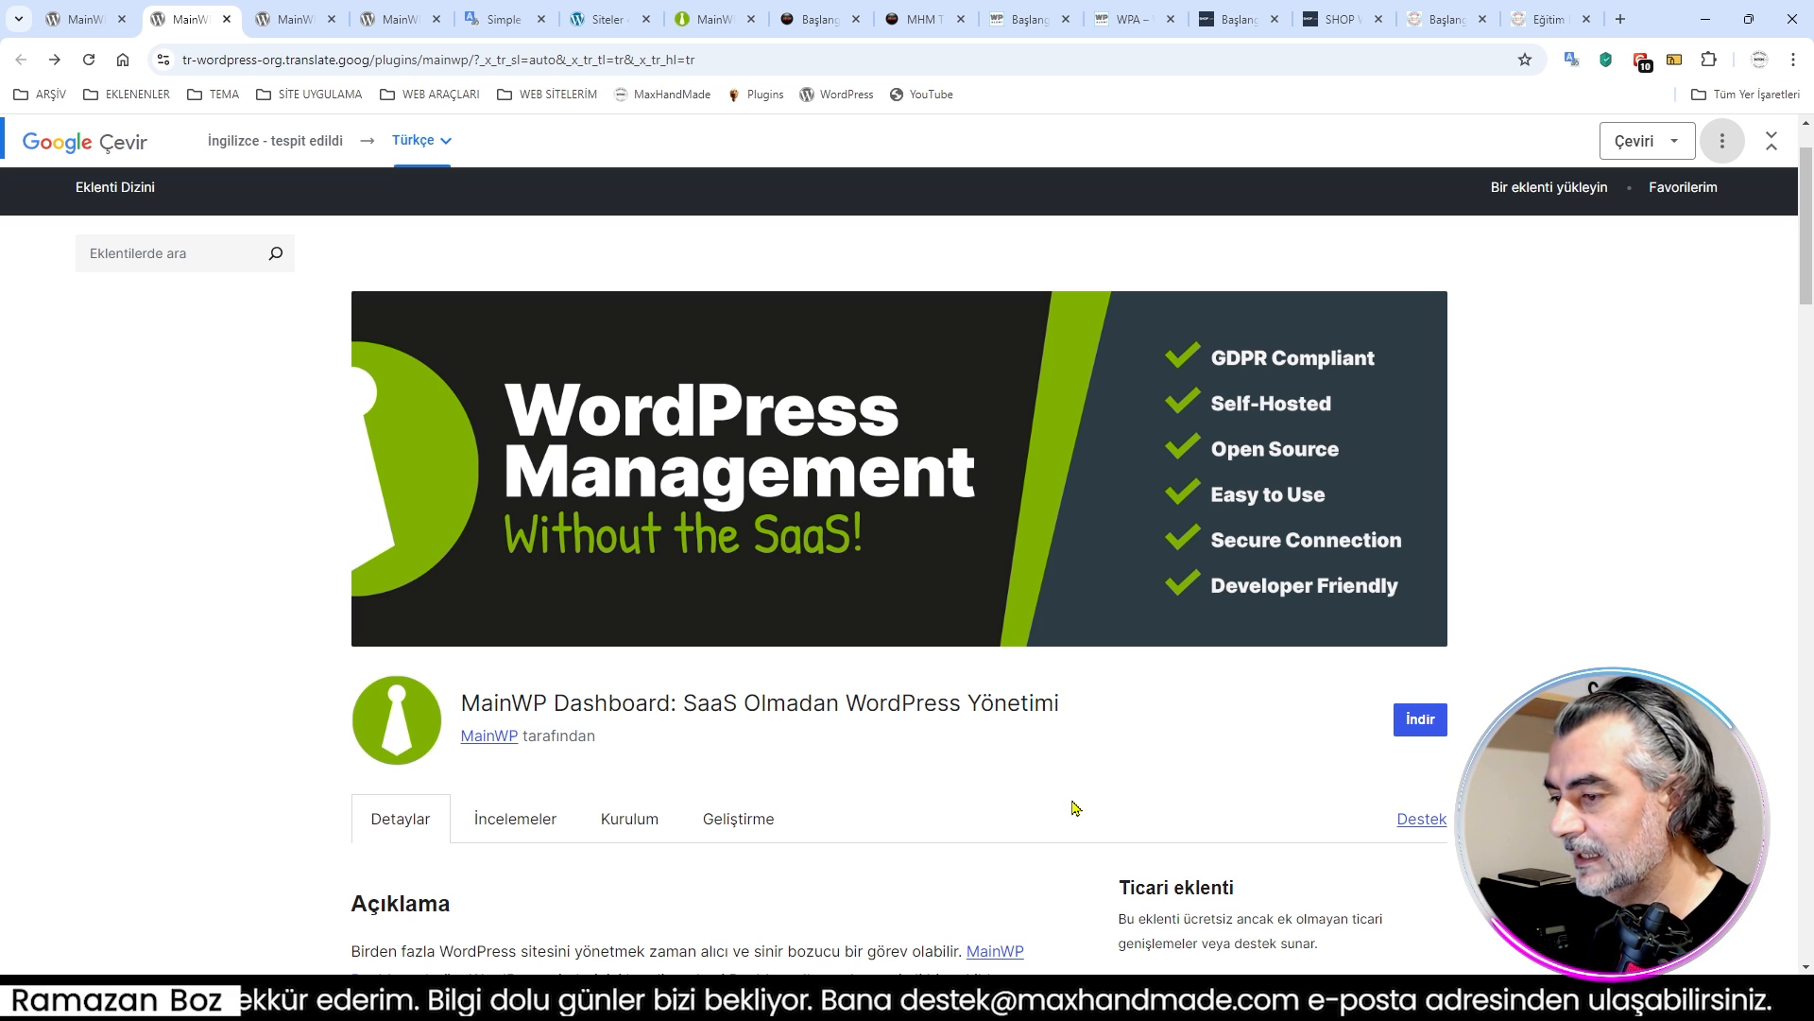
- Open the MainWP Child plugin page in the WordPress.org Plugin Directory
{"action": "scroll", "coordinate": [1077, 803], "scroll_direction": "down", "scroll_amount": 2}
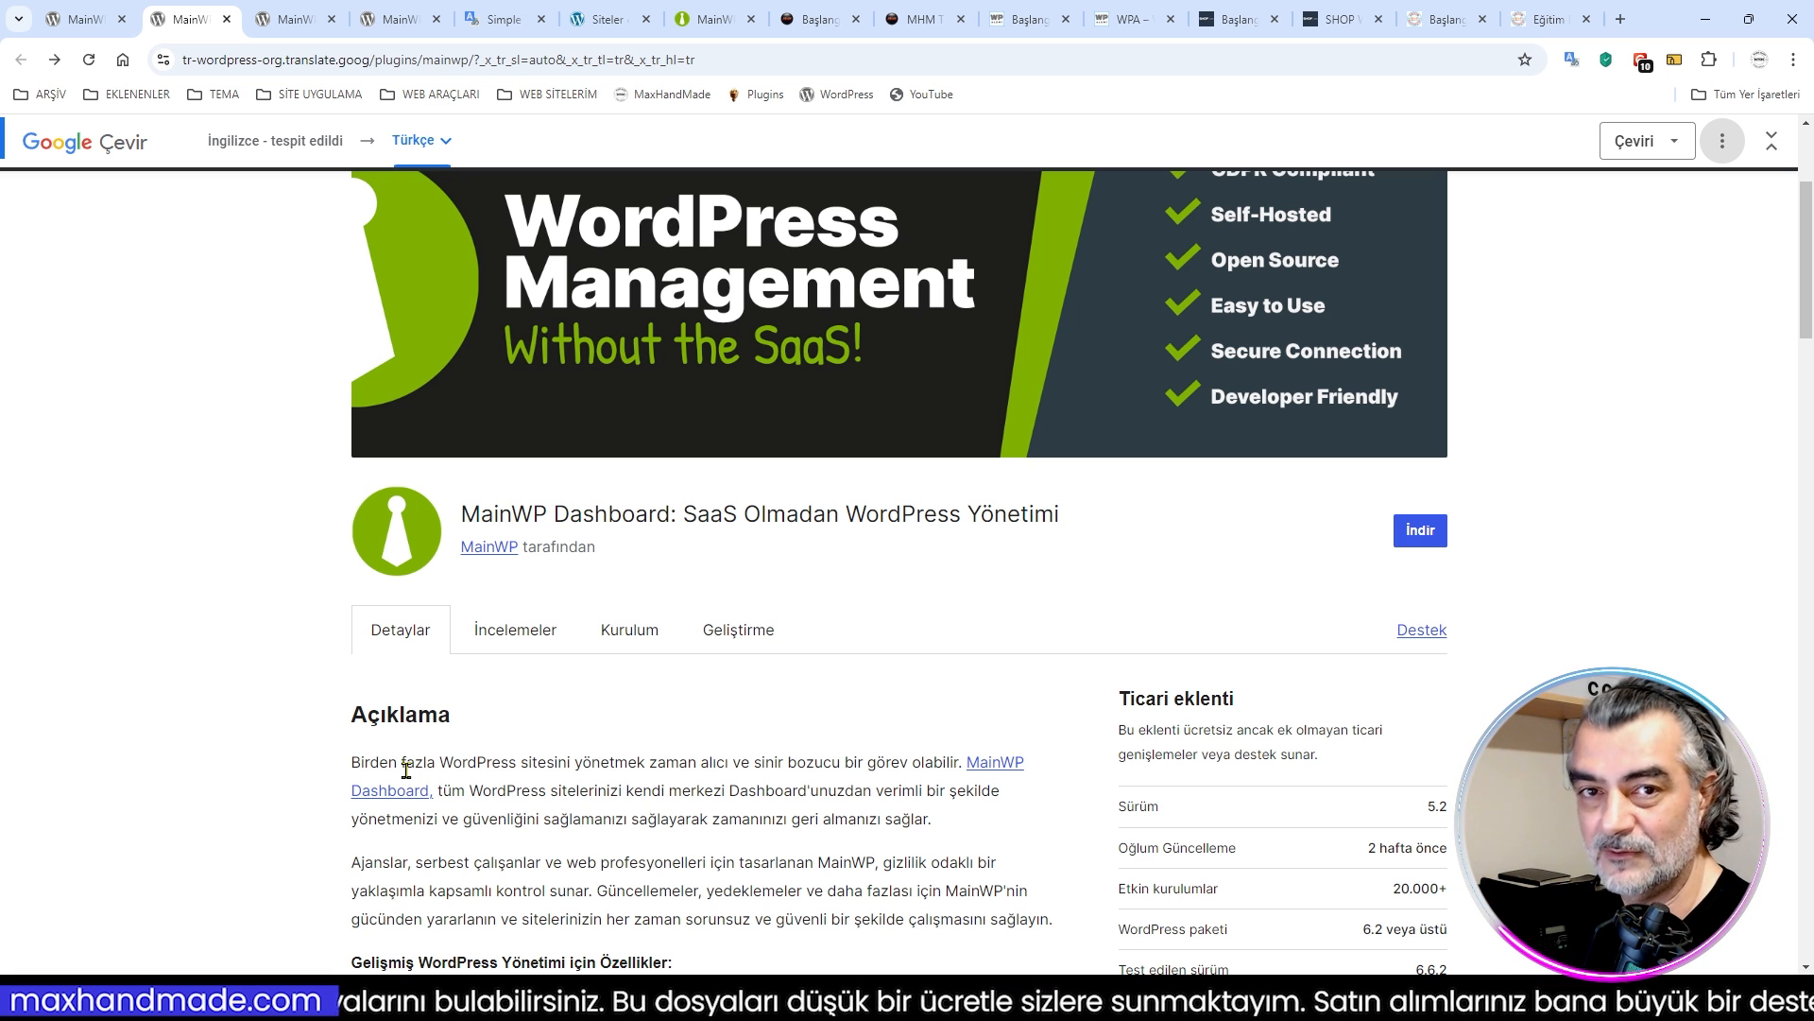
{"action": "scroll", "coordinate": [406, 770], "scroll_direction": "down", "scroll_amount": 2}
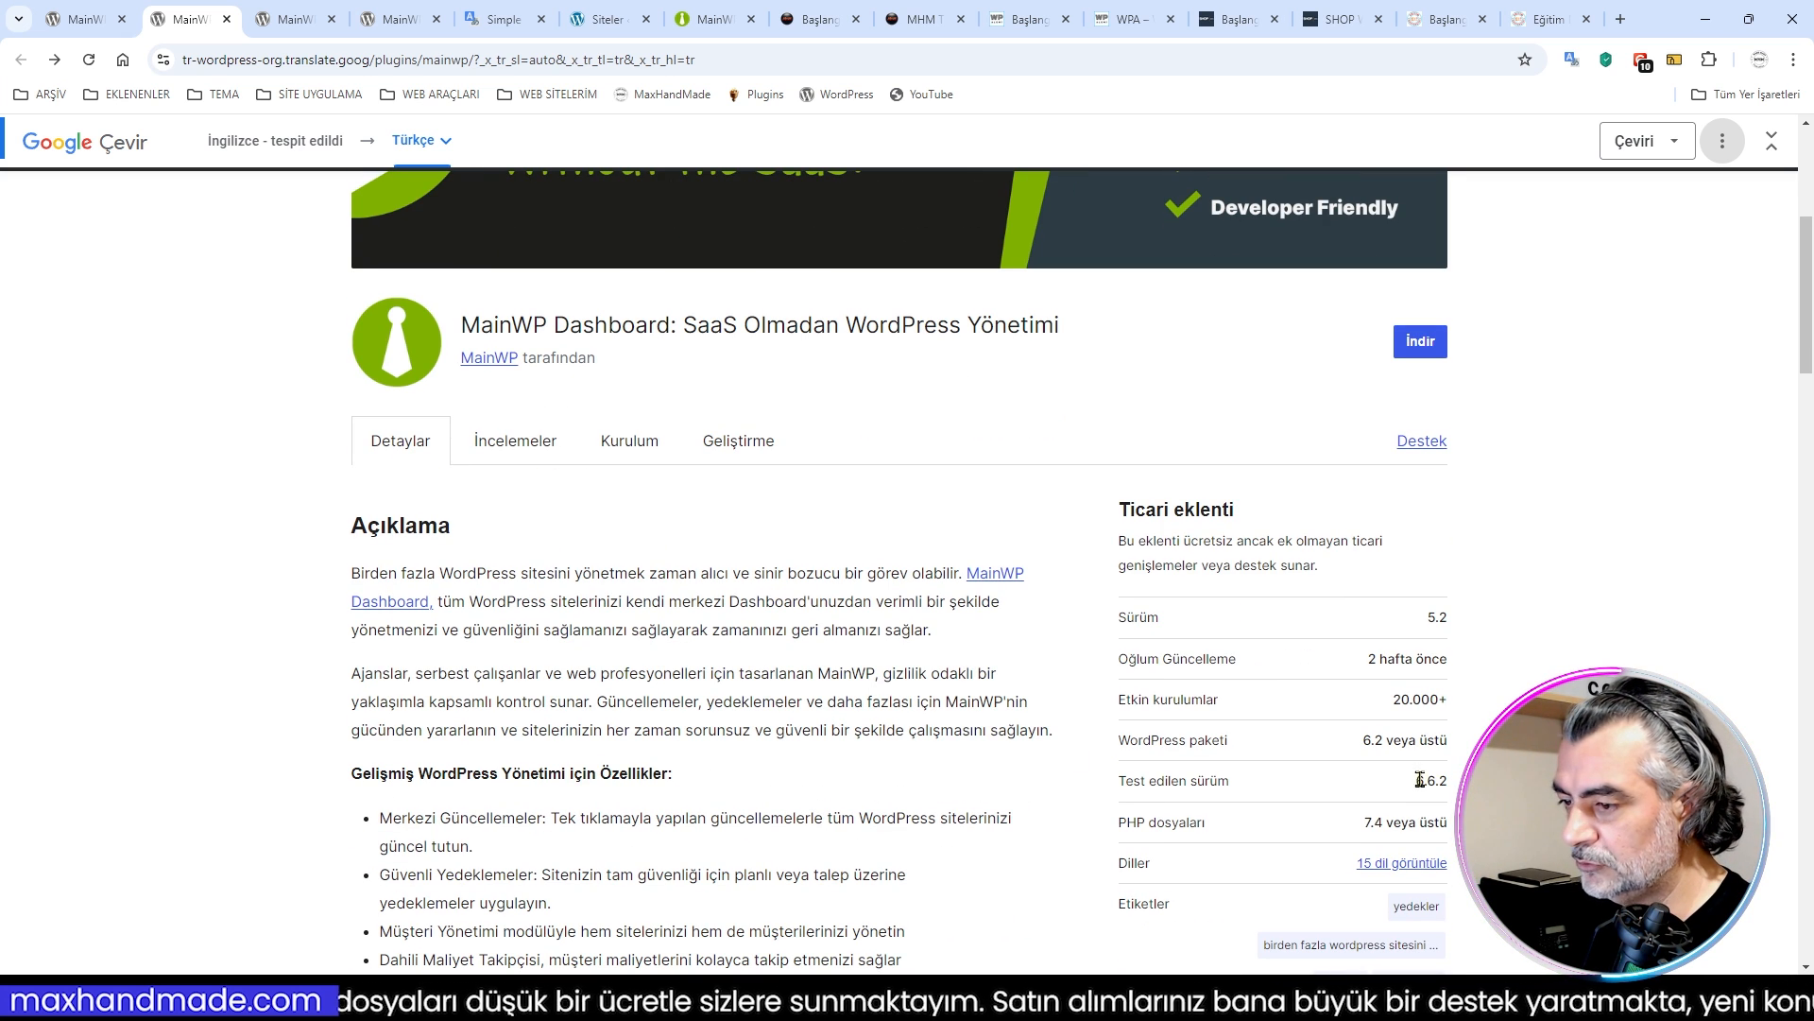
{"action": "scroll", "coordinate": [951, 739], "scroll_direction": "down", "scroll_amount": 2}
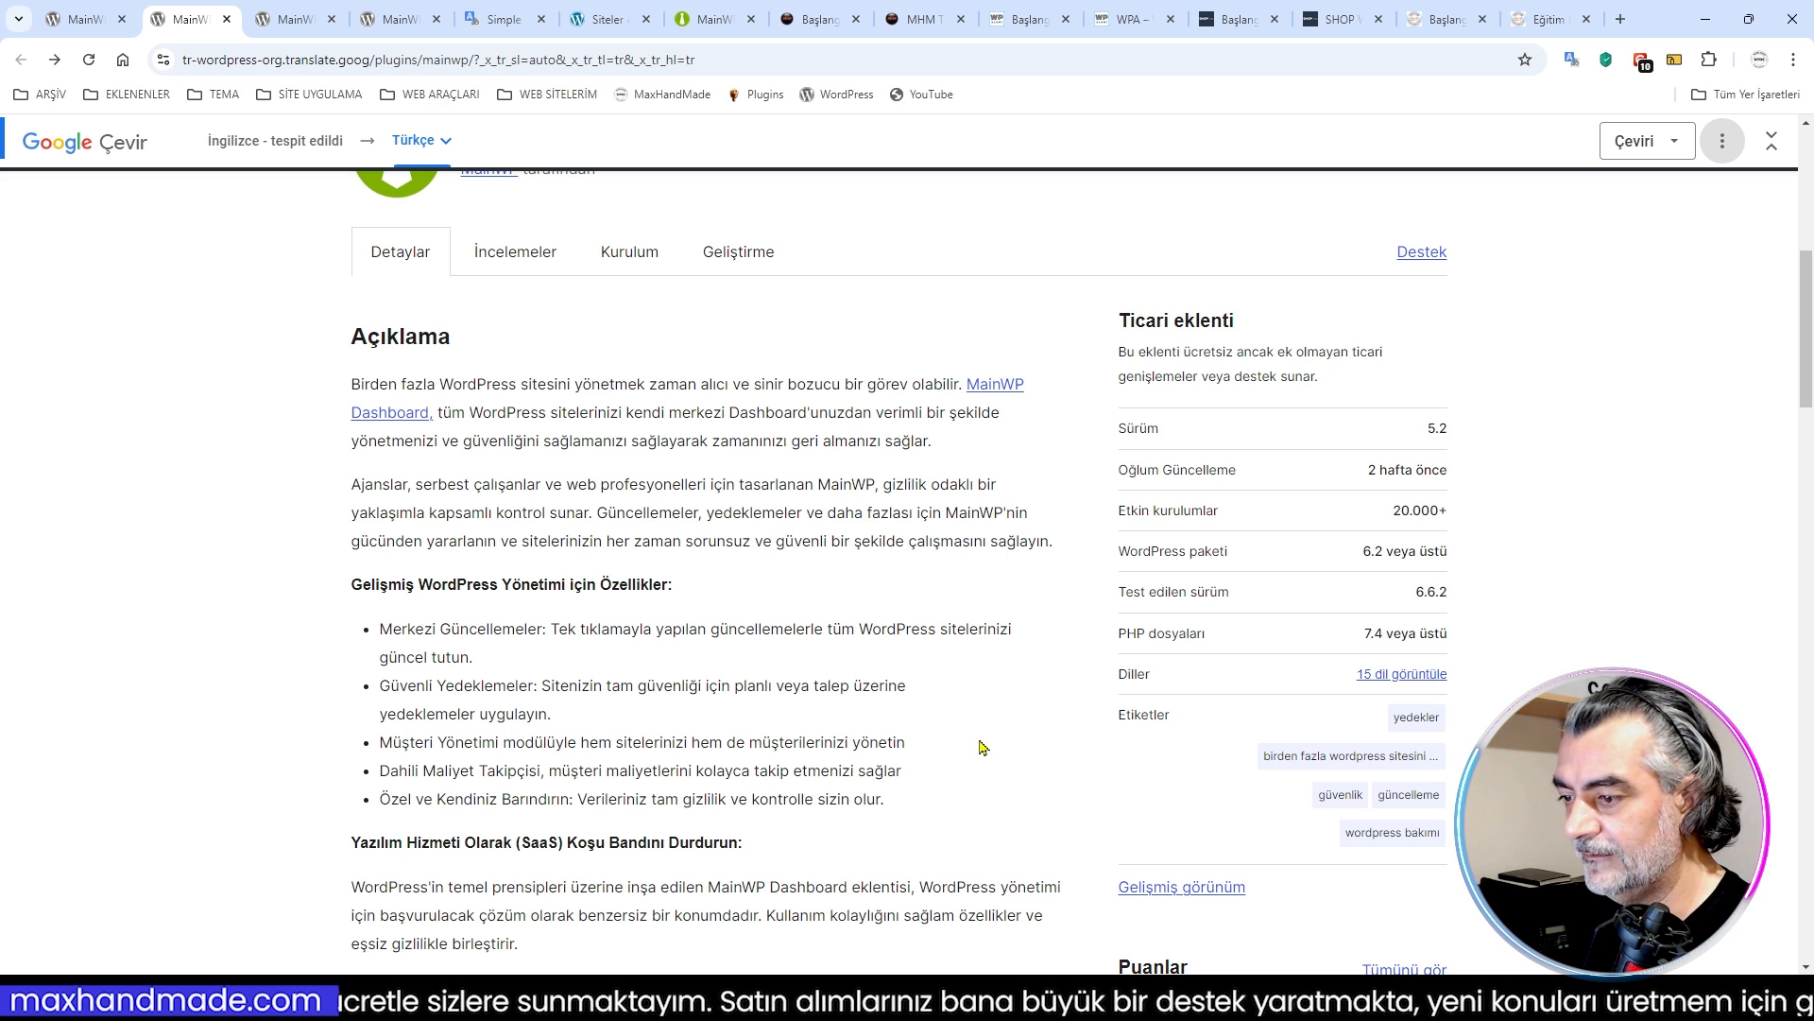
{"action": "scroll", "coordinate": [959, 733], "scroll_direction": "up", "scroll_amount": 4}
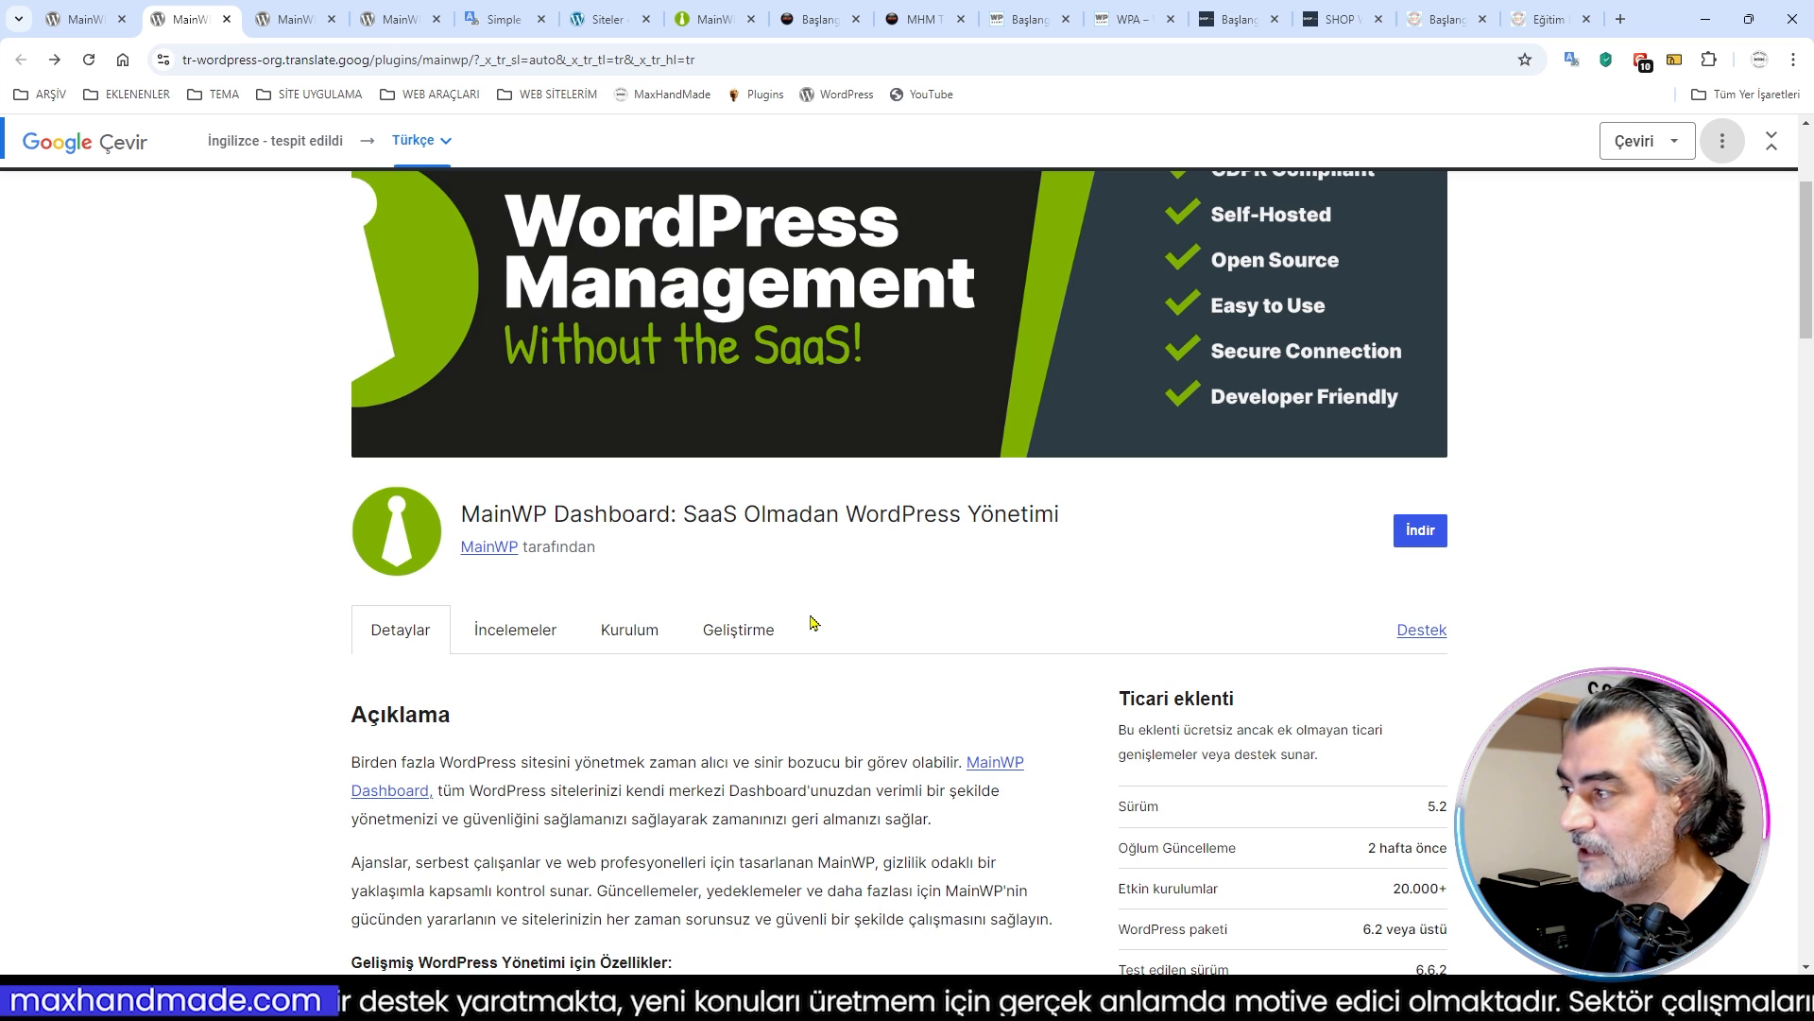
{"action": "scroll", "coordinate": [558, 555], "scroll_direction": "up", "scroll_amount": 1}
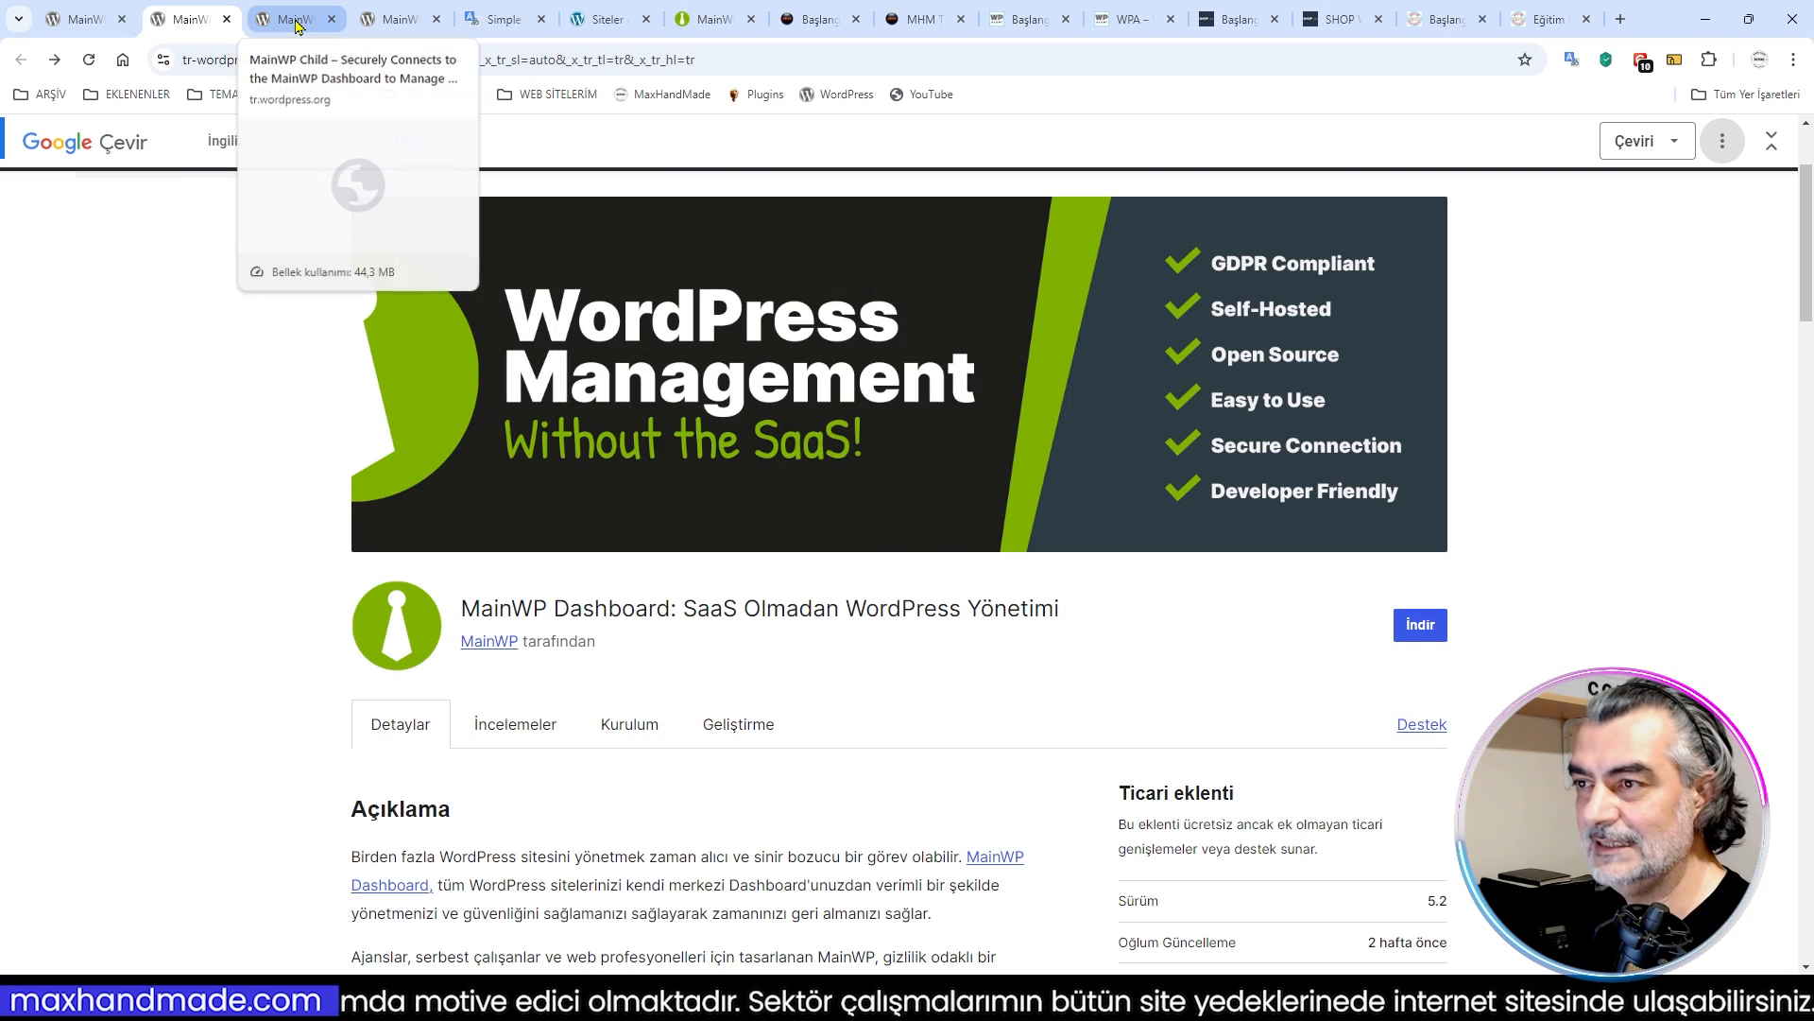
{"action": "left_click", "coordinate": [296, 23]}
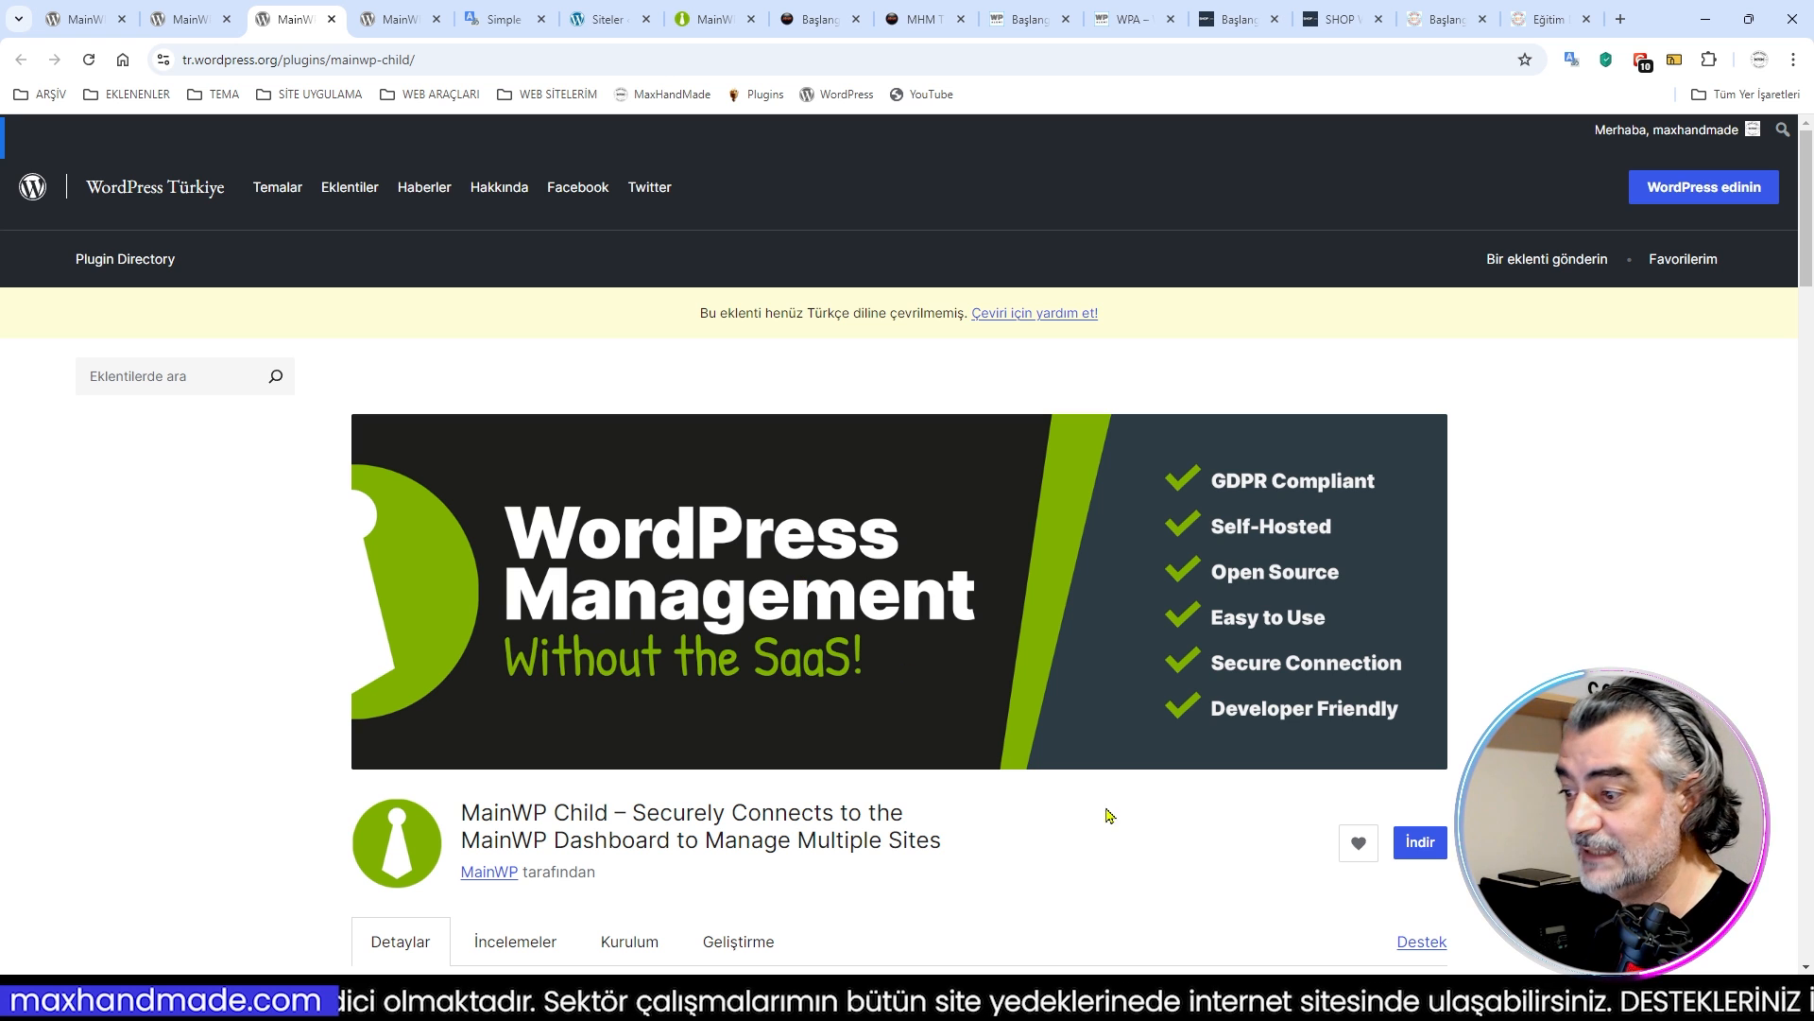
- View the Turkish-translated MainWP Child page, then switch to MainWP's Manage Sites list
{"action": "scroll", "coordinate": [734, 814], "scroll_direction": "down", "scroll_amount": 1}
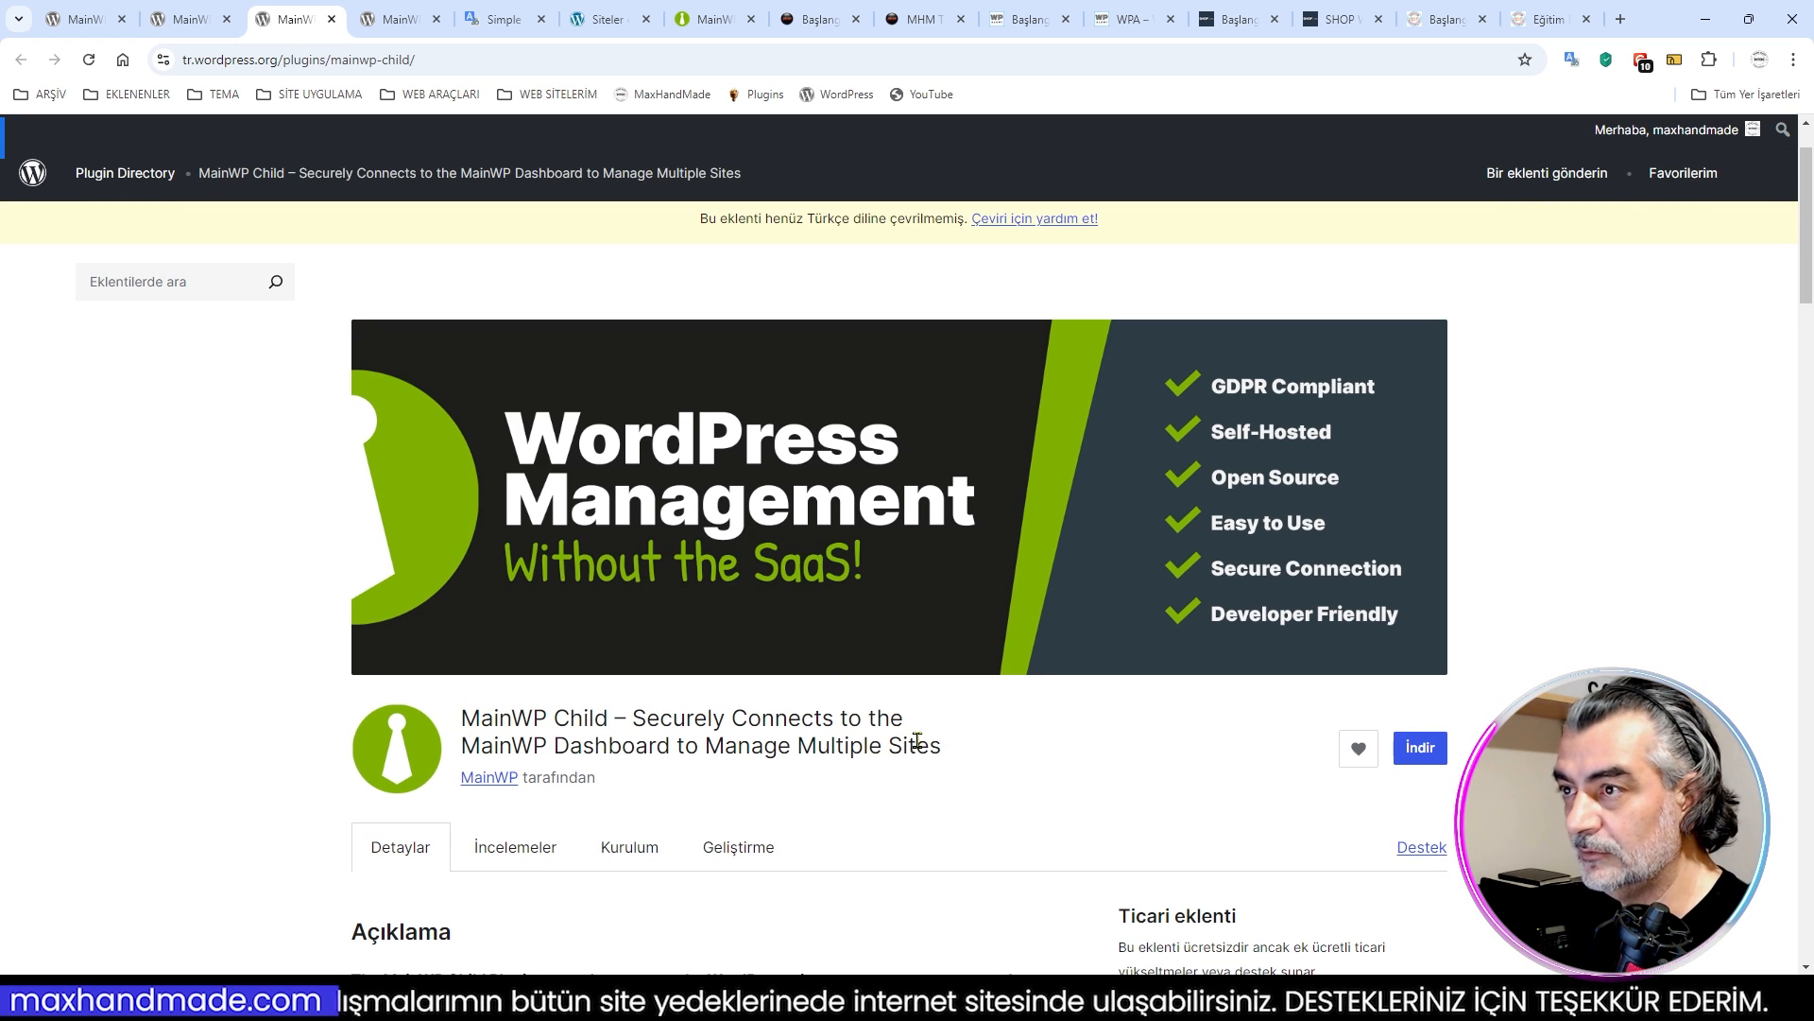
{"action": "left_click", "coordinate": [397, 19]}
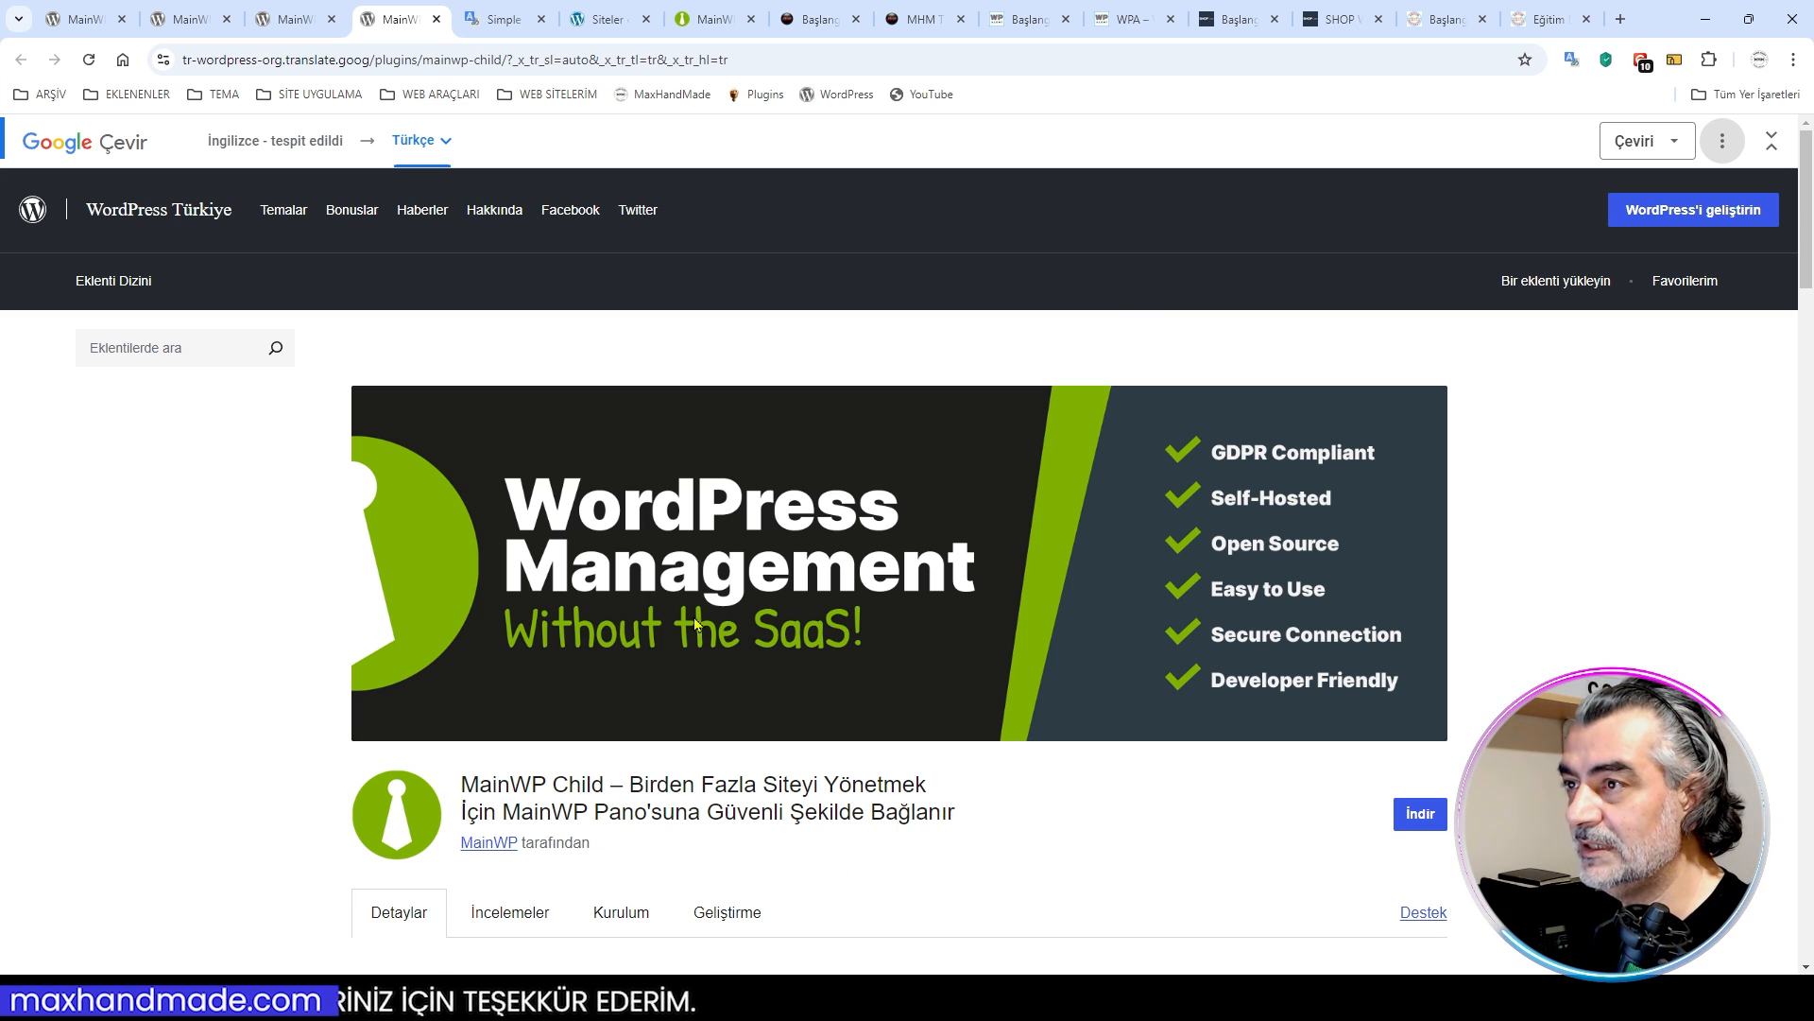
{"action": "left_click", "coordinate": [610, 26]}
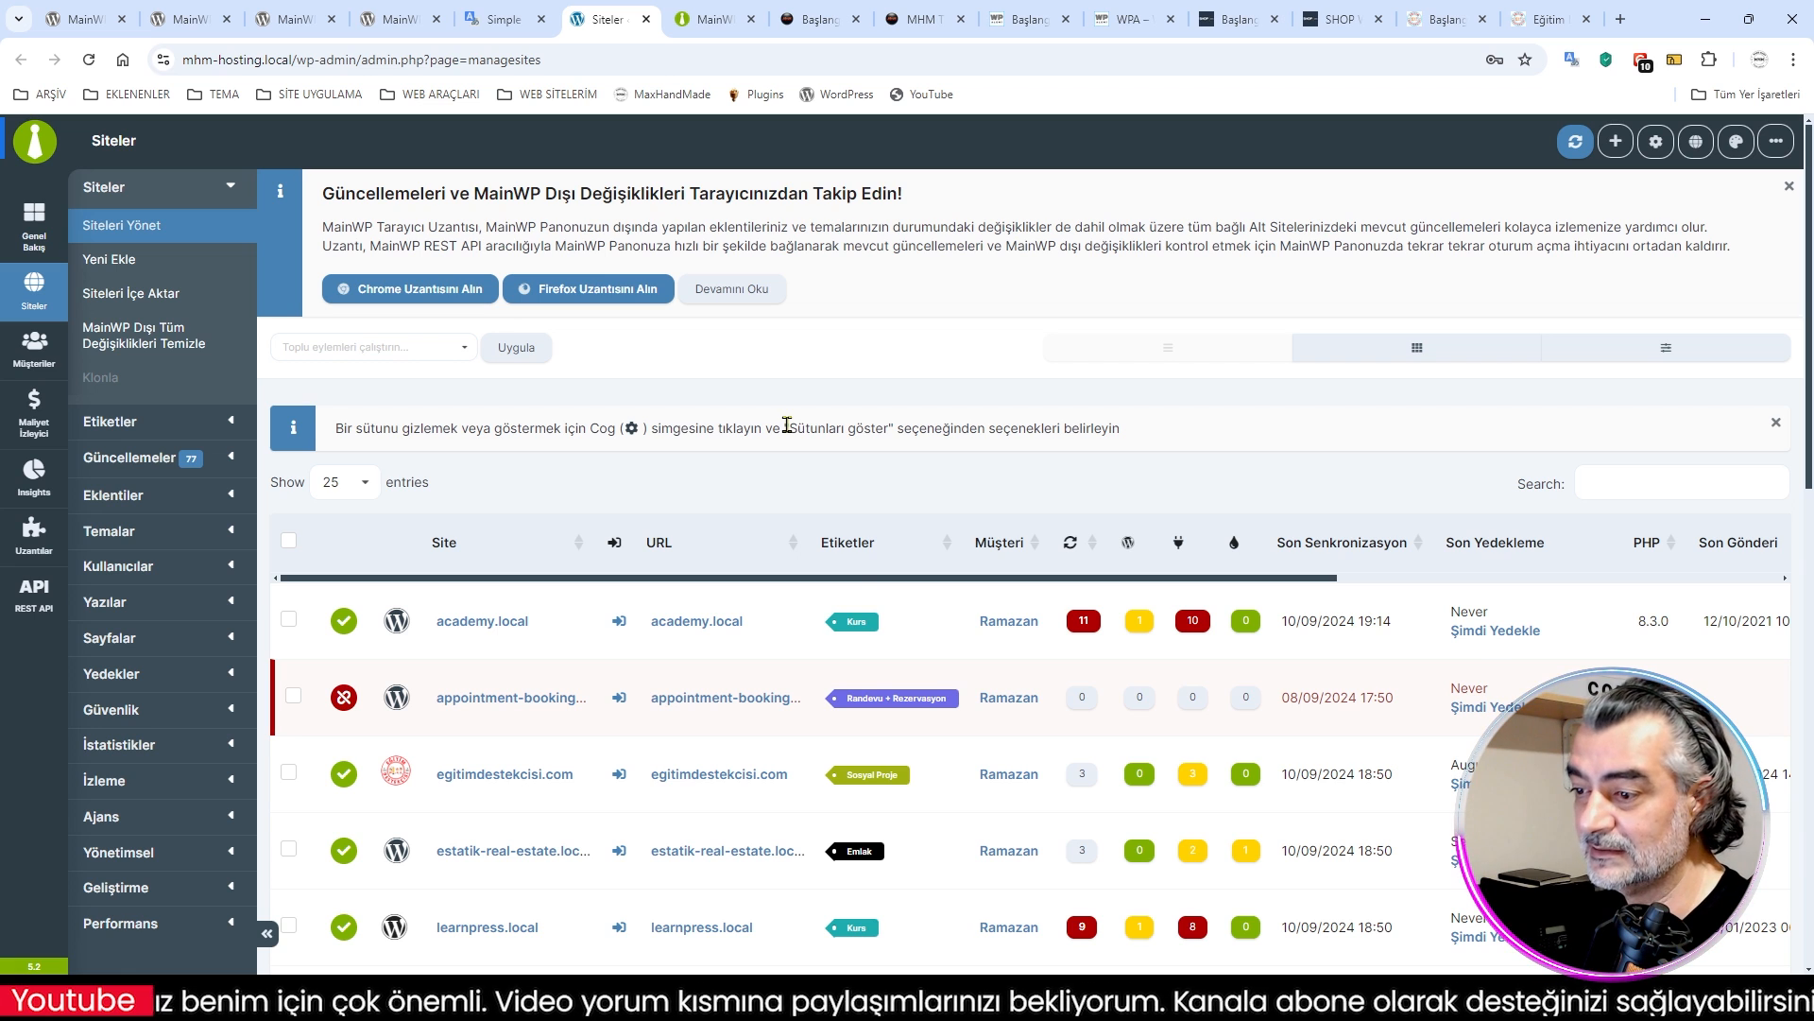
- Scroll through the Siteler Yönet table to review each child site's connection status
{"action": "scroll", "coordinate": [813, 558], "scroll_direction": "down", "scroll_amount": 5}
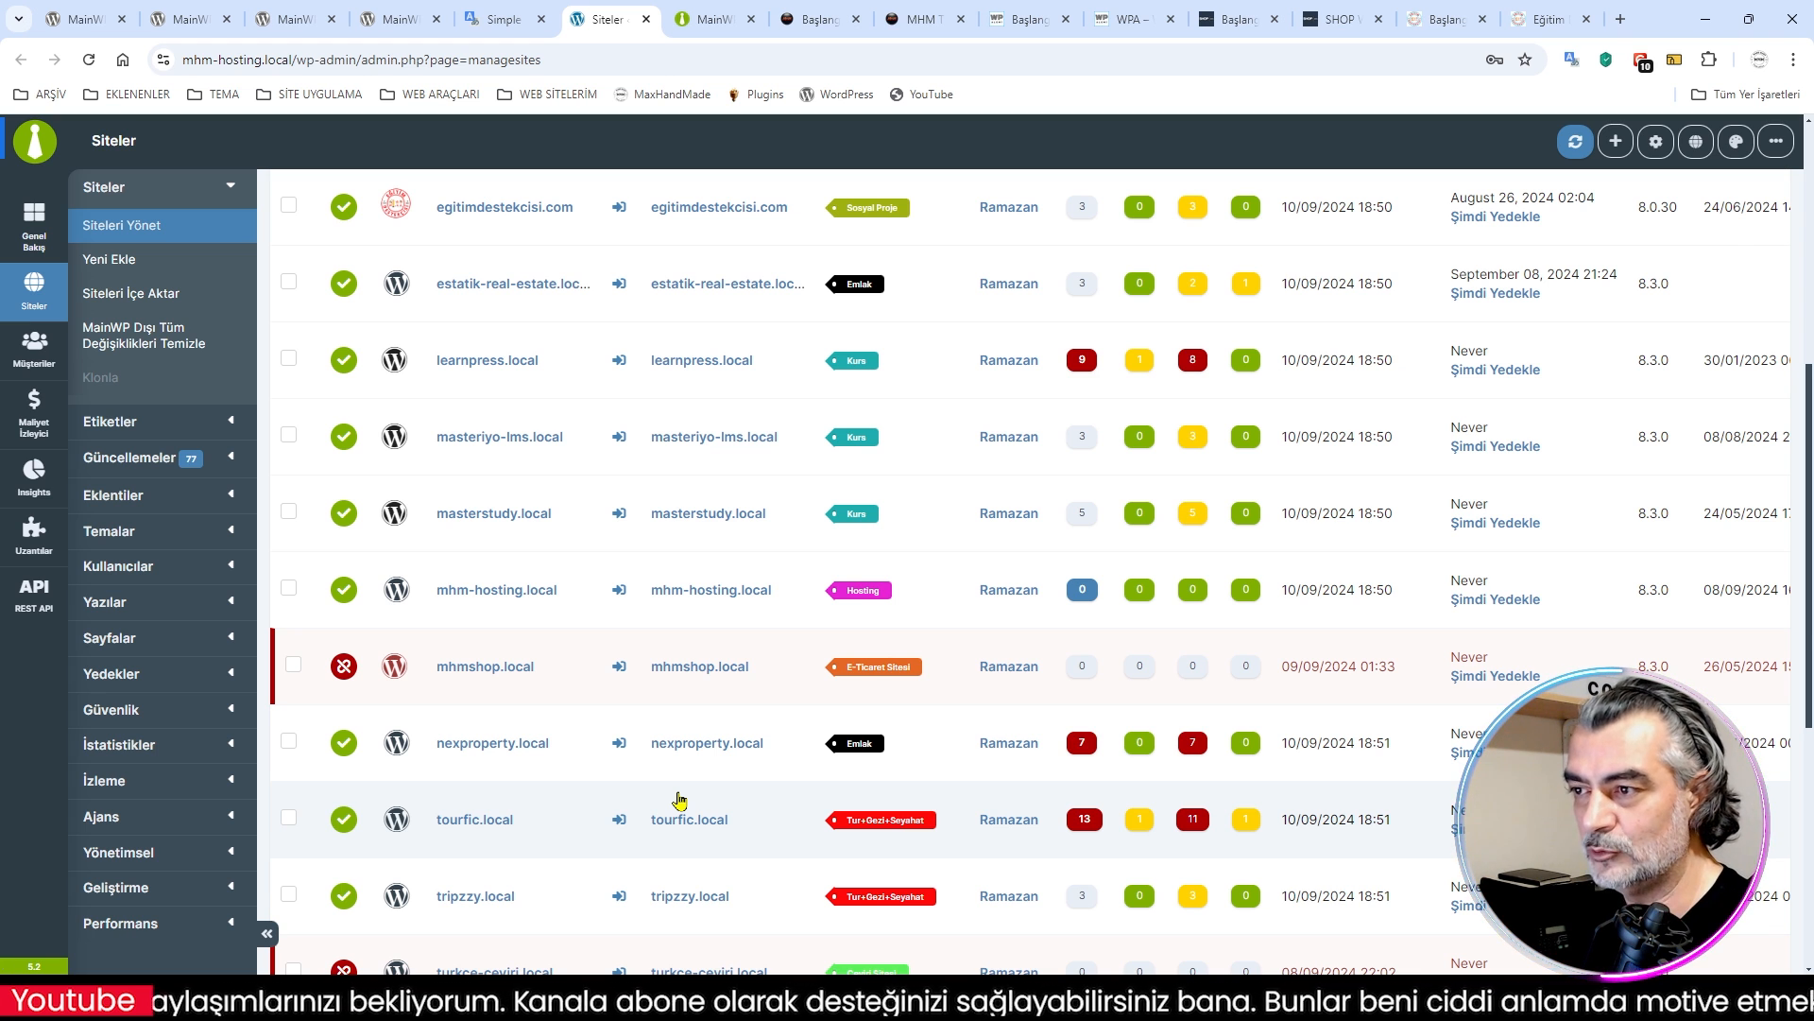
{"action": "scroll", "coordinate": [696, 526], "scroll_direction": "up", "scroll_amount": 2}
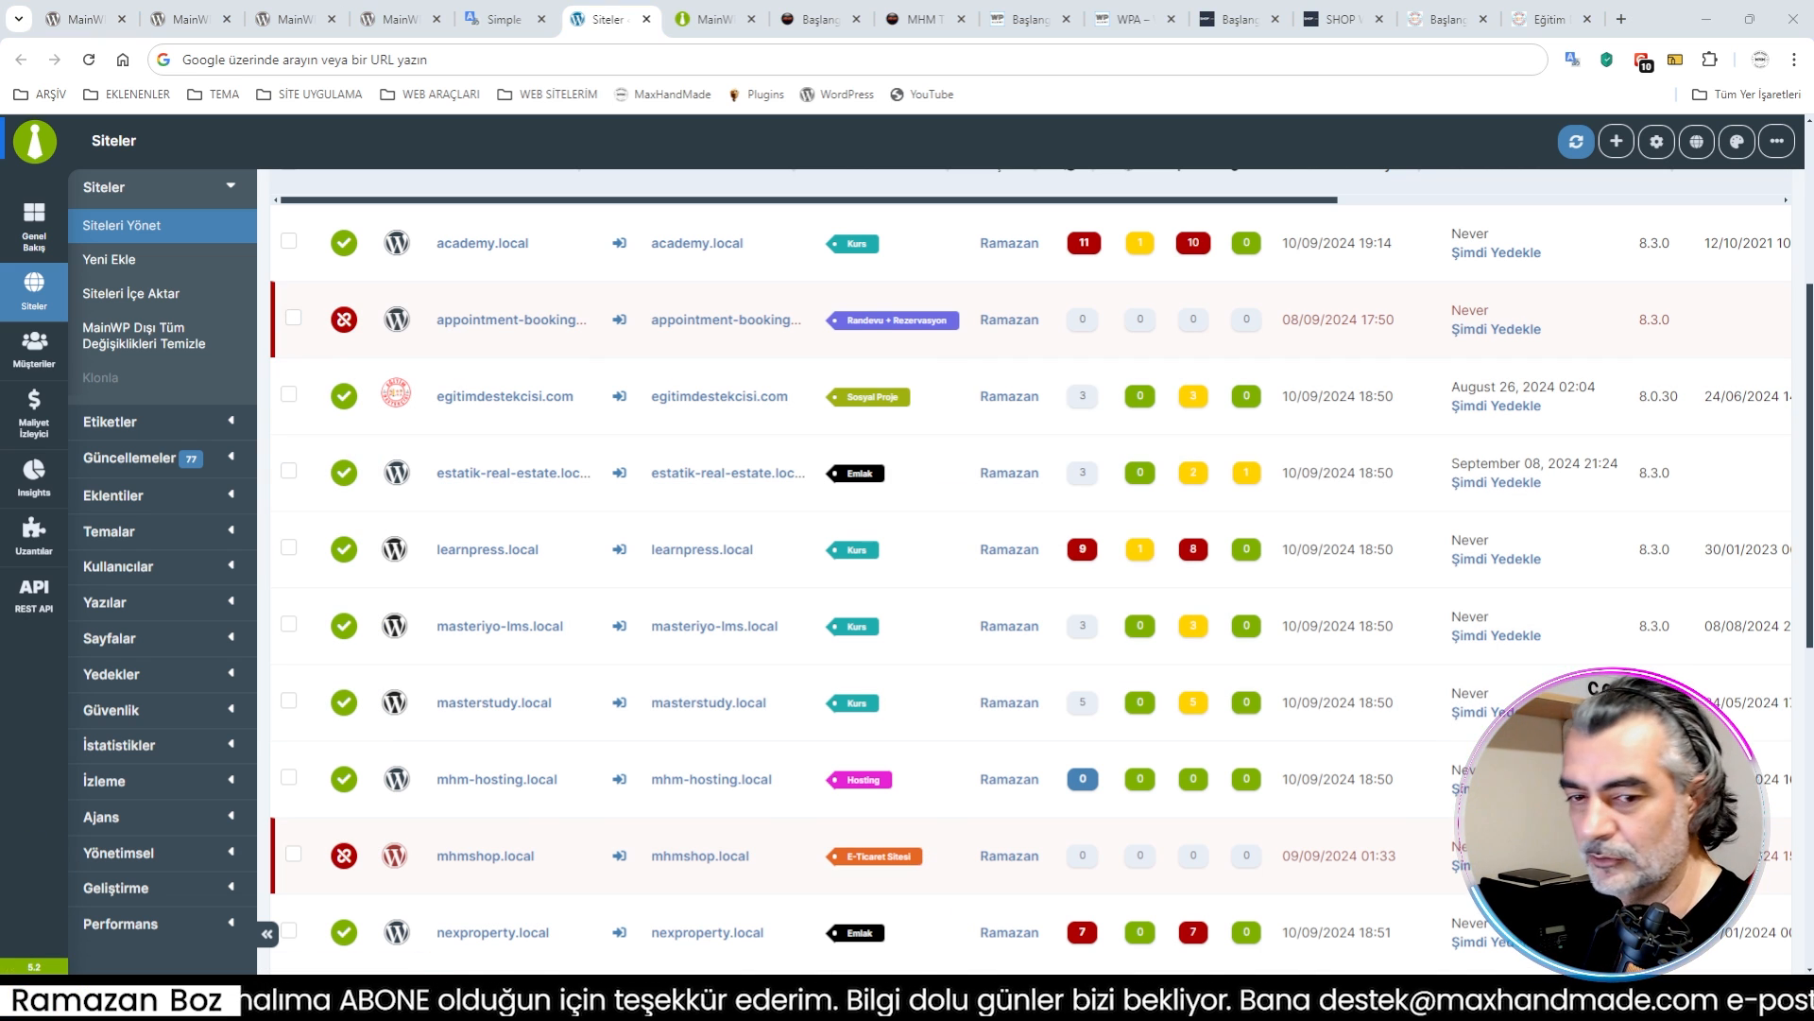
- In Local, start the wpa shop site from the E-TİCARET SİTELERİ group, then minimize Local
{"action": "key", "text": "alt+Tab"}
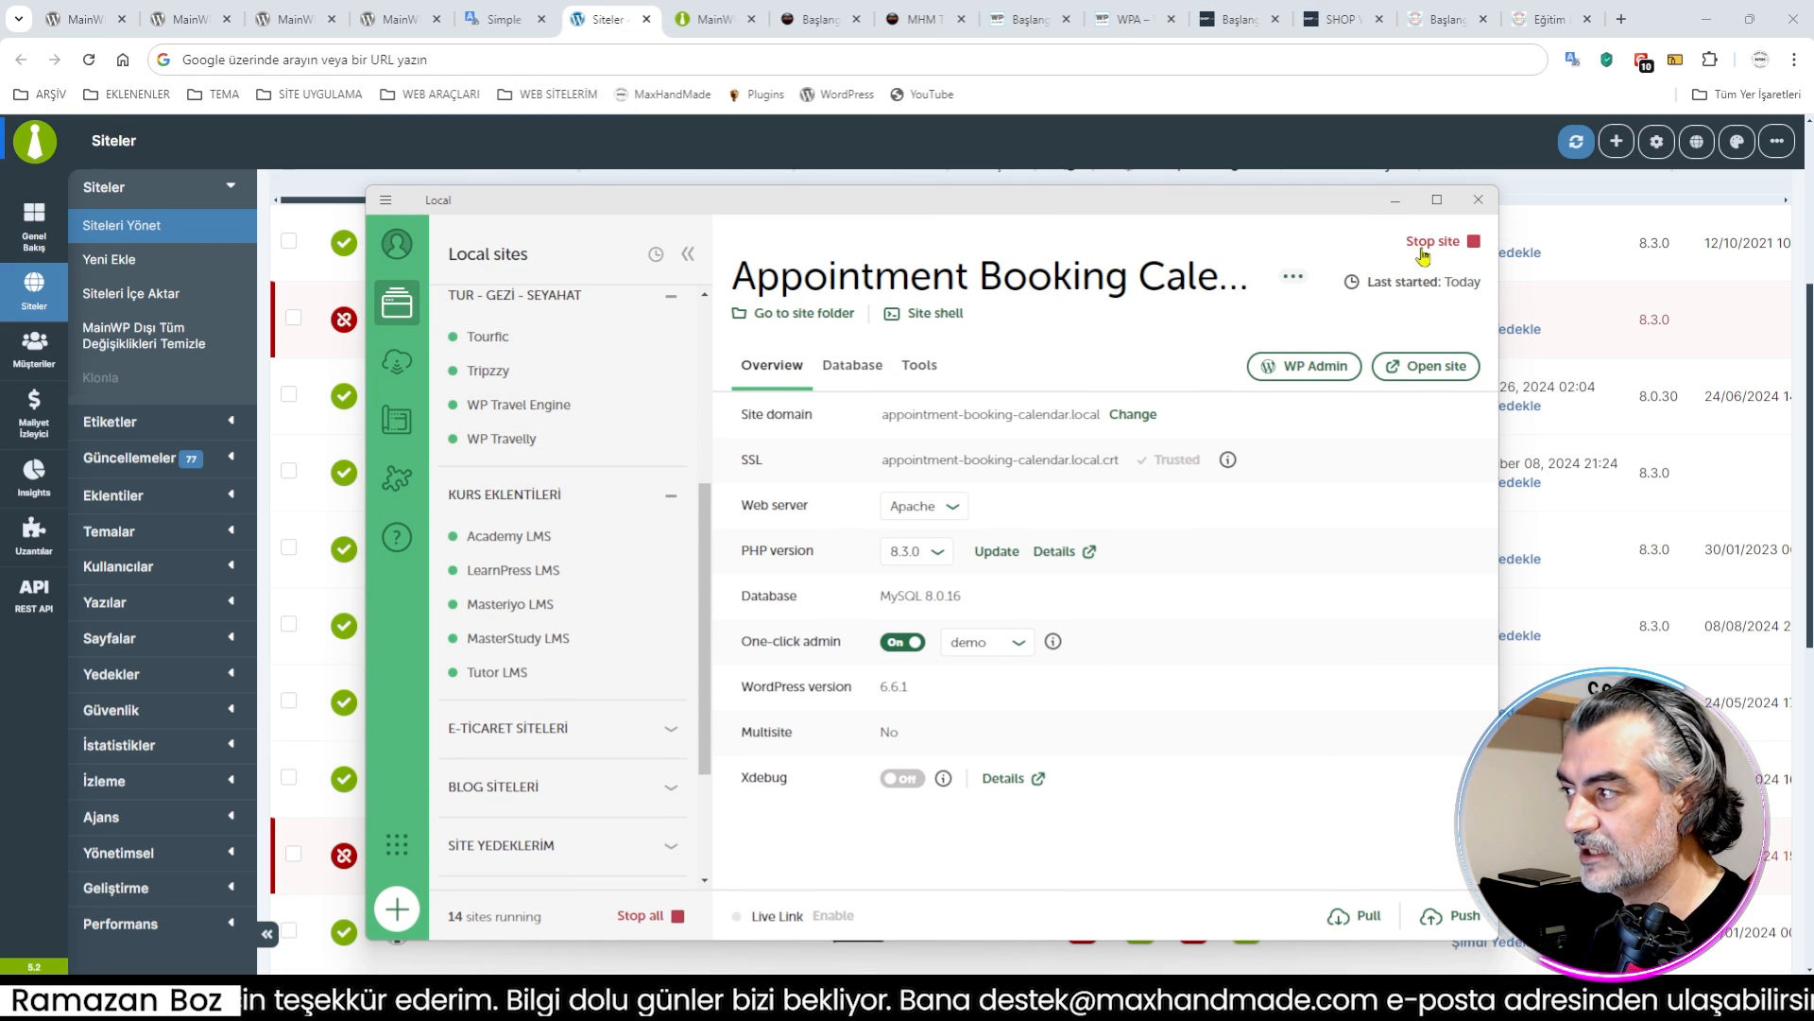
{"action": "scroll", "coordinate": [599, 593], "scroll_direction": "down", "scroll_amount": 1}
{"action": "left_click", "coordinate": [595, 634]}
{"action": "left_click", "coordinate": [586, 708]}
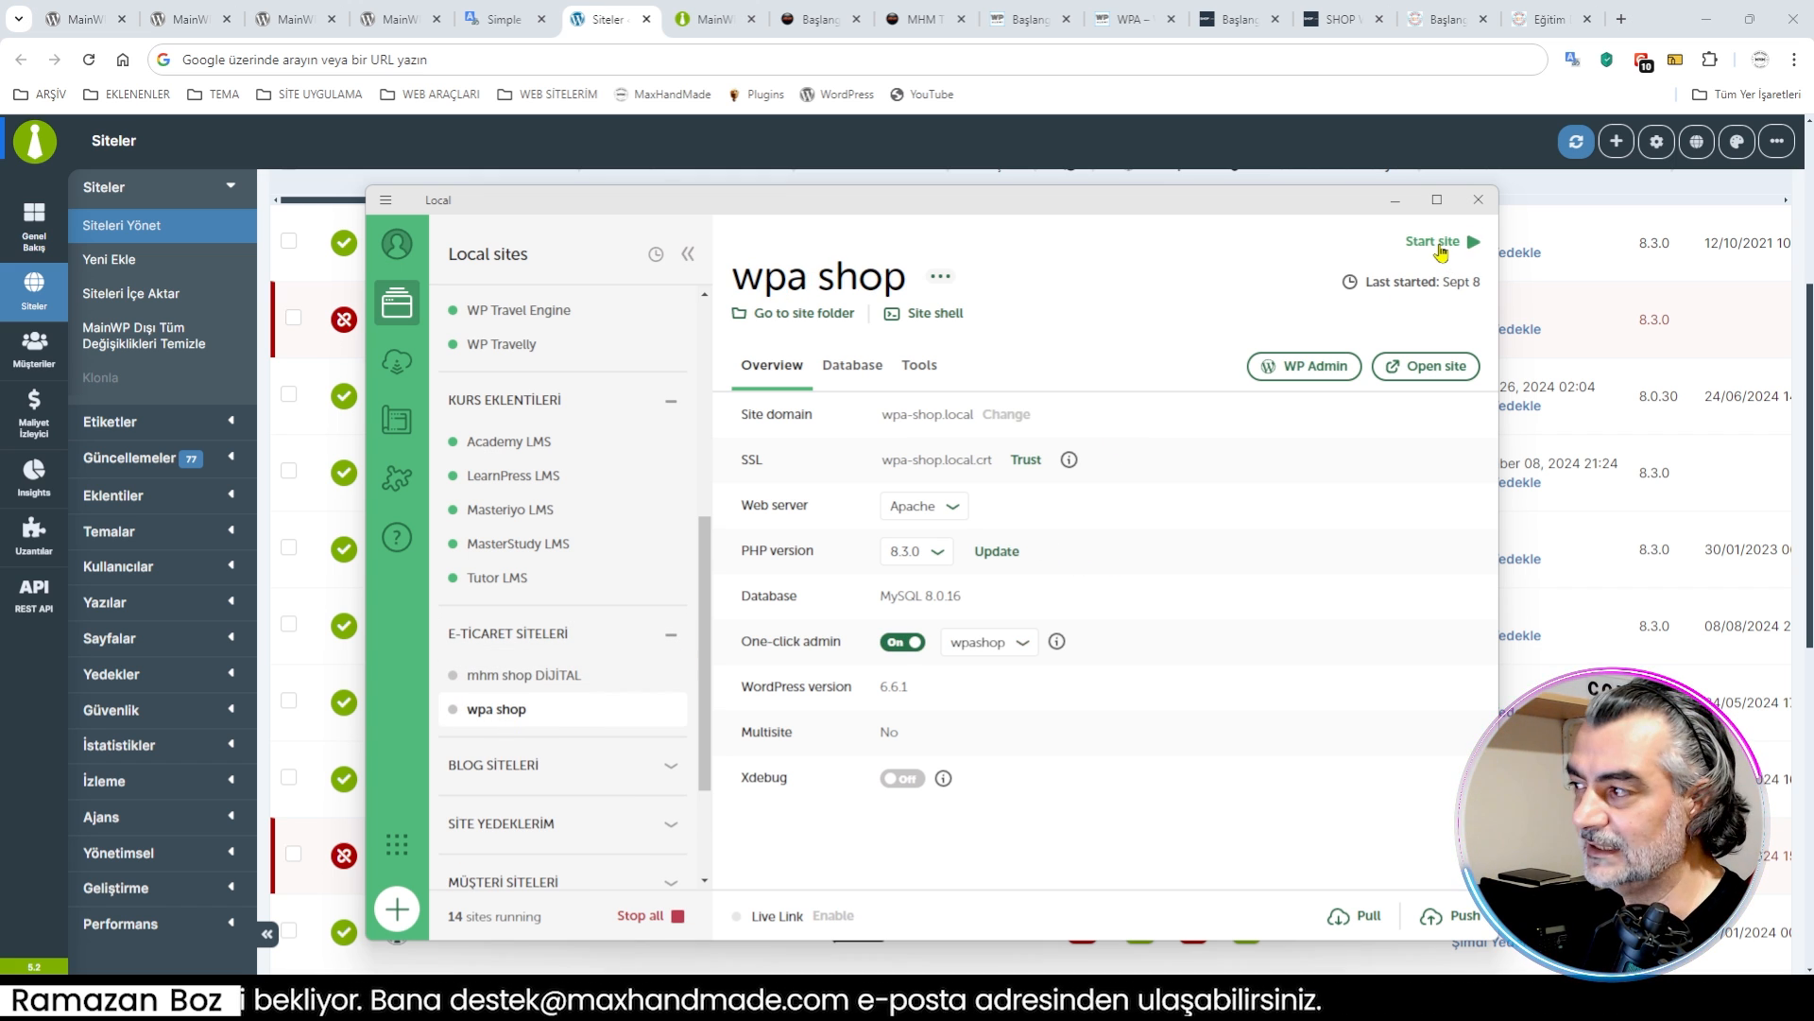
{"action": "left_click", "coordinate": [1441, 243]}
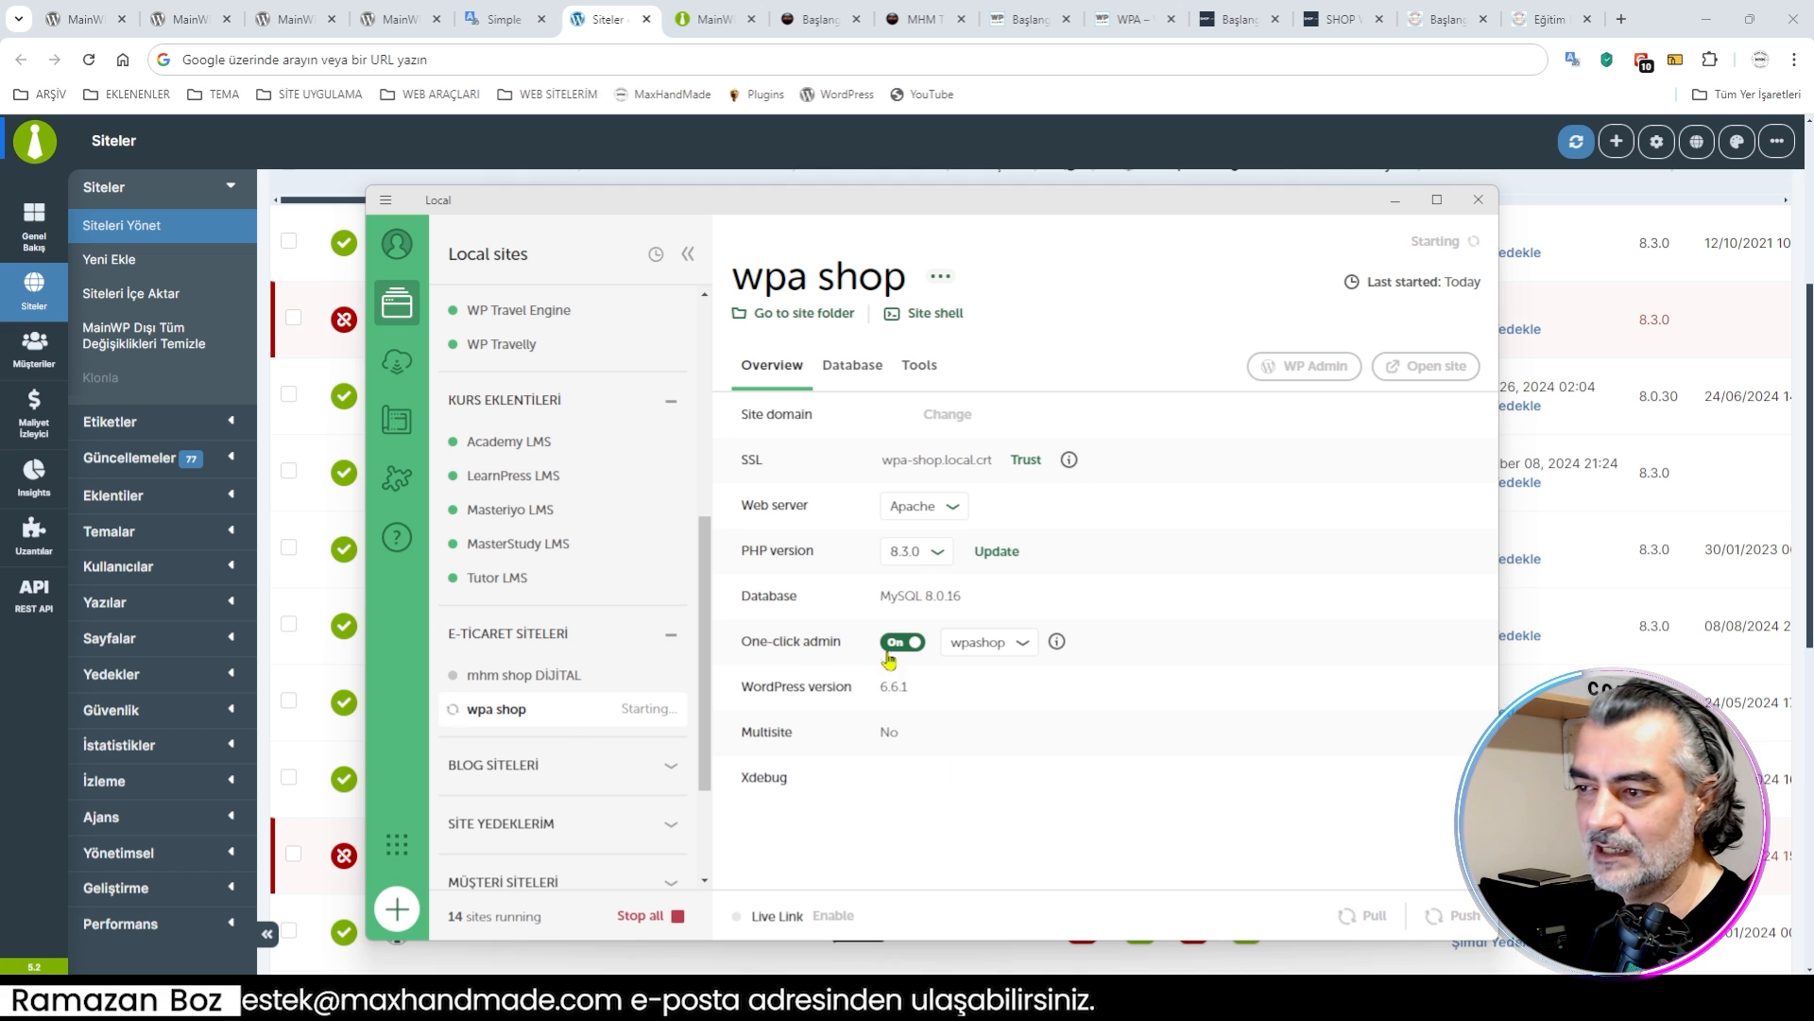
{"action": "left_click", "coordinate": [1395, 200]}
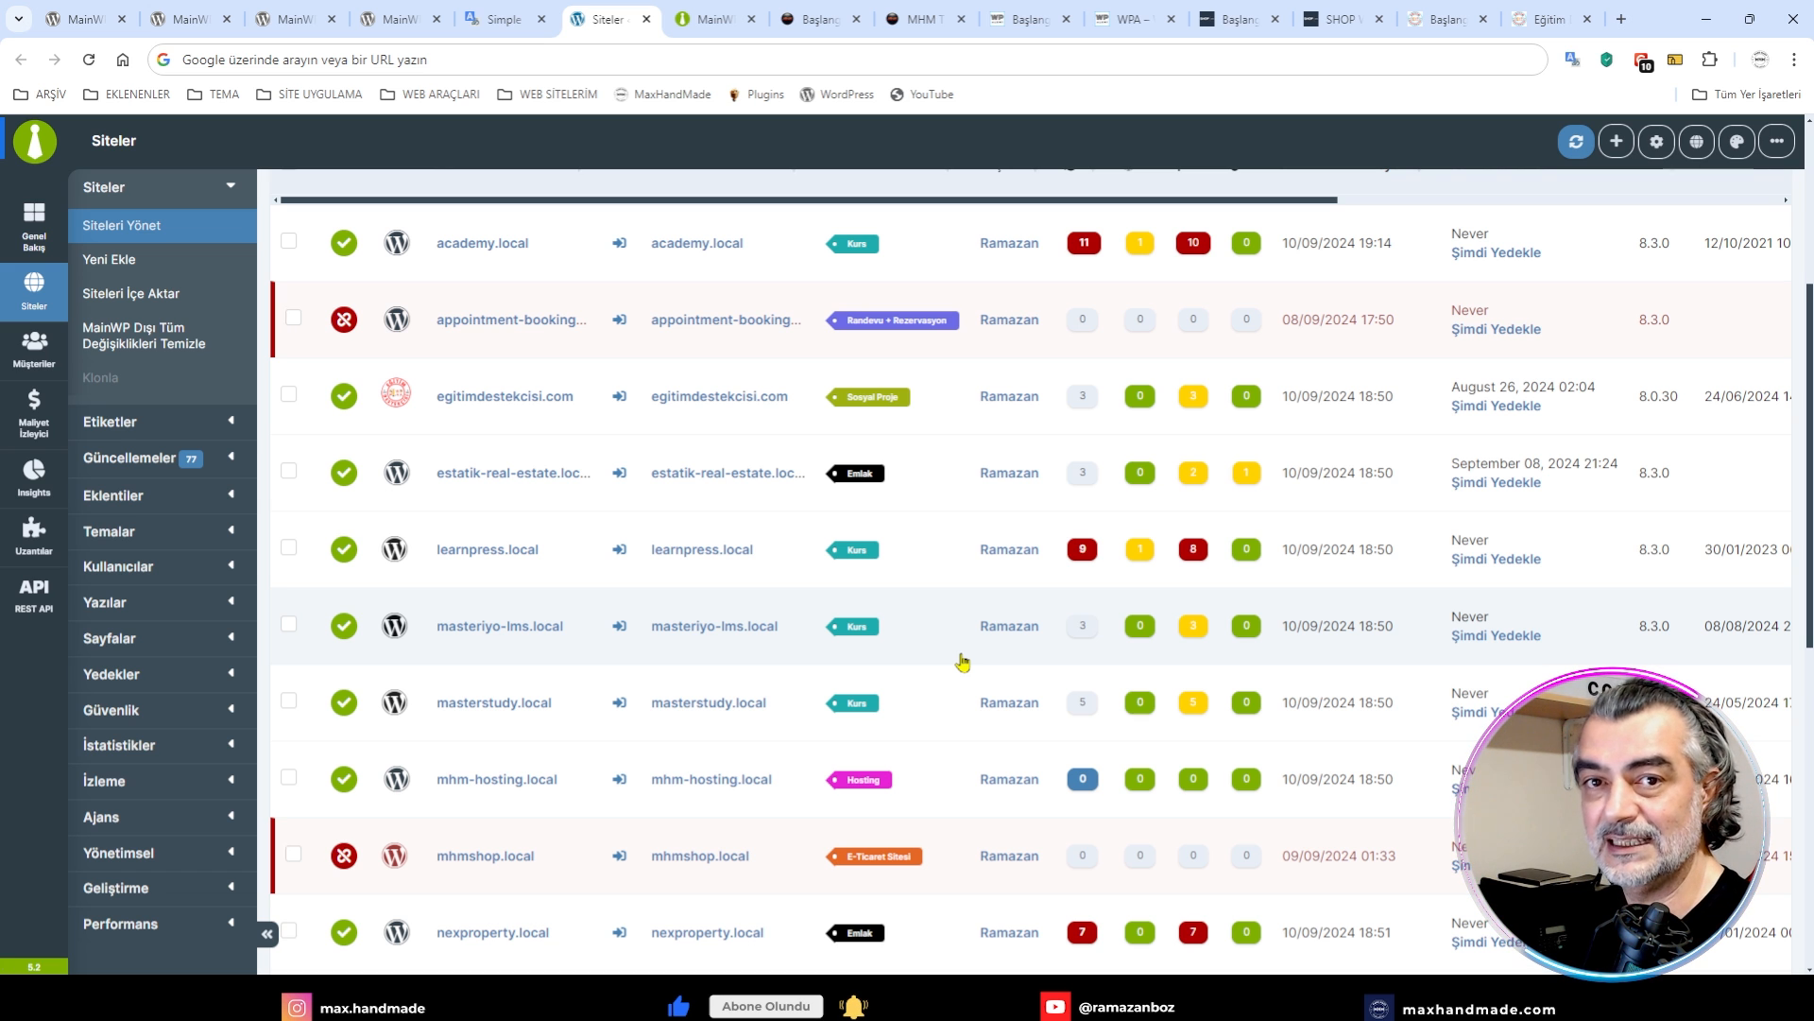
- Open the MHM Hosting site's WordPress admin through the '...' menu's WP Yönetimi option
{"action": "scroll", "coordinate": [663, 567], "scroll_direction": "up", "scroll_amount": 2}
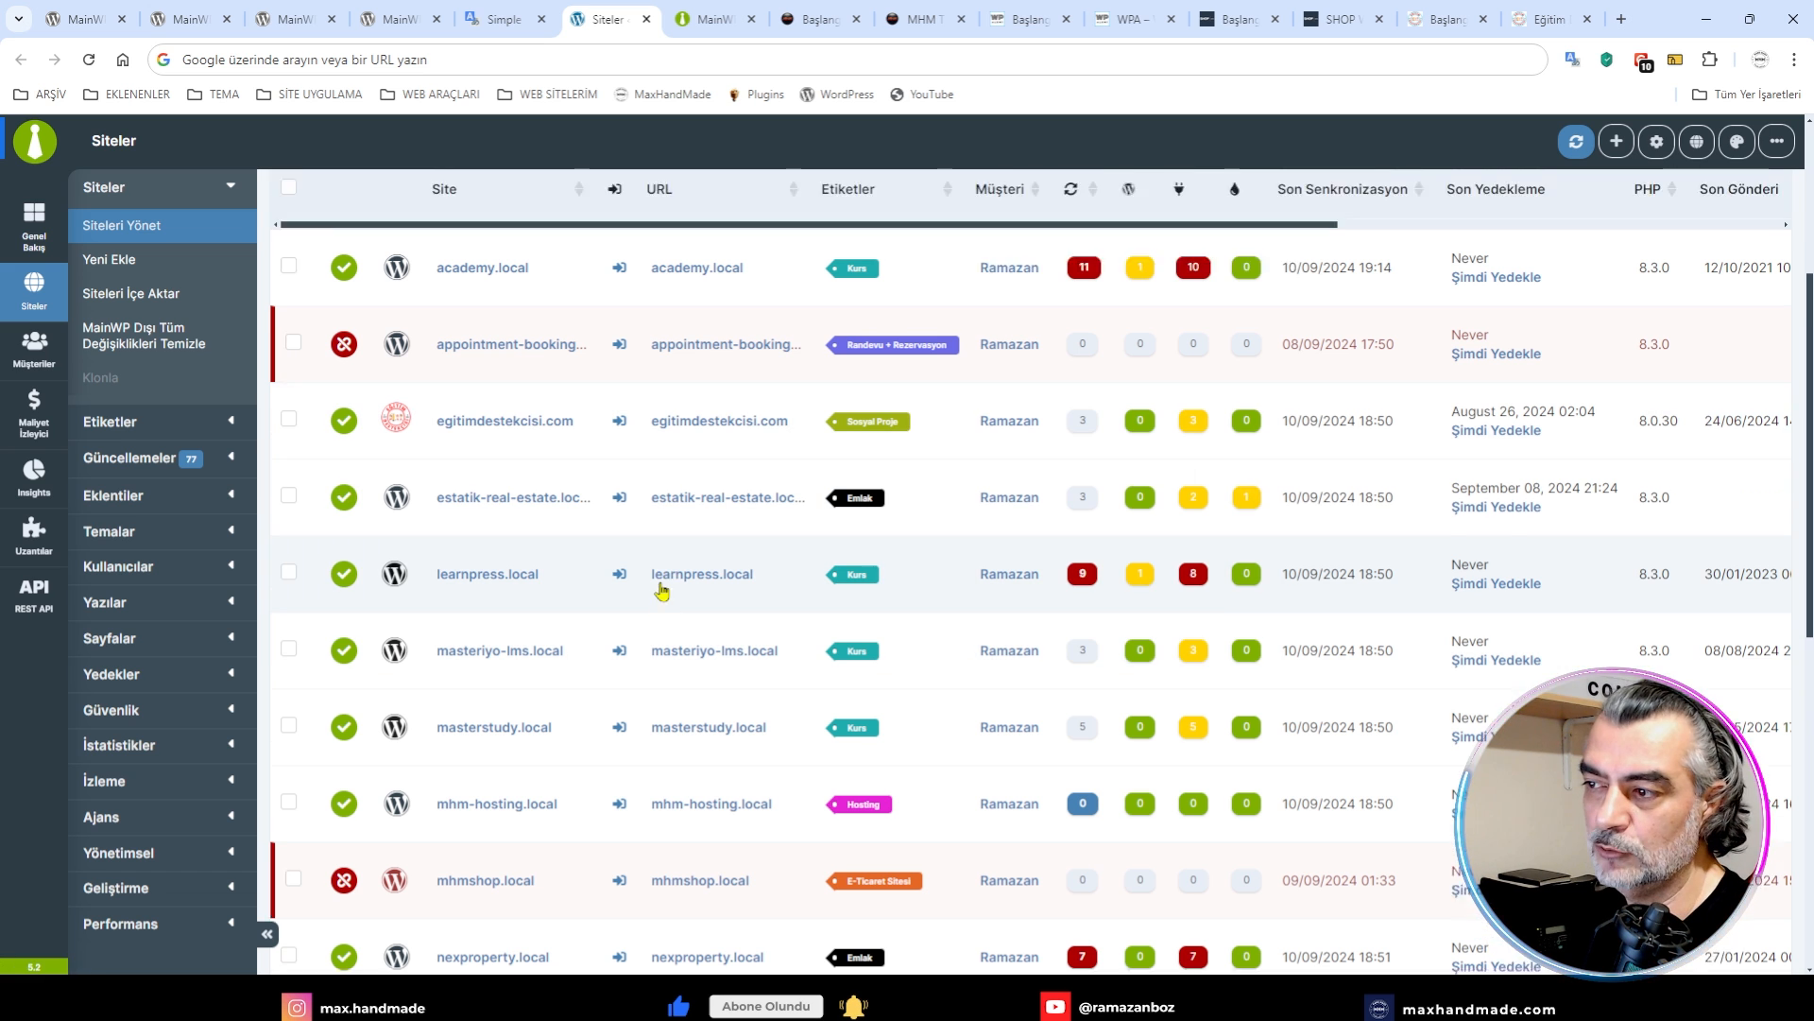
{"action": "scroll", "coordinate": [662, 591], "scroll_direction": "down", "scroll_amount": 3}
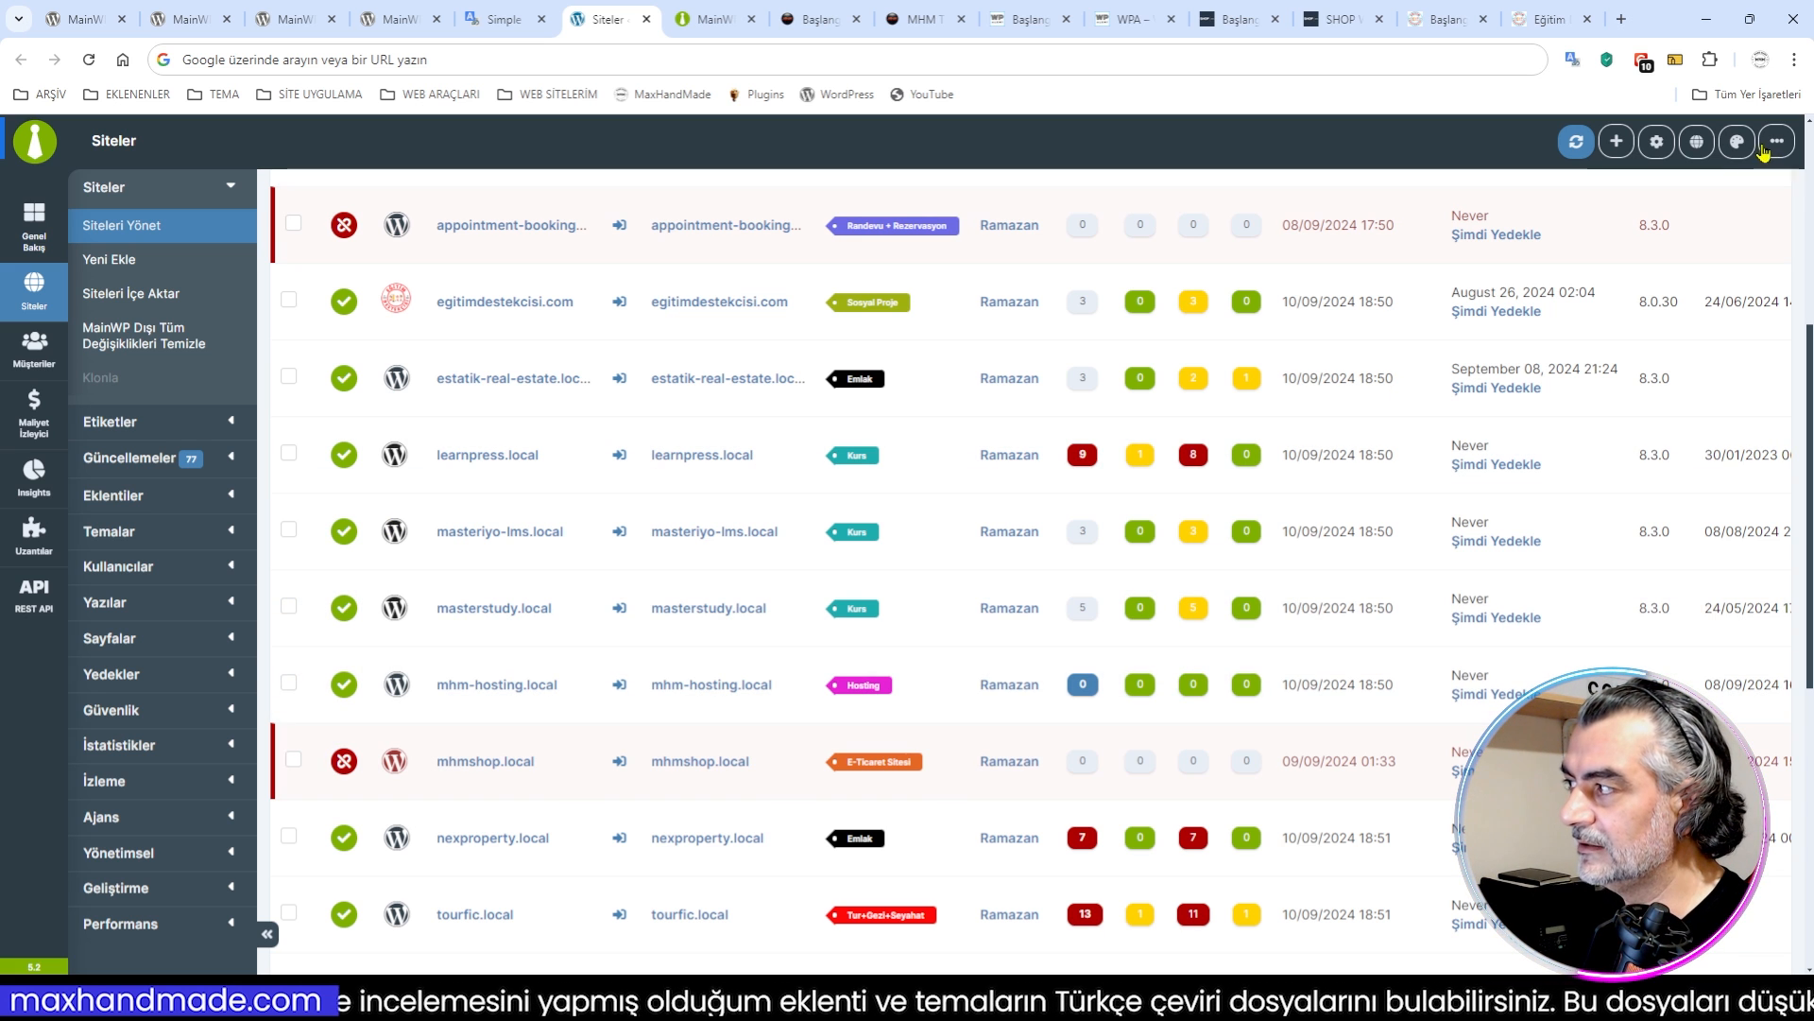
{"action": "left_click", "coordinate": [1776, 142]}
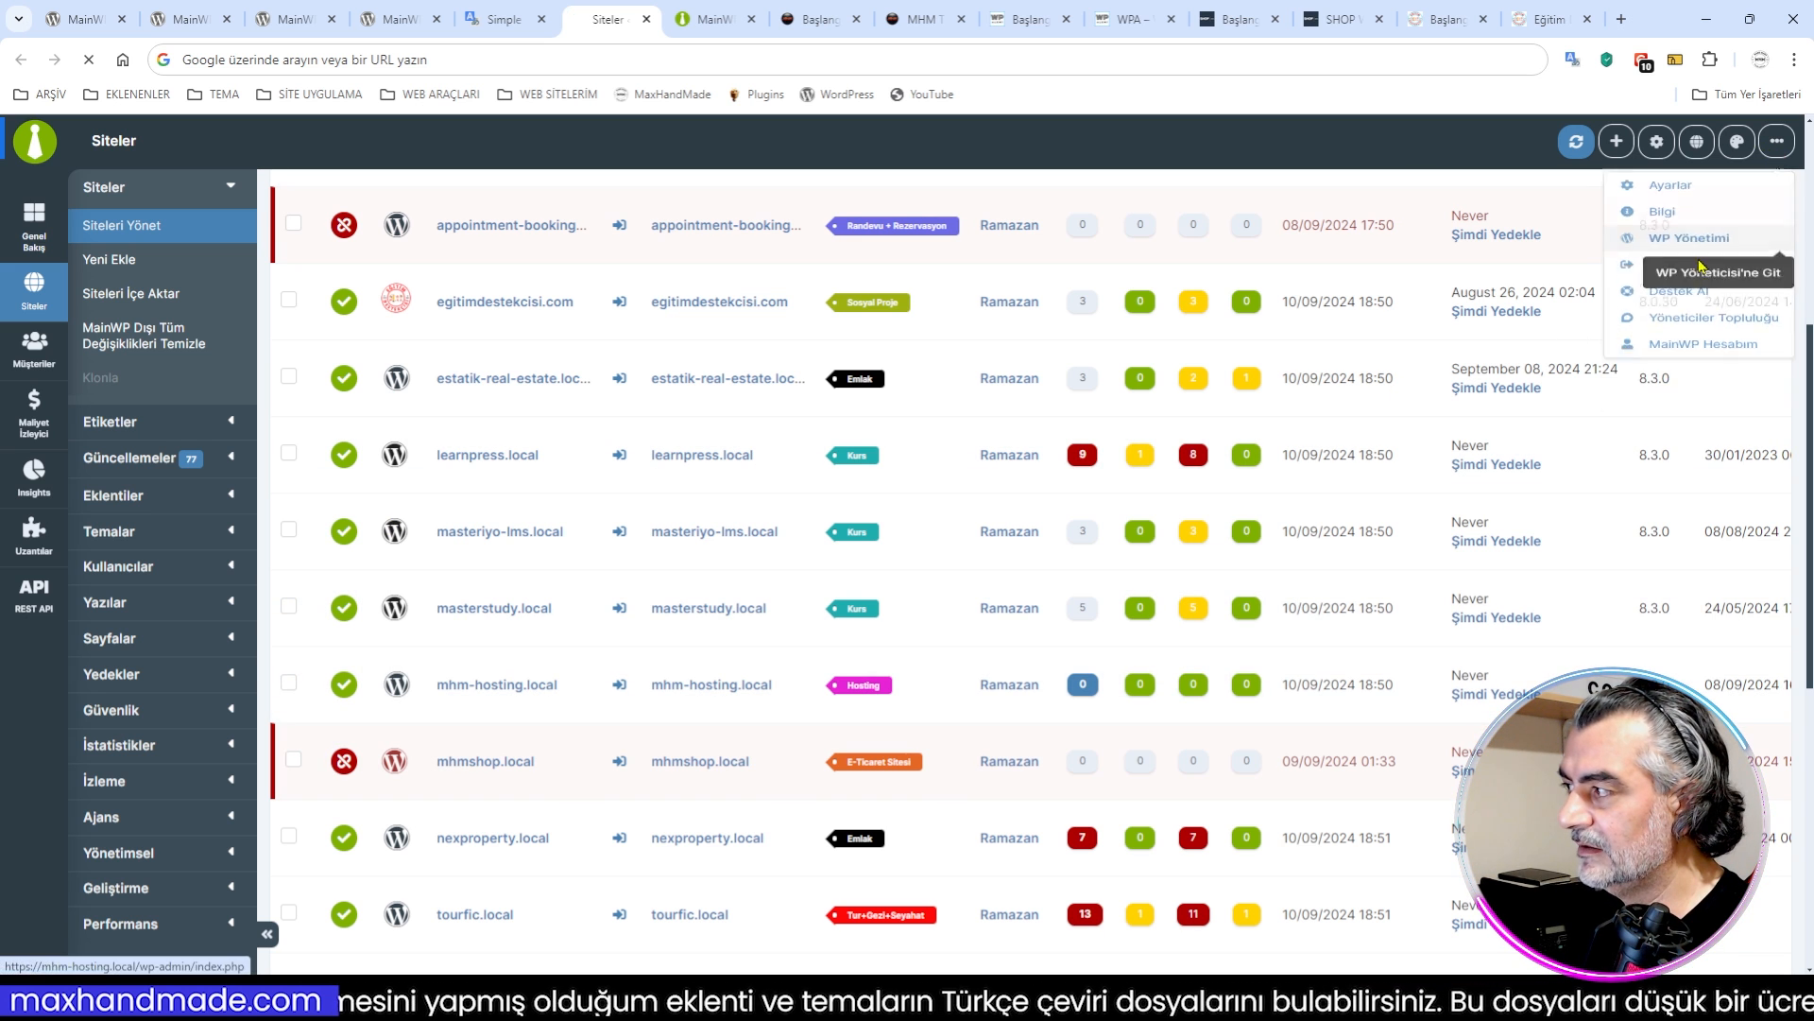
{"action": "left_click", "coordinate": [844, 459]}
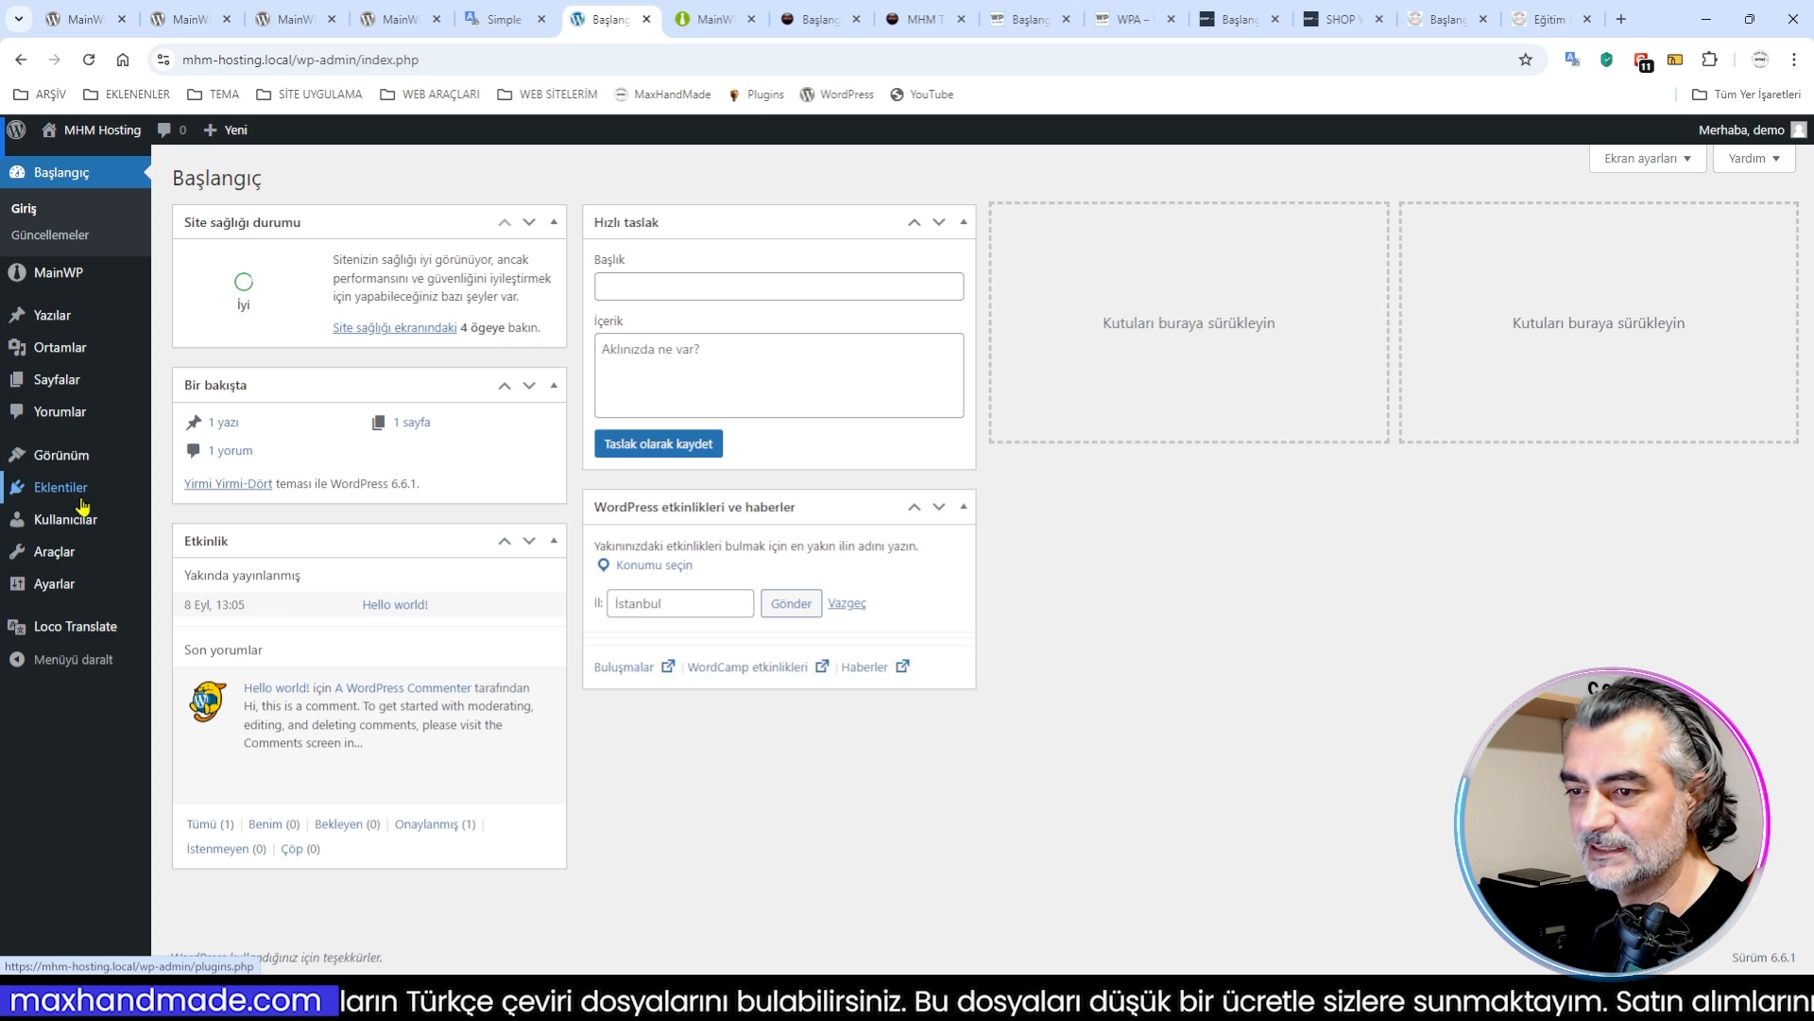
{"action": "mouse_move", "coordinate": [78, 520]}
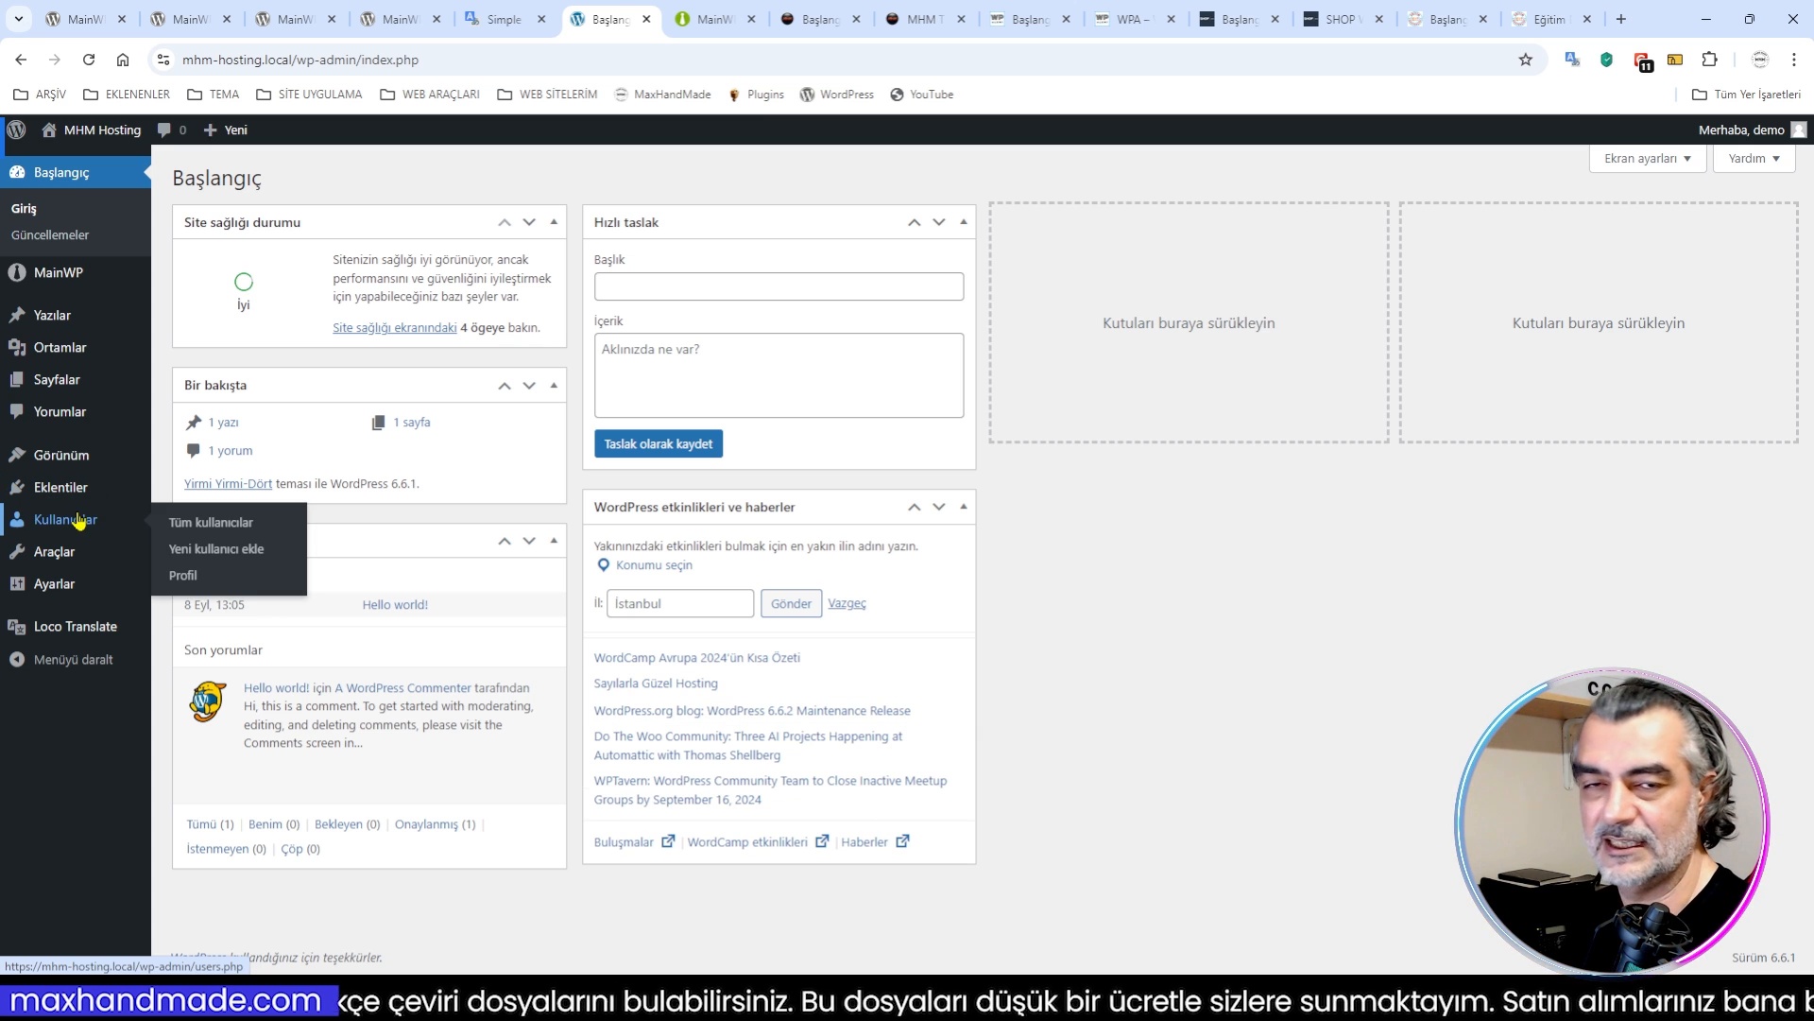
- View MainWP's Genel Bakış overview, then return to the Siteler managed-sites list
{"action": "left_click", "coordinate": [69, 277]}
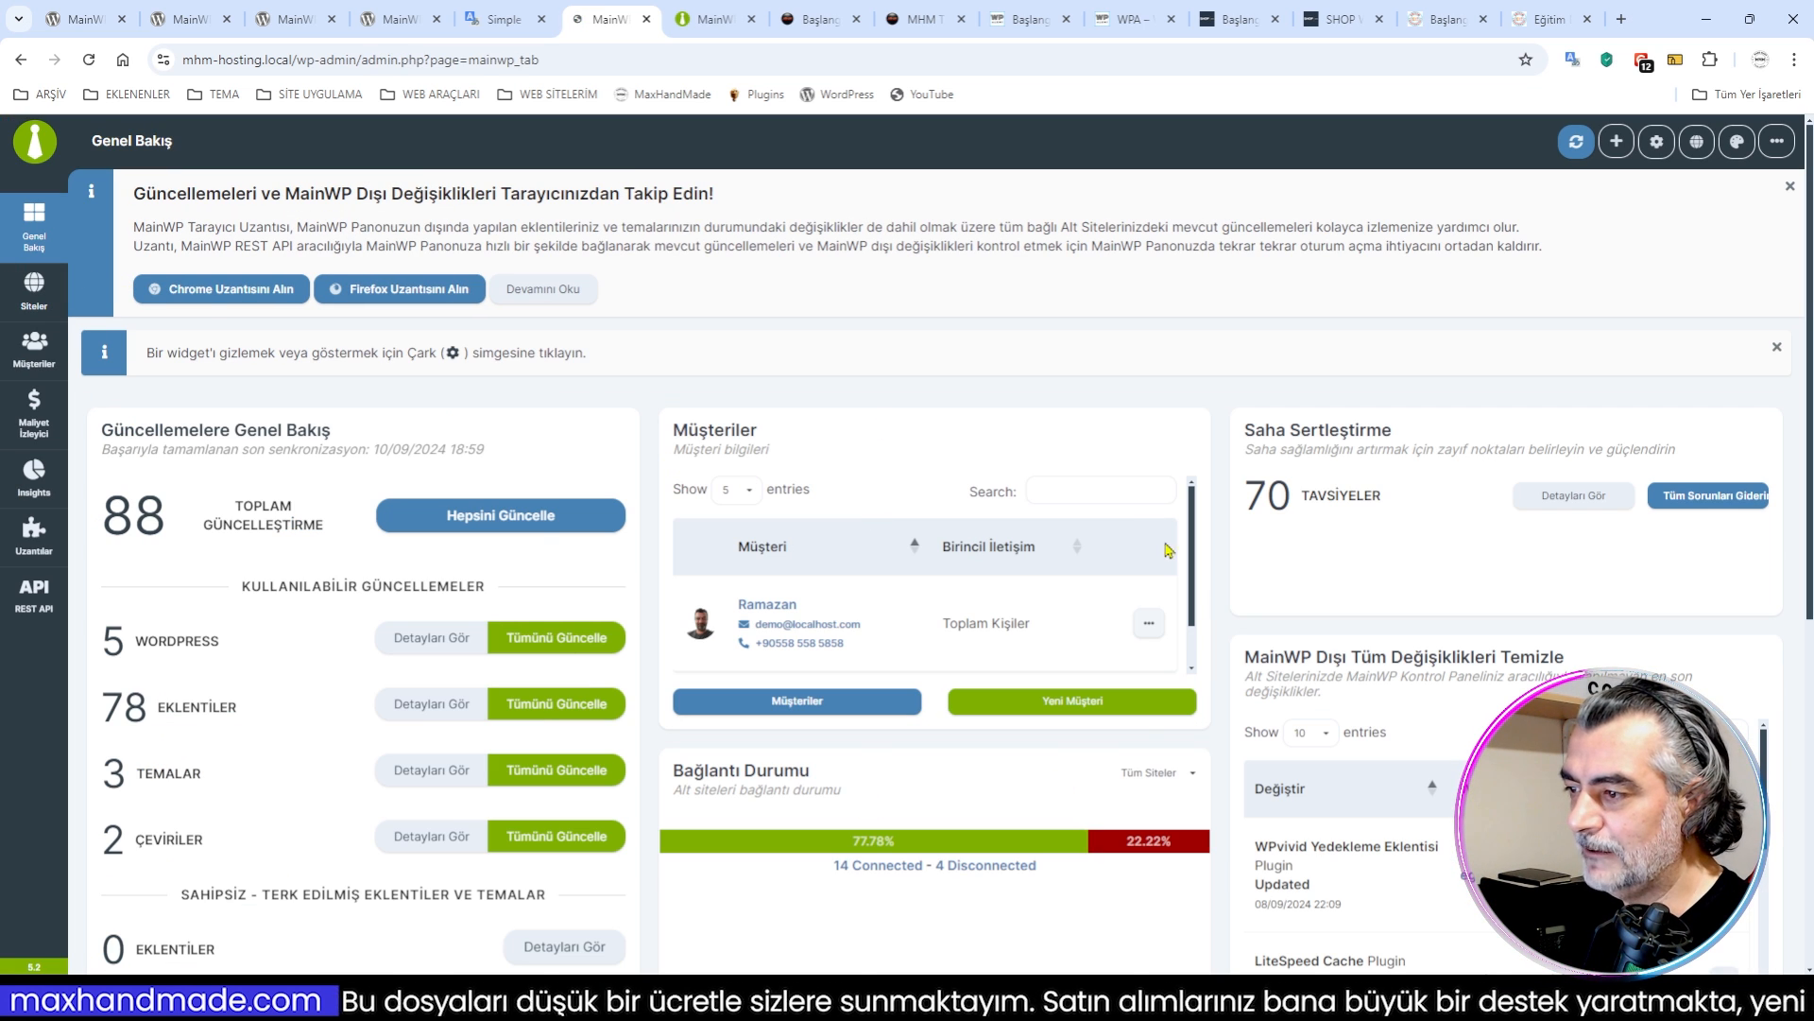
{"action": "scroll", "coordinate": [756, 662], "scroll_direction": "down", "scroll_amount": 1}
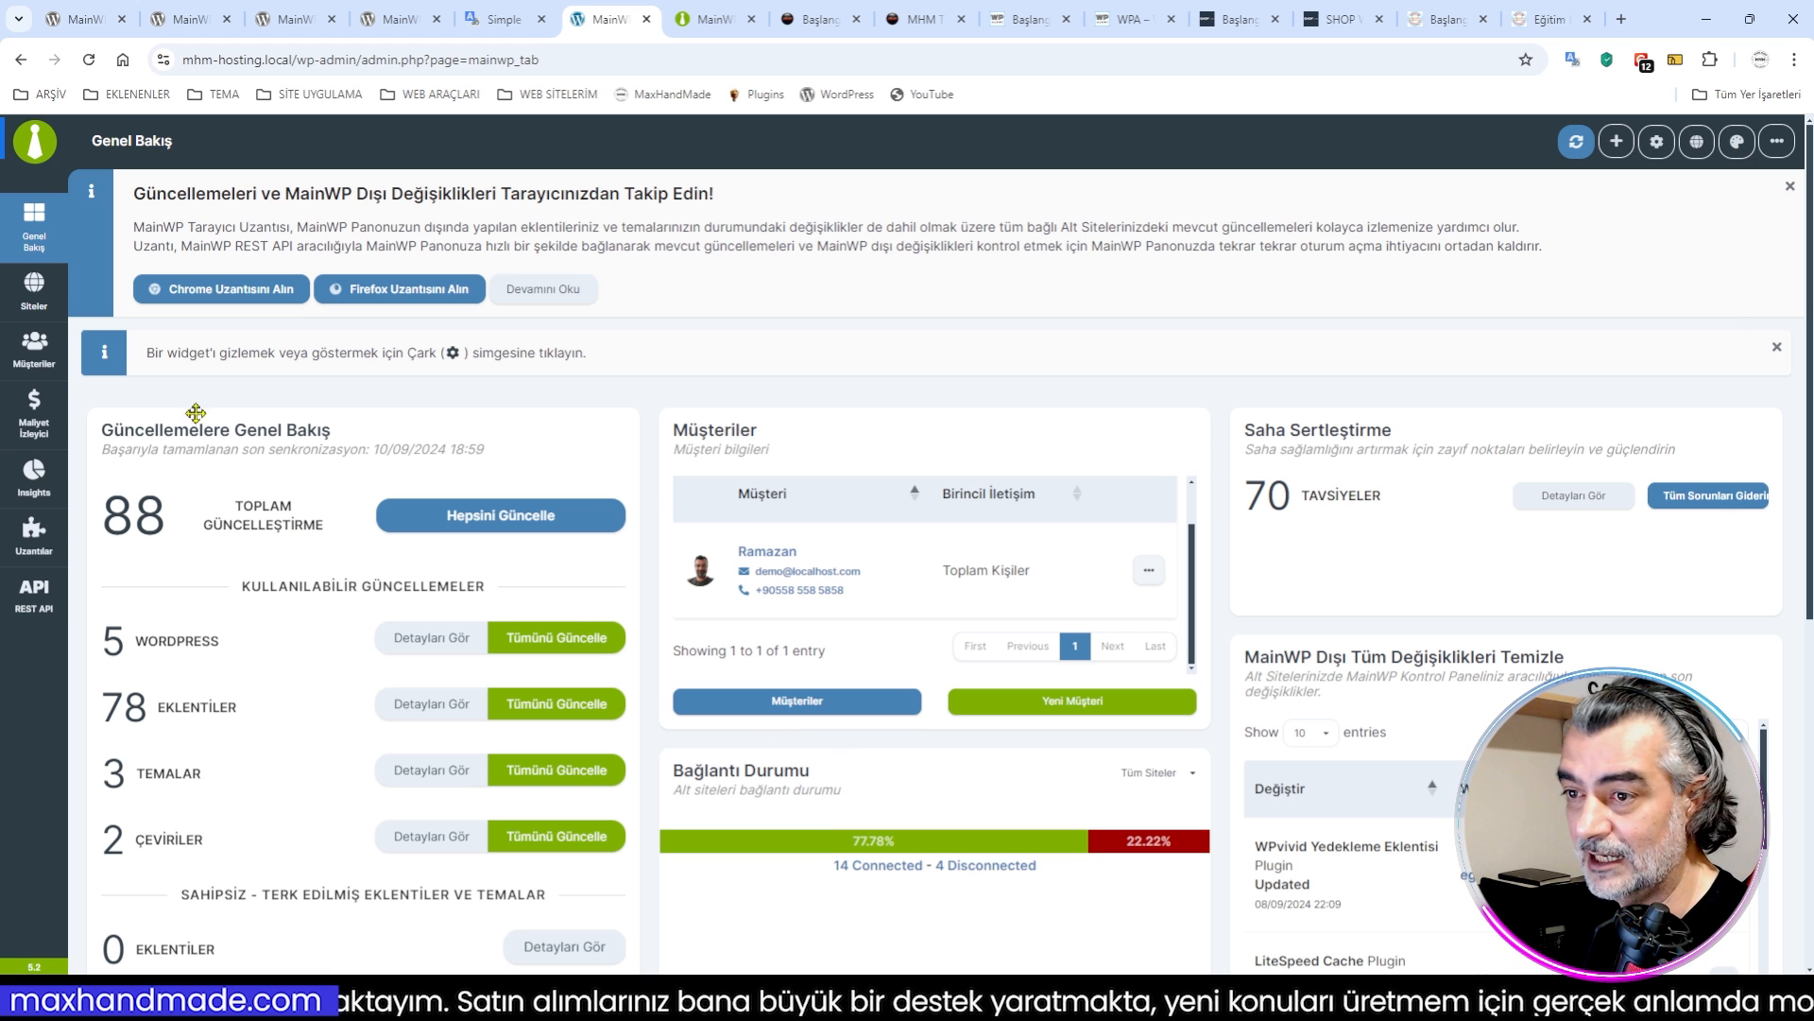
{"action": "left_click", "coordinate": [38, 295]}
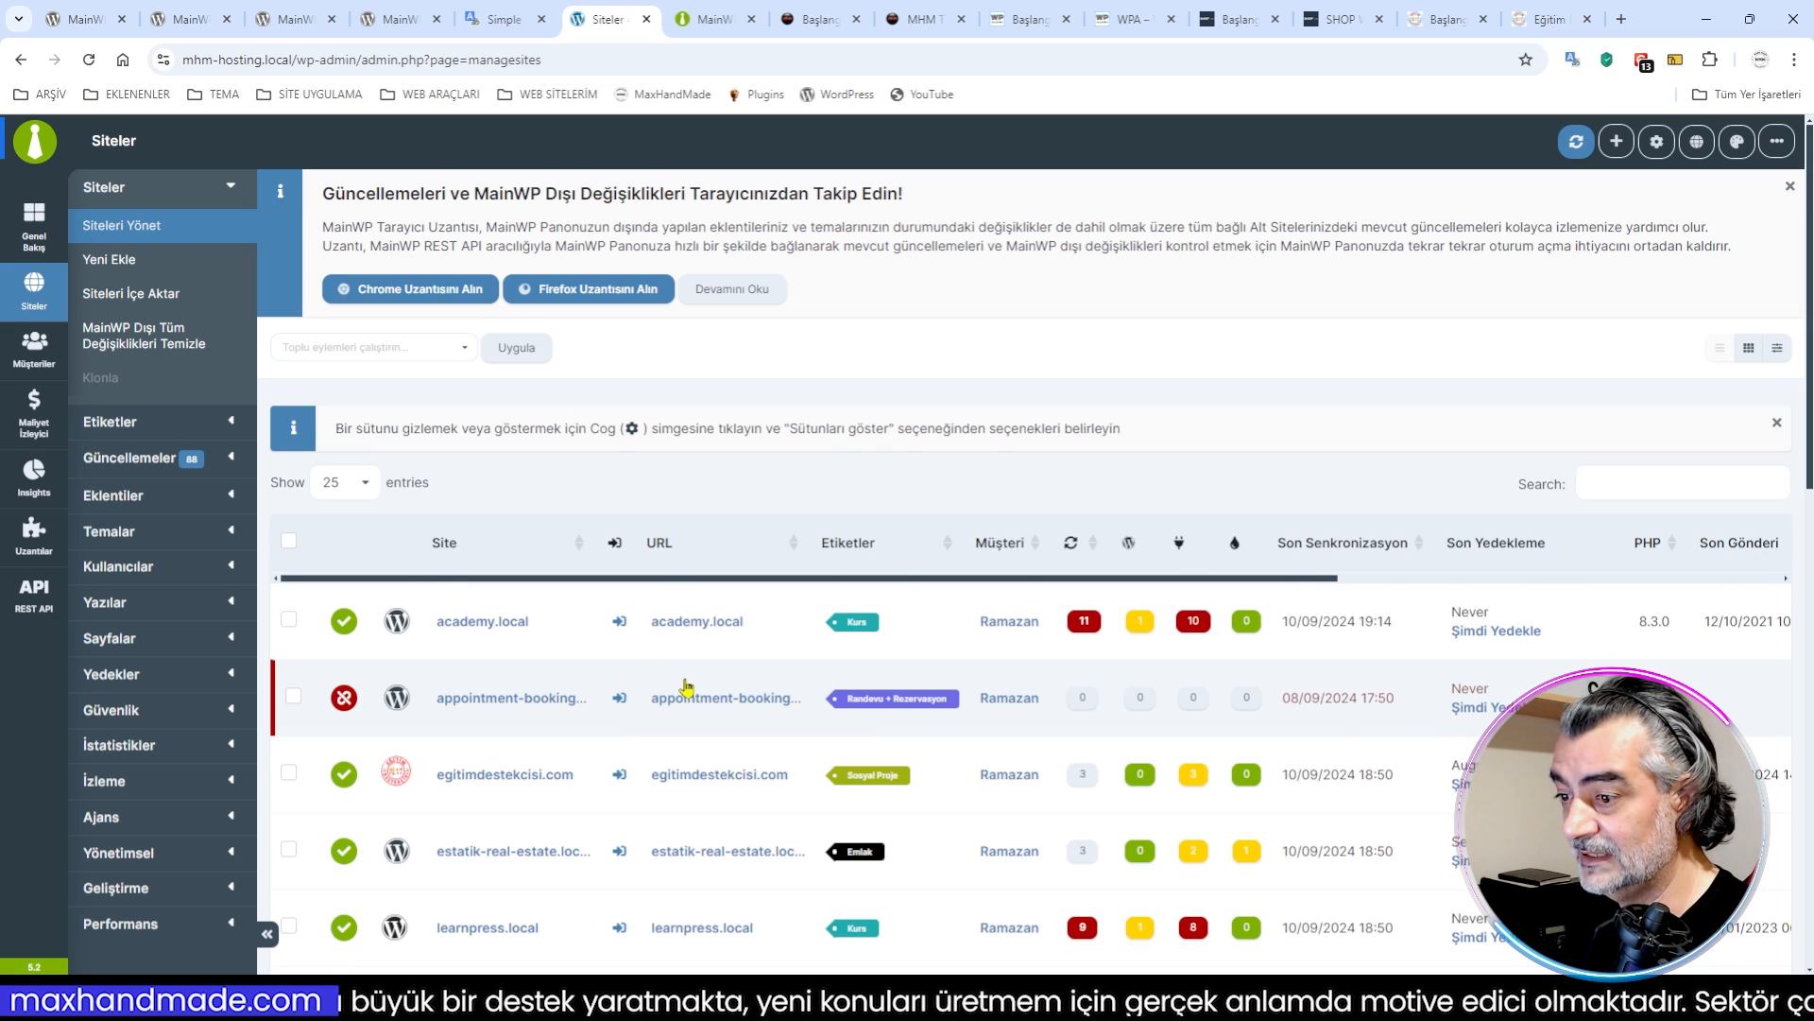
- Scroll down through the managed sites table
{"action": "scroll", "coordinate": [687, 687], "scroll_direction": "down", "scroll_amount": 2}
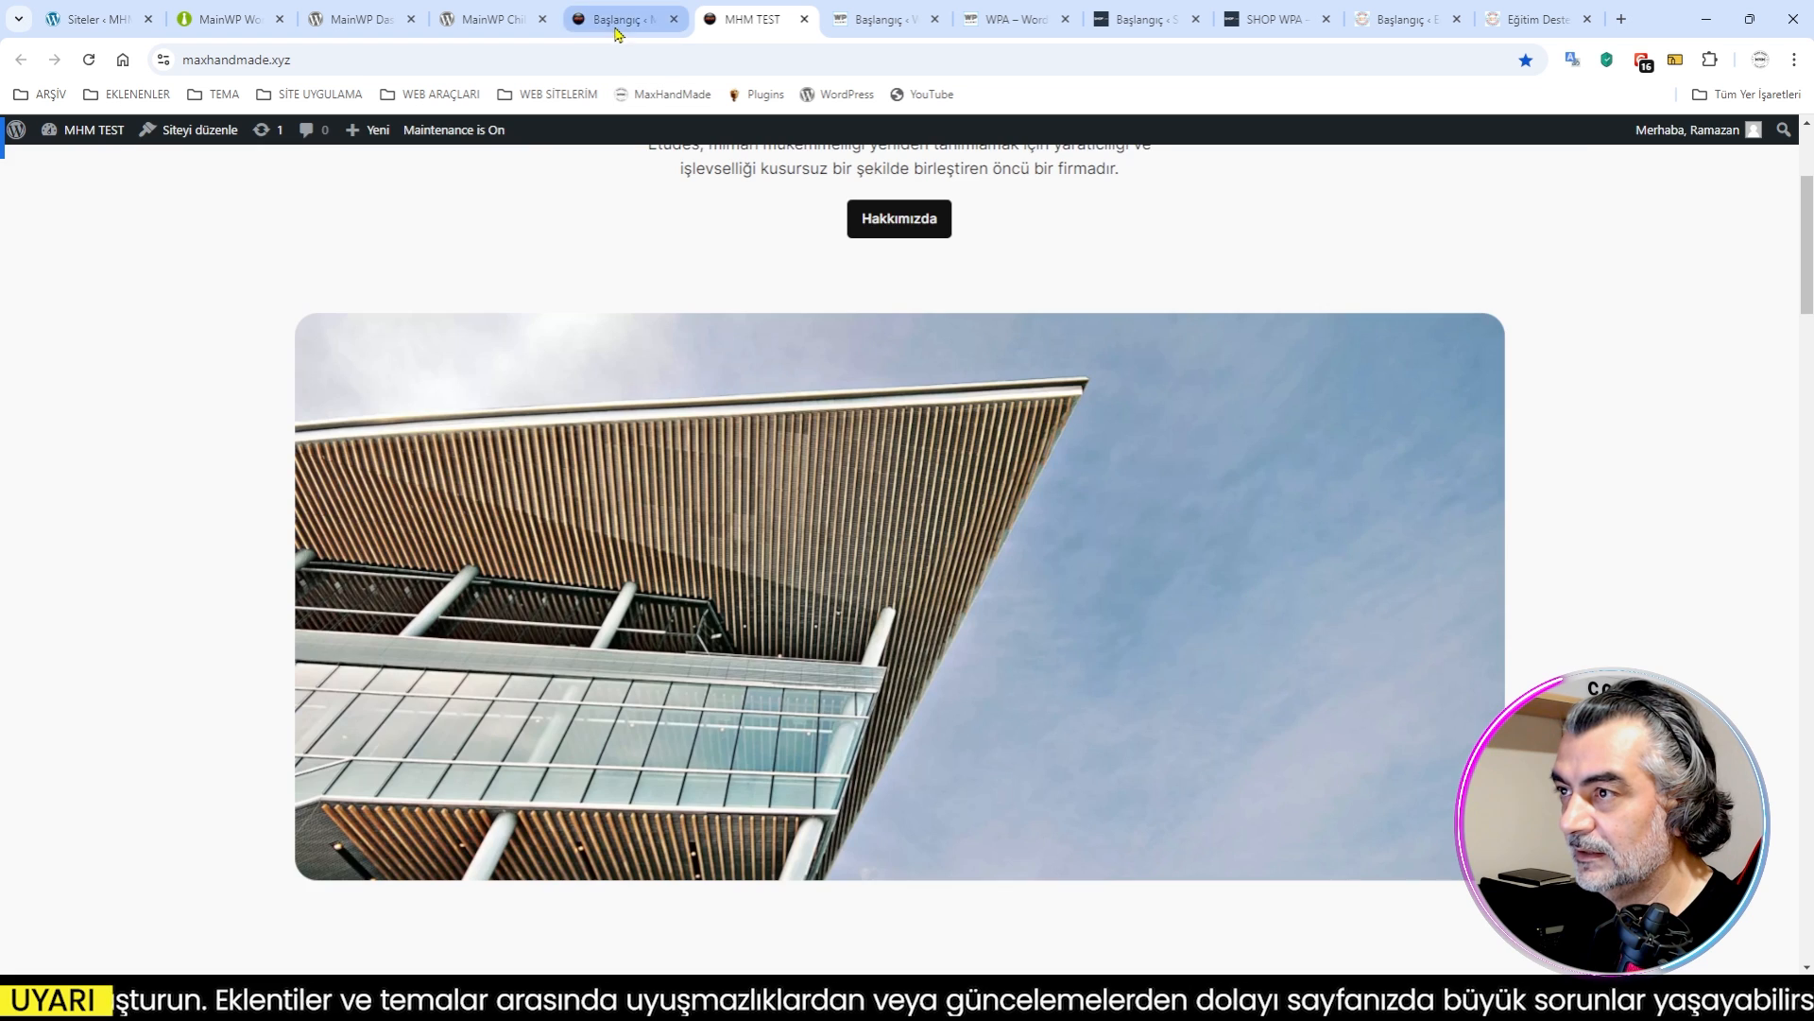
- On the MHM TEST site, search plugins for 'mainwp' and install MainWP Dashboard
{"action": "left_click", "coordinate": [615, 26]}
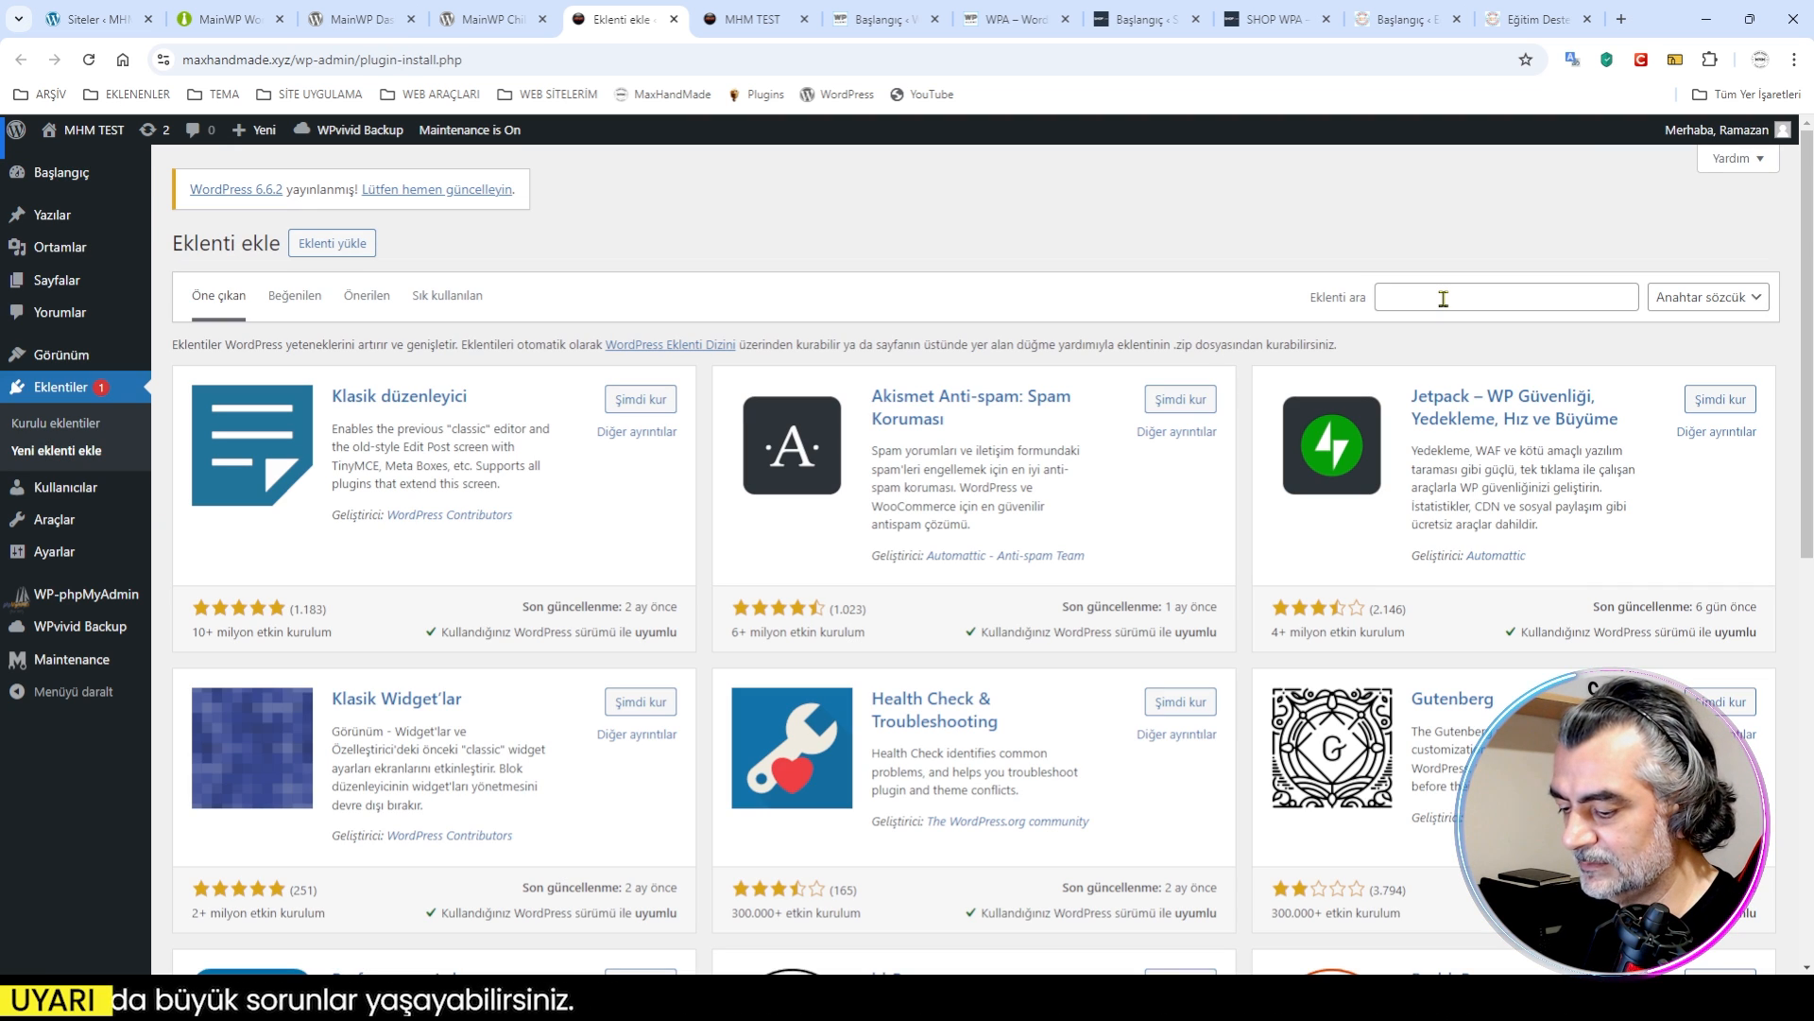
{"action": "left_click", "coordinate": [1443, 299]}
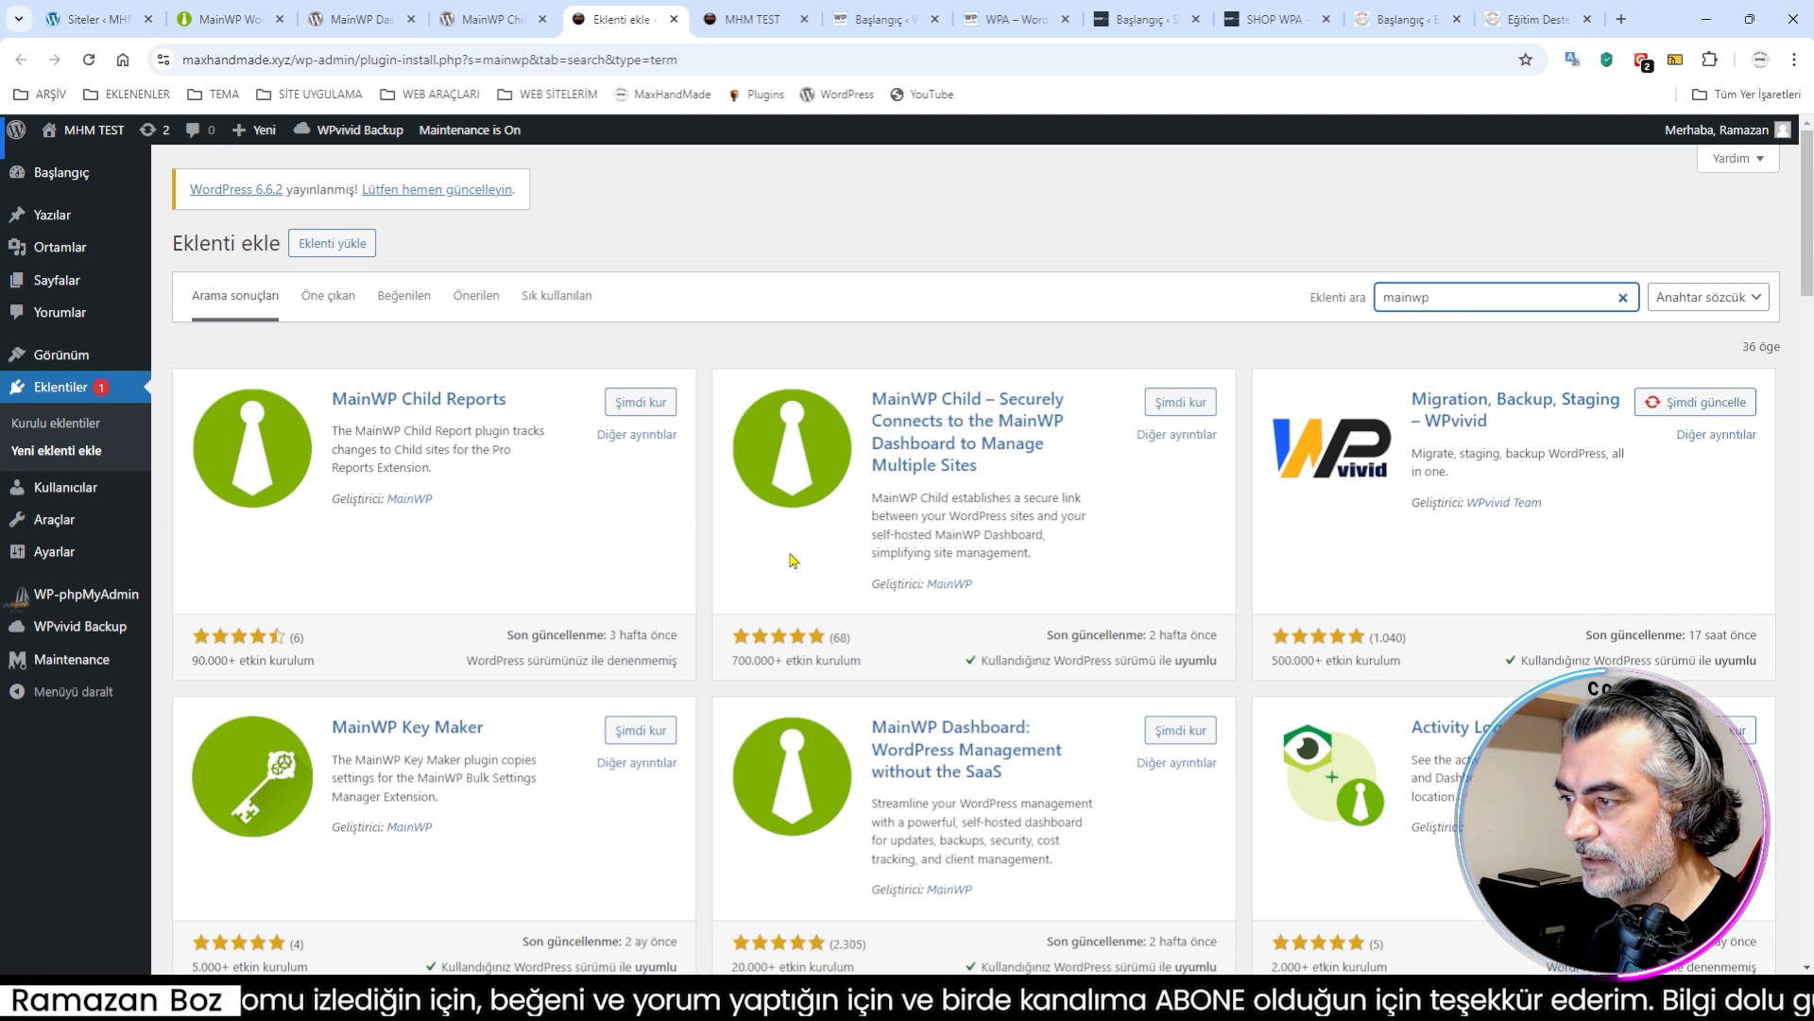
{"action": "scroll", "coordinate": [980, 573], "scroll_direction": "down", "scroll_amount": 2}
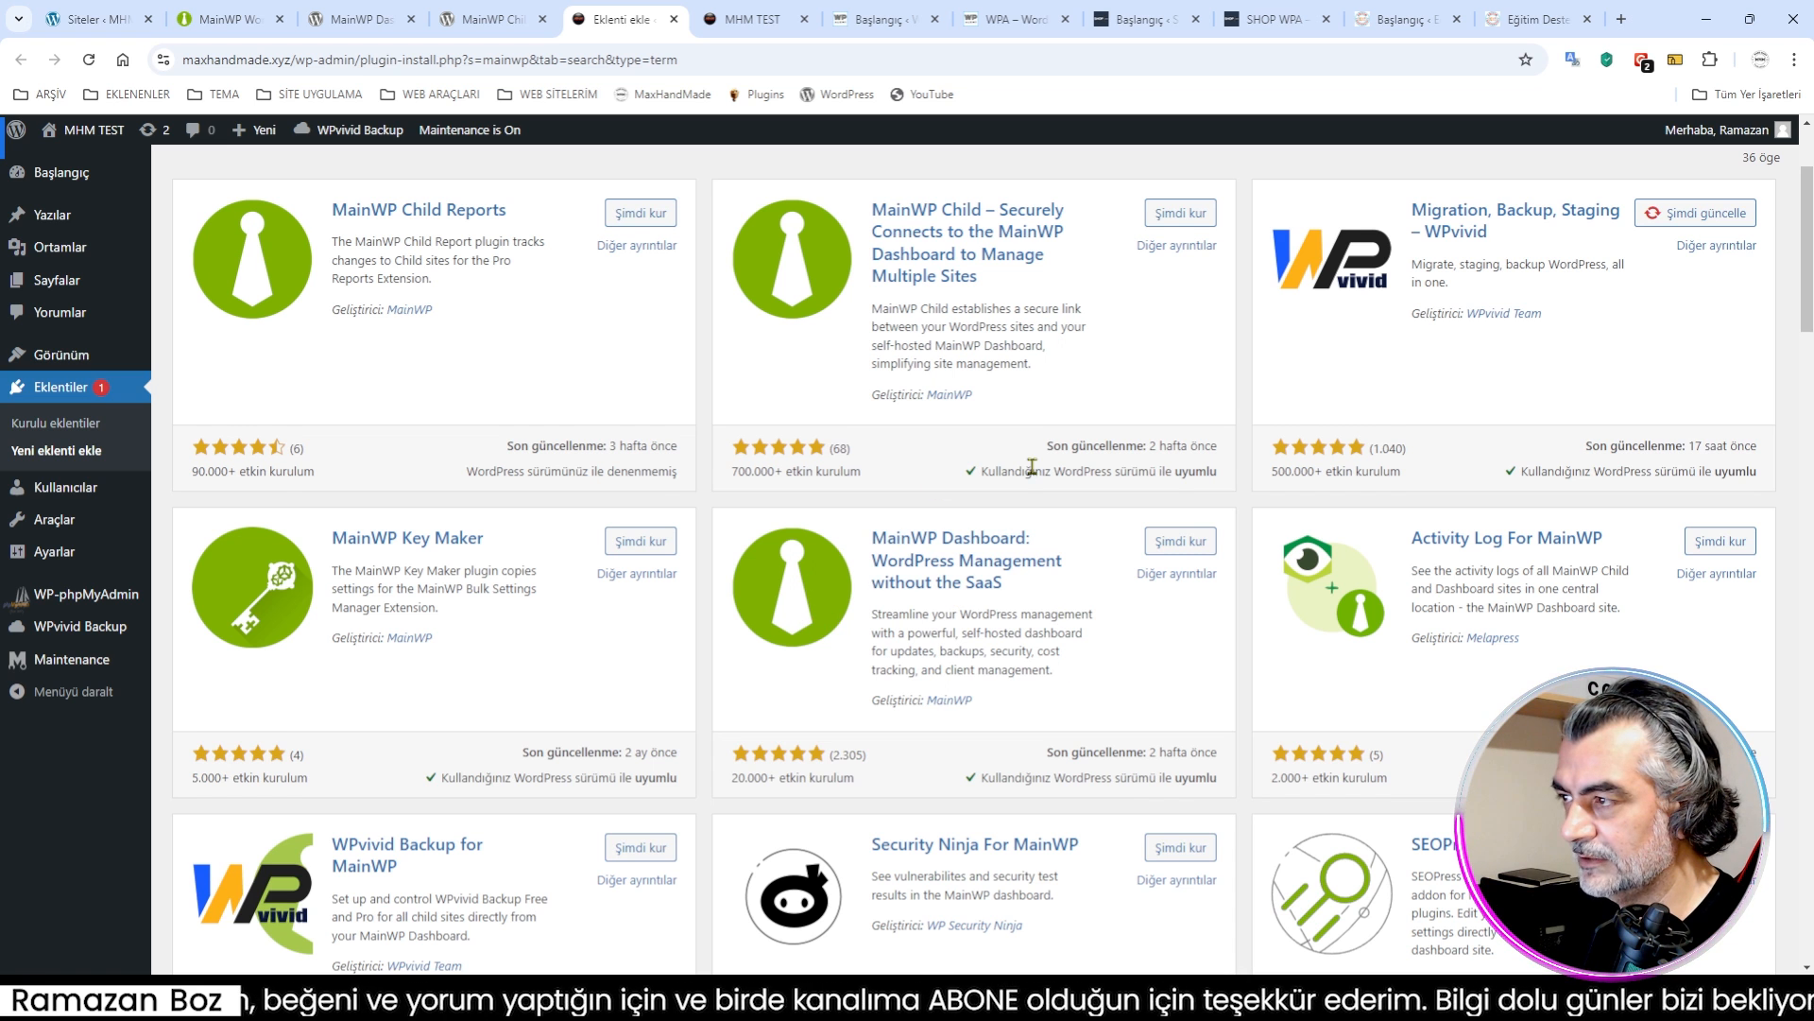
{"action": "scroll", "coordinate": [945, 454], "scroll_direction": "up", "scroll_amount": 1}
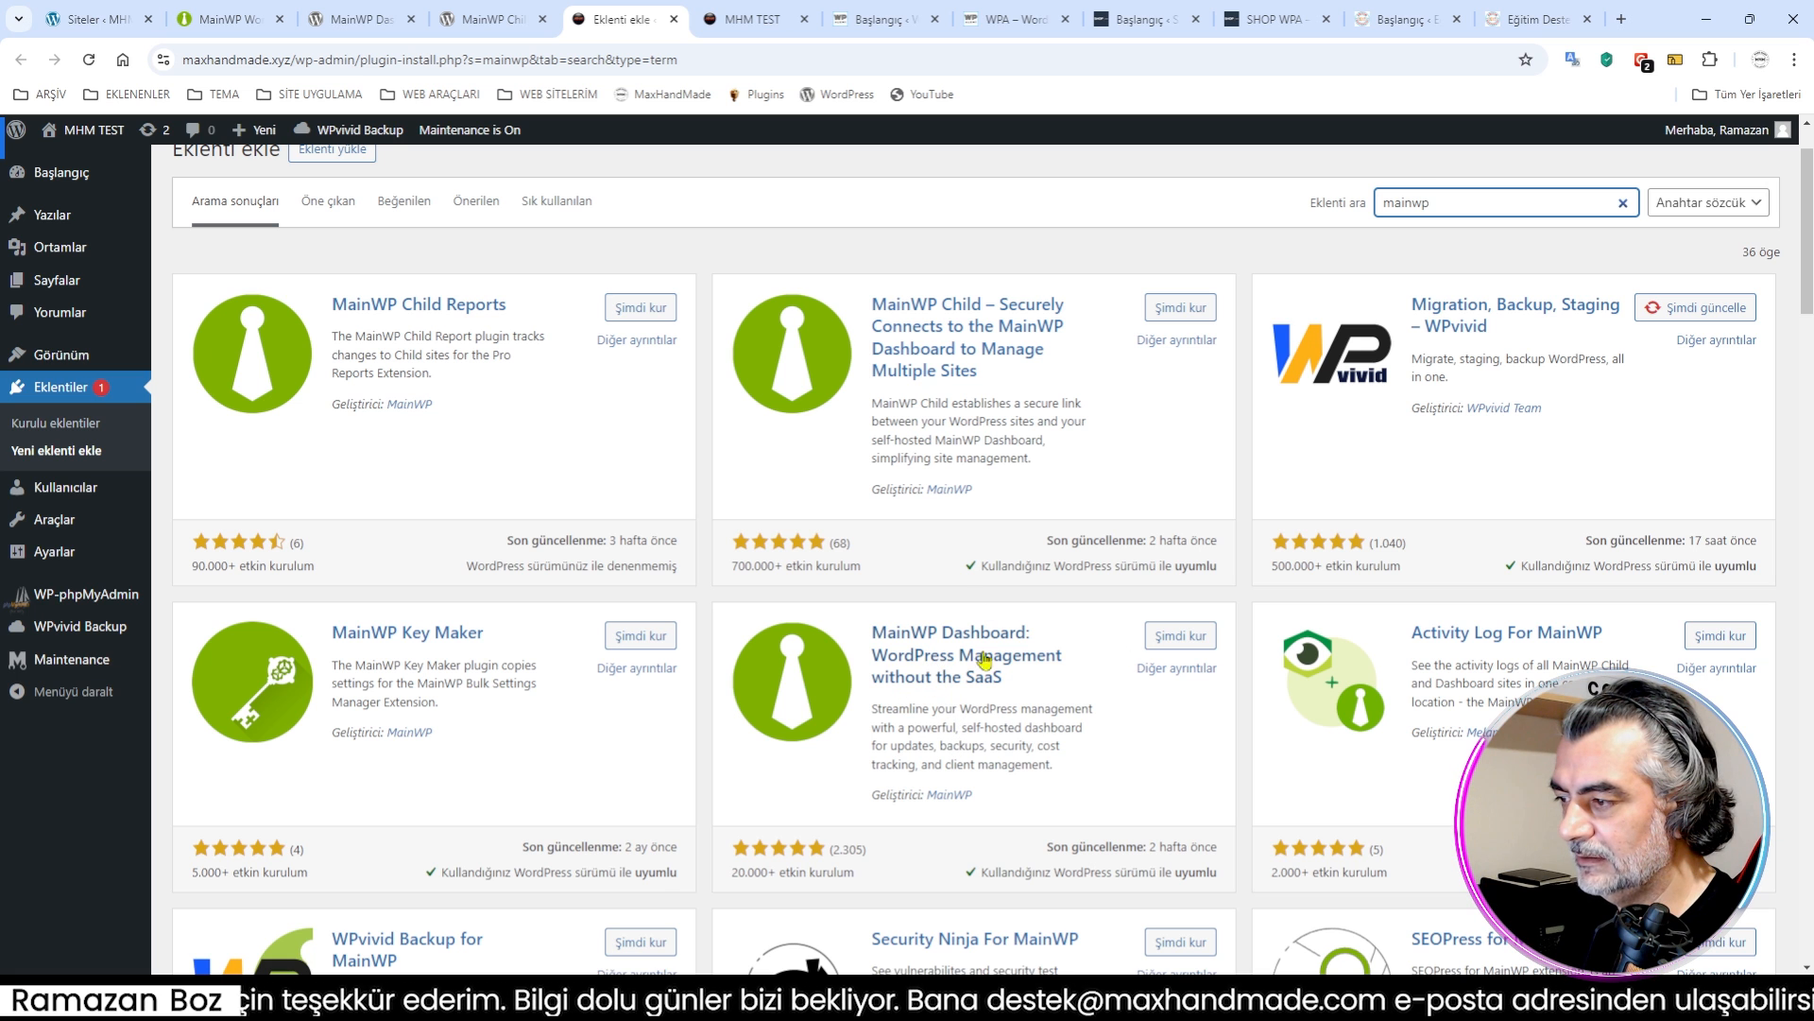
{"action": "left_click", "coordinate": [1196, 648]}
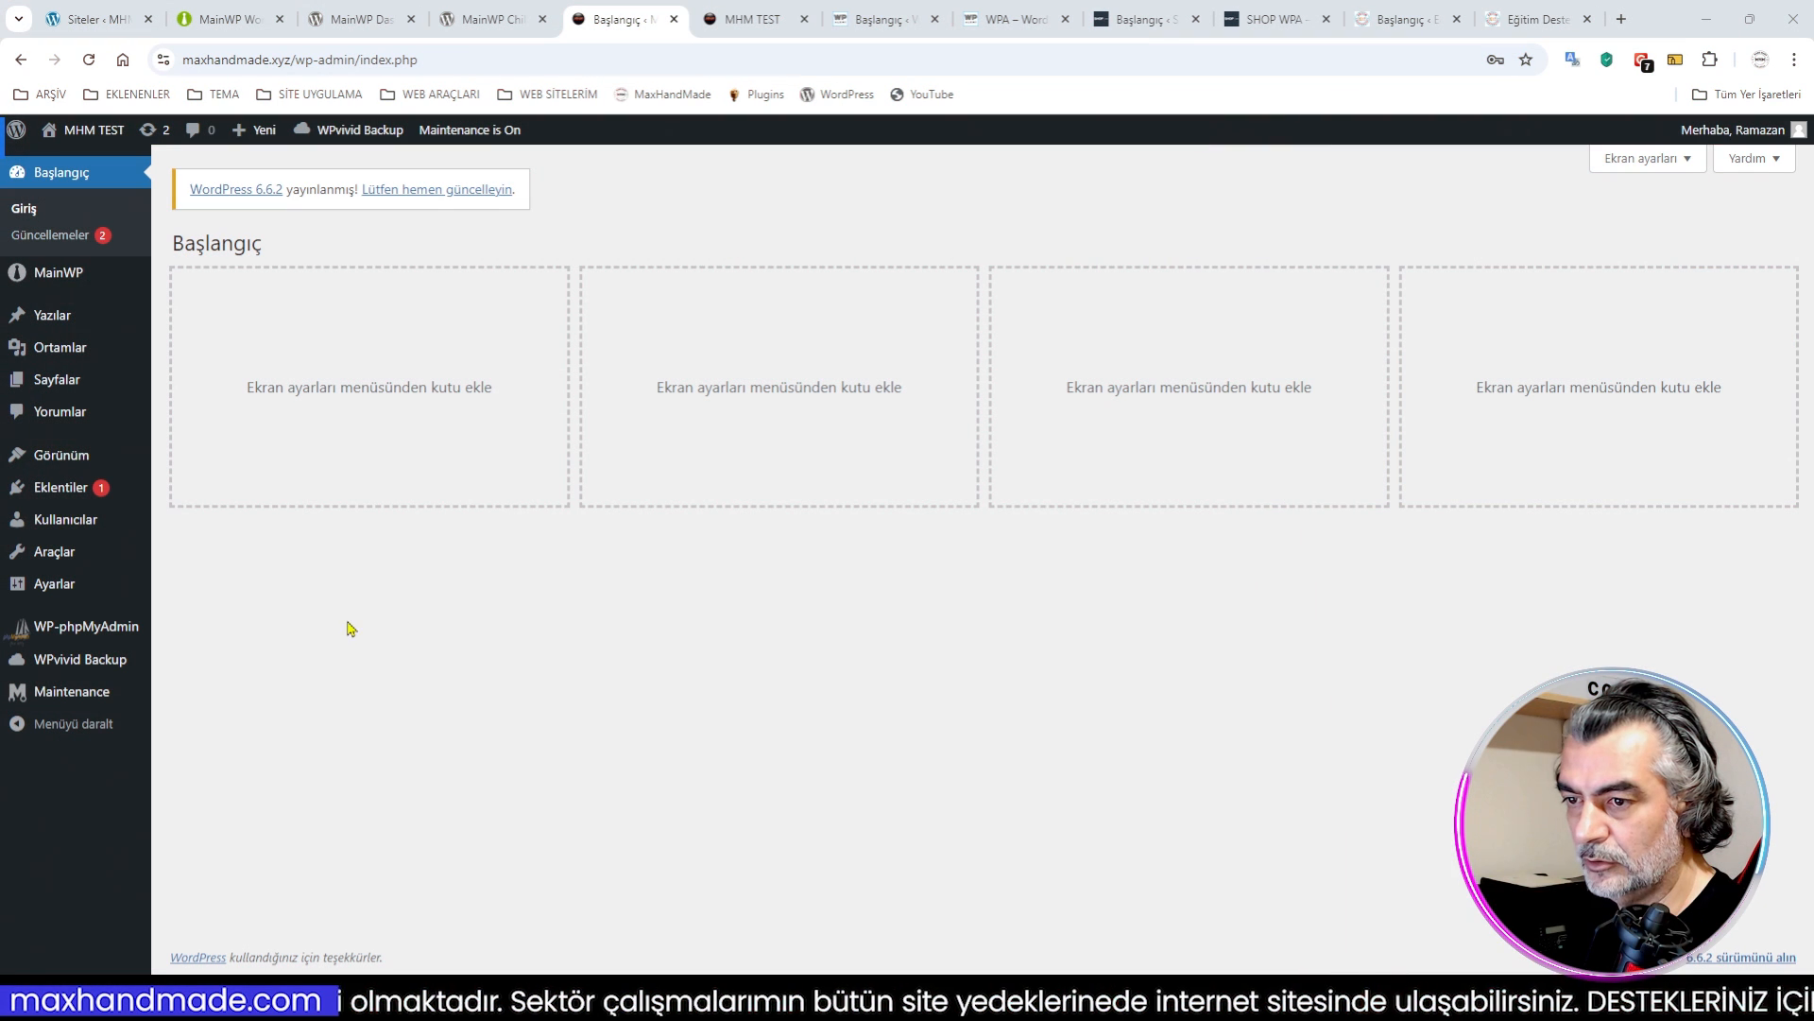
- Search for 'loco', install and activate Loco Translate, and open its Ayarlar settings
{"action": "mouse_move", "coordinate": [95, 488]}
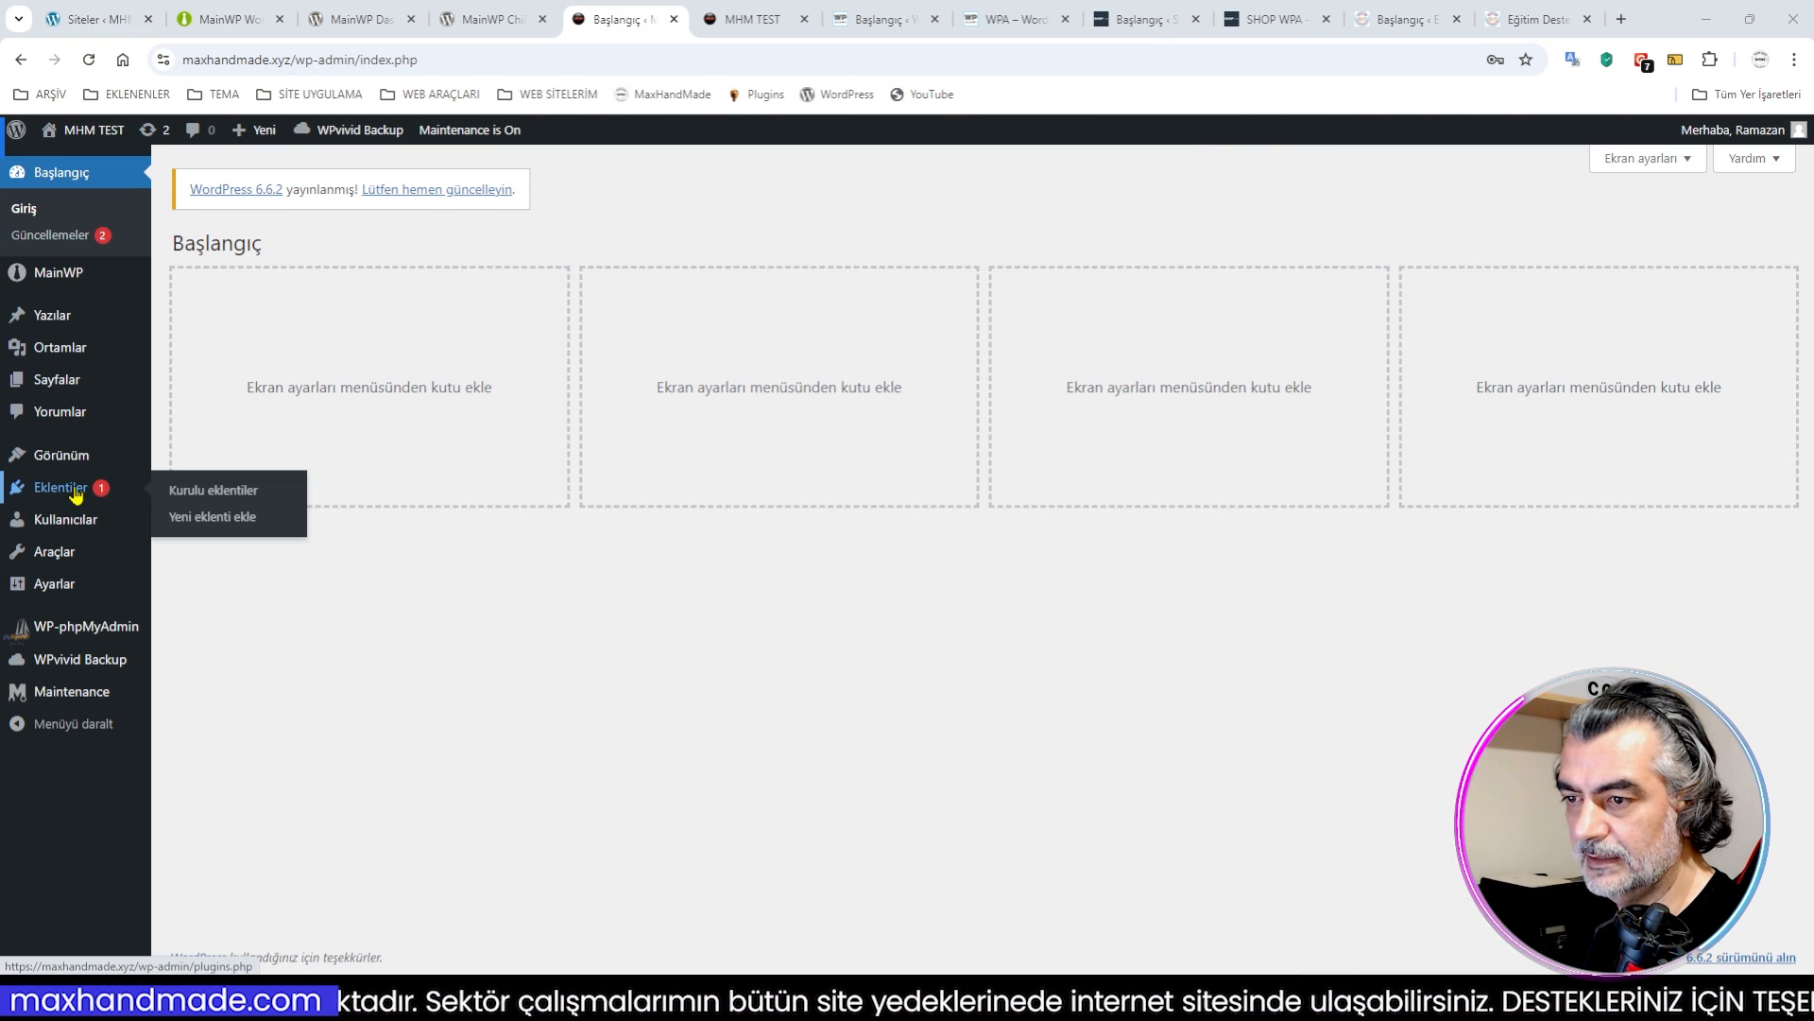
{"action": "left_click", "coordinate": [198, 516]}
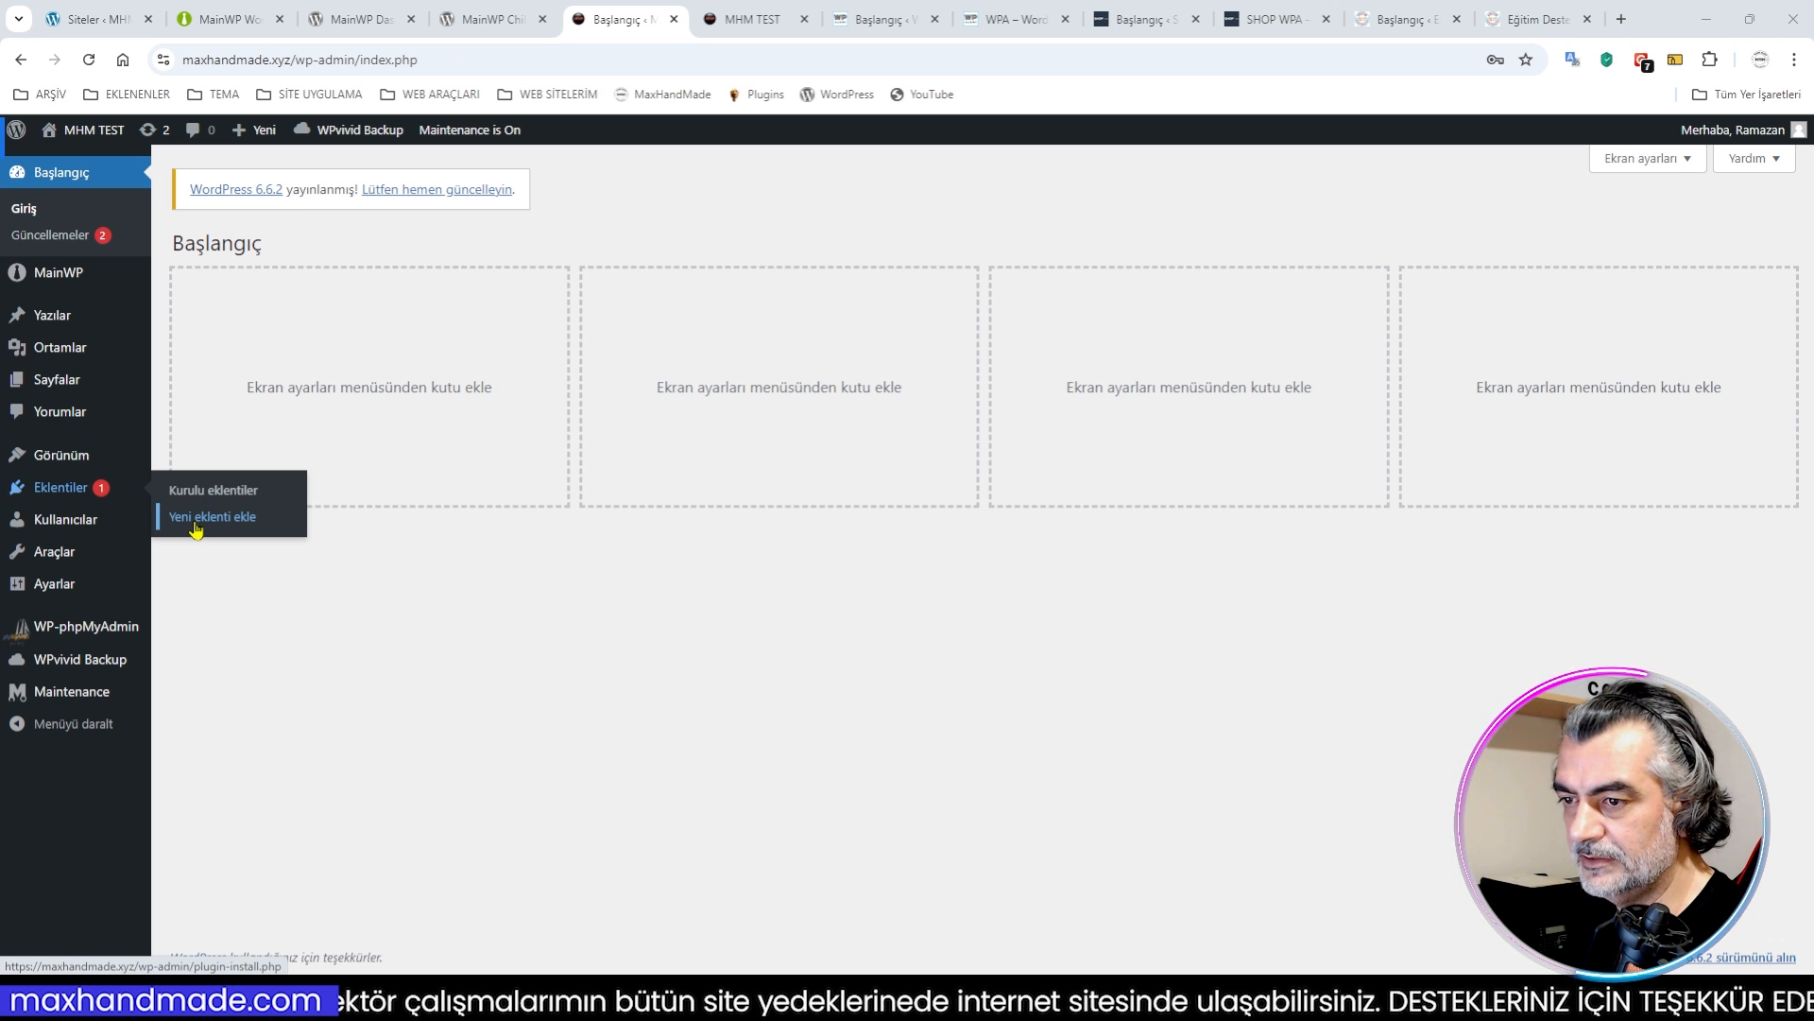
{"action": "type", "text": "loco"}
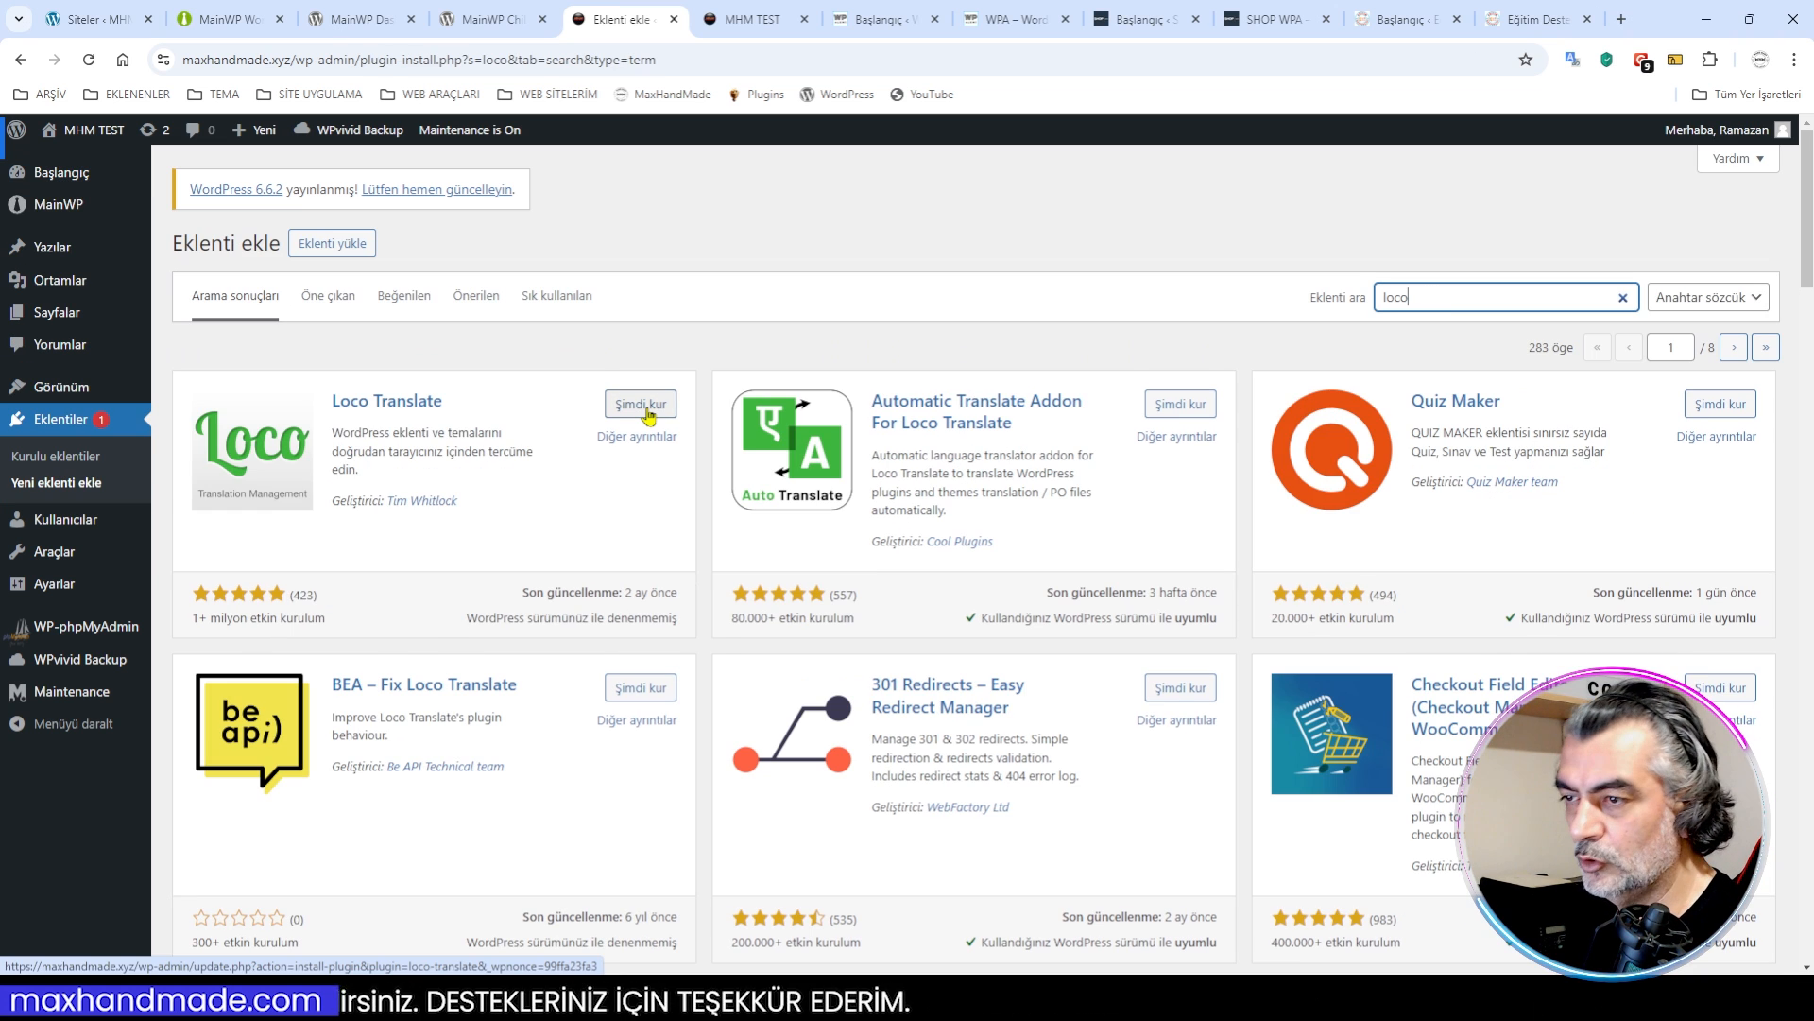
{"action": "left_click", "coordinate": [636, 403]}
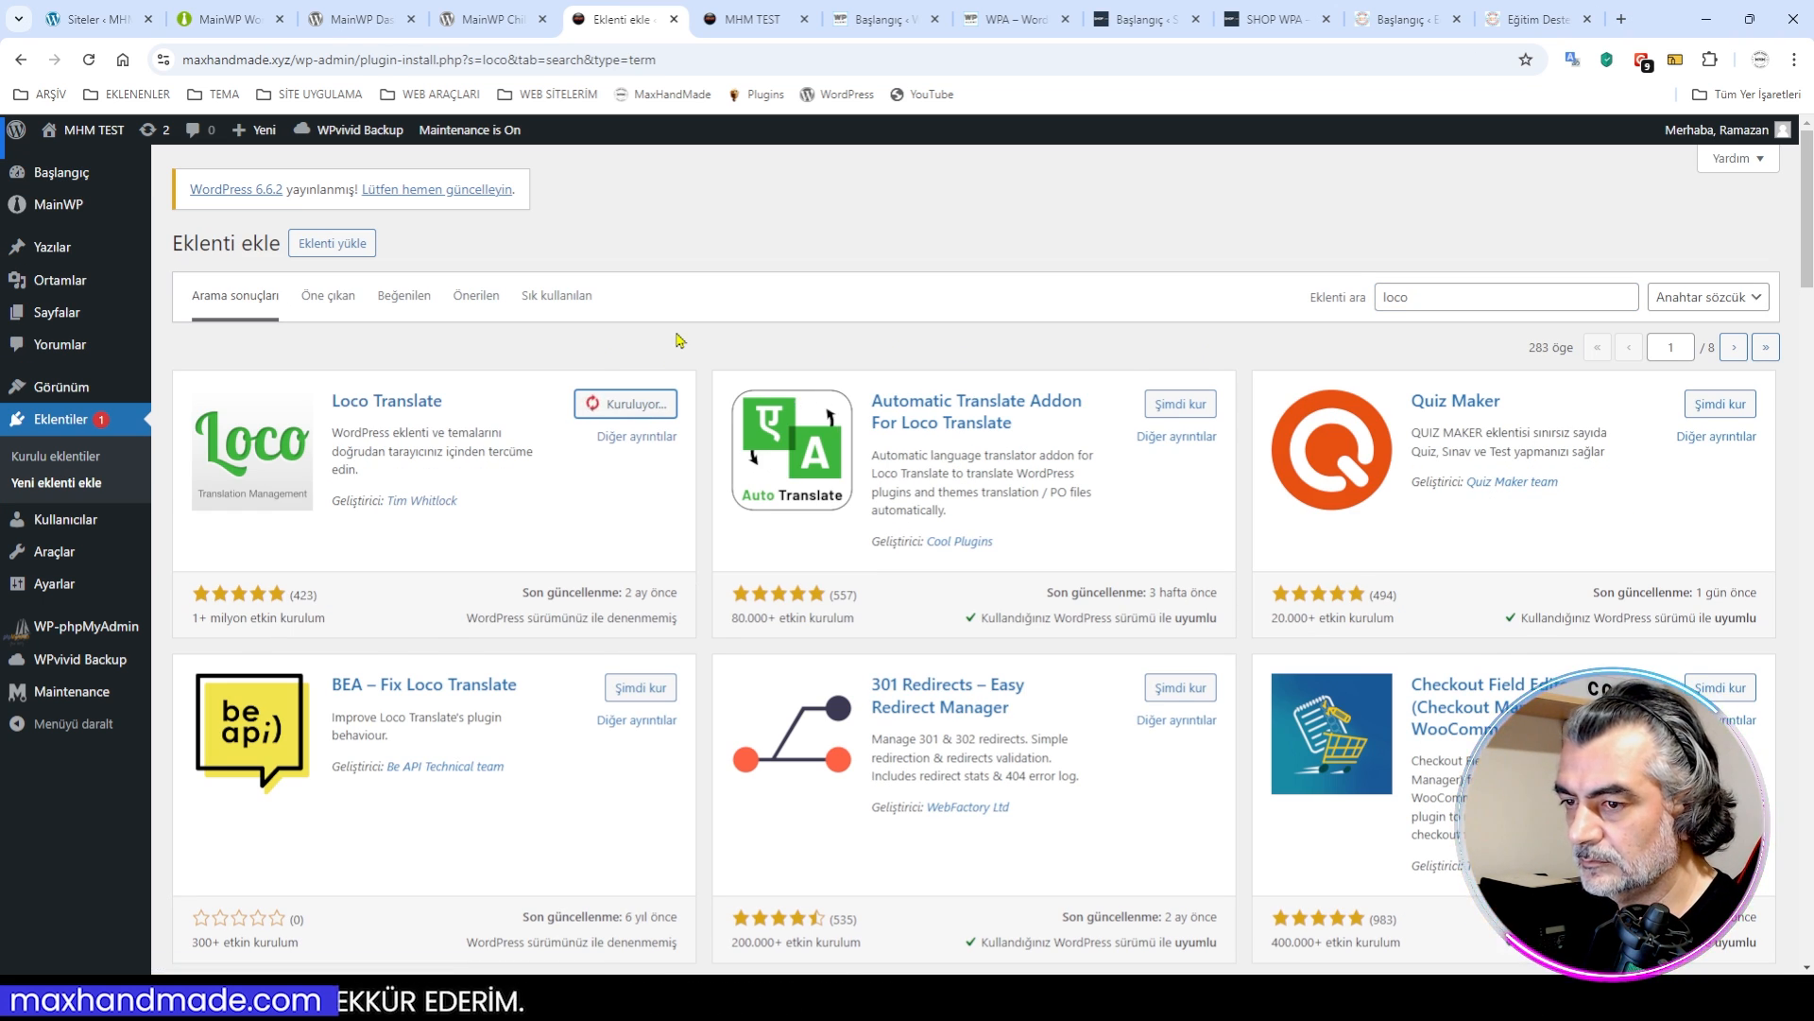
{"action": "key", "text": "Return"}
{"action": "mouse_move", "coordinate": [71, 723]}
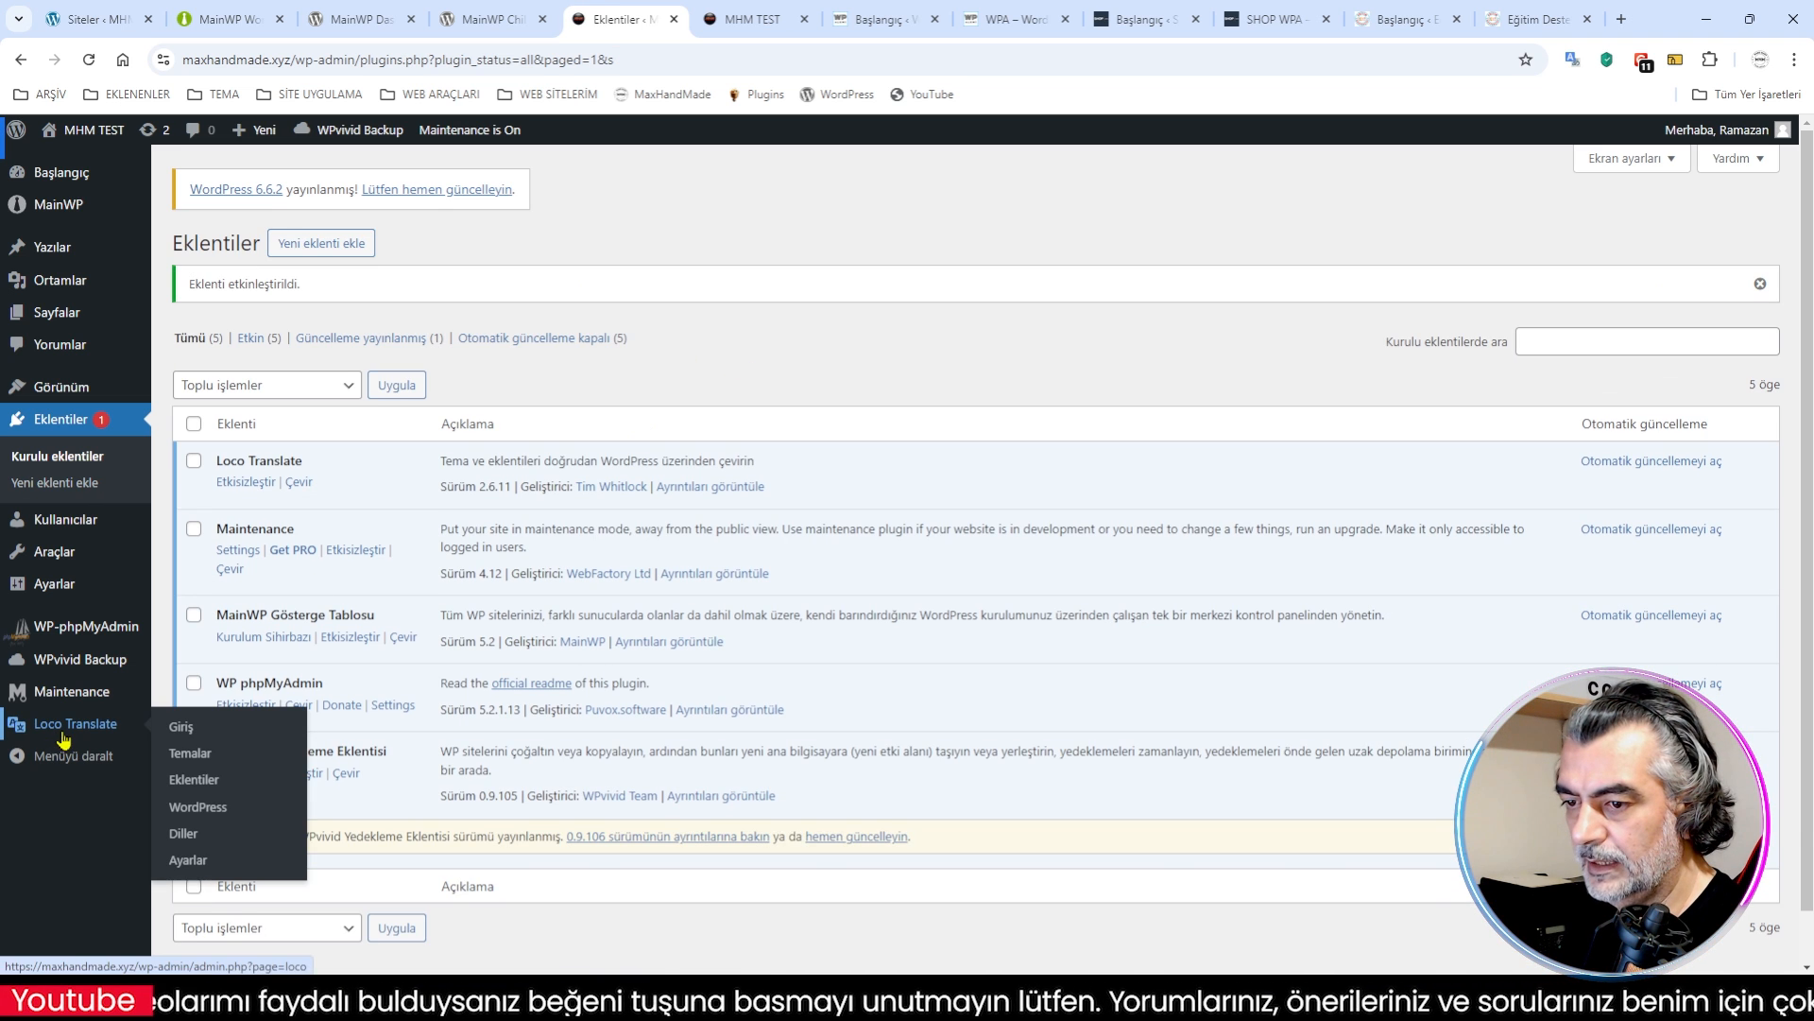
{"action": "left_click", "coordinate": [189, 860]}
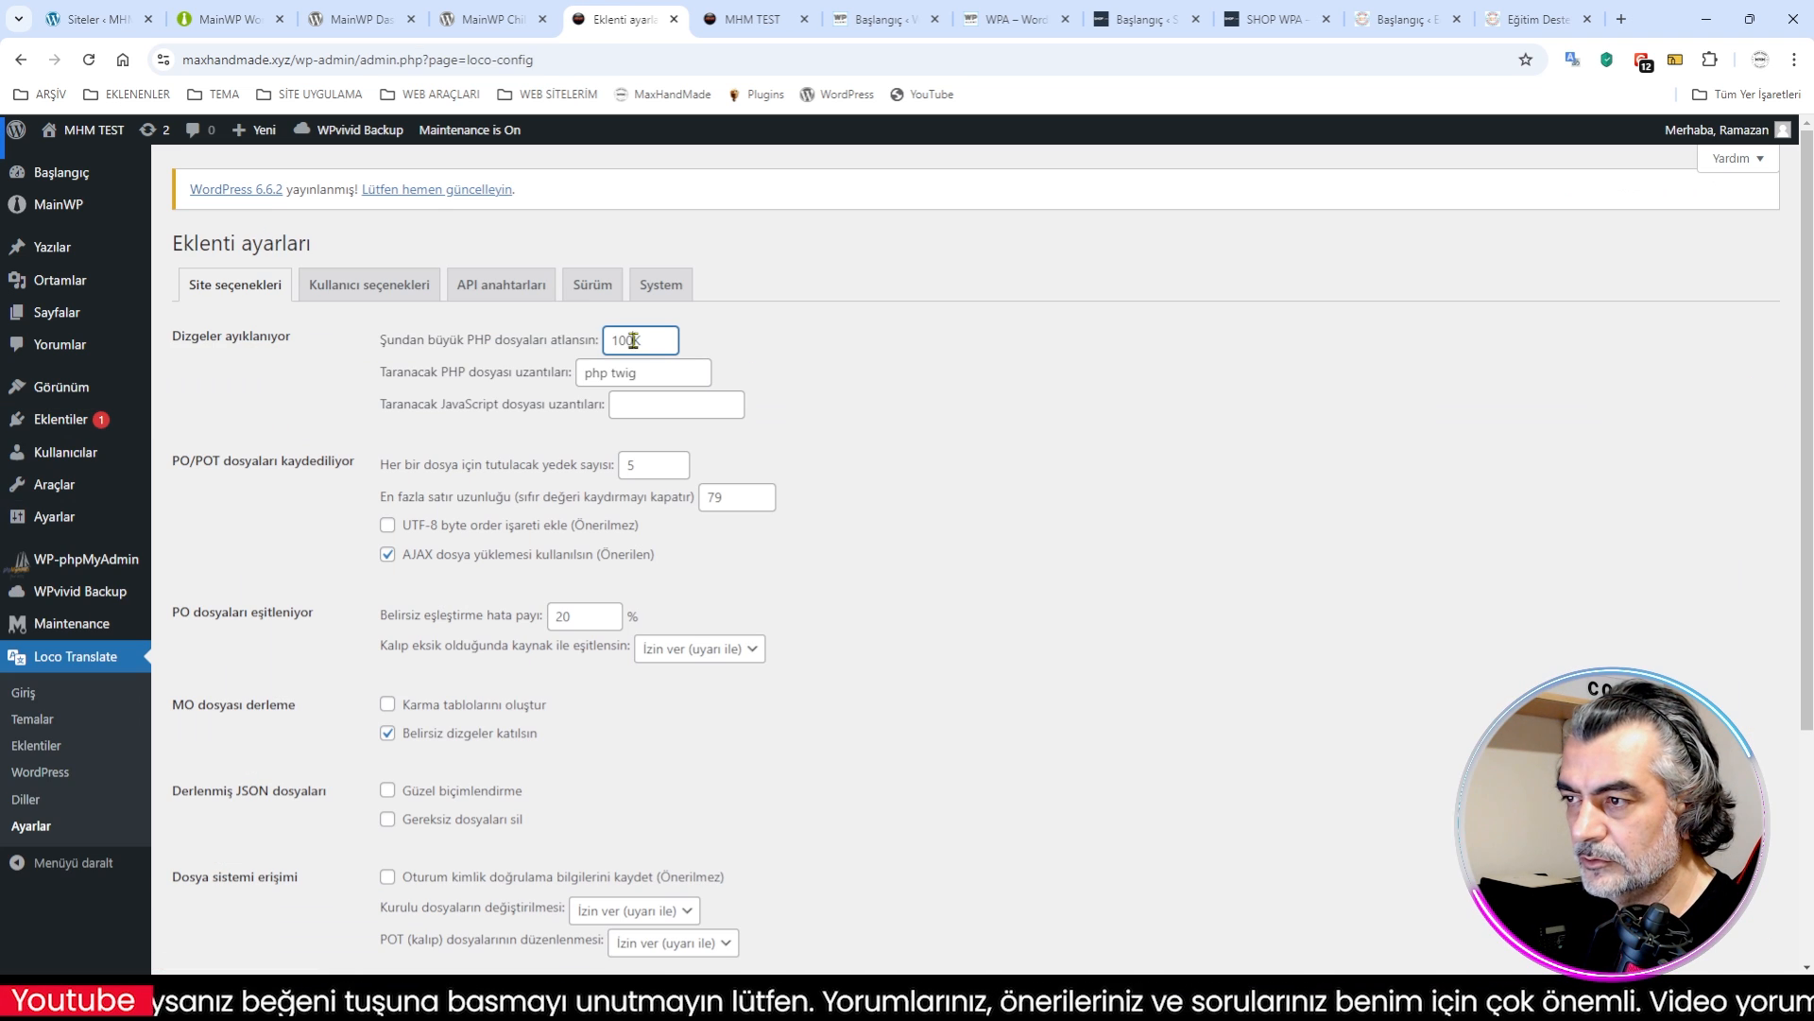
- Change Loco Translate's PHP file size skip limit from 100 to 4096K and save the settings
{"action": "left_click_drag", "start_coordinate": [632, 340], "coordinate": [603, 340]}
{"action": "type", "text": "4096"}
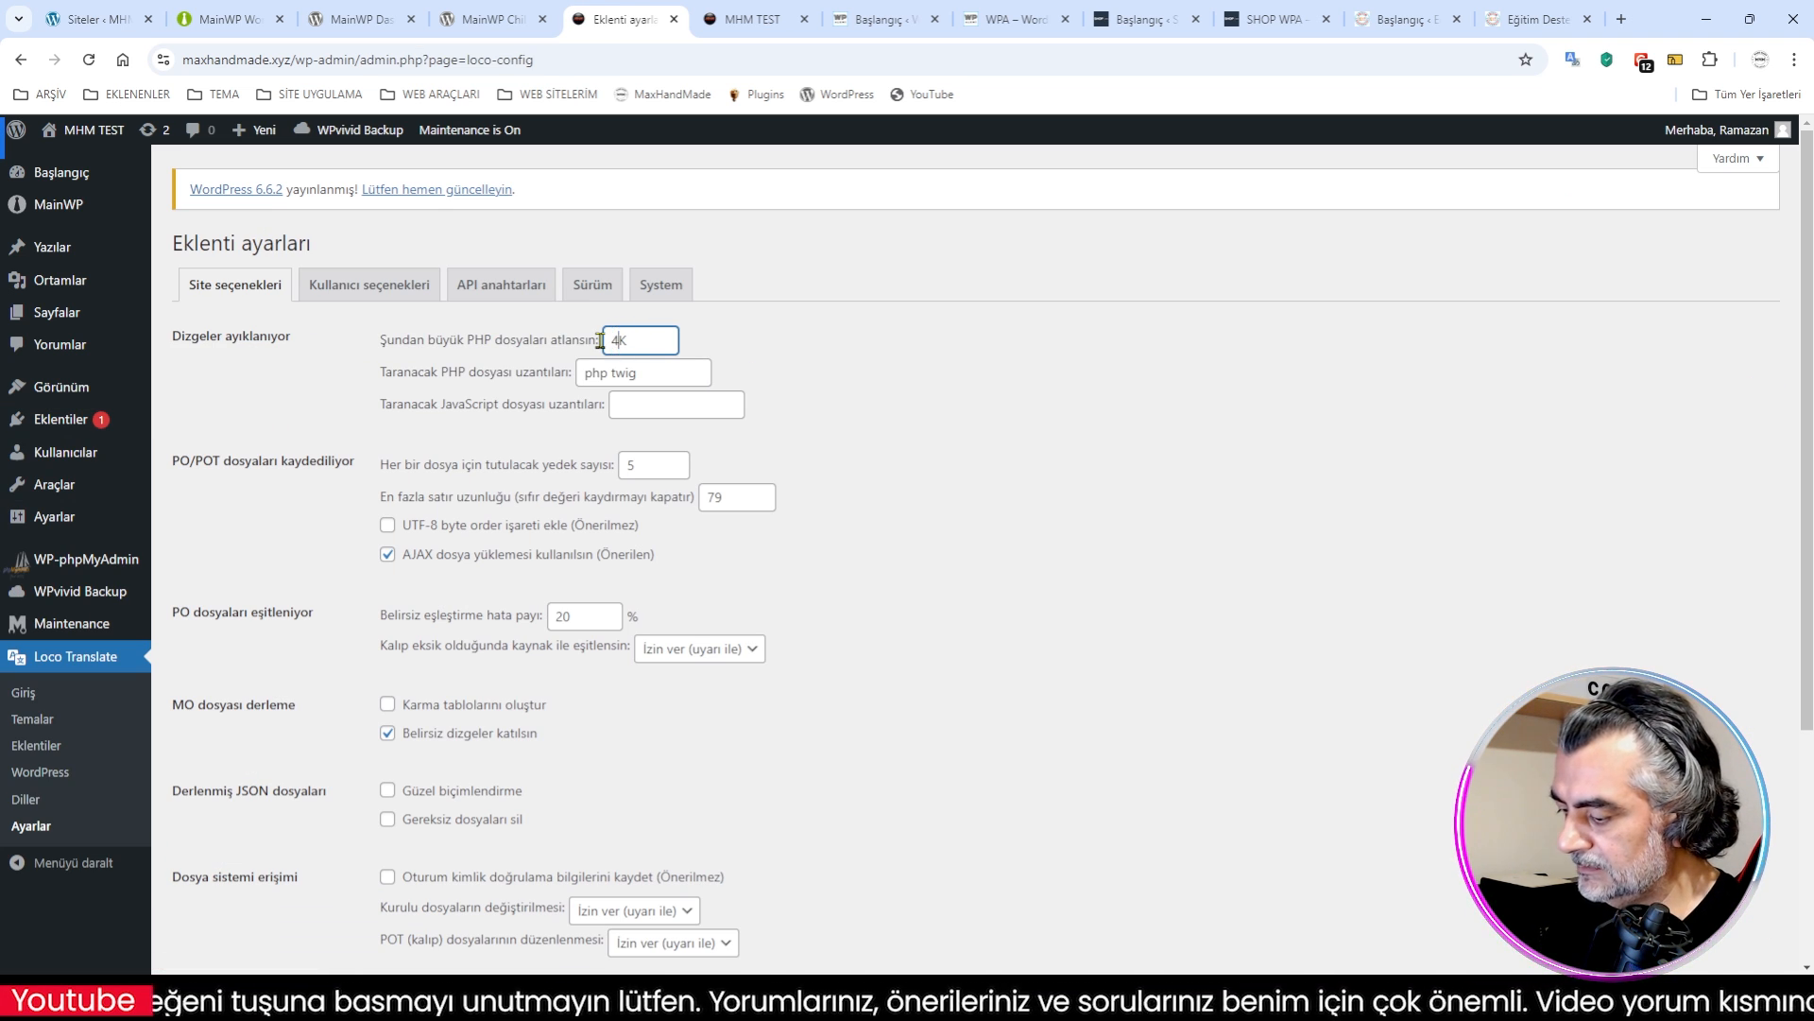
{"action": "scroll", "coordinate": [783, 602], "scroll_direction": "down", "scroll_amount": 4}
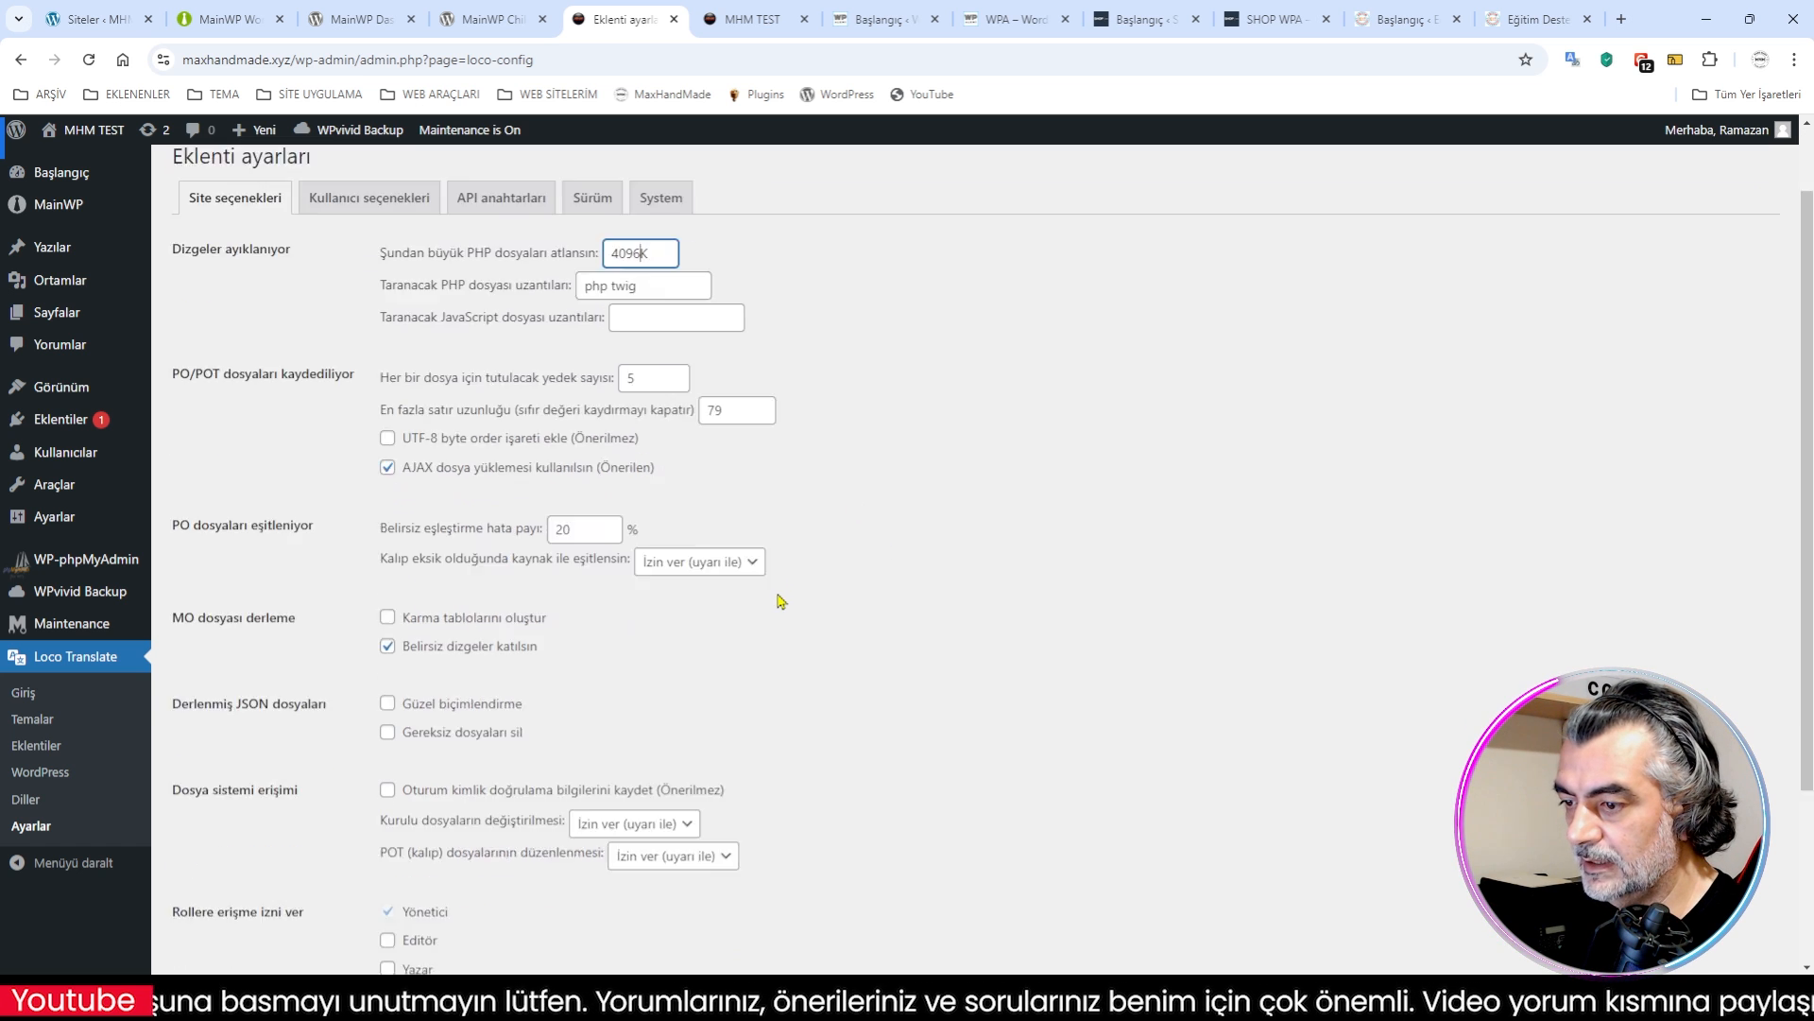
{"action": "left_click", "coordinate": [230, 877]}
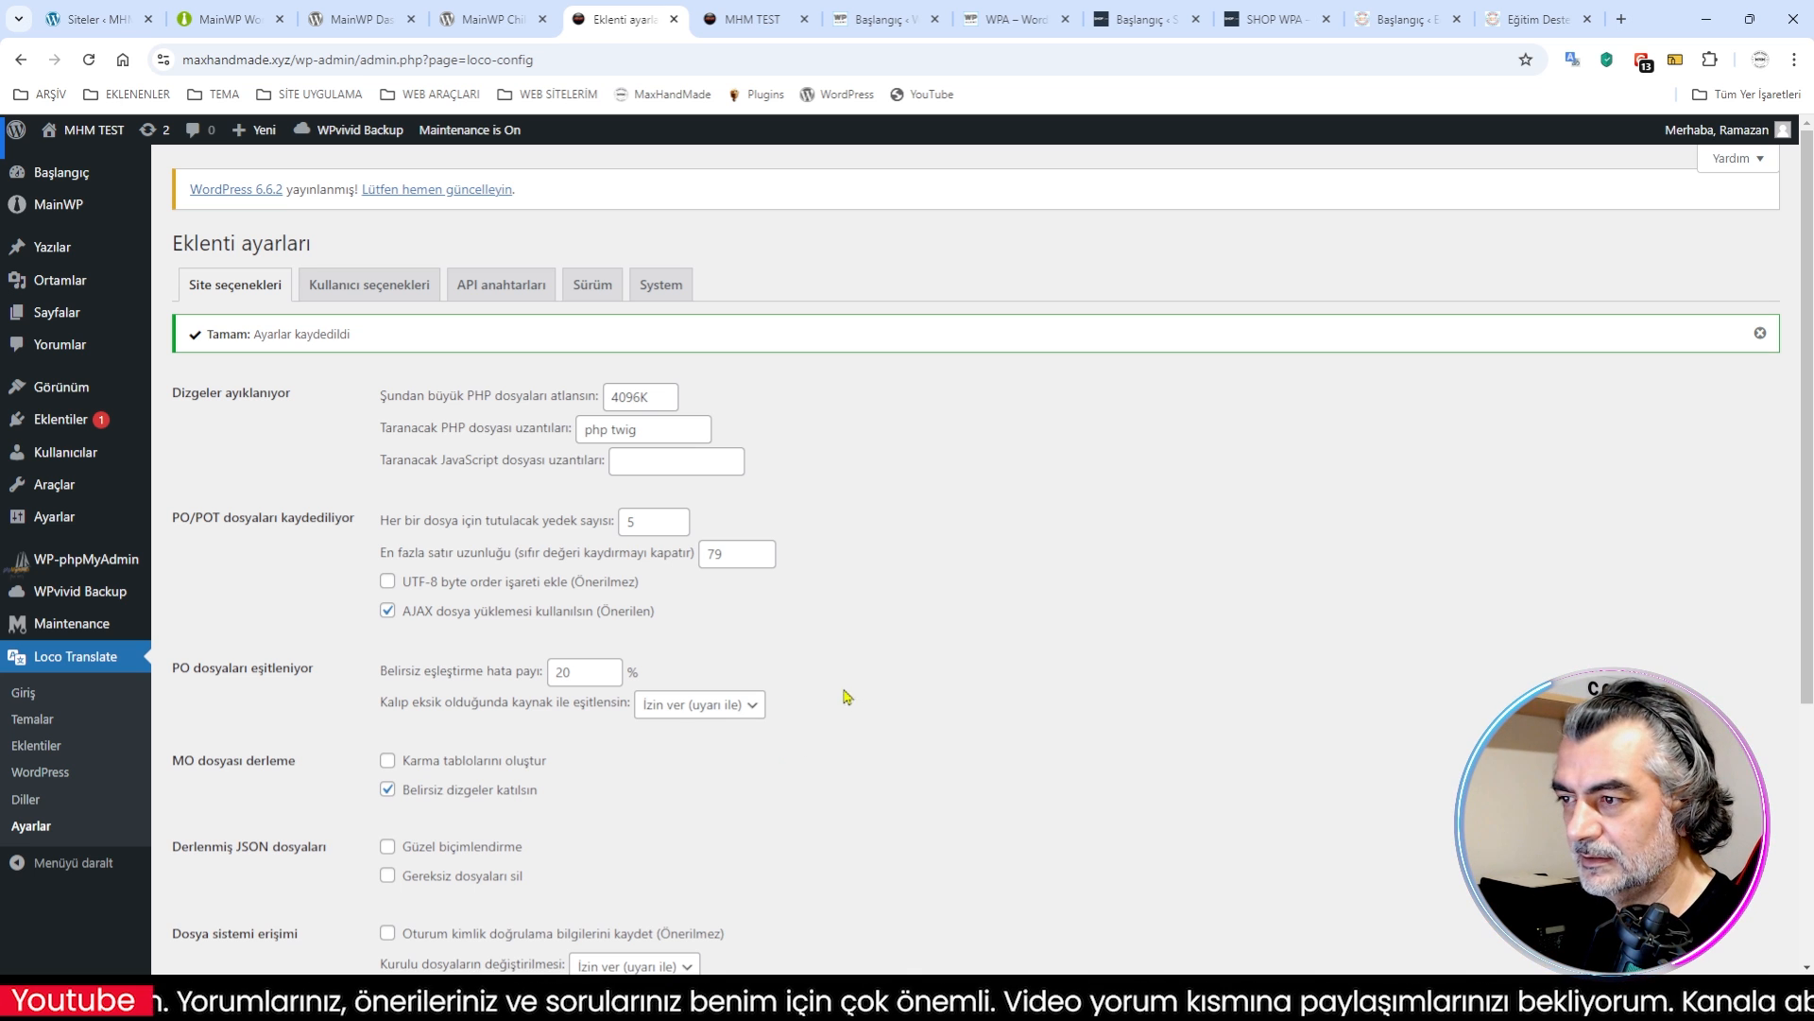
- In Loco Translate, open MainWP Dashboard's Türkçe translation and save it
{"action": "left_click", "coordinate": [40, 747]}
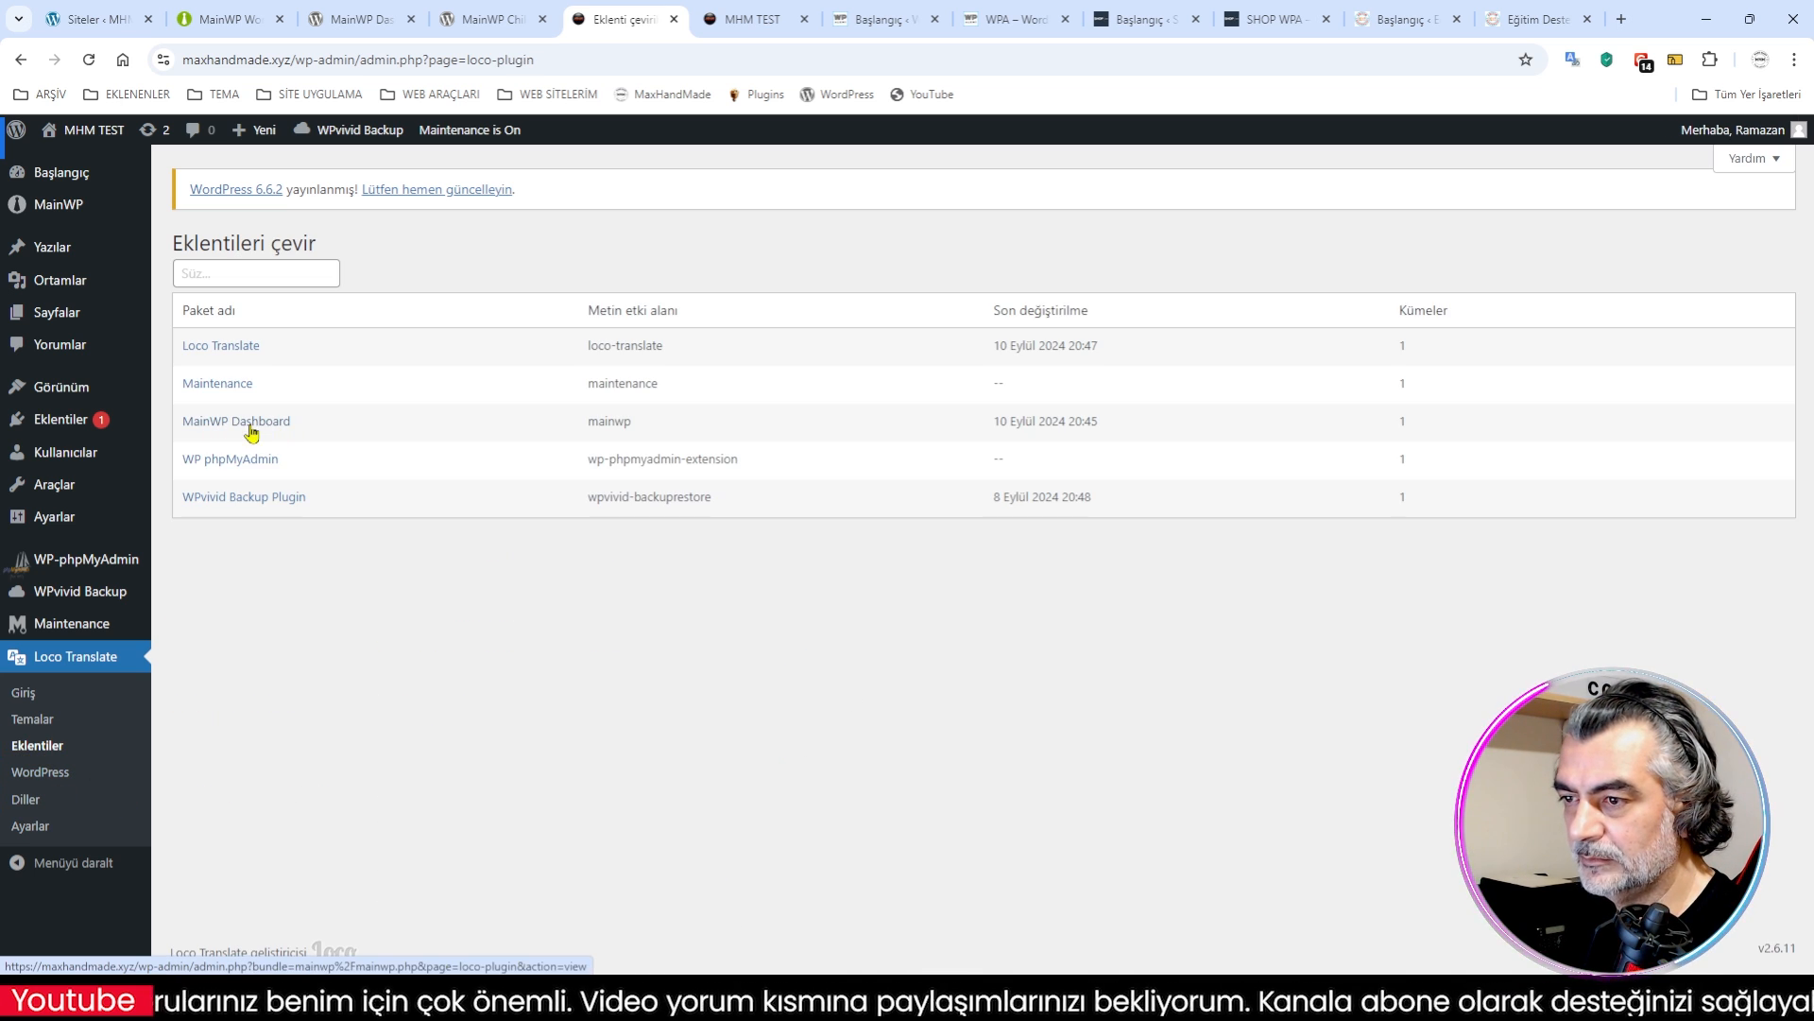
{"action": "left_click", "coordinate": [251, 430]}
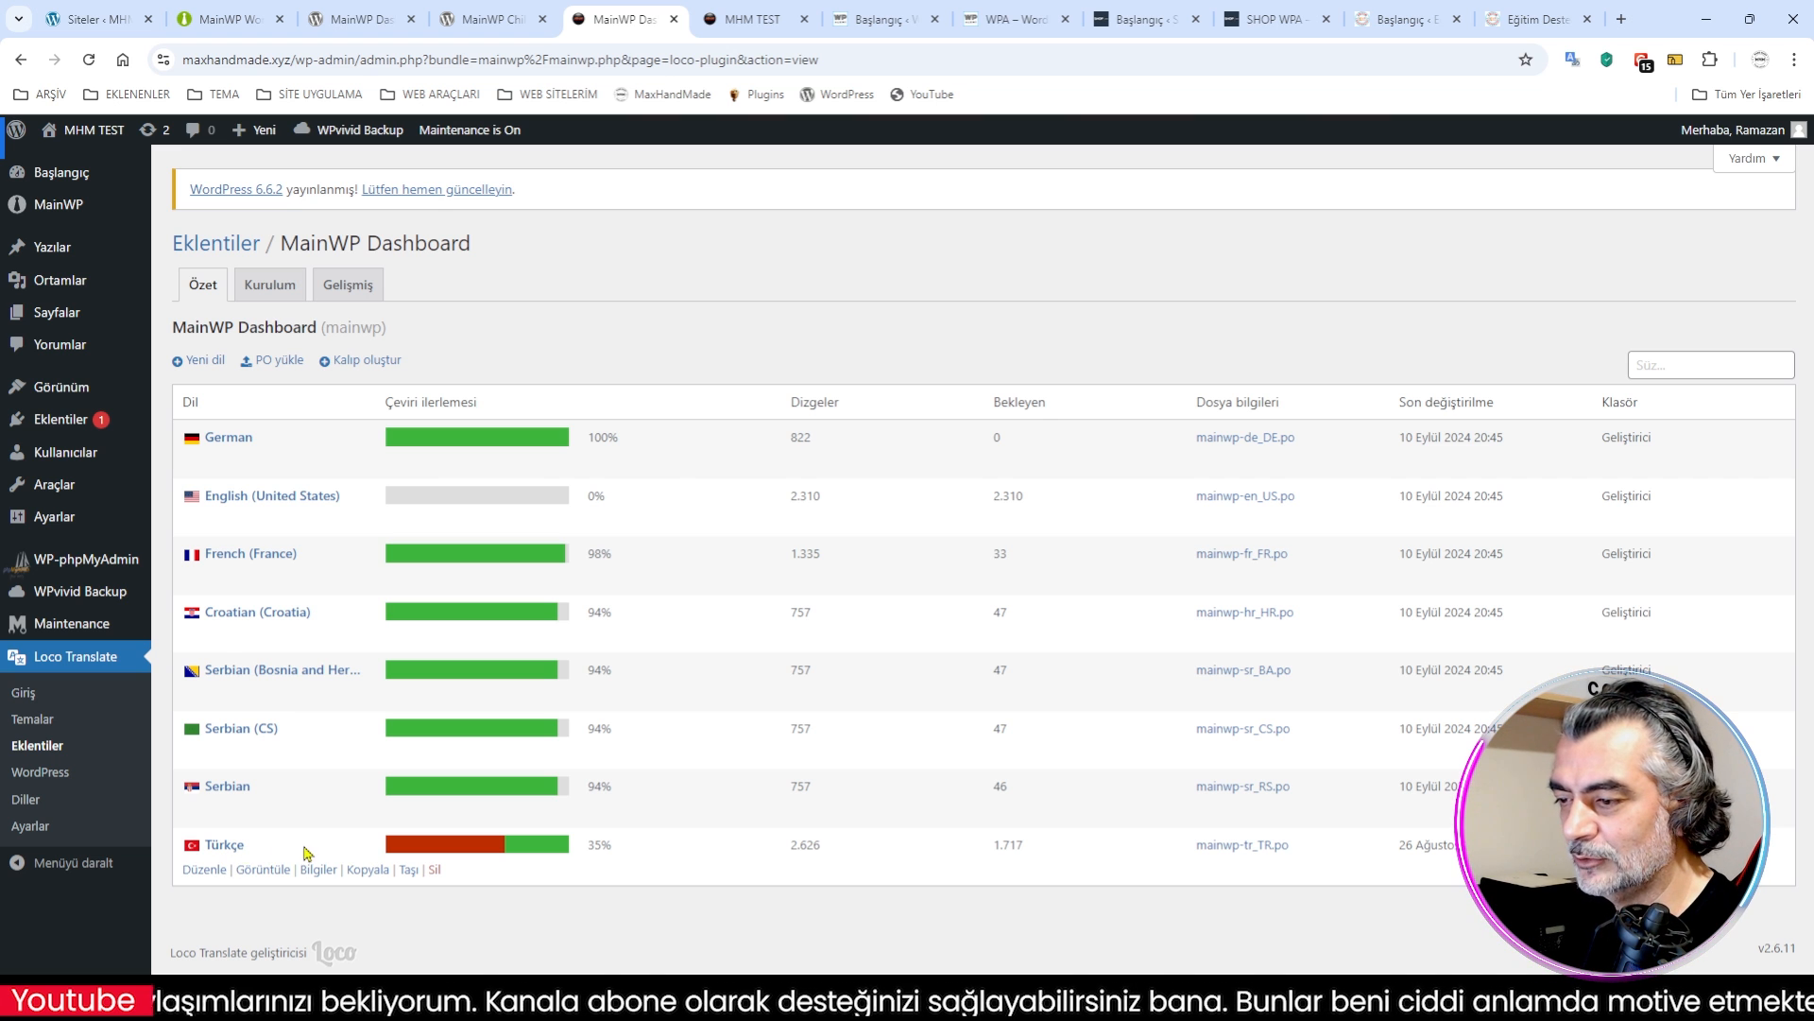
{"action": "left_click", "coordinate": [224, 844]}
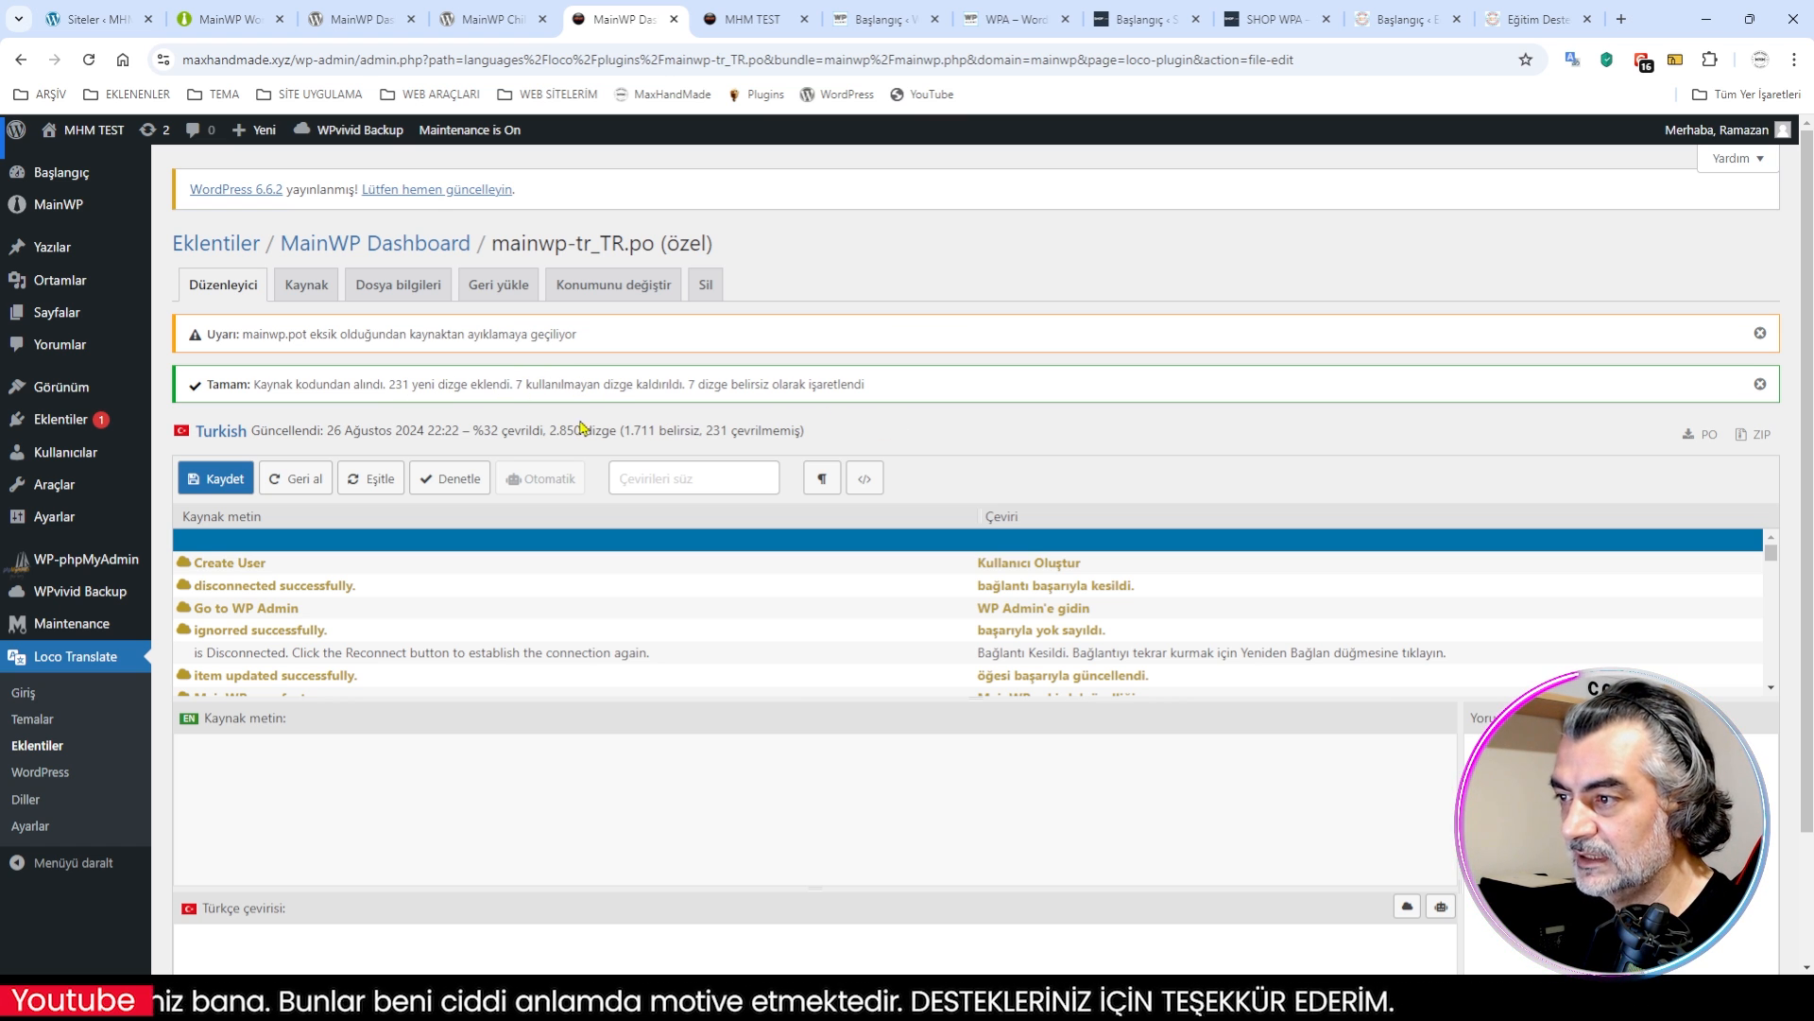
{"action": "left_click", "coordinate": [216, 478]}
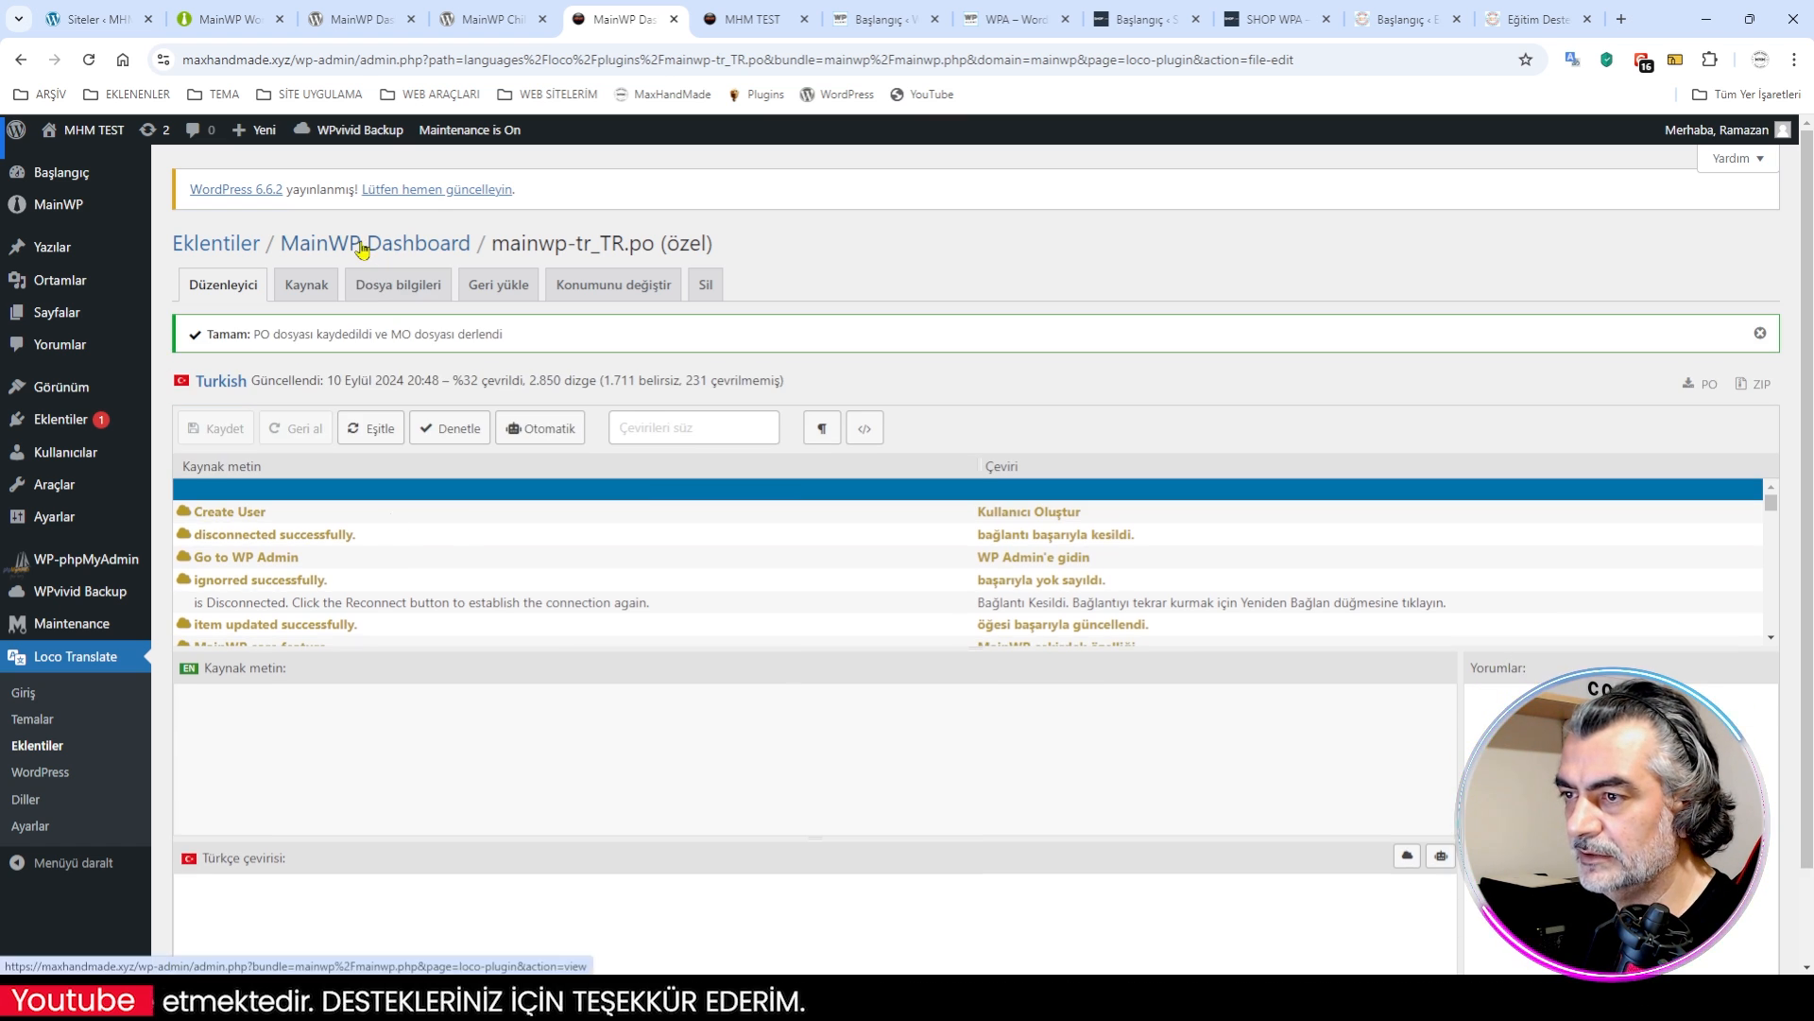
- Upload mainwp-tr_TR.po to MainWP Dashboard's translations, then return to the dashboard
{"action": "left_click", "coordinate": [369, 244]}
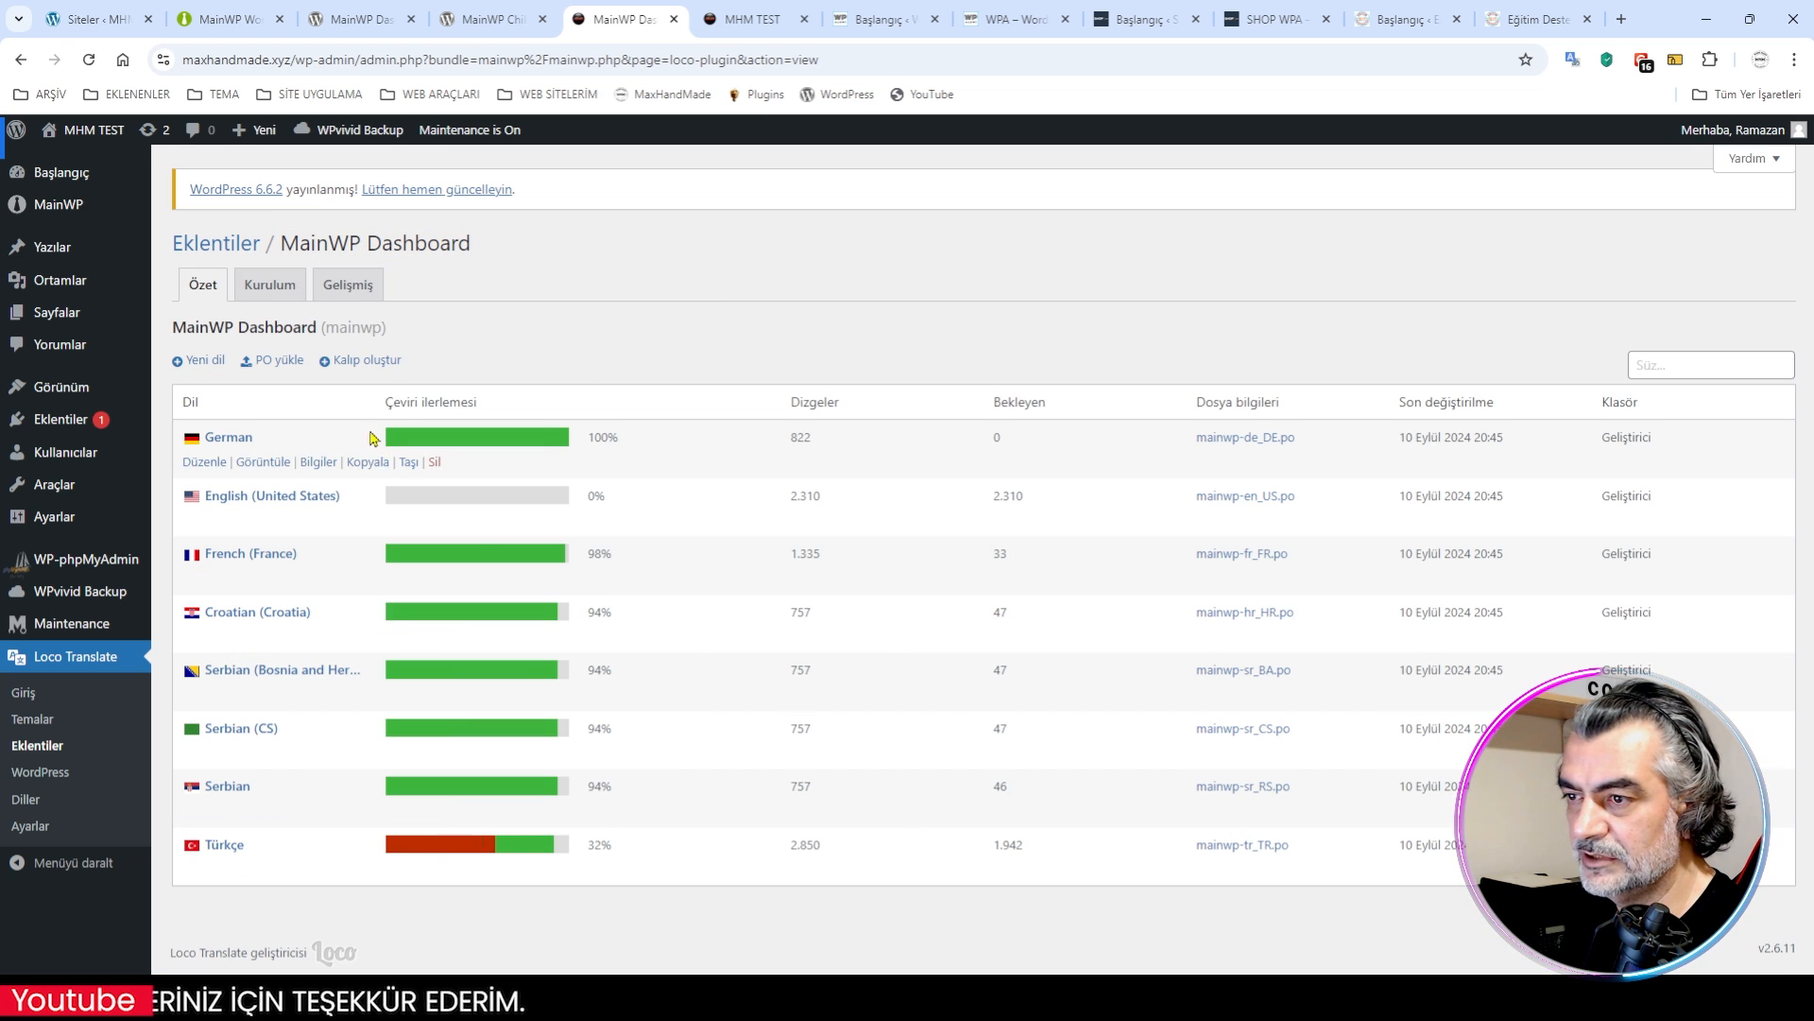
{"action": "left_click", "coordinate": [279, 363]}
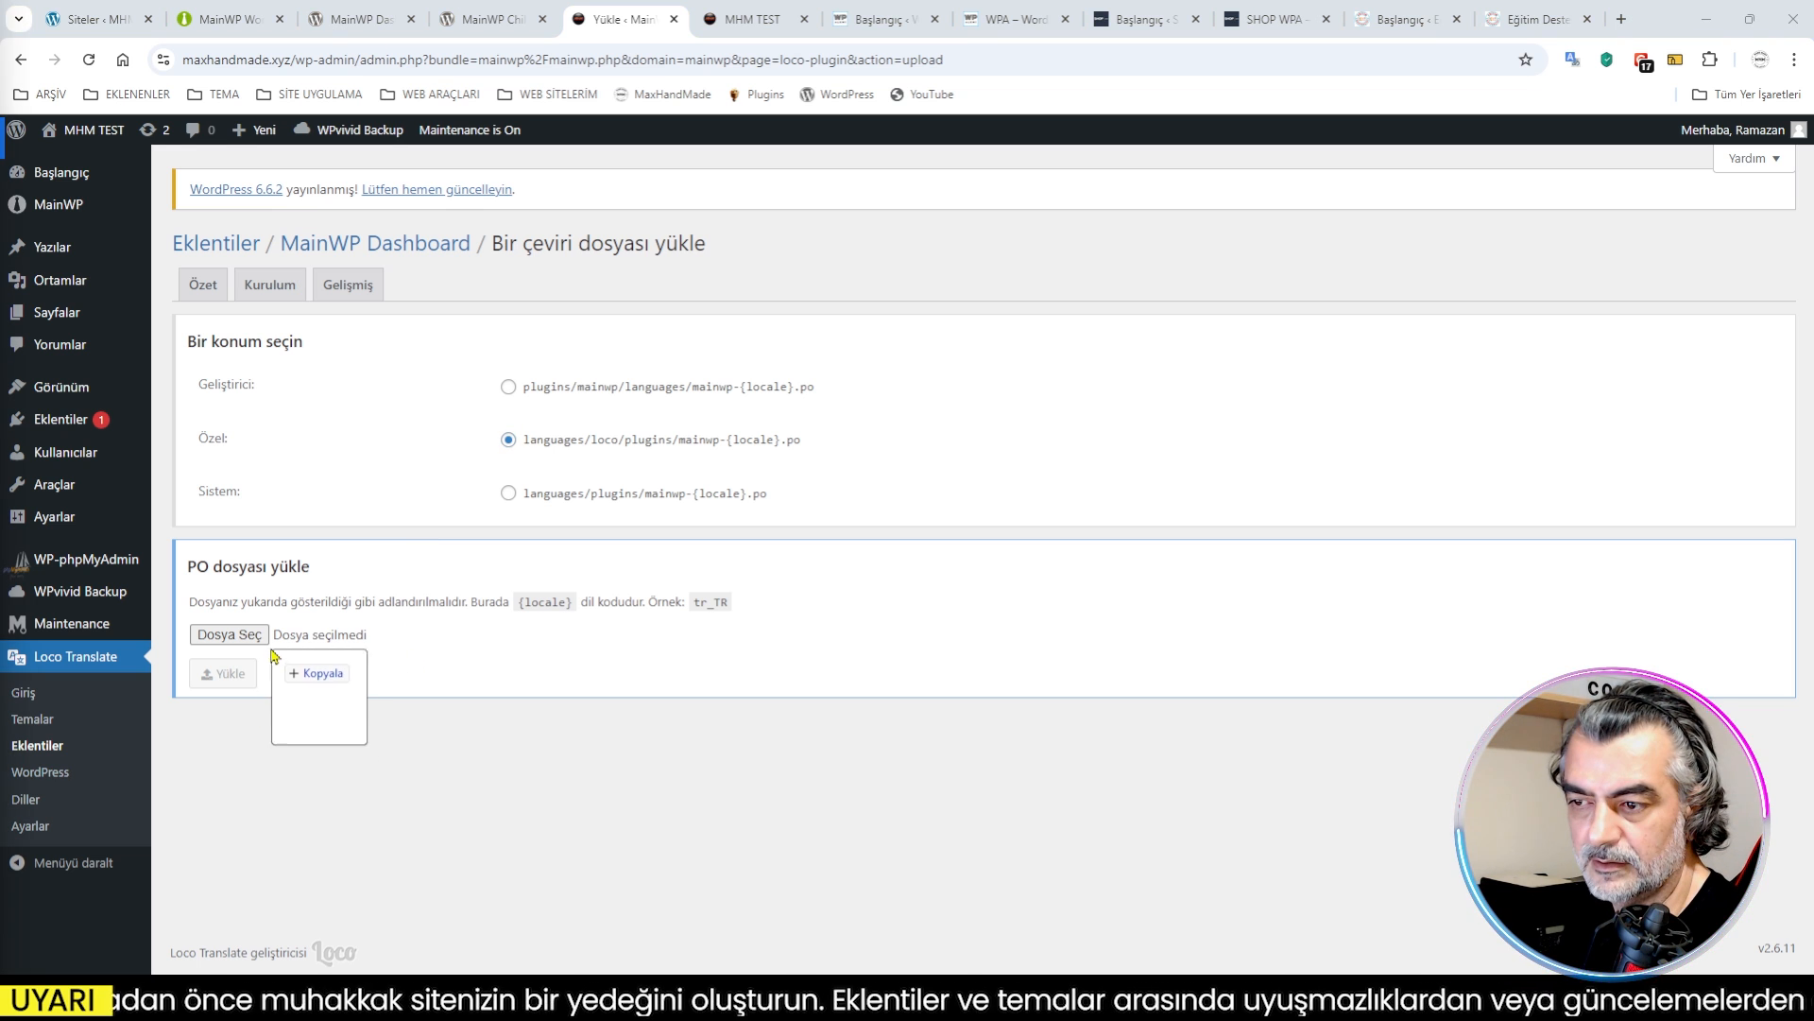
{"action": "left_click_drag", "start_coordinate": [248, 652], "coordinate": [231, 635]}
{"action": "left_click", "coordinate": [232, 676]}
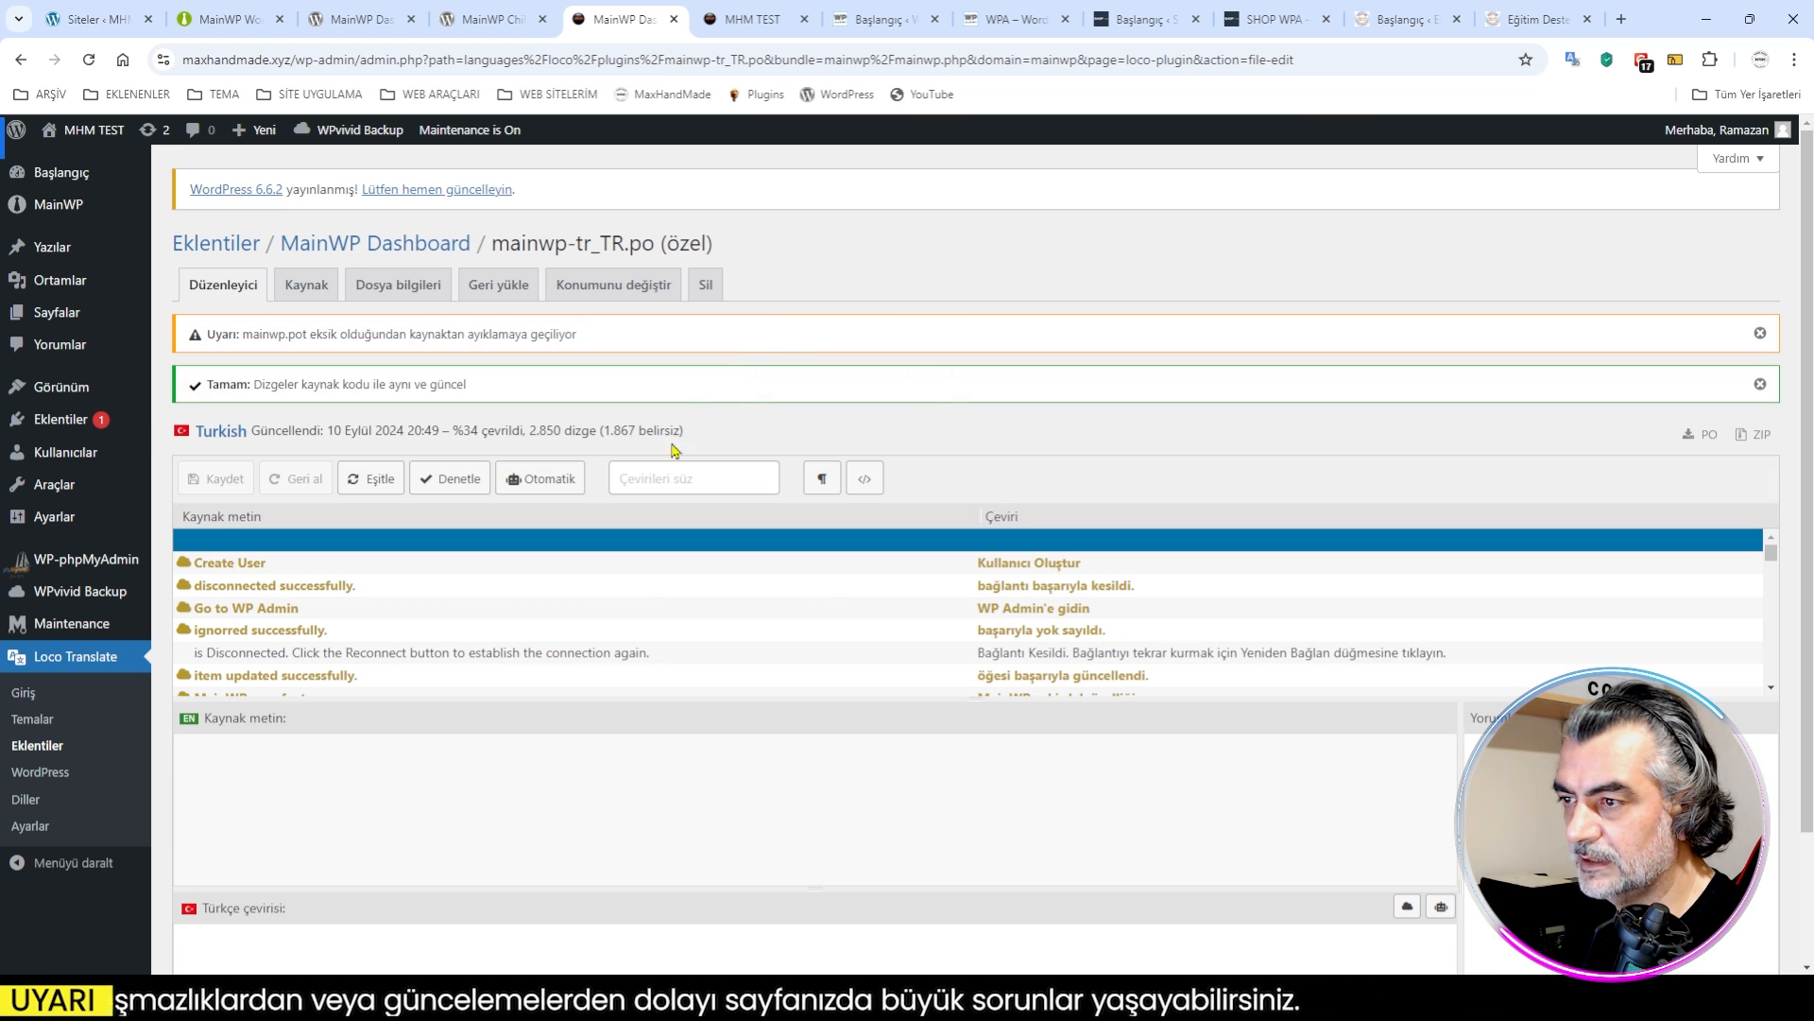
{"action": "mouse_move", "coordinate": [59, 206]}
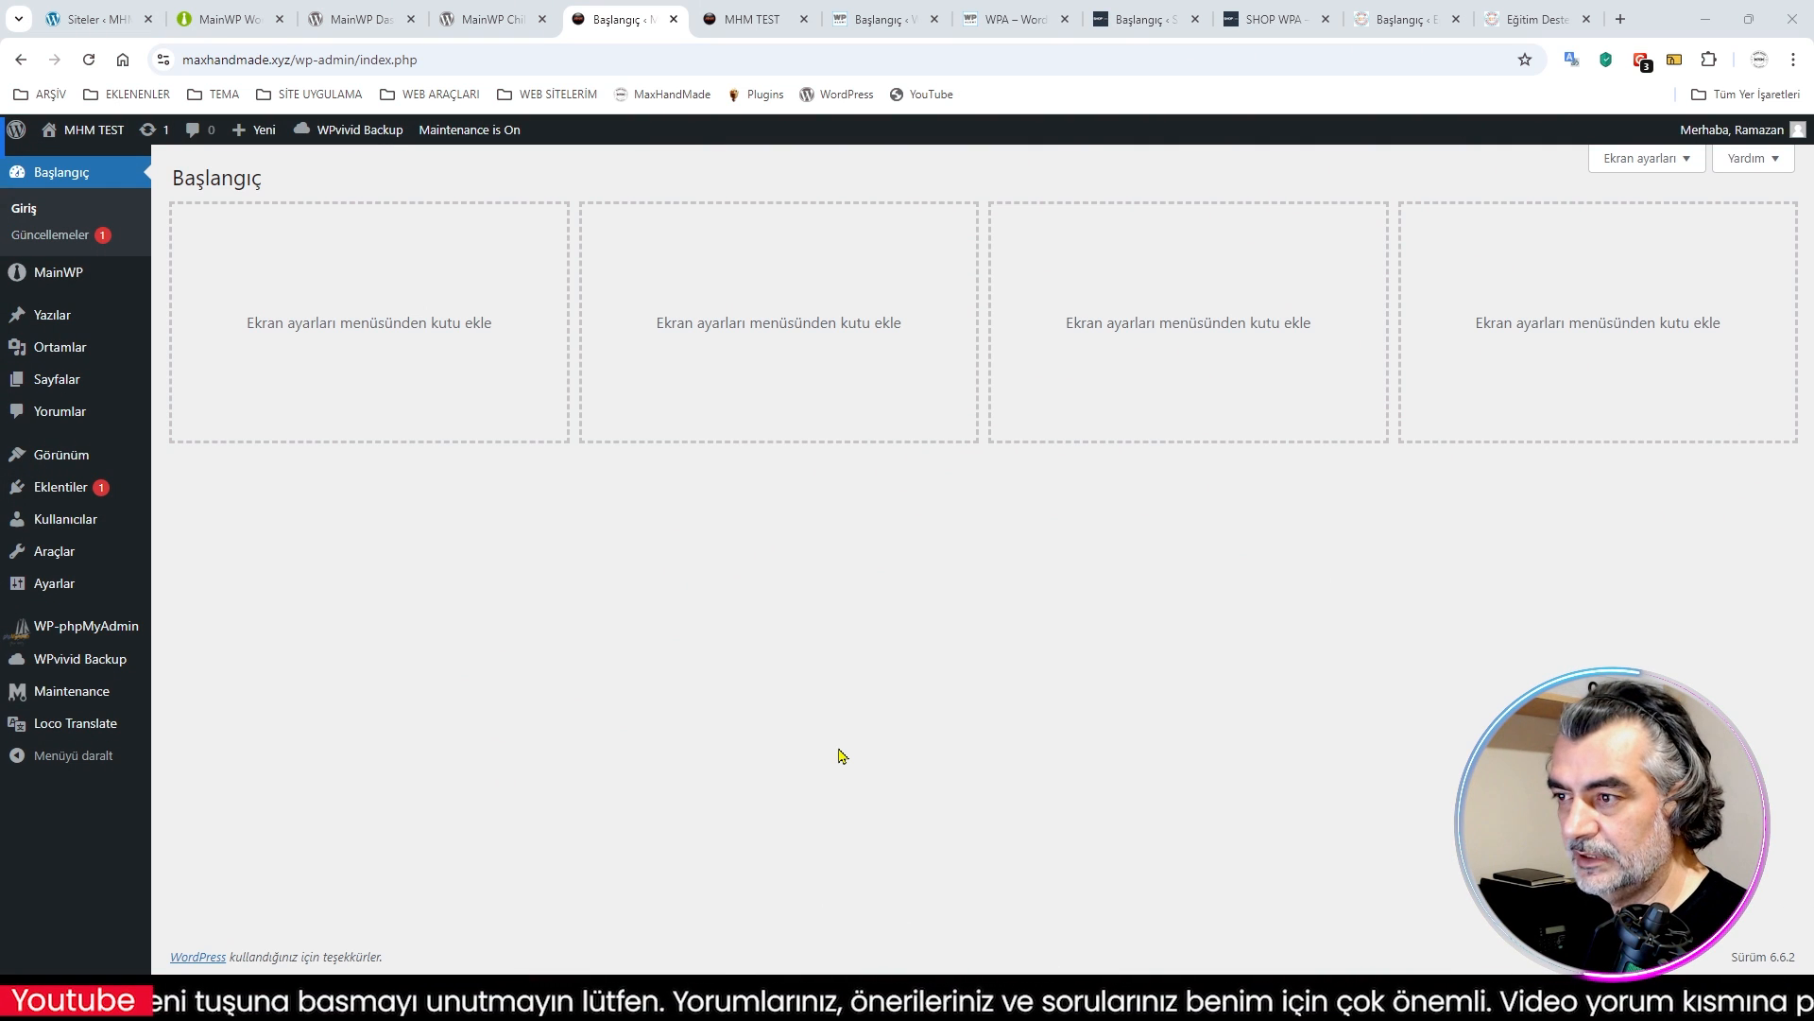
{"action": "mouse_move", "coordinate": [70, 278]}
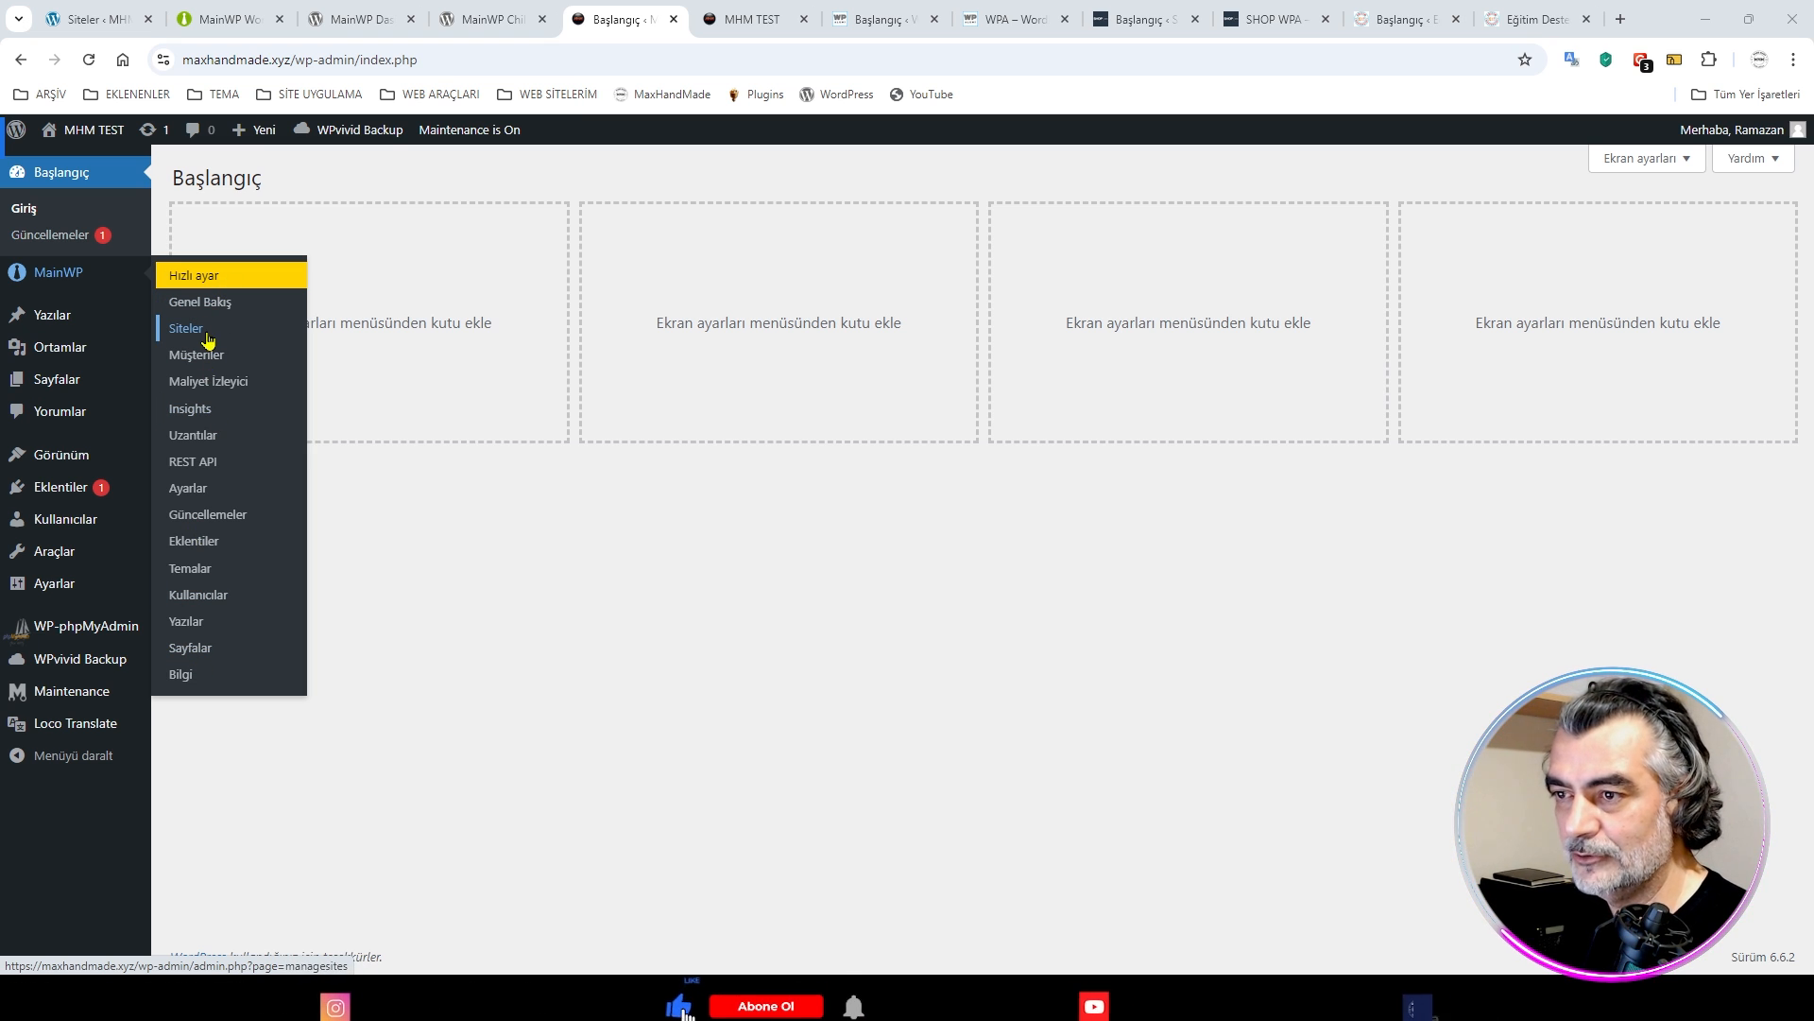
- Start the MainWP quick setup wizard with Guided Tours off and reach the system requirements check
{"action": "left_click", "coordinate": [208, 277]}
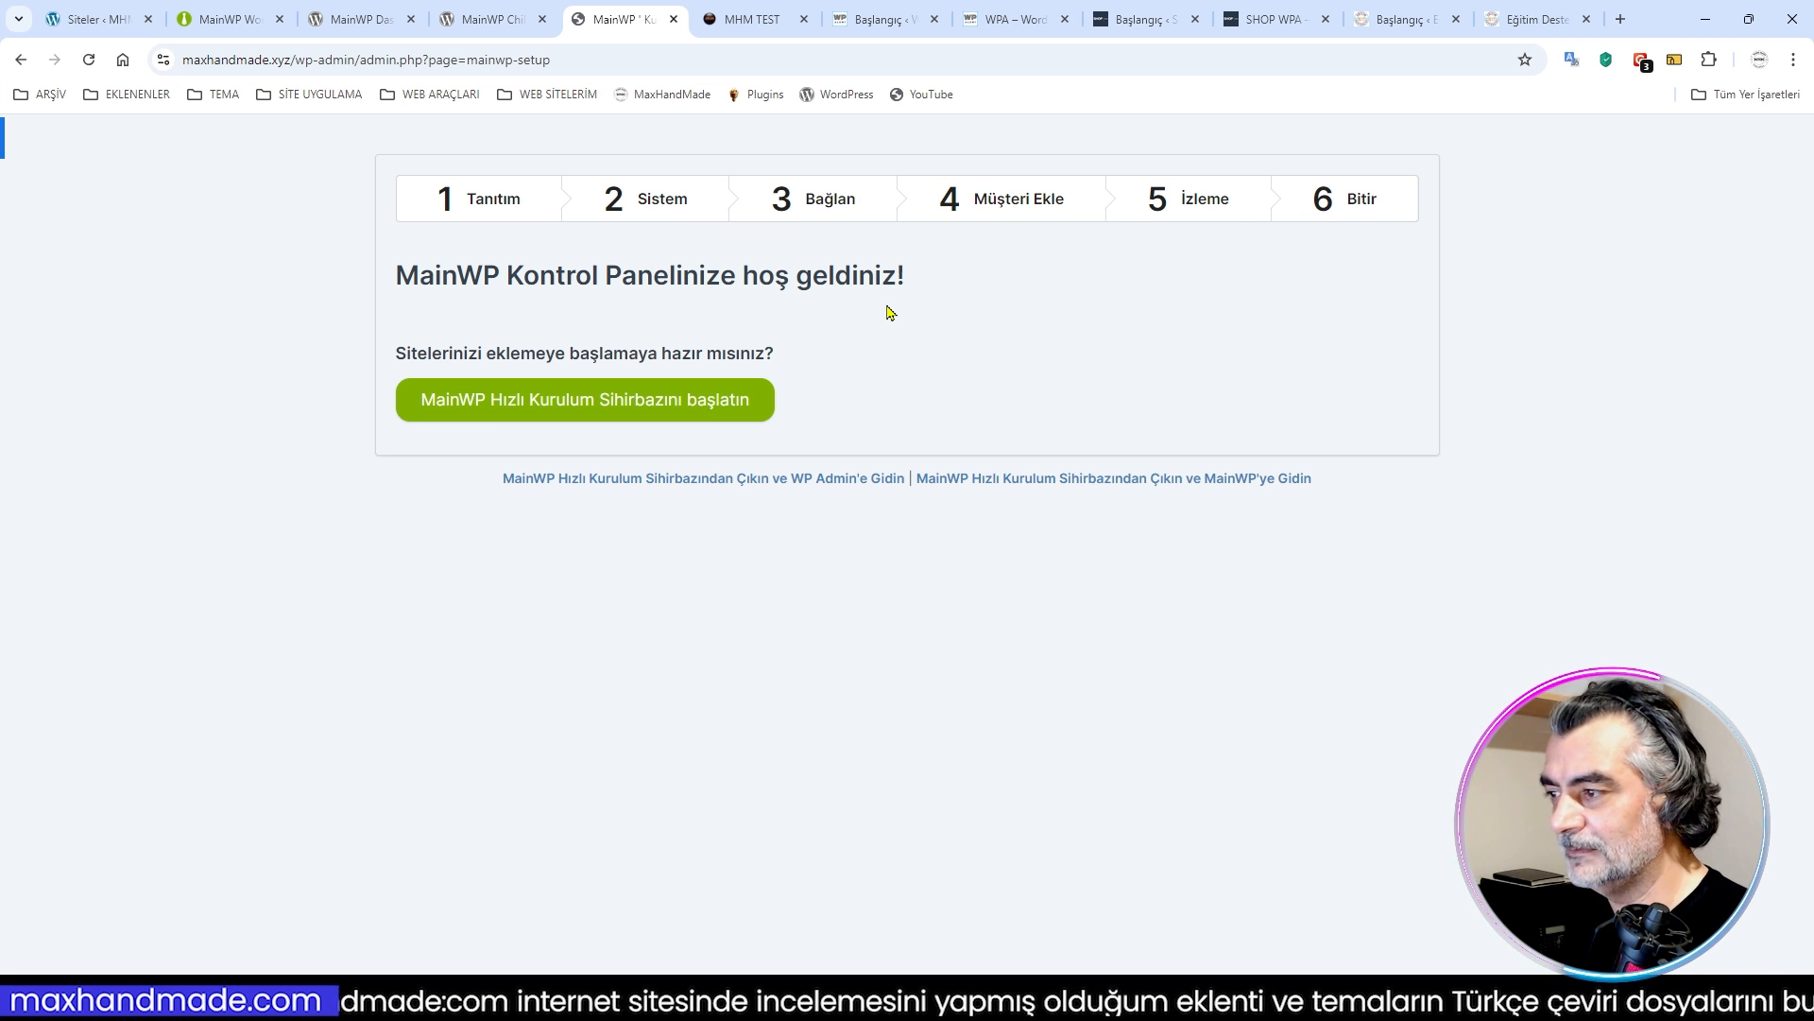
{"action": "left_click", "coordinate": [547, 417]}
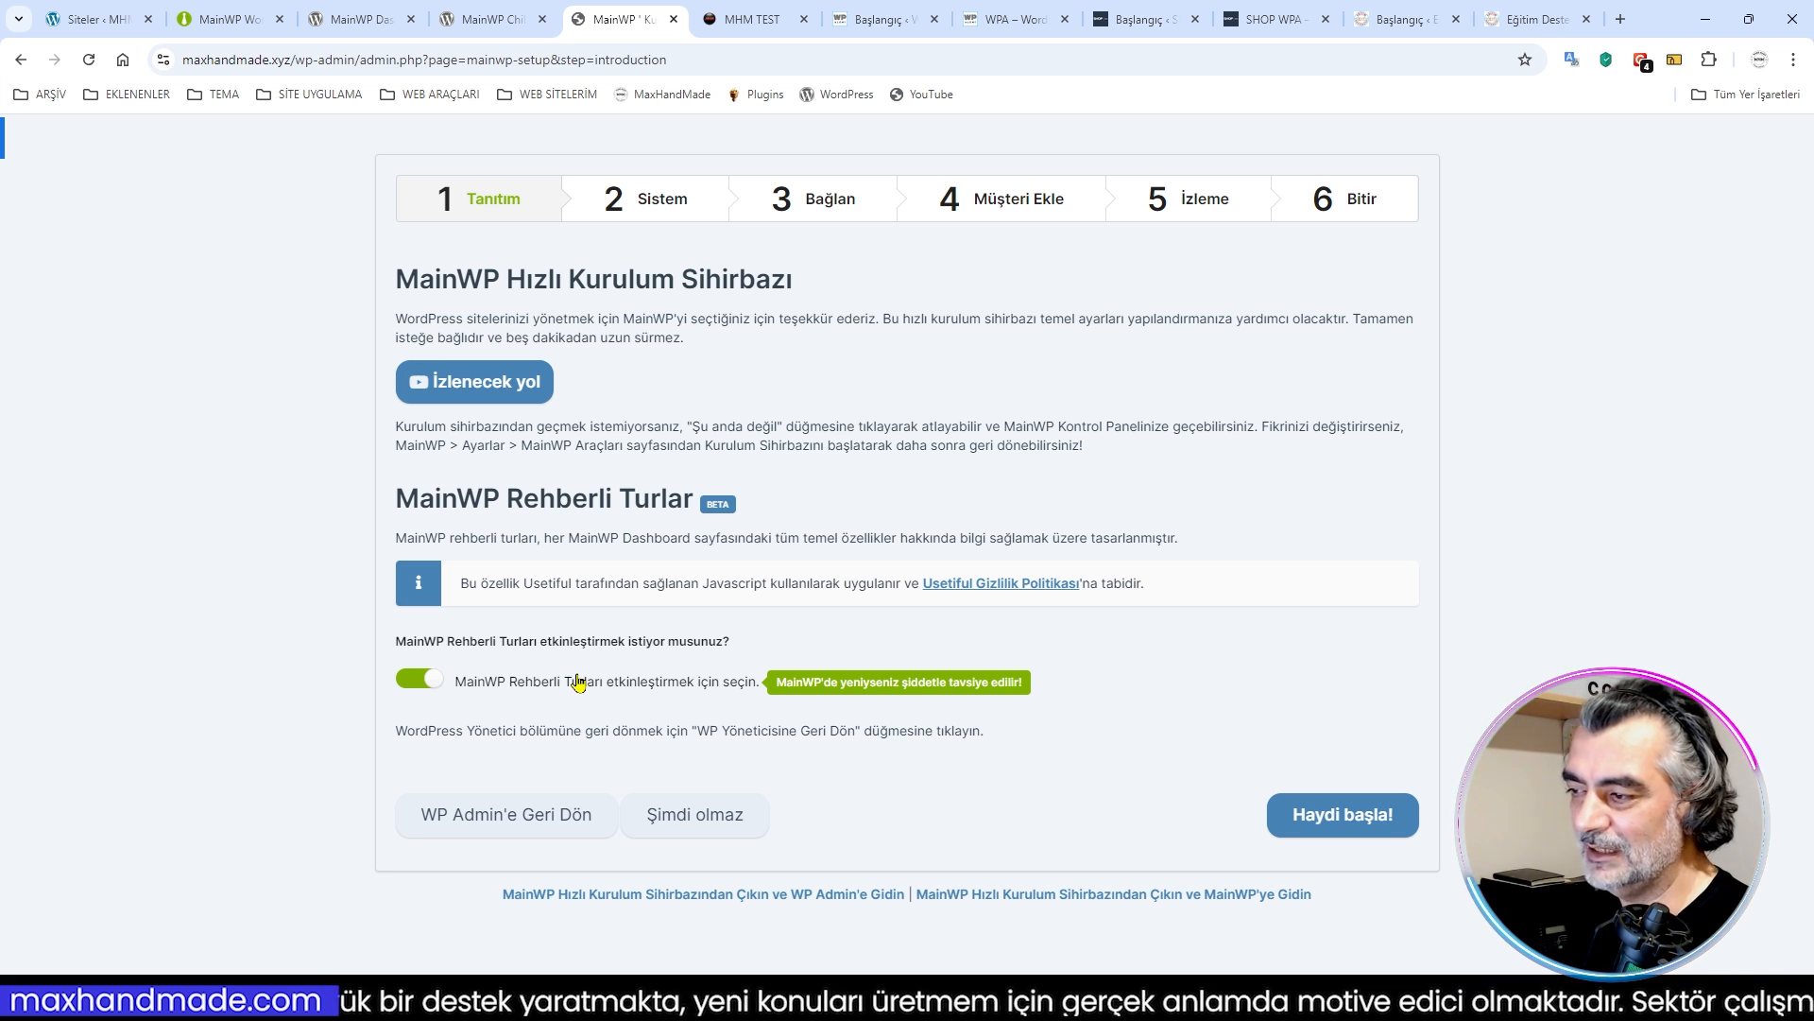
{"action": "left_click", "coordinate": [419, 680]}
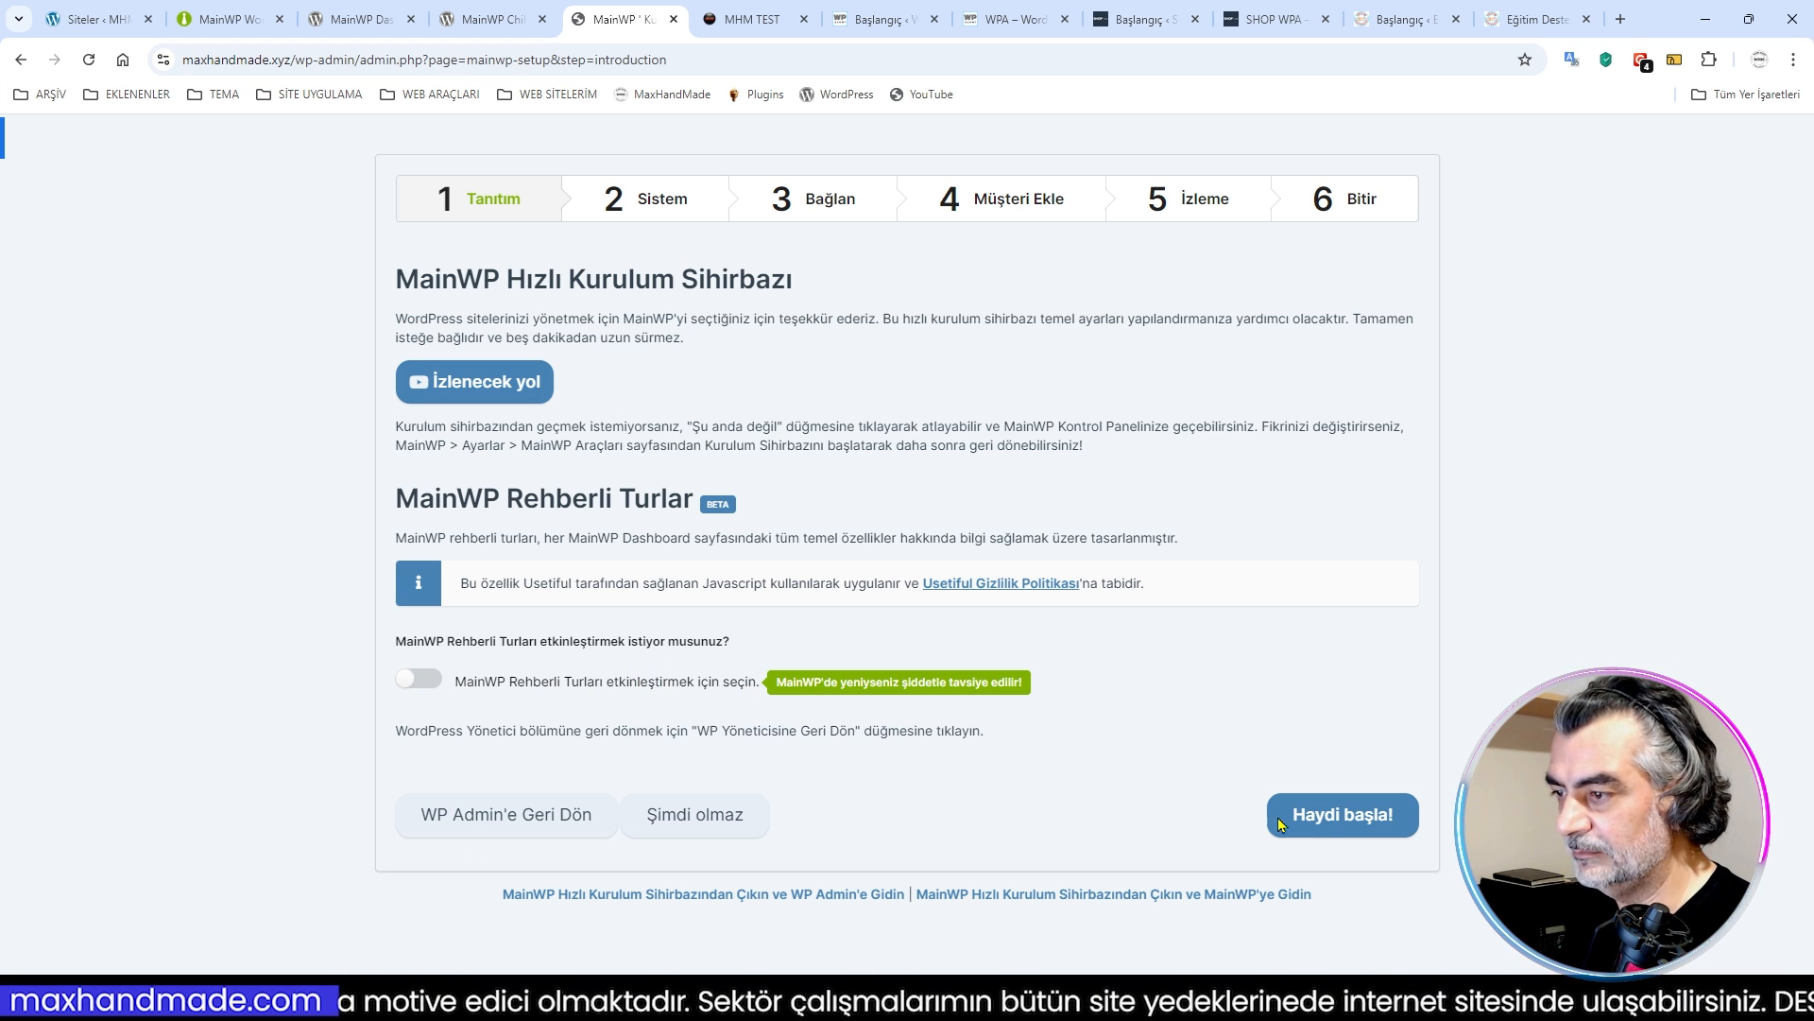
{"action": "left_click", "coordinate": [1360, 829]}
{"action": "scroll", "coordinate": [989, 680], "scroll_direction": "down", "scroll_amount": 1}
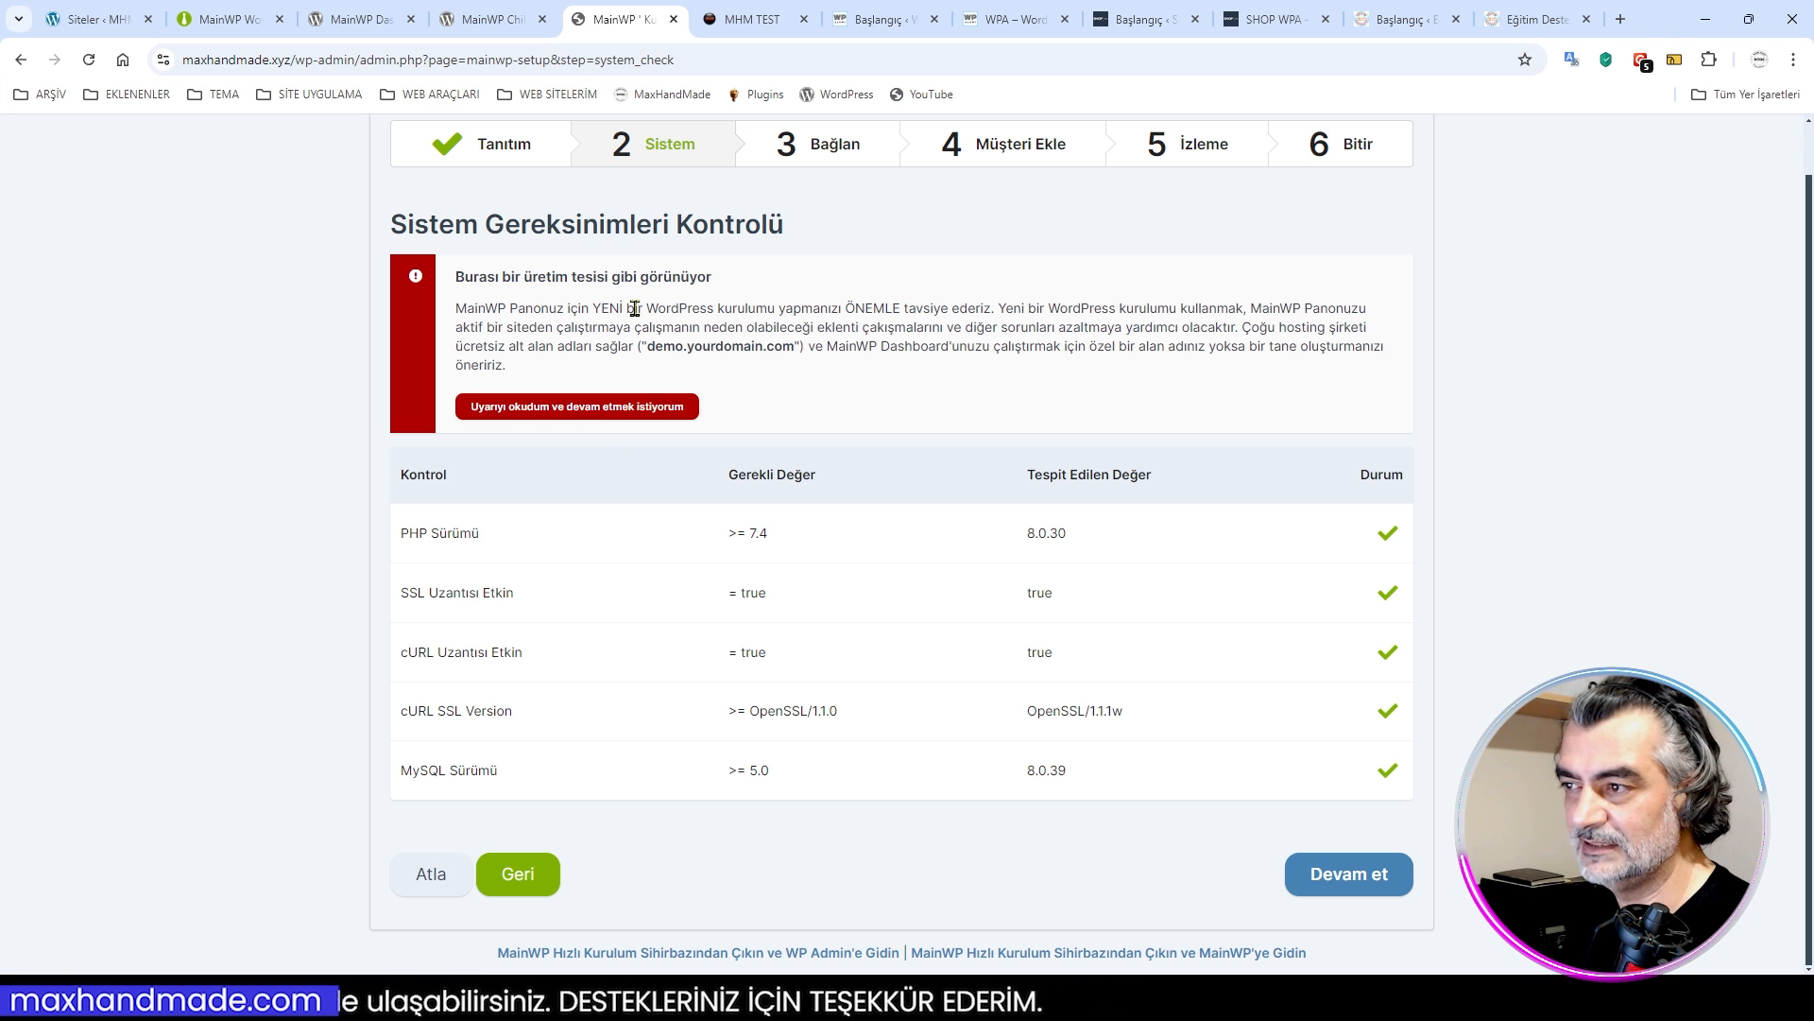
- Acknowledge the production-site warning and continue to the Bağlan connect-first-site step
{"action": "left_click", "coordinate": [586, 410]}
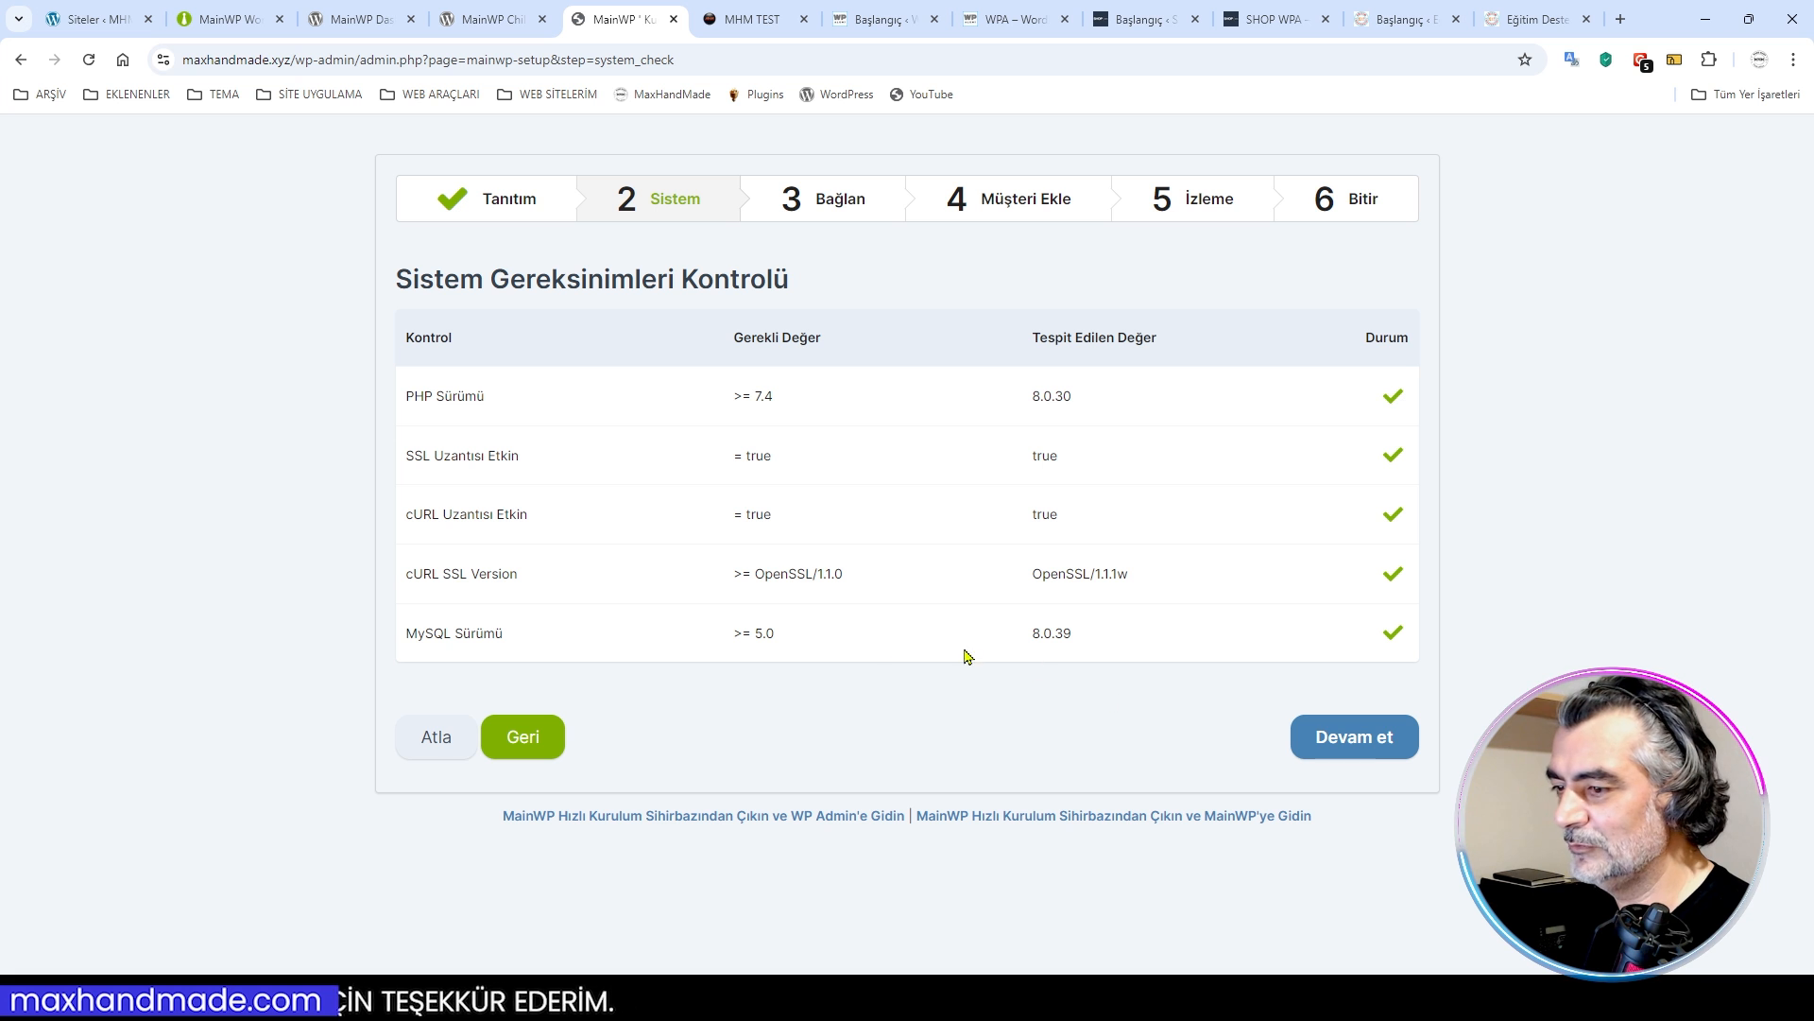
{"action": "left_click", "coordinate": [1370, 748]}
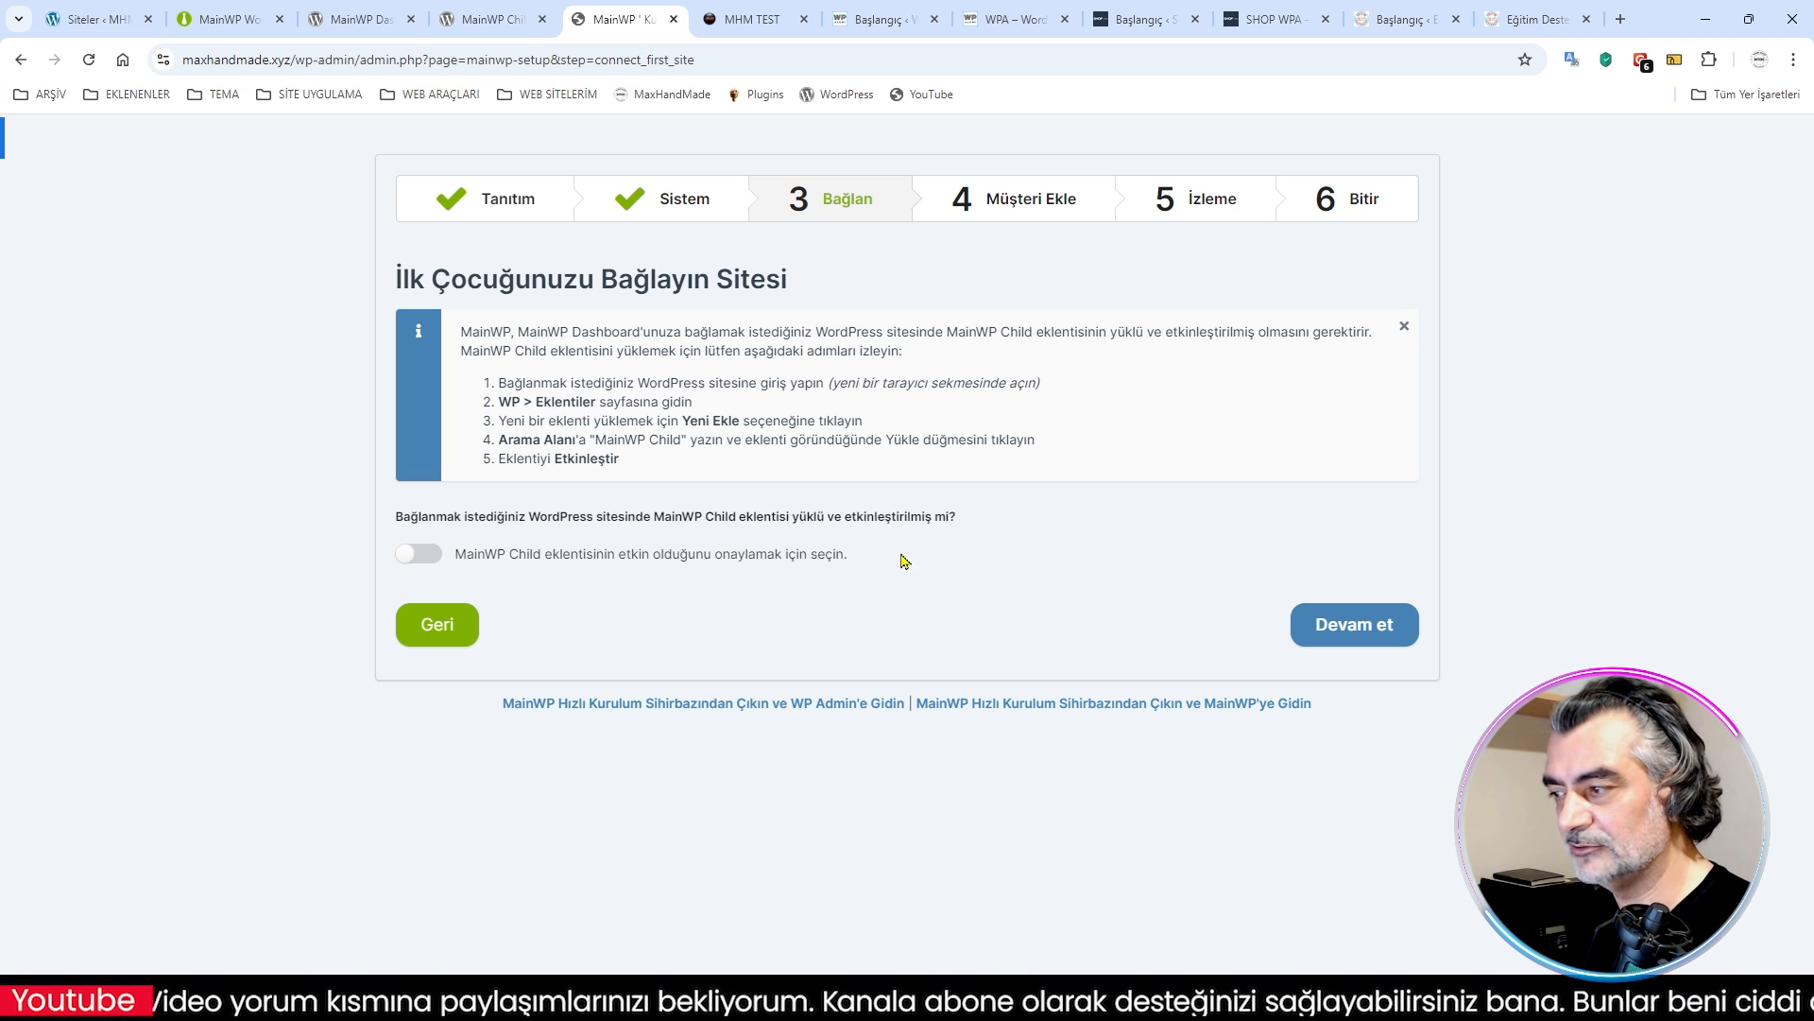
- Add a client by filling in the client's name, e-mail and phone from a saved suggestion
{"action": "left_click", "coordinate": [1354, 630]}
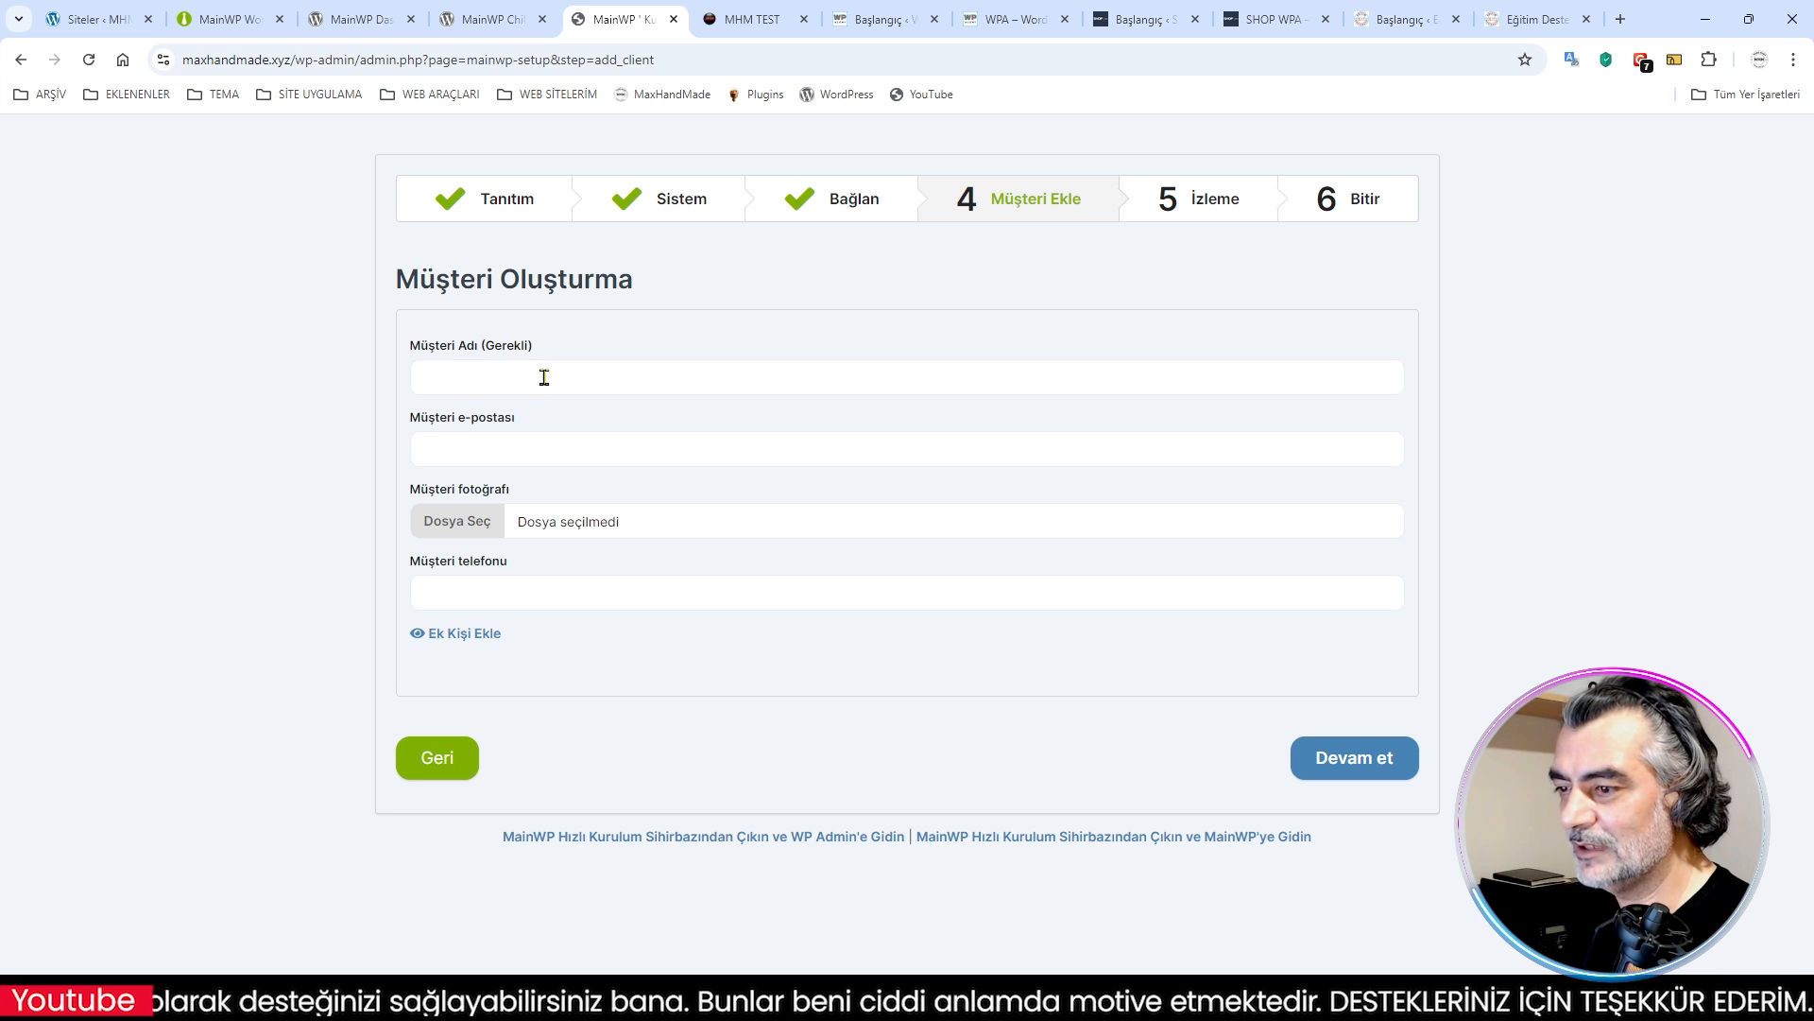
{"action": "type", "text": "RAMAZ"}
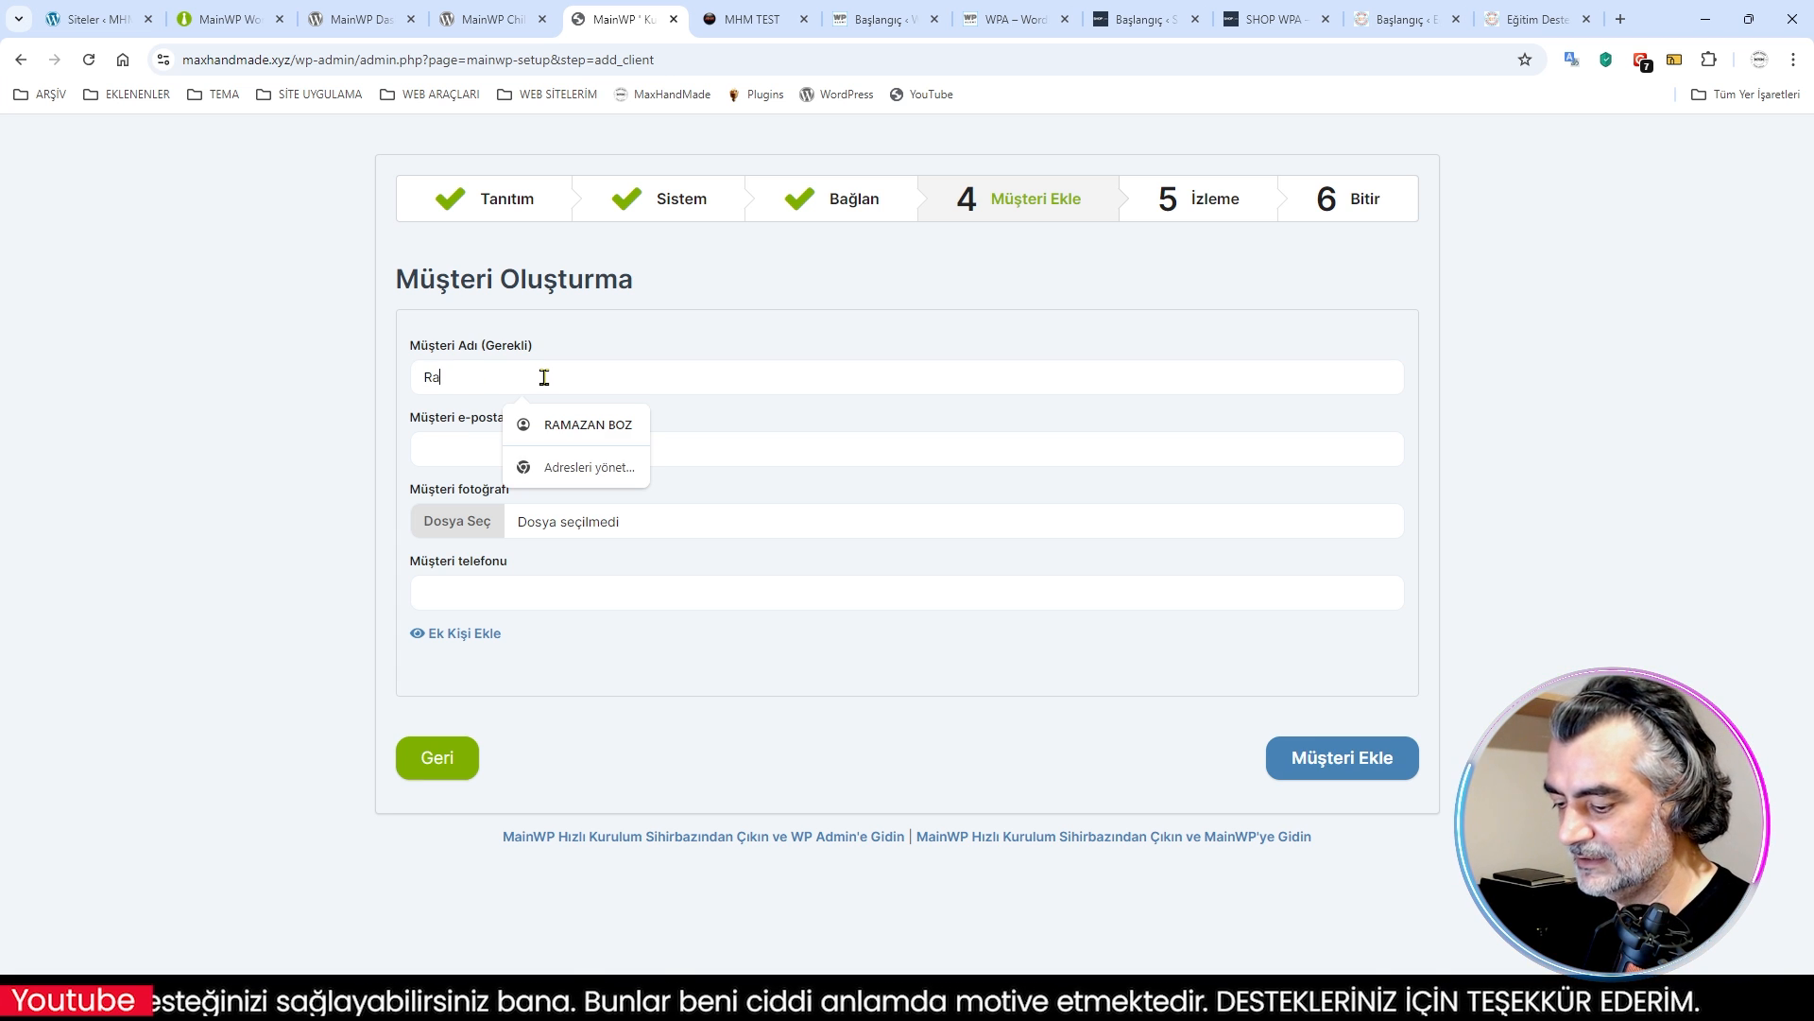
{"action": "left_click", "coordinate": [567, 417]}
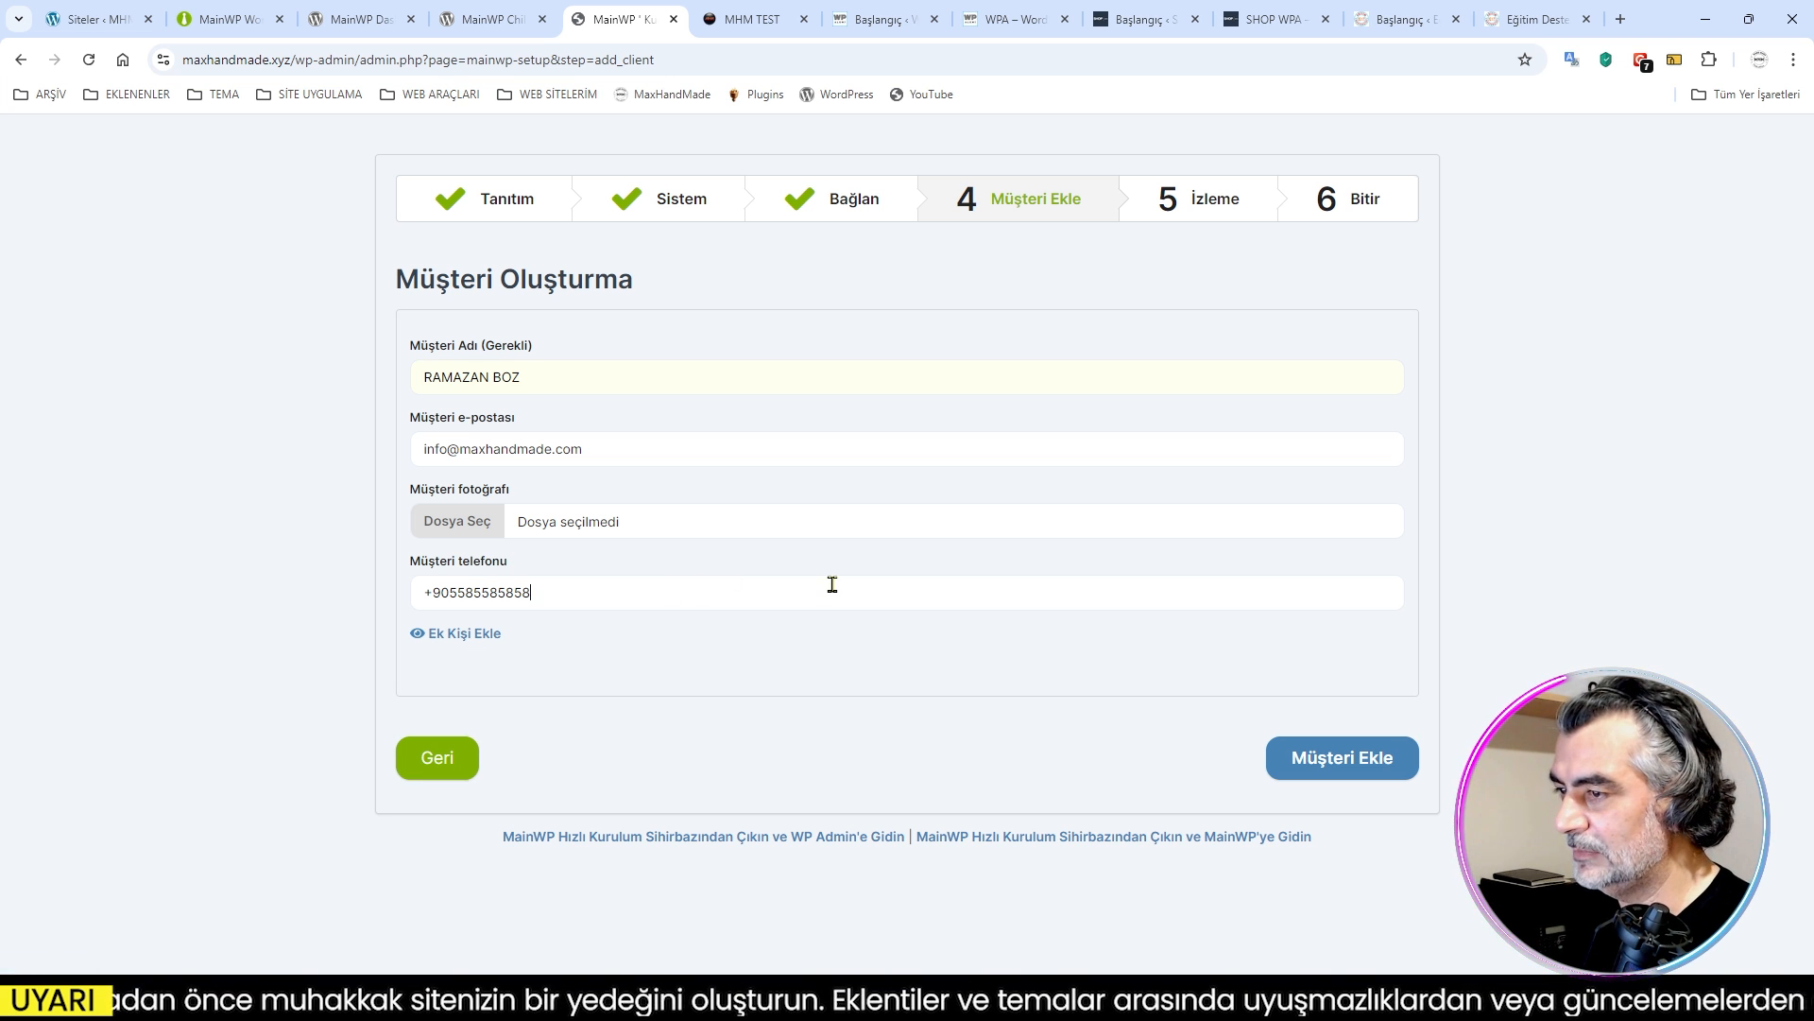
{"action": "left_click", "coordinate": [1346, 756]}
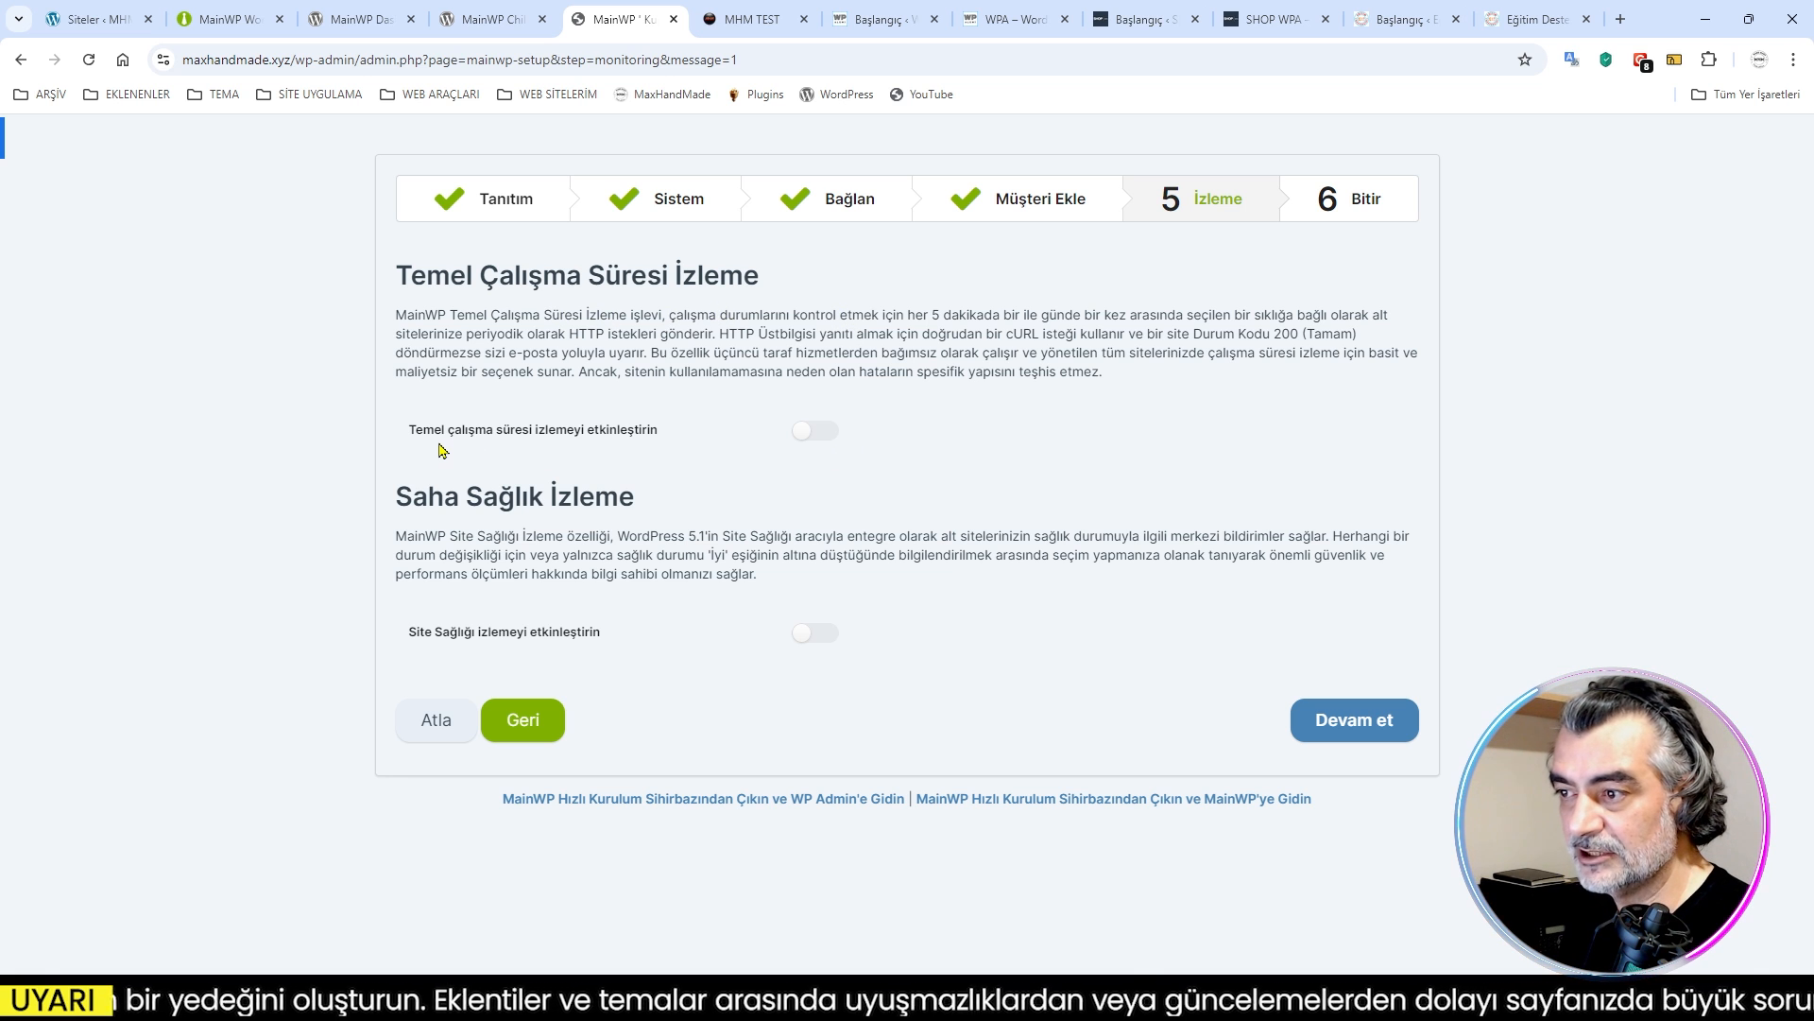
- Enable hourly uptime checks and site health monitoring with threshold İyileştirilmeli, then continue
{"action": "left_click", "coordinate": [819, 430]}
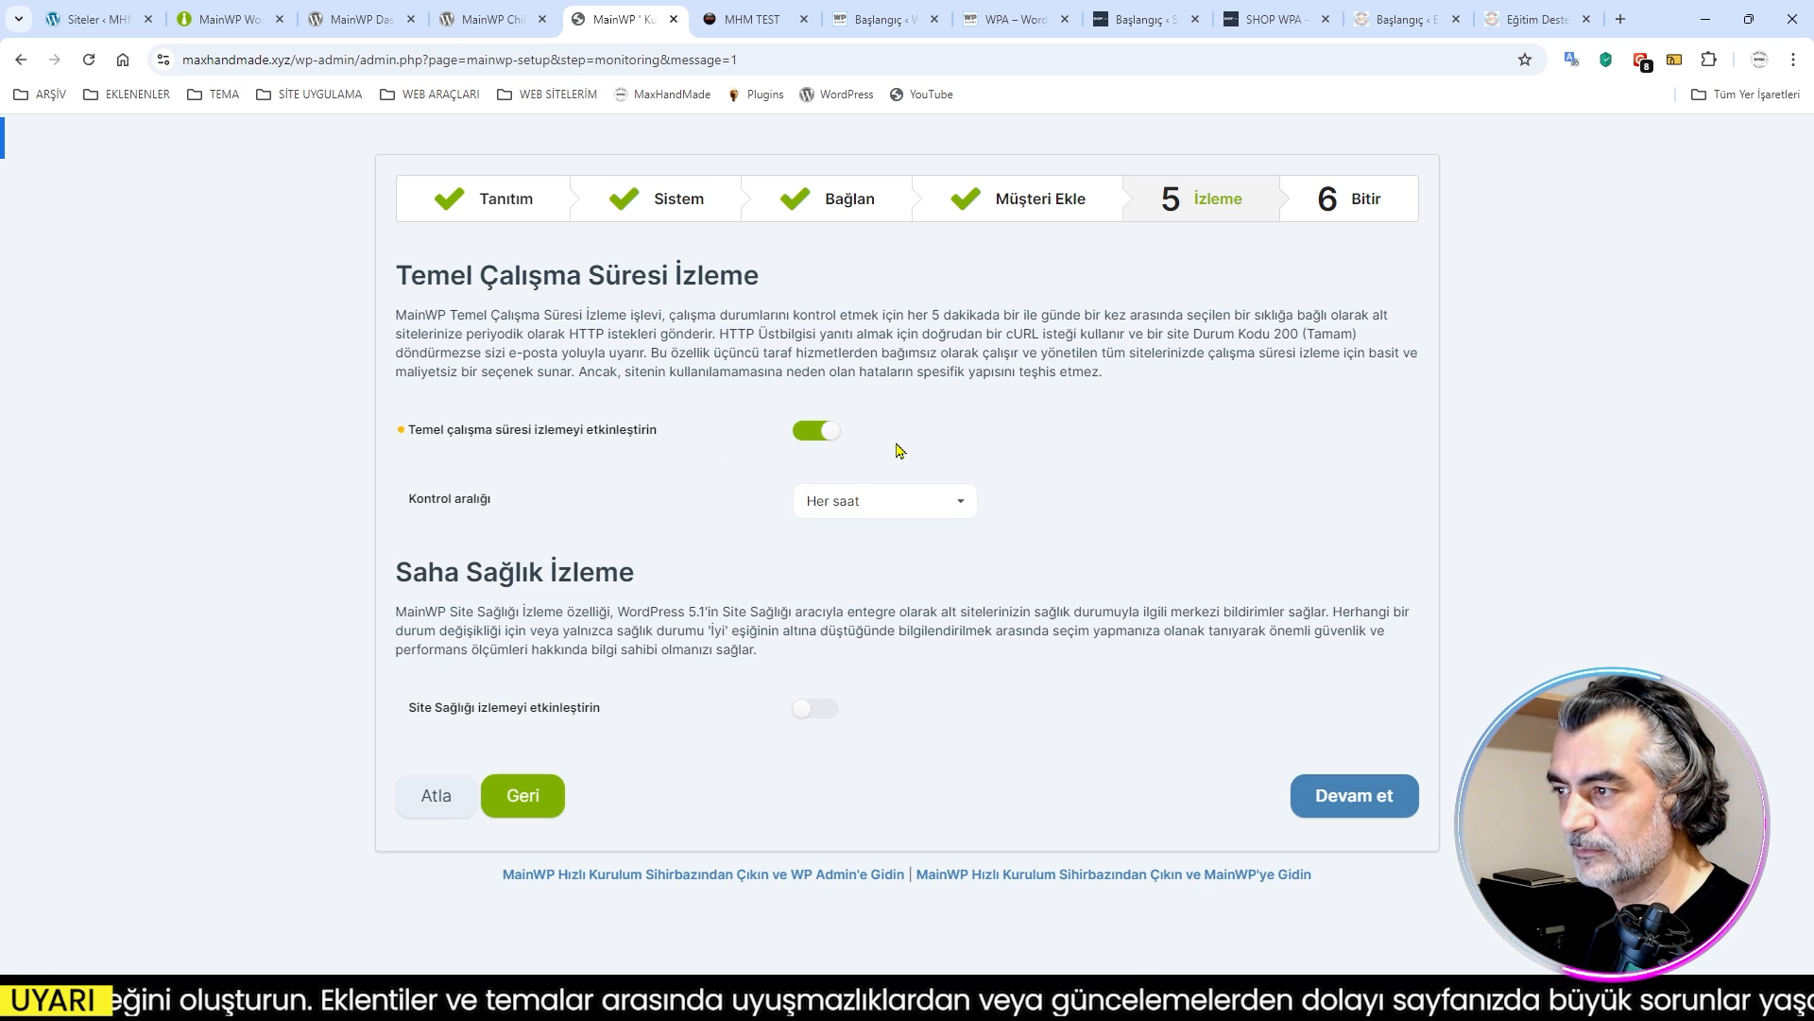
{"action": "left_click", "coordinate": [948, 503]}
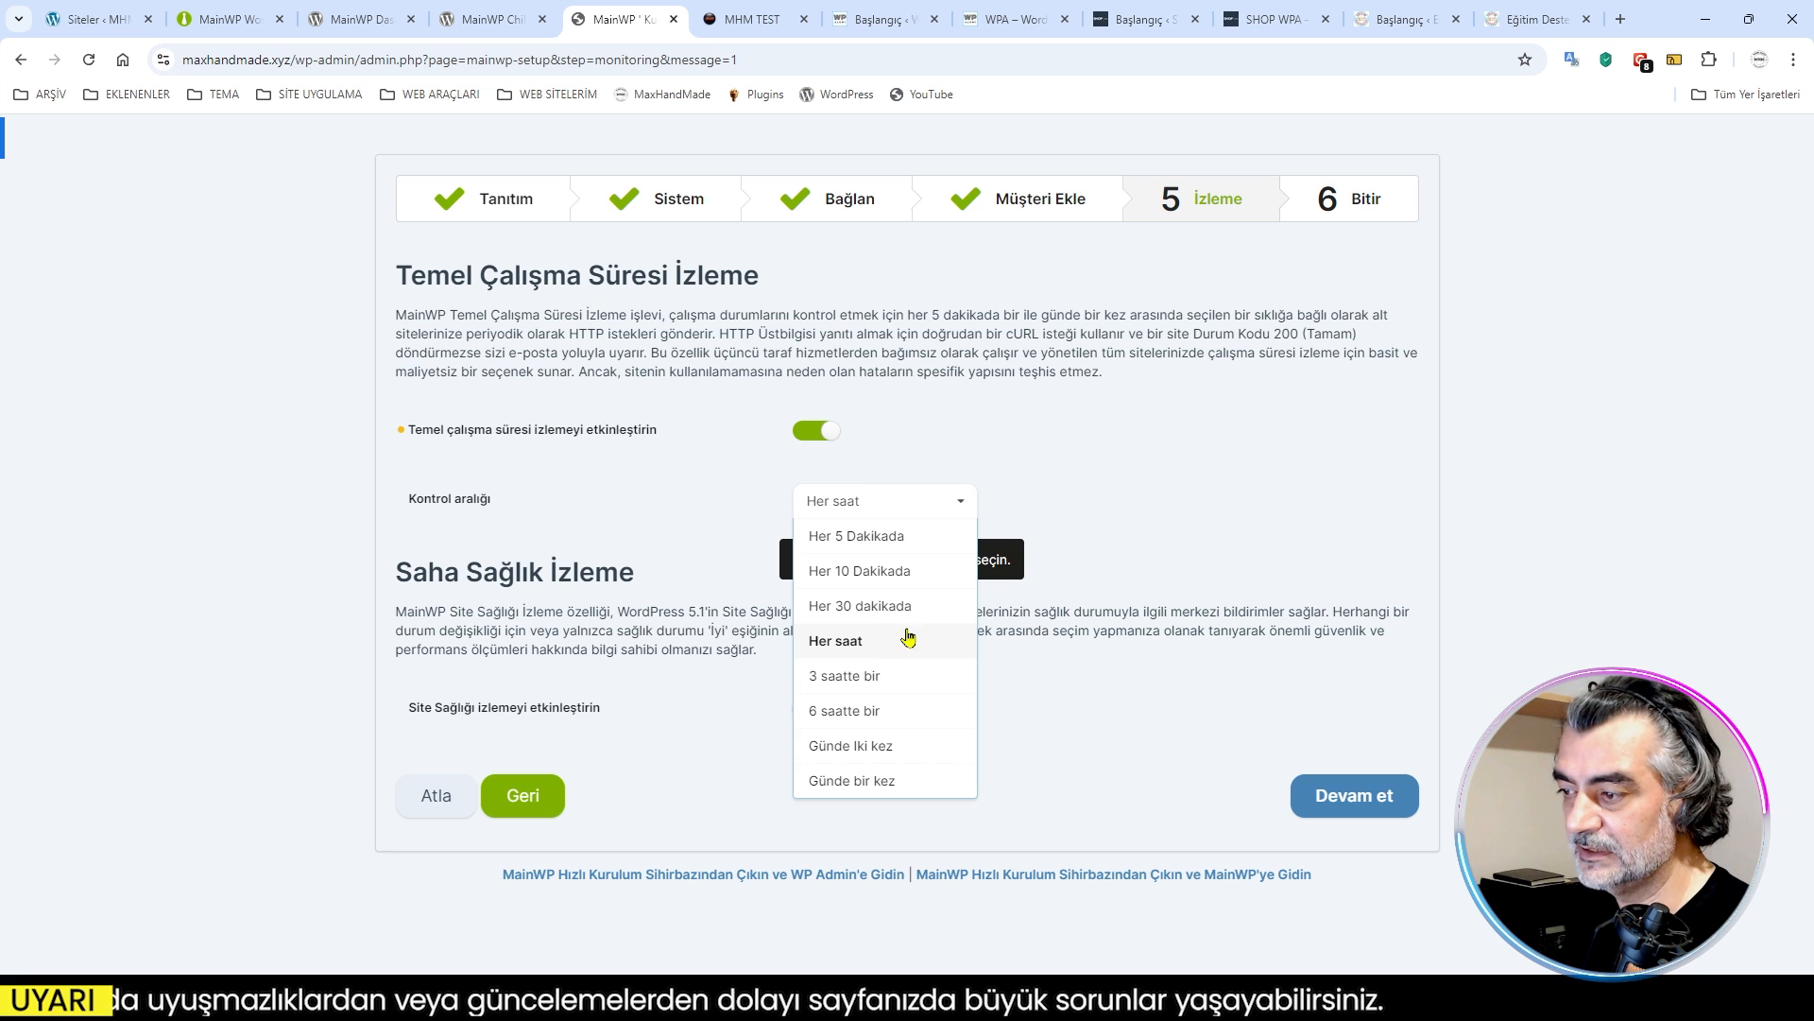
{"action": "left_click", "coordinate": [857, 640]}
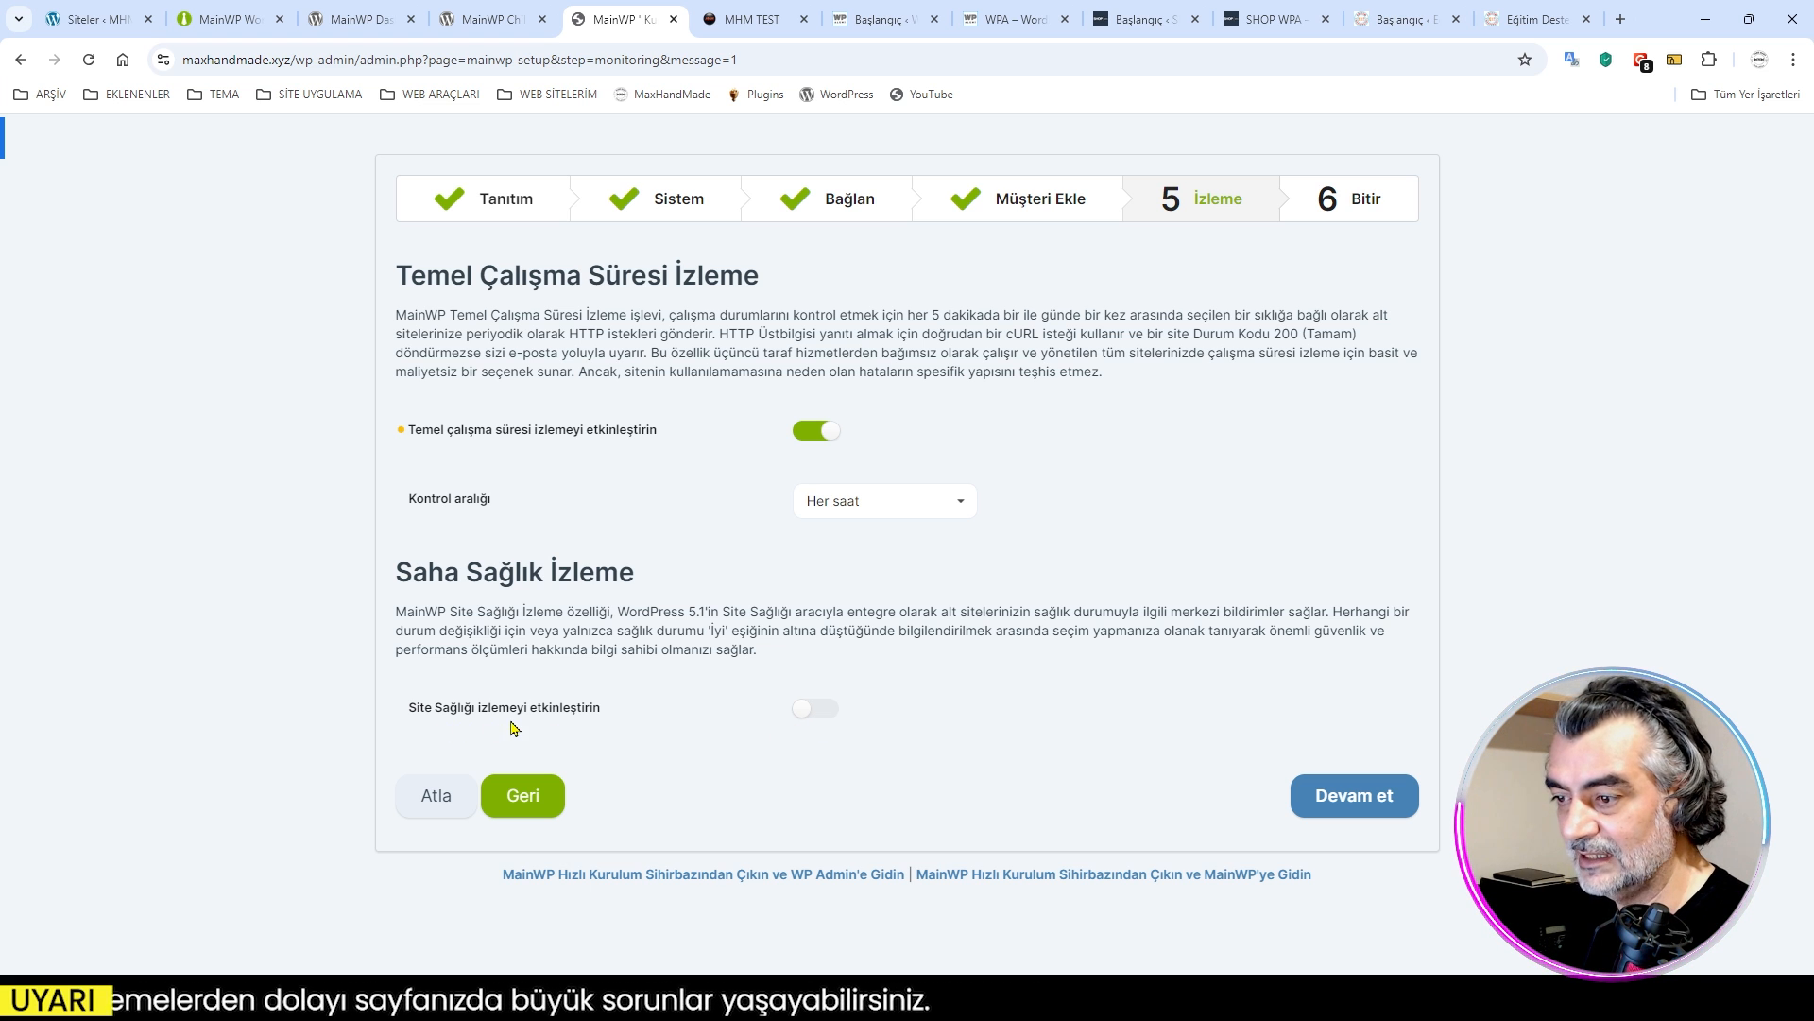
{"action": "left_click", "coordinate": [828, 716]}
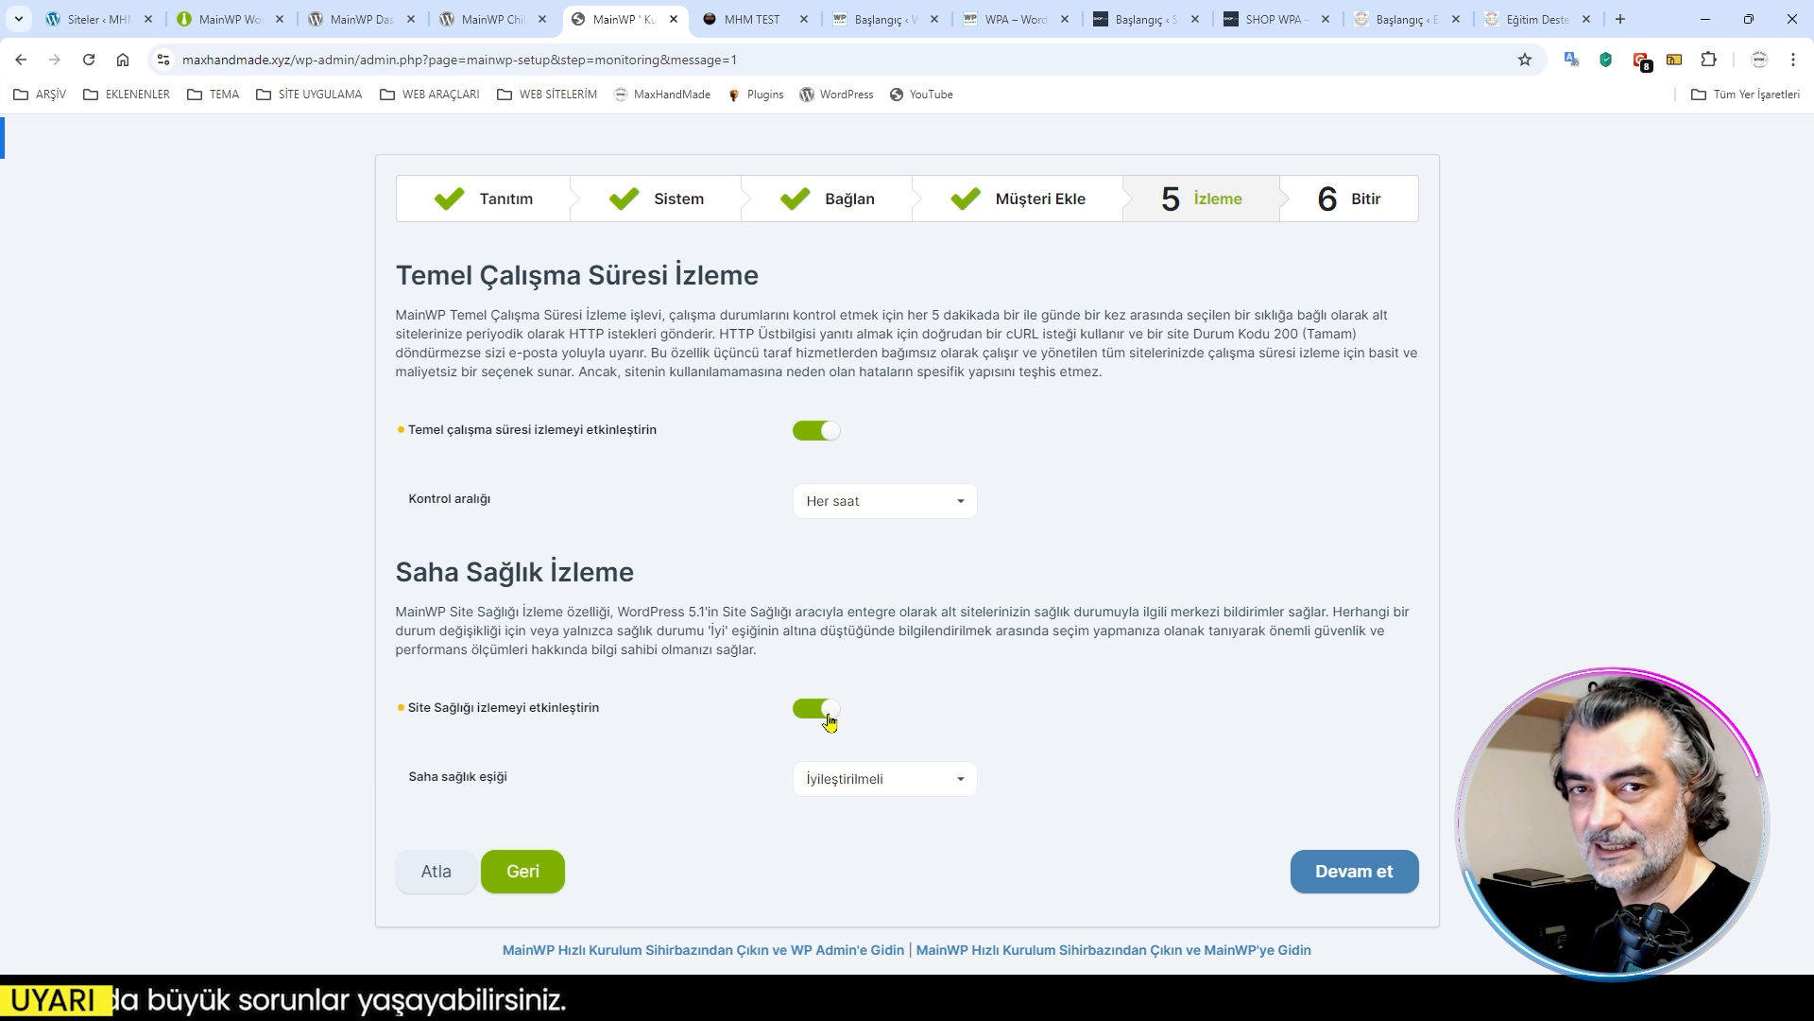
{"action": "left_click", "coordinate": [893, 783]}
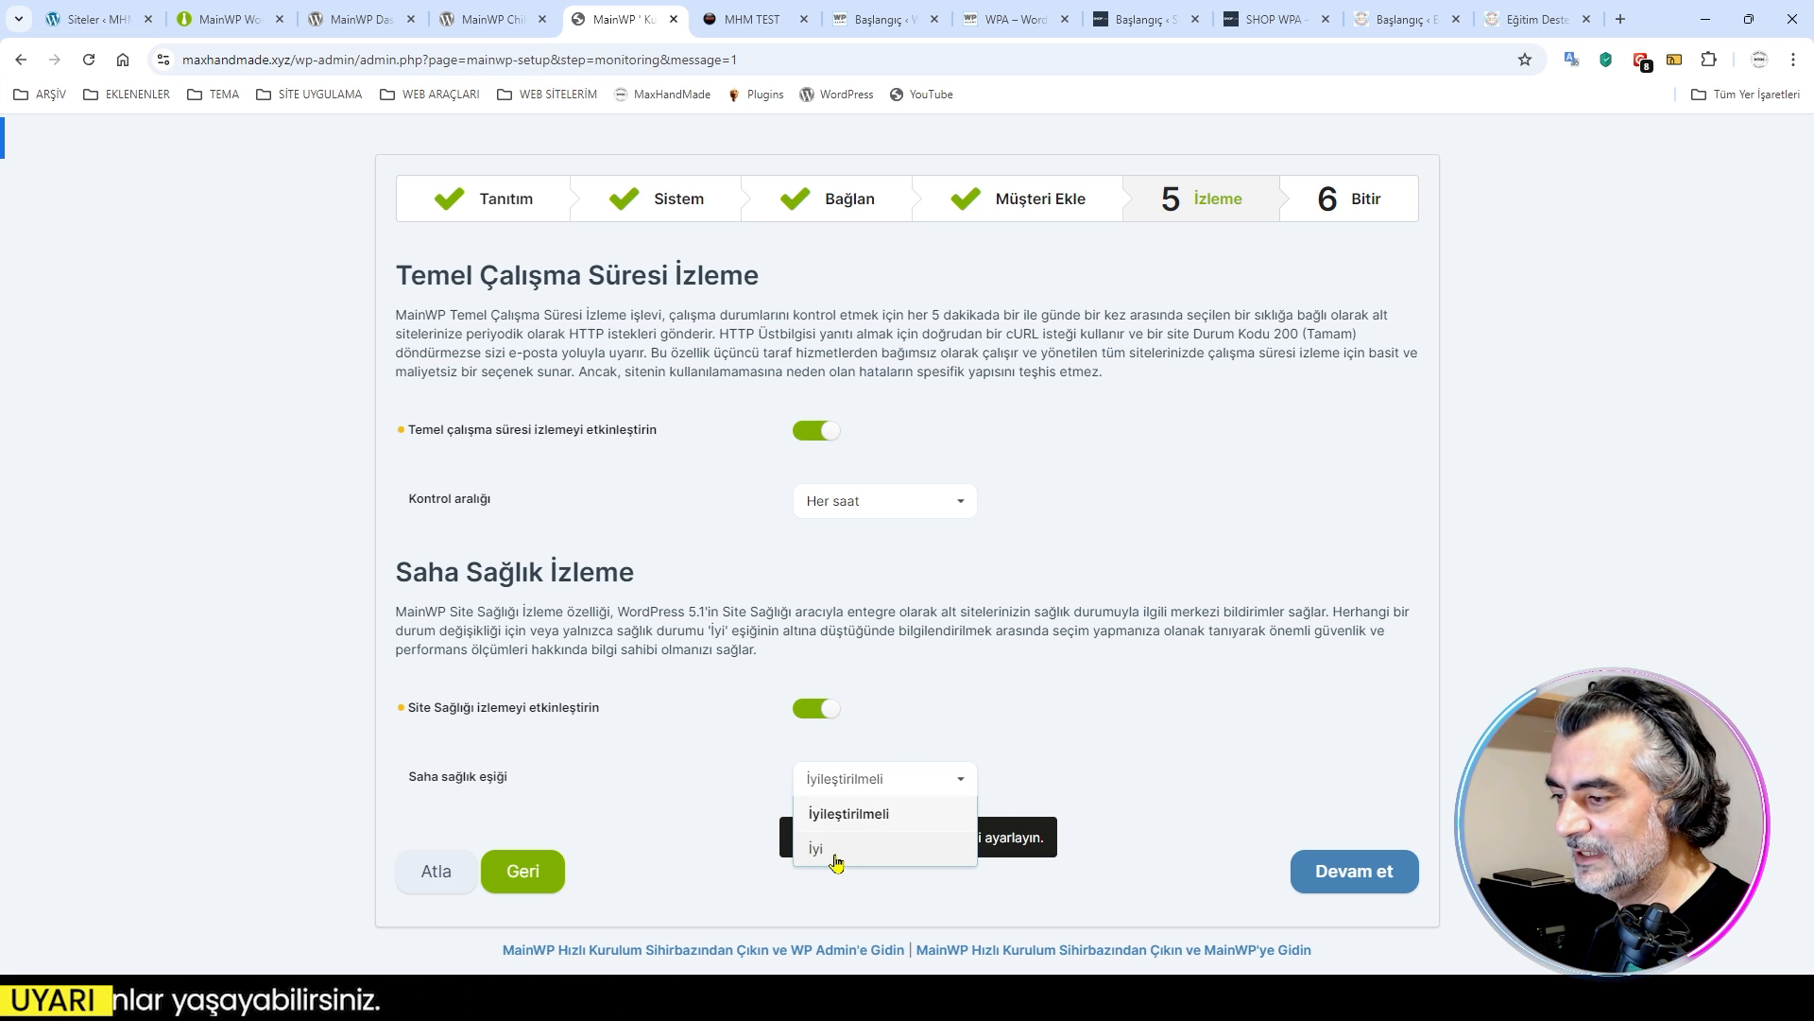
{"action": "left_click", "coordinate": [848, 813]}
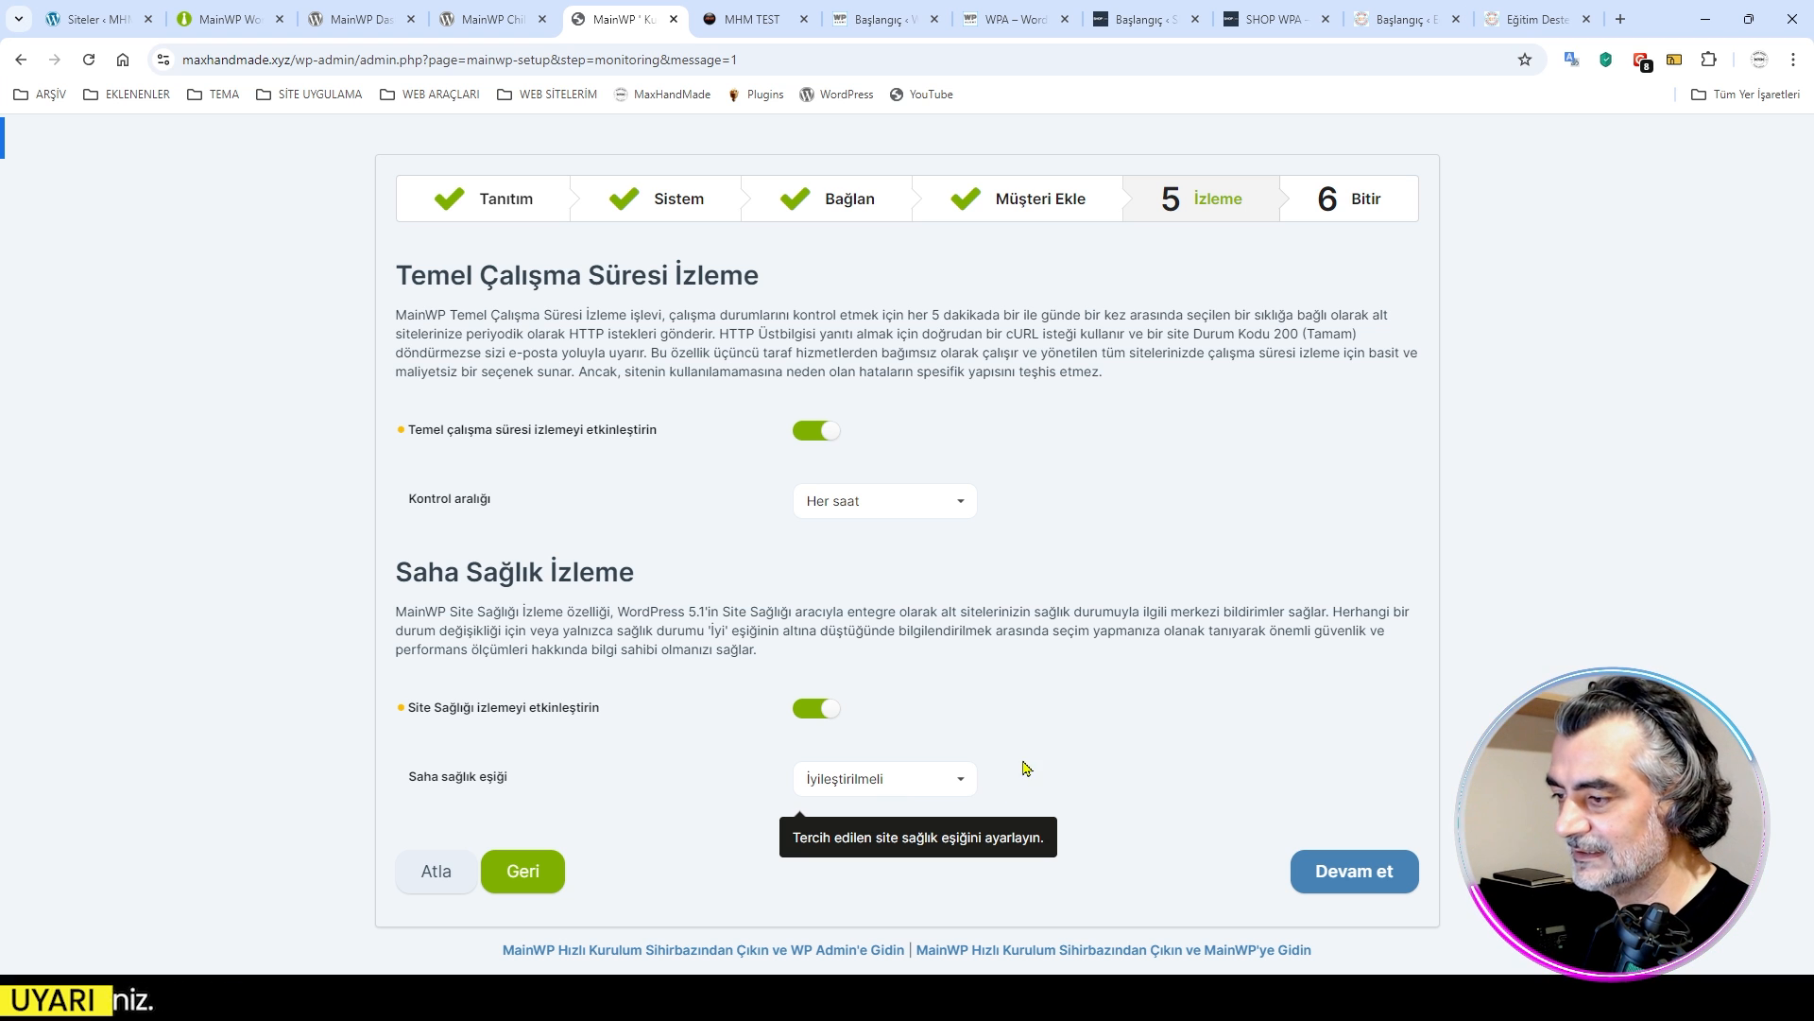
{"action": "left_click", "coordinate": [1358, 870]}
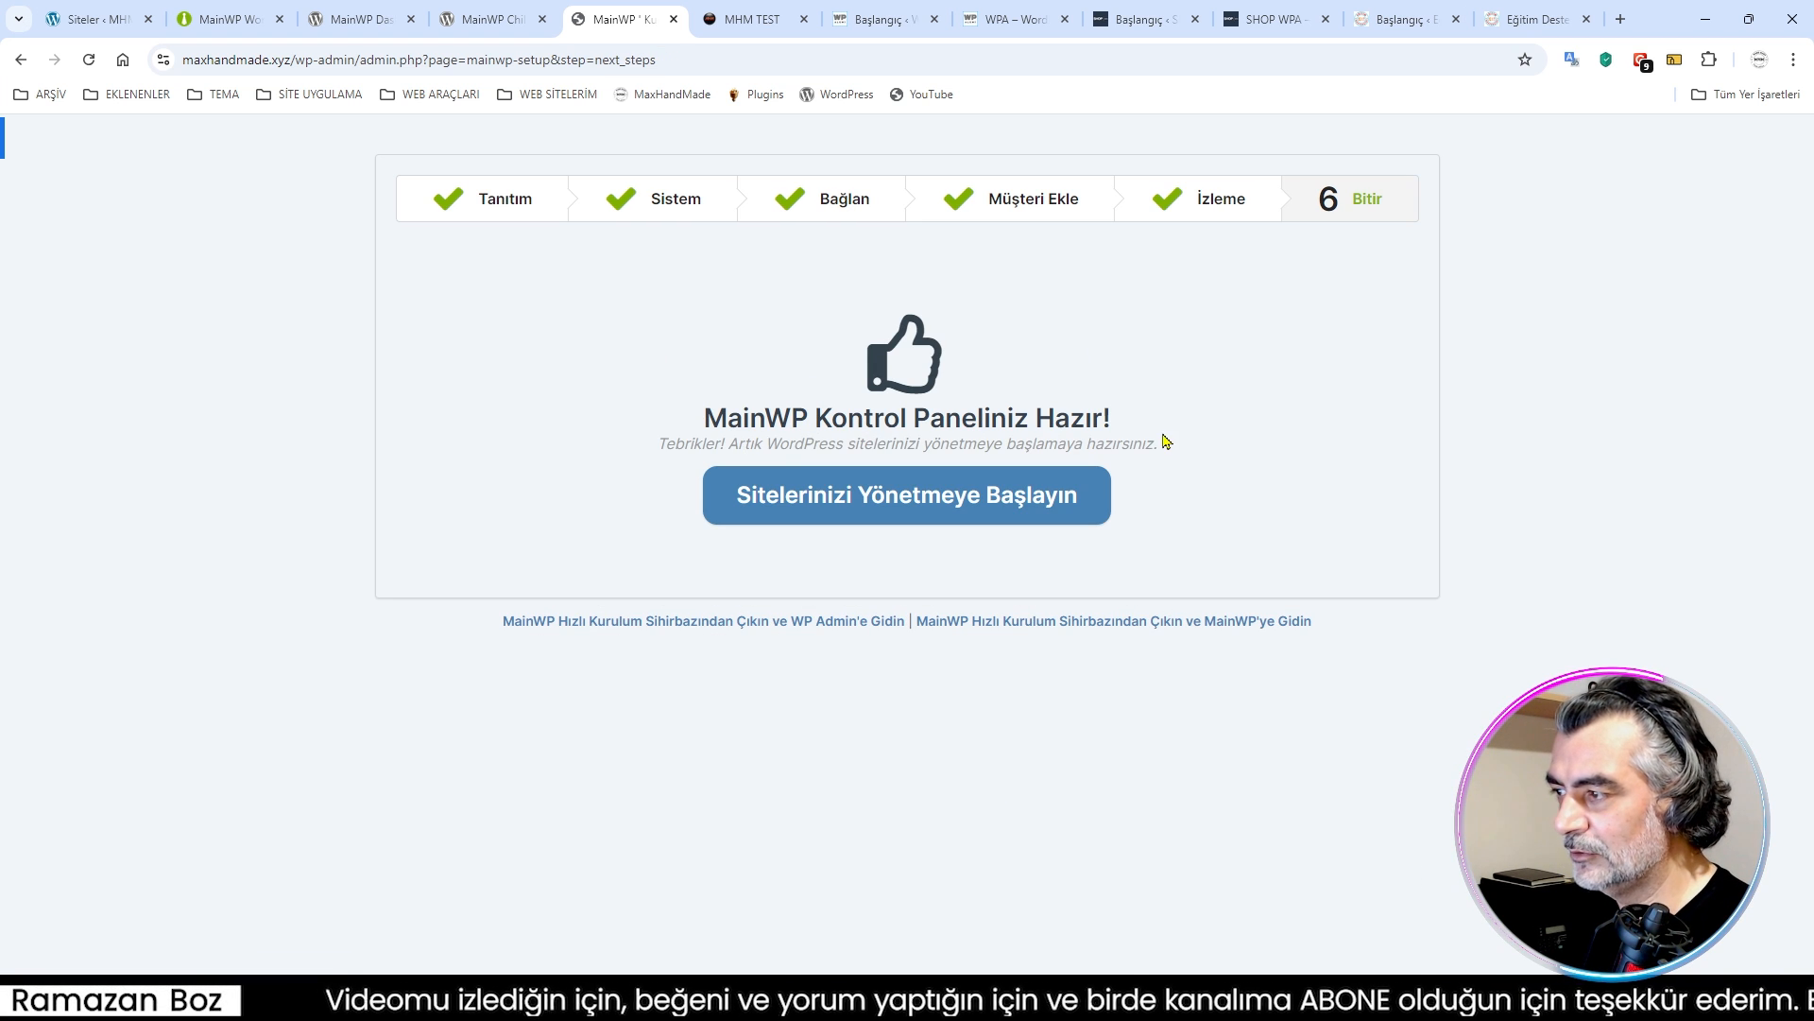
- Finish the setup wizard and open the site's WordPress admin from the '...' menu
{"action": "left_click", "coordinate": [957, 512]}
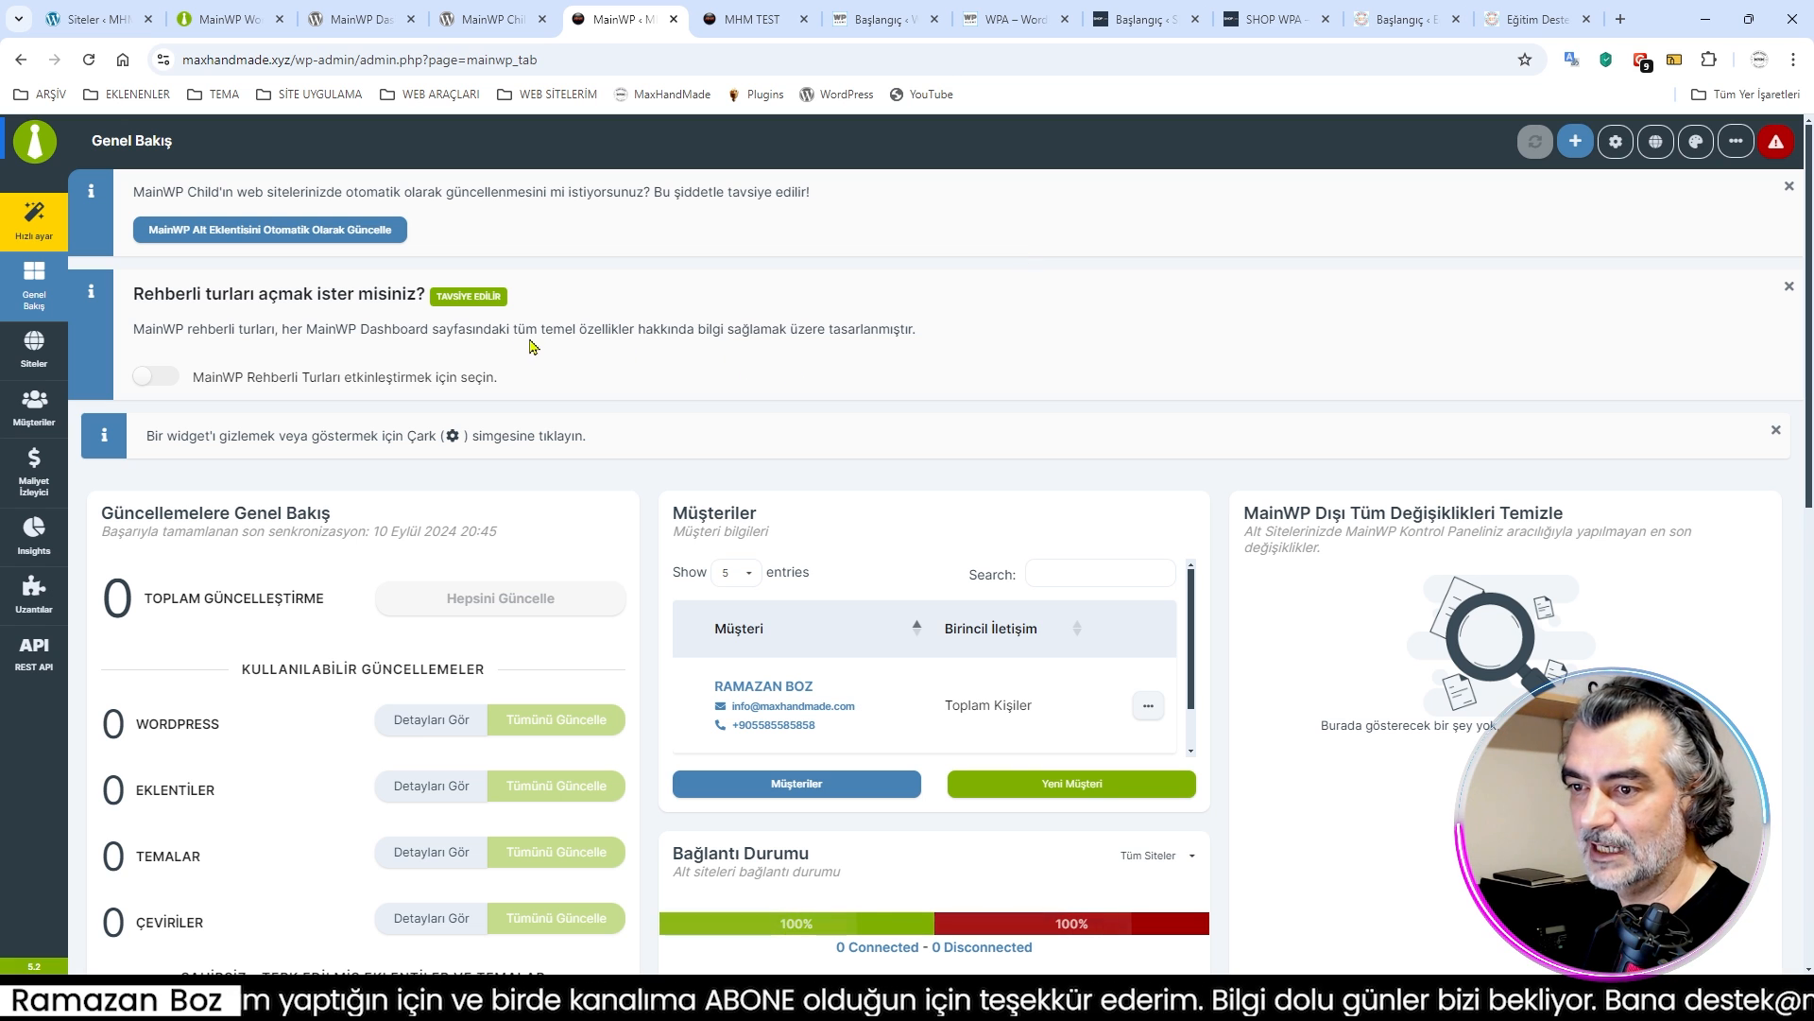
{"action": "left_click", "coordinate": [1737, 144]}
{"action": "left_click", "coordinate": [1648, 258]}
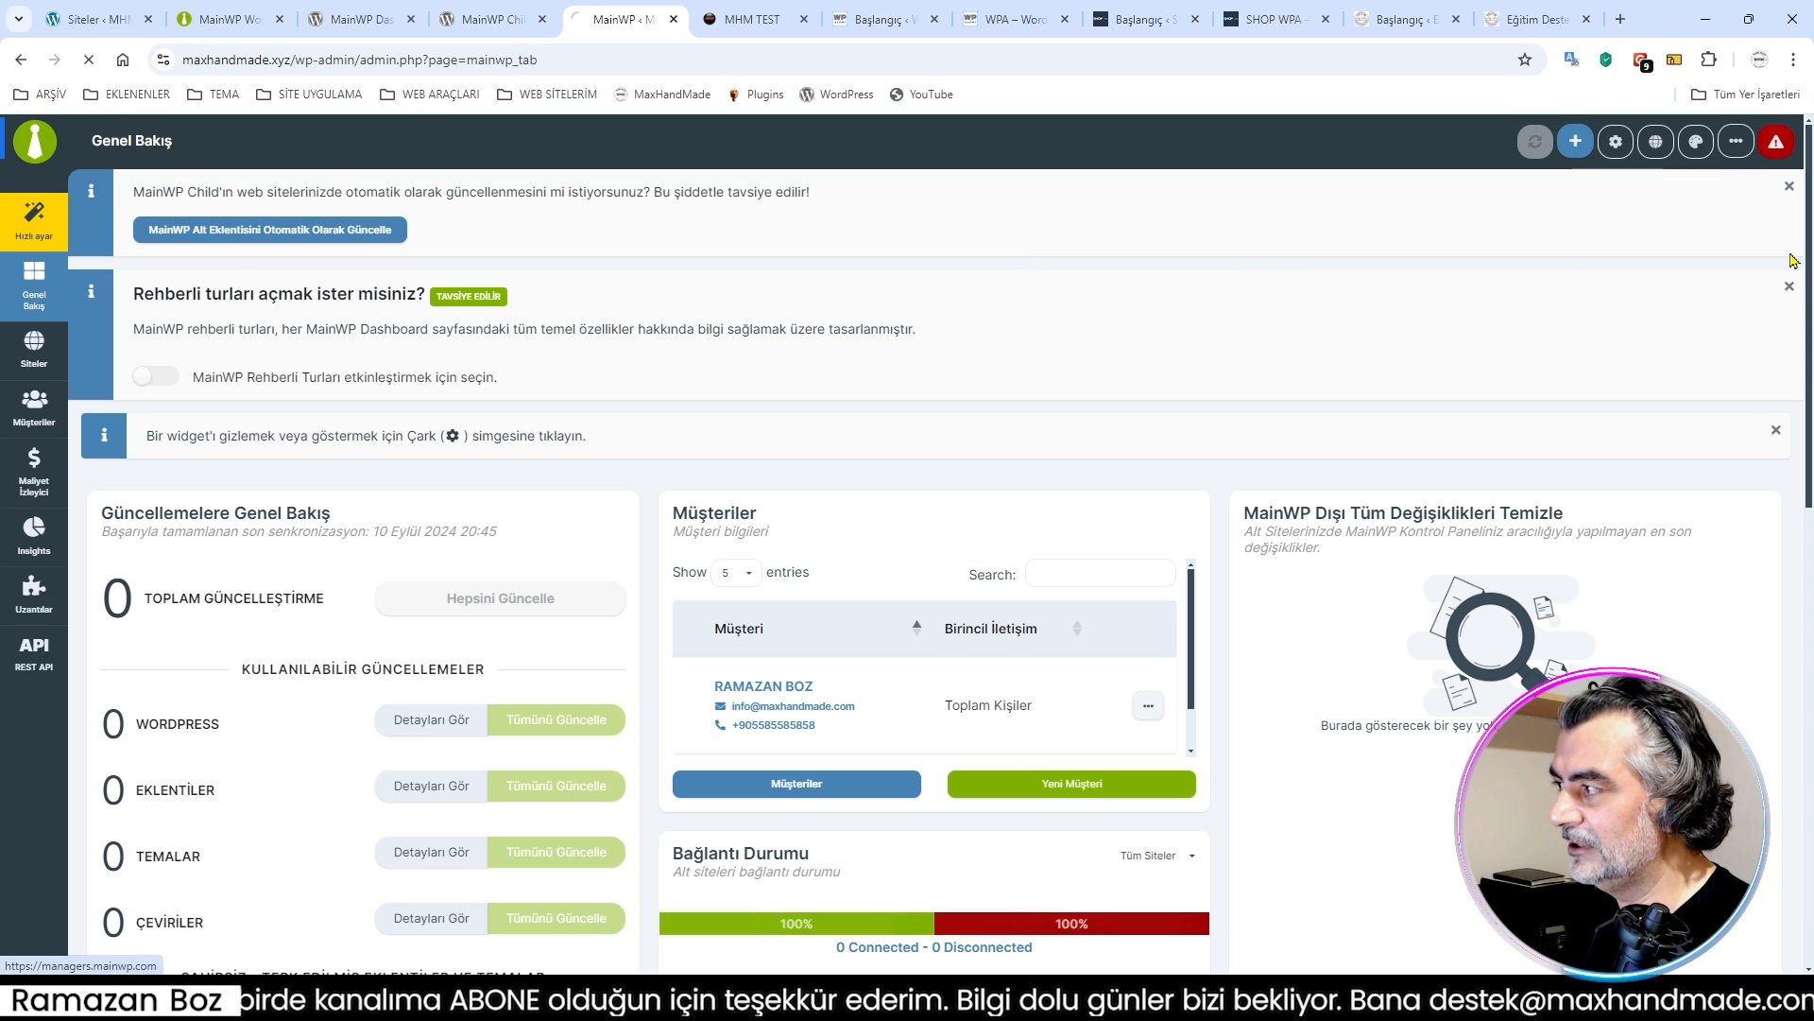
- Return to the MainWP Genel Bakış overview, then reopen the WordPress admin start page
{"action": "mouse_move", "coordinate": [59, 276]}
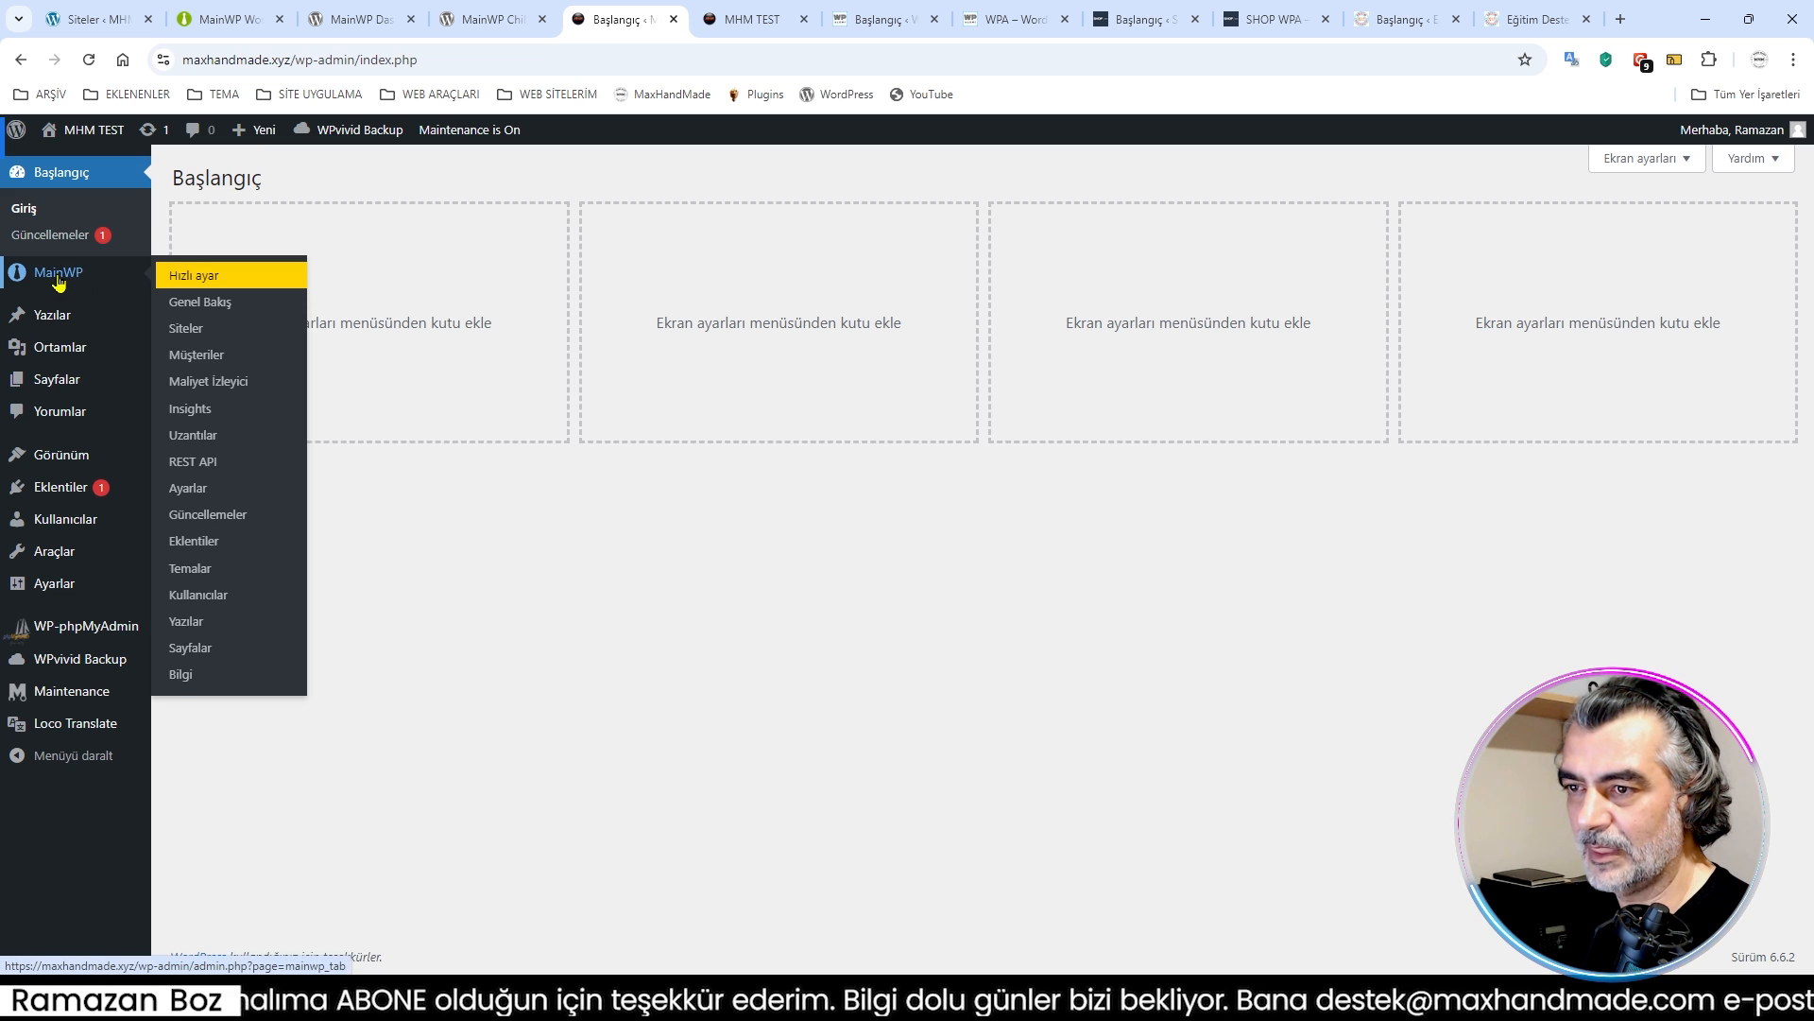
{"action": "left_click", "coordinate": [204, 309]}
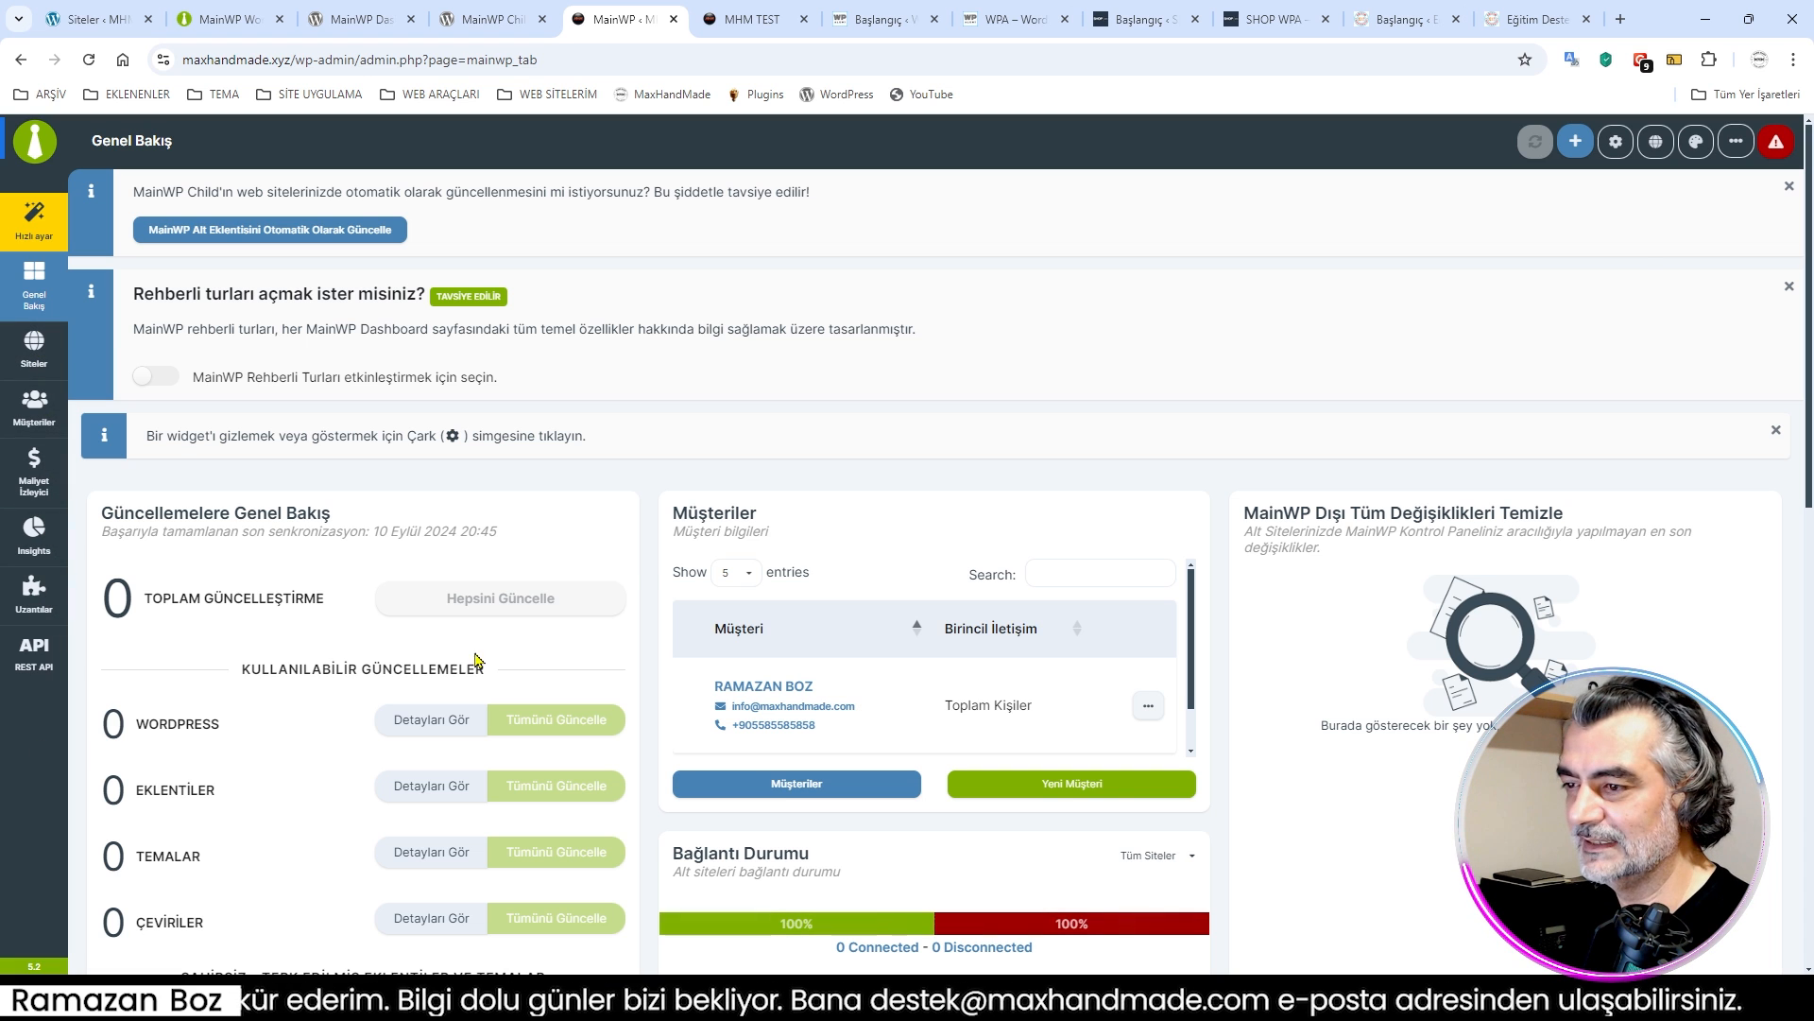
{"action": "left_click", "coordinate": [1736, 141]}
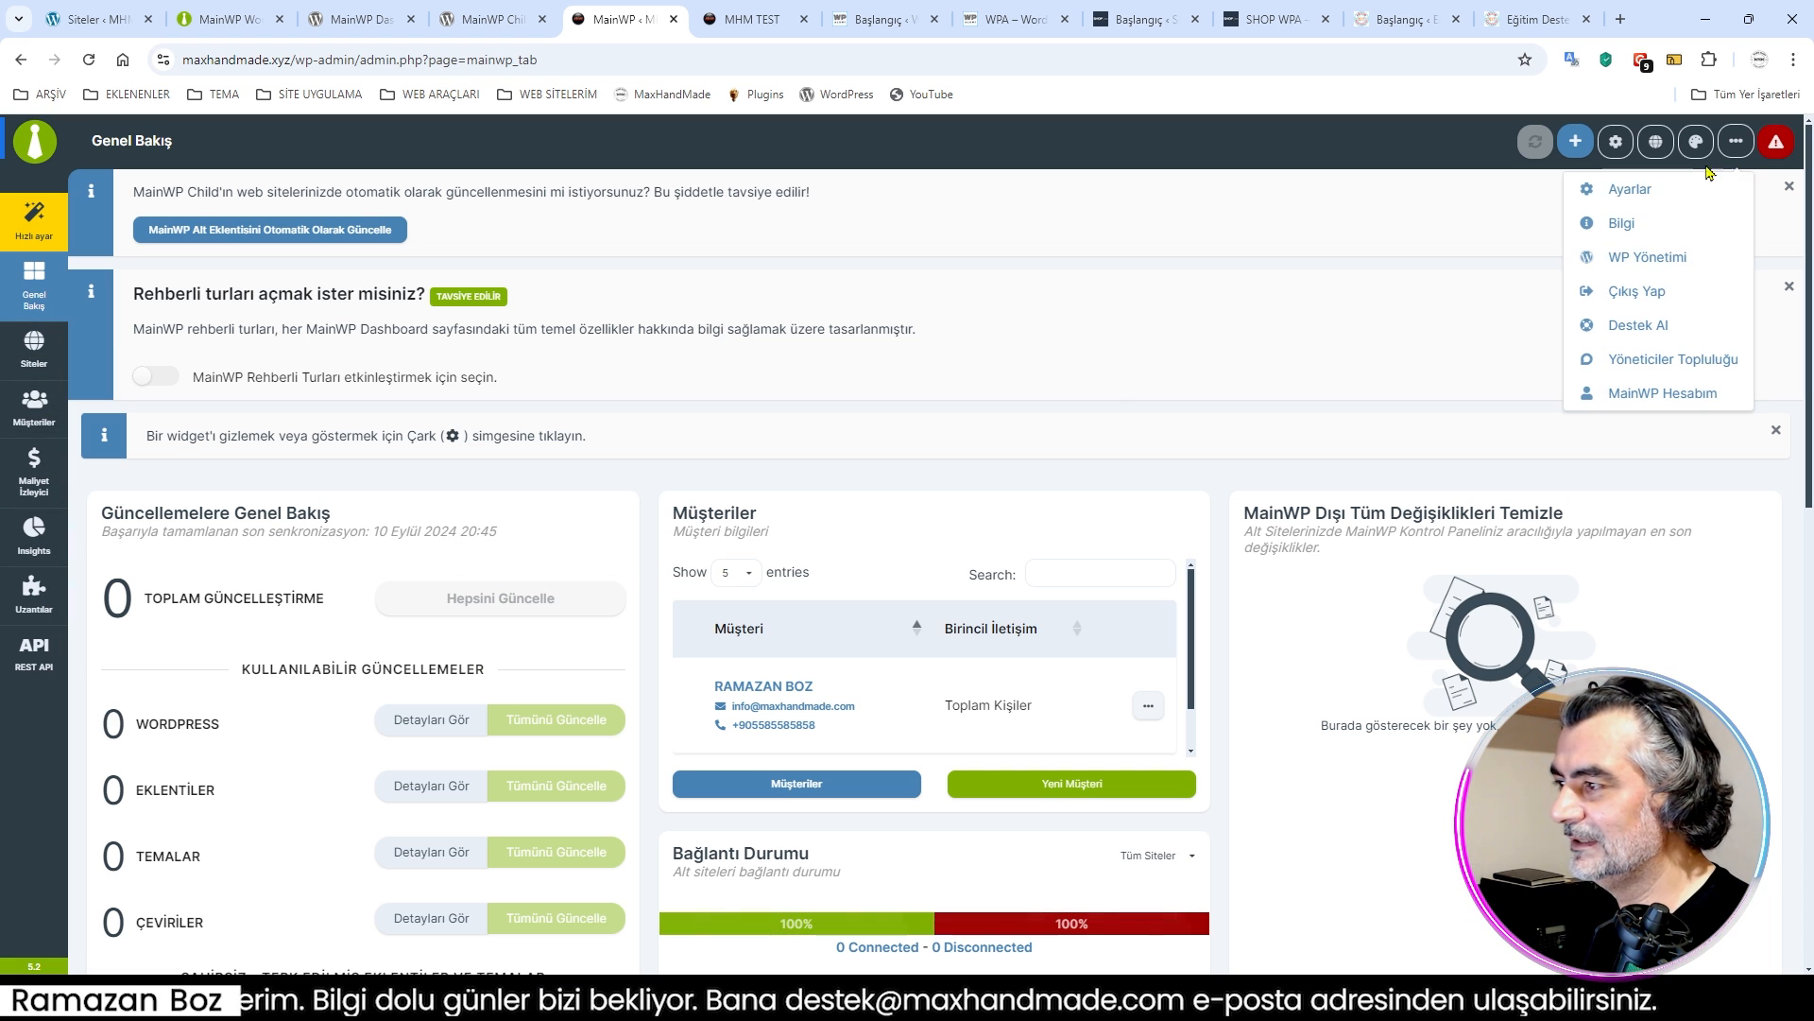
{"action": "left_click", "coordinate": [1669, 268]}
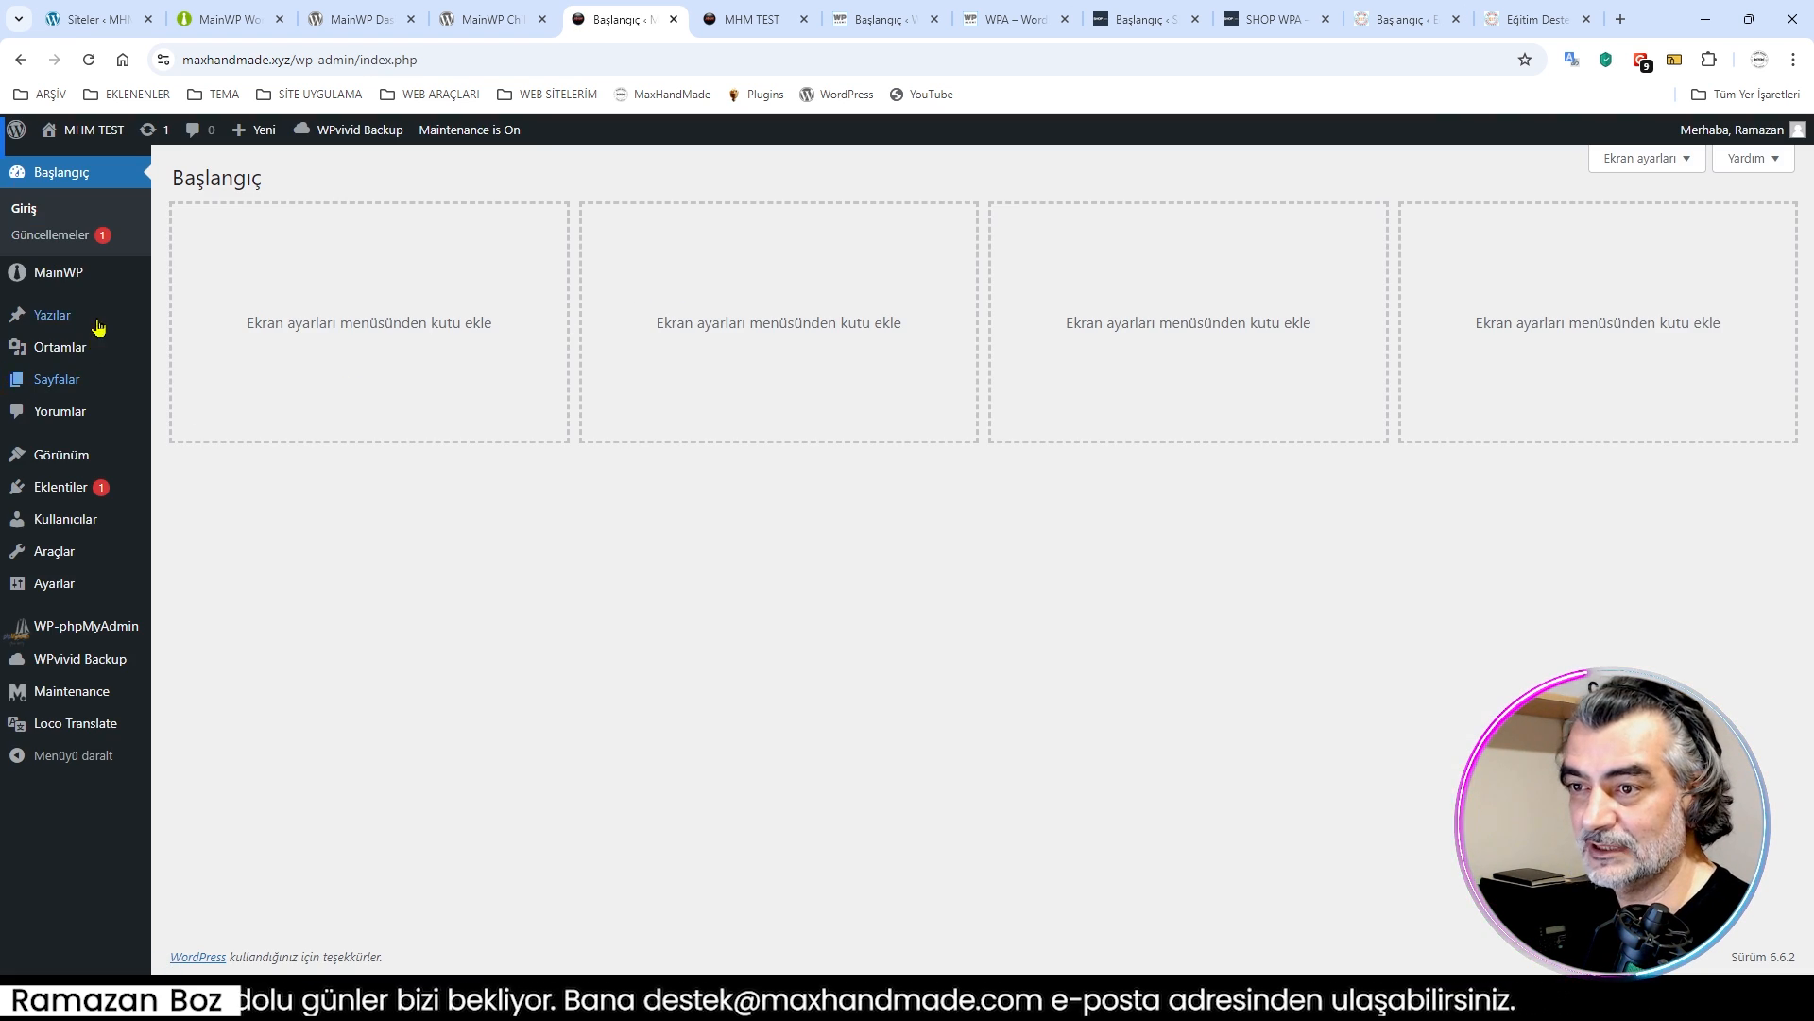
- Open the MainWP Bilgi server-information page from the WordPress sidebar's MainWP submenu
{"action": "mouse_move", "coordinate": [58, 283]}
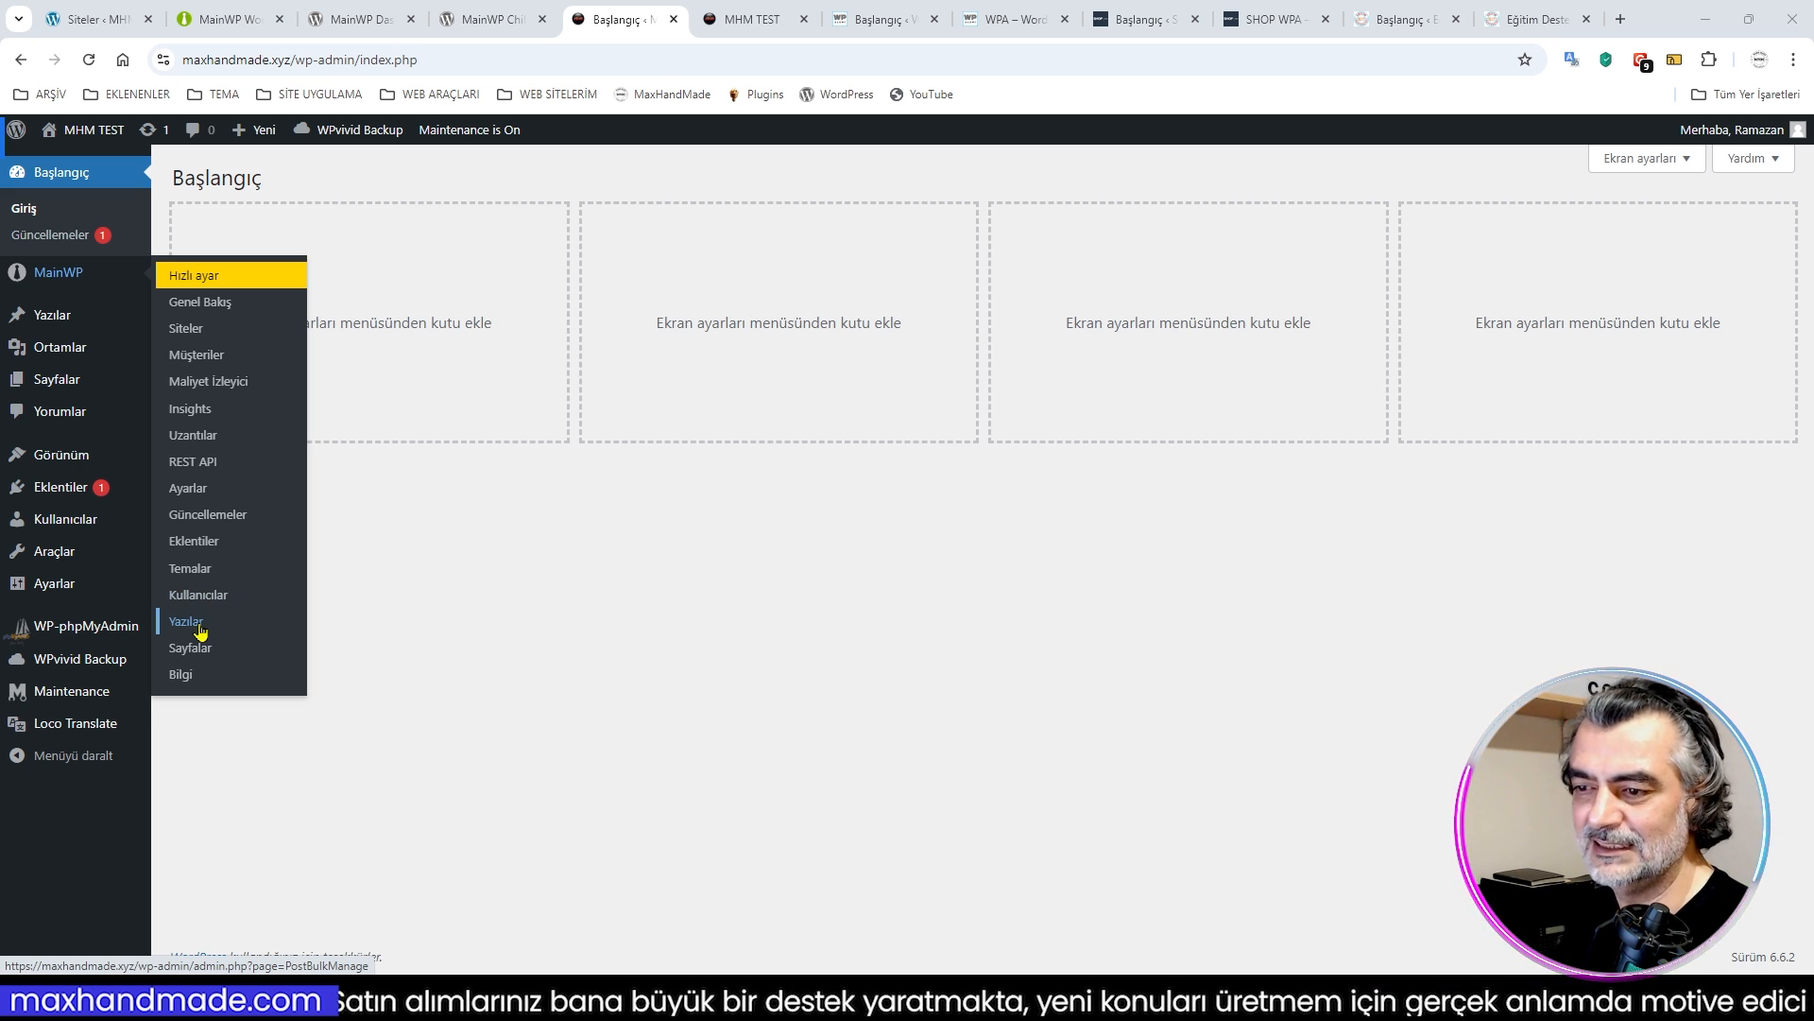
{"action": "left_click", "coordinate": [183, 676]}
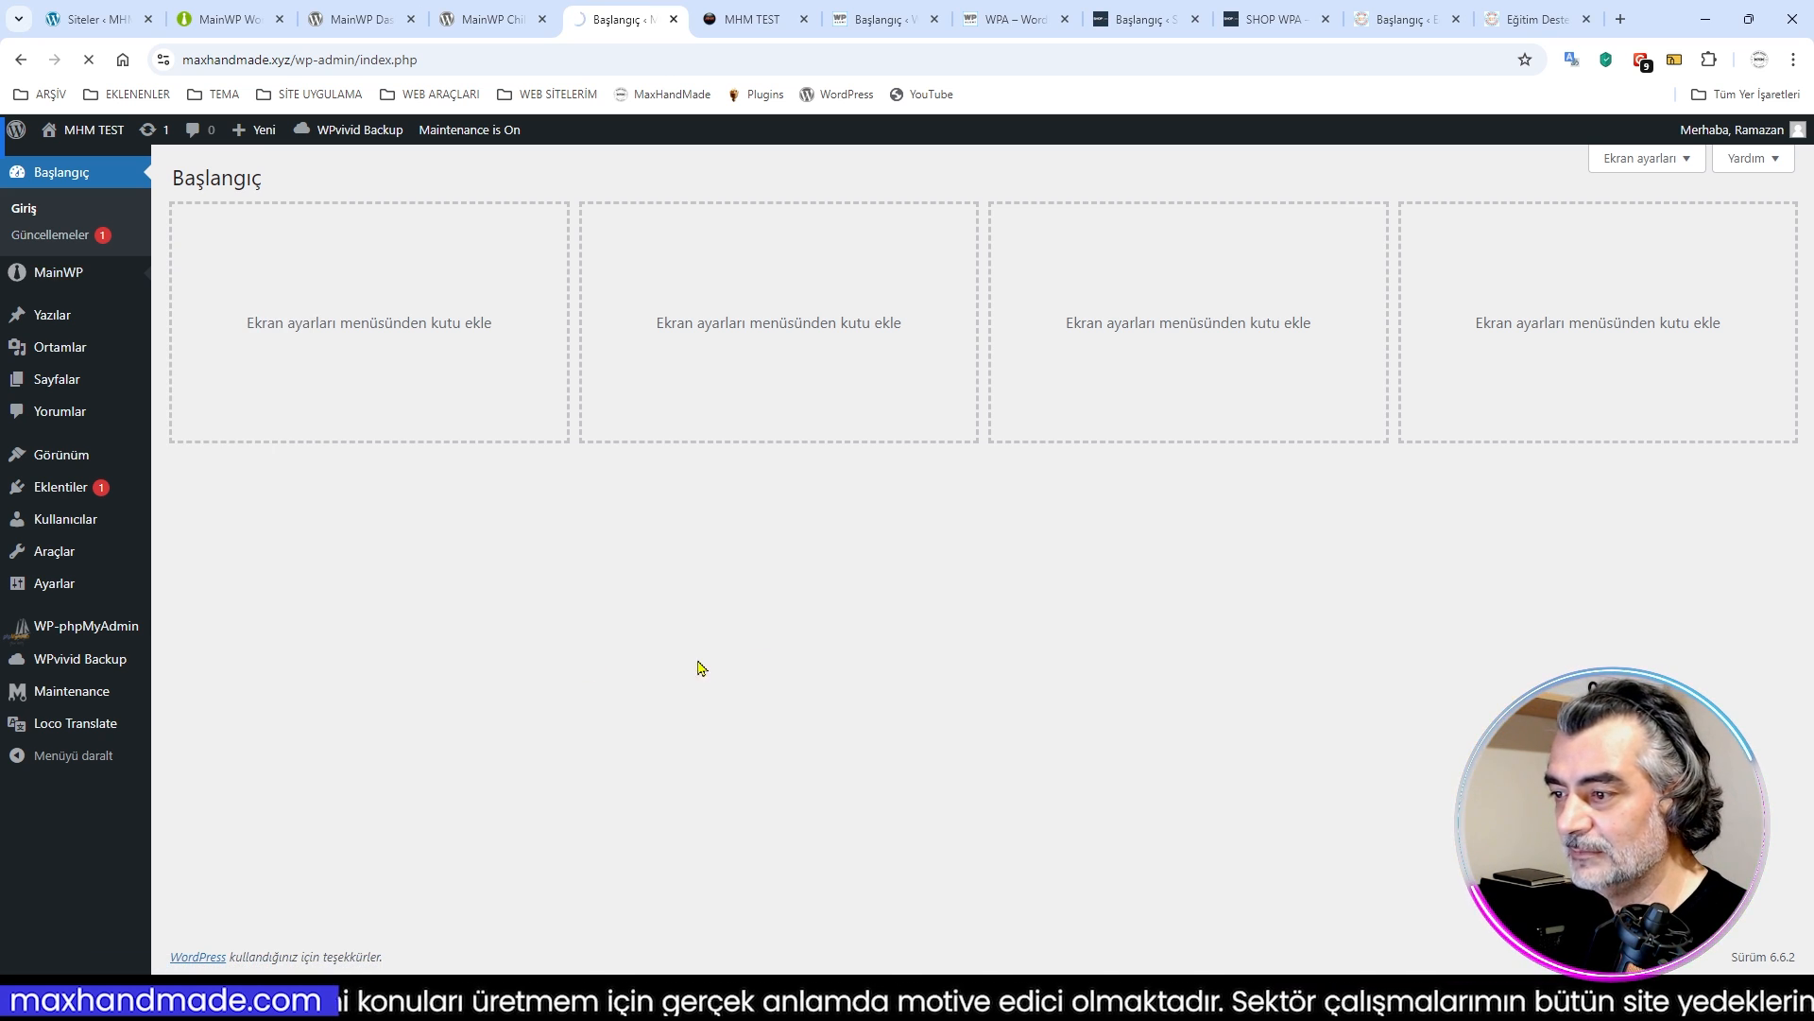
- Scroll through the Bilgi tables, reviewing the 40M memory limit and 60-second cURL timeout warnings
{"action": "scroll", "coordinate": [1323, 652], "scroll_direction": "down", "scroll_amount": 1}
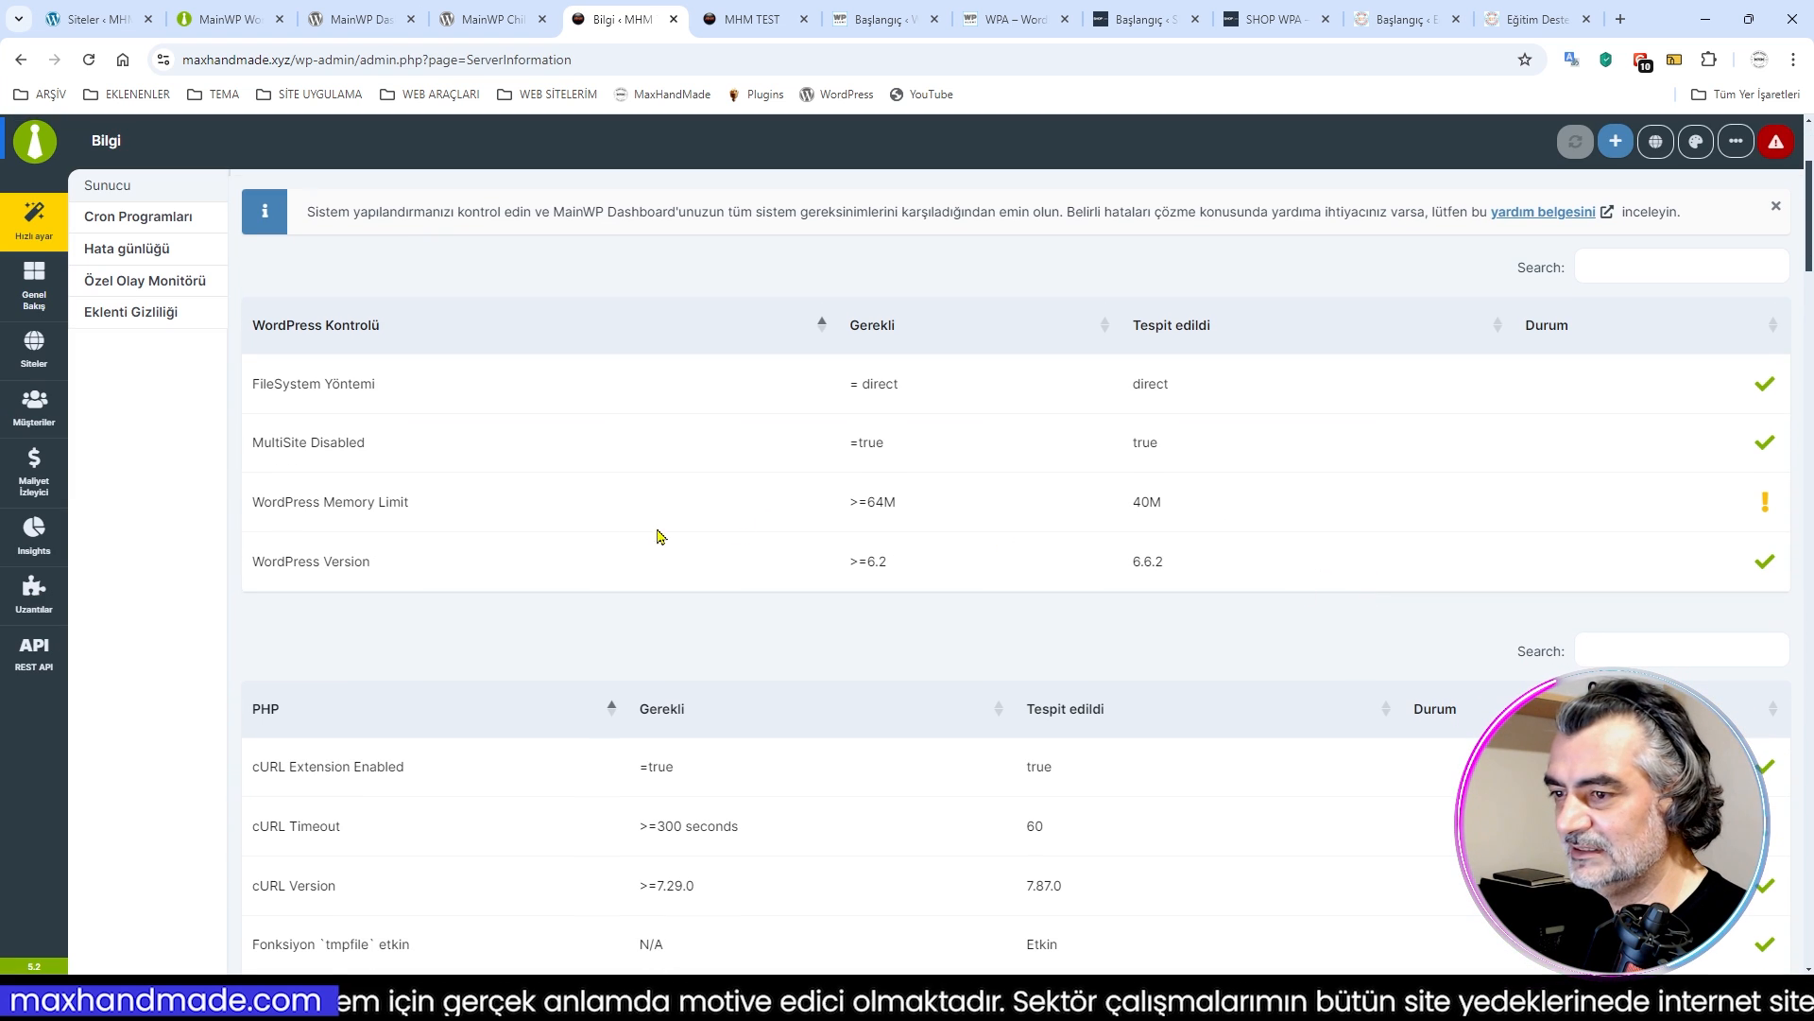
{"action": "scroll", "coordinate": [1235, 642], "scroll_direction": "down", "scroll_amount": 3}
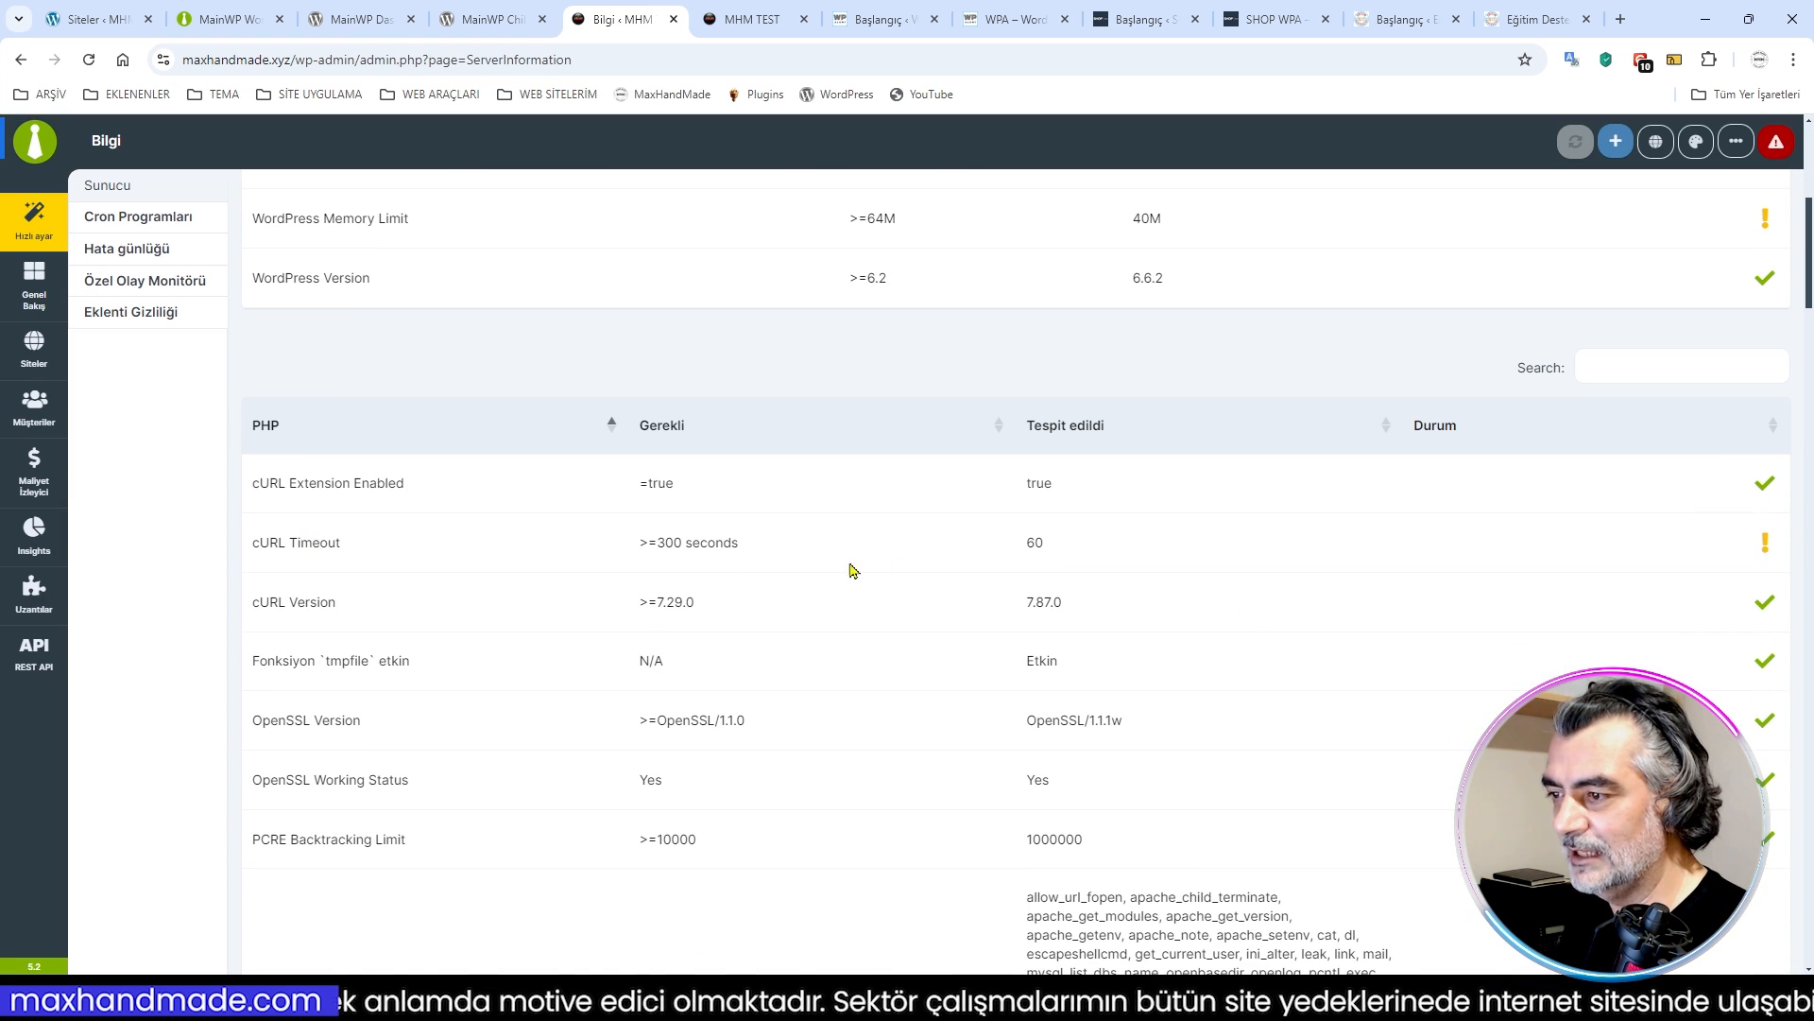
{"action": "scroll", "coordinate": [1172, 577], "scroll_direction": "down", "scroll_amount": 2}
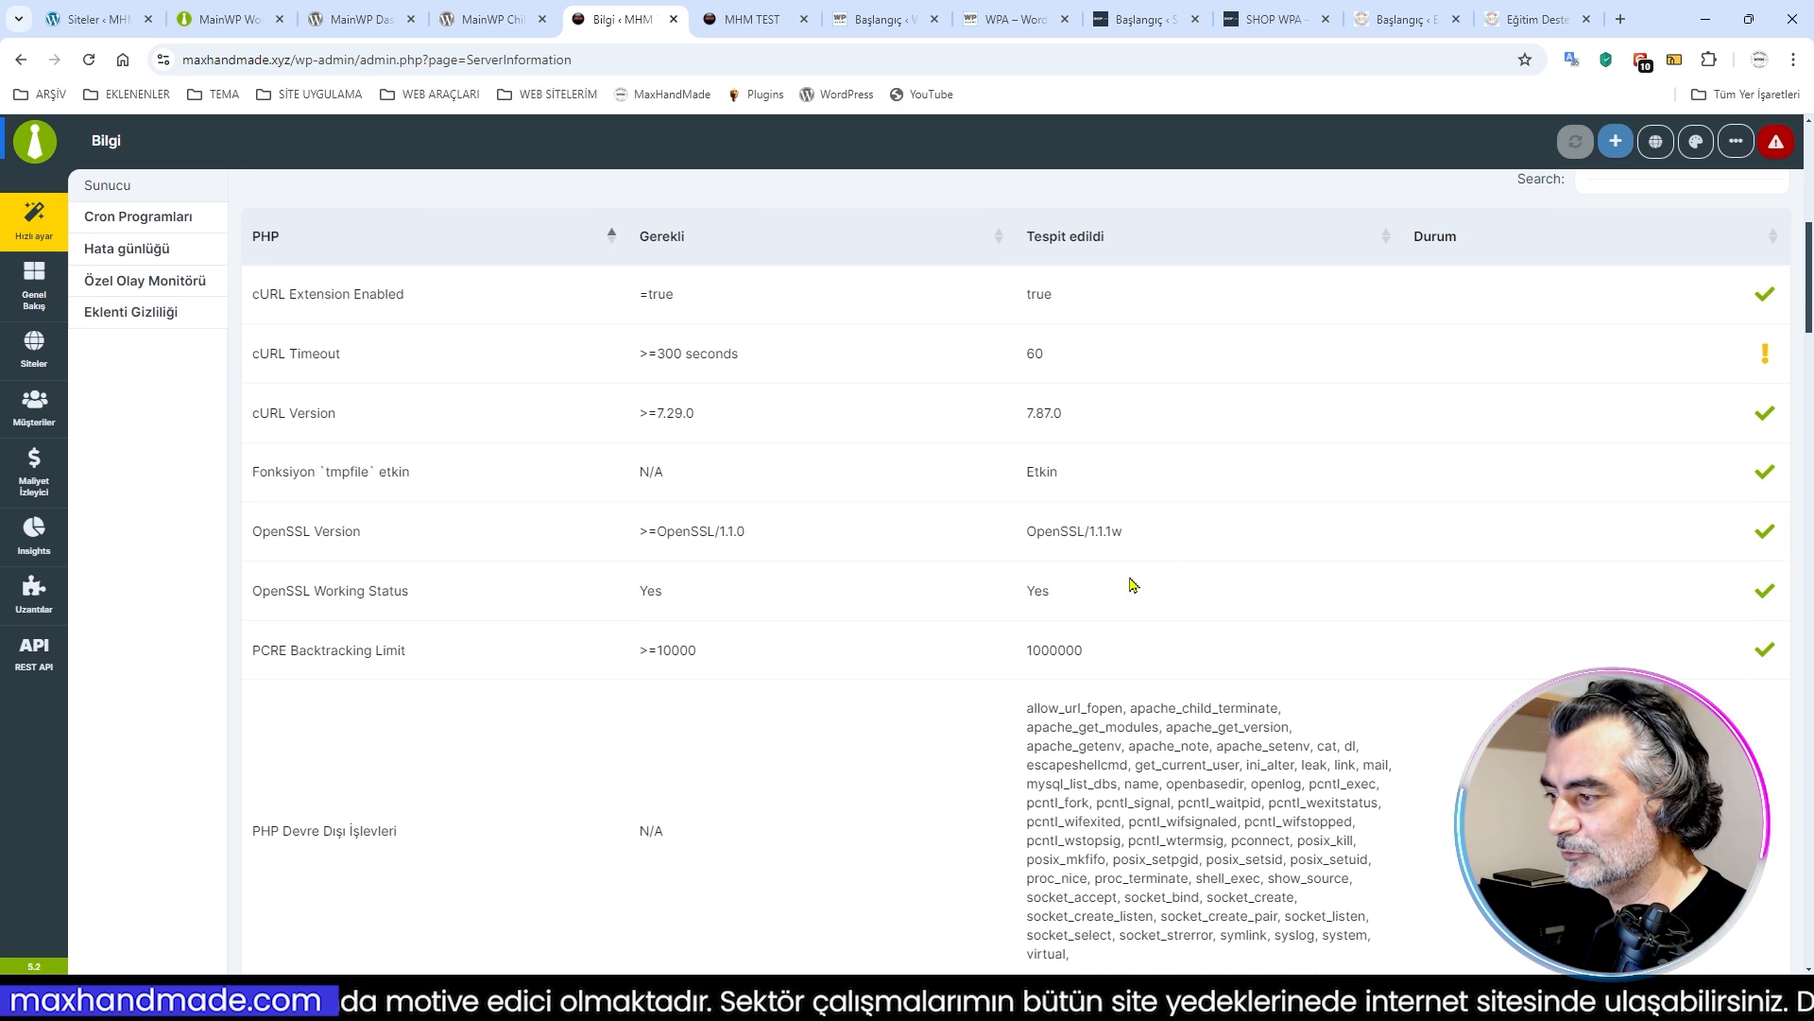
{"action": "scroll", "coordinate": [1164, 584], "scroll_direction": "up", "scroll_amount": 3}
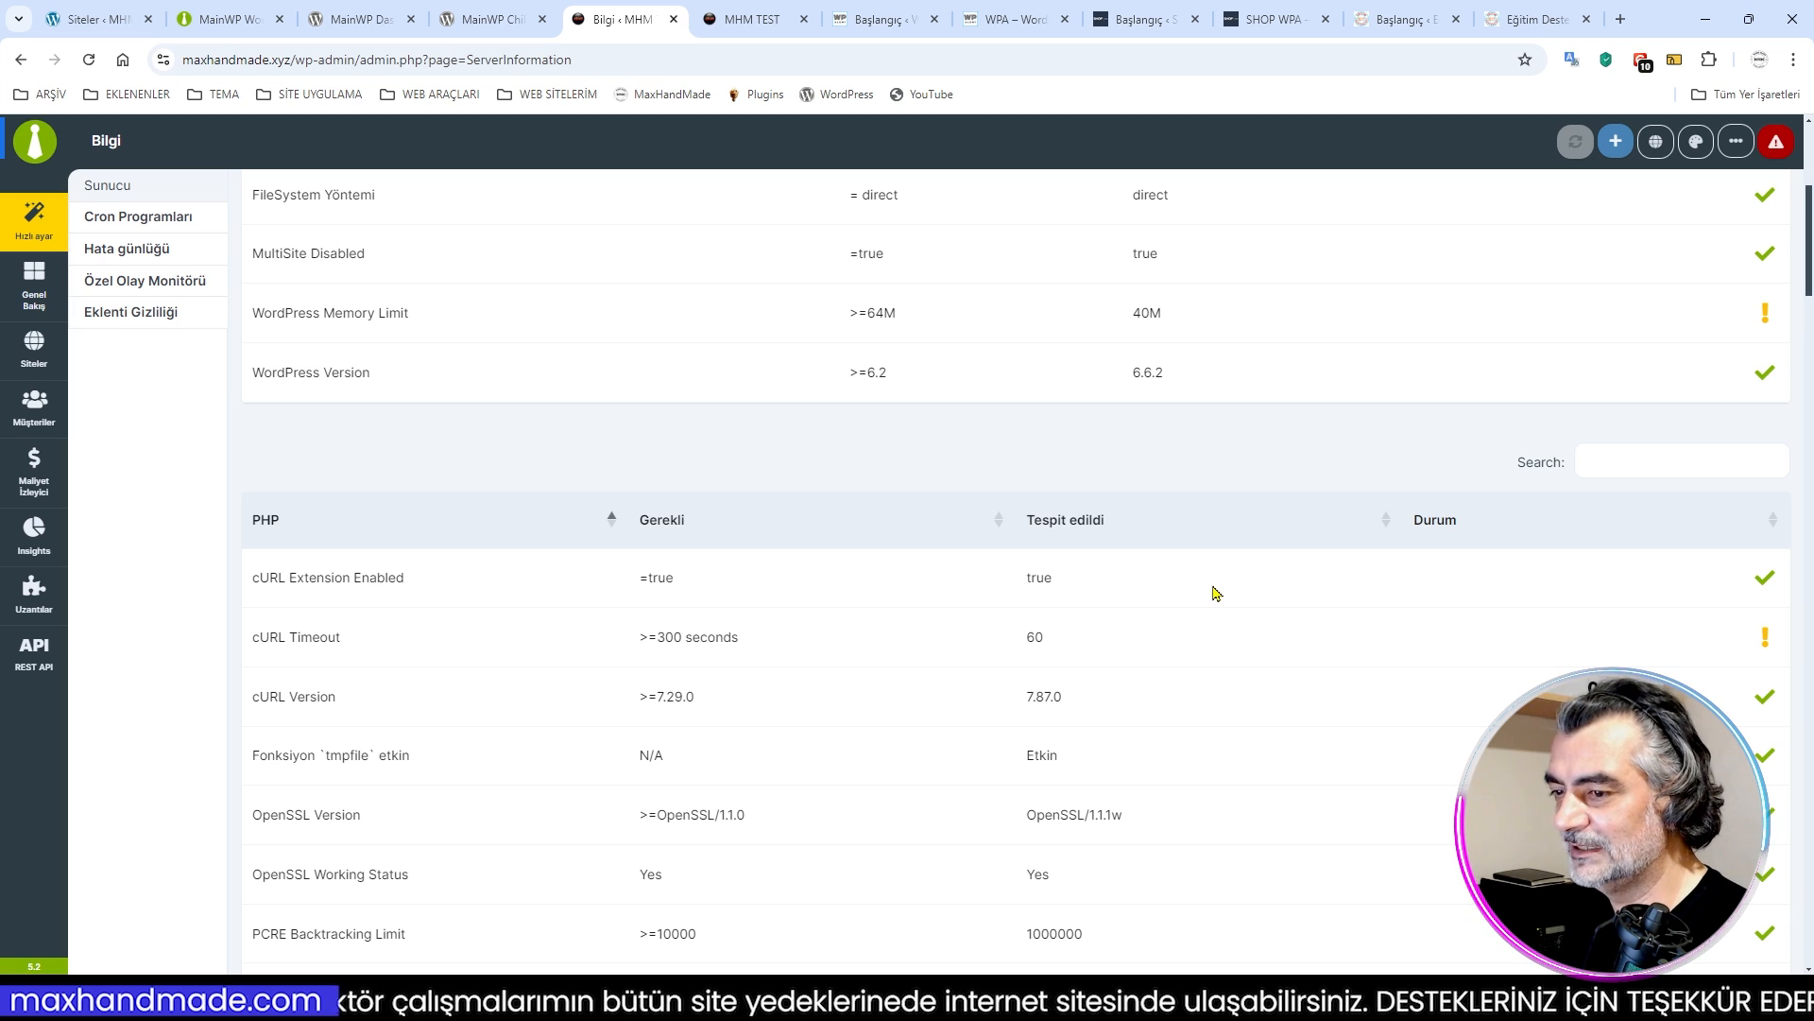
{"action": "scroll", "coordinate": [1216, 593], "scroll_direction": "down", "scroll_amount": 1}
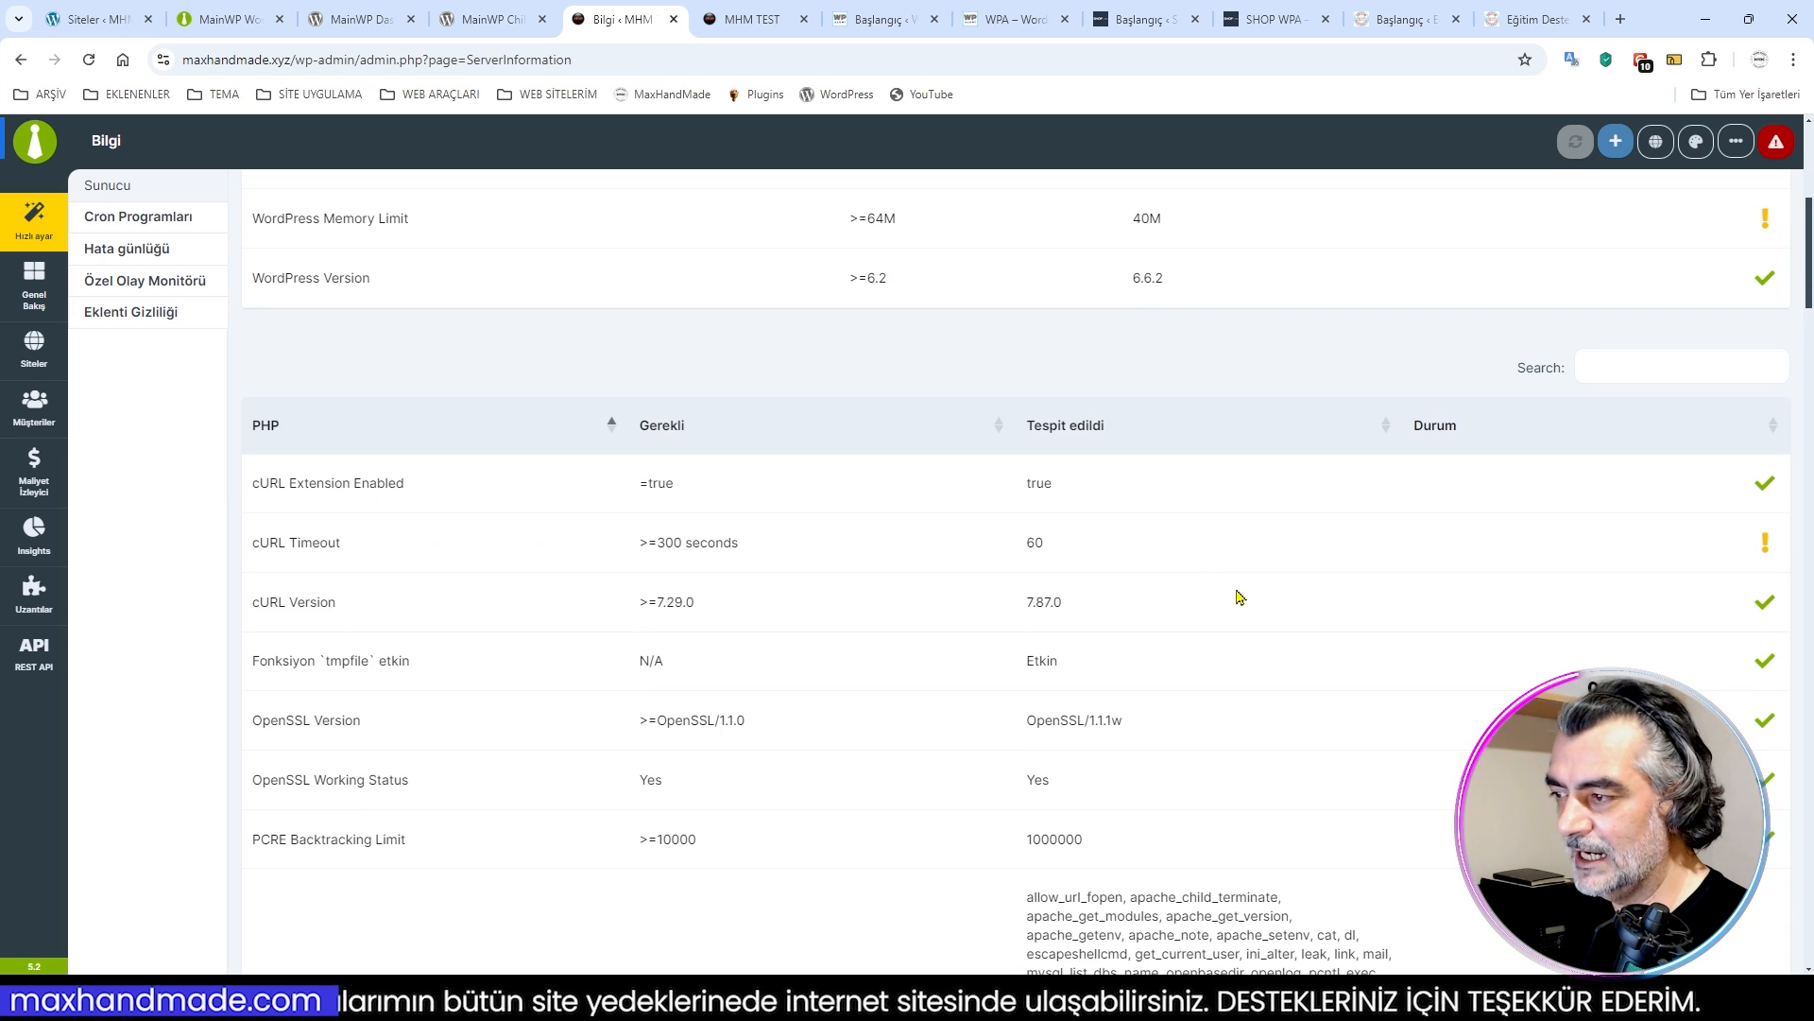
{"action": "scroll", "coordinate": [1232, 597], "scroll_direction": "down", "scroll_amount": 15}
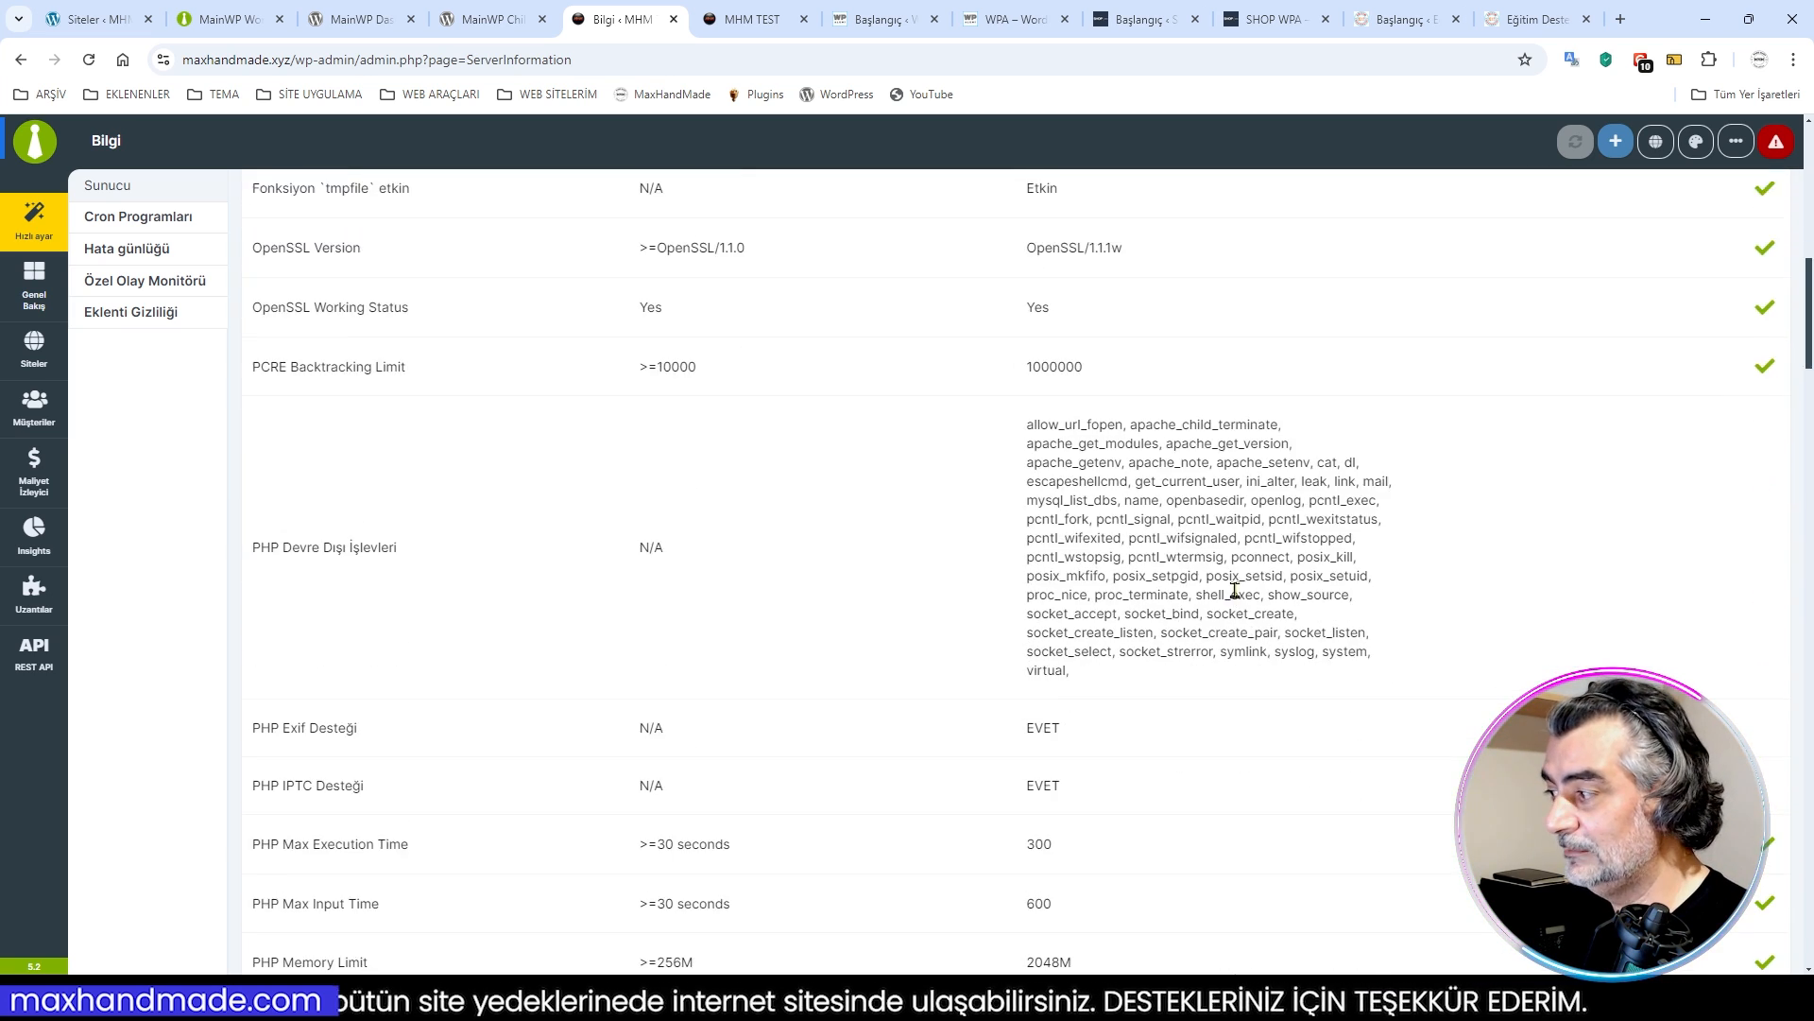
{"action": "scroll", "coordinate": [1350, 641], "scroll_direction": "down", "scroll_amount": 10}
{"action": "scroll", "coordinate": [1350, 641], "scroll_direction": "up", "scroll_amount": 20}
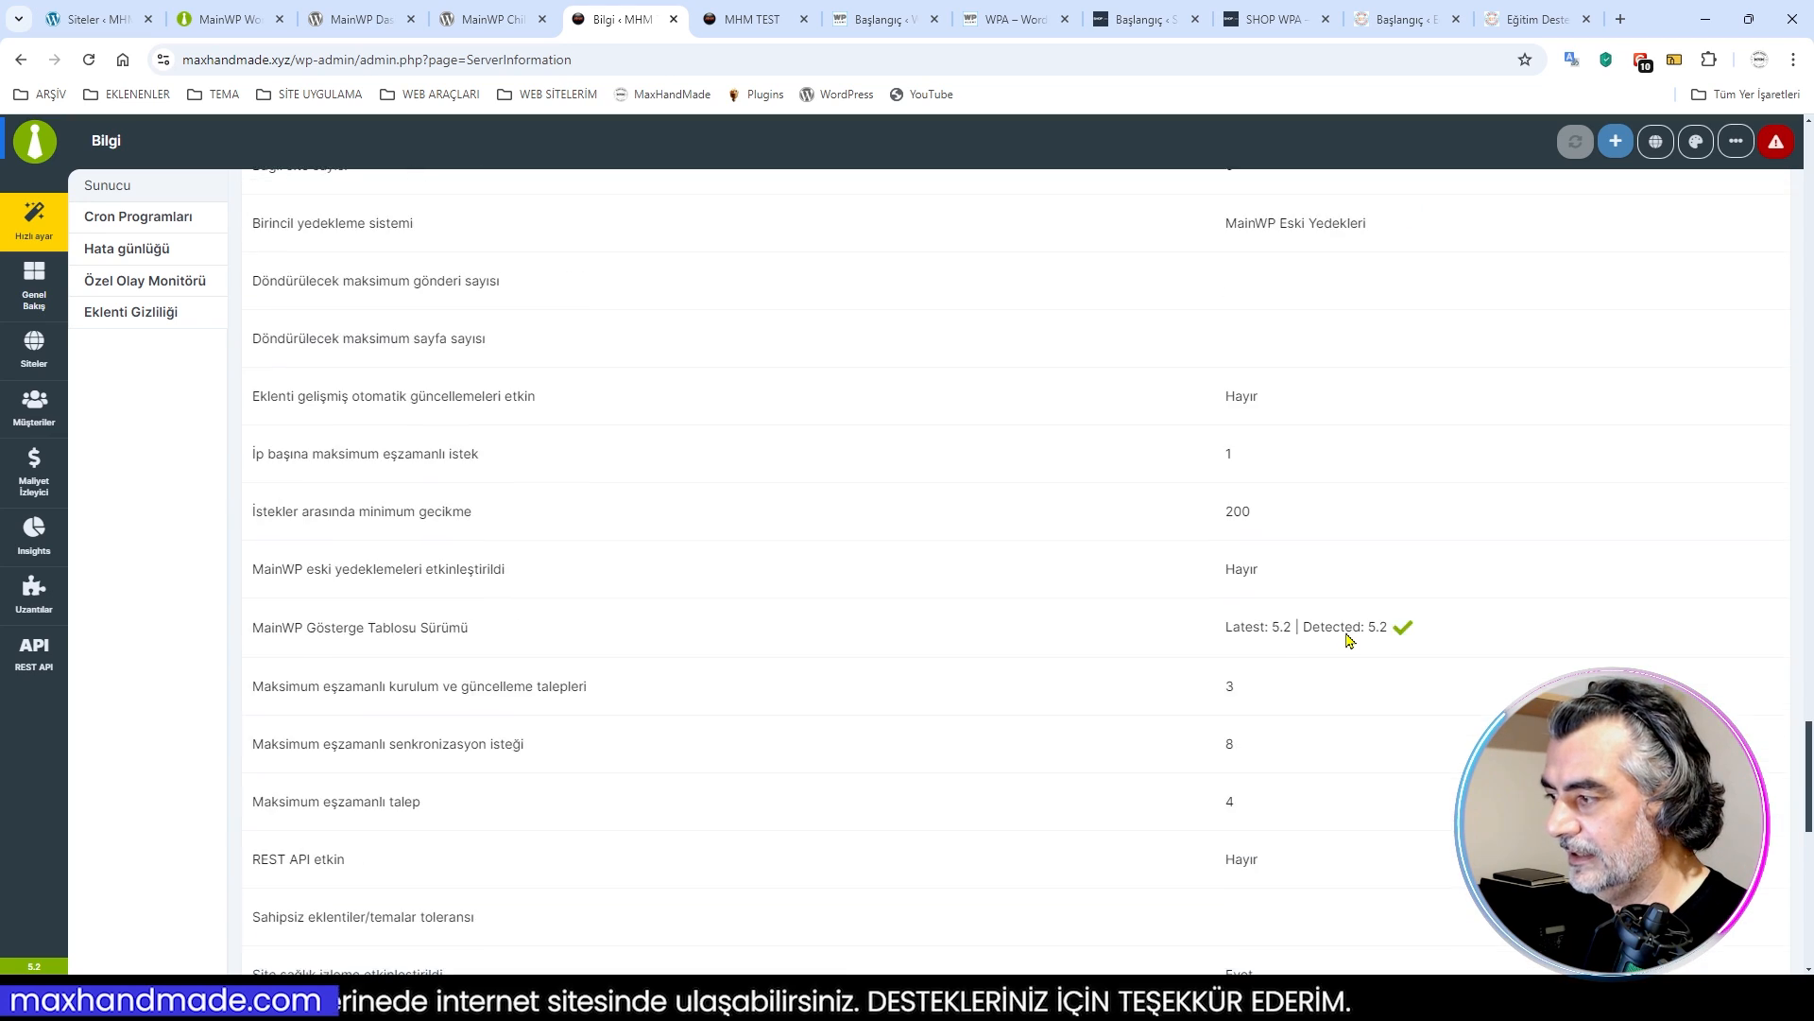
{"action": "scroll", "coordinate": [1349, 641], "scroll_direction": "up", "scroll_amount": 15}
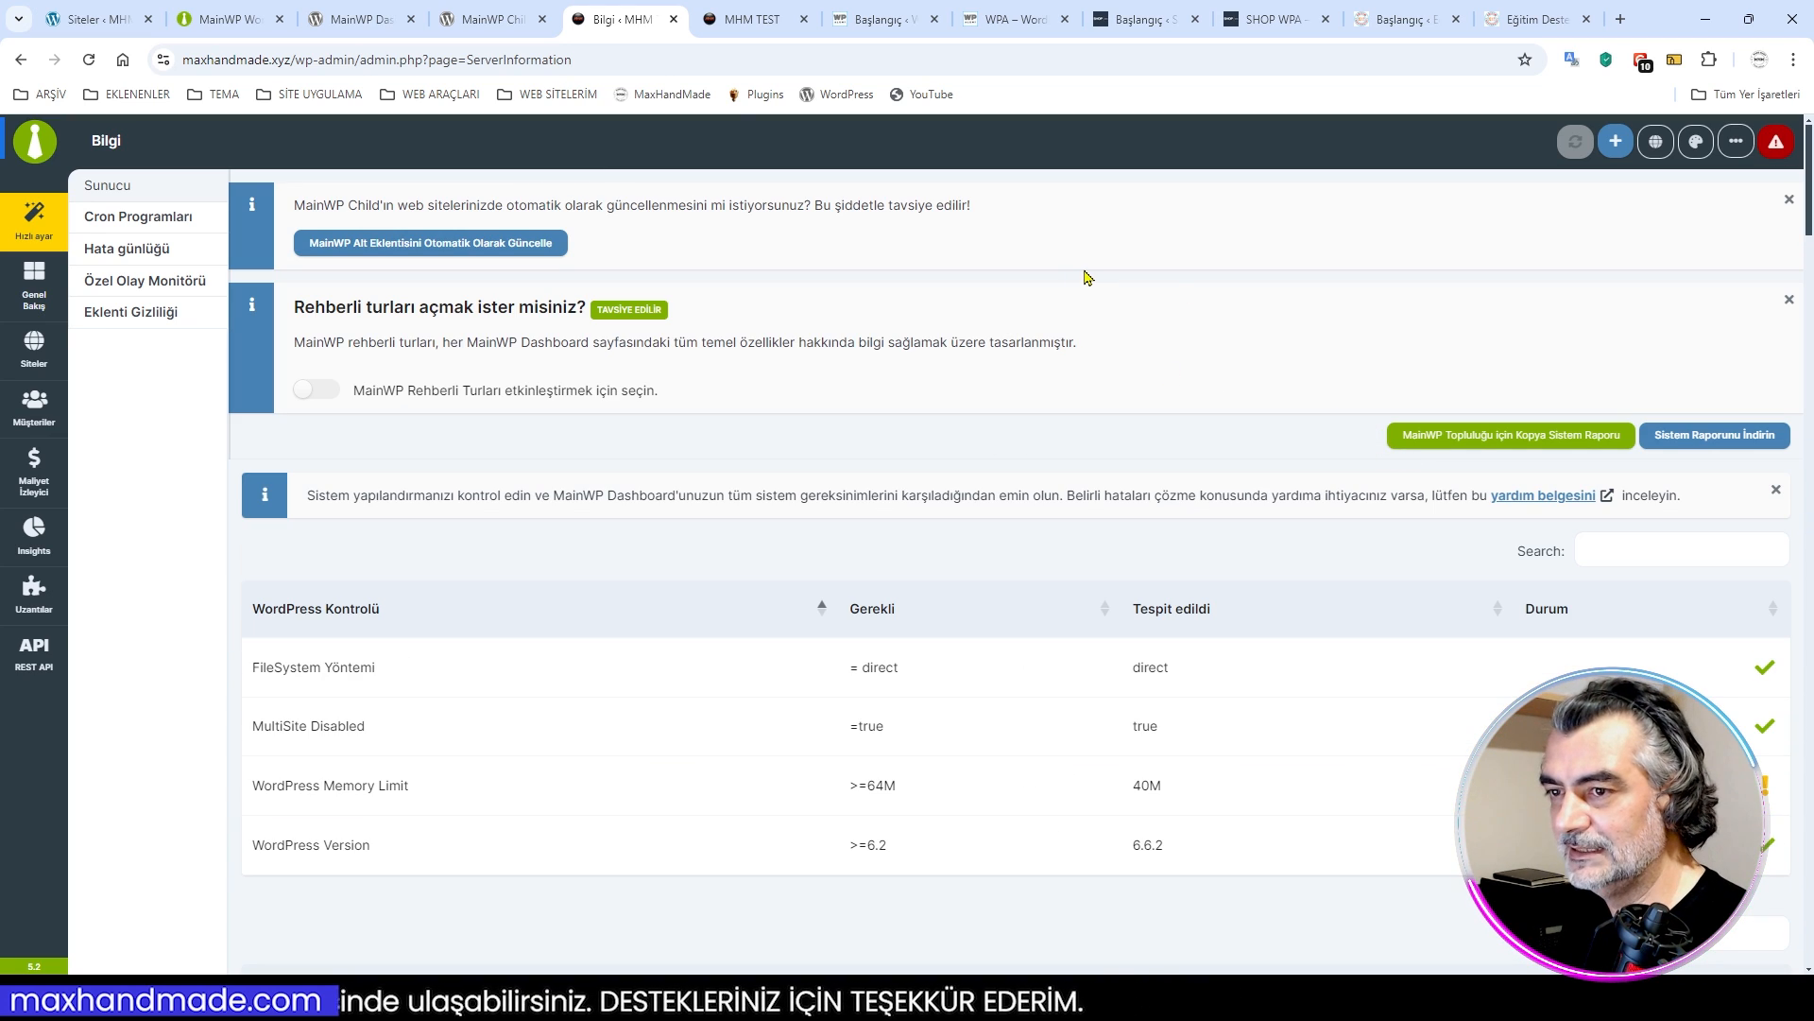
- Return to Genel Bakış and scroll its widgets showing 0 updates, one client and 0 sites
{"action": "left_click", "coordinate": [170, 303]}
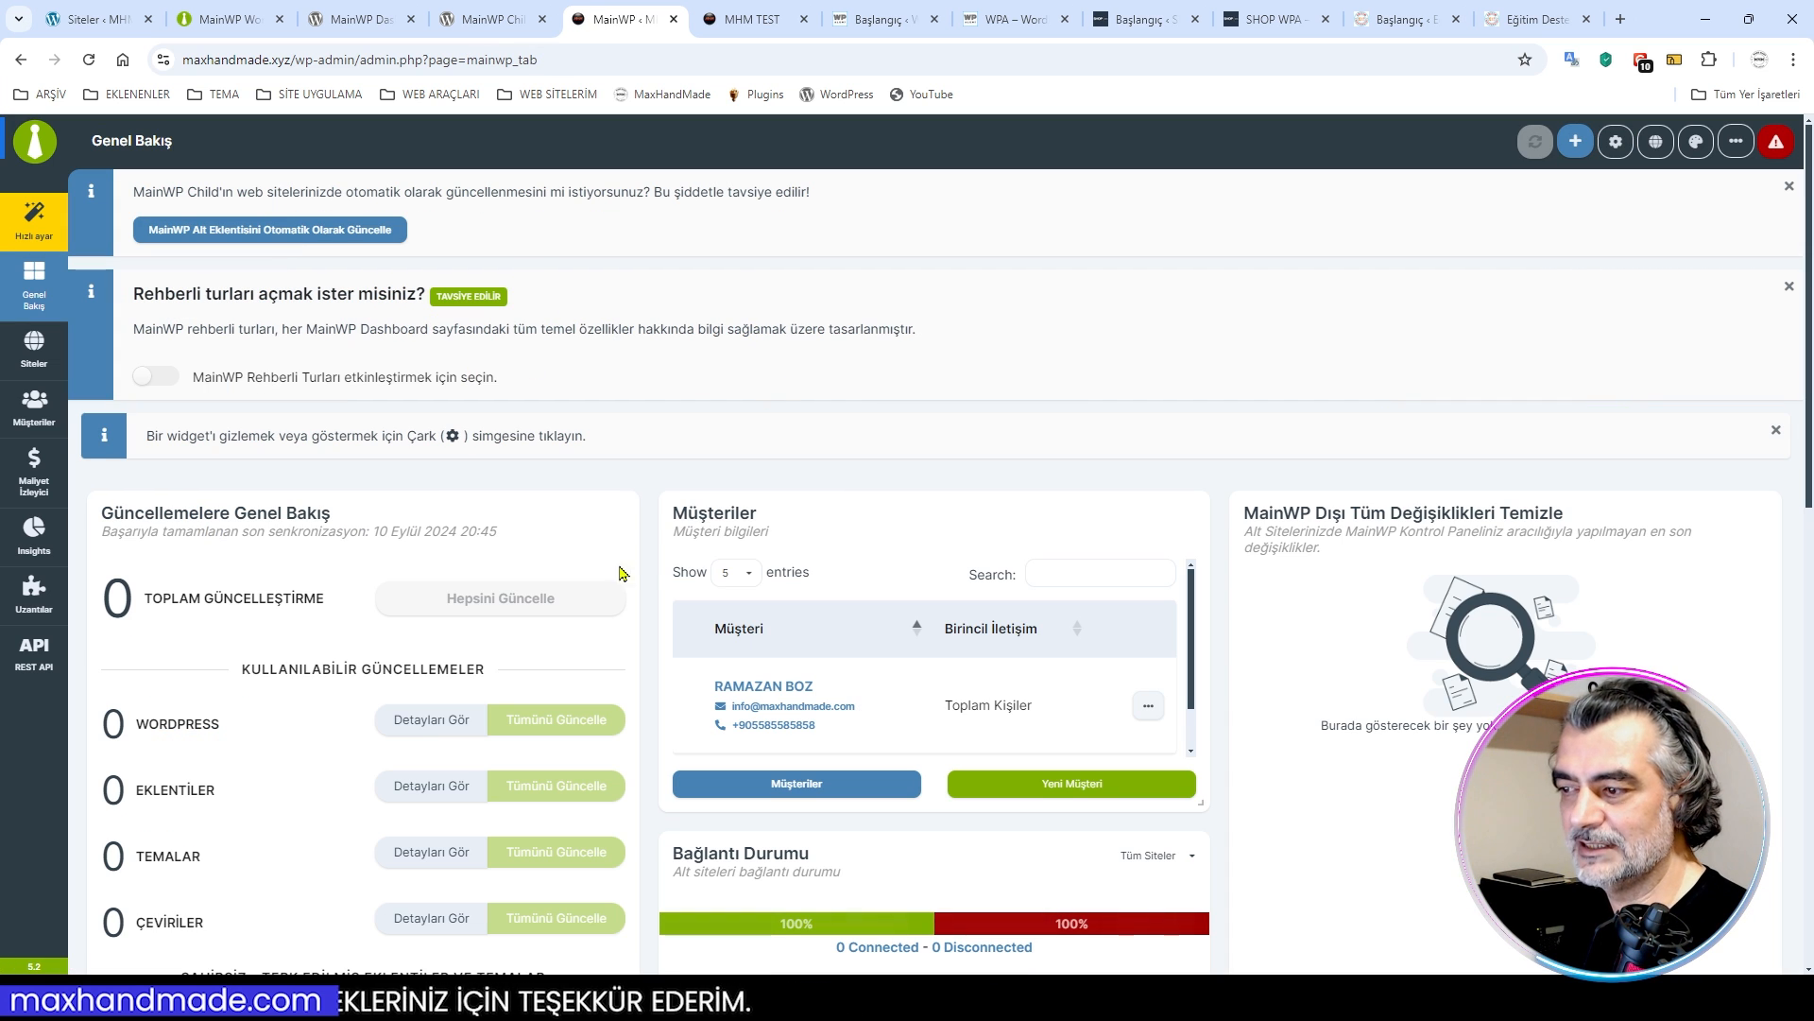
{"action": "scroll", "coordinate": [902, 691], "scroll_direction": "down", "scroll_amount": 1}
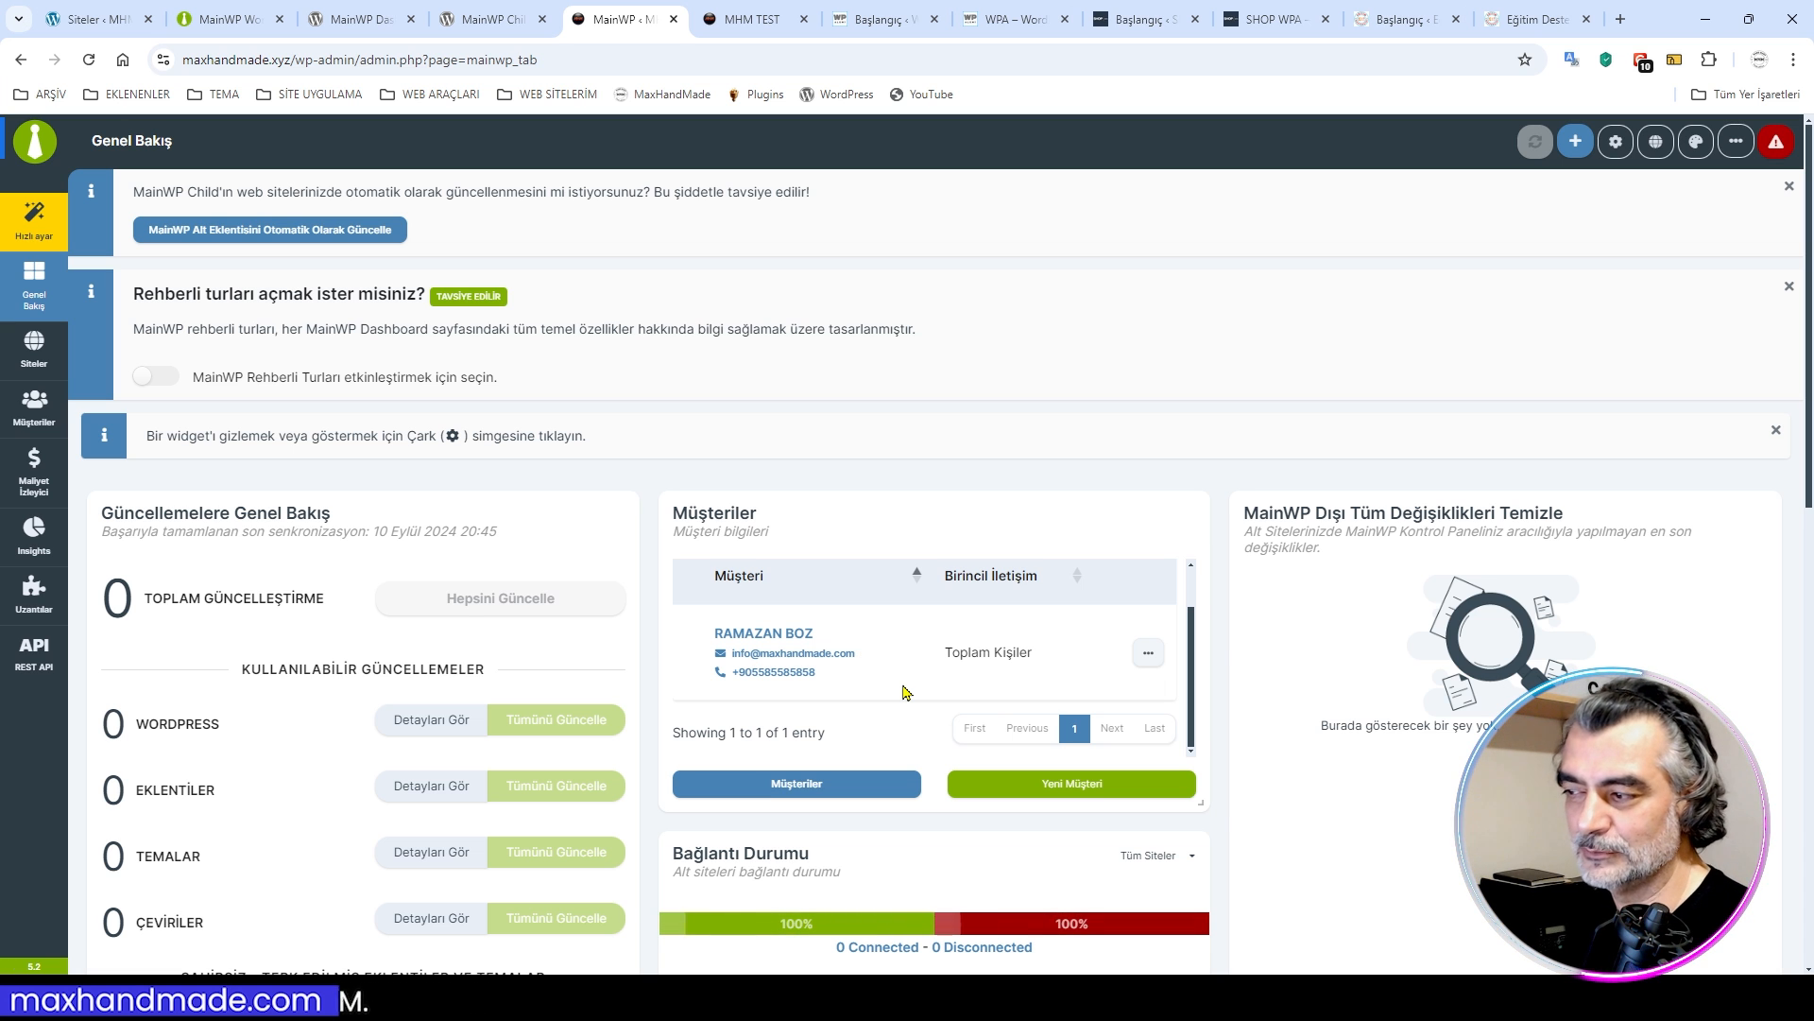
{"action": "scroll", "coordinate": [1011, 812], "scroll_direction": "down", "scroll_amount": 2}
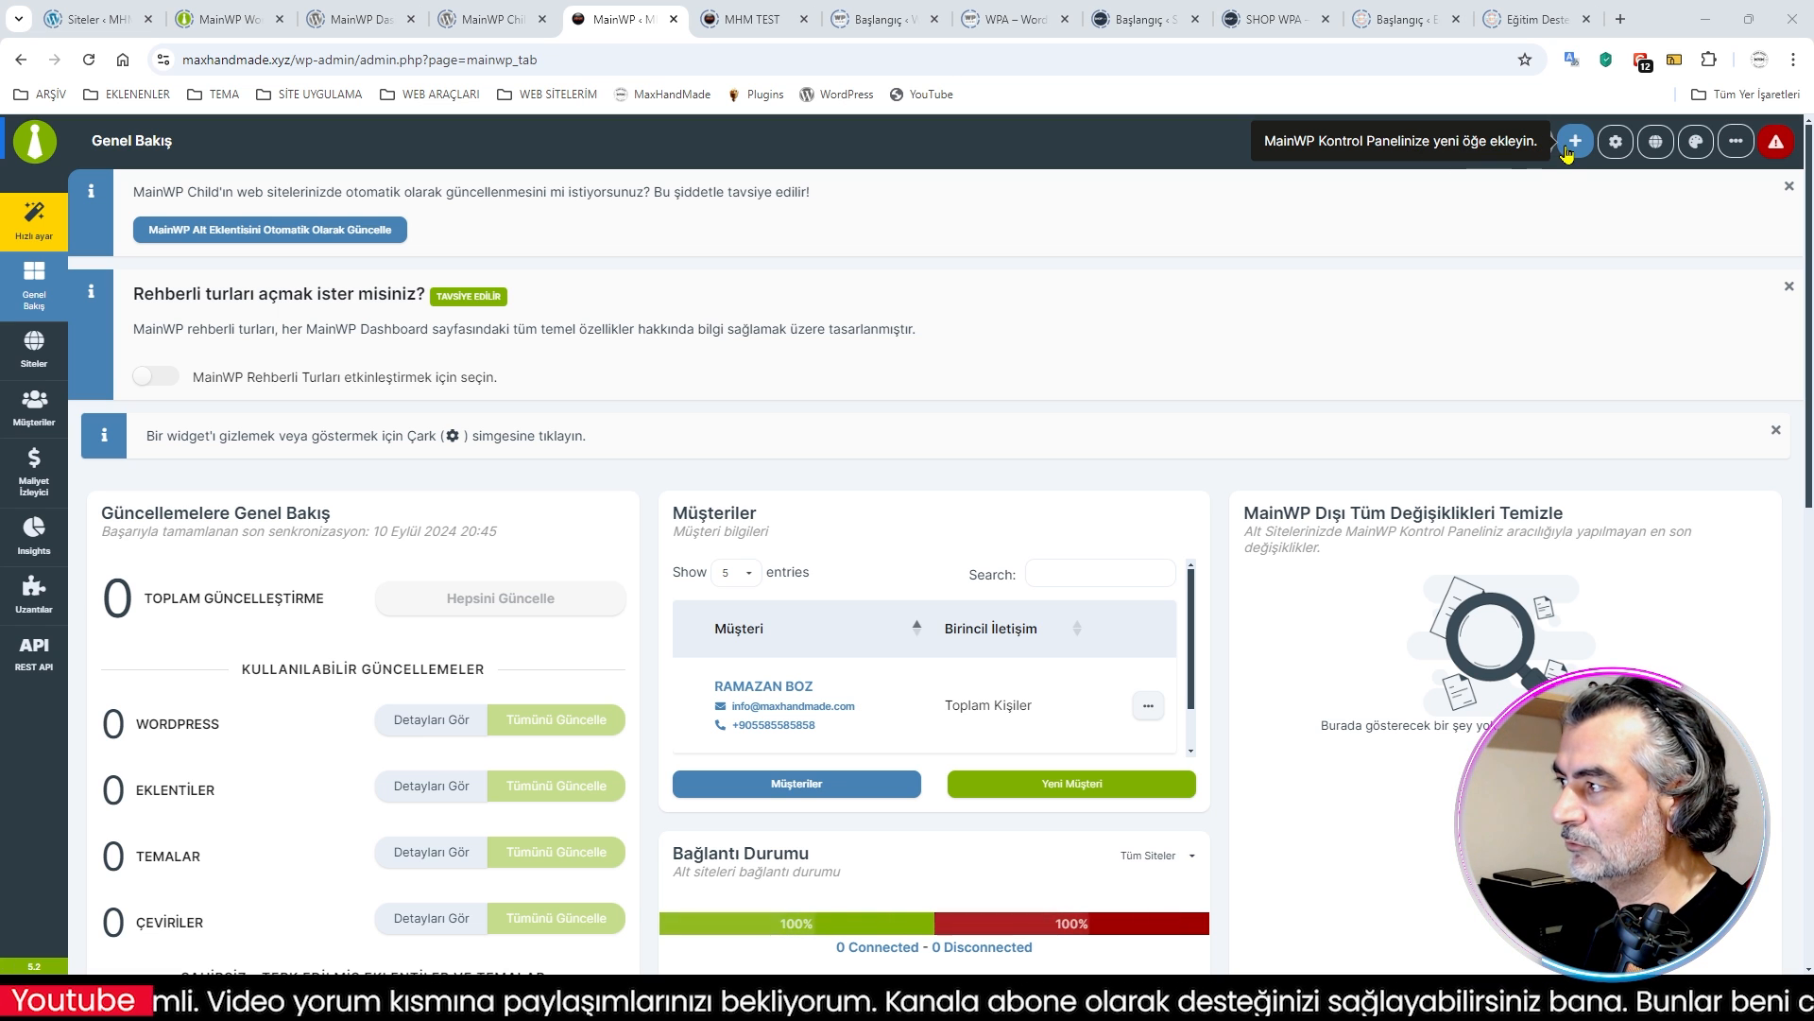
- Open the Yeni Toplu Gönderi Oluştur bulk-post editor, scroll through it, then leave the page
{"action": "left_click", "coordinate": [1566, 146]}
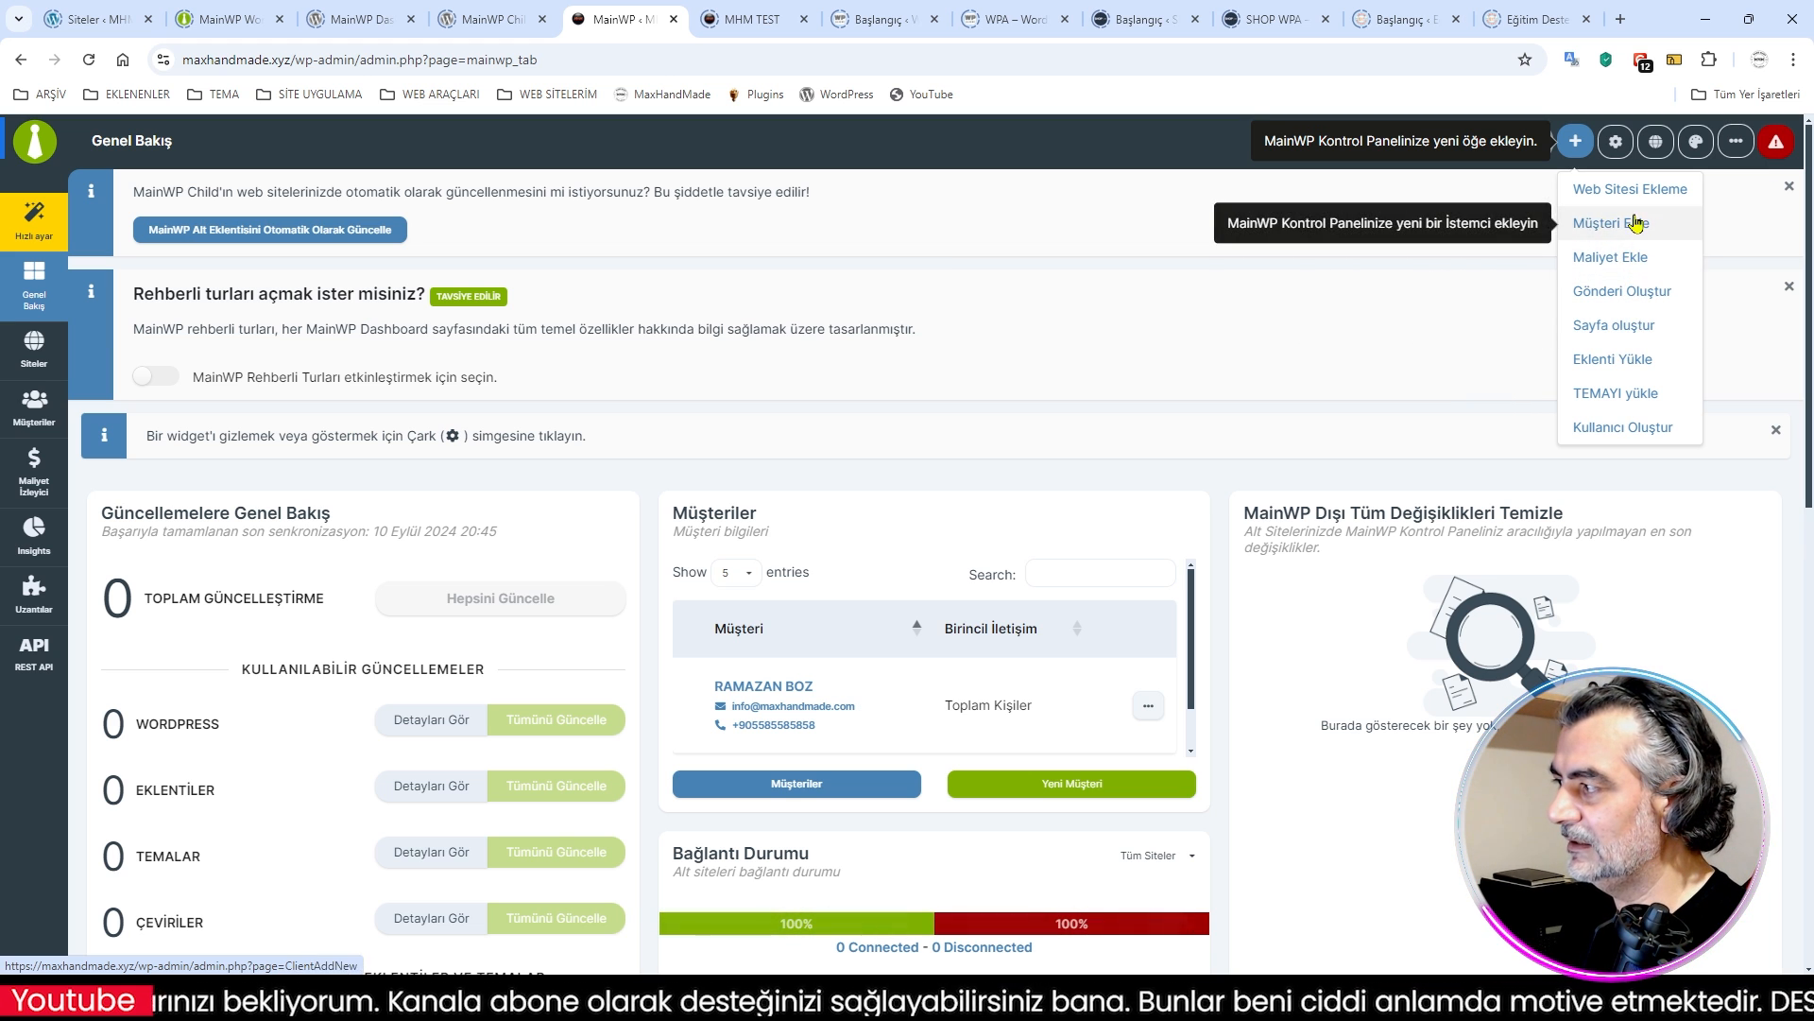
{"action": "left_click", "coordinate": [1618, 293]}
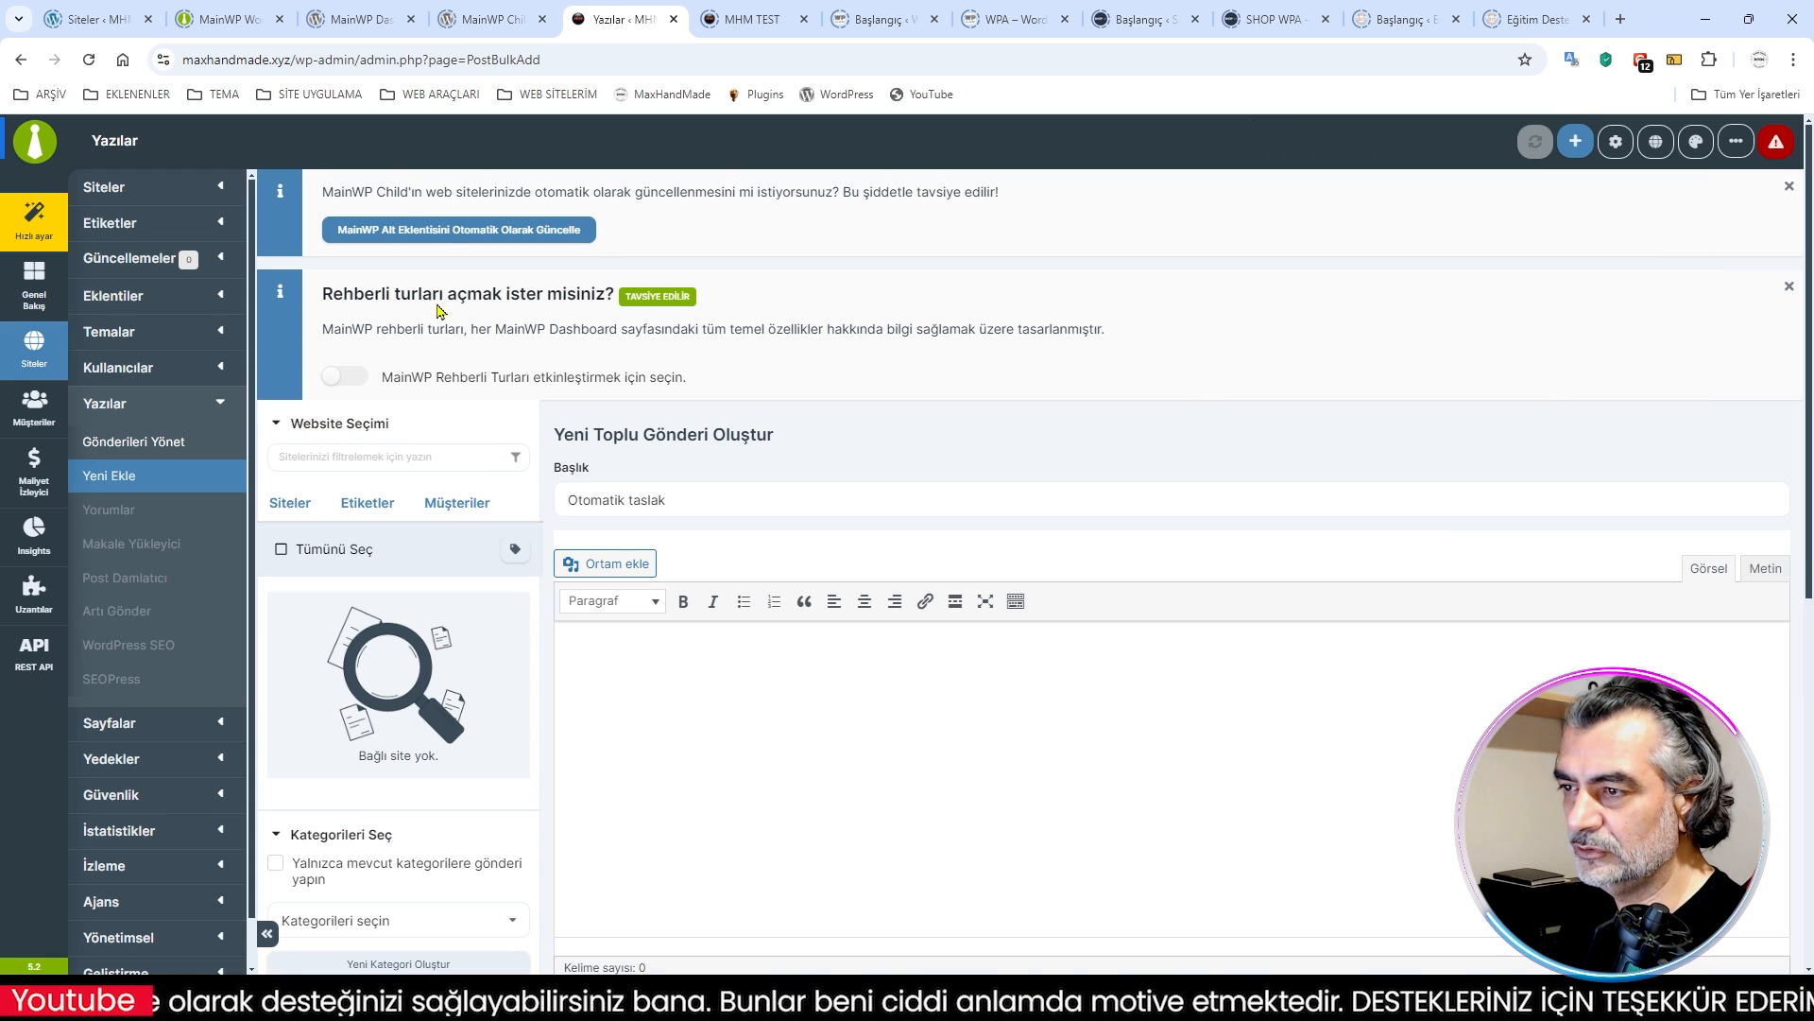
{"action": "scroll", "coordinate": [988, 677], "scroll_direction": "down", "scroll_amount": 3}
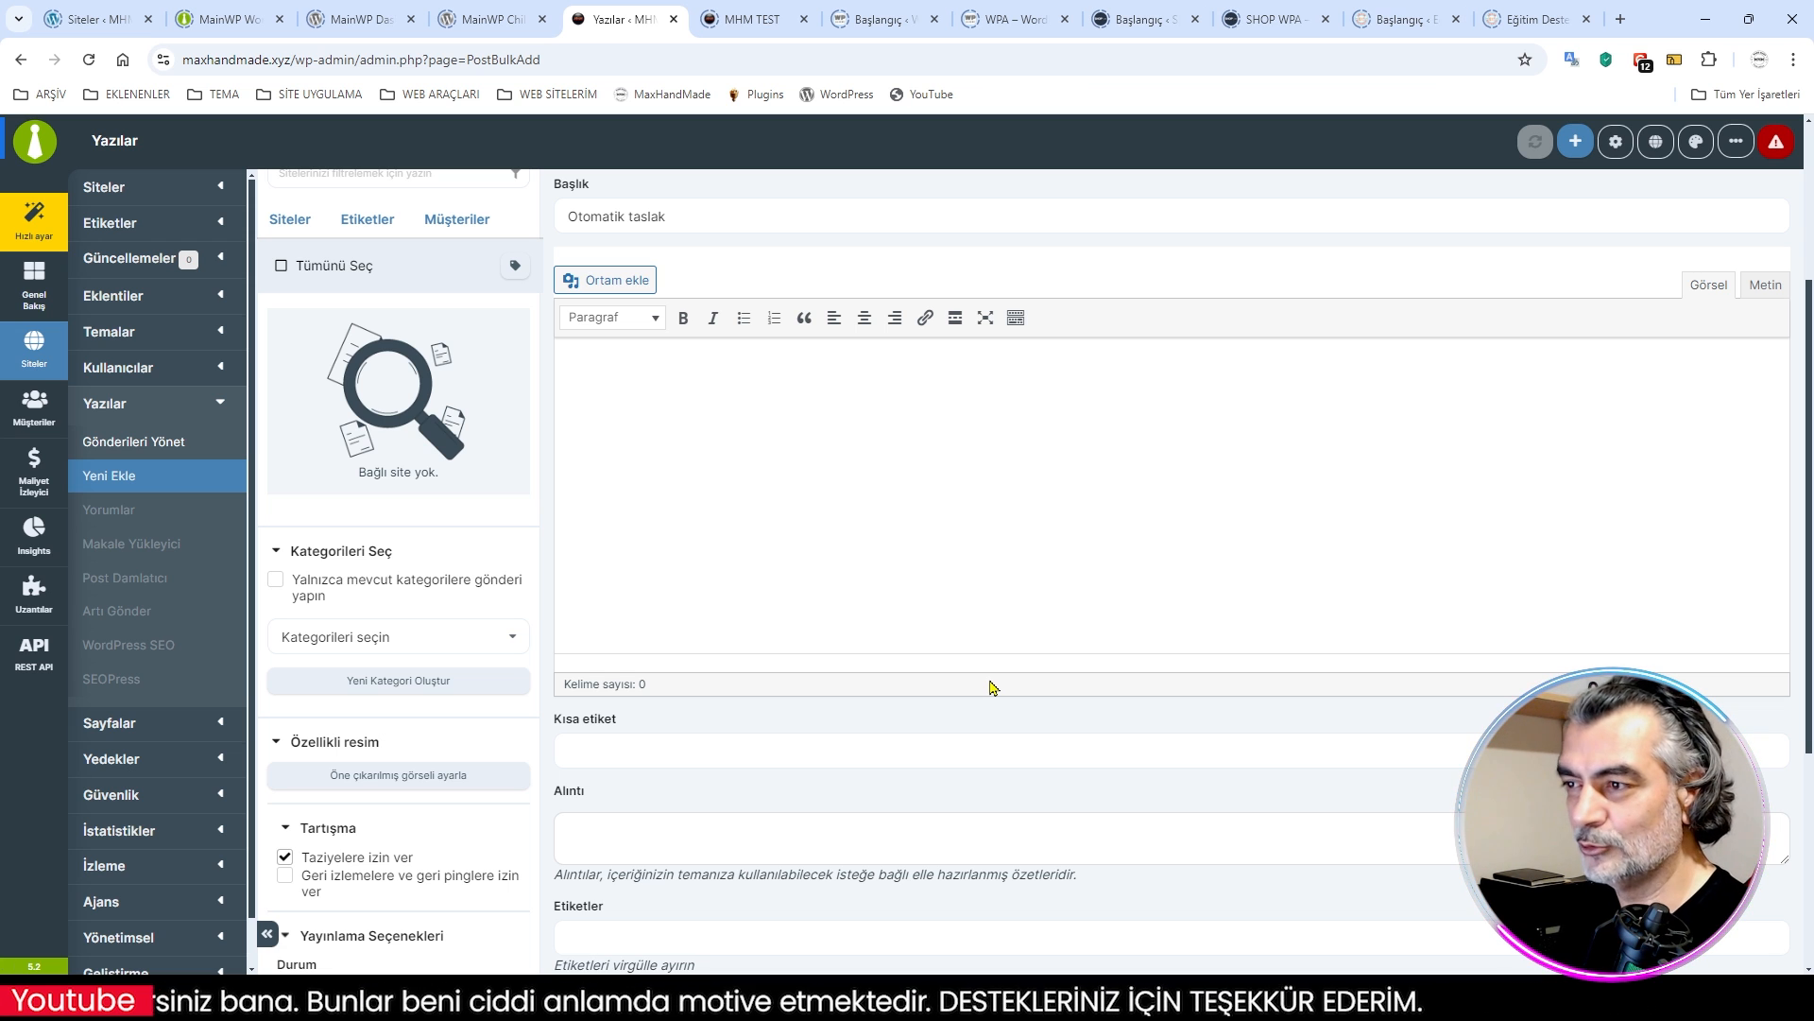
{"action": "scroll", "coordinate": [968, 700], "scroll_direction": "up", "scroll_amount": 3}
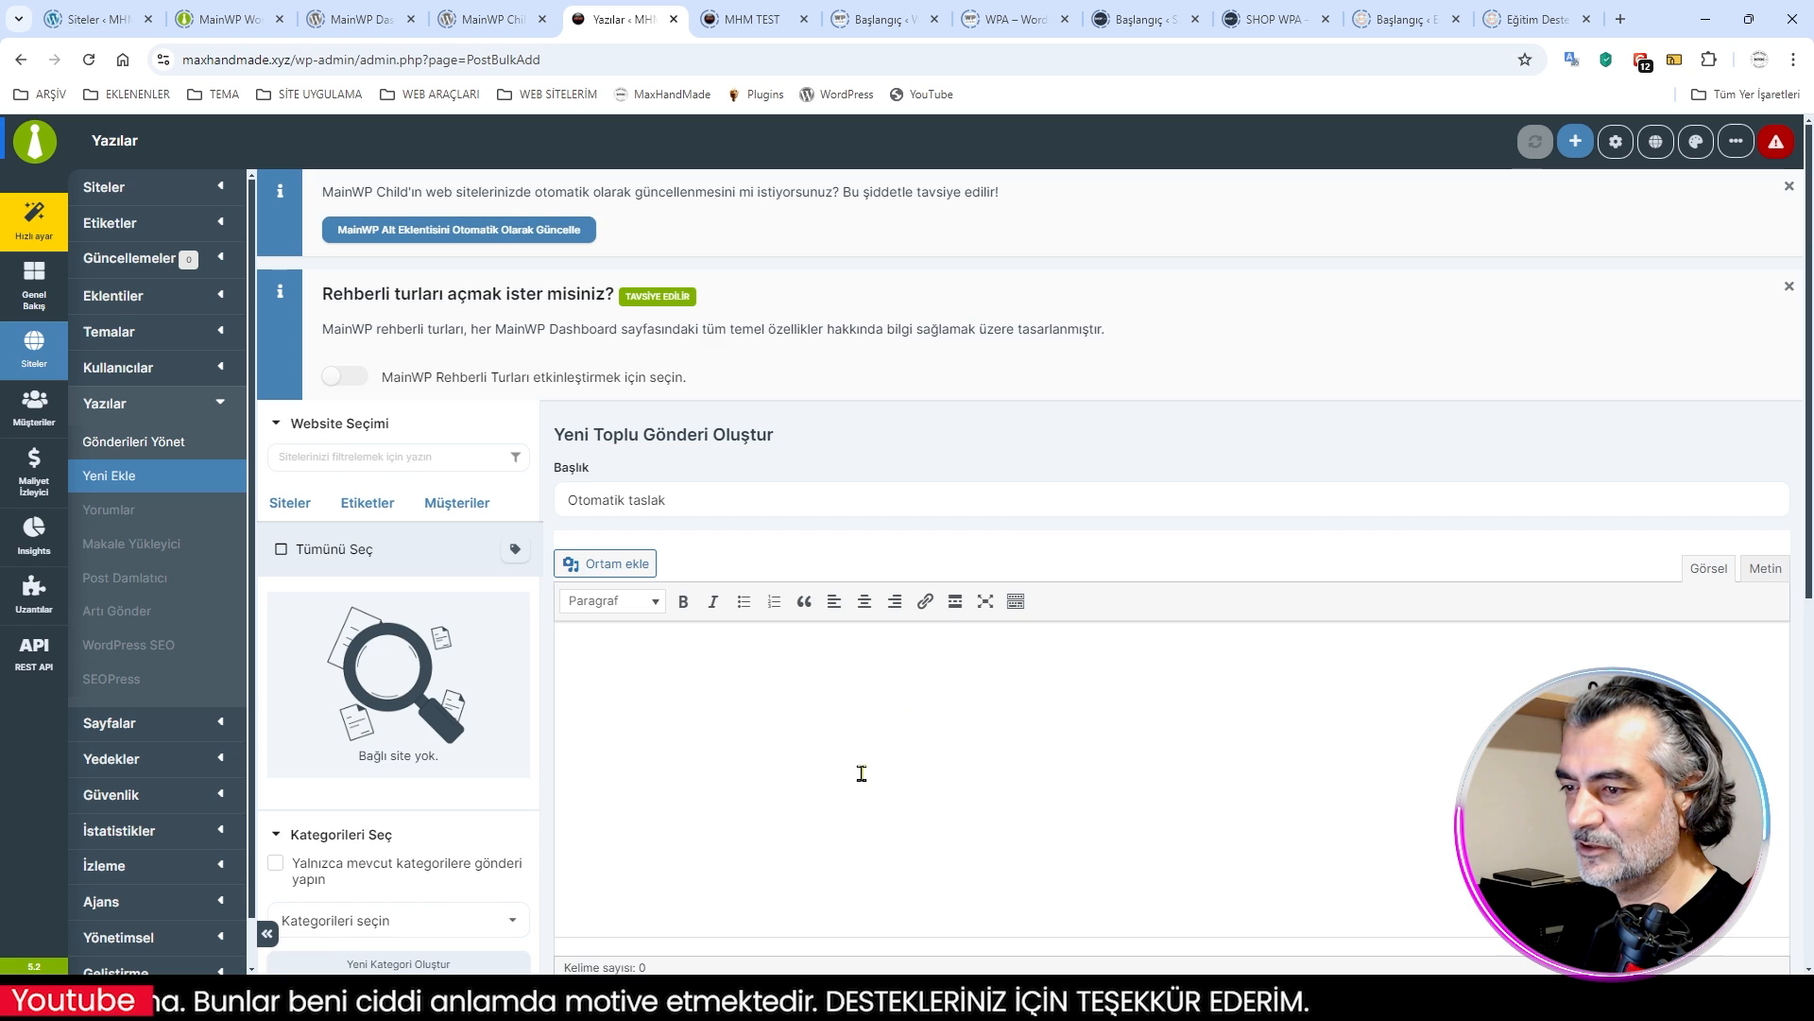
{"action": "scroll", "coordinate": [858, 769], "scroll_direction": "down", "scroll_amount": 3}
{"action": "scroll", "coordinate": [696, 701], "scroll_direction": "down", "scroll_amount": 3}
{"action": "scroll", "coordinate": [729, 462], "scroll_direction": "up", "scroll_amount": 10}
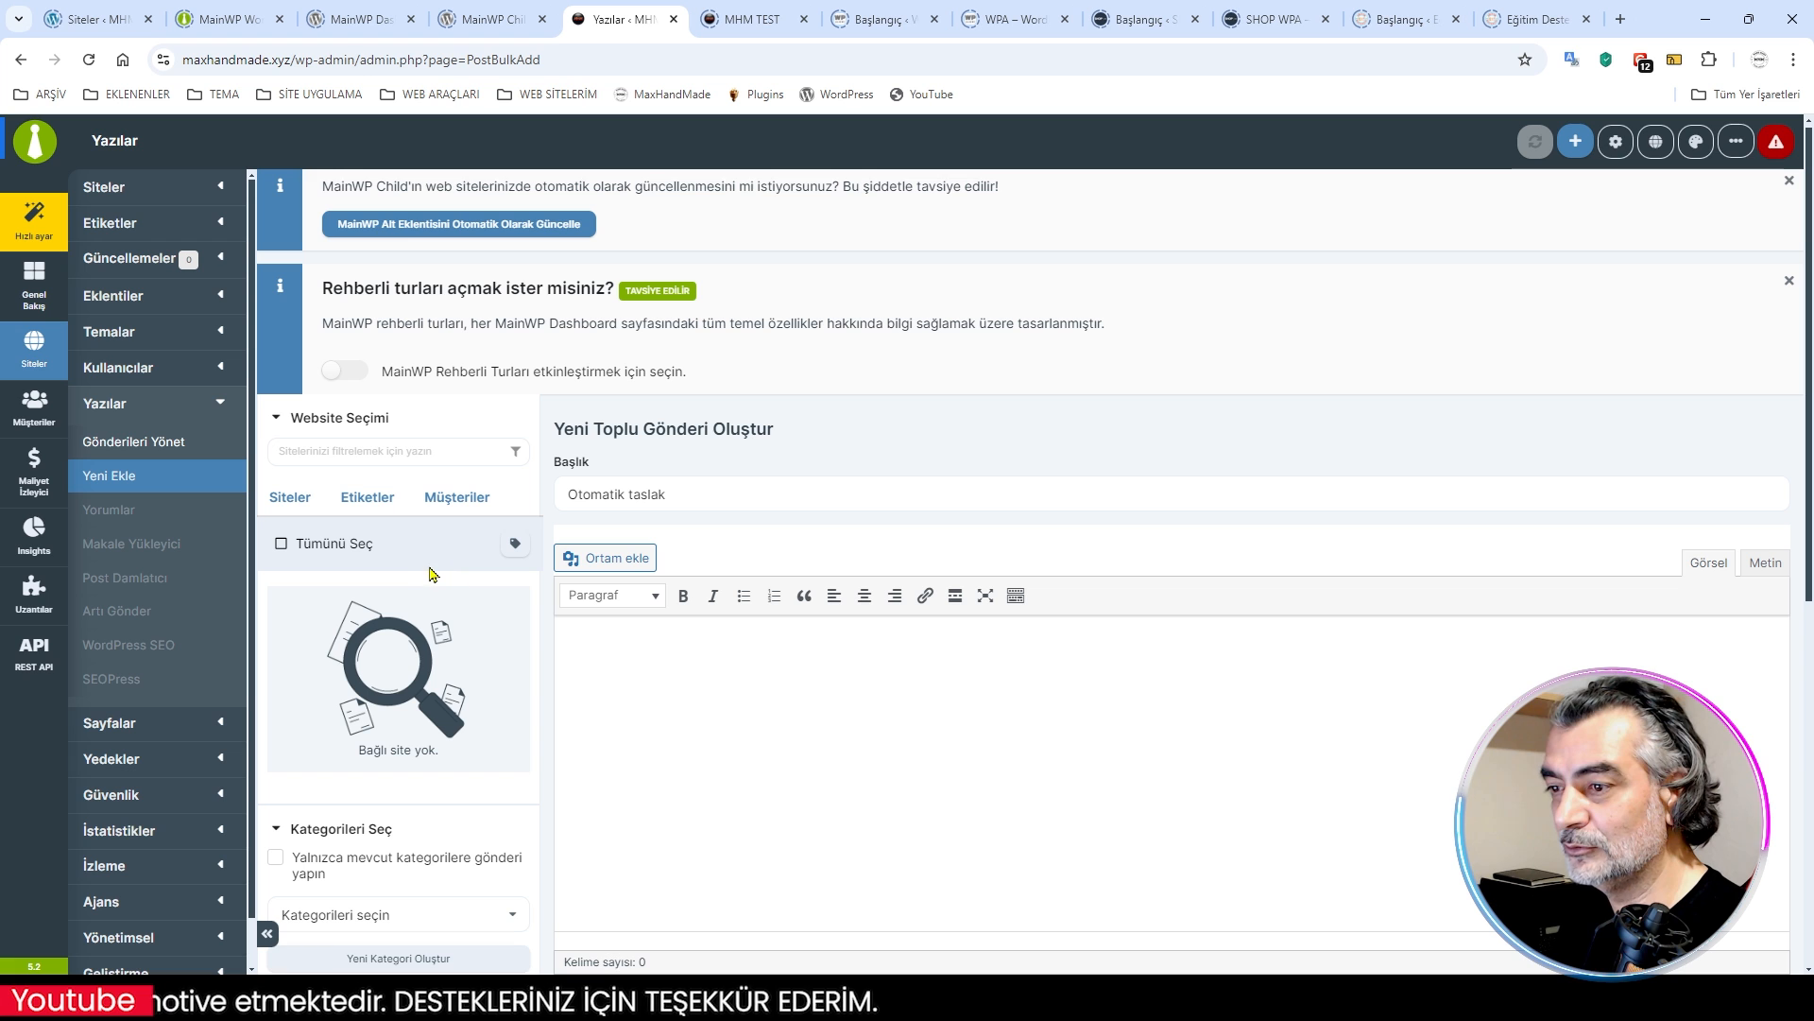
{"action": "scroll", "coordinate": [712, 712], "scroll_direction": "down", "scroll_amount": 2}
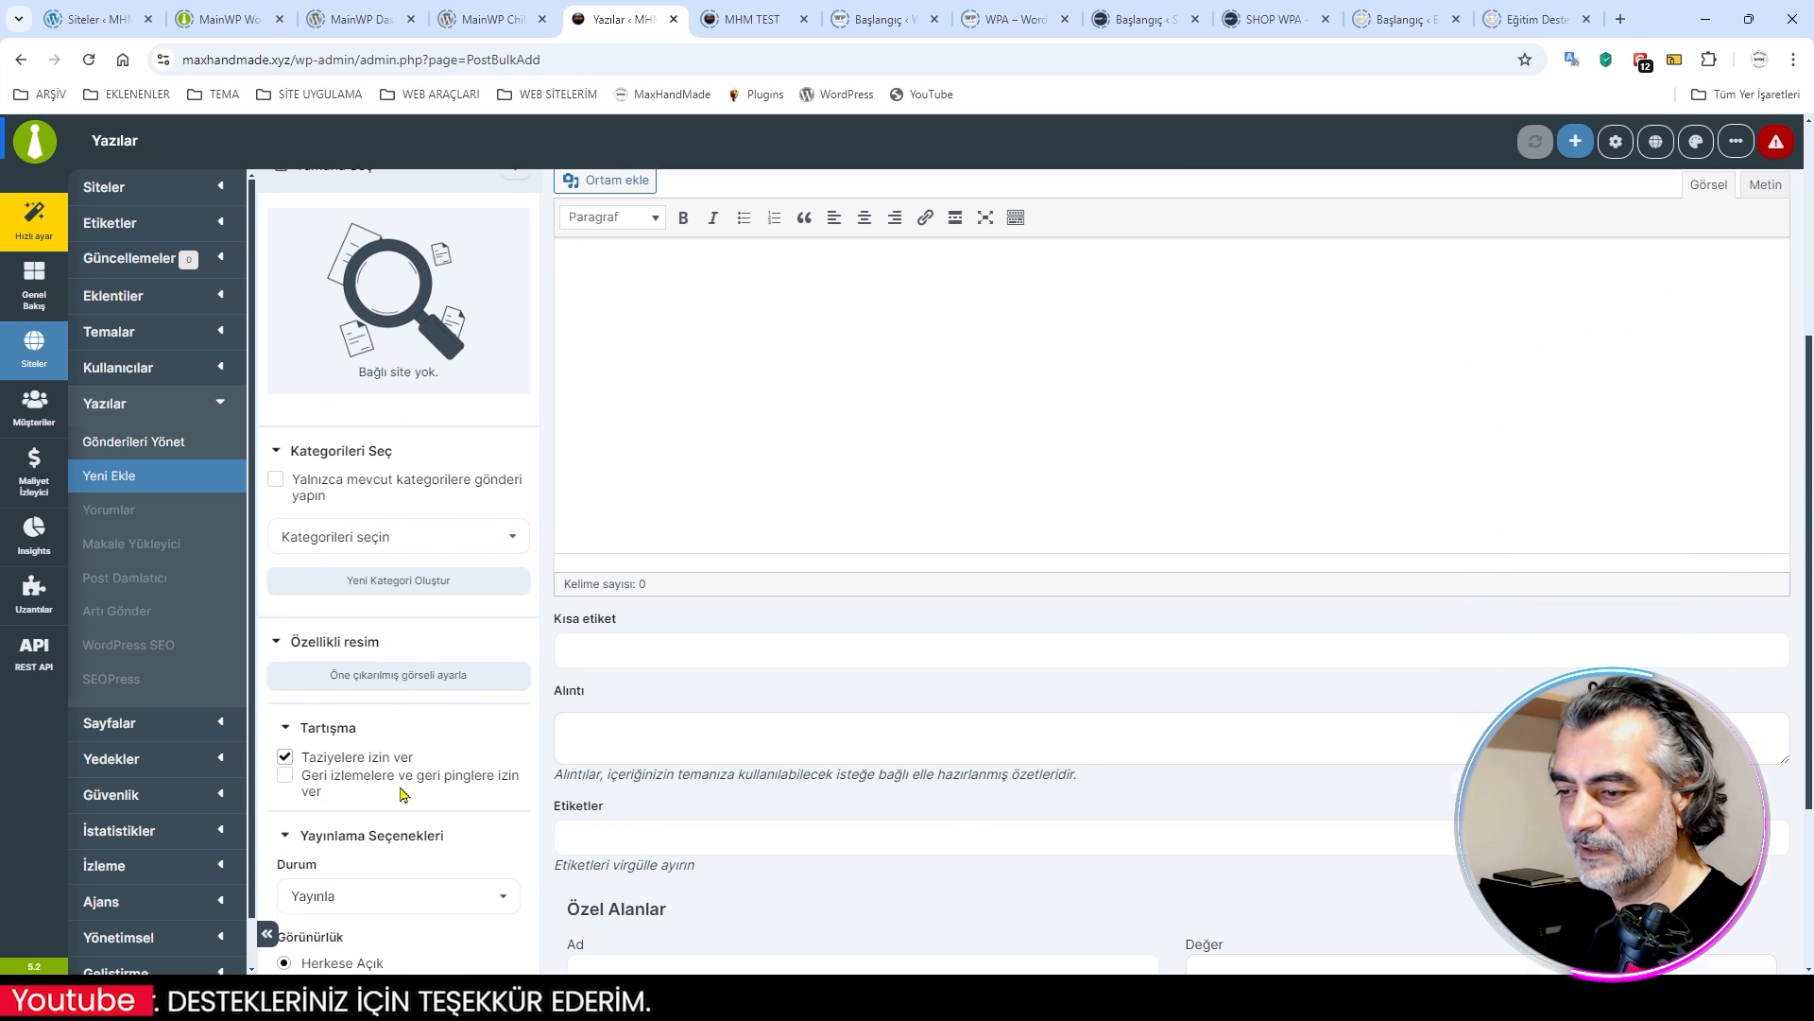
{"action": "scroll", "coordinate": [403, 796], "scroll_direction": "down", "scroll_amount": 2}
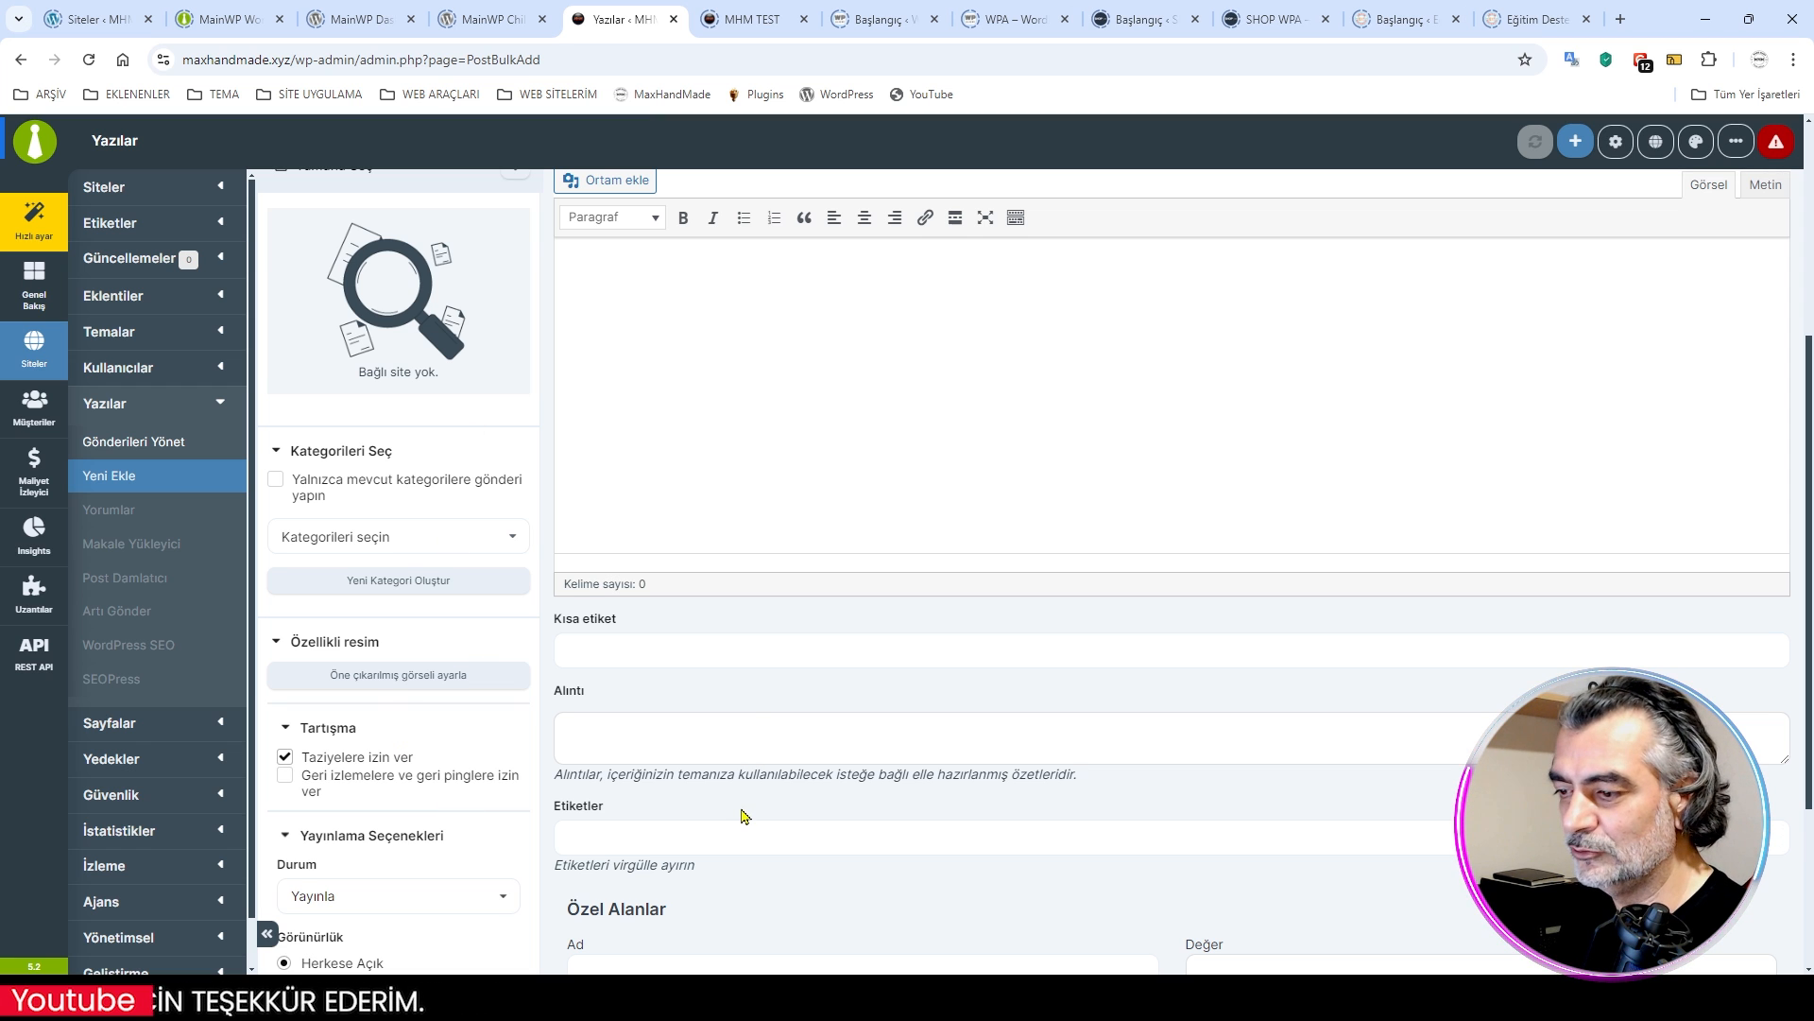
{"action": "scroll", "coordinate": [745, 815], "scroll_direction": "down", "scroll_amount": 3}
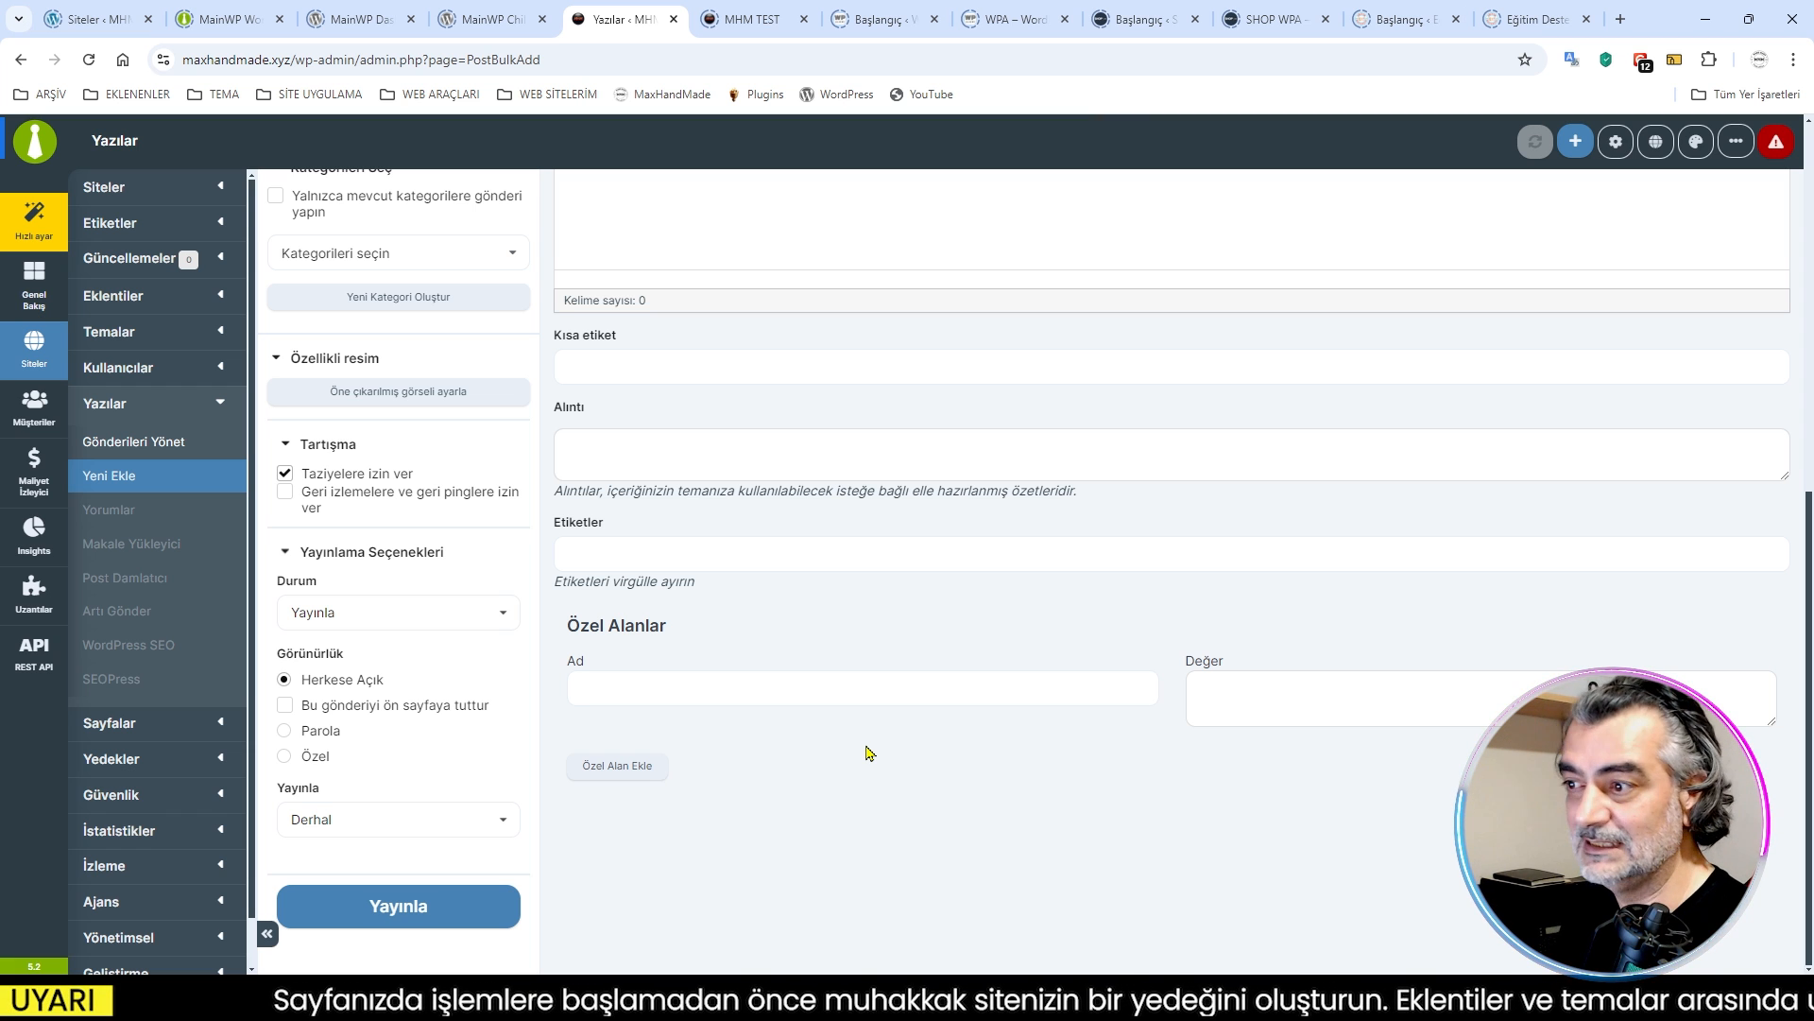
{"action": "scroll", "coordinate": [867, 753], "scroll_direction": "up", "scroll_amount": 5}
{"action": "left_click", "coordinate": [1577, 149]}
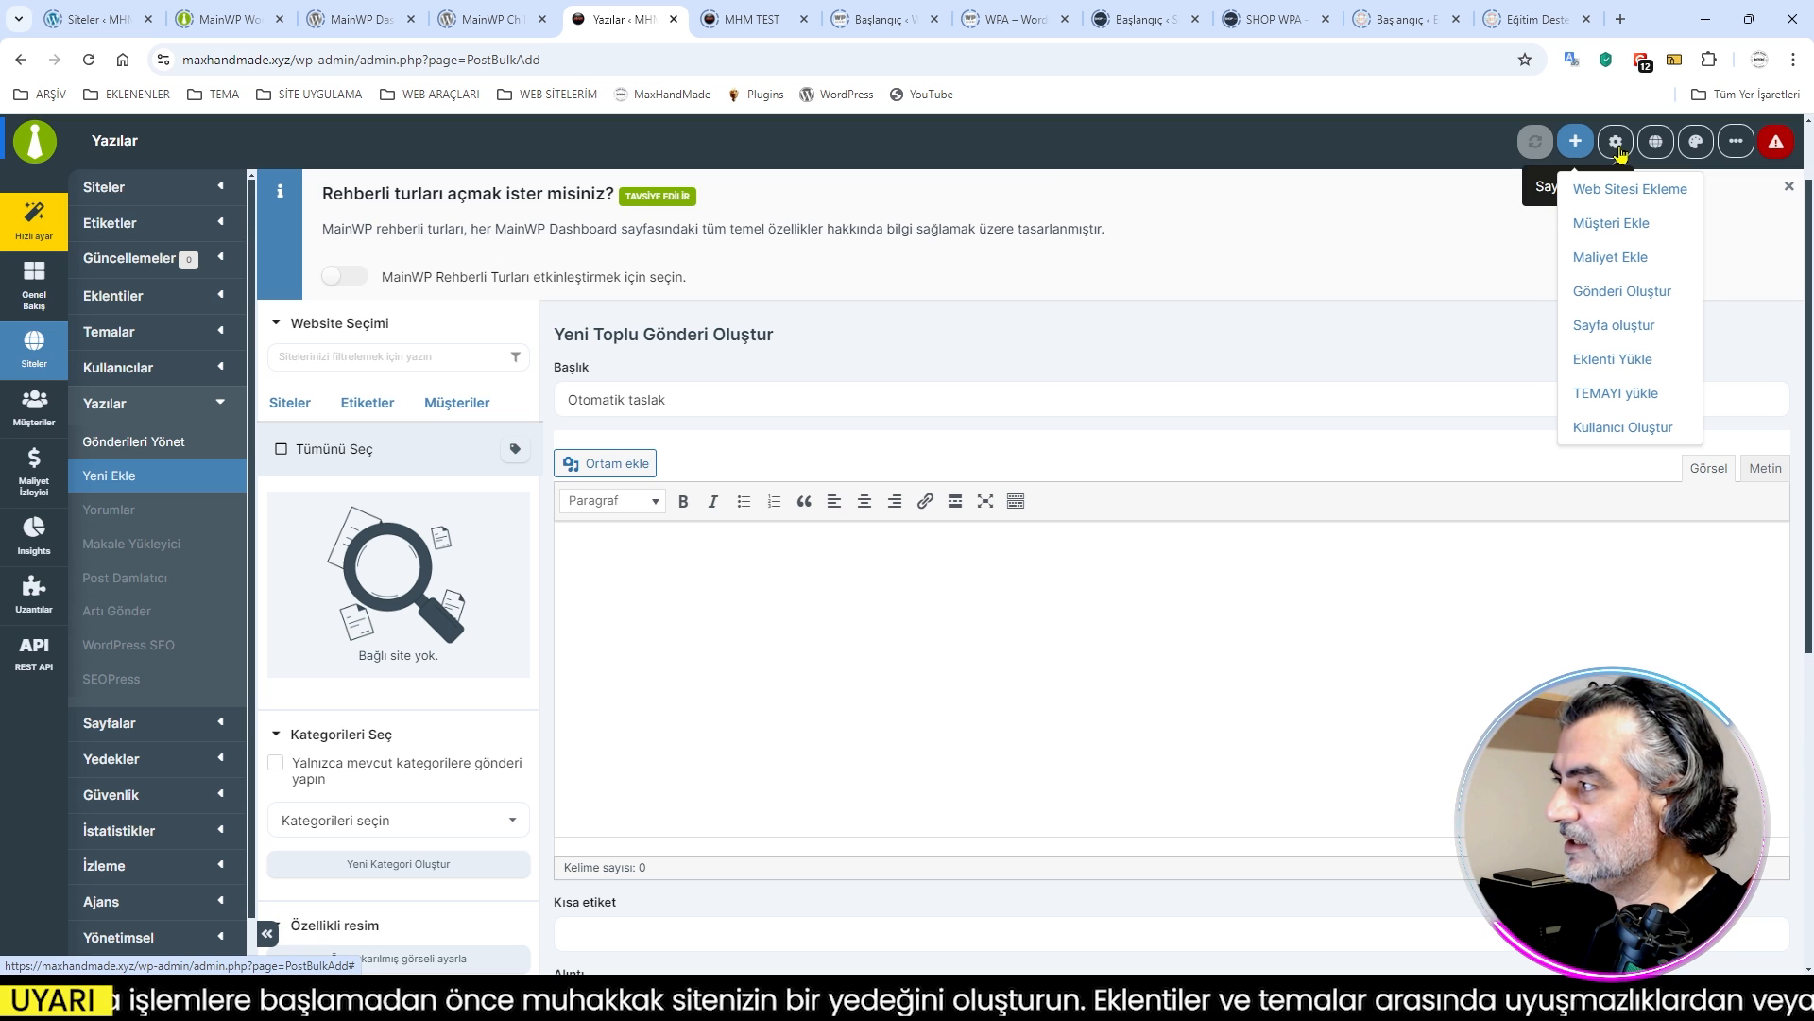
{"action": "left_click", "coordinate": [34, 284]}
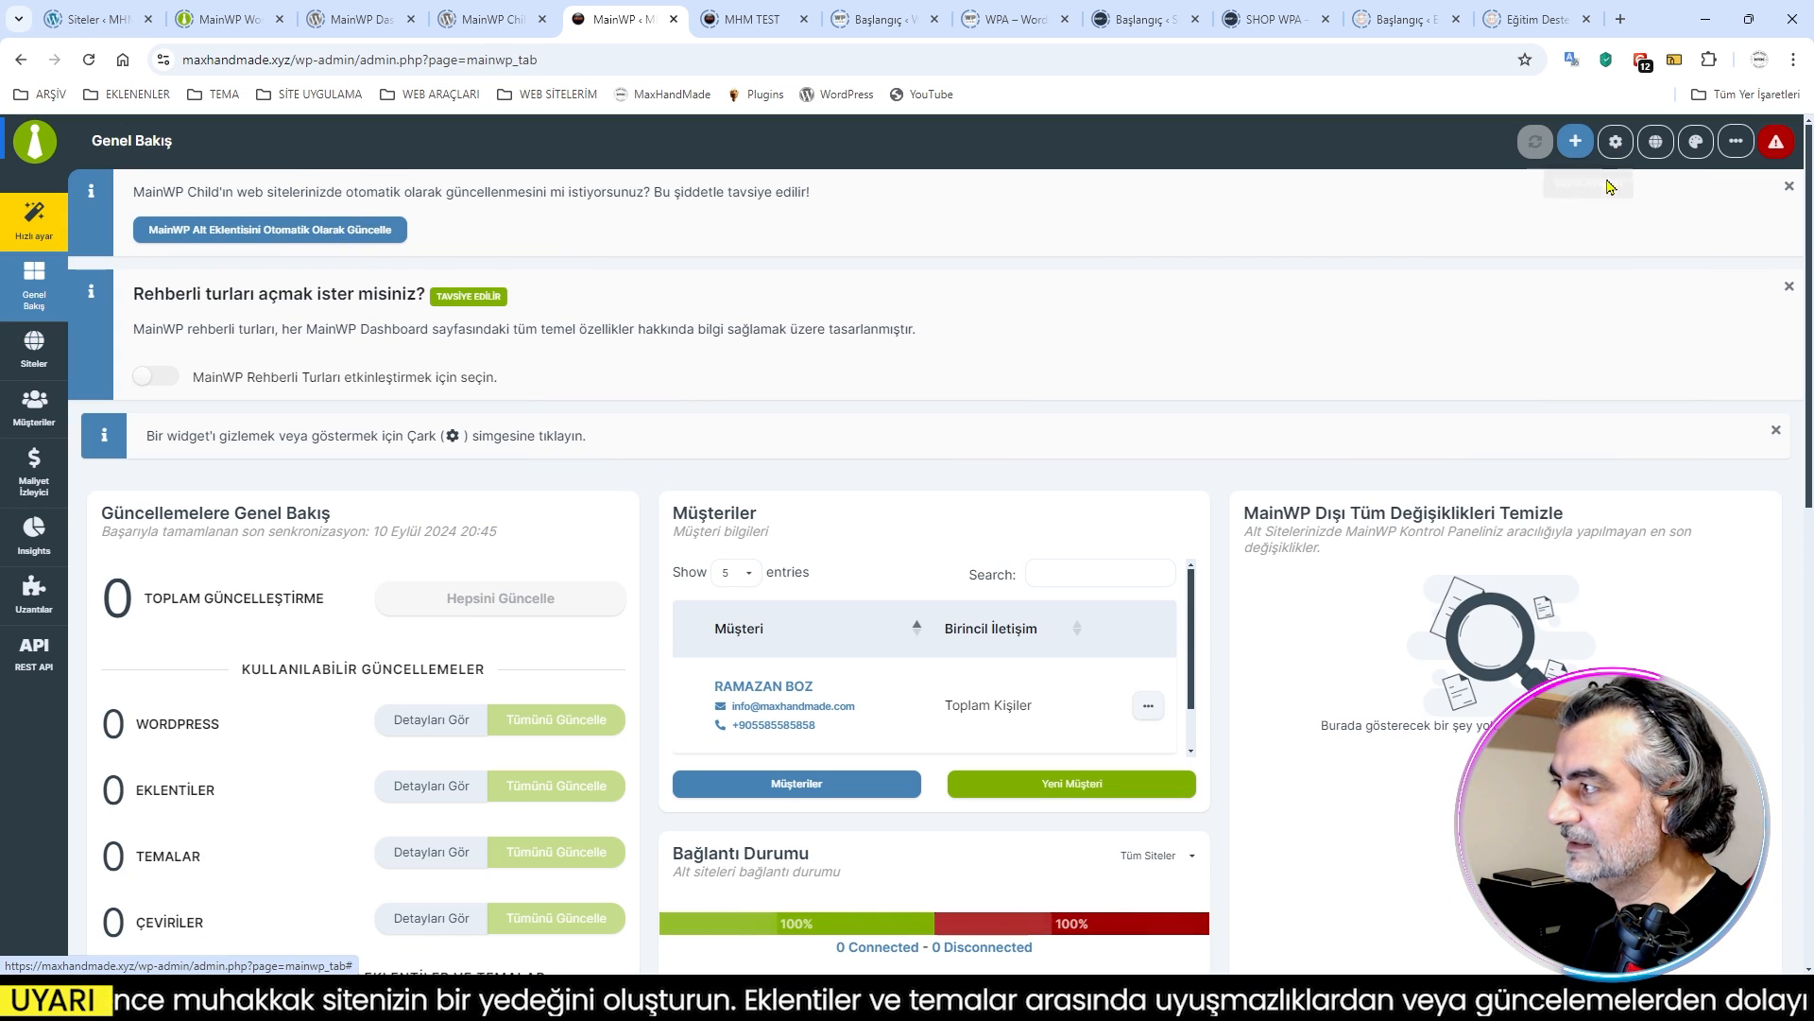
{"action": "left_click", "coordinate": [1615, 144]}
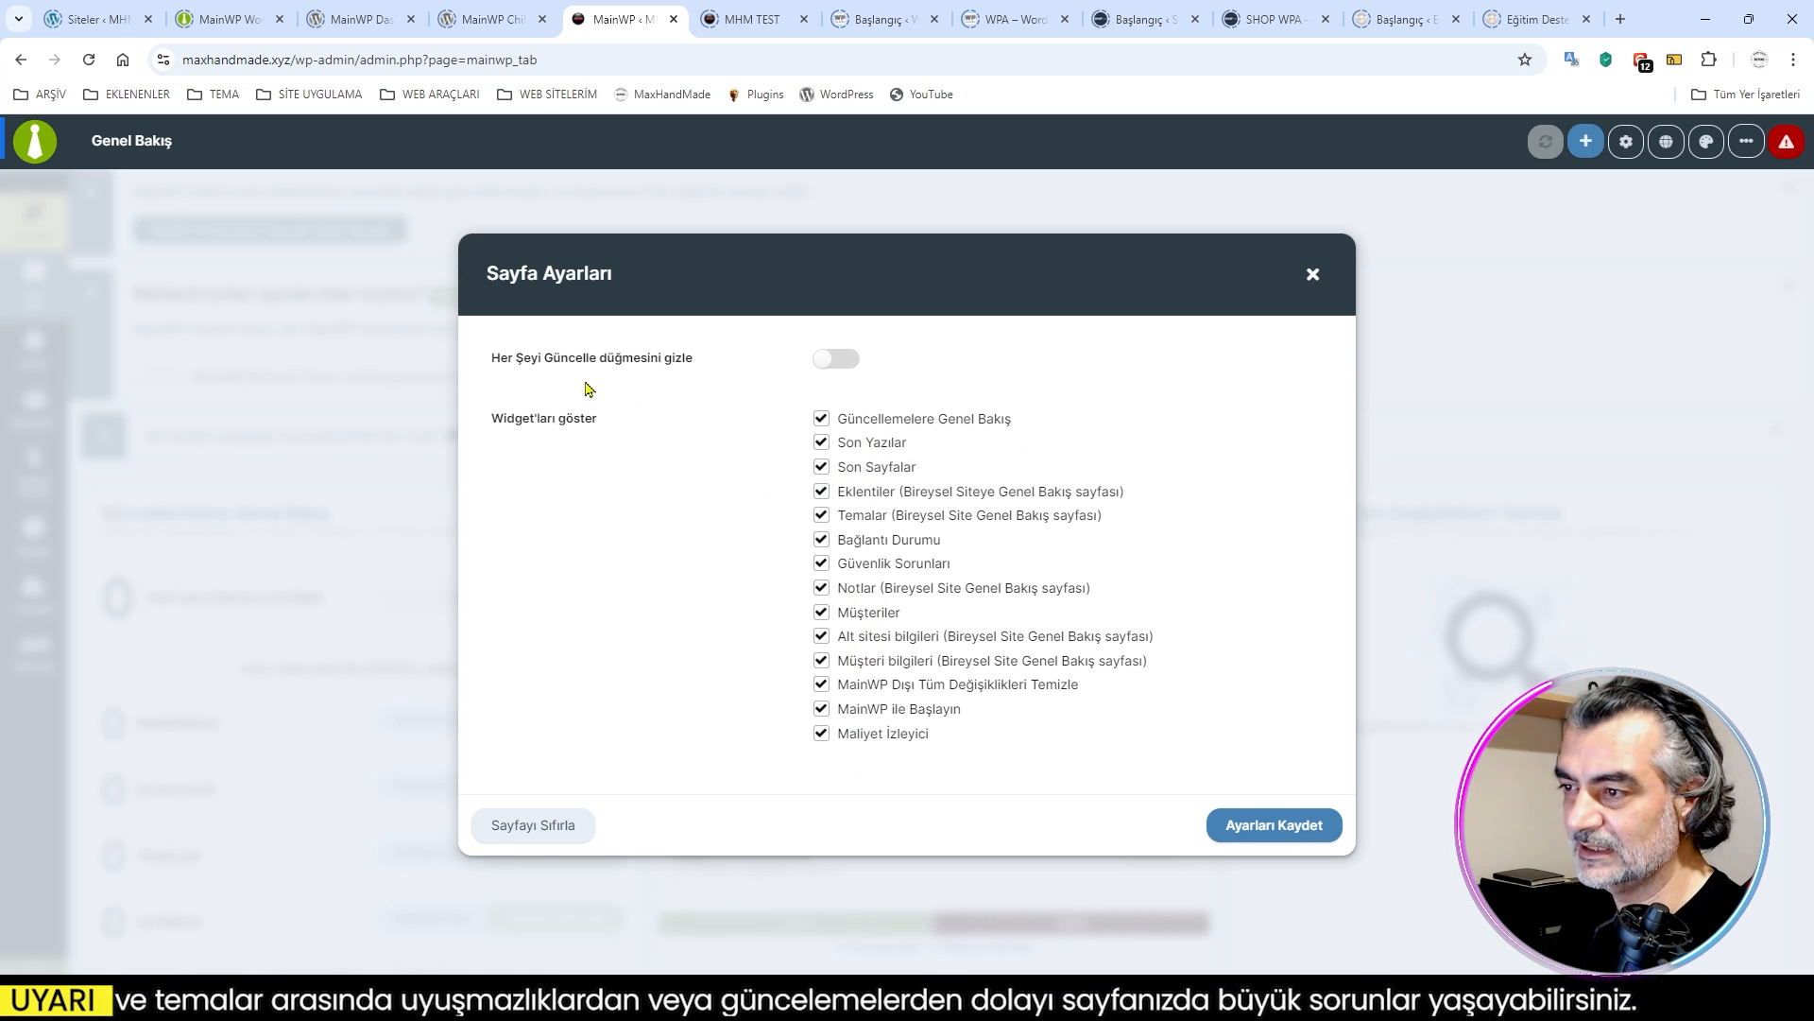
{"action": "mouse_move", "coordinate": [850, 380]}
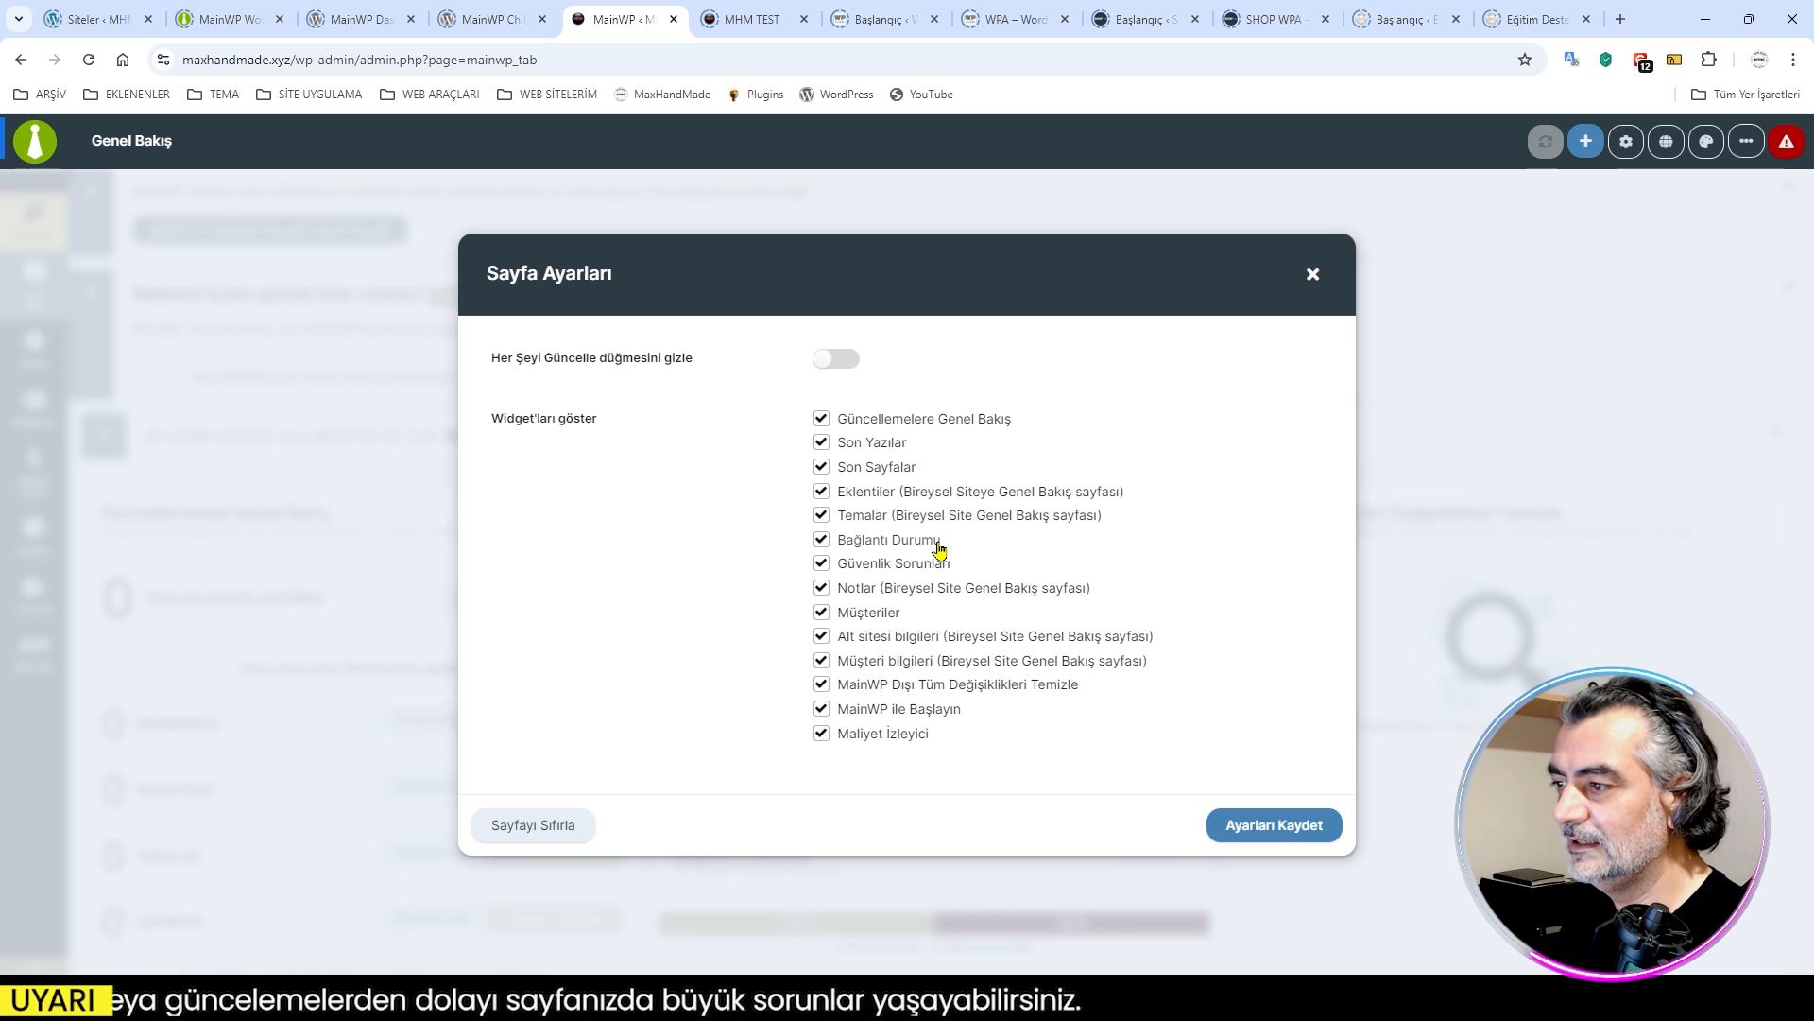
{"action": "left_click", "coordinate": [1214, 818]}
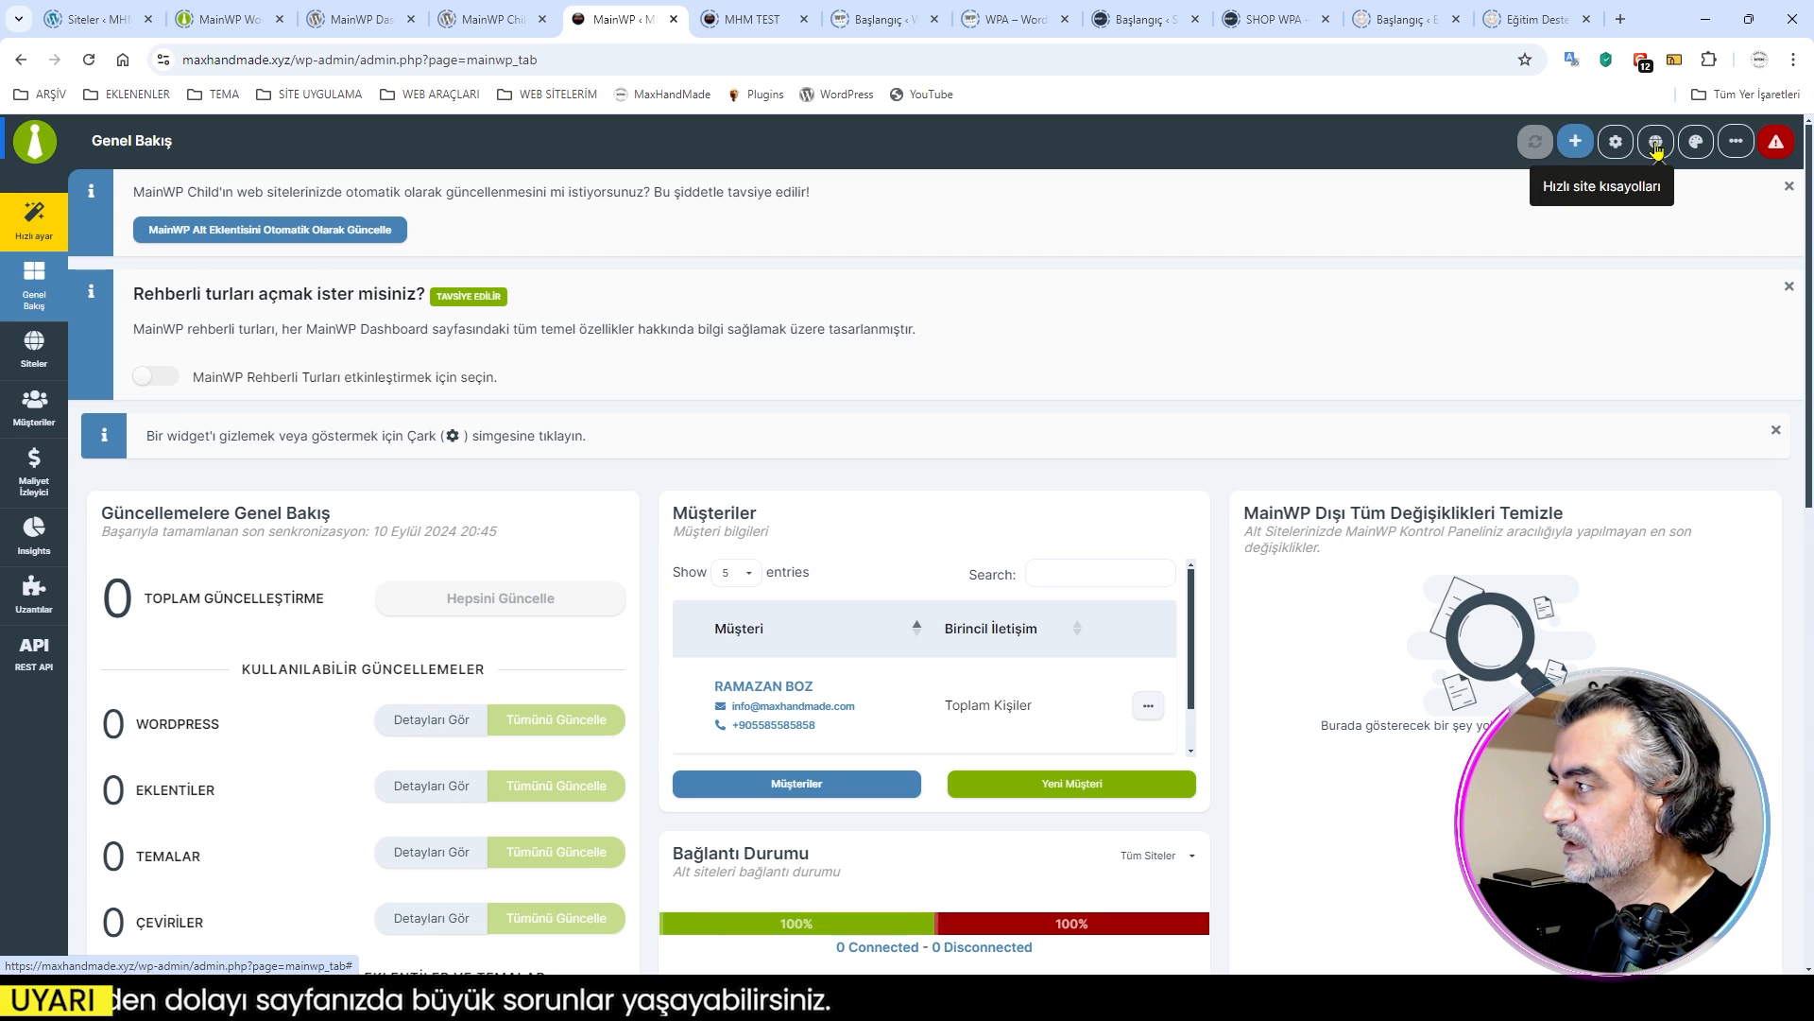
{"action": "left_click", "coordinate": [1666, 142]}
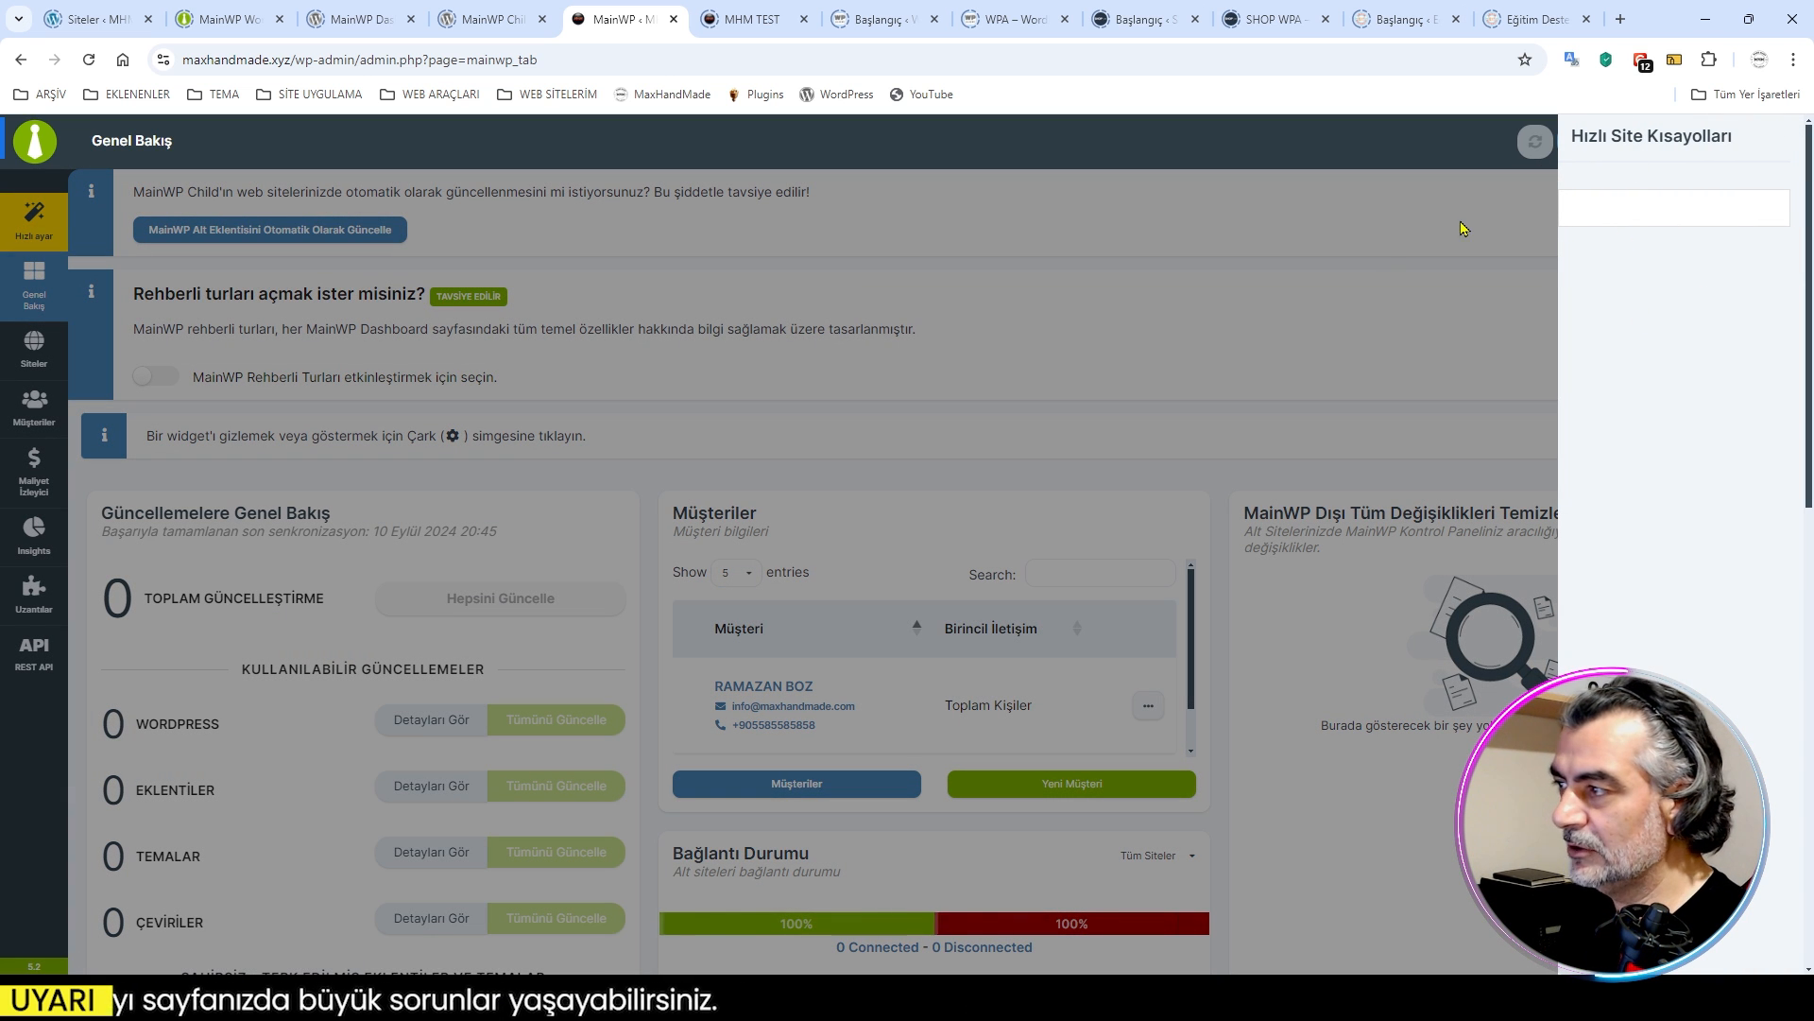
{"action": "left_click", "coordinate": [1373, 253]}
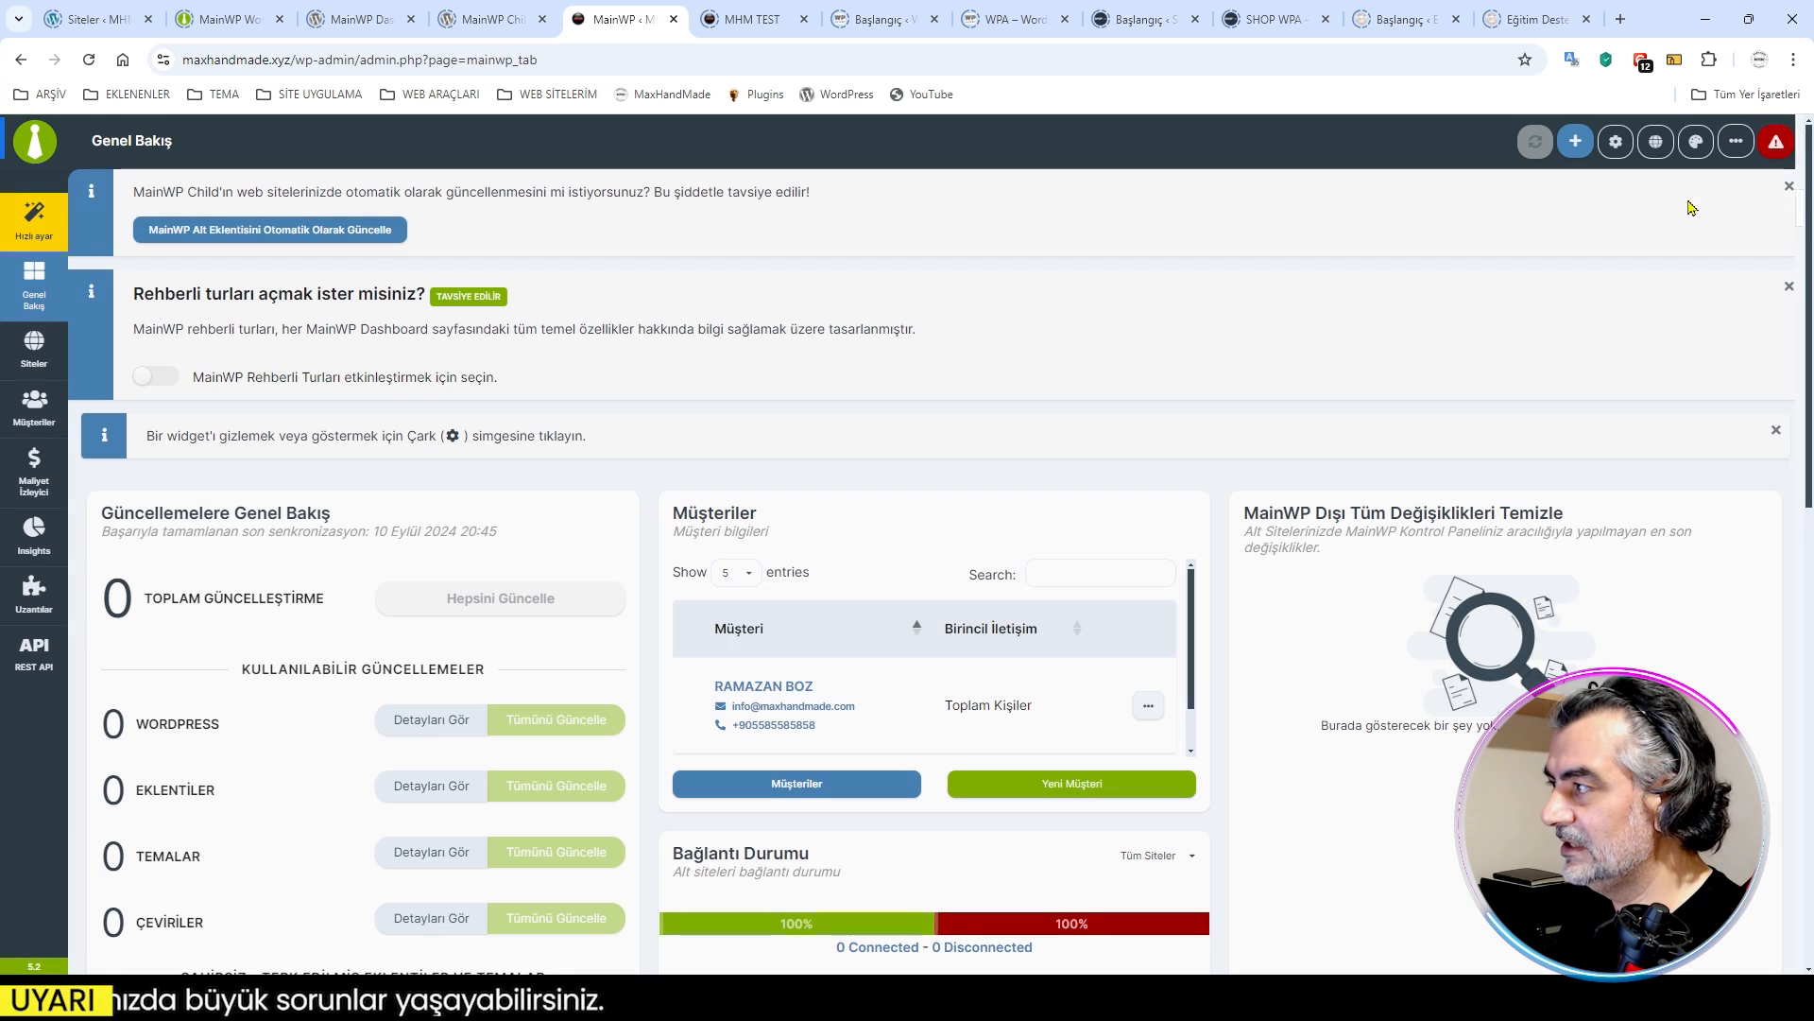
- Switch the dashboard theme to dark Koyu and save the setting
{"action": "left_click", "coordinate": [1694, 151]}
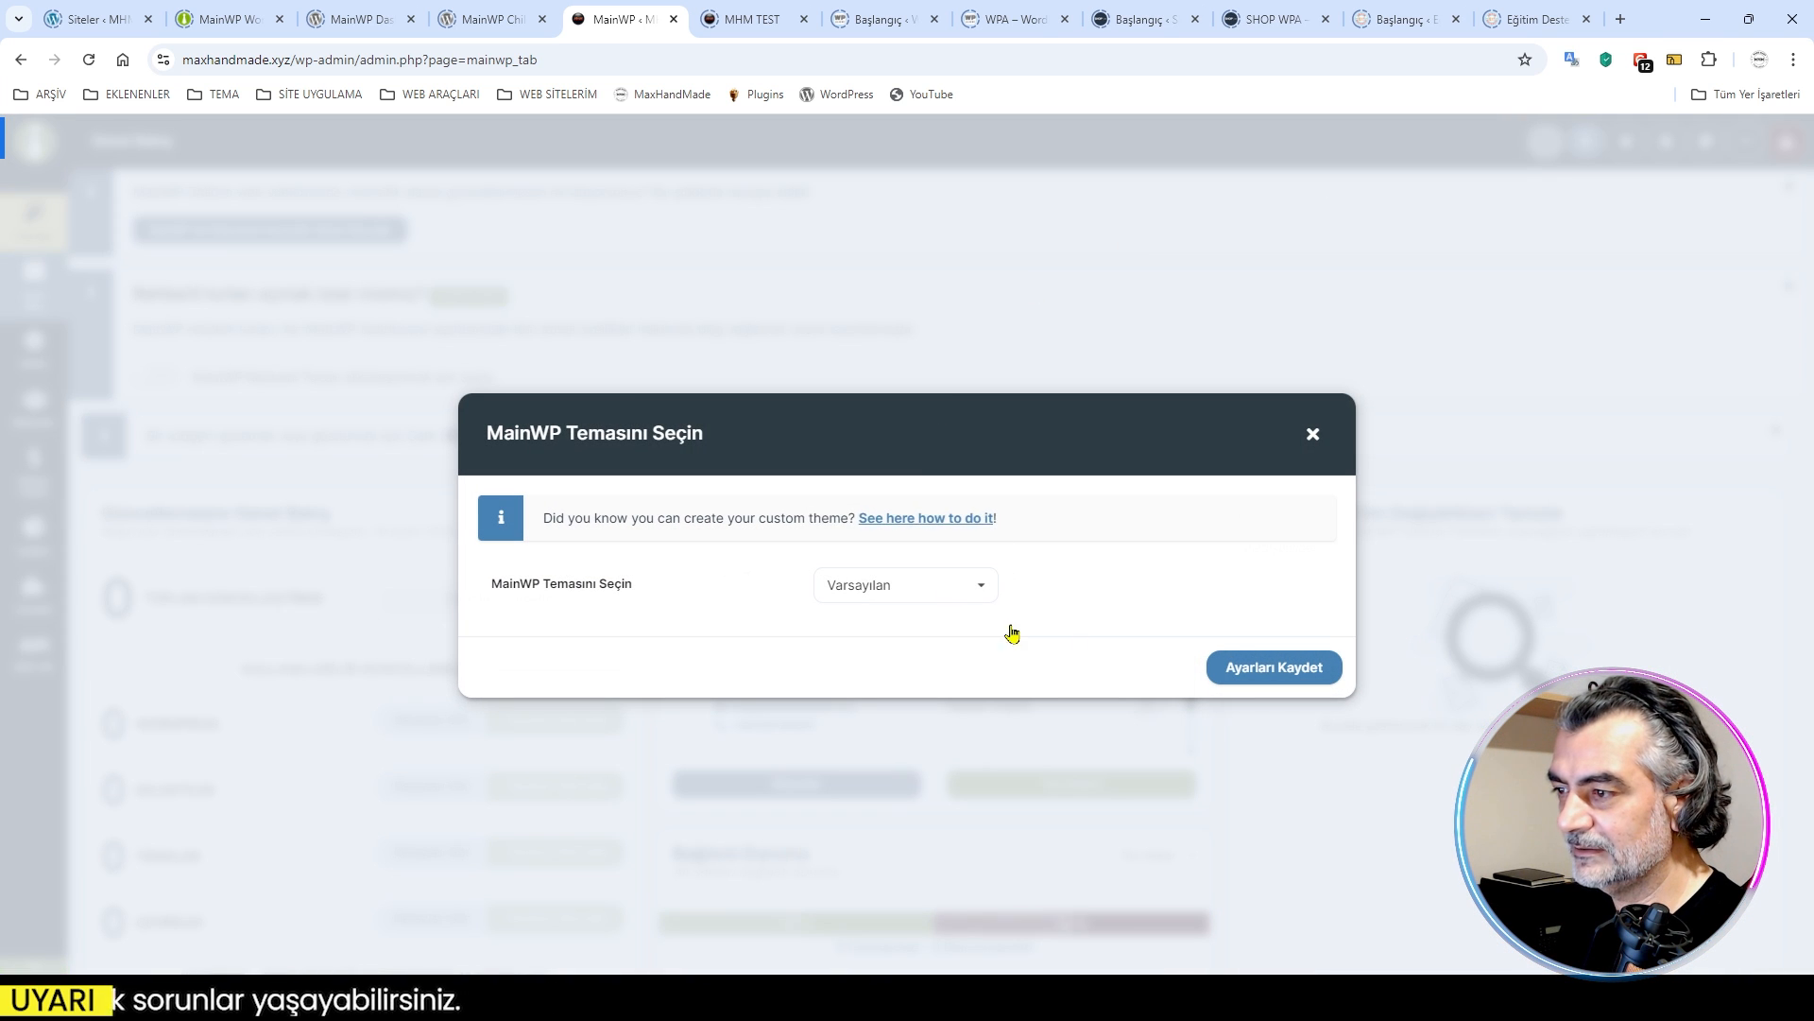
{"action": "left_click", "coordinate": [910, 595]}
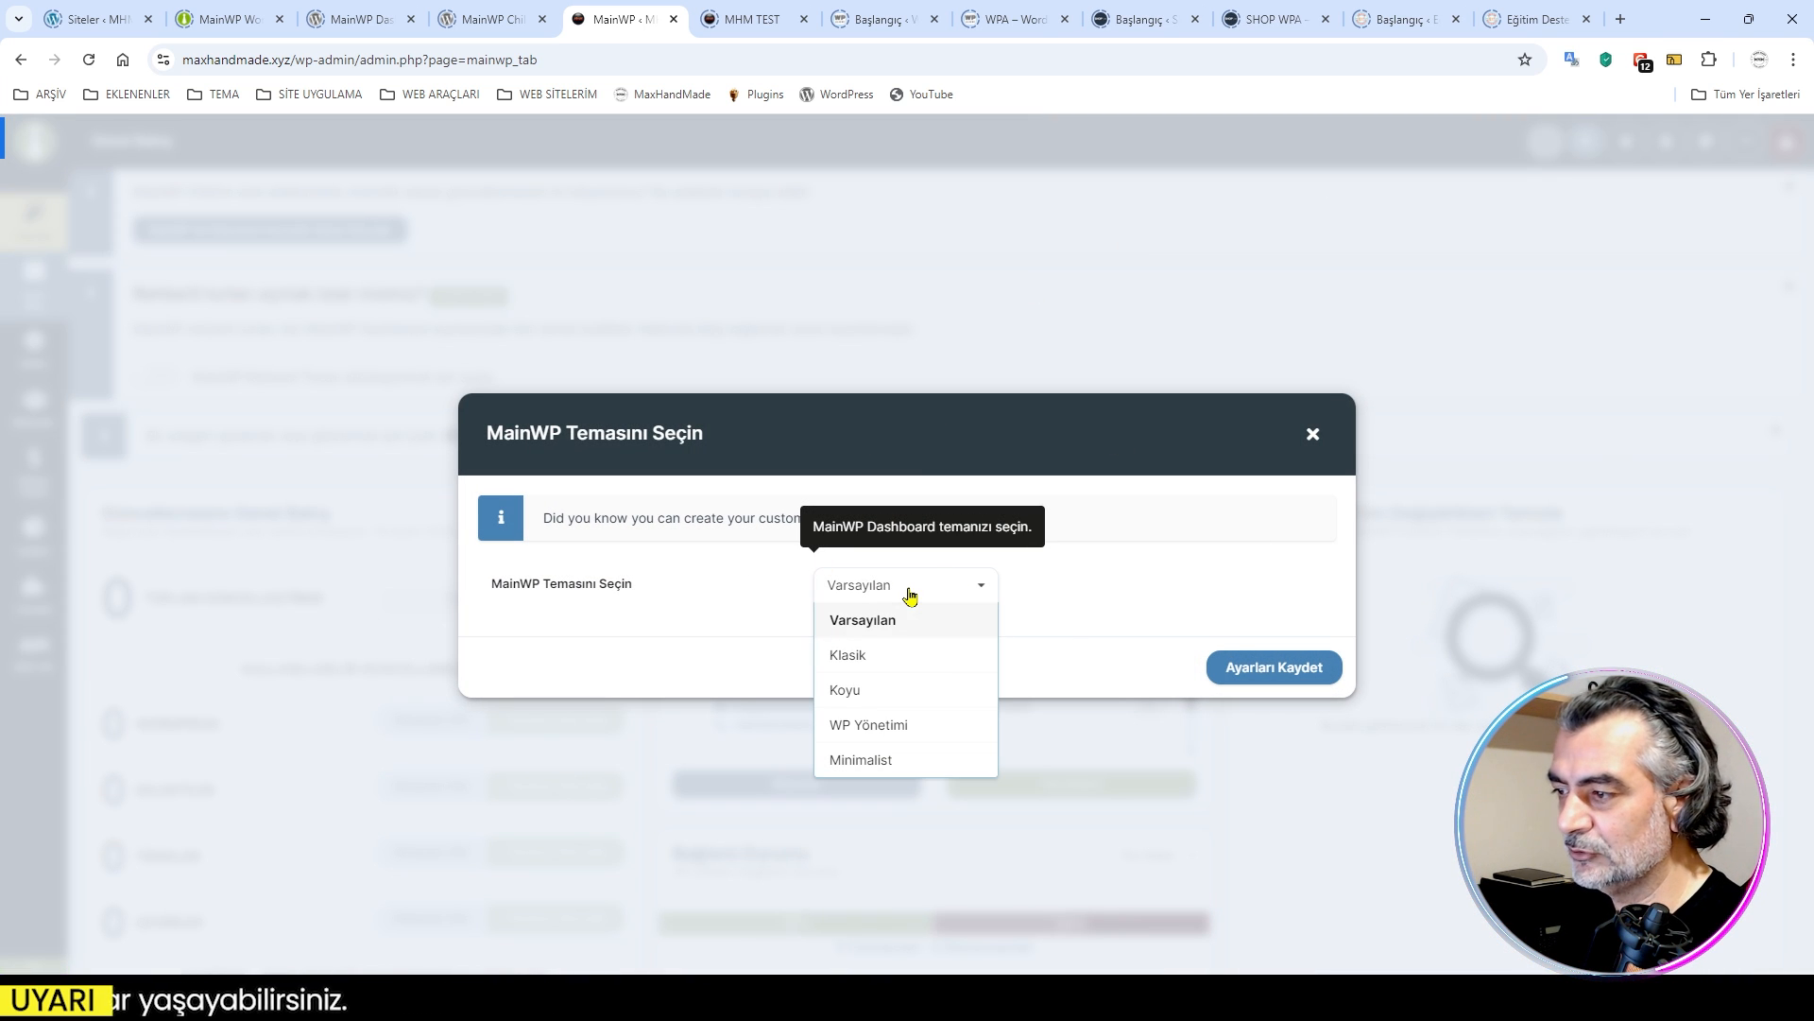
{"action": "left_click", "coordinate": [869, 696]}
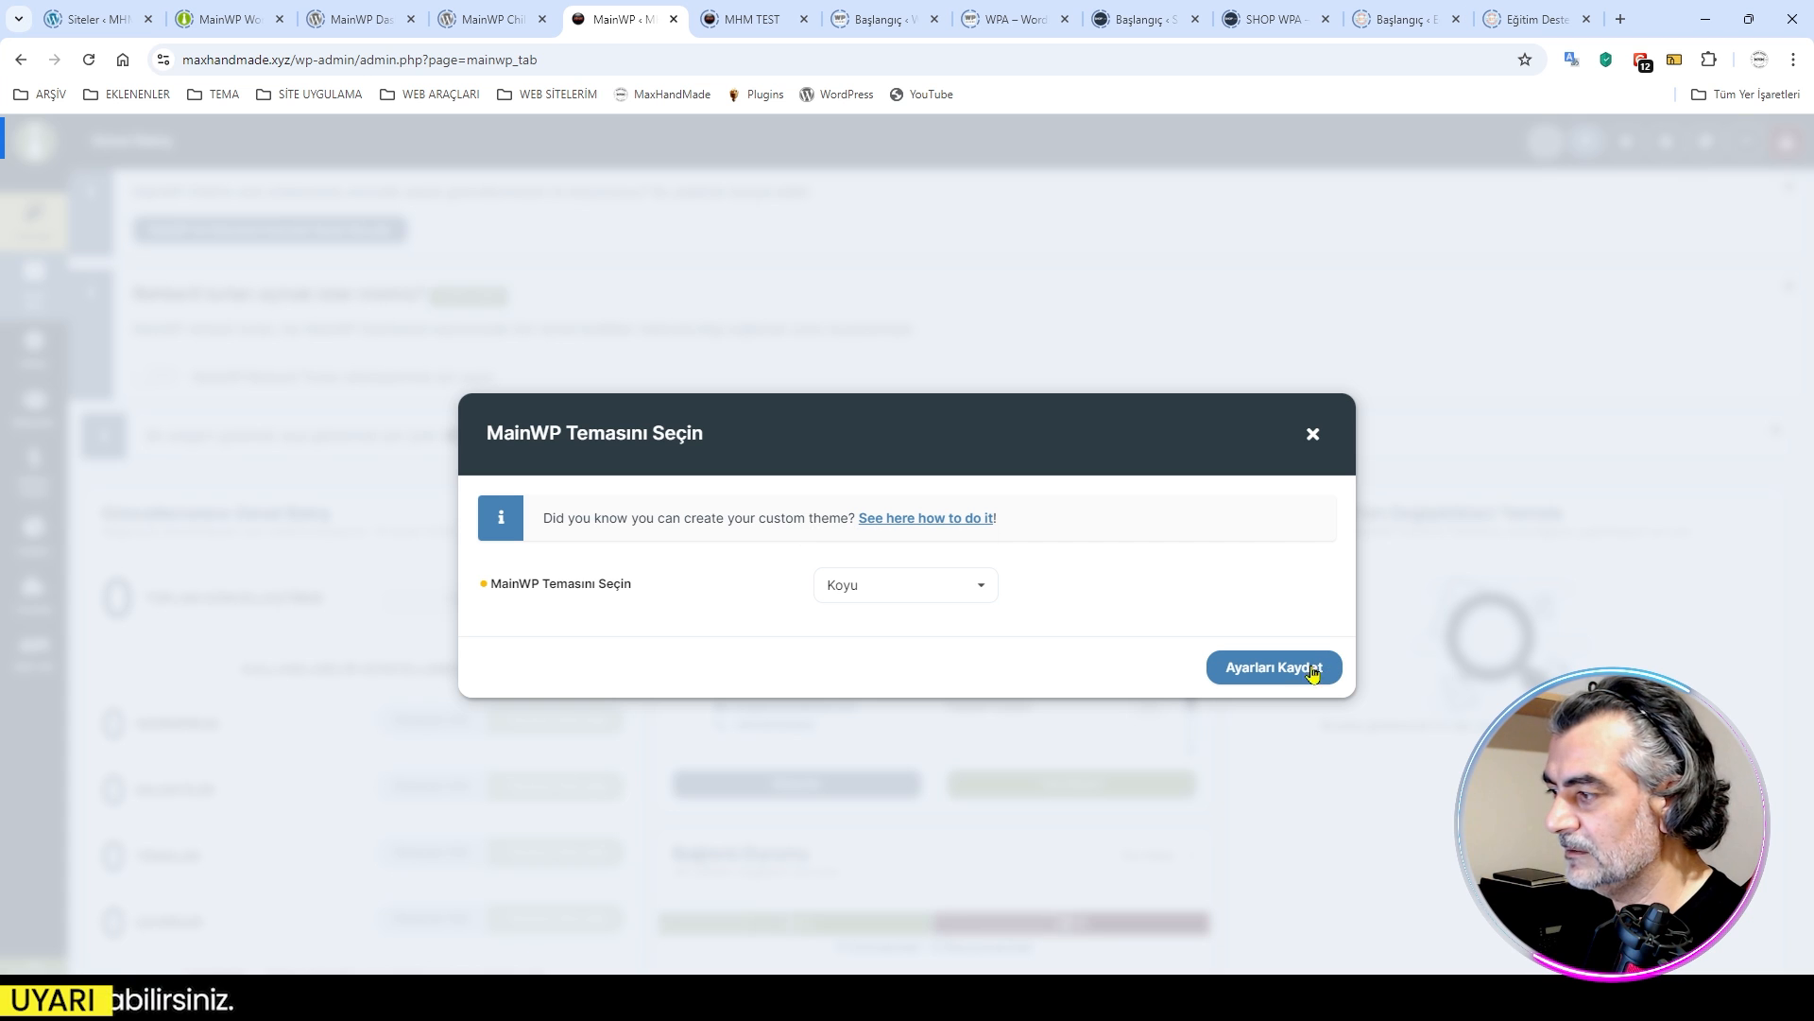
{"action": "left_click", "coordinate": [1313, 668]}
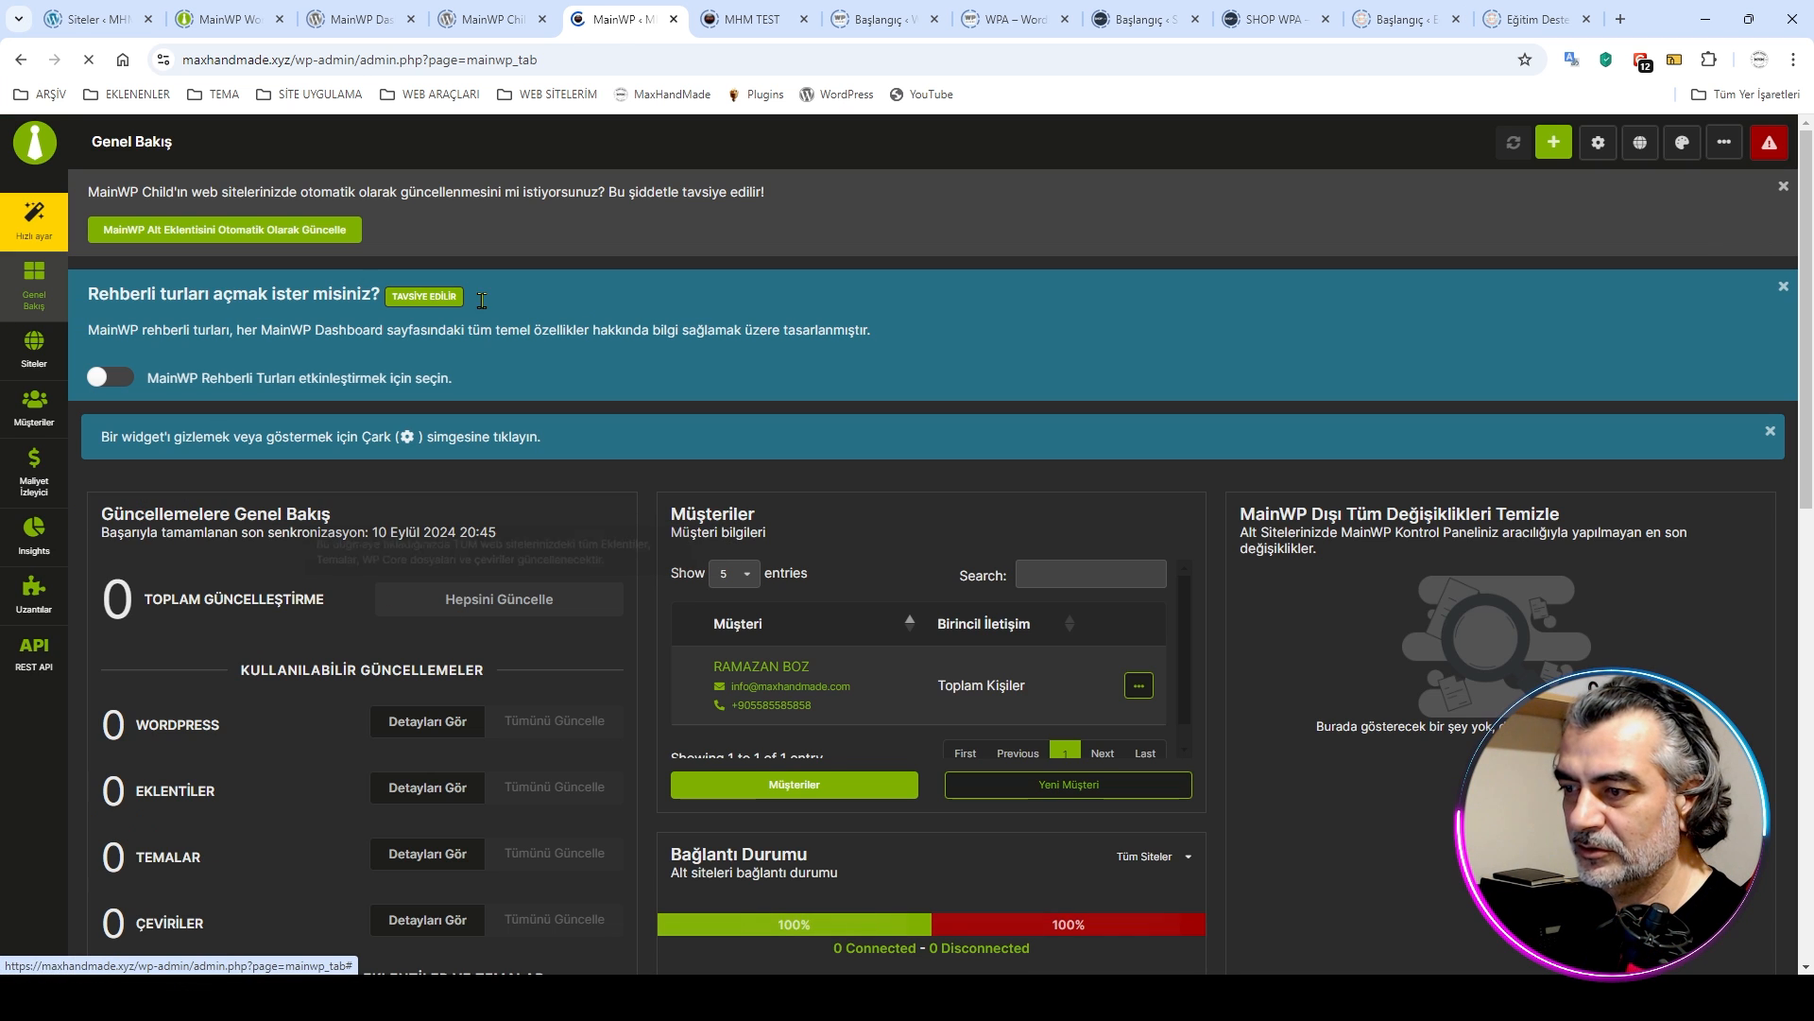
{"action": "scroll", "coordinate": [916, 661], "scroll_direction": "down", "scroll_amount": 1}
{"action": "scroll", "coordinate": [1363, 818], "scroll_direction": "down", "scroll_amount": 1}
{"action": "scroll", "coordinate": [756, 711], "scroll_direction": "down", "scroll_amount": 7}
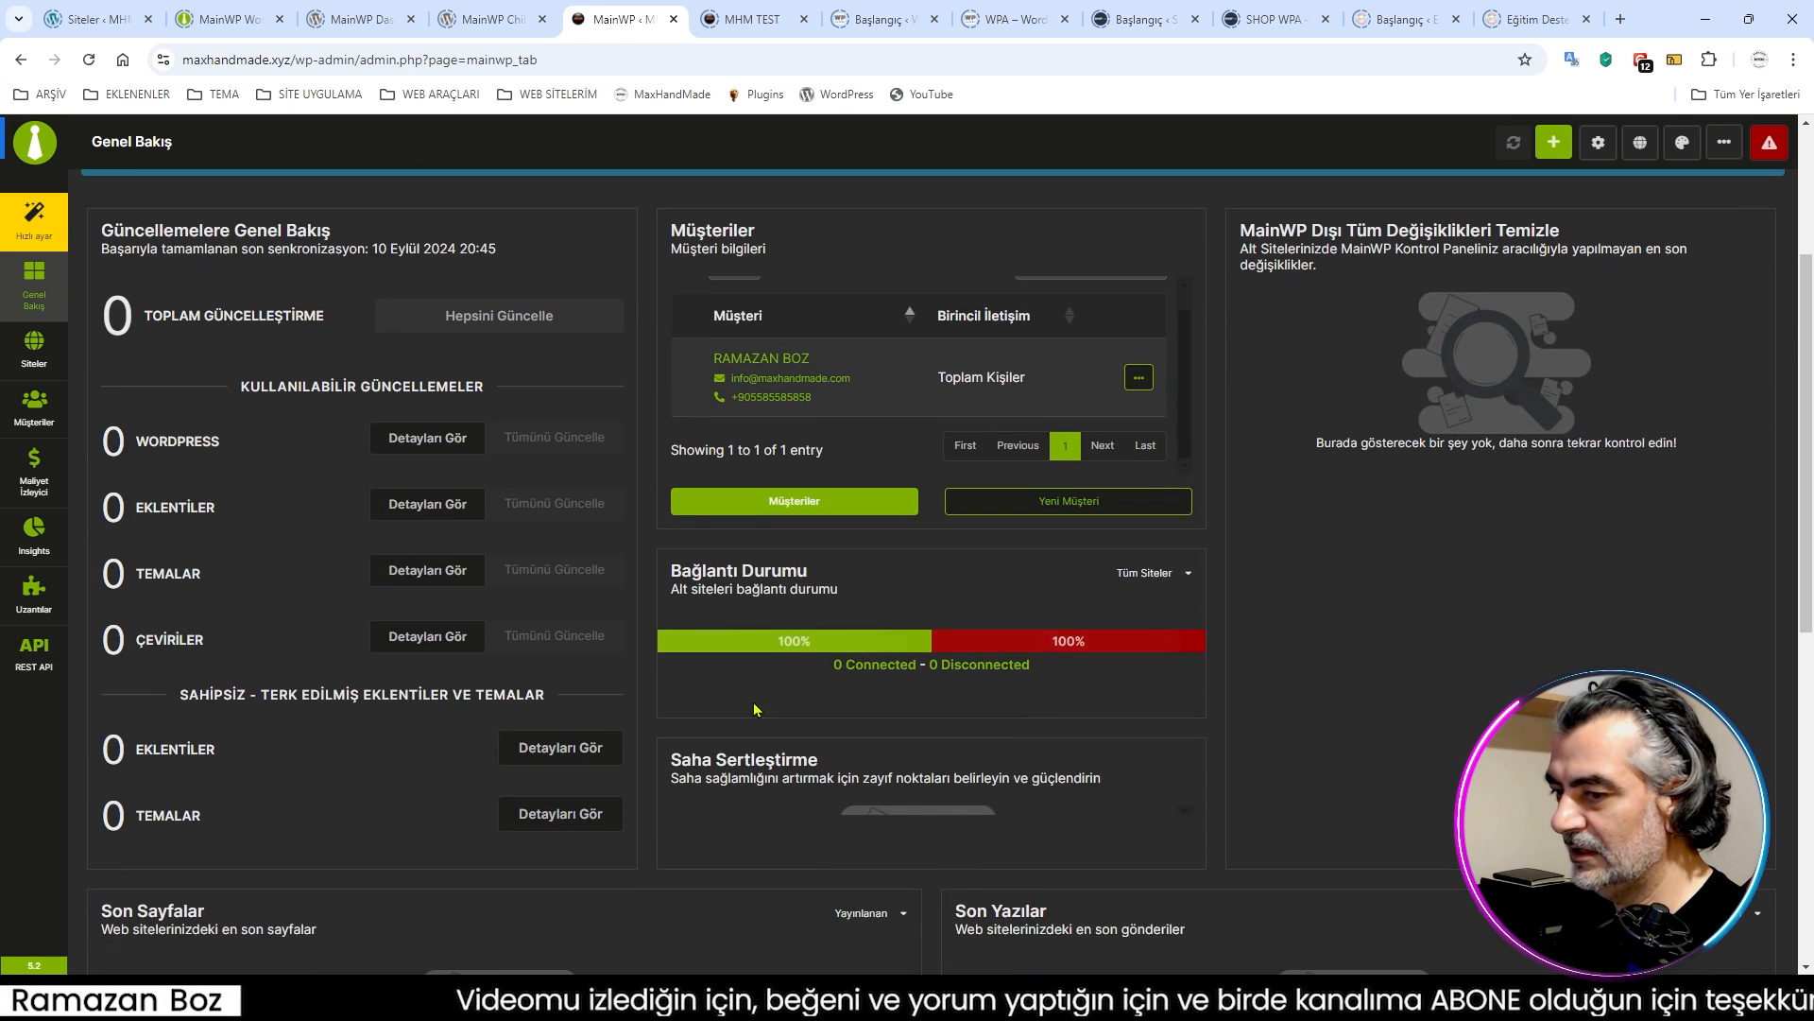
{"action": "scroll", "coordinate": [715, 710], "scroll_direction": "up", "scroll_amount": 8}
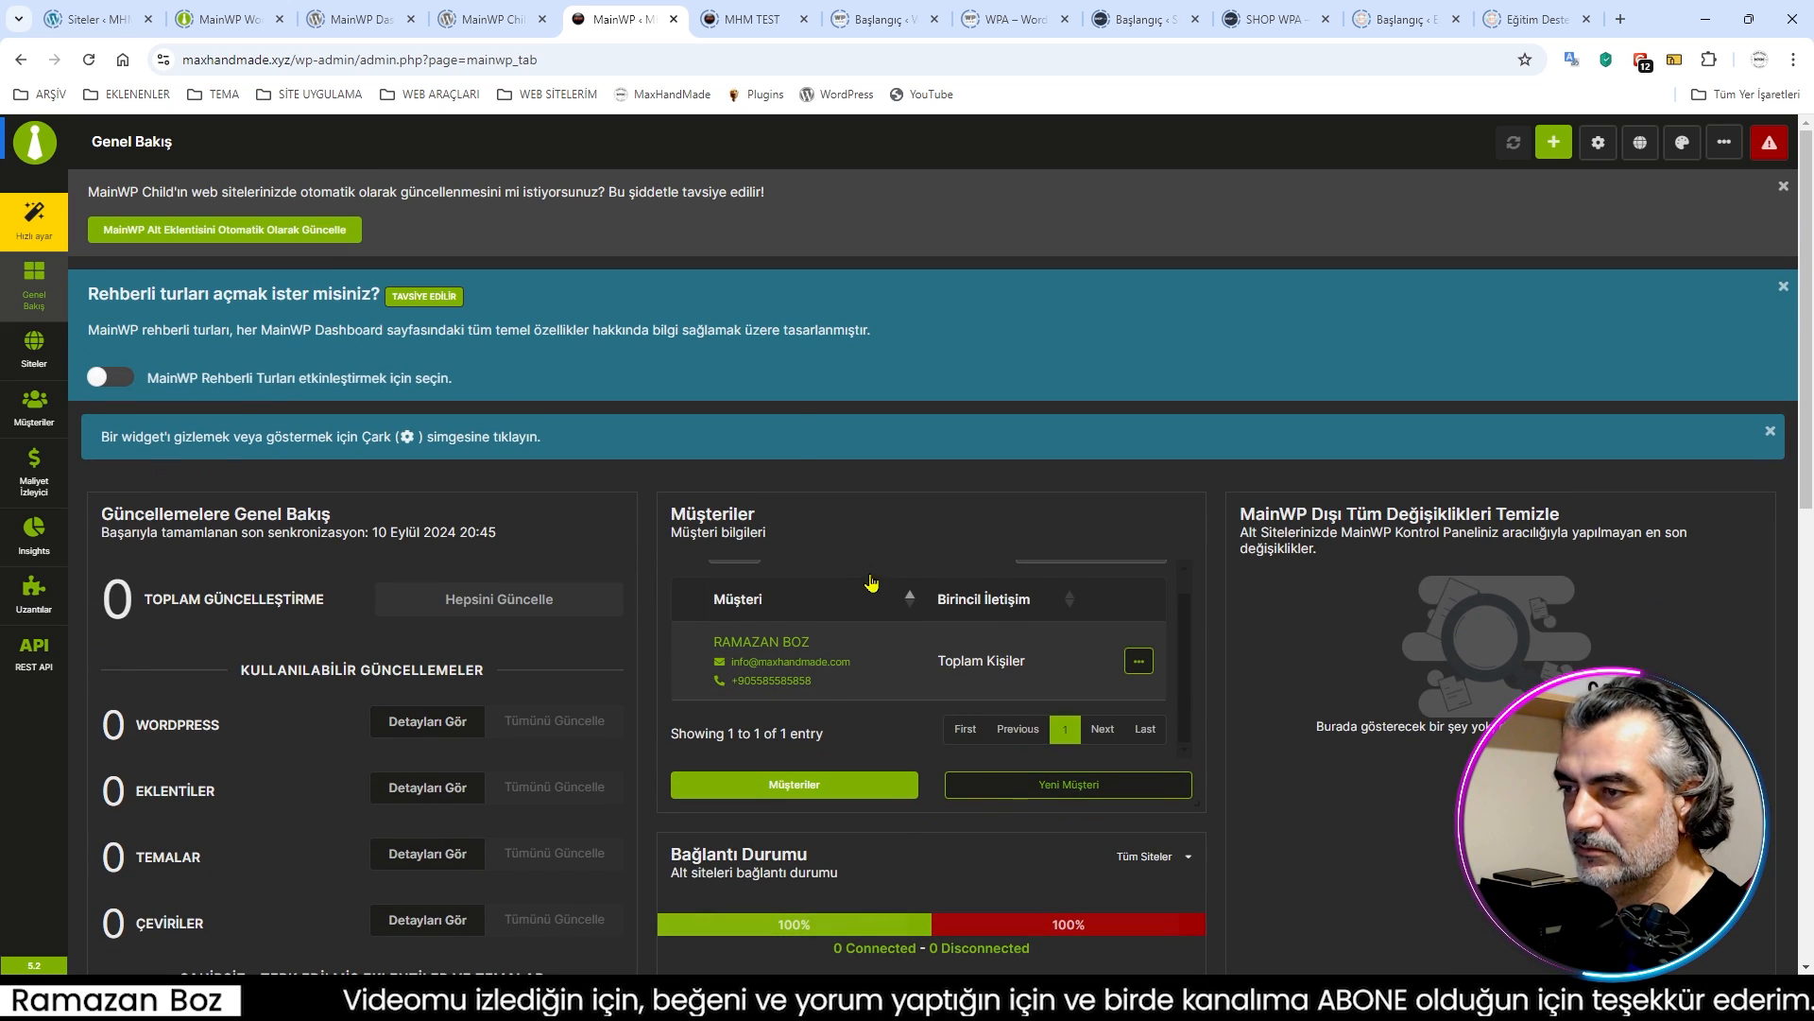
{"action": "left_click", "coordinate": [1724, 144]}
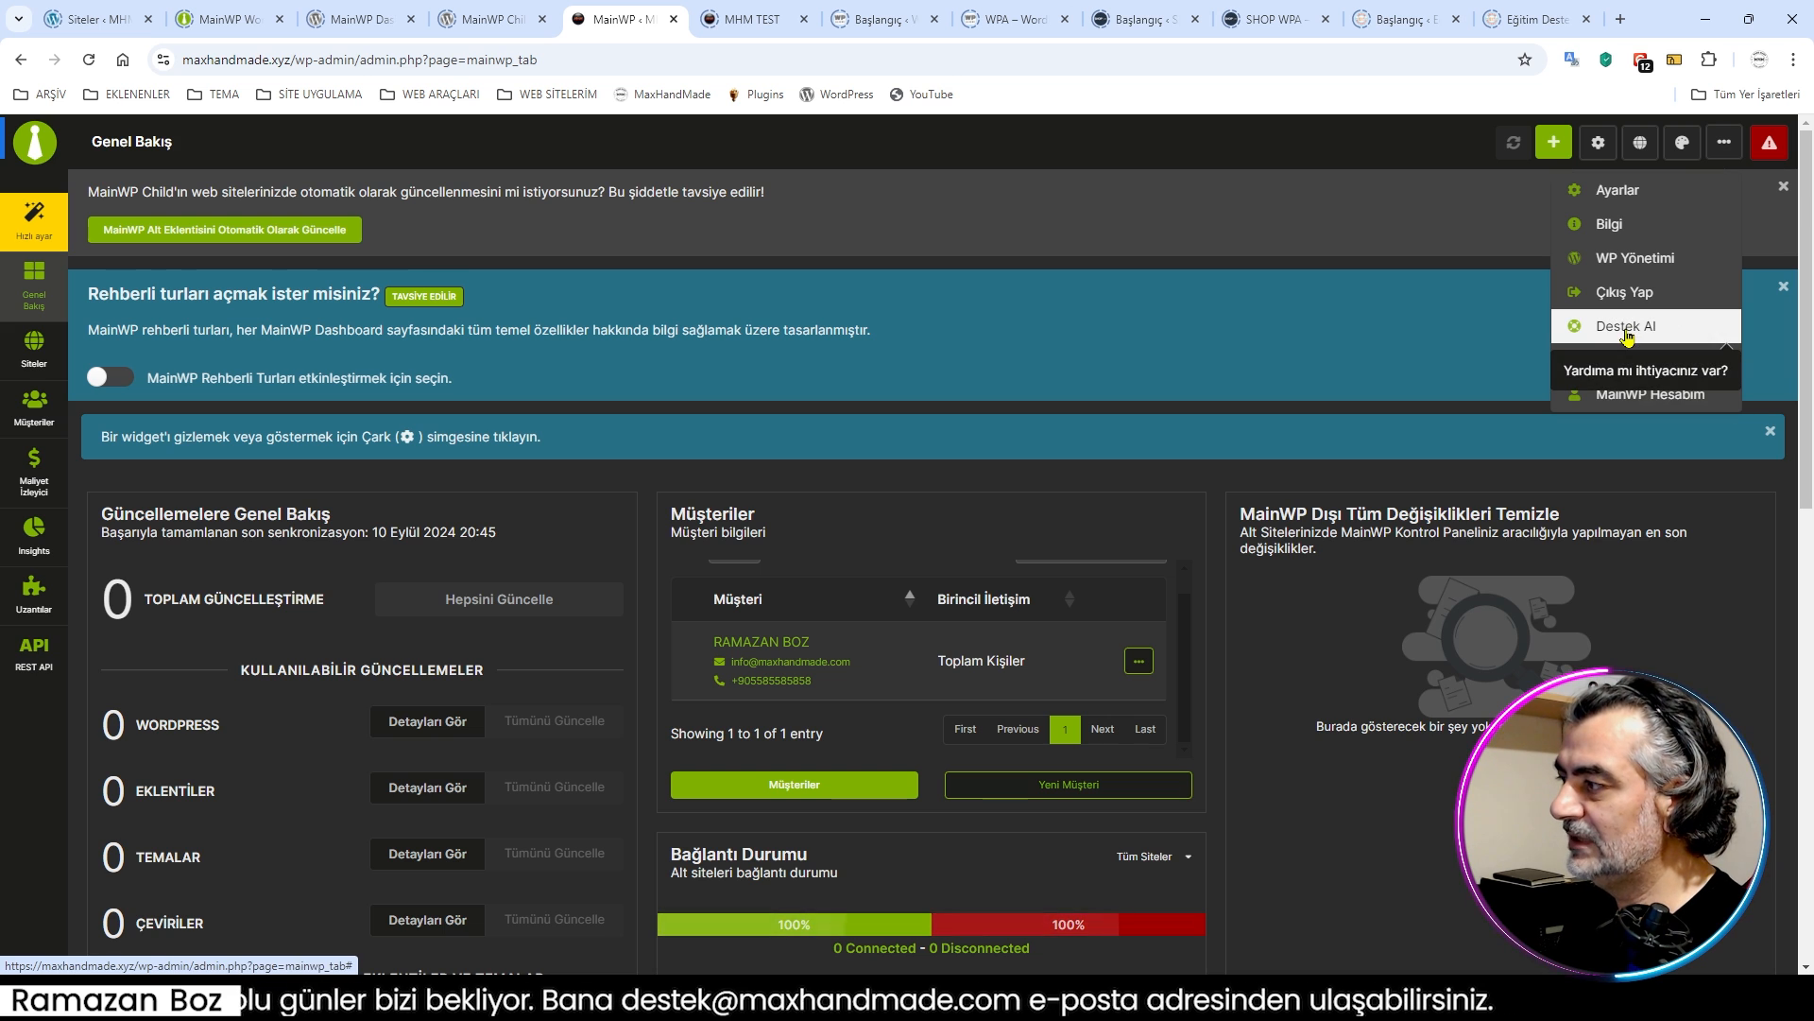
{"action": "left_click", "coordinate": [1626, 330]}
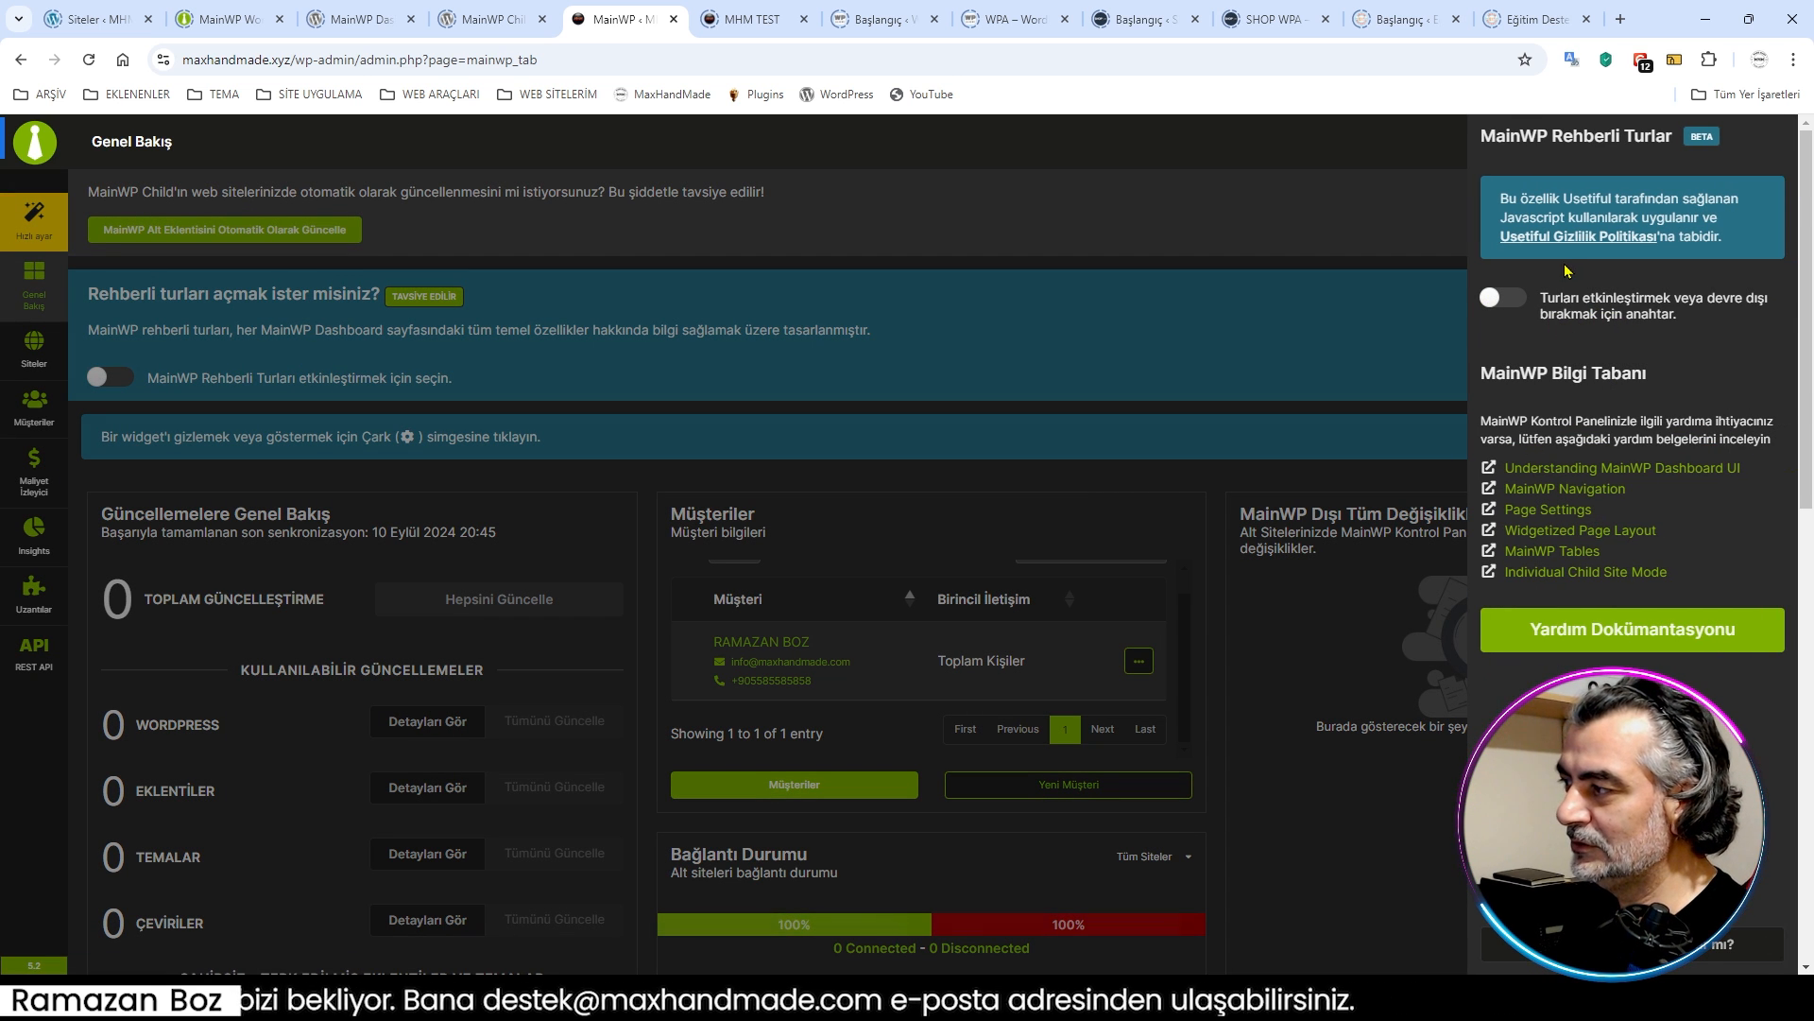
{"action": "left_click", "coordinate": [1502, 301]}
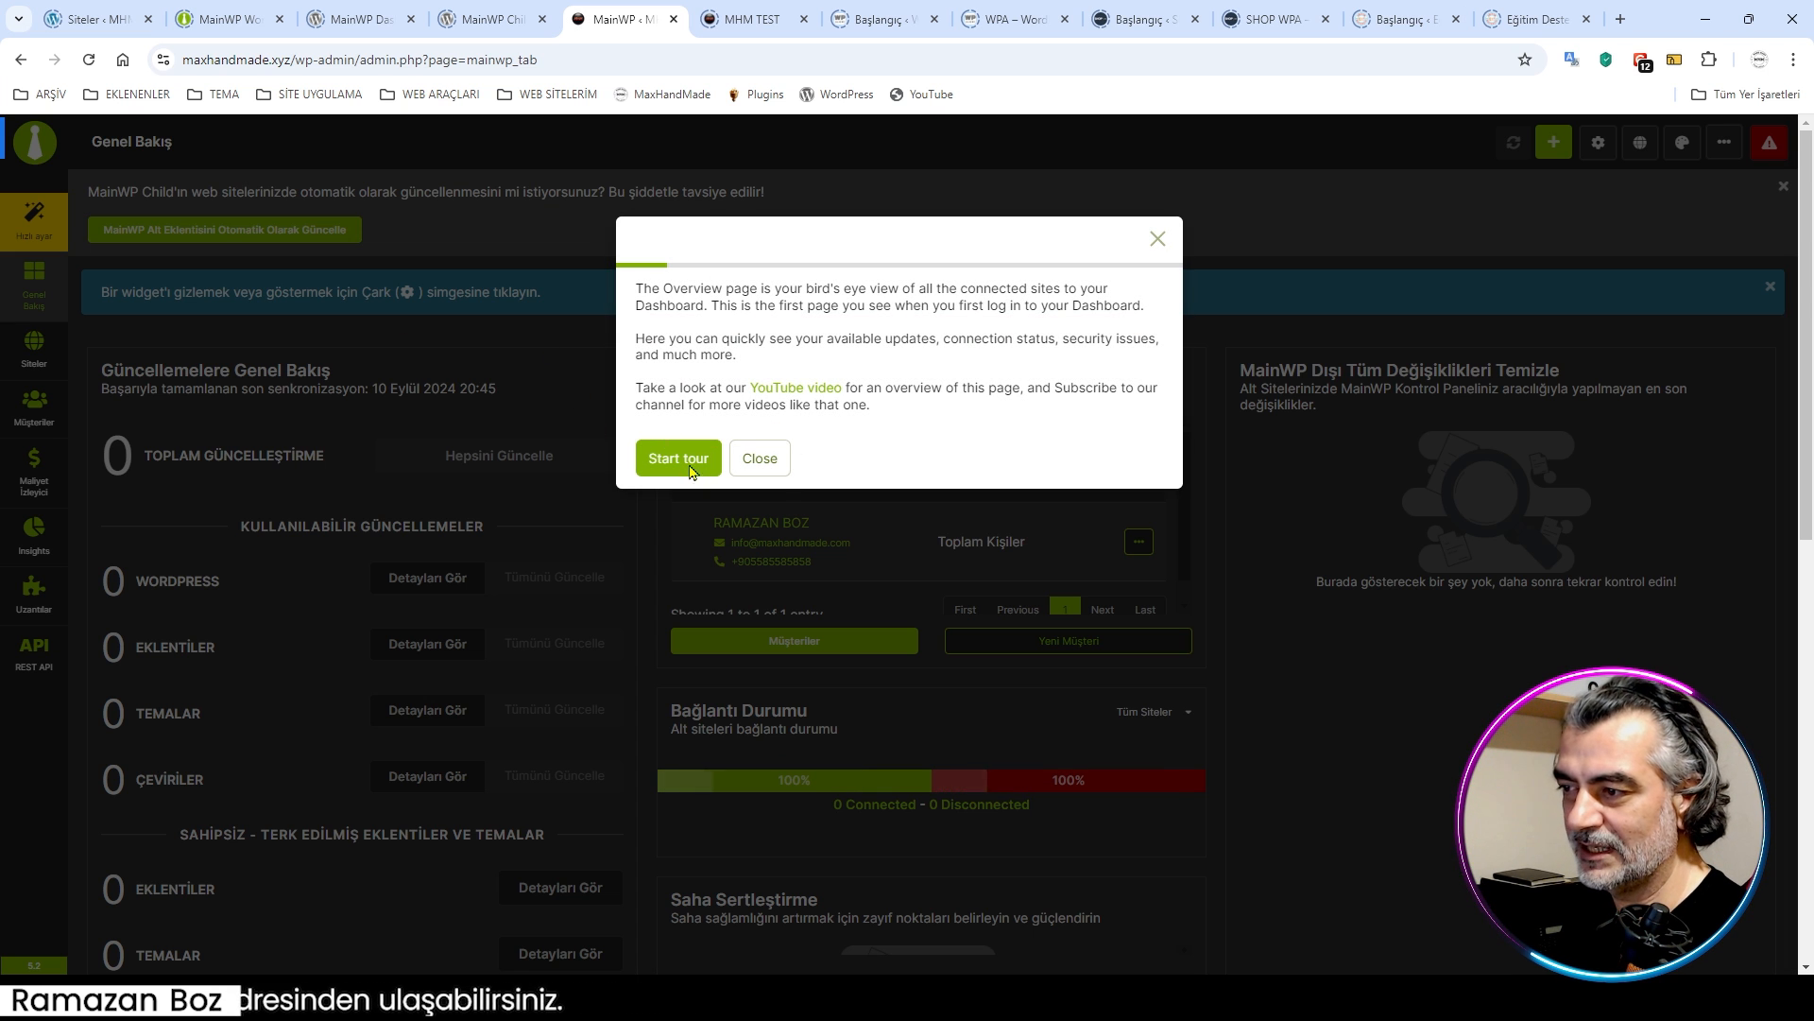
{"action": "left_click", "coordinate": [712, 463]}
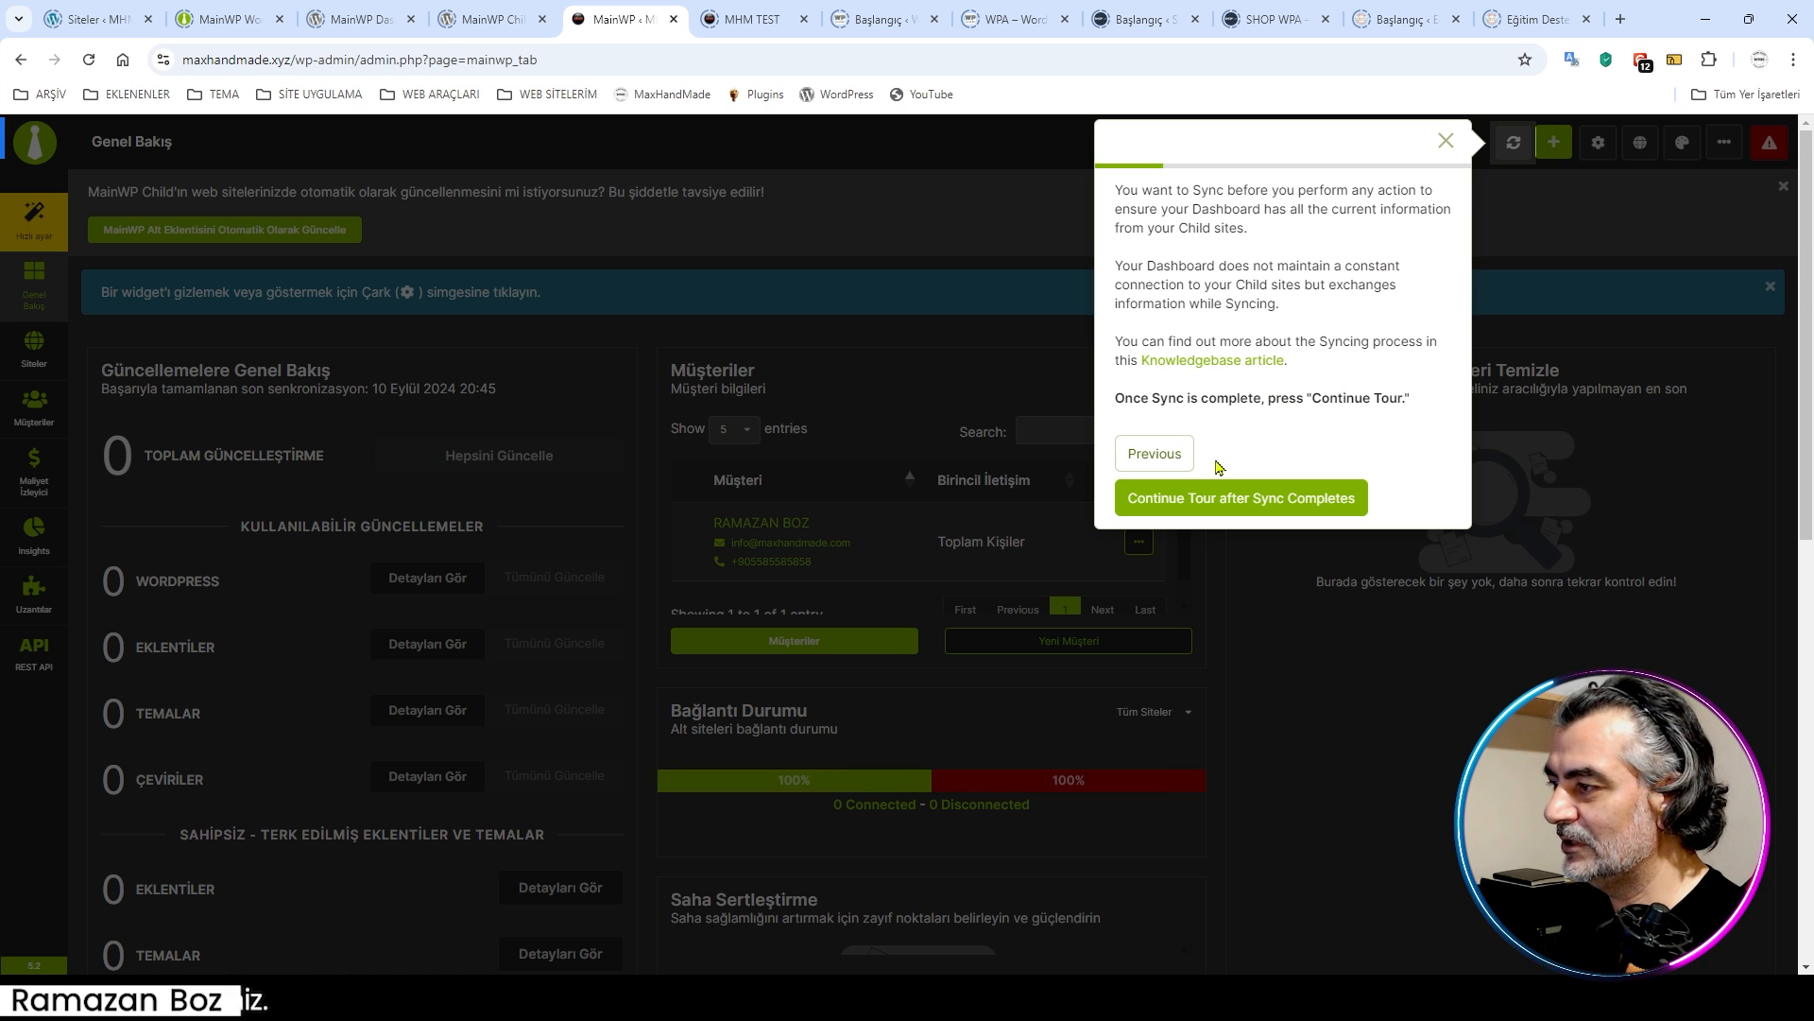
{"action": "left_click", "coordinate": [1446, 142]}
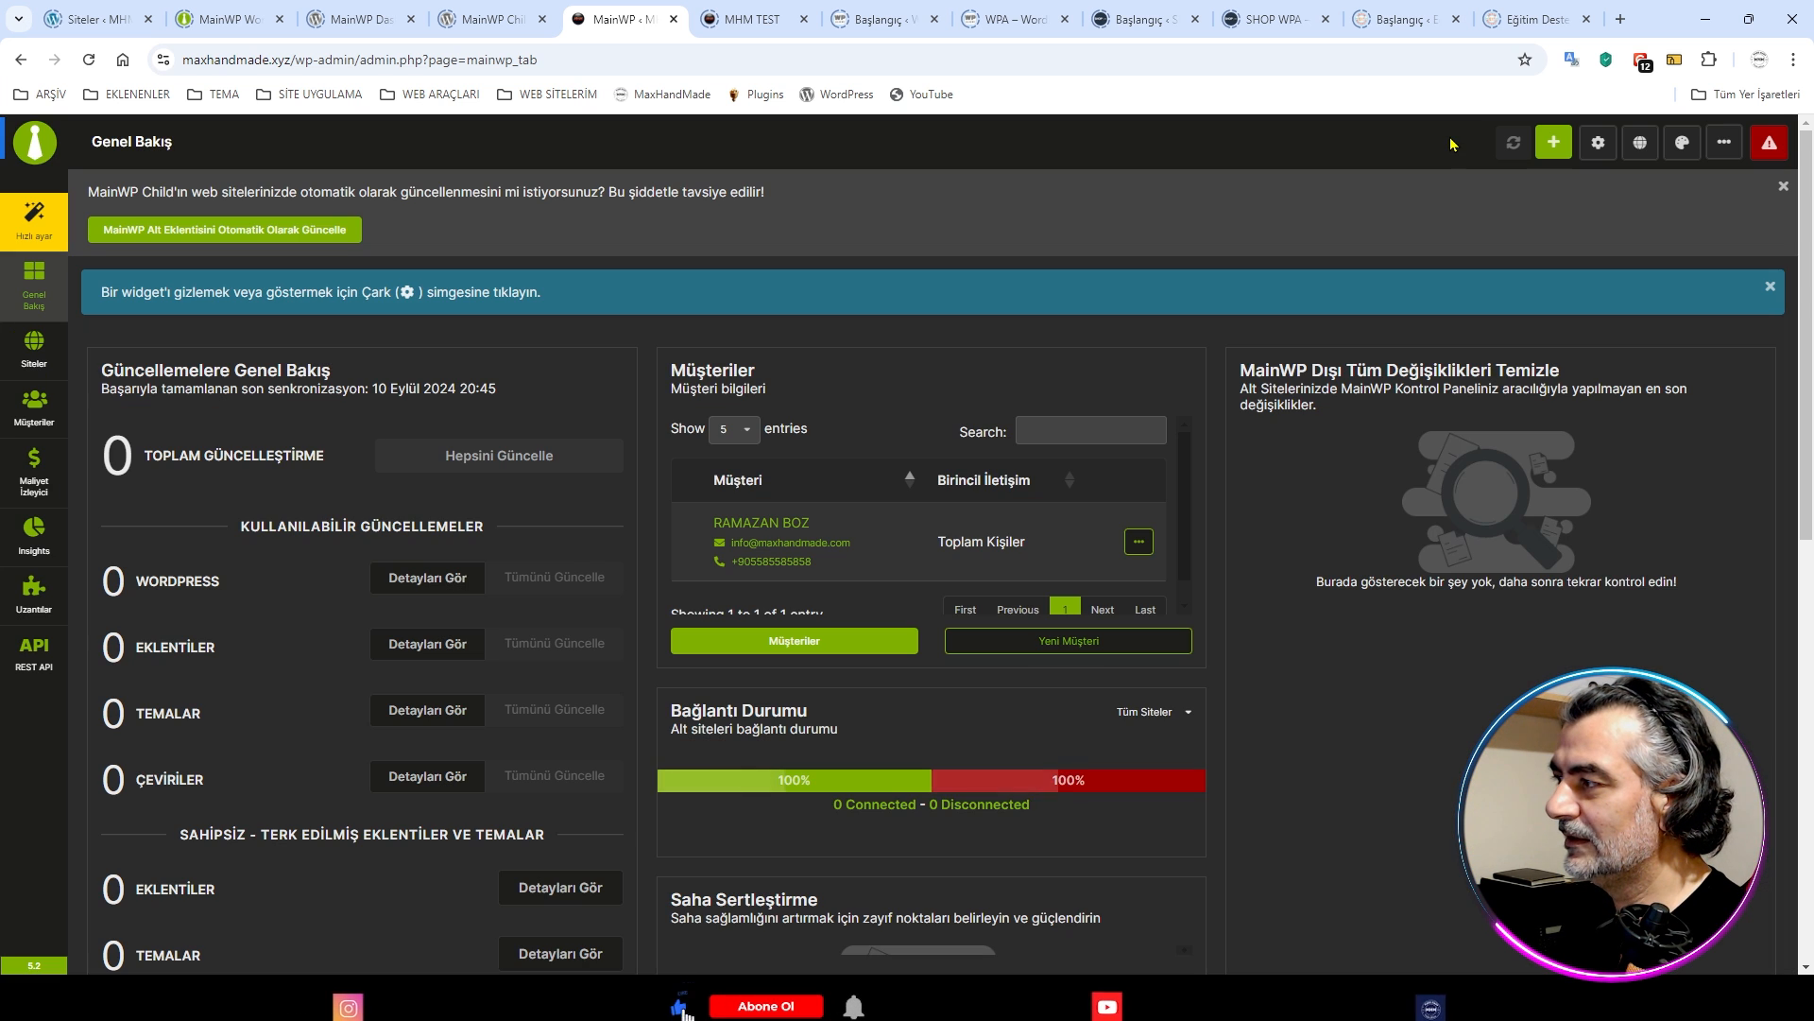
{"action": "left_click", "coordinate": [1724, 142]}
{"action": "left_click", "coordinate": [1602, 326]}
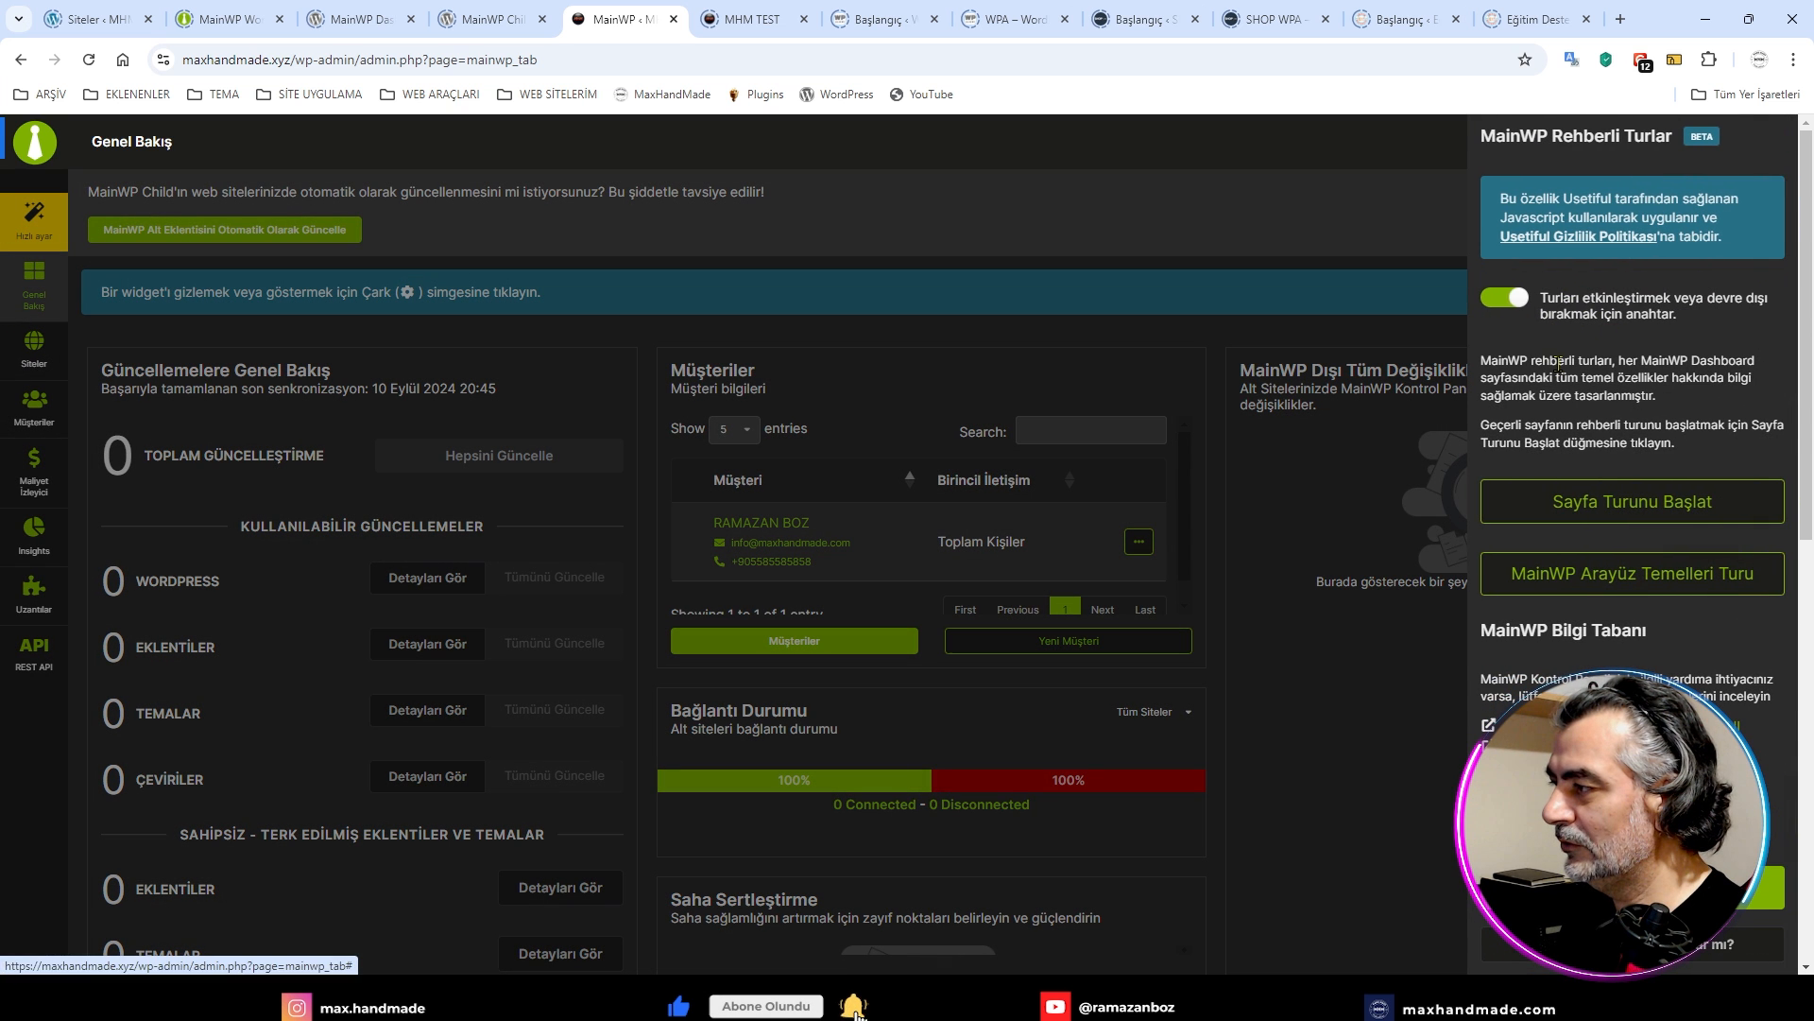
{"action": "left_click", "coordinate": [1504, 298]}
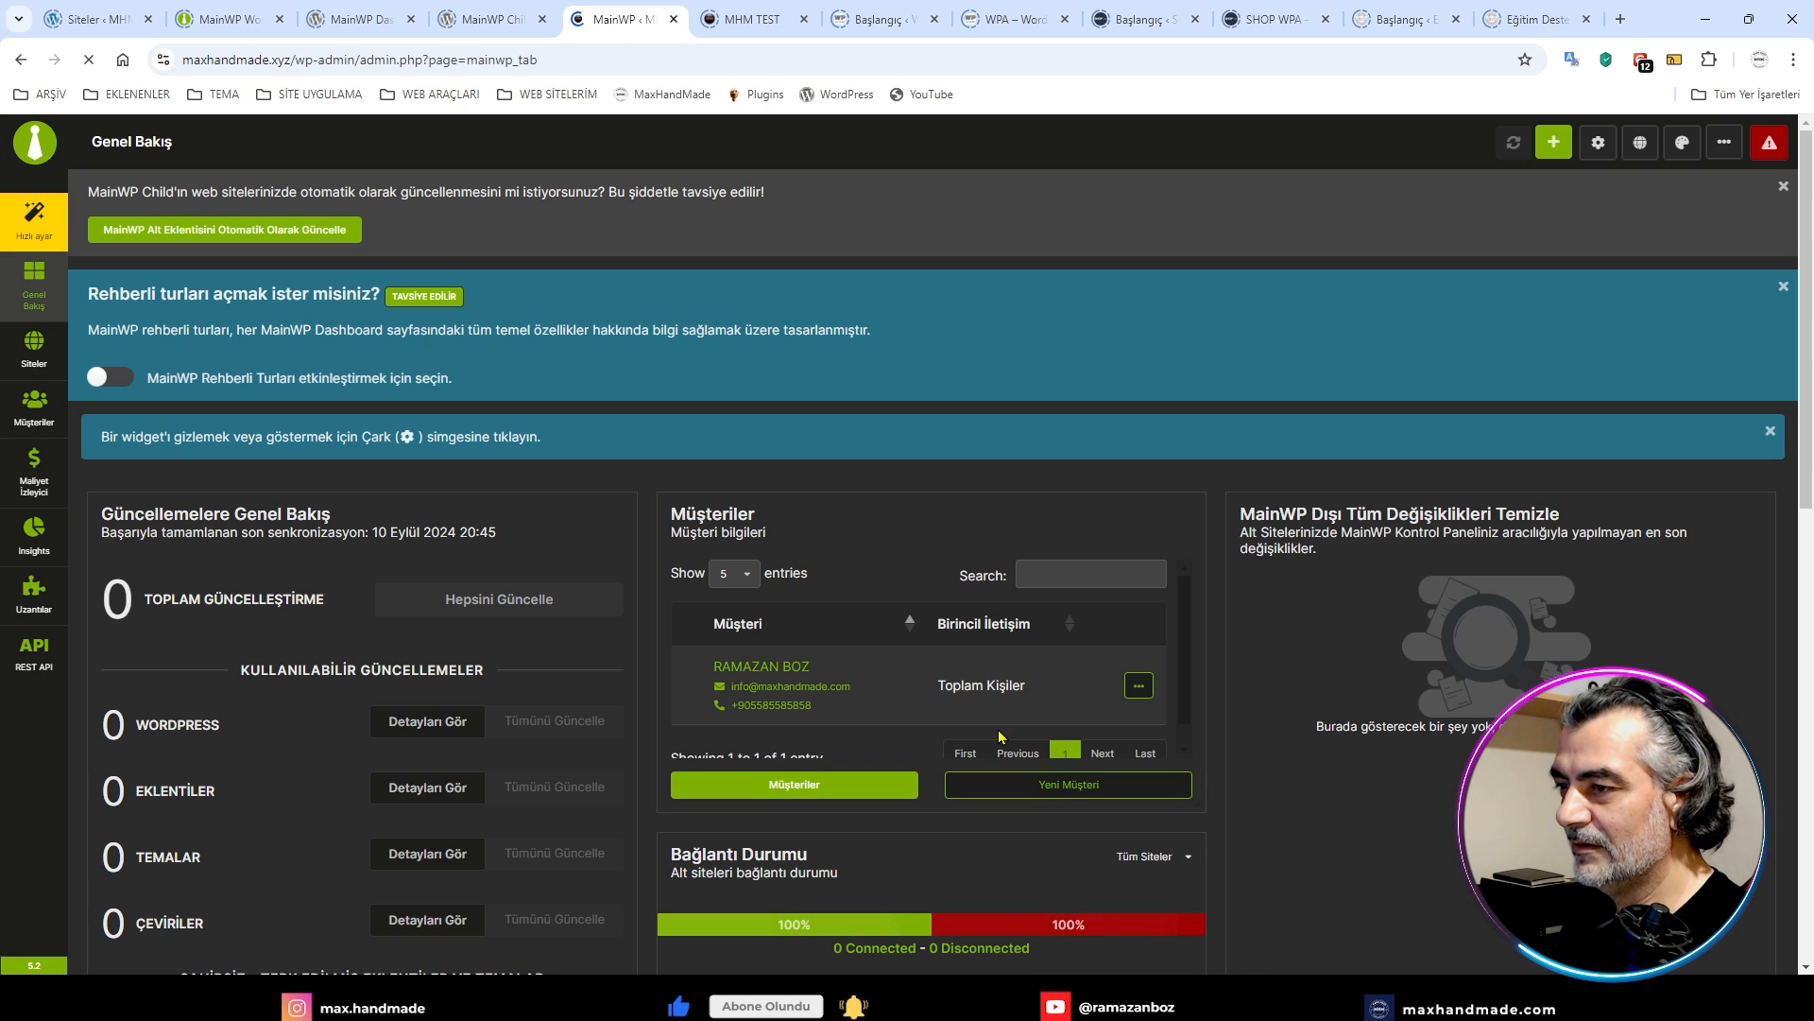
- Open the toolbar's '...' menu listing settings, WP admin, log out and support
{"action": "left_click", "coordinate": [1724, 142]}
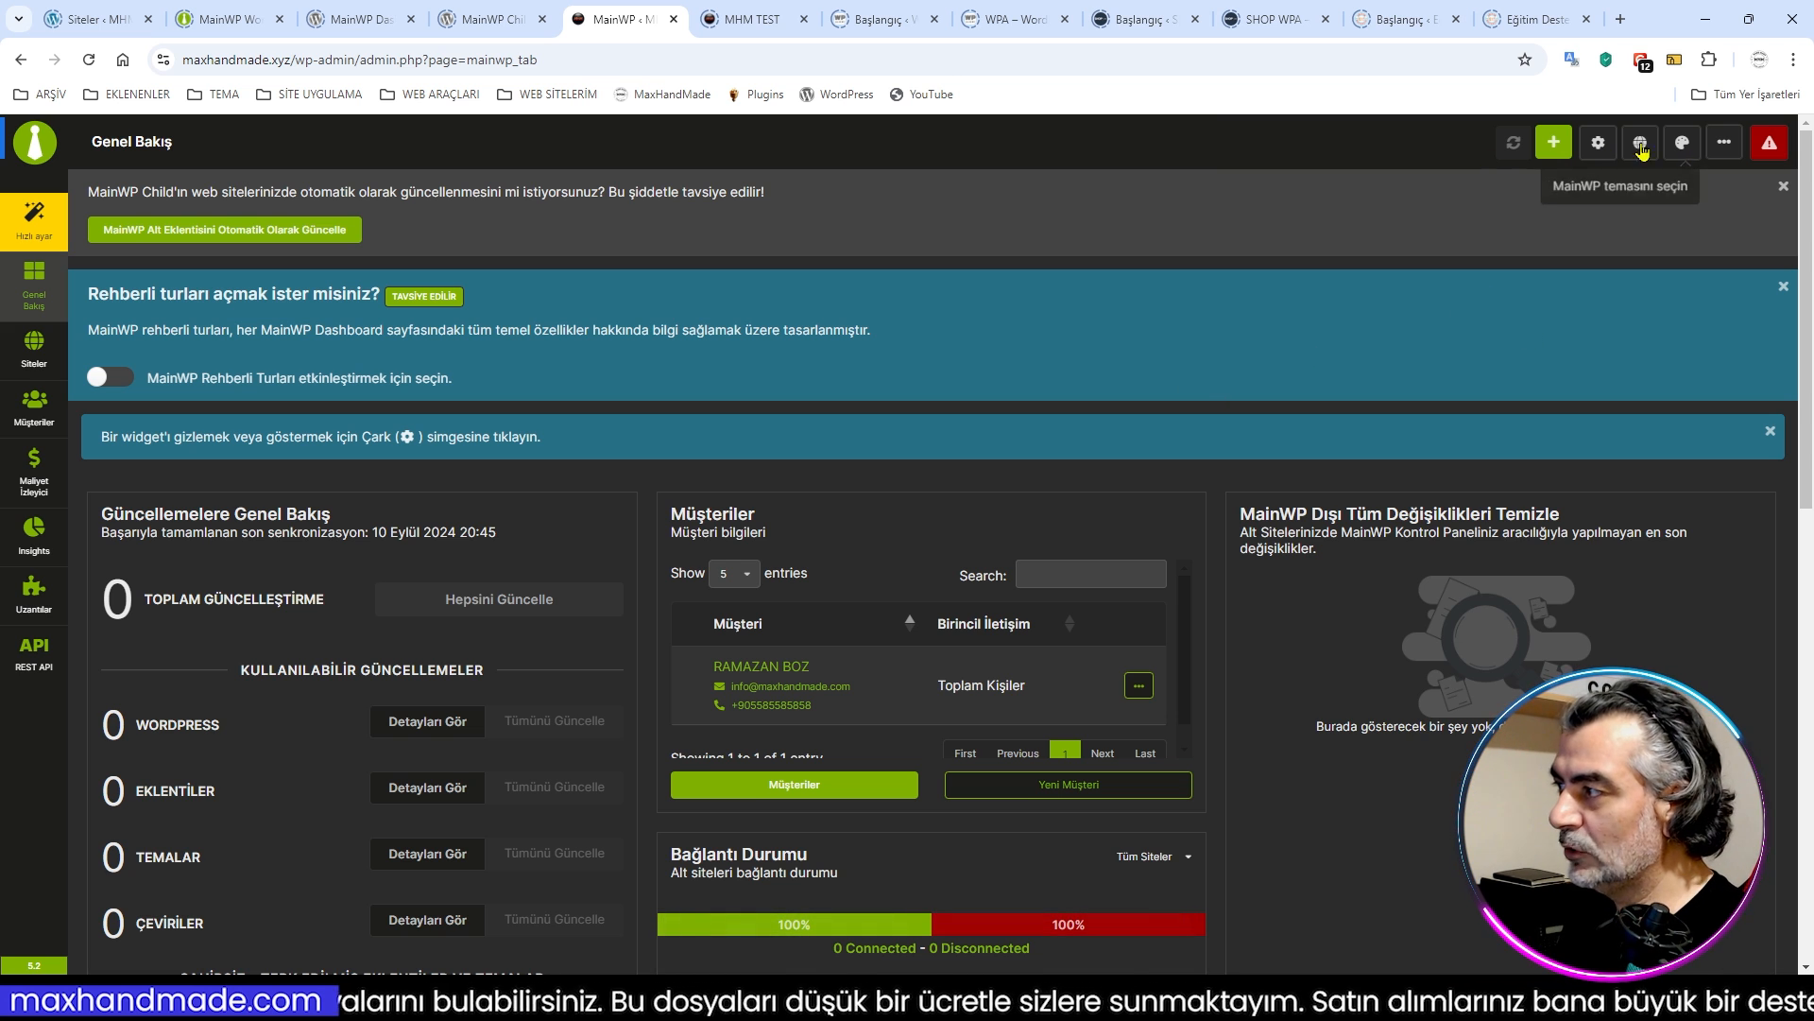
{"action": "left_click", "coordinate": [1725, 144]}
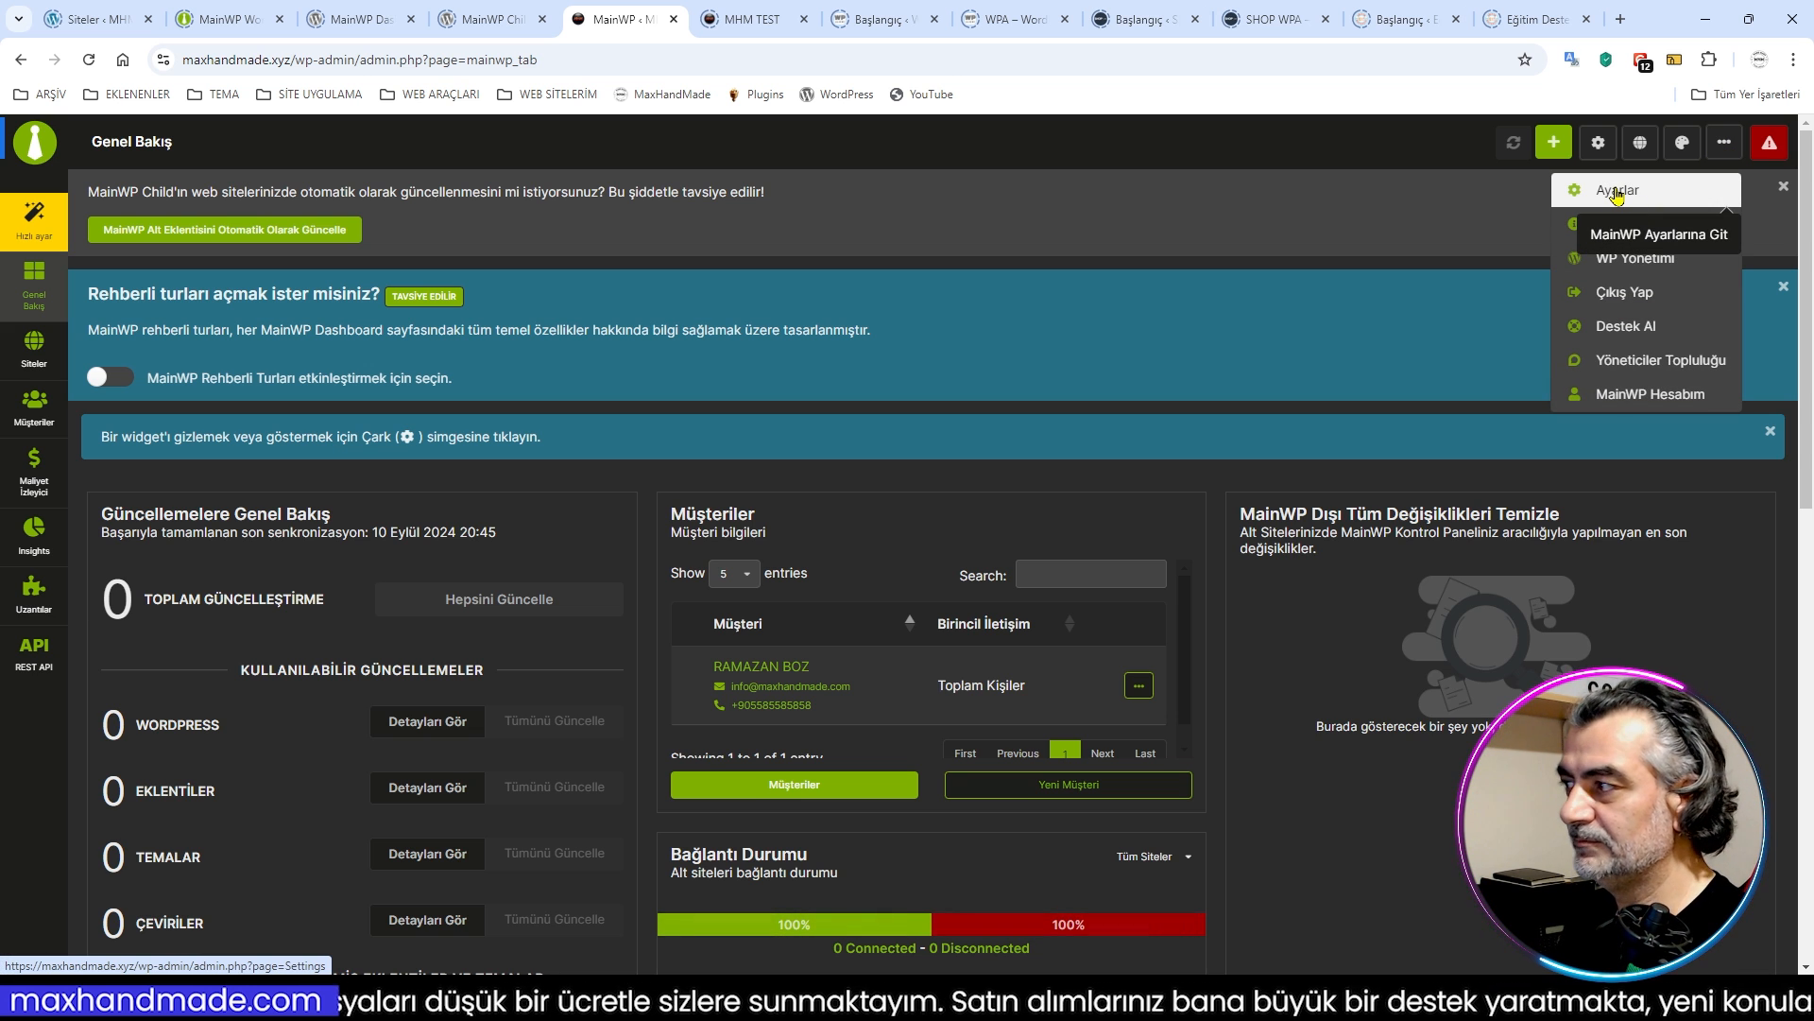
- On the MainWP settings page, review the daily sync time and frequency, keeping twice a day
{"action": "left_click", "coordinate": [1616, 192]}
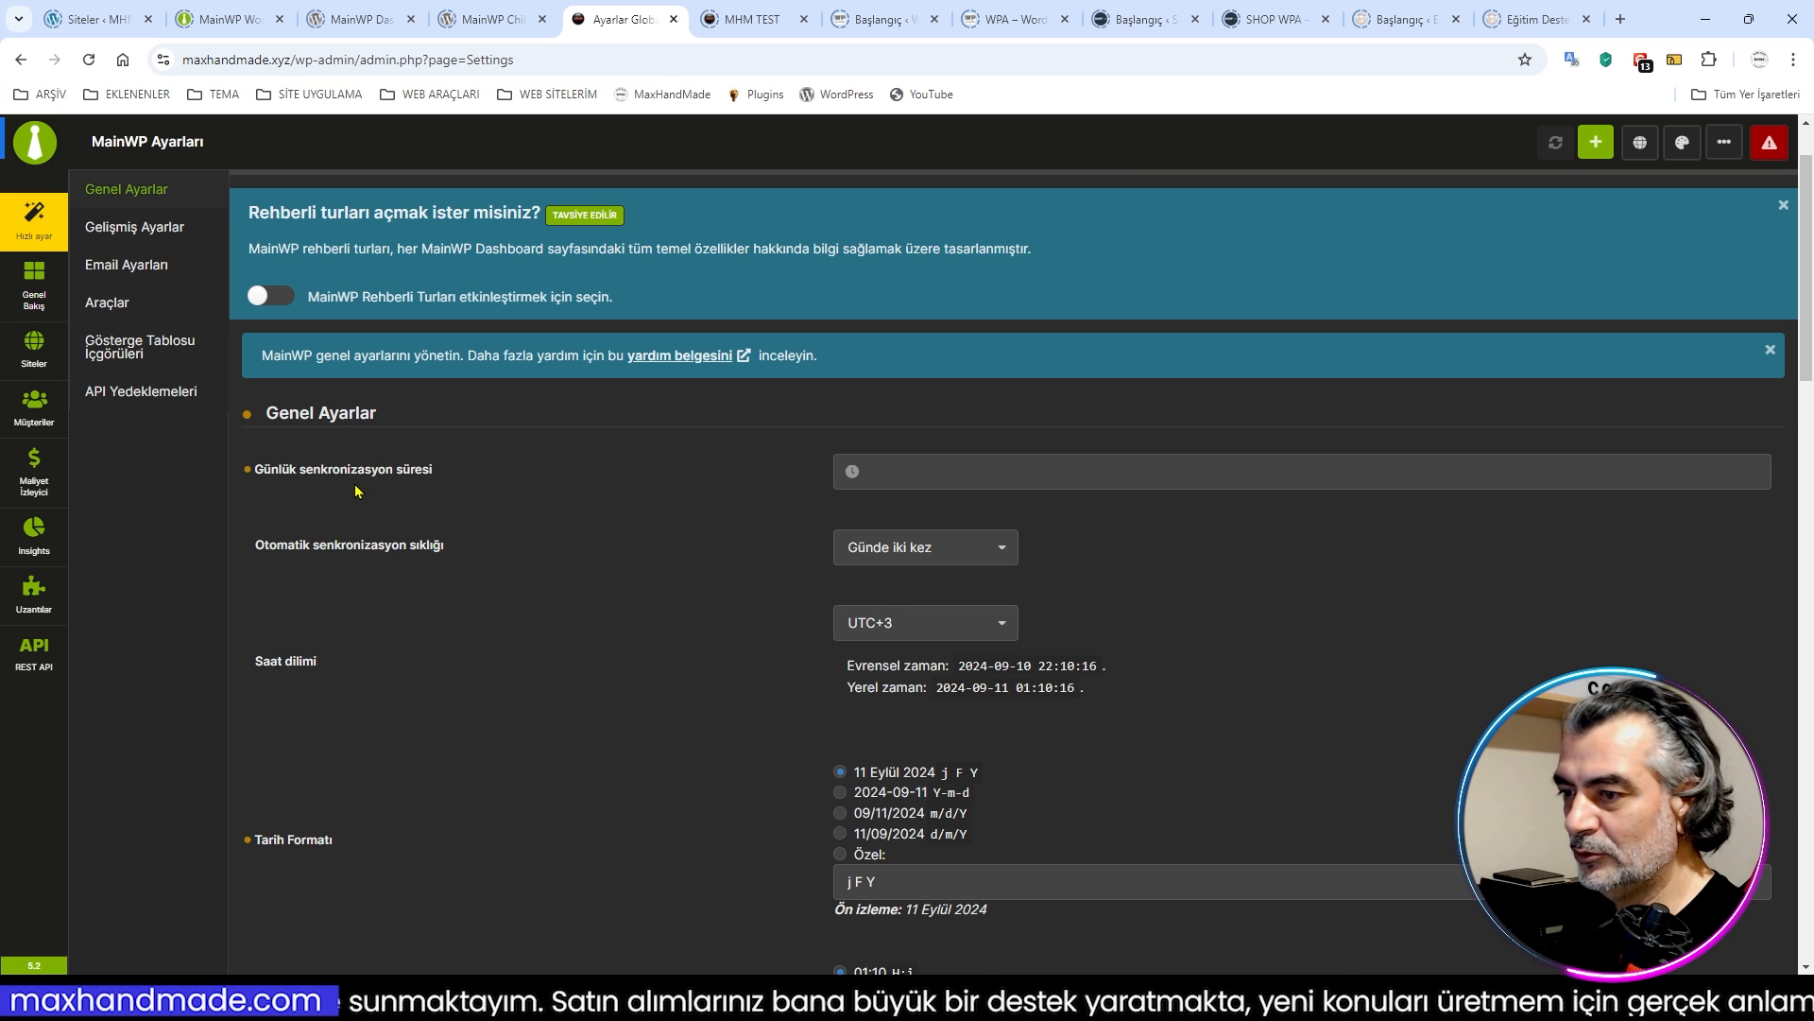
{"action": "left_click", "coordinate": [899, 471]}
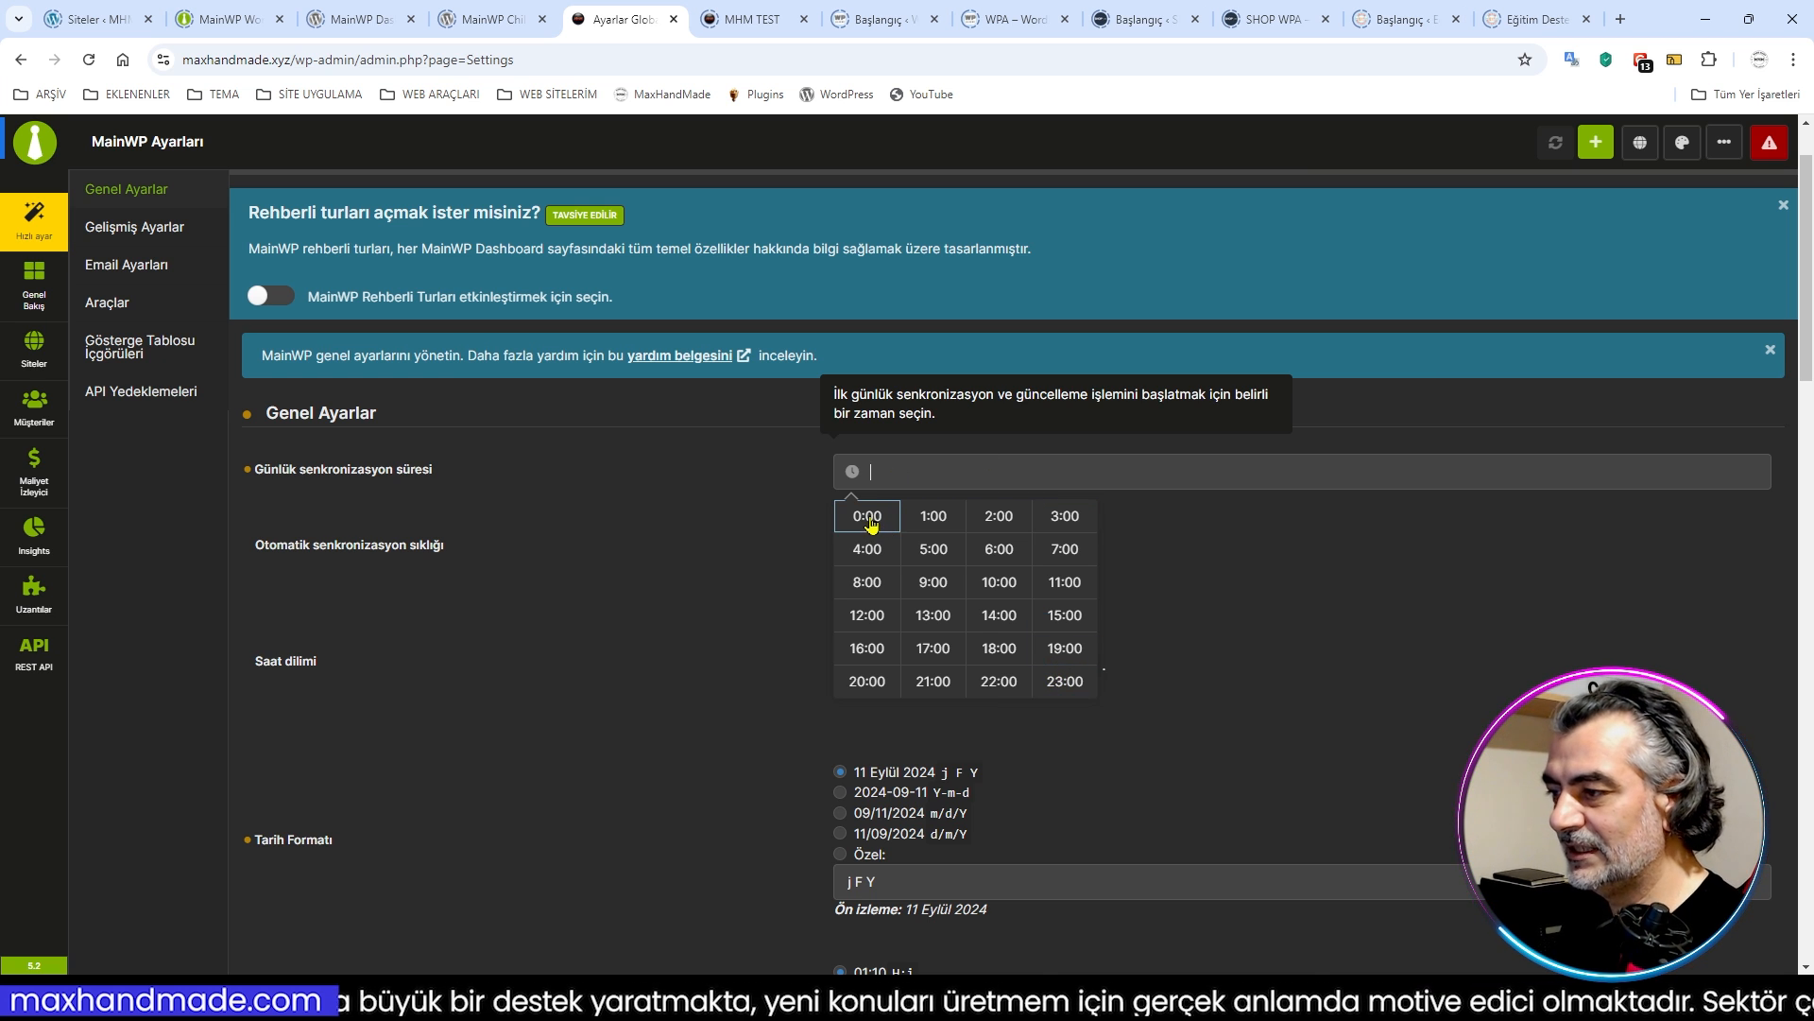
{"action": "left_click", "coordinate": [687, 515]}
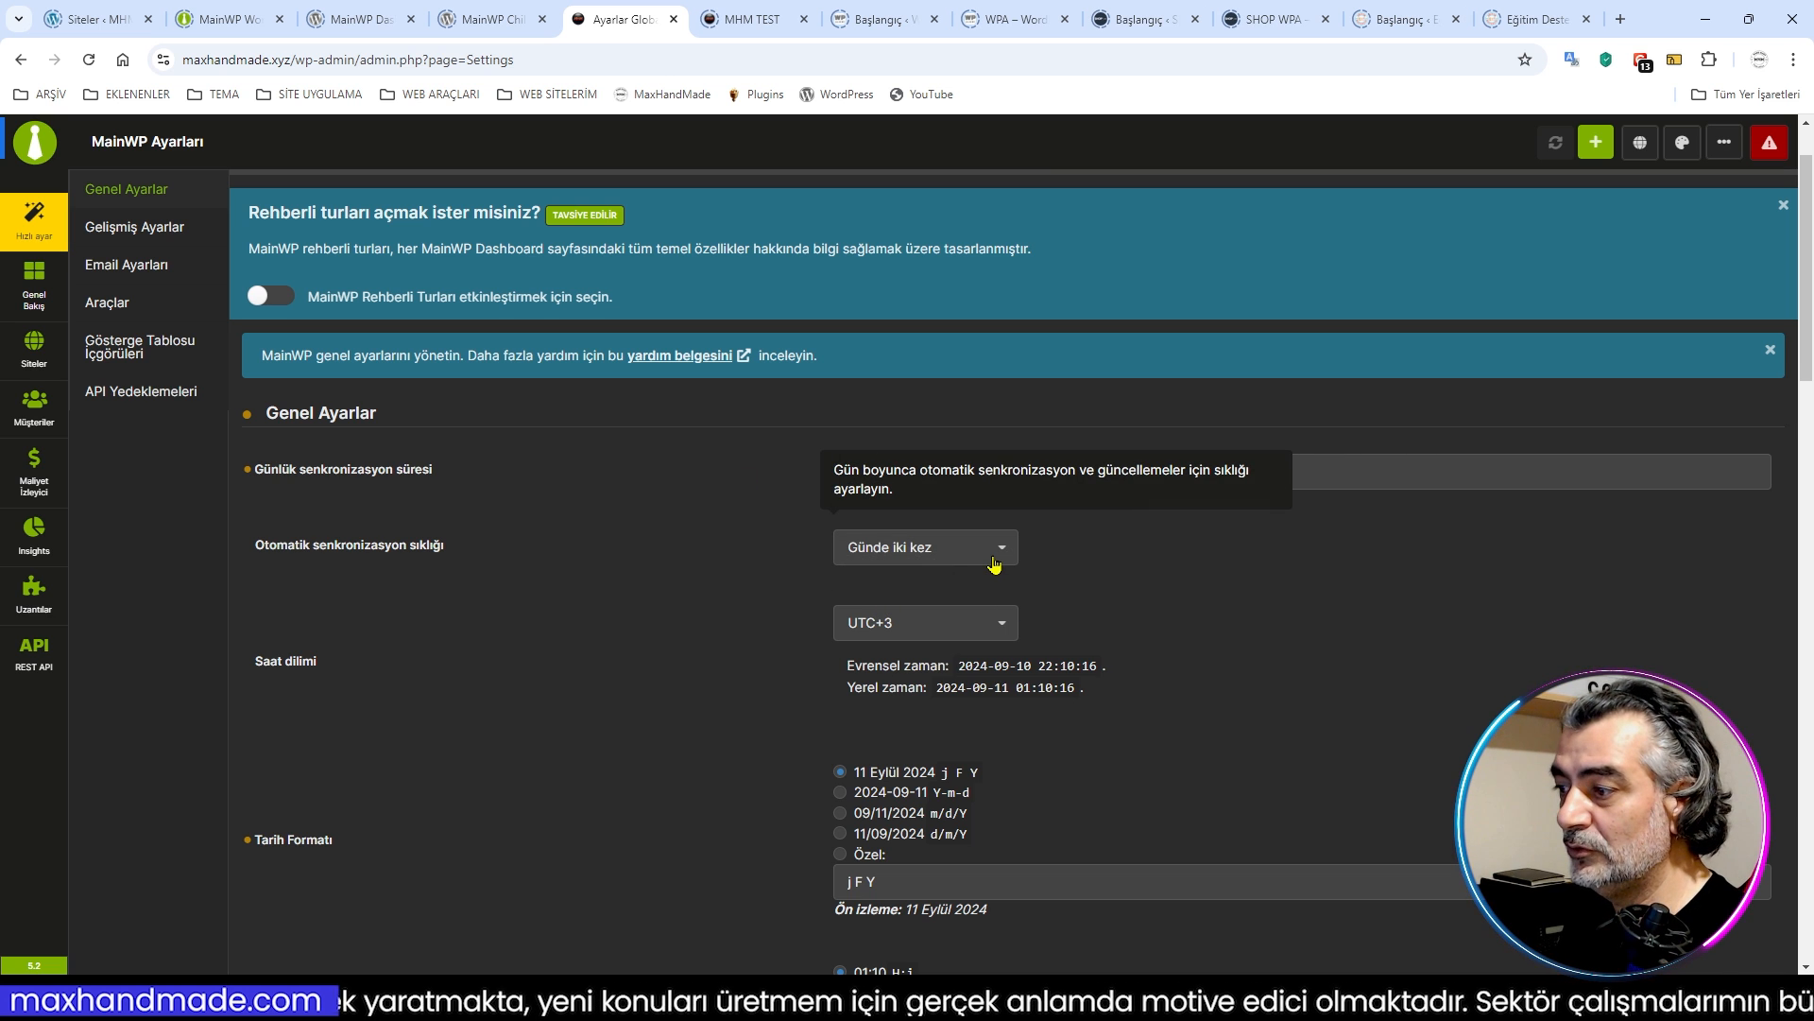
{"action": "left_click", "coordinate": [996, 559]}
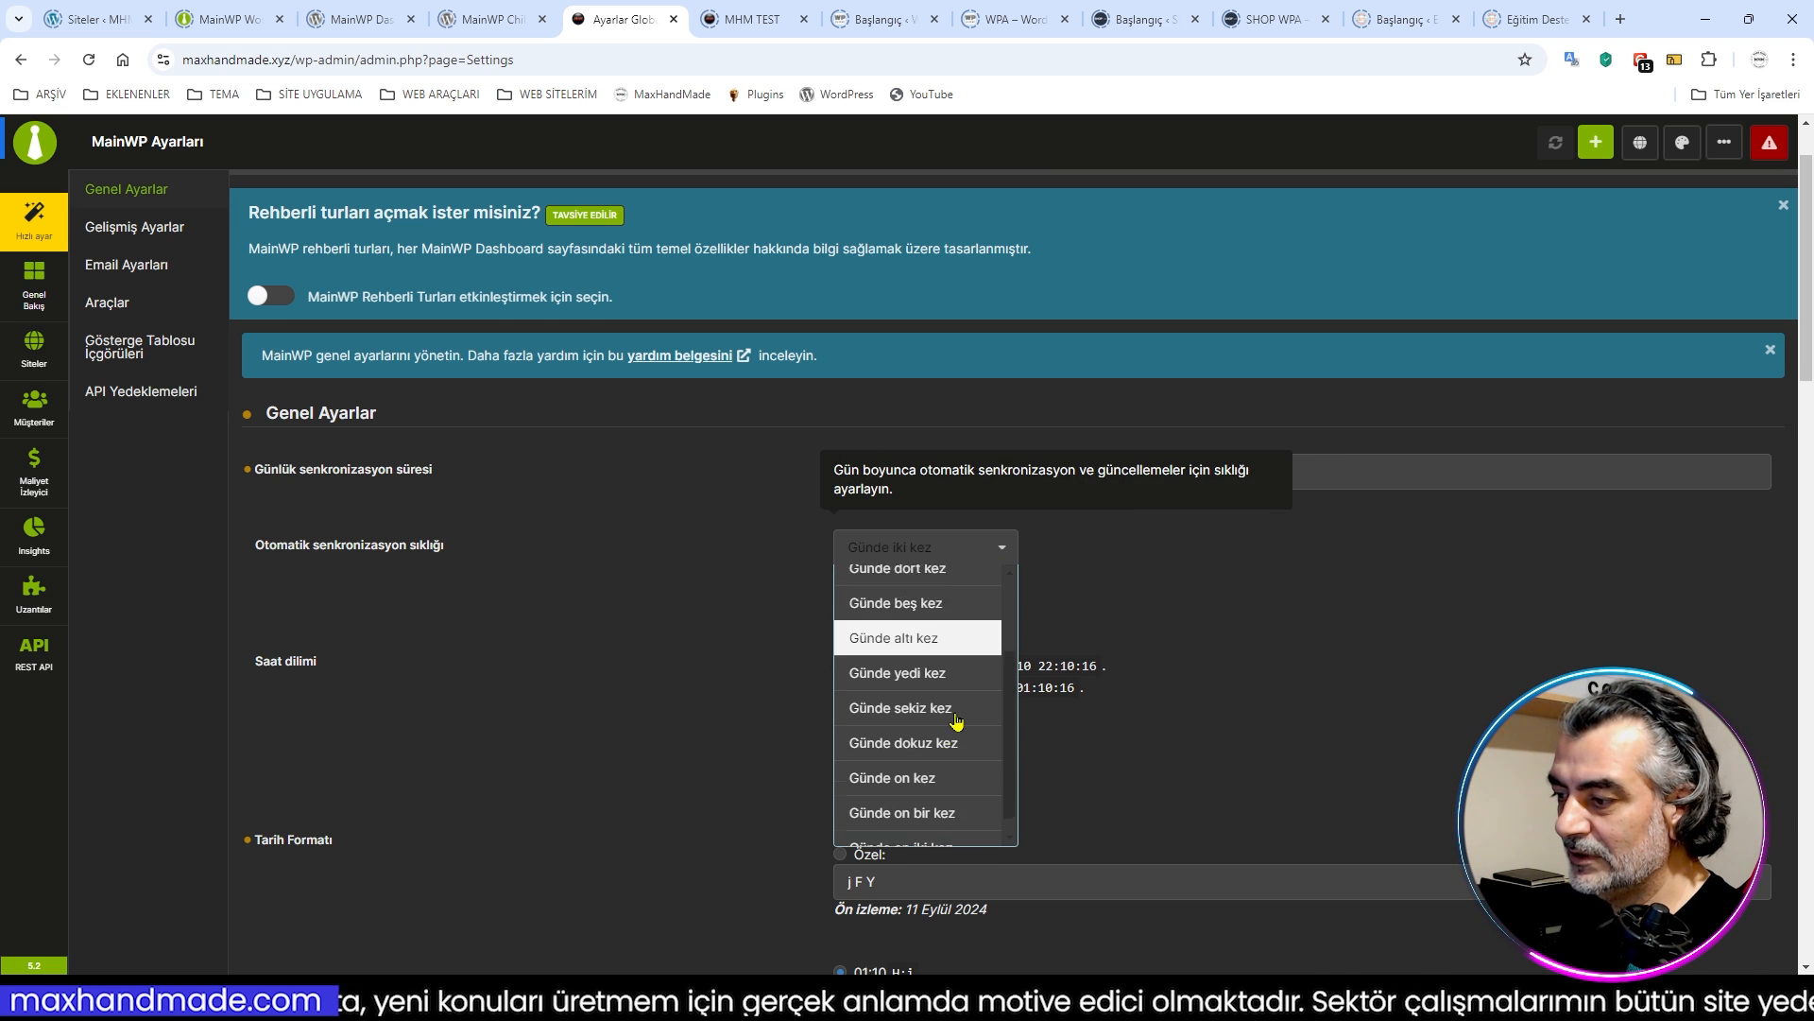
{"action": "scroll", "coordinate": [954, 719], "scroll_direction": "down", "scroll_amount": 3}
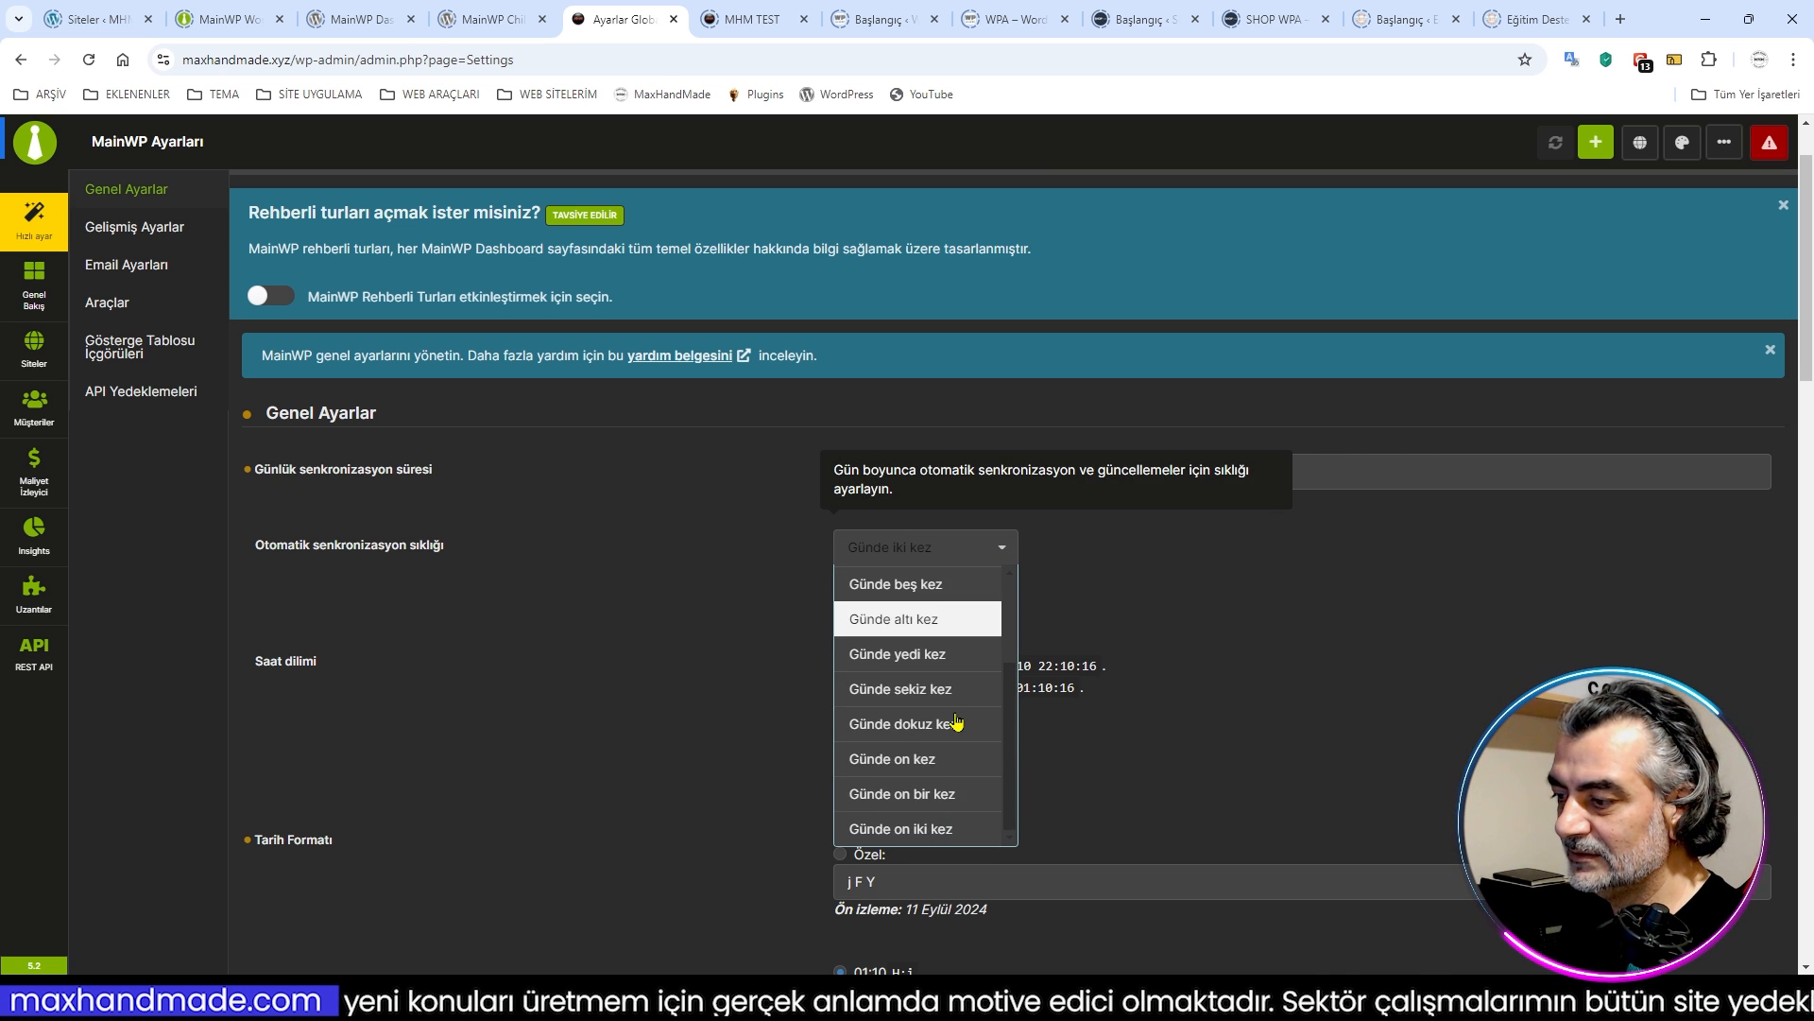
{"action": "left_click", "coordinate": [1239, 622]}
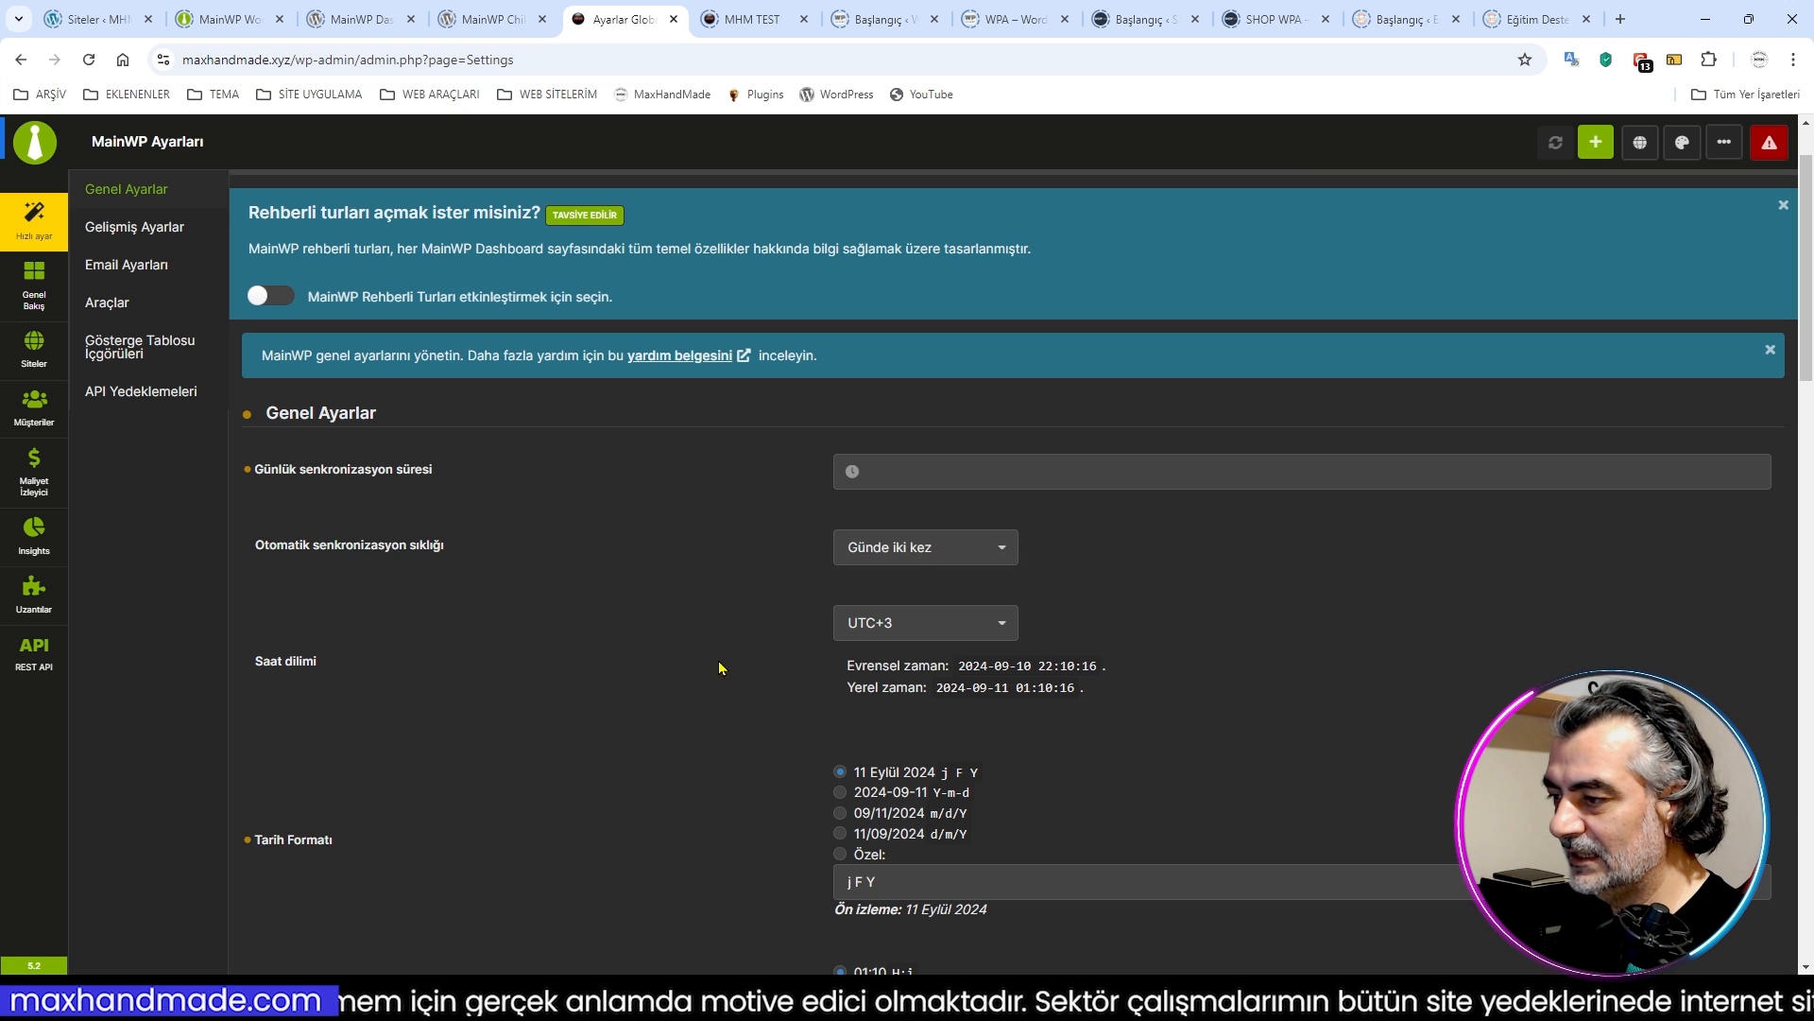
{"action": "scroll", "coordinate": [721, 649], "scroll_direction": "down", "scroll_amount": 2}
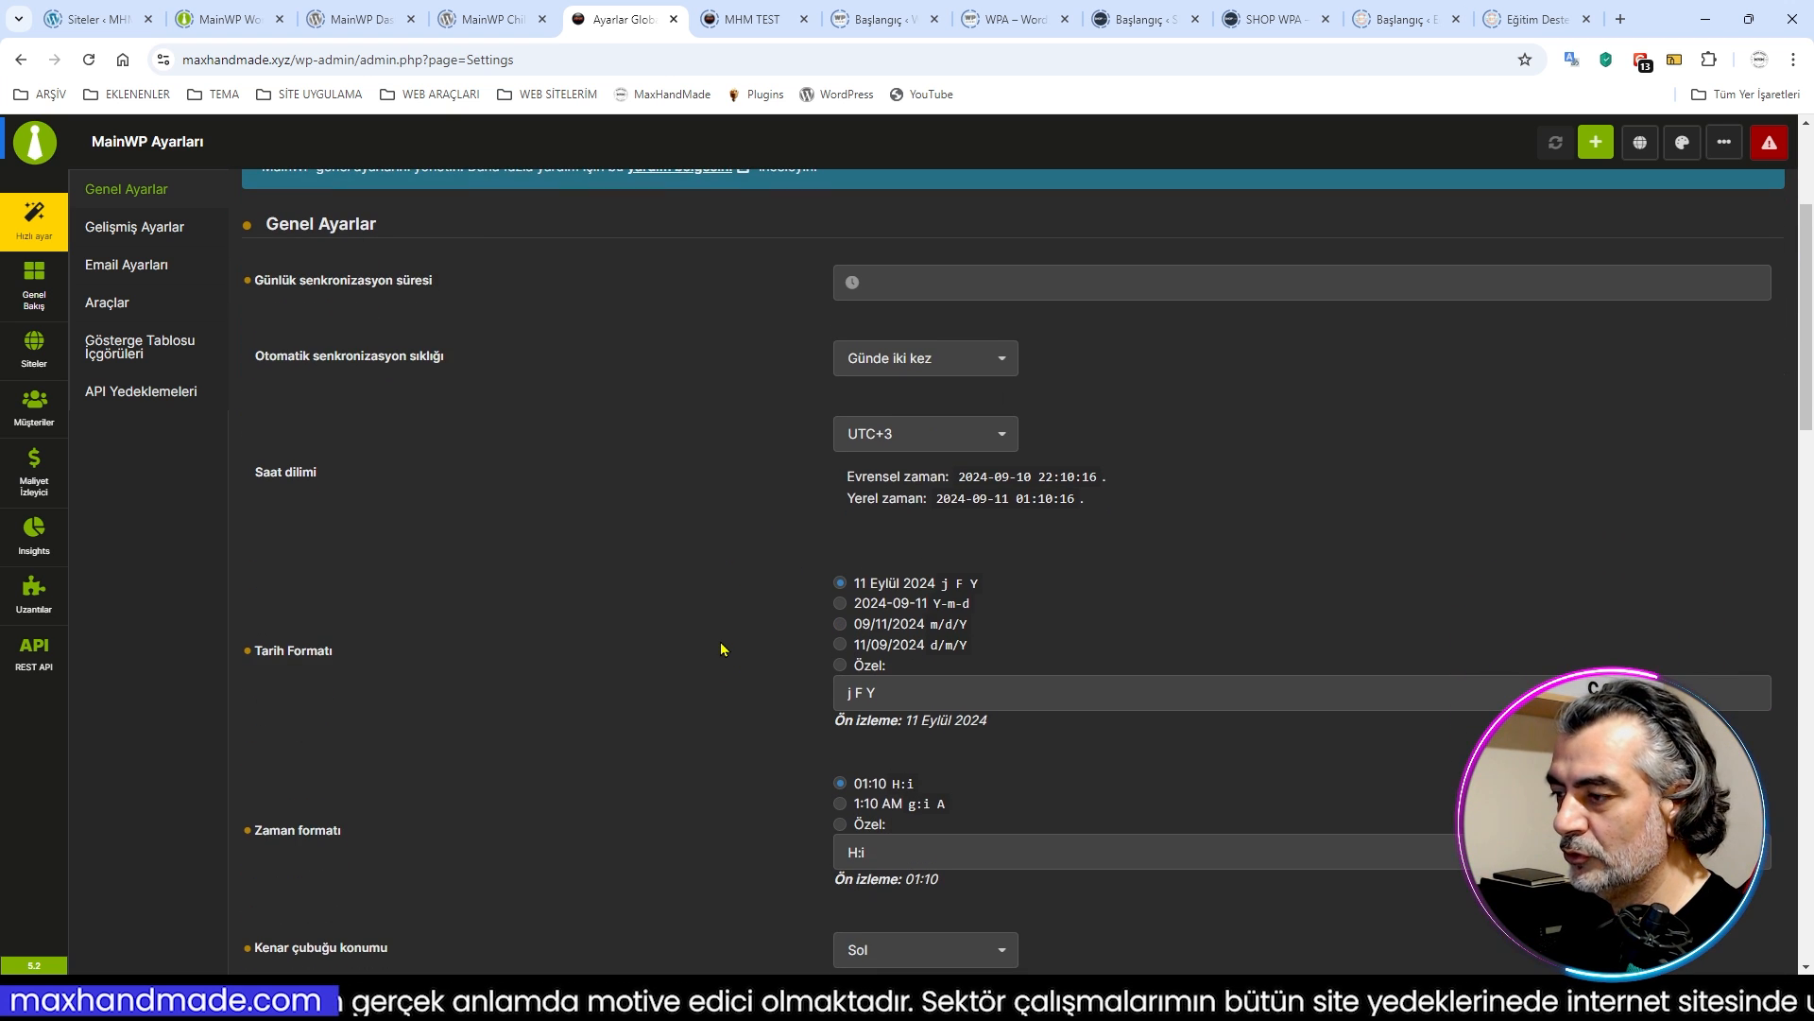
{"action": "scroll", "coordinate": [981, 604], "scroll_direction": "down", "scroll_amount": 3}
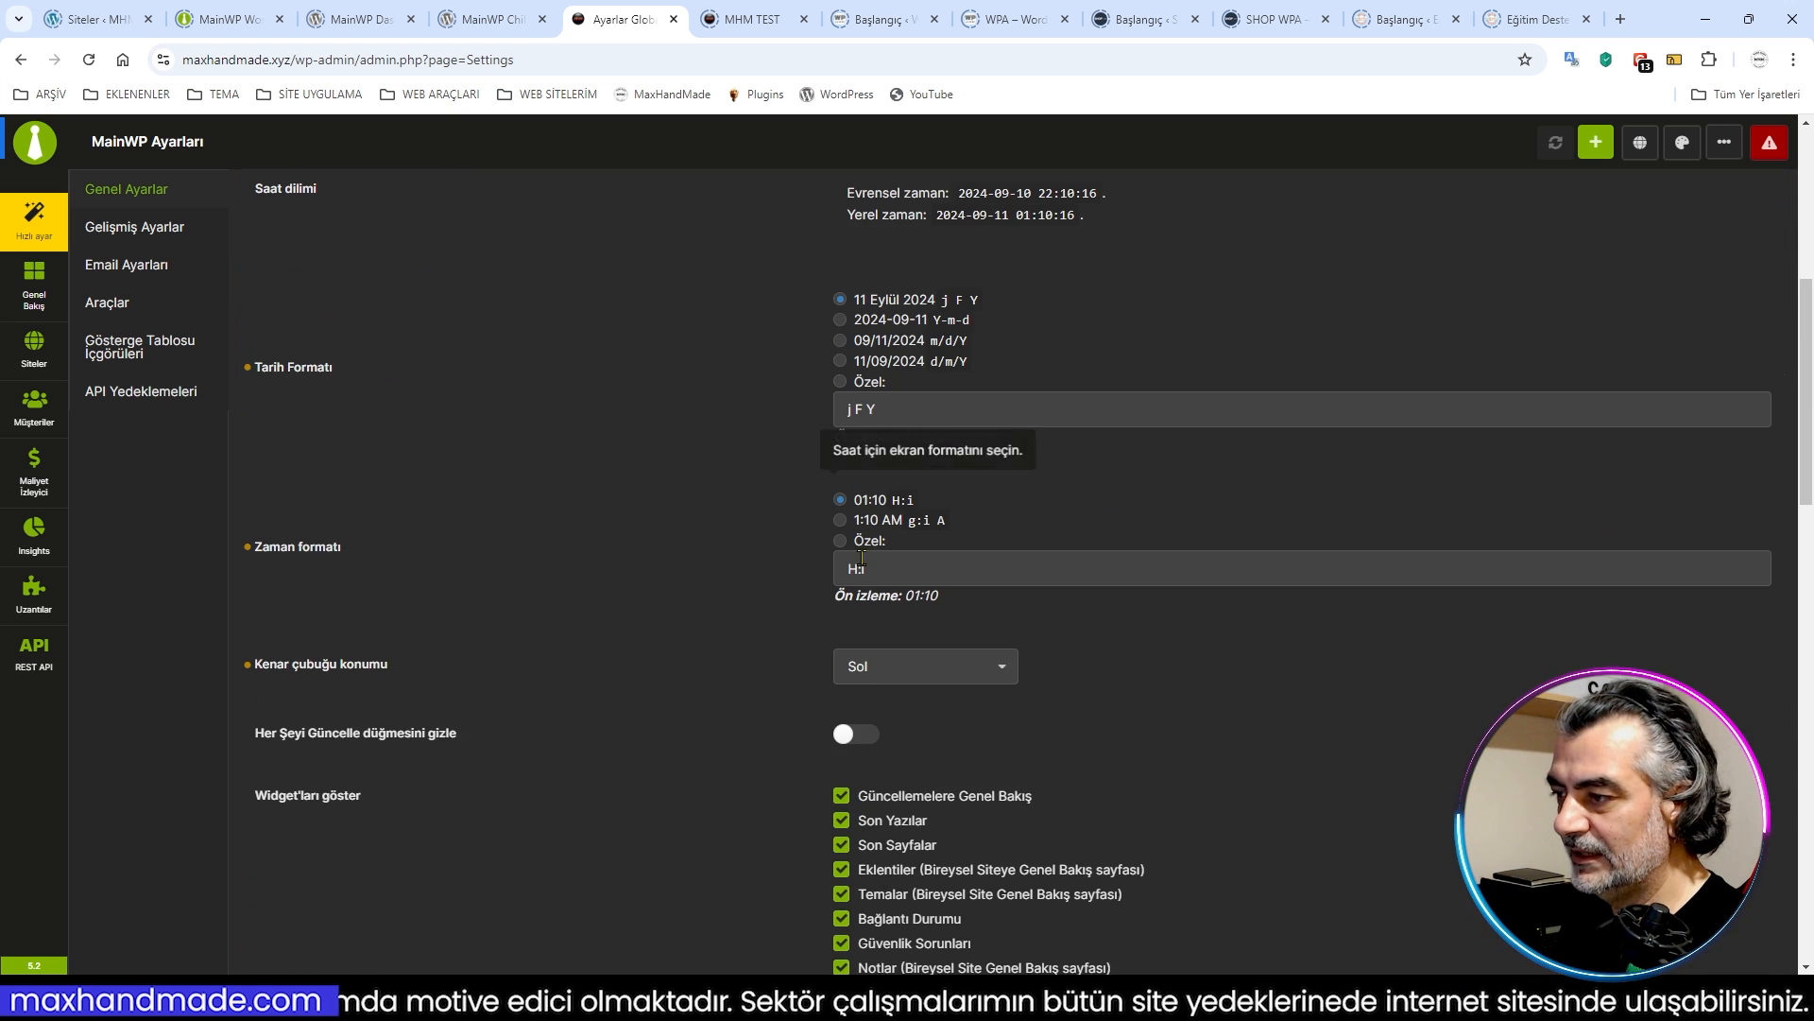
{"action": "scroll", "coordinate": [605, 635], "scroll_direction": "down", "scroll_amount": 1}
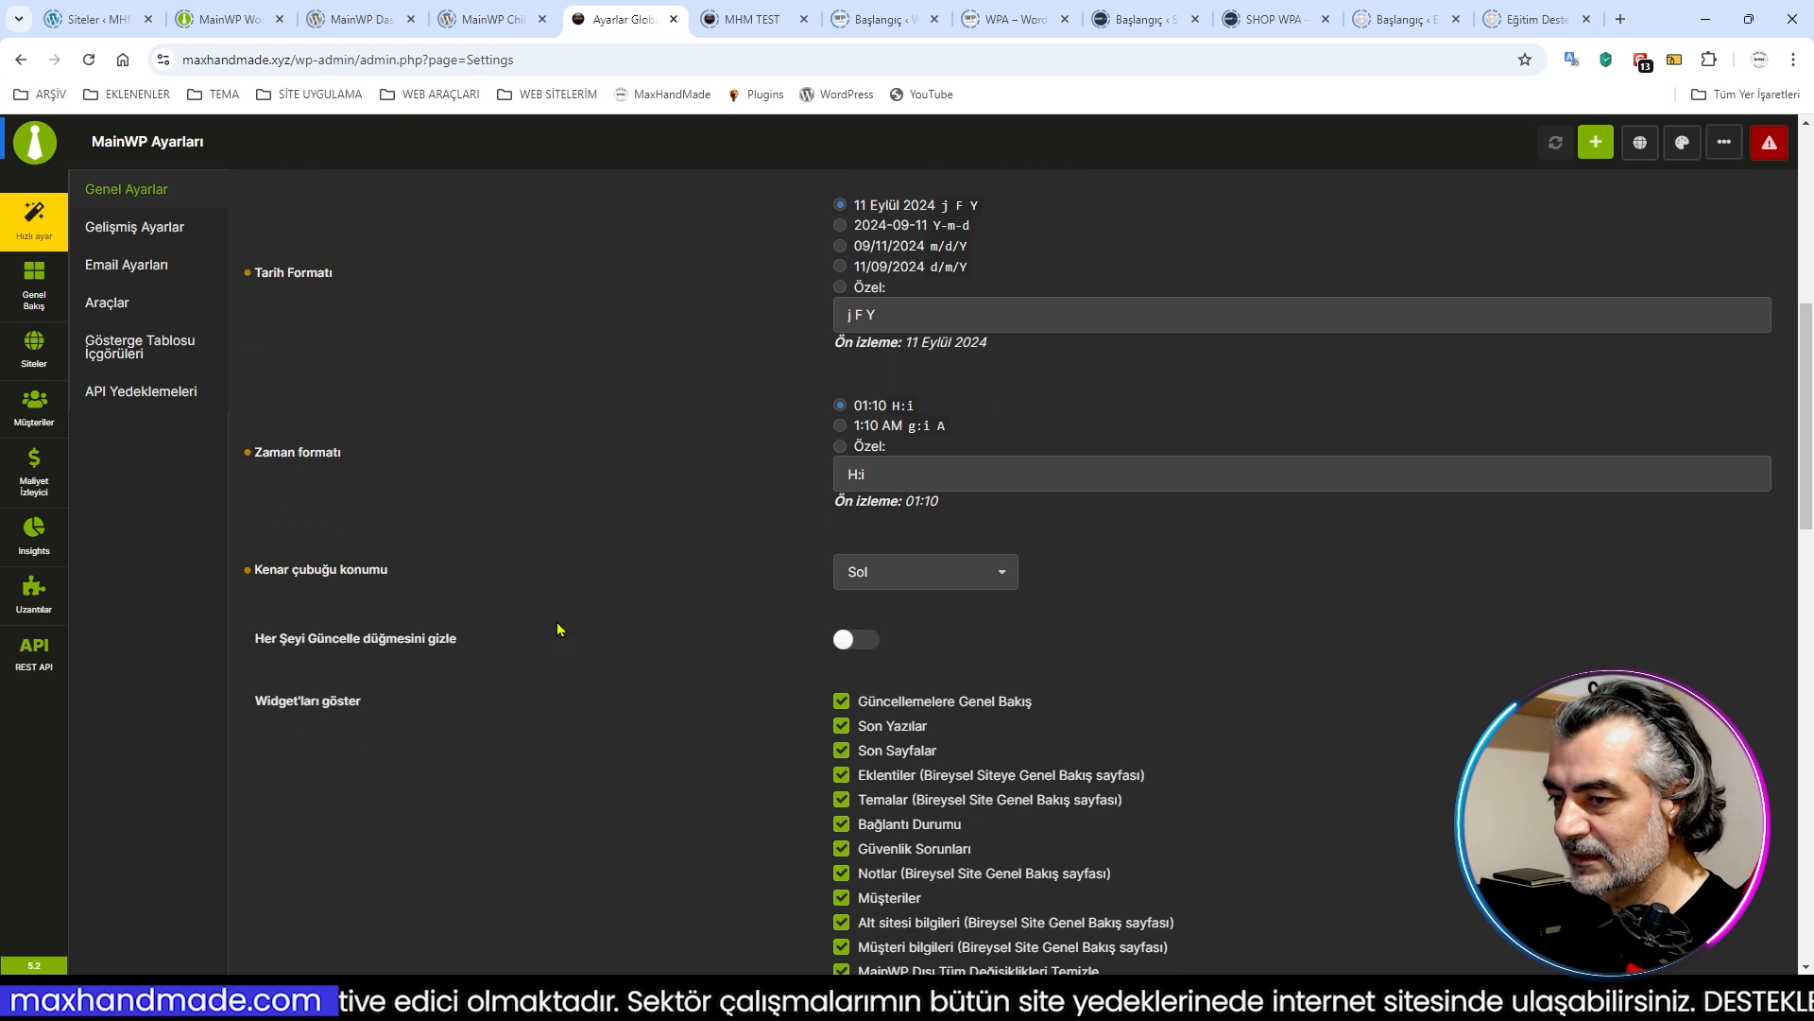
- Keep the sidebar position at Sağ (varsayılan) and continue down toward Güncellemeler Ayarlar
{"action": "left_click", "coordinate": [945, 583]}
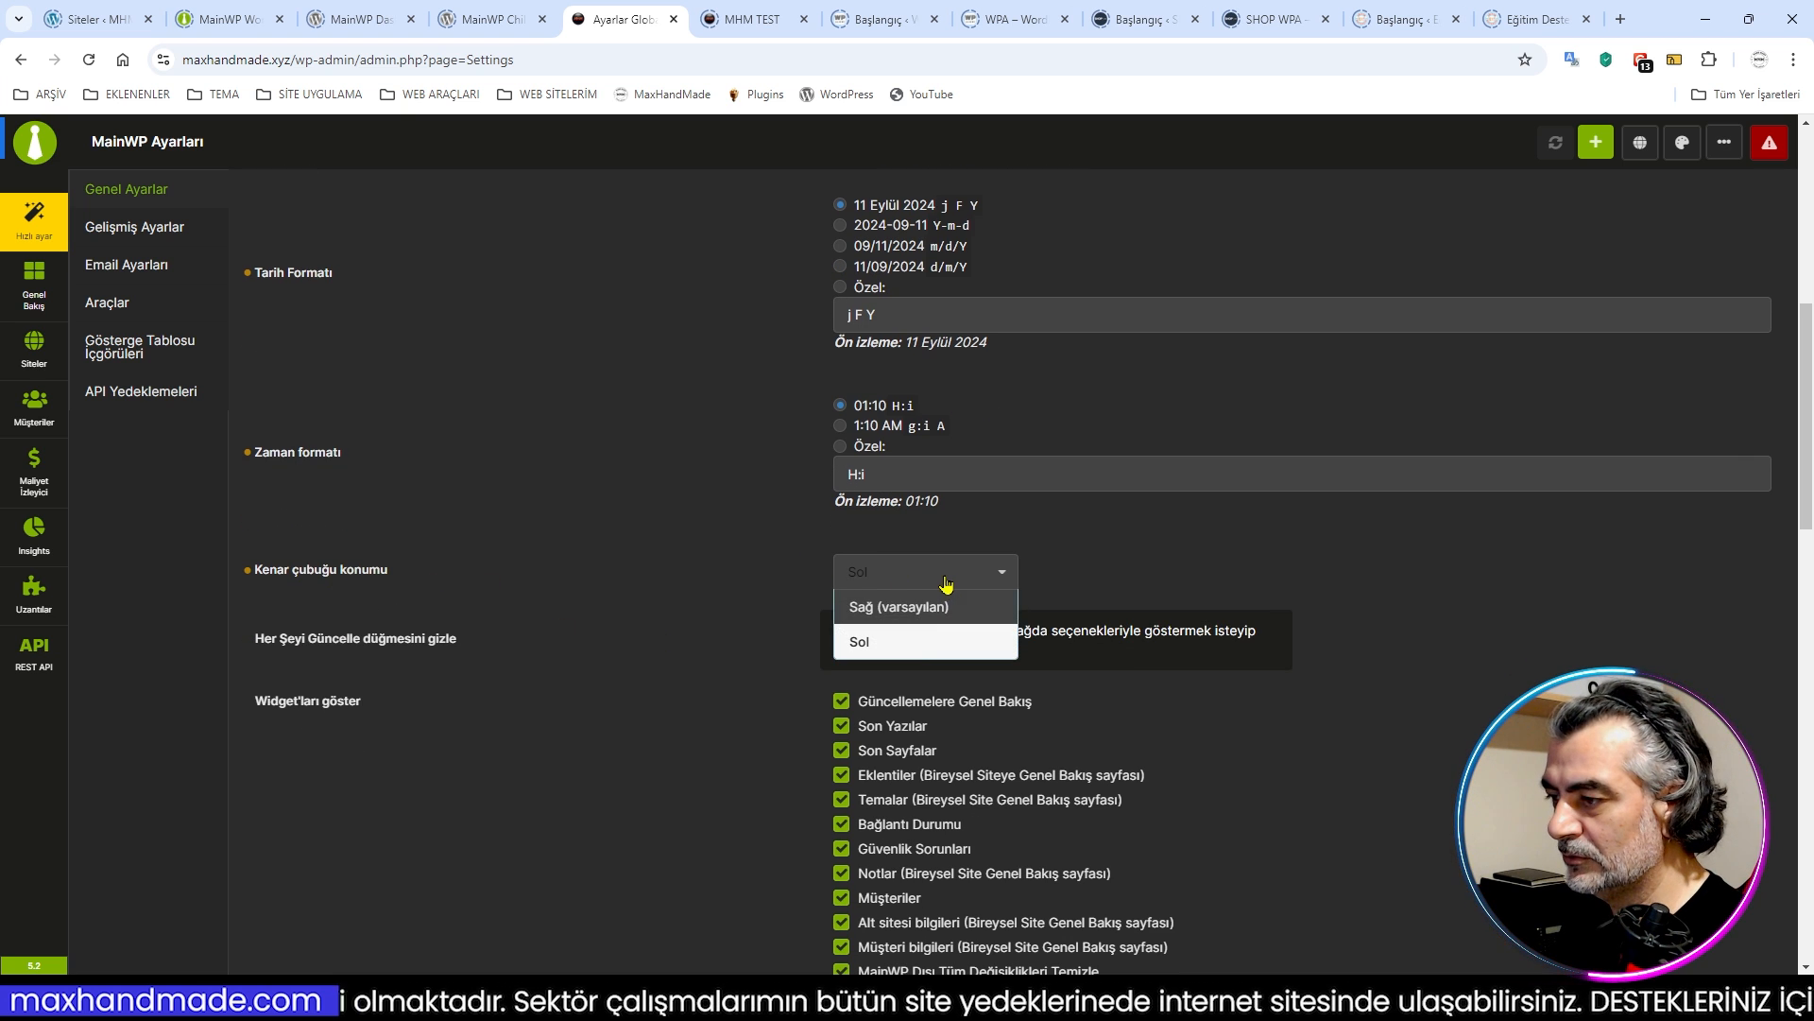
{"action": "left_click", "coordinate": [909, 617]}
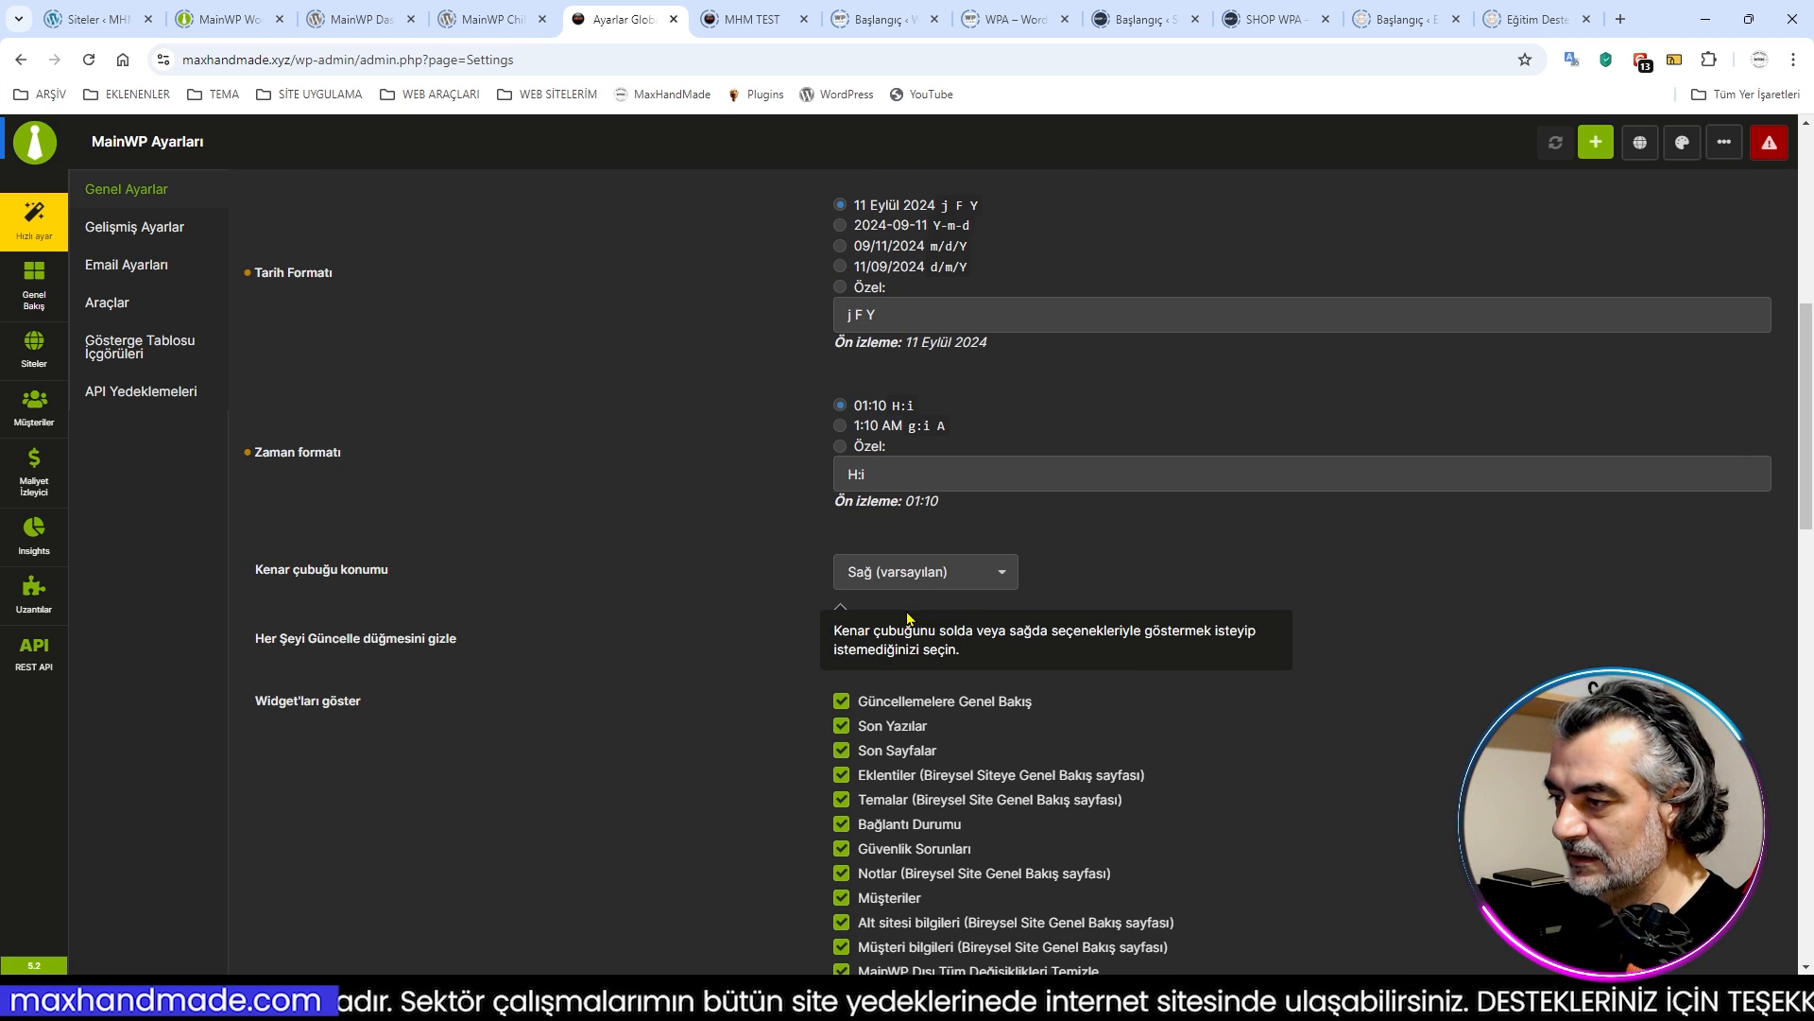
{"action": "scroll", "coordinate": [662, 617], "scroll_direction": "down", "scroll_amount": 3}
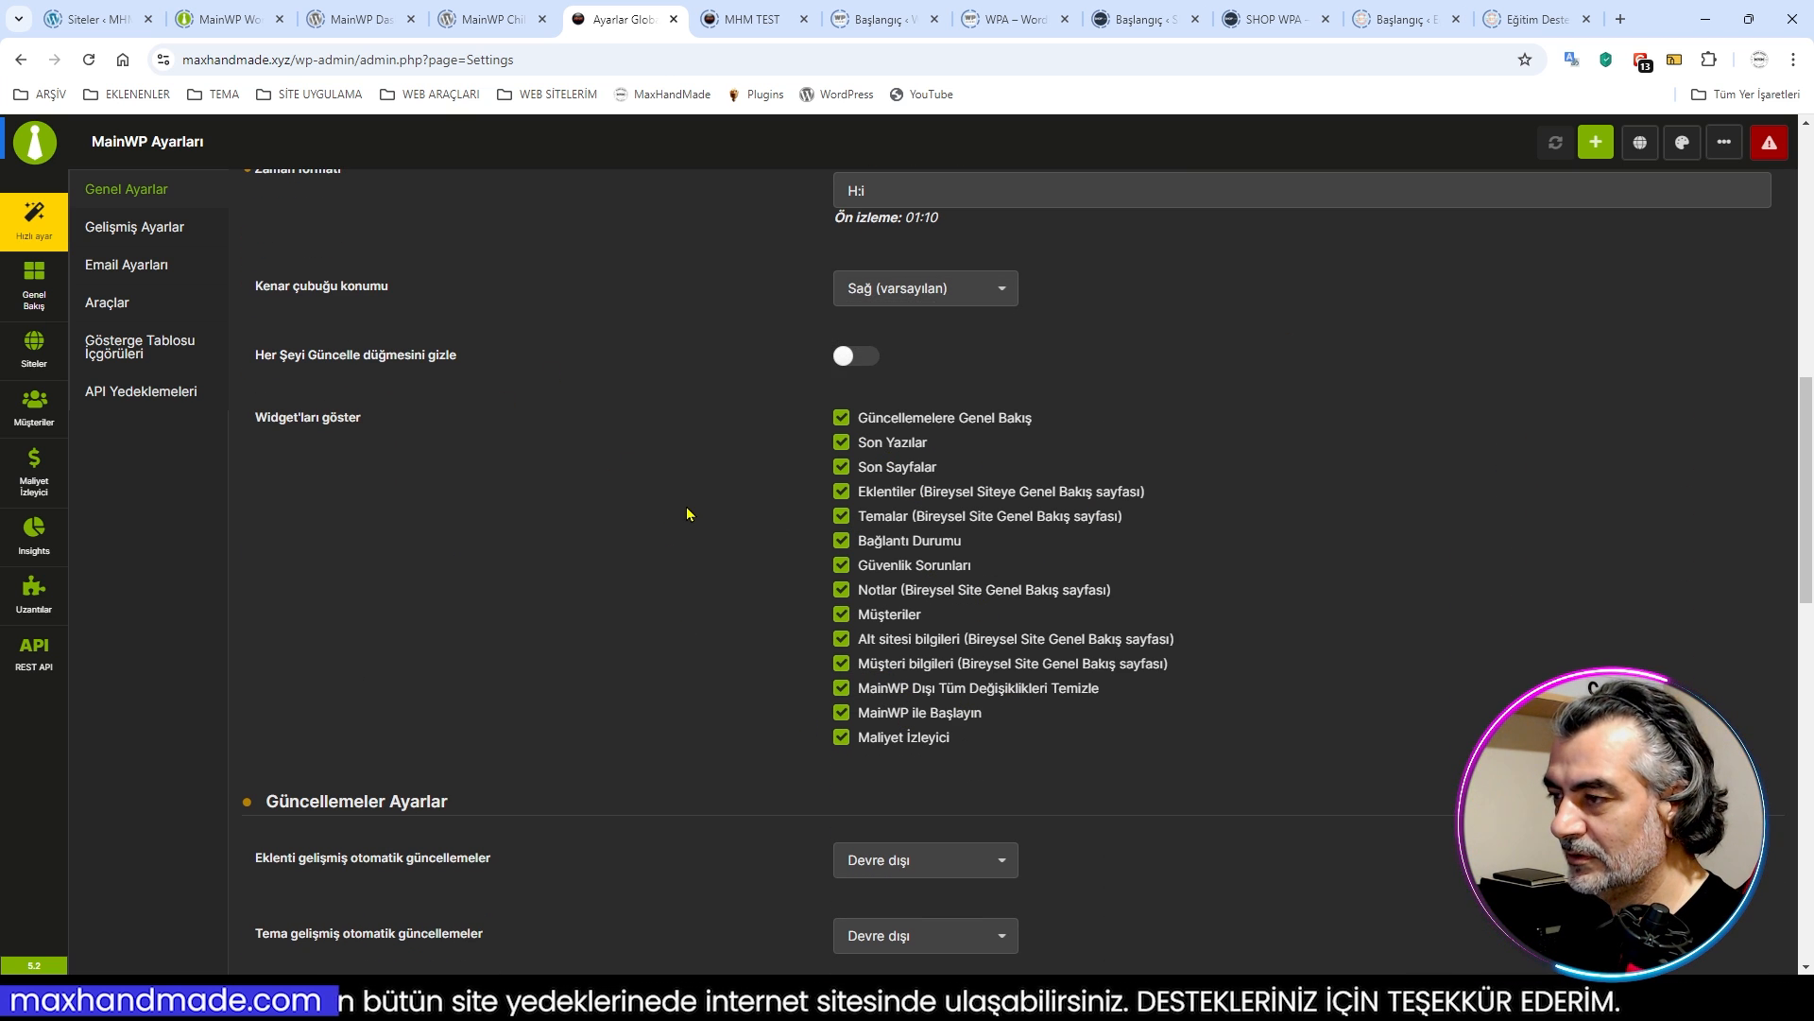
{"action": "scroll", "coordinate": [688, 514], "scroll_direction": "down", "scroll_amount": 2}
{"action": "scroll", "coordinate": [688, 515], "scroll_direction": "down", "scroll_amount": 2}
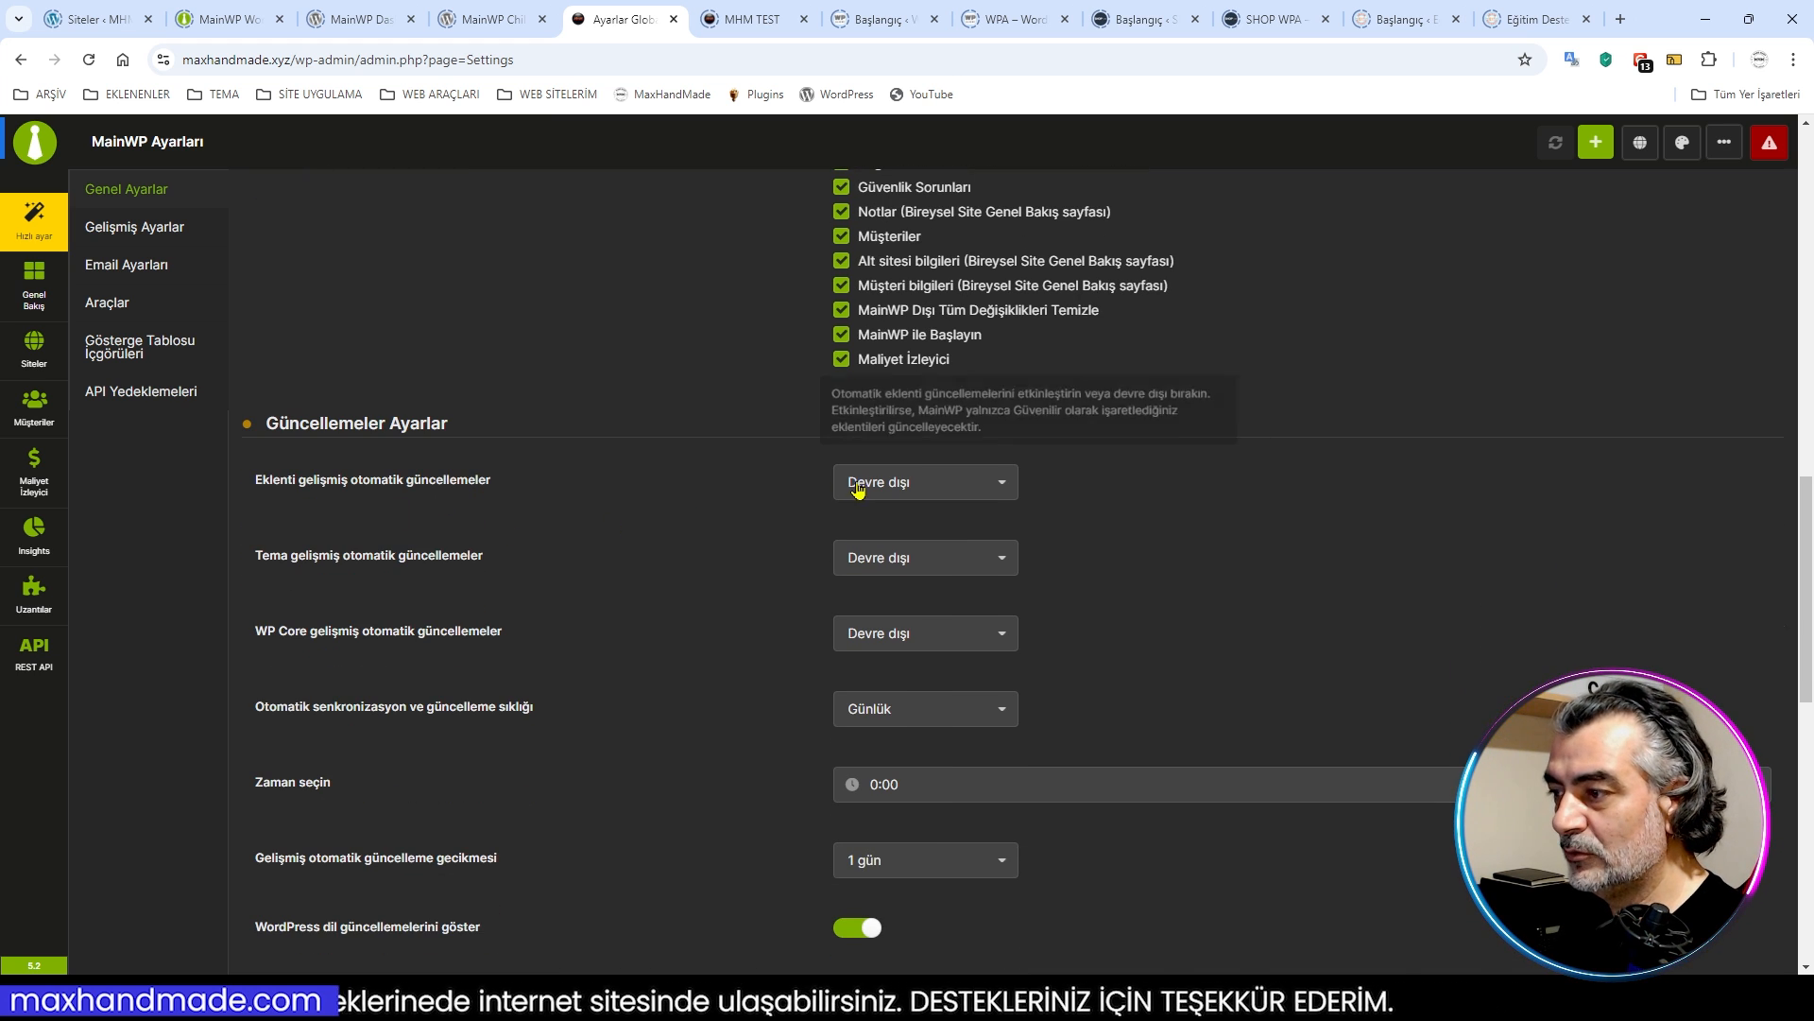
- Leave plugin advanced auto-updates at Devre dışı
{"action": "left_click", "coordinate": [915, 484]}
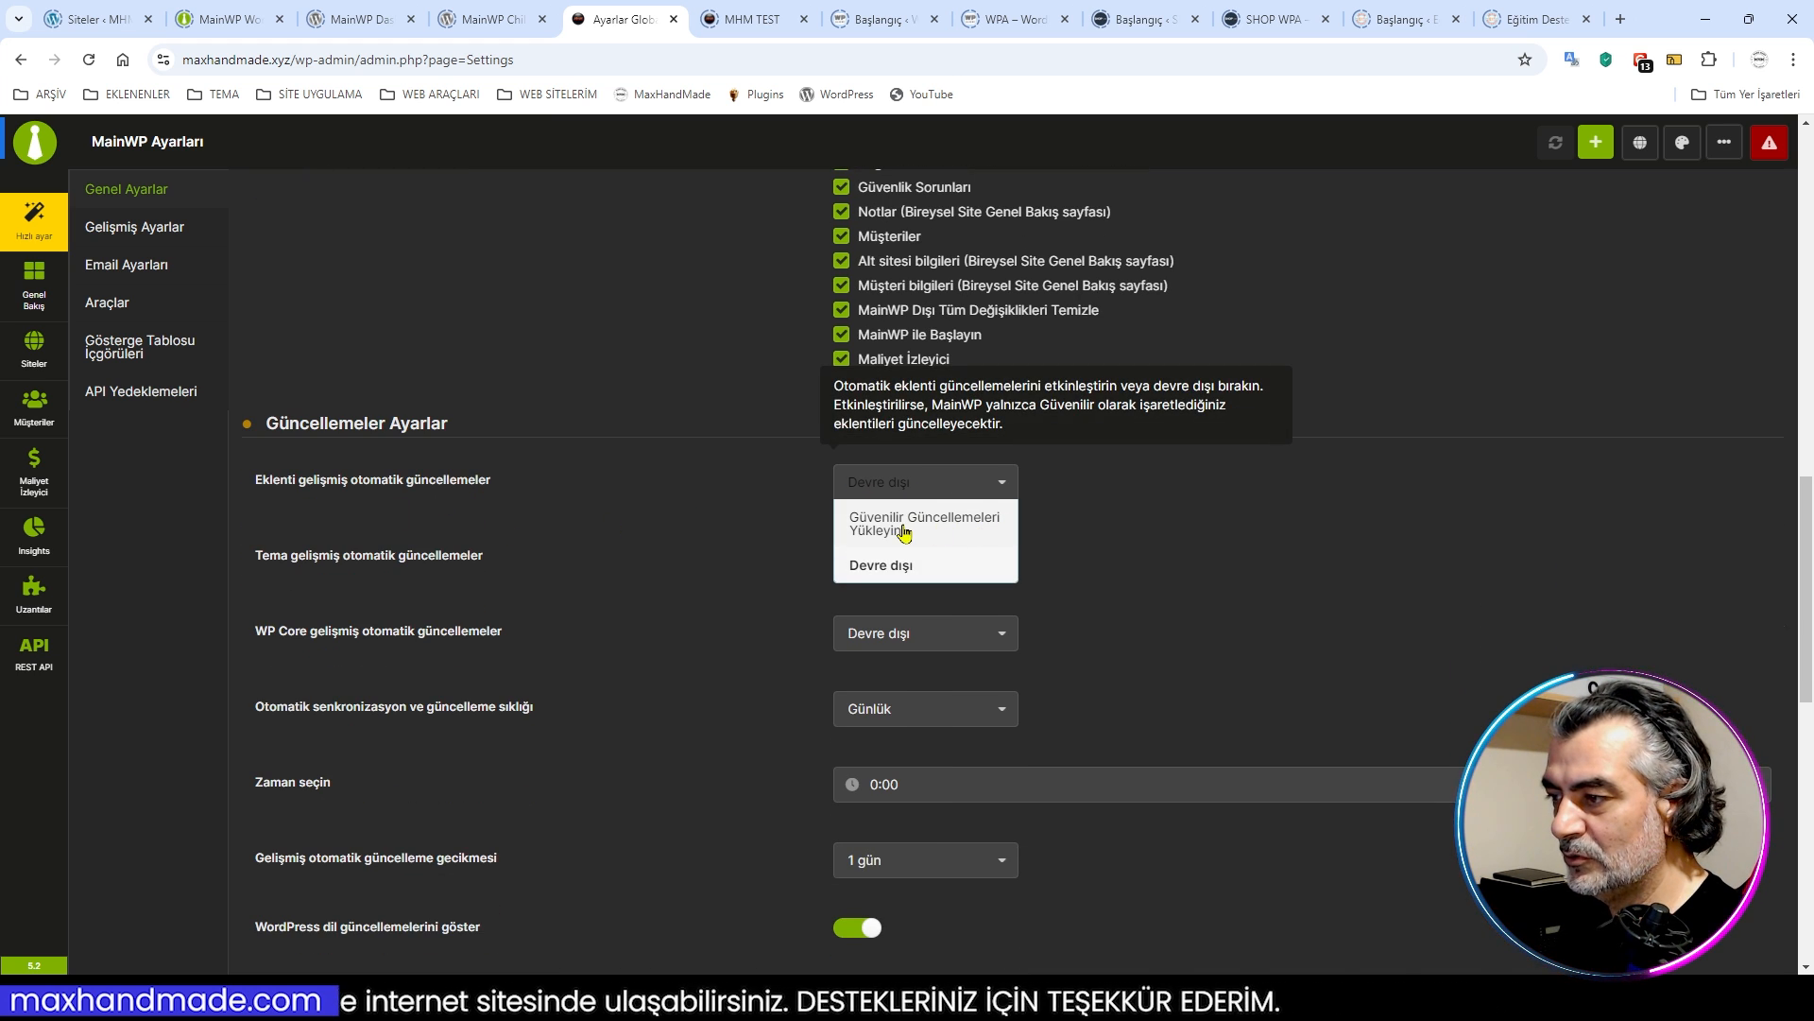
{"action": "left_click", "coordinate": [1040, 557]}
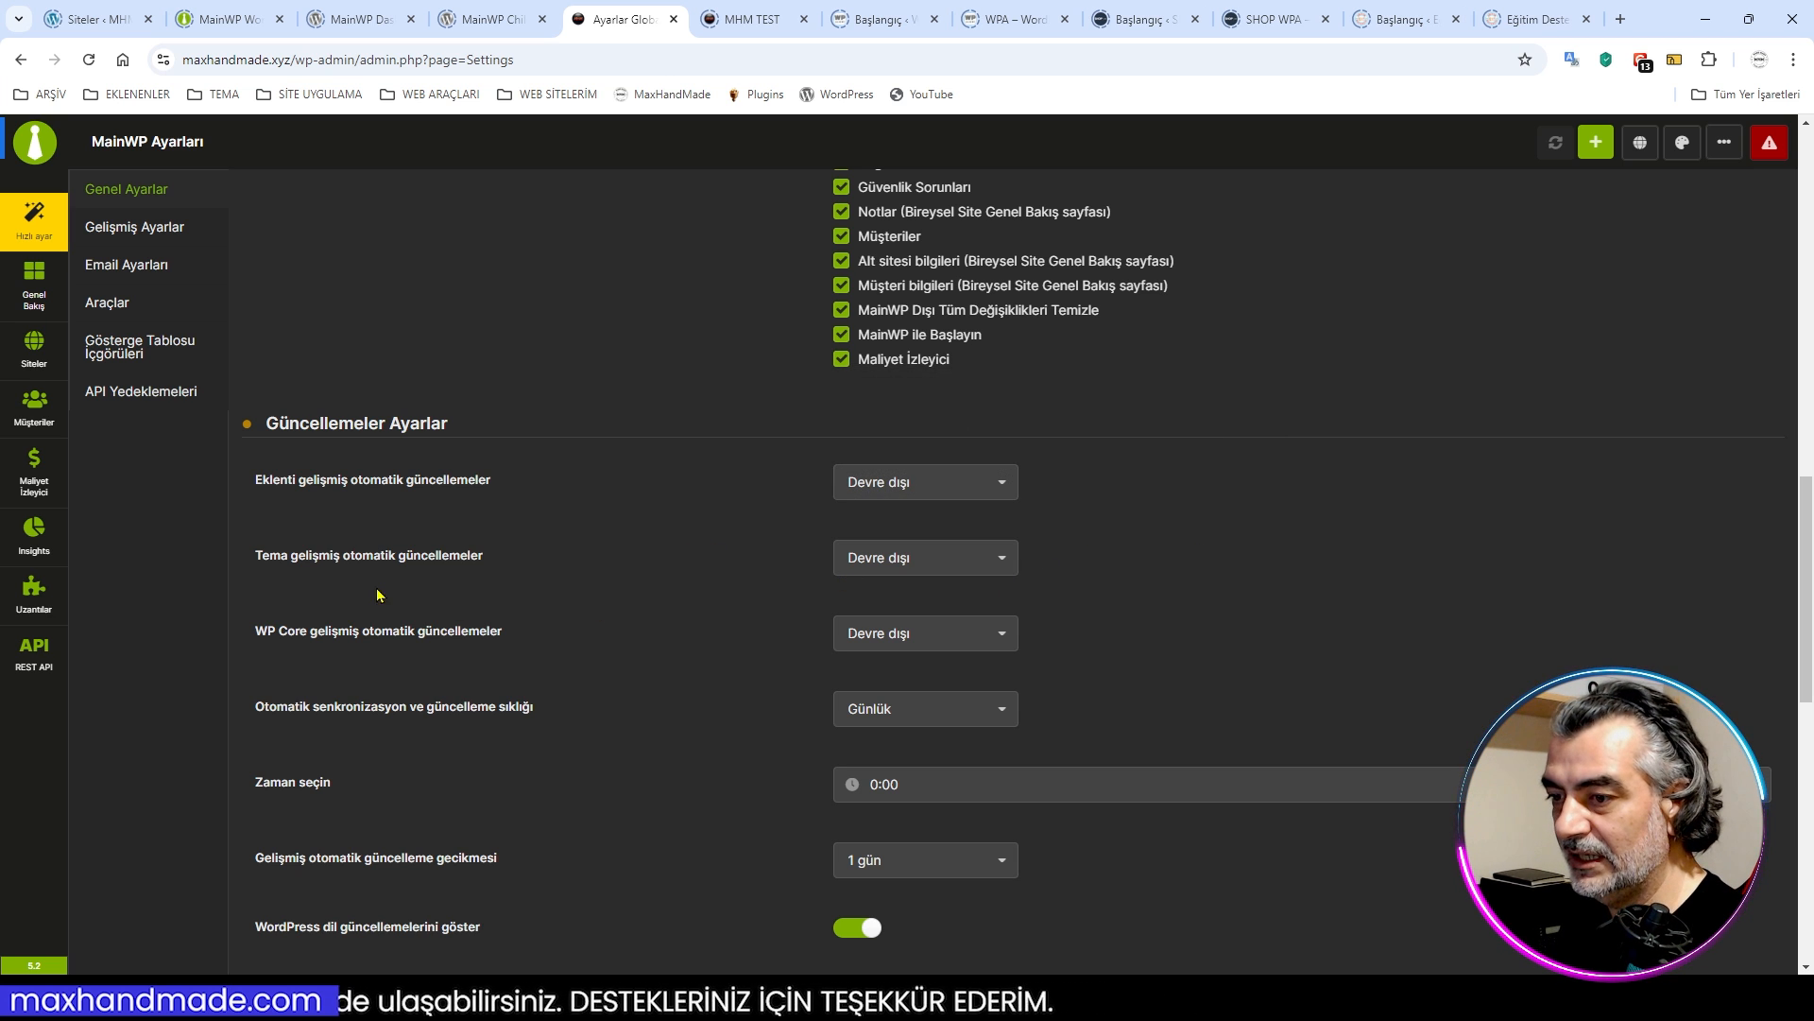
{"action": "scroll", "coordinate": [472, 661], "scroll_direction": "down", "scroll_amount": 2}
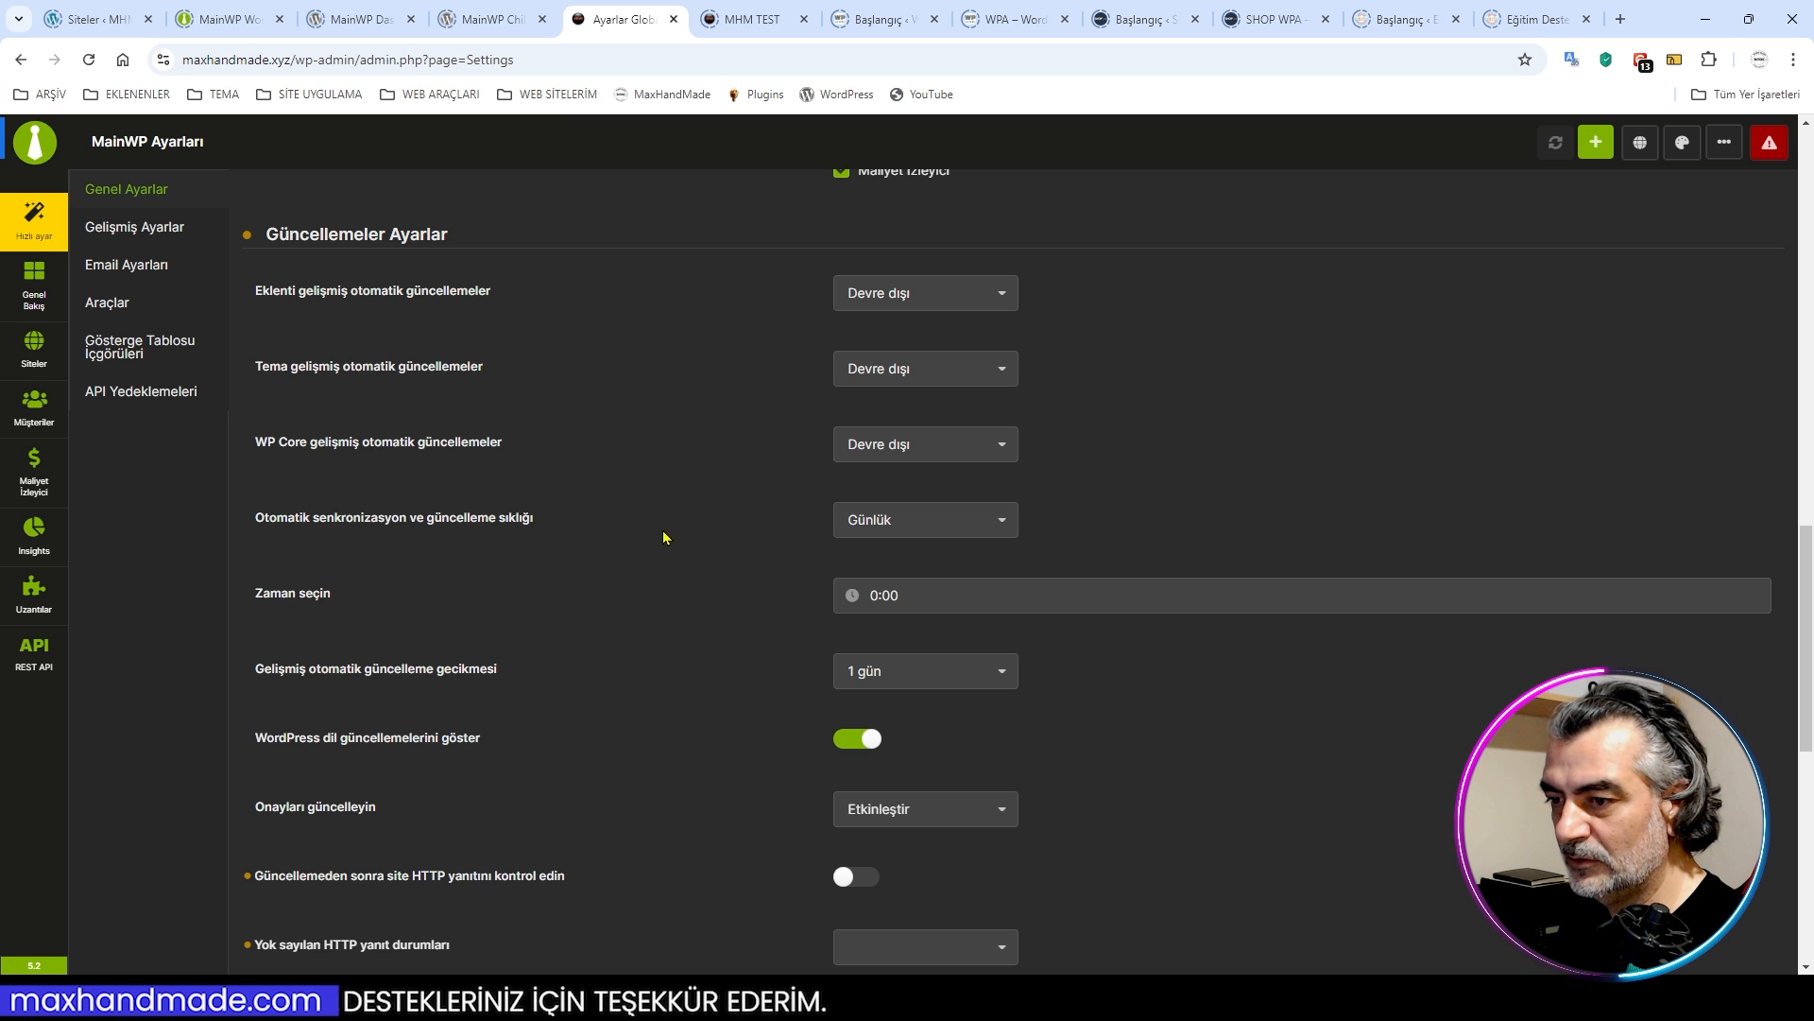
{"action": "scroll", "coordinate": [414, 663], "scroll_direction": "down", "scroll_amount": 1}
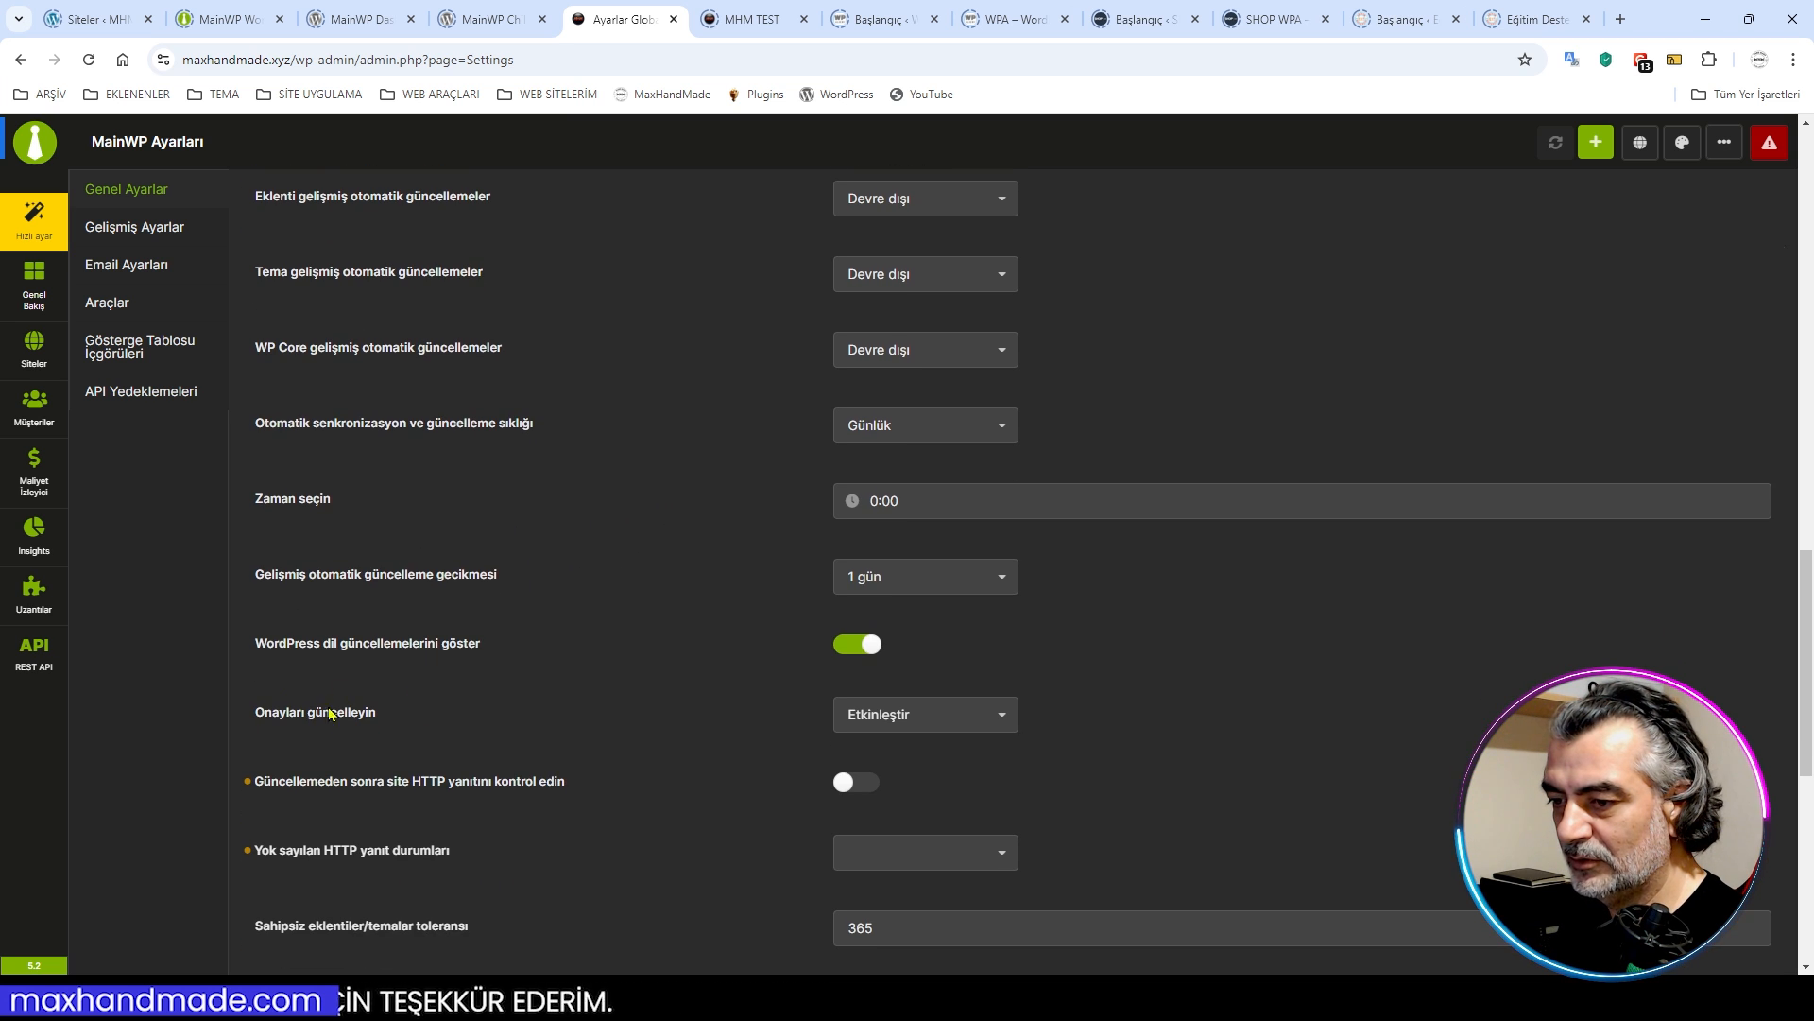
{"action": "scroll", "coordinate": [678, 650], "scroll_direction": "down", "scroll_amount": 2}
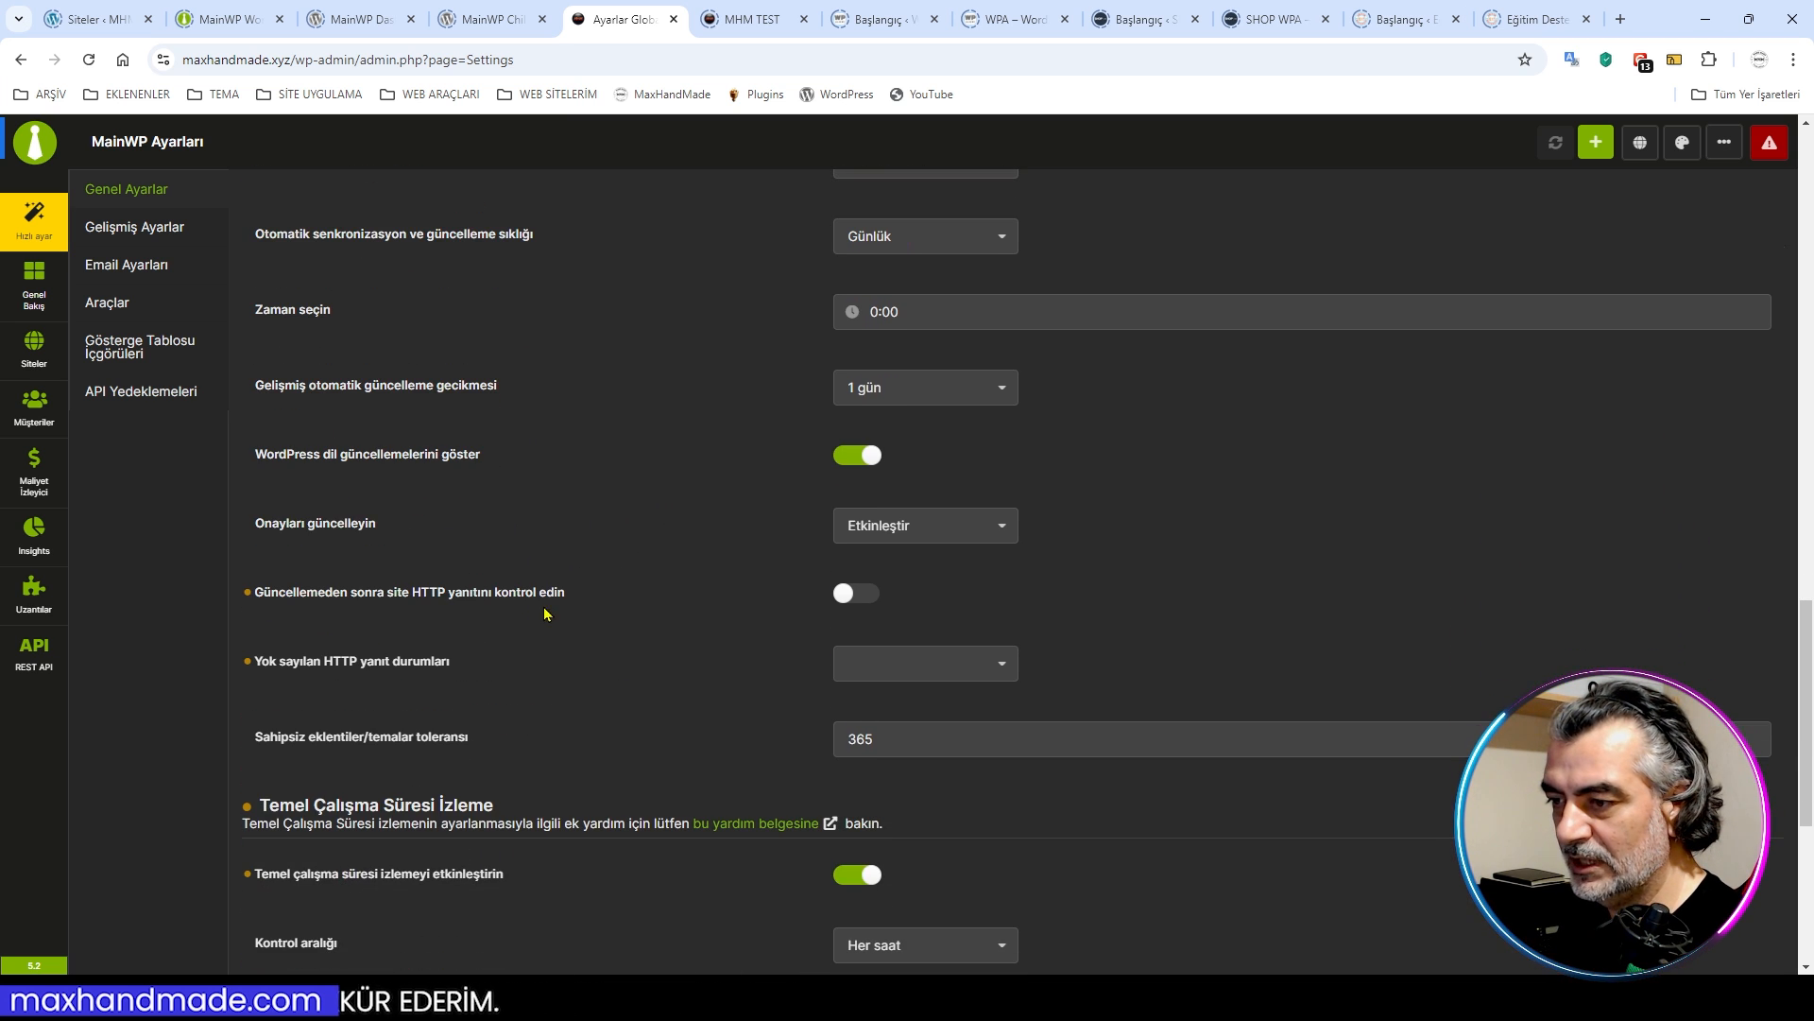
{"action": "scroll", "coordinate": [529, 619], "scroll_direction": "down", "scroll_amount": 5}
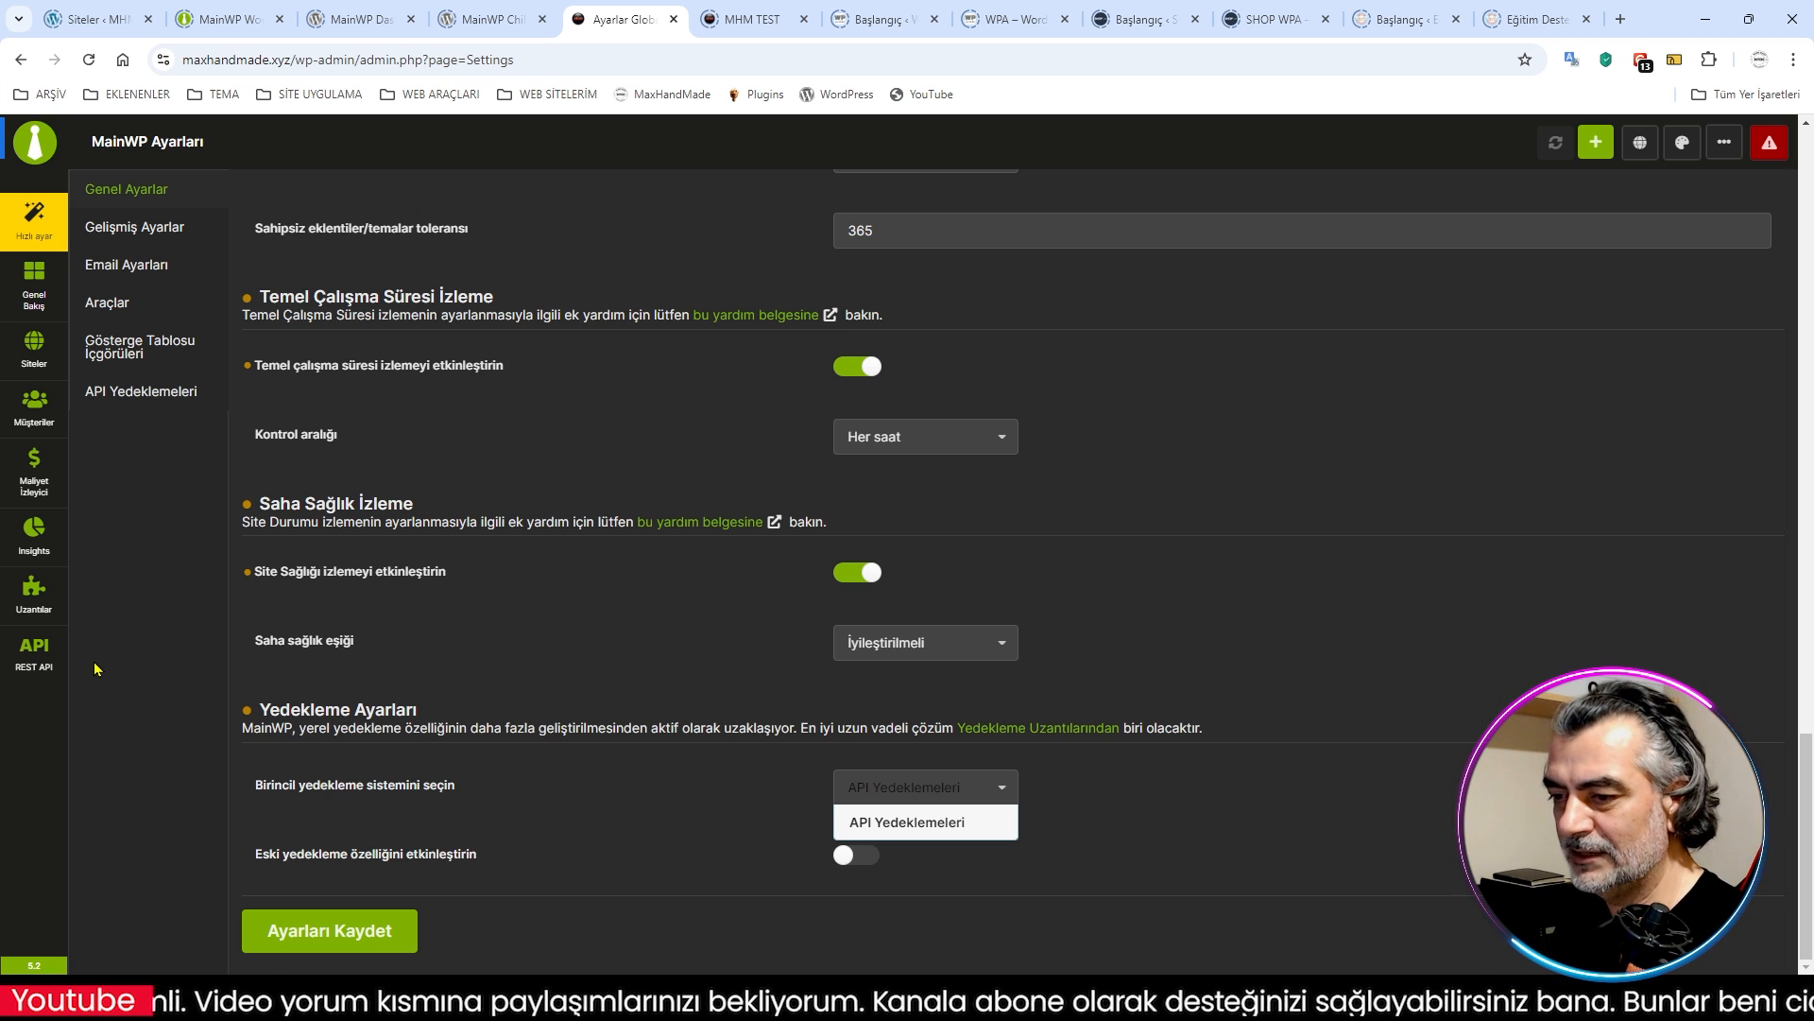
- Choose API Yedeklemeleri as the primary backup system
{"action": "left_click", "coordinate": [131, 686]}
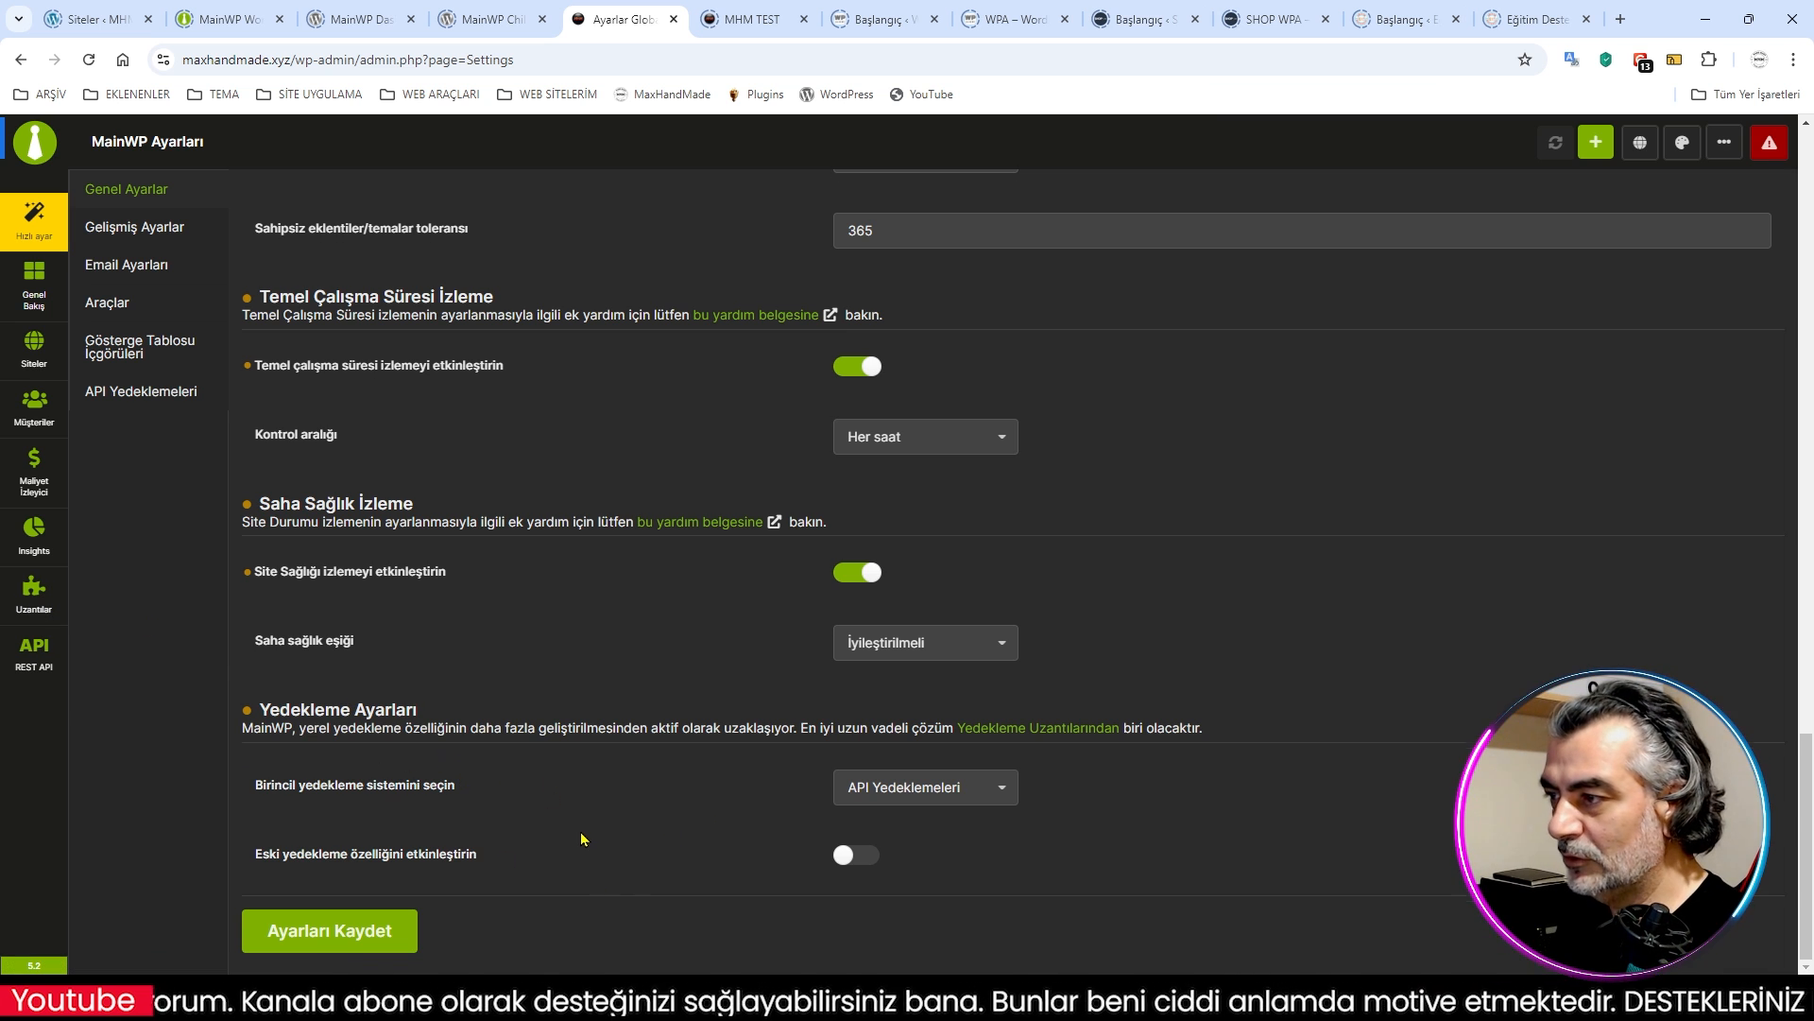
{"action": "scroll", "coordinate": [581, 839], "scroll_direction": "up", "scroll_amount": 20}
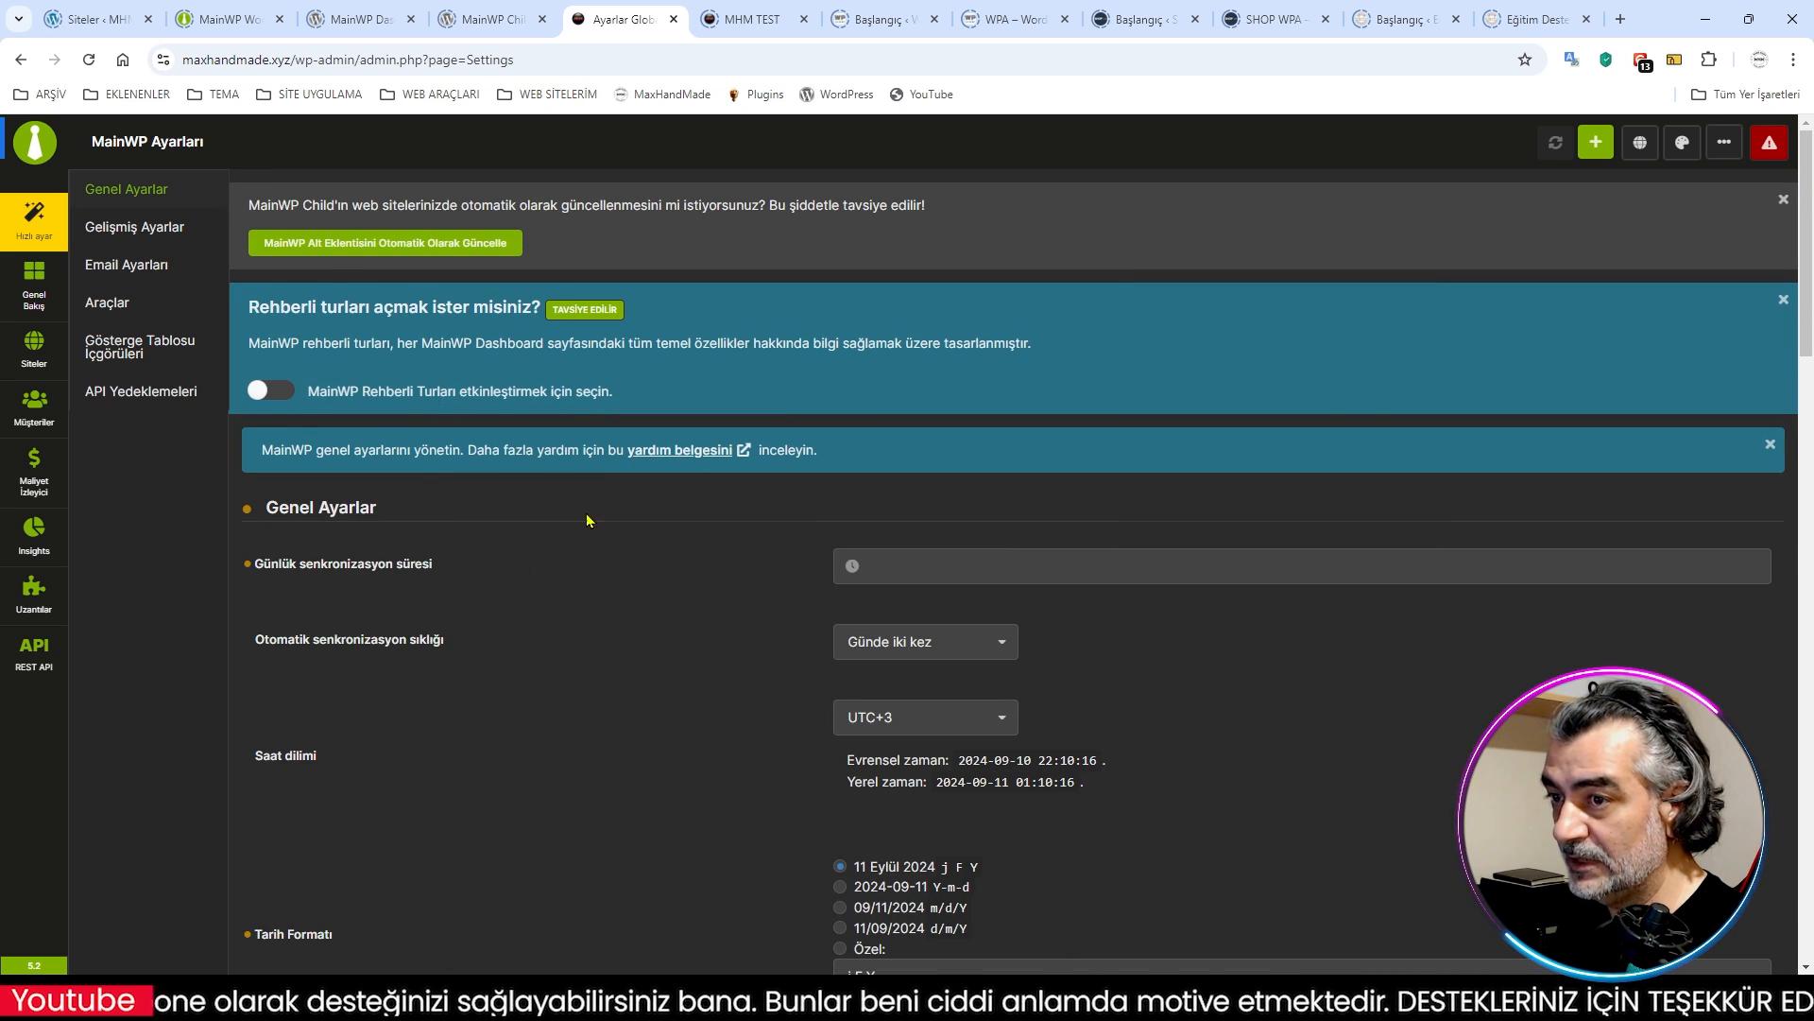
{"action": "scroll", "coordinate": [586, 520], "scroll_direction": "down", "scroll_amount": 4}
{"action": "scroll", "coordinate": [567, 631], "scroll_direction": "up", "scroll_amount": 4}
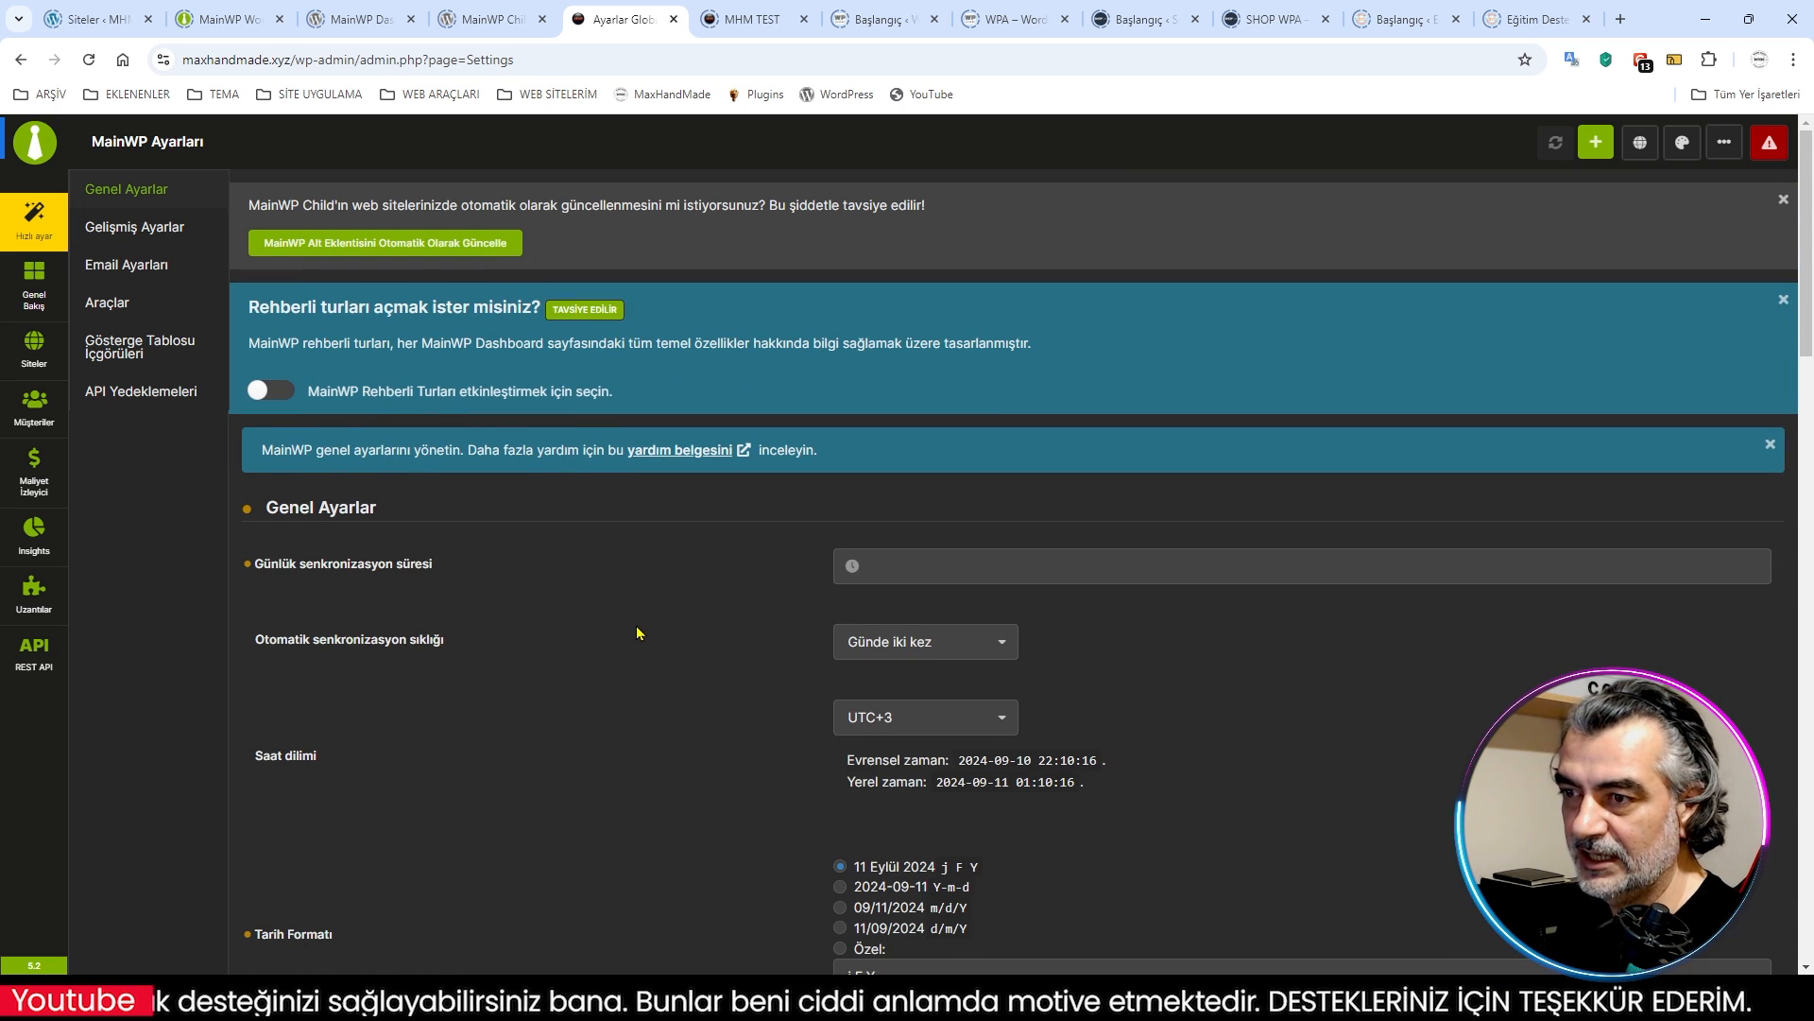
- Review Gelişmiş Ayarlar keeping OpenSSL as the connection method, then go to Email Ayarları
{"action": "left_click", "coordinate": [105, 237]}
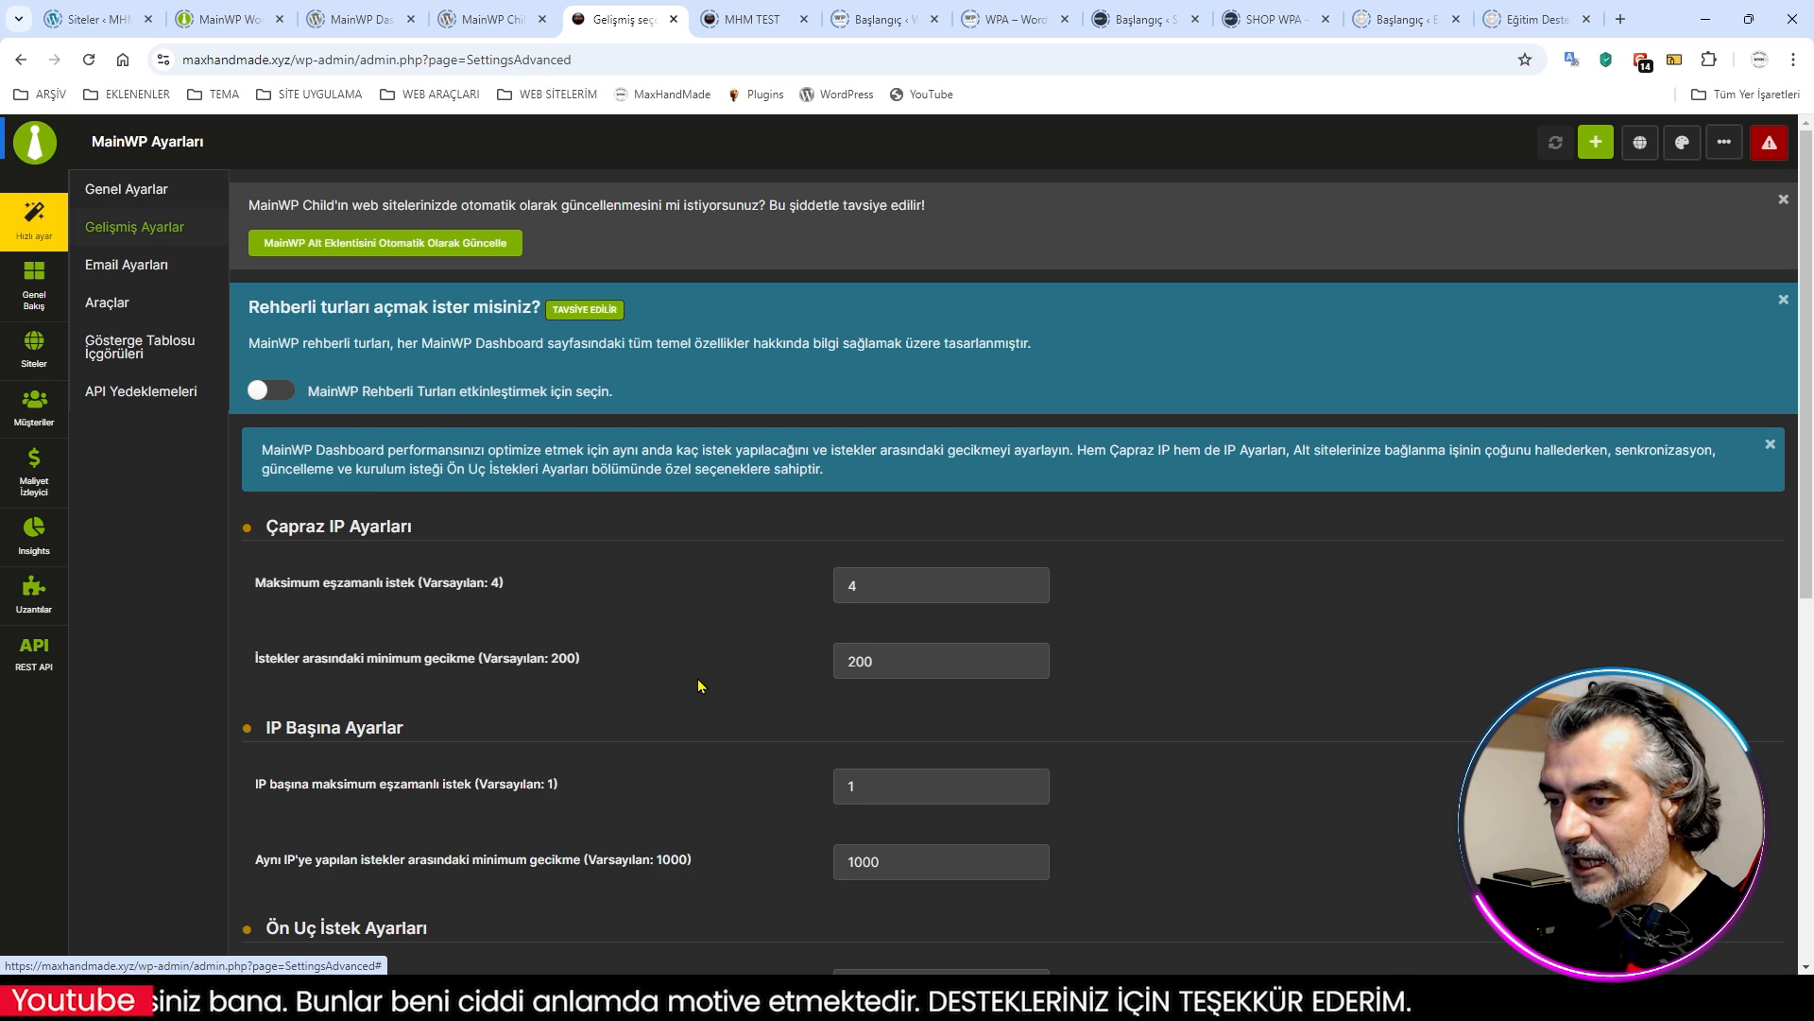
{"action": "scroll", "coordinate": [699, 685], "scroll_direction": "down", "scroll_amount": 7}
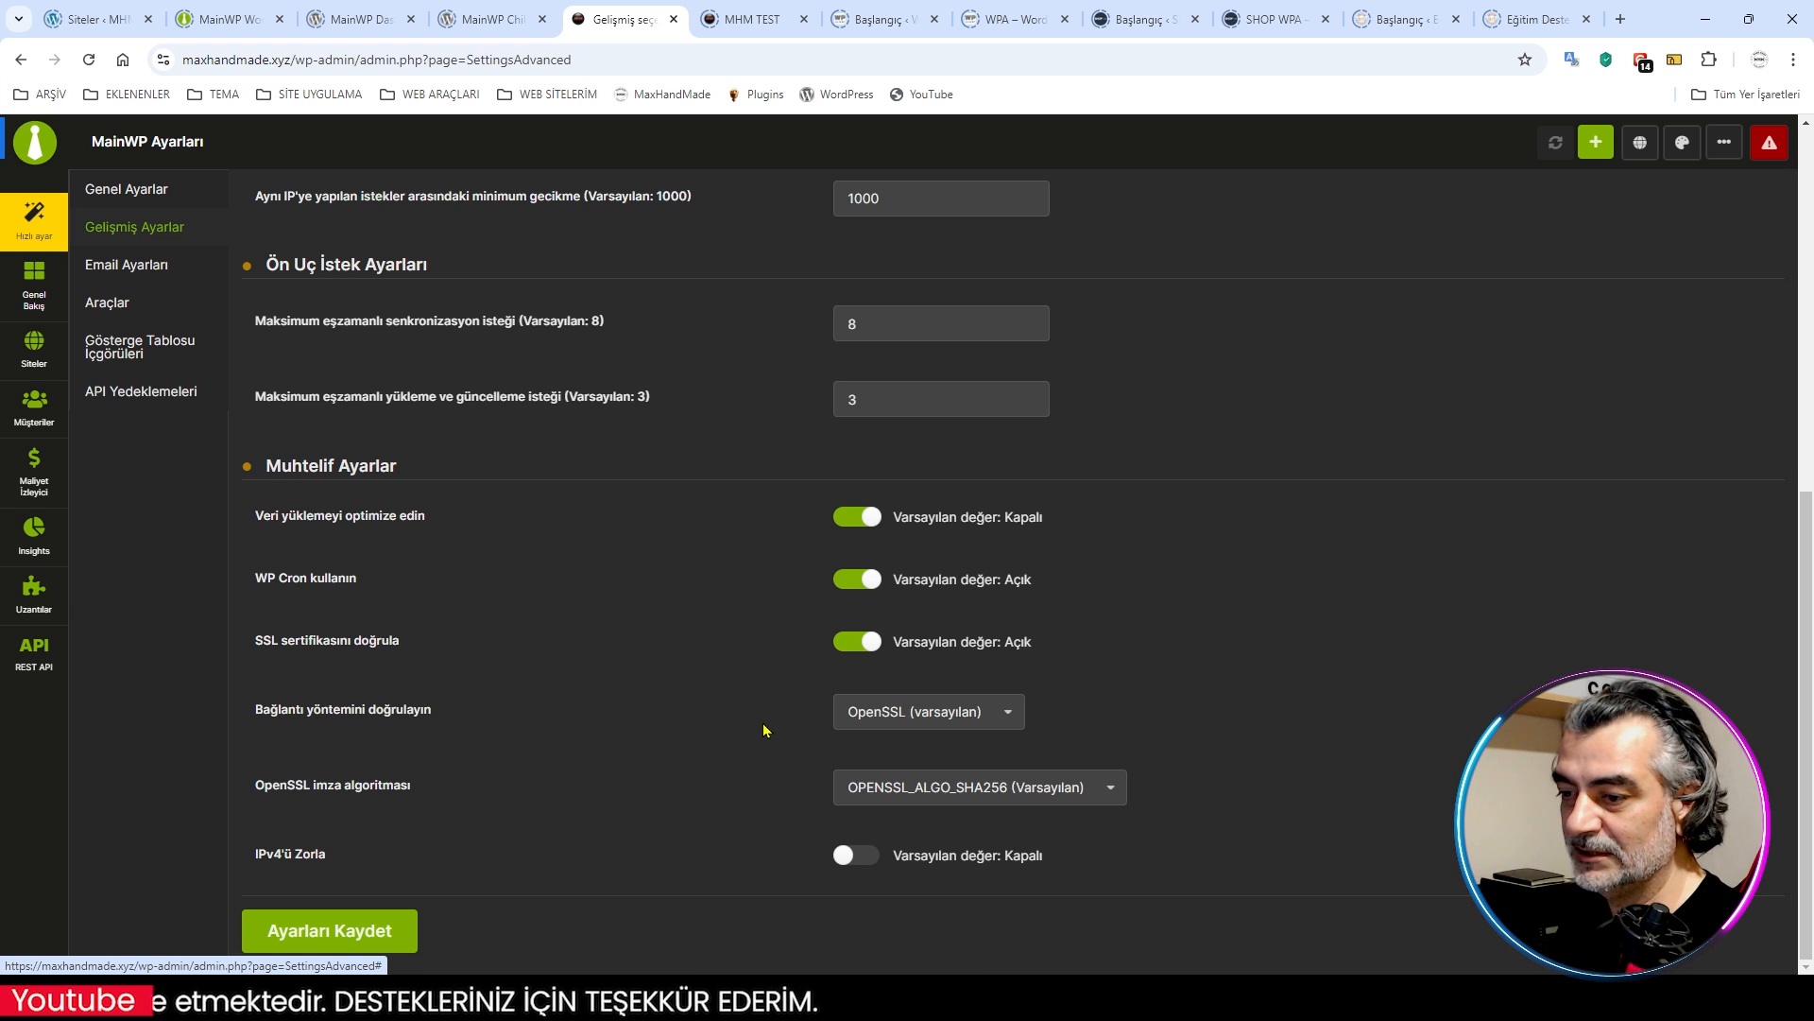
{"action": "left_click", "coordinate": [1018, 719]}
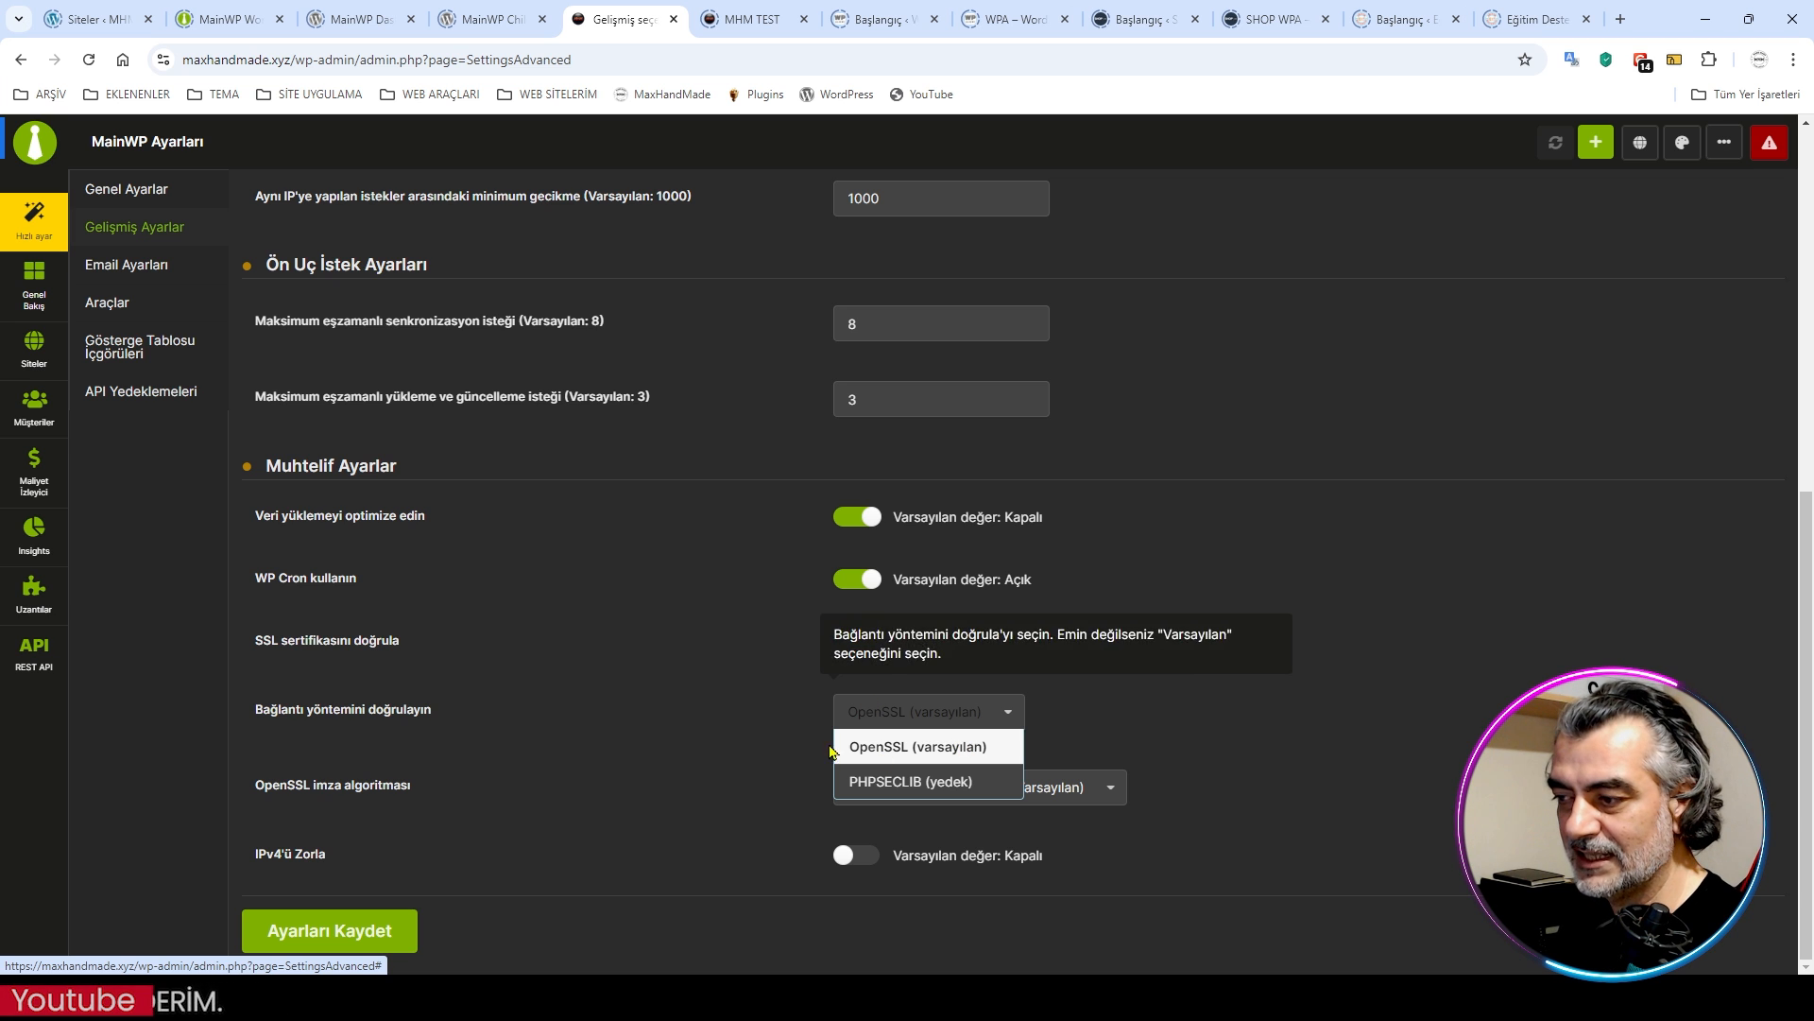
{"action": "left_click", "coordinate": [620, 626]}
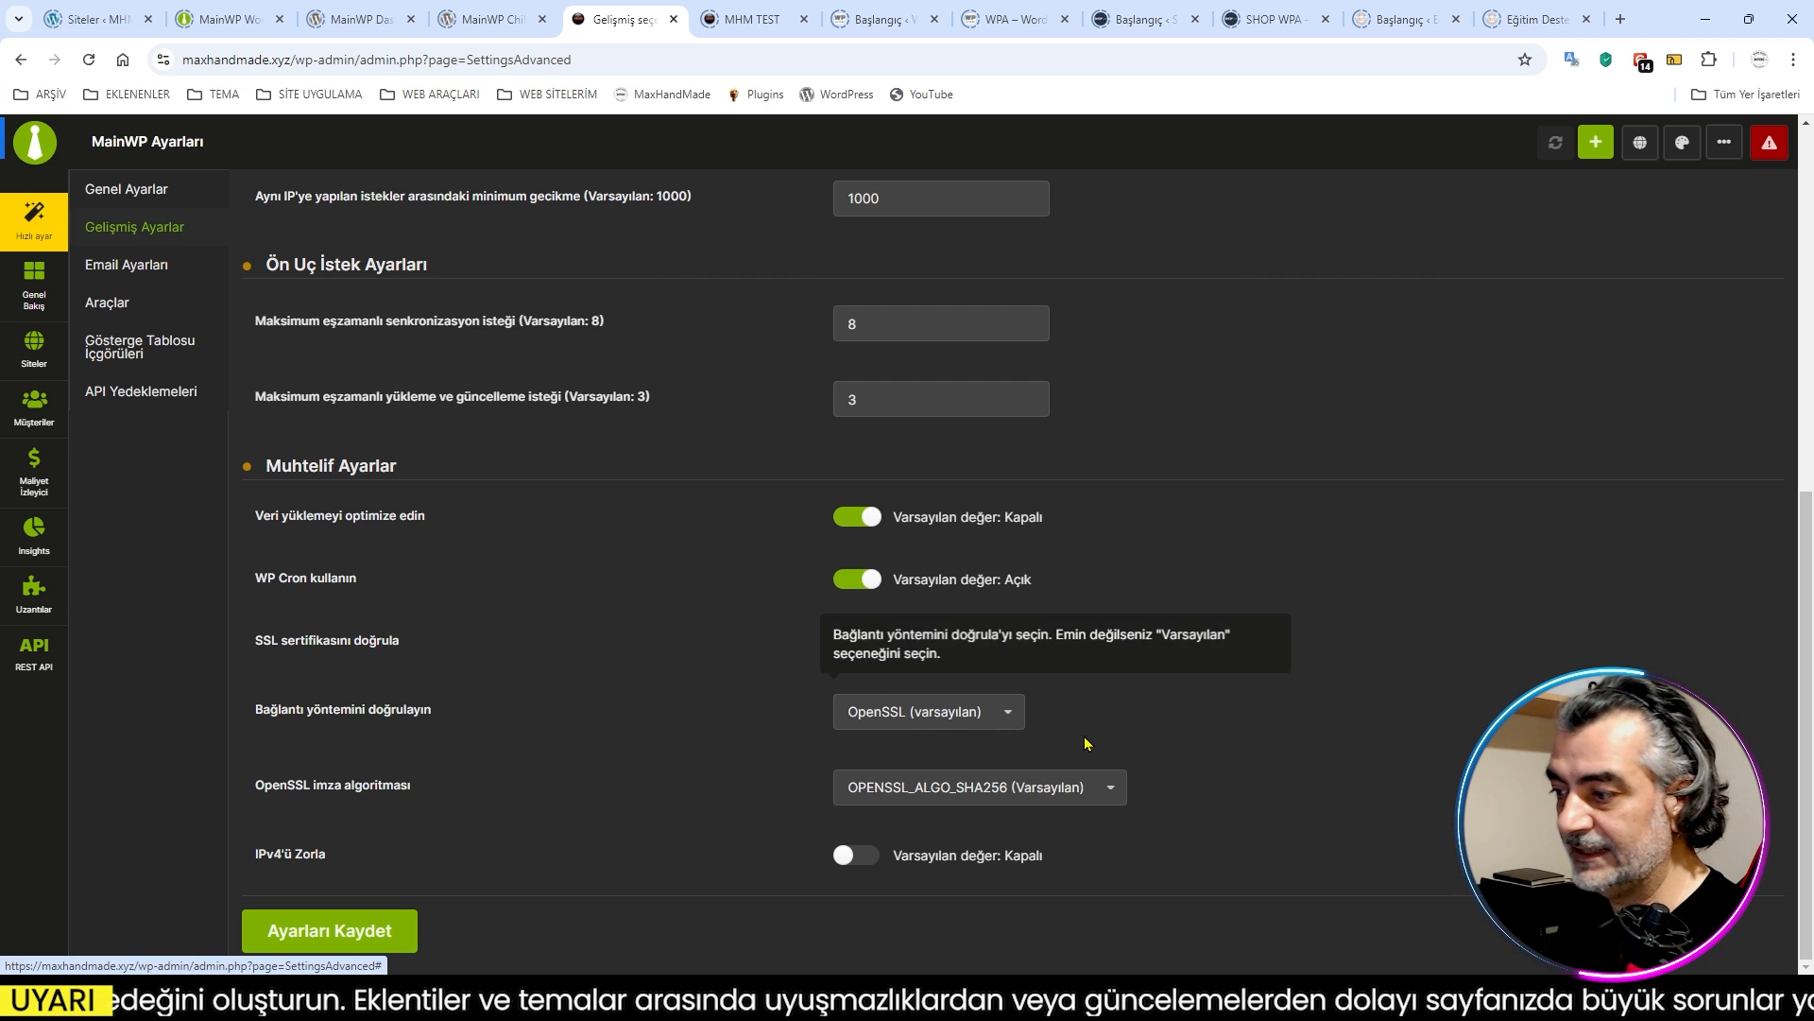
{"action": "scroll", "coordinate": [674, 662], "scroll_direction": "up", "scroll_amount": 7}
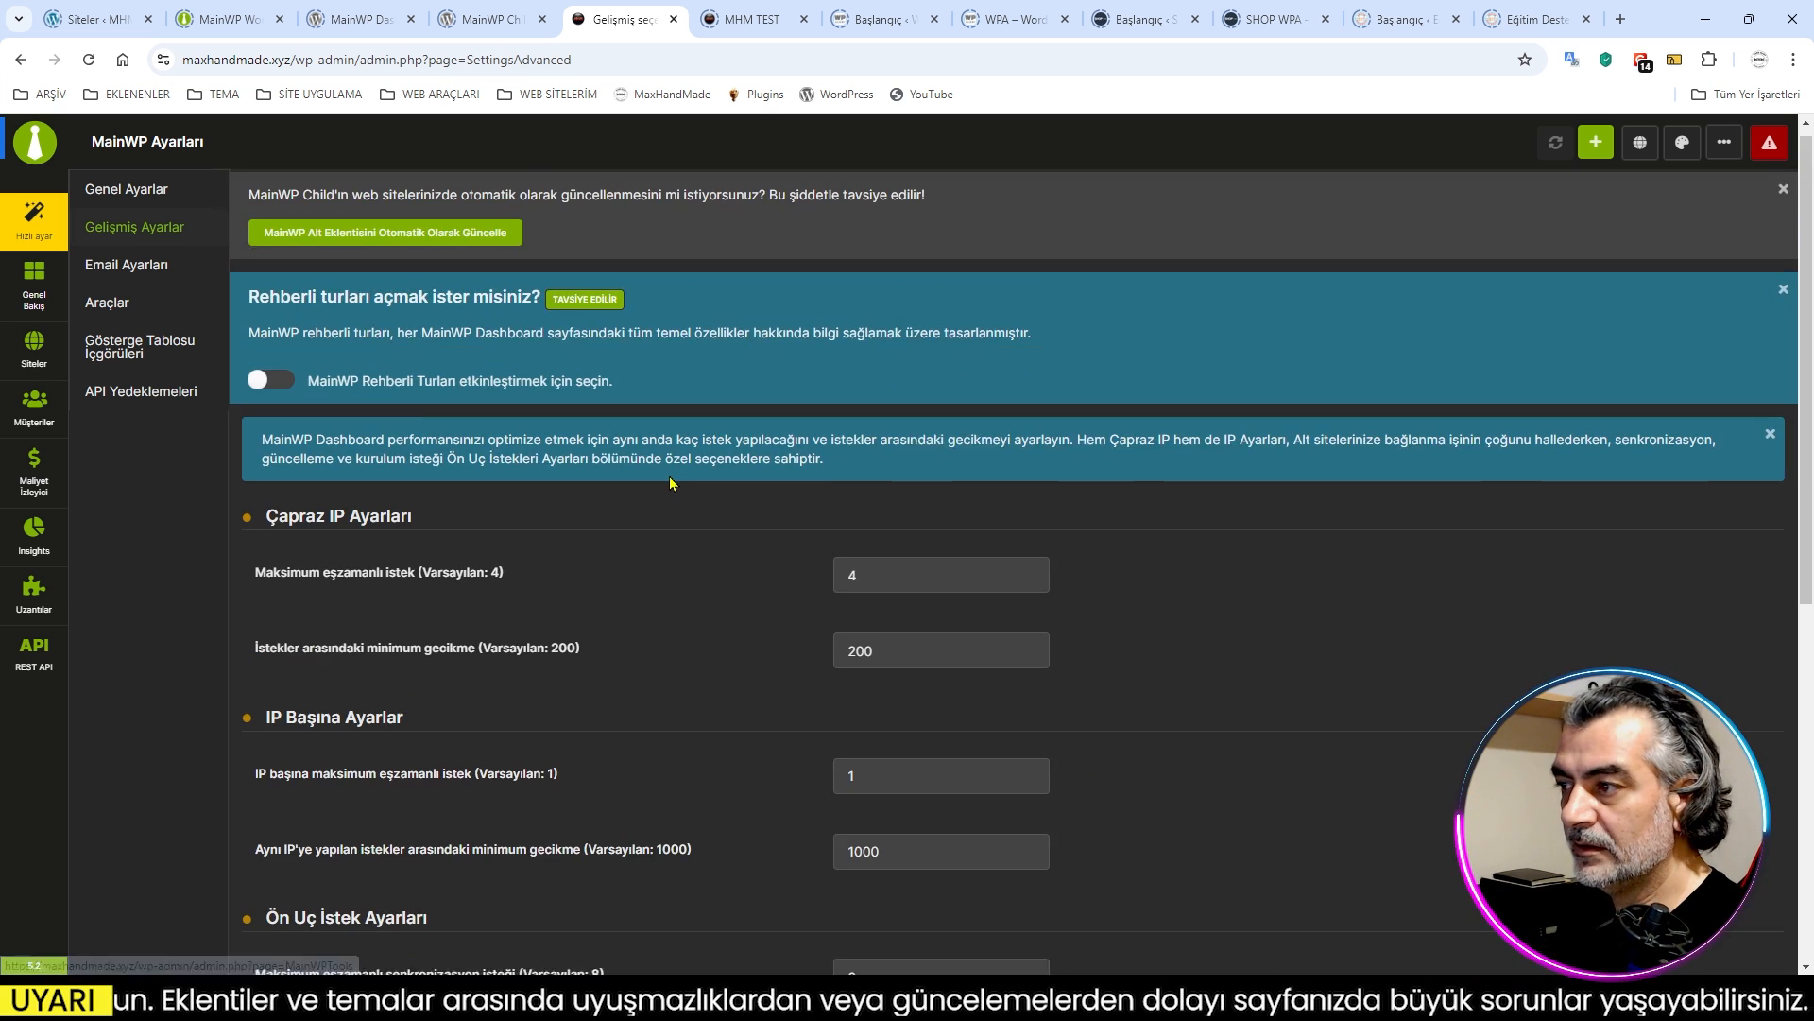
{"action": "left_click", "coordinate": [109, 273]}
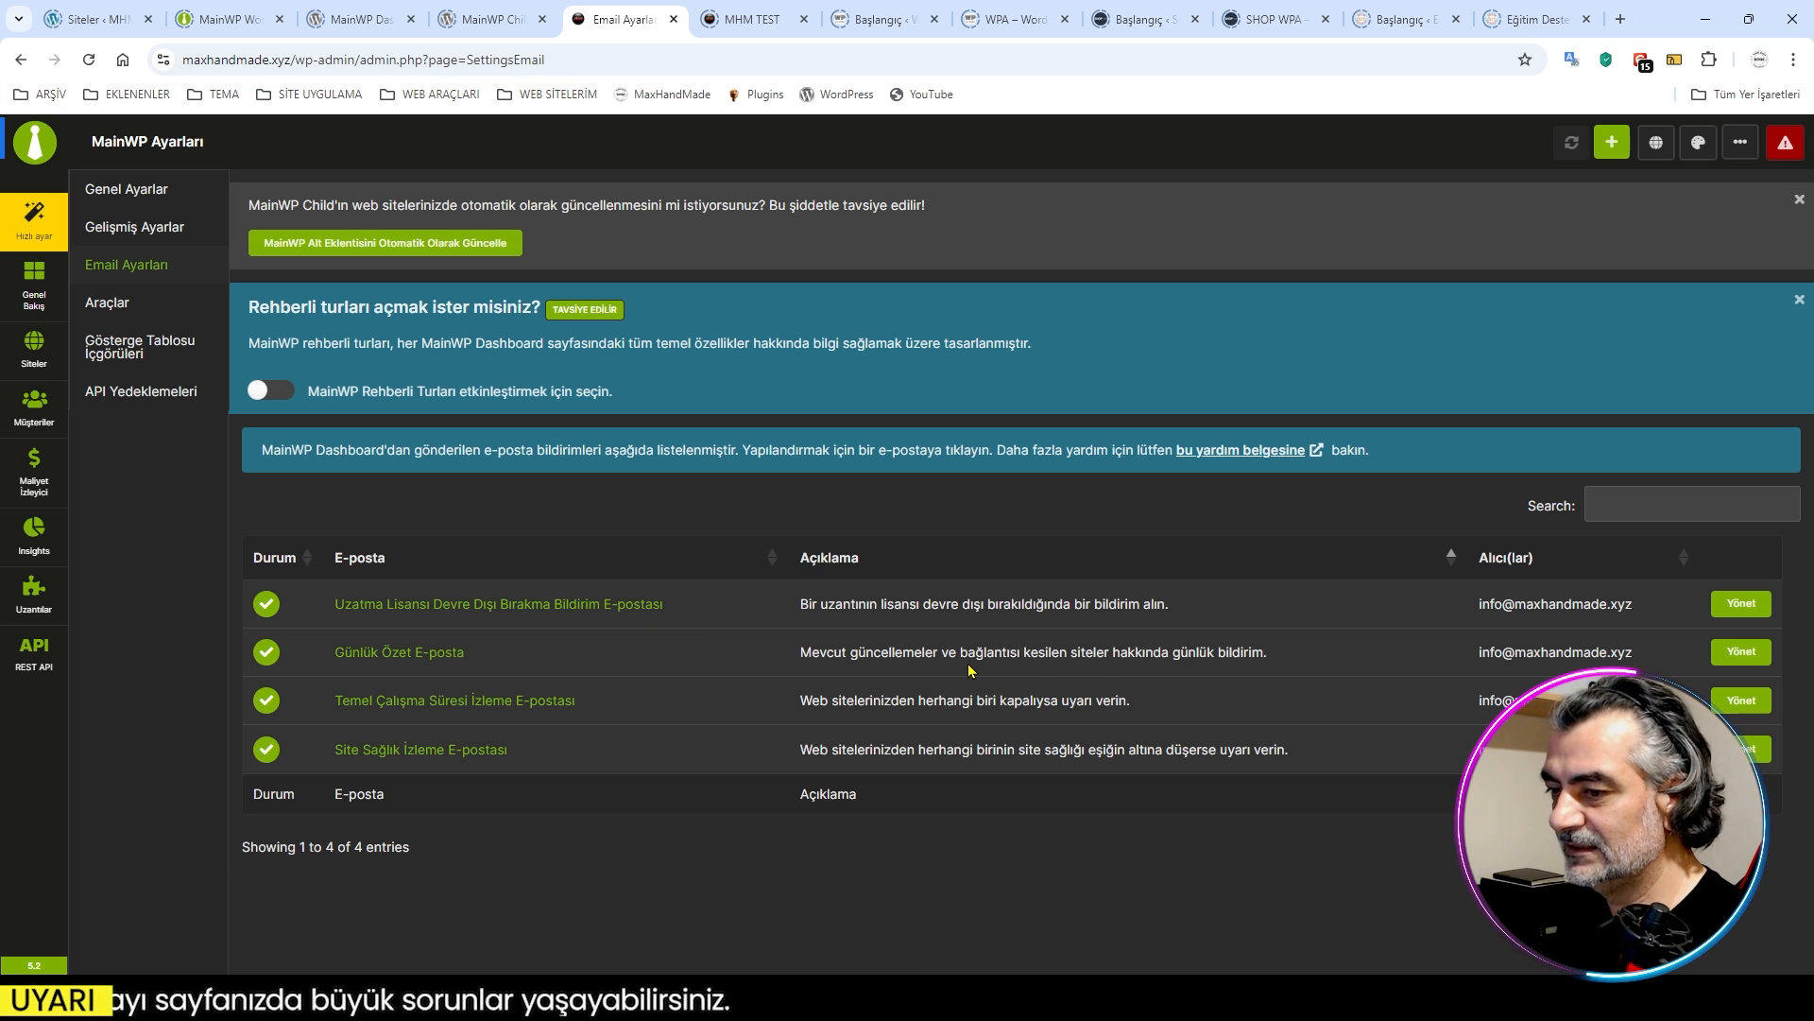
- Browse the Araçlar tools page, then open Gösterge Tablosu İçgörüleri settings
{"action": "left_click", "coordinate": [107, 302]}
{"action": "scroll", "coordinate": [564, 485], "scroll_direction": "down", "scroll_amount": 2}
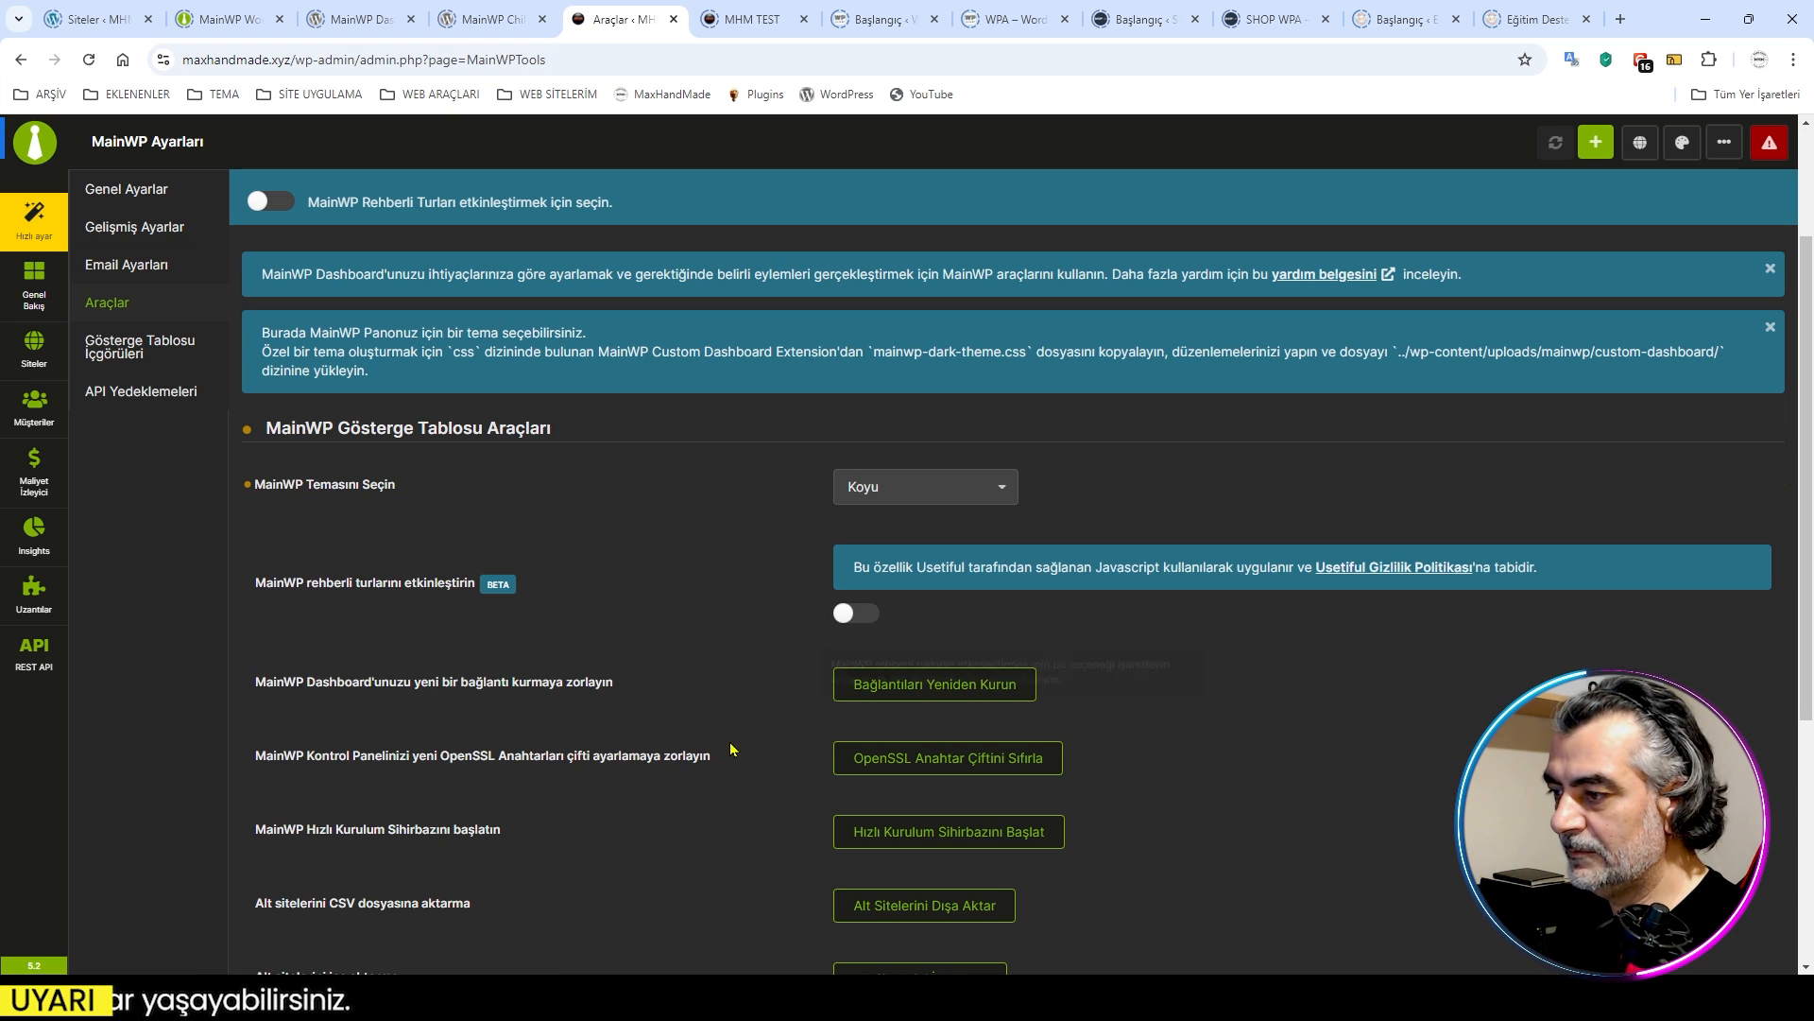
{"action": "scroll", "coordinate": [1145, 659], "scroll_direction": "down", "scroll_amount": 5}
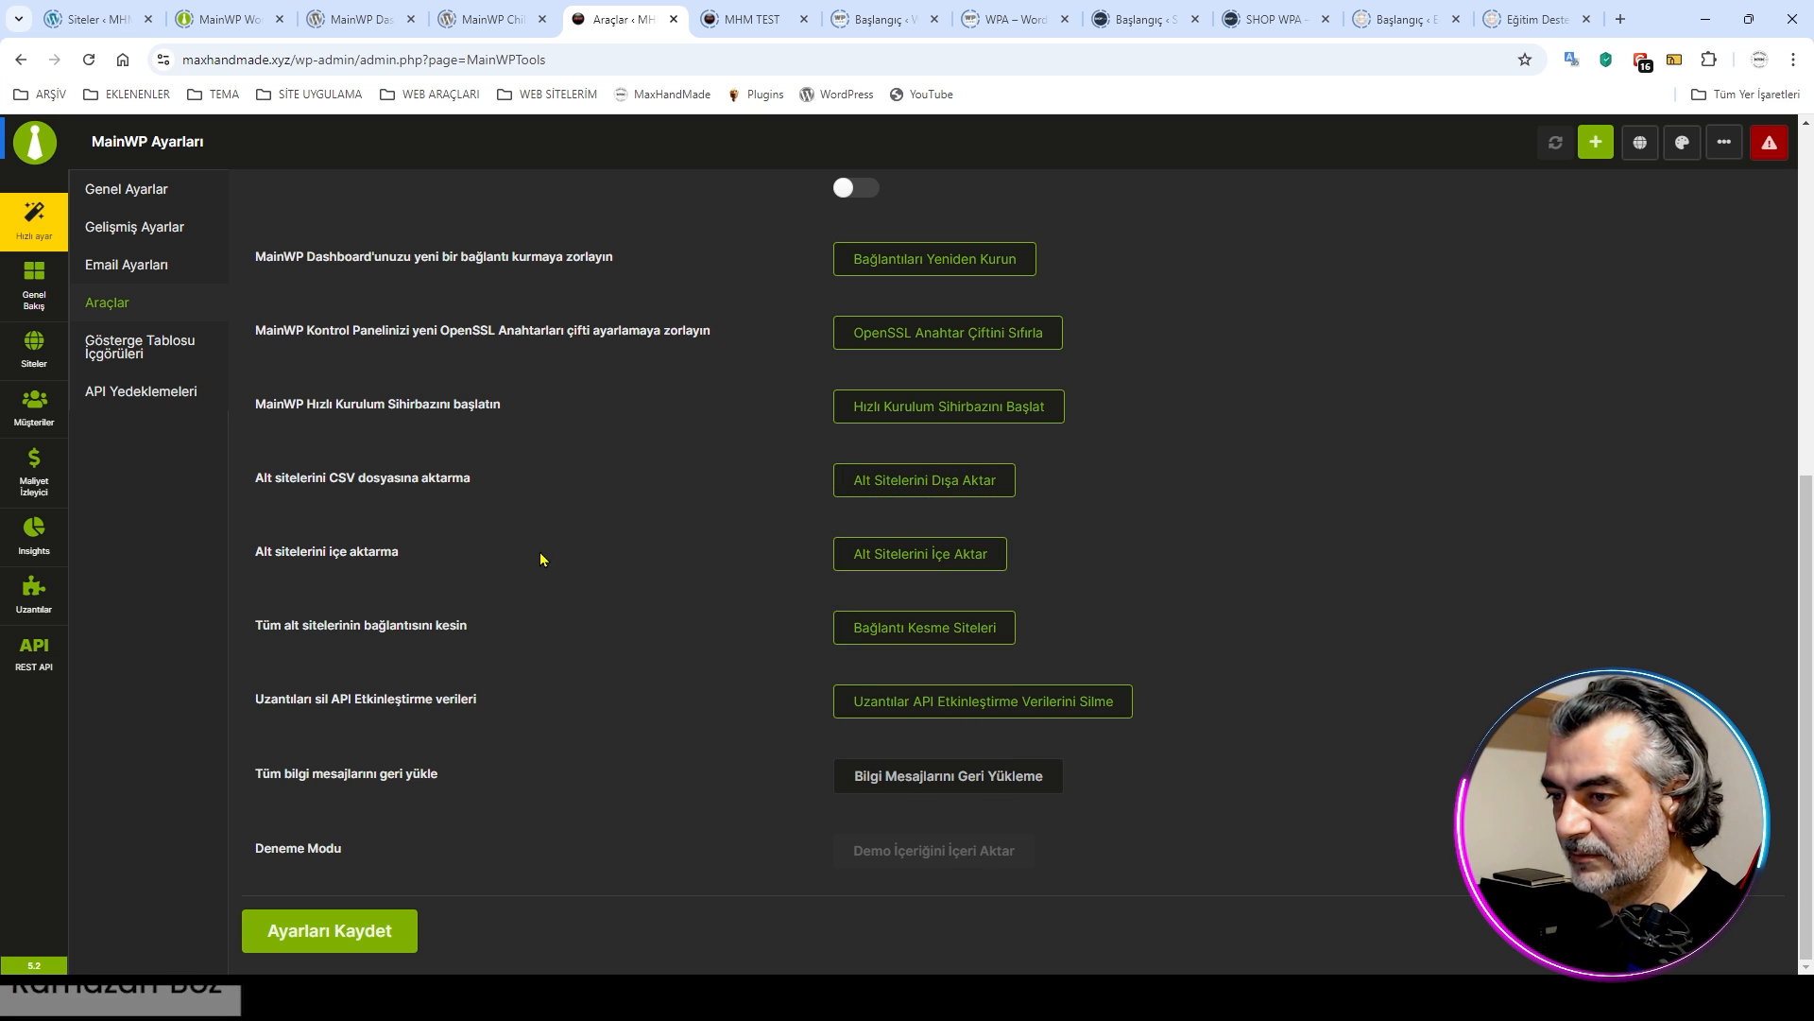
{"action": "scroll", "coordinate": [545, 557], "scroll_direction": "up", "scroll_amount": 5}
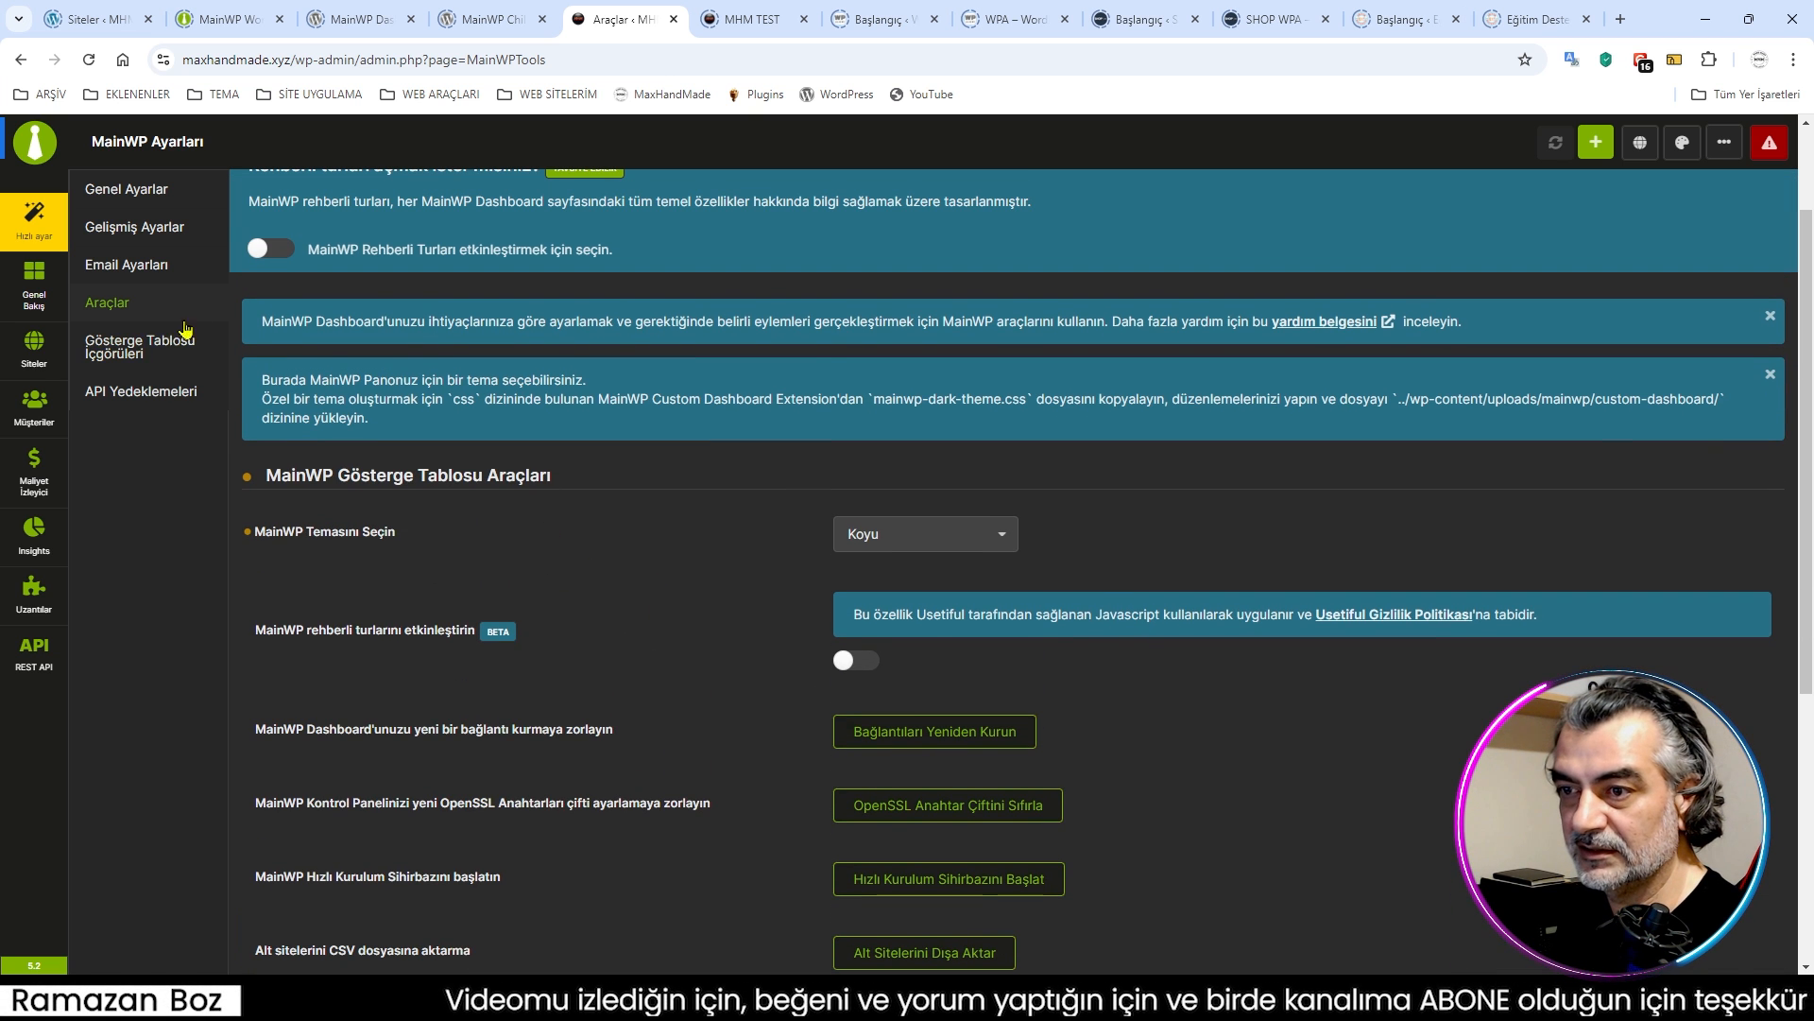
{"action": "left_click", "coordinate": [121, 351]}
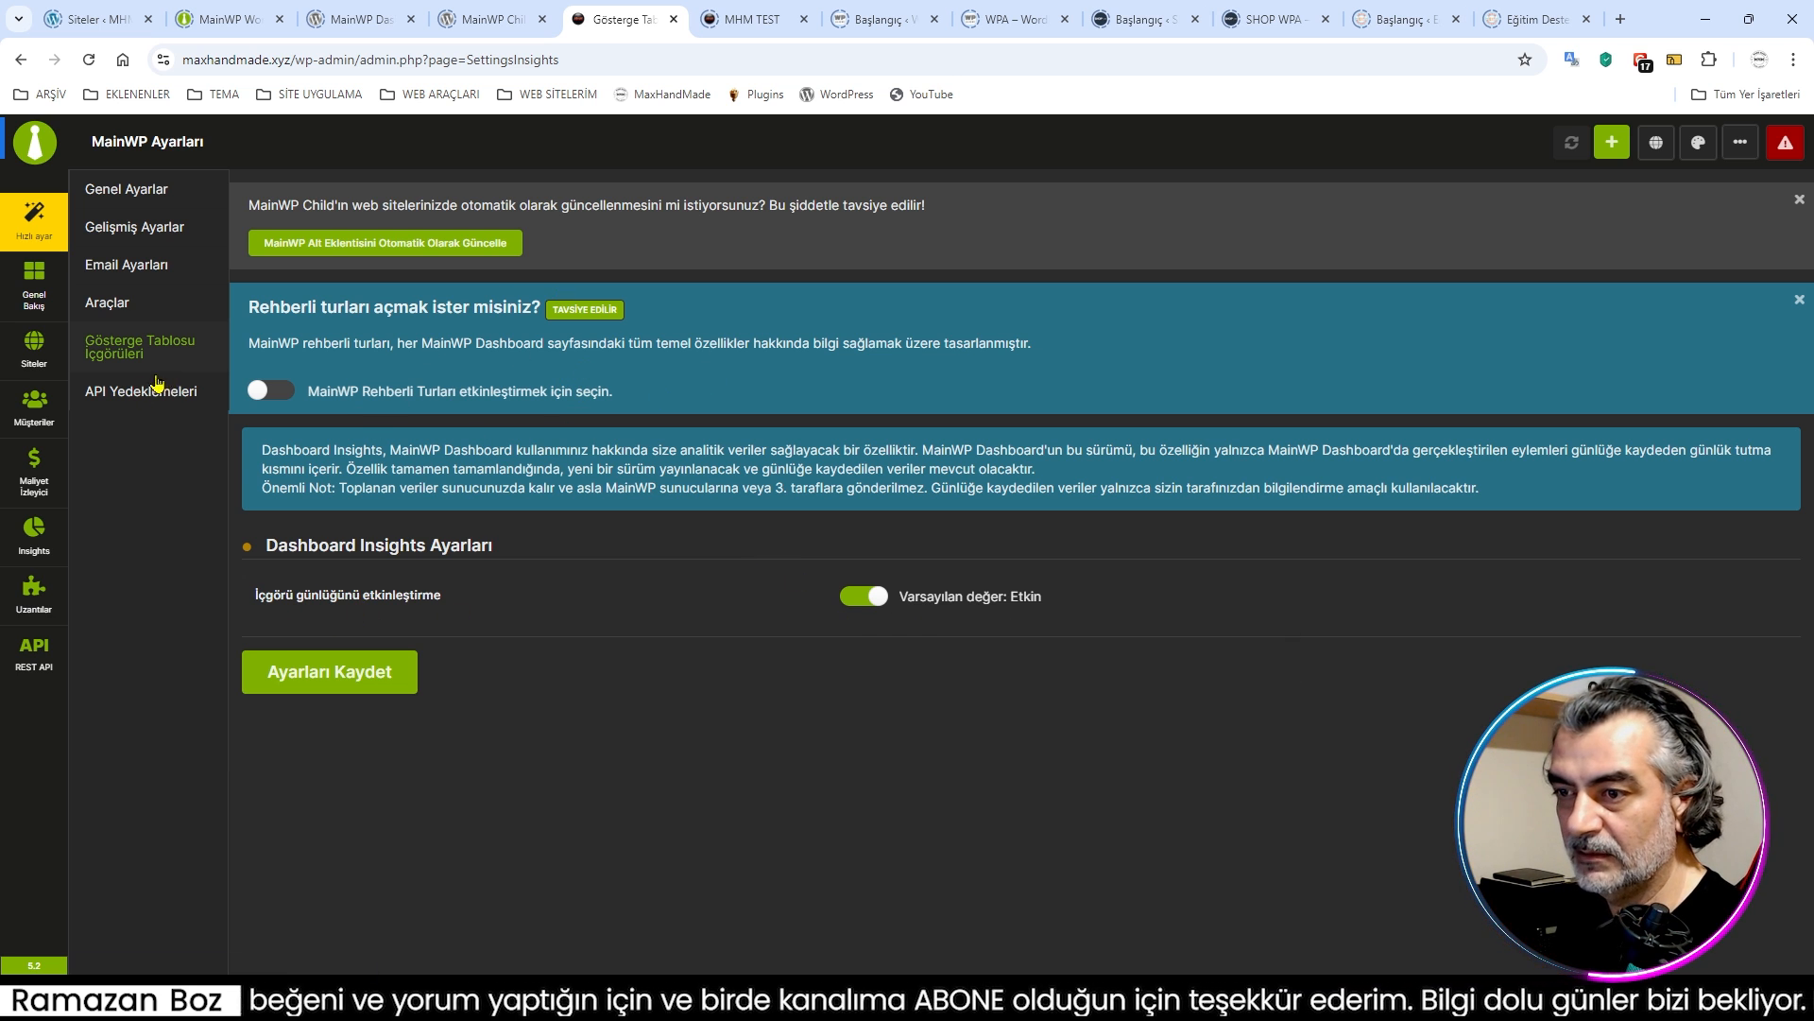
- View the API Yedeklemeleri settings, then return to the Genel Bakış overview
{"action": "left_click", "coordinate": [121, 399]}
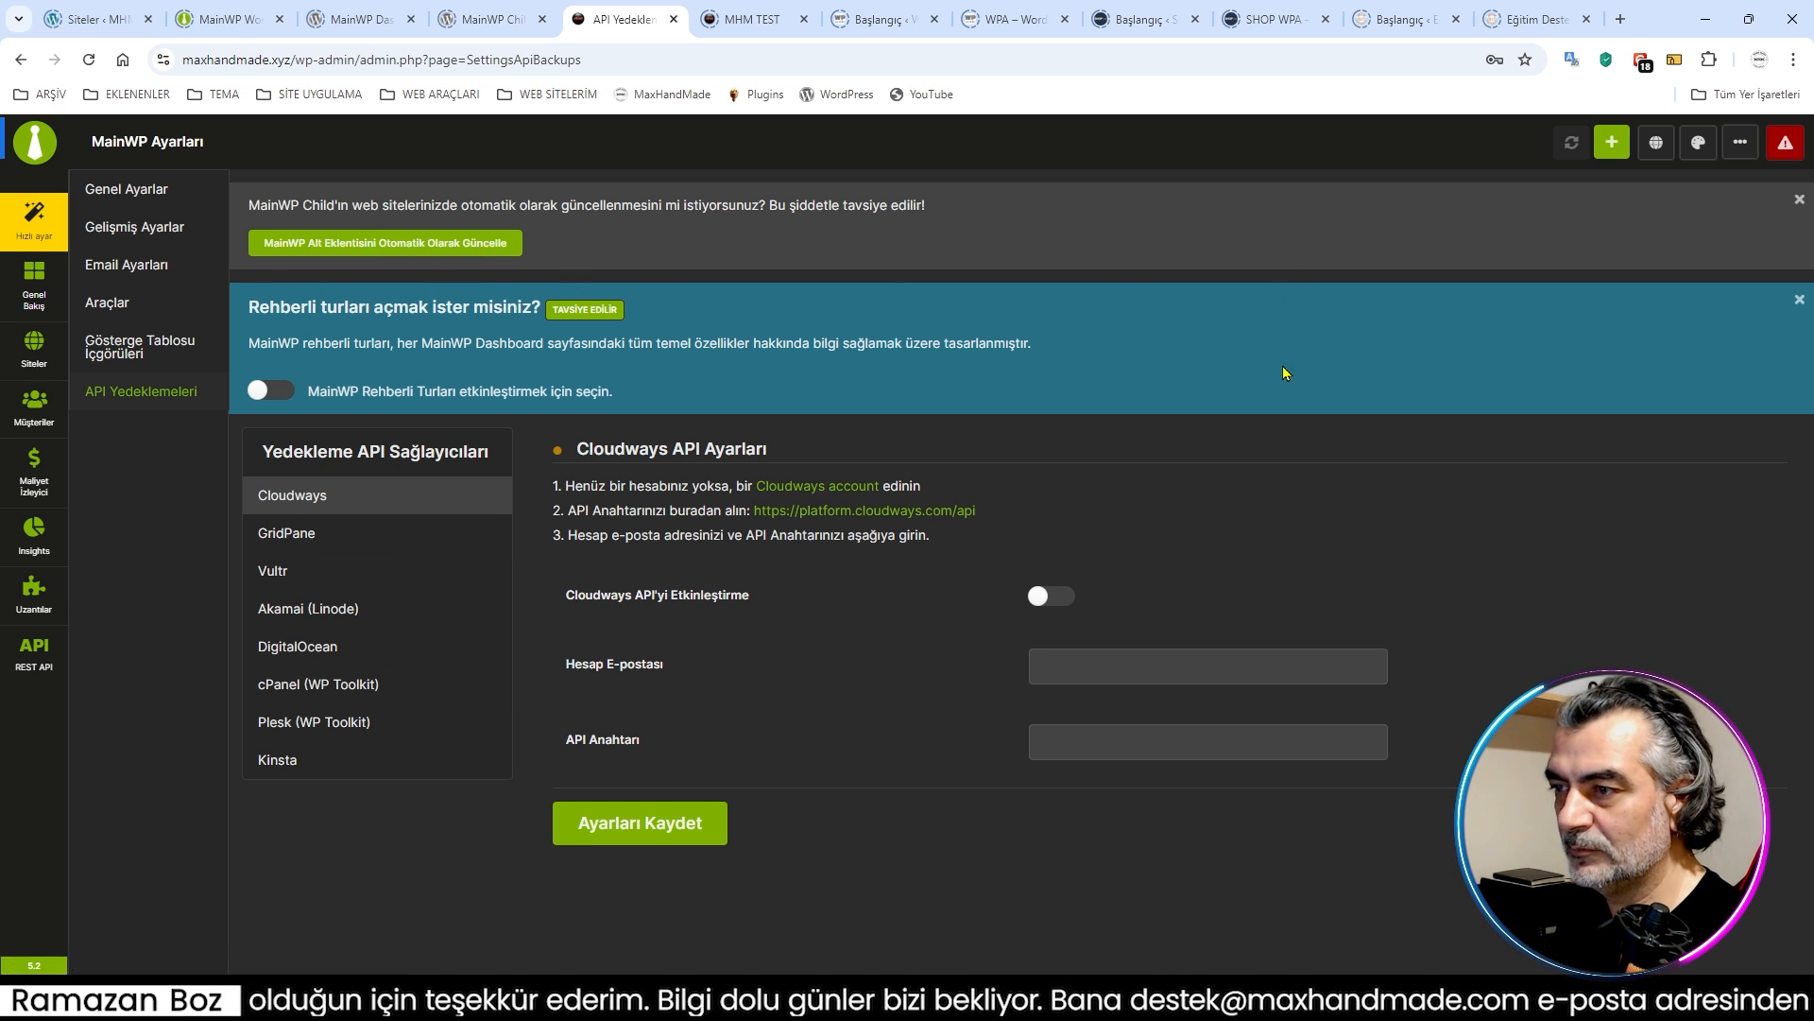
{"action": "left_click", "coordinate": [34, 284]}
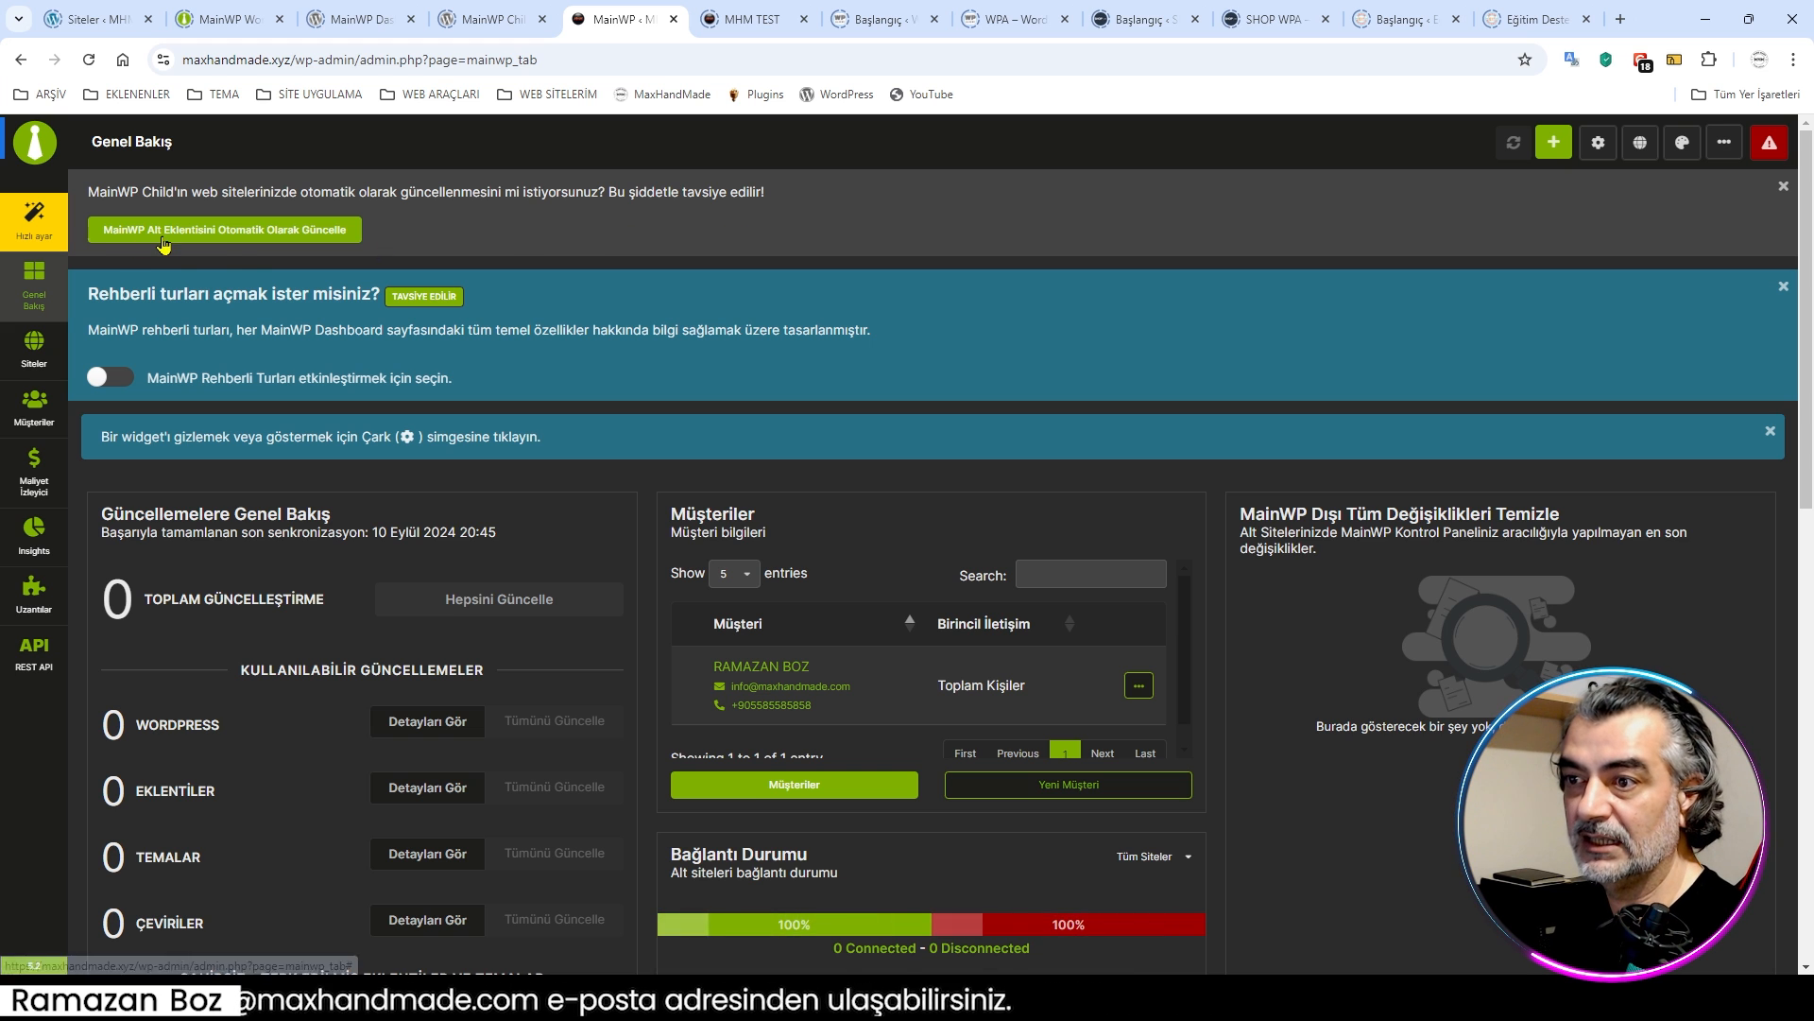
- Enable MainWP Child auto-updates and dismiss the guided-tour banner and widget-hiding notice
{"action": "left_click", "coordinate": [272, 244]}
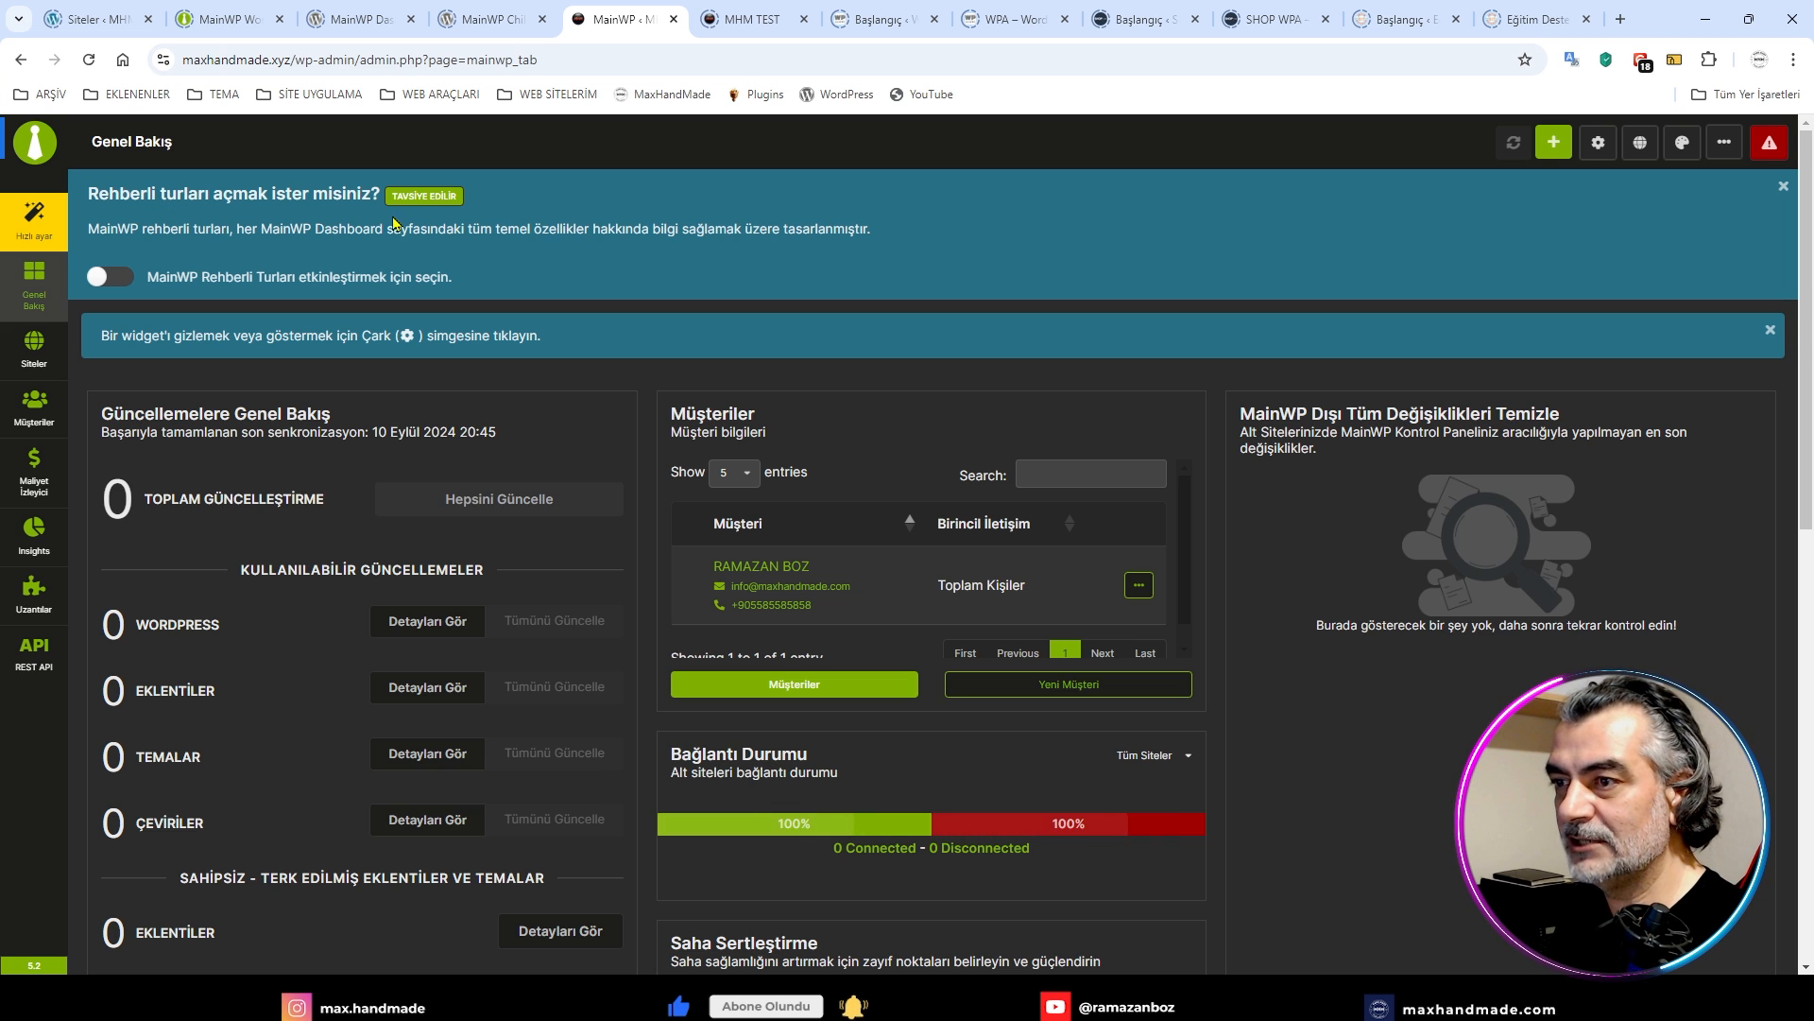
{"action": "left_click", "coordinate": [1784, 186]}
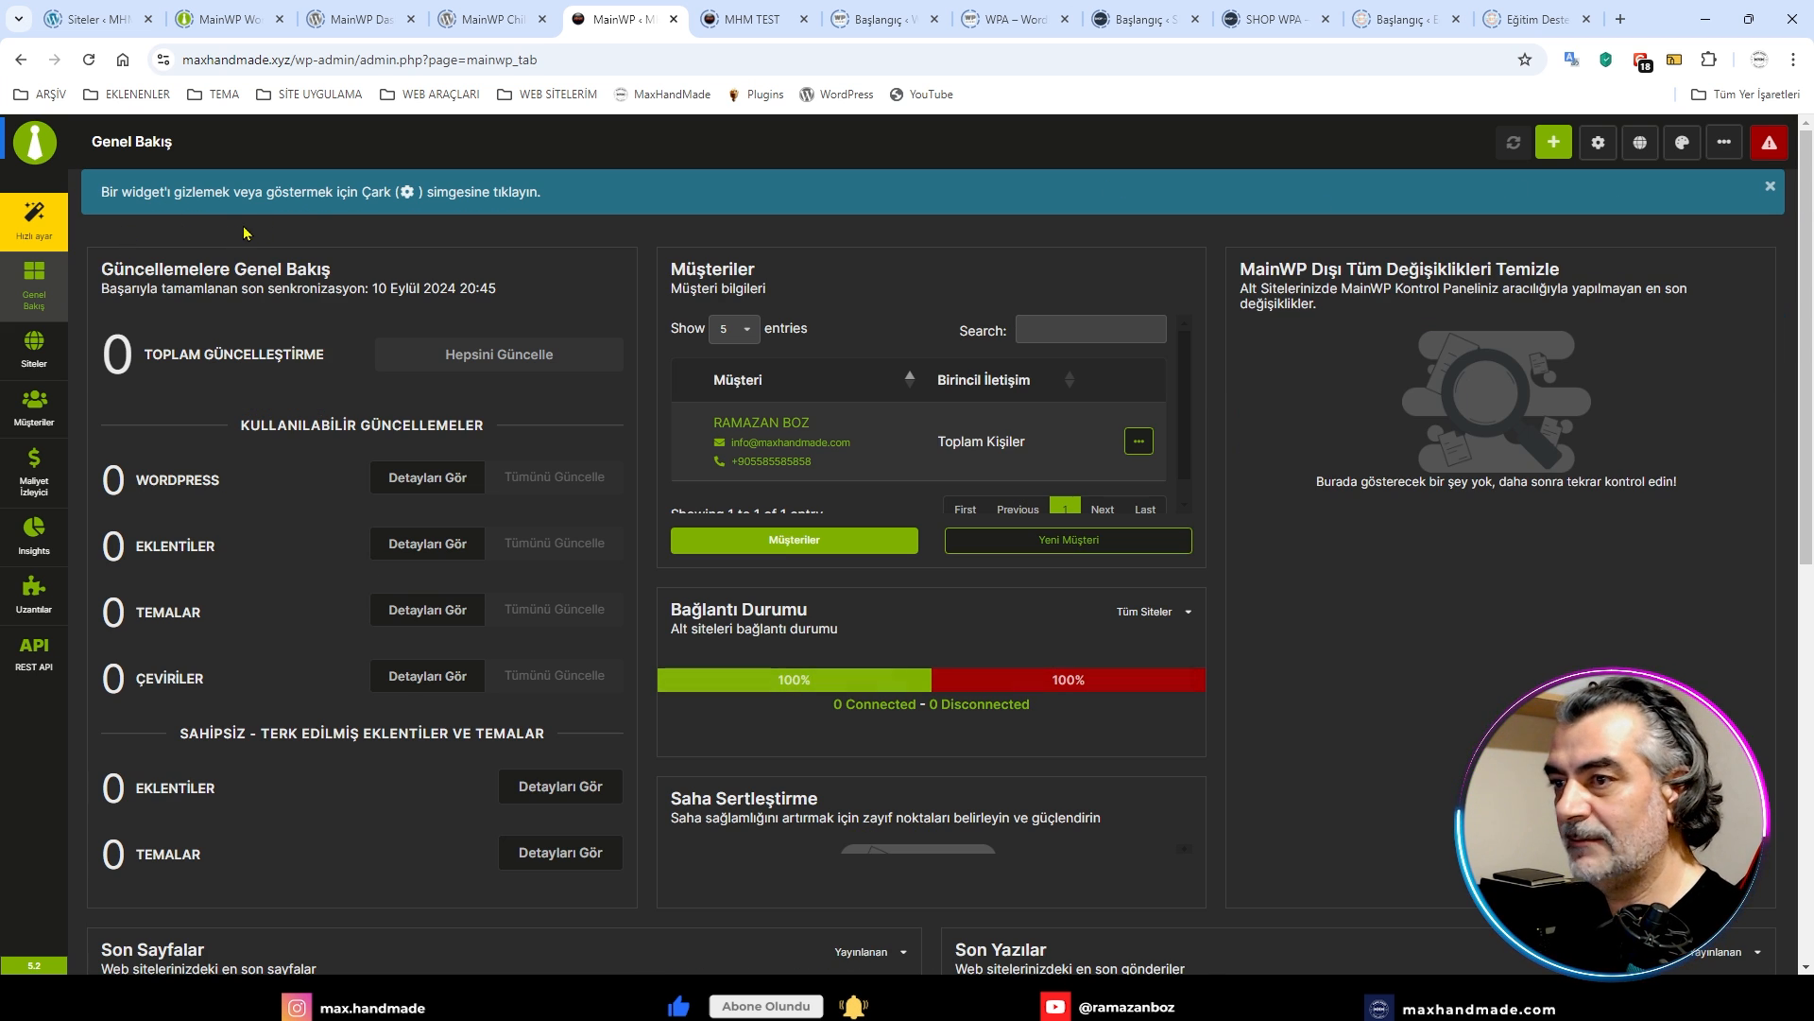
{"action": "left_click", "coordinate": [1600, 147]}
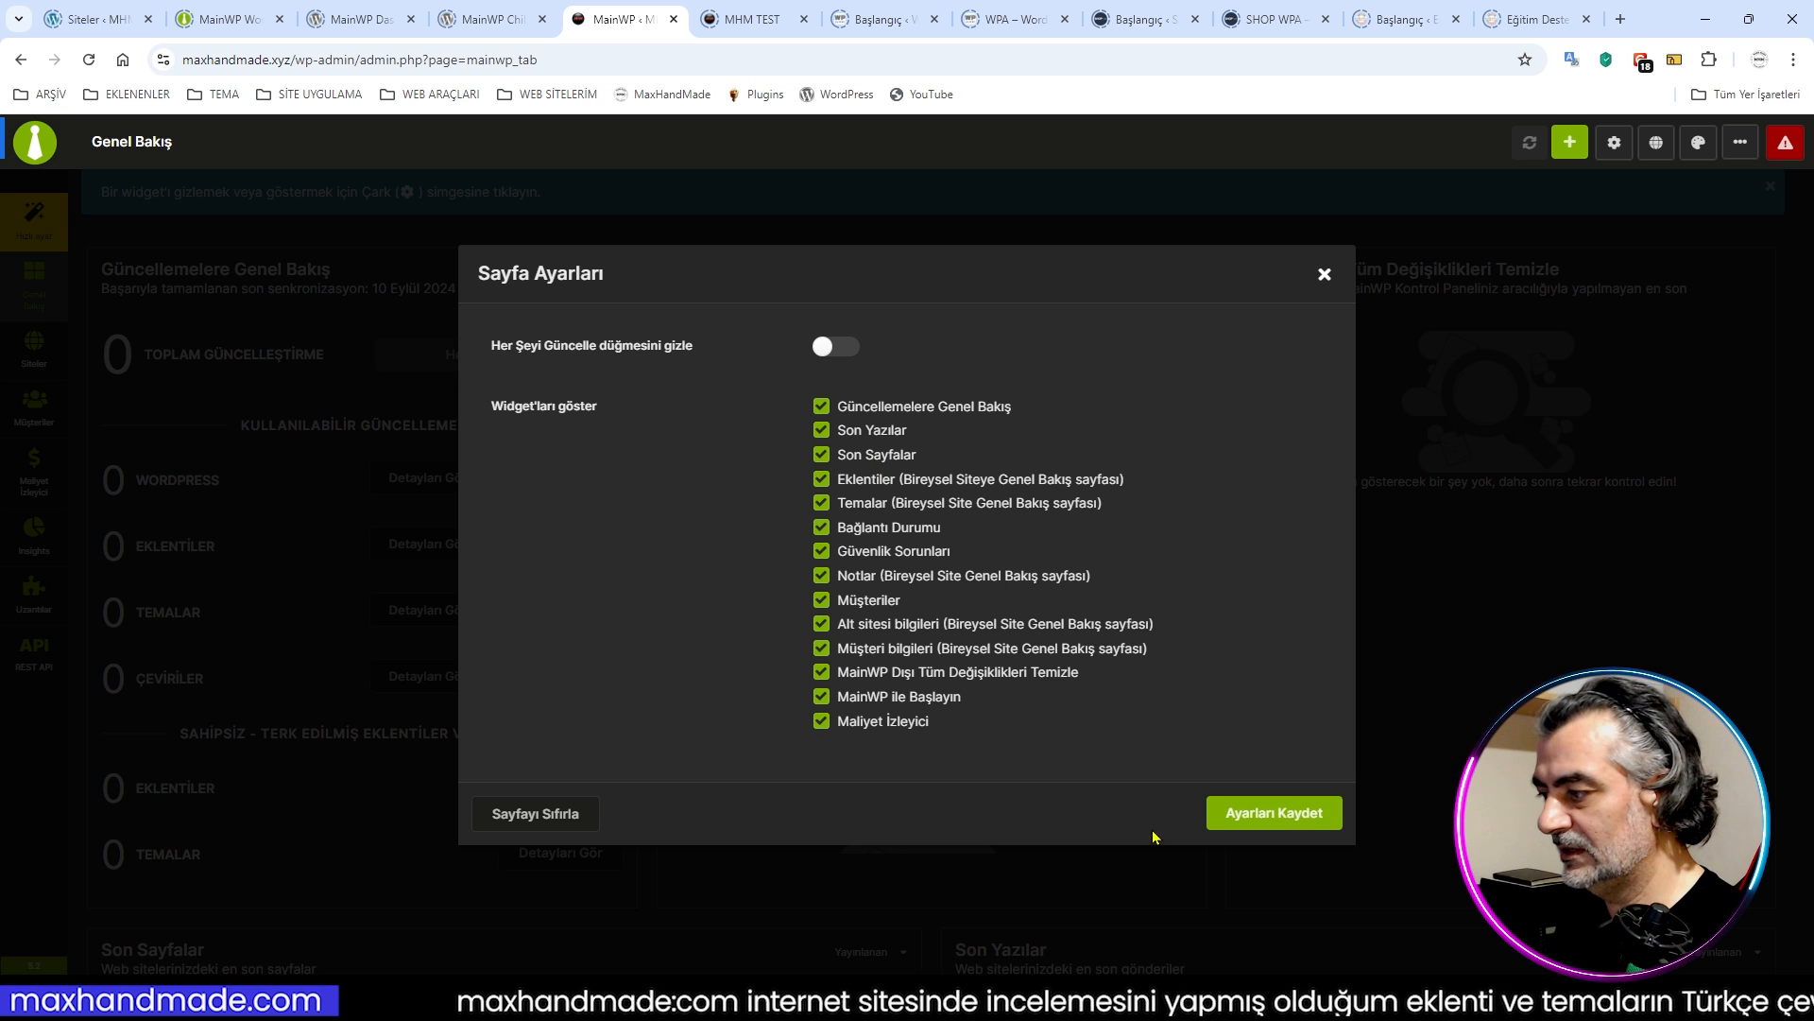
{"action": "left_click", "coordinate": [1323, 274]}
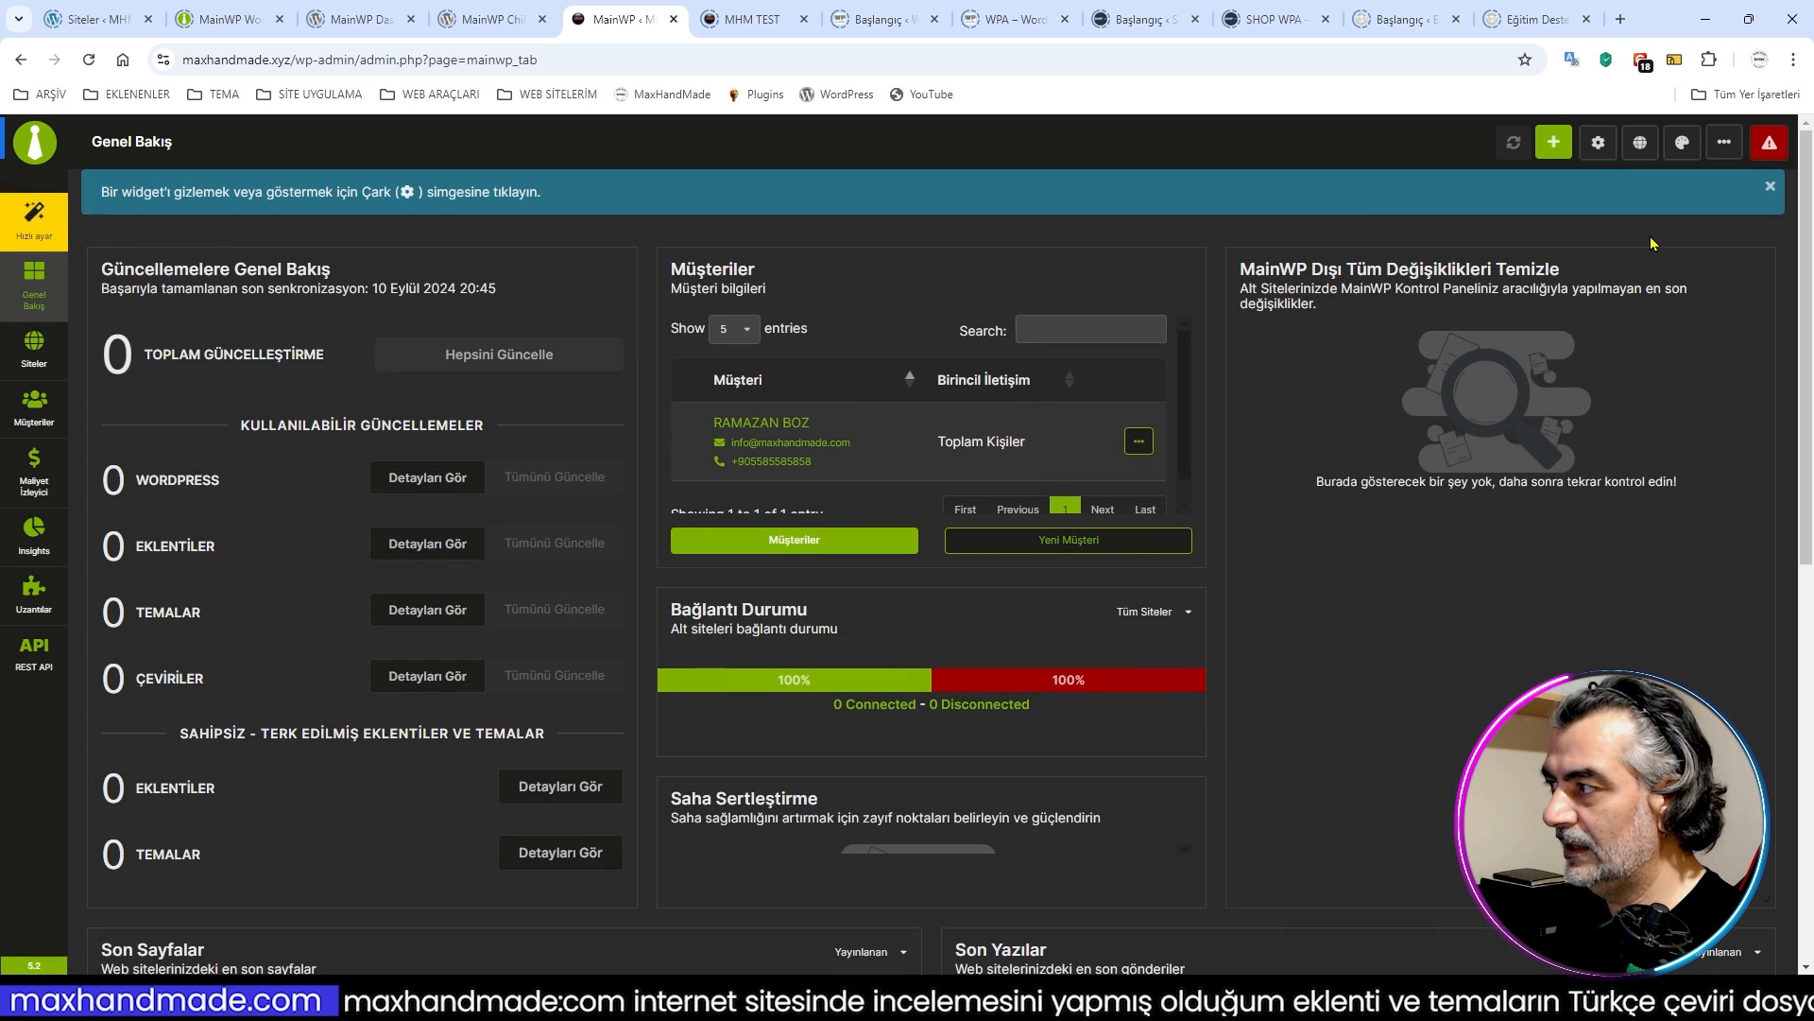
{"action": "left_click", "coordinate": [1770, 186]}
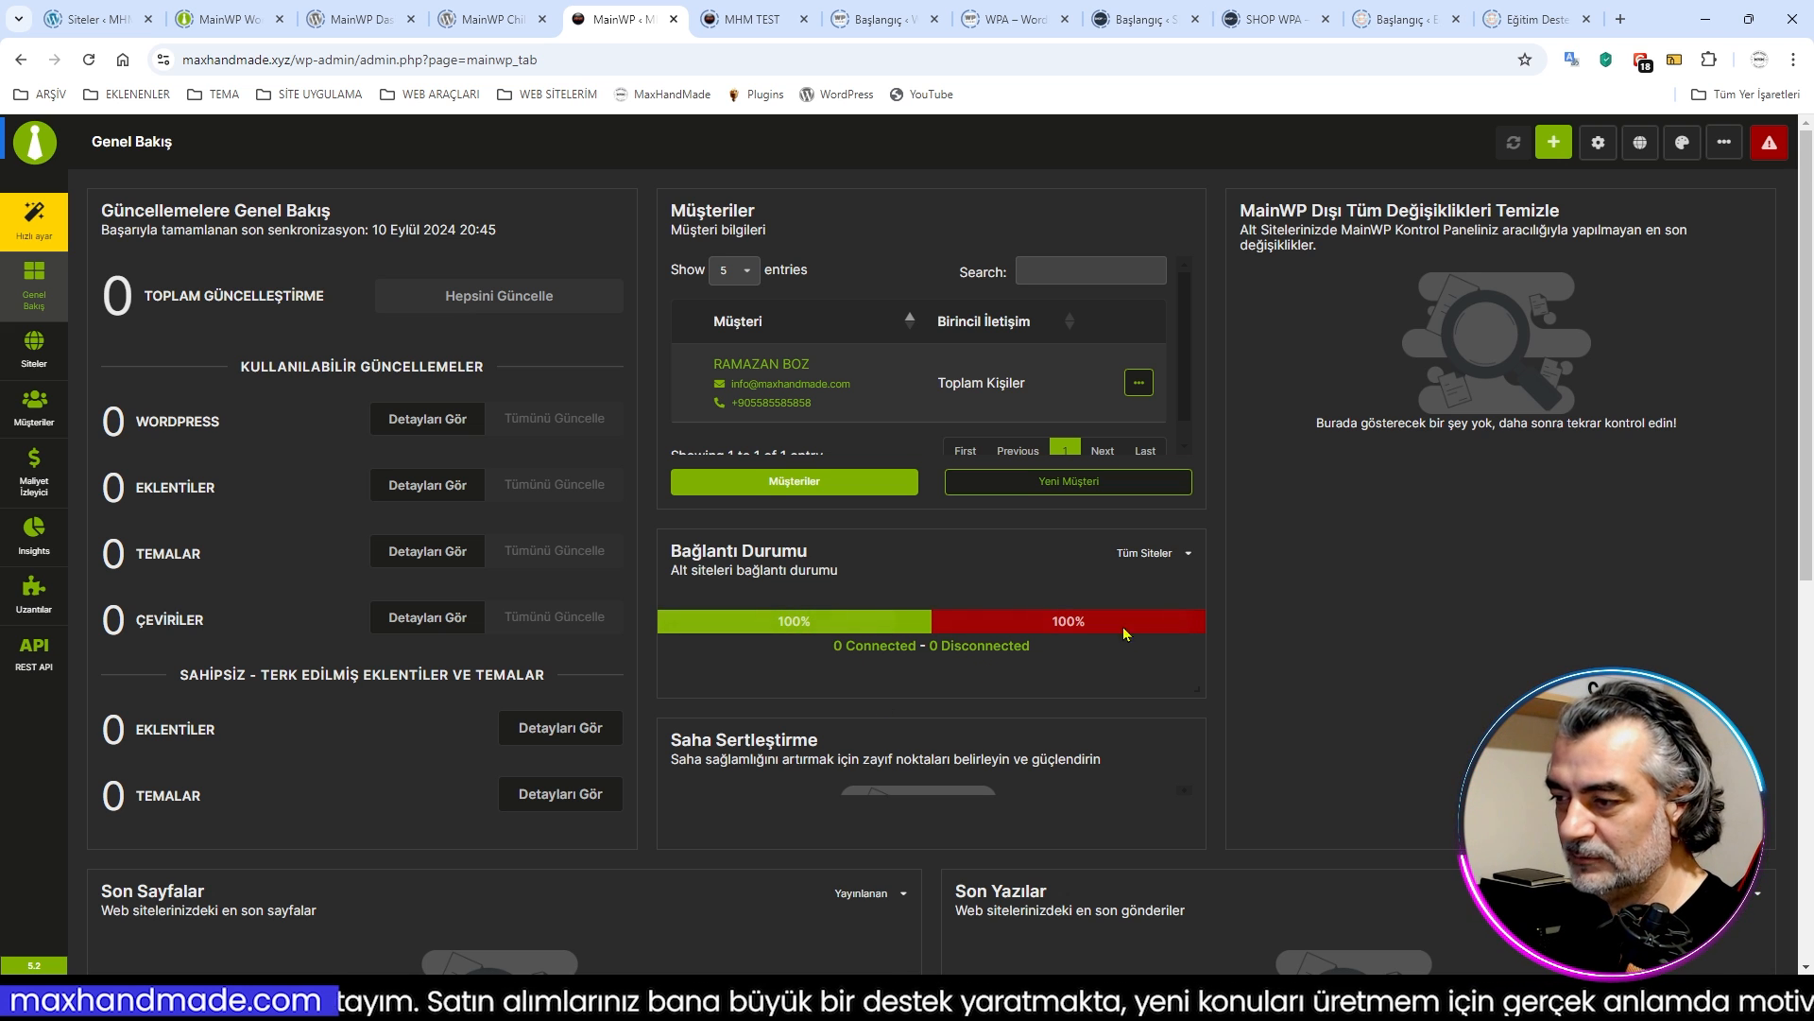
{"action": "scroll", "coordinate": [979, 666], "scroll_direction": "down", "scroll_amount": 2}
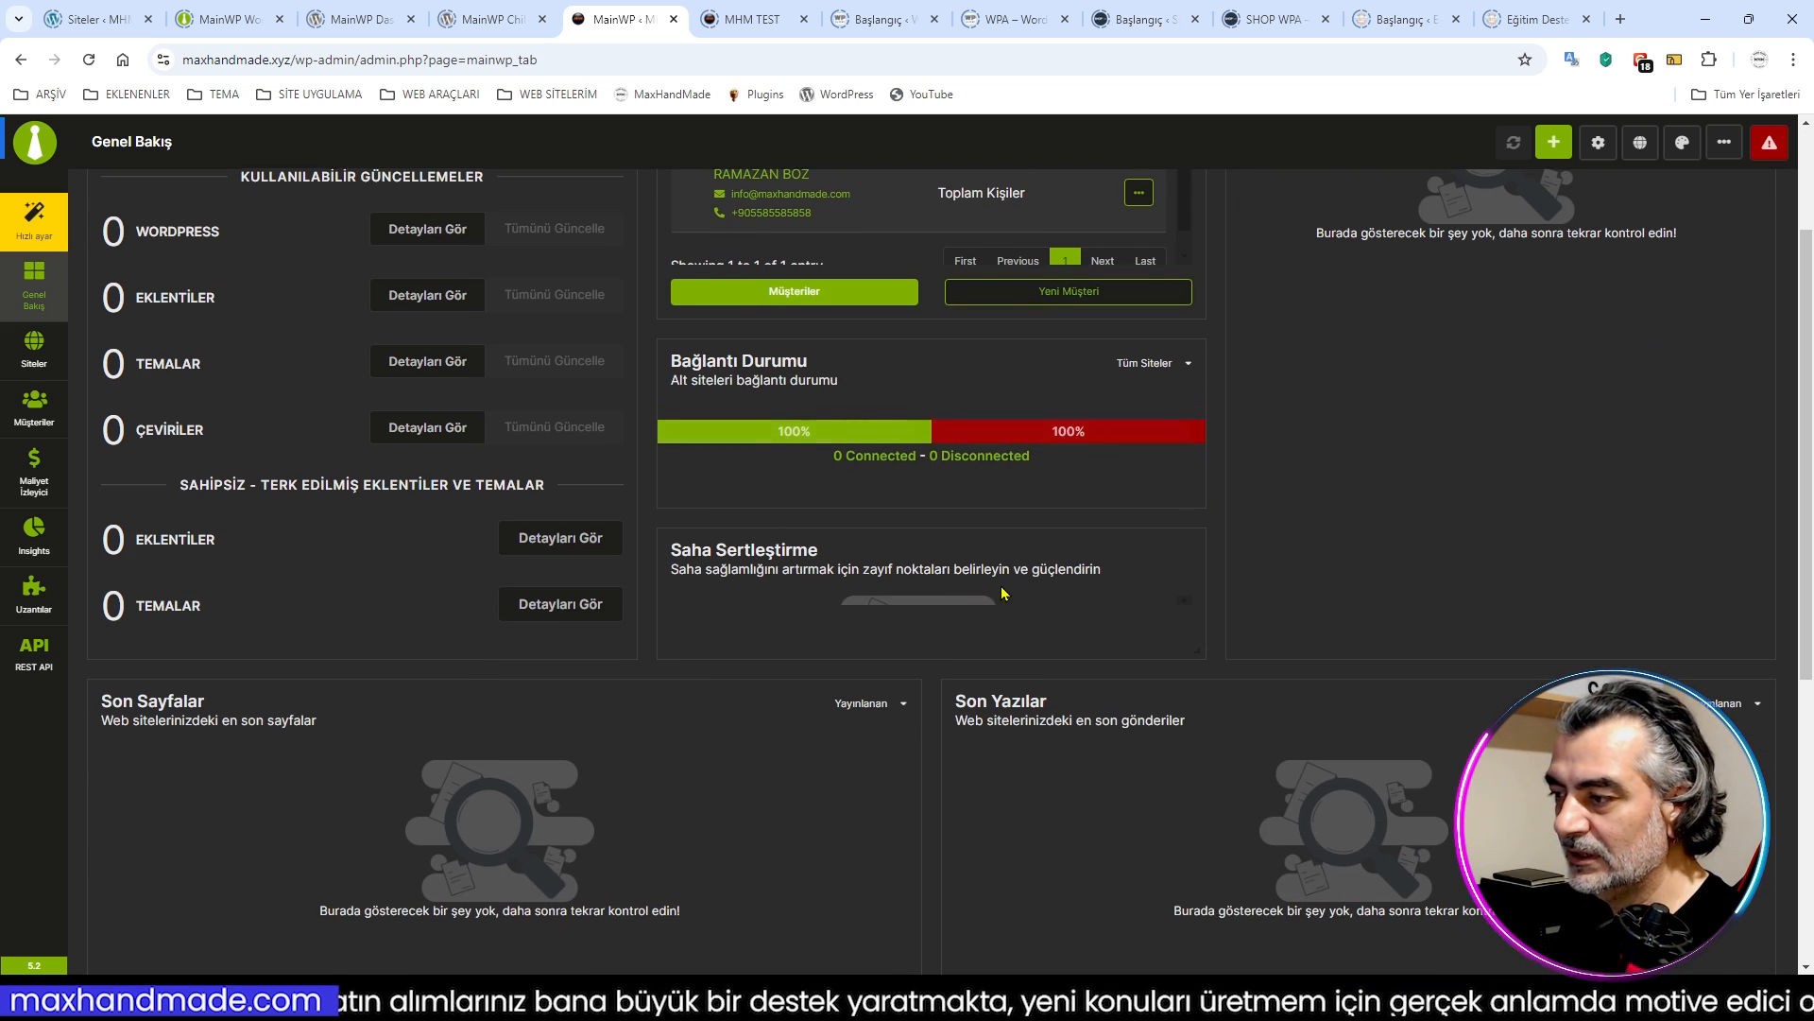
{"action": "scroll", "coordinate": [1179, 472], "scroll_direction": "down", "scroll_amount": 2}
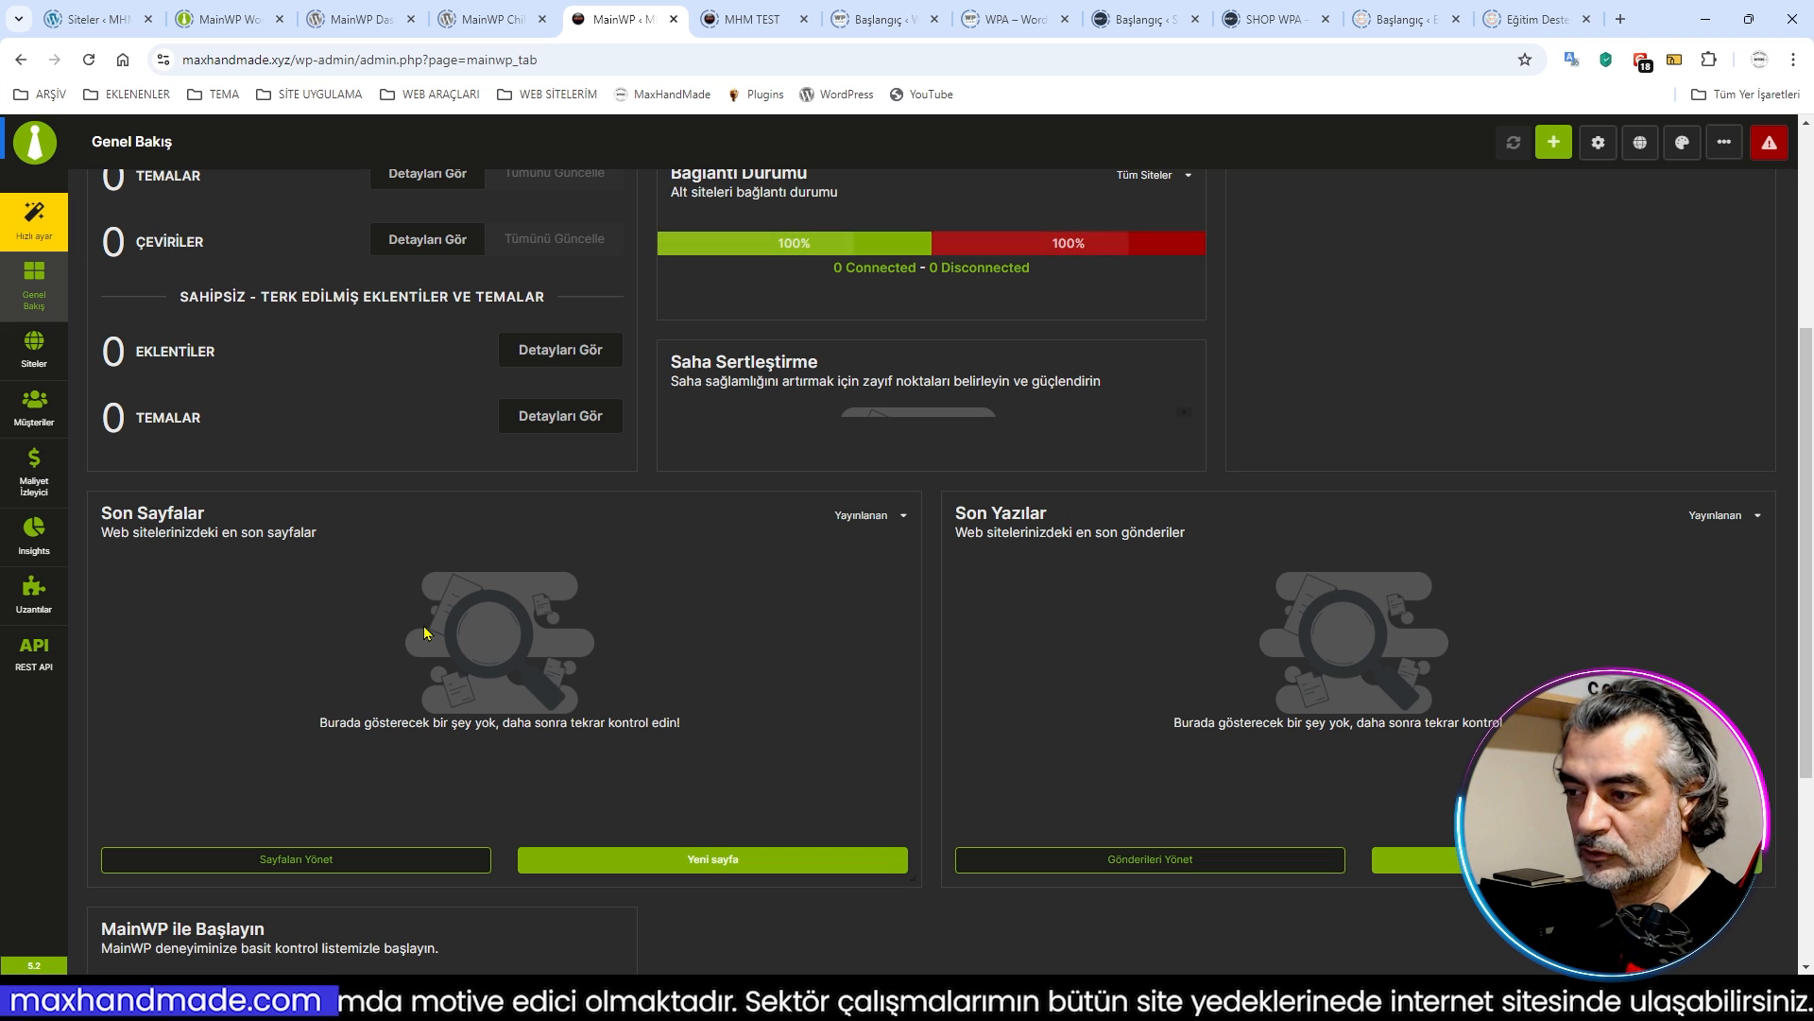
{"action": "scroll", "coordinate": [224, 684], "scroll_direction": "down", "scroll_amount": 3}
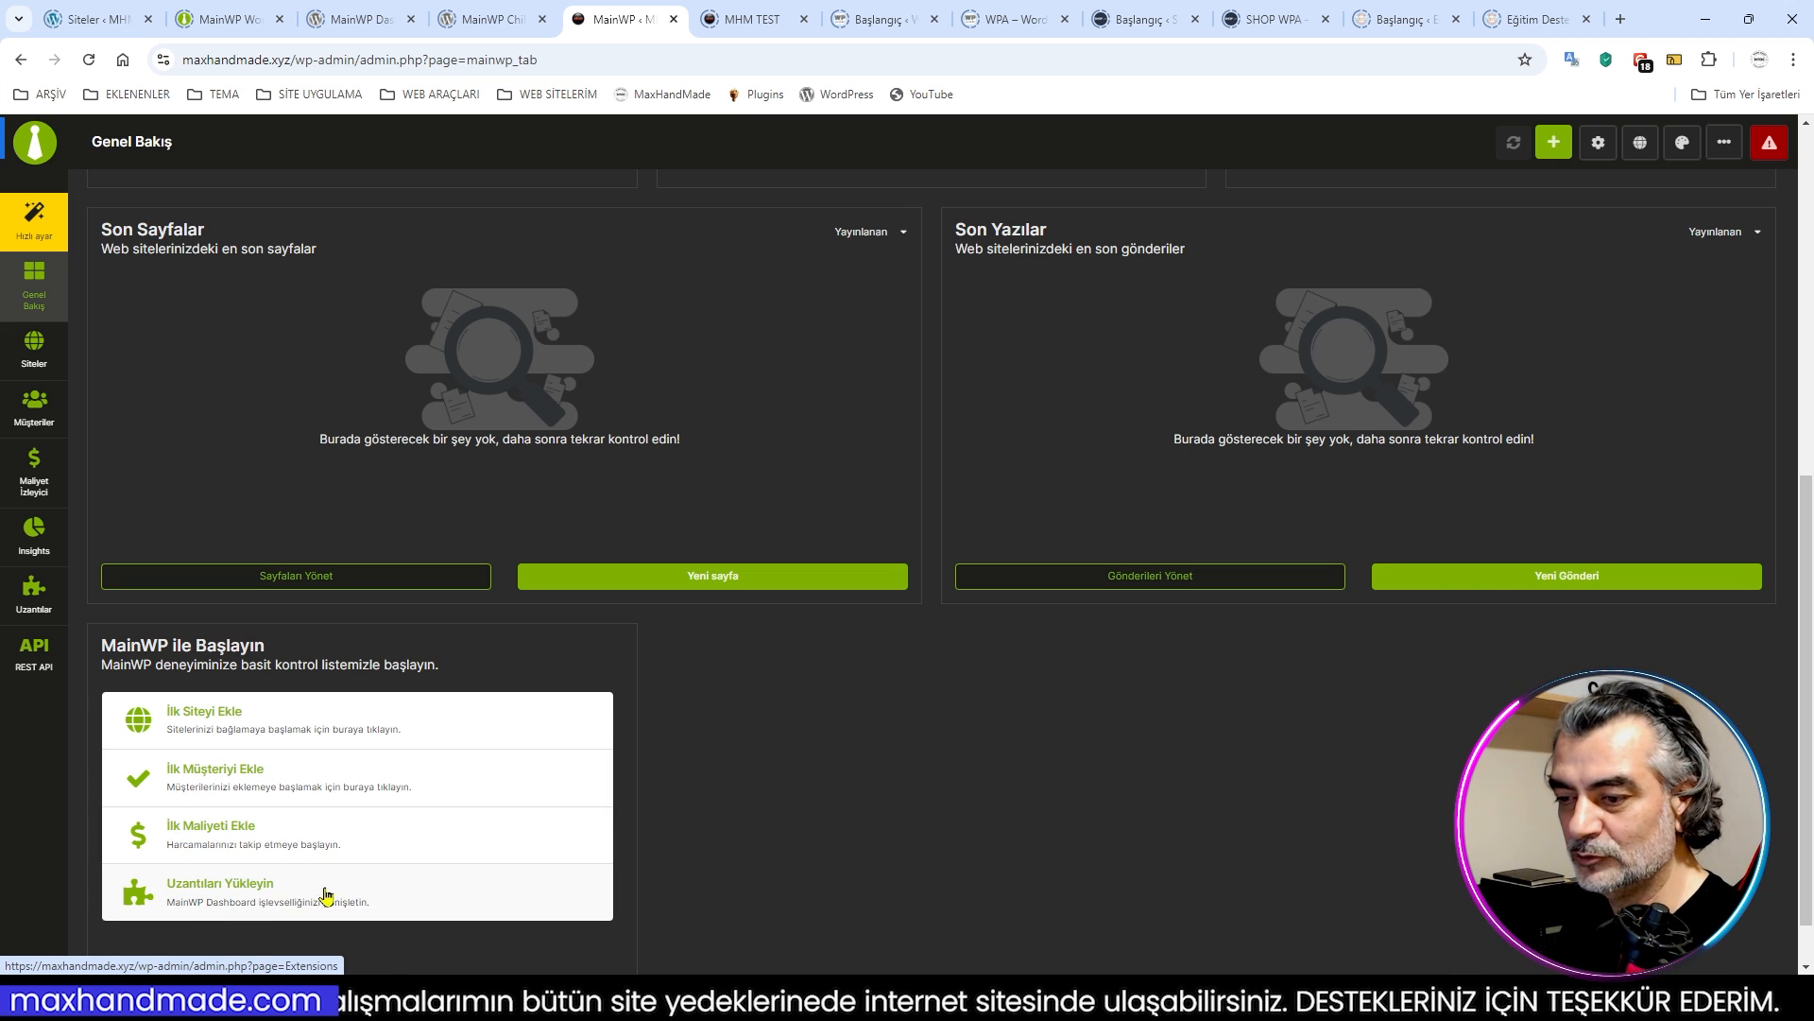
{"action": "scroll", "coordinate": [689, 881], "scroll_direction": "up", "scroll_amount": 5}
{"action": "scroll", "coordinate": [688, 881], "scroll_direction": "up", "scroll_amount": 3}
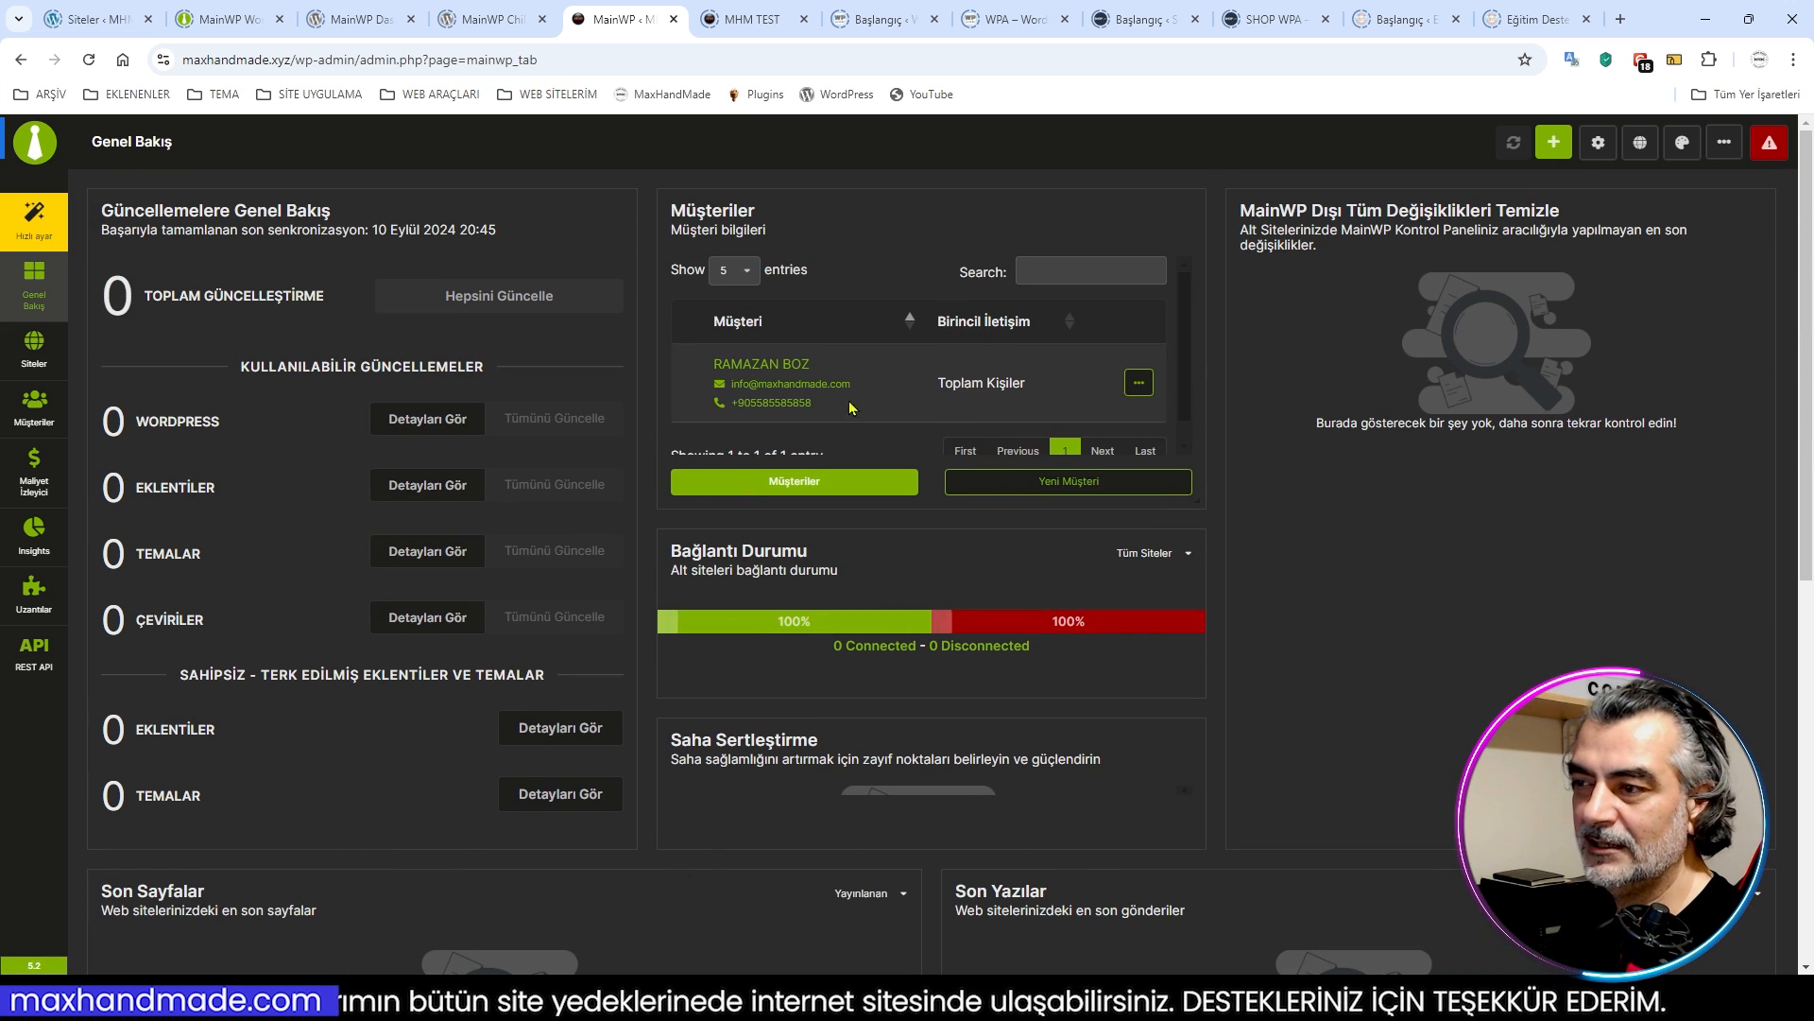
{"action": "scroll", "coordinate": [893, 617], "scroll_direction": "down", "scroll_amount": 4}
{"action": "scroll", "coordinate": [1265, 606], "scroll_direction": "up", "scroll_amount": 3}
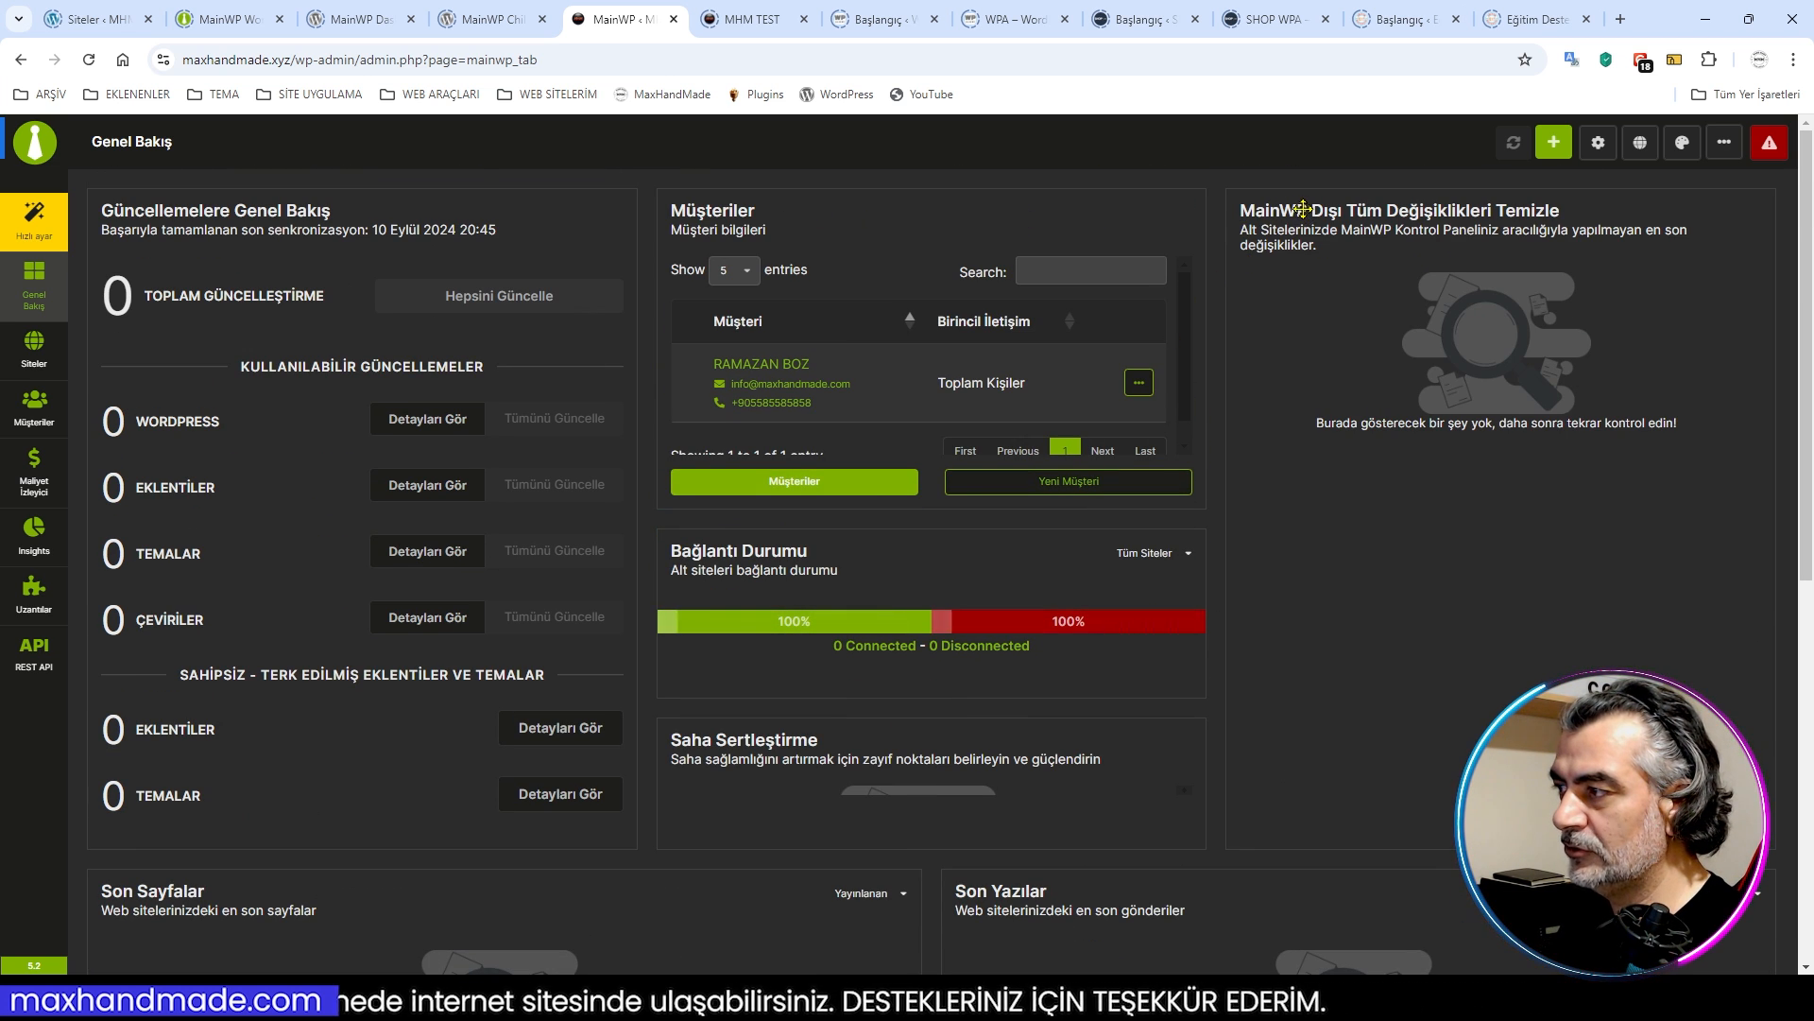
- Try moving the MainWP Dışı card and resizing Saha Sertleştirme on the overview
{"action": "left_click_drag", "start_coordinate": [1398, 210], "coordinate": [1312, 213]}
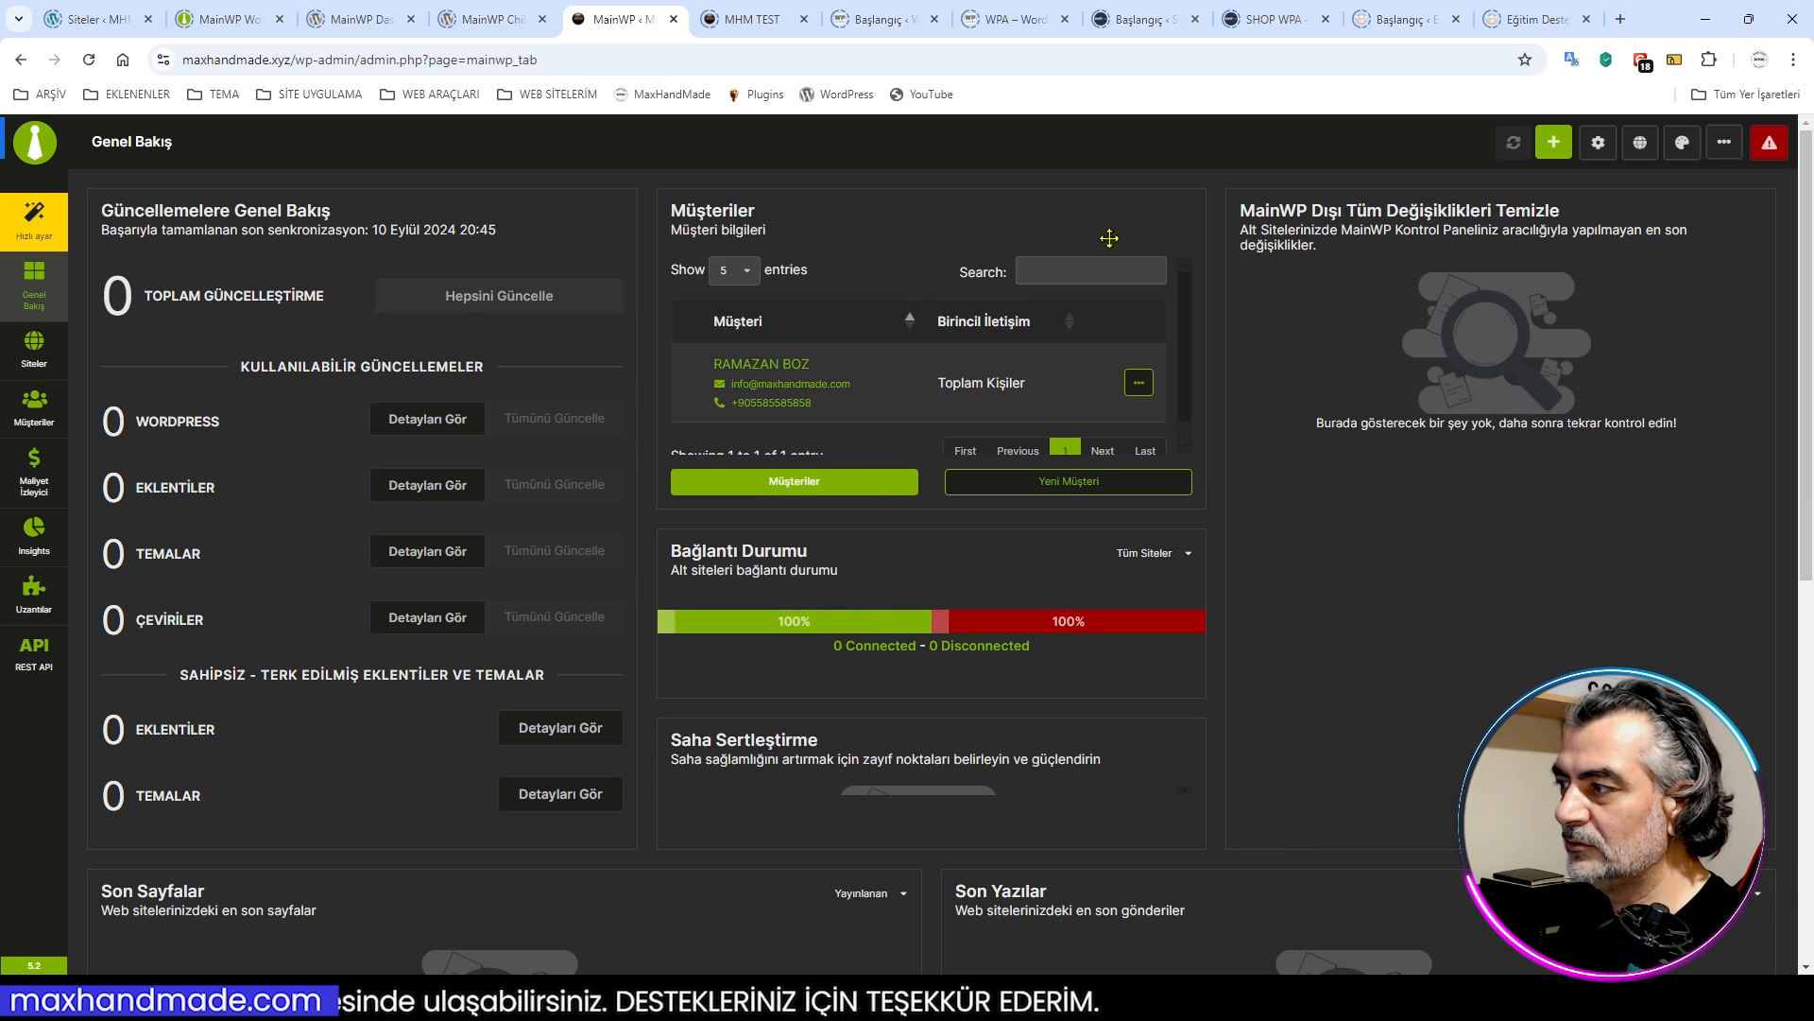
{"action": "scroll", "coordinate": [1206, 552], "scroll_direction": "down", "scroll_amount": 3}
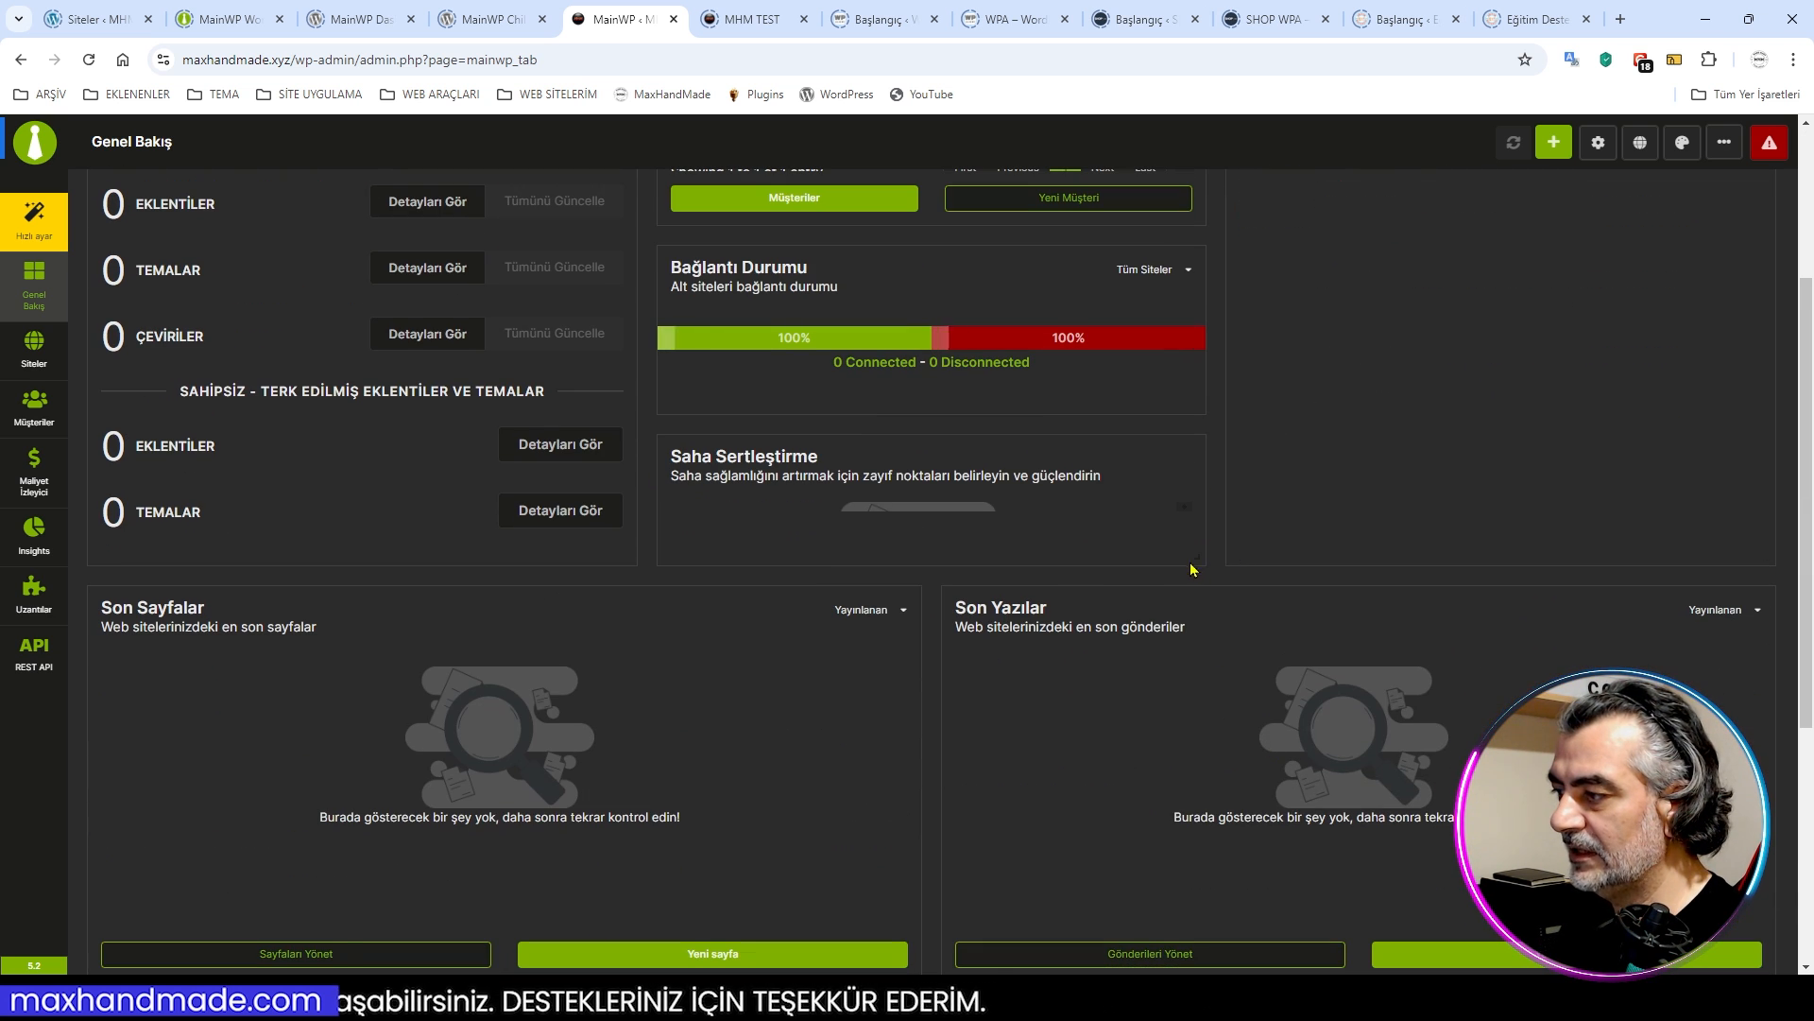
{"action": "mouse_move", "coordinate": [1206, 552]}
{"action": "left_mouse_down"}
{"action": "mouse_move", "coordinate": [1215, 672]}
{"action": "mouse_move", "coordinate": [1197, 546]}
{"action": "left_mouse_up"}
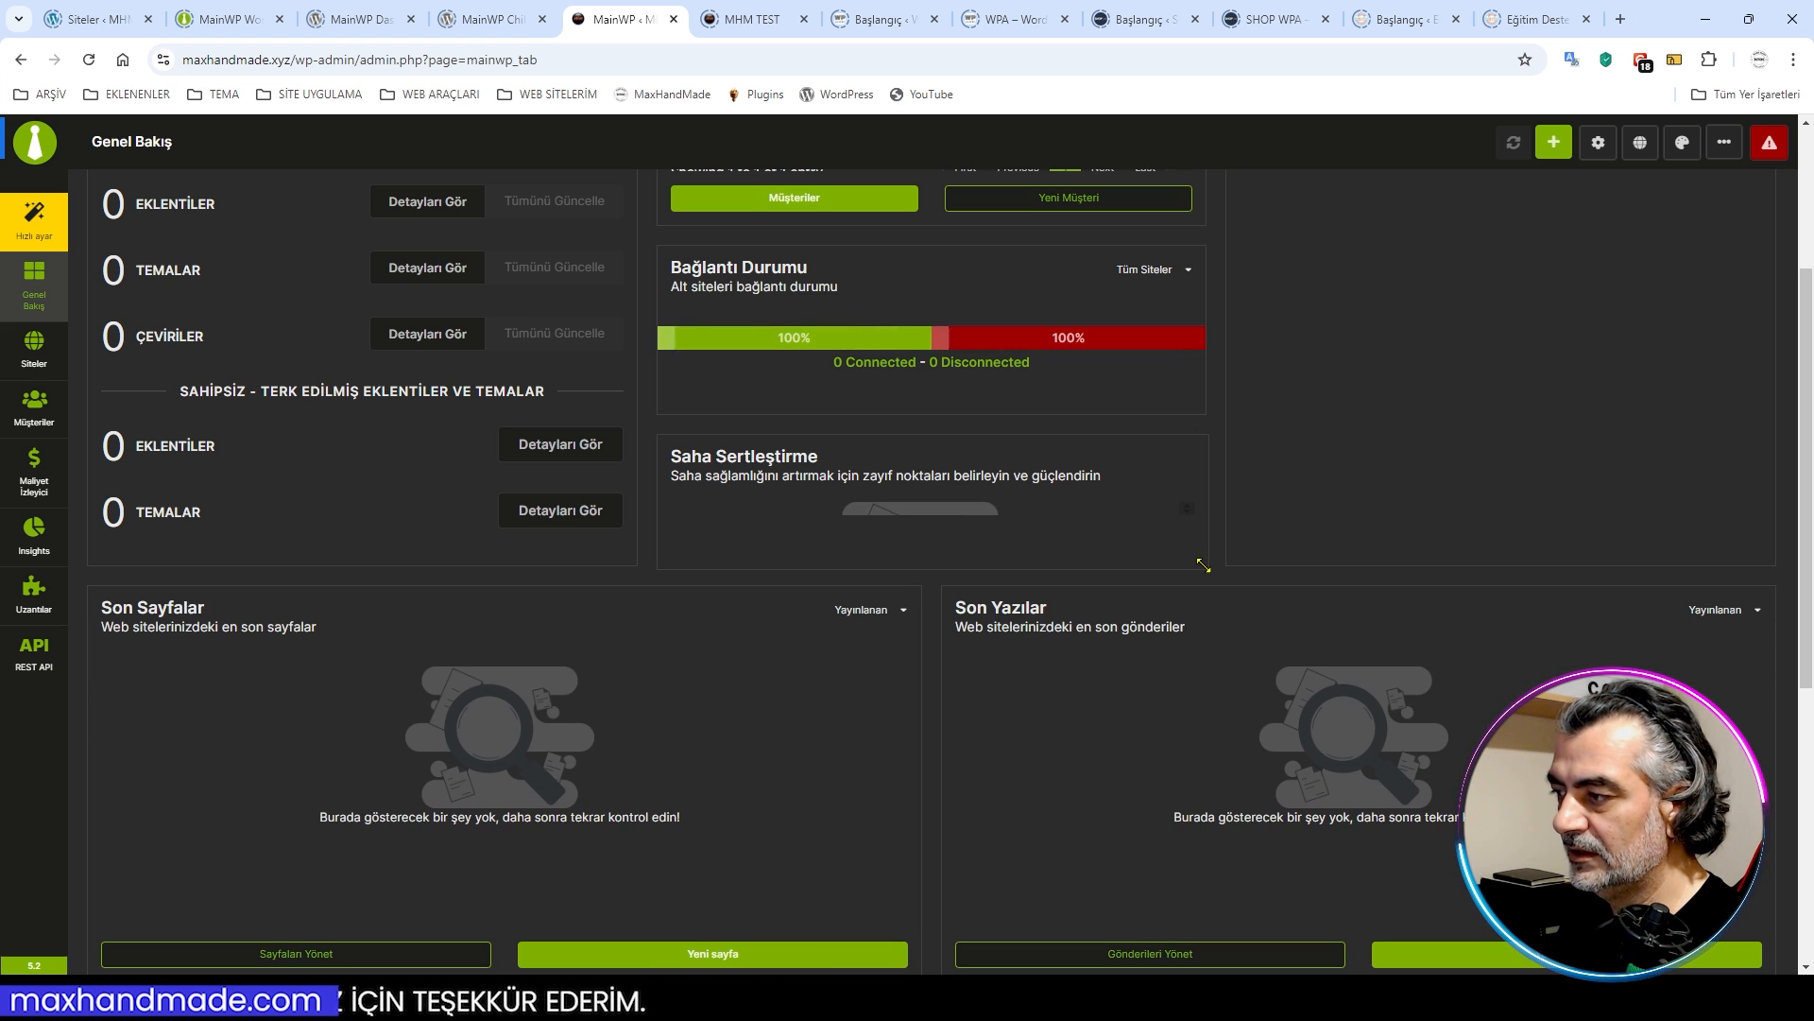
{"action": "scroll", "coordinate": [958, 482], "scroll_direction": "down", "scroll_amount": 5}
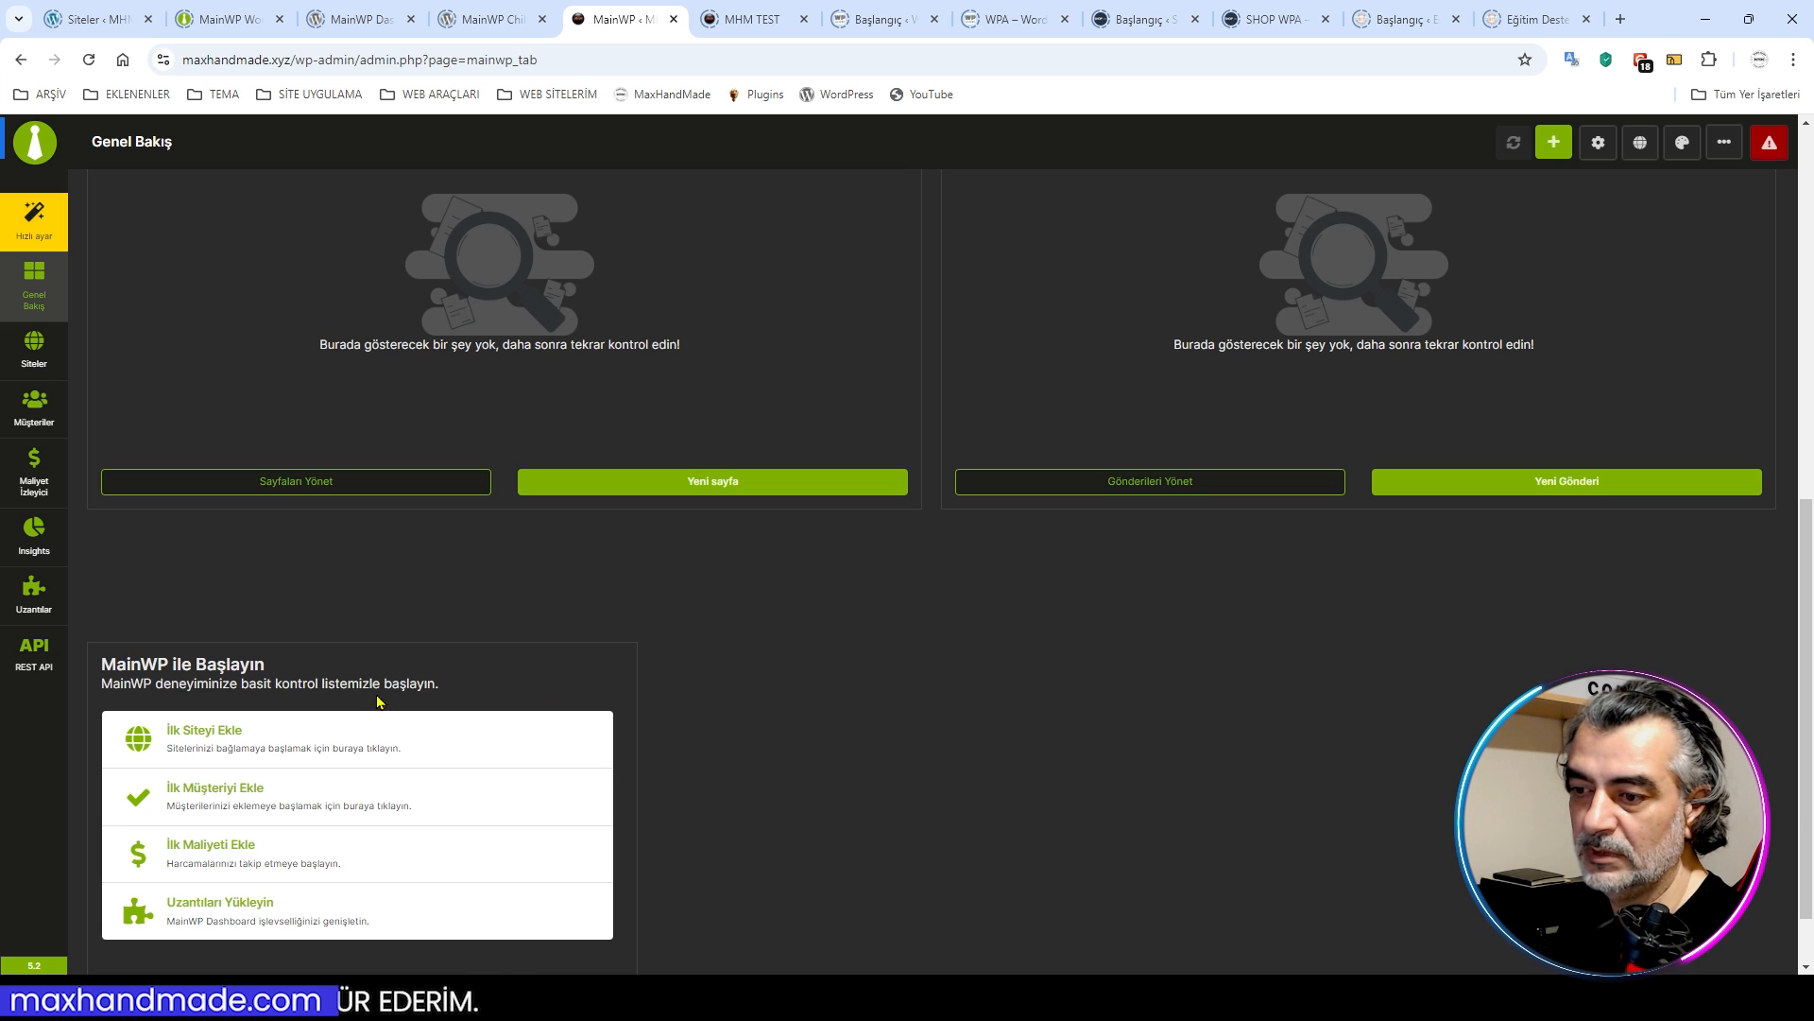
{"action": "scroll", "coordinate": [889, 715], "scroll_direction": "up", "scroll_amount": 8}
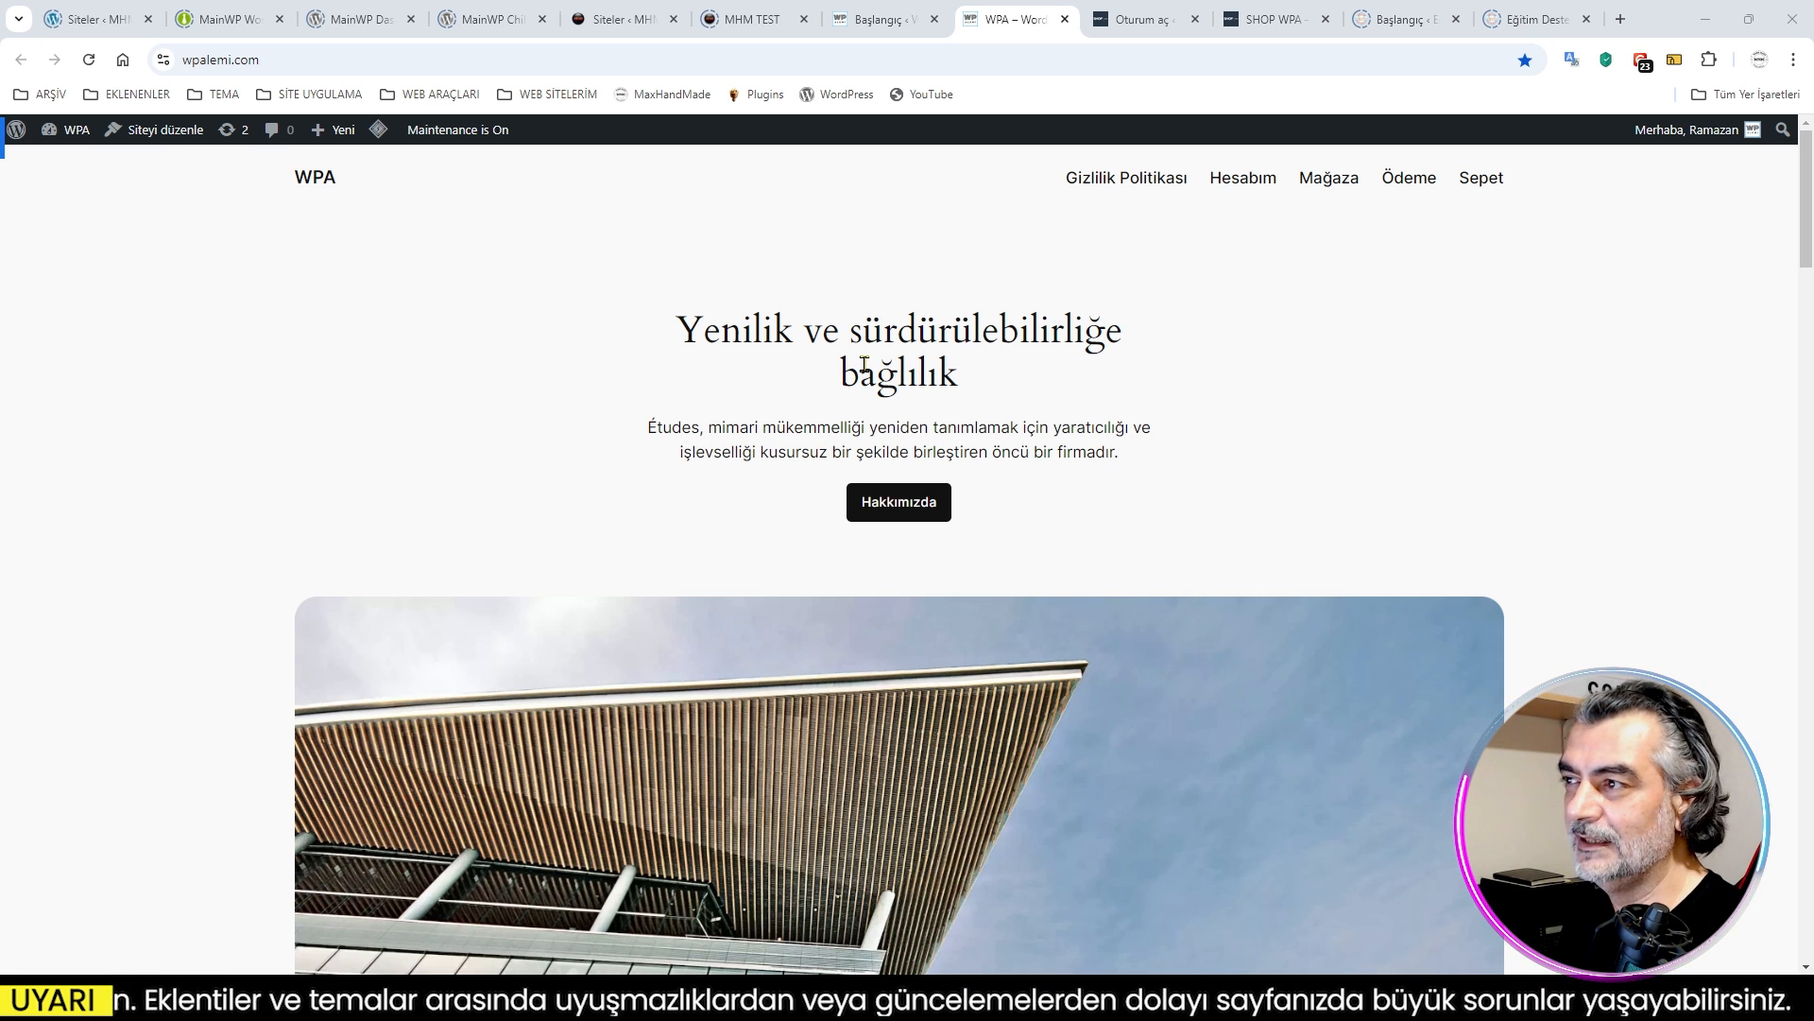
- Switch between the WPA site's admin dashboard and front page
{"action": "left_click", "coordinate": [878, 22]}
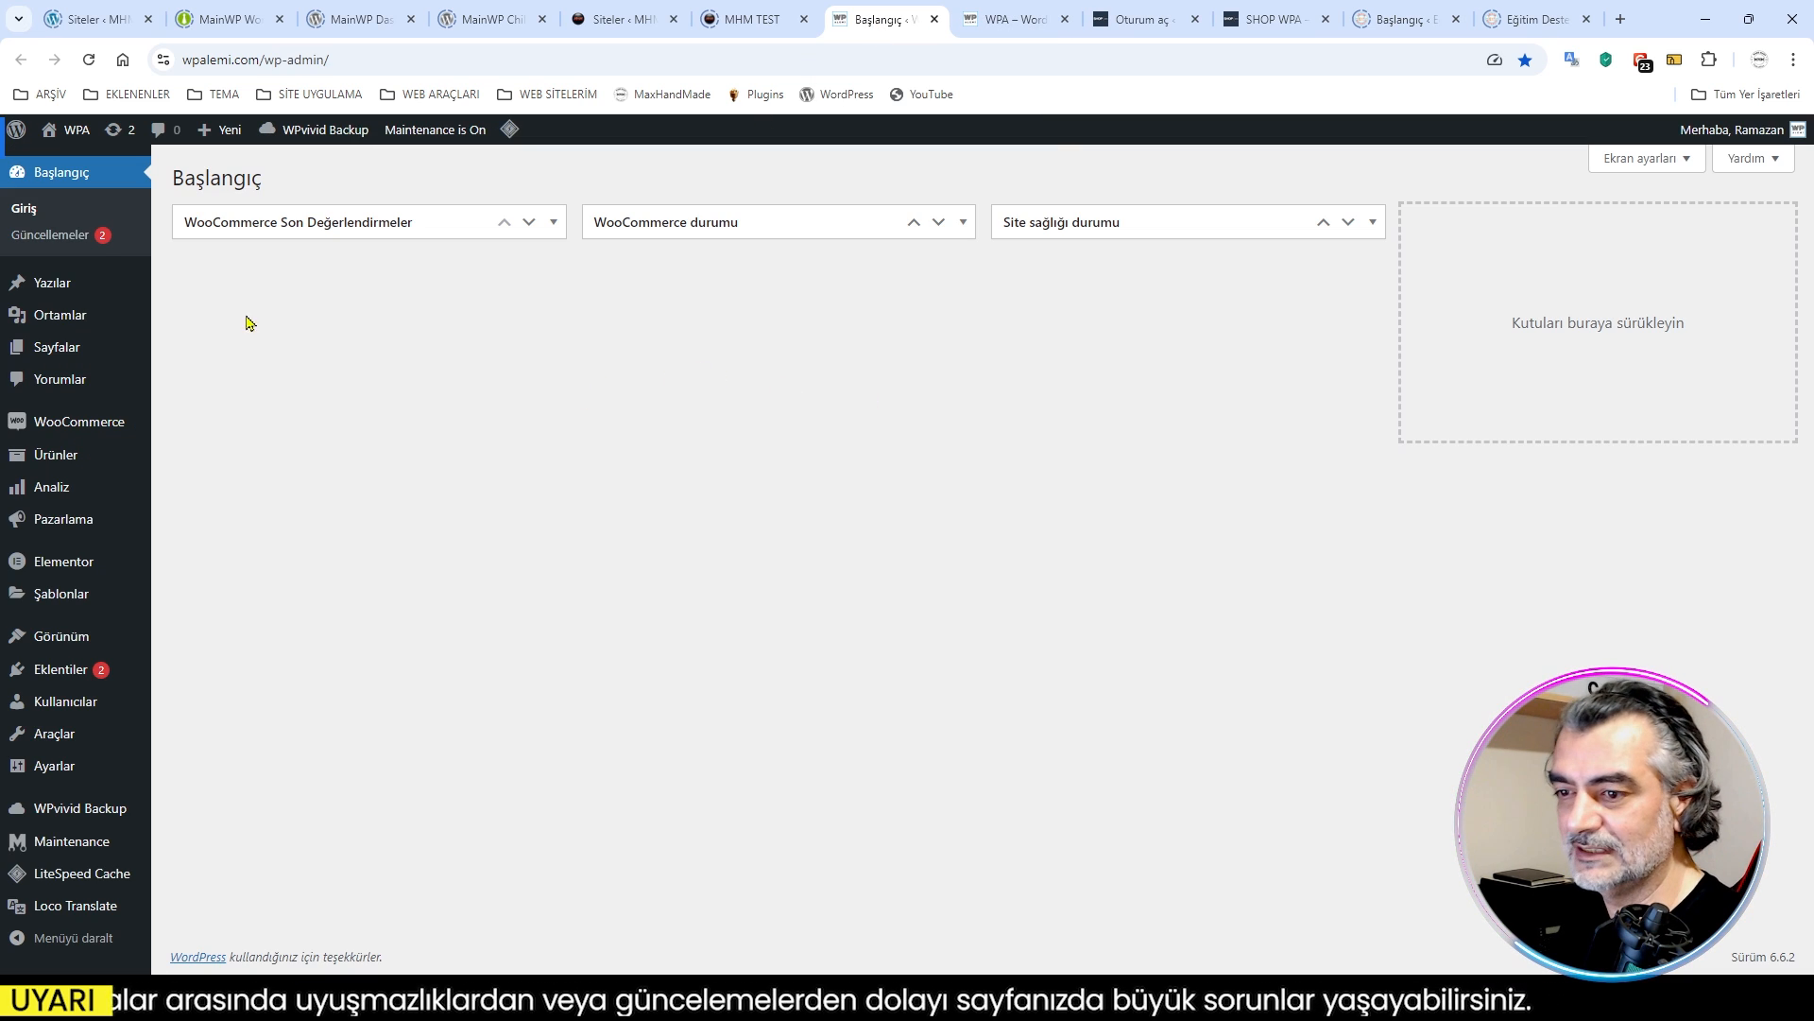
{"action": "left_click", "coordinate": [1006, 19]}
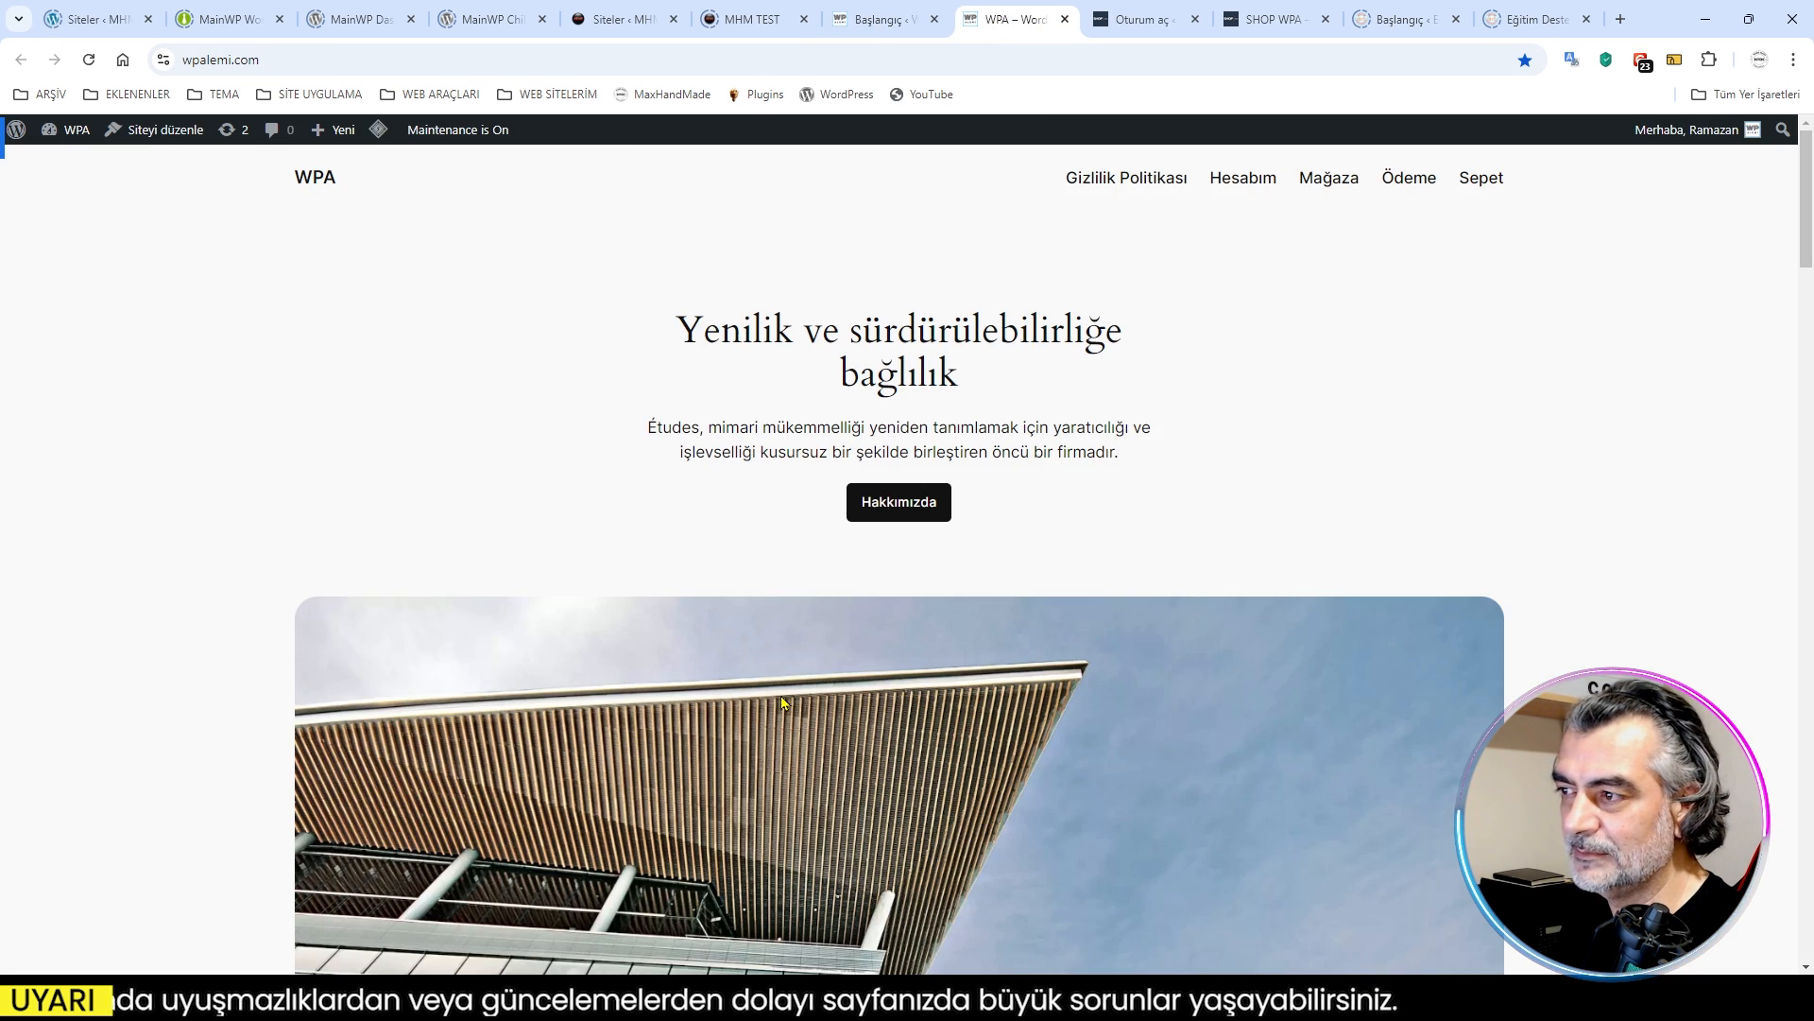
{"action": "left_click", "coordinate": [878, 19]}
{"action": "mouse_move", "coordinate": [123, 791]}
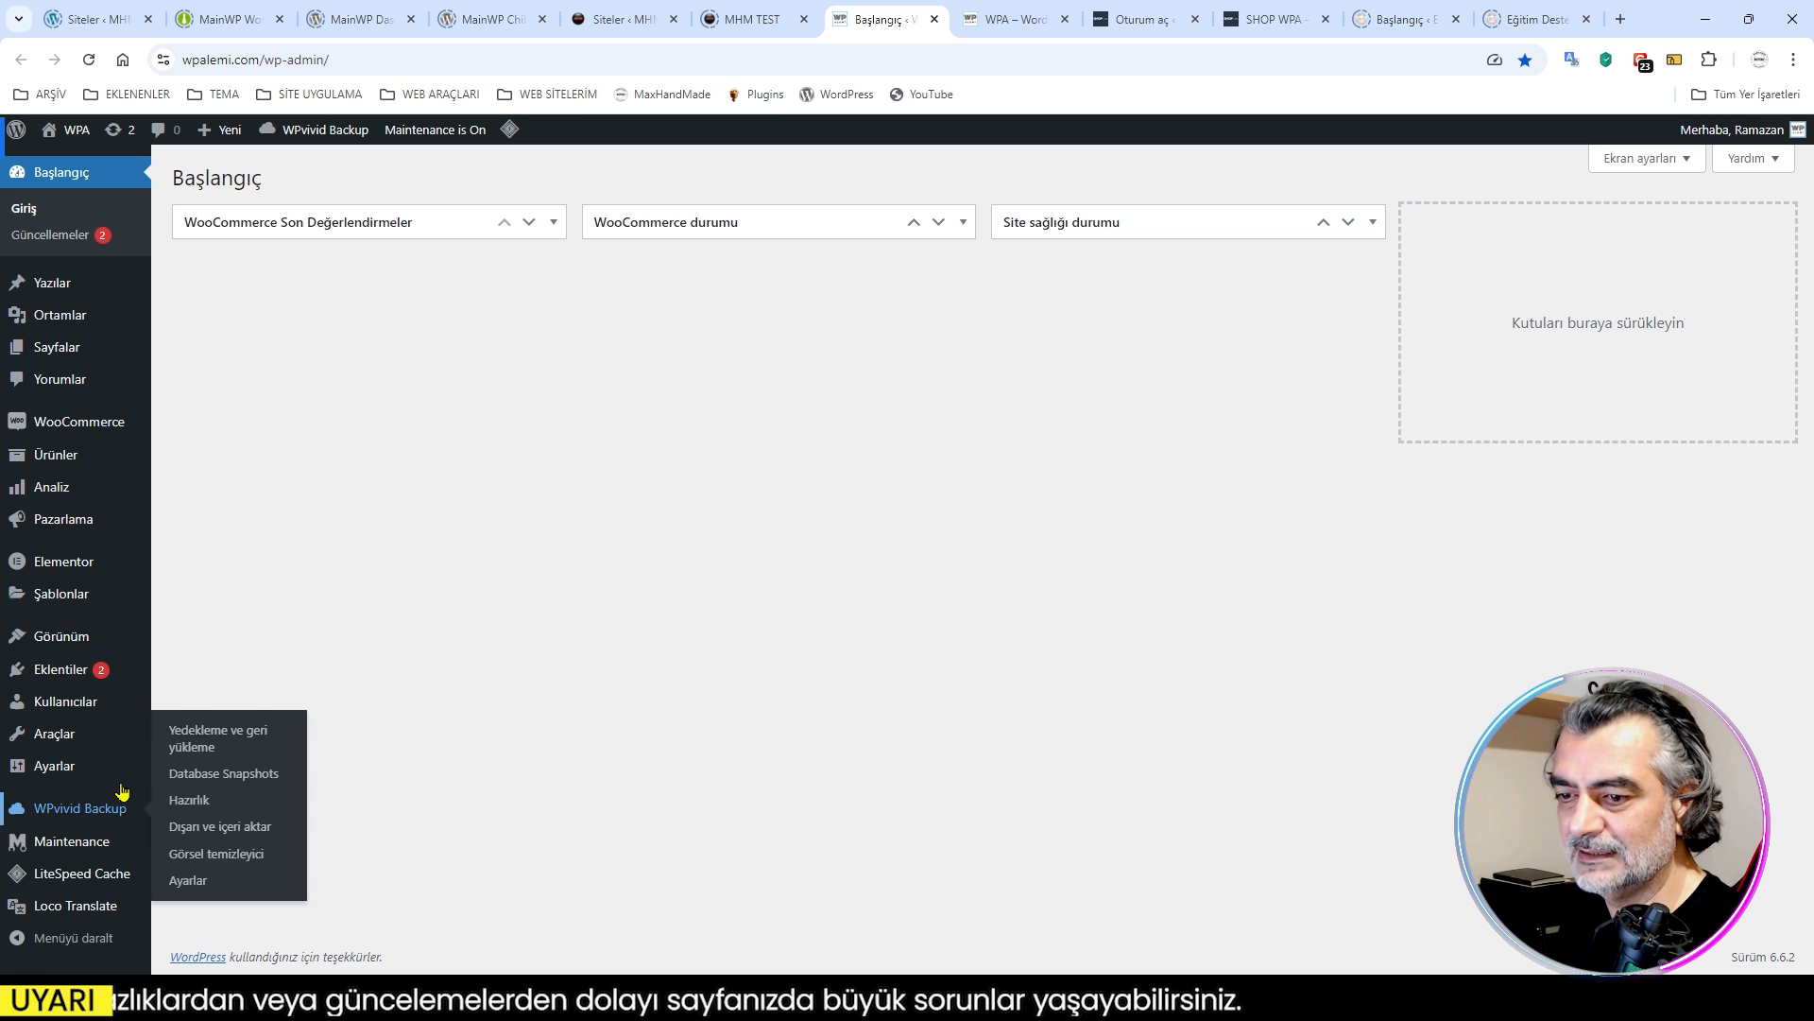
{"action": "left_click", "coordinate": [1000, 21]}
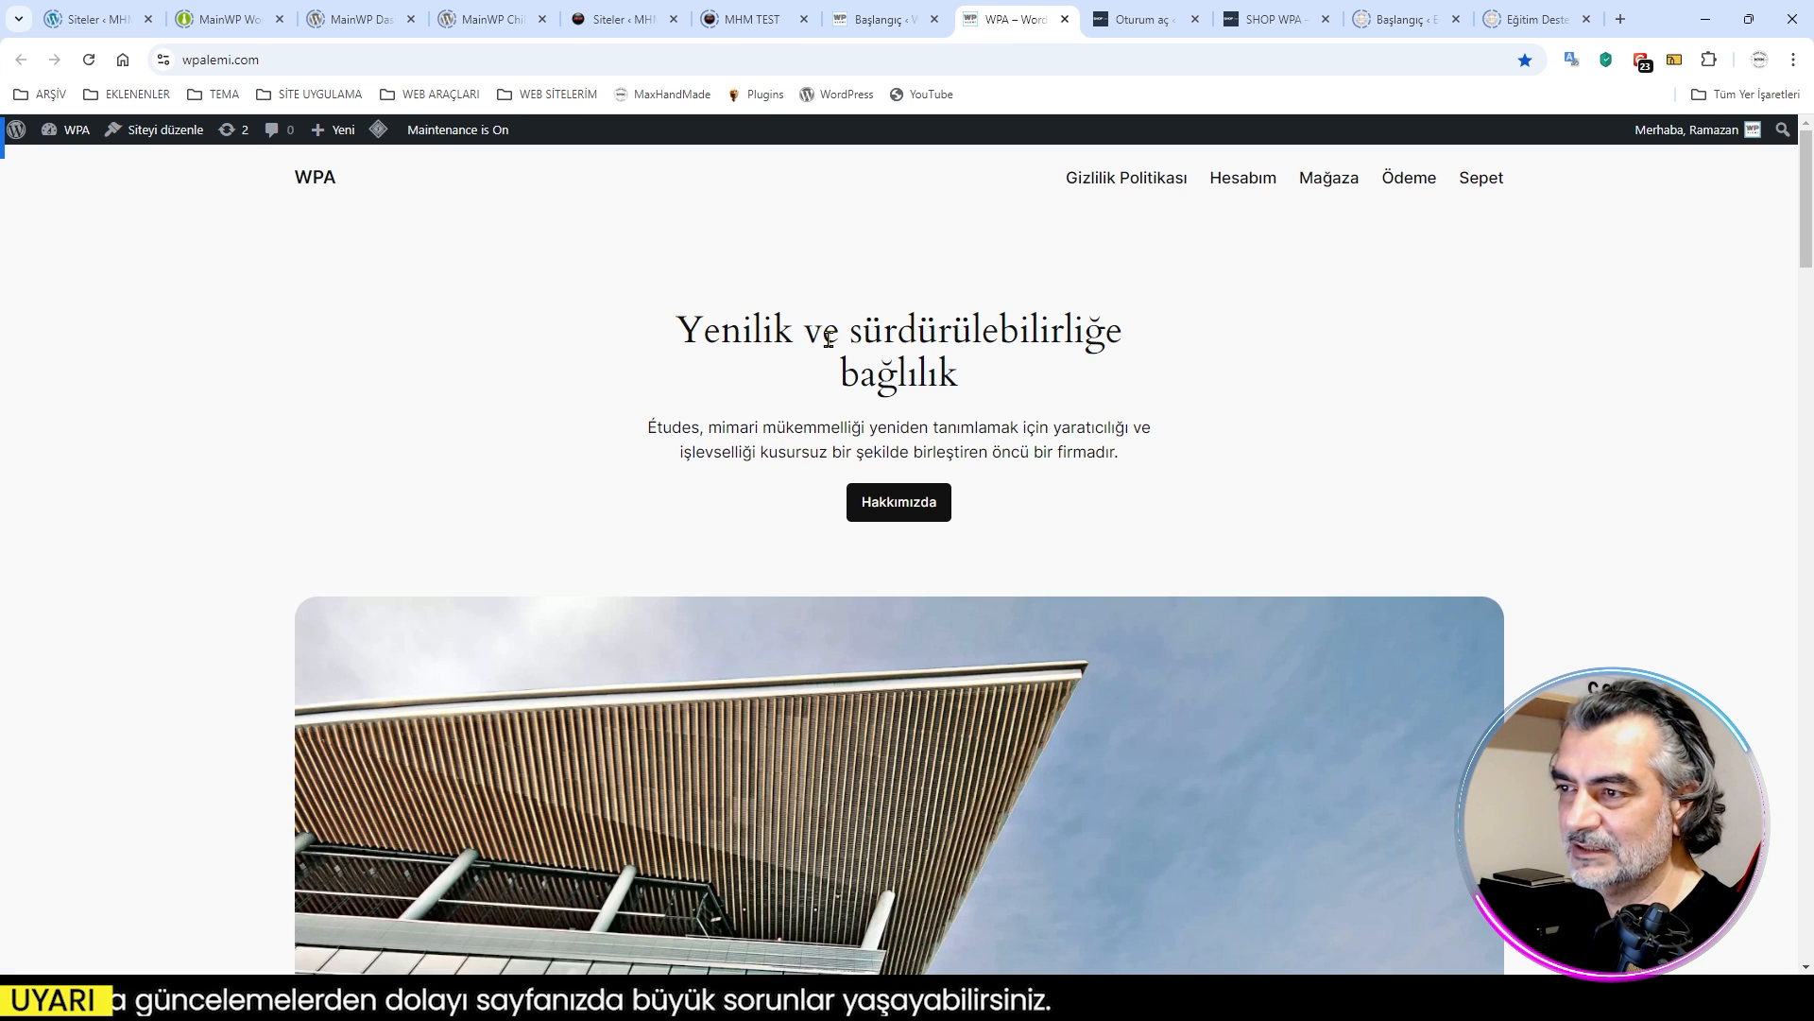
{"action": "left_click", "coordinate": [851, 19]}
- Search new plugins for 'mainwp', then install and activate MainWP Child
{"action": "mouse_move", "coordinate": [82, 660]}
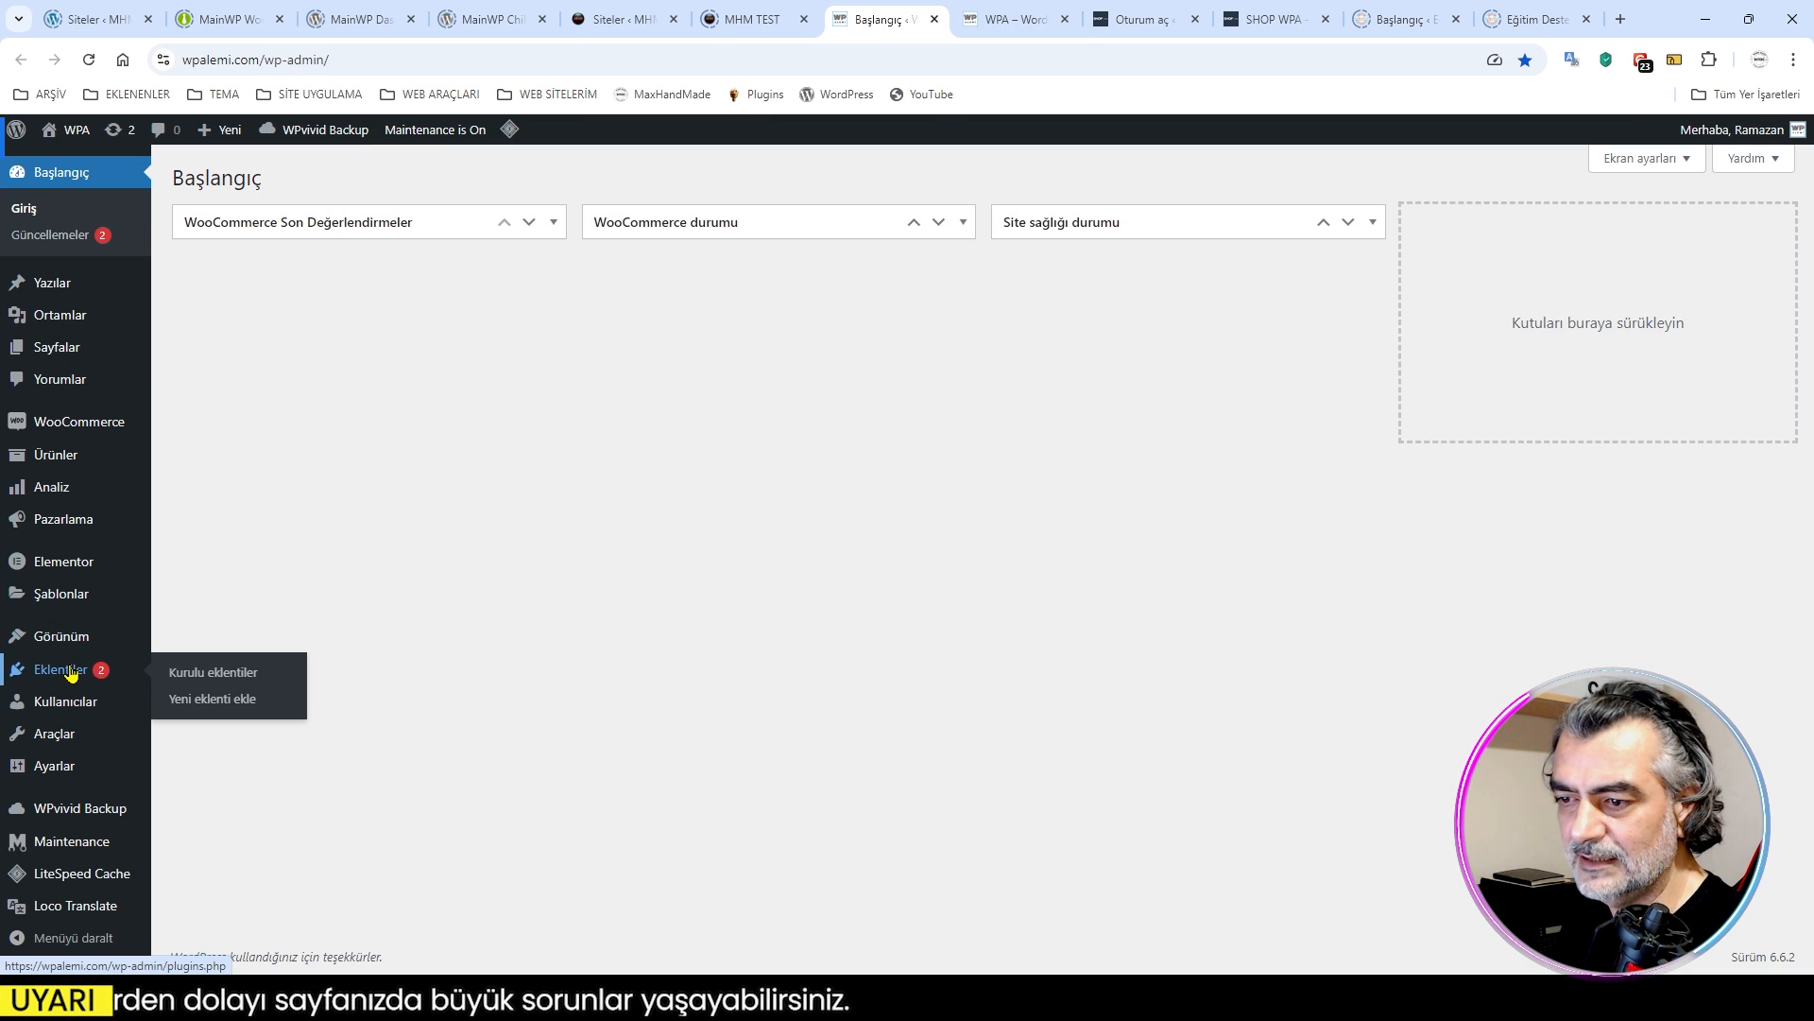
{"action": "left_click", "coordinate": [205, 700]}
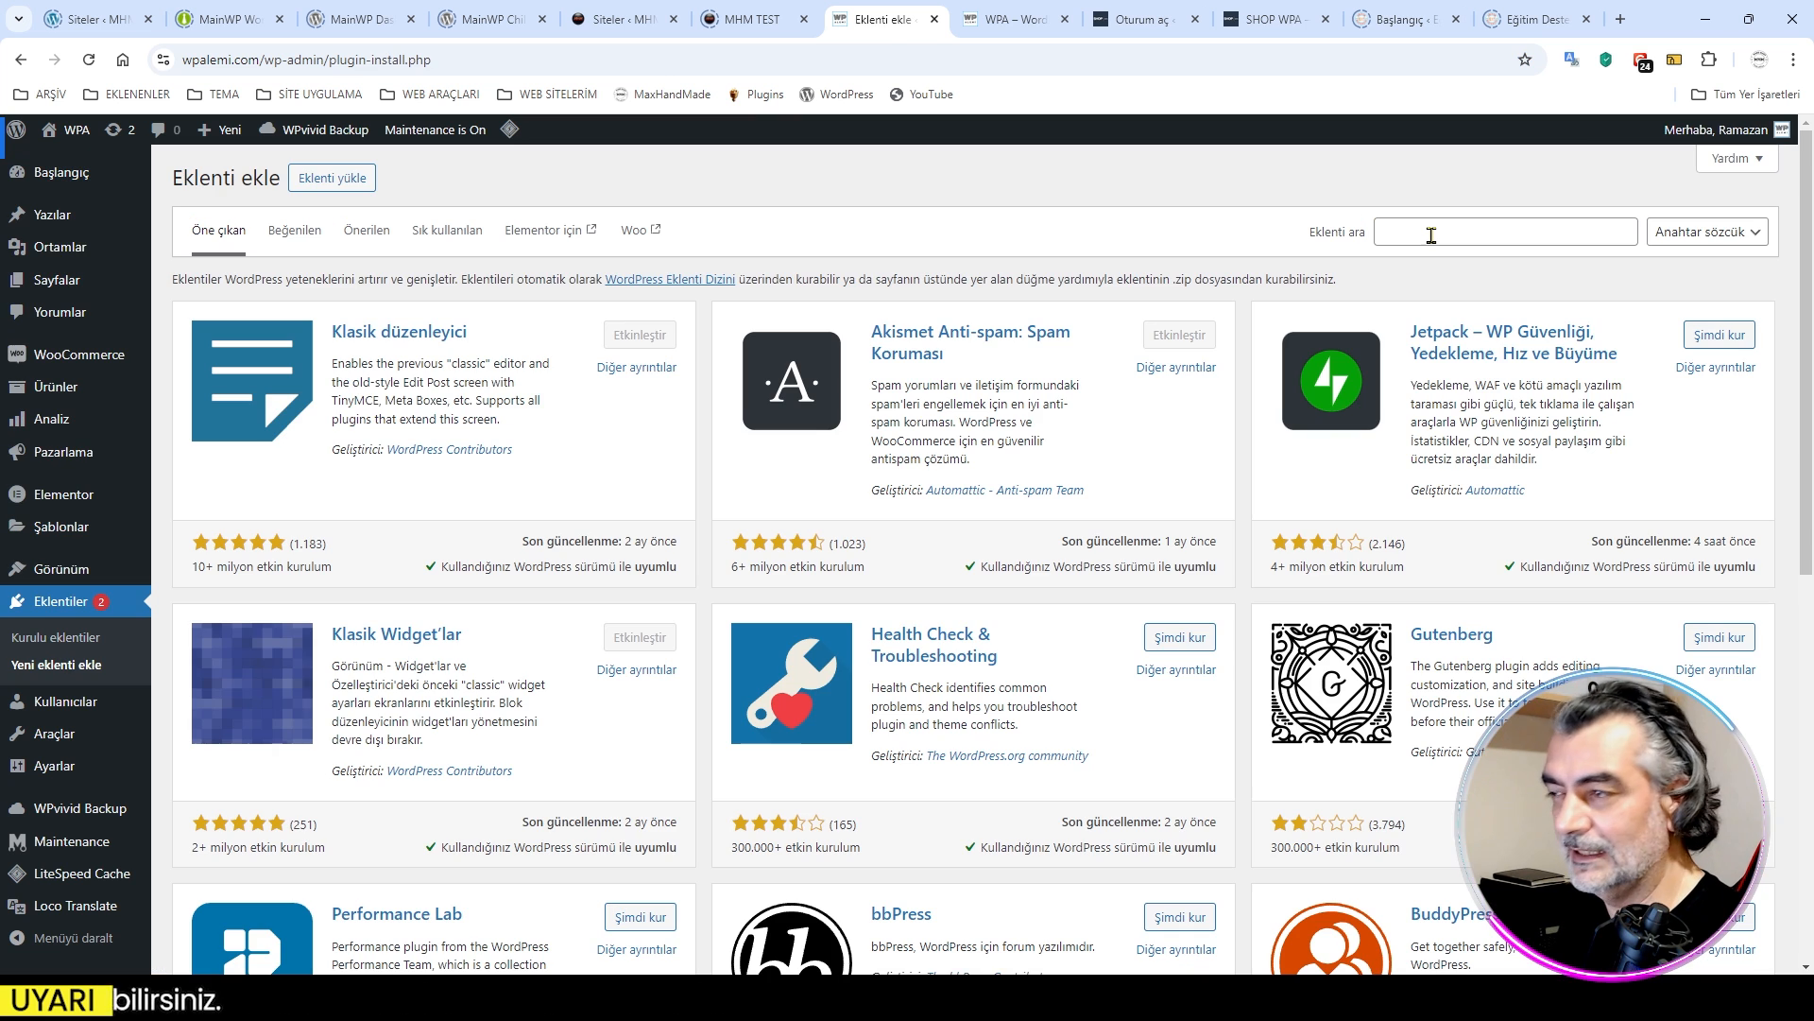
{"action": "left_click", "coordinate": [1431, 233]}
{"action": "type", "text": "mainwp"}
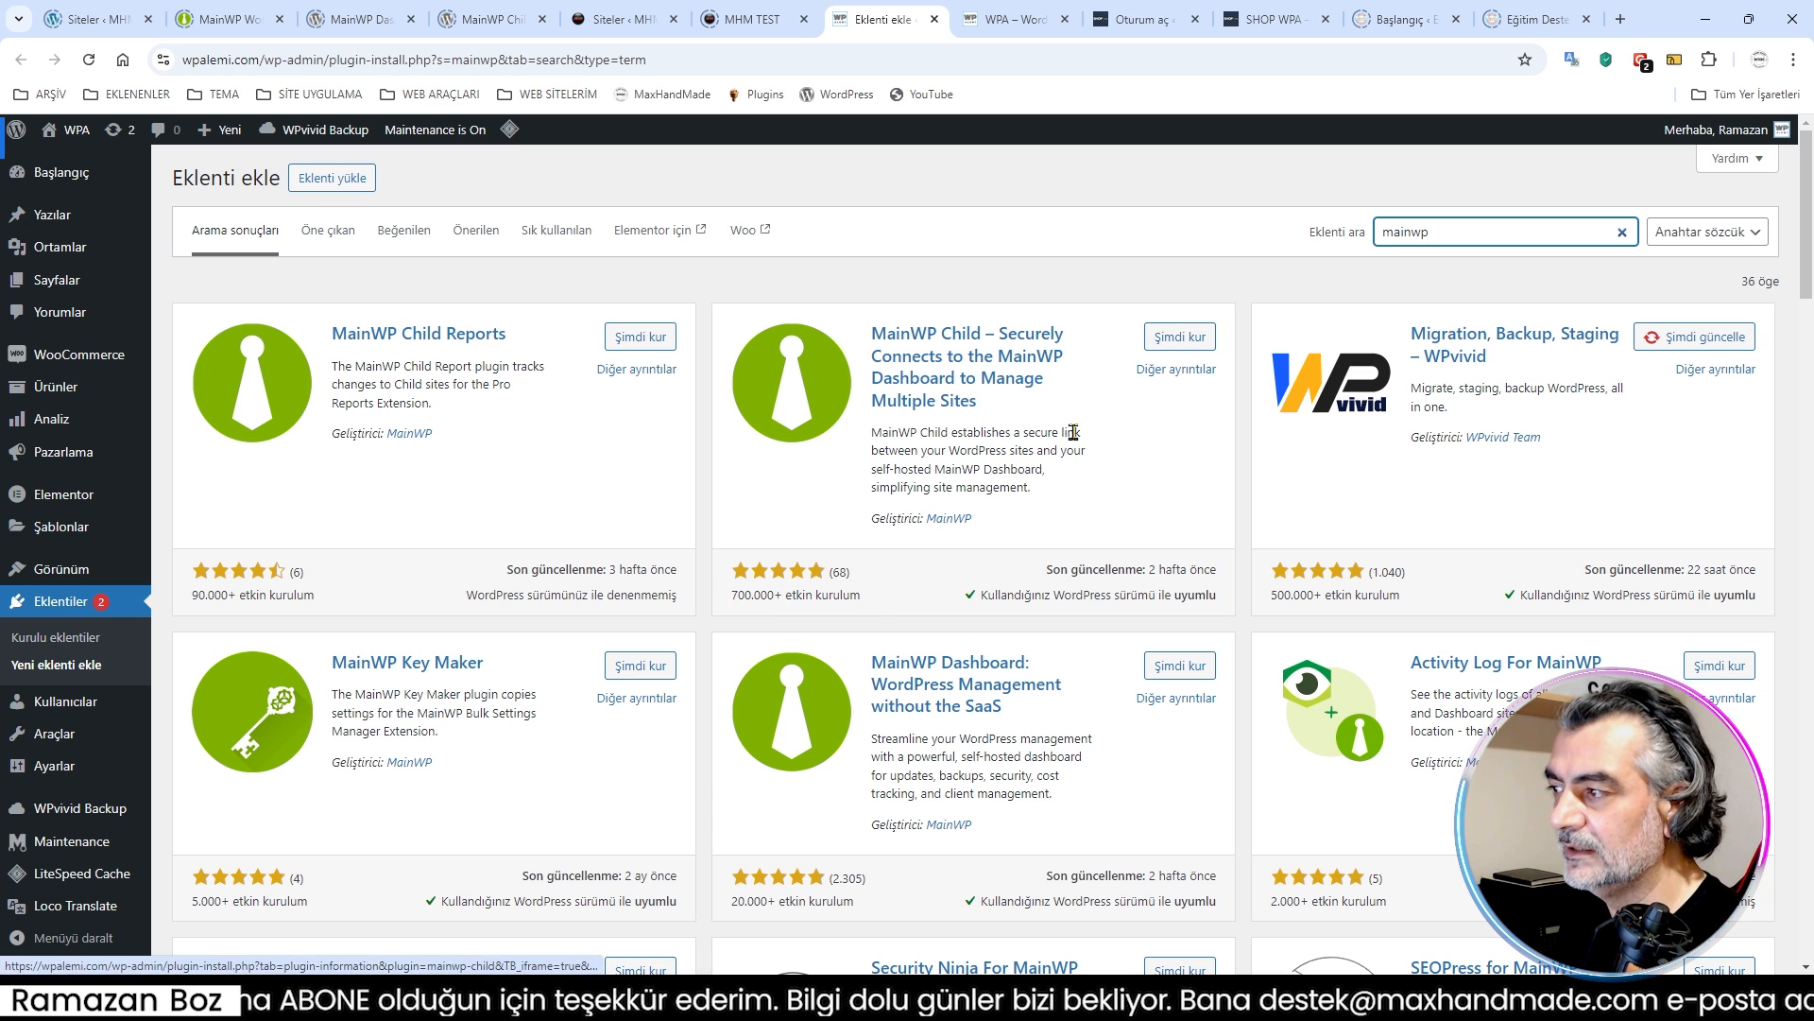
{"action": "left_click", "coordinate": [1180, 338]}
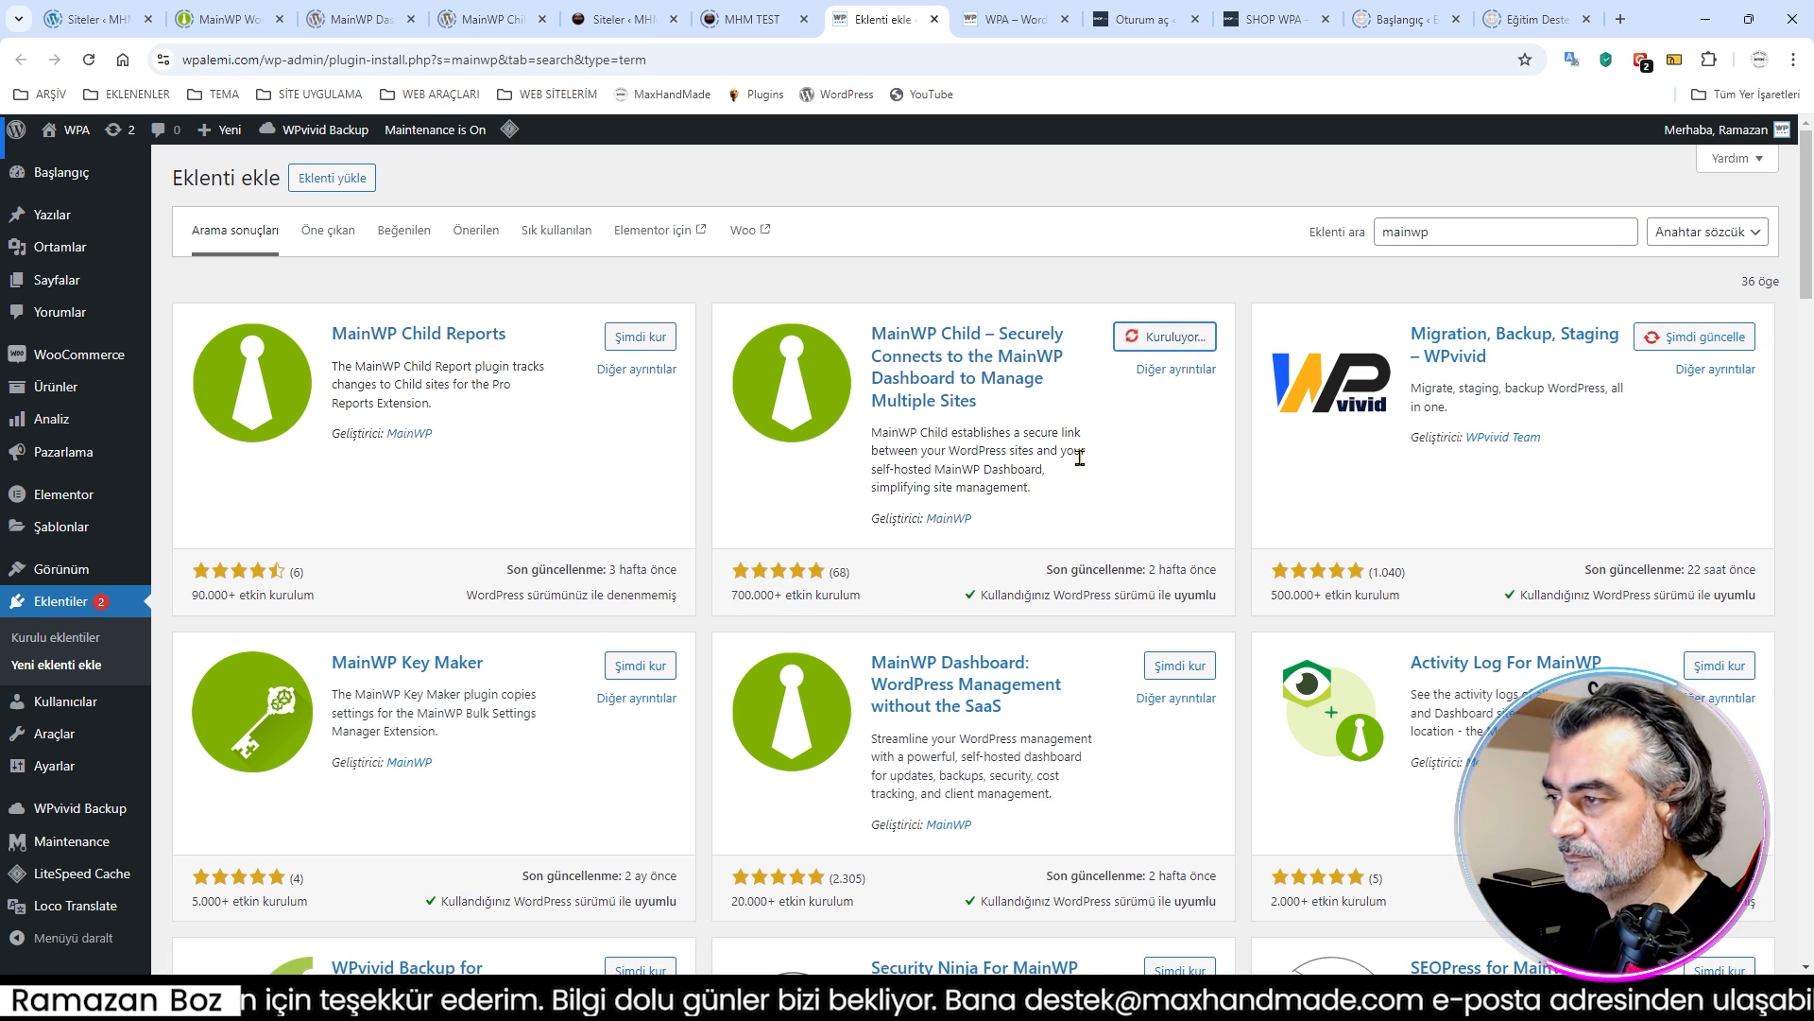
{"action": "left_click", "coordinate": [1179, 338]}
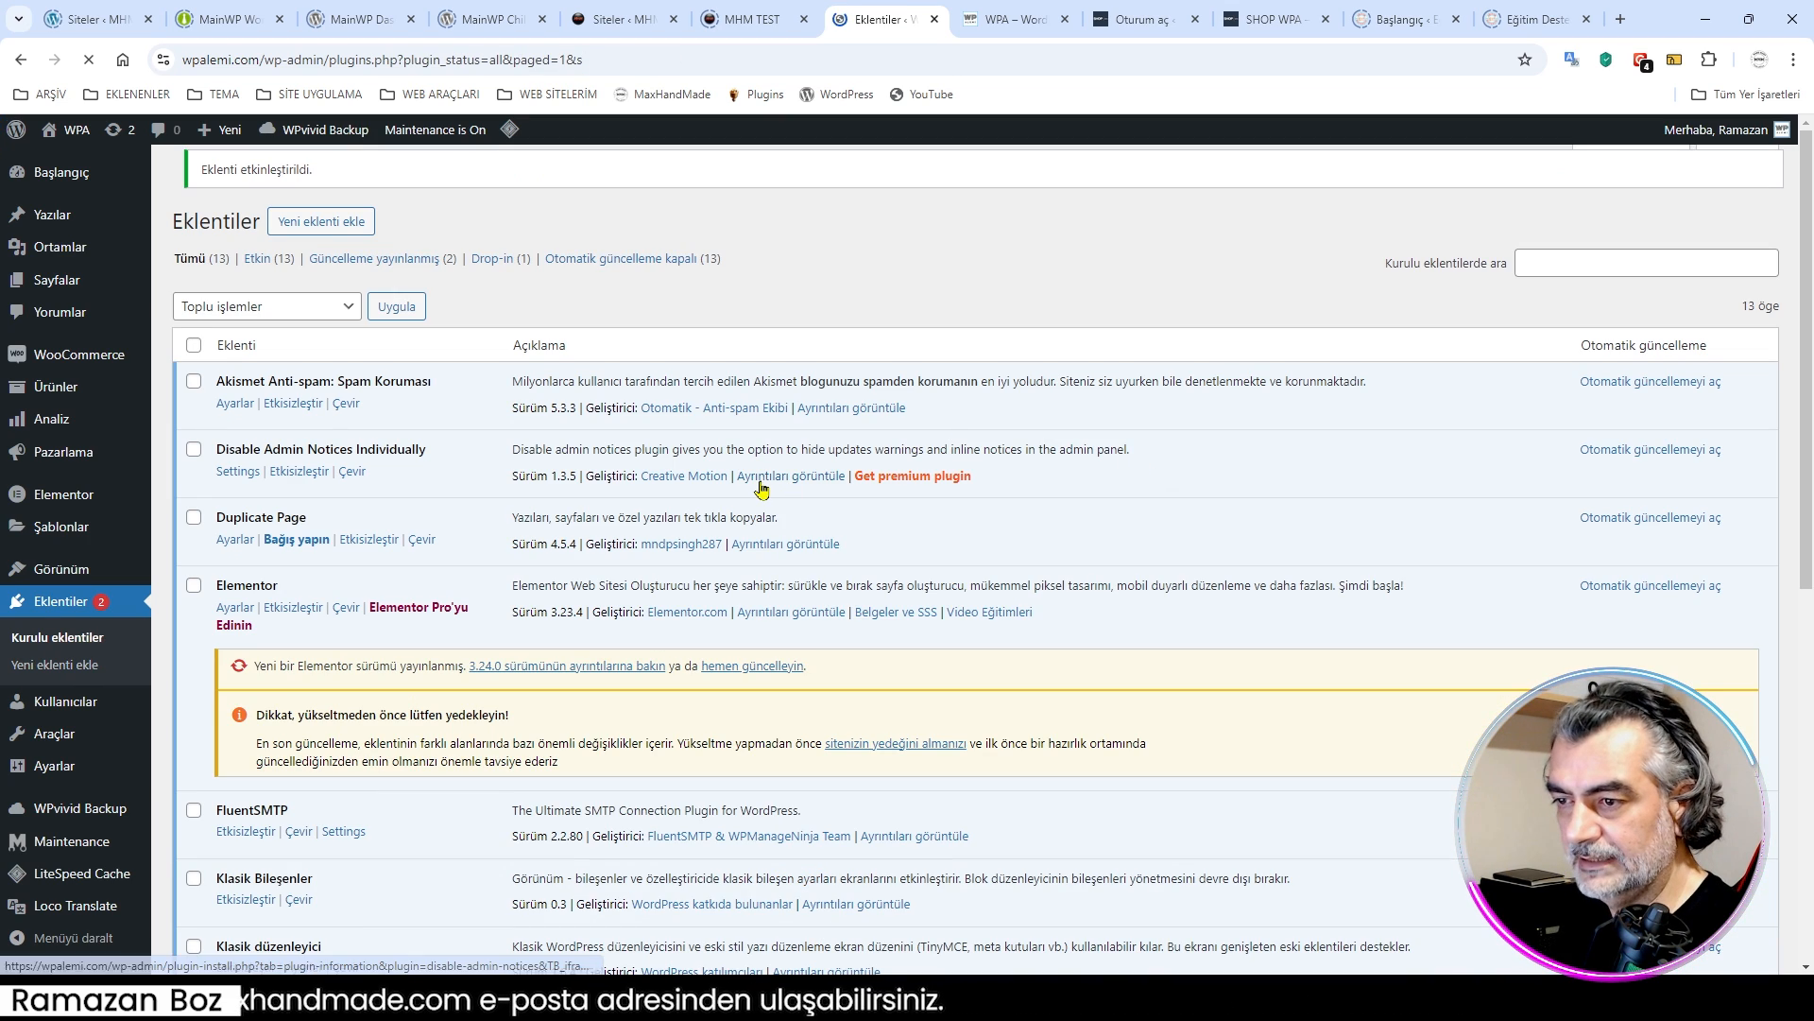
{"action": "scroll", "coordinate": [762, 487], "scroll_direction": "down", "scroll_amount": 2}
- Open MainWP Child settings and view its Server Information and Connection Details tabs
{"action": "scroll", "coordinate": [762, 488], "scroll_direction": "down", "scroll_amount": 5}
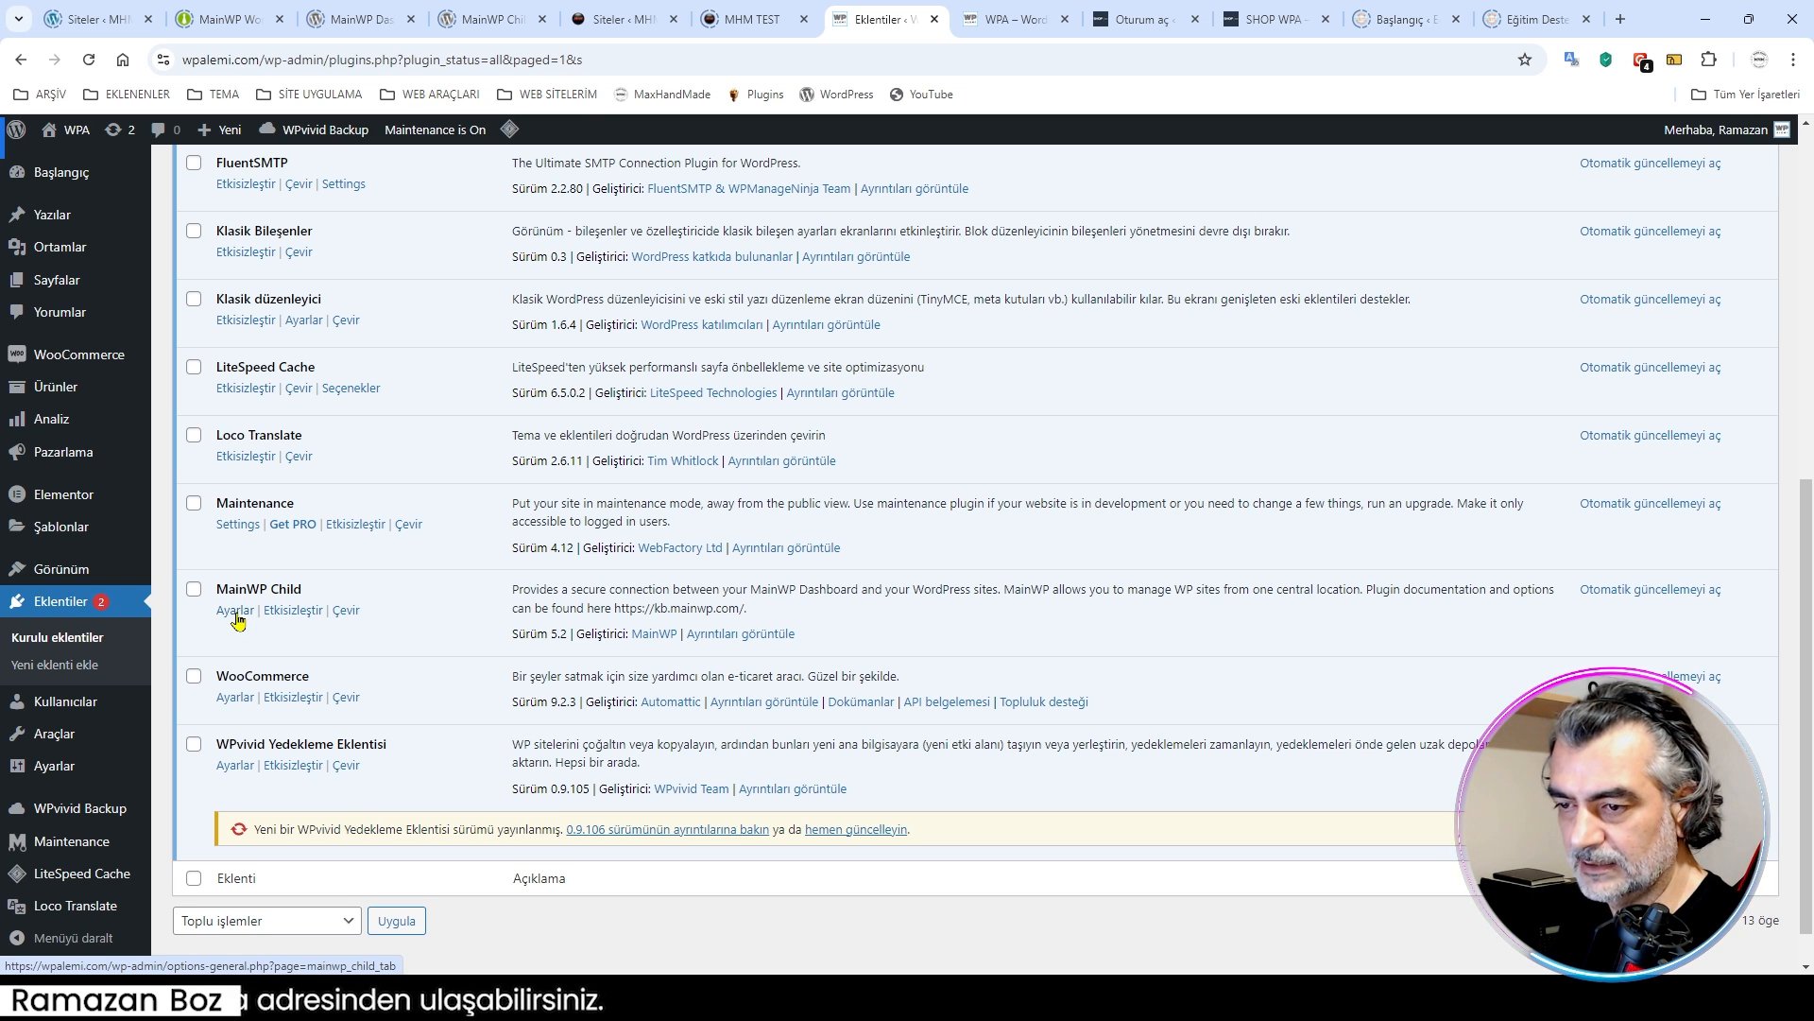
{"action": "left_click", "coordinate": [236, 612]}
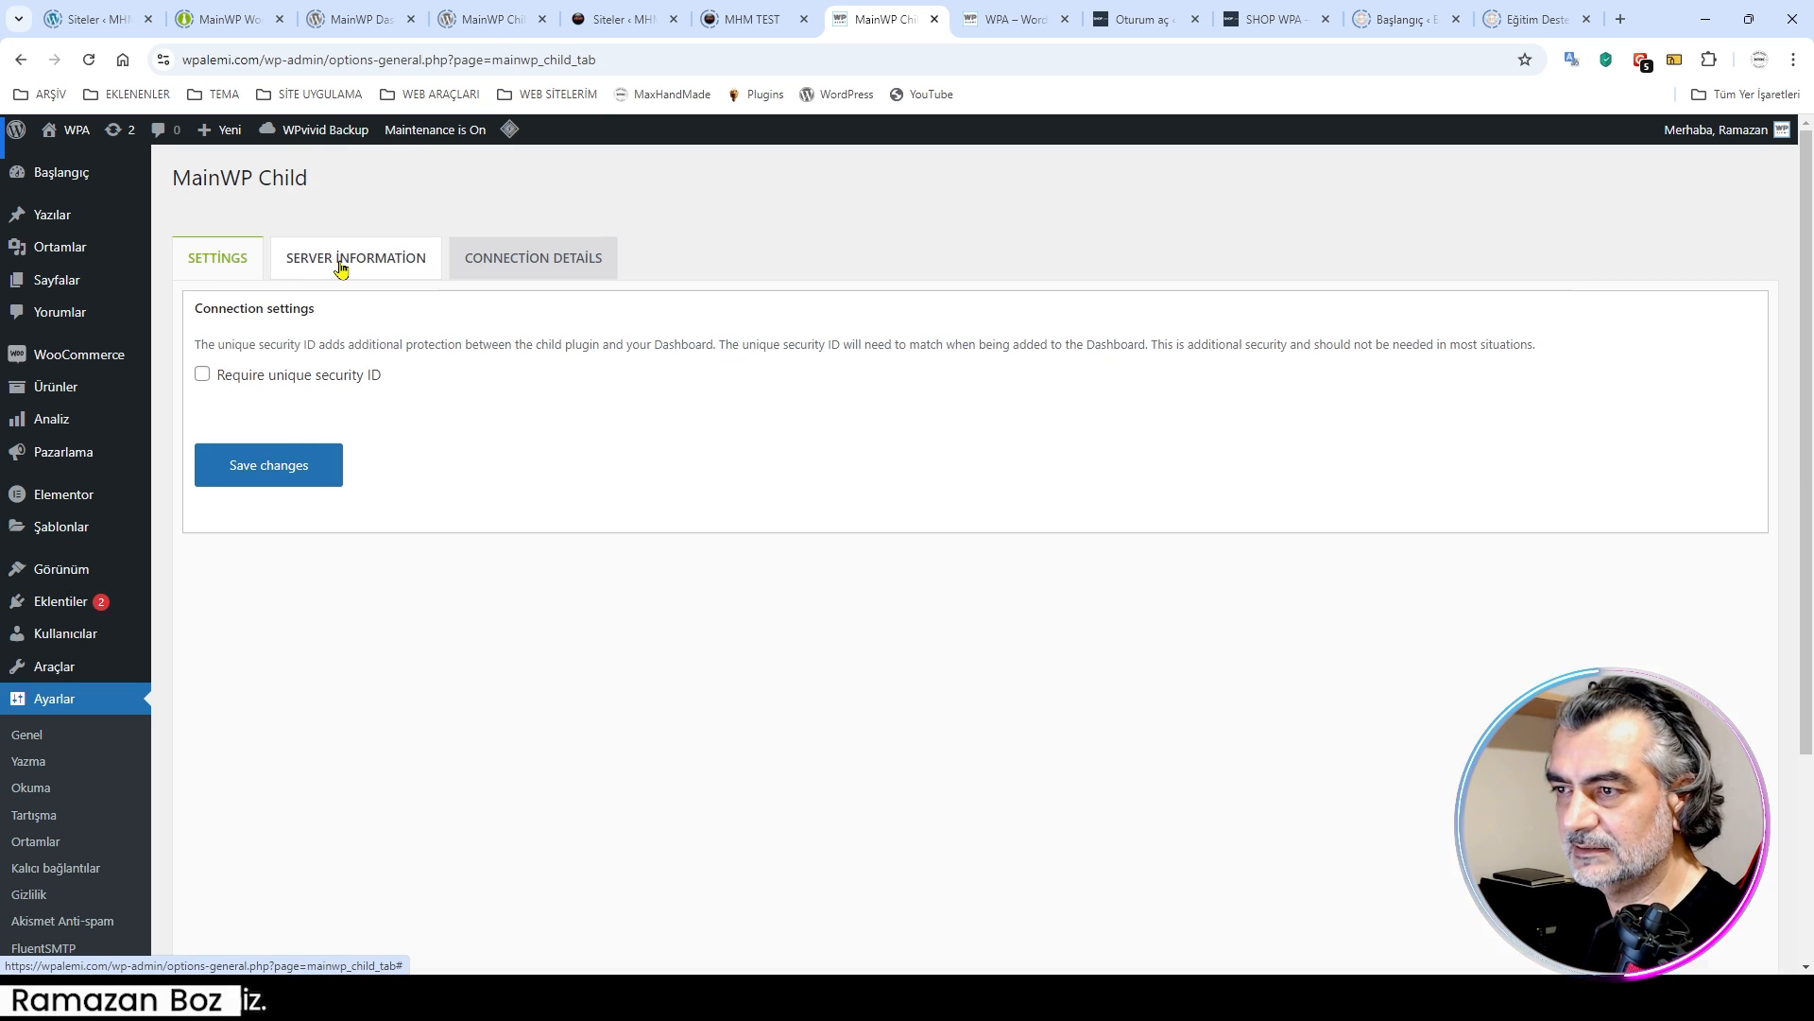
{"action": "left_click", "coordinate": [342, 270]}
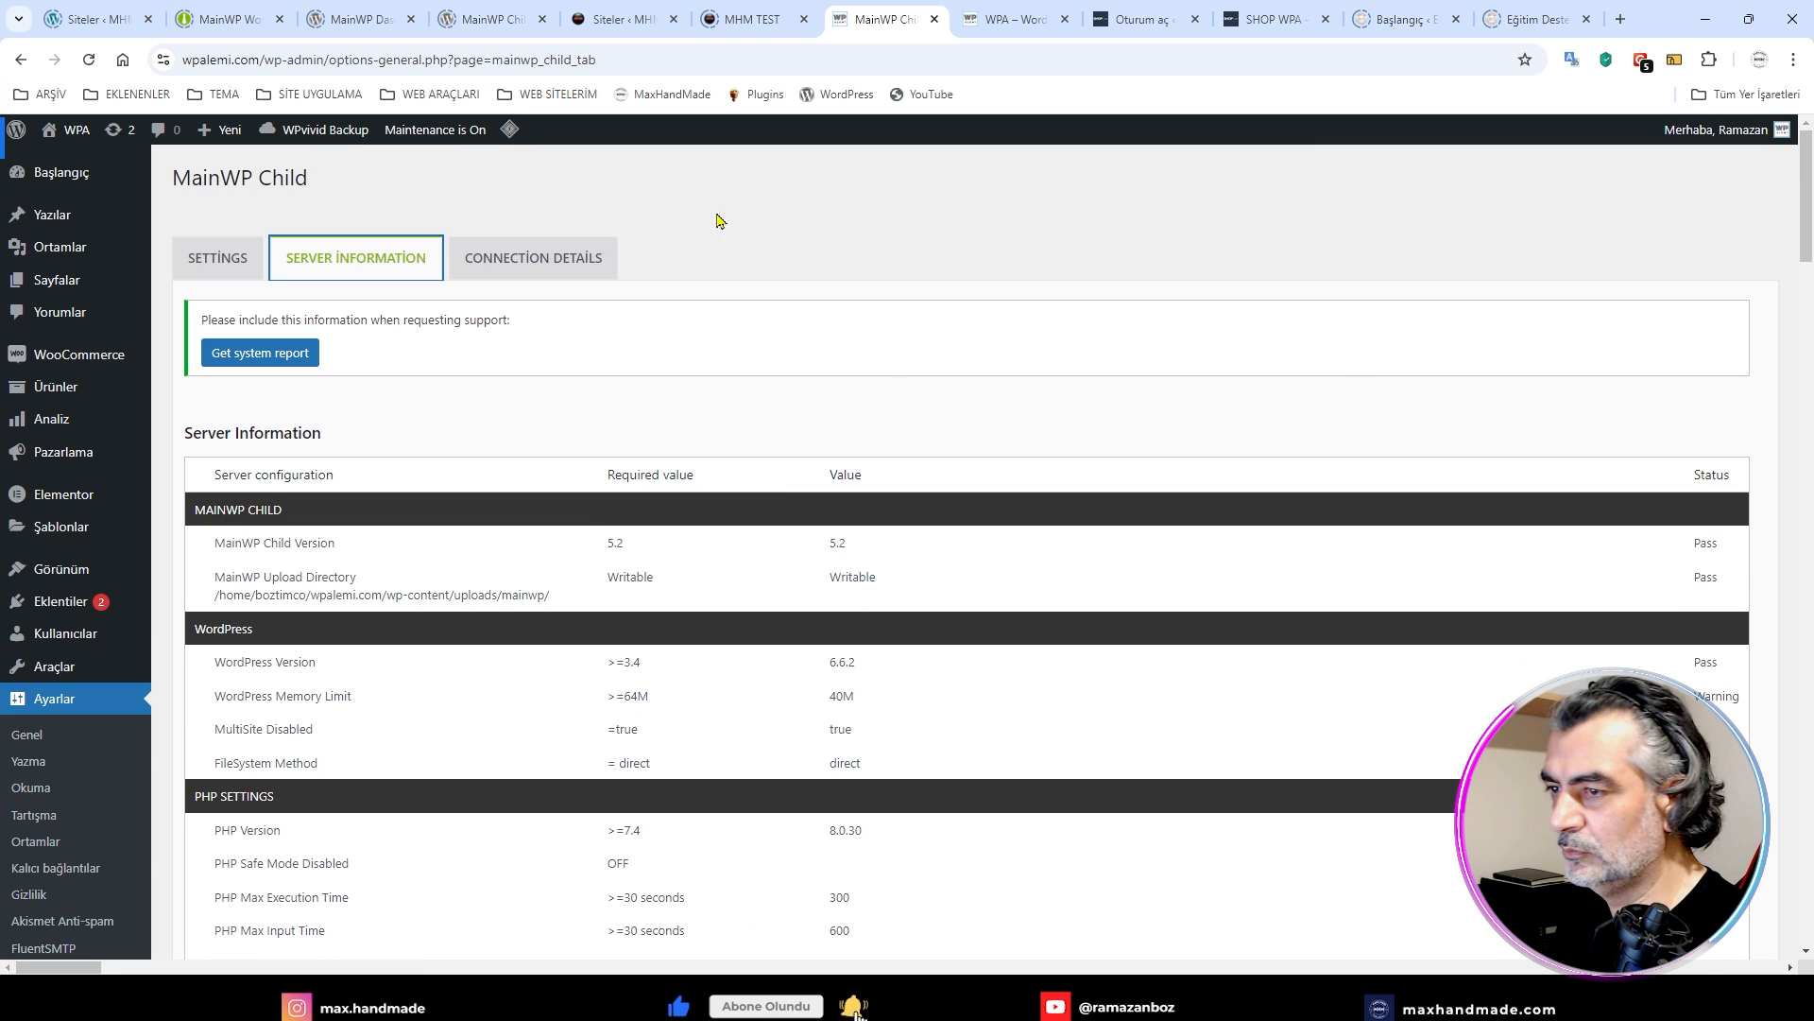
{"action": "left_click", "coordinate": [529, 270]}
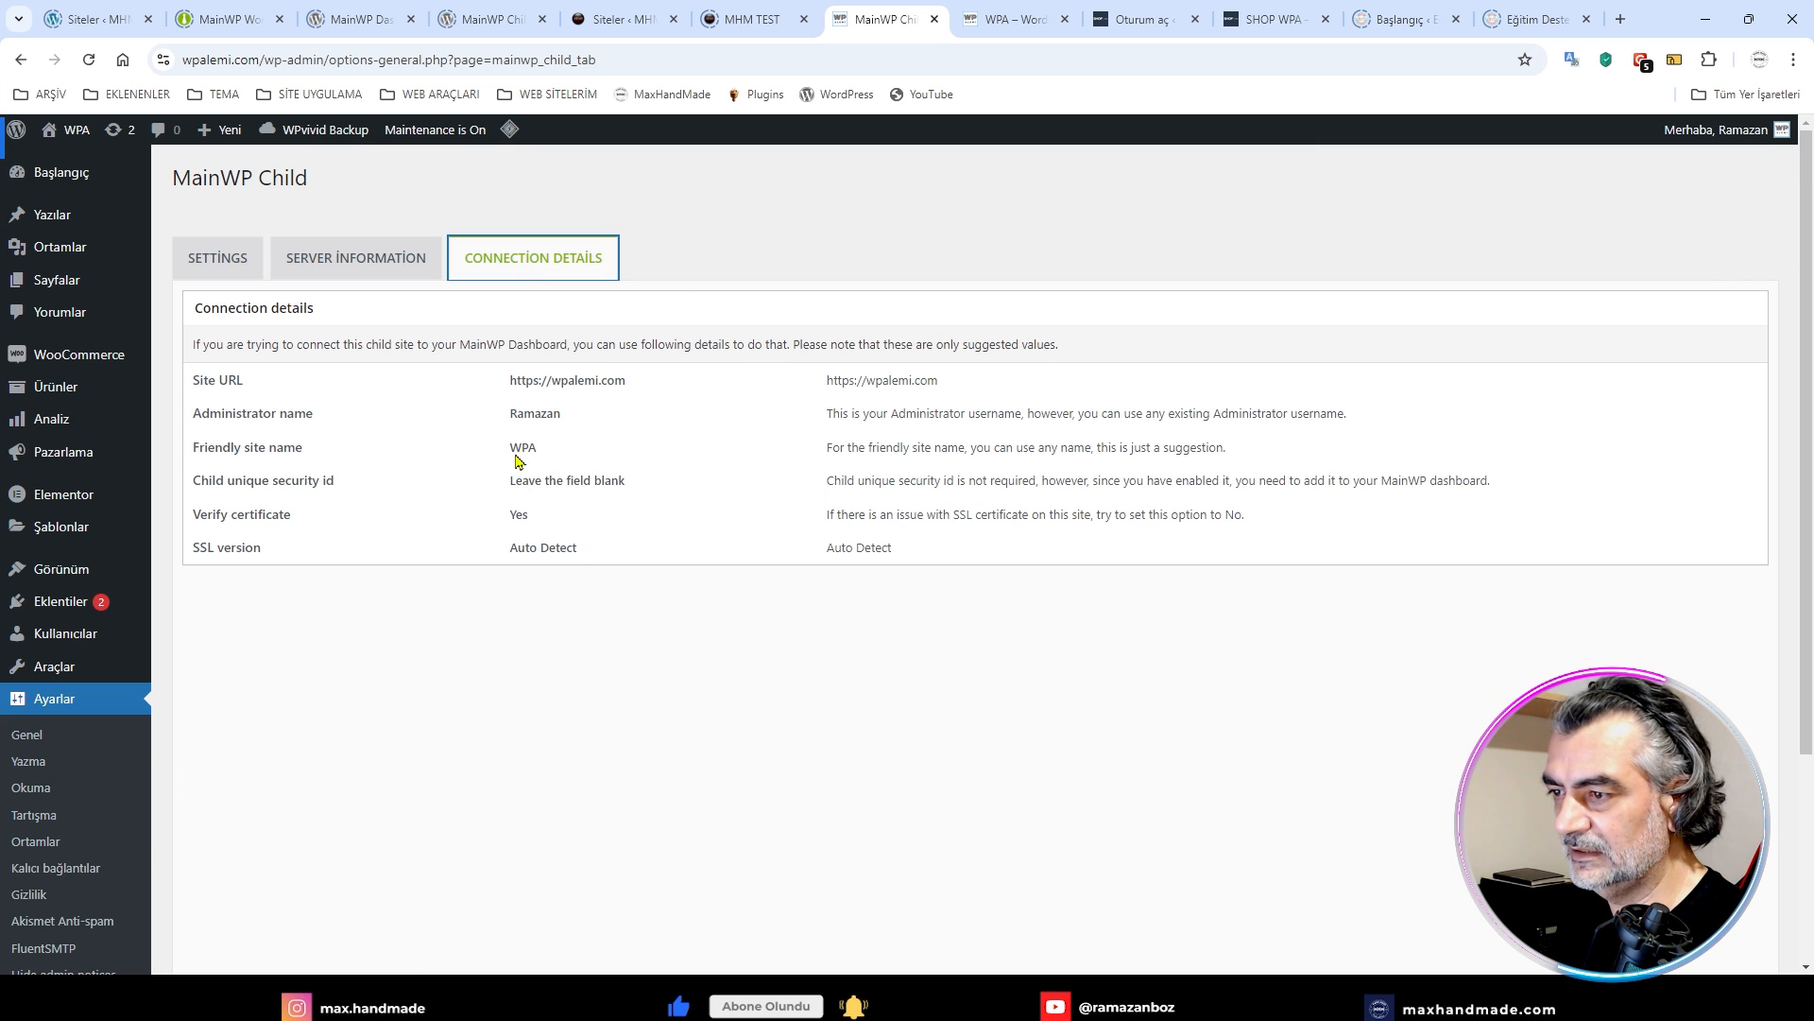
{"action": "left_click", "coordinate": [206, 257]}
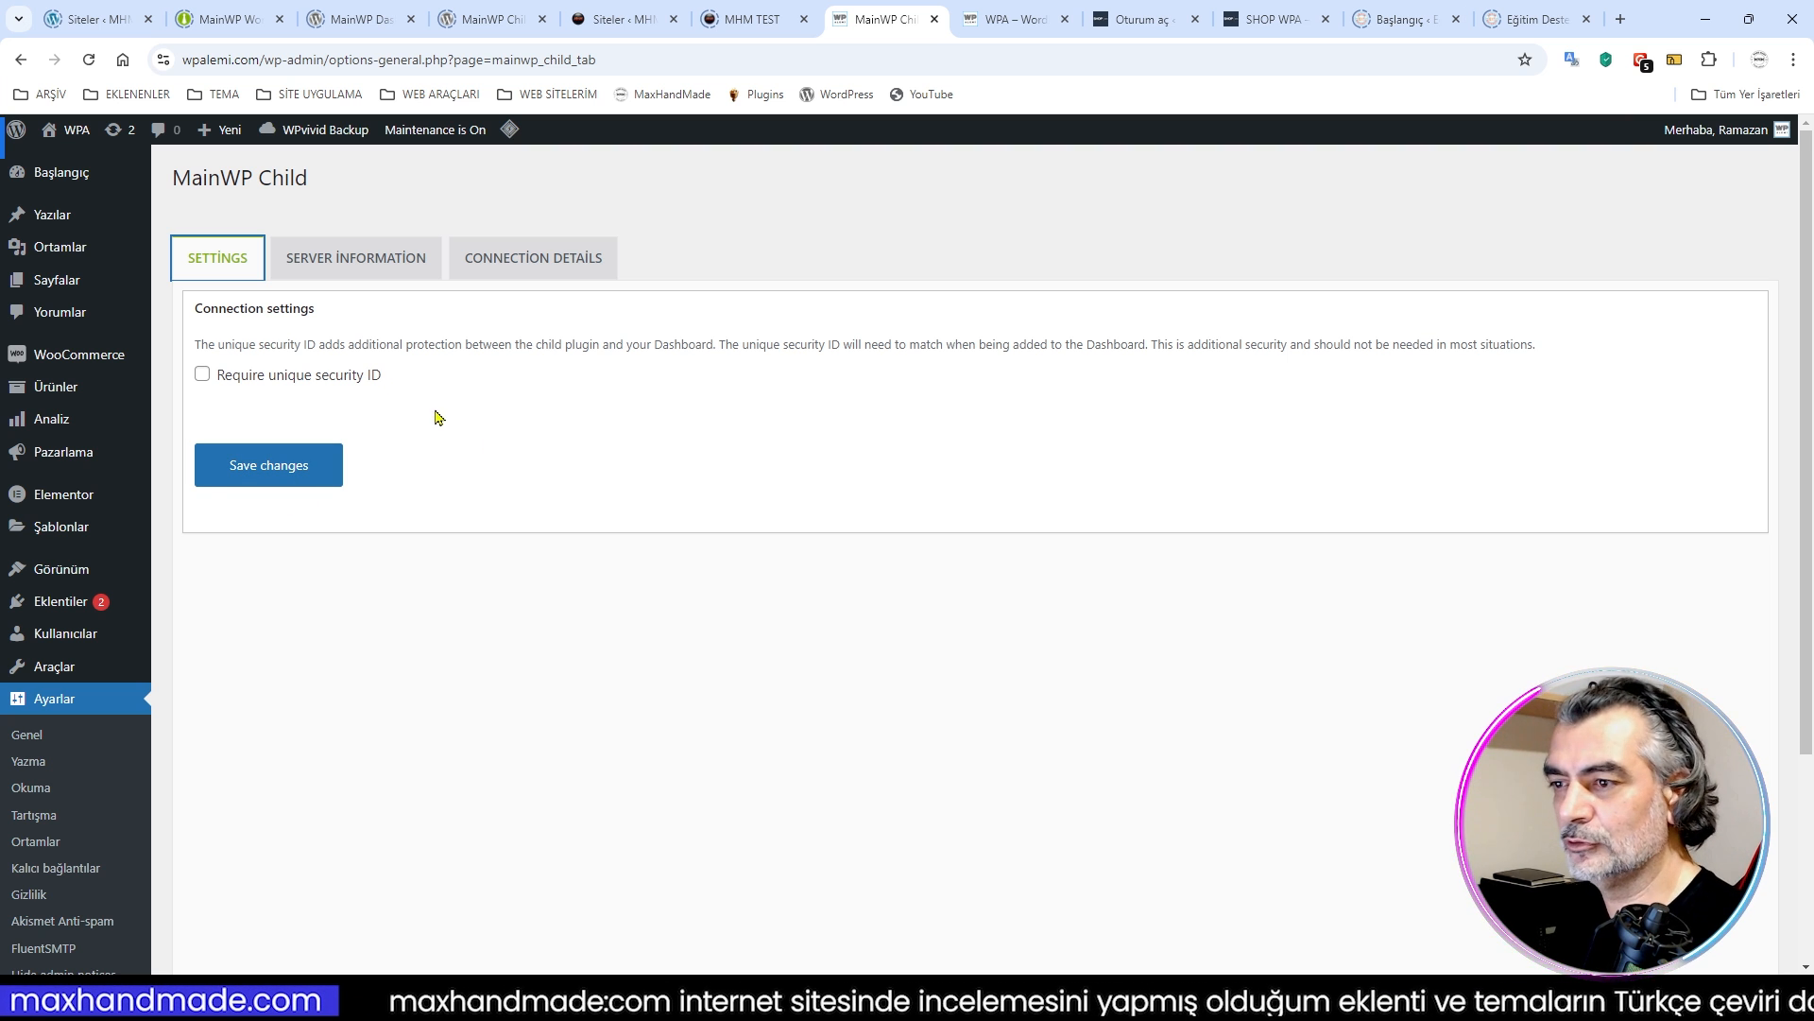
- Enable, save, then disable and save the 'Require unique security ID' option
{"action": "left_click", "coordinate": [203, 375]}
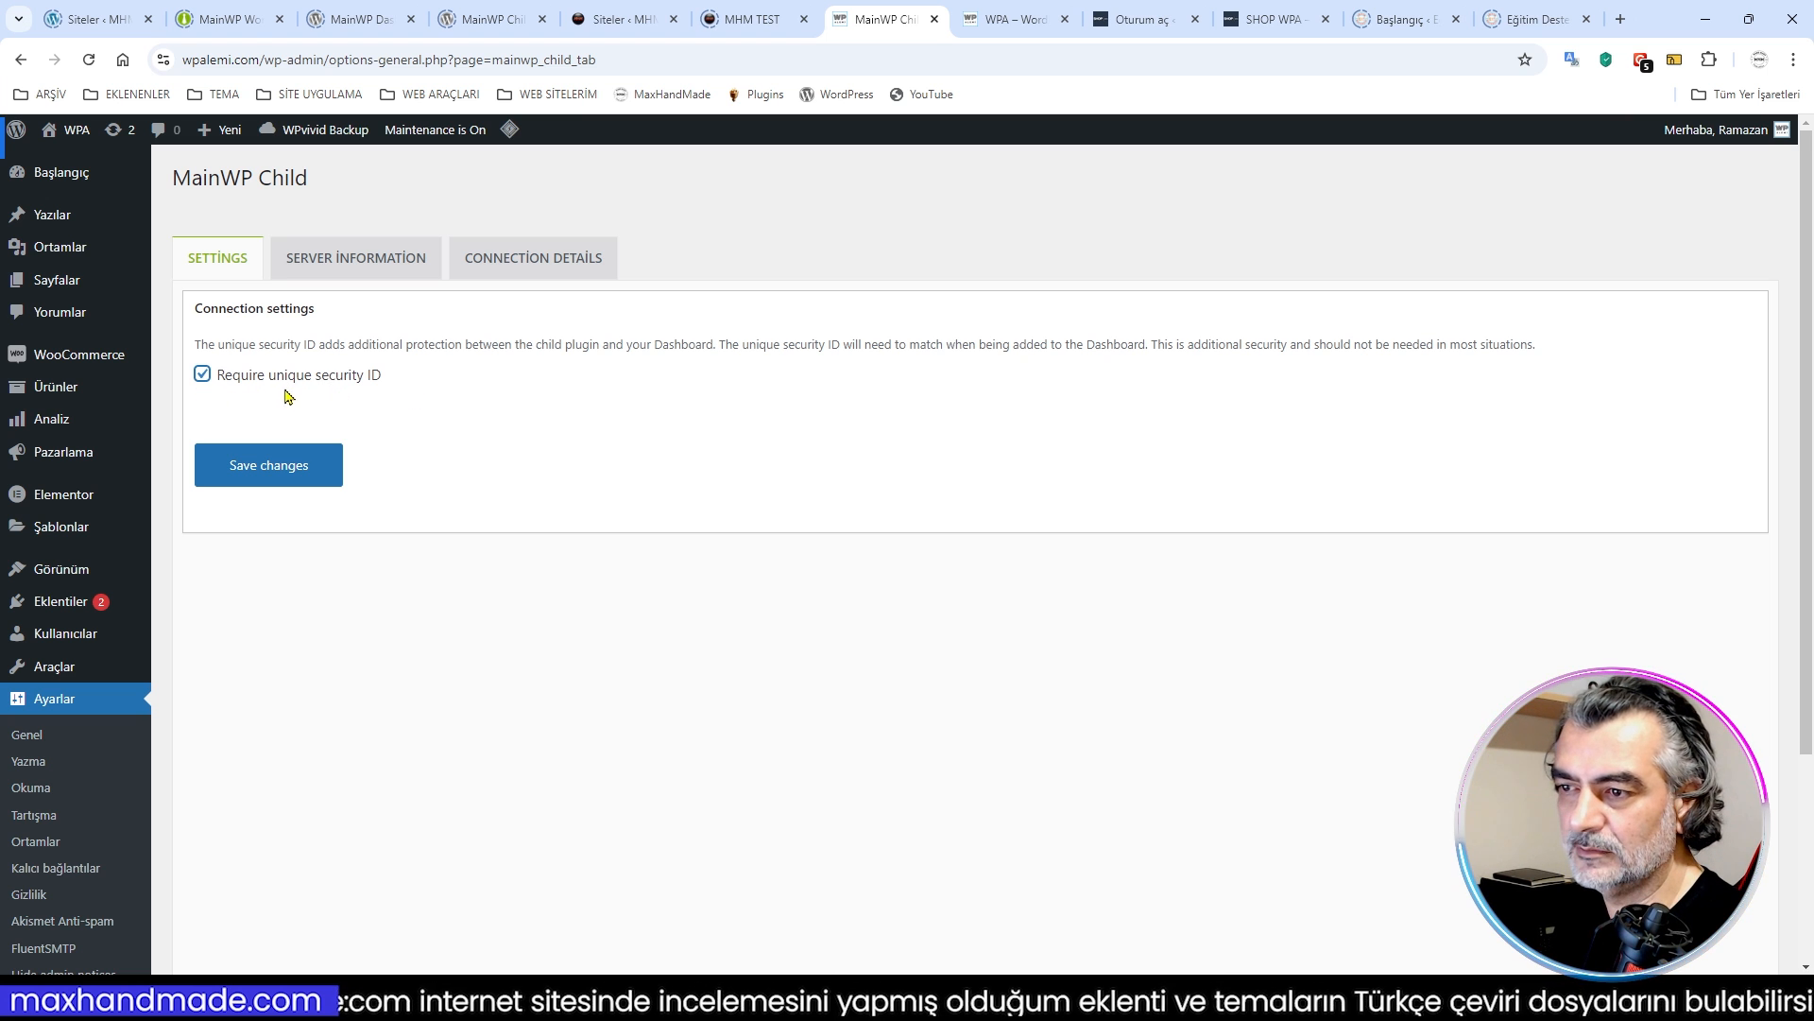
{"action": "left_click", "coordinate": [286, 482]}
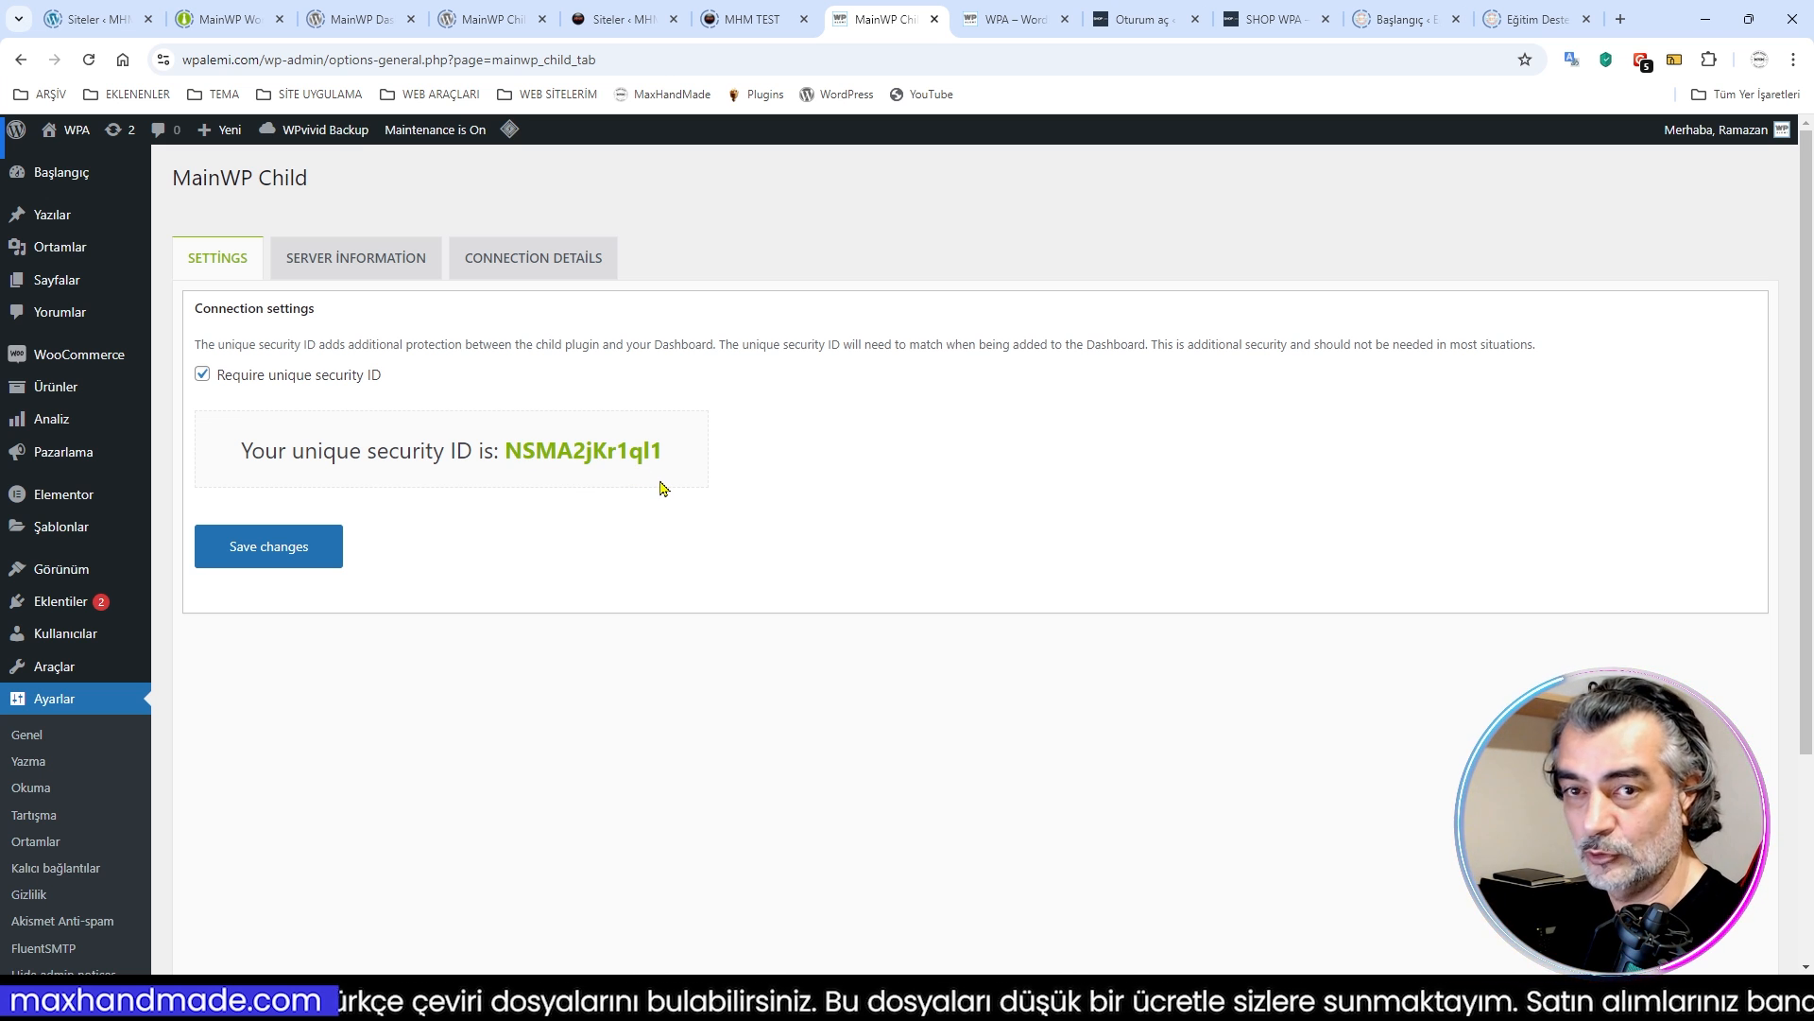
{"action": "left_click", "coordinate": [202, 374]}
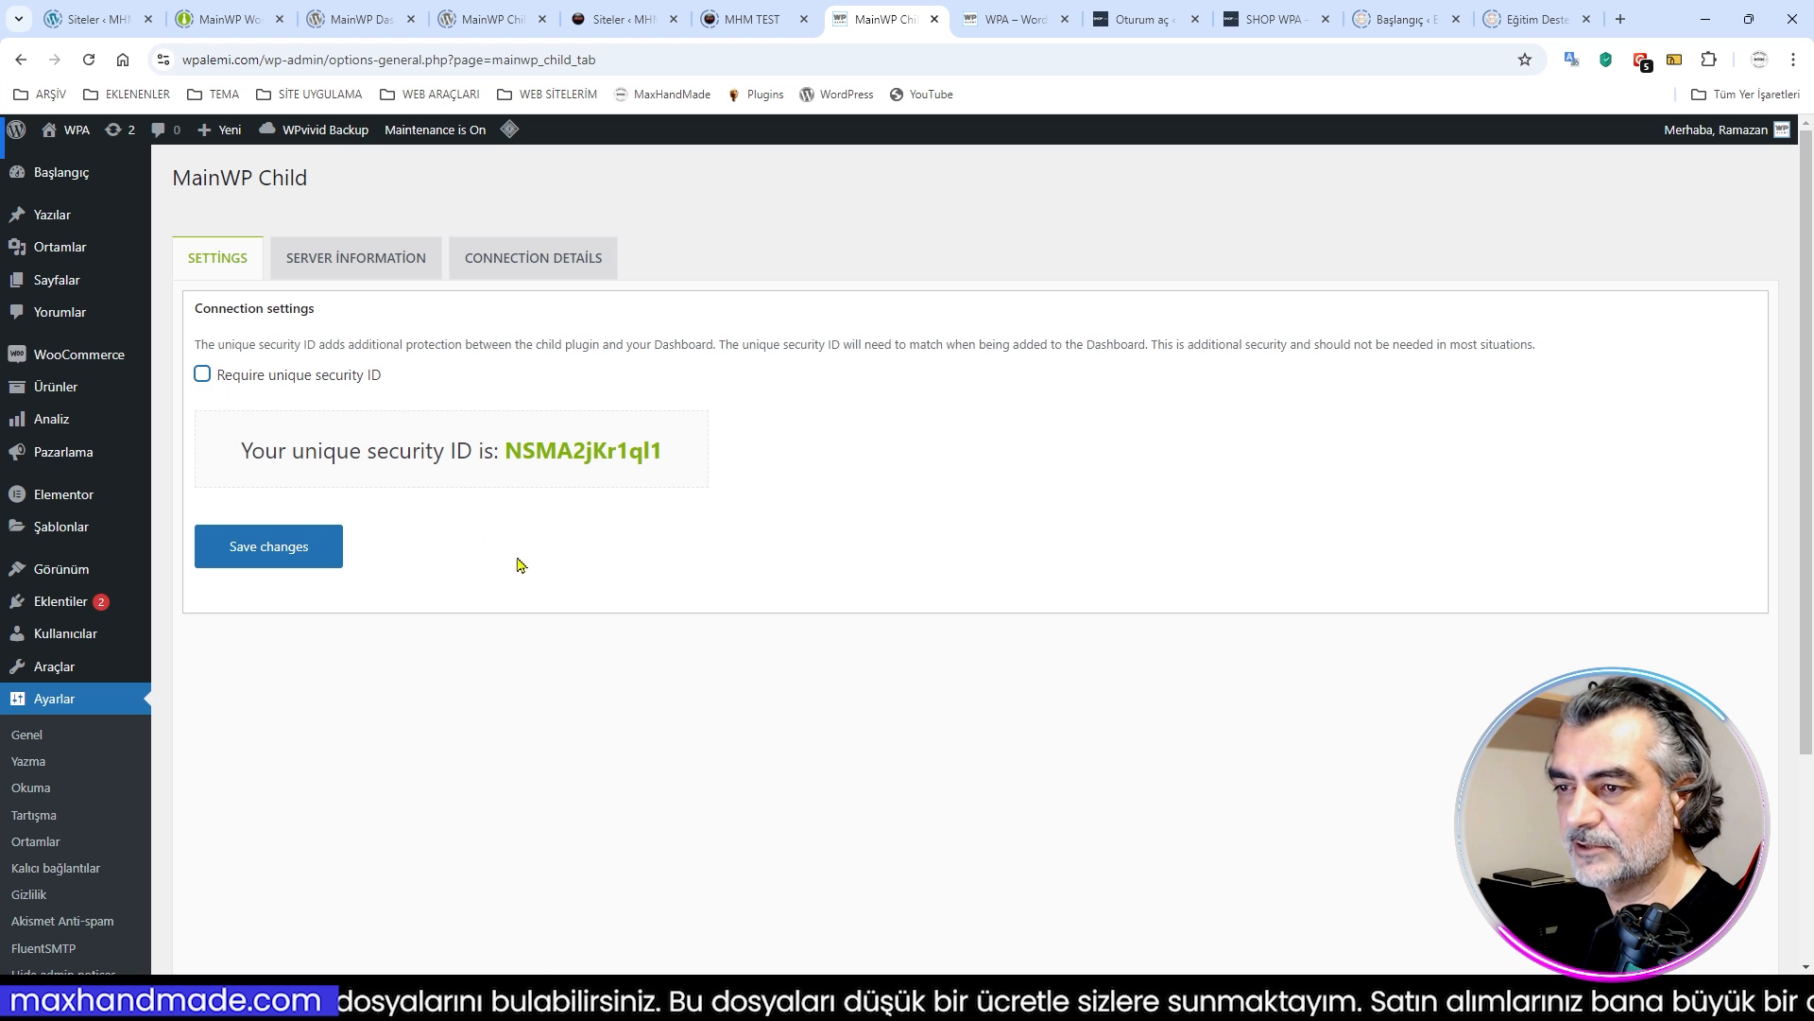
{"action": "left_click", "coordinate": [285, 558]}
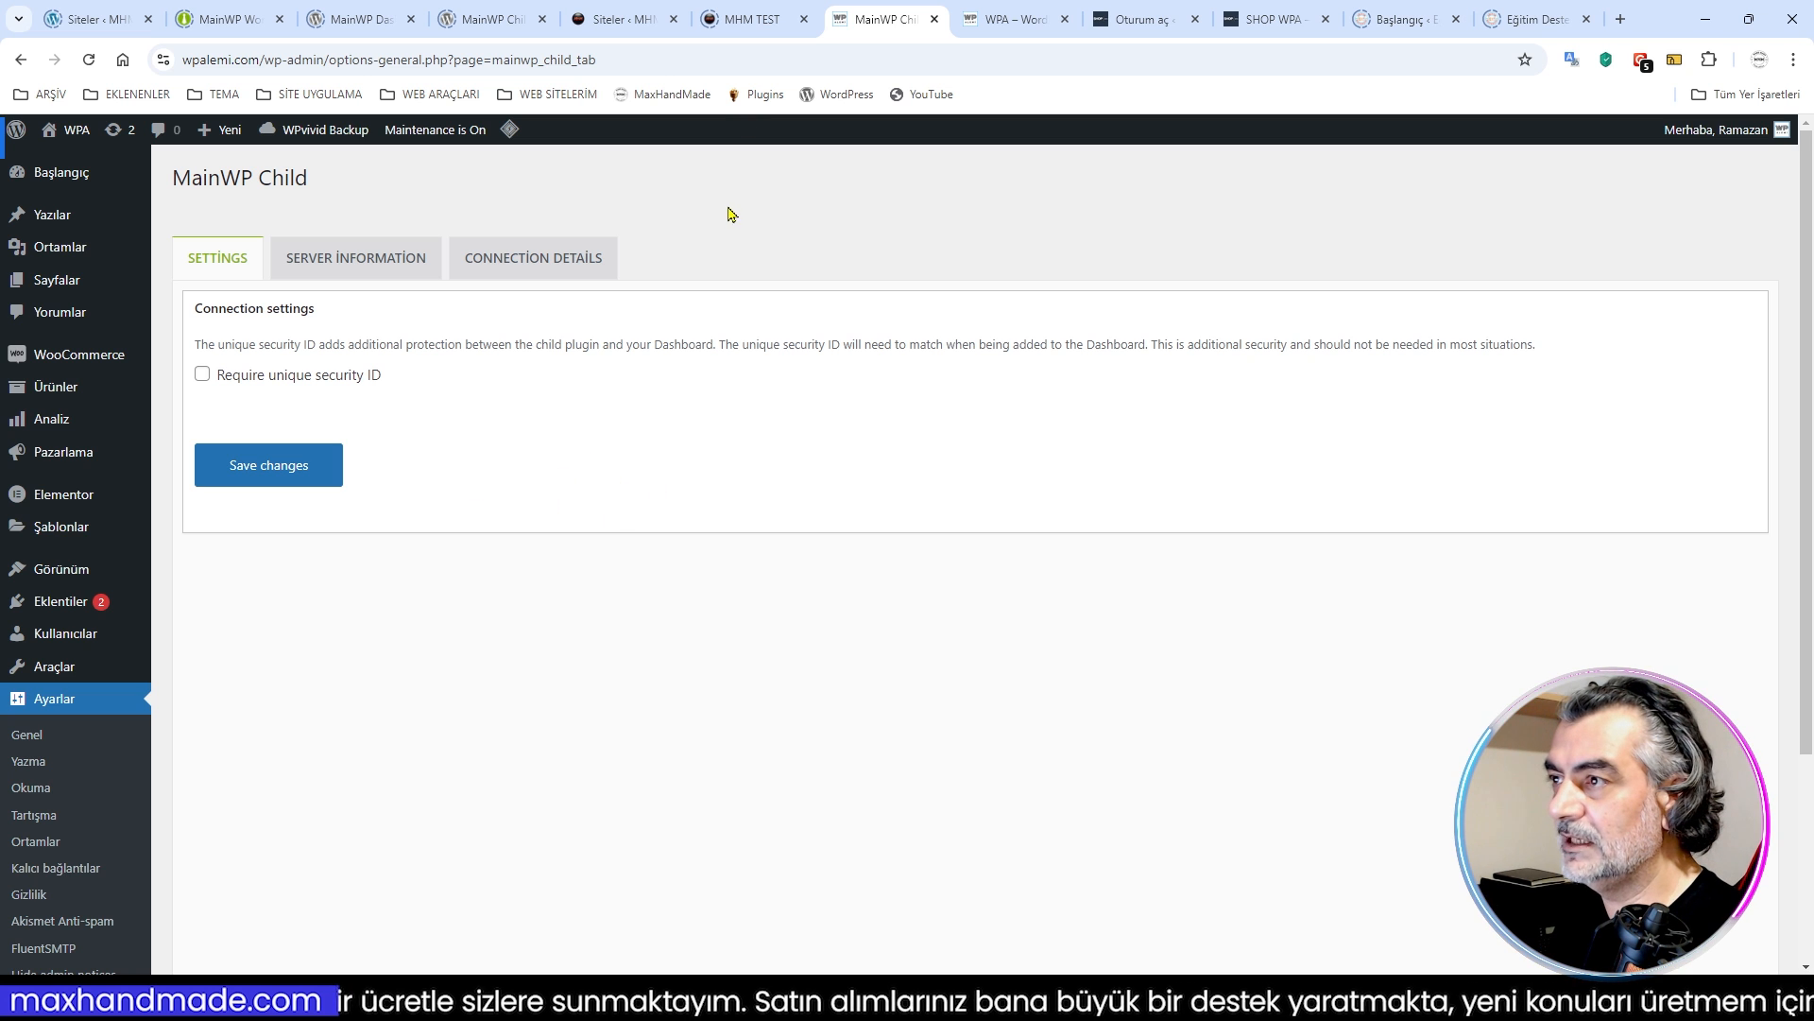
{"action": "left_click", "coordinate": [1003, 21]}
- Copy the WPA site's URL, then open MainWP's Yeni Site Ekle form and its http/https protocol choice
{"action": "left_click", "coordinate": [330, 59]}
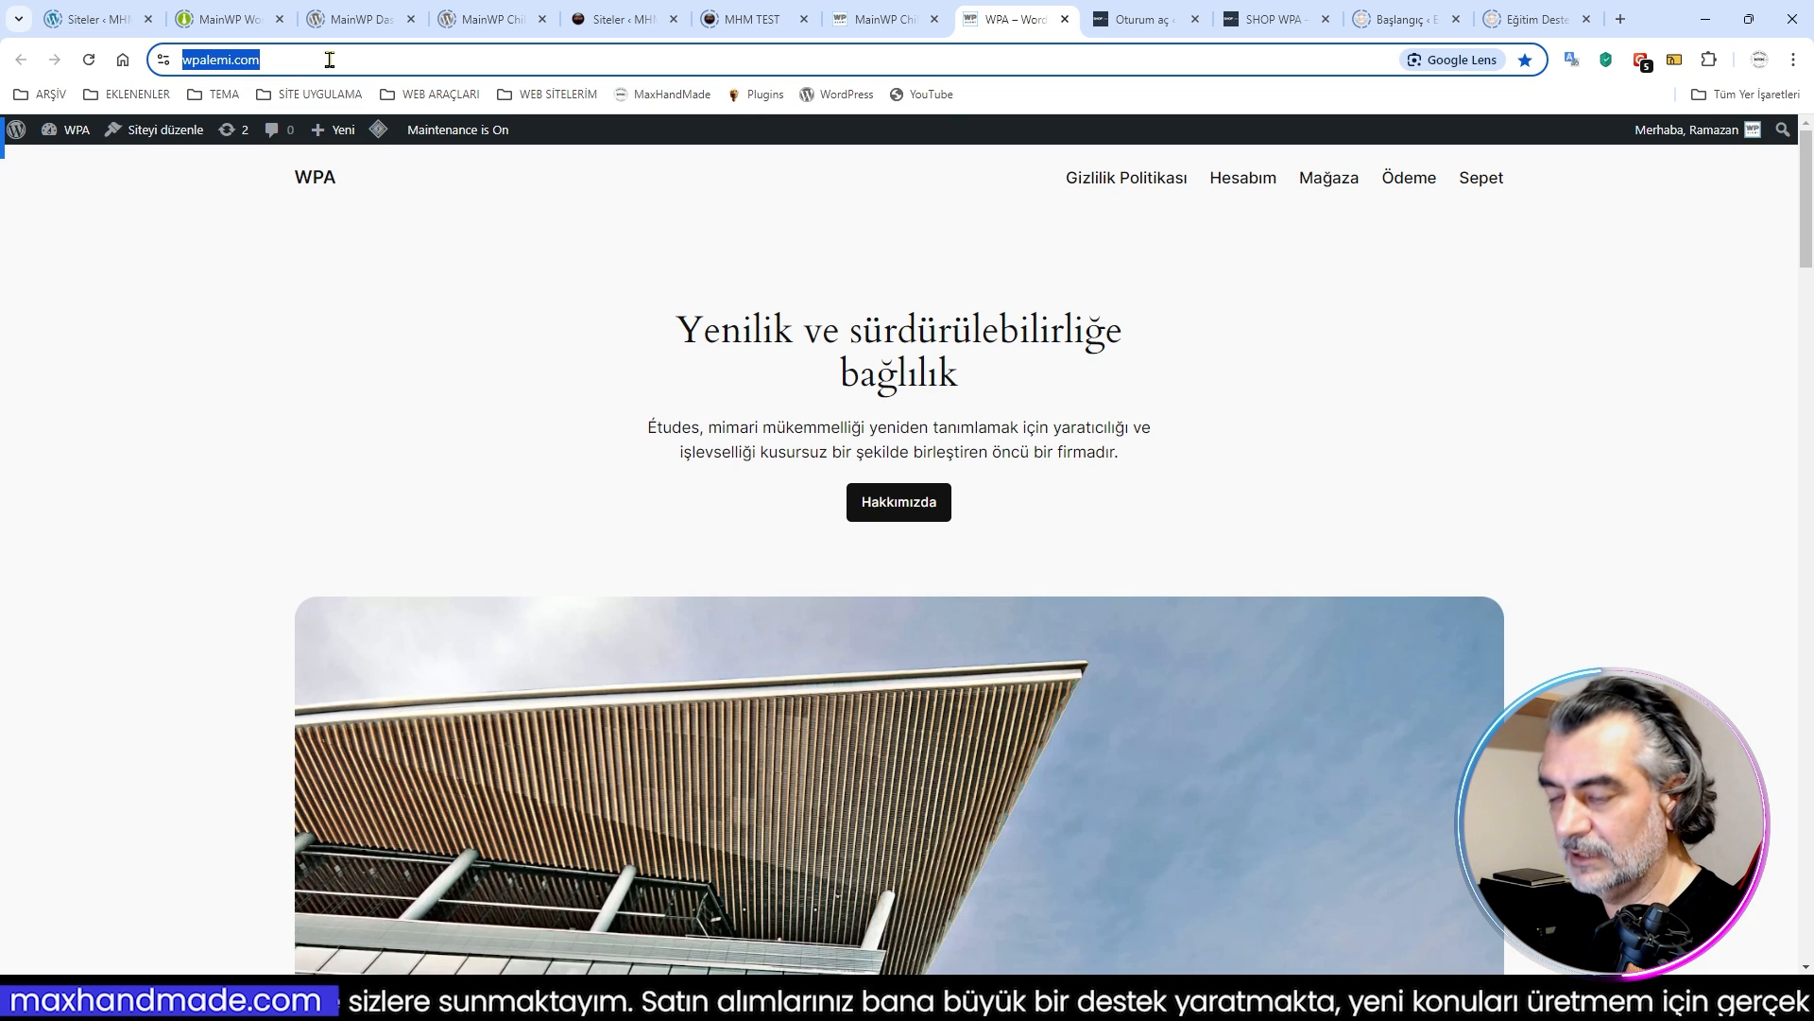
{"action": "left_click", "coordinate": [619, 19]}
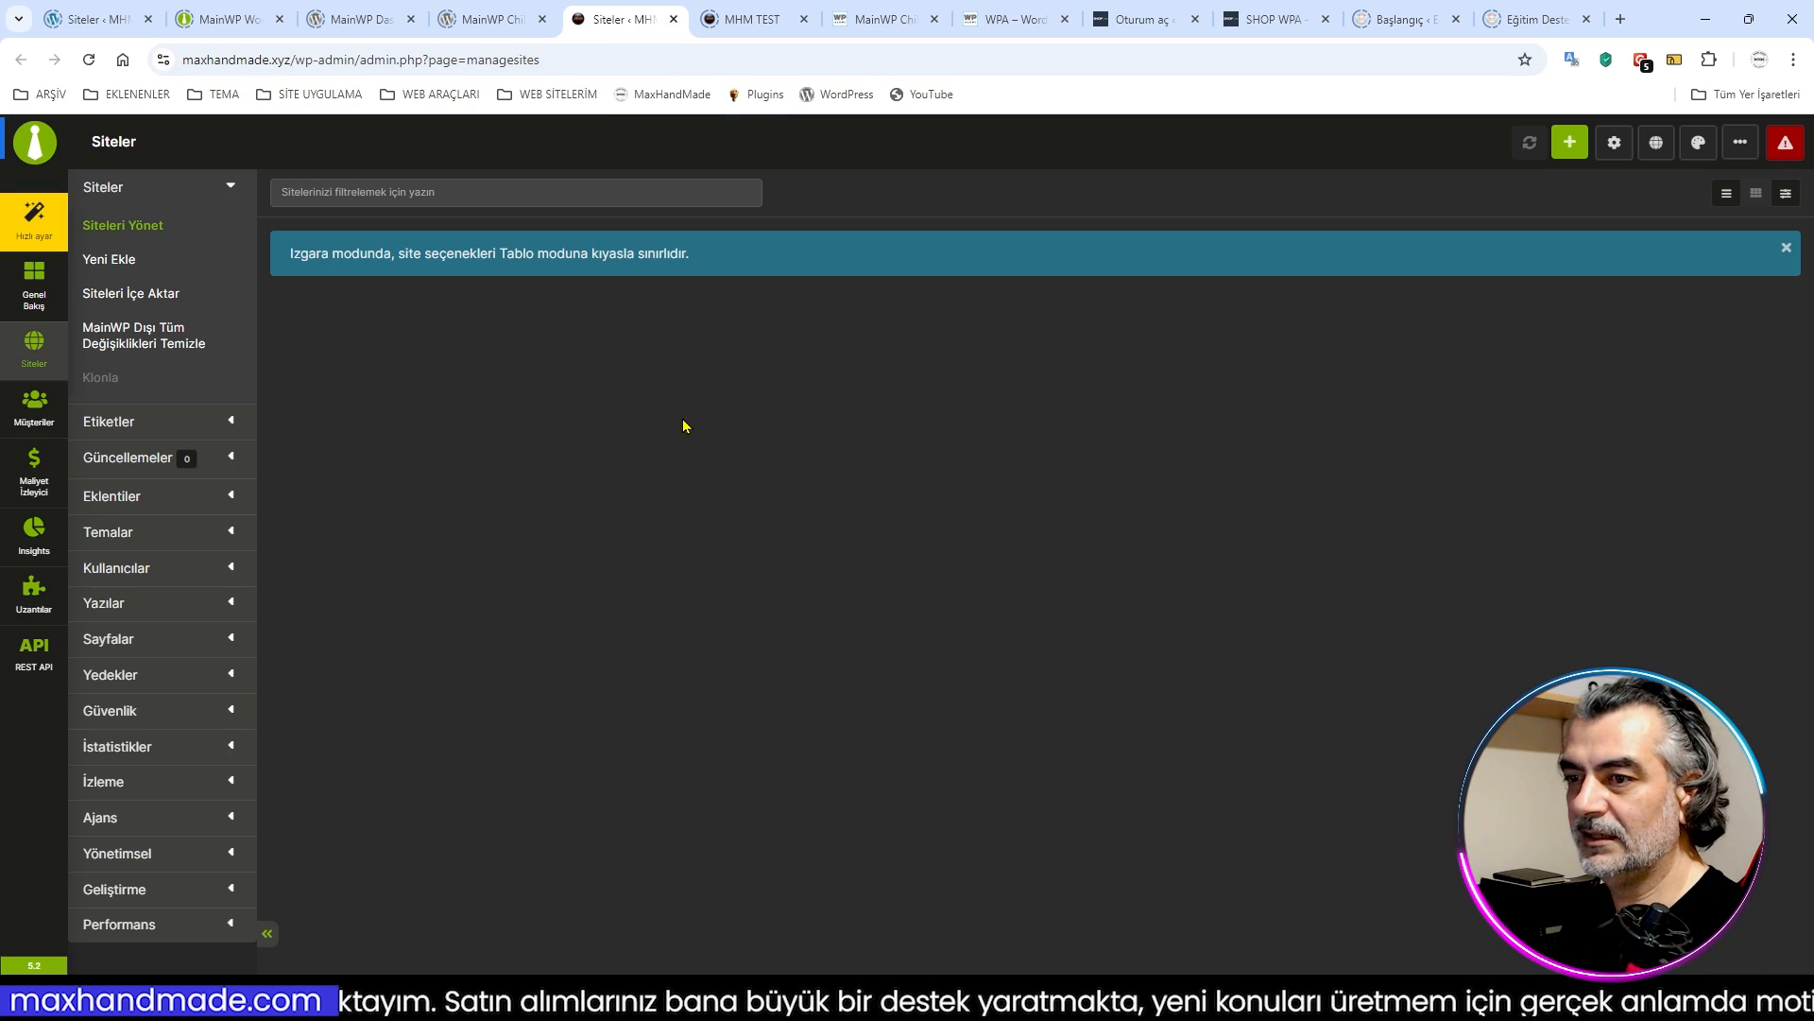
{"action": "left_click", "coordinate": [114, 271]}
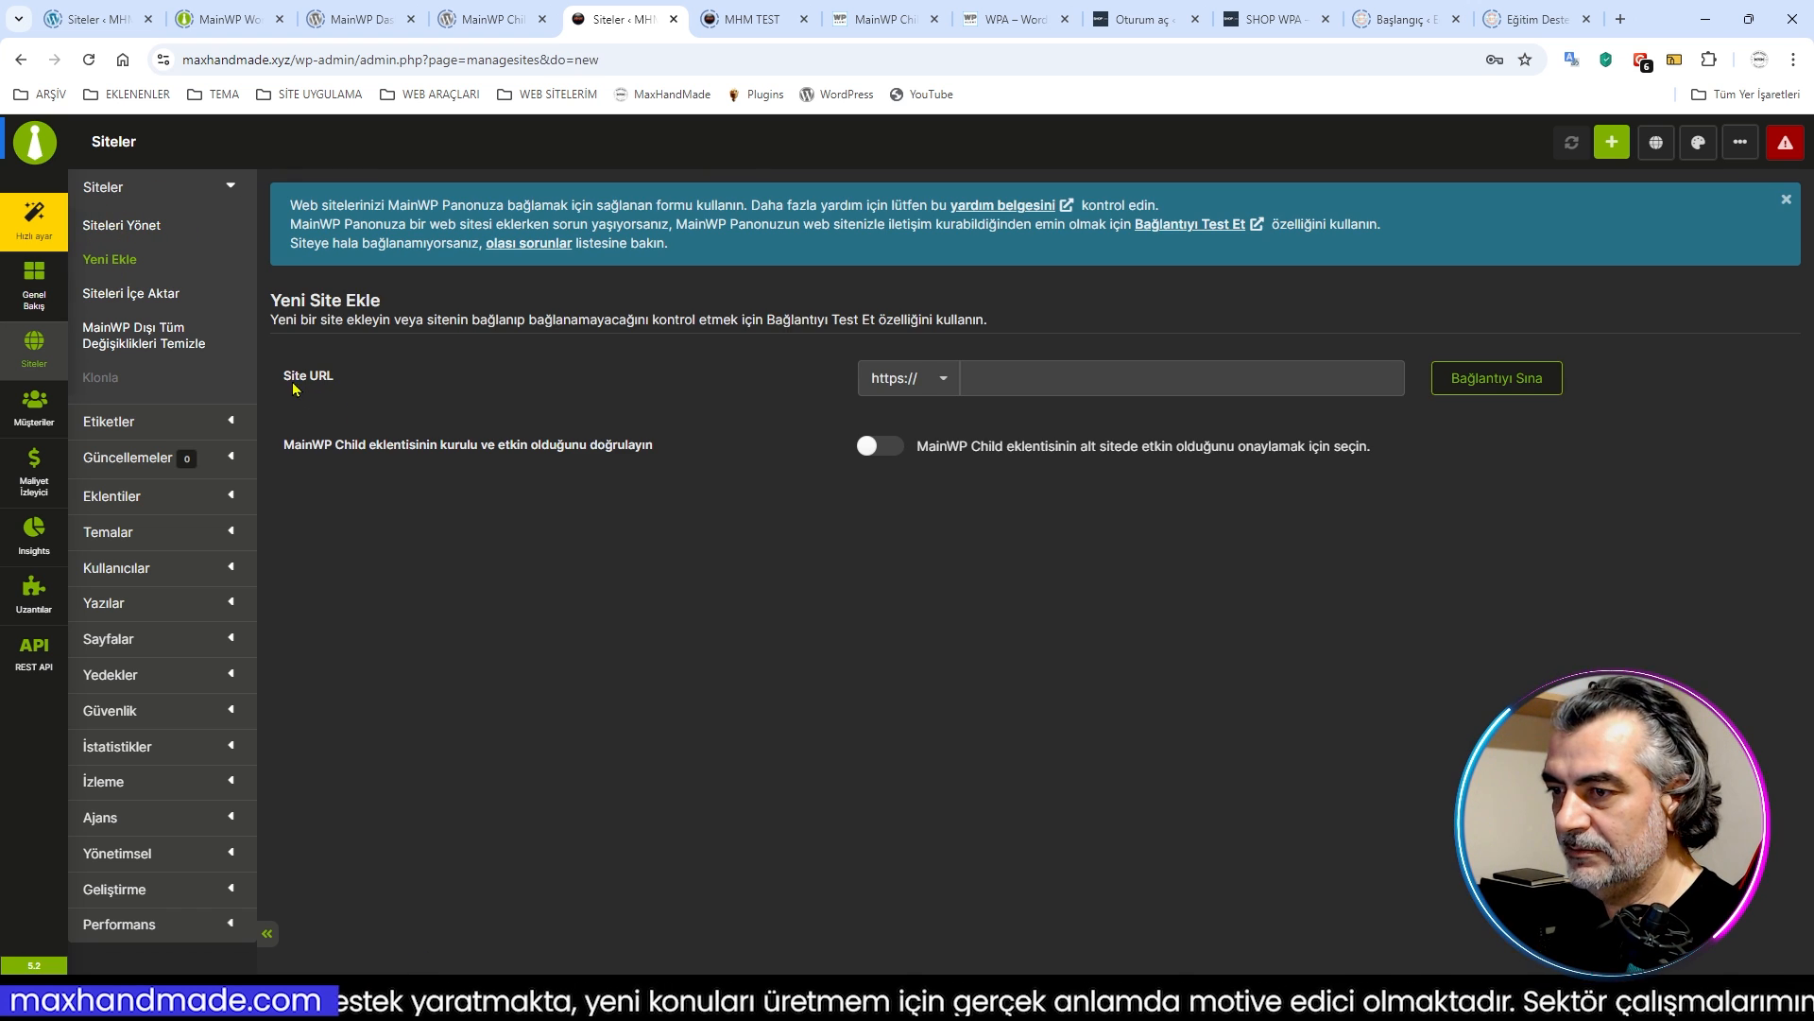
{"action": "left_click", "coordinate": [944, 383]}
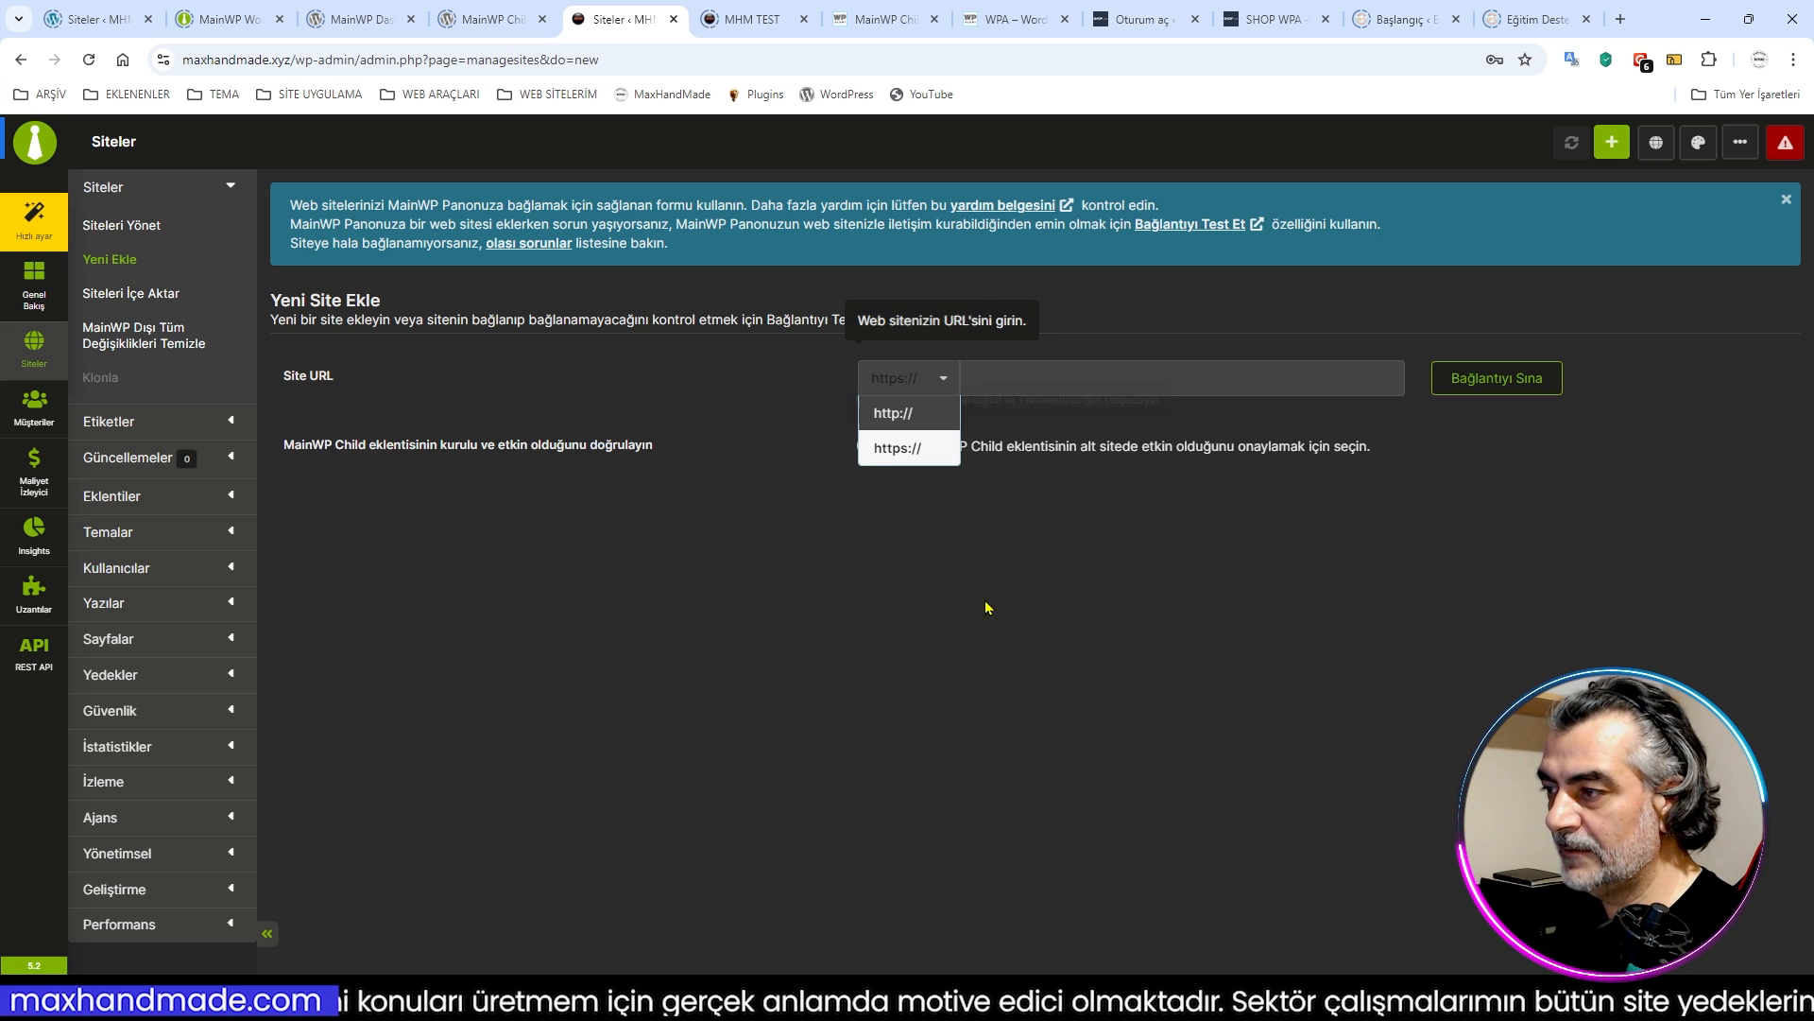
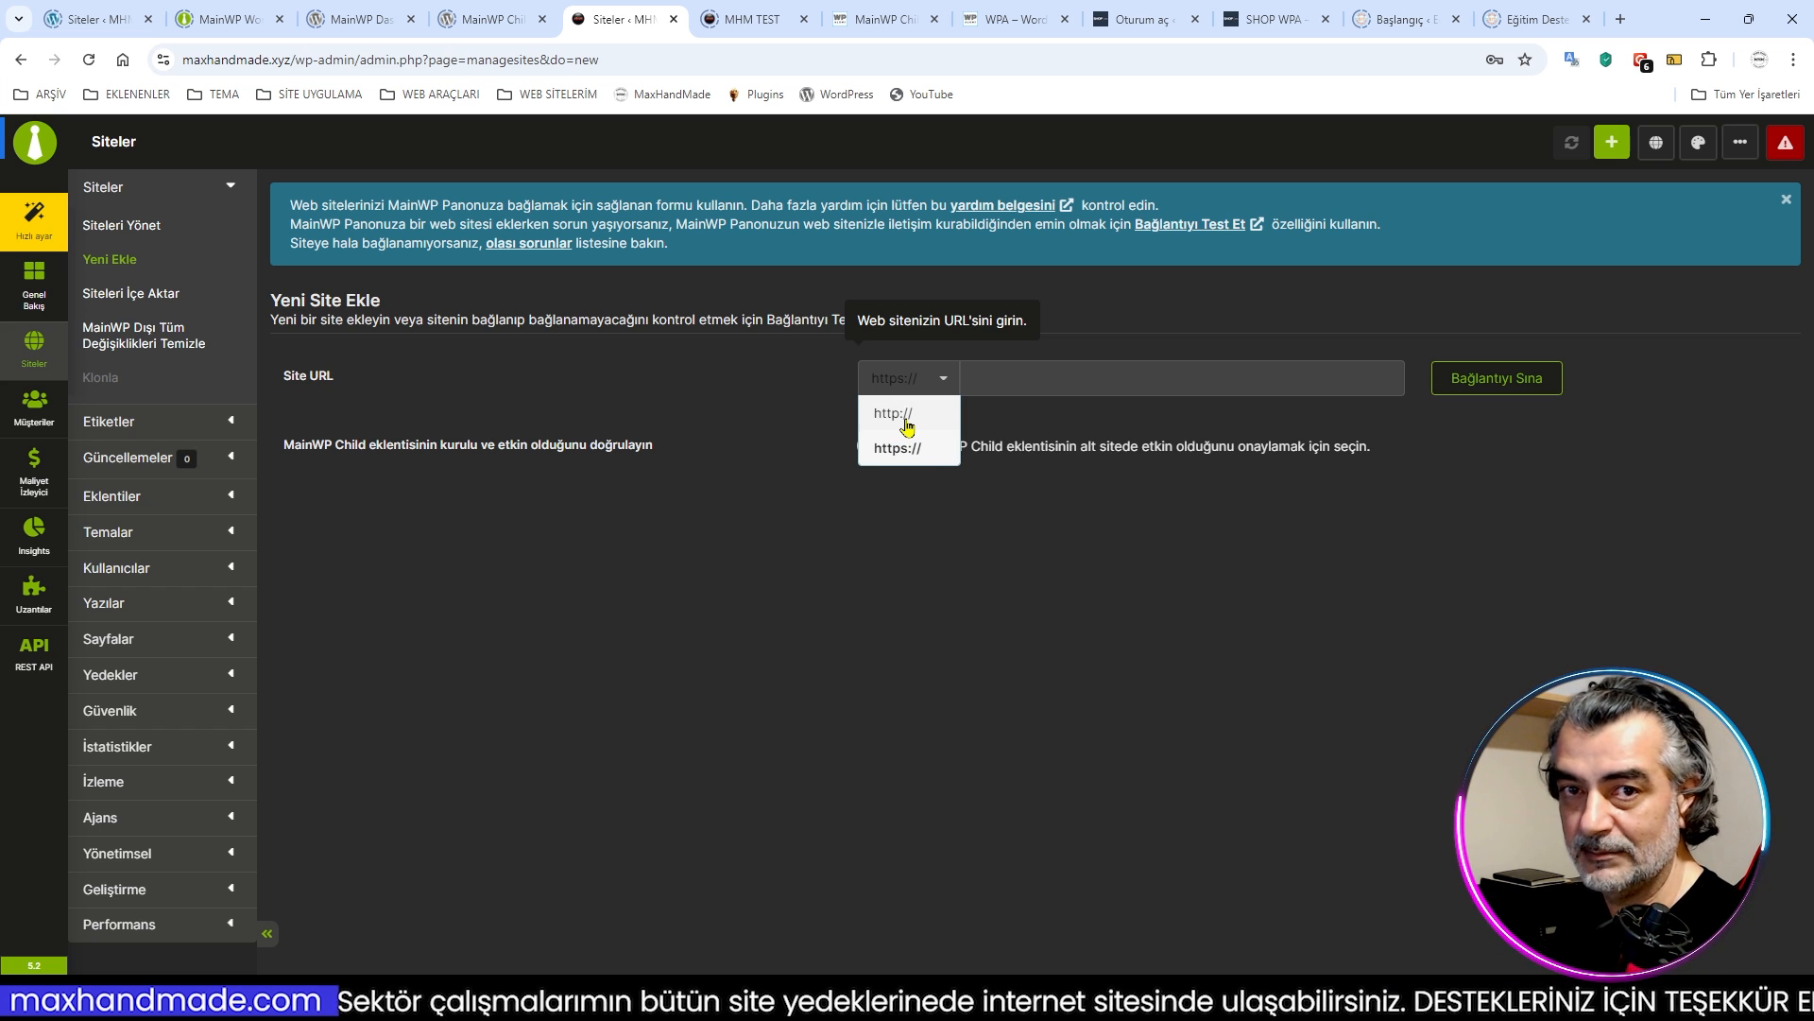
{"action": "left_click", "coordinate": [1017, 382]}
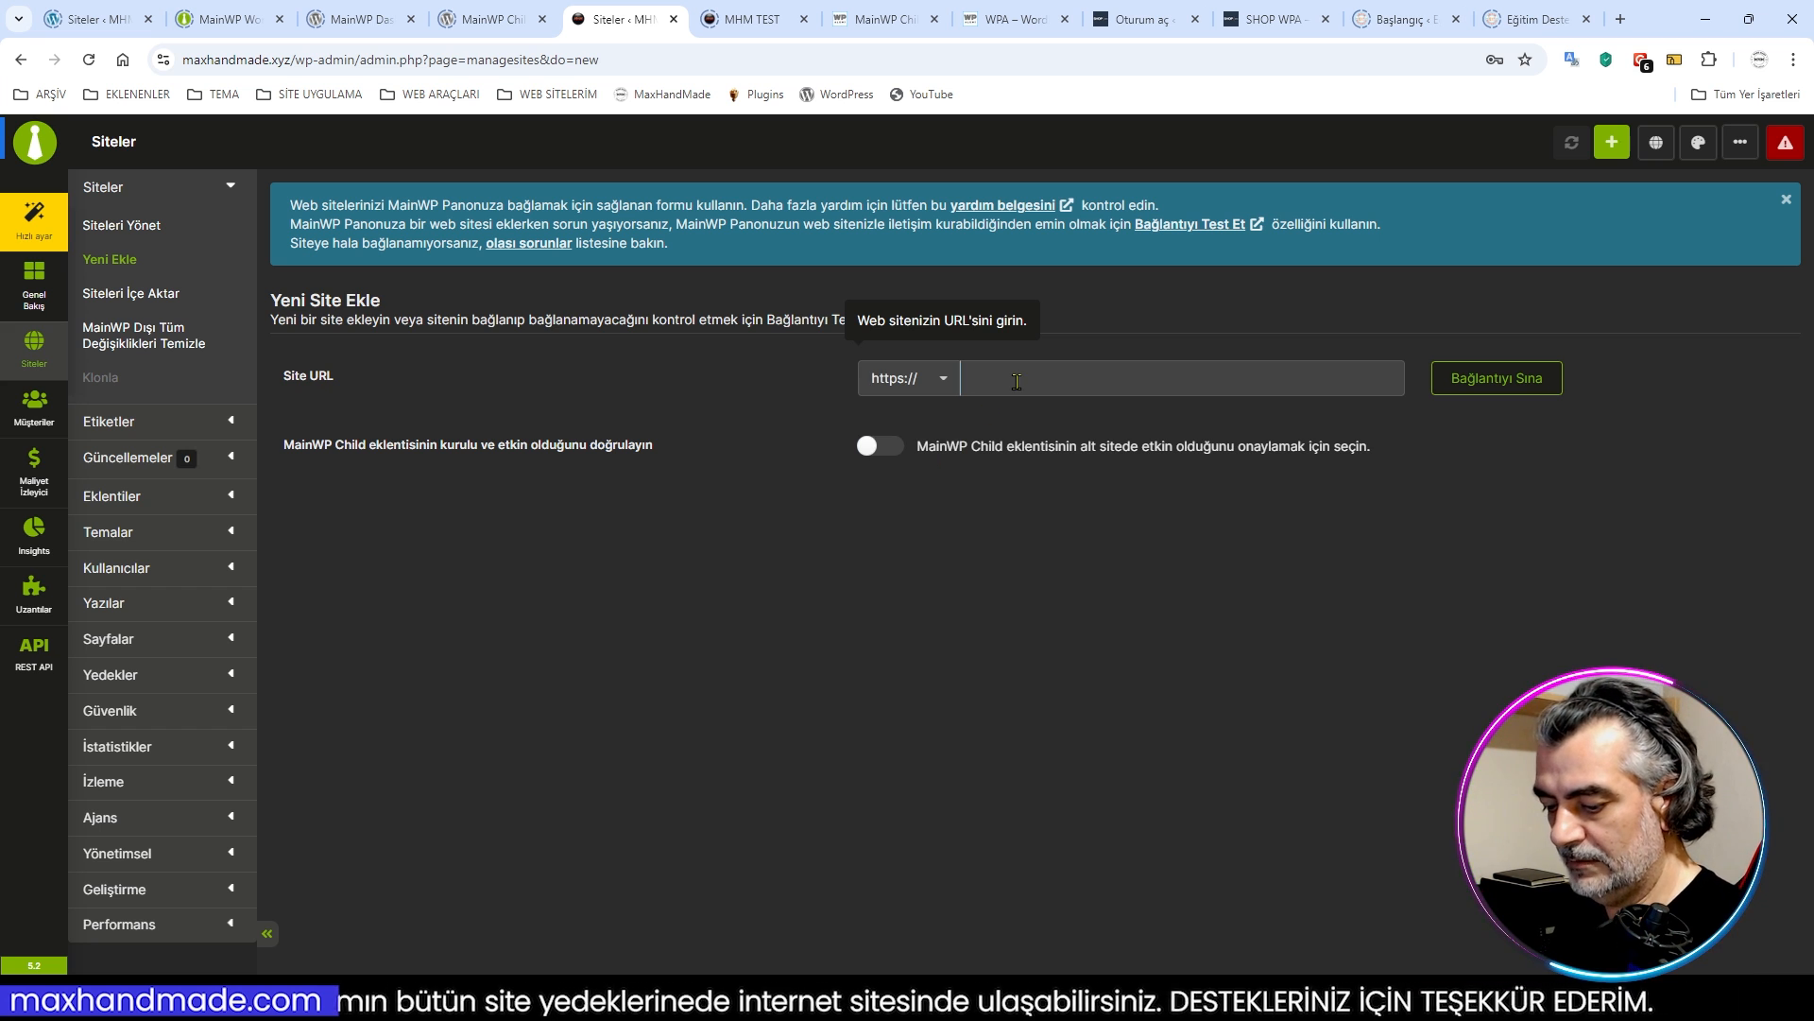
{"action": "type", "text": "https://wpalemi.com/"}
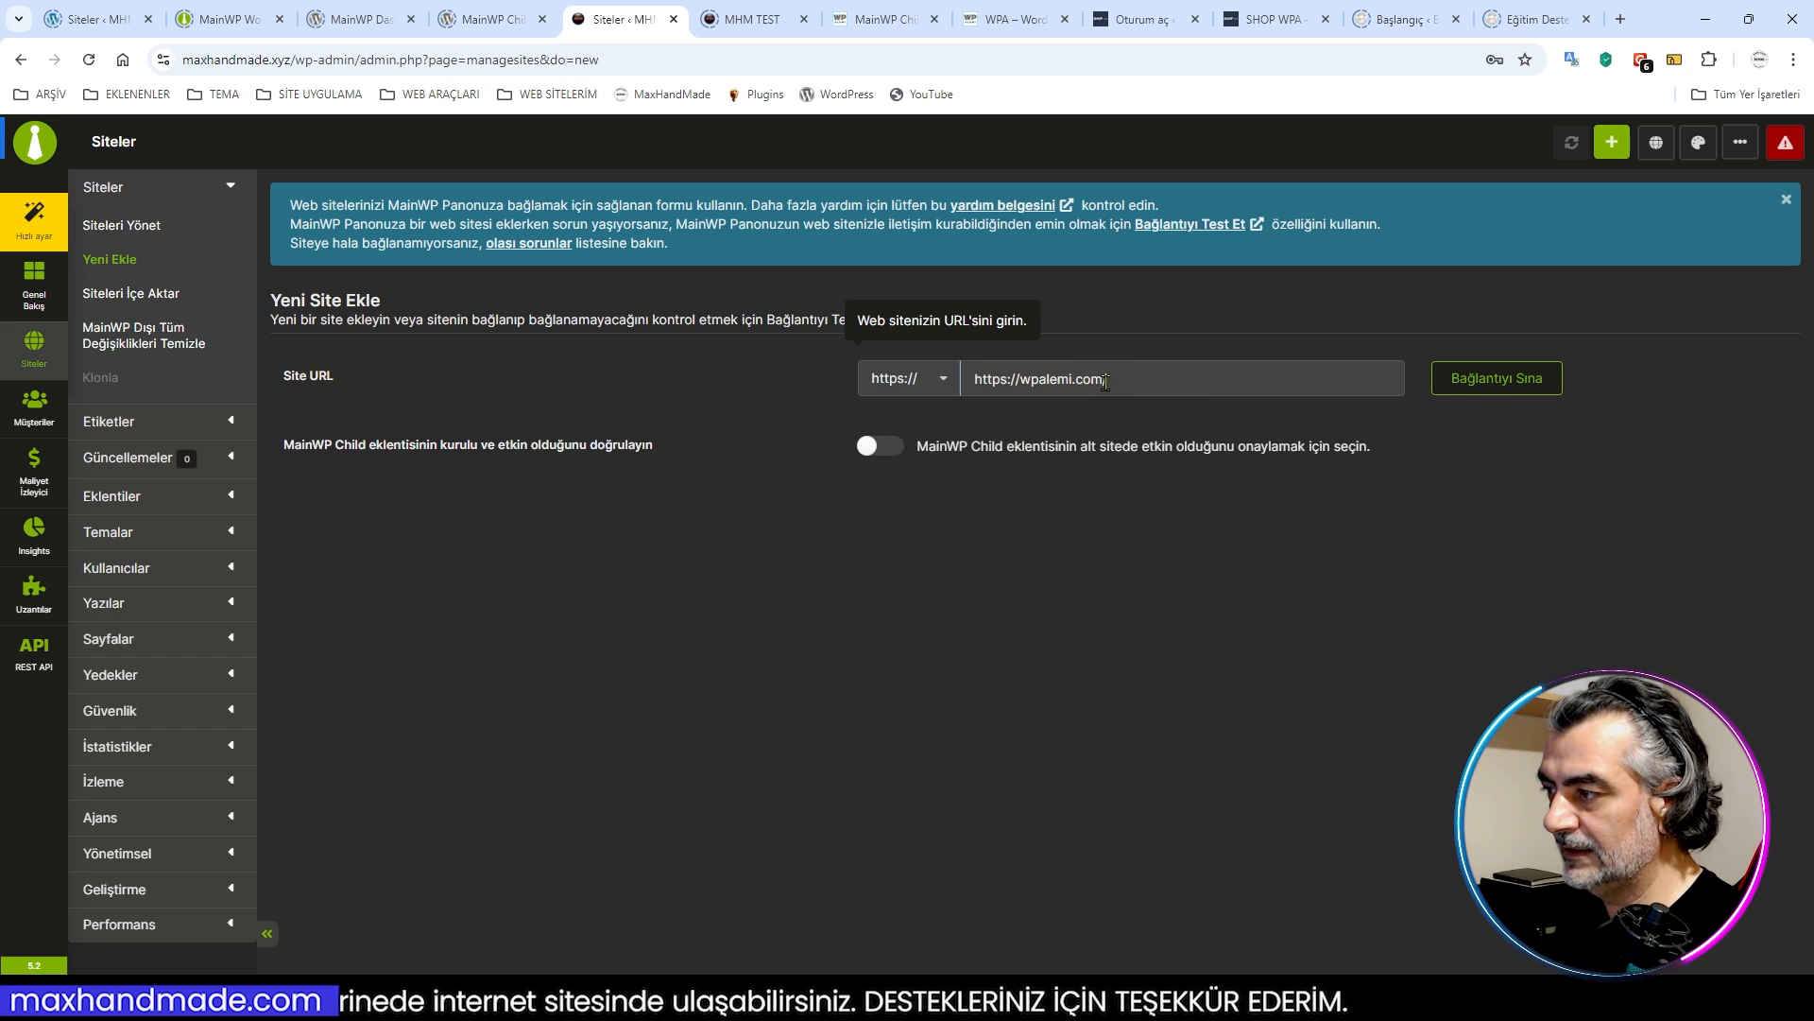
{"action": "left_click", "coordinate": [1505, 388]}
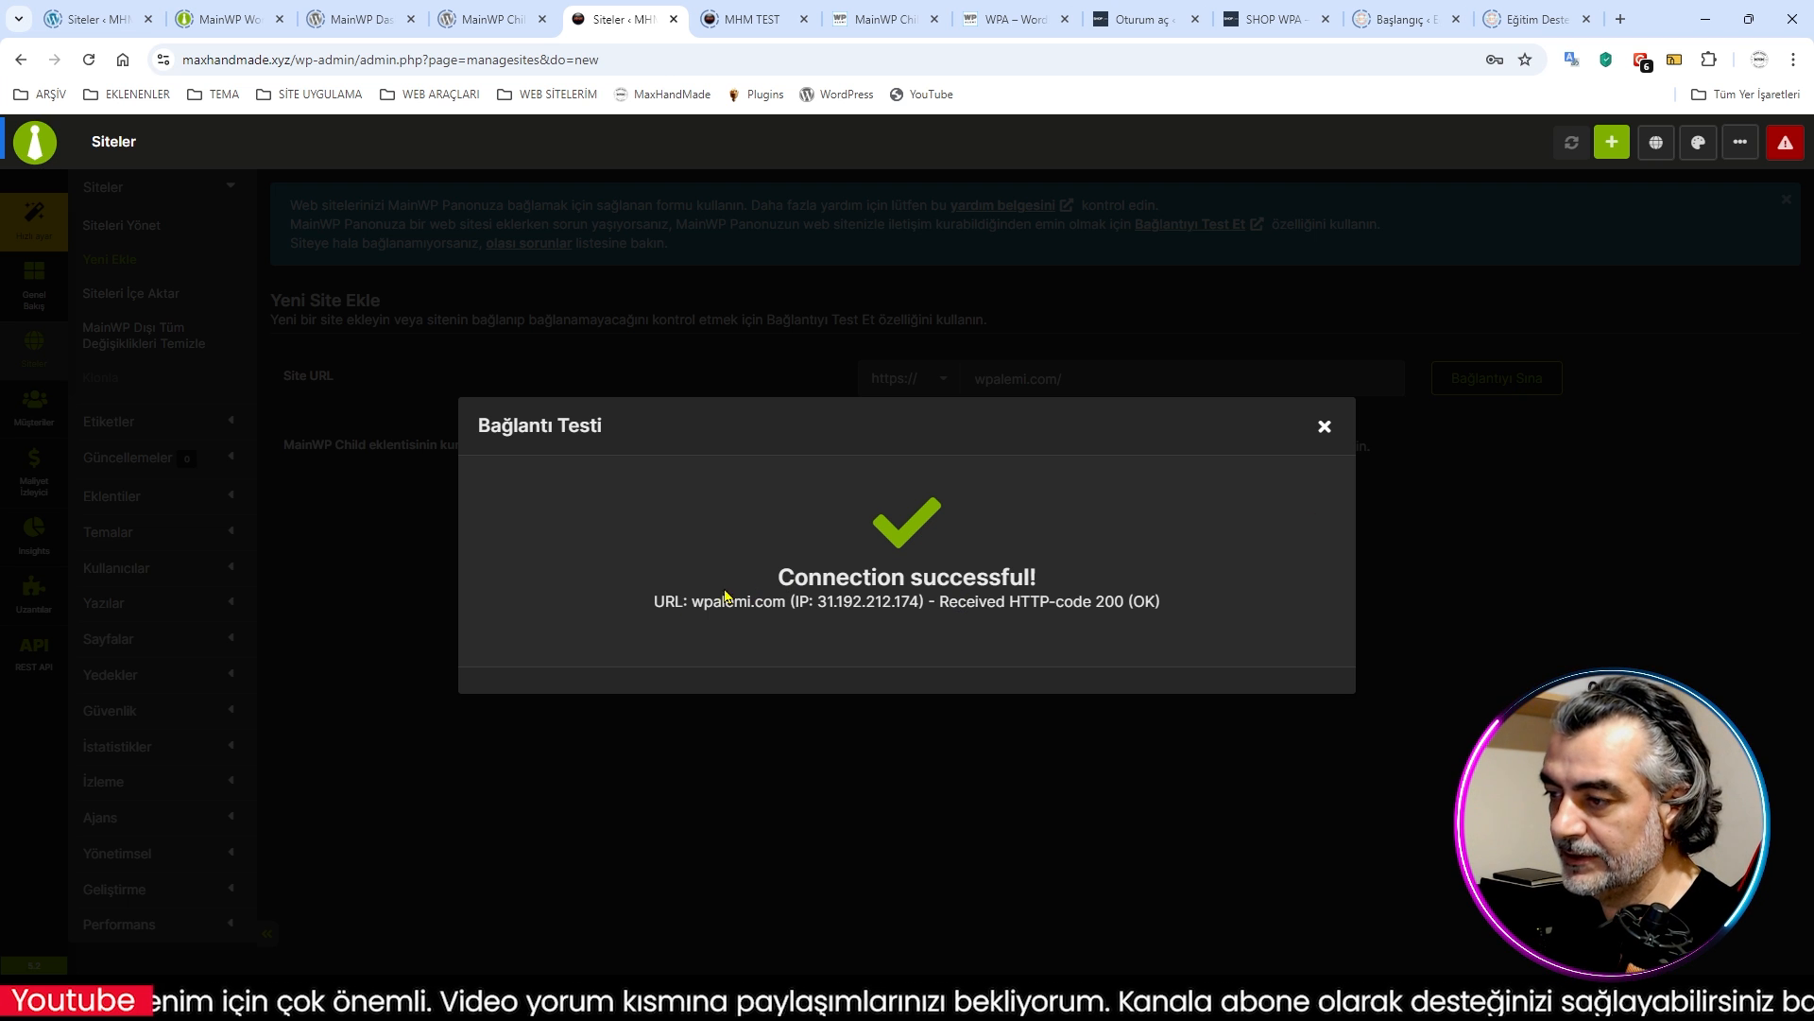
{"action": "left_click", "coordinate": [1325, 429]}
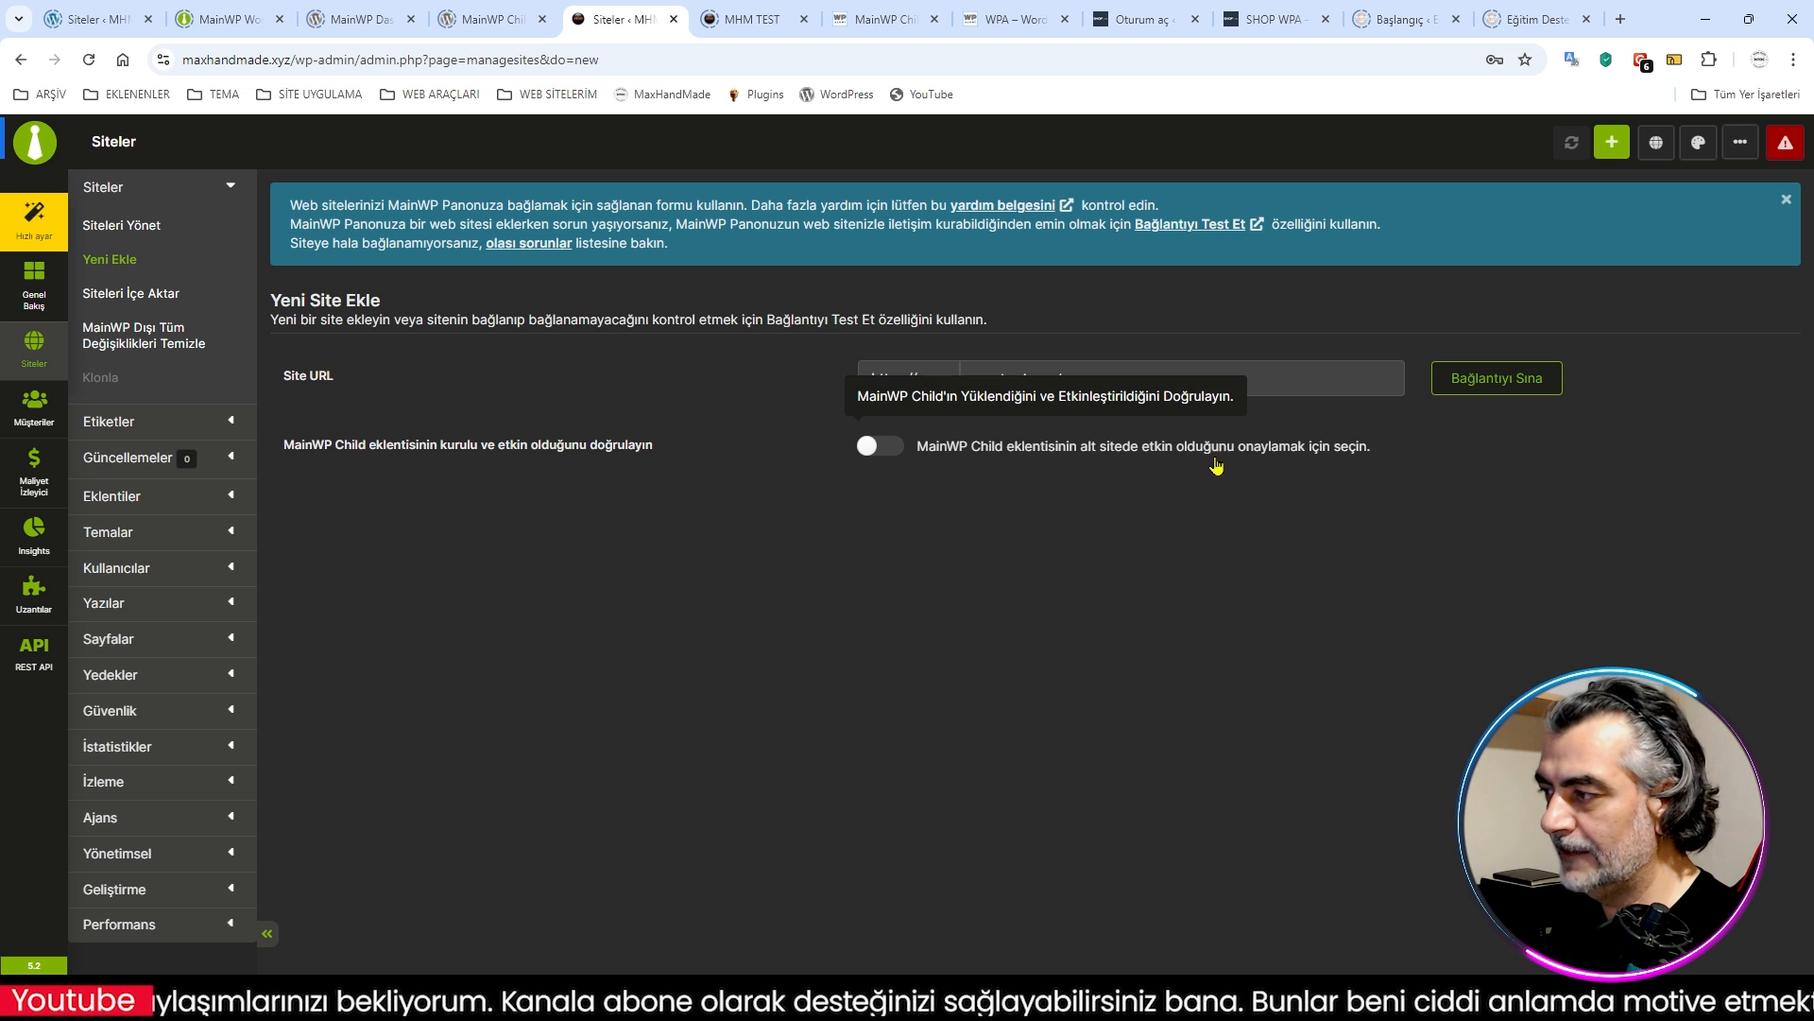
- Confirm MainWP Child is active, enter the administrator username, and expand the optional settings
{"action": "left_click", "coordinate": [899, 453]}
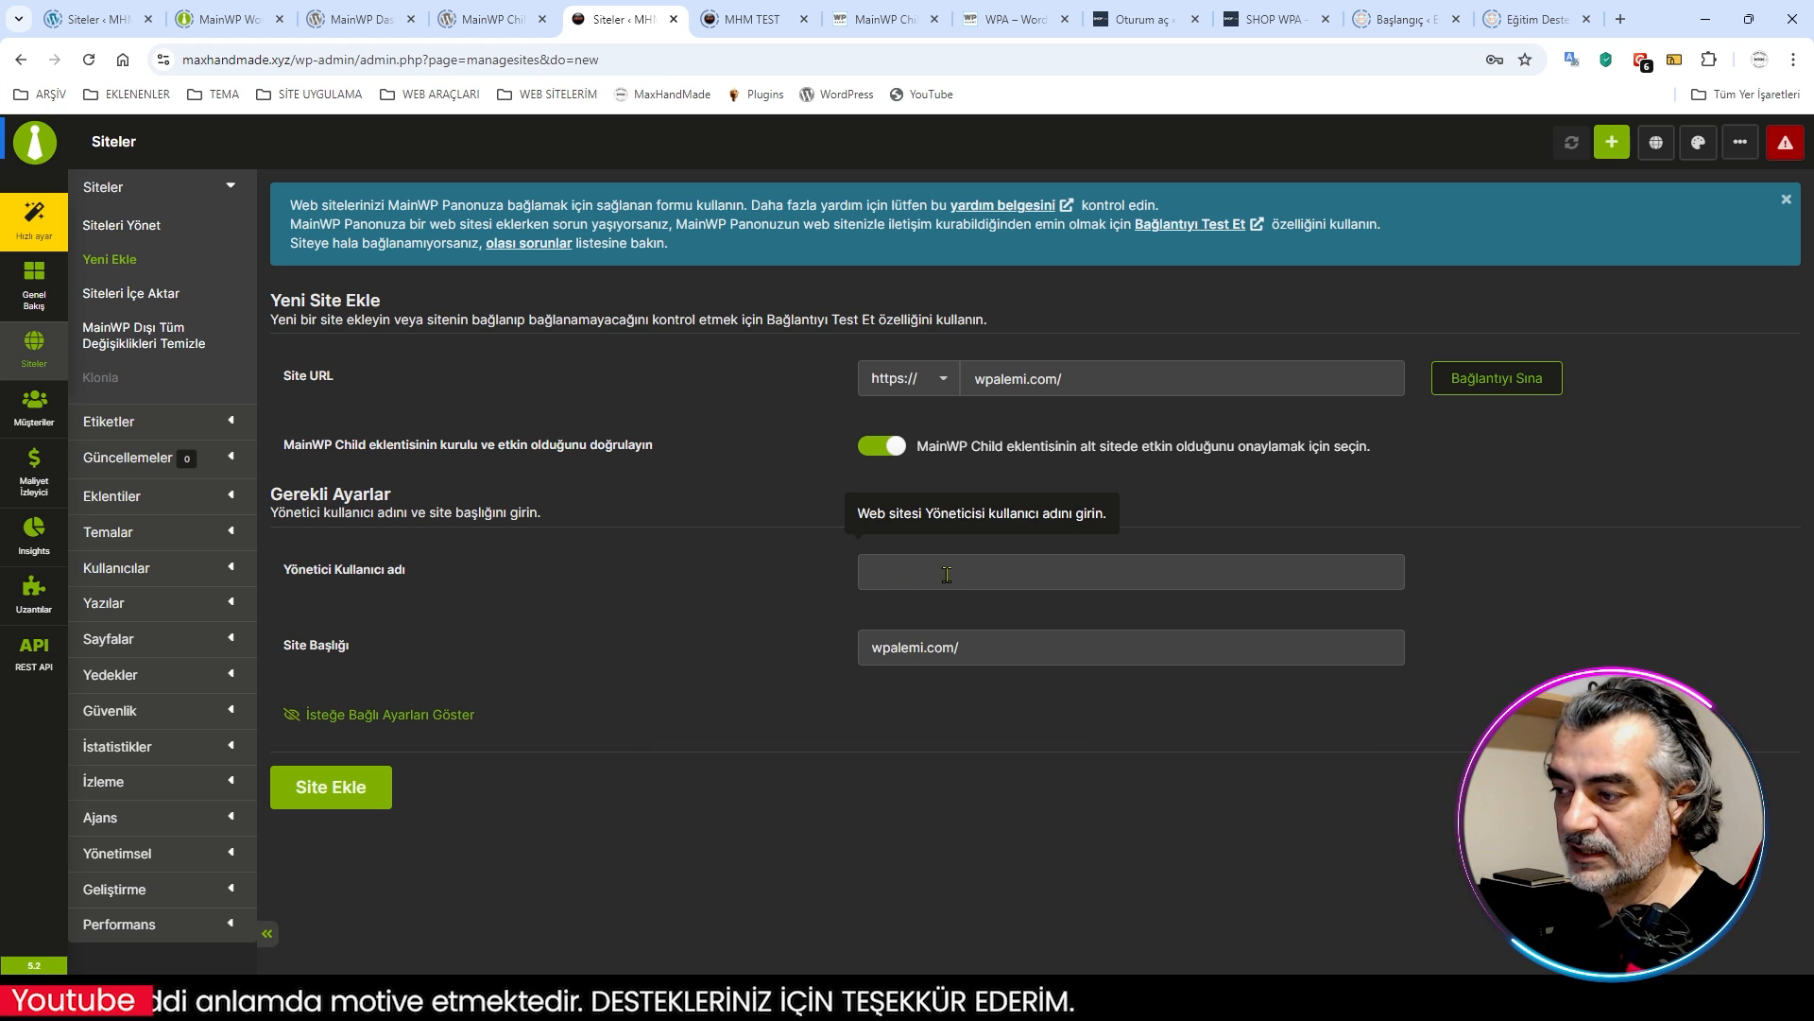
{"action": "type", "text": "Ramazan"}
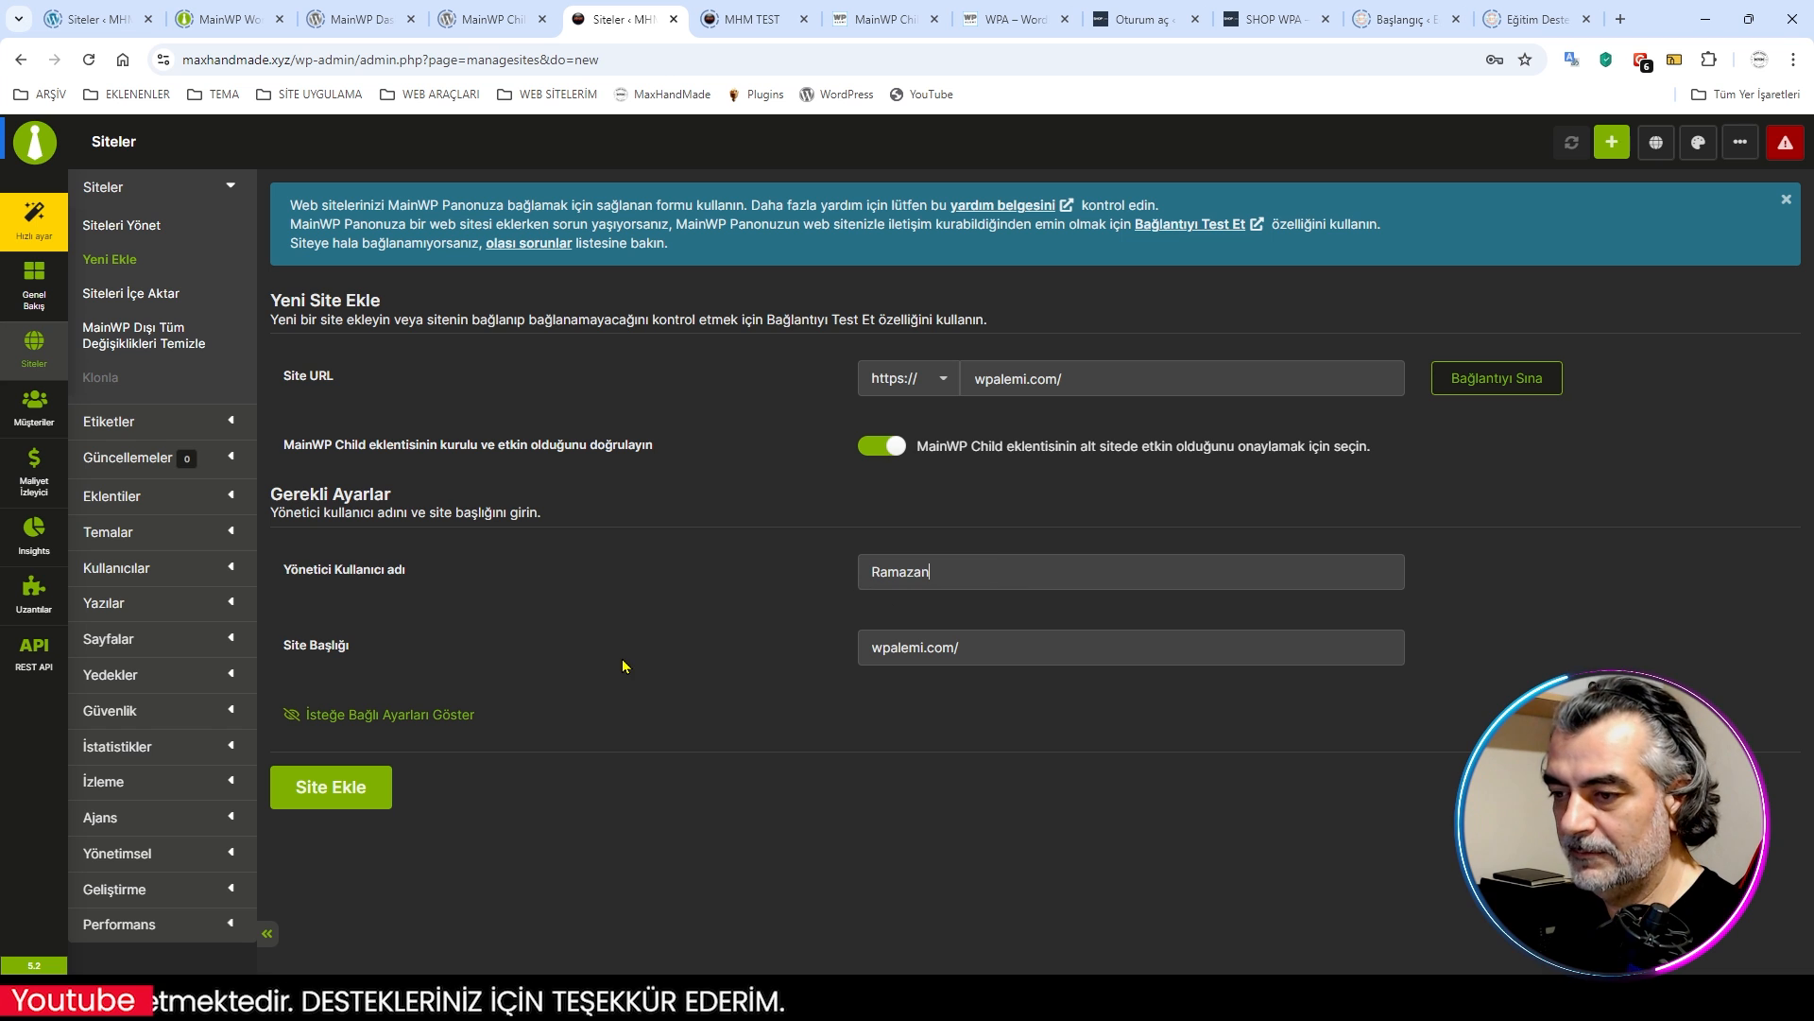
{"action": "left_click", "coordinate": [401, 724]}
{"action": "scroll", "coordinate": [366, 584], "scroll_direction": "down", "scroll_amount": 3}
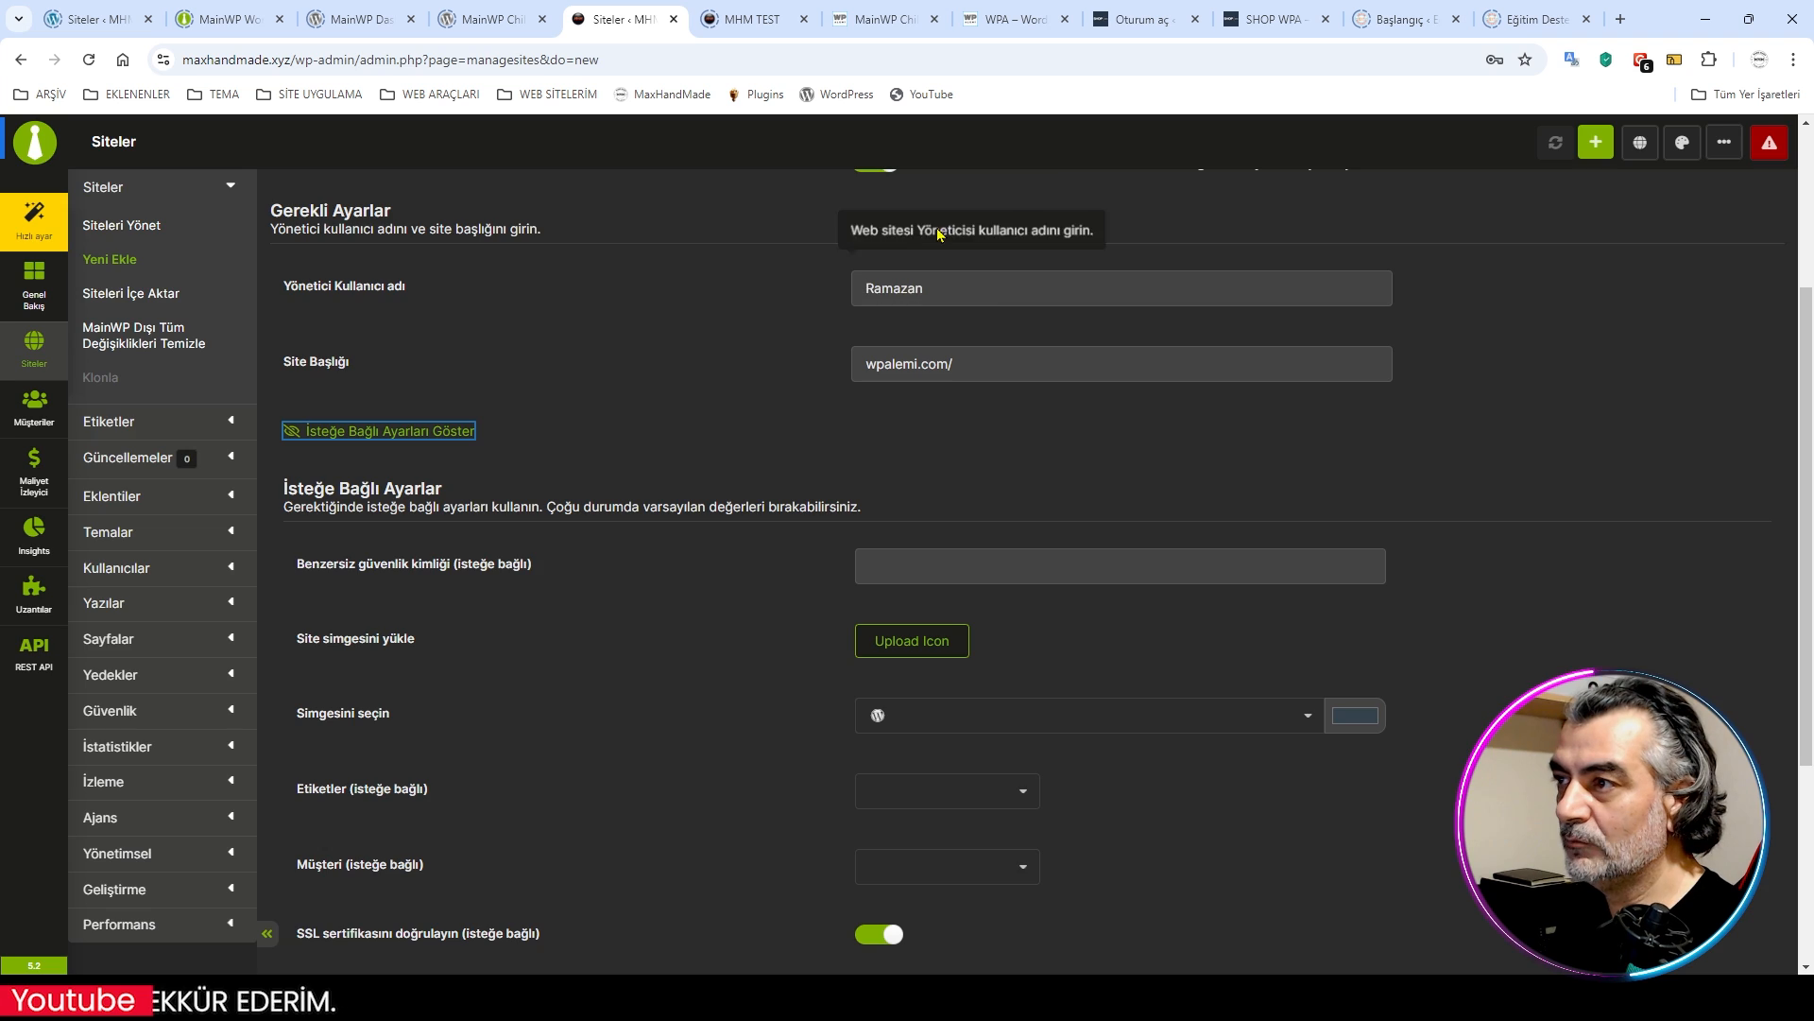
{"action": "left_click", "coordinate": [884, 19]}
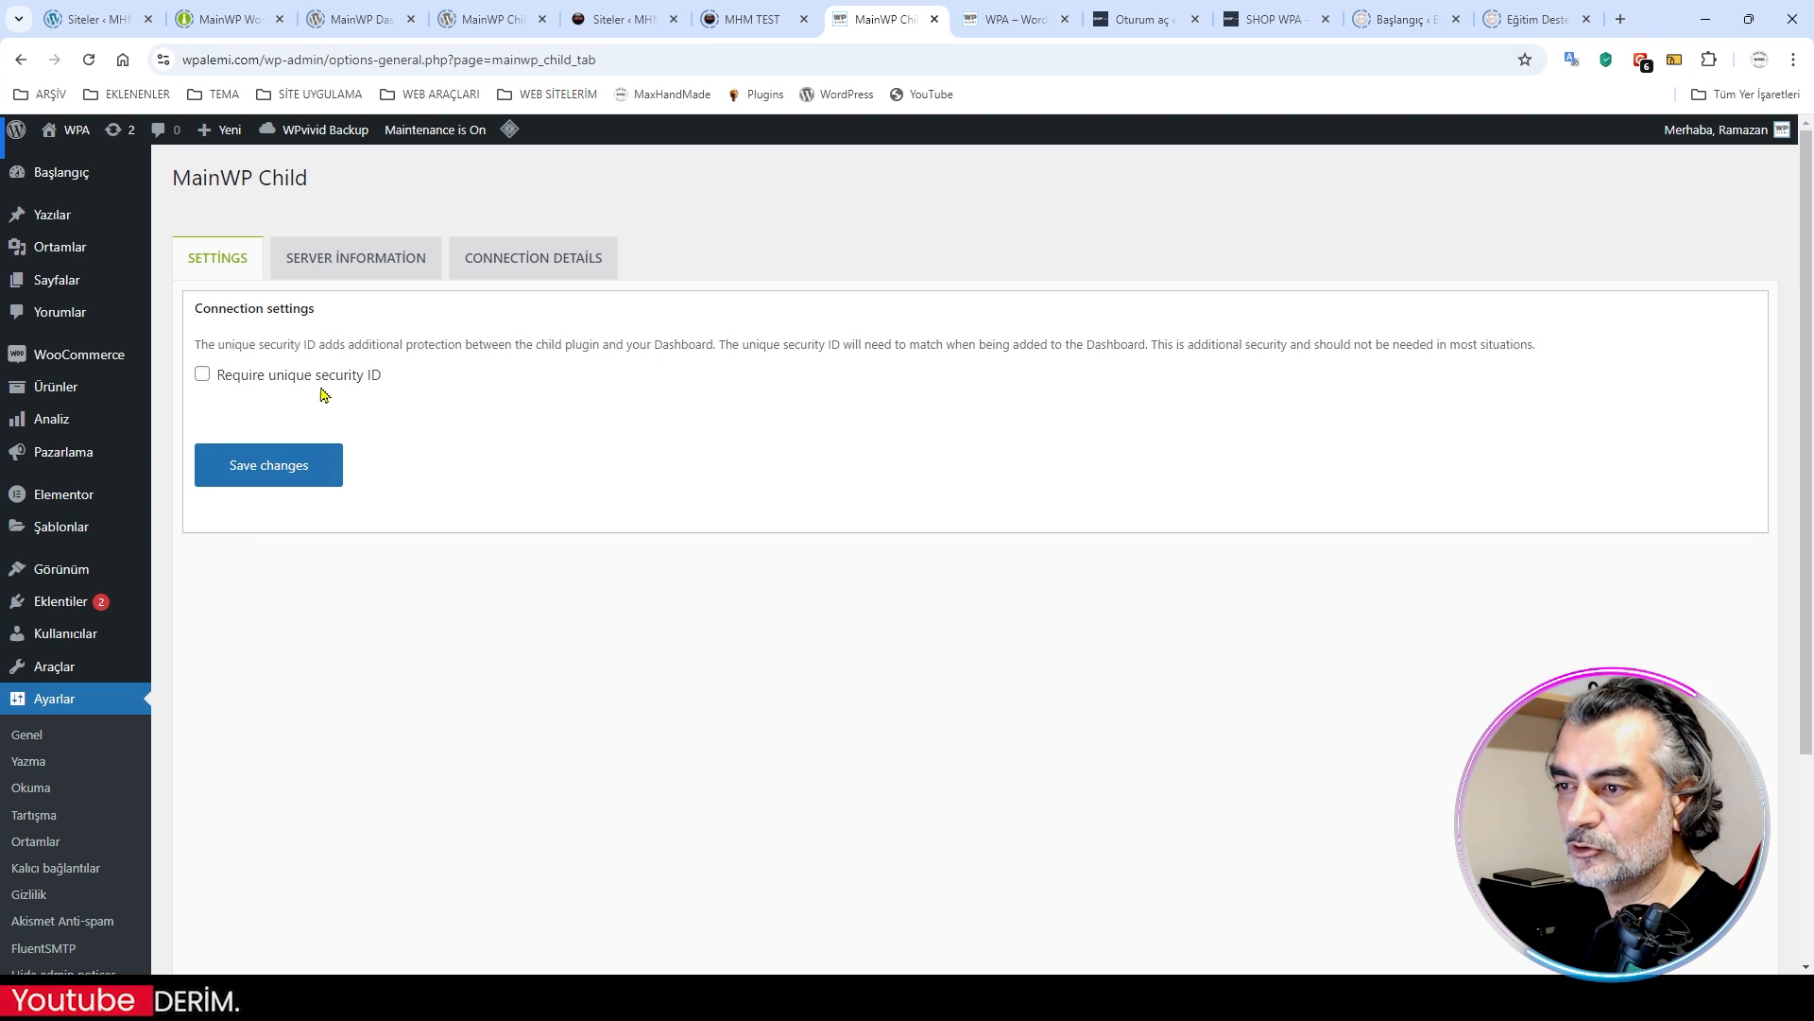
- Require a unique security ID on the child site and copy the generated ID
{"action": "left_click", "coordinate": [202, 376]}
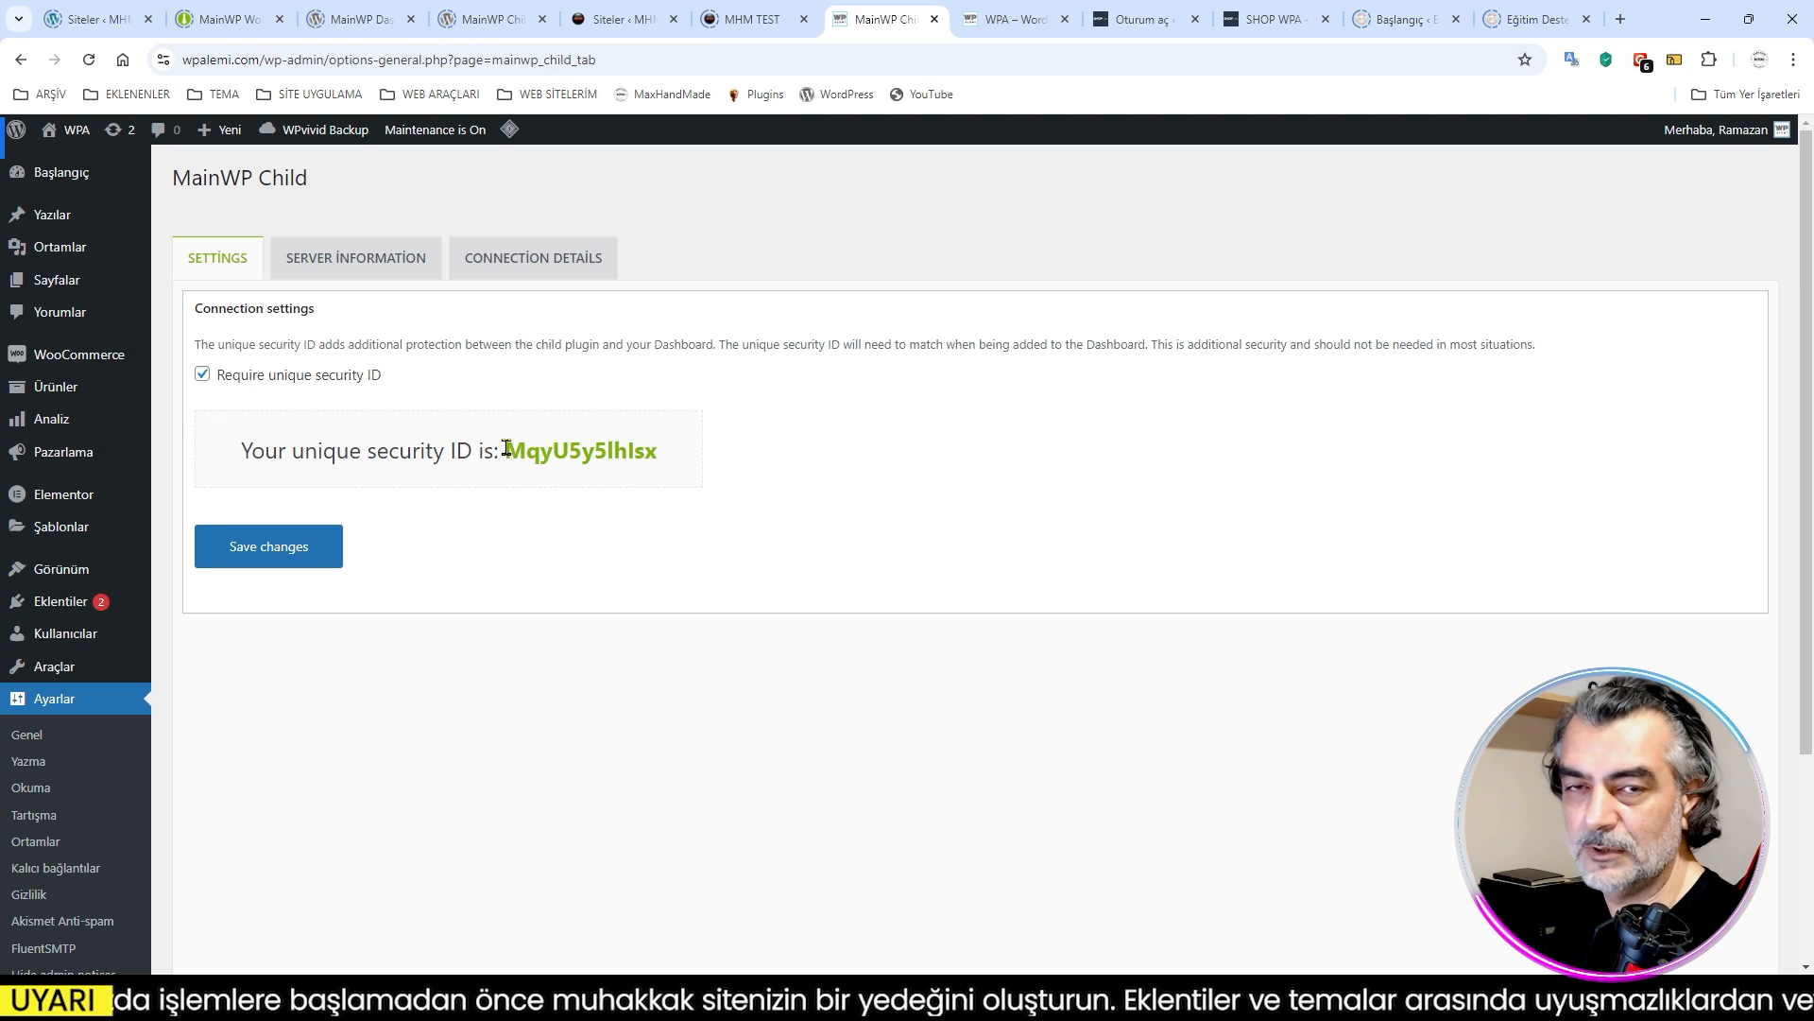
{"action": "left_click_drag", "start_coordinate": [506, 451], "coordinate": [654, 452]}
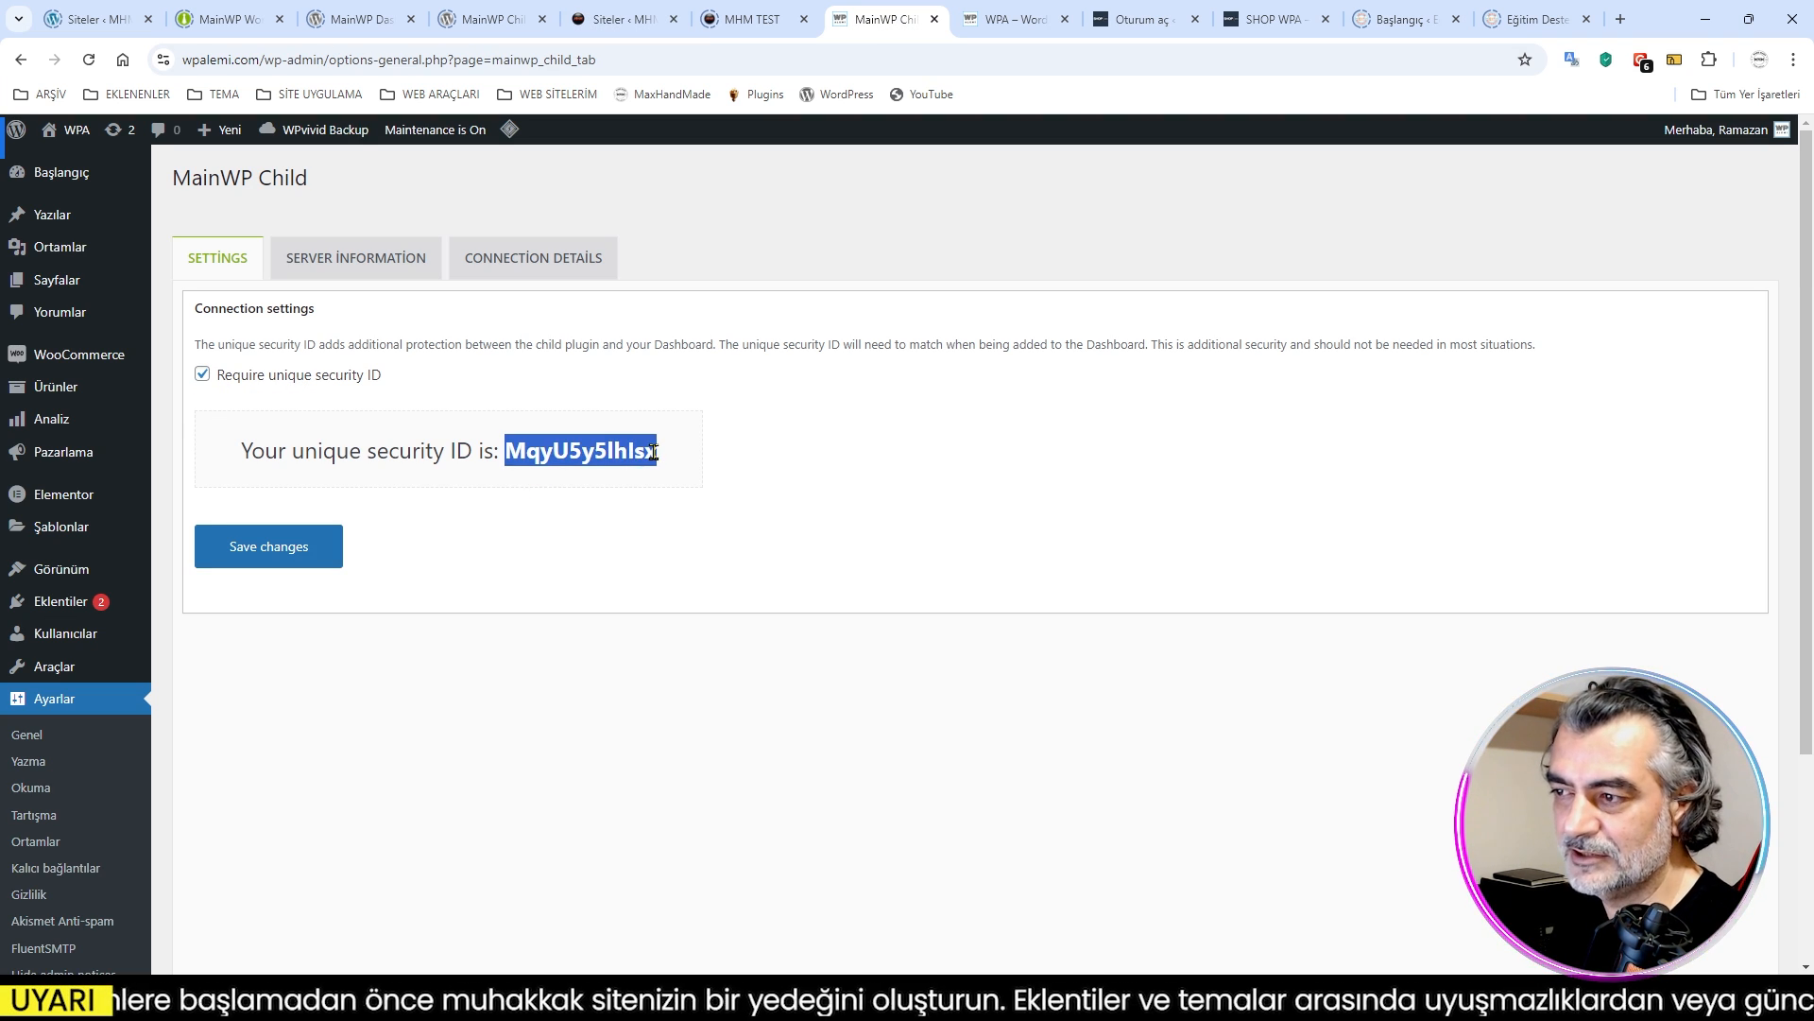
{"action": "left_click", "coordinate": [616, 19]}
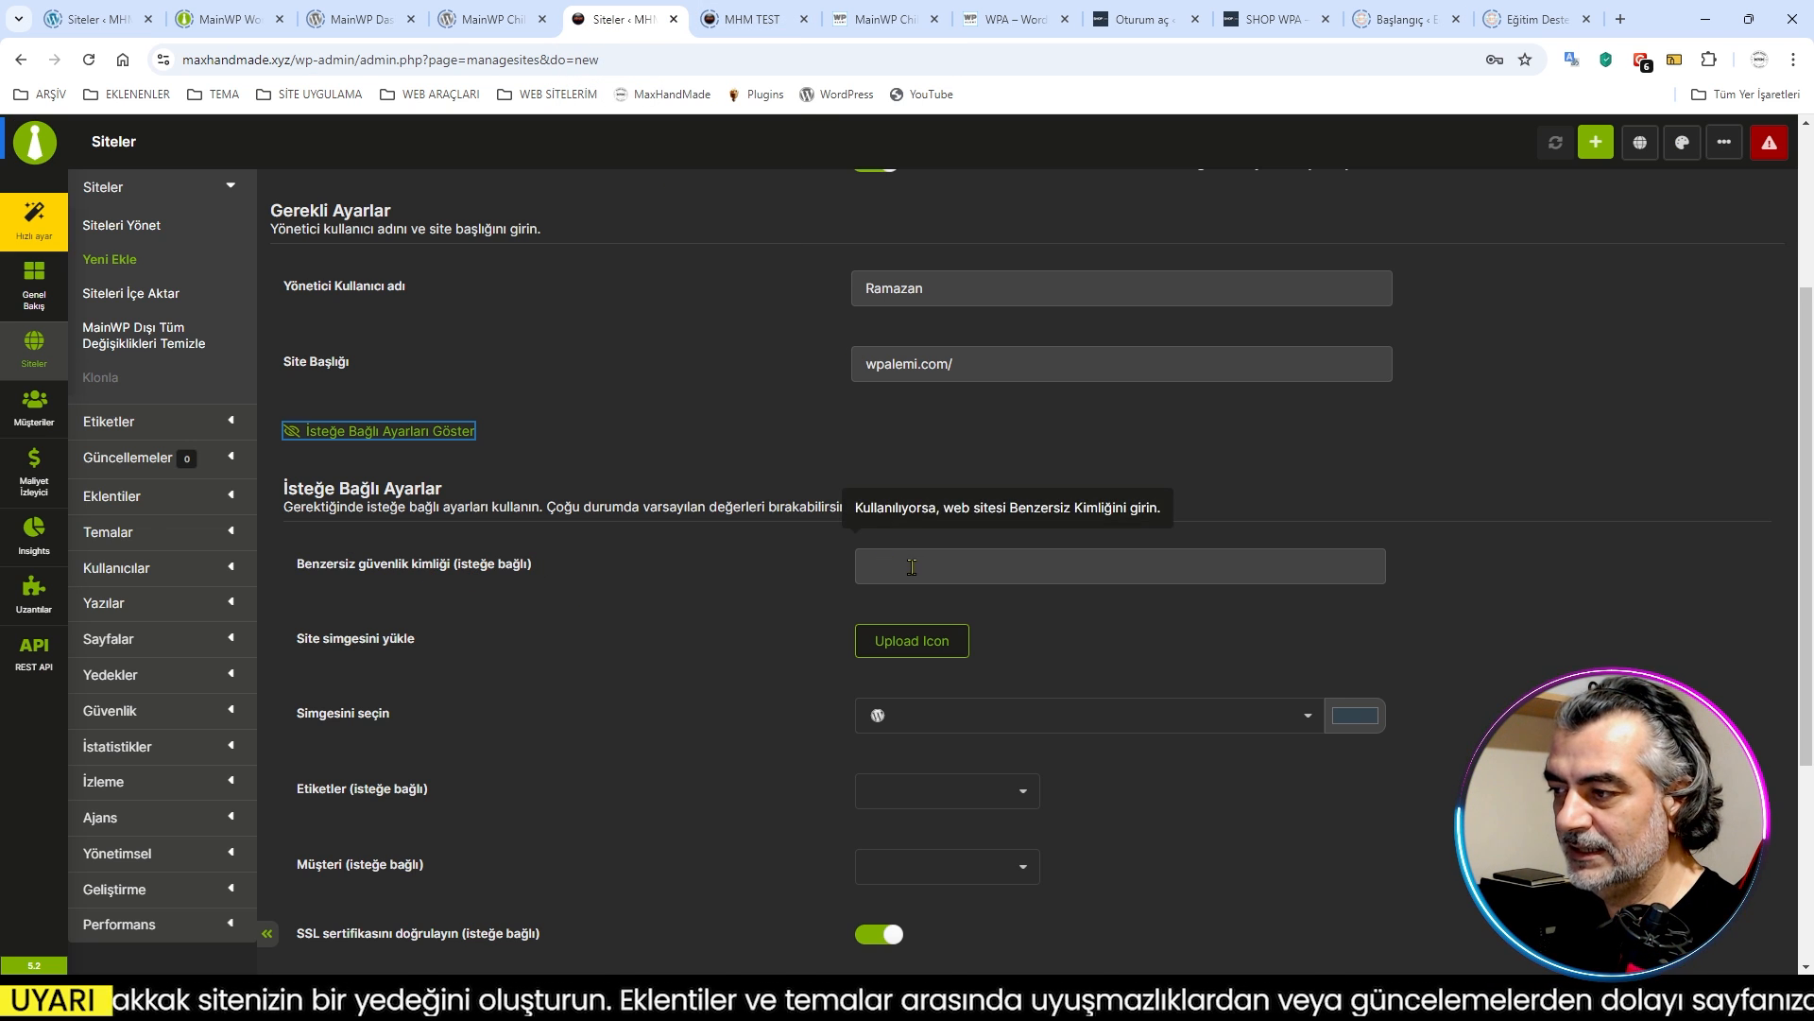
{"action": "left_click", "coordinate": [796, 583]}
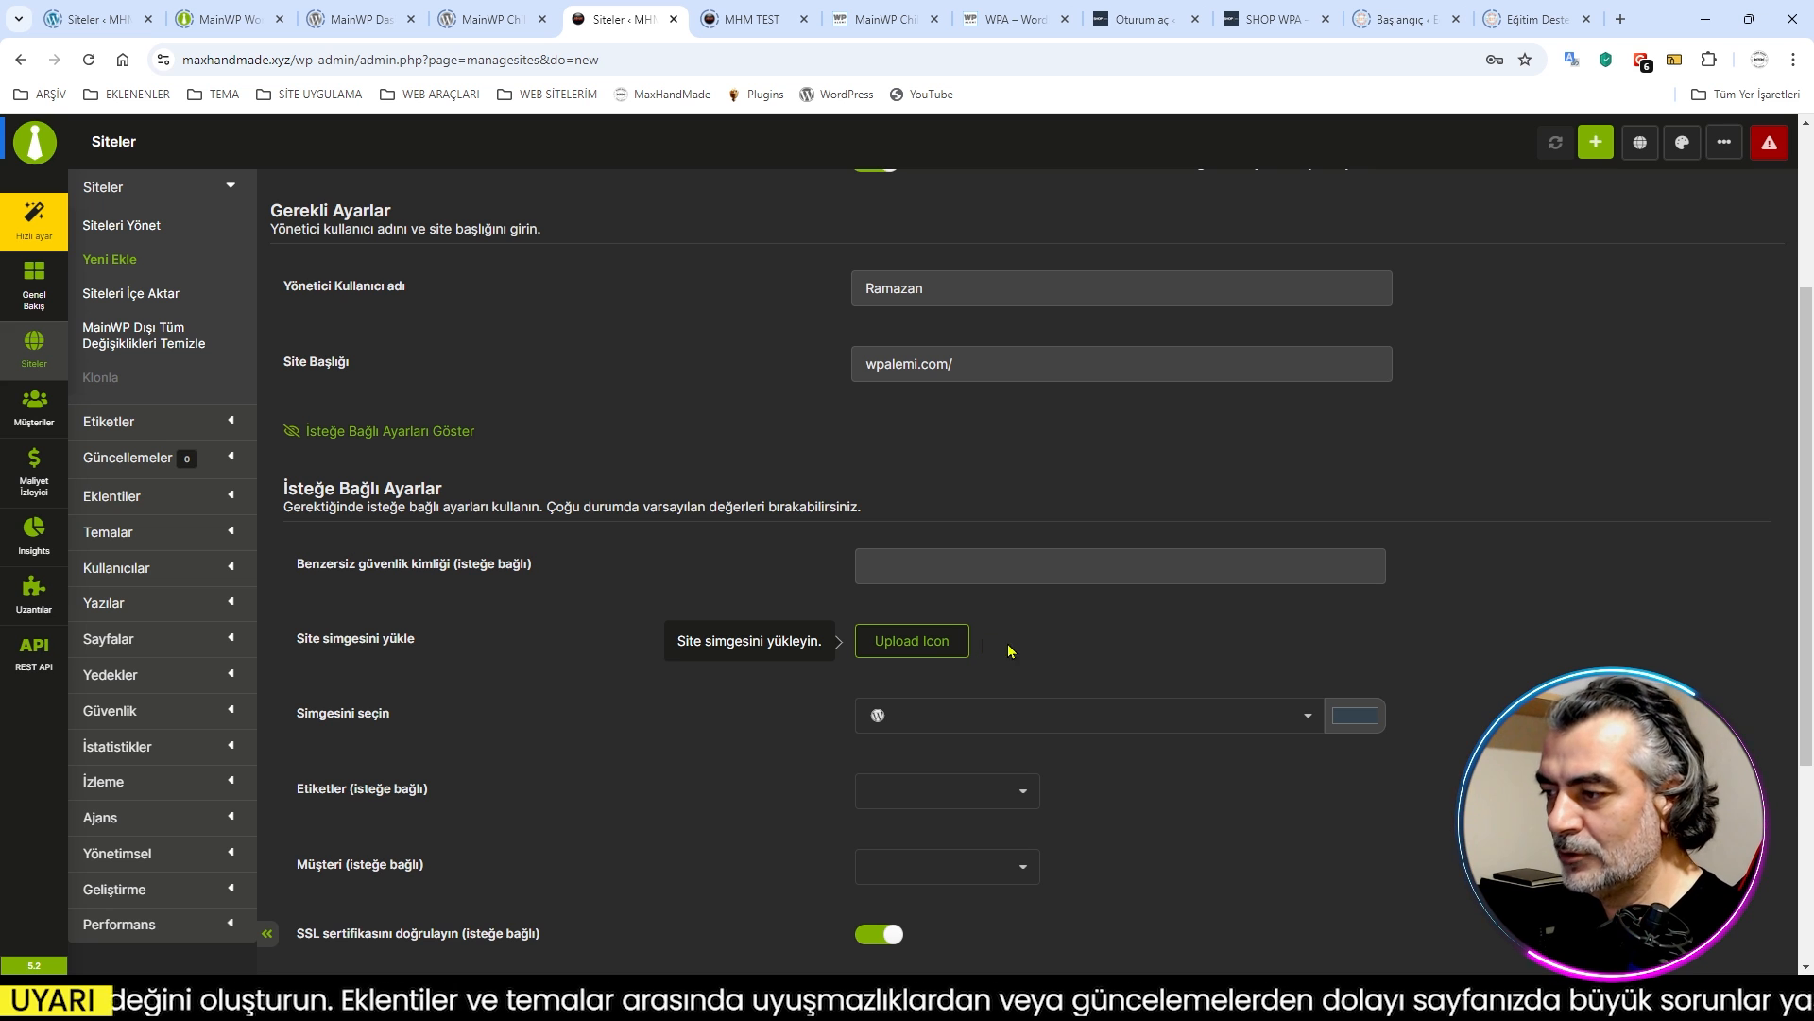
{"action": "scroll", "coordinate": [1053, 649], "scroll_direction": "down", "scroll_amount": 2}
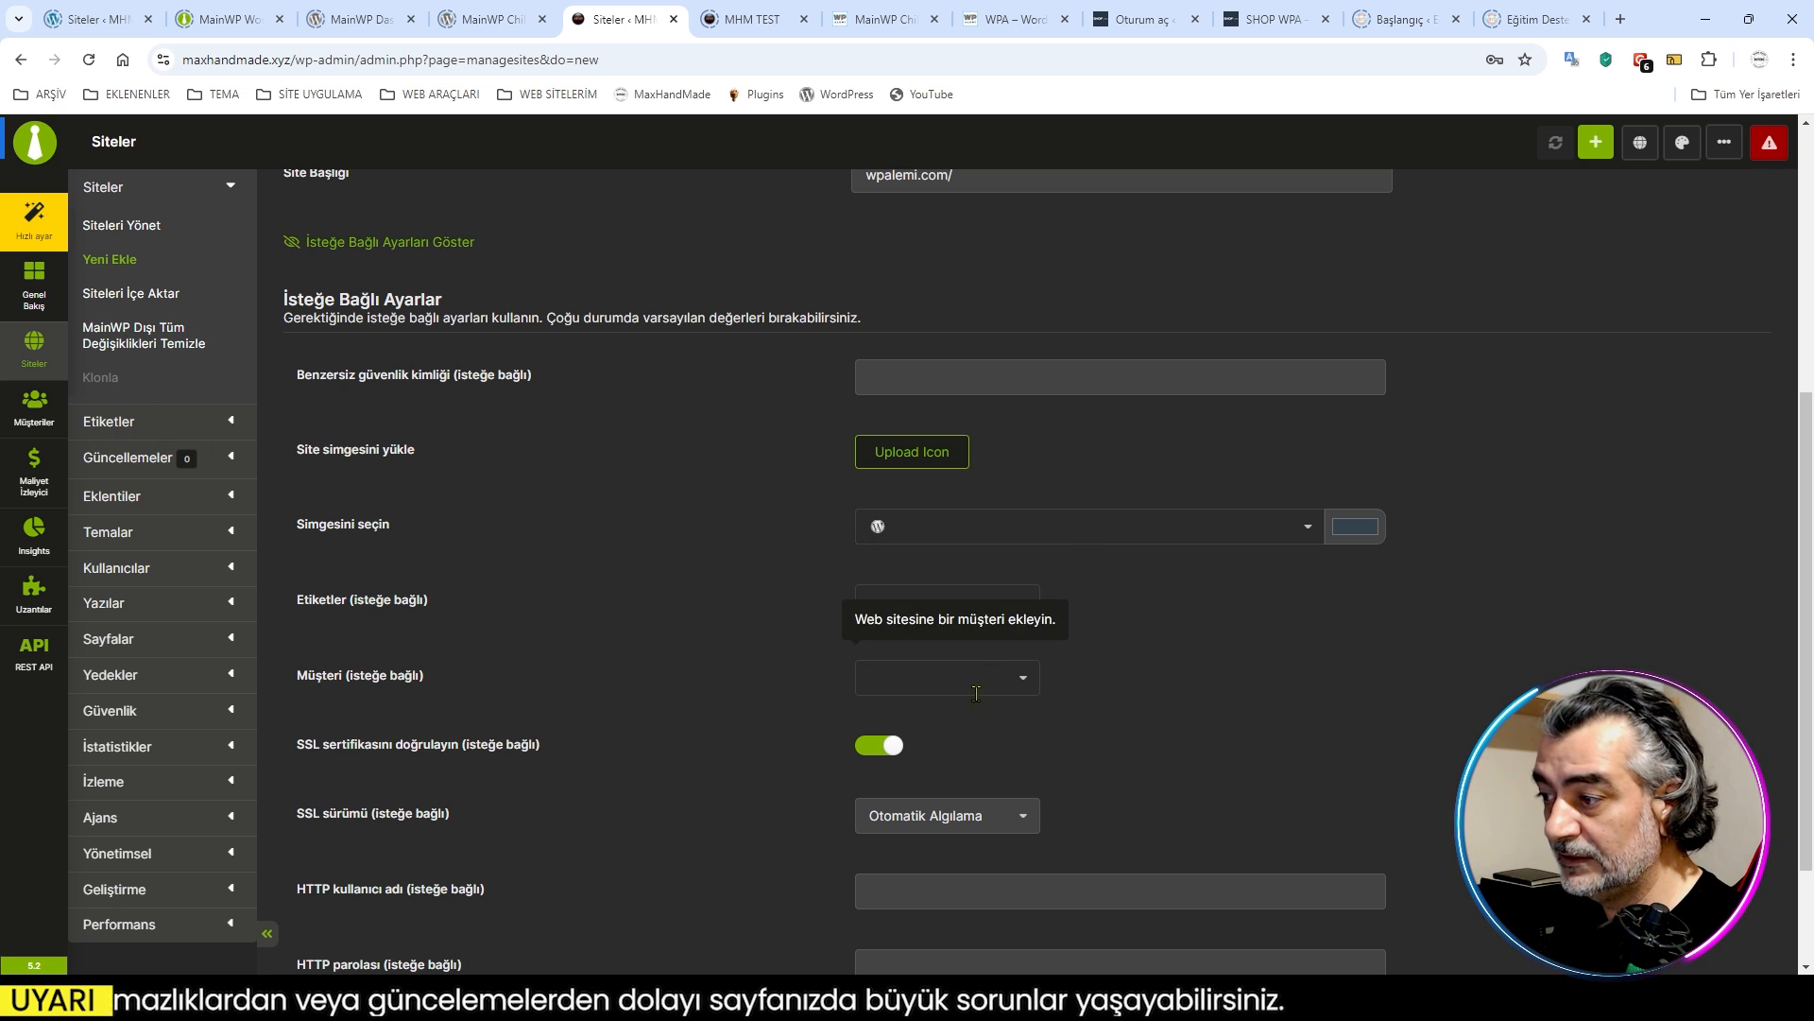
- Assign the site to the existing client and submit it, which triggers a missing security ID warning
{"action": "left_click", "coordinate": [1028, 689]}
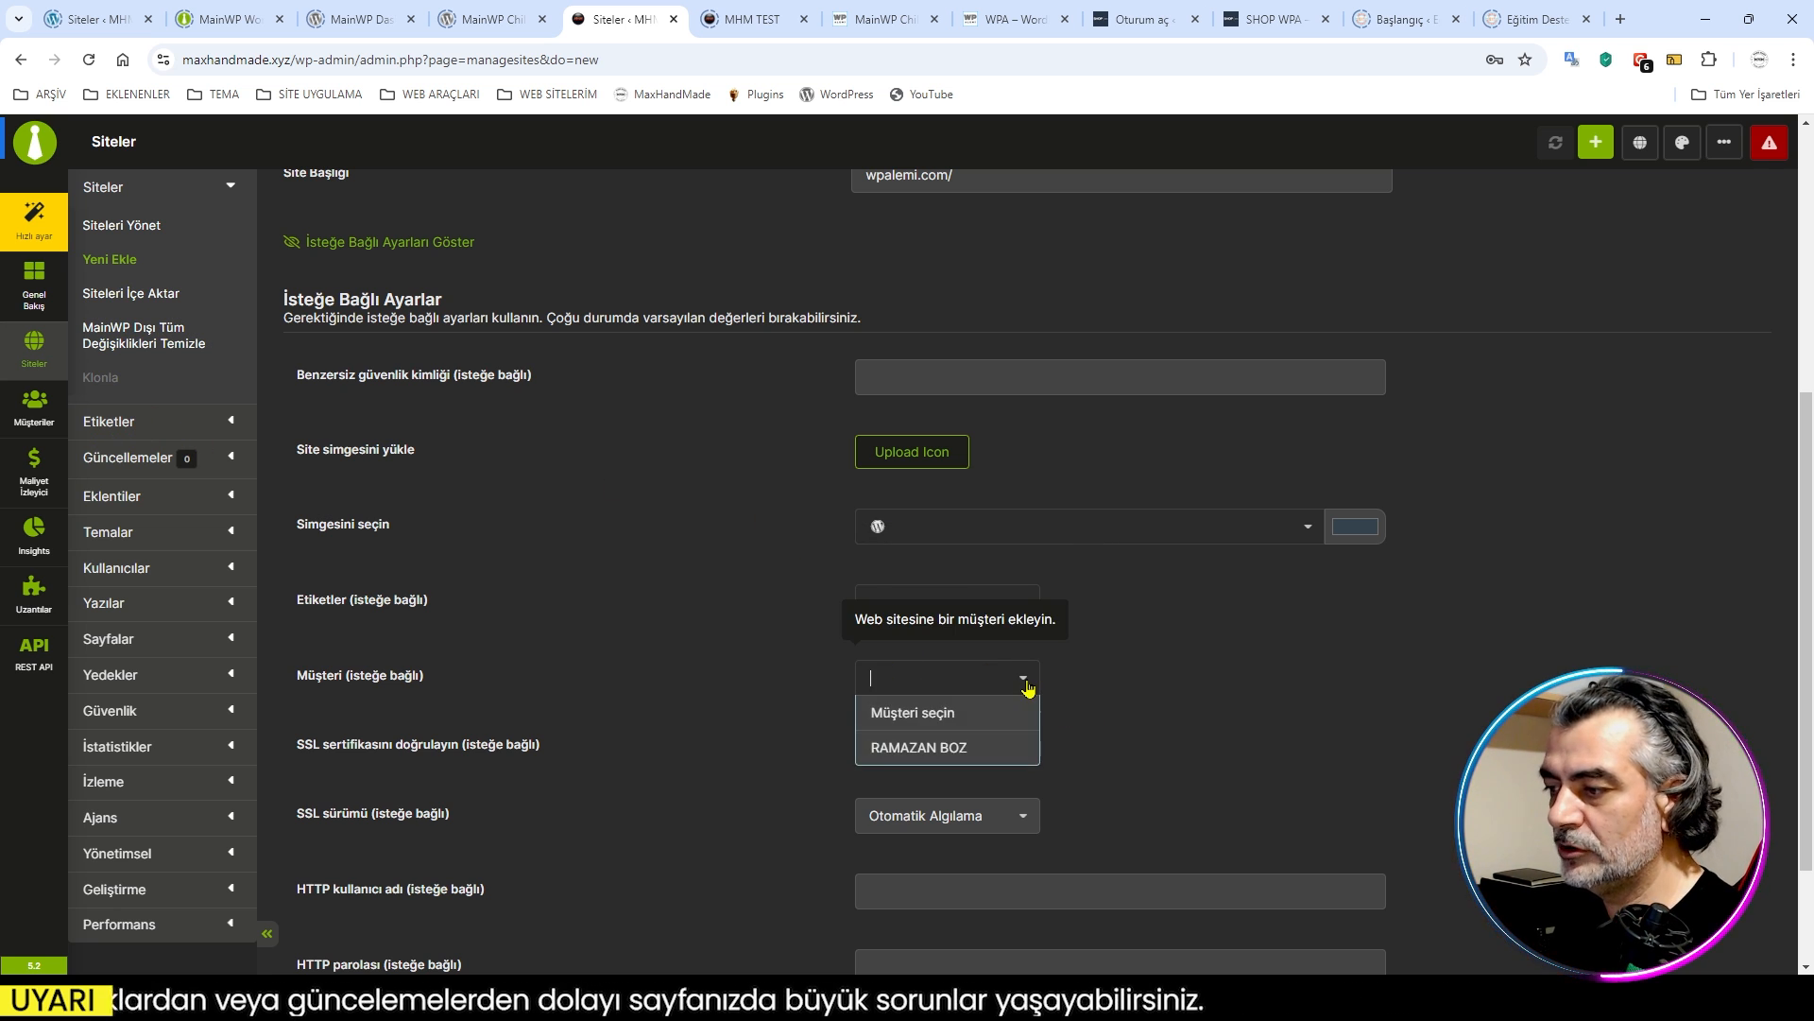
{"action": "left_click", "coordinate": [948, 747]}
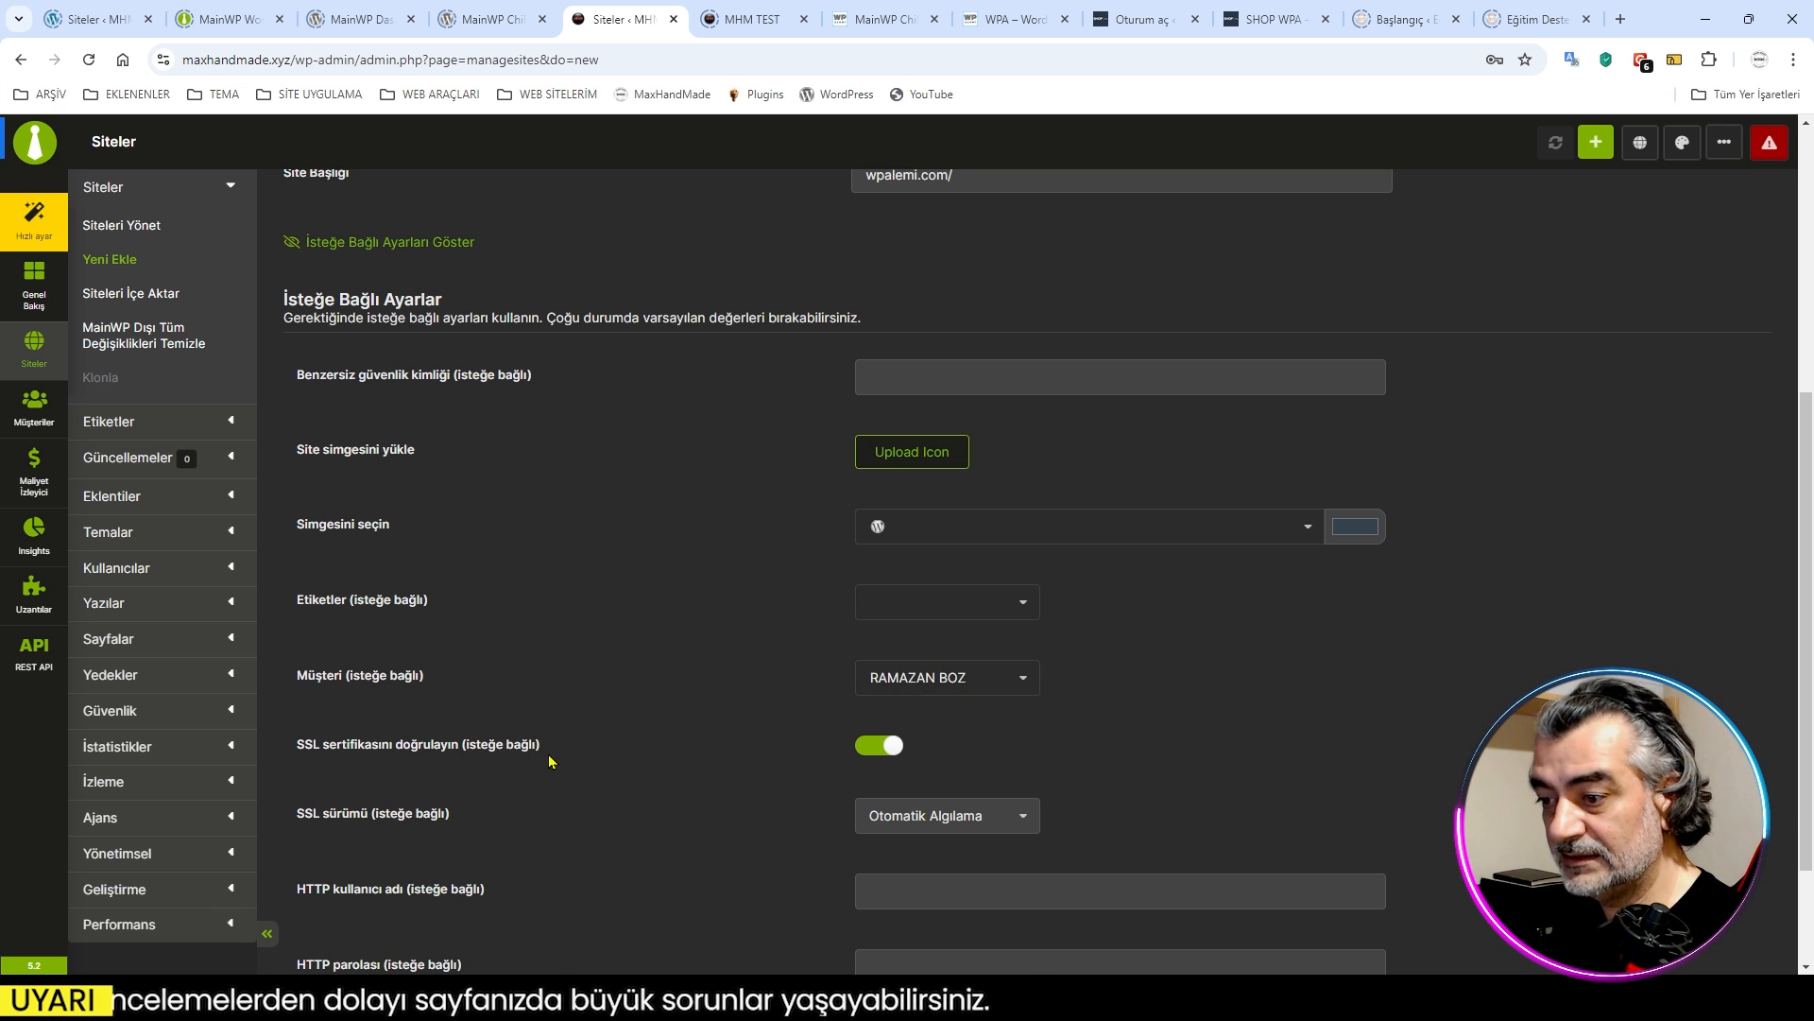
{"action": "scroll", "coordinate": [549, 761], "scroll_direction": "down", "scroll_amount": 2}
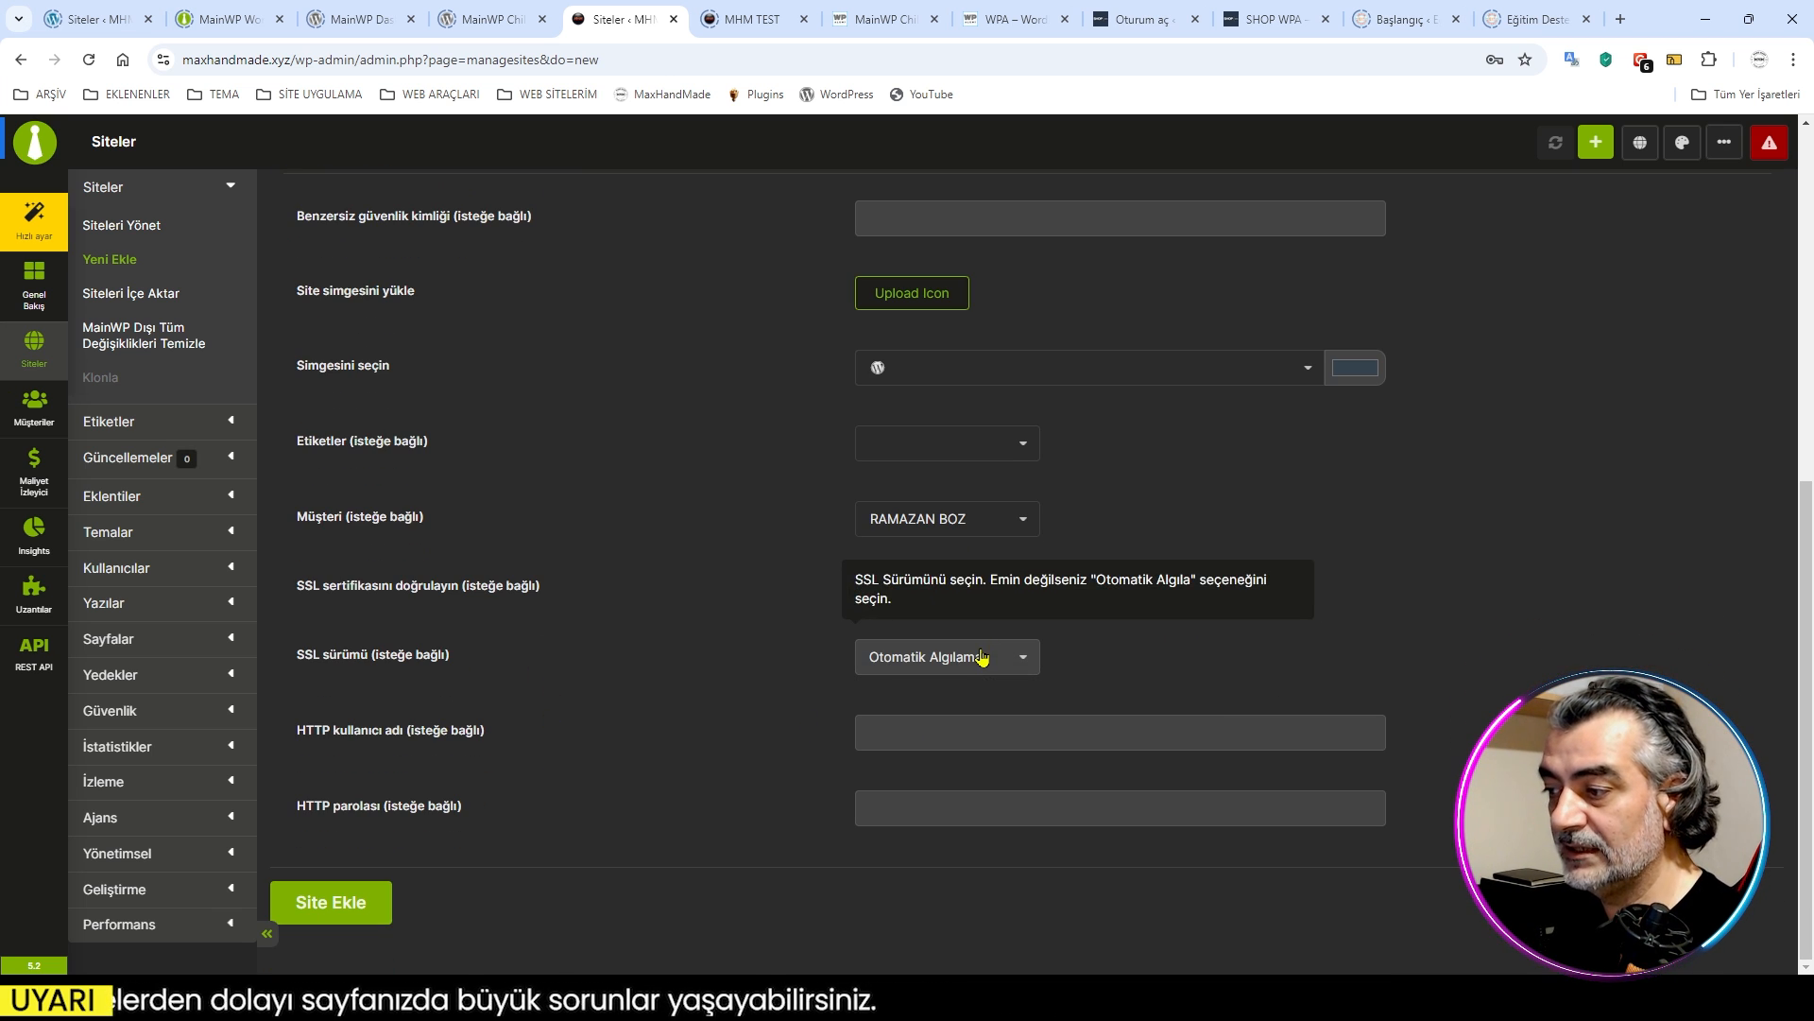
{"action": "left_click", "coordinate": [879, 586]}
{"action": "scroll", "coordinate": [672, 697], "scroll_direction": "up", "scroll_amount": 4}
{"action": "scroll", "coordinate": [672, 697], "scroll_direction": "down", "scroll_amount": 4}
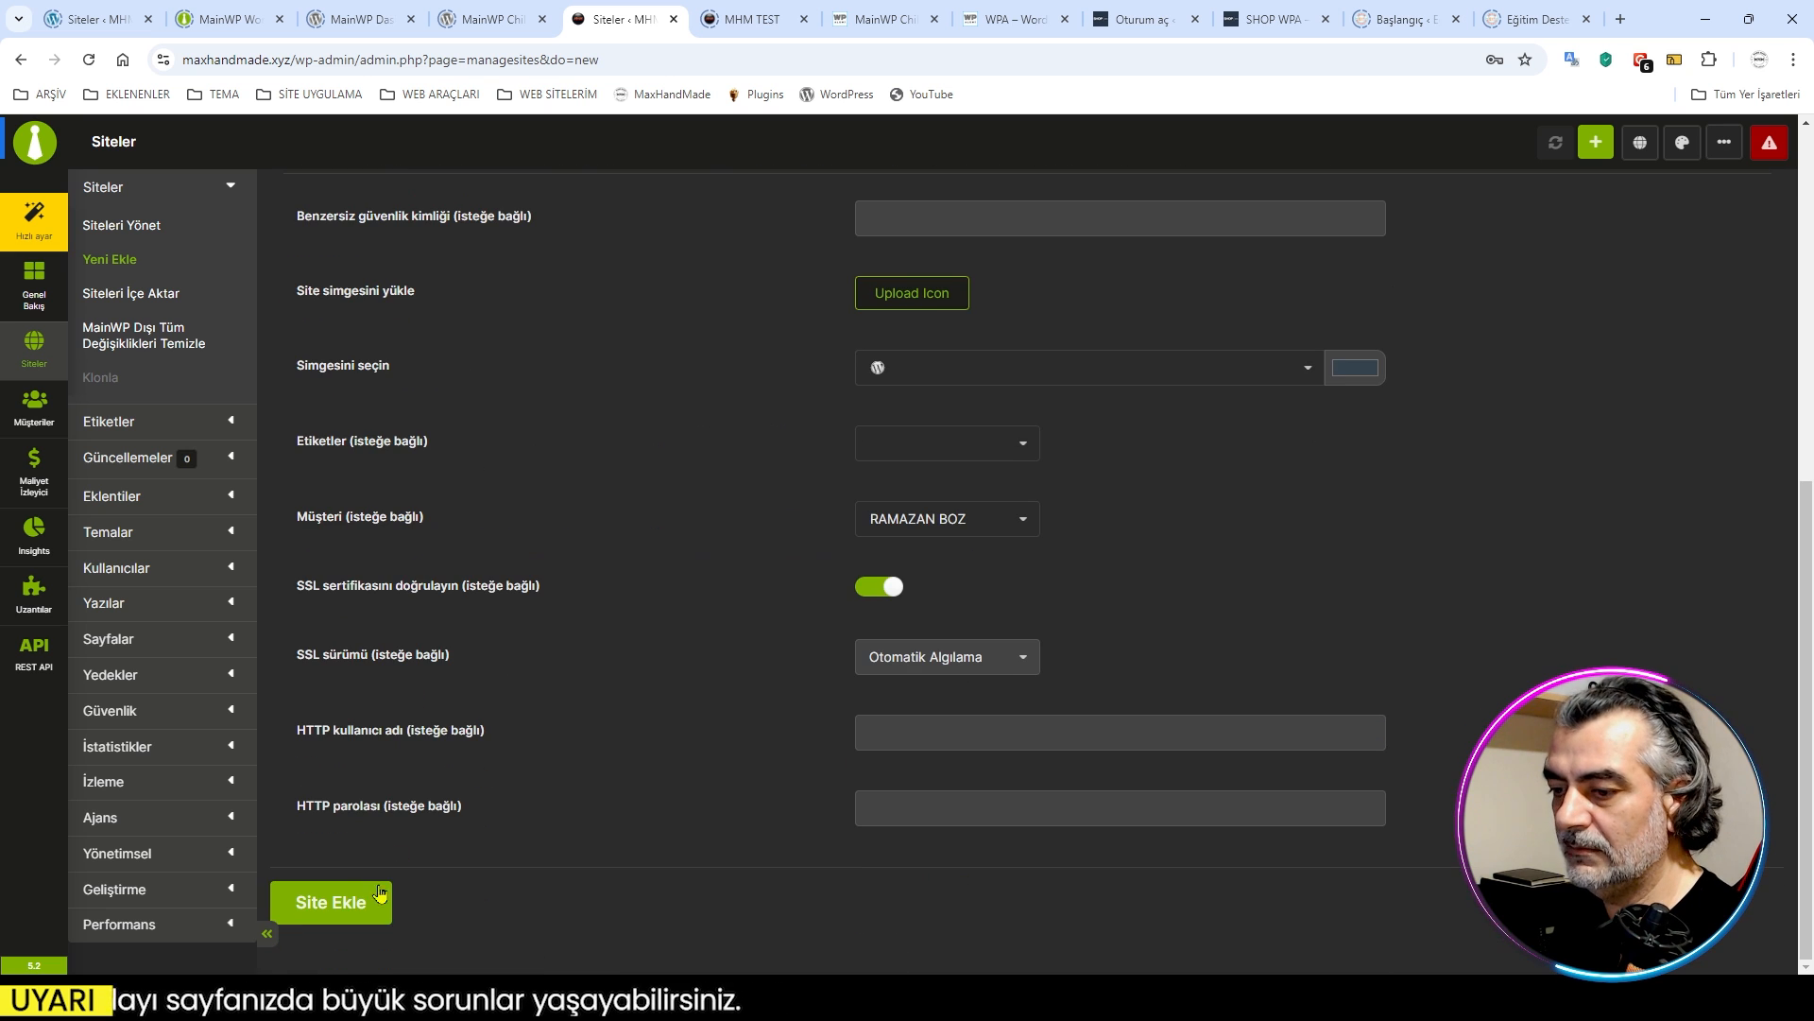
{"action": "left_click", "coordinate": [349, 908]}
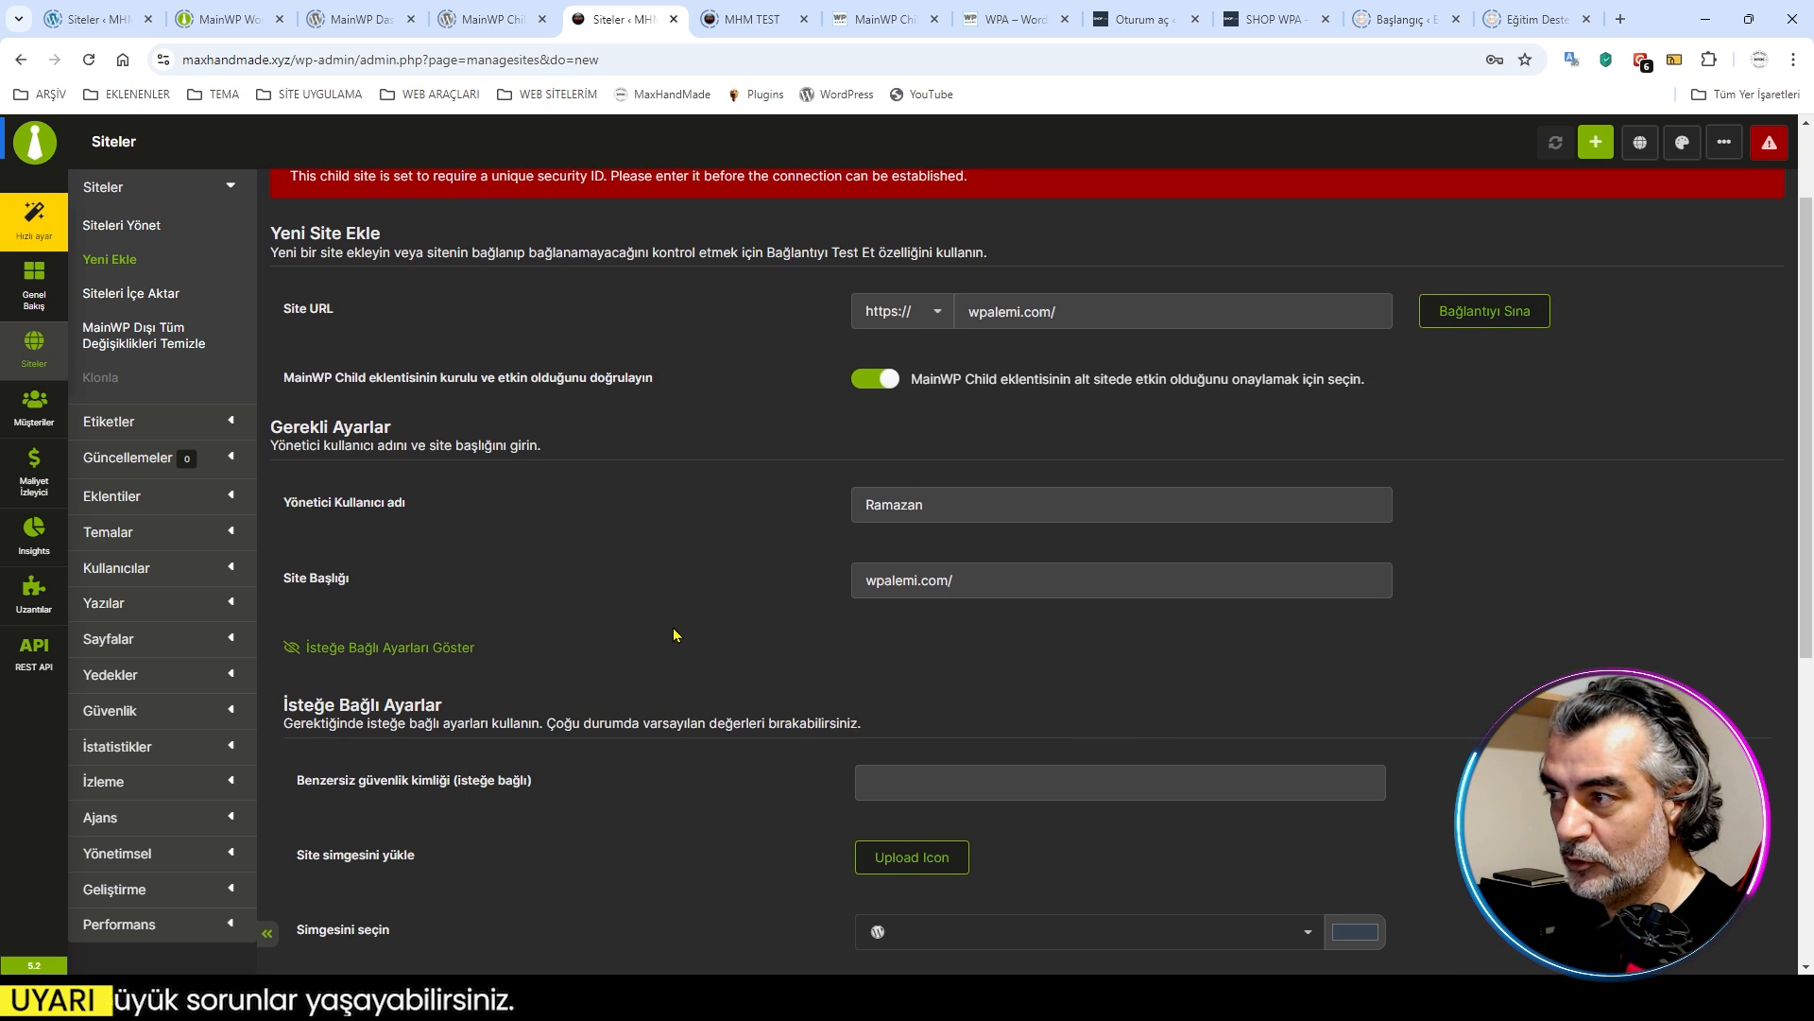
- Paste the child site's security ID into Benzersiz güvenlik kimliği so wpalemi.com is added
{"action": "scroll", "coordinate": [674, 635], "scroll_direction": "up", "scroll_amount": 2}
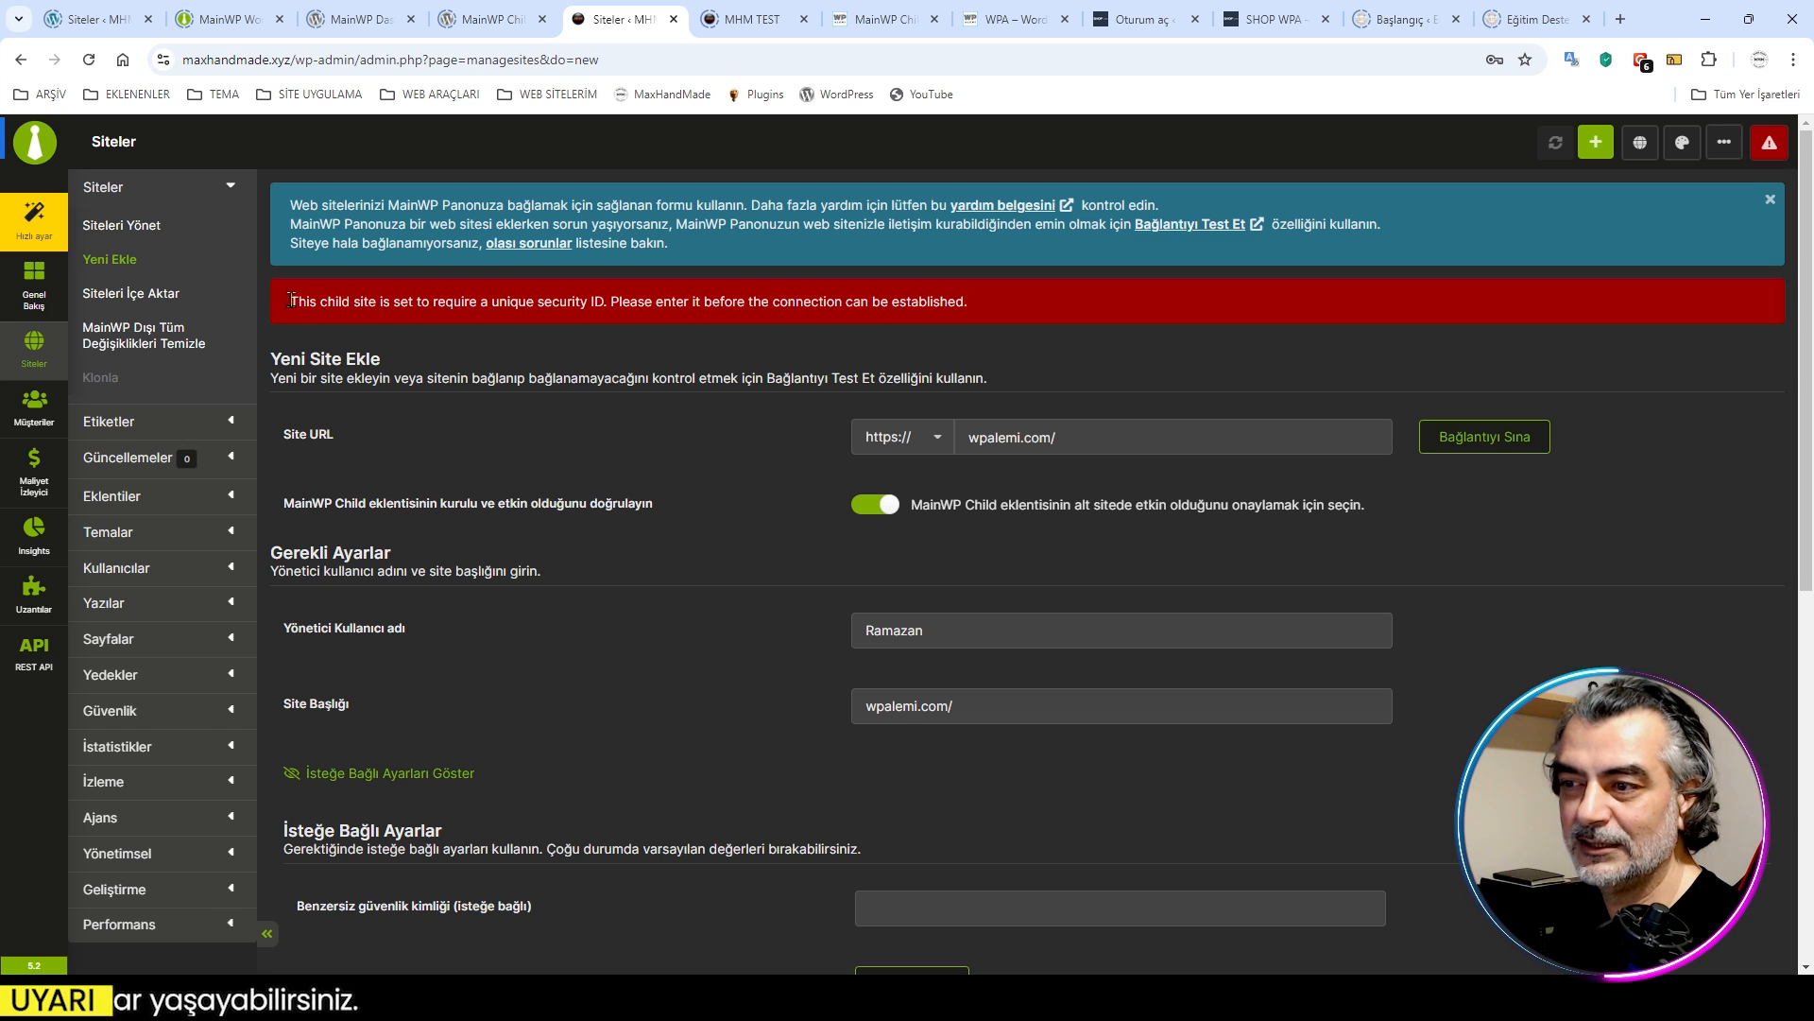
{"action": "left_click_drag", "start_coordinate": [290, 301], "coordinate": [963, 331]}
{"action": "scroll", "coordinate": [888, 340], "scroll_direction": "down", "scroll_amount": 4}
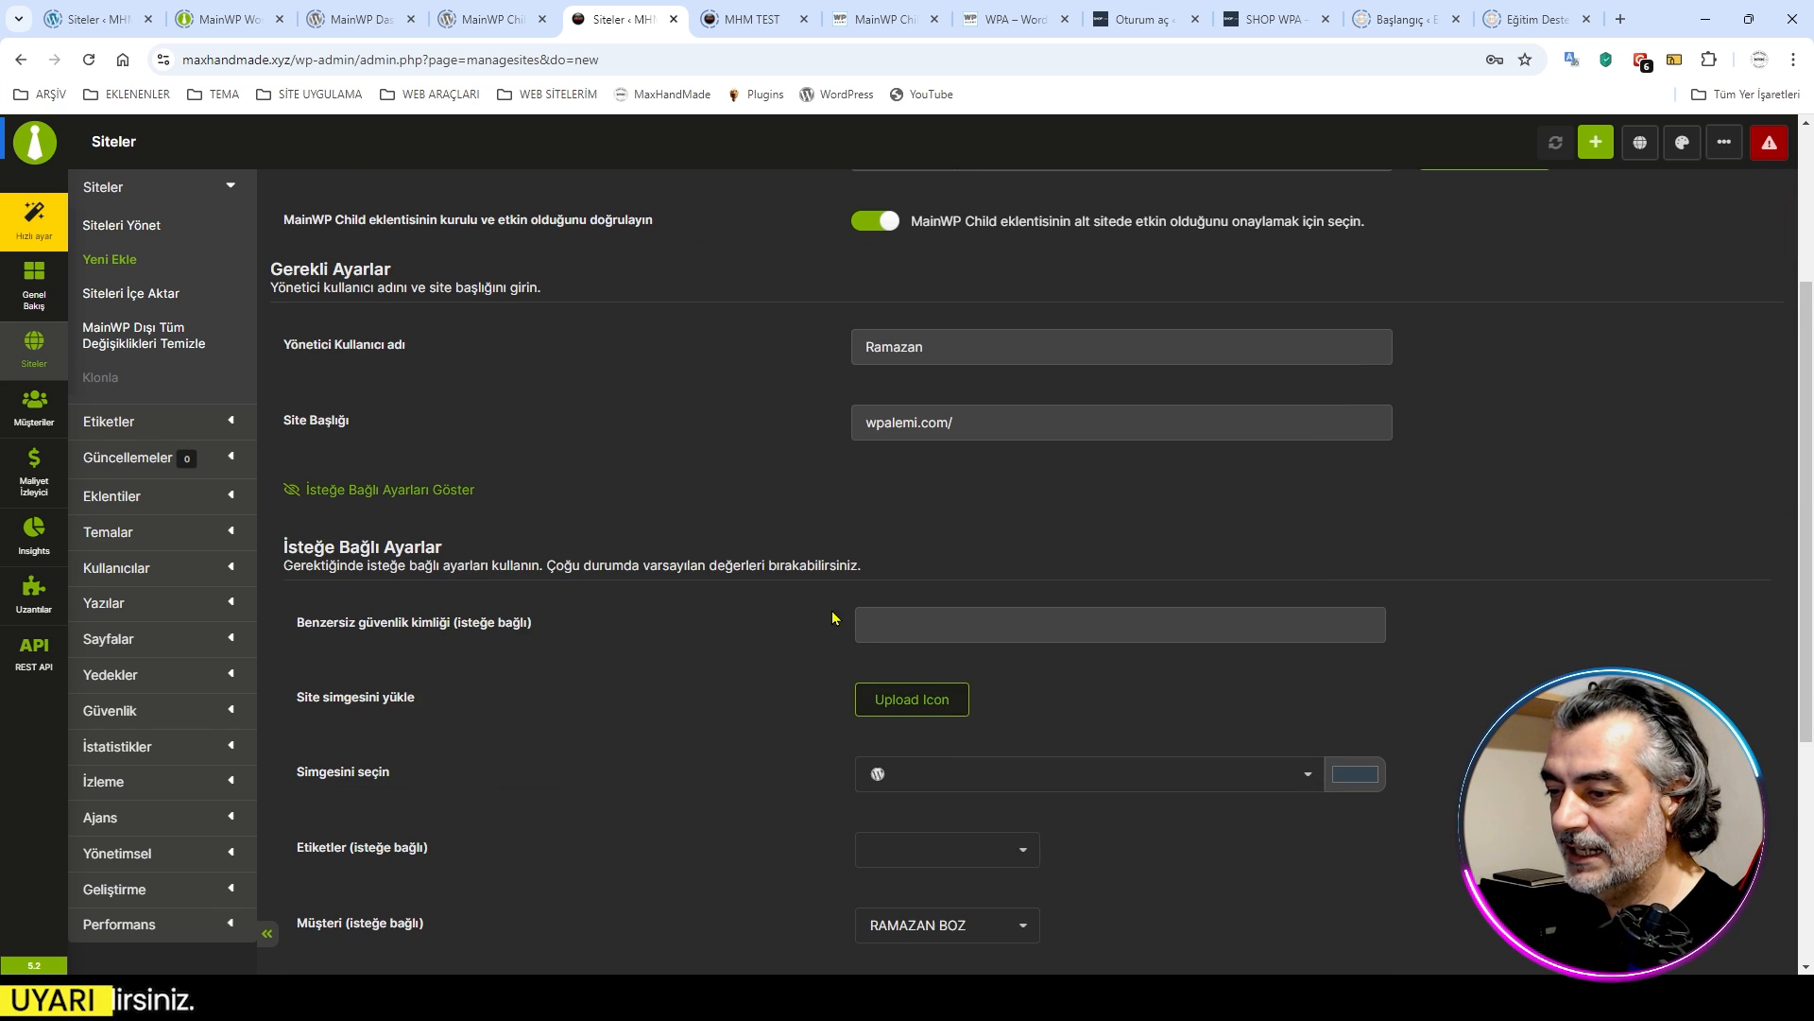
{"action": "left_click", "coordinate": [879, 19]}
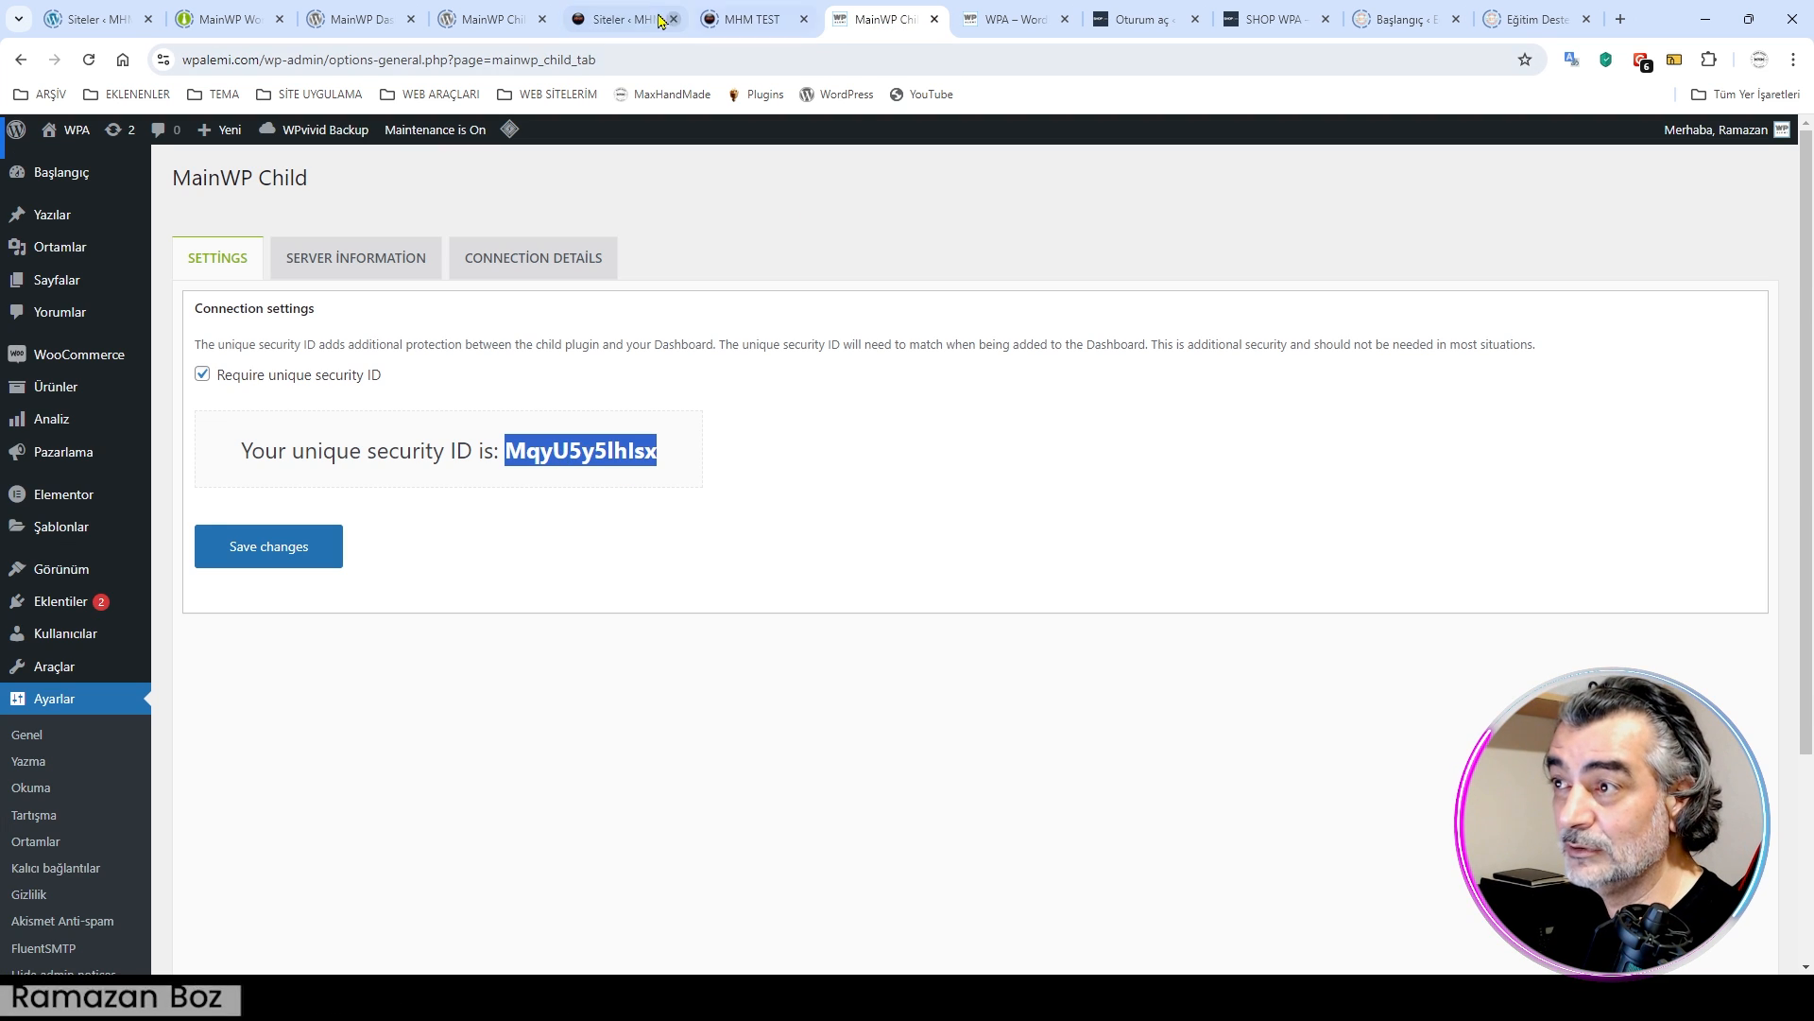
{"action": "left_click", "coordinate": [619, 19]}
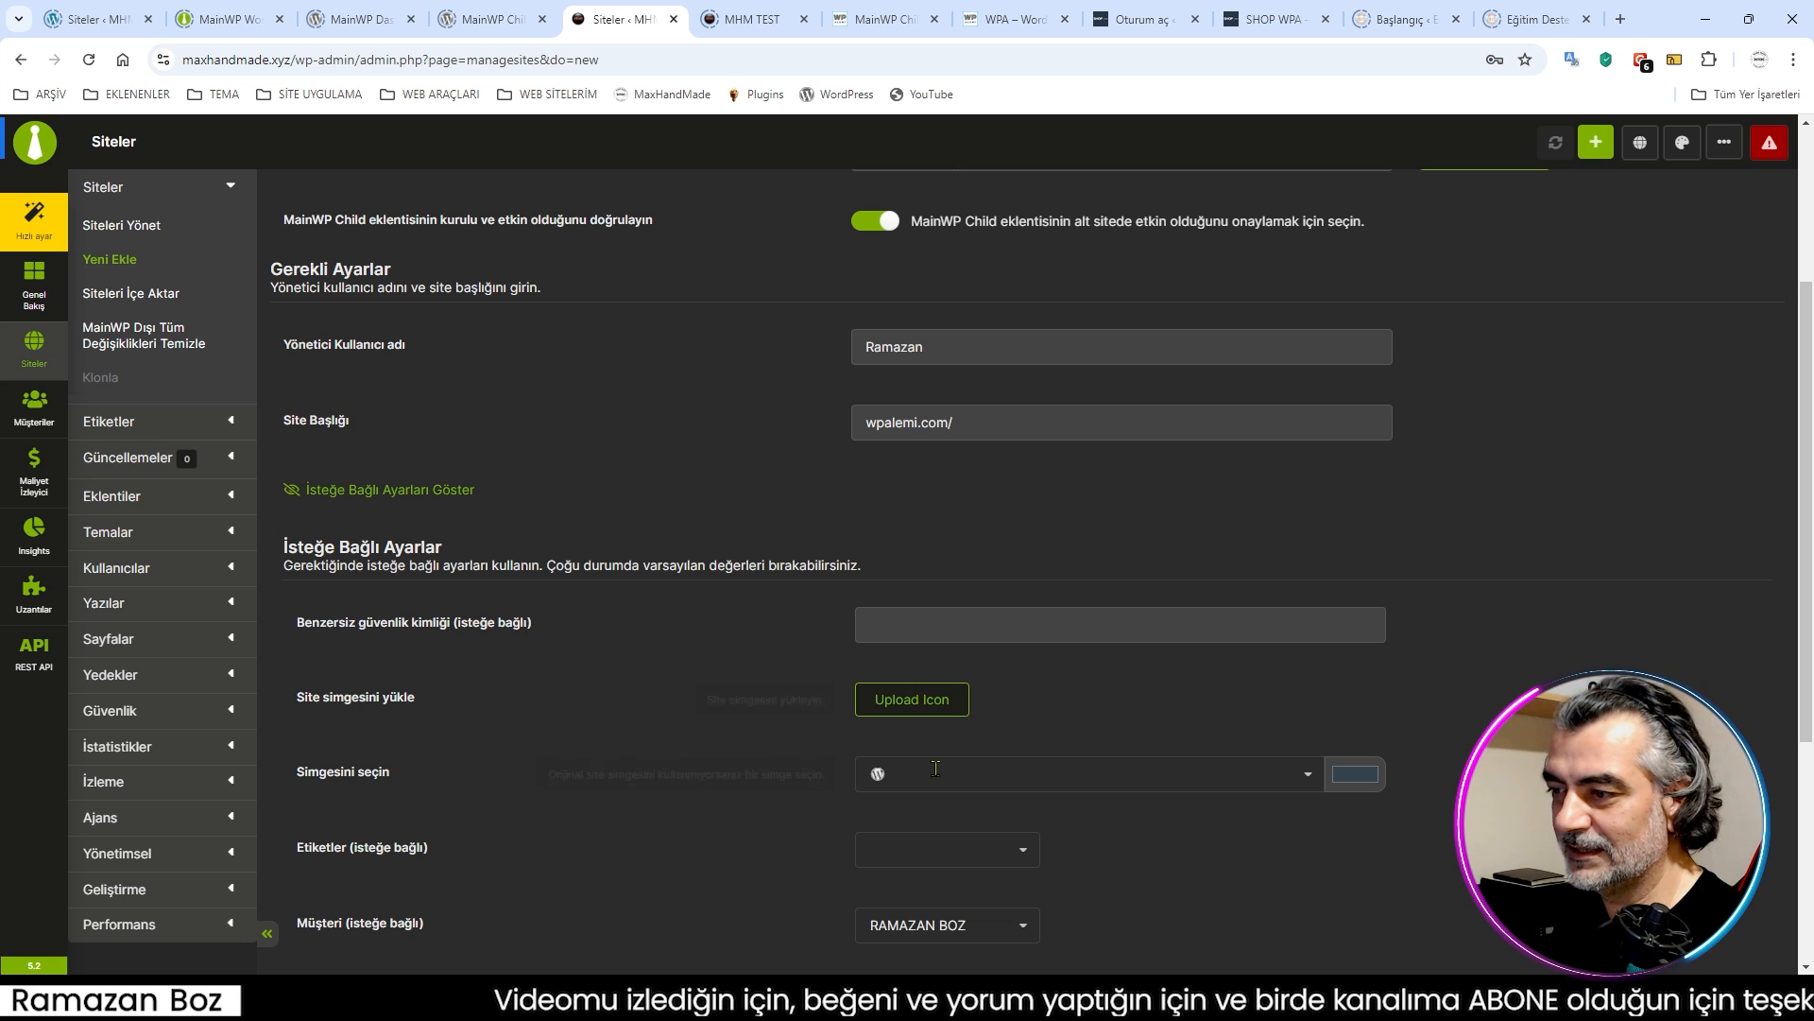
{"action": "left_click", "coordinate": [998, 643]}
{"action": "scroll", "coordinate": [620, 771], "scroll_direction": "down", "scroll_amount": 4}
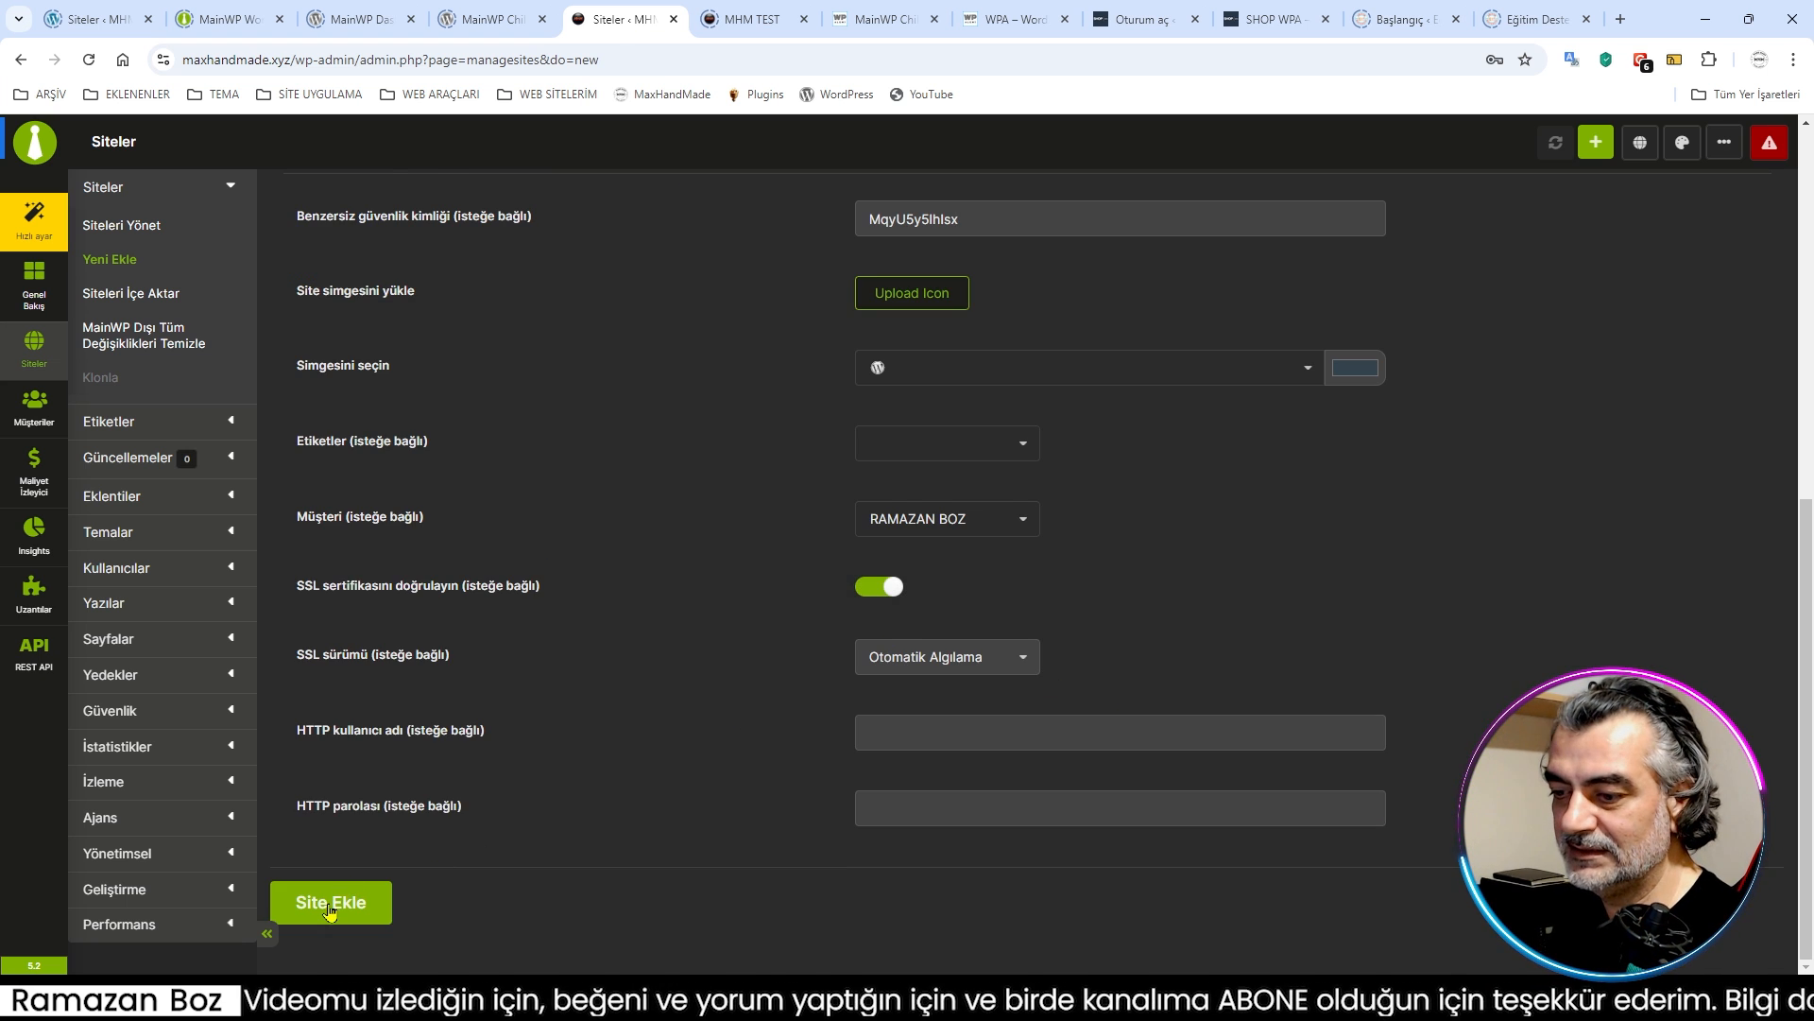
{"action": "scroll", "coordinate": [609, 707], "scroll_direction": "up", "scroll_amount": 1}
{"action": "scroll", "coordinate": [607, 700], "scroll_direction": "up", "scroll_amount": 6}
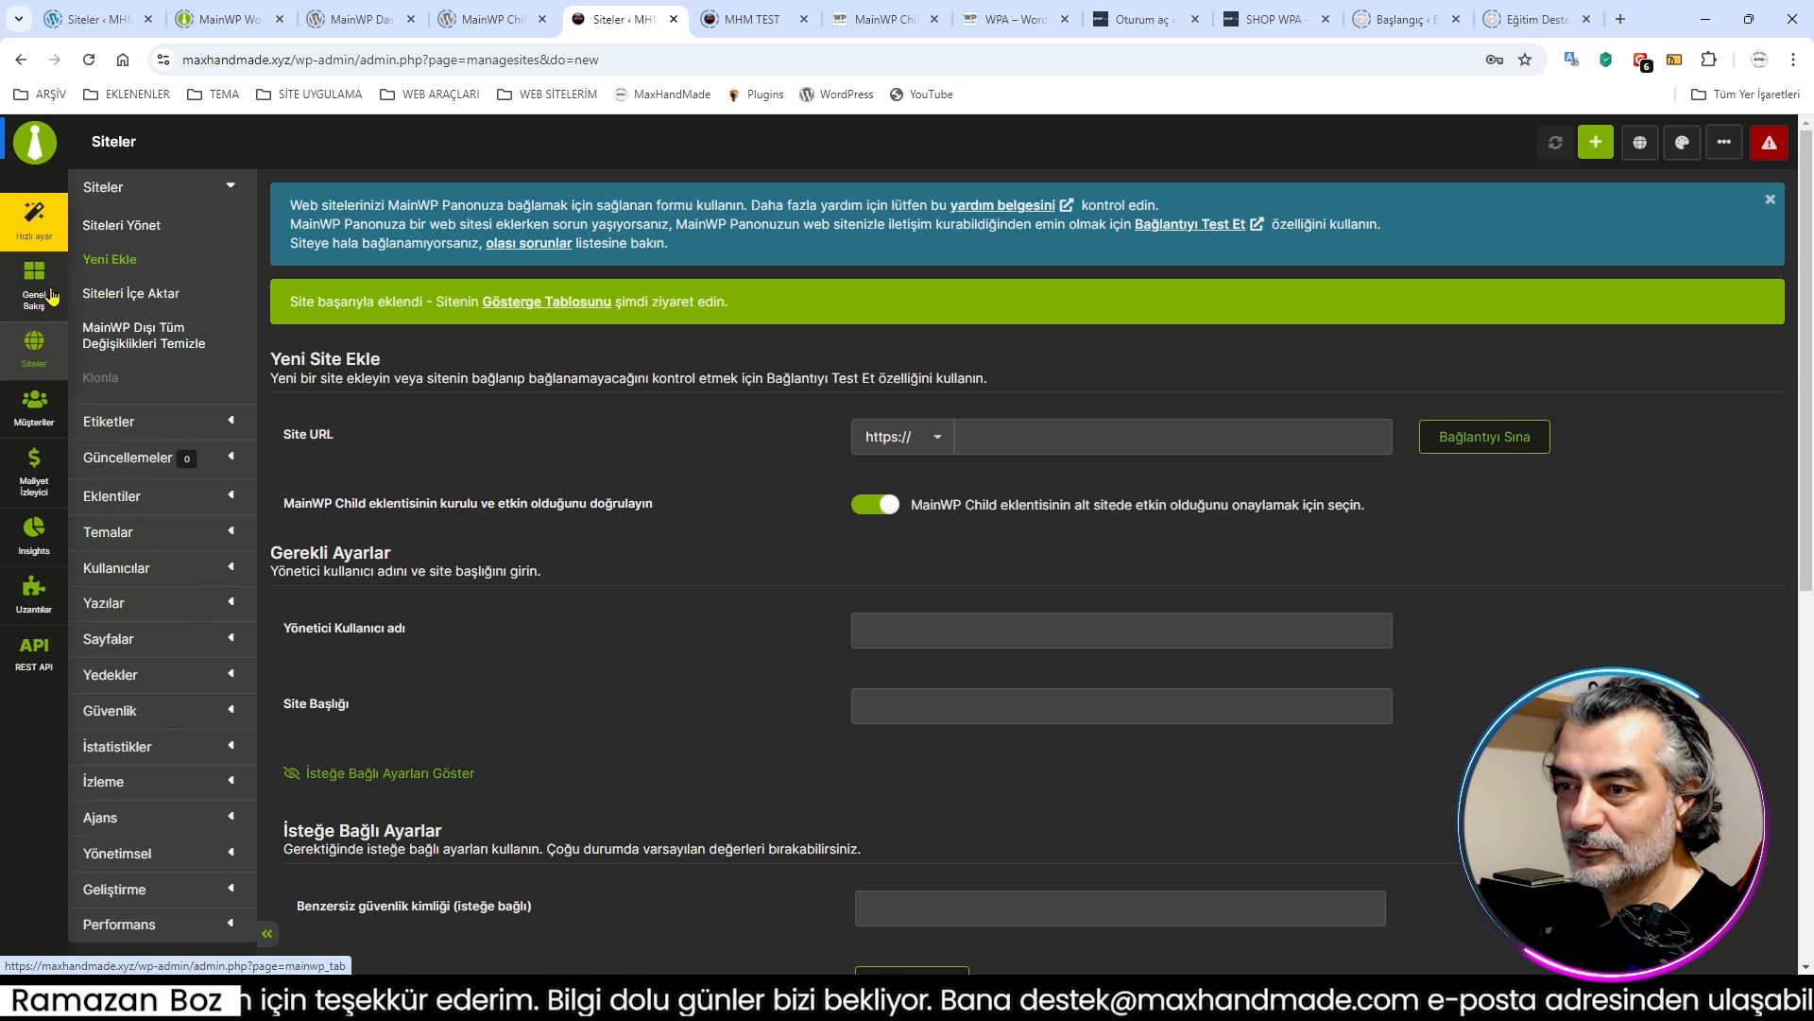
- Open Siteleri Yönet and show the managed sites in table view
{"action": "left_click", "coordinate": [118, 226]}
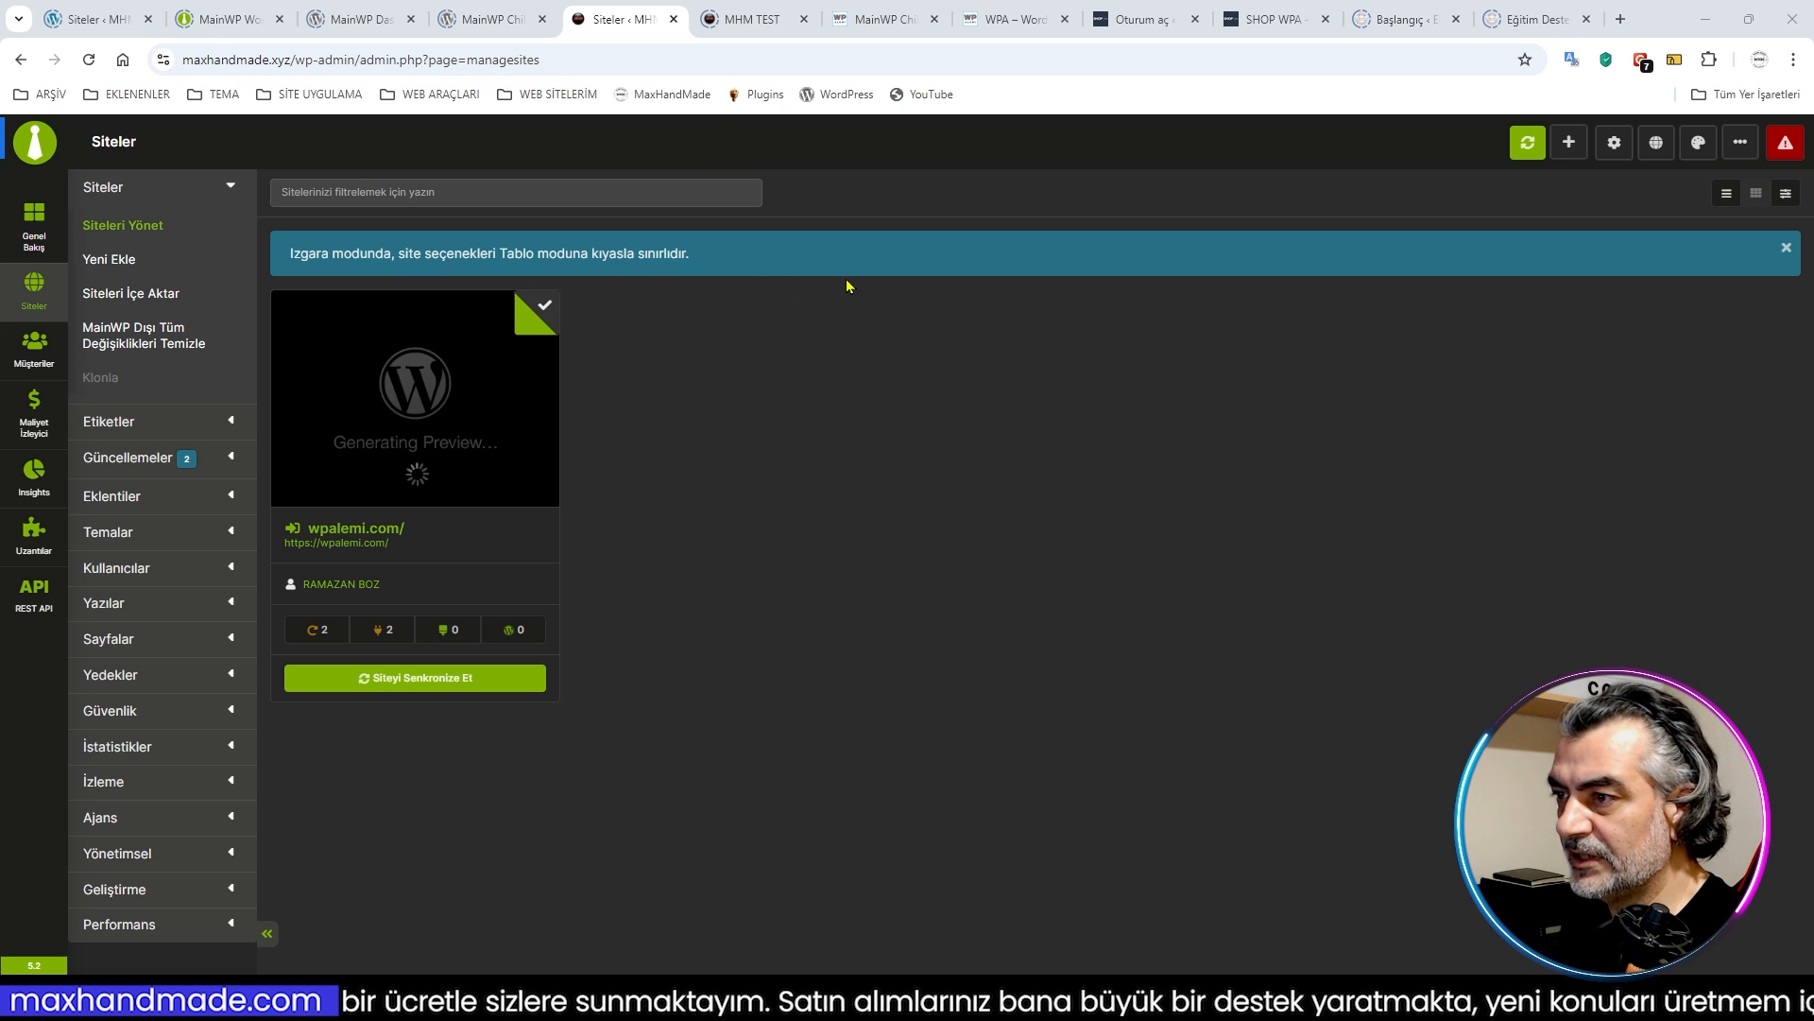
{"action": "left_click", "coordinate": [1727, 196]}
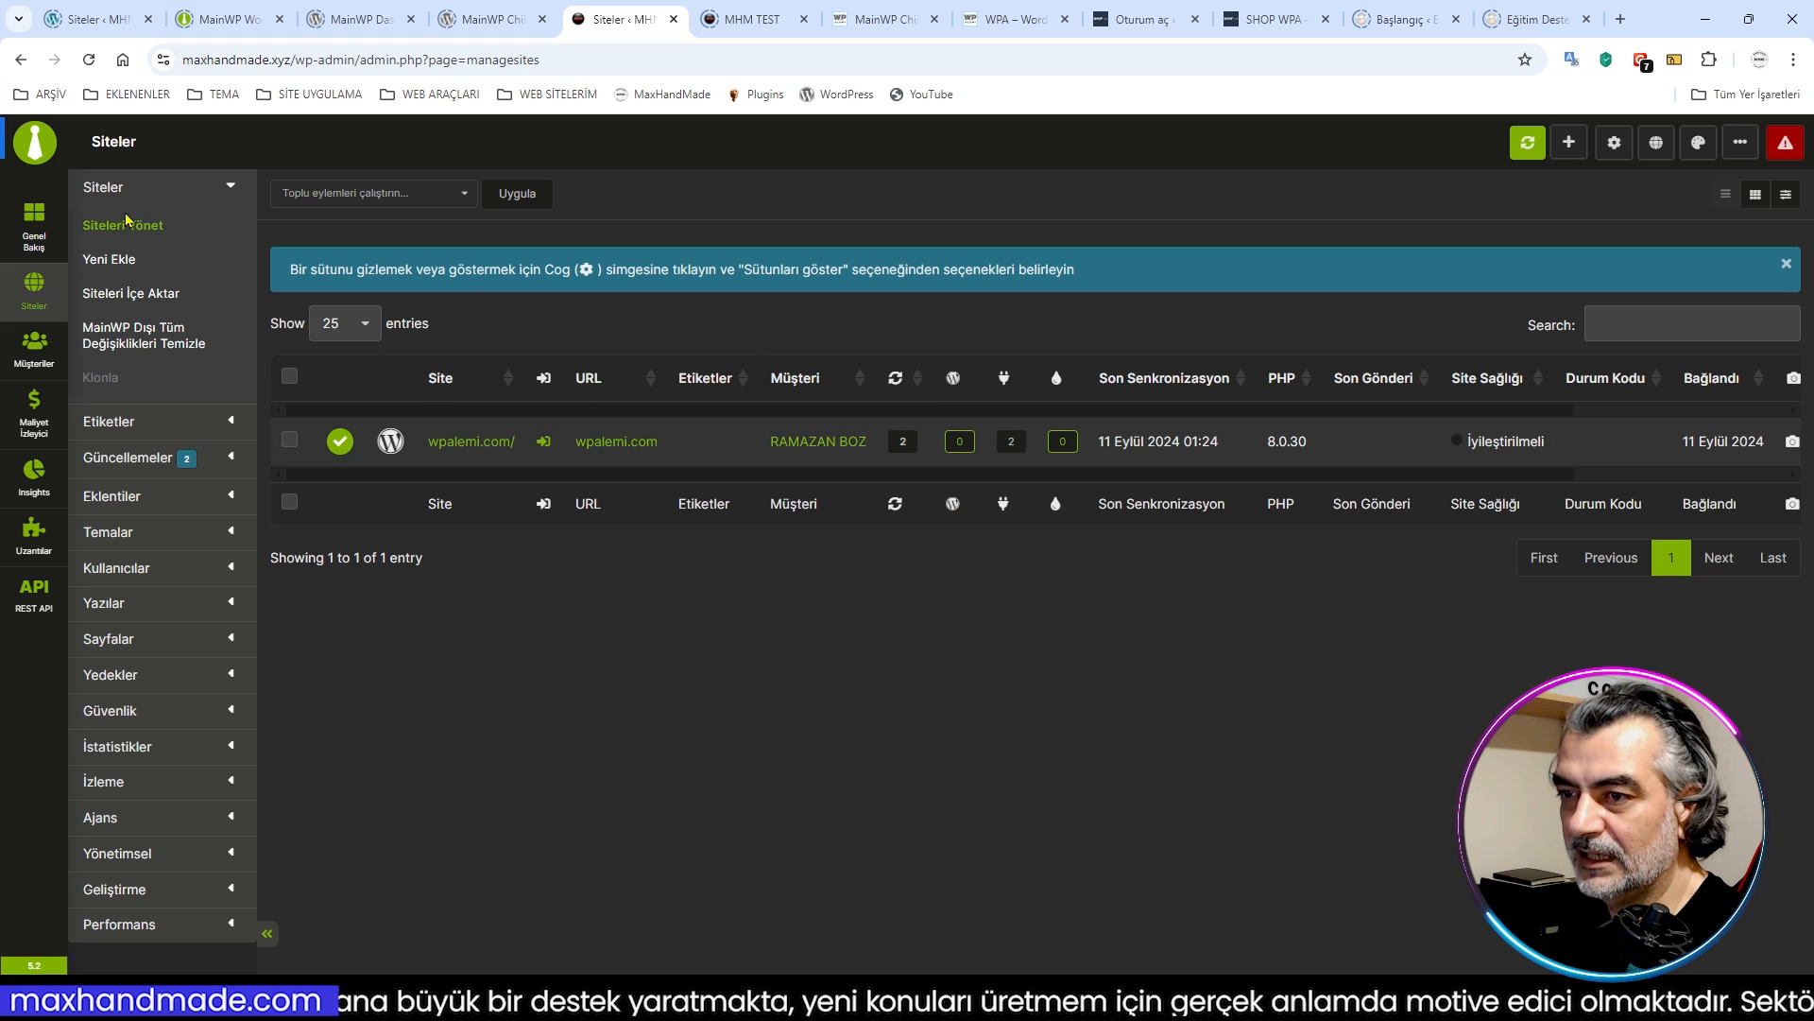
{"action": "left_click", "coordinate": [132, 498]}
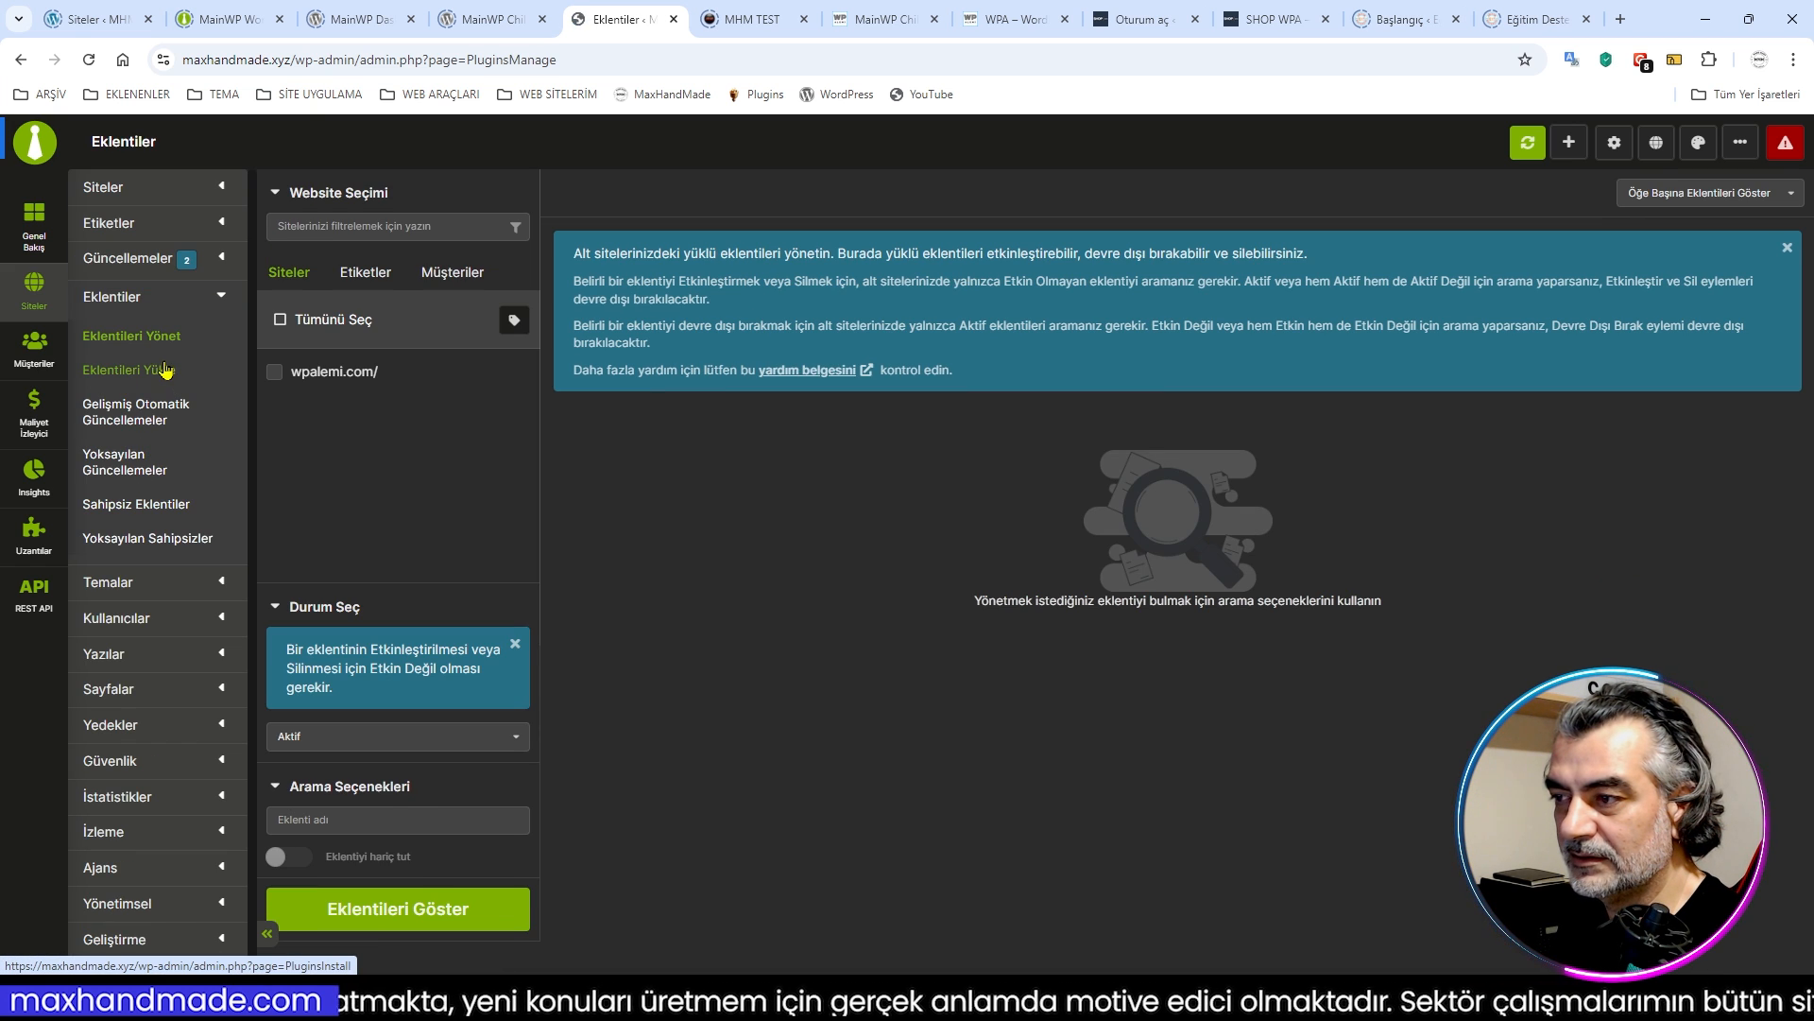
- List wpalemi.com's installed plugins, then view pending Elementor and WPvivid Backup Plugin updates
{"action": "left_click", "coordinate": [275, 371]}
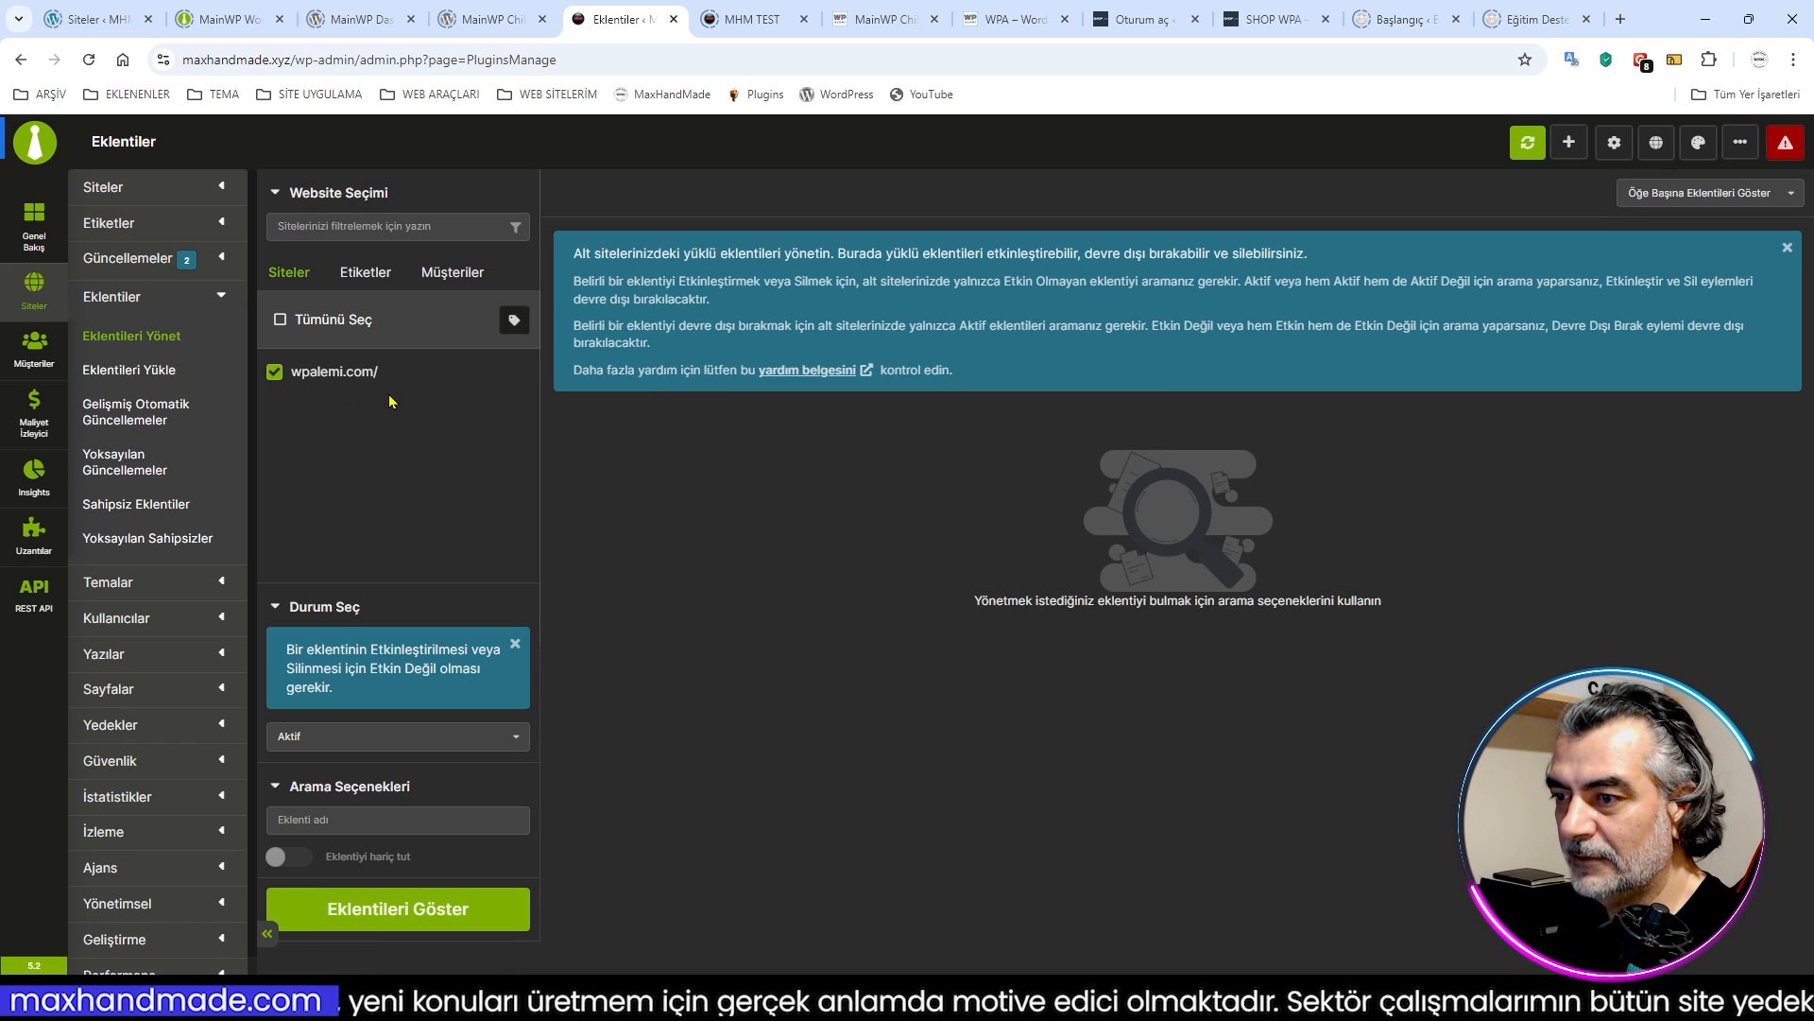
{"action": "left_click", "coordinate": [398, 894]}
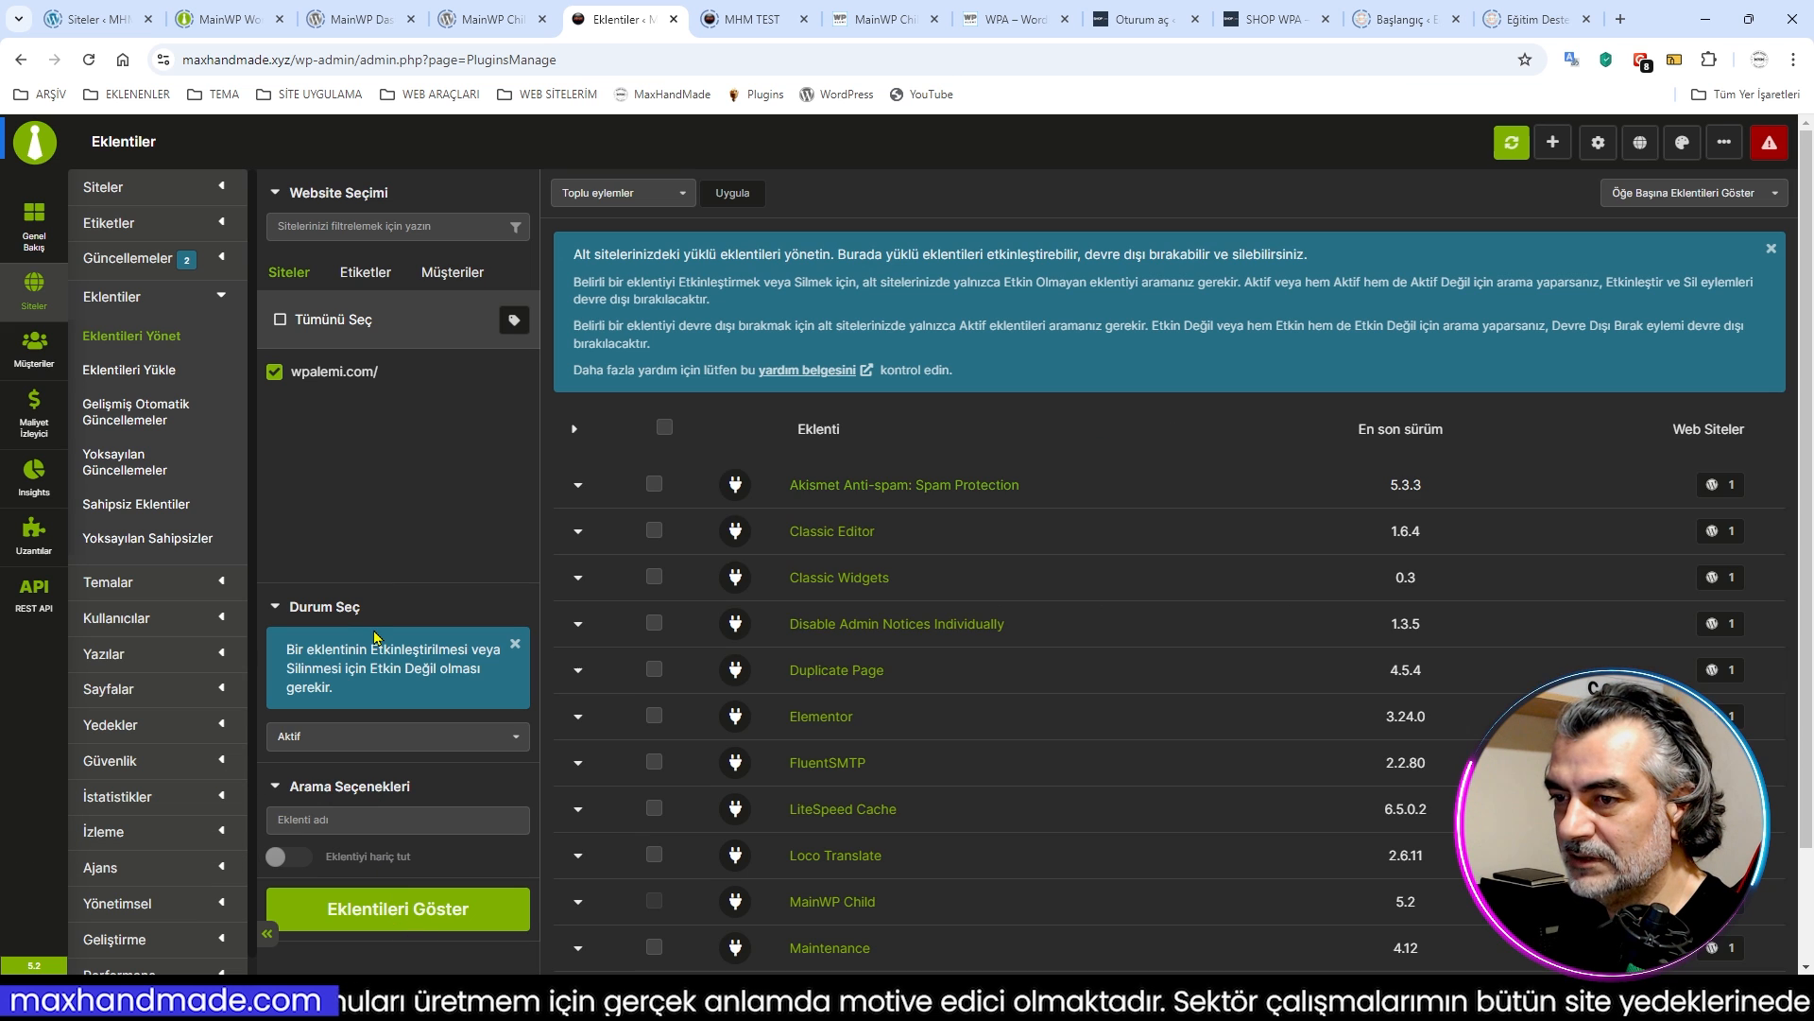
{"action": "scroll", "coordinate": [985, 540], "scroll_direction": "down", "scroll_amount": 2}
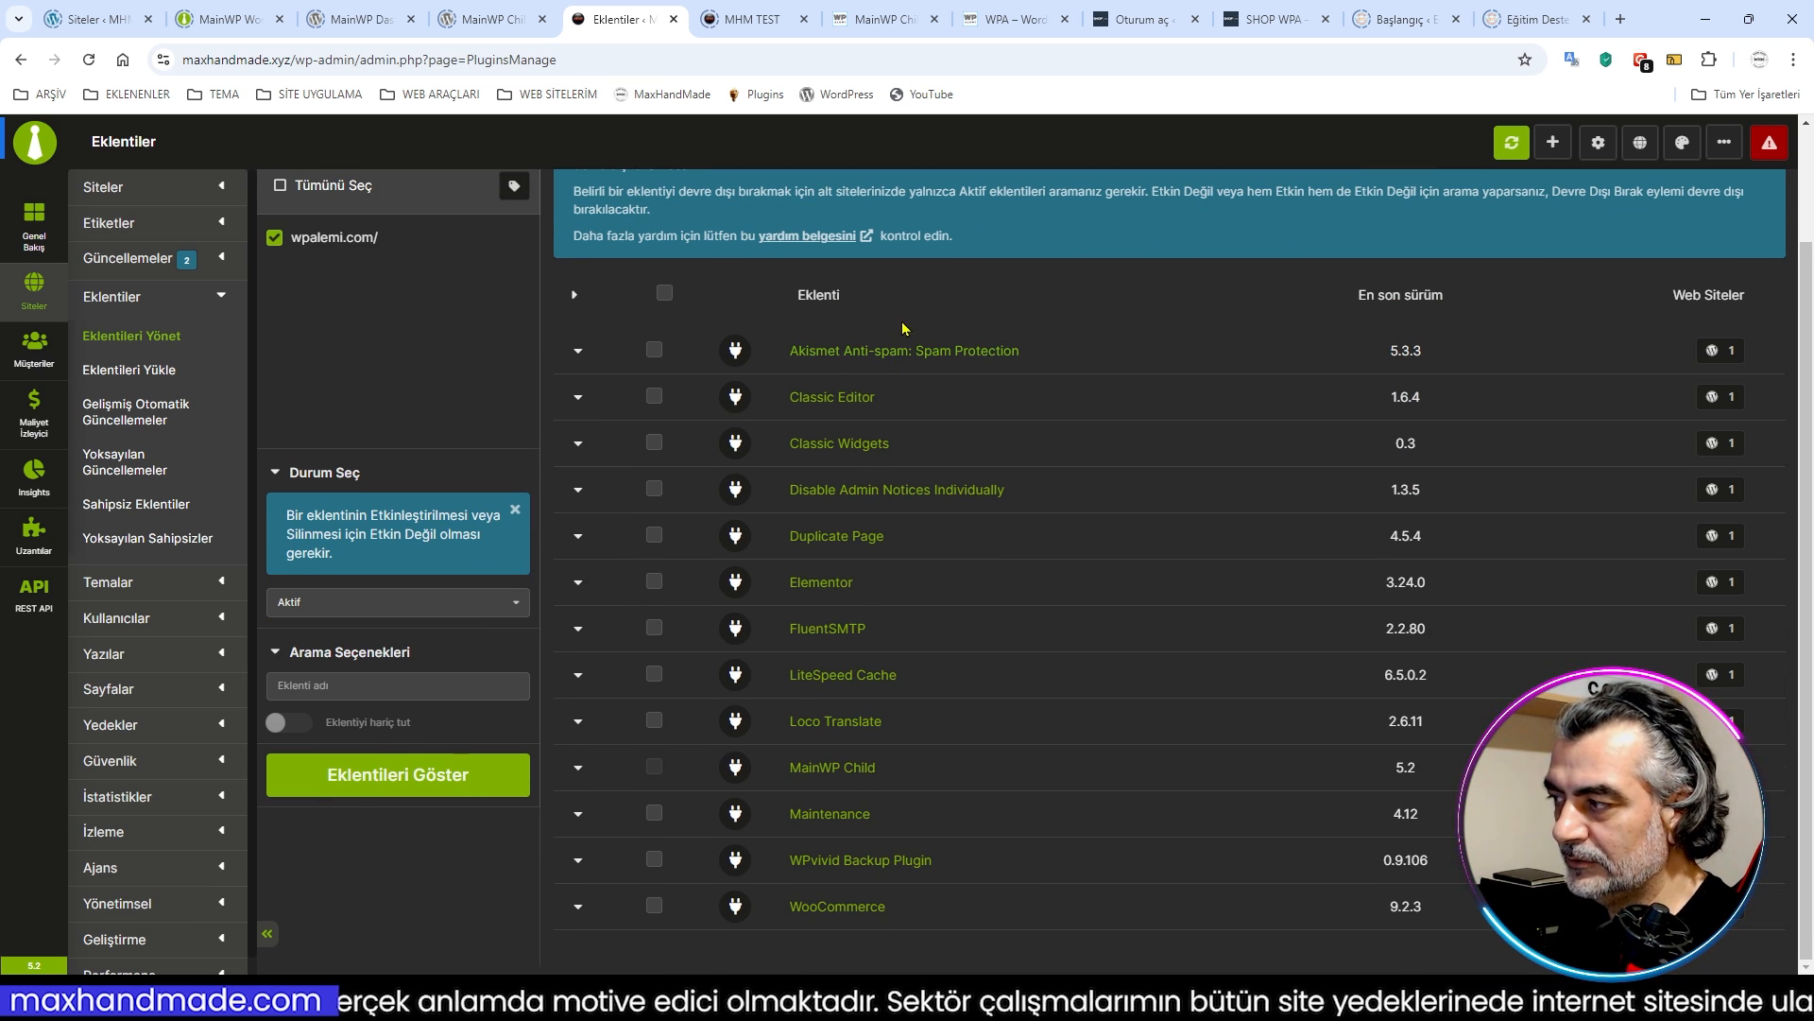
{"action": "scroll", "coordinate": [611, 414], "scroll_direction": "up", "scroll_amount": 2}
{"action": "left_click", "coordinate": [127, 258]}
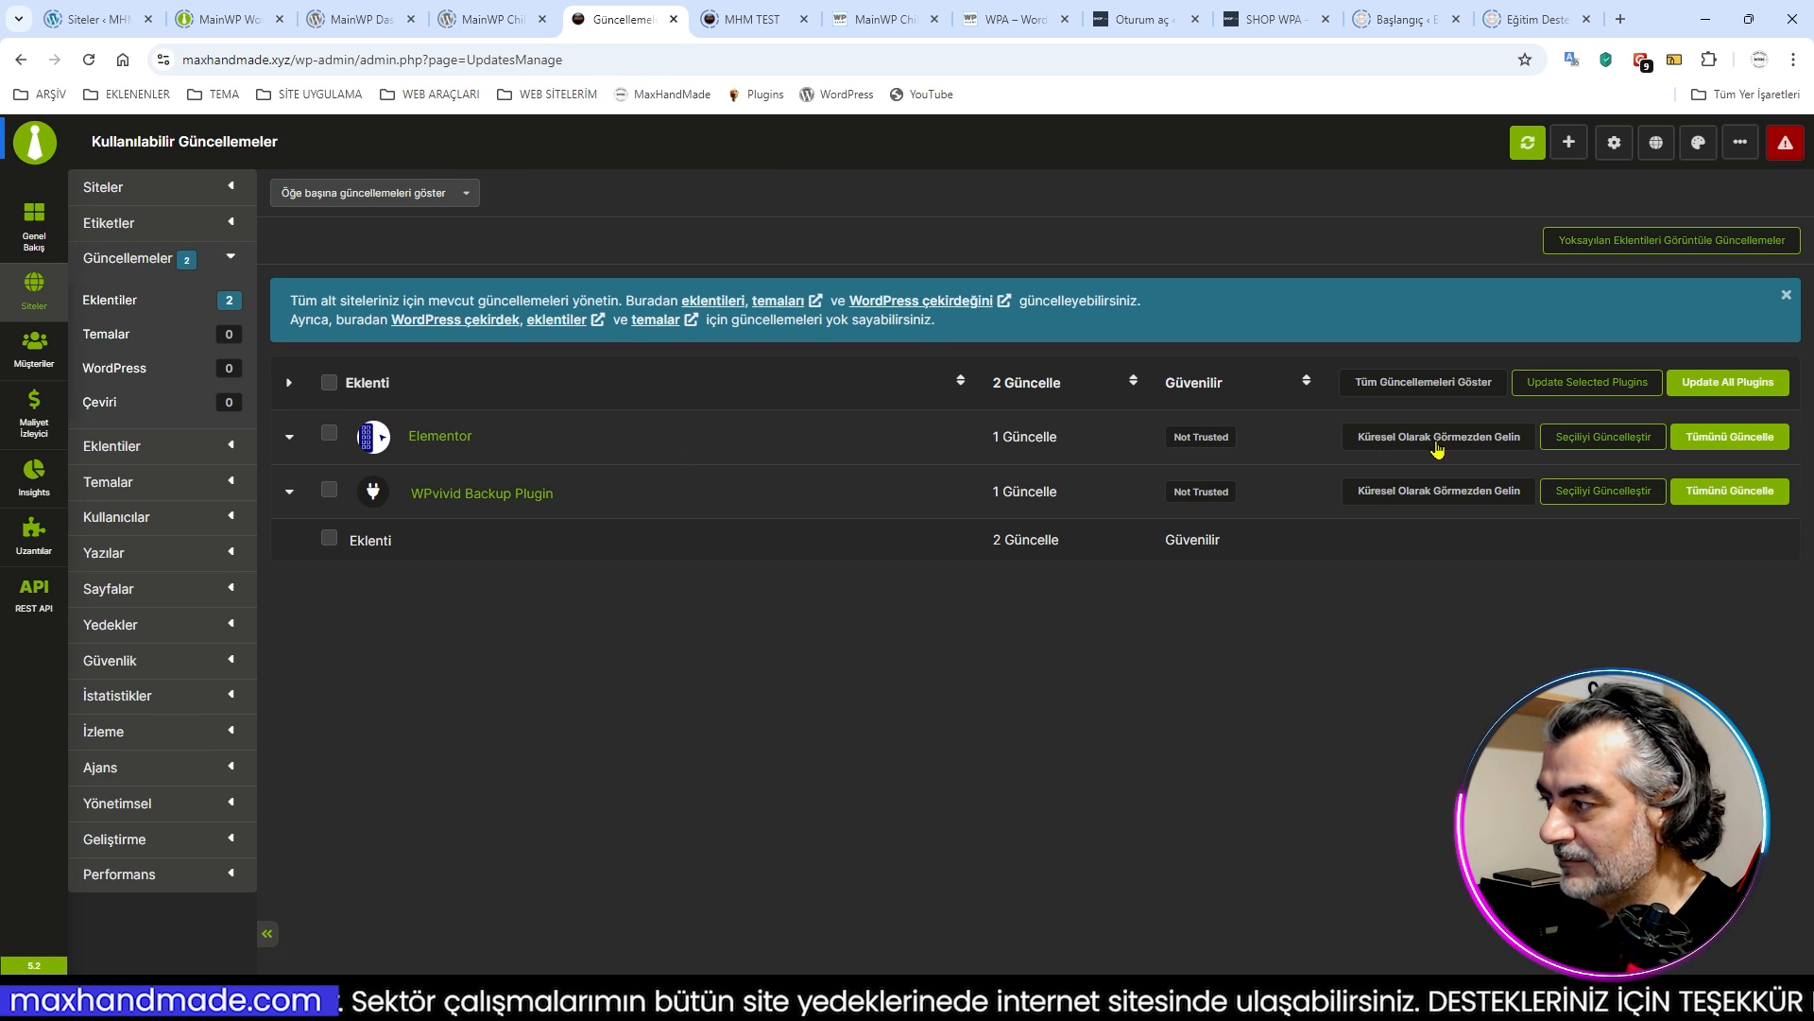
- Review the 2 plugin update details, then open wpalemi.com's Site Hardening report
{"action": "left_click", "coordinate": [35, 232]}
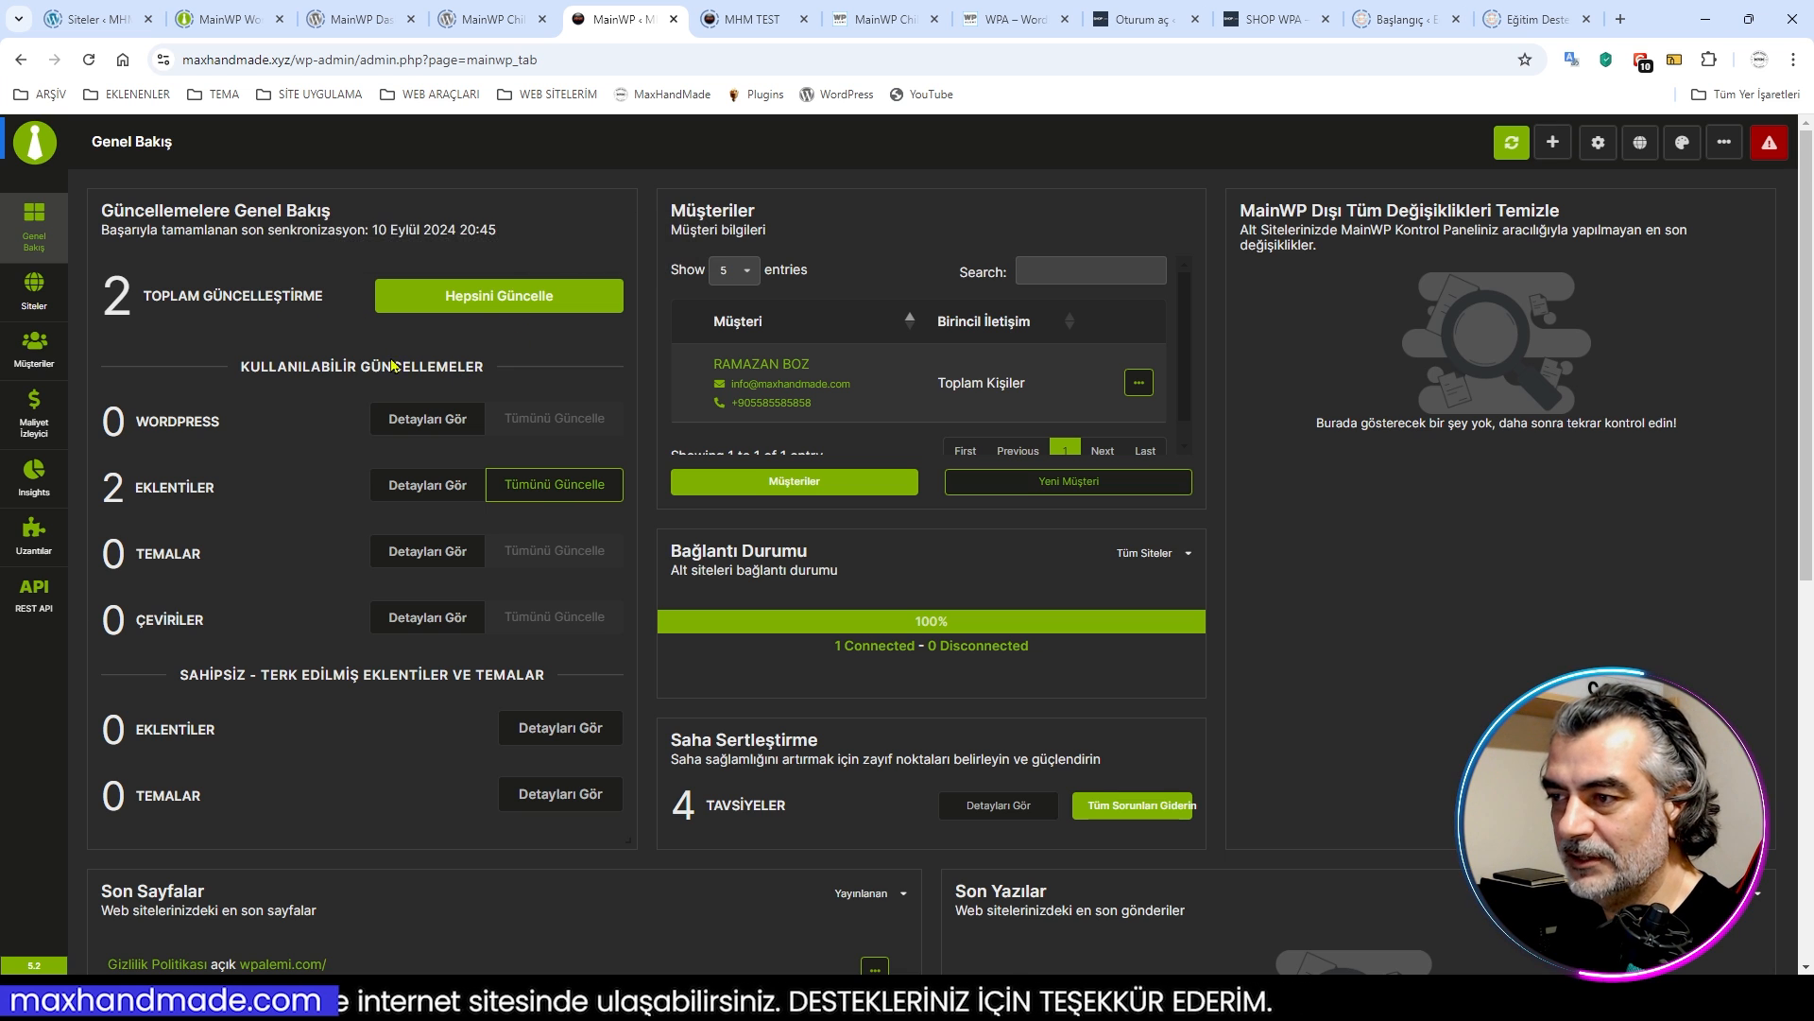
{"action": "left_click", "coordinate": [419, 493]}
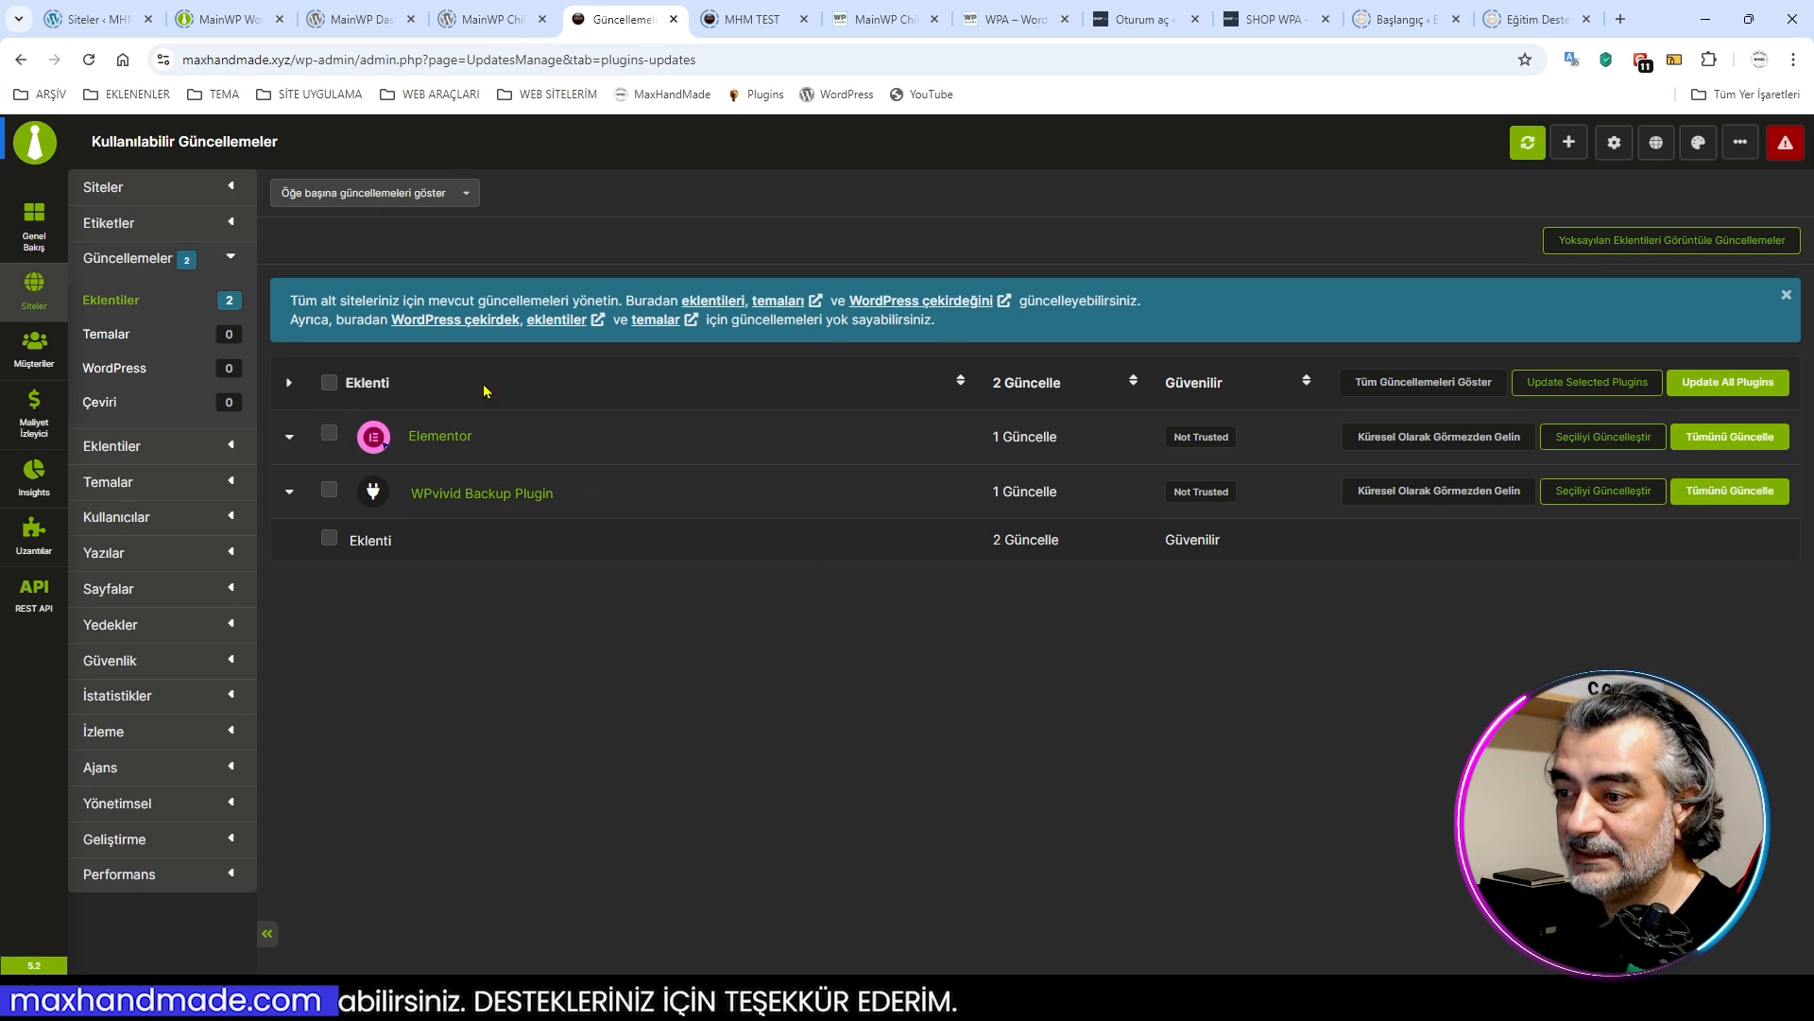
{"action": "left_click", "coordinate": [34, 225]}
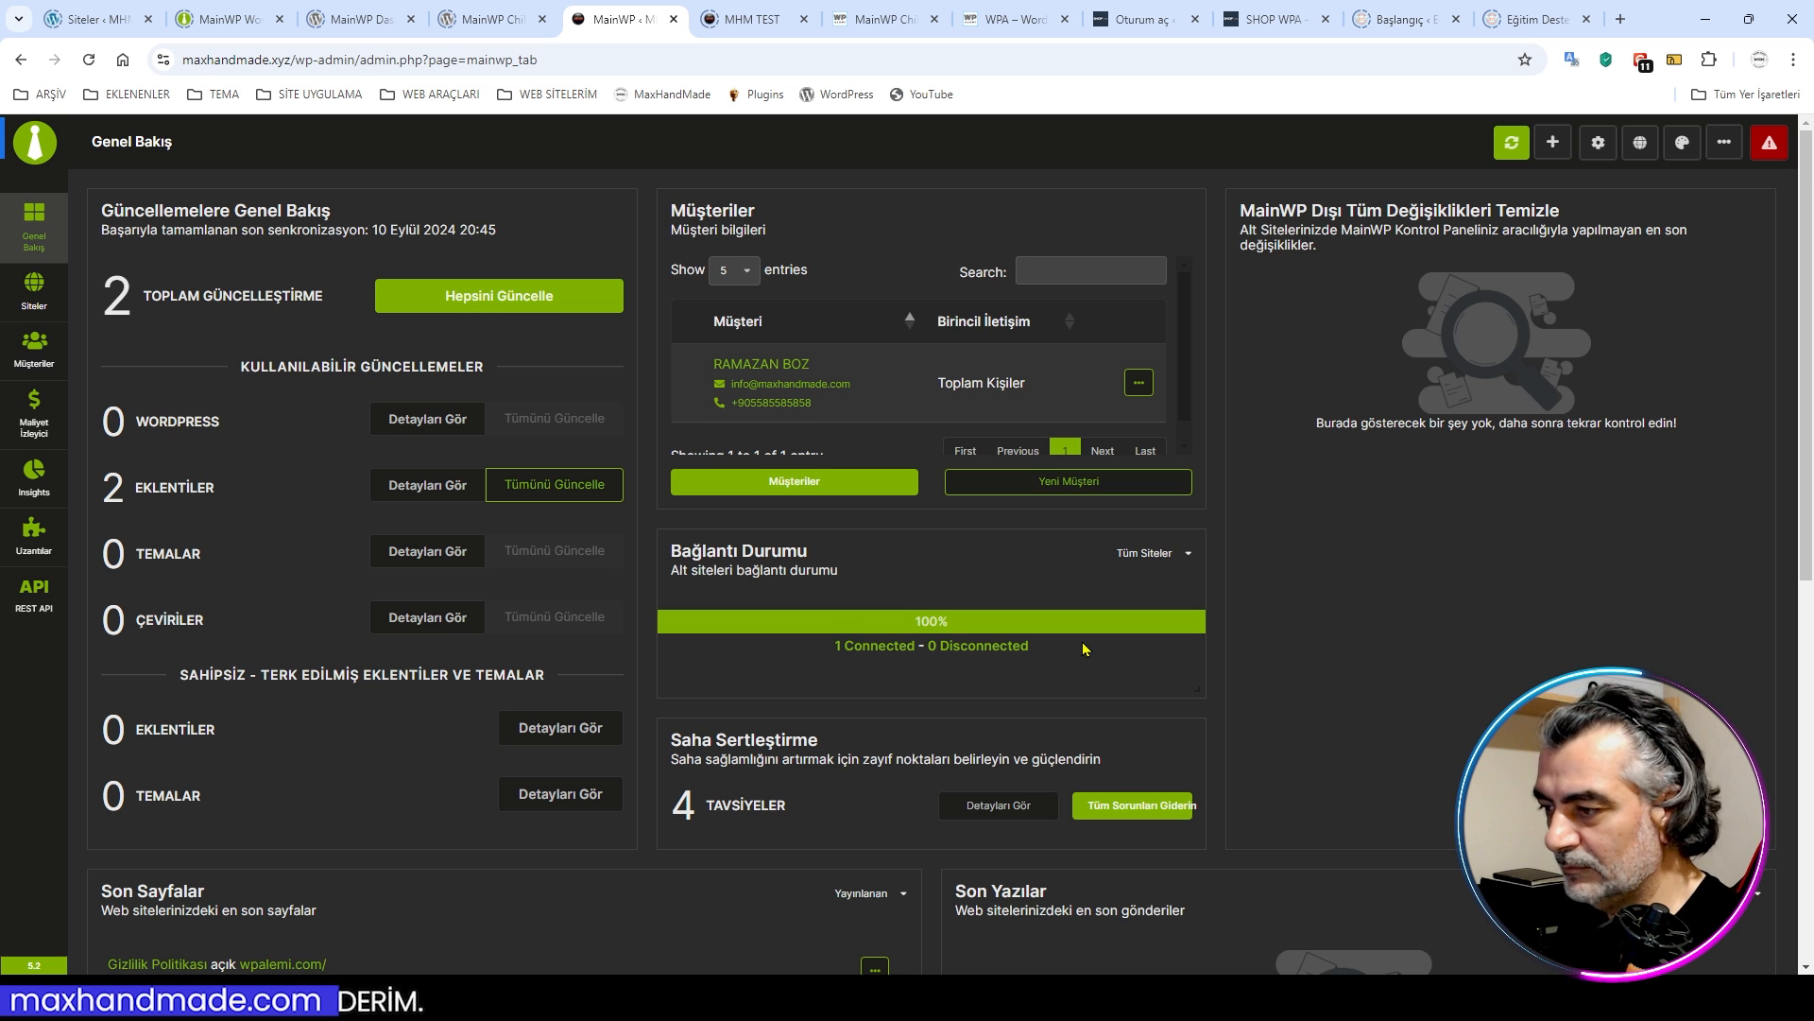
{"action": "scroll", "coordinate": [1085, 648], "scroll_direction": "down", "scroll_amount": 1}
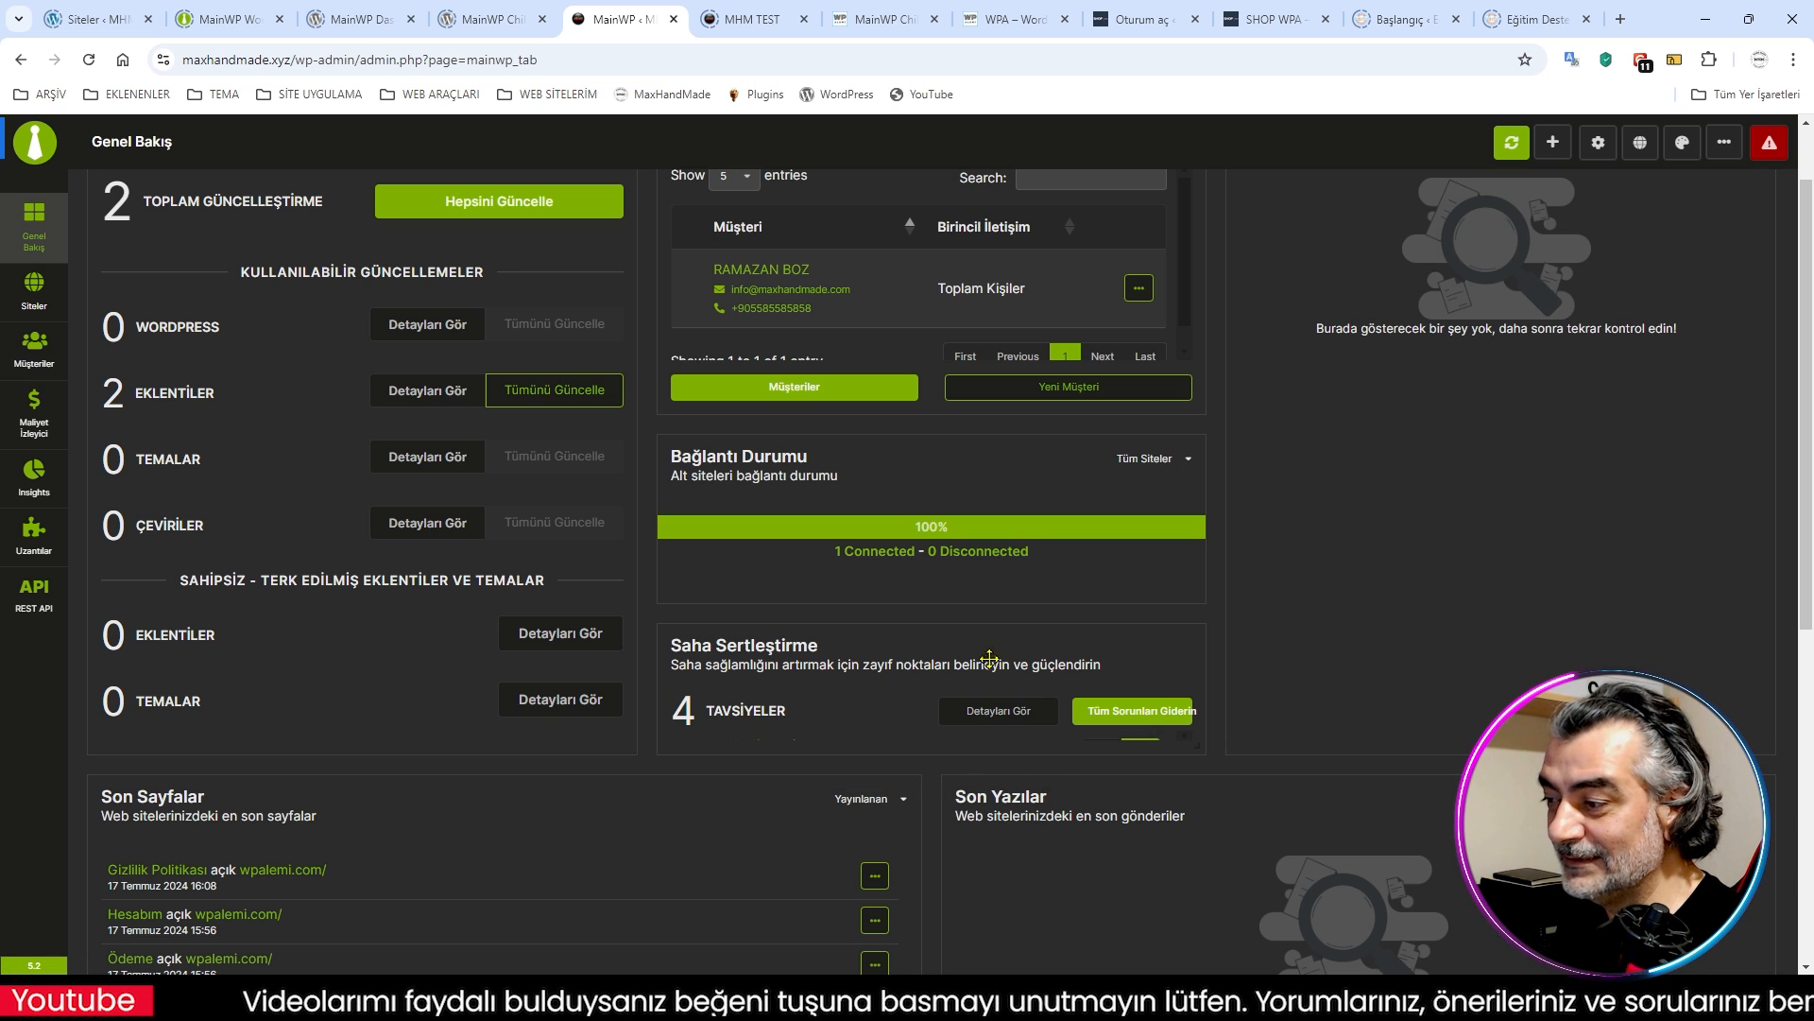
{"action": "scroll", "coordinate": [990, 659], "scroll_direction": "down", "scroll_amount": 3}
{"action": "left_click", "coordinate": [1108, 471]}
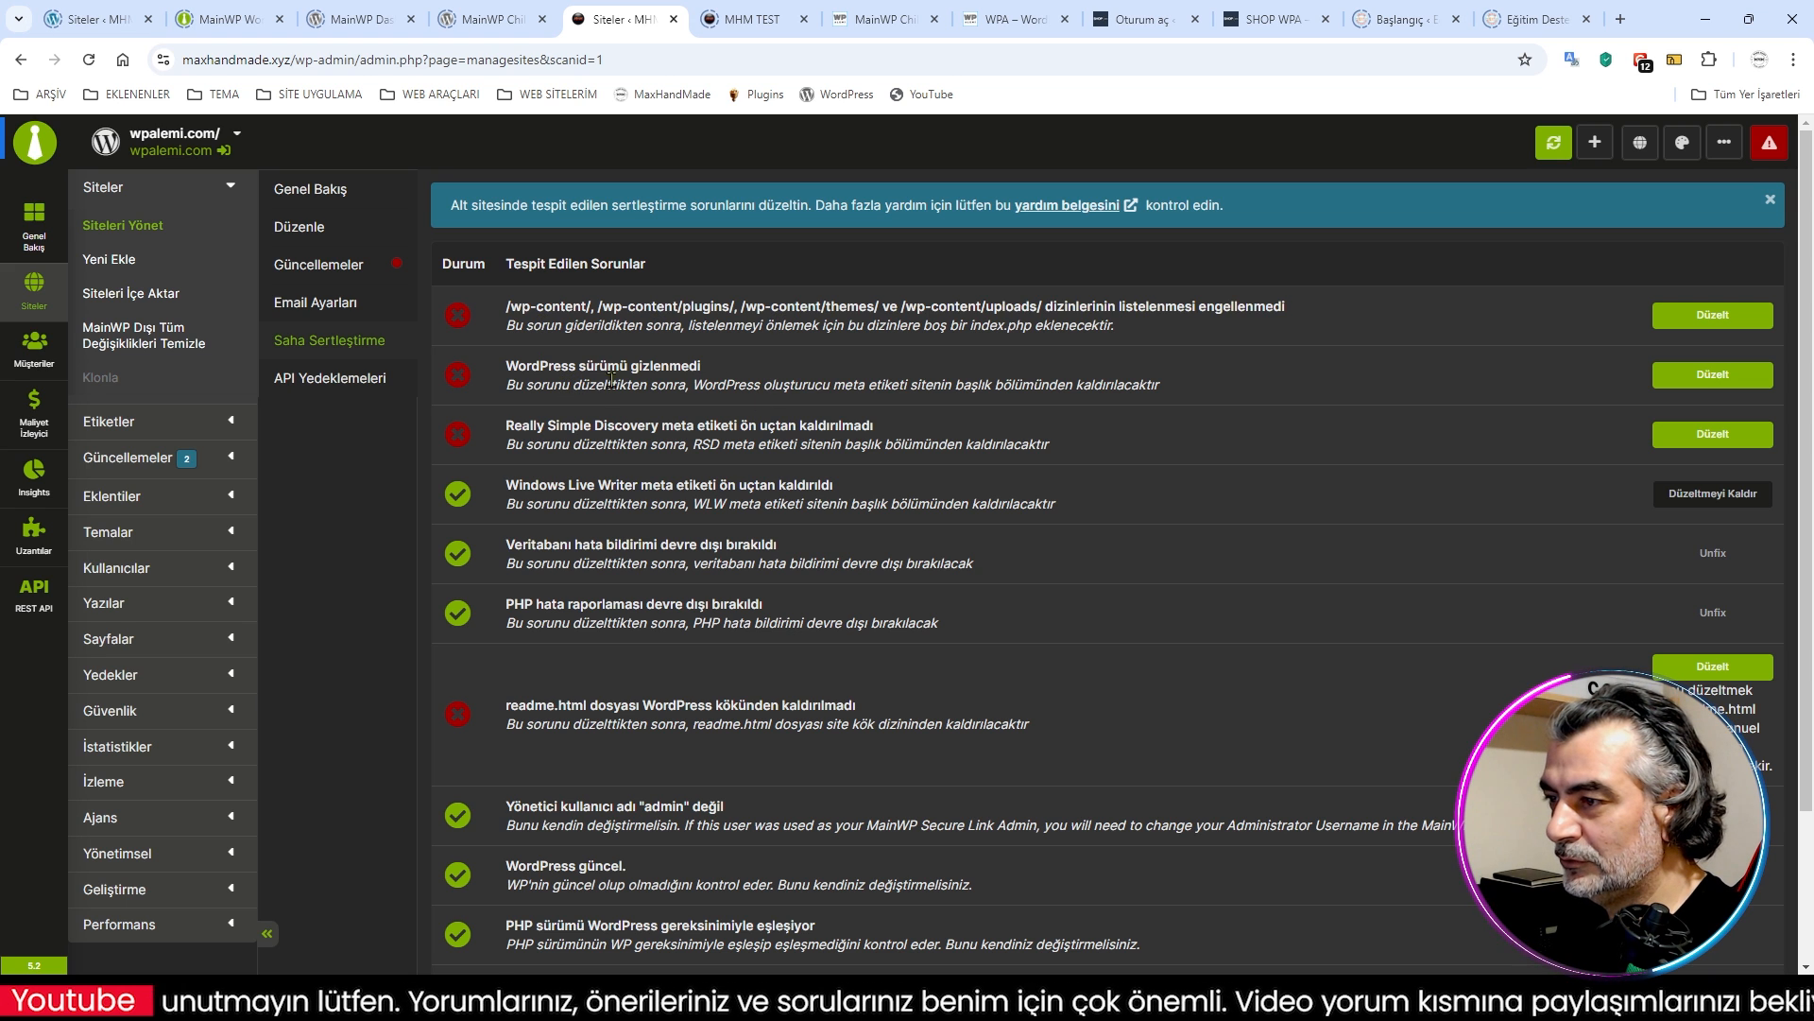
- Recheck wpalemi.com's hardening issues until every check shows a green tick
{"action": "scroll", "coordinate": [529, 397], "scroll_direction": "down", "scroll_amount": 2}
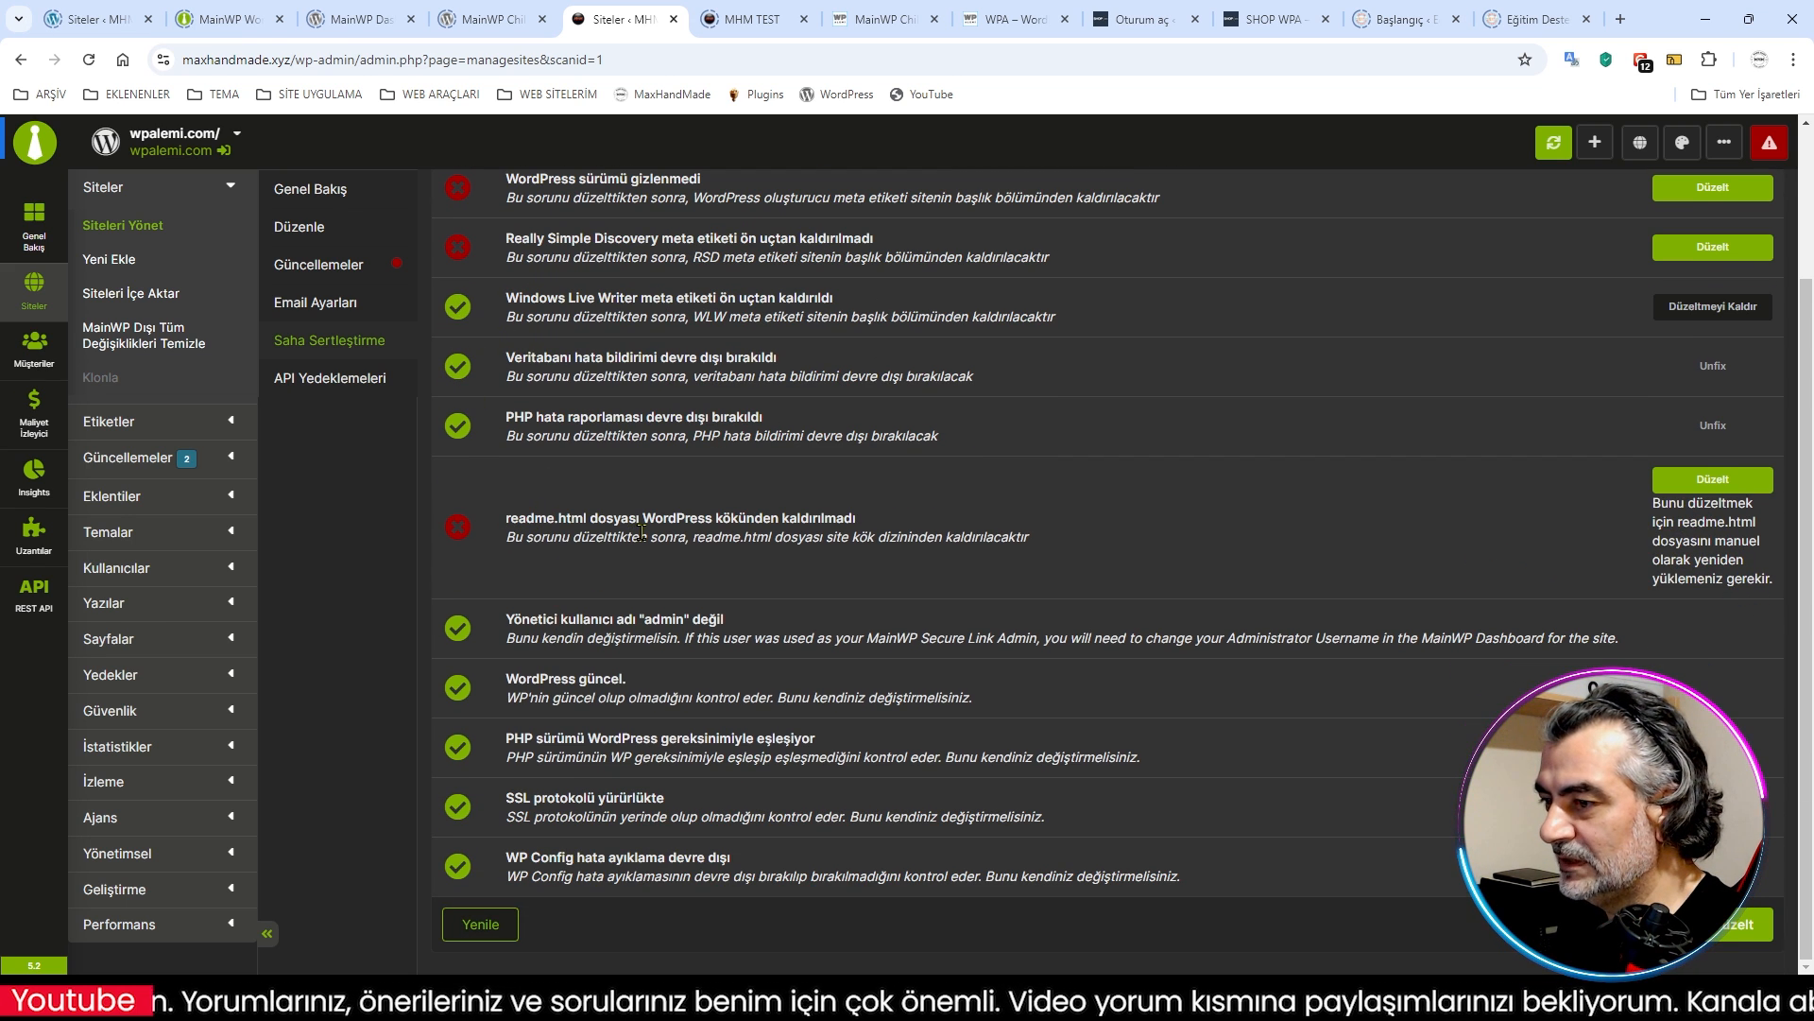
{"action": "scroll", "coordinate": [822, 557], "scroll_direction": "up", "scroll_amount": 2}
{"action": "scroll", "coordinate": [1044, 497], "scroll_direction": "down", "scroll_amount": 2}
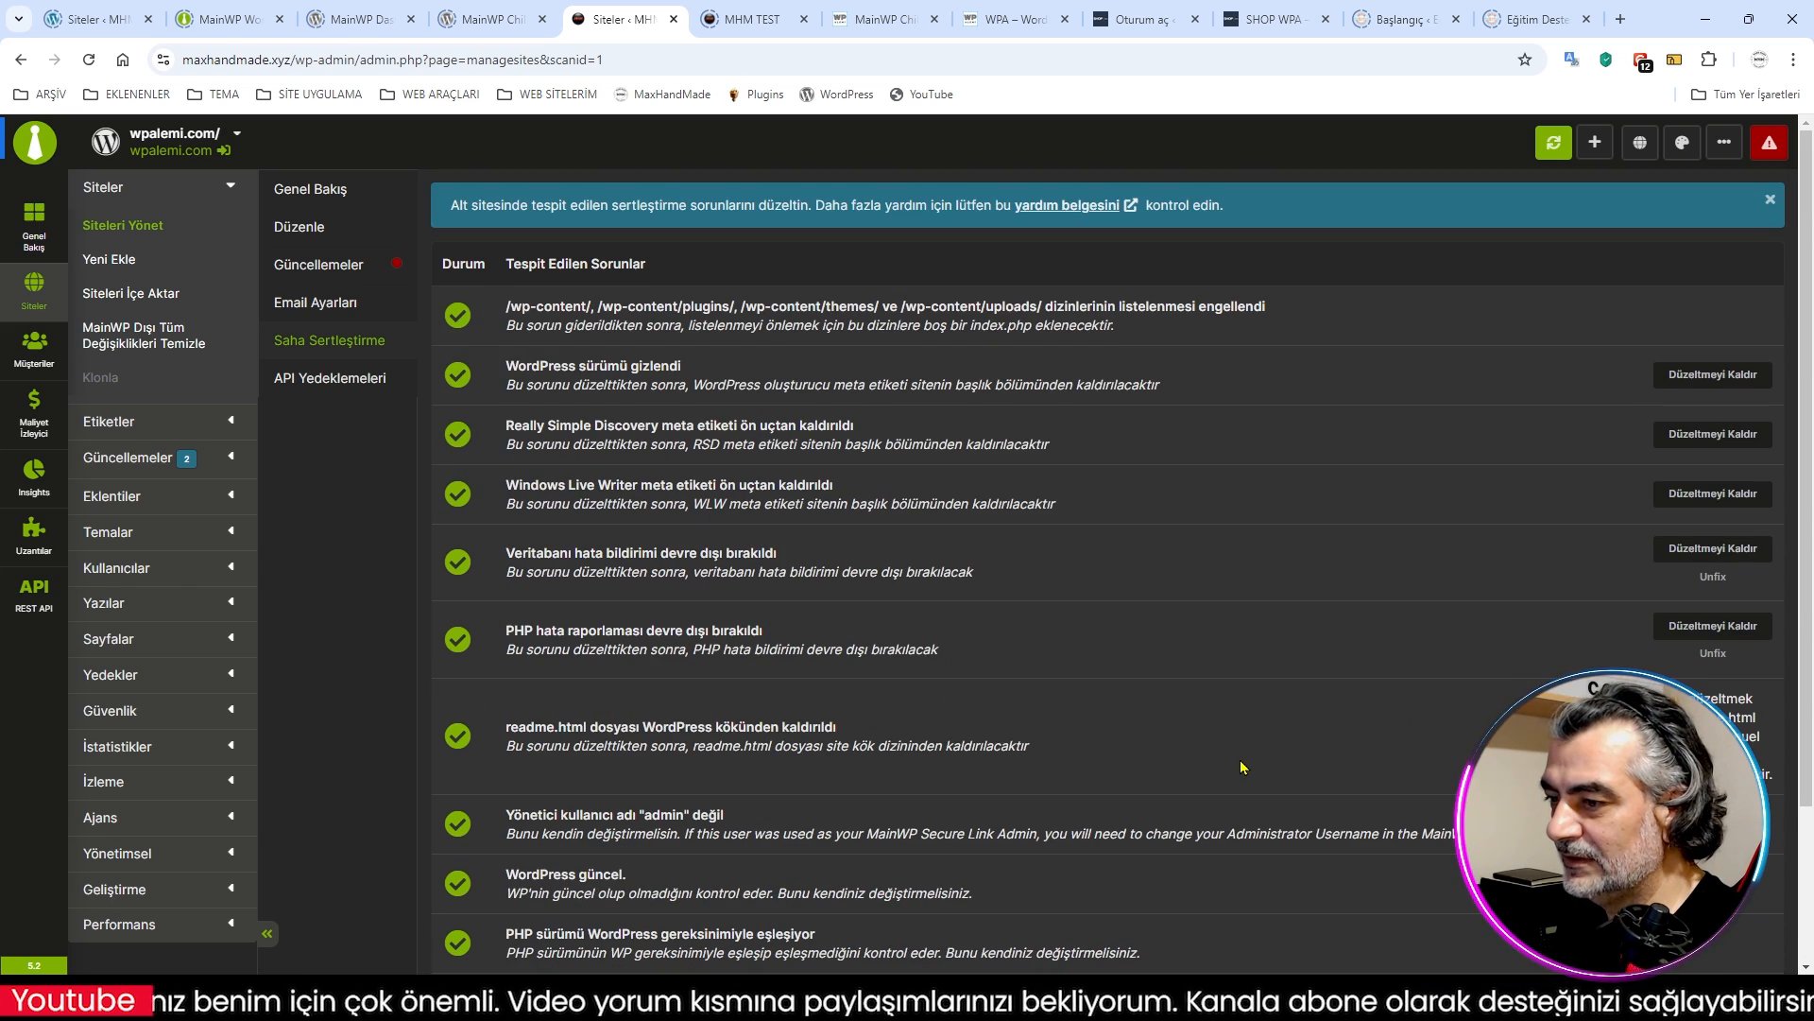
{"action": "scroll", "coordinate": [1243, 767], "scroll_direction": "down", "scroll_amount": 2}
{"action": "left_click", "coordinate": [499, 932]}
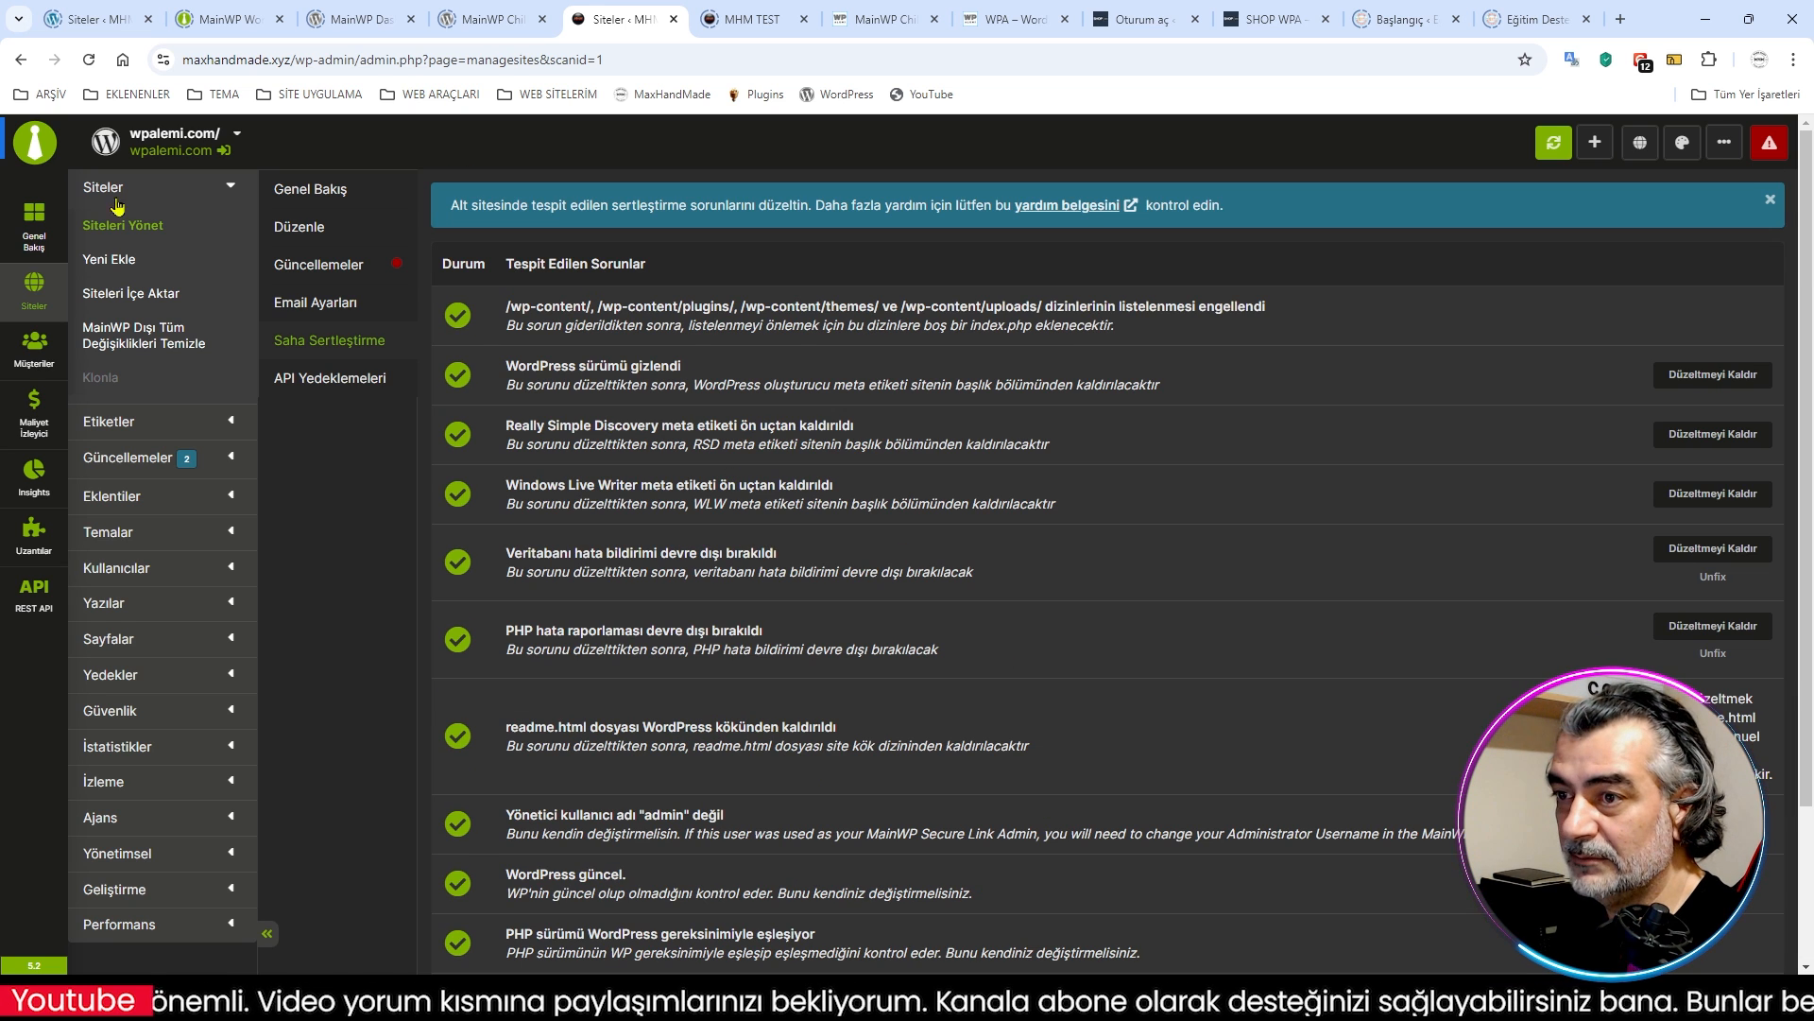
- Compare the overview's Recent Pages widget with wpalemi.com's own Pages list
{"action": "left_click", "coordinate": [45, 234]}
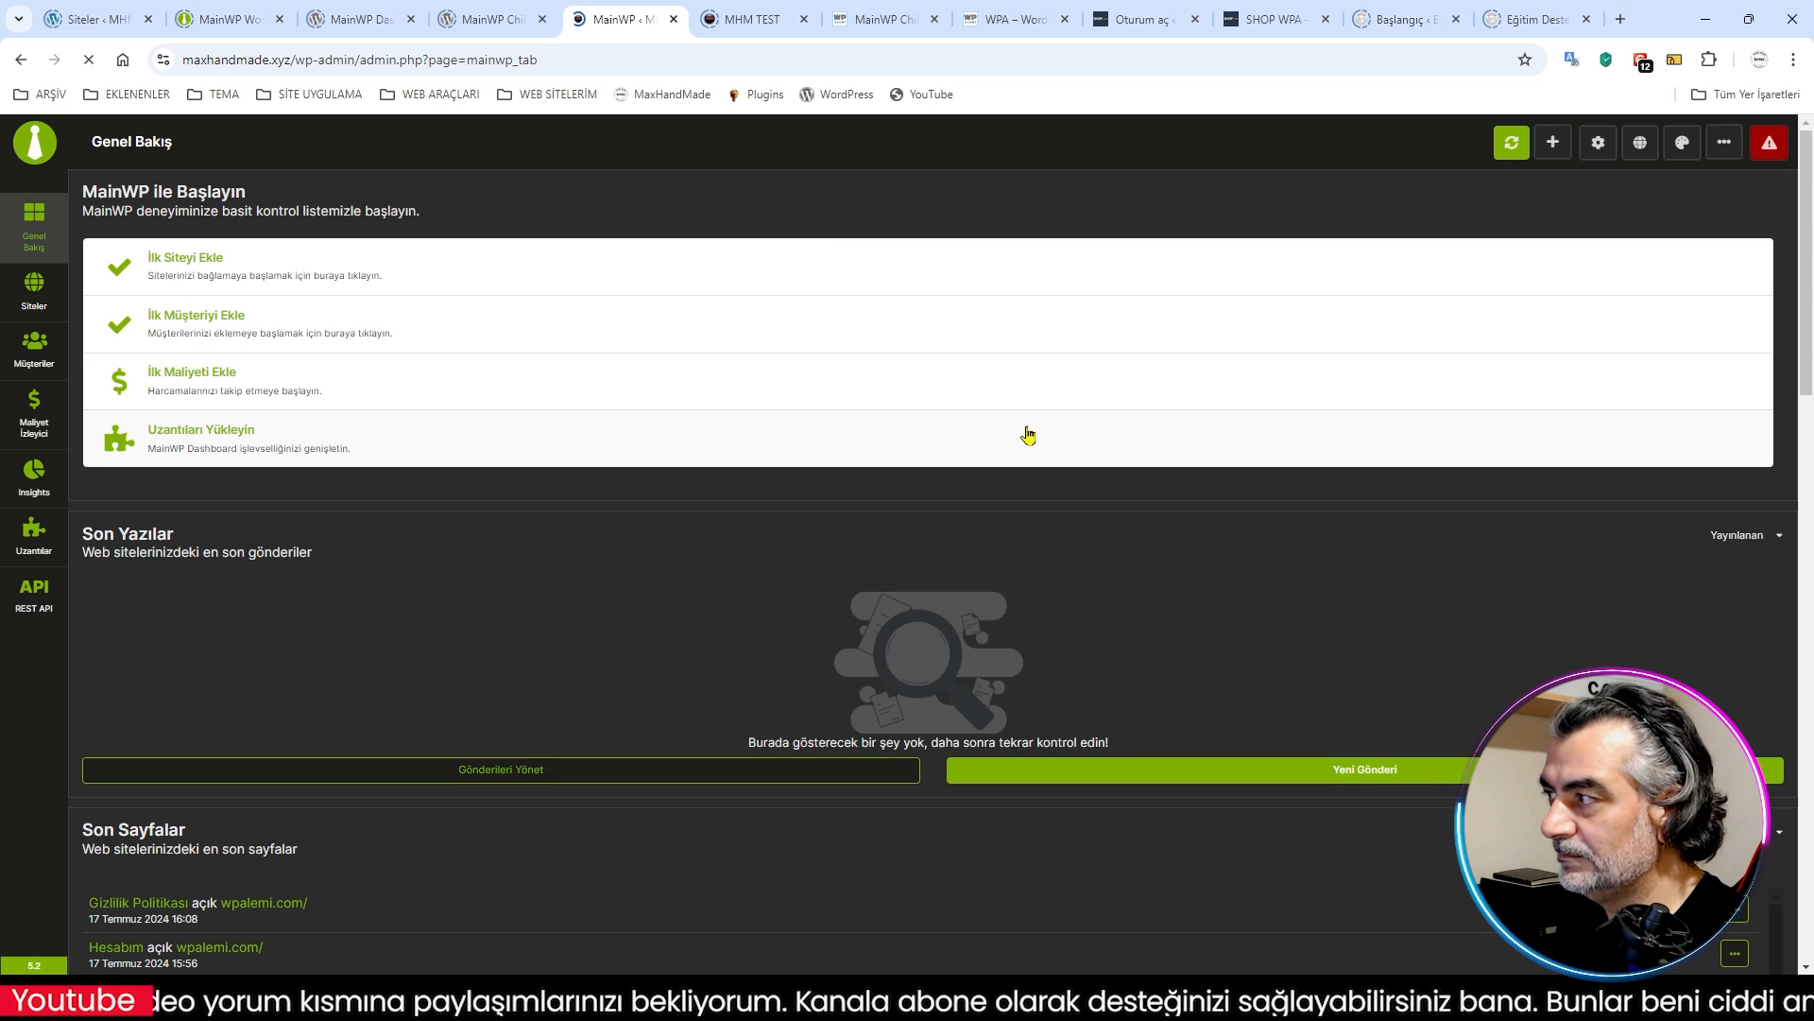
{"action": "scroll", "coordinate": [929, 734], "scroll_direction": "down", "scroll_amount": 1}
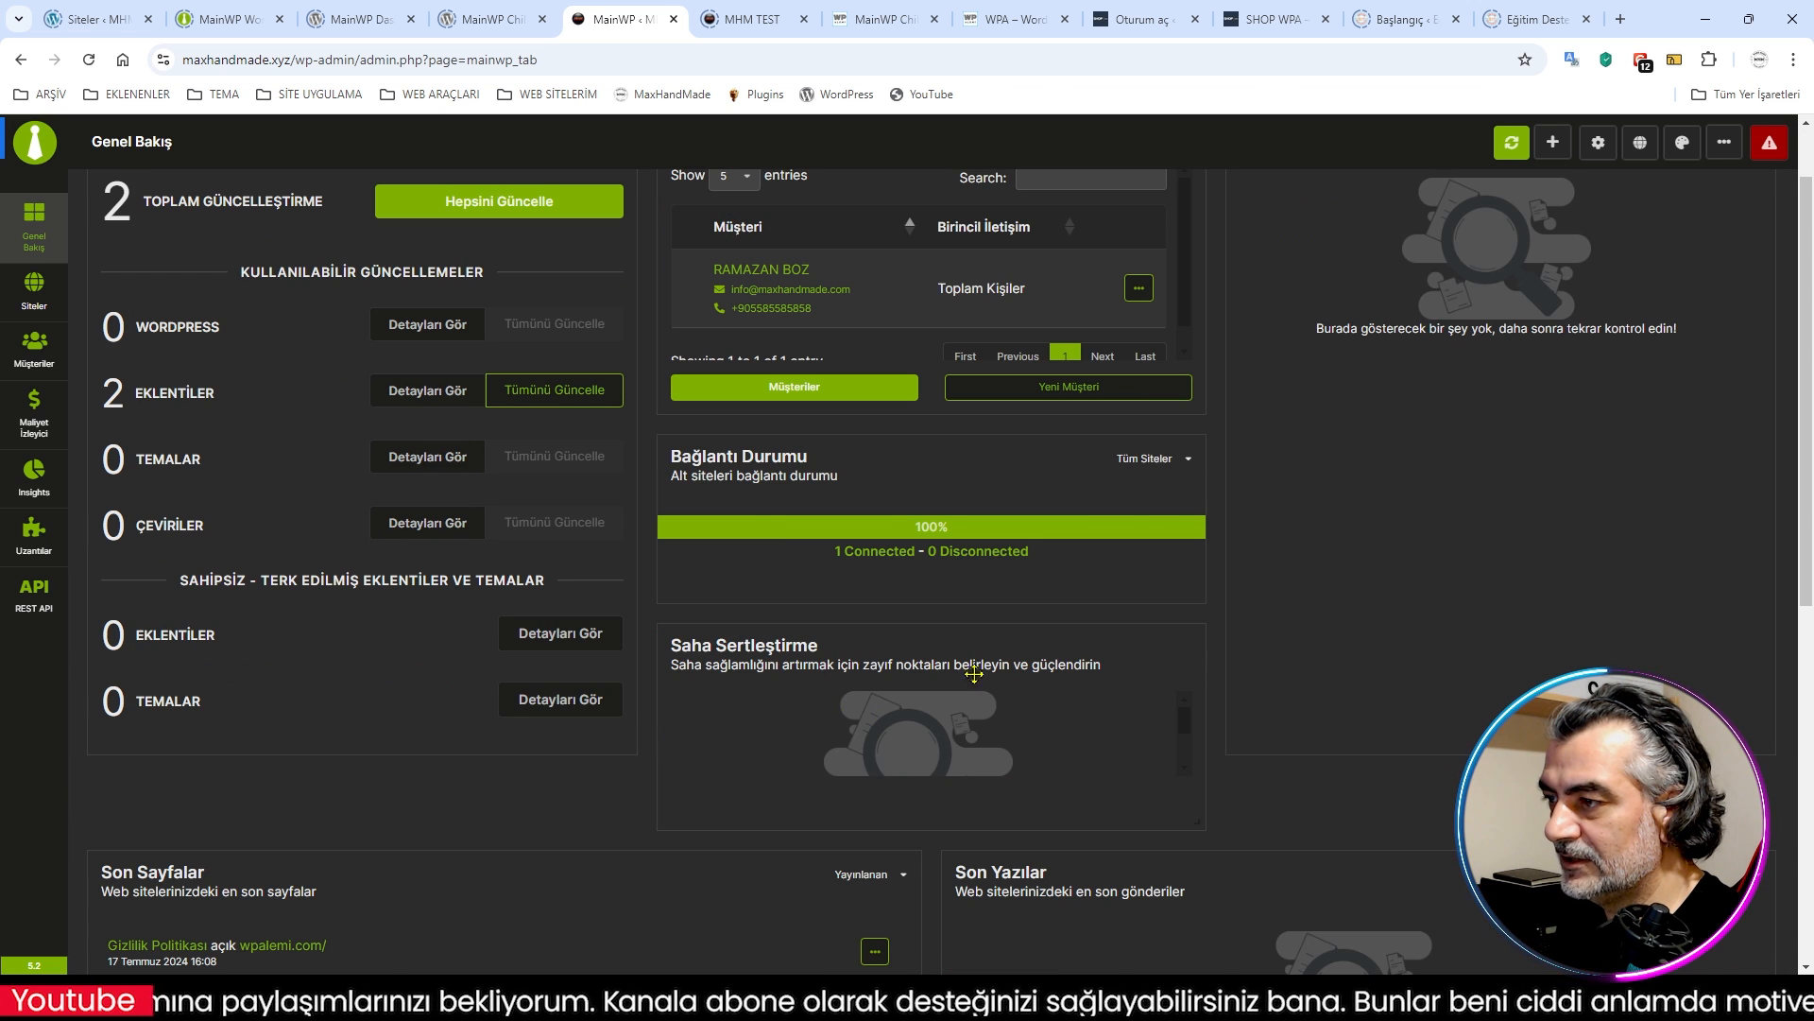
{"action": "scroll", "coordinate": [974, 673], "scroll_direction": "down", "scroll_amount": 4}
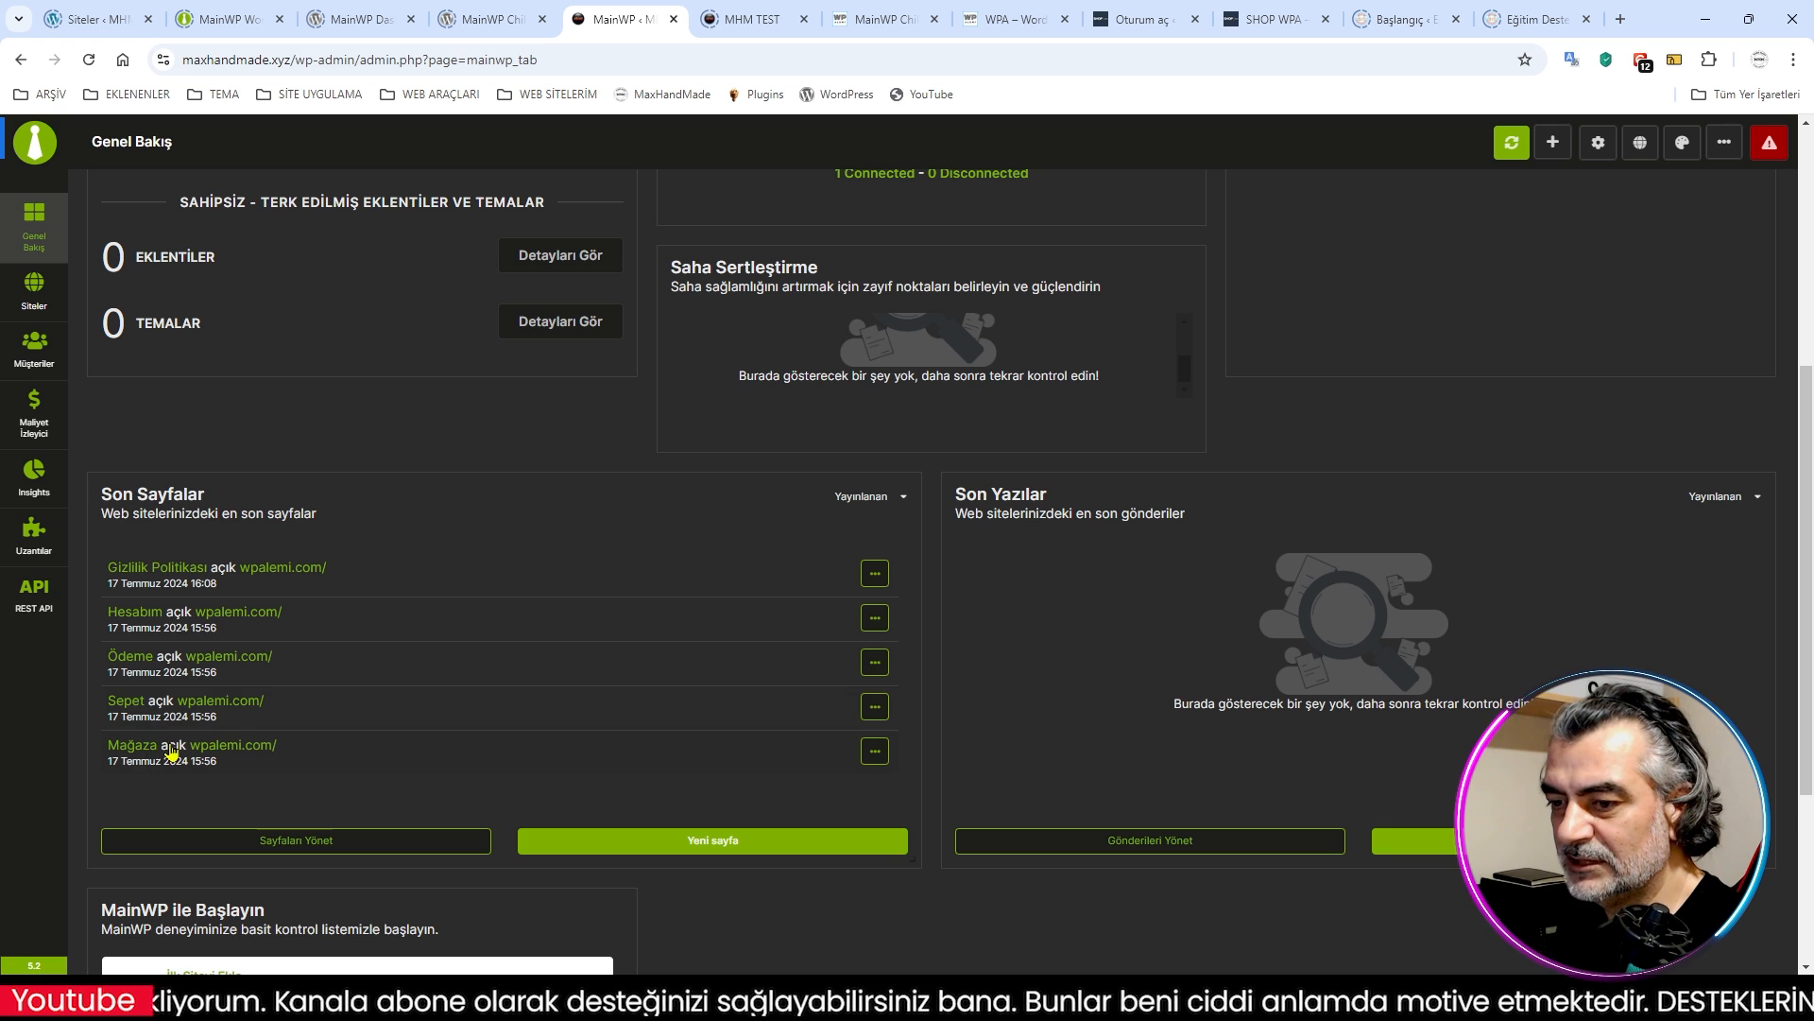
{"action": "left_click", "coordinate": [913, 28]}
{"action": "left_click", "coordinate": [45, 280]}
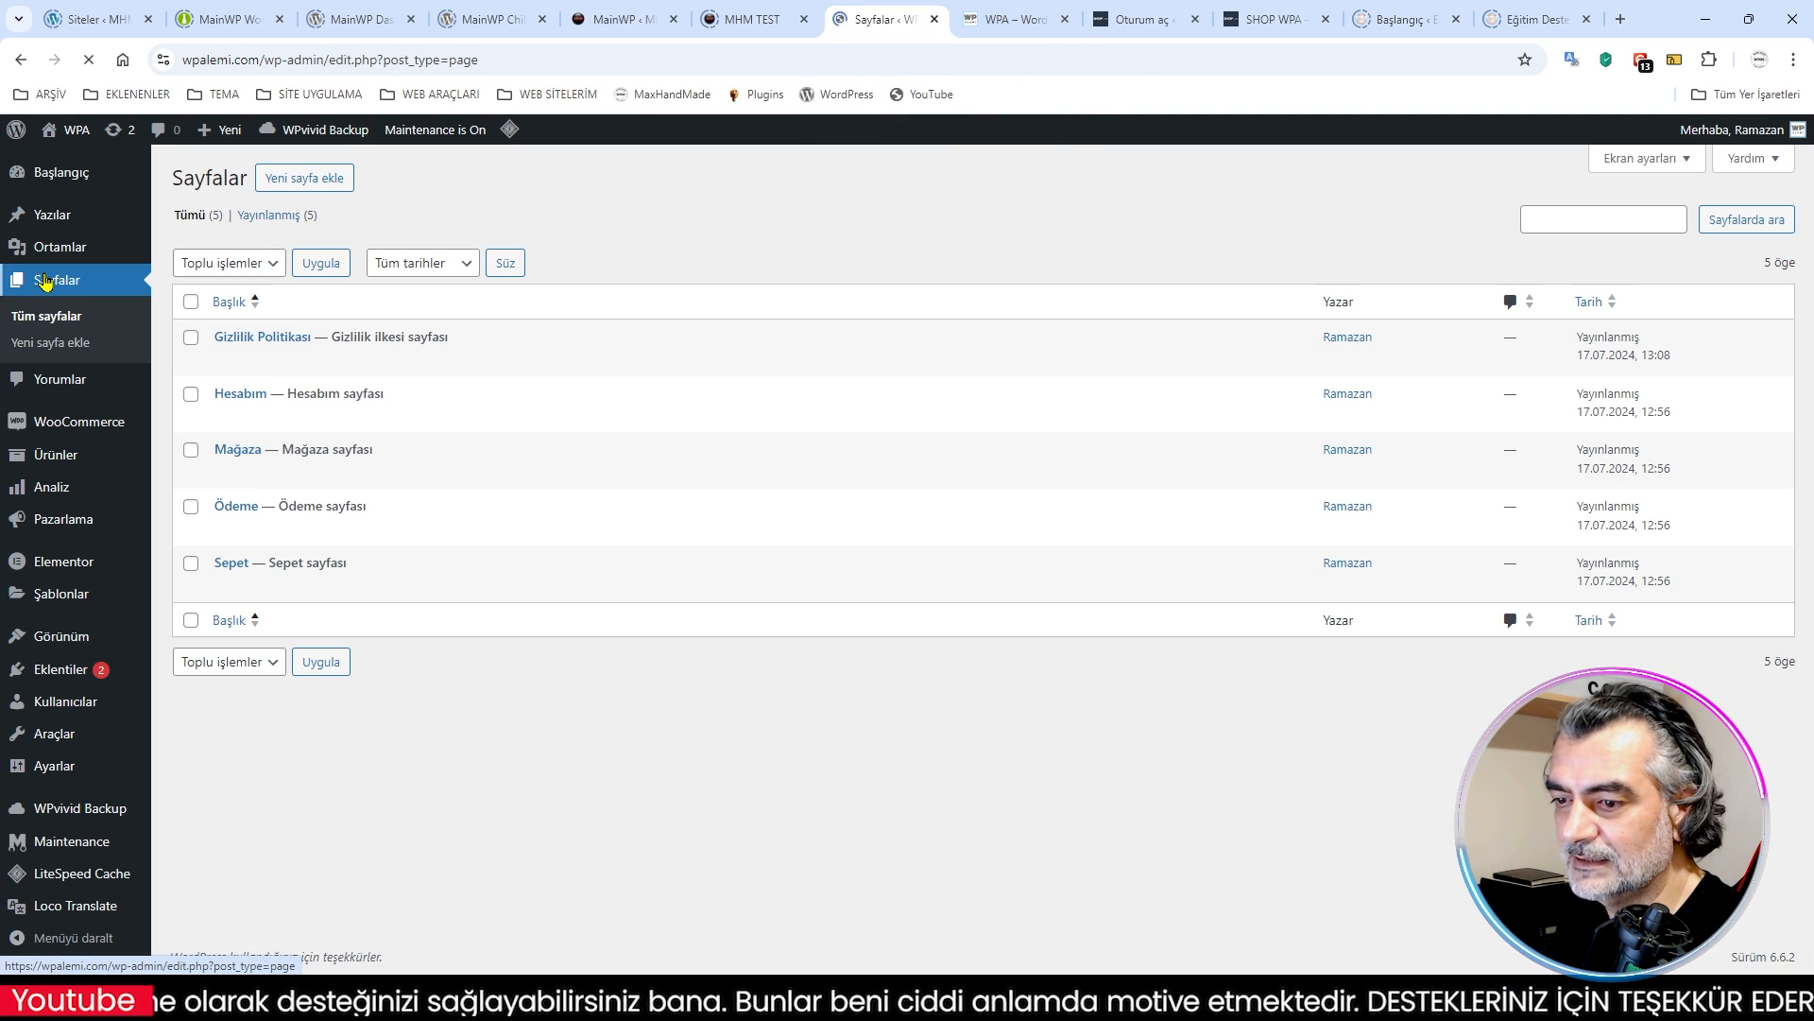
{"action": "left_click", "coordinate": [636, 29]}
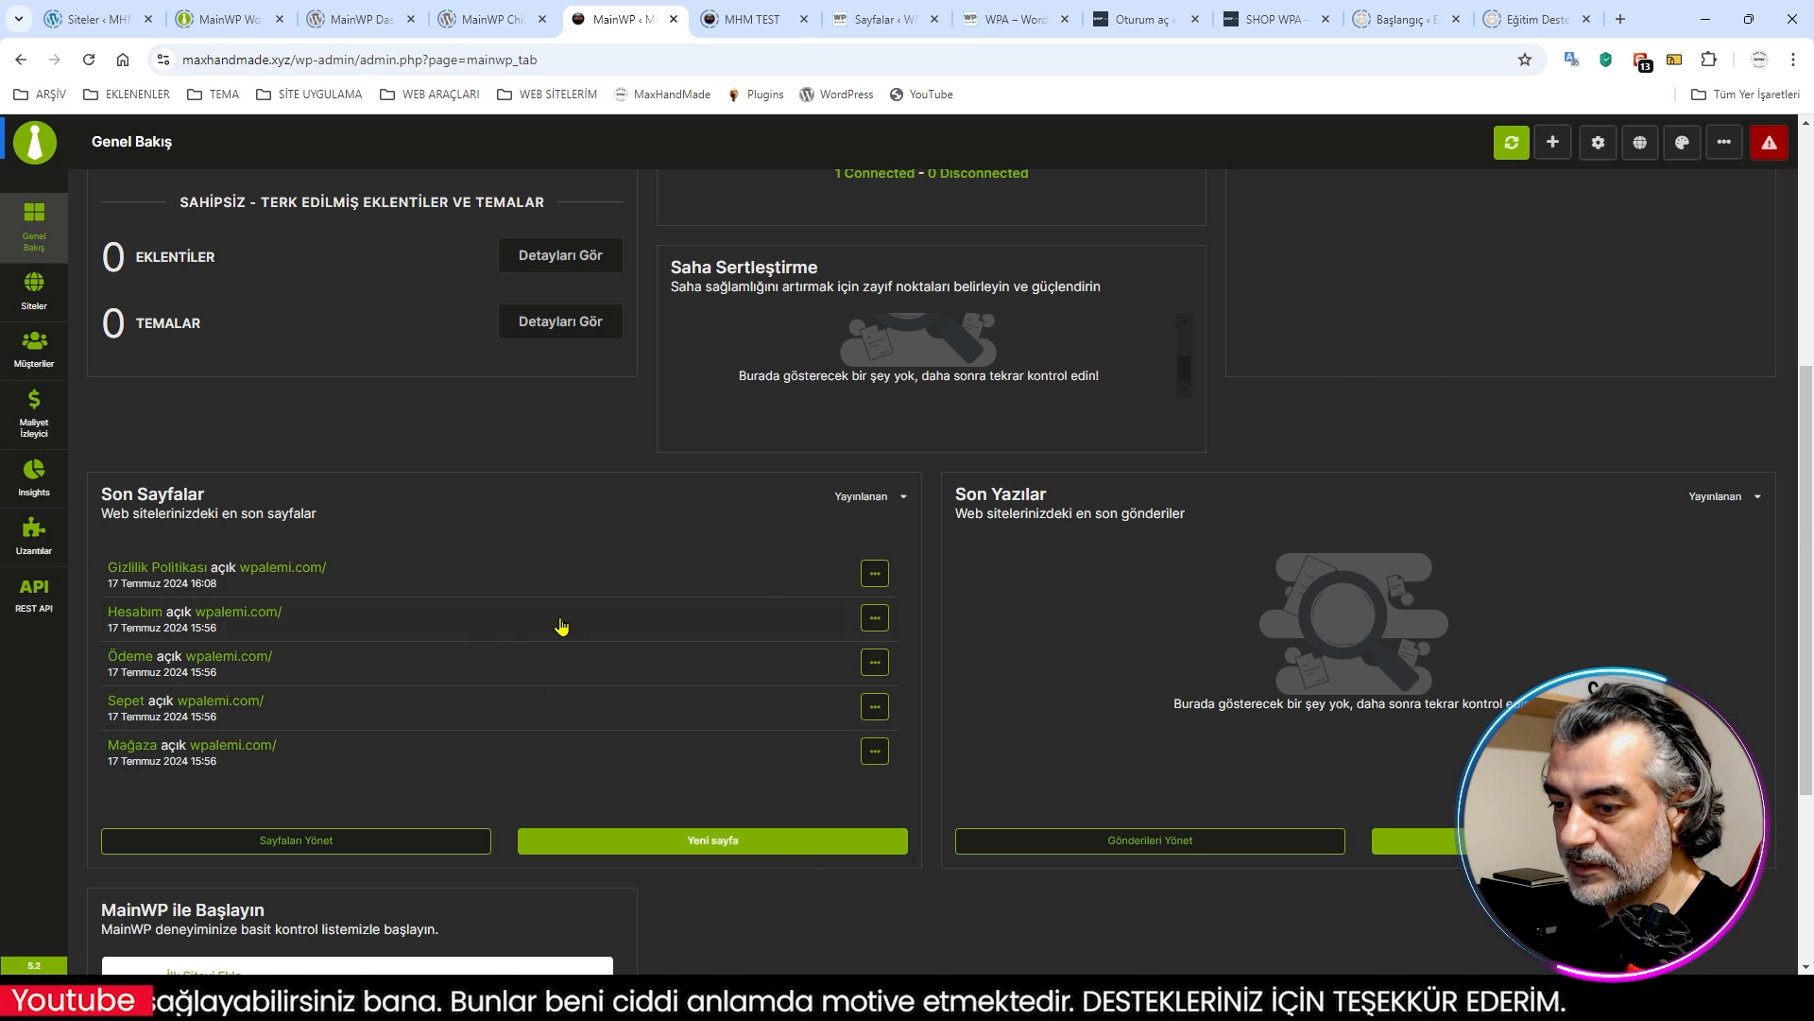
{"action": "scroll", "coordinate": [561, 626], "scroll_direction": "down", "scroll_amount": 3}
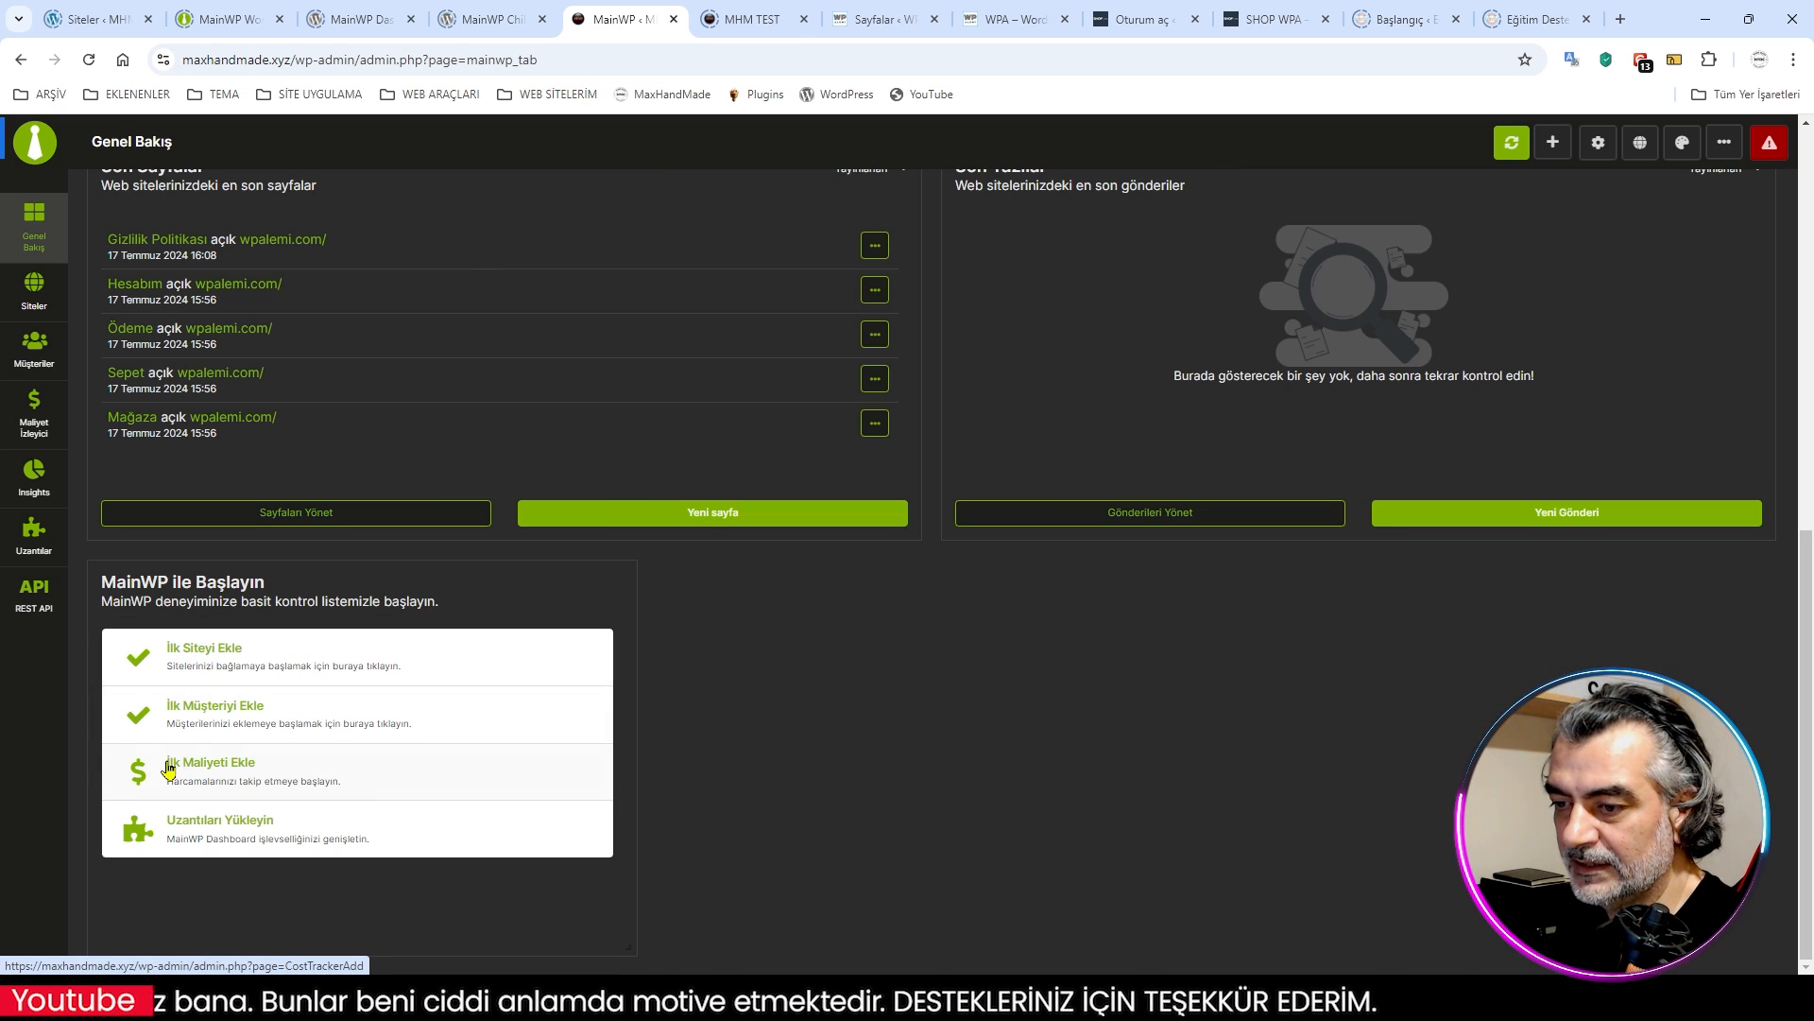
- Open the managed sites list from the dashboard overview
{"action": "scroll", "coordinate": [951, 661], "scroll_direction": "up", "scroll_amount": 7}
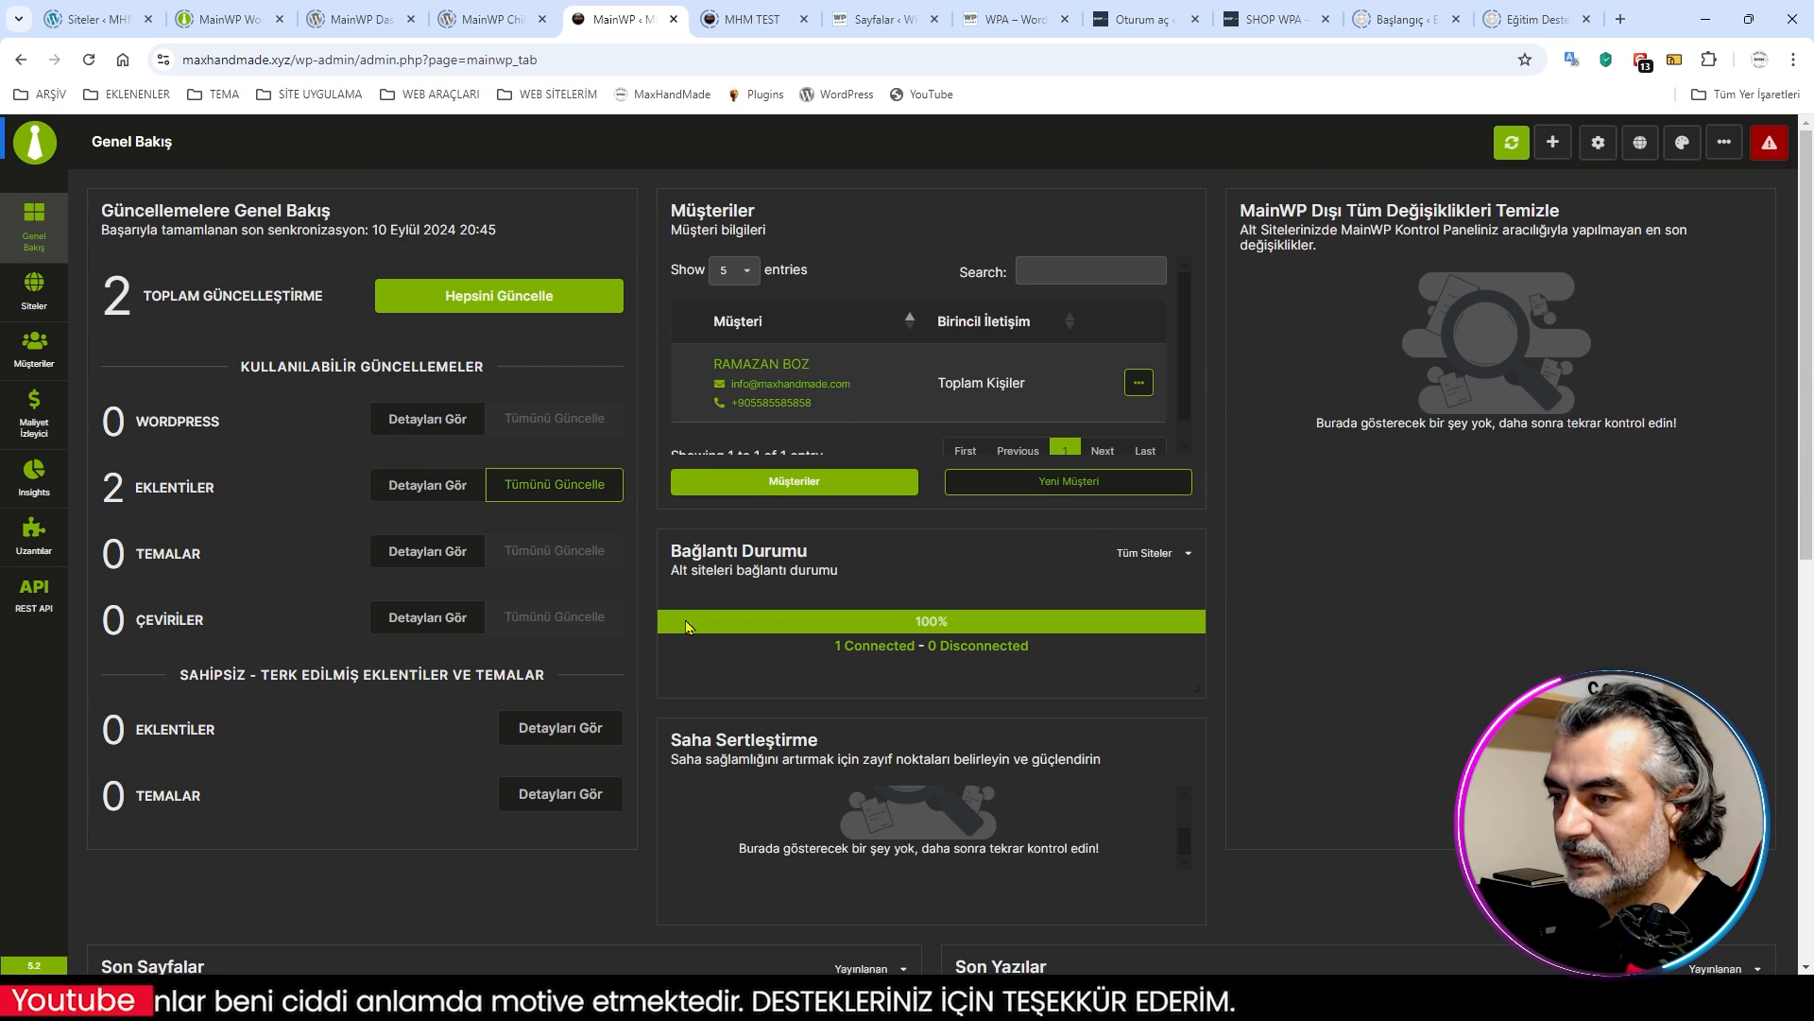
{"action": "left_click", "coordinate": [34, 288]}
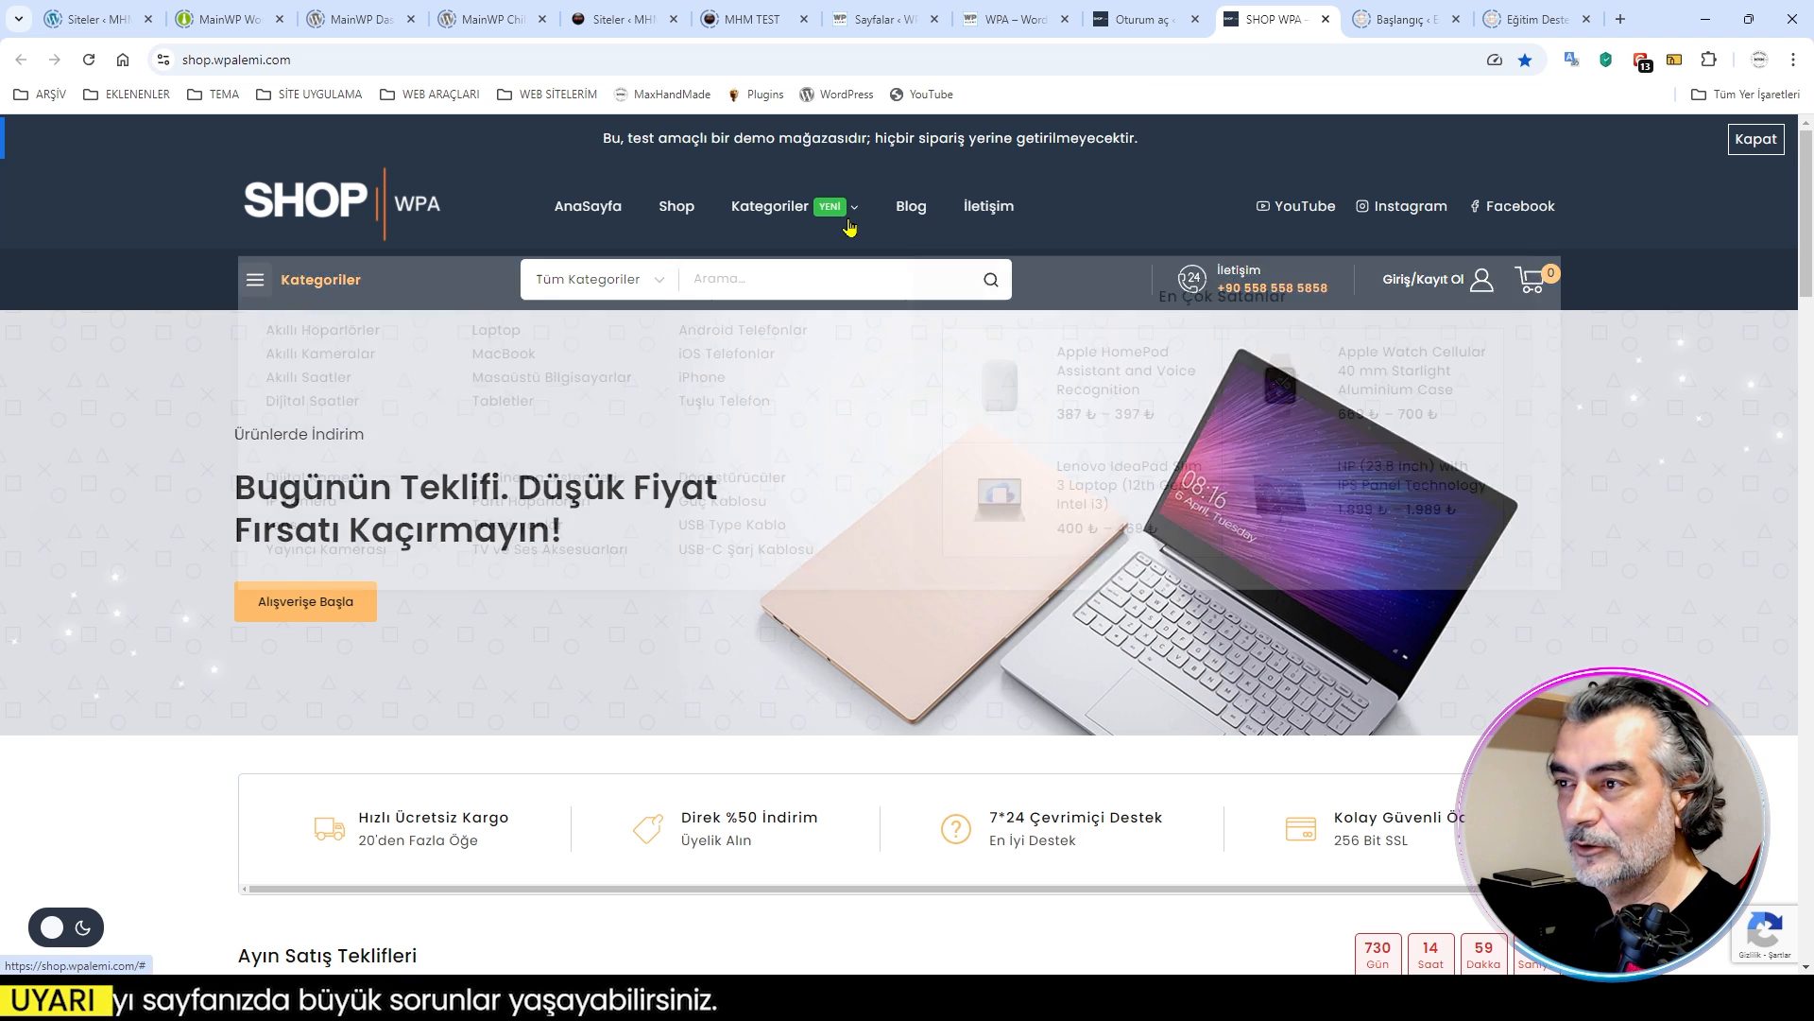
- Log in to the shop.wpalemi.com admin with the saved credentials
{"action": "left_click", "coordinate": [1134, 24]}
{"action": "left_click", "coordinate": [850, 372]}
{"action": "left_click", "coordinate": [954, 436]}
{"action": "key", "text": "Return"}
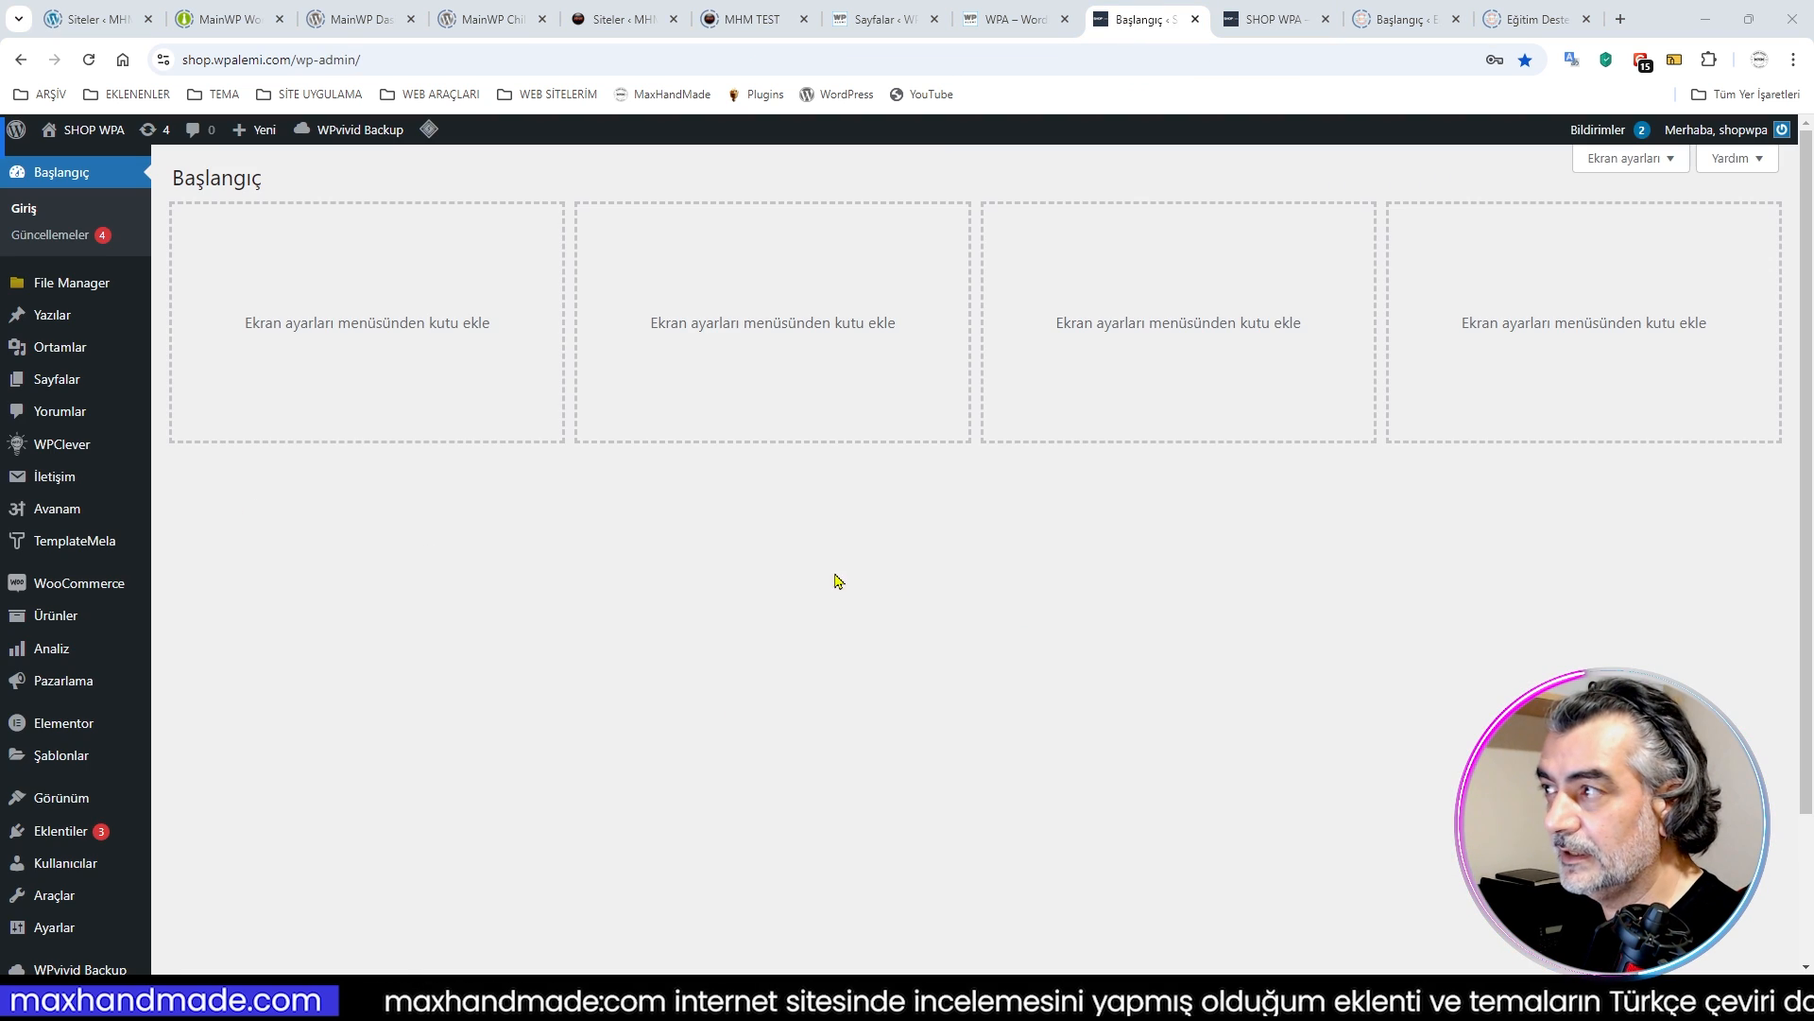
{"action": "key", "text": "ctrl+Tab"}
{"action": "key", "text": "ctrl+shift+Tab"}
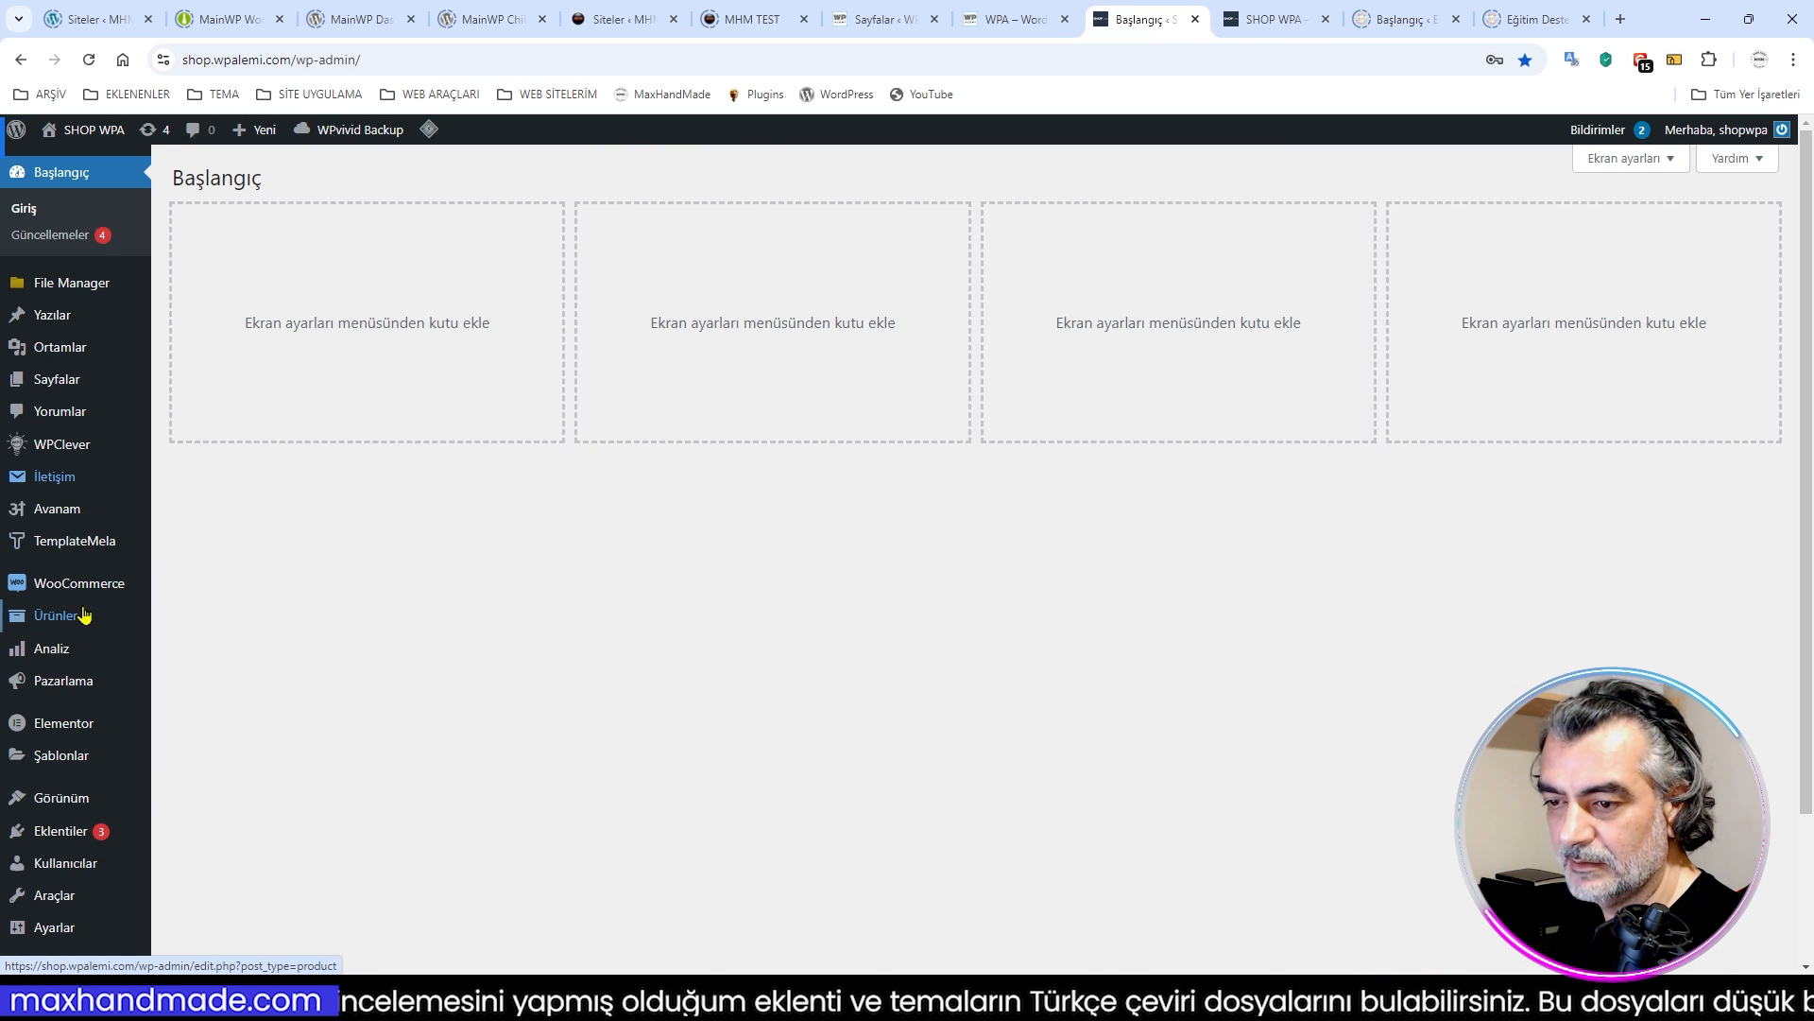
- Search plugins for 'mainwp', install and activate MainWP Child, and open its settings
{"action": "mouse_move", "coordinate": [79, 612]}
{"action": "mouse_move", "coordinate": [82, 828]}
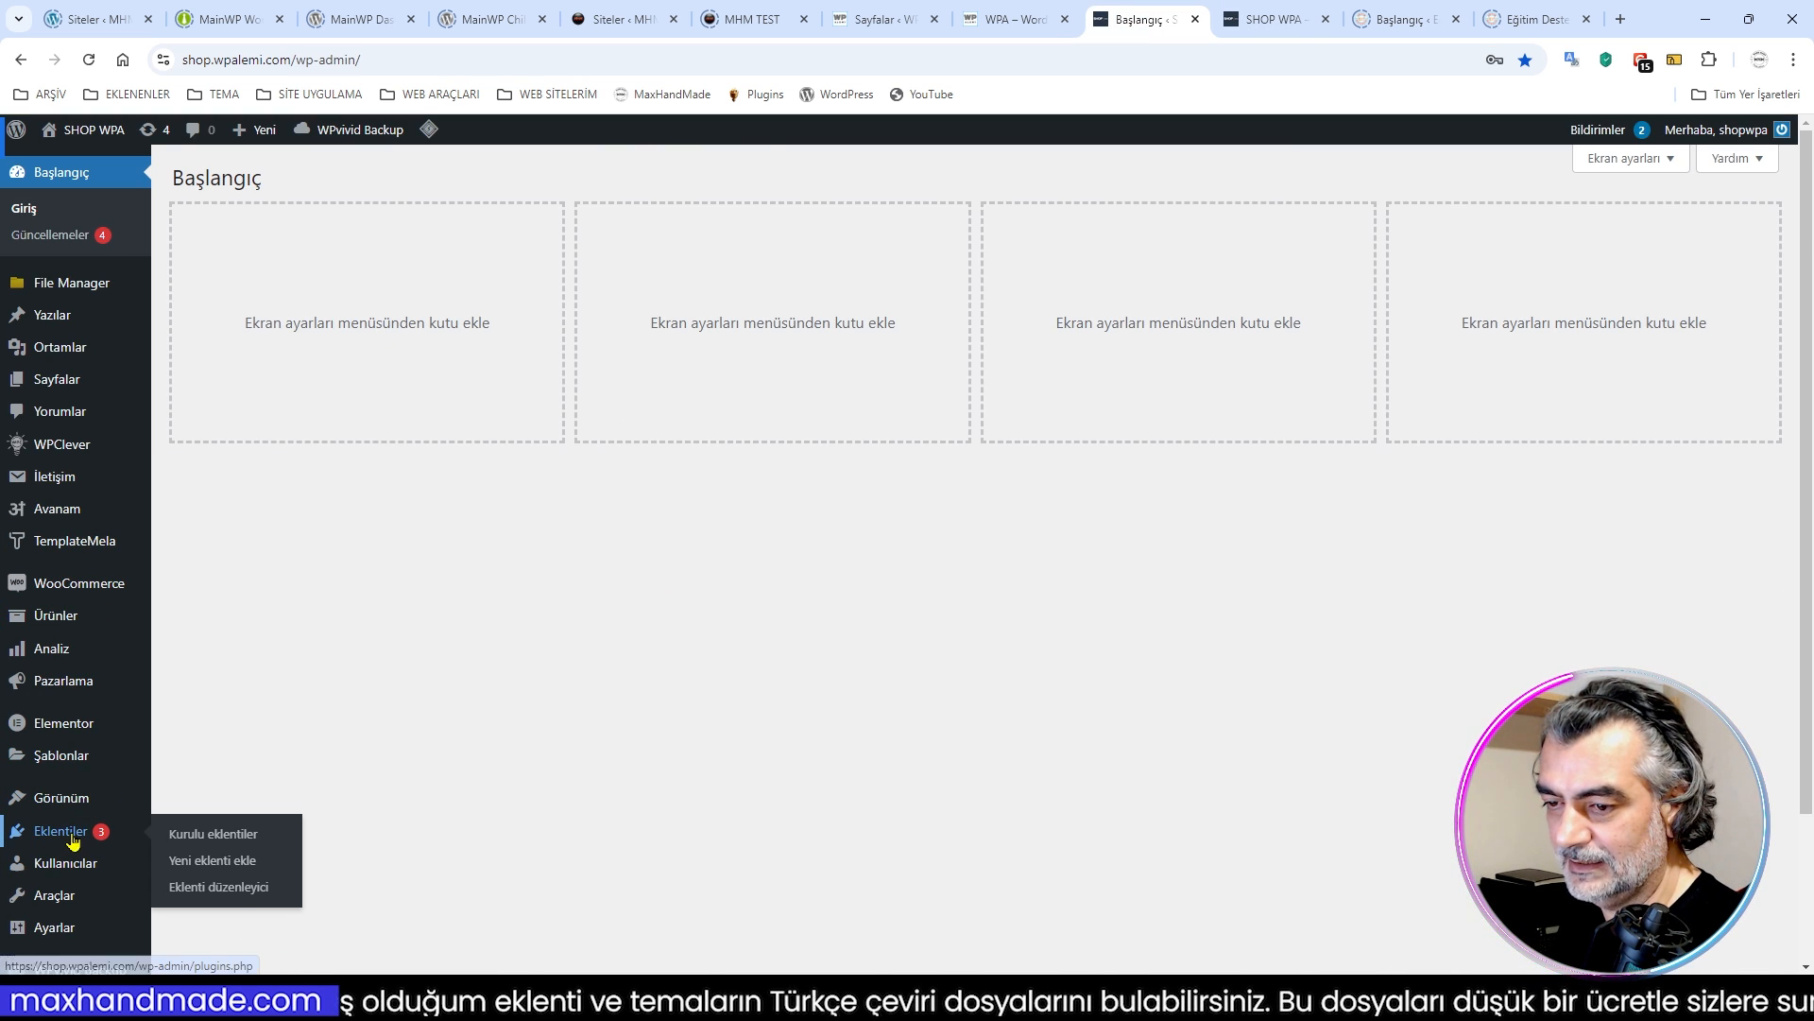
{"action": "left_click", "coordinate": [210, 868]}
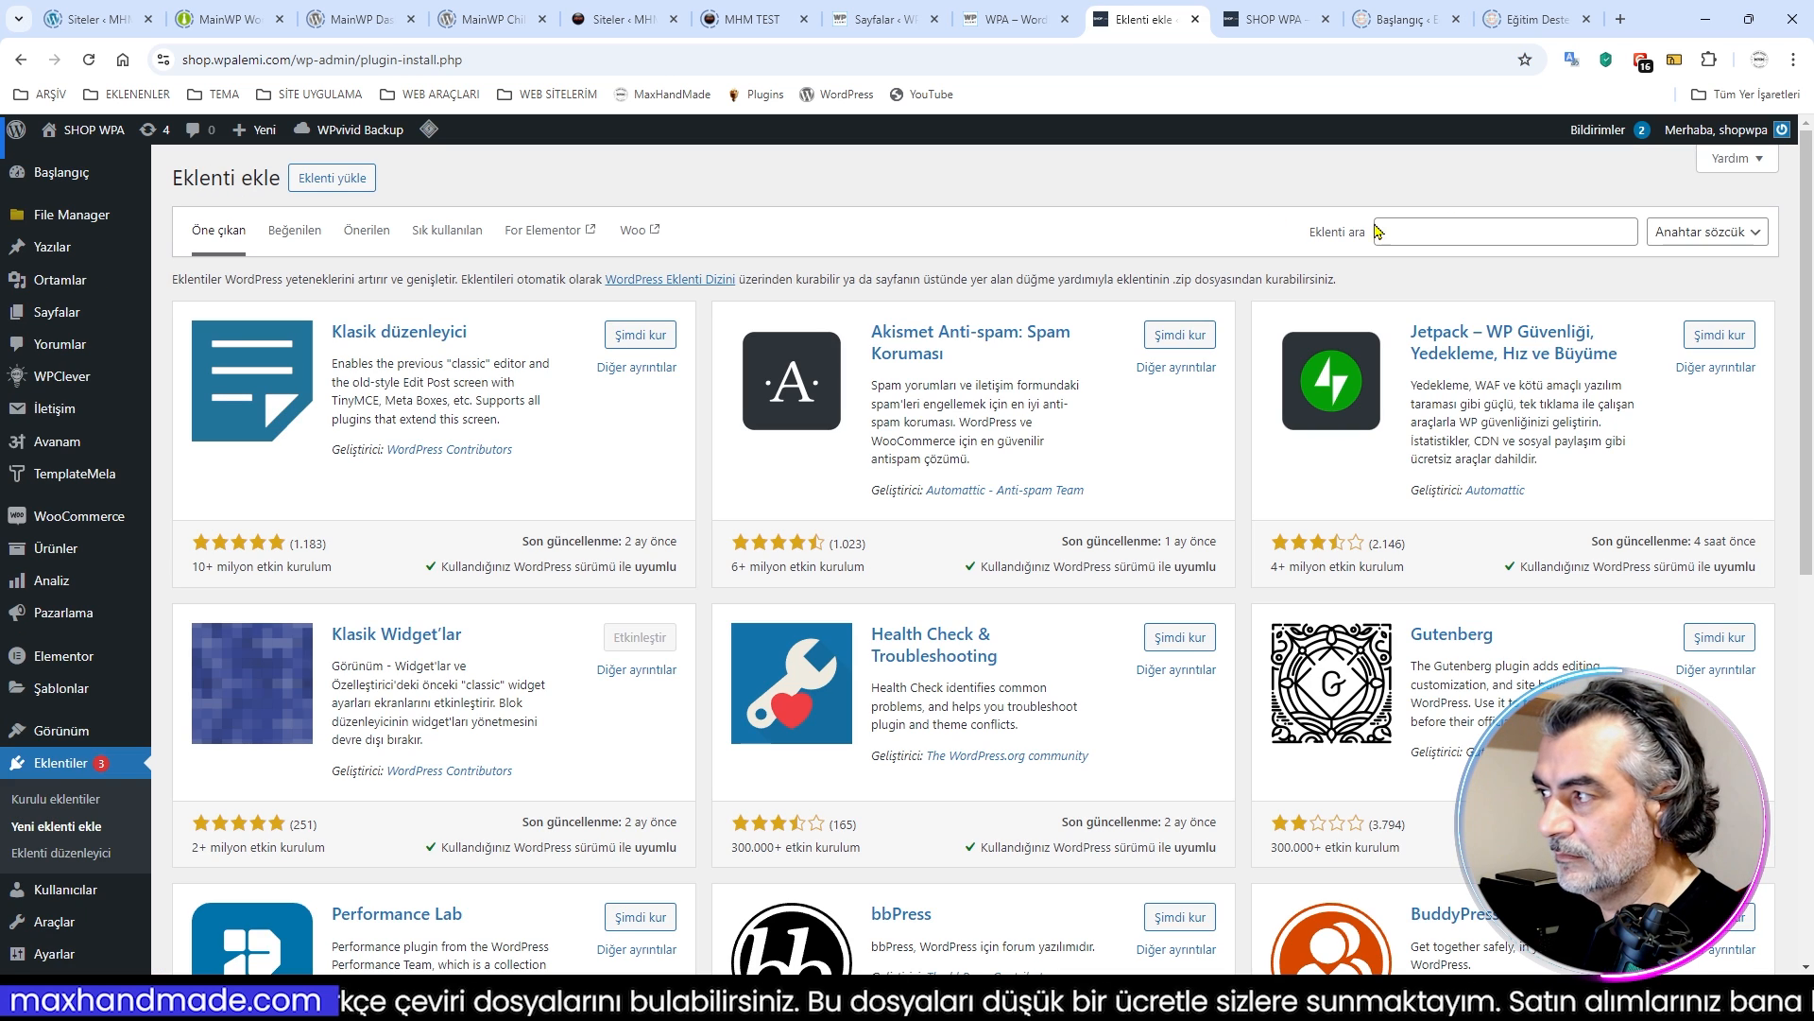
{"action": "left_click", "coordinate": [1455, 233]}
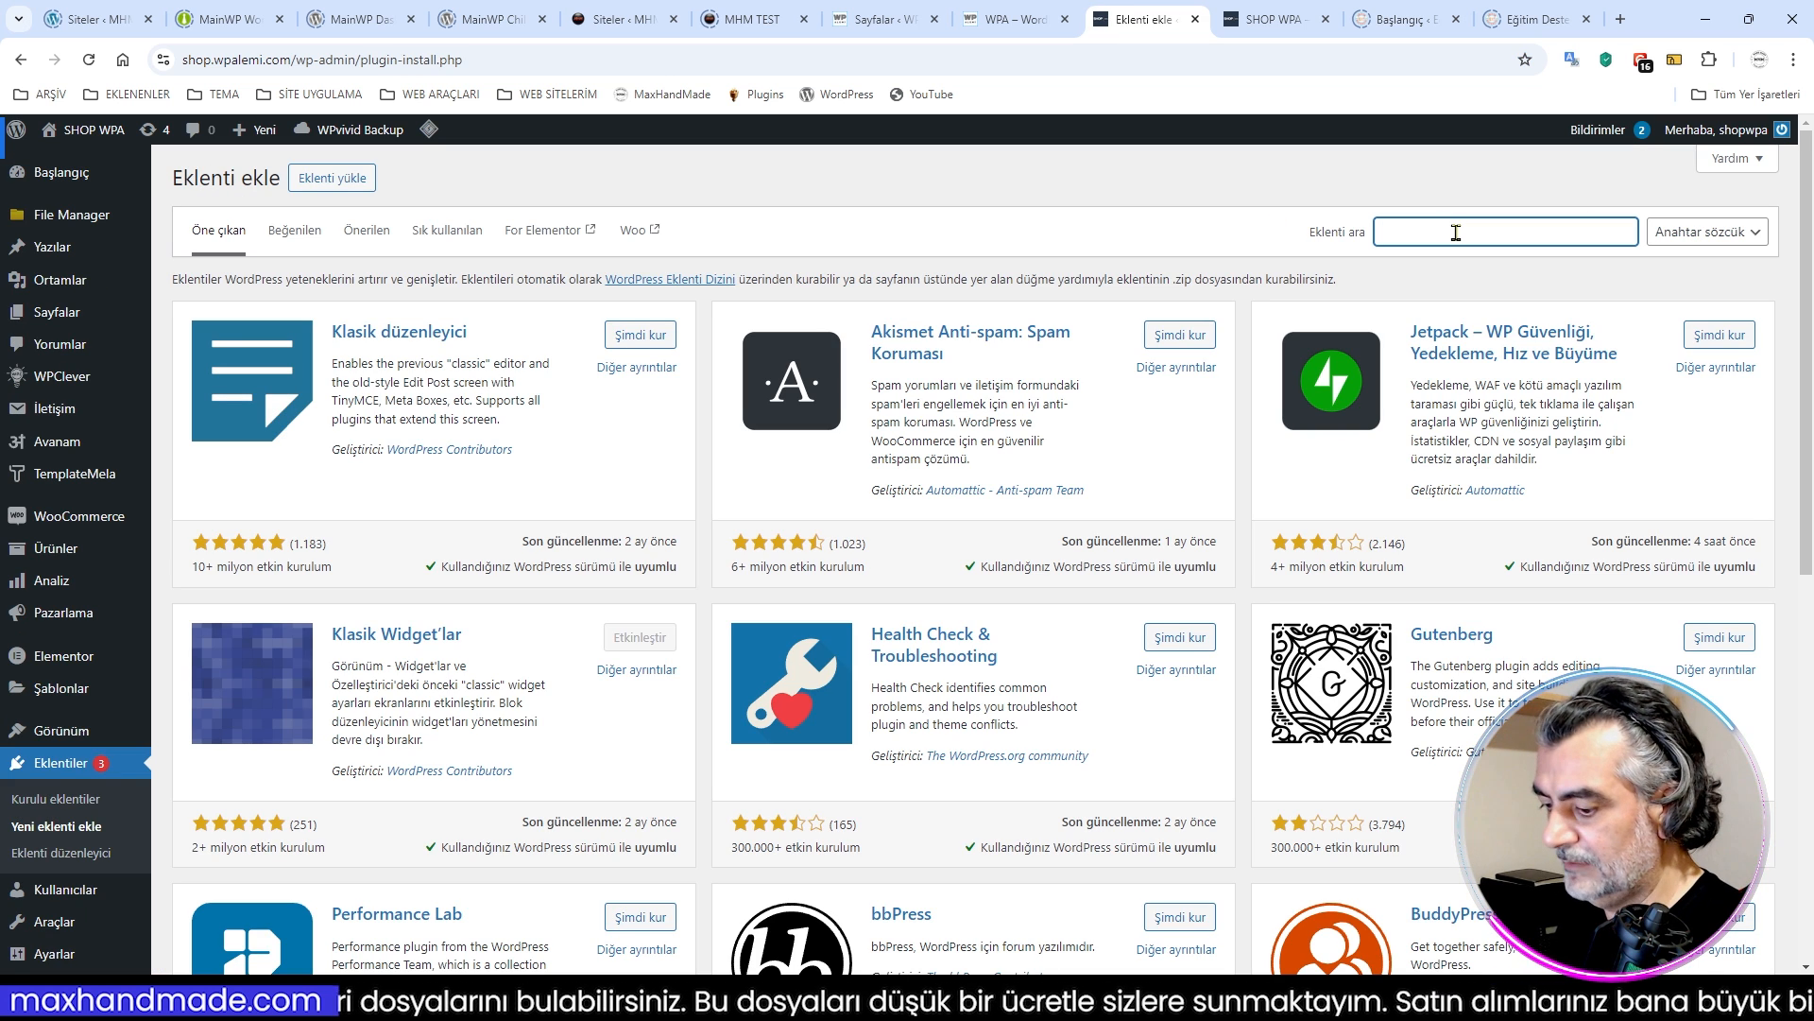
{"action": "type", "text": "mainwp"}
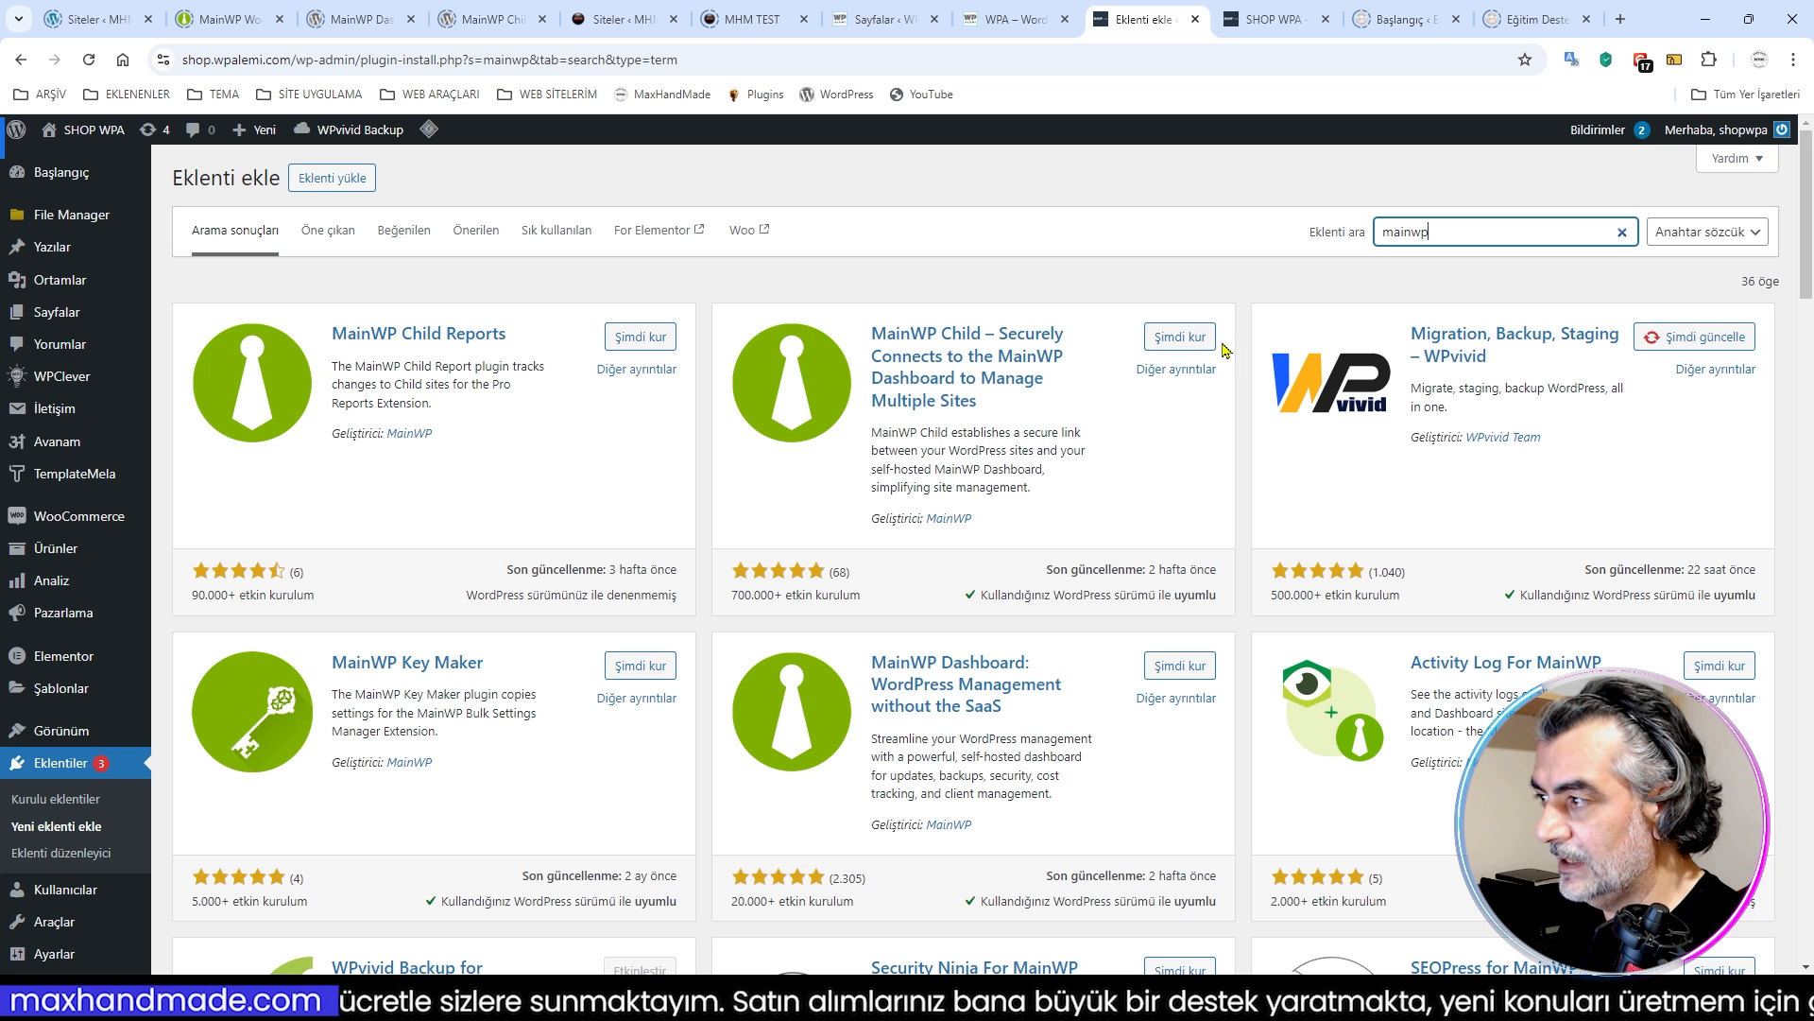
{"action": "left_click", "coordinate": [1182, 338]}
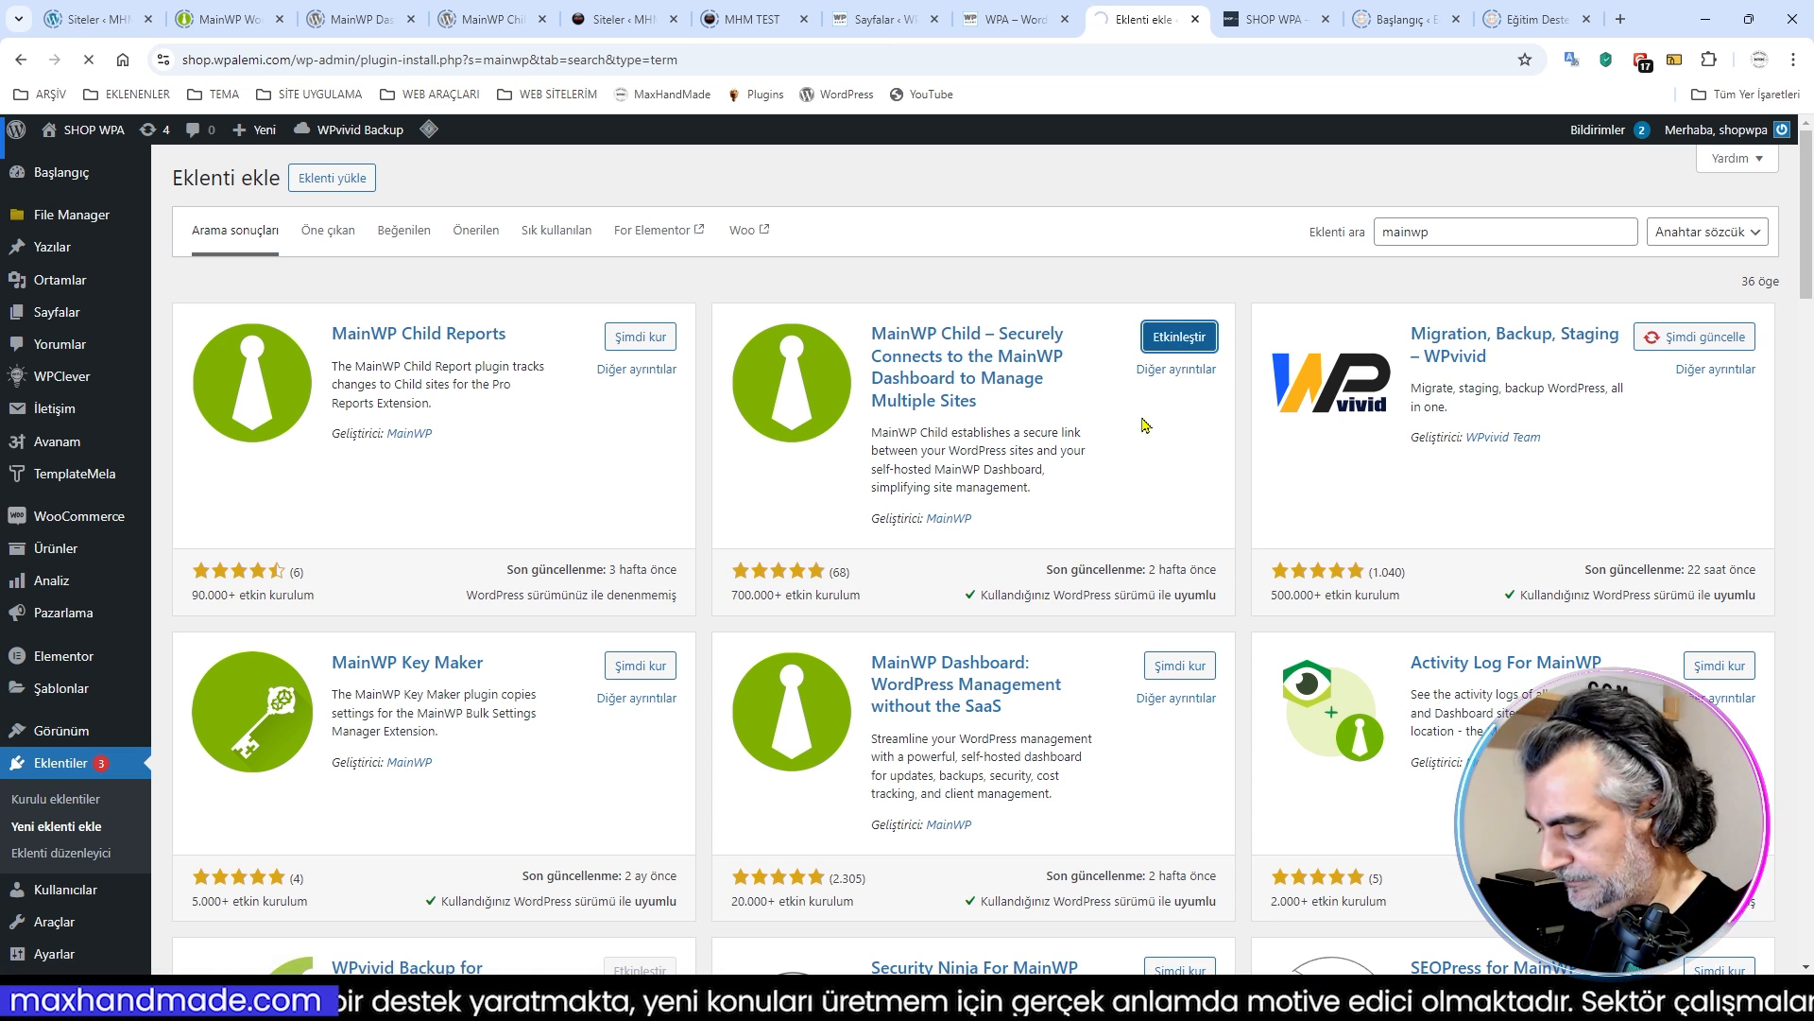
{"action": "scroll", "coordinate": [747, 567], "scroll_direction": "down", "scroll_amount": 5}
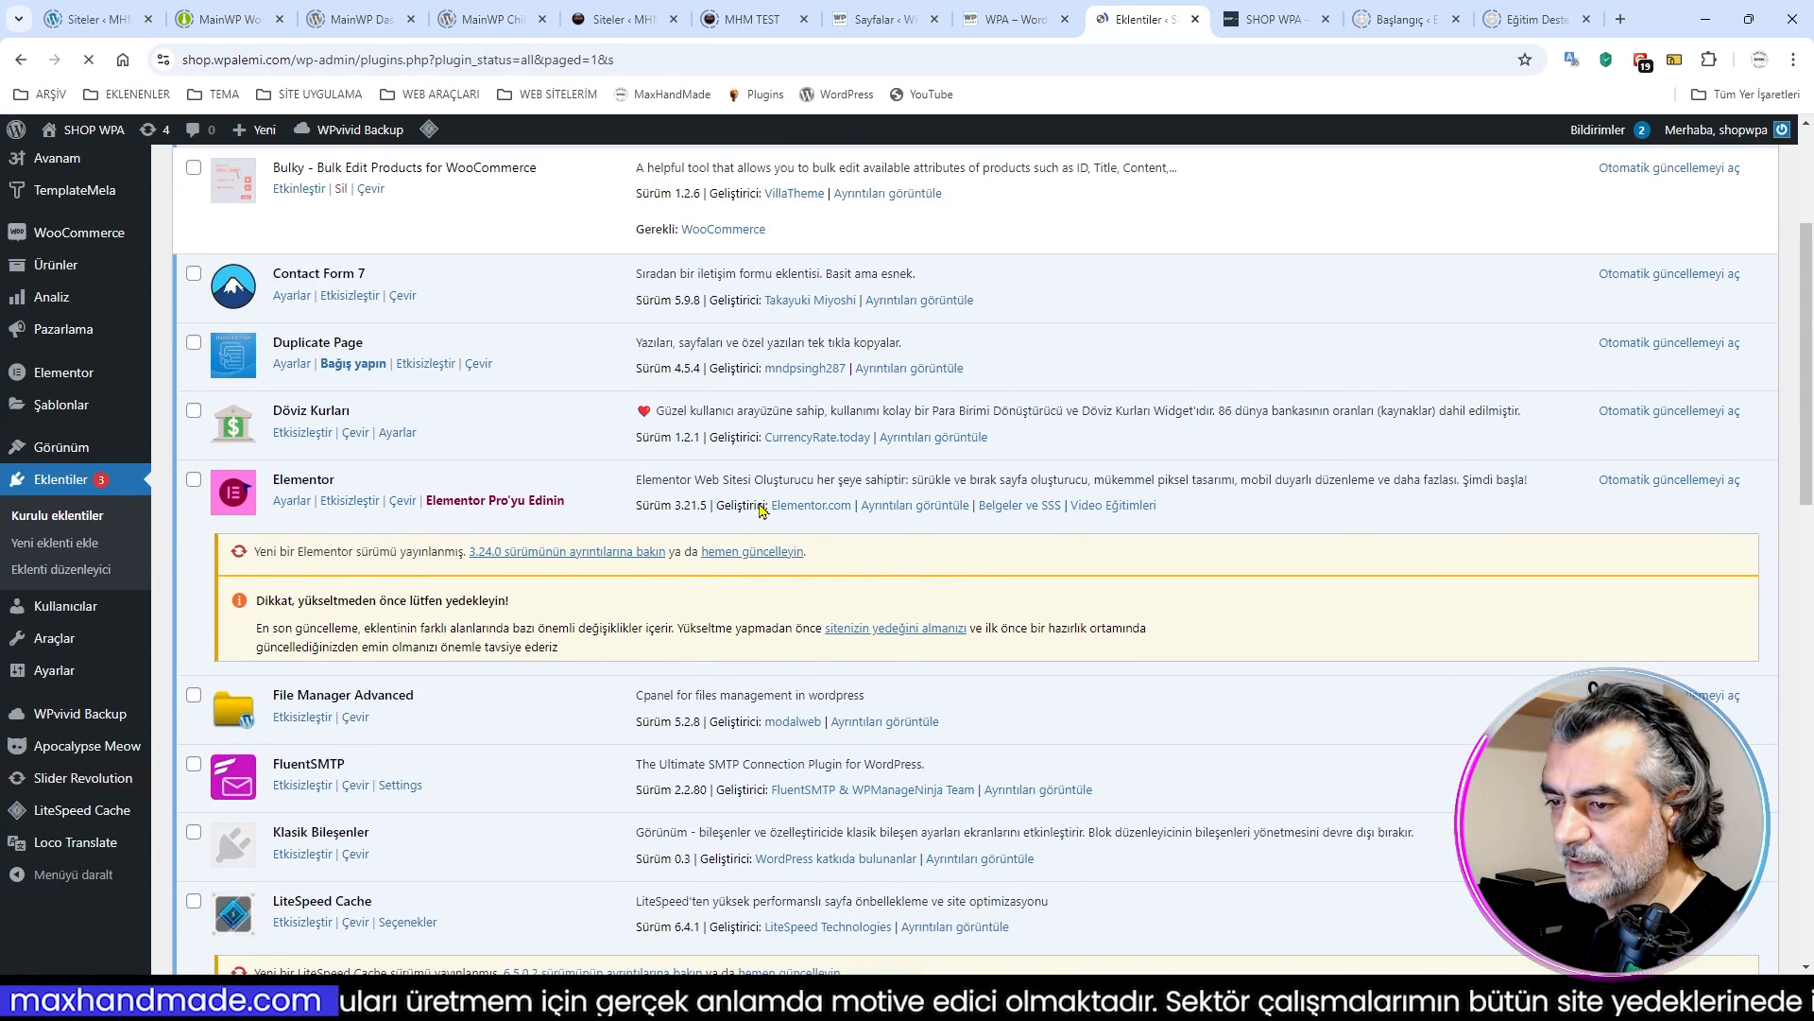
{"action": "scroll", "coordinate": [567, 627], "scroll_direction": "down", "scroll_amount": 3}
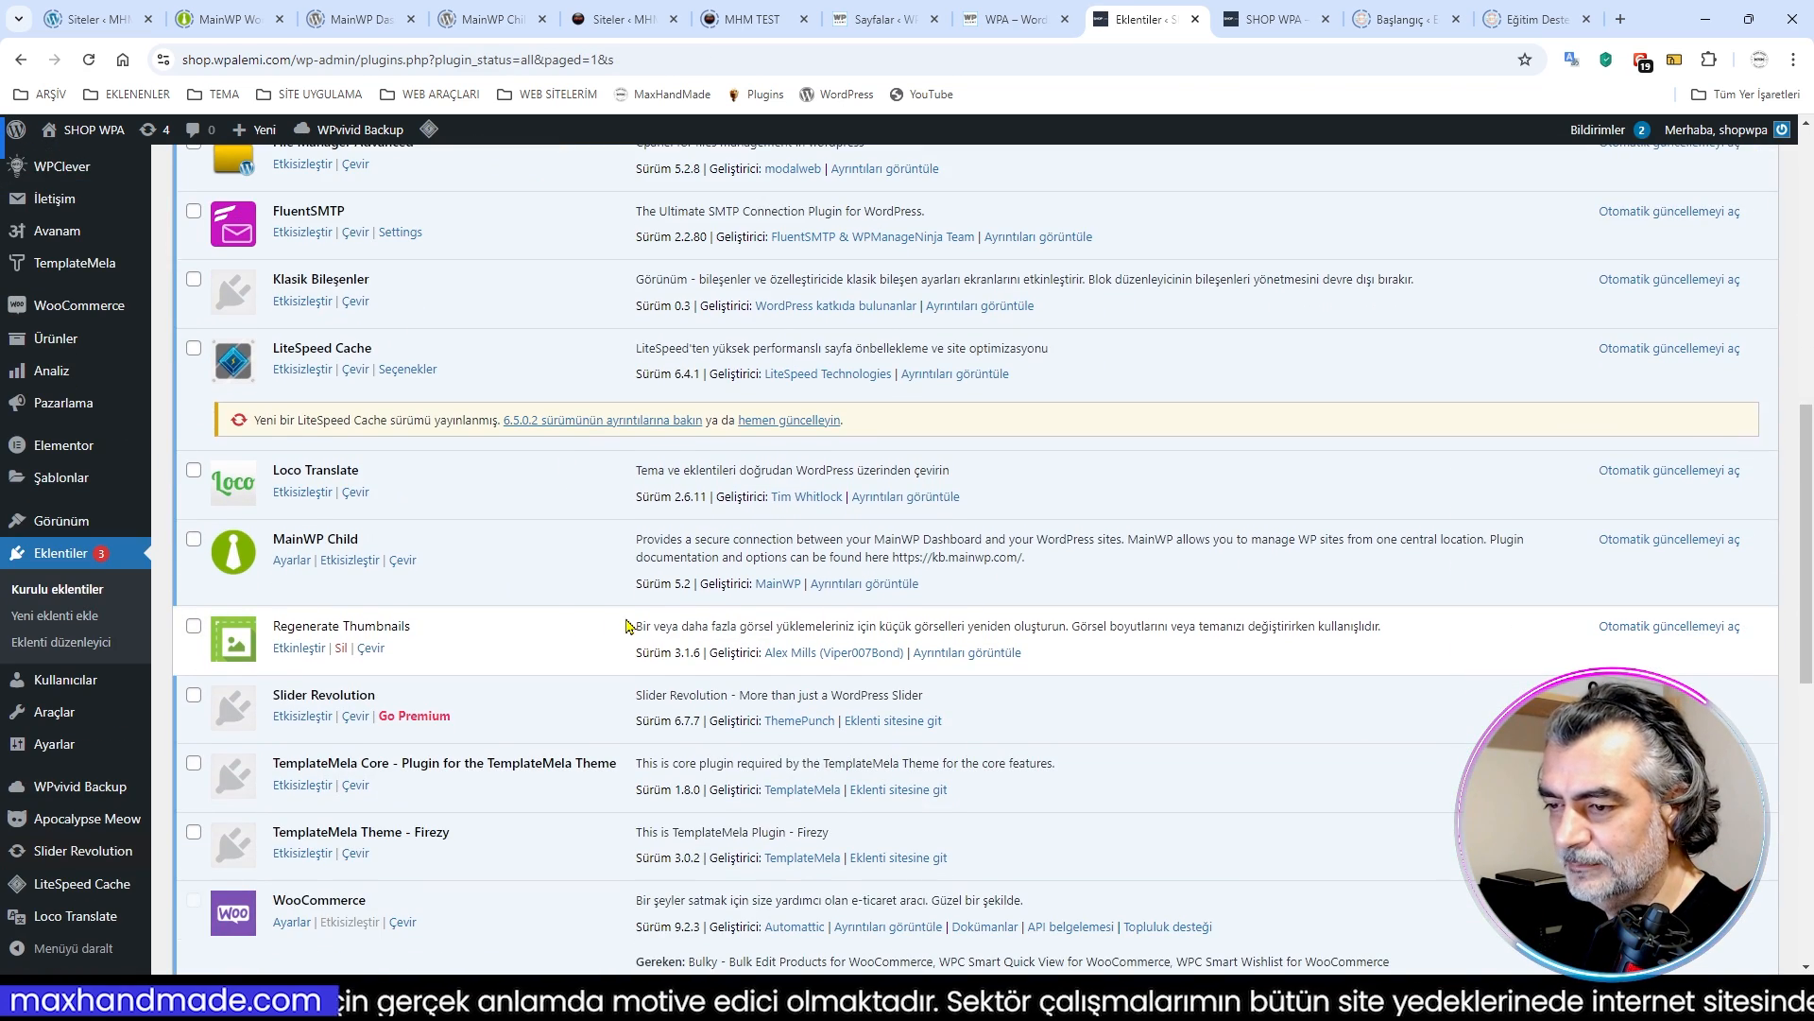
{"action": "scroll", "coordinate": [626, 626], "scroll_direction": "up", "scroll_amount": 2}
{"action": "left_click", "coordinate": [292, 748]}
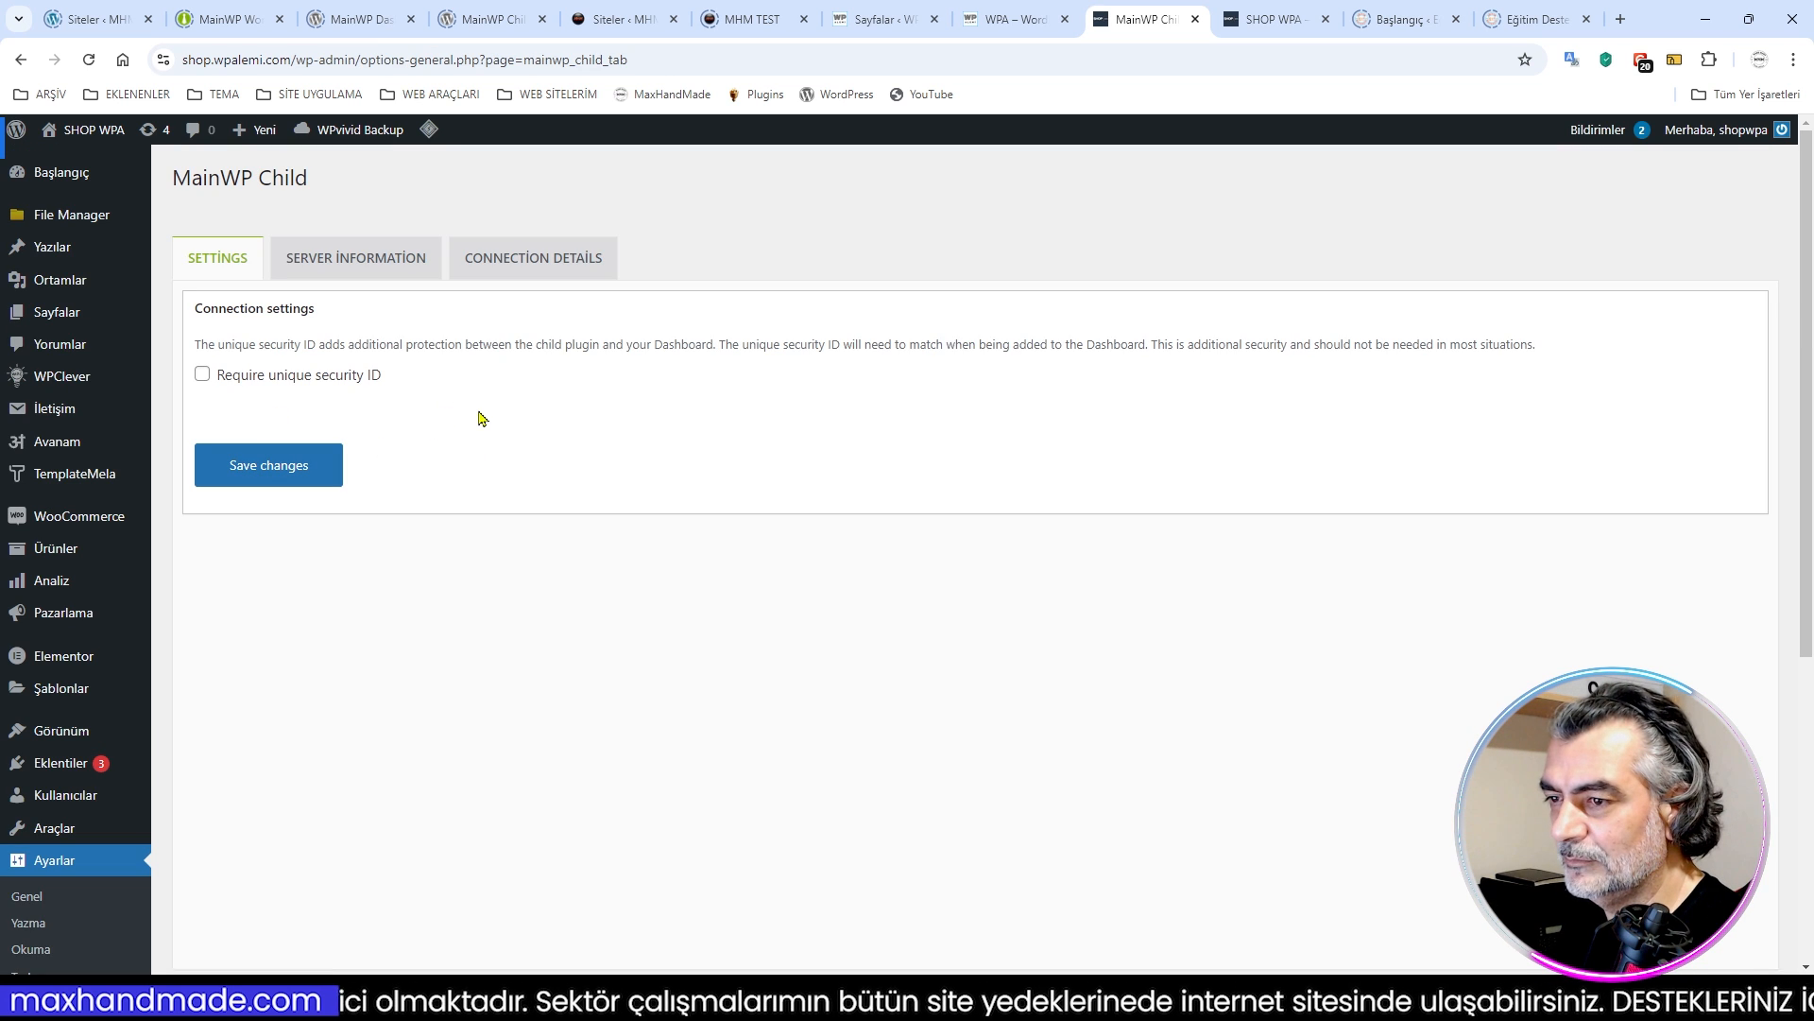
- Copy the SHOP WPA storefront's address and return to MainWP's managed sites list
{"action": "left_click", "coordinate": [1267, 20]}
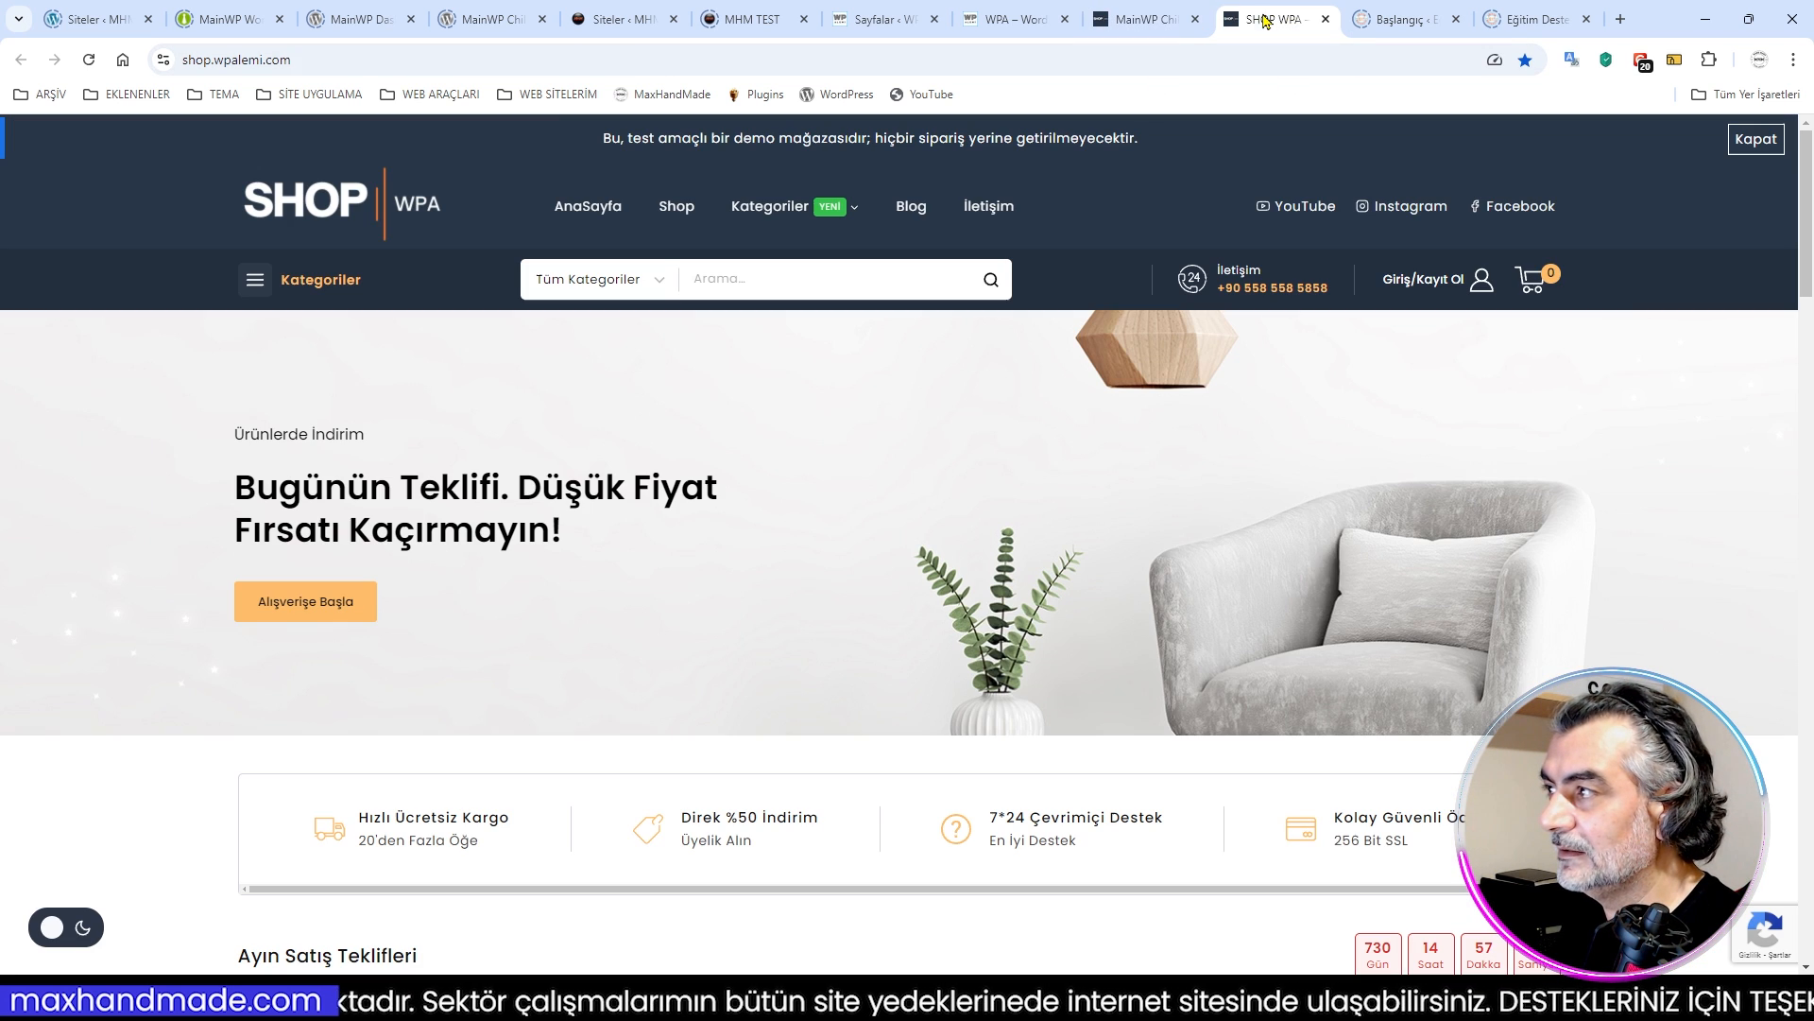
{"action": "left_click", "coordinate": [327, 60]}
{"action": "key", "text": "ctrl+c"}
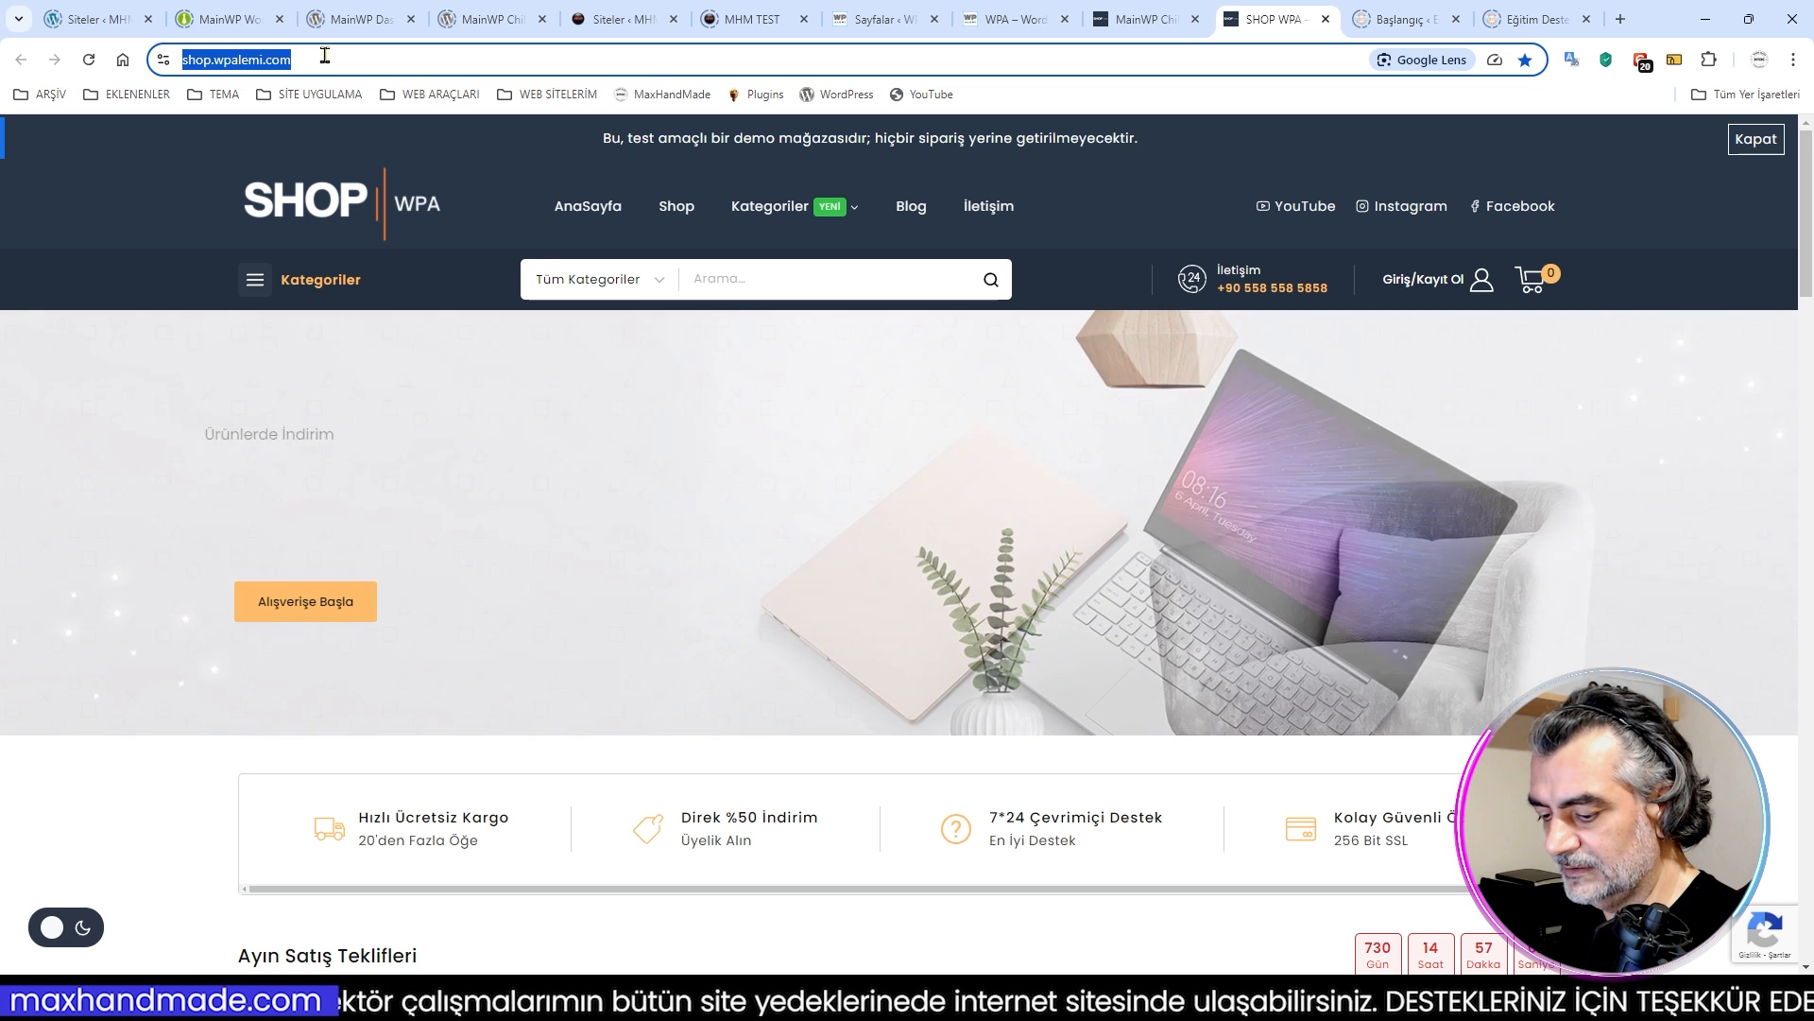
{"action": "left_click", "coordinate": [609, 19]}
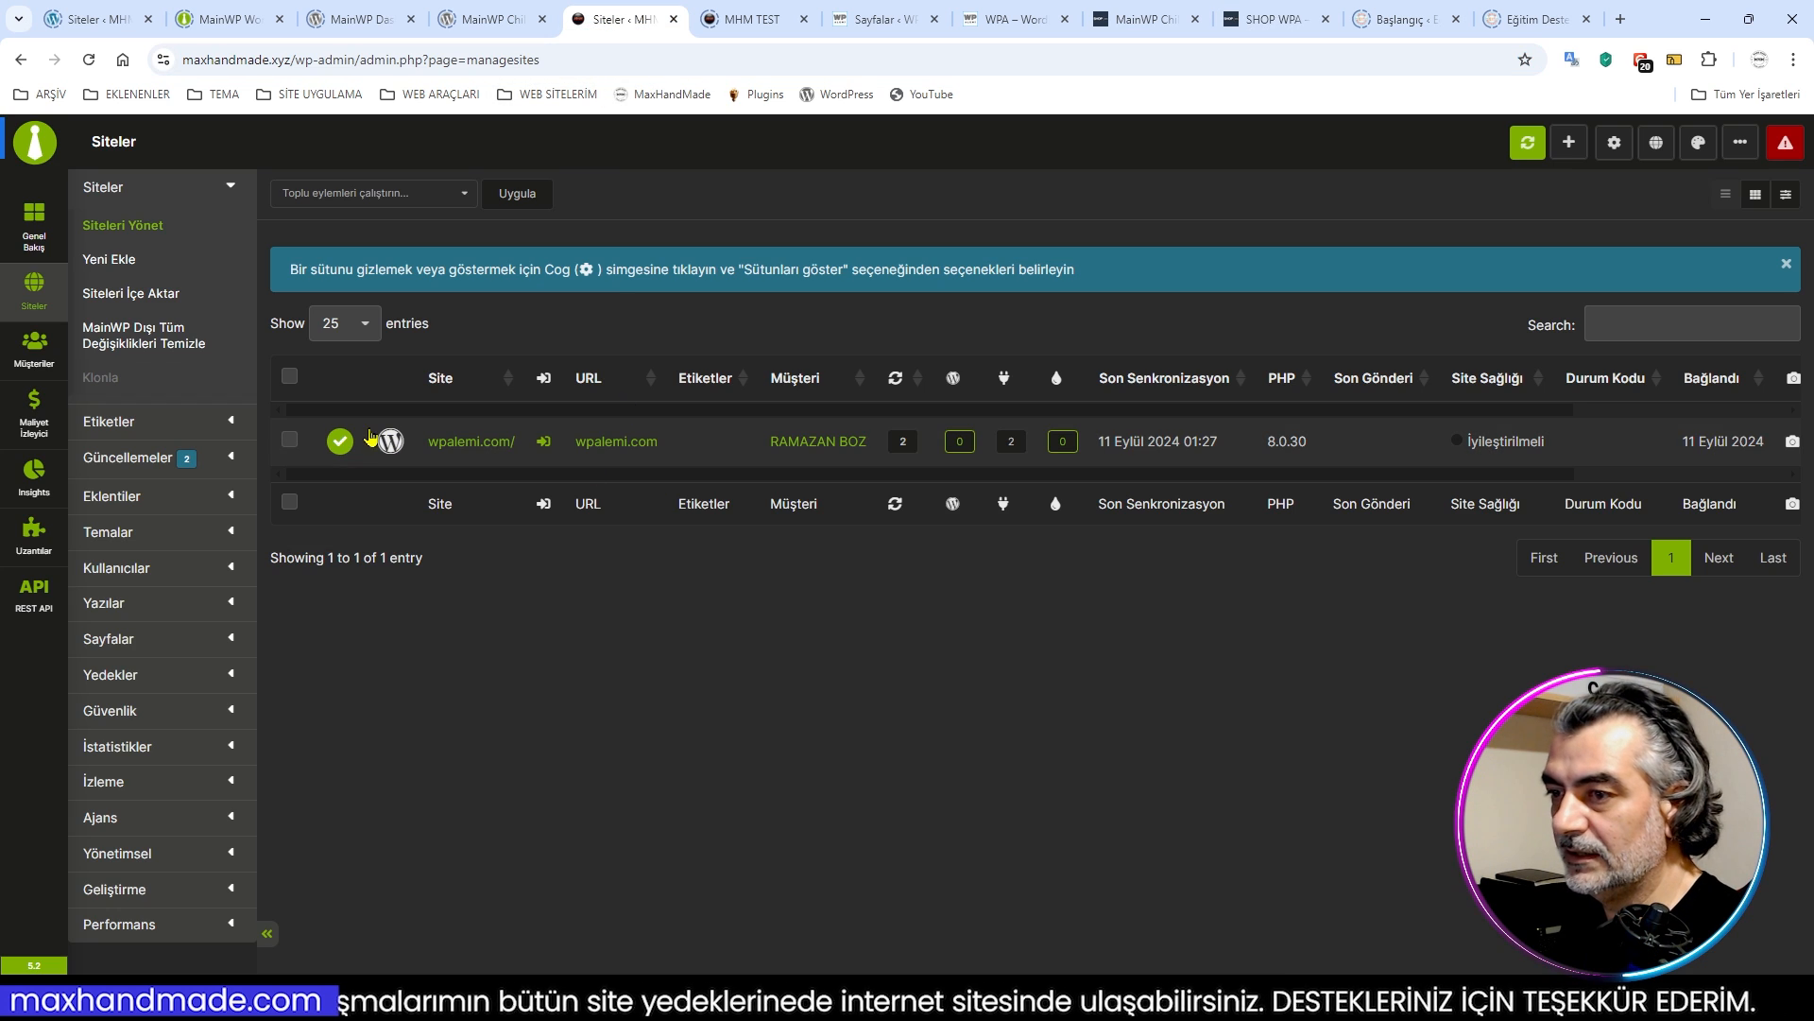
- Enter the shop.wpalemi.com URL as a new site, confirm the connection test passes, and mark MainWP Child active
{"action": "left_click", "coordinate": [118, 276]}
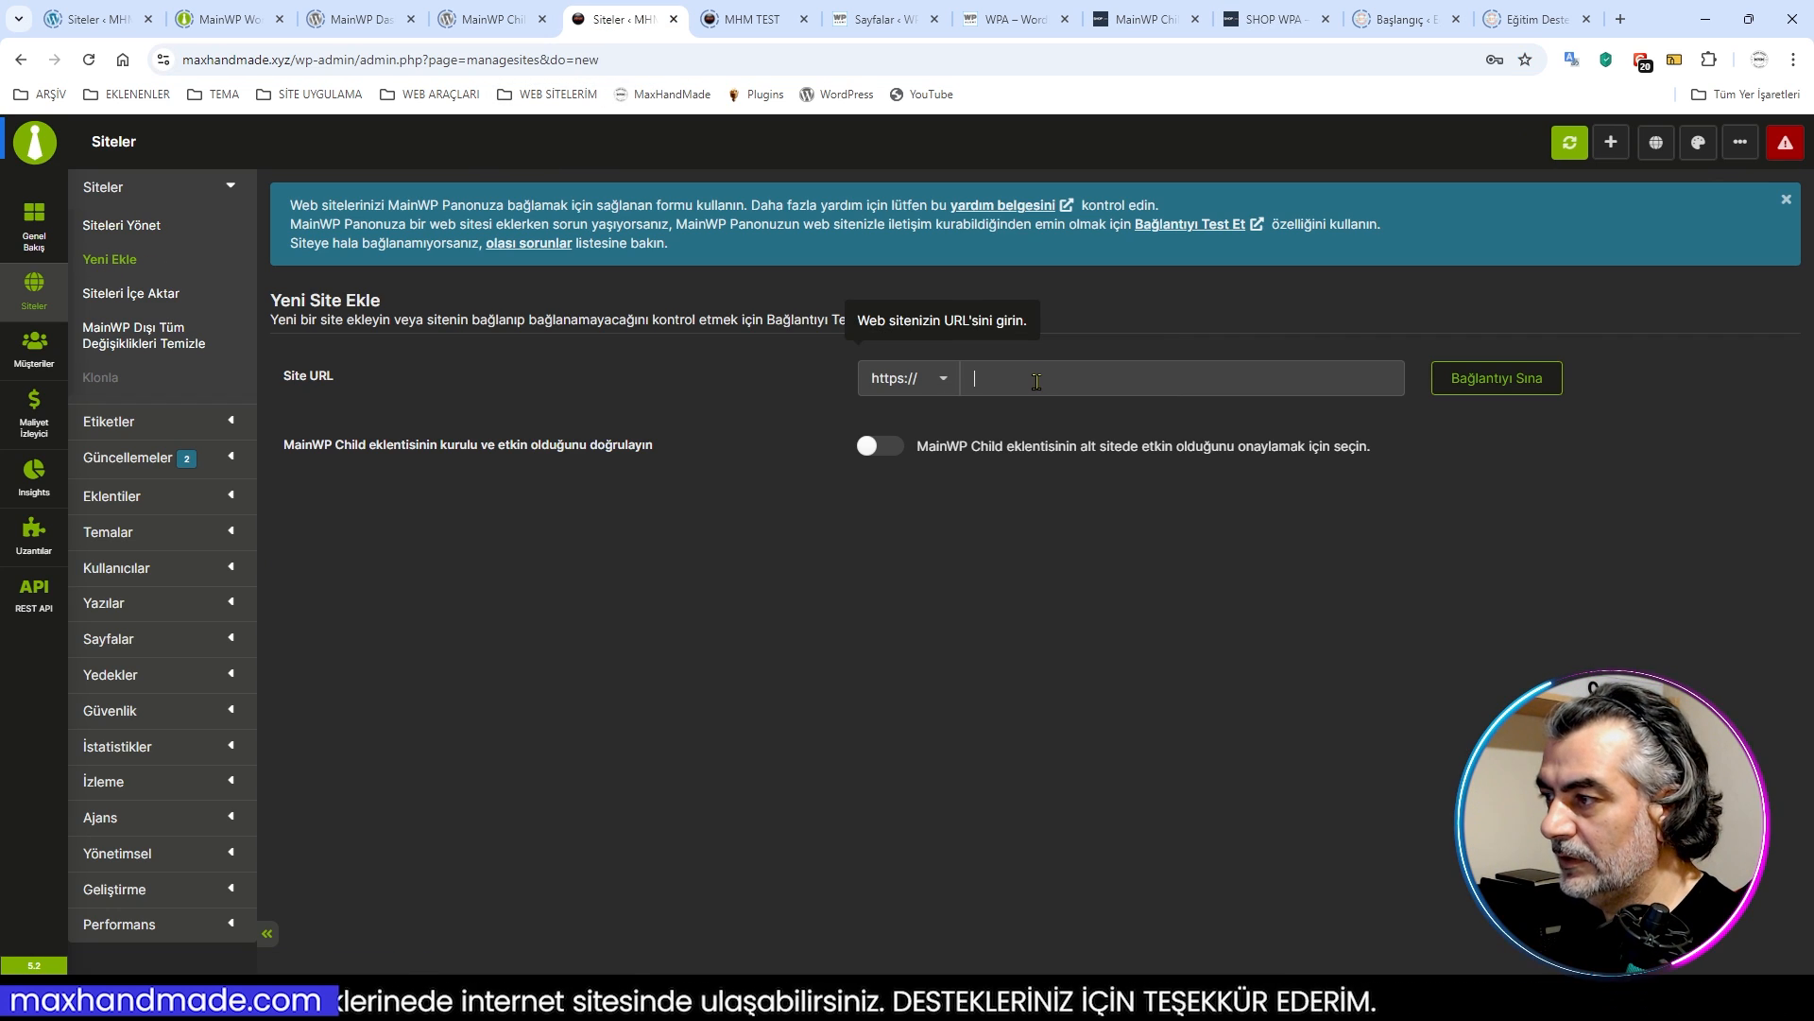
{"action": "key", "text": "ctrl+v"}
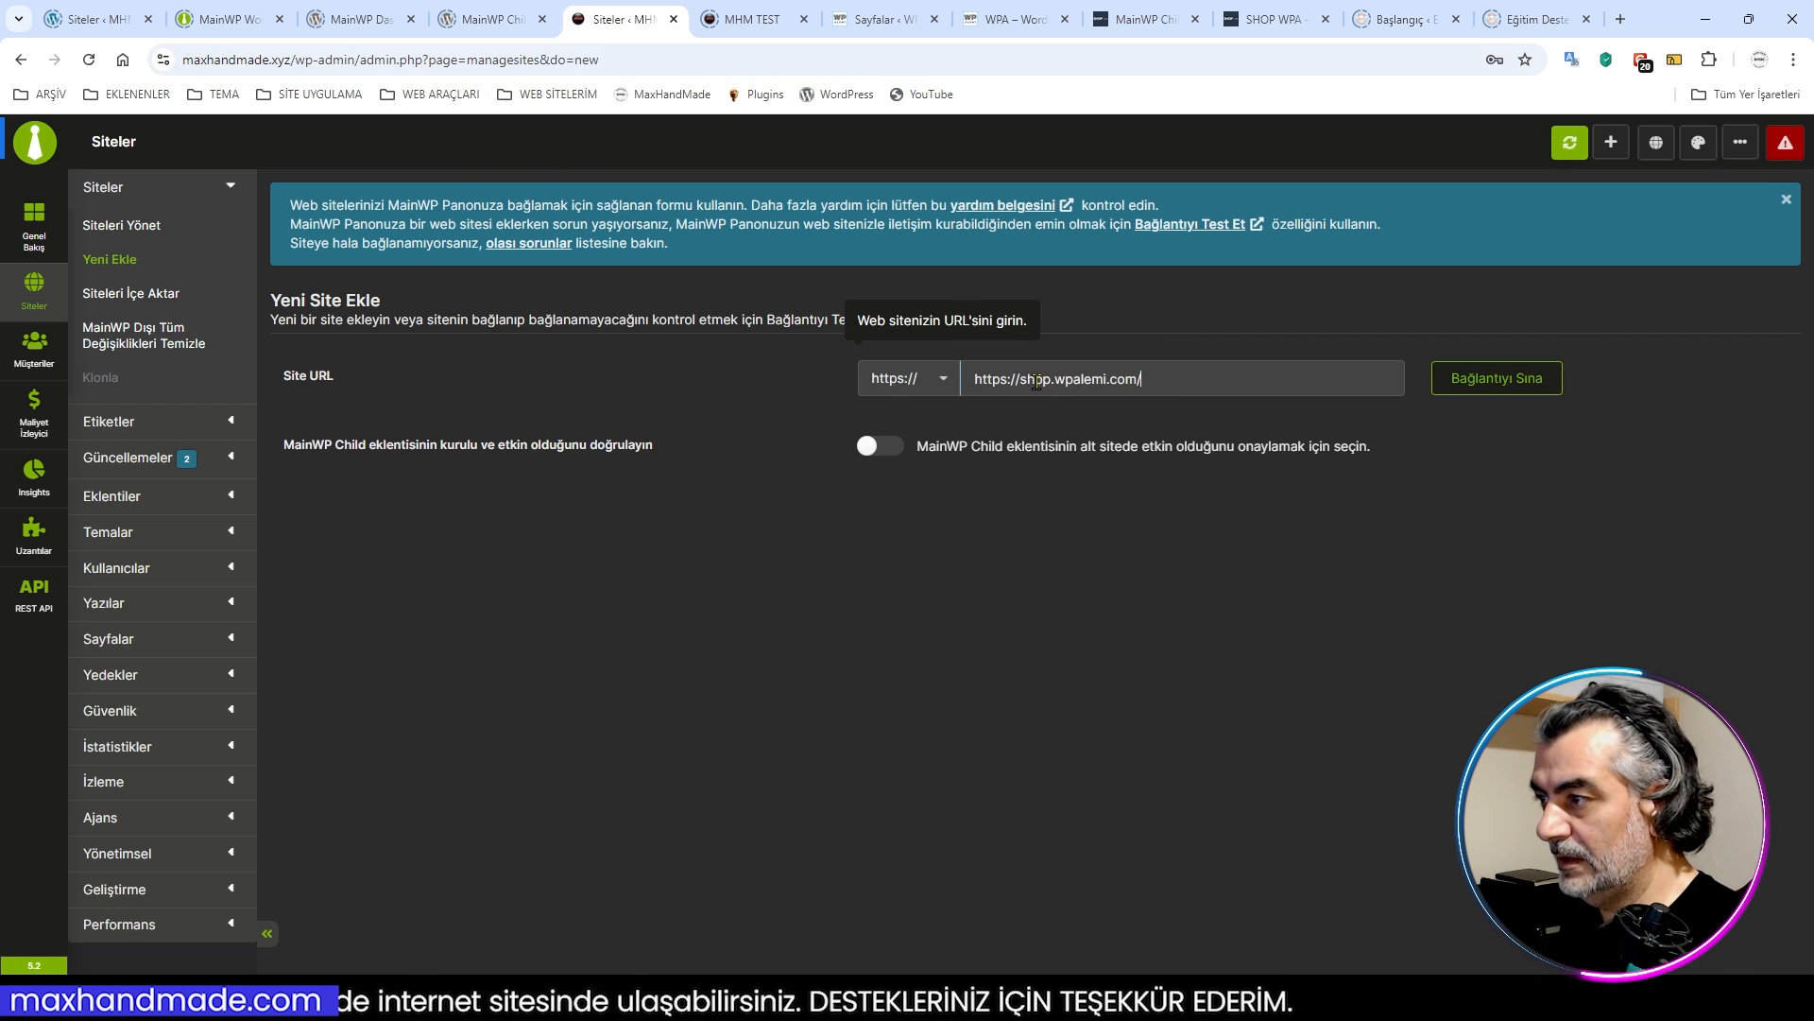
{"action": "left_click", "coordinate": [1498, 383]}
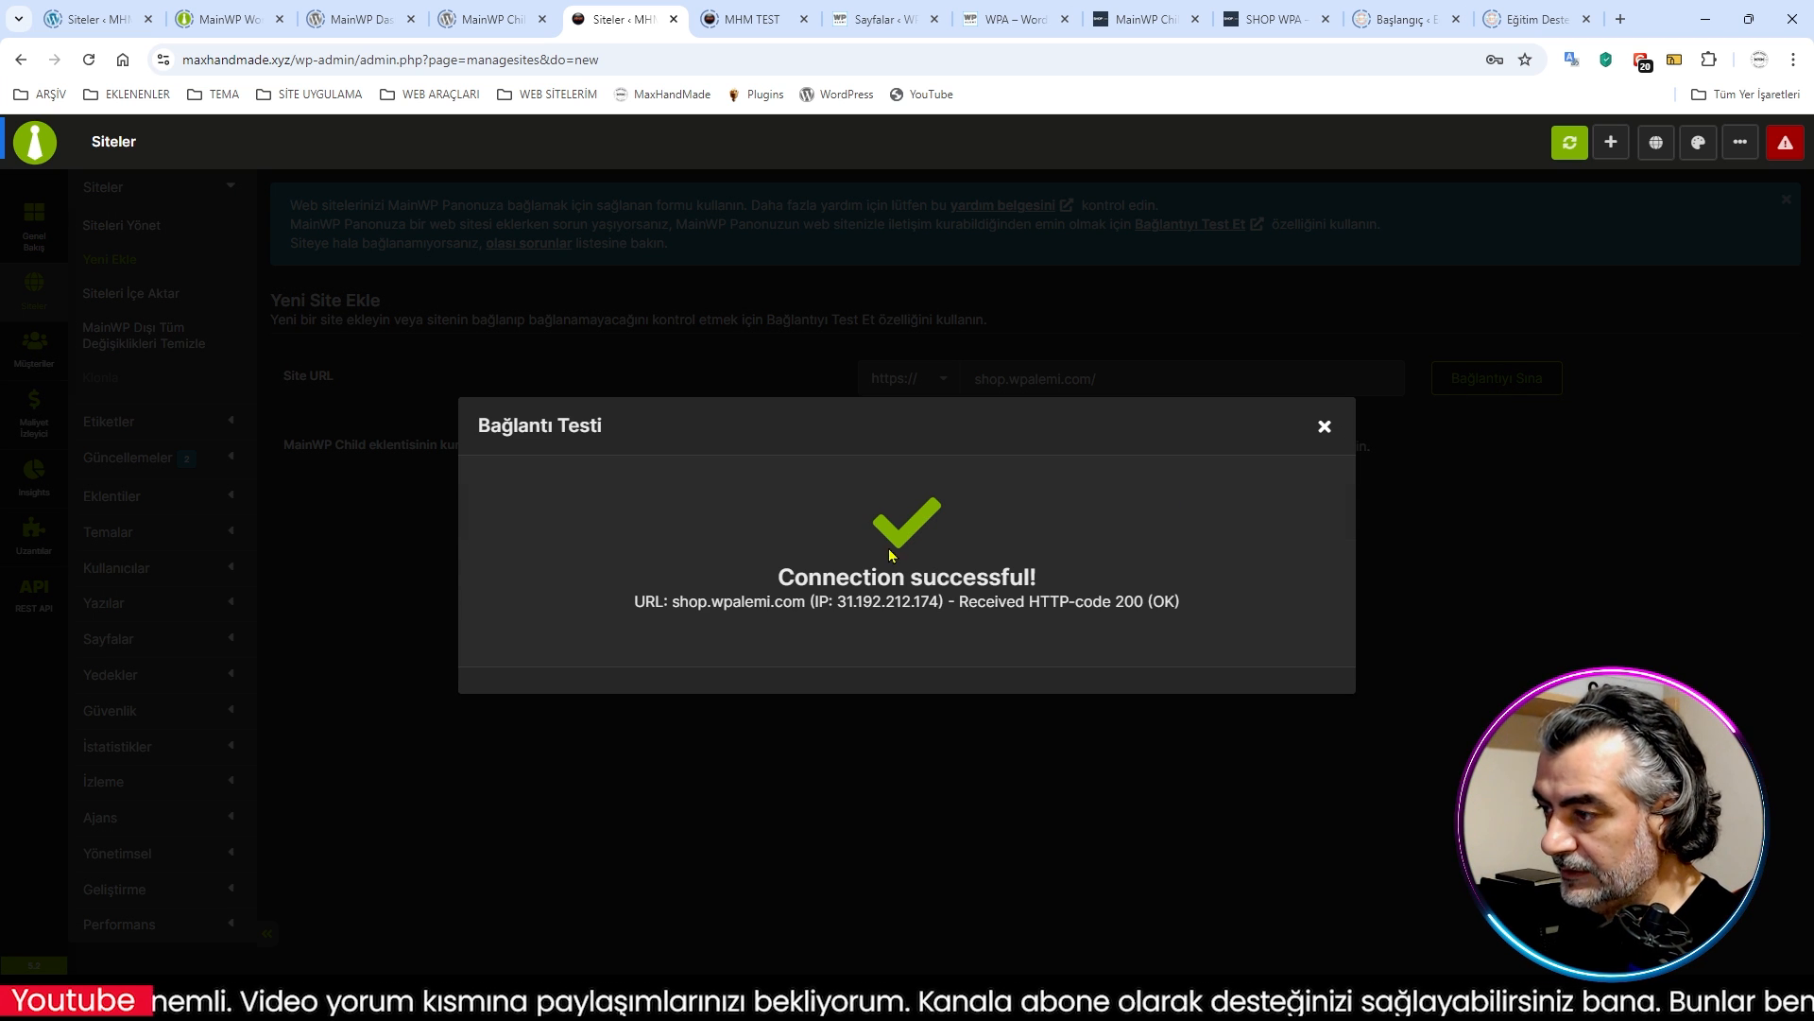
{"action": "left_click", "coordinate": [1324, 427]}
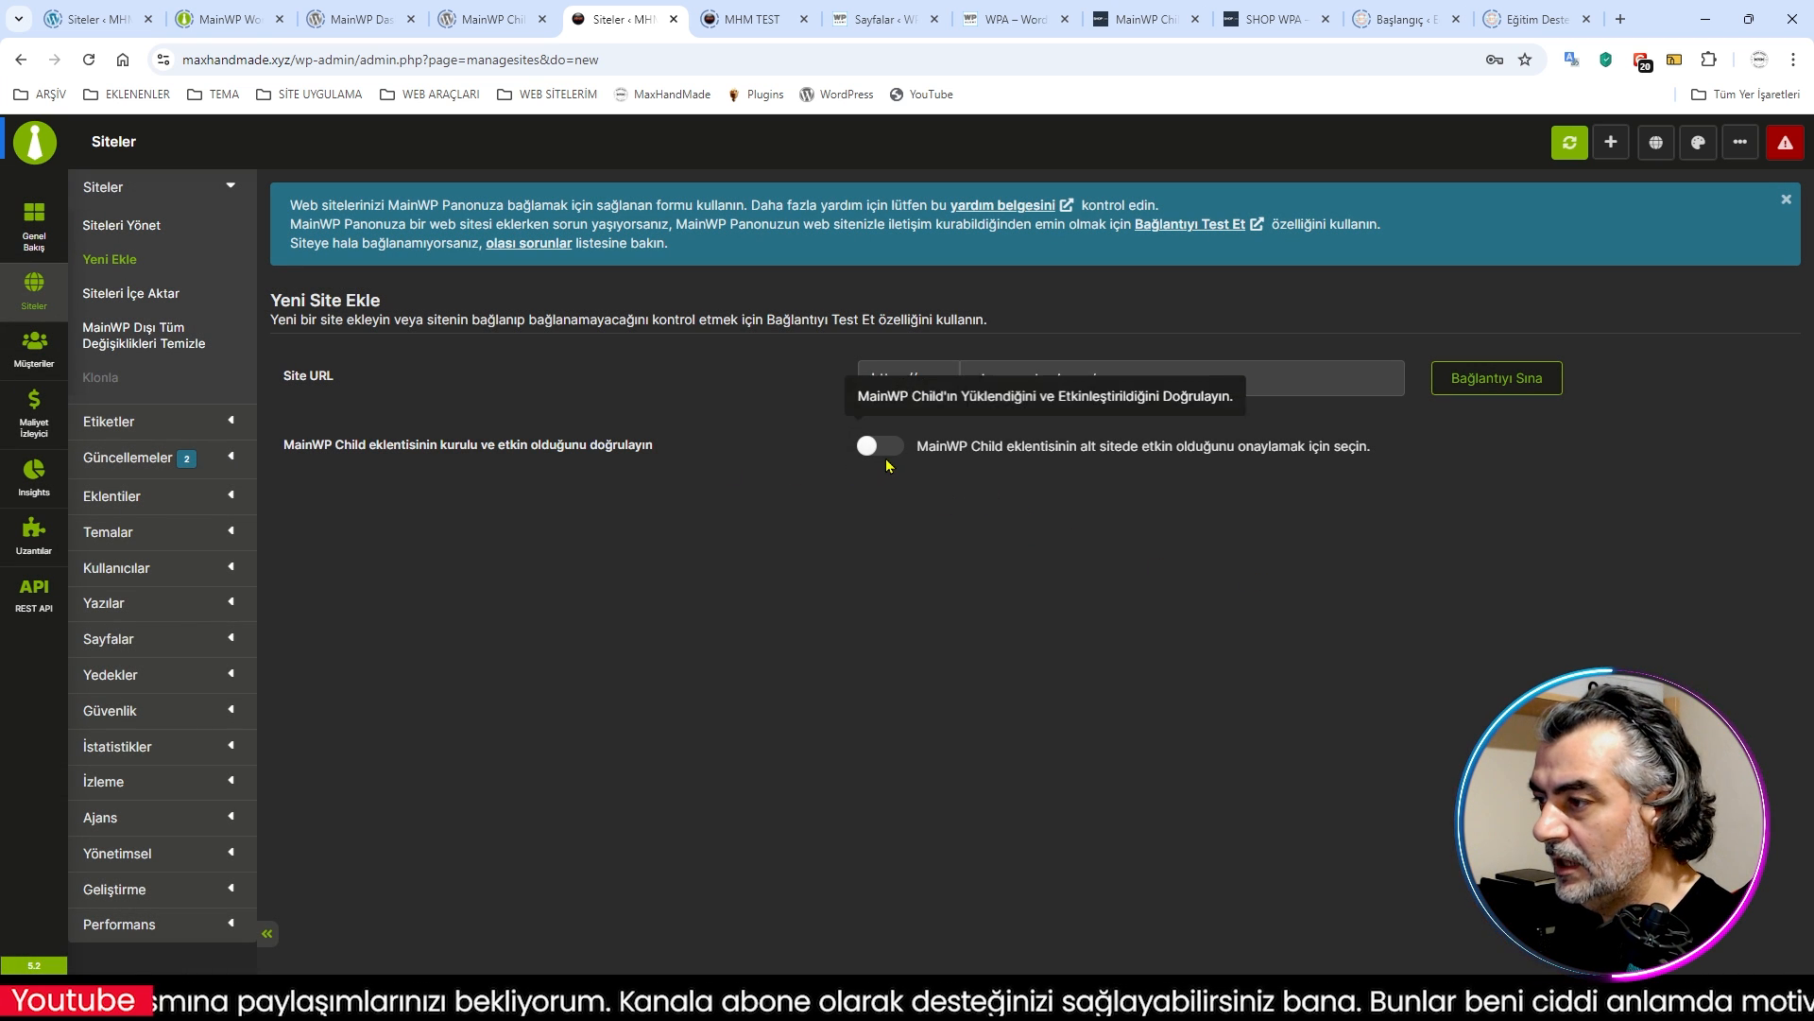
{"action": "left_click", "coordinate": [884, 448]}
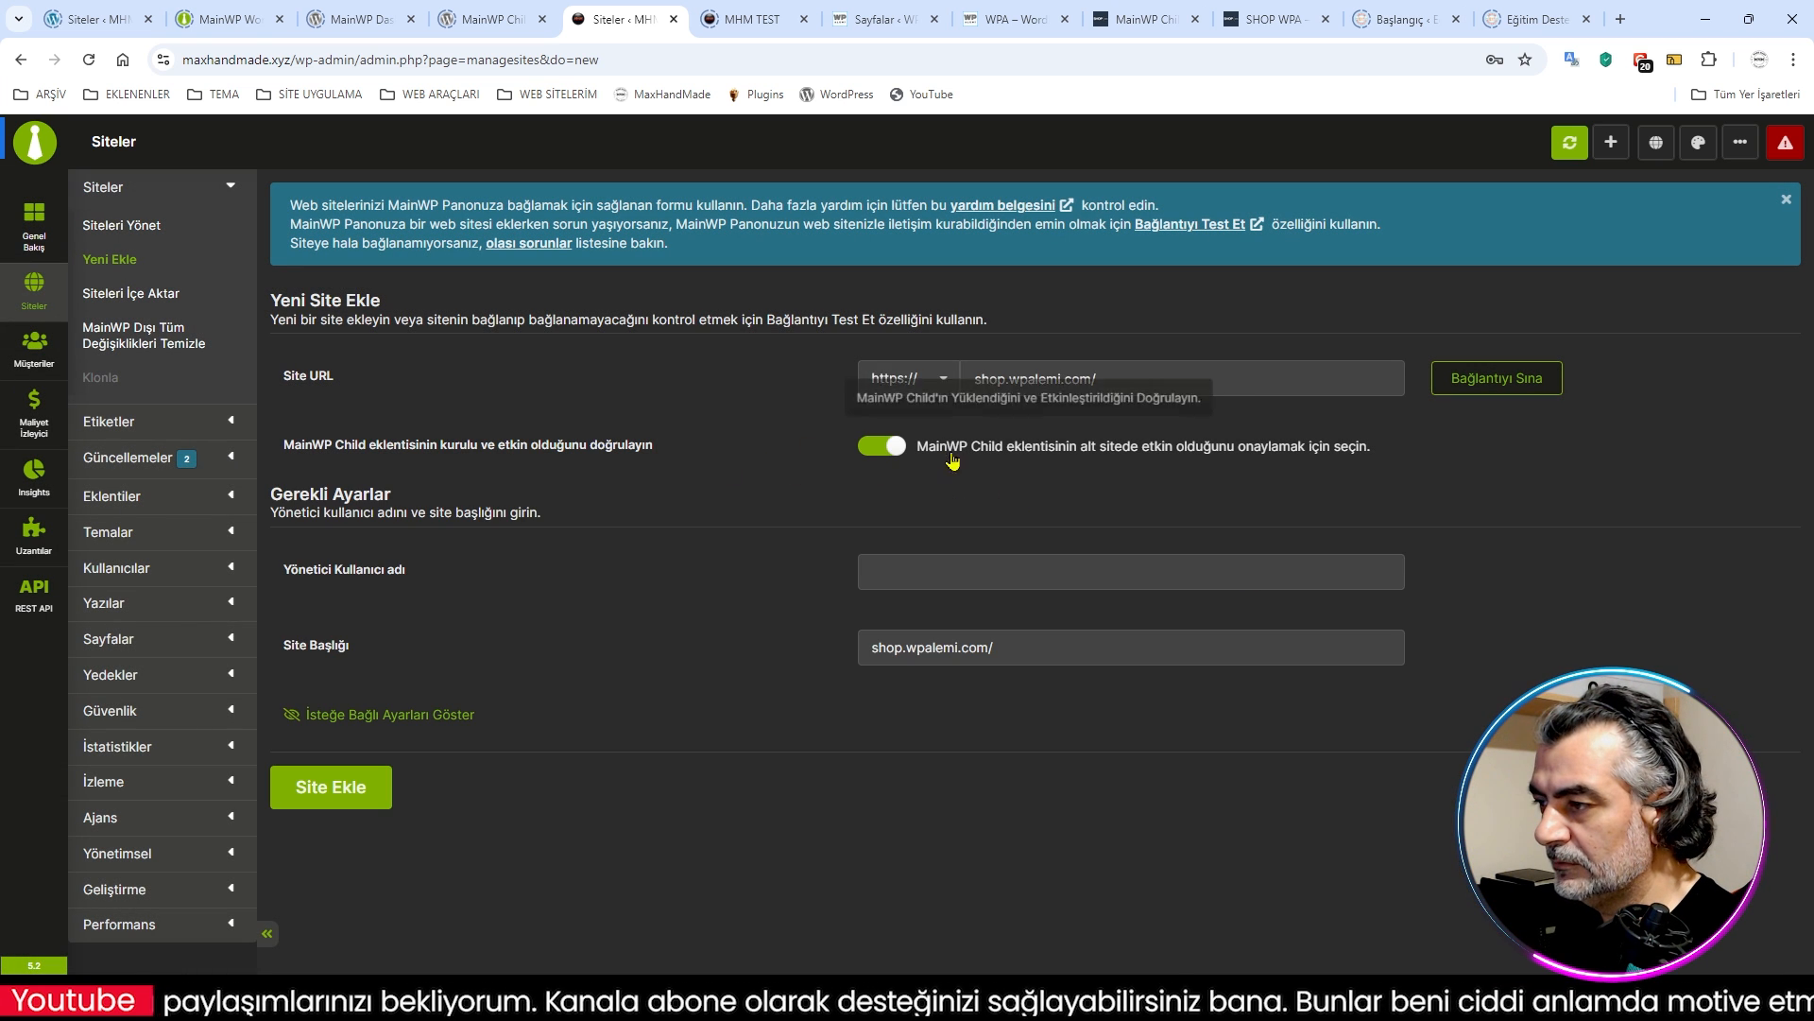
- Fill in the admin username and copy the unique security ID from the shop site's MainWP Child settings
{"action": "left_click", "coordinate": [900, 565]}
{"action": "type", "text": "shop.wpa"}
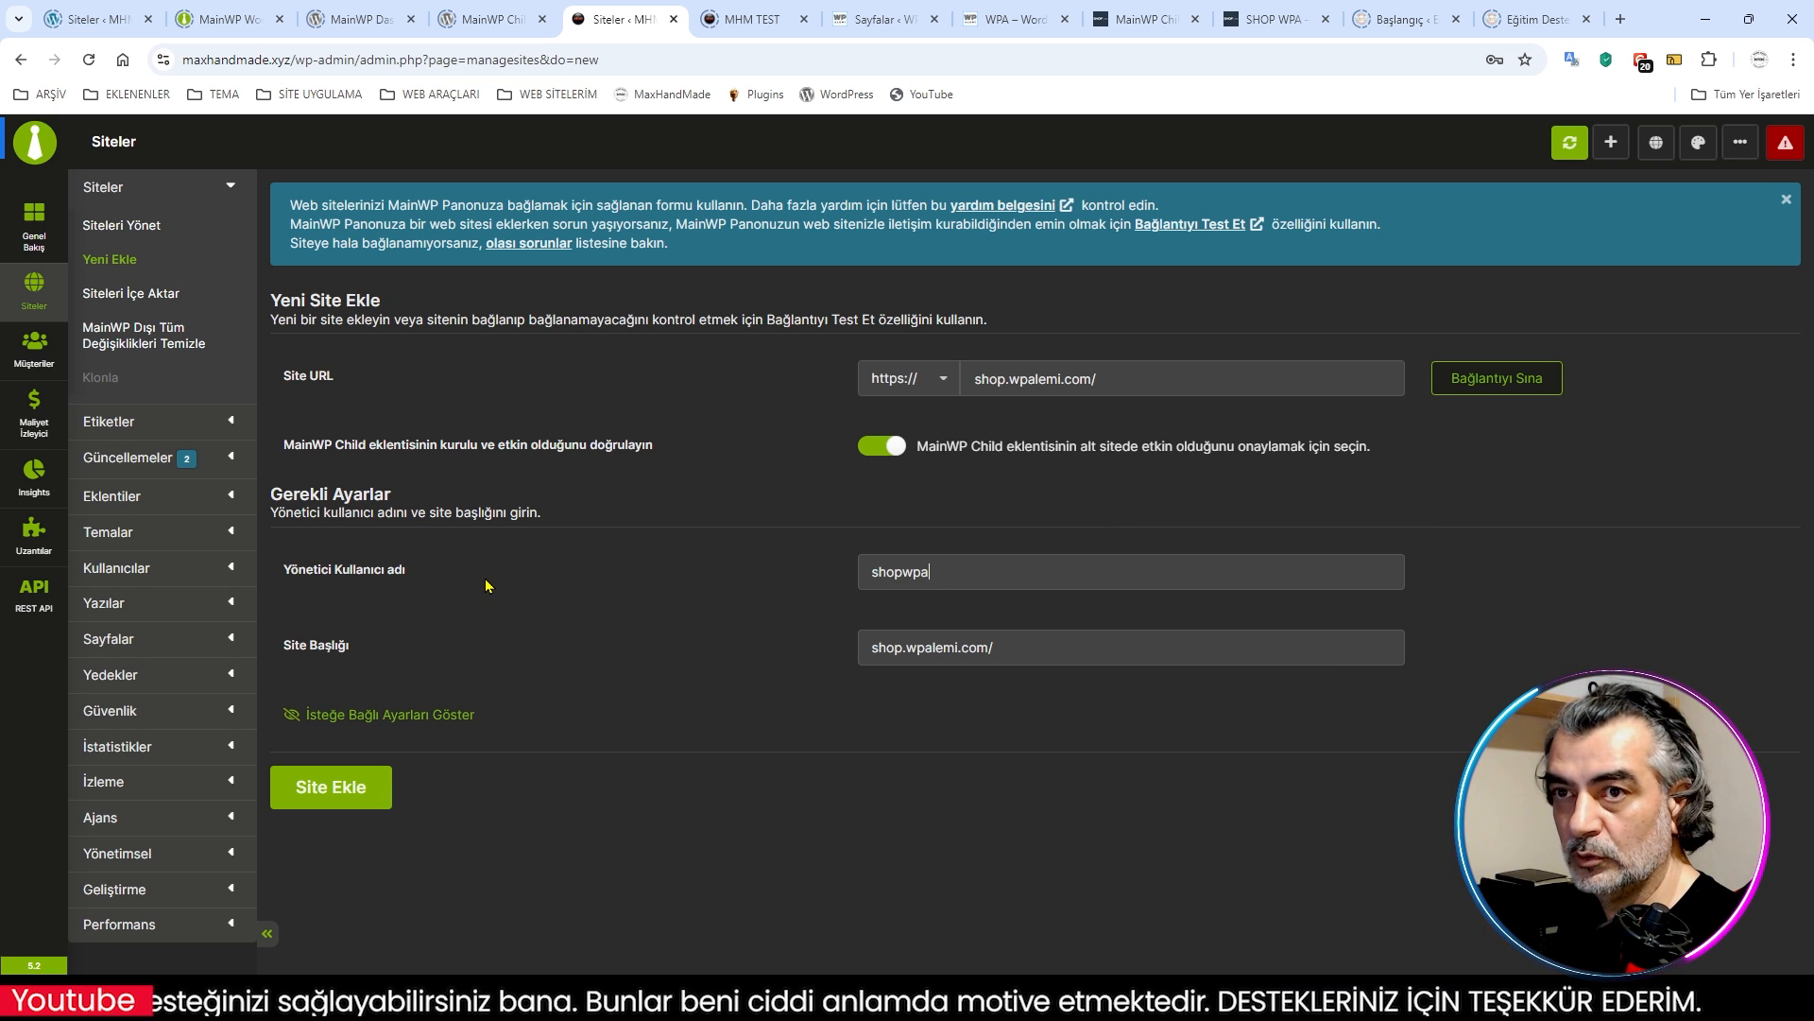
{"action": "left_click", "coordinate": [399, 716]}
{"action": "scroll", "coordinate": [633, 739], "scroll_direction": "down", "scroll_amount": 3}
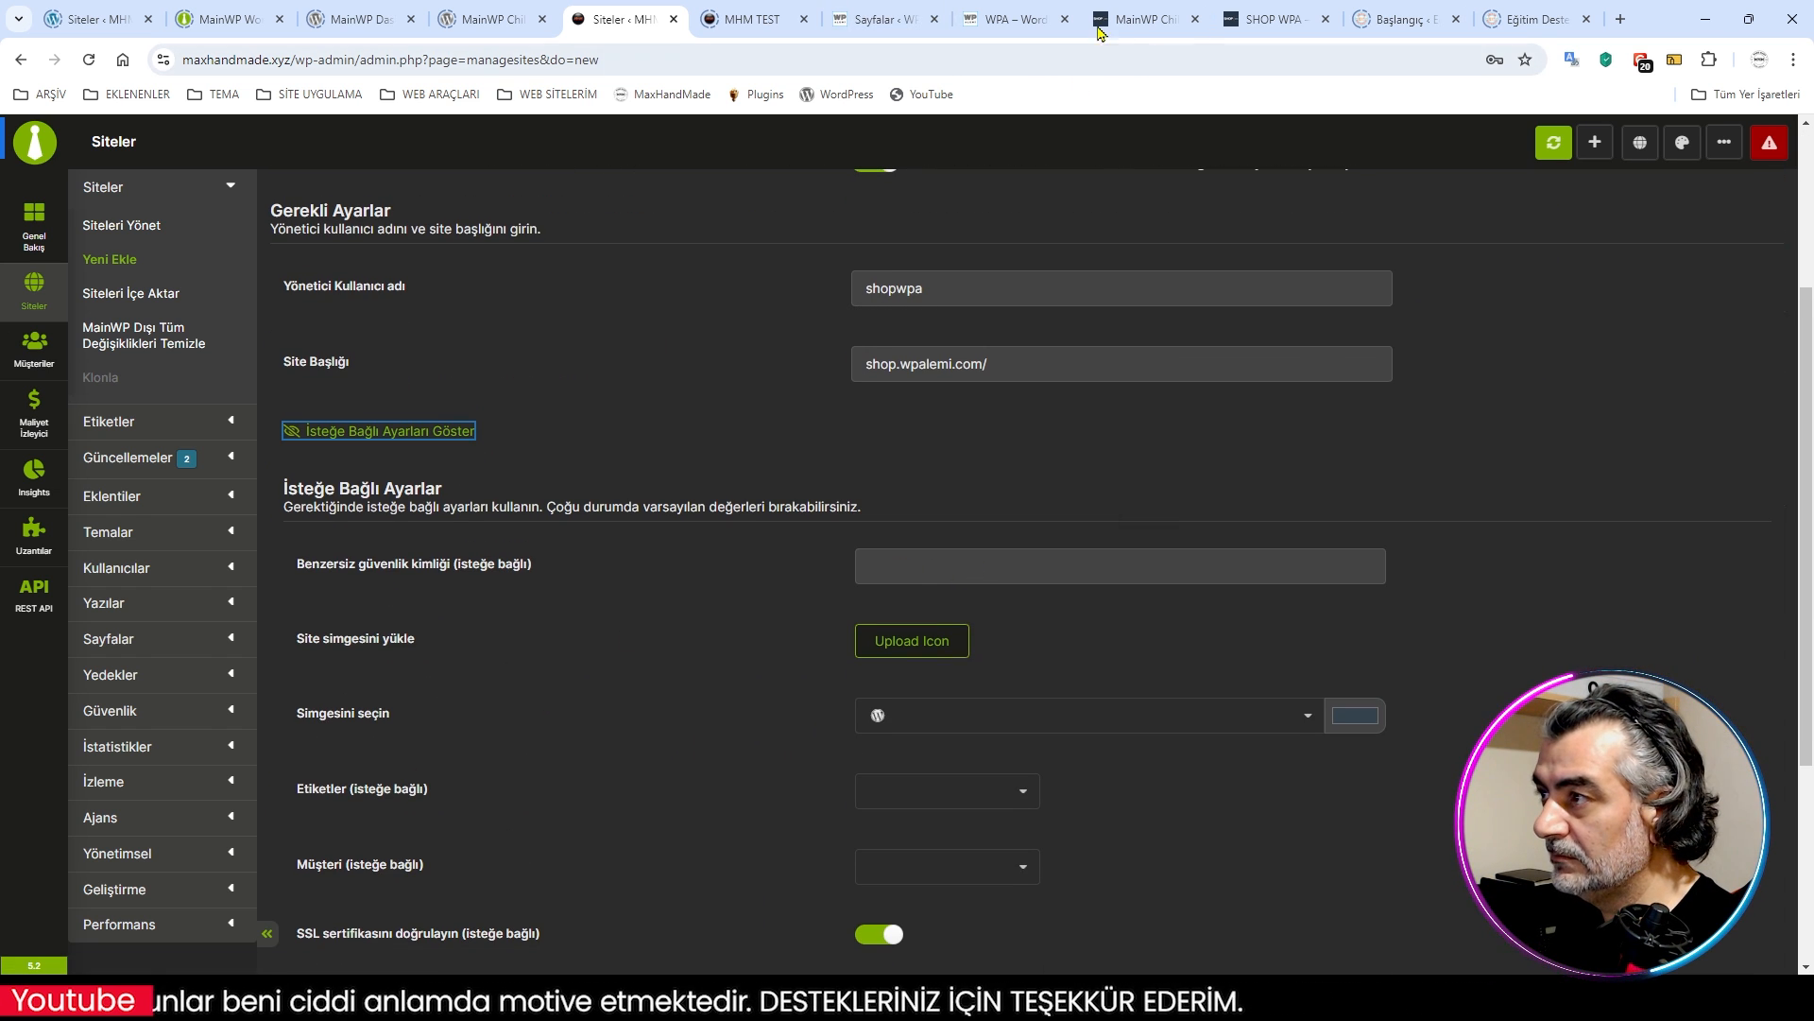
{"action": "left_click", "coordinate": [1164, 19]}
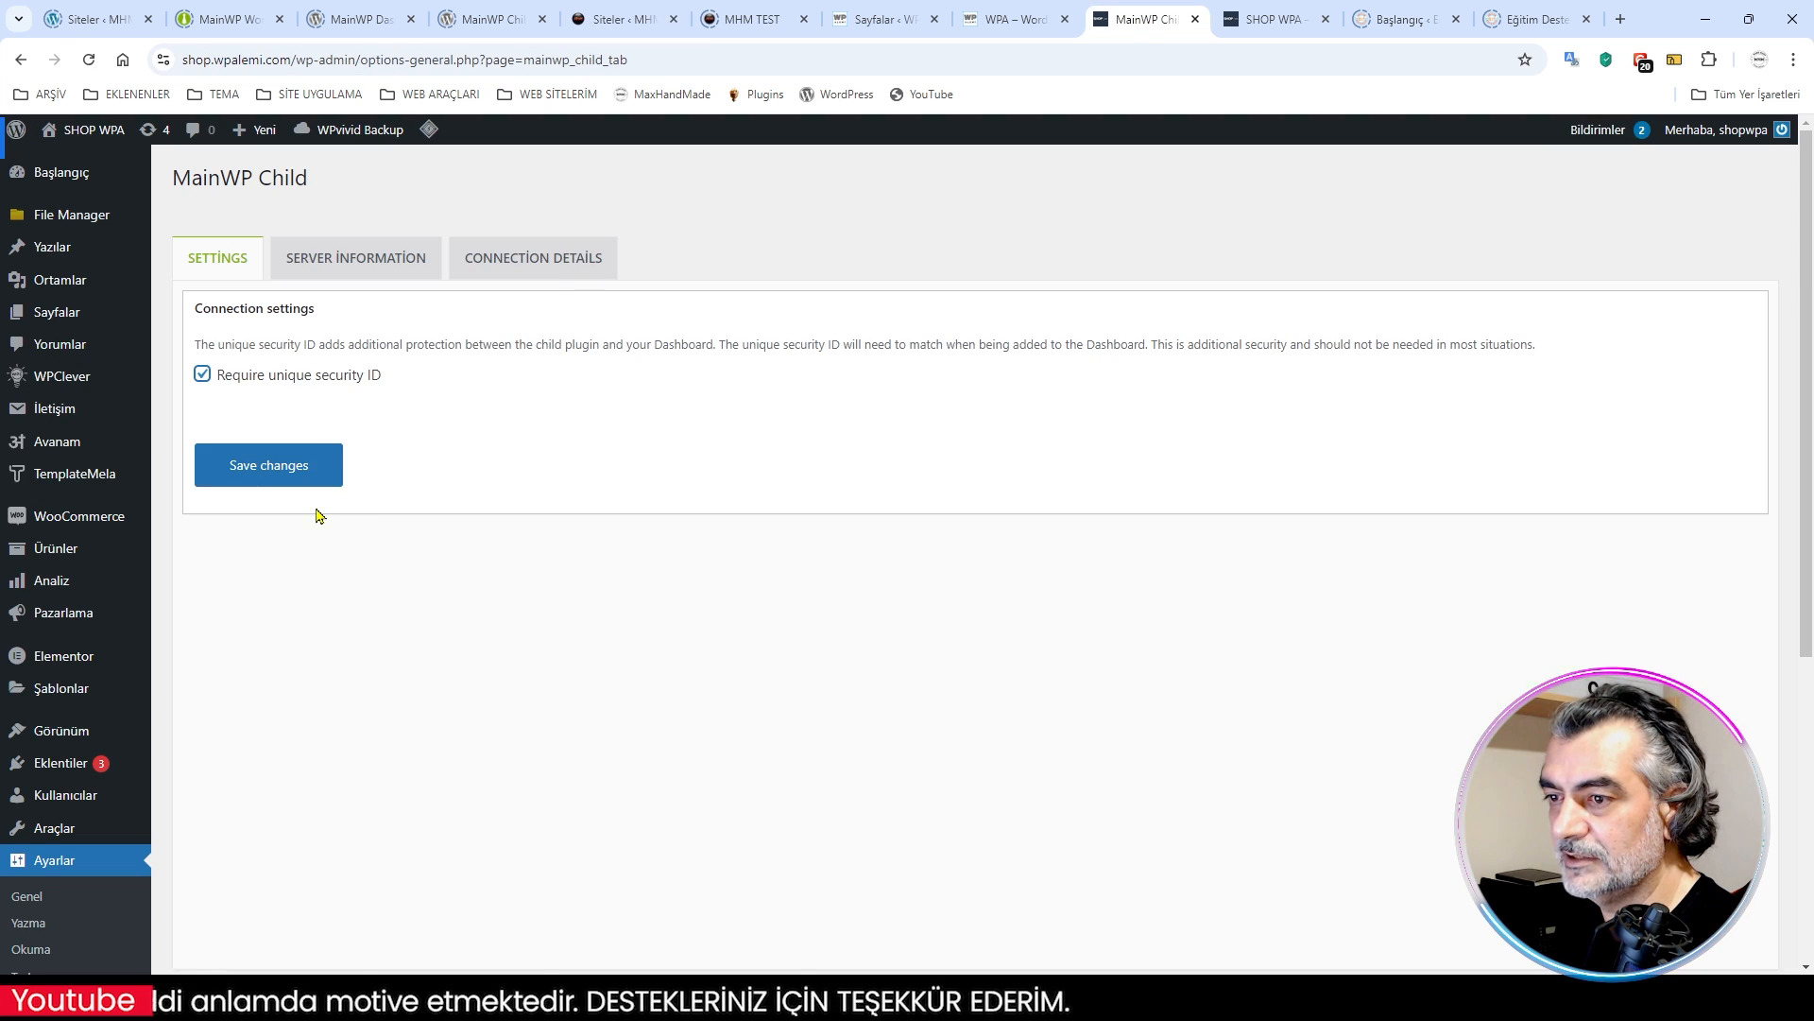
{"action": "left_click", "coordinate": [293, 472]}
{"action": "left_click_drag", "start_coordinate": [668, 450], "coordinate": [504, 450]}
{"action": "left_click", "coordinate": [616, 19]}
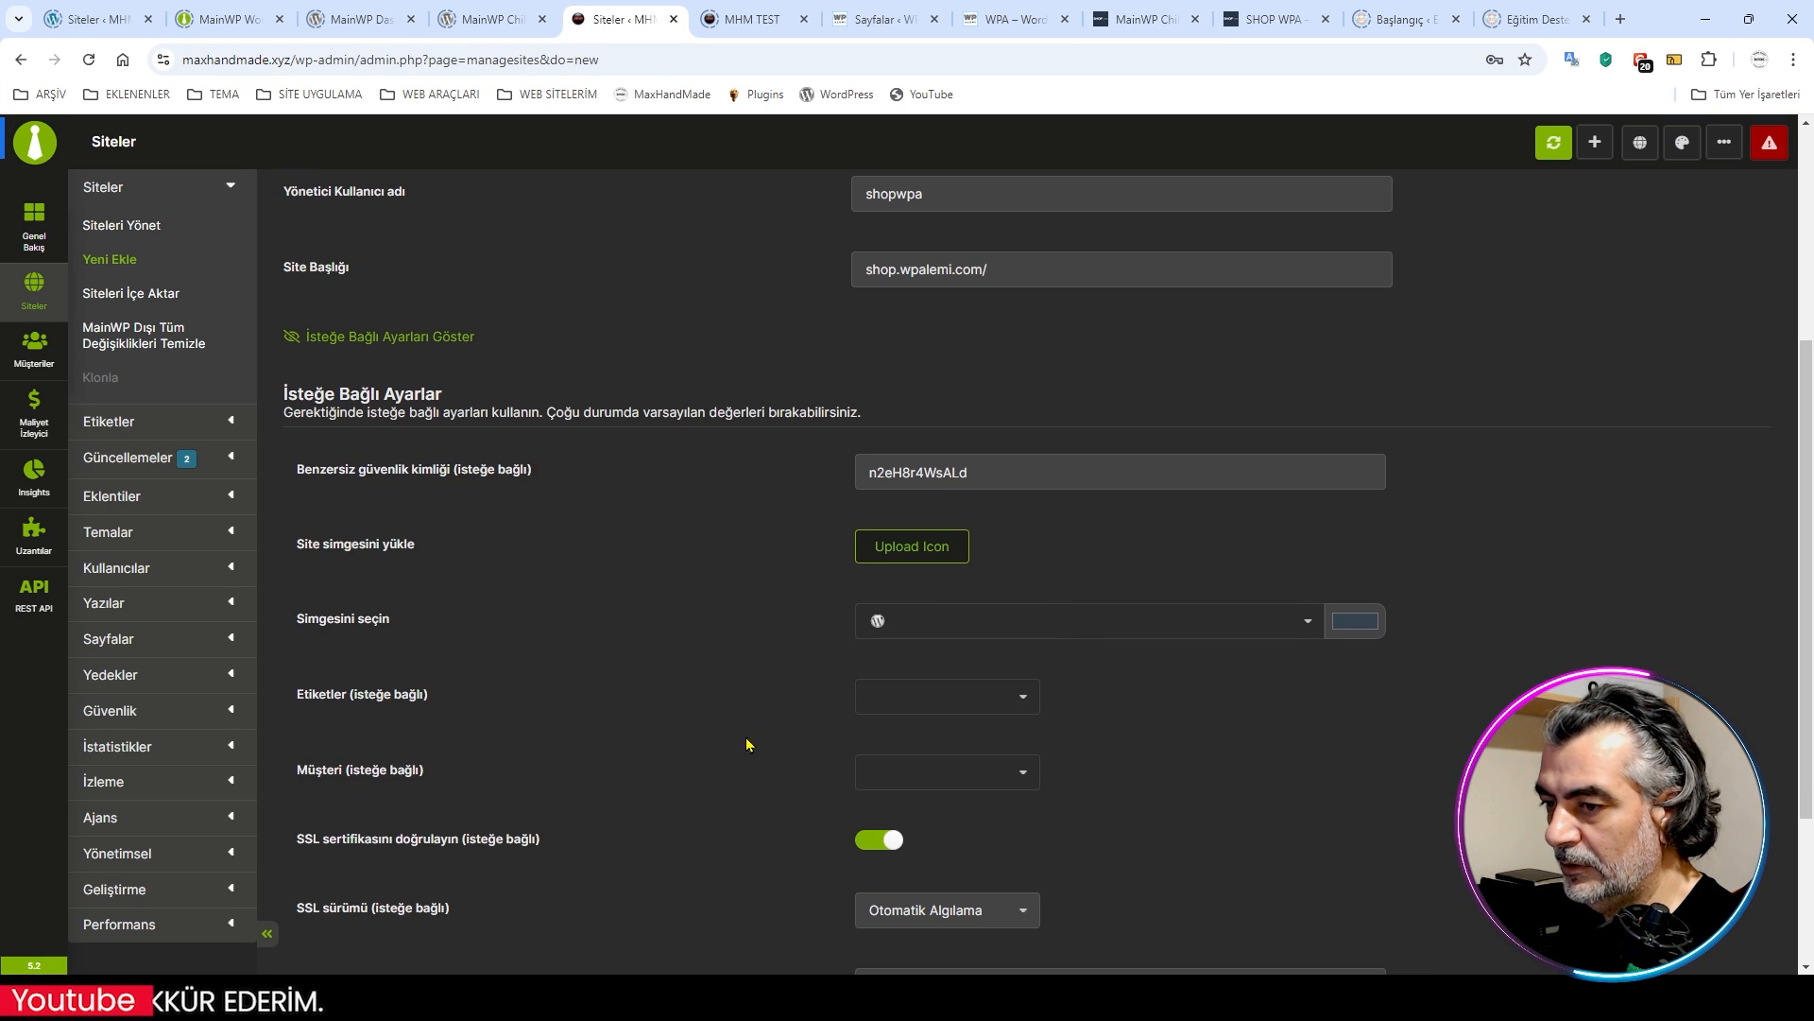
- Assign shop.wpalemi.com to the existing customer, add it, and return to the sites list
{"action": "scroll", "coordinate": [813, 615], "scroll_direction": "down", "scroll_amount": 2}
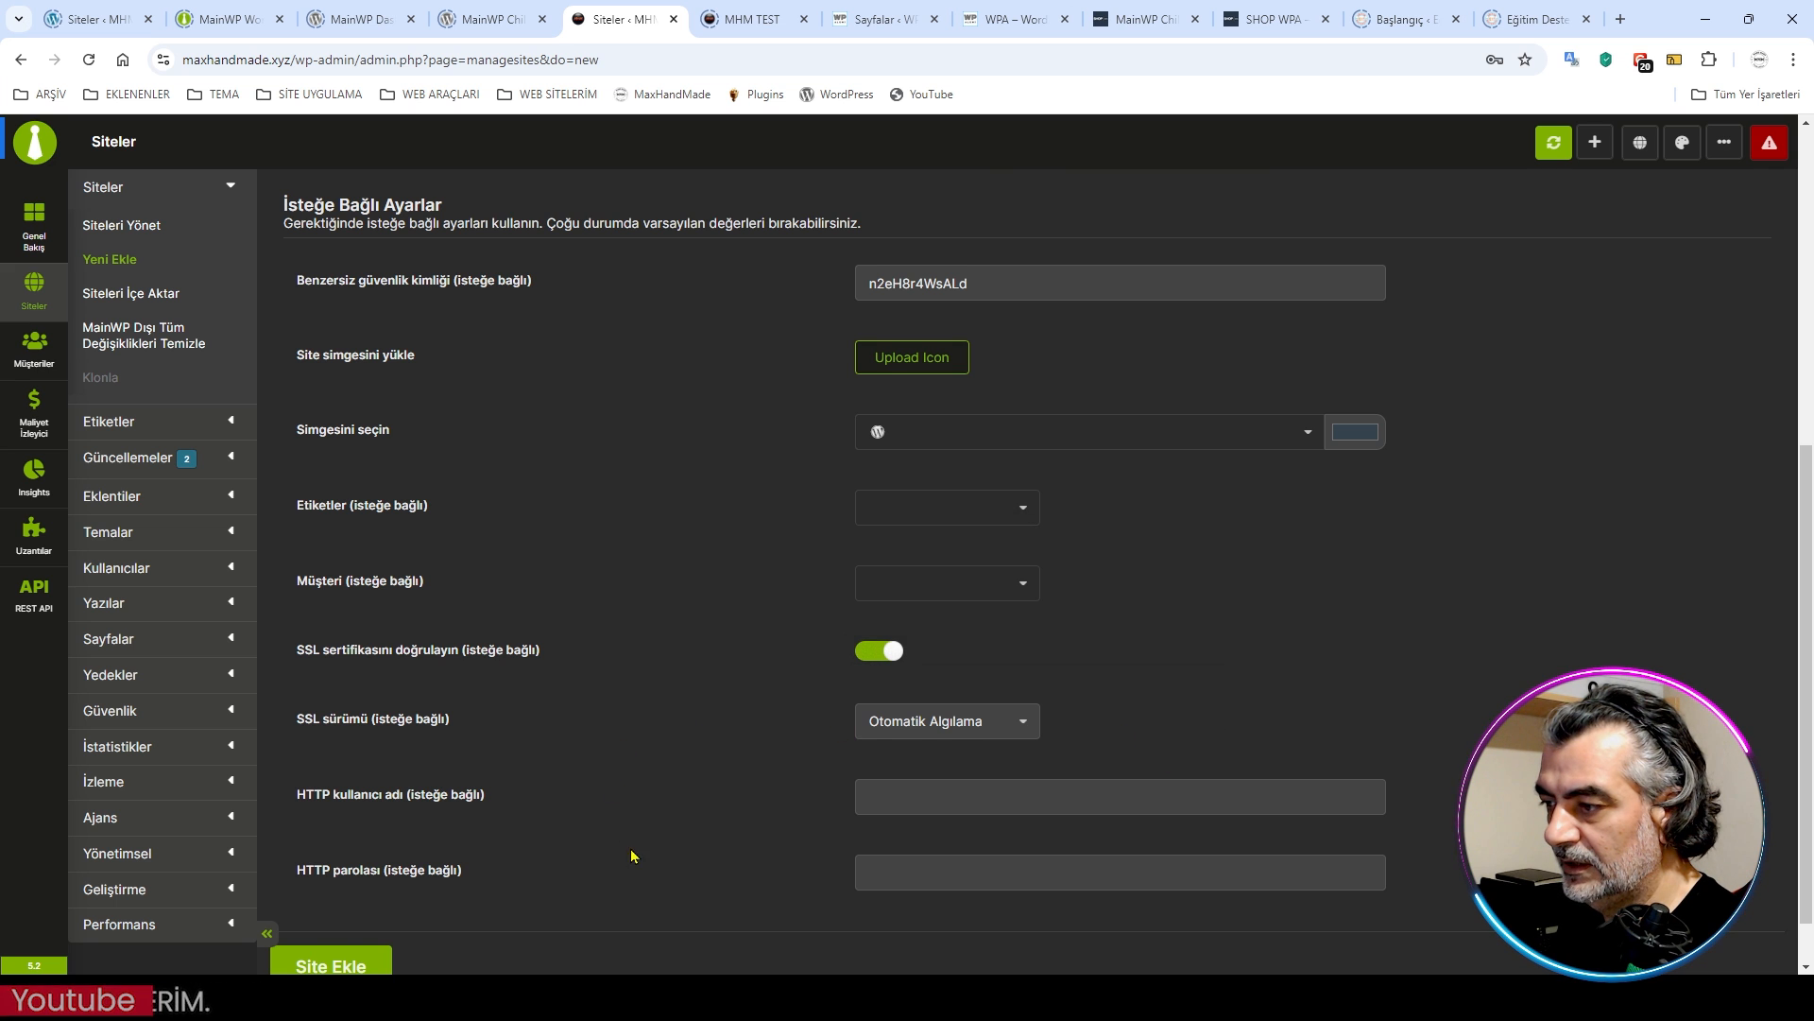
{"action": "scroll", "coordinate": [633, 848], "scroll_direction": "down", "scroll_amount": 1}
{"action": "left_click", "coordinate": [945, 520]}
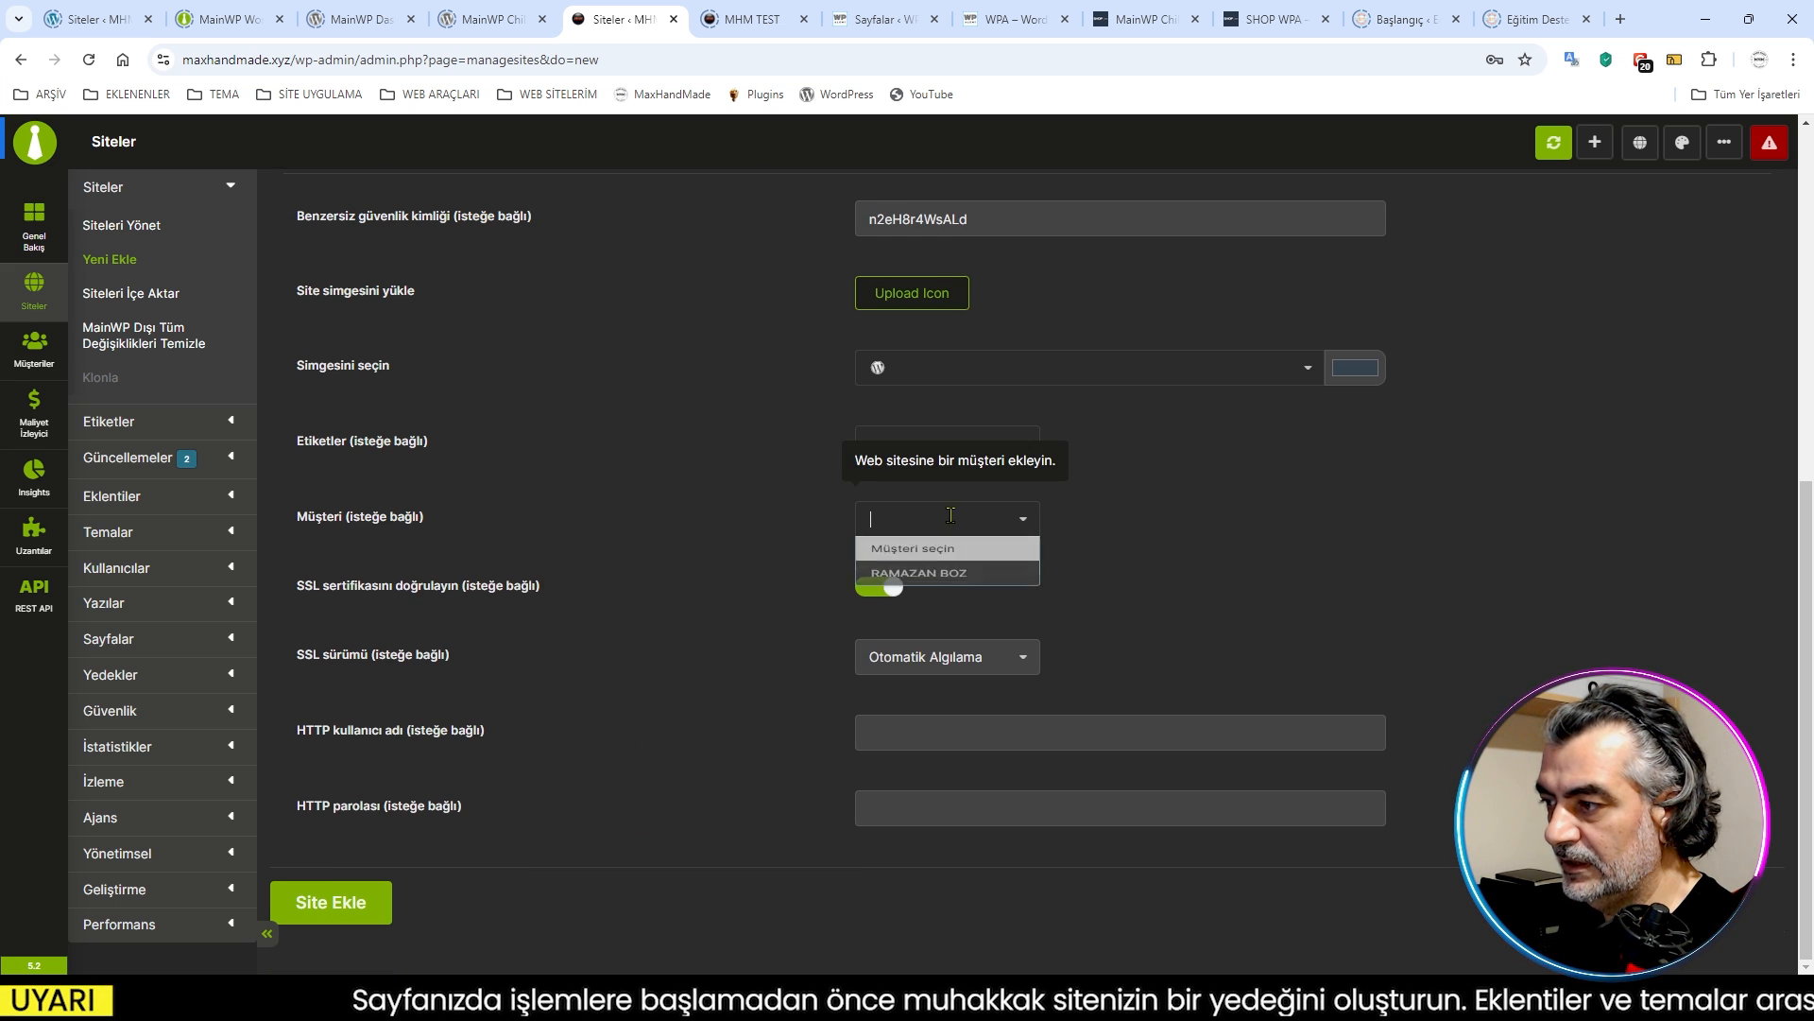
{"action": "left_click", "coordinate": [939, 587]}
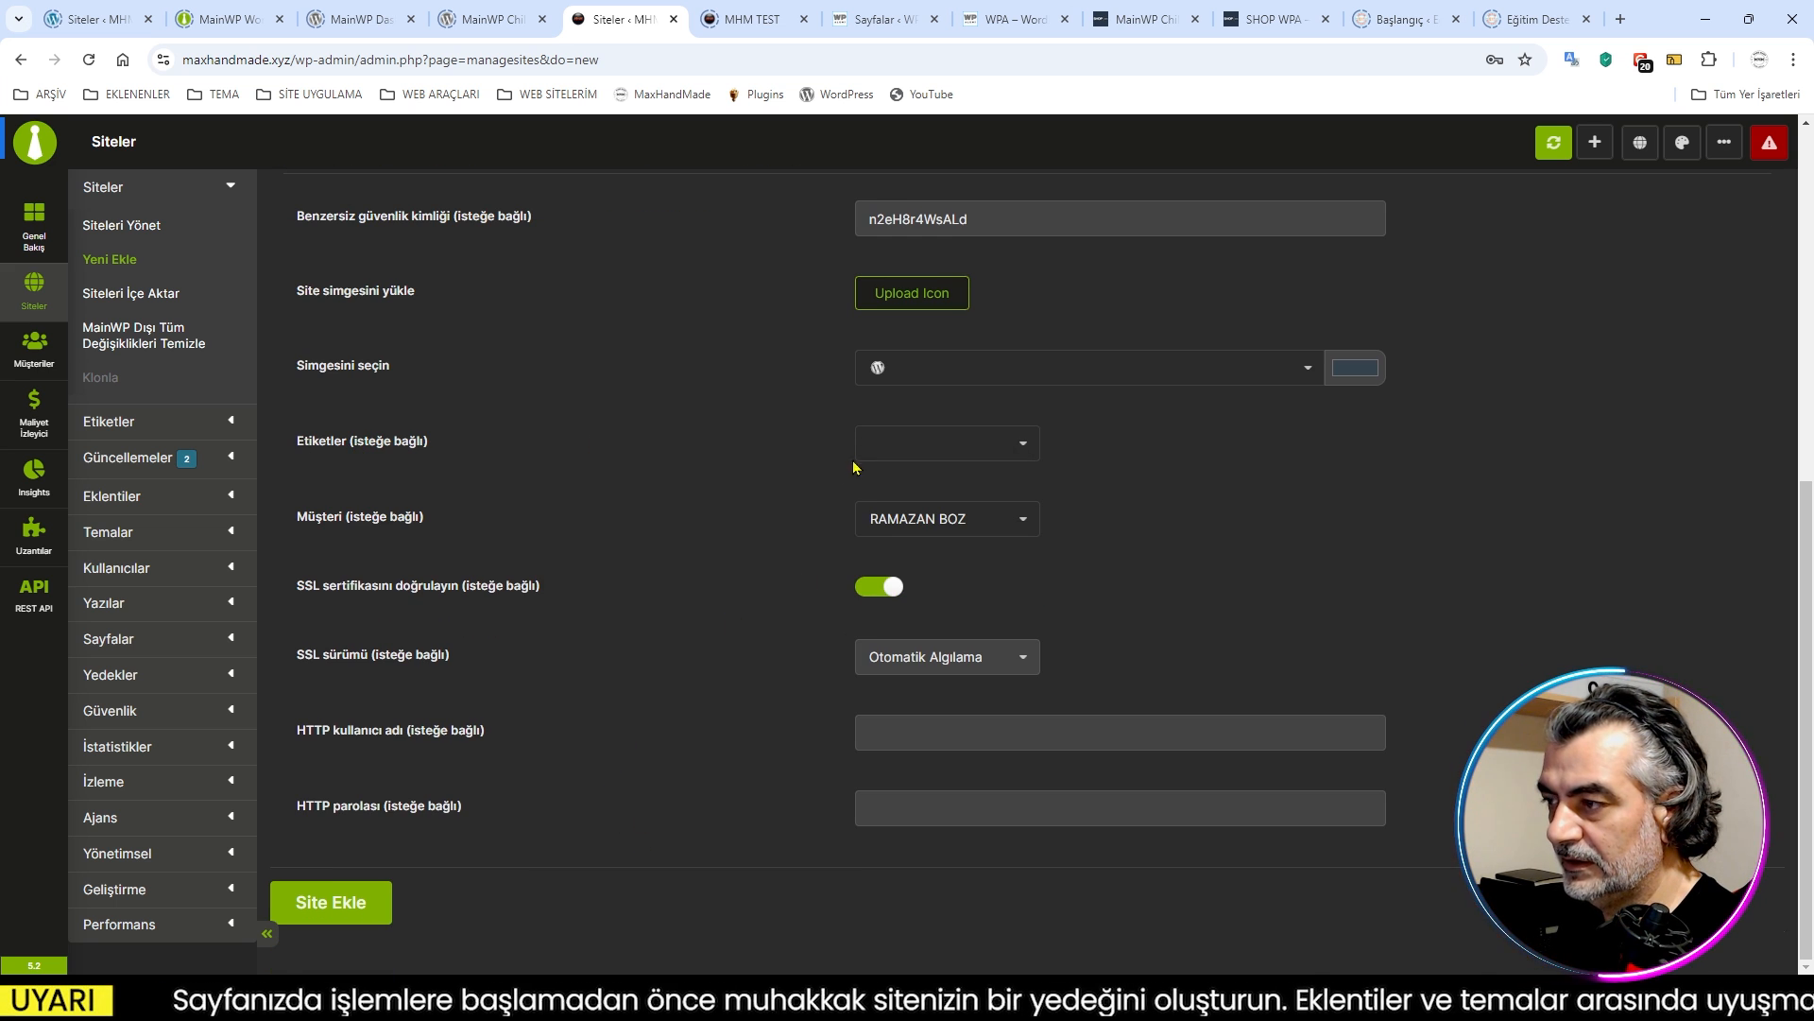
{"action": "left_click", "coordinate": [351, 909]}
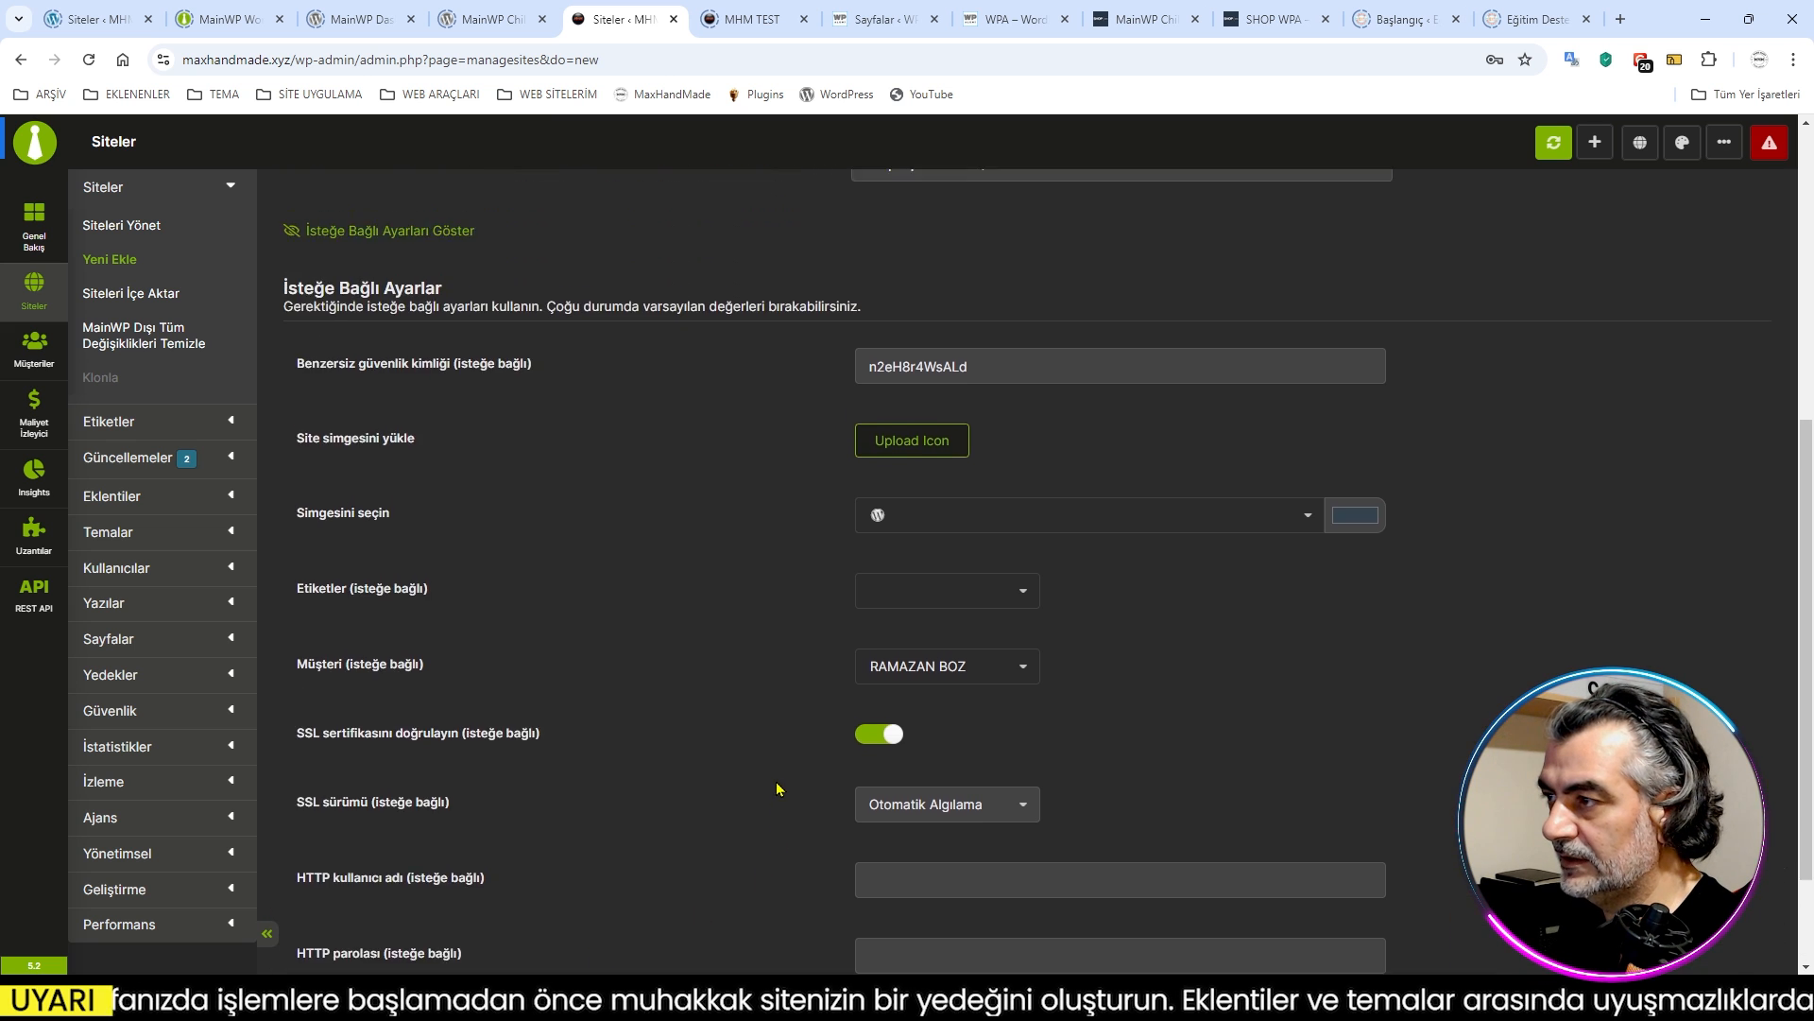
{"action": "left_click", "coordinate": [556, 303]}
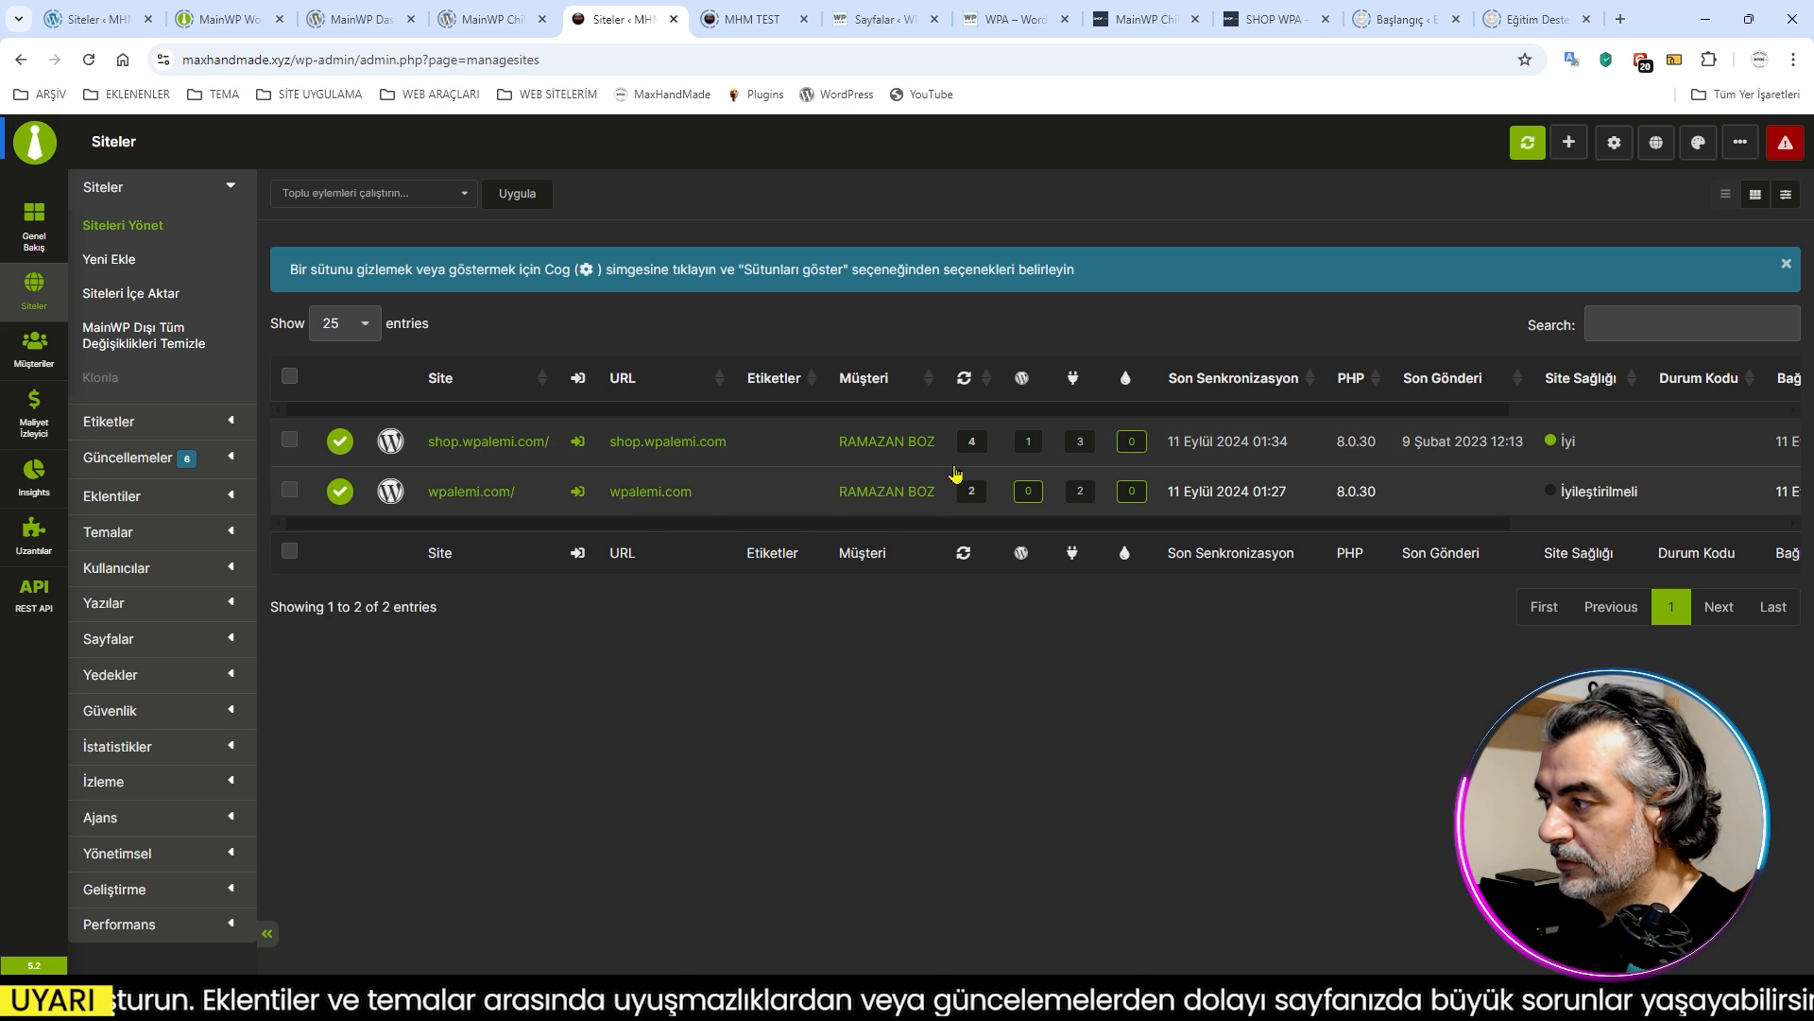
{"action": "scroll", "coordinate": [1503, 520], "scroll_direction": "right", "scroll_amount": 2}
{"action": "scroll", "coordinate": [1505, 534], "scroll_direction": "left", "scroll_amount": 1}
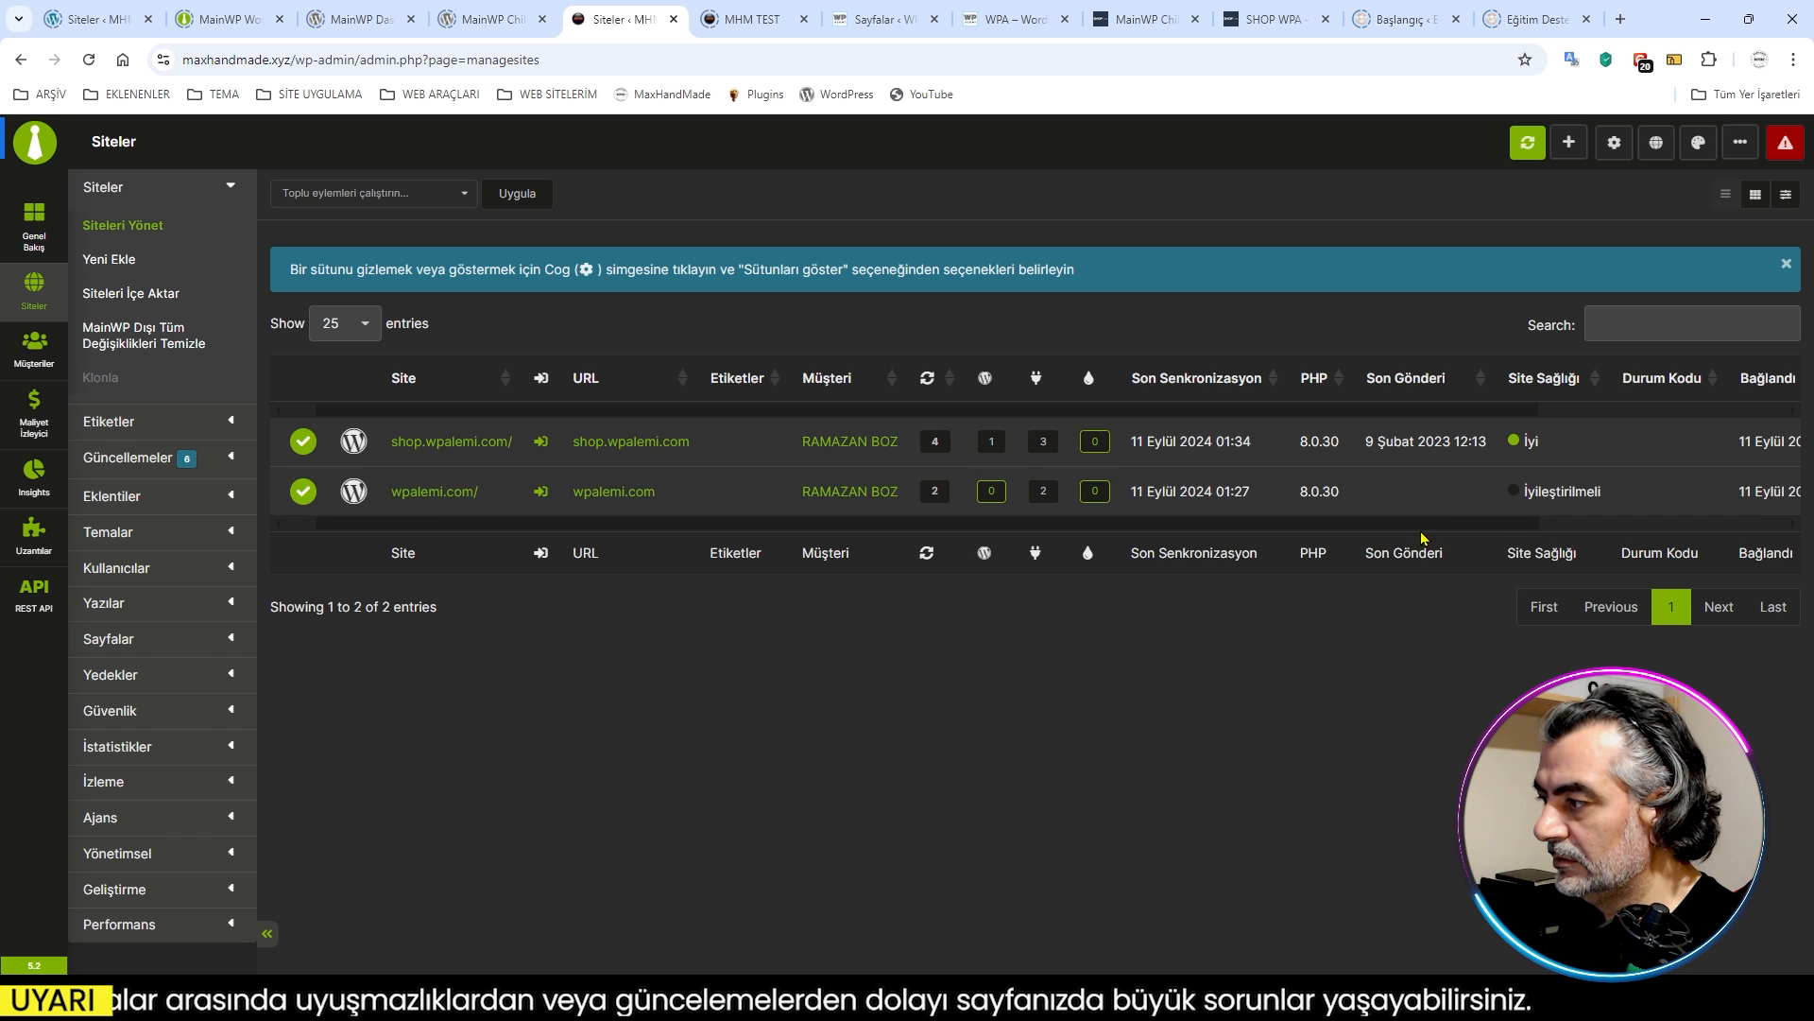
{"action": "left_click_drag", "start_coordinate": [1424, 529], "coordinate": [1706, 543]}
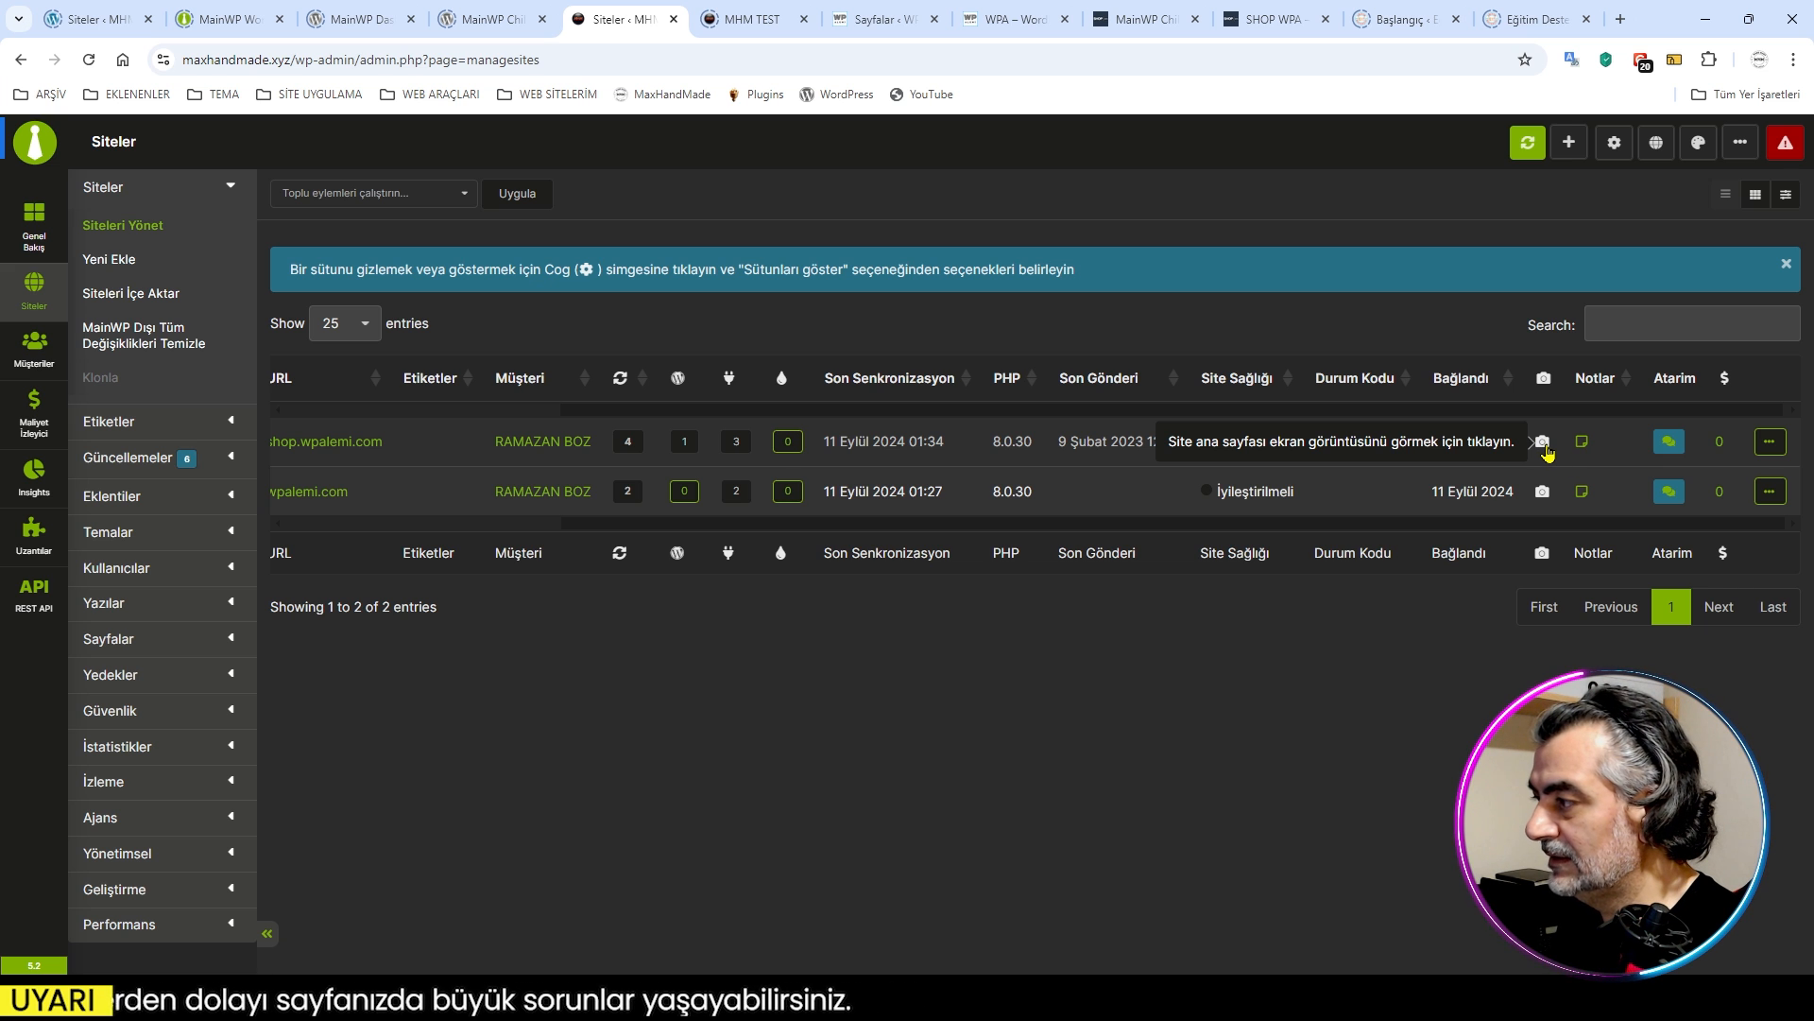
{"action": "left_click", "coordinate": [1543, 443]}
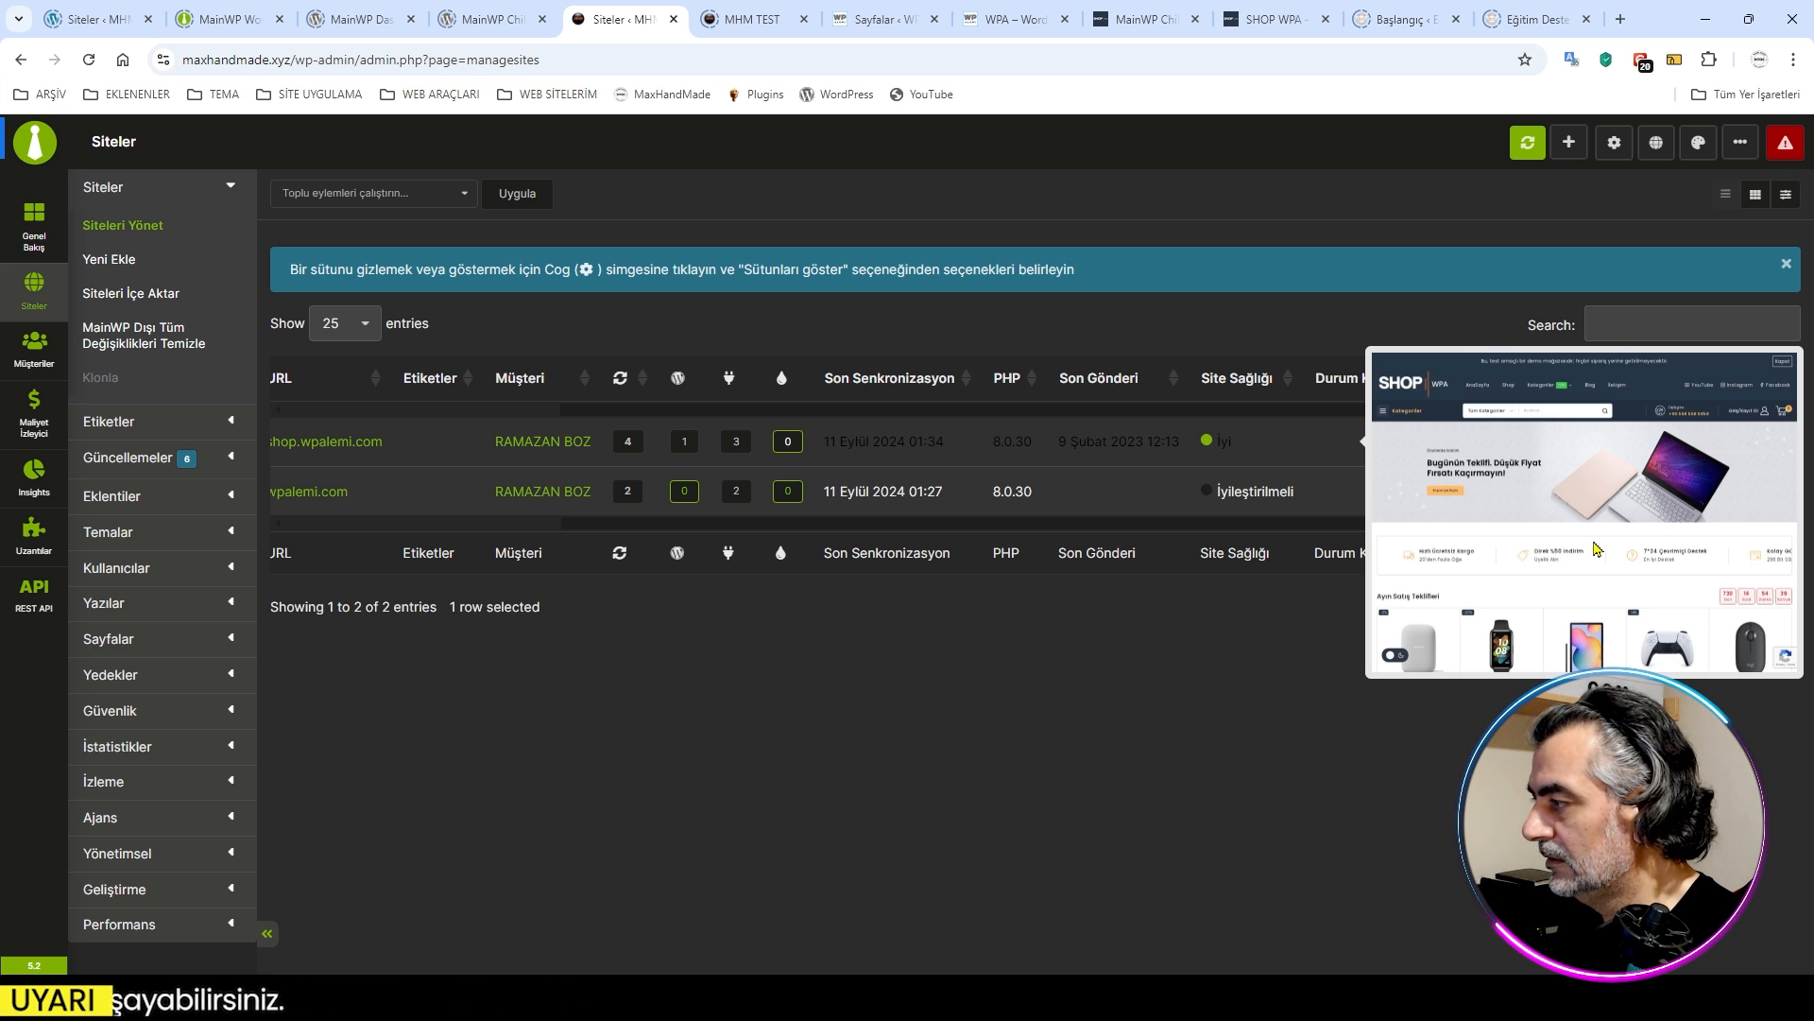
{"action": "left_click", "coordinate": [1294, 657]}
{"action": "left_click", "coordinate": [1548, 441]}
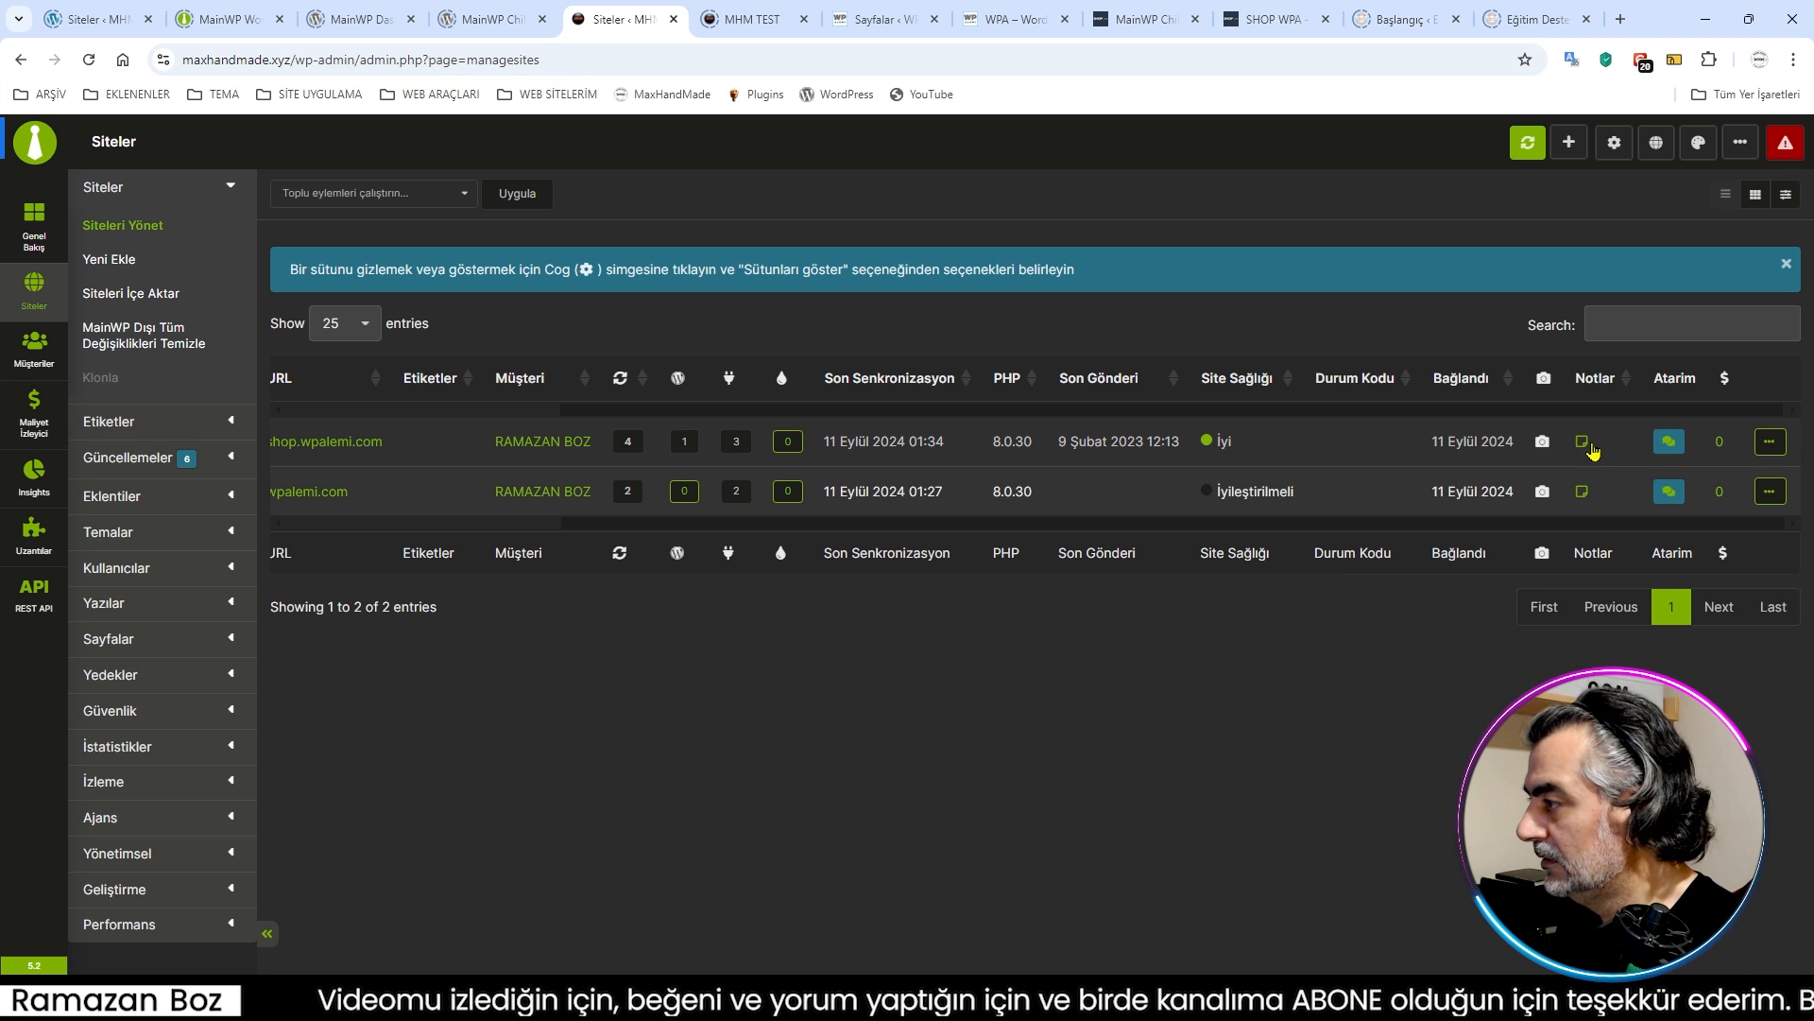
- Write and save the note 'E-Ticaret Sitemiz' on the shop.wpalemi.com row, then close the notes window
{"action": "left_click", "coordinate": [1583, 442]}
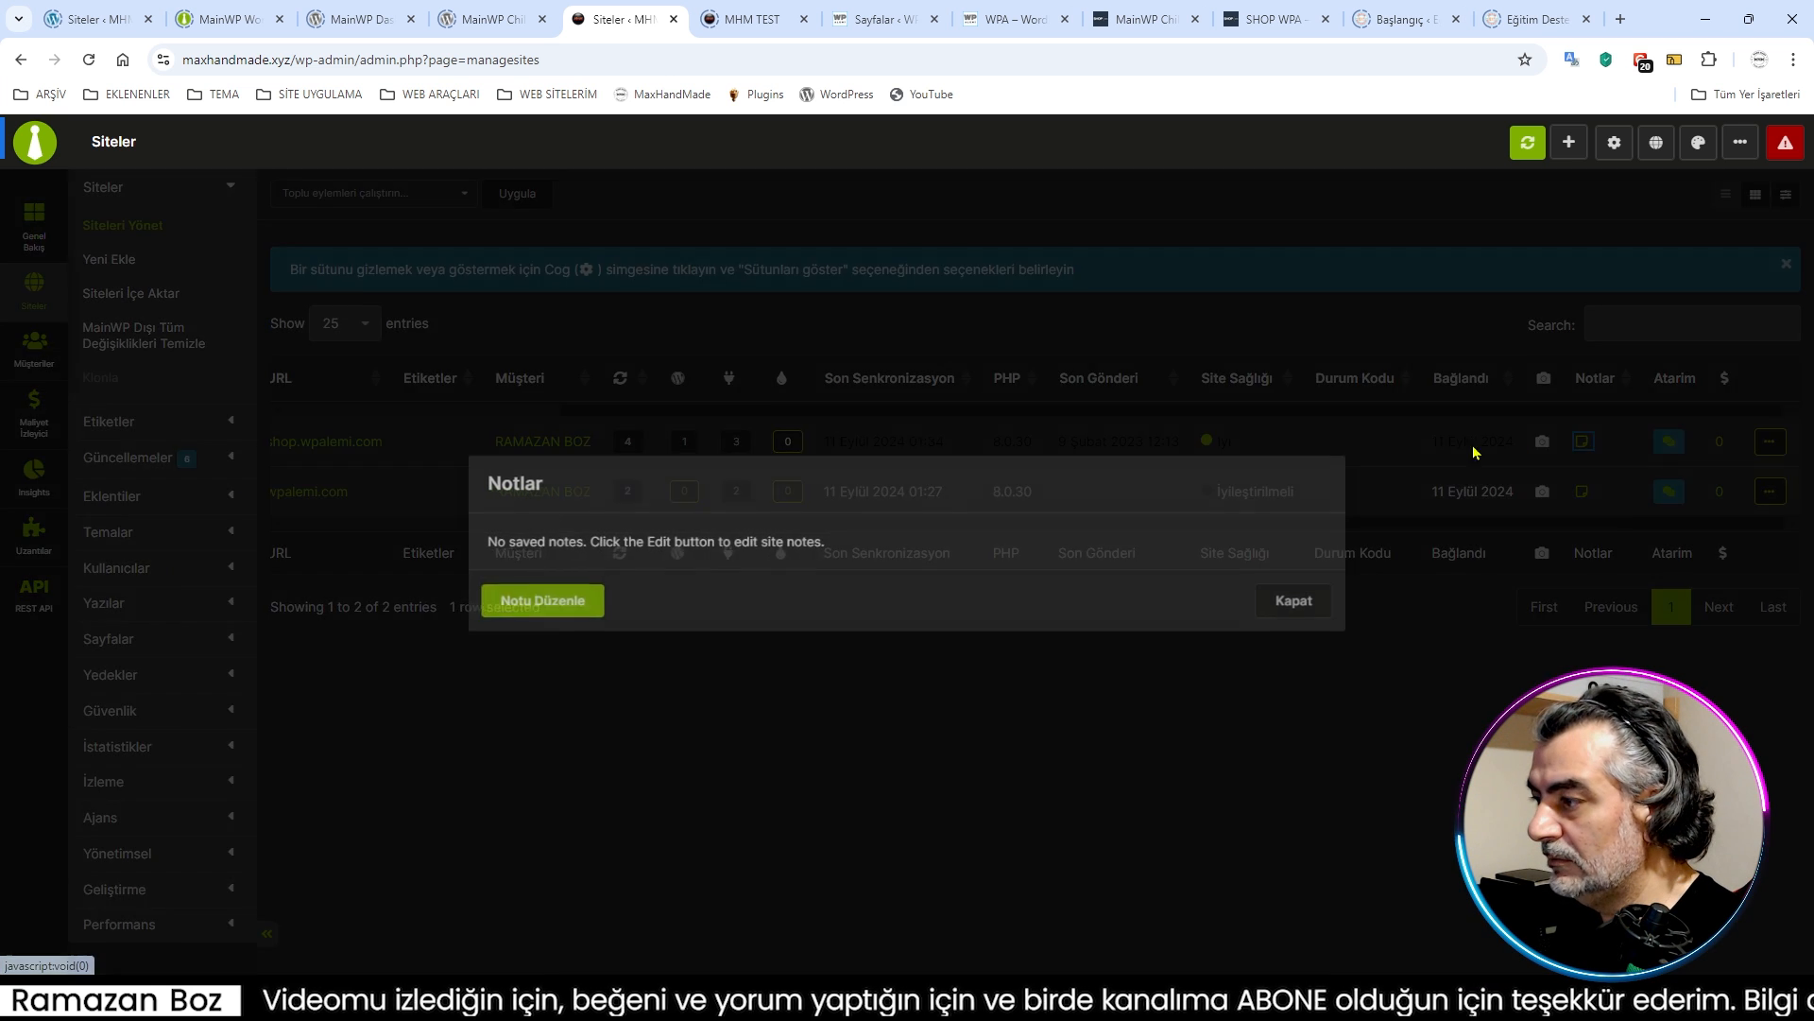
{"action": "left_click", "coordinate": [529, 605]}
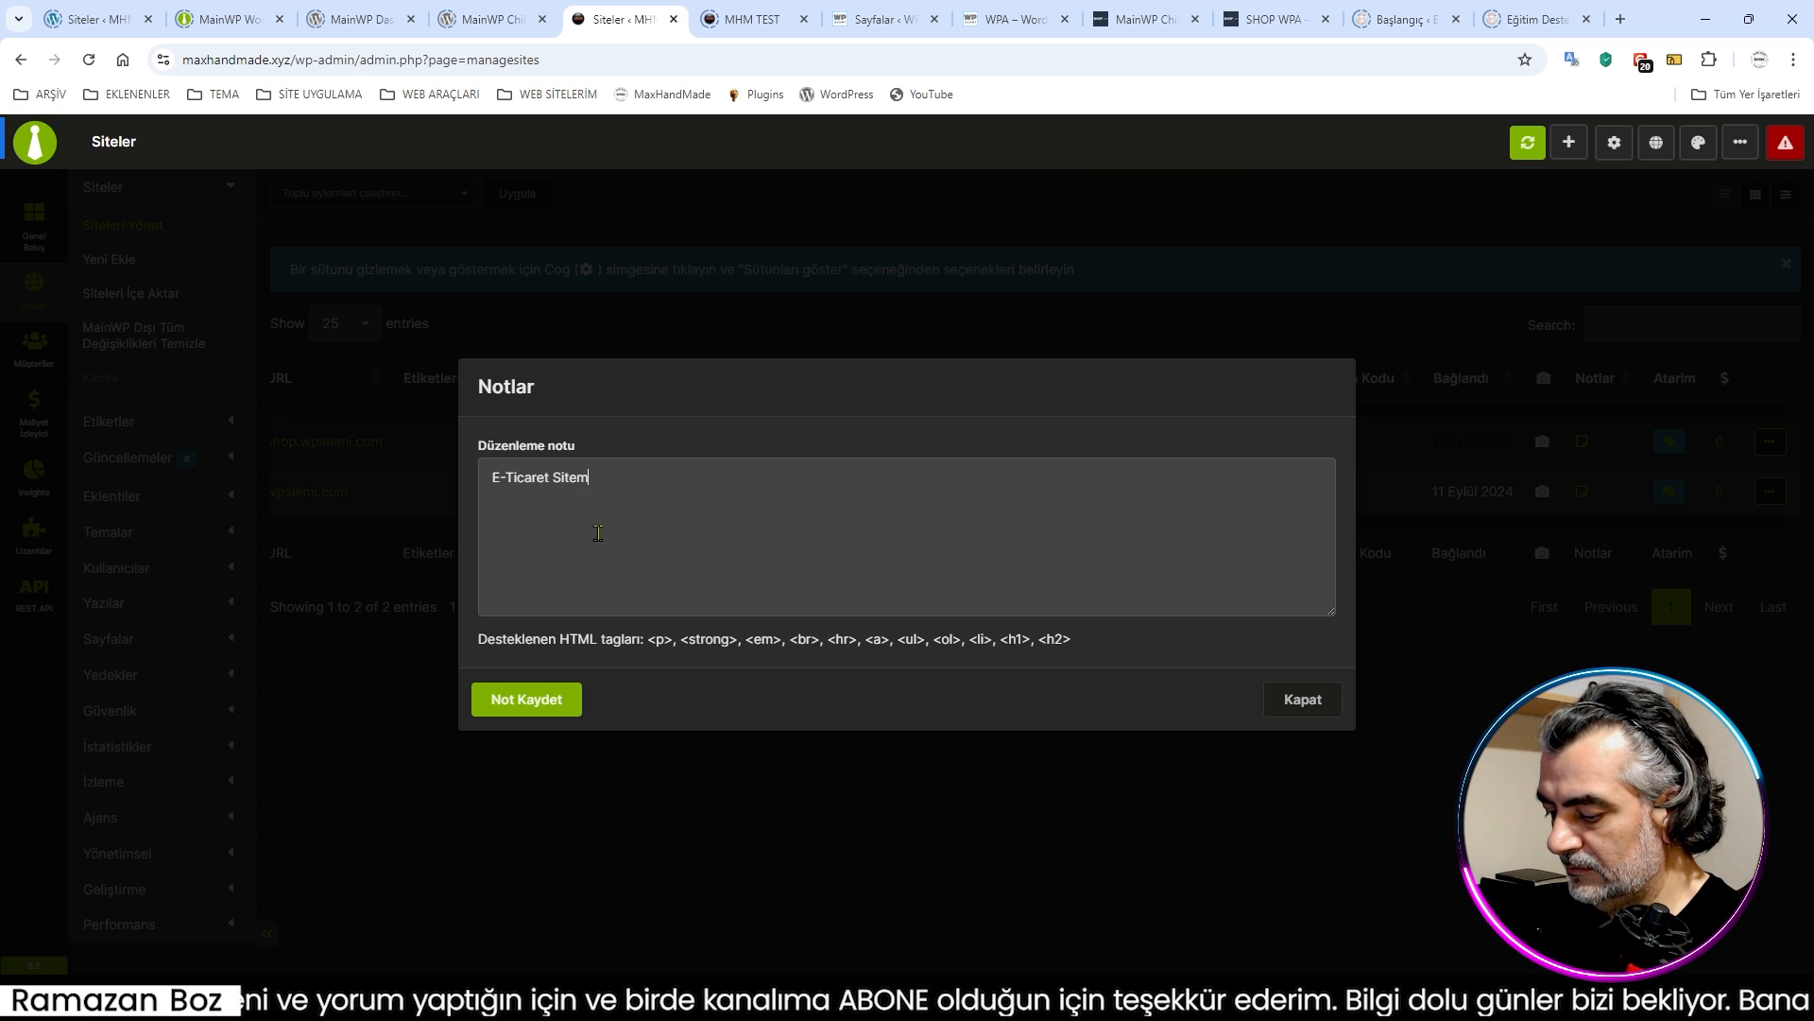
{"action": "left_click", "coordinate": [503, 704]}
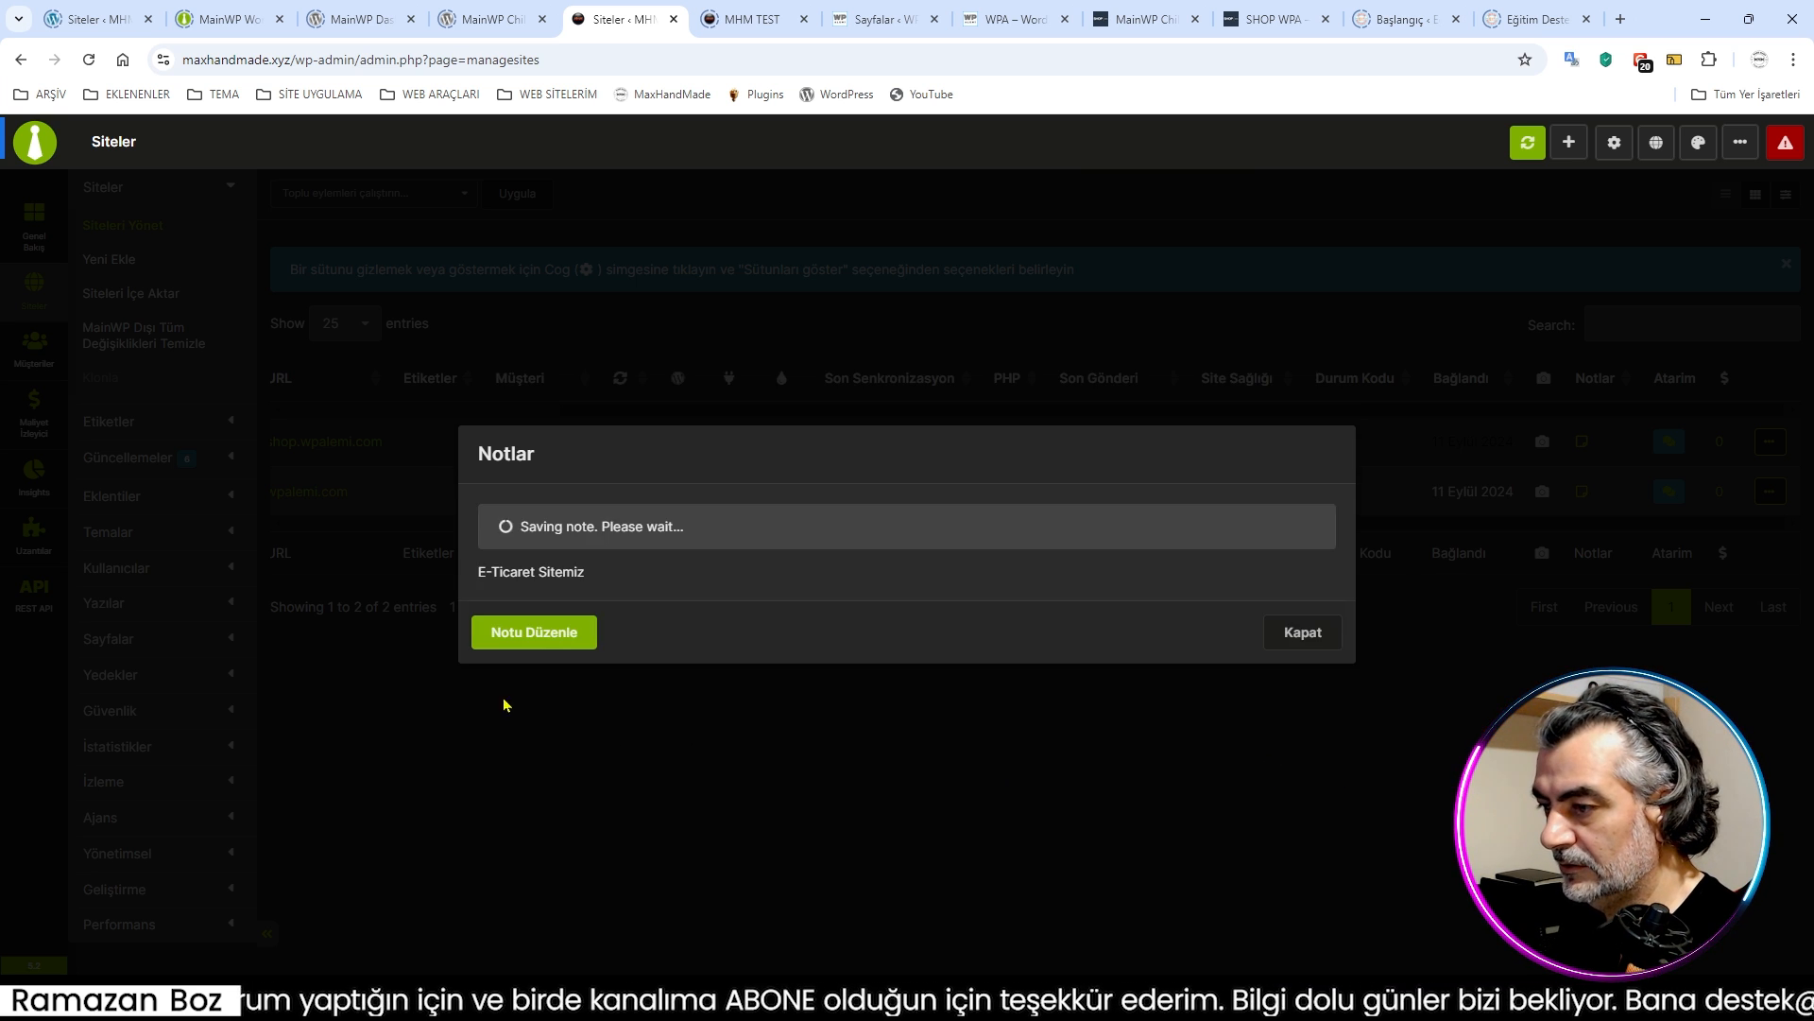
{"action": "left_click", "coordinate": [1307, 634]}
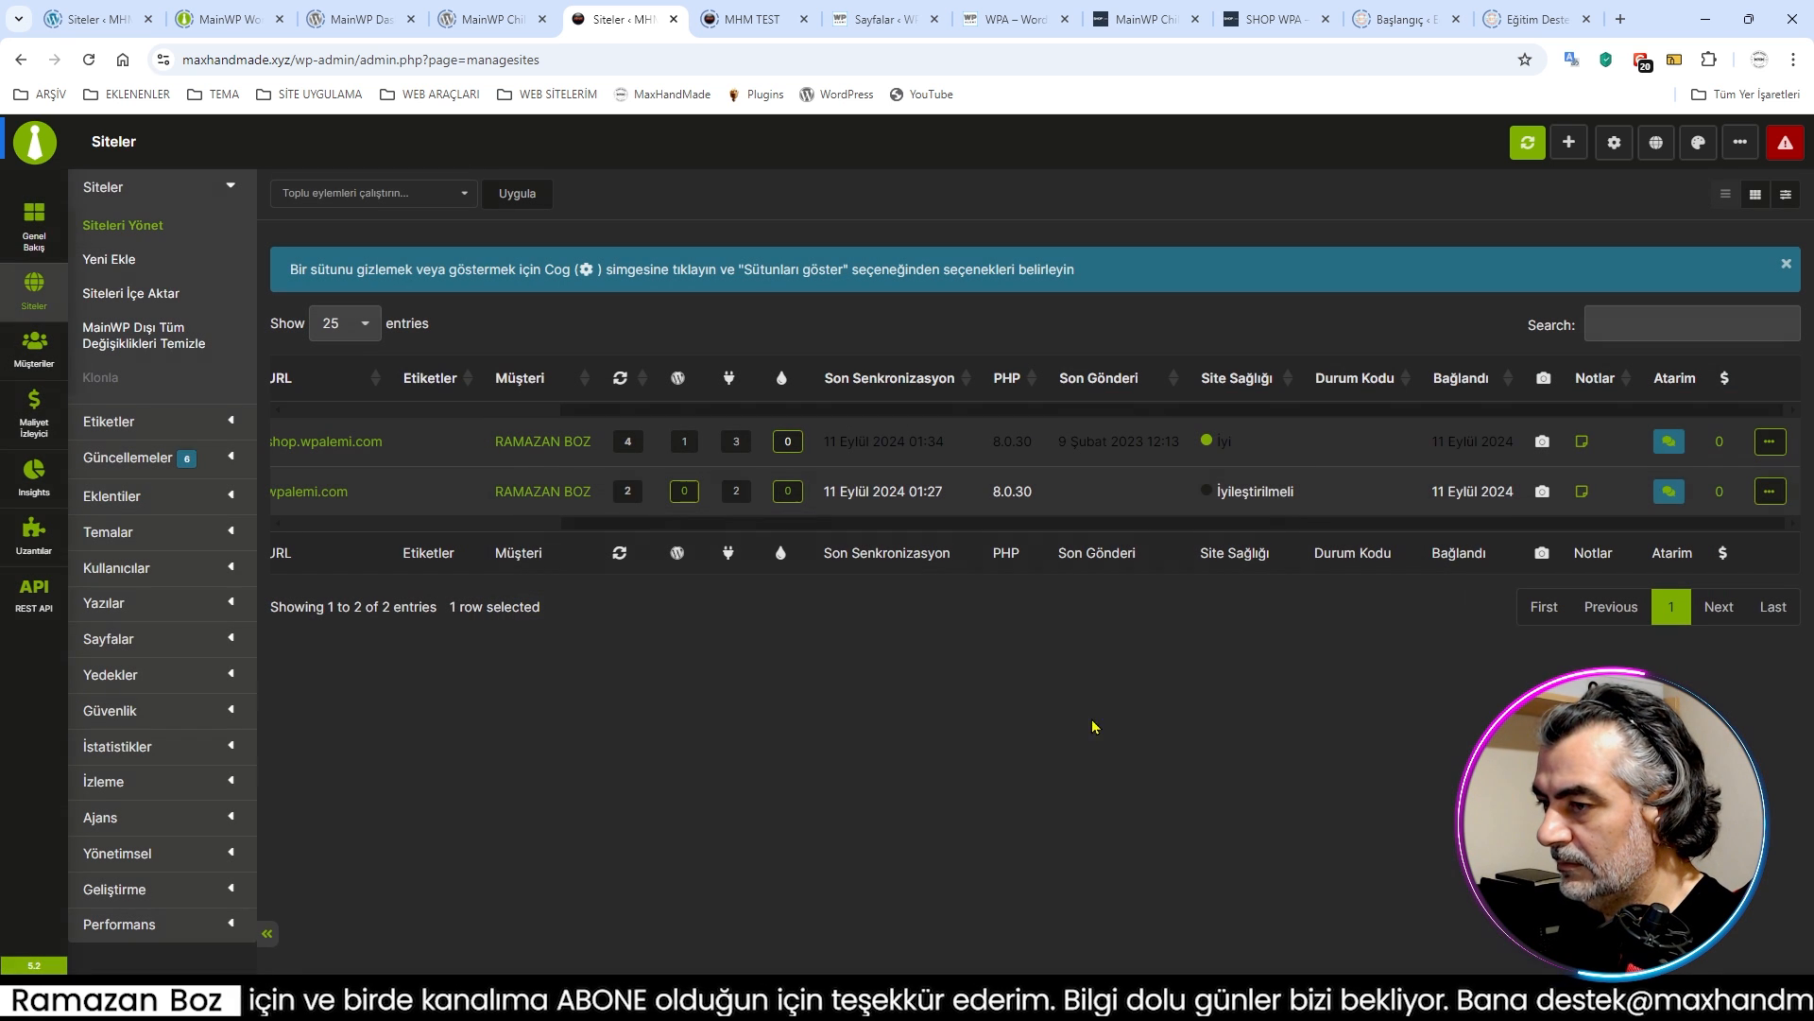
{"action": "left_click", "coordinate": [1673, 453]}
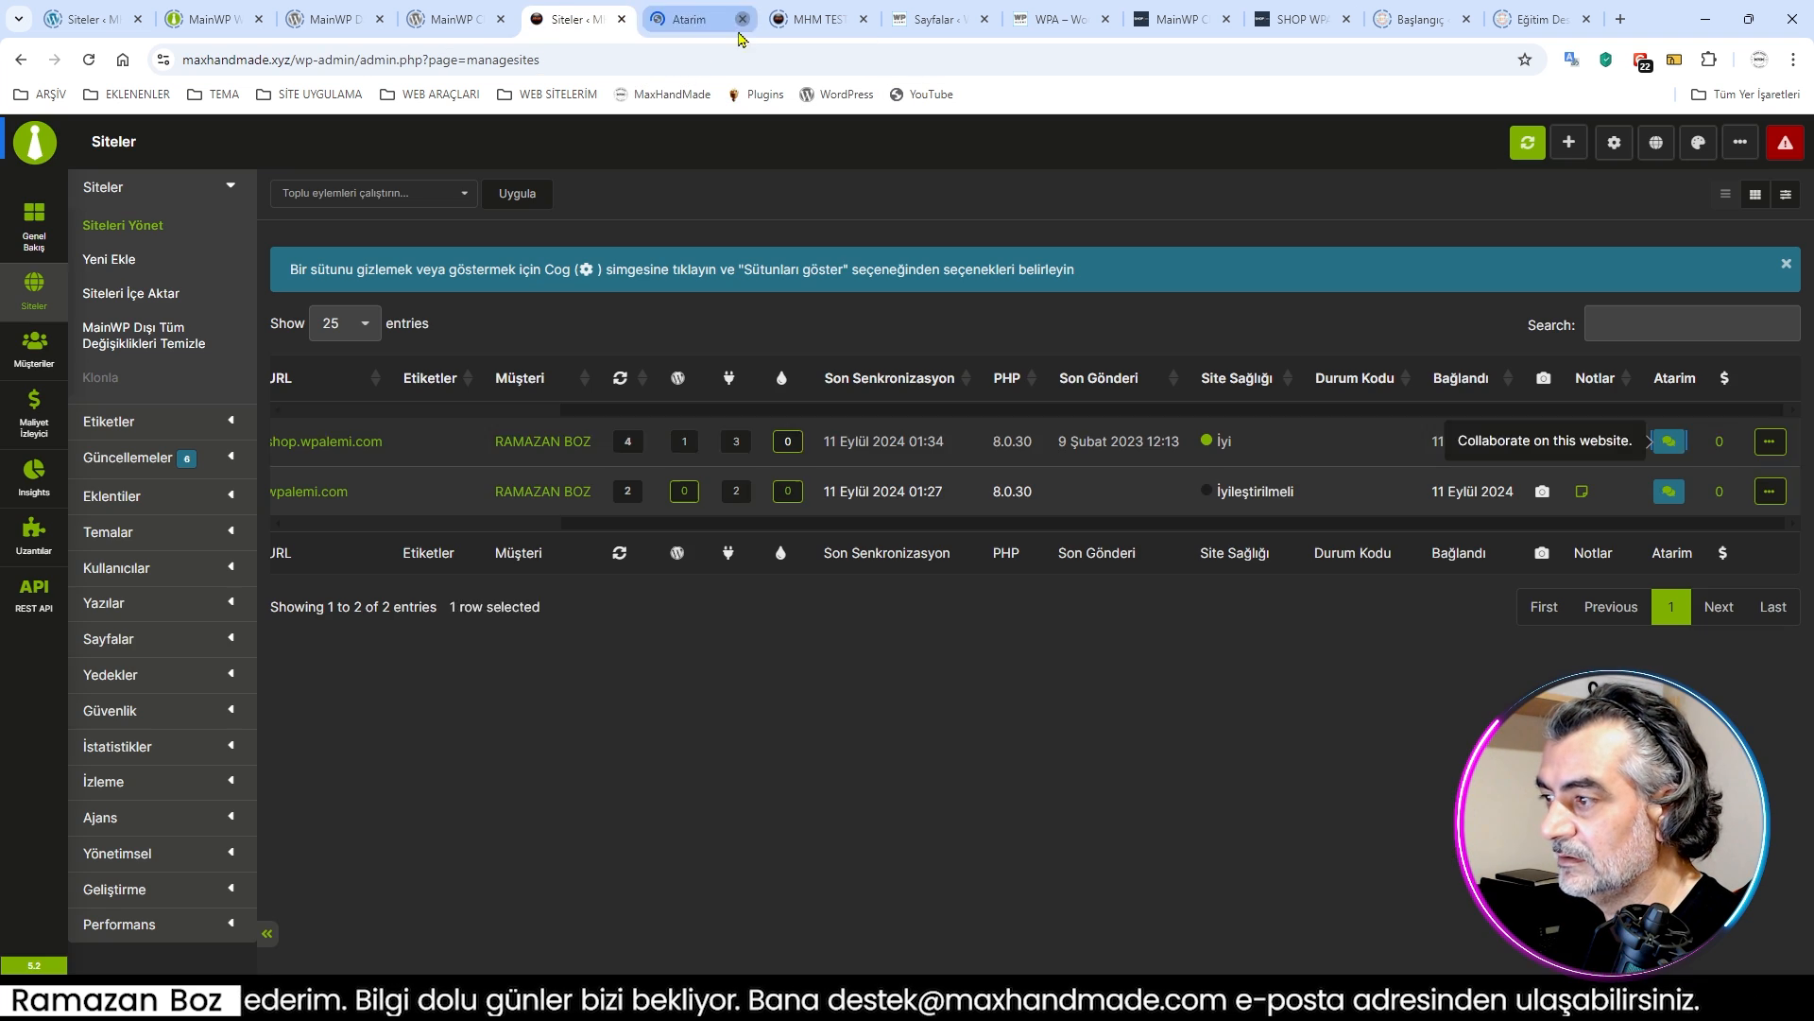
{"action": "left_click", "coordinate": [743, 18]}
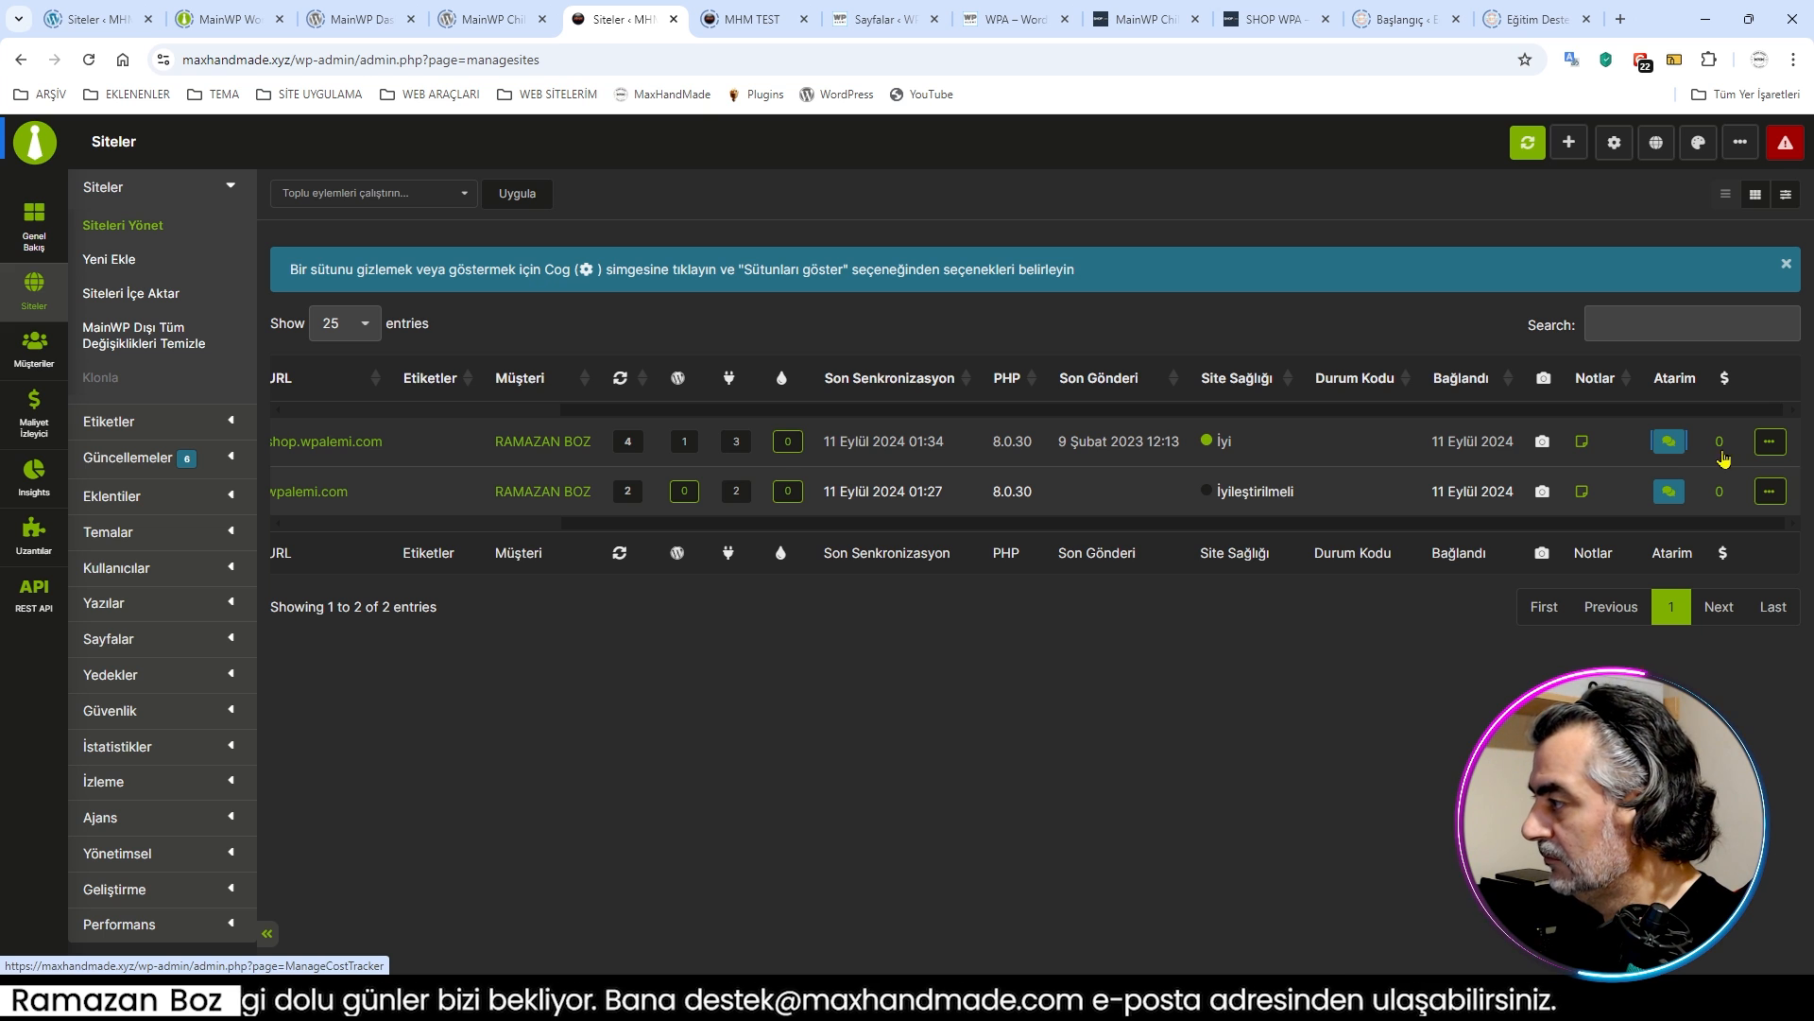
{"action": "left_click", "coordinate": [1771, 446]}
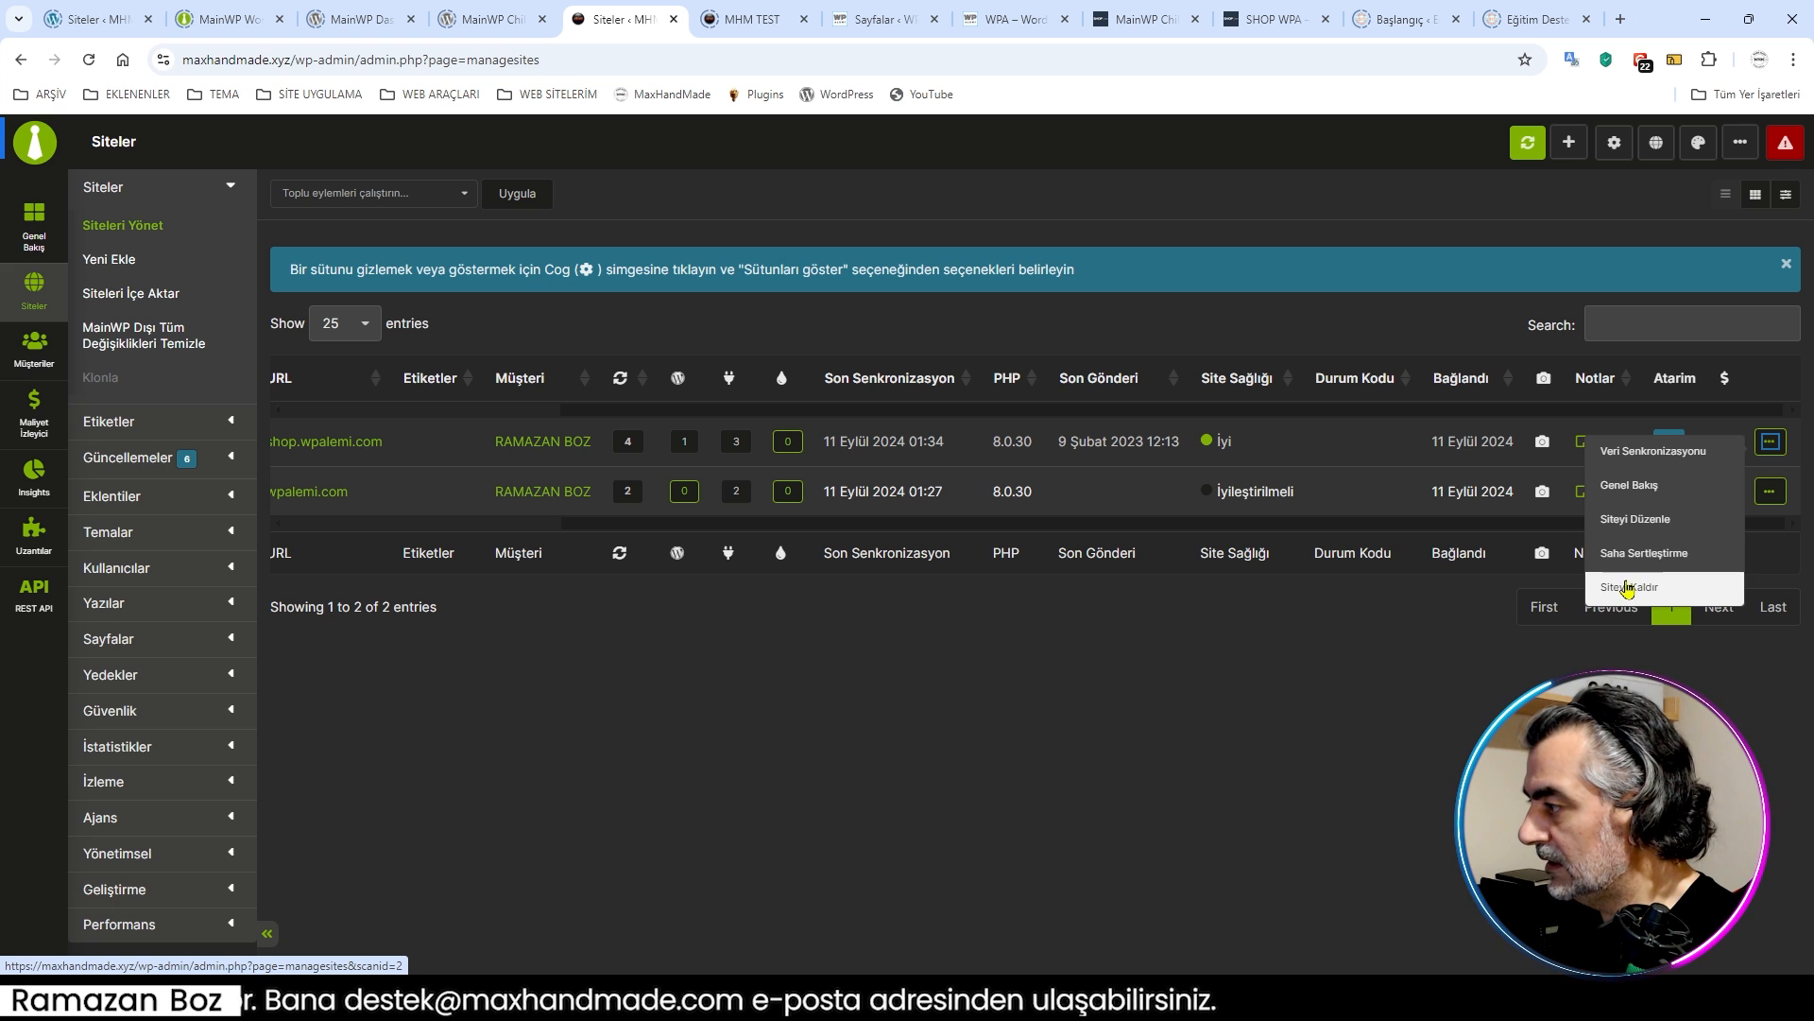
{"action": "left_click", "coordinate": [1170, 642]}
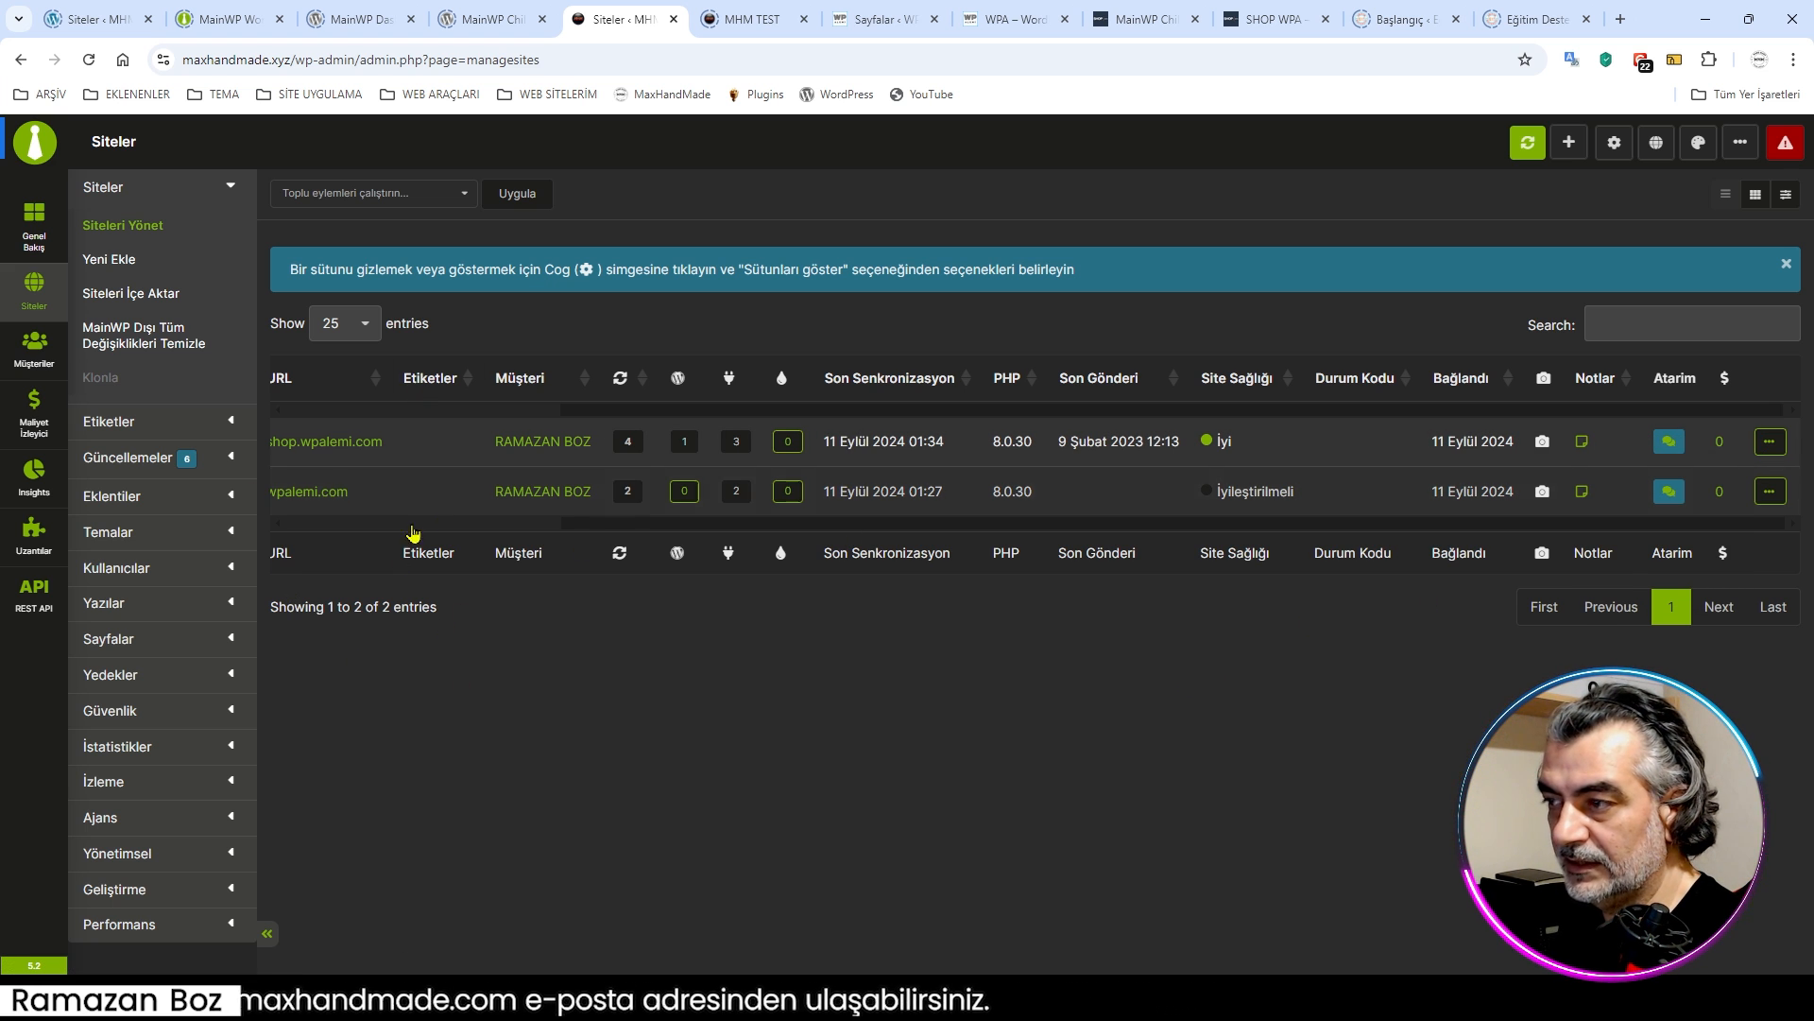
- On the Tags page, create a blue tag named E-Ticaret
{"action": "left_click", "coordinate": [113, 422]}
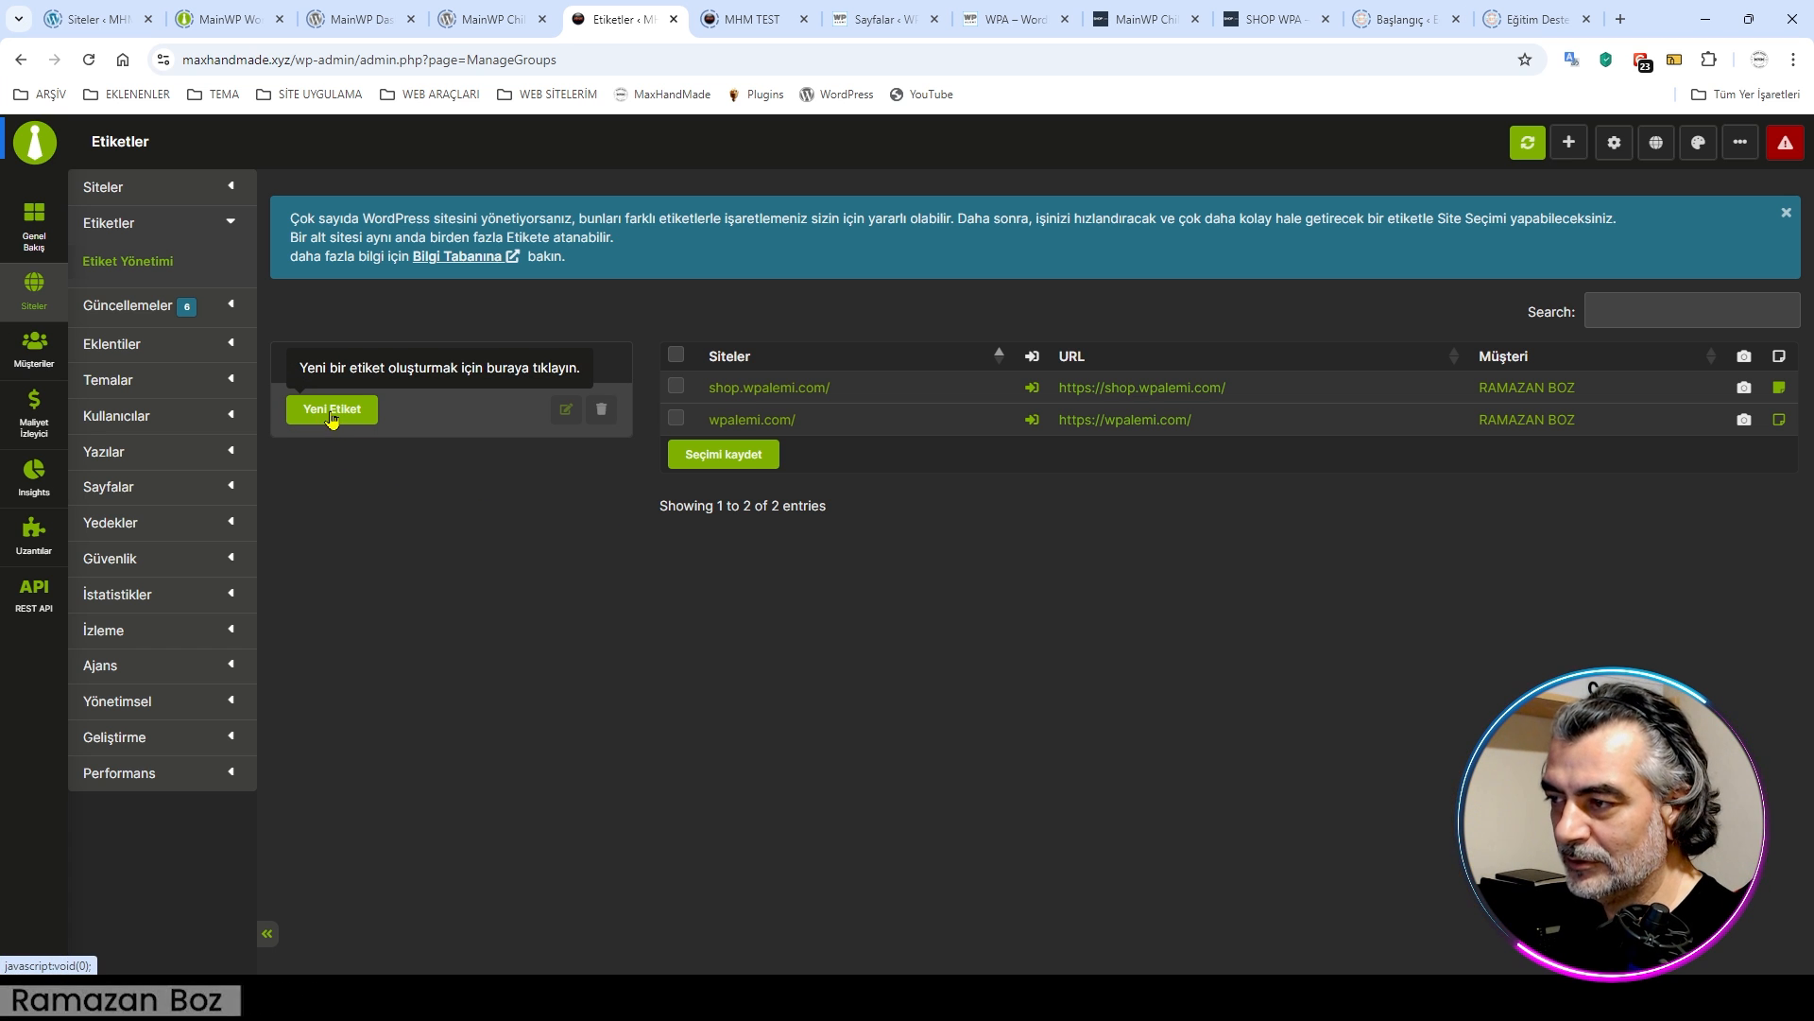
{"action": "left_click", "coordinate": [333, 412]}
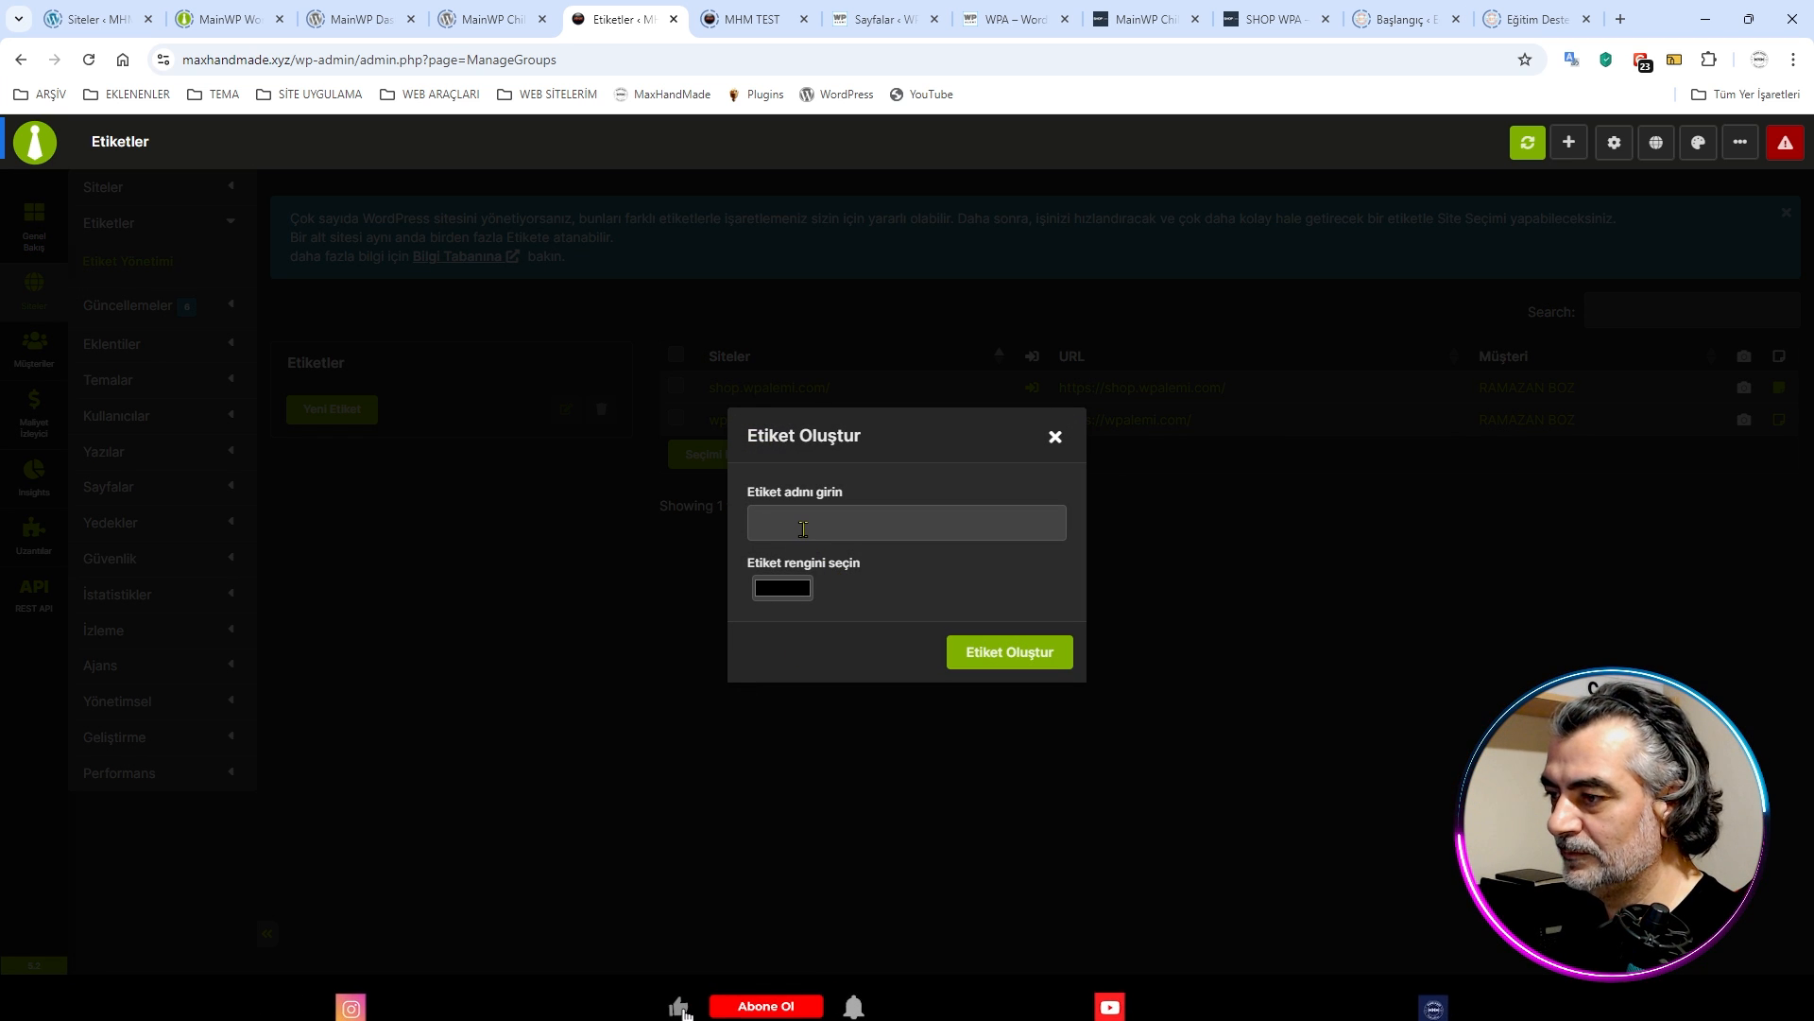
{"action": "type", "text": "E-Ticaret"}
{"action": "left_click", "coordinate": [780, 588]}
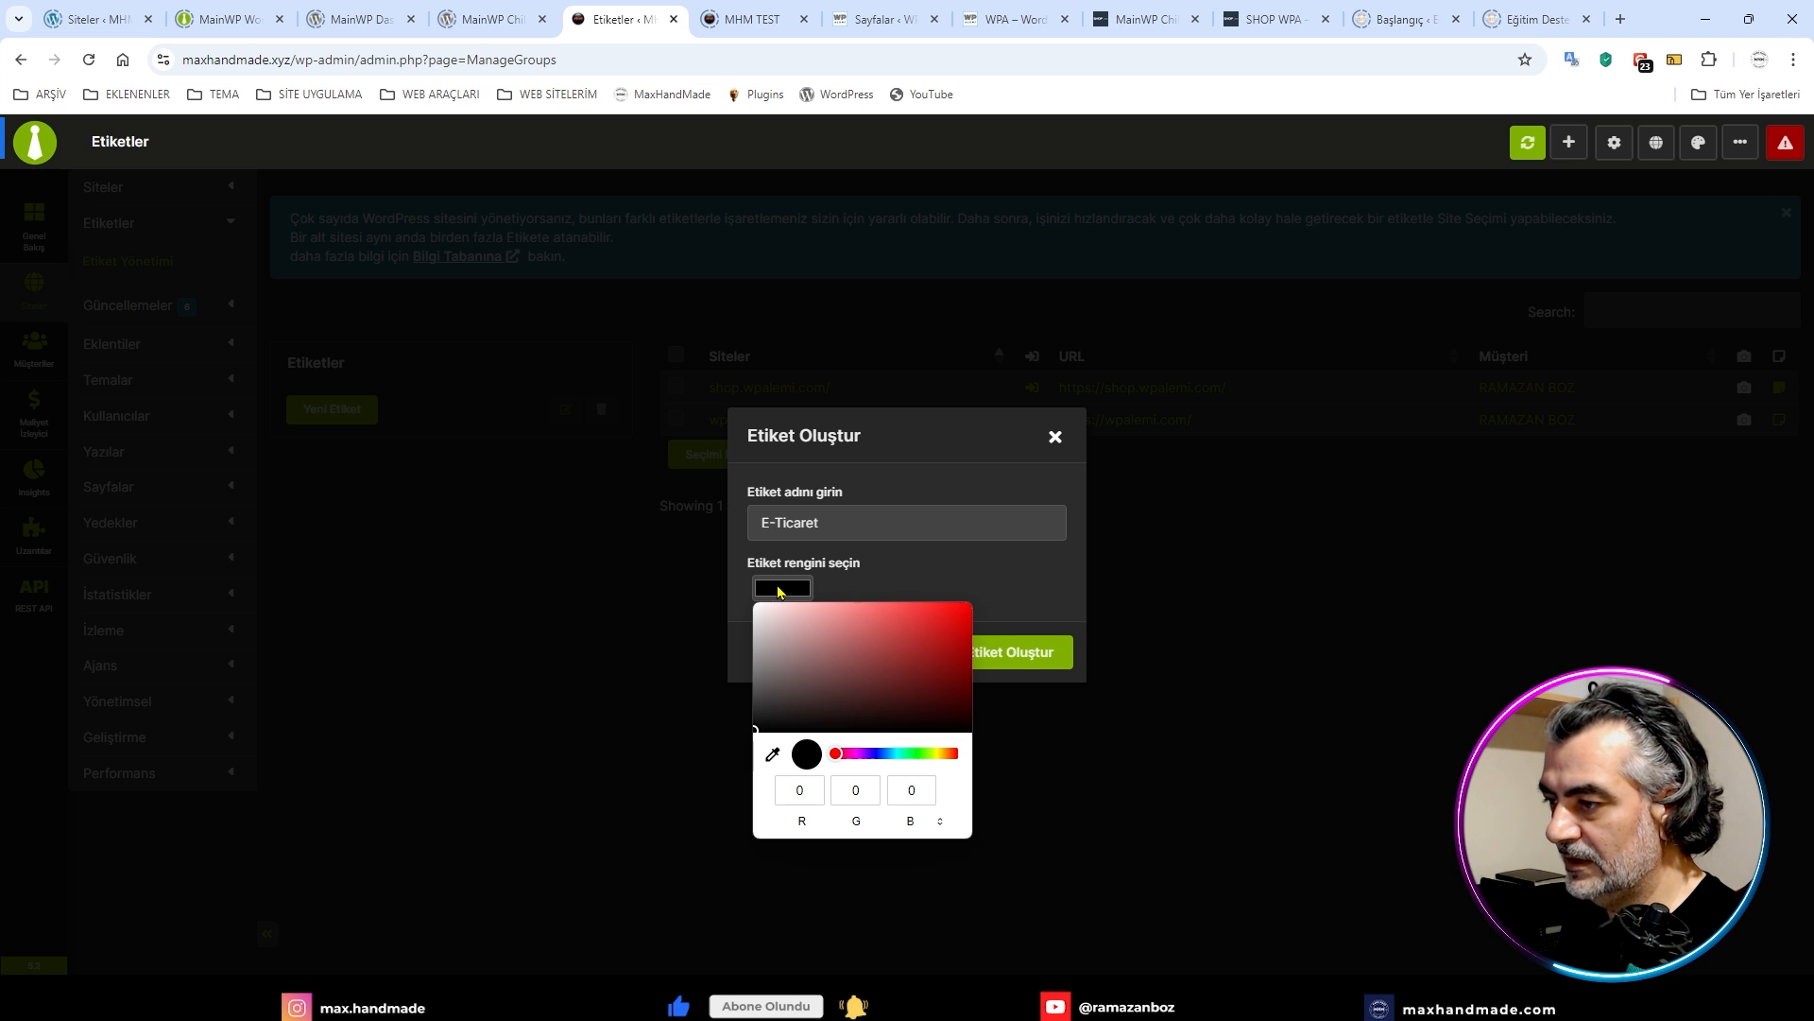
{"action": "left_click", "coordinate": [880, 755]}
{"action": "left_click", "coordinate": [1012, 672]}
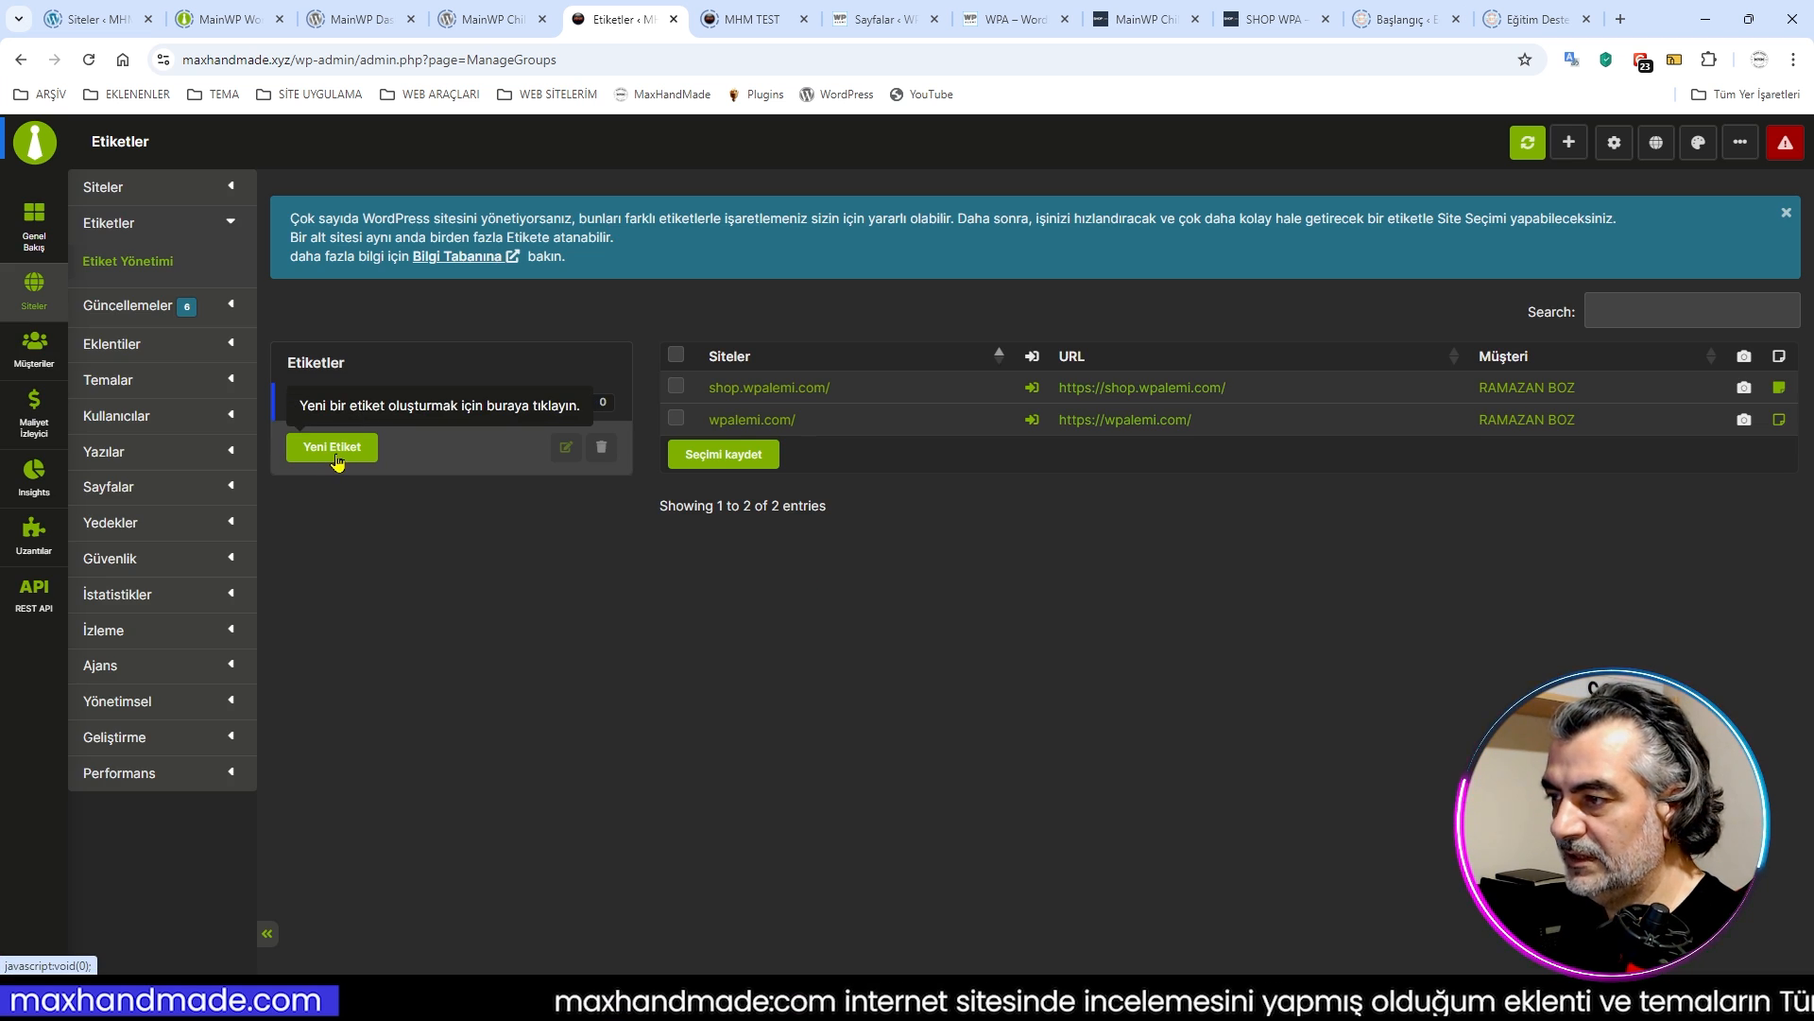
- Create a second tag named Blog in red
{"action": "left_click", "coordinate": [337, 456]}
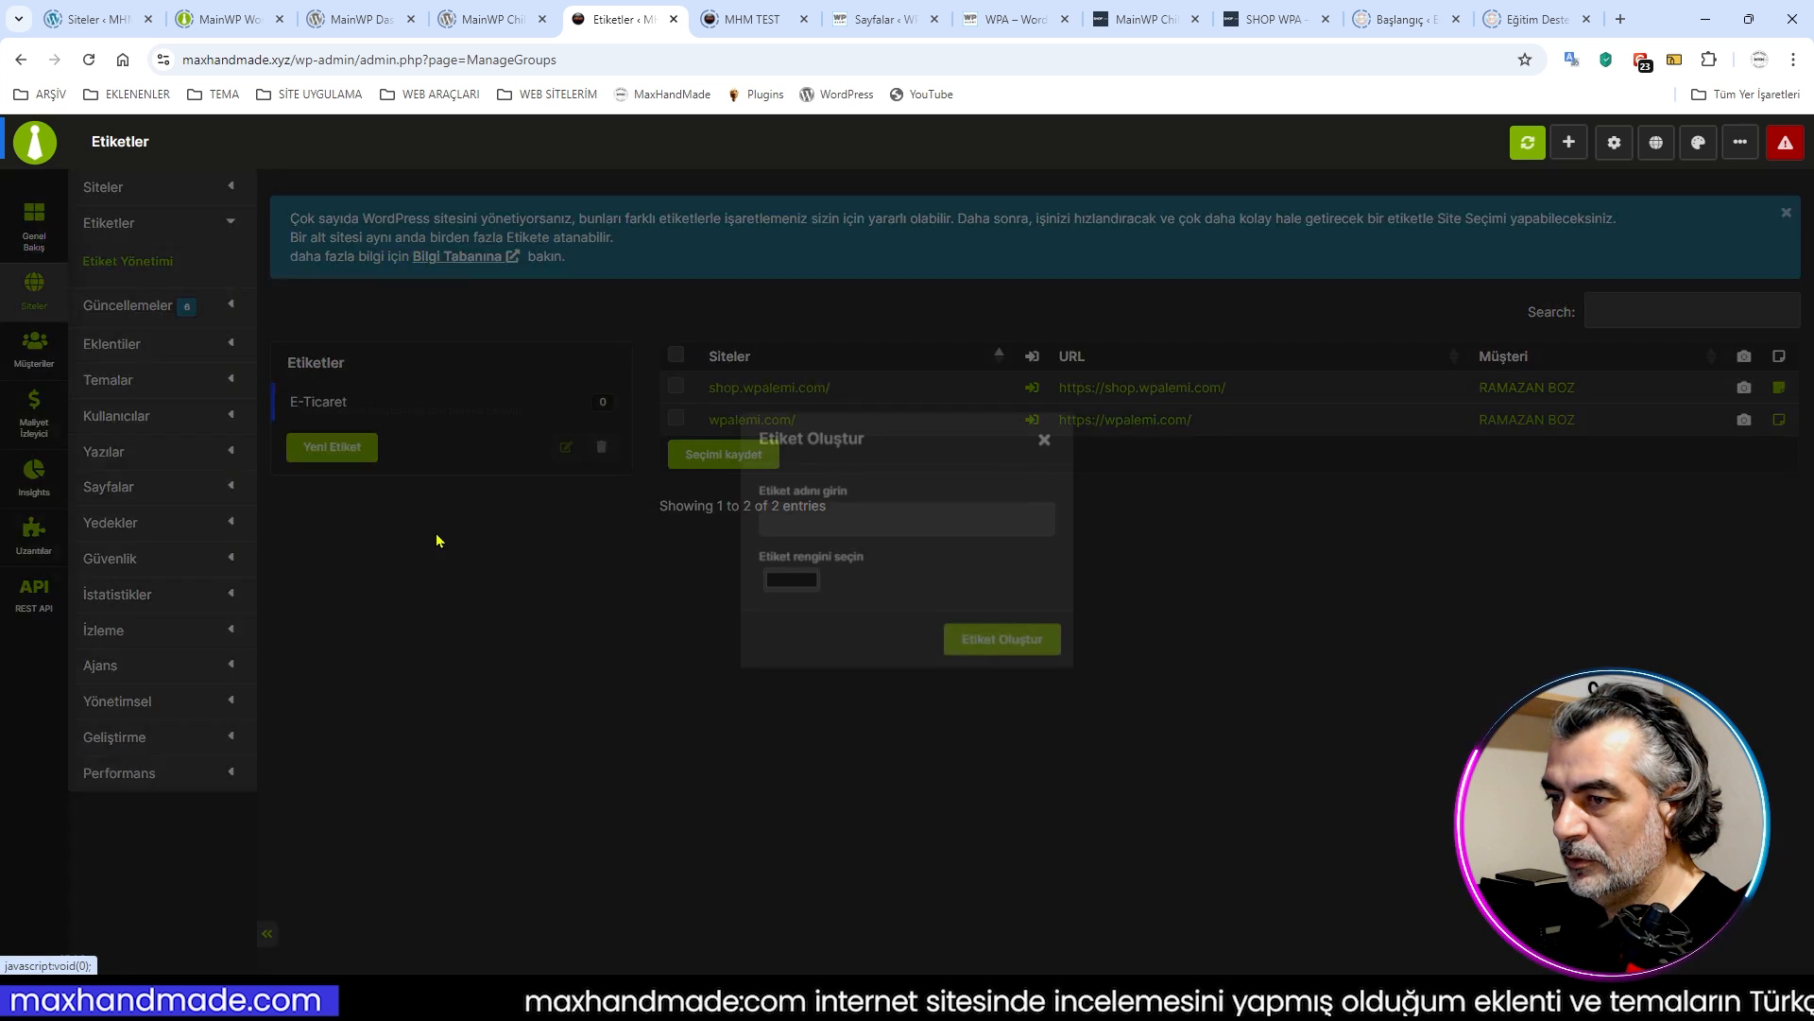
{"action": "type", "text": "Blog"}
{"action": "left_click", "coordinate": [793, 593]}
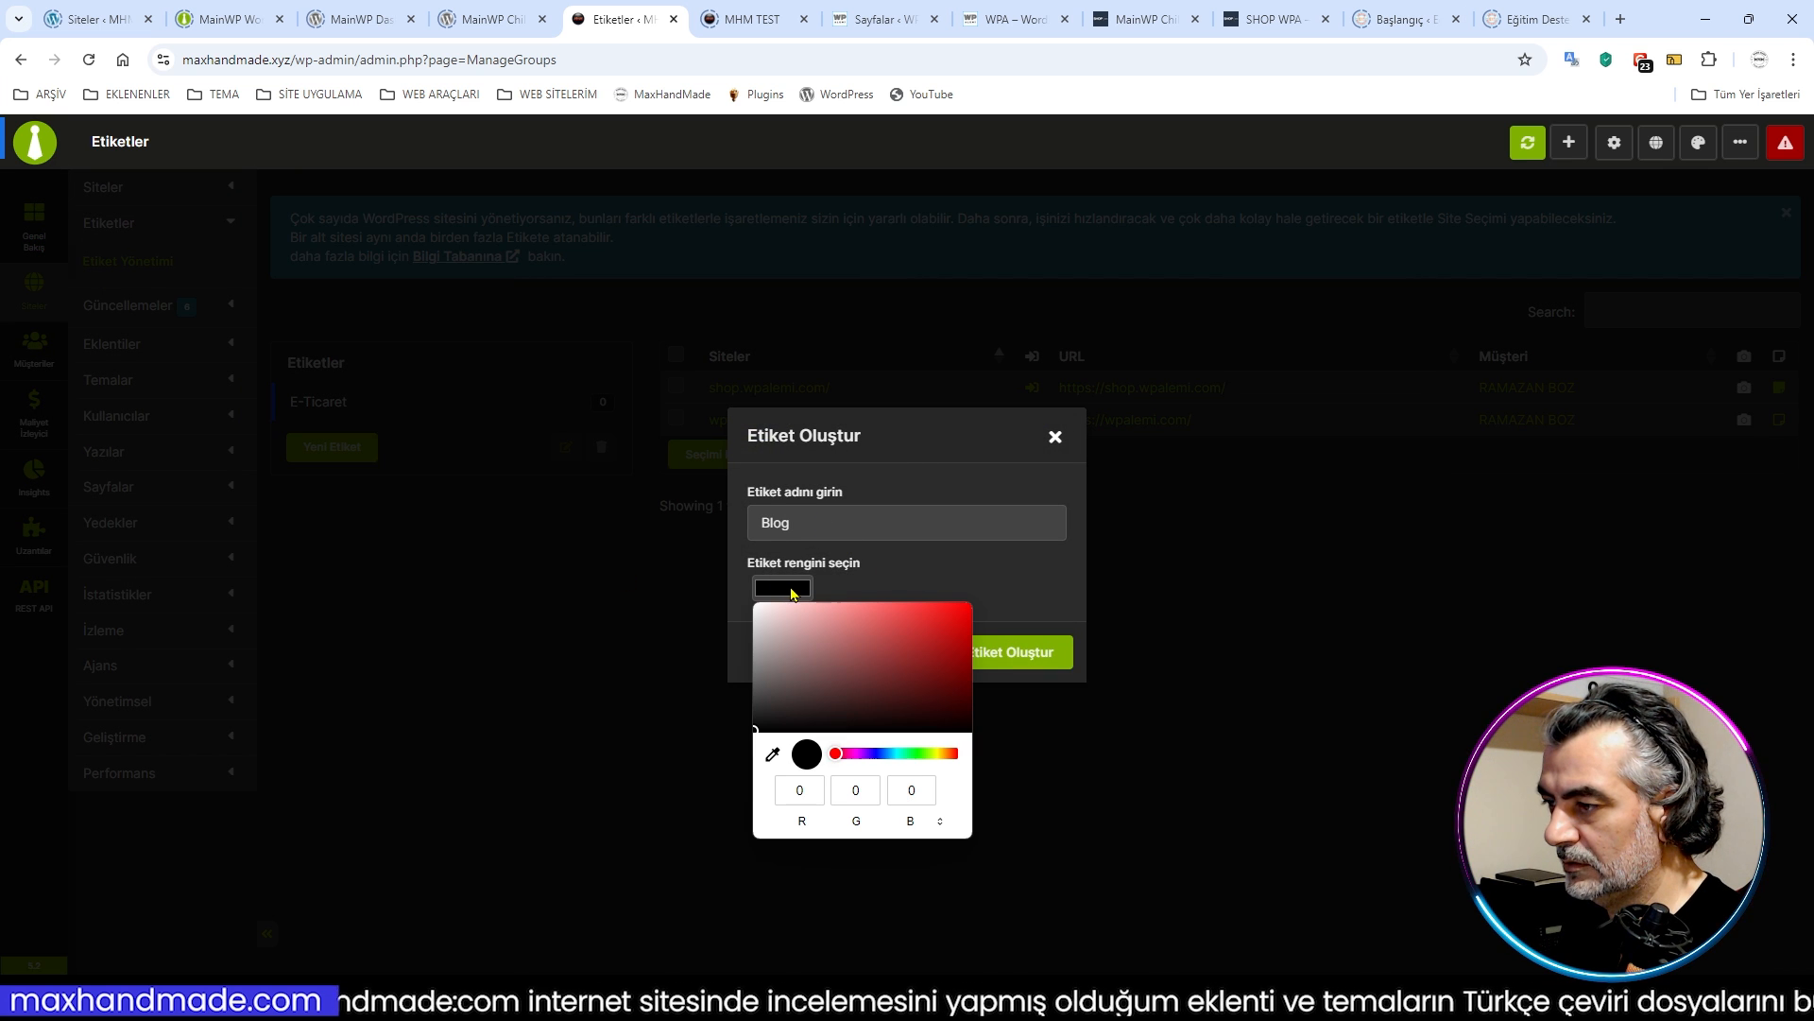
{"action": "left_click", "coordinate": [966, 652]}
{"action": "left_click", "coordinate": [1032, 567]}
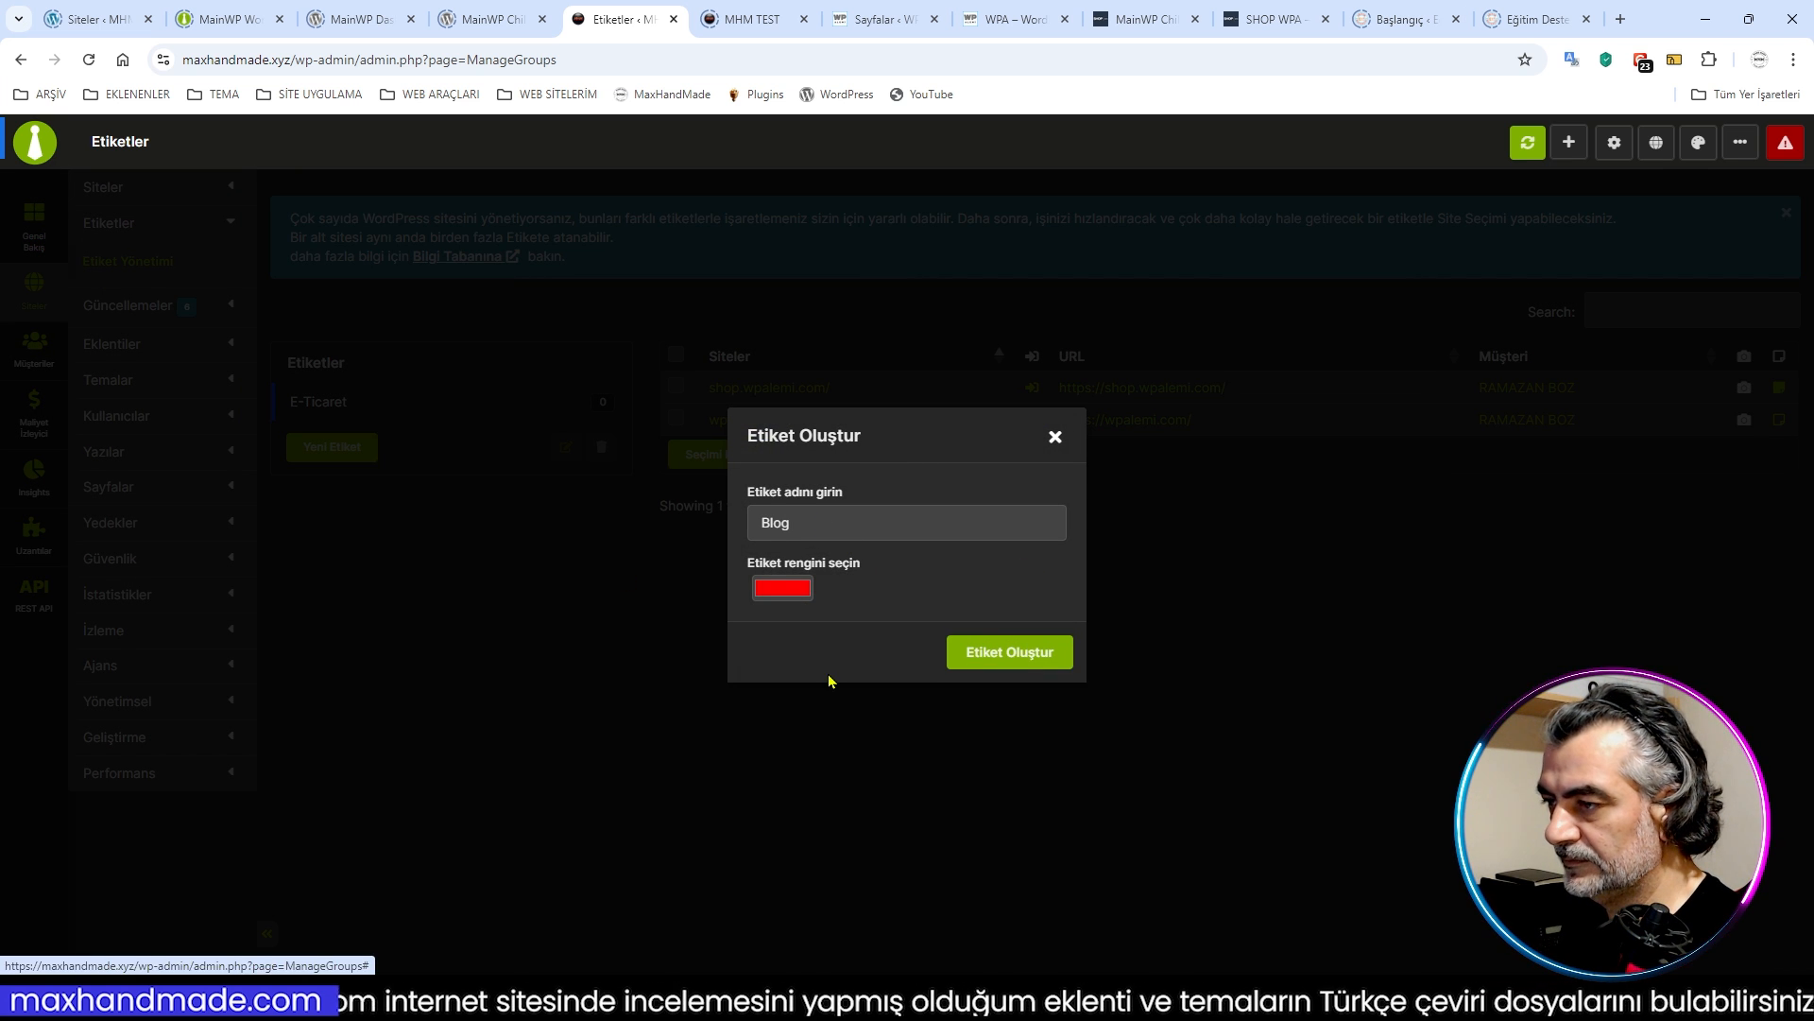
{"action": "key", "text": "Return"}
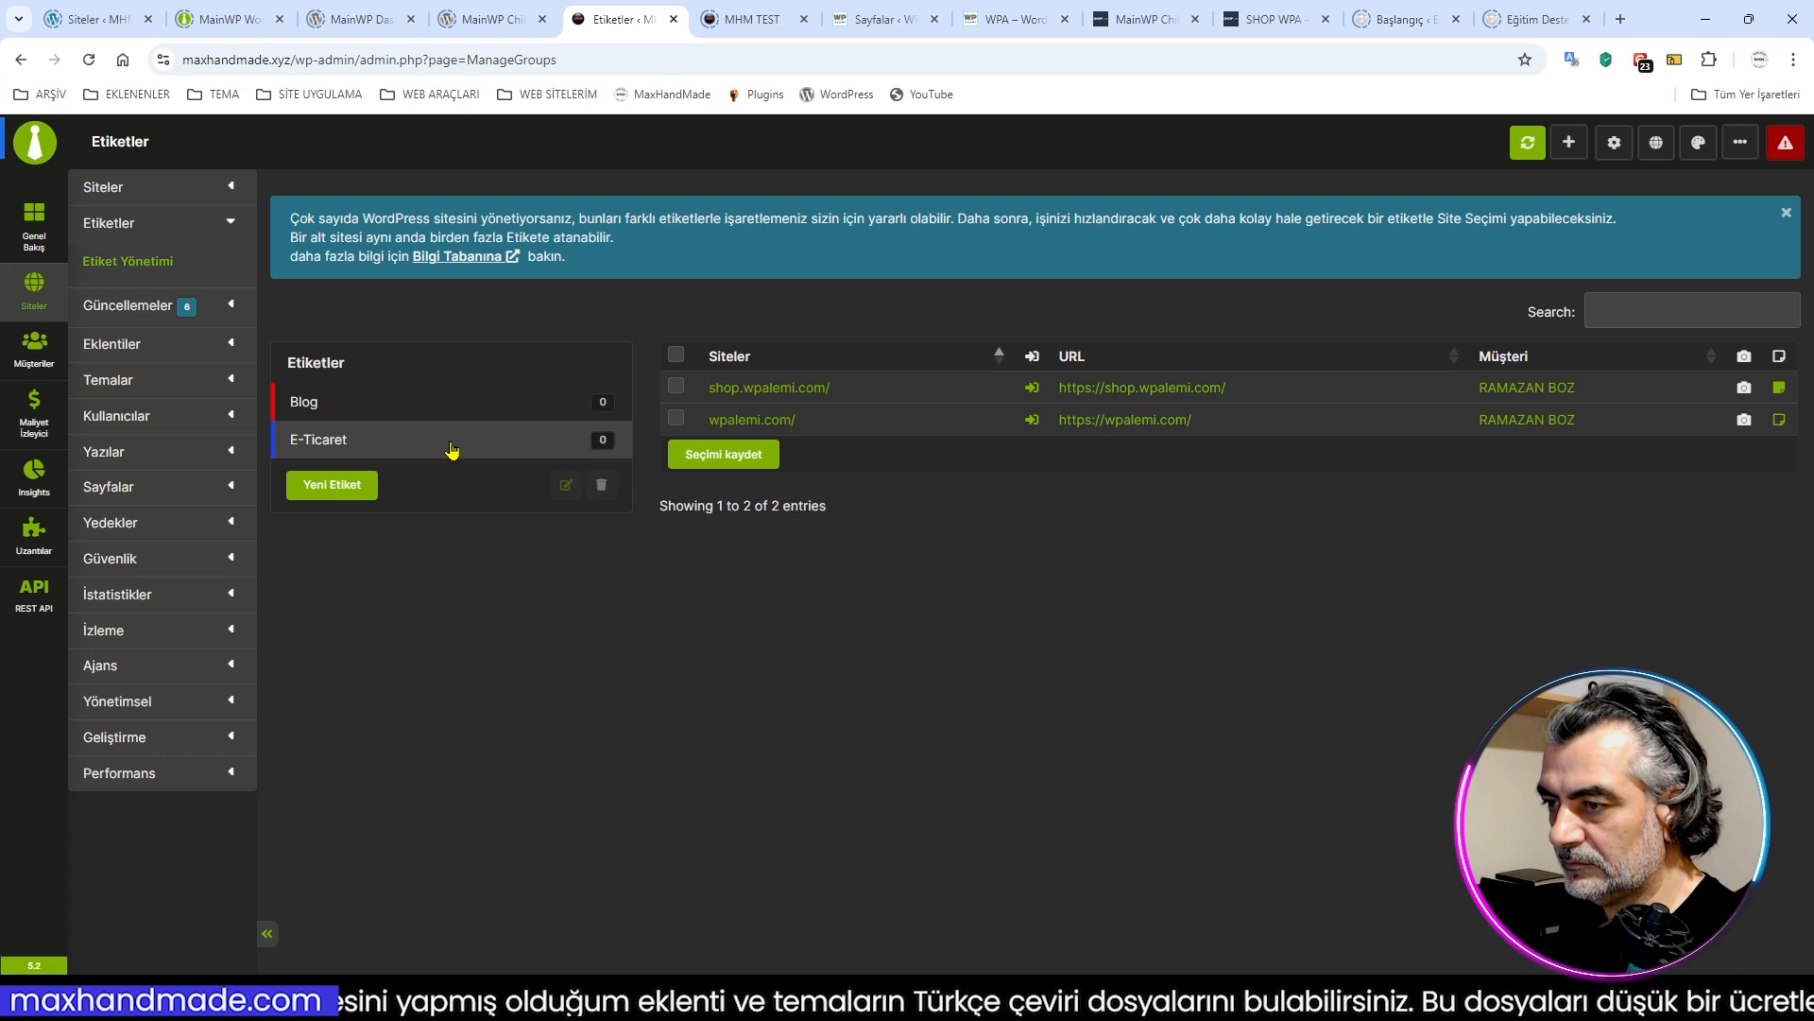
{"action": "left_click", "coordinate": [451, 449]}
- Tag shop.wpalemi.com as E-Ticaret and wpalemi.com as Blog, then open the managed sites list
{"action": "left_click", "coordinate": [676, 385]}
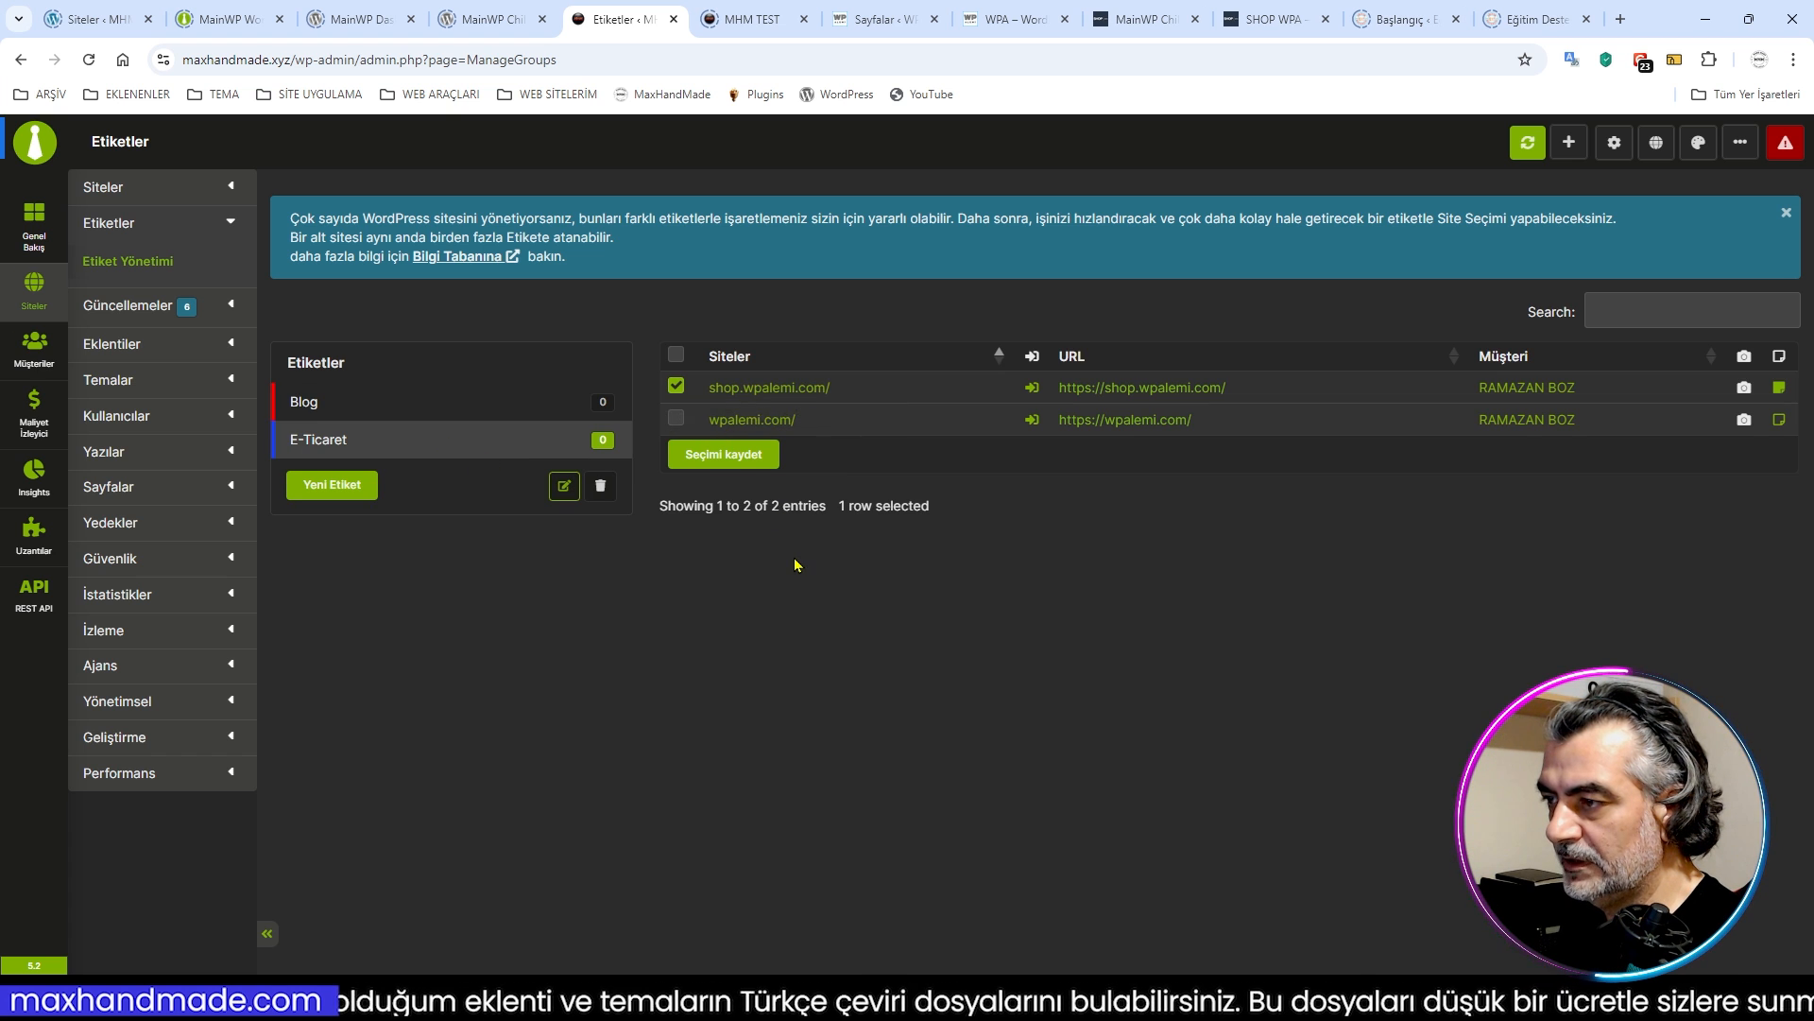
{"action": "left_click", "coordinate": [368, 407]}
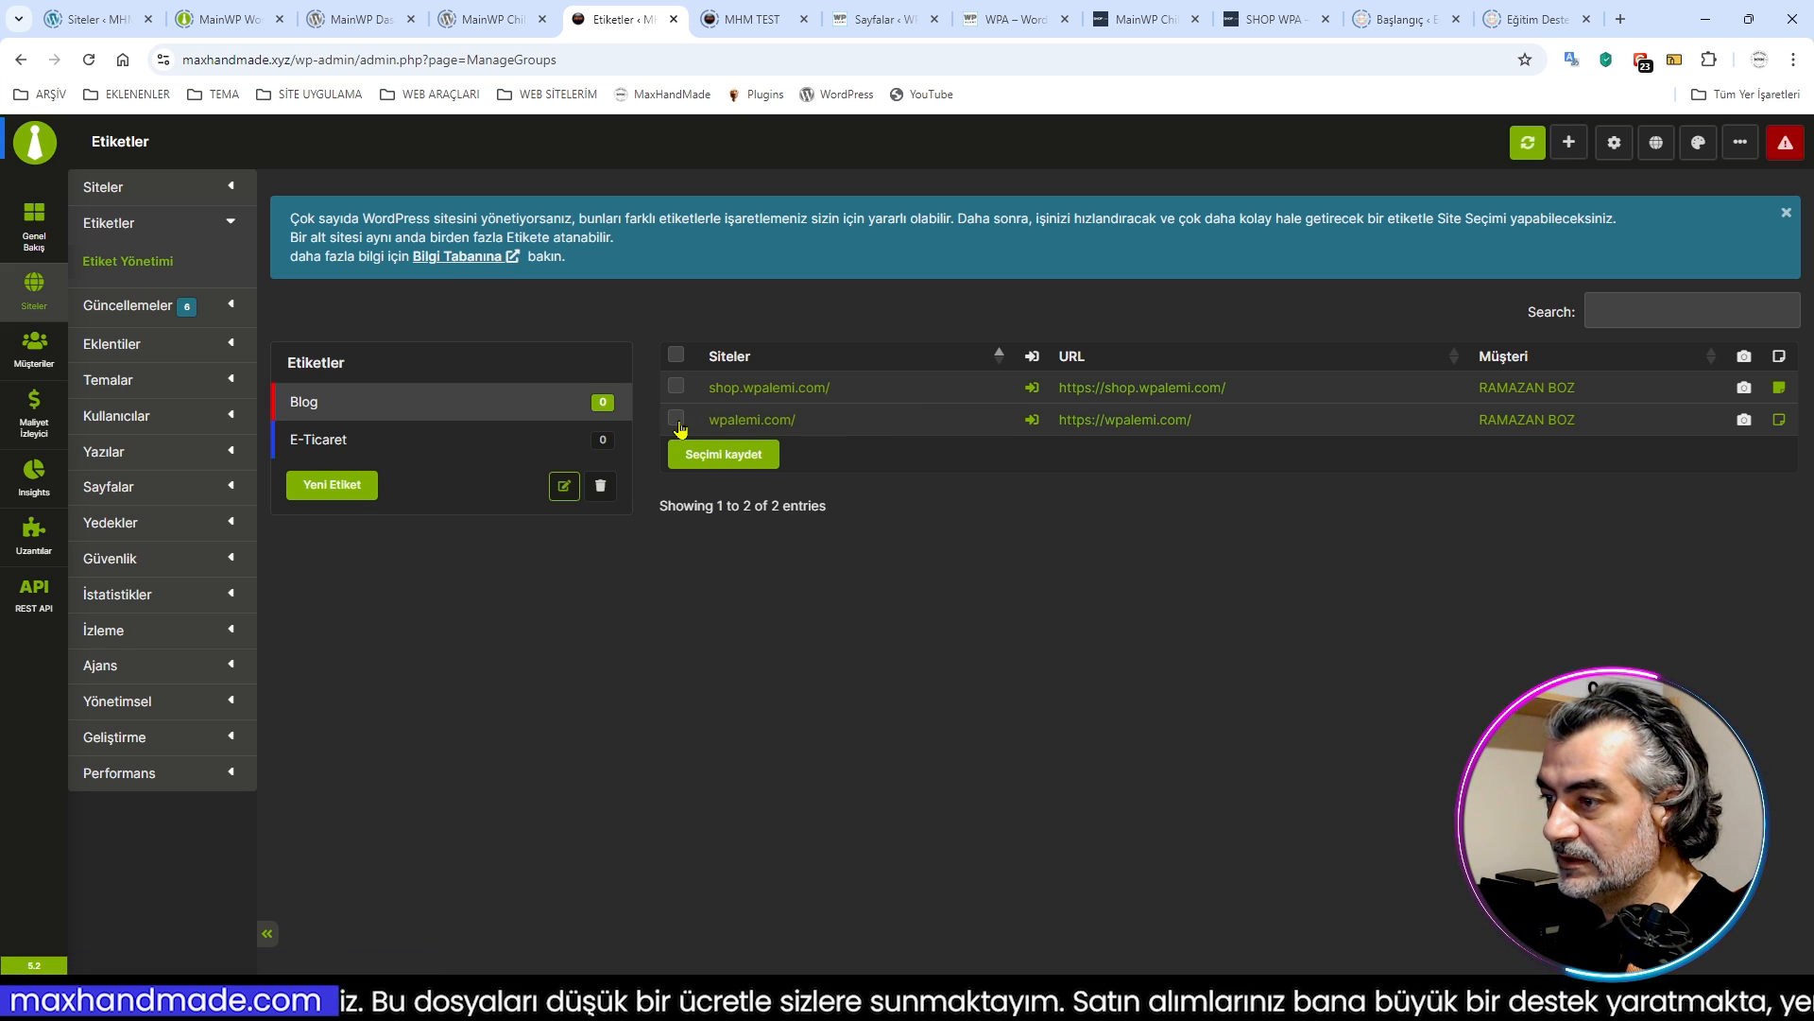
{"action": "left_click", "coordinate": [677, 419]}
{"action": "left_click", "coordinate": [723, 454]}
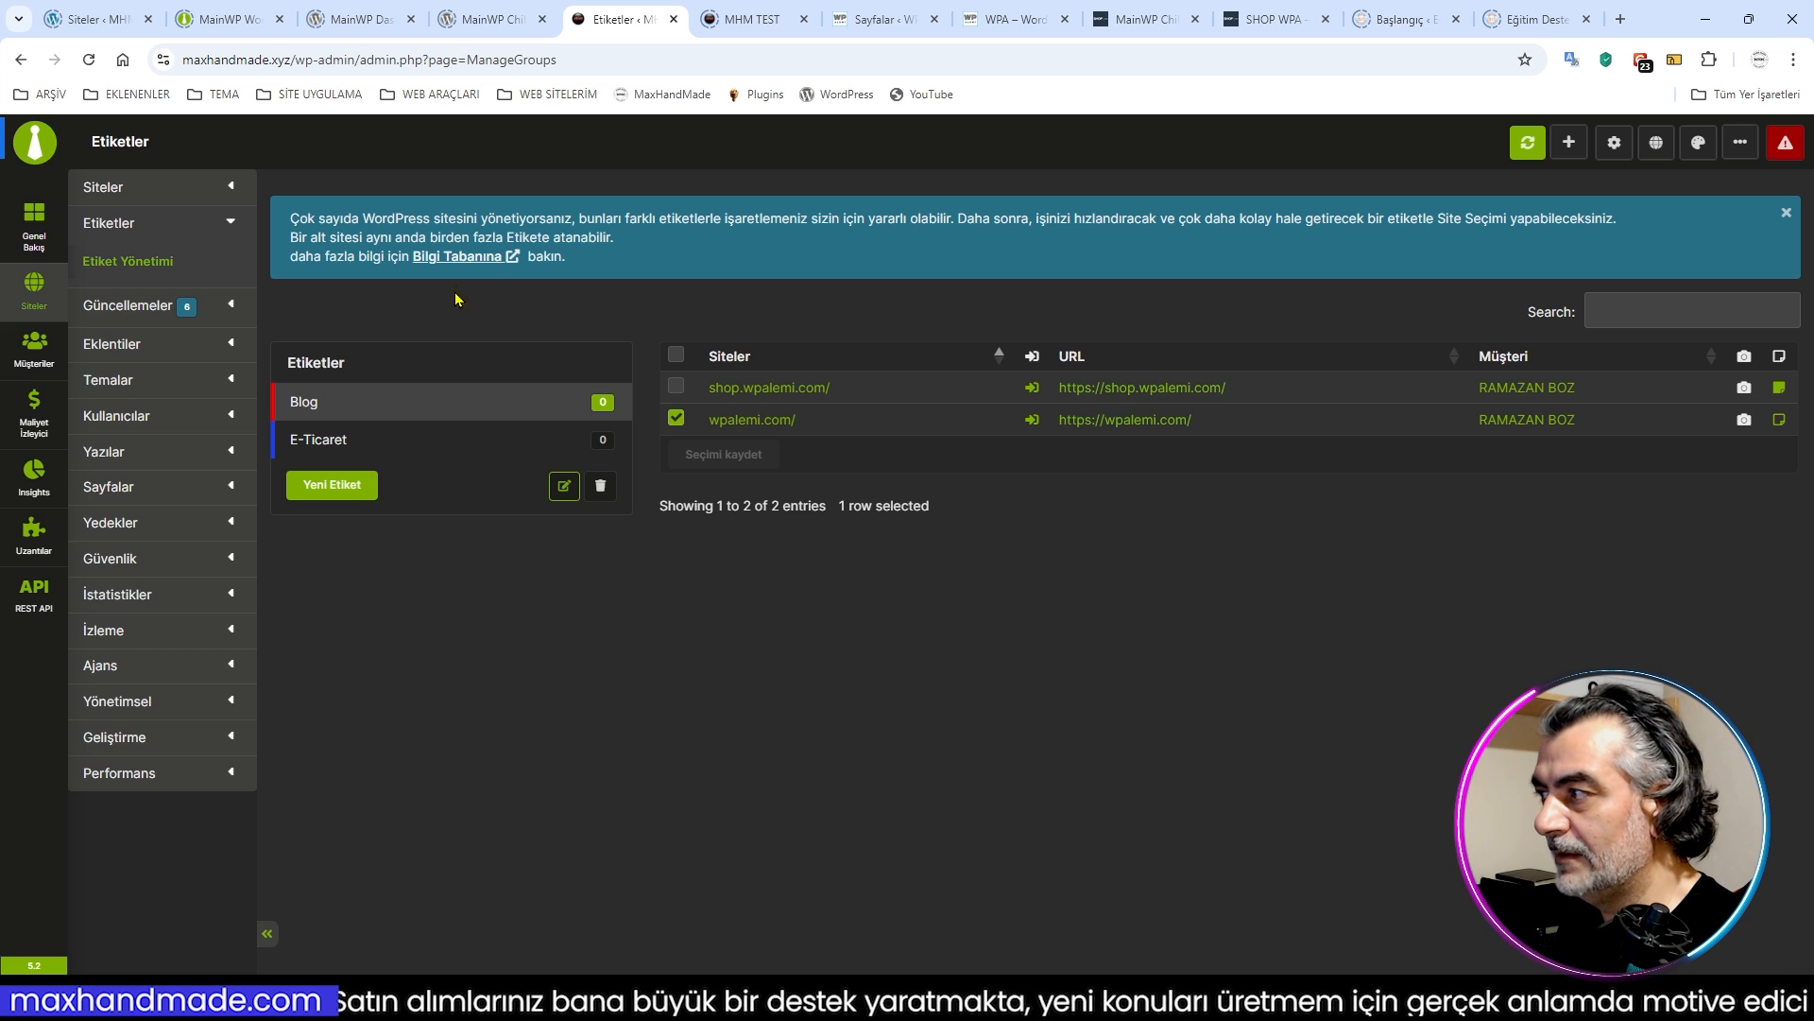
{"action": "left_click", "coordinate": [113, 192]}
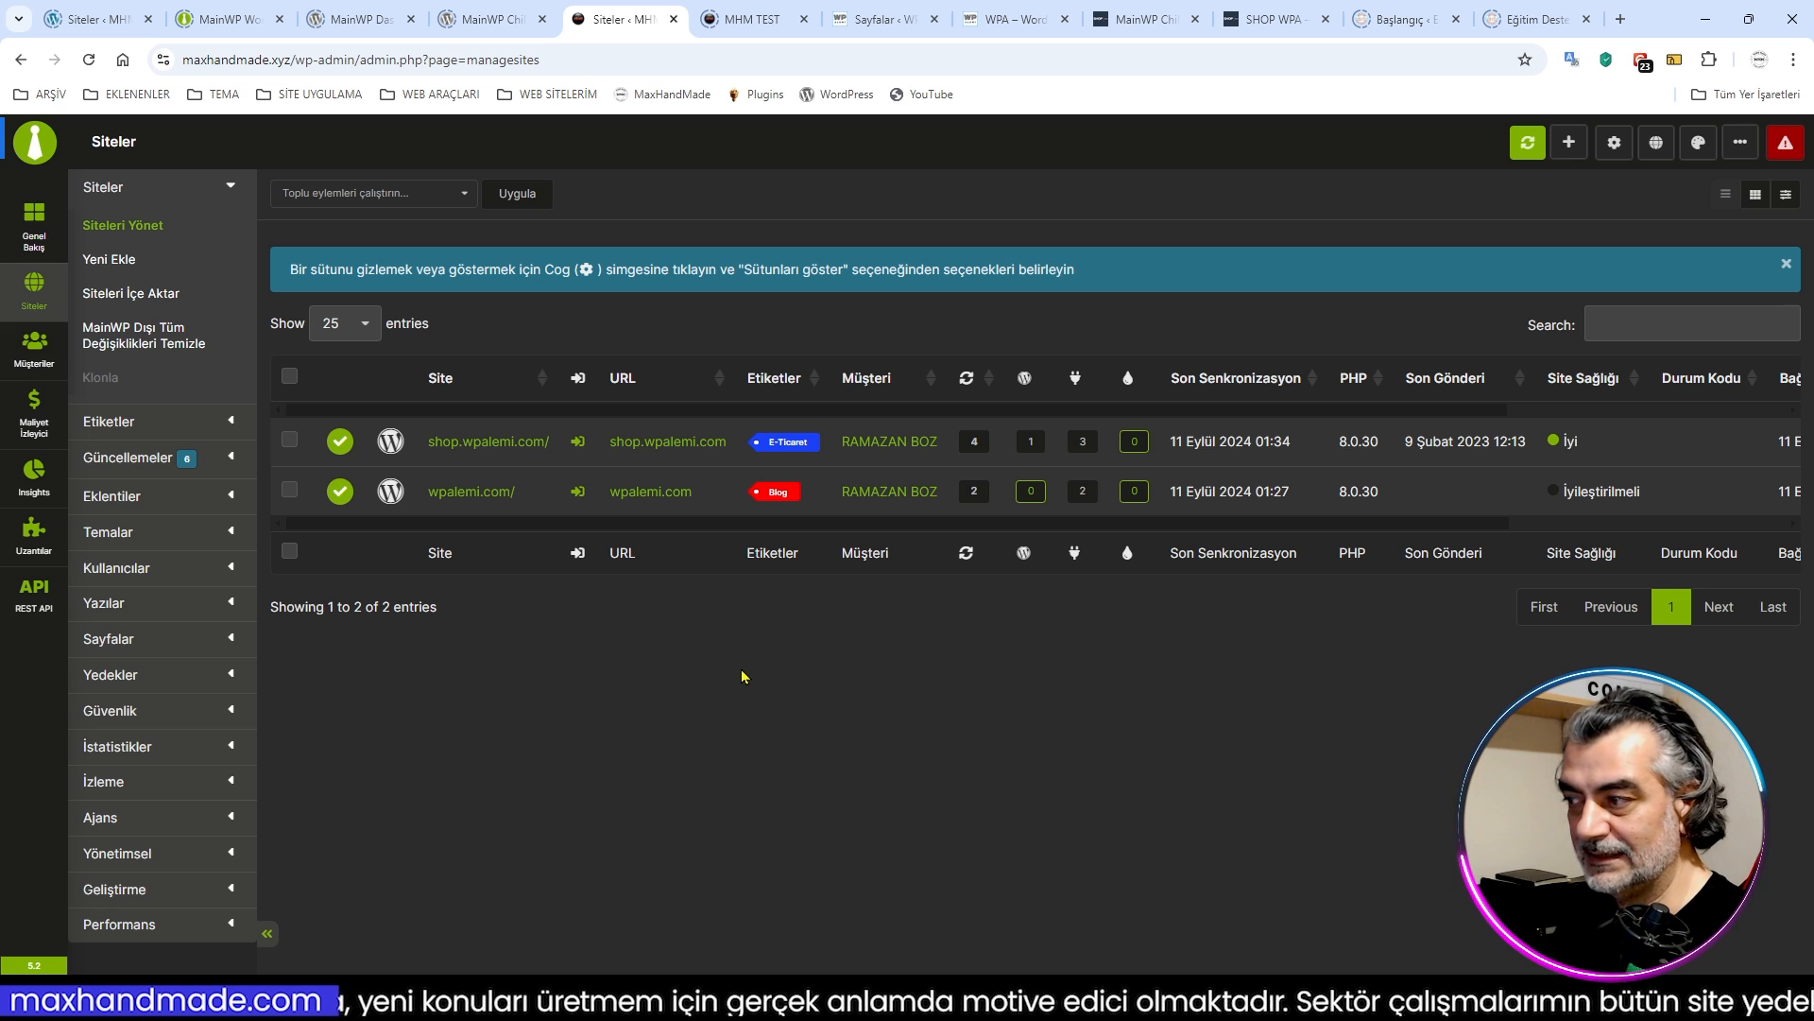
- Browse the main Overview dashboard, then open shop.wpalemi.com's own overview from the sites list
{"action": "left_click", "coordinate": [34, 225]}
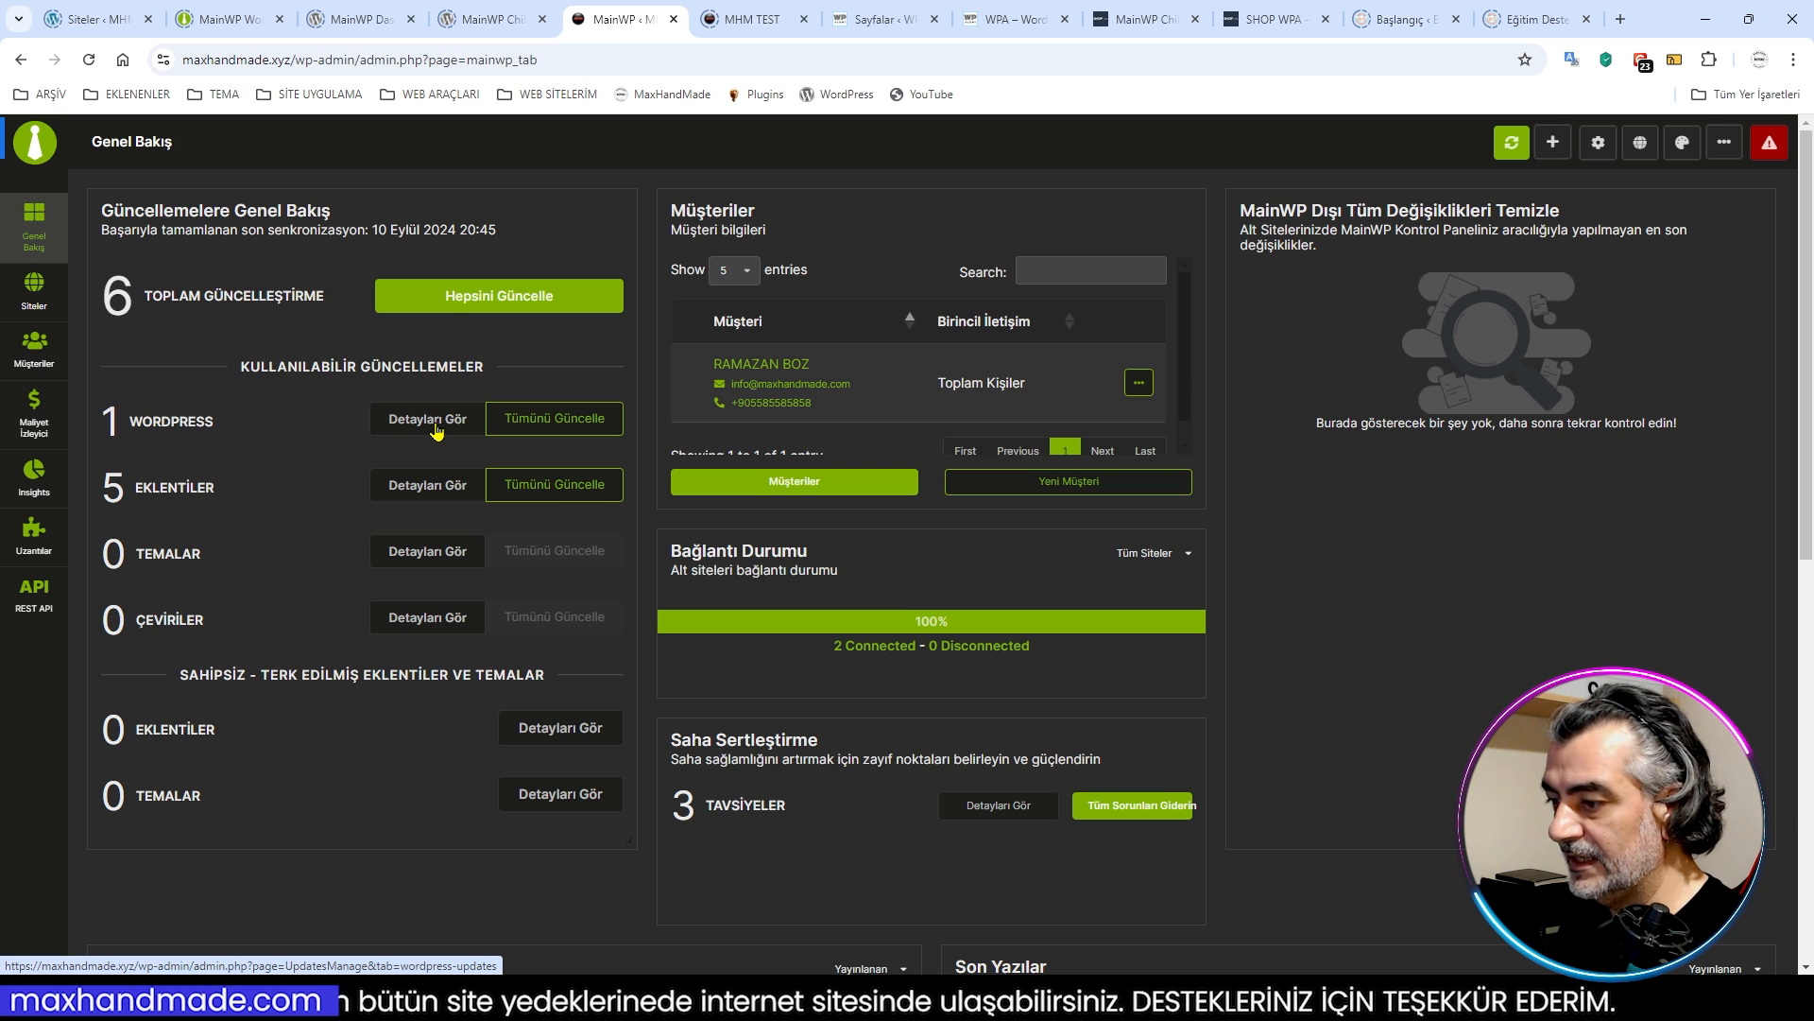
{"action": "scroll", "coordinate": [437, 432], "scroll_direction": "down", "scroll_amount": 3}
{"action": "scroll", "coordinate": [726, 539], "scroll_direction": "down", "scroll_amount": 3}
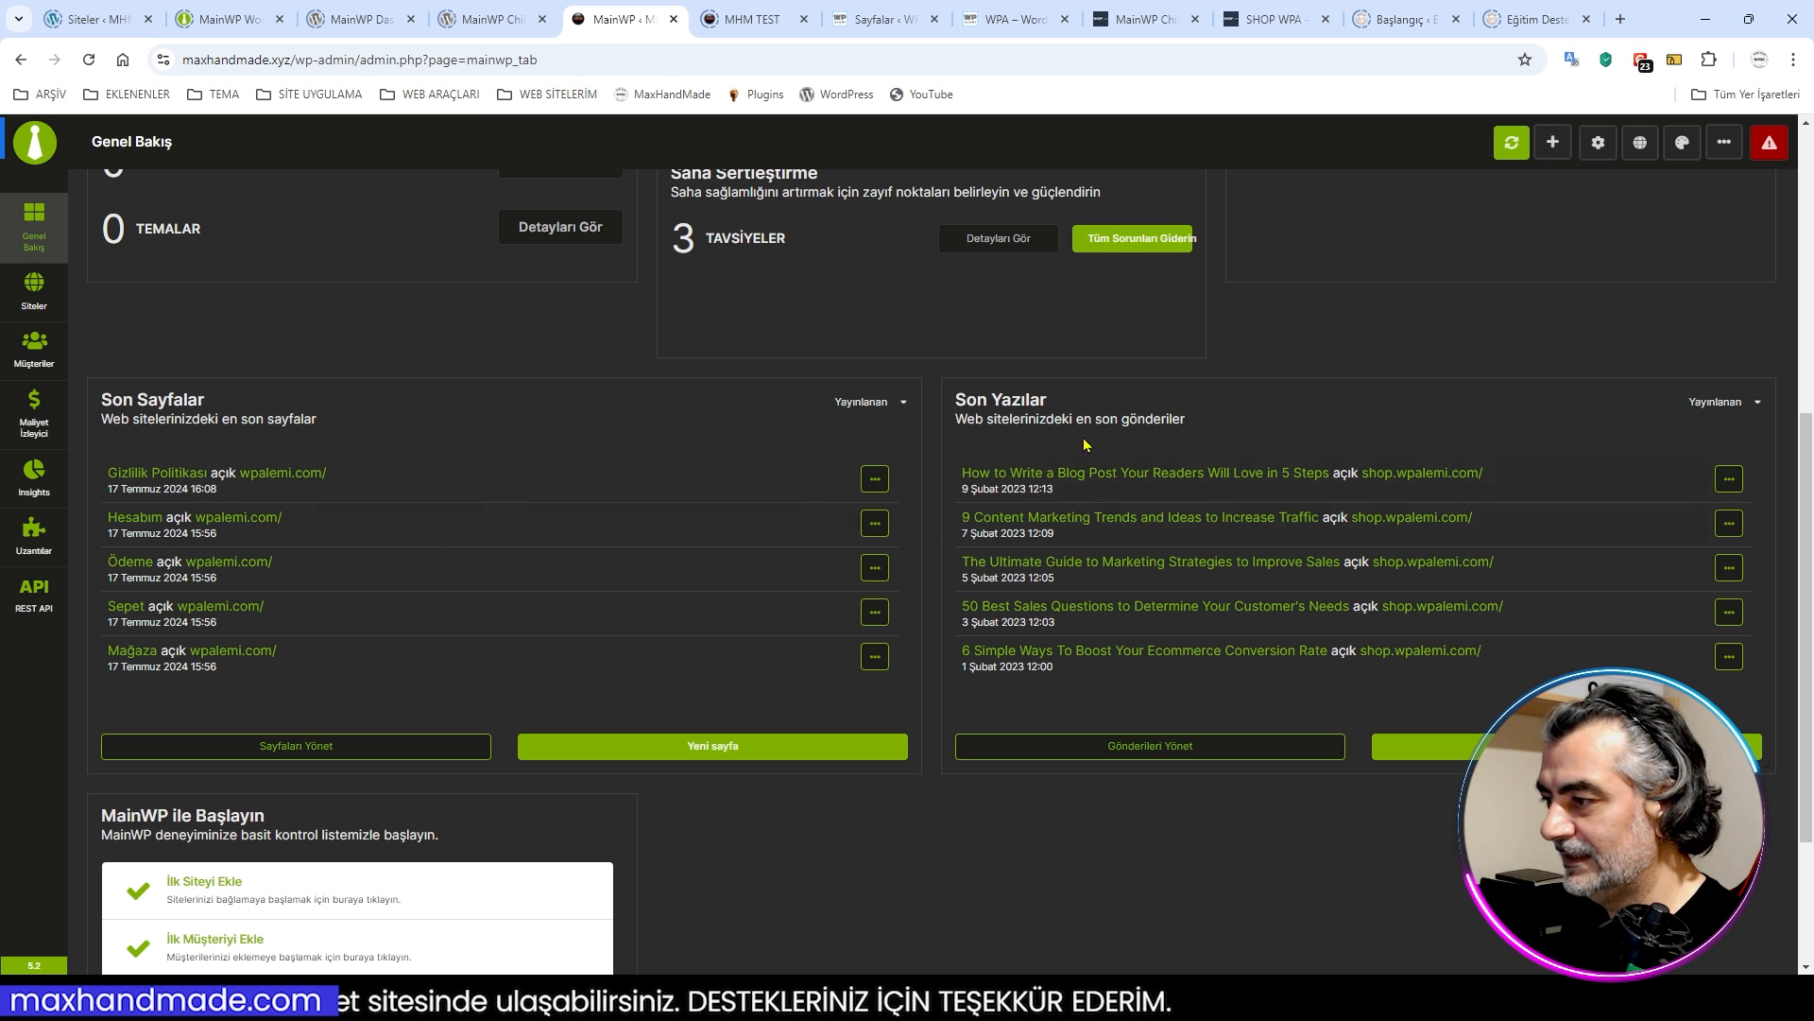
{"action": "scroll", "coordinate": [721, 542], "scroll_direction": "down", "scroll_amount": 2}
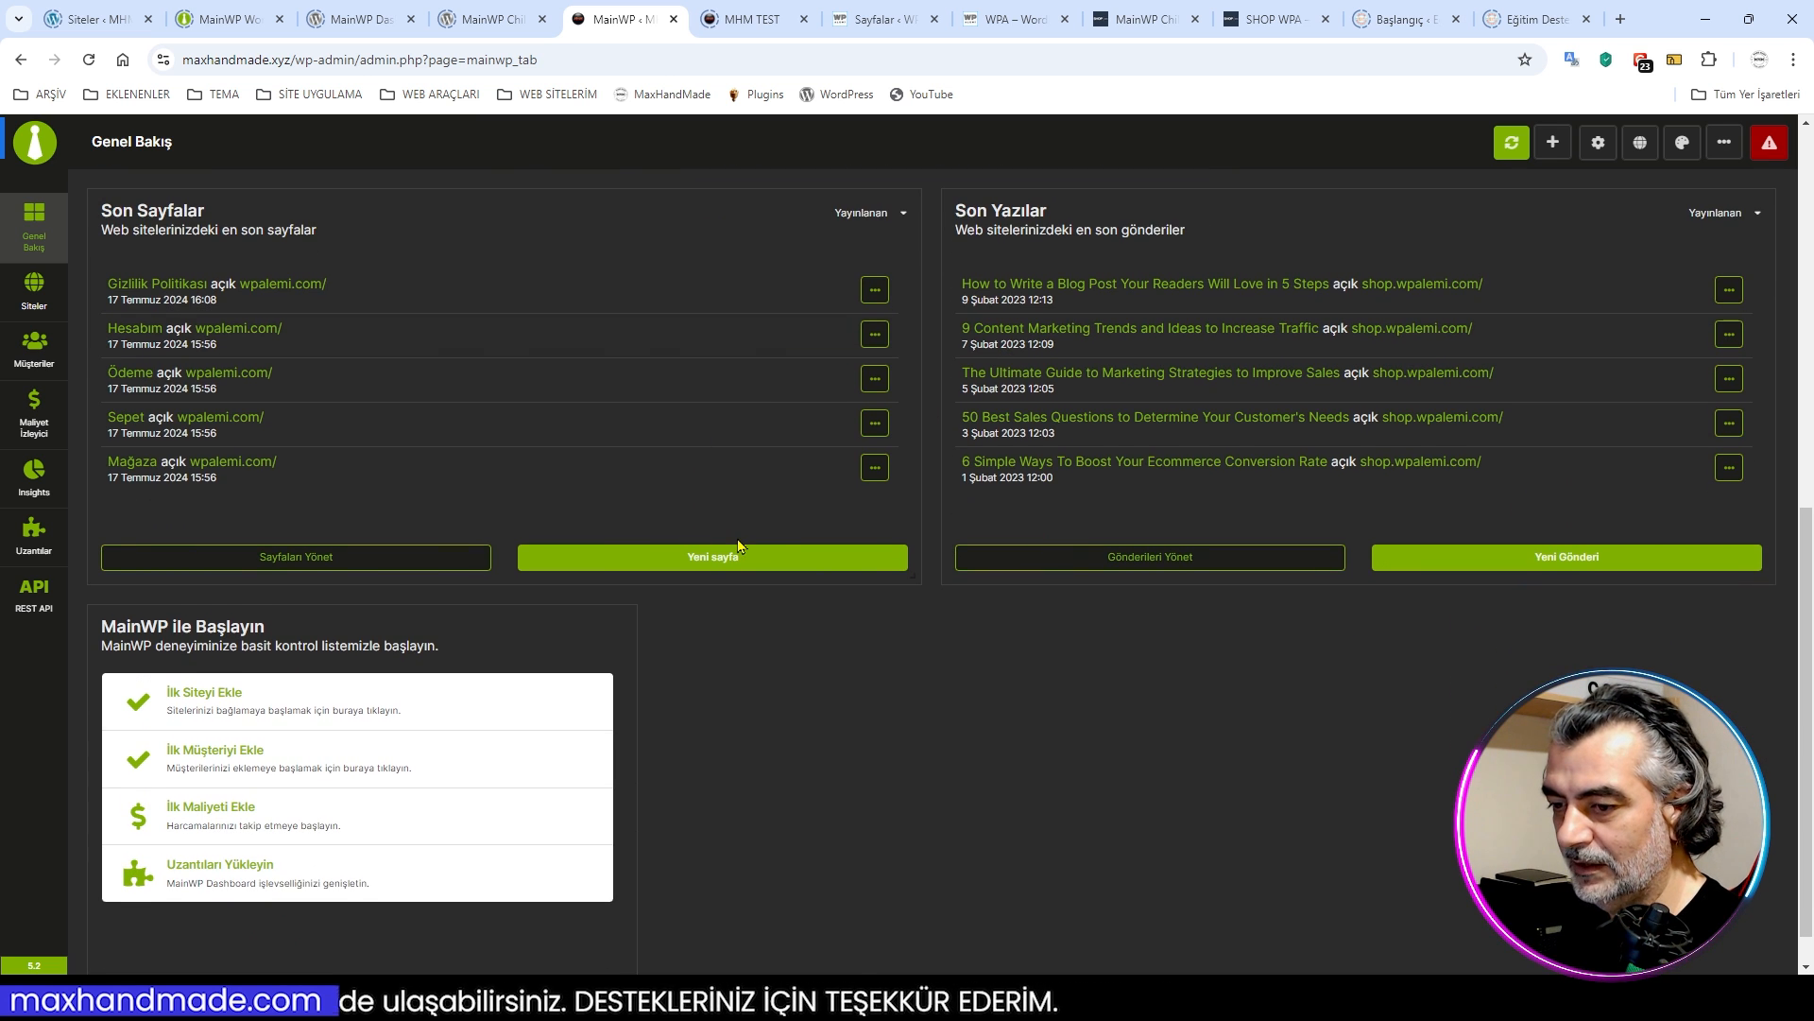
{"action": "scroll", "coordinate": [740, 546], "scroll_direction": "up", "scroll_amount": 8}
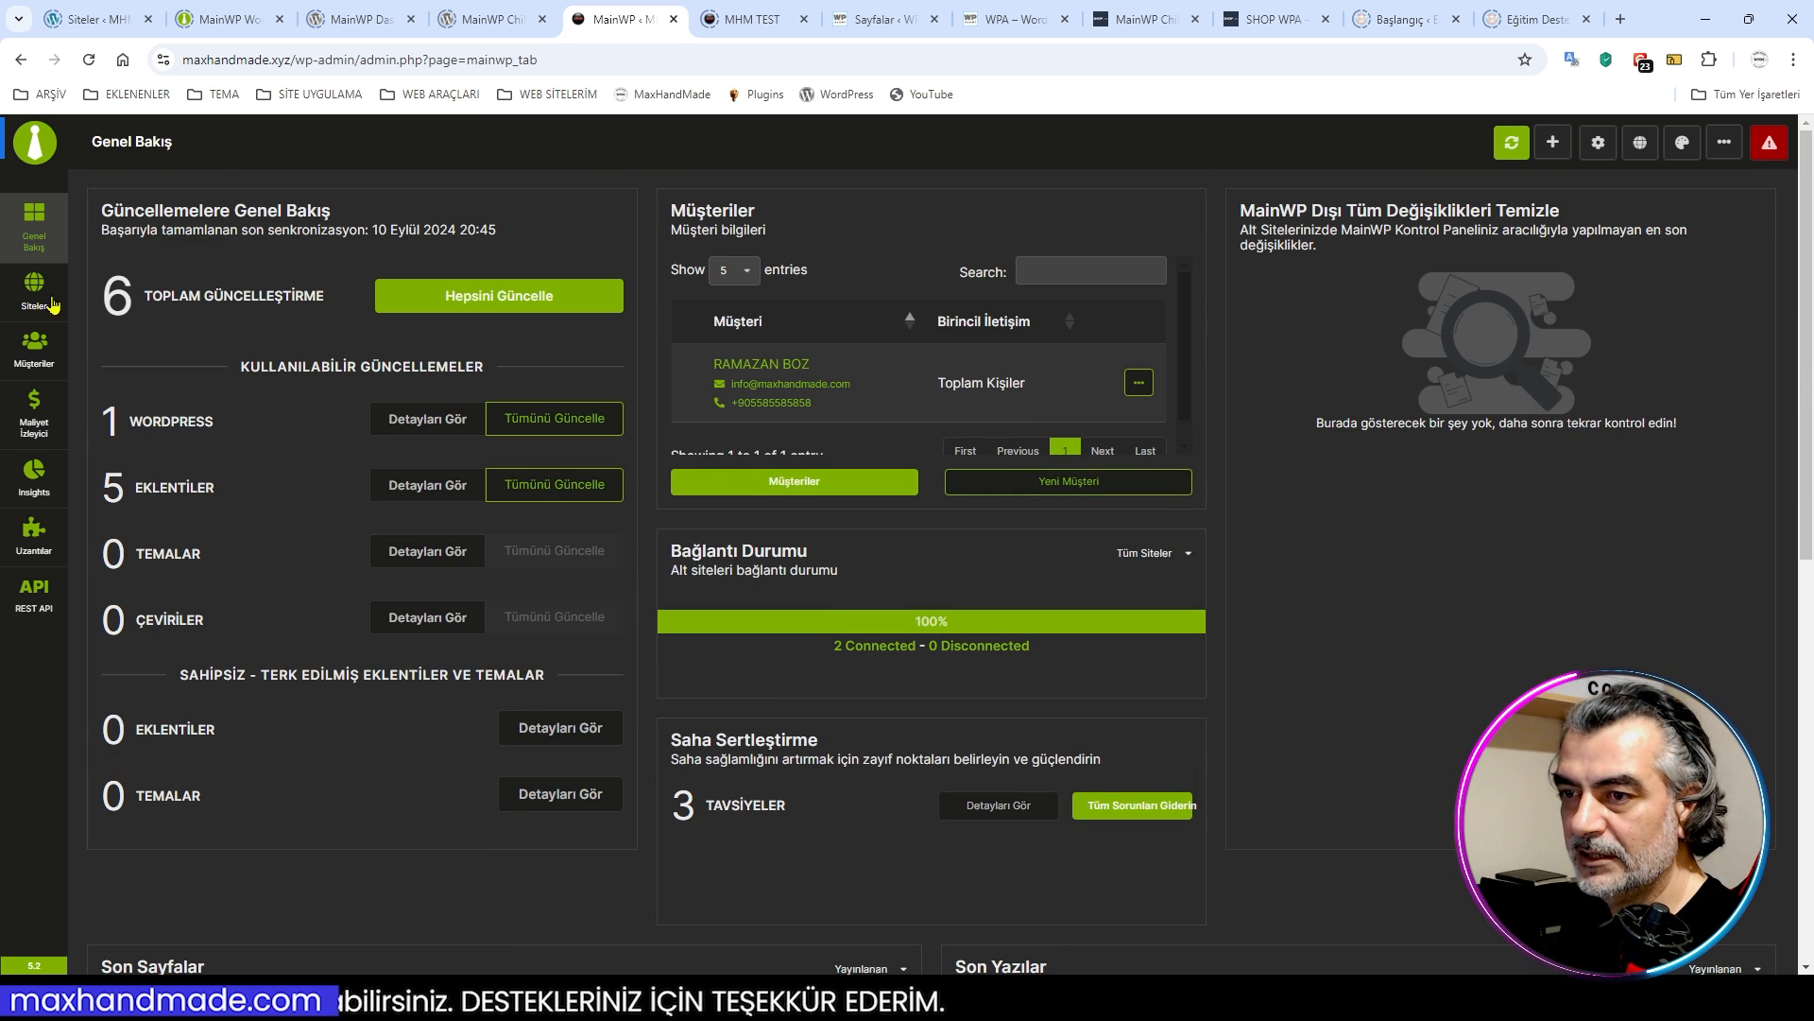
{"action": "left_click", "coordinate": [34, 293]}
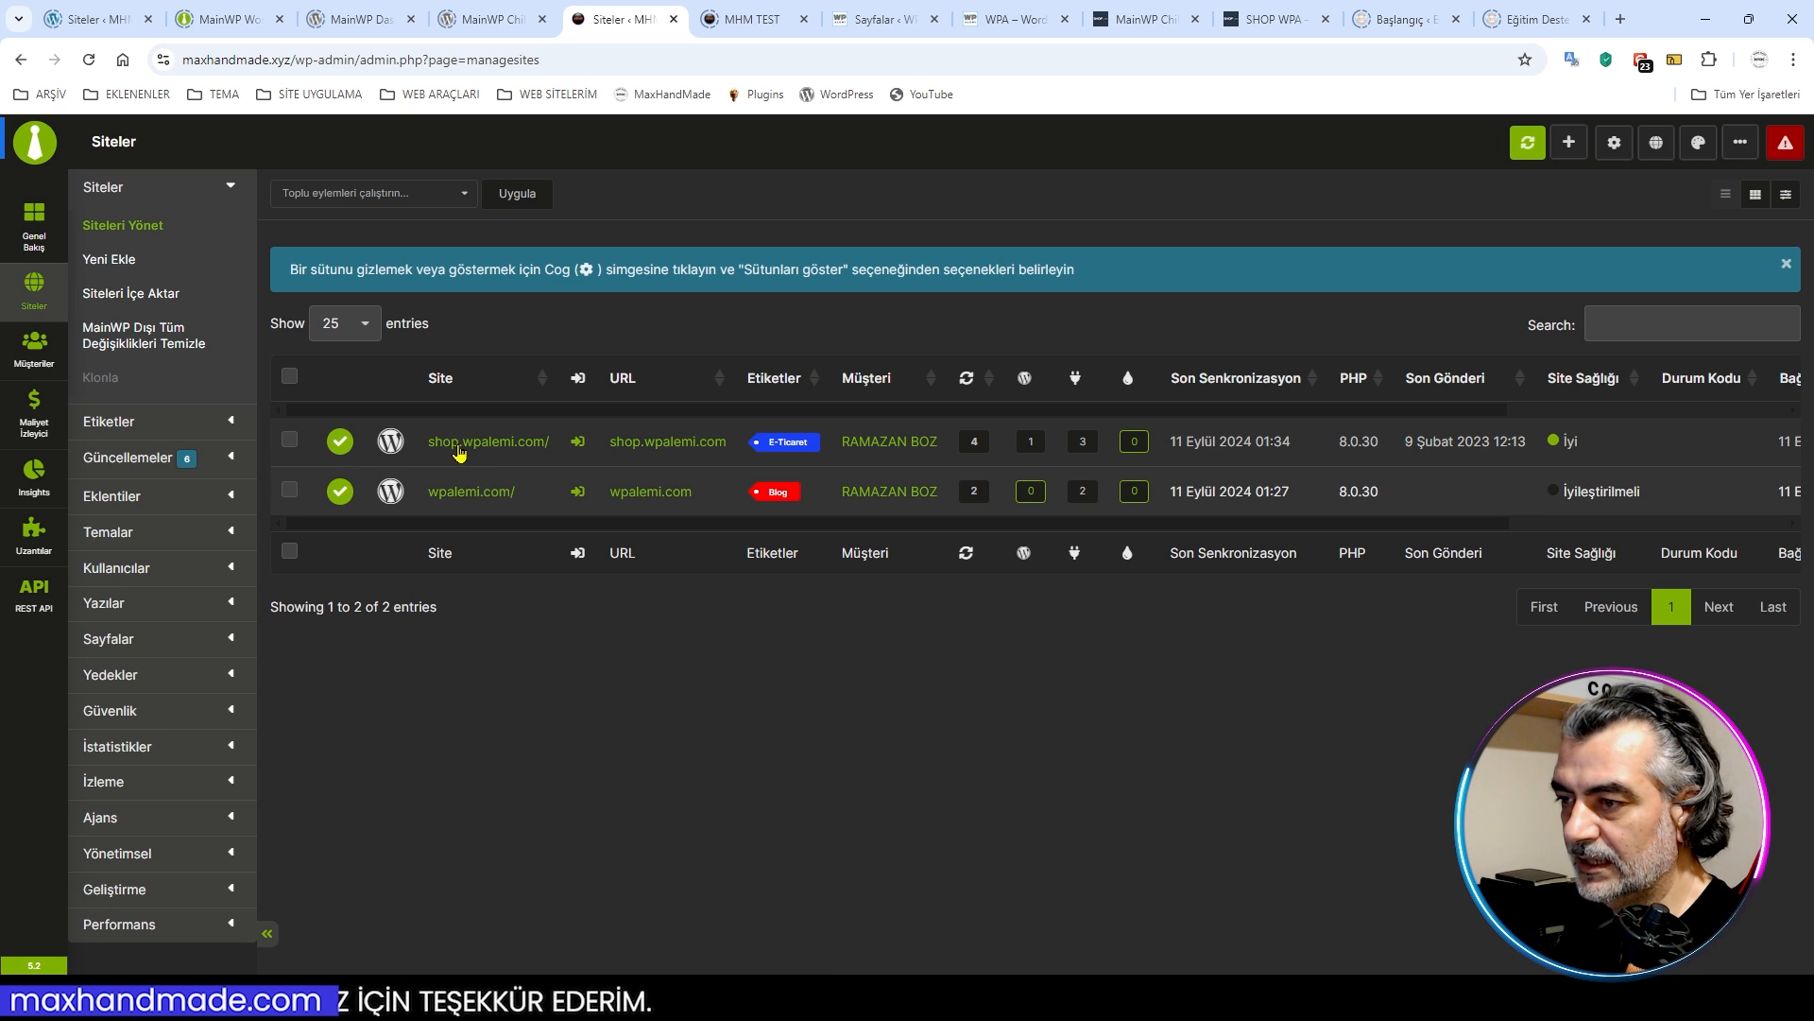
{"action": "left_click", "coordinate": [481, 448]}
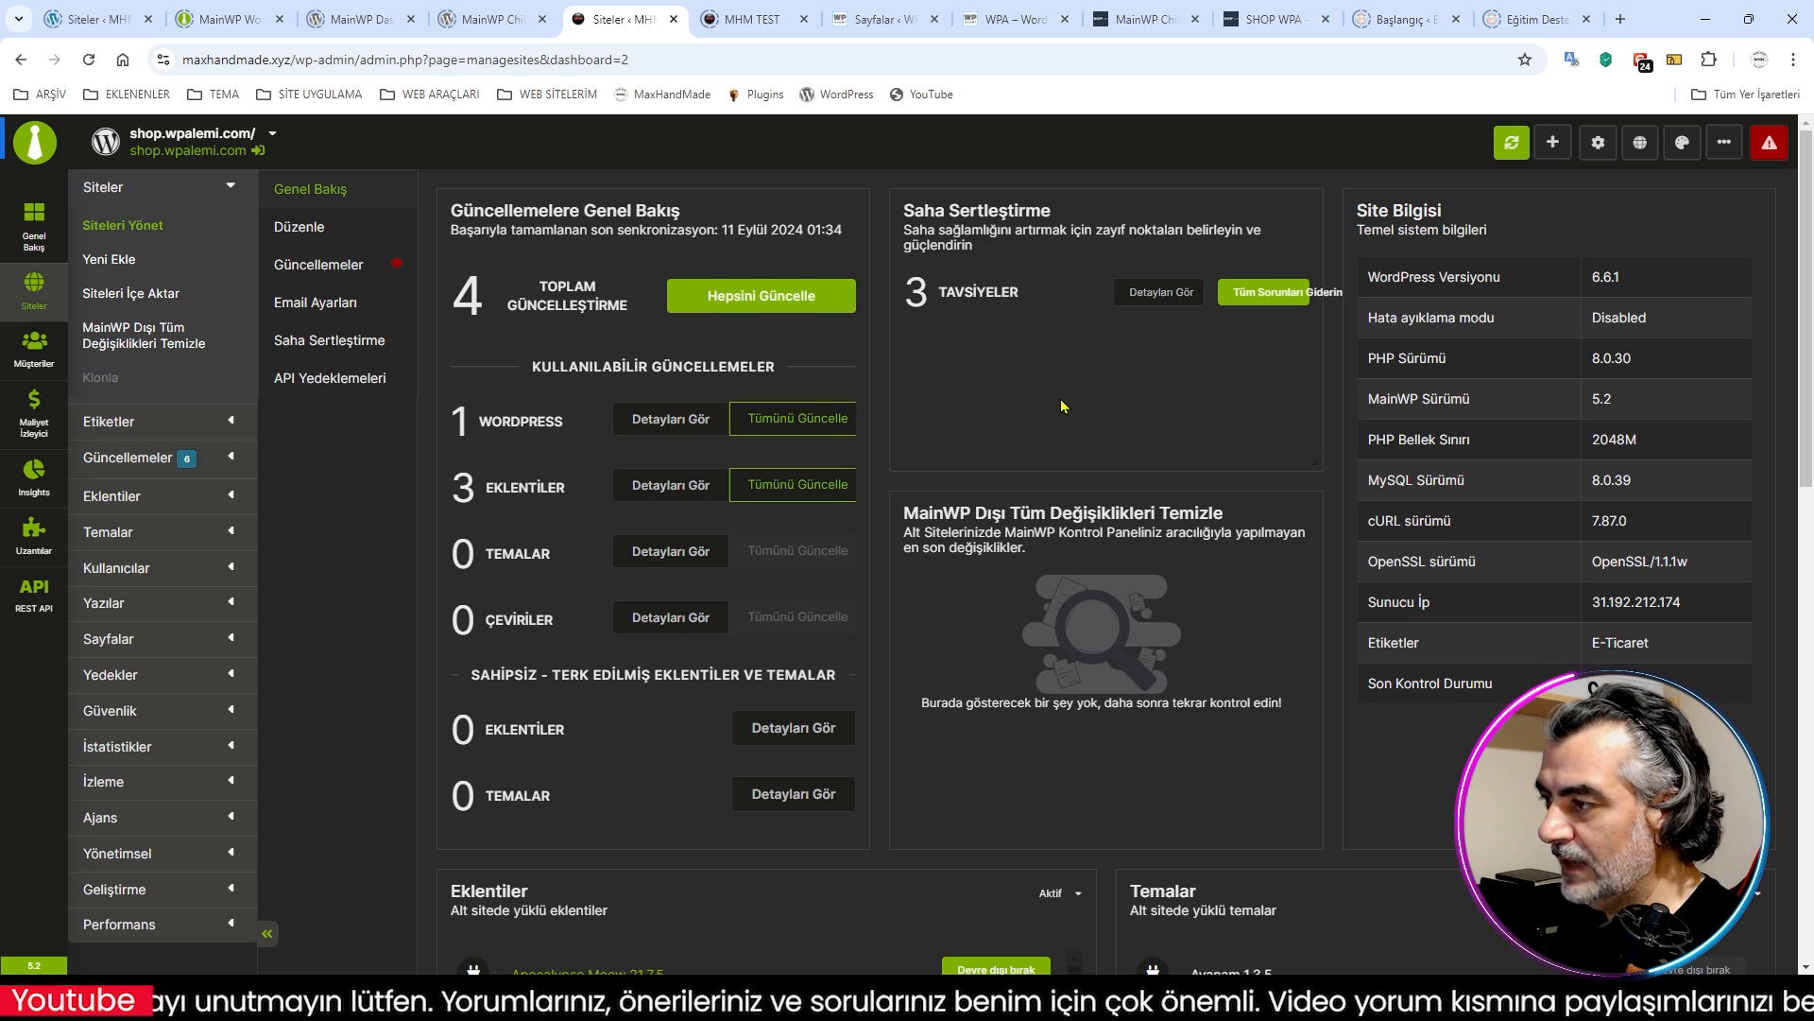
- Scroll through shop.wpalemi.com's overview to review its pending updates, hardening tips and site information
{"action": "scroll", "coordinate": [1062, 406], "scroll_direction": "down", "scroll_amount": 5}
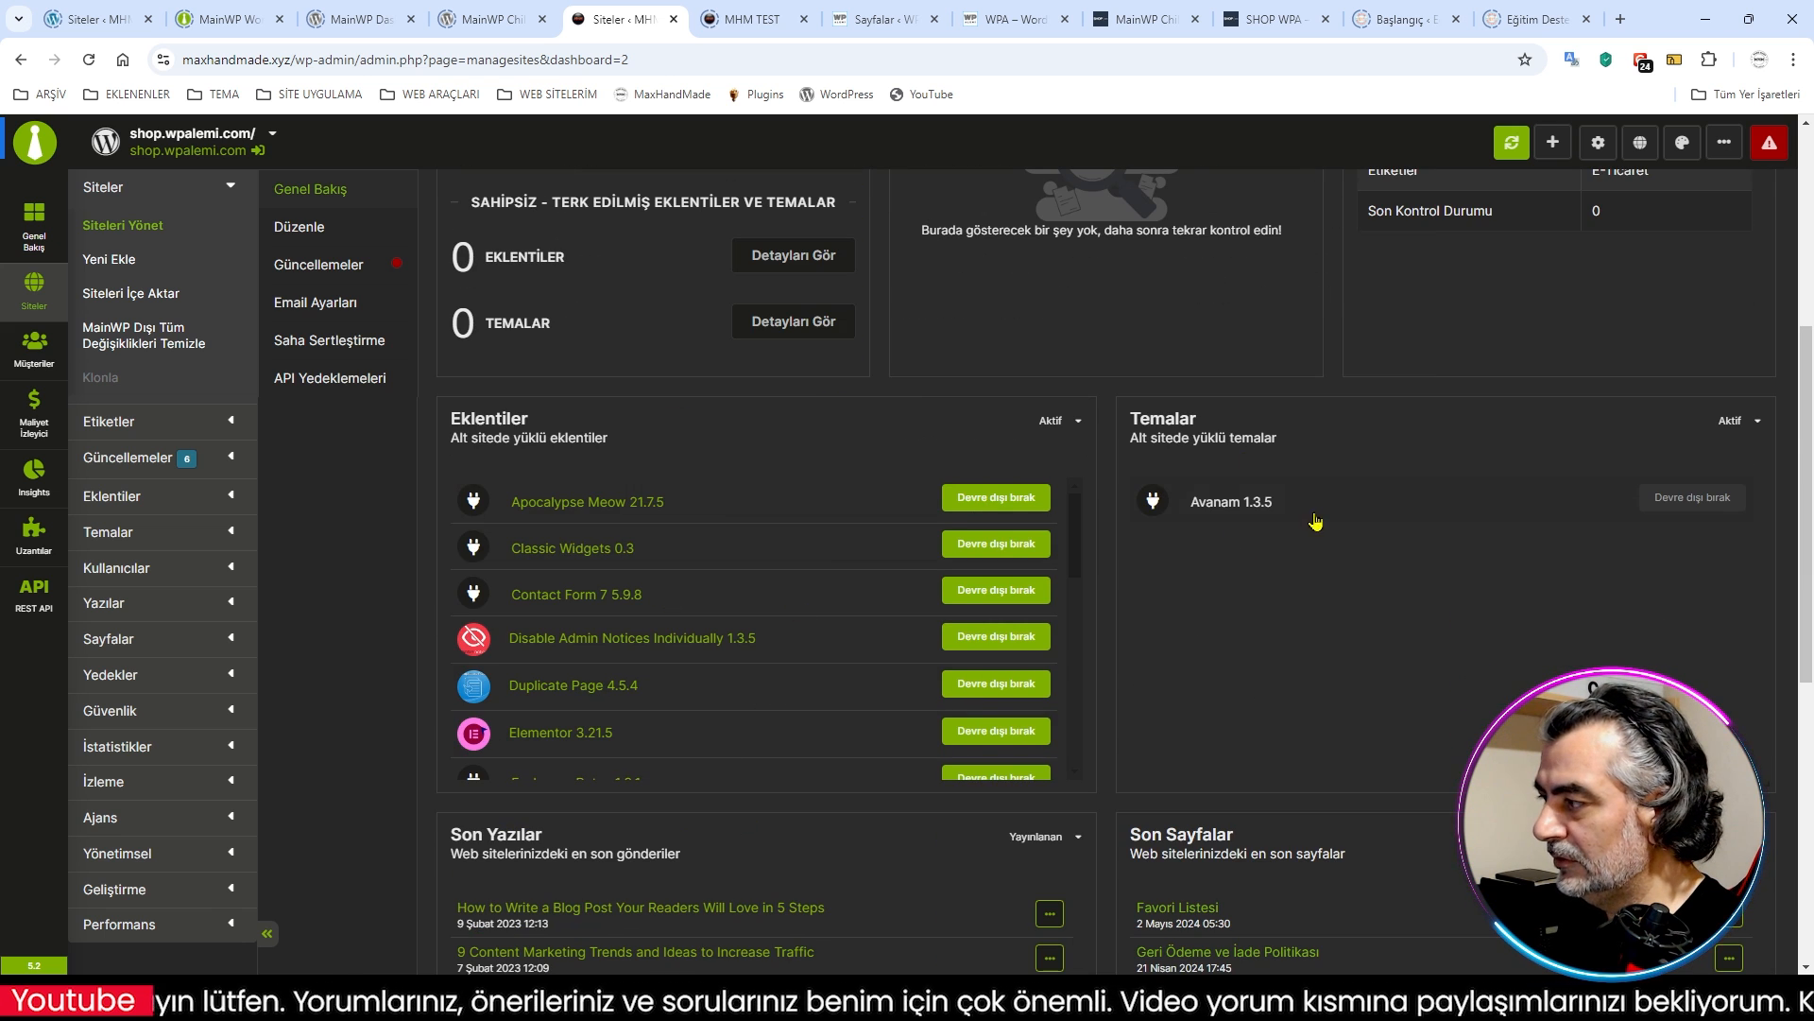
{"action": "scroll", "coordinate": [1315, 520], "scroll_direction": "down", "scroll_amount": 3}
{"action": "scroll", "coordinate": [1309, 586], "scroll_direction": "down", "scroll_amount": 2}
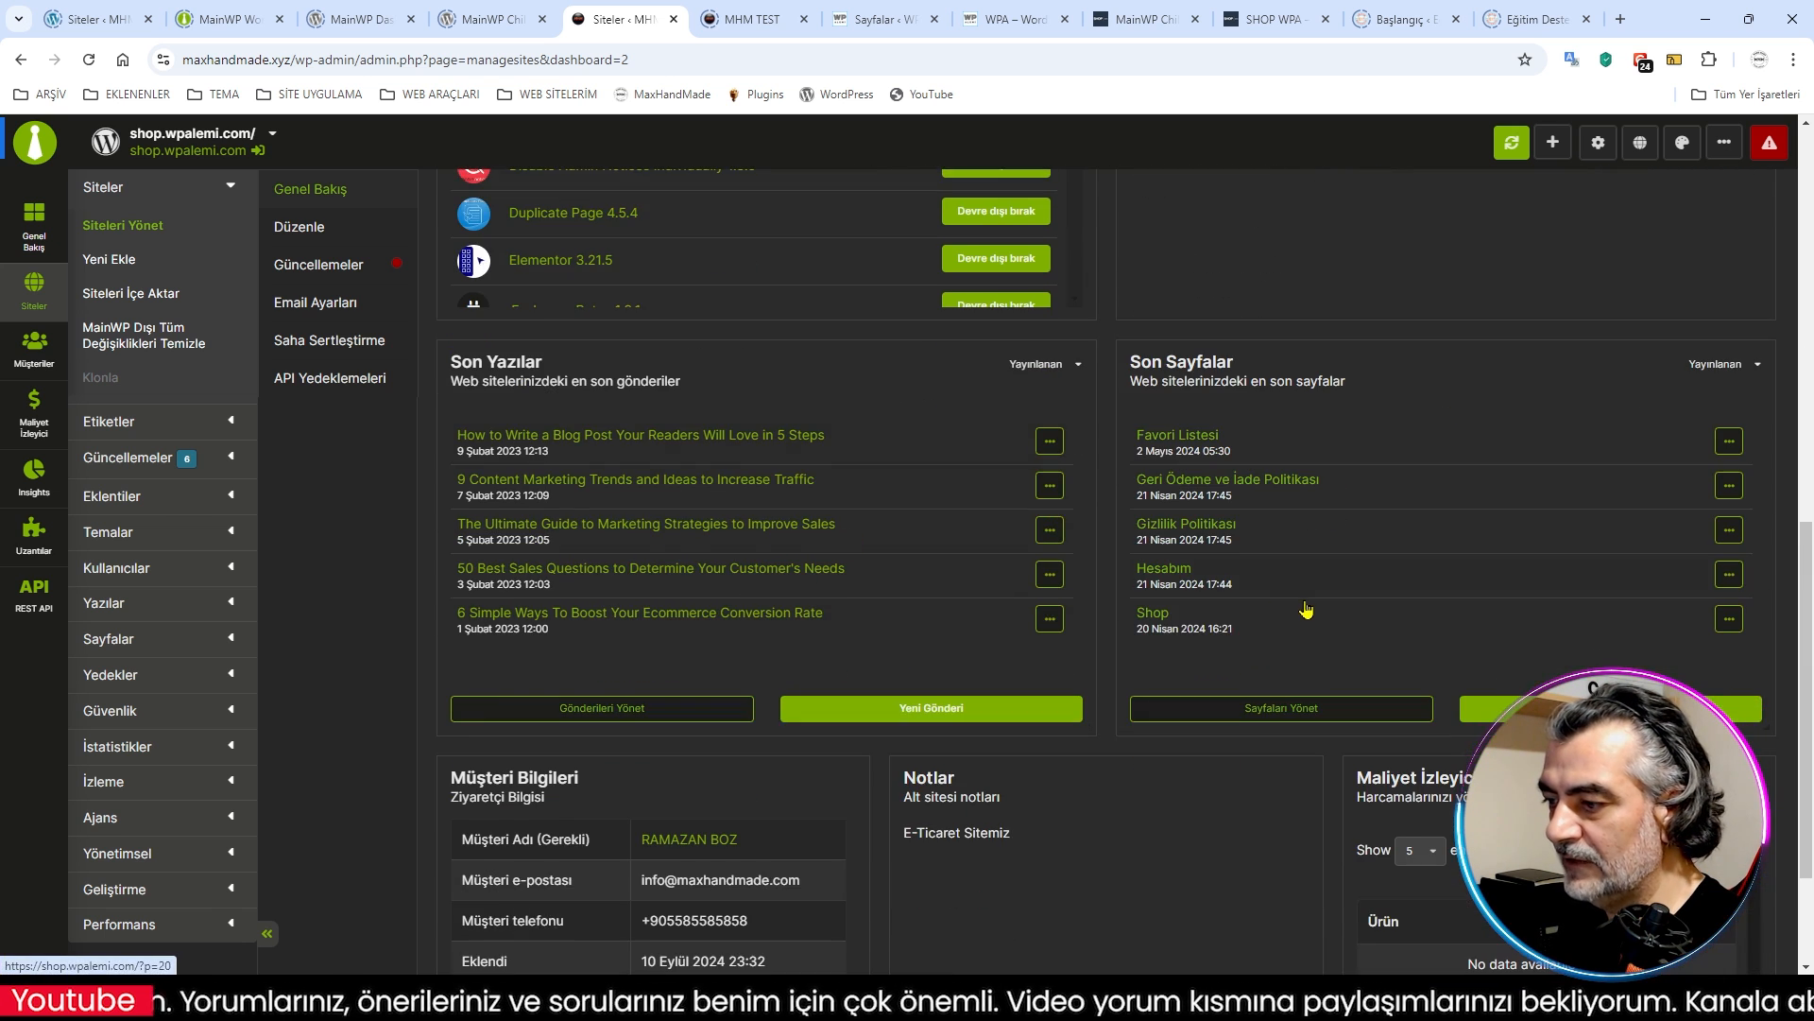
{"action": "scroll", "coordinate": [1228, 605], "scroll_direction": "down", "scroll_amount": 2}
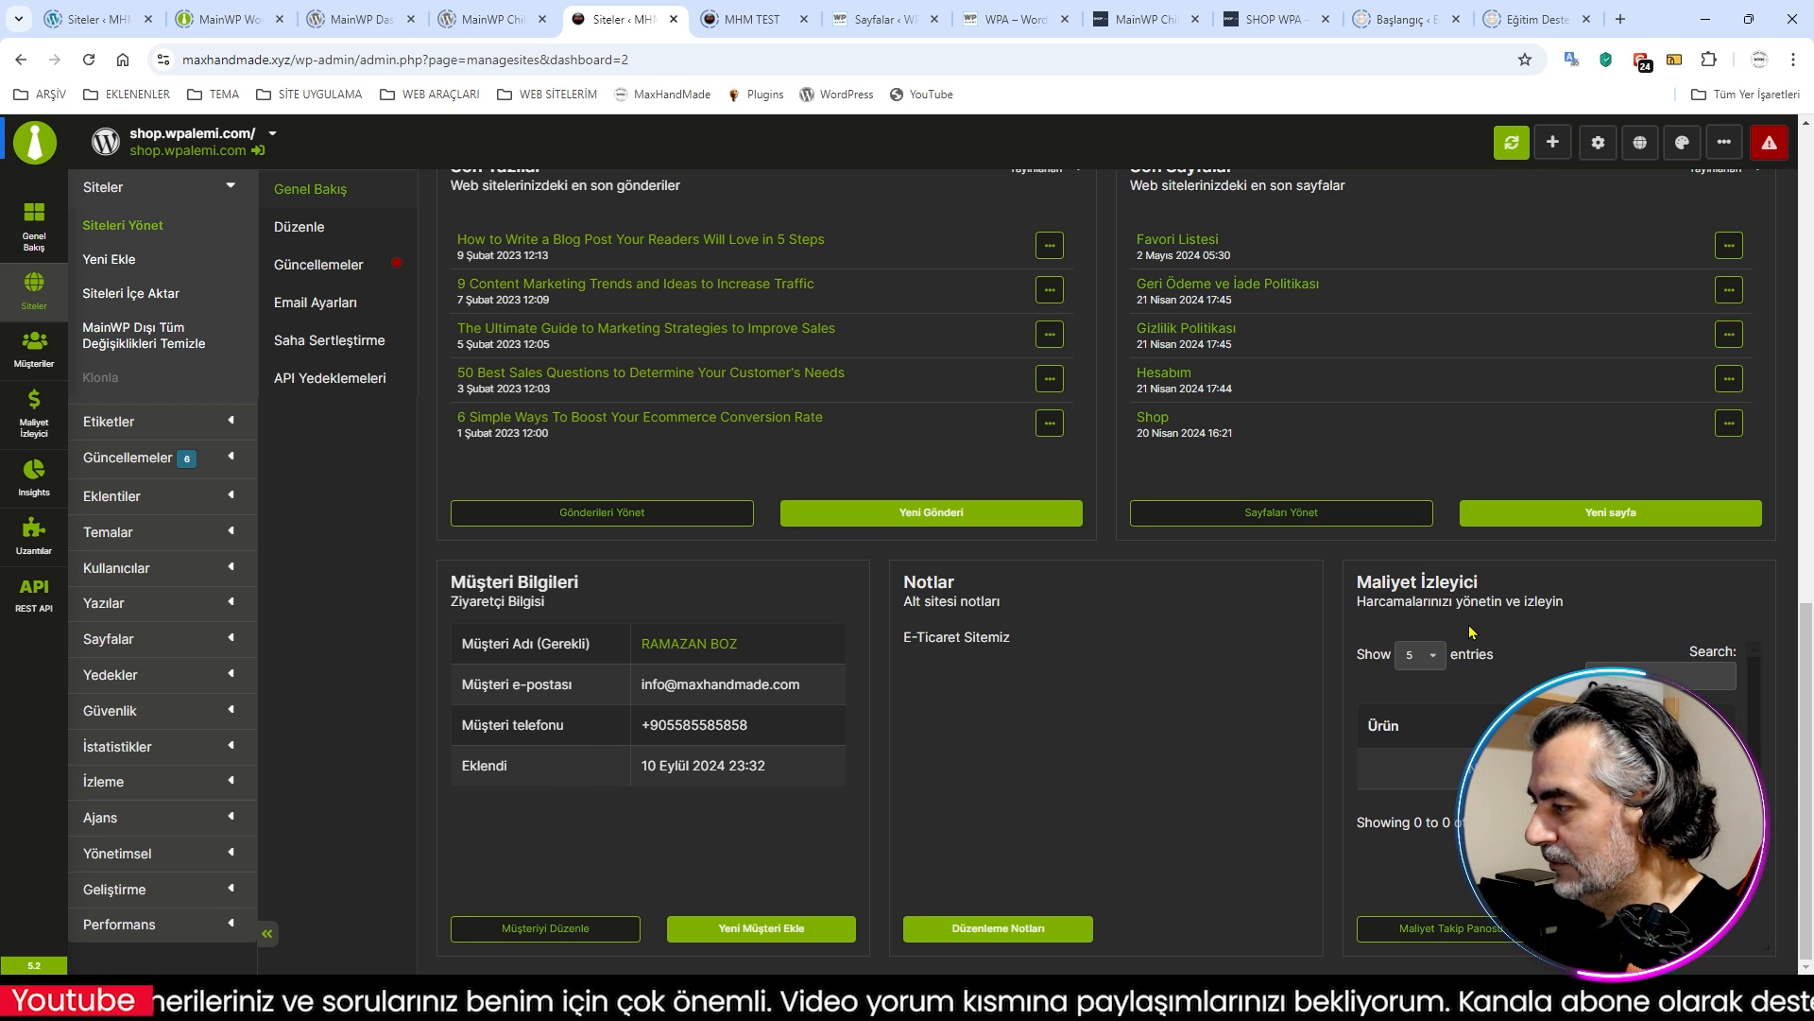
{"action": "scroll", "coordinate": [1197, 675], "scroll_direction": "up", "scroll_amount": 12}
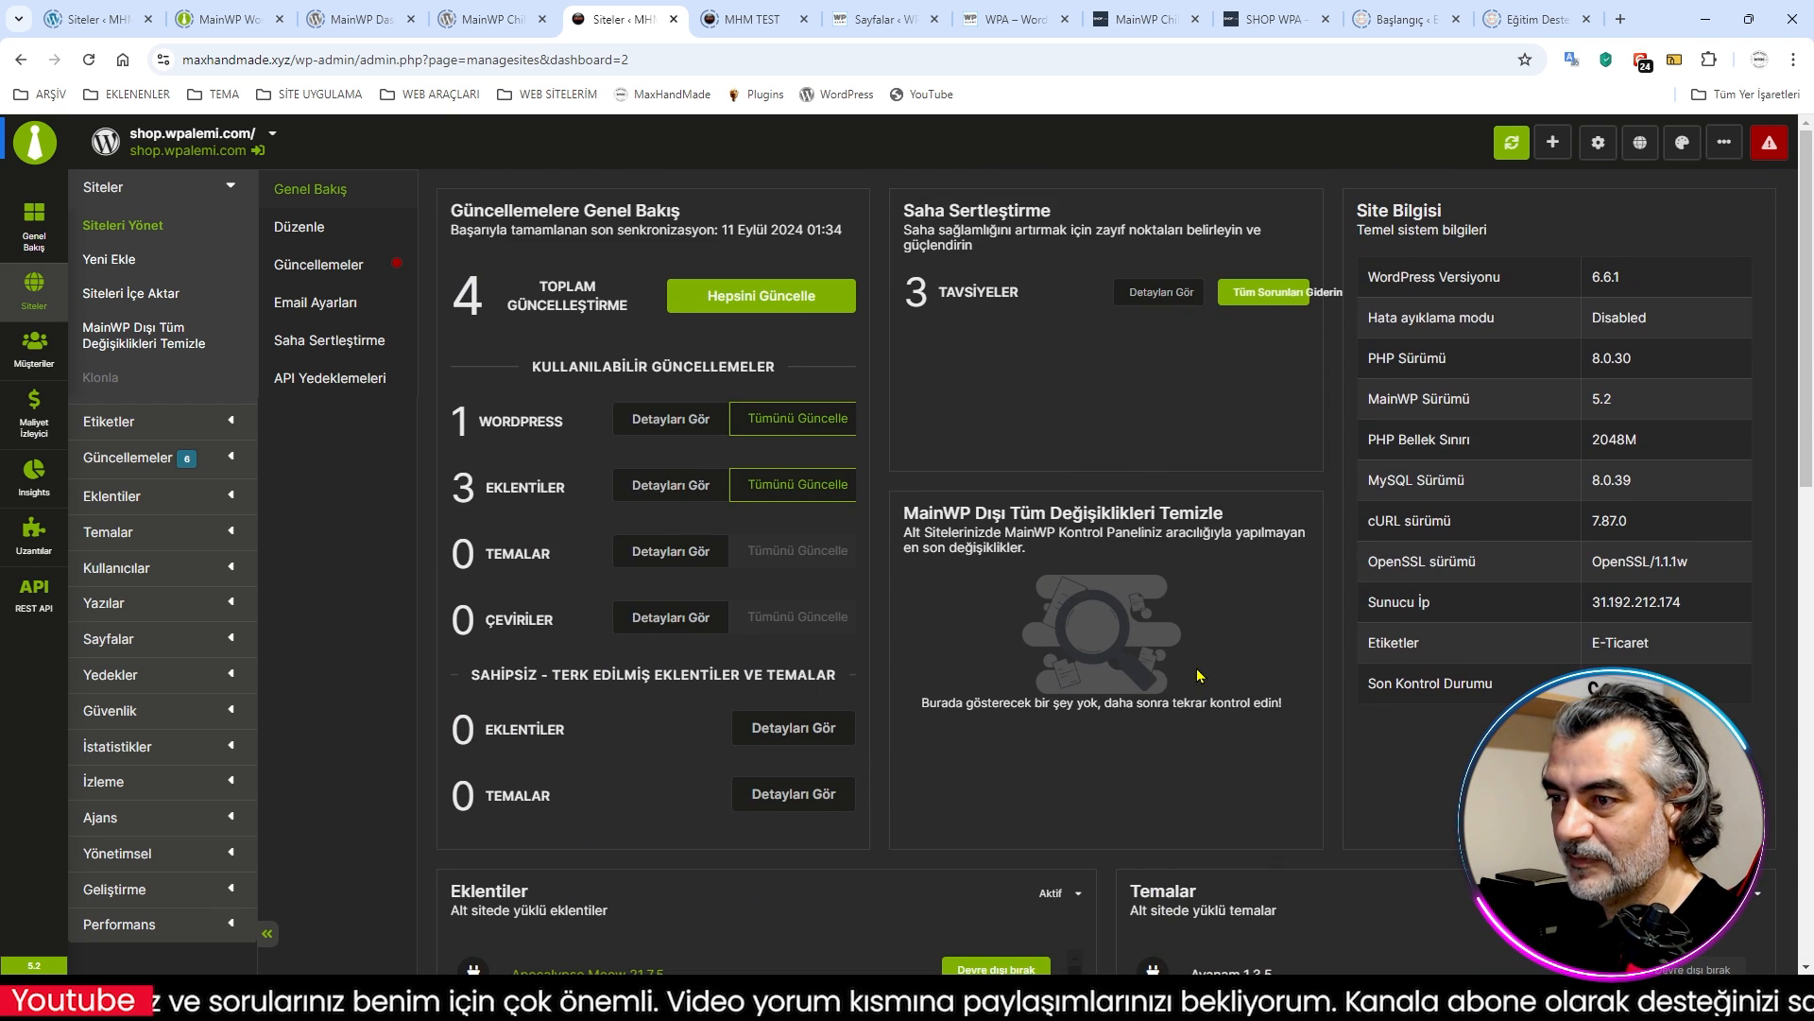
- Review shop.wpalemi.com's edit settings, then view its pending Elementor, LiteSpeed Cache and WPvivid updates
{"action": "left_click", "coordinate": [305, 234]}
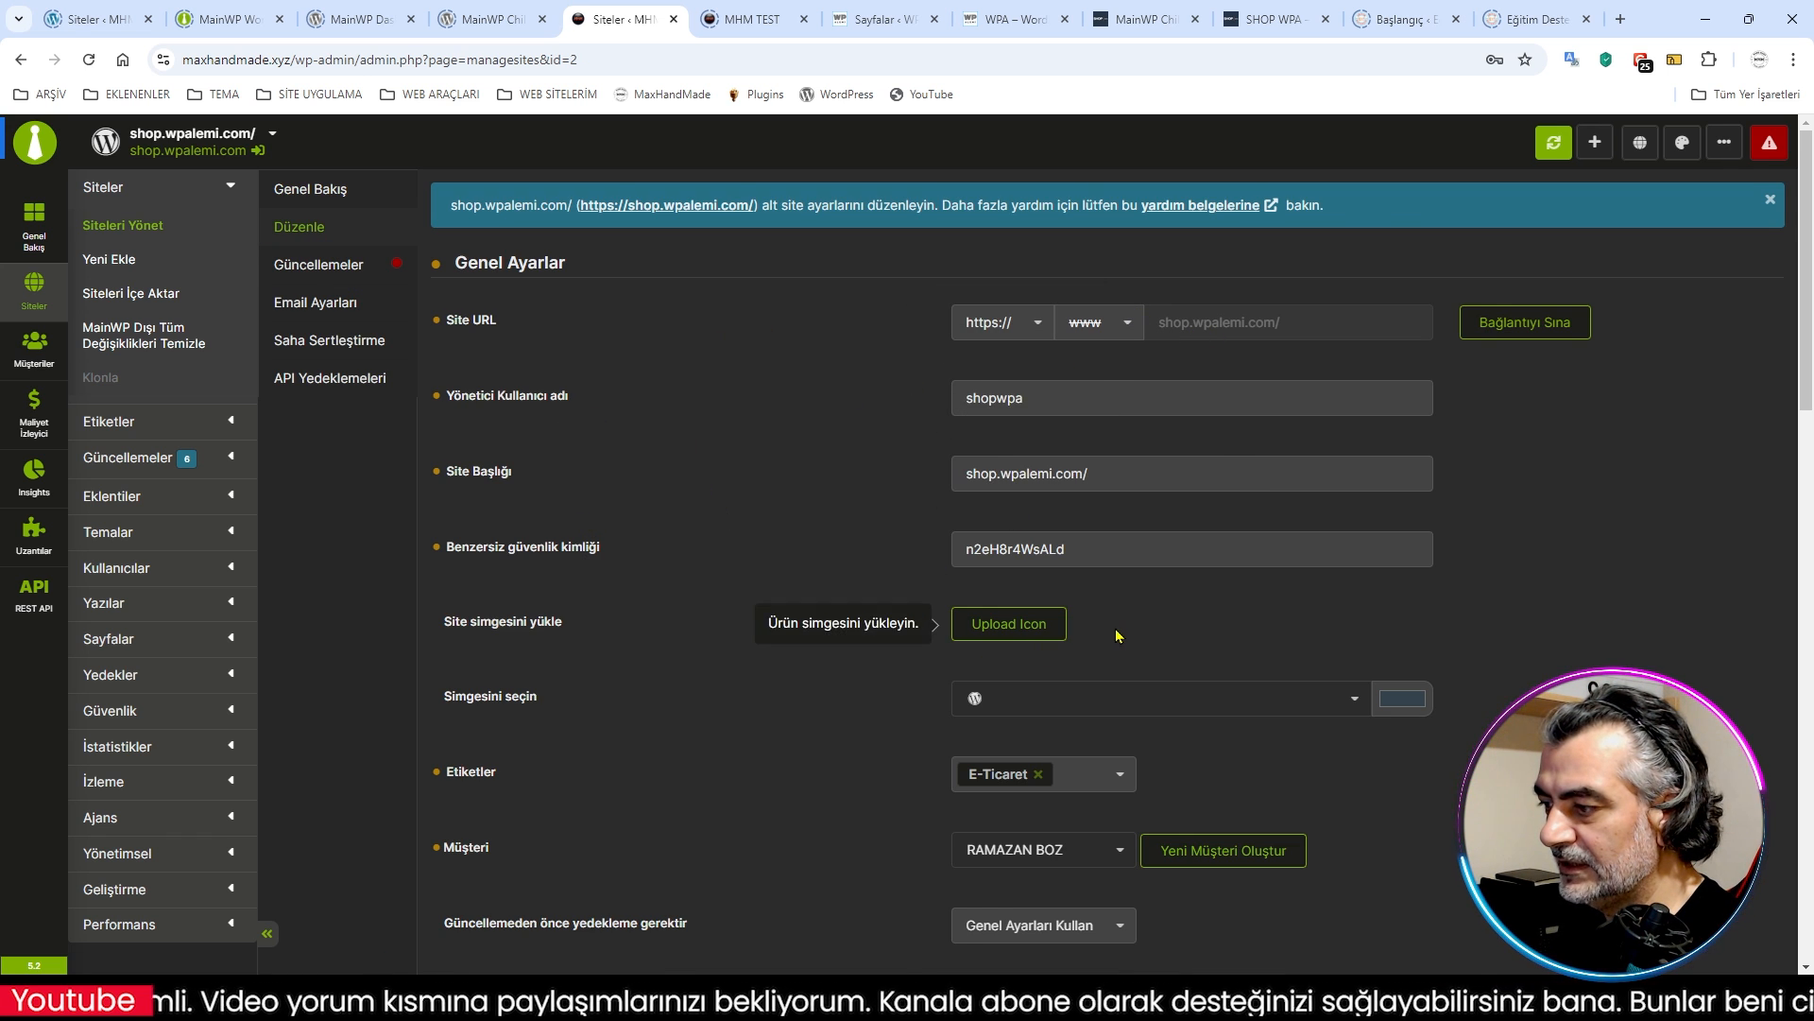
{"action": "scroll", "coordinate": [1121, 362], "scroll_direction": "down", "scroll_amount": 3}
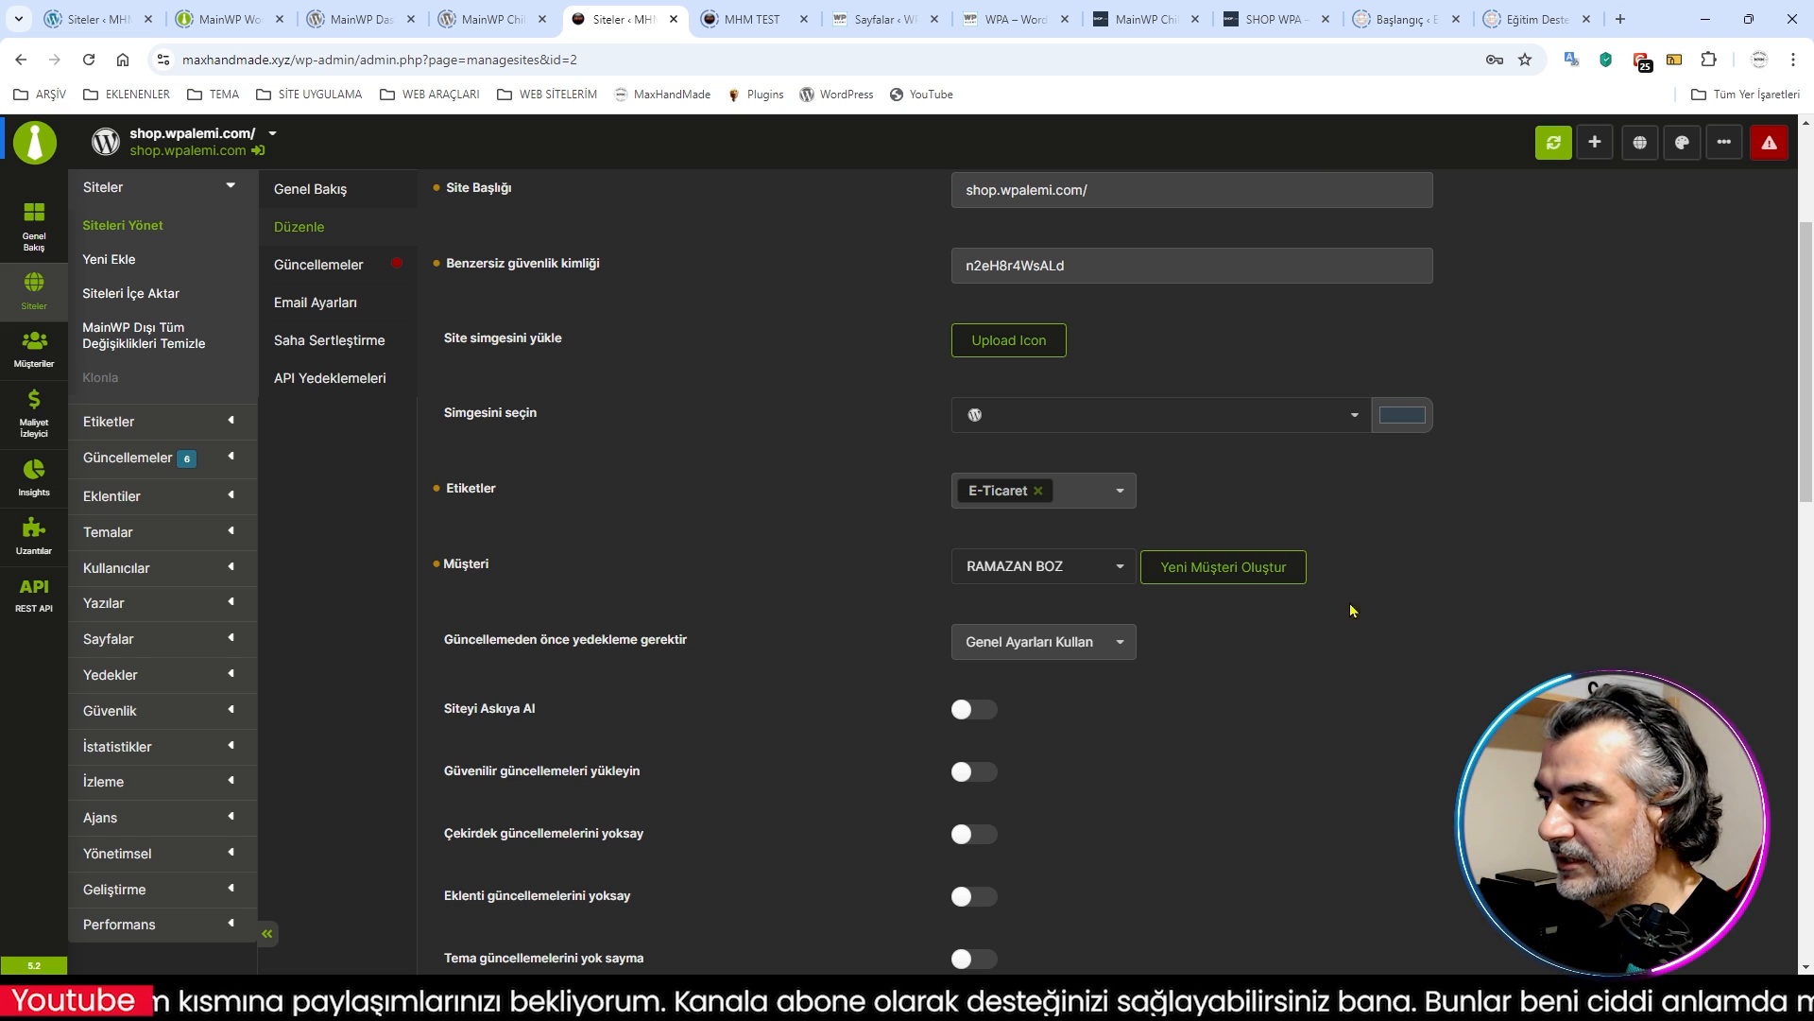
{"action": "scroll", "coordinate": [742, 666], "scroll_direction": "down", "scroll_amount": 3}
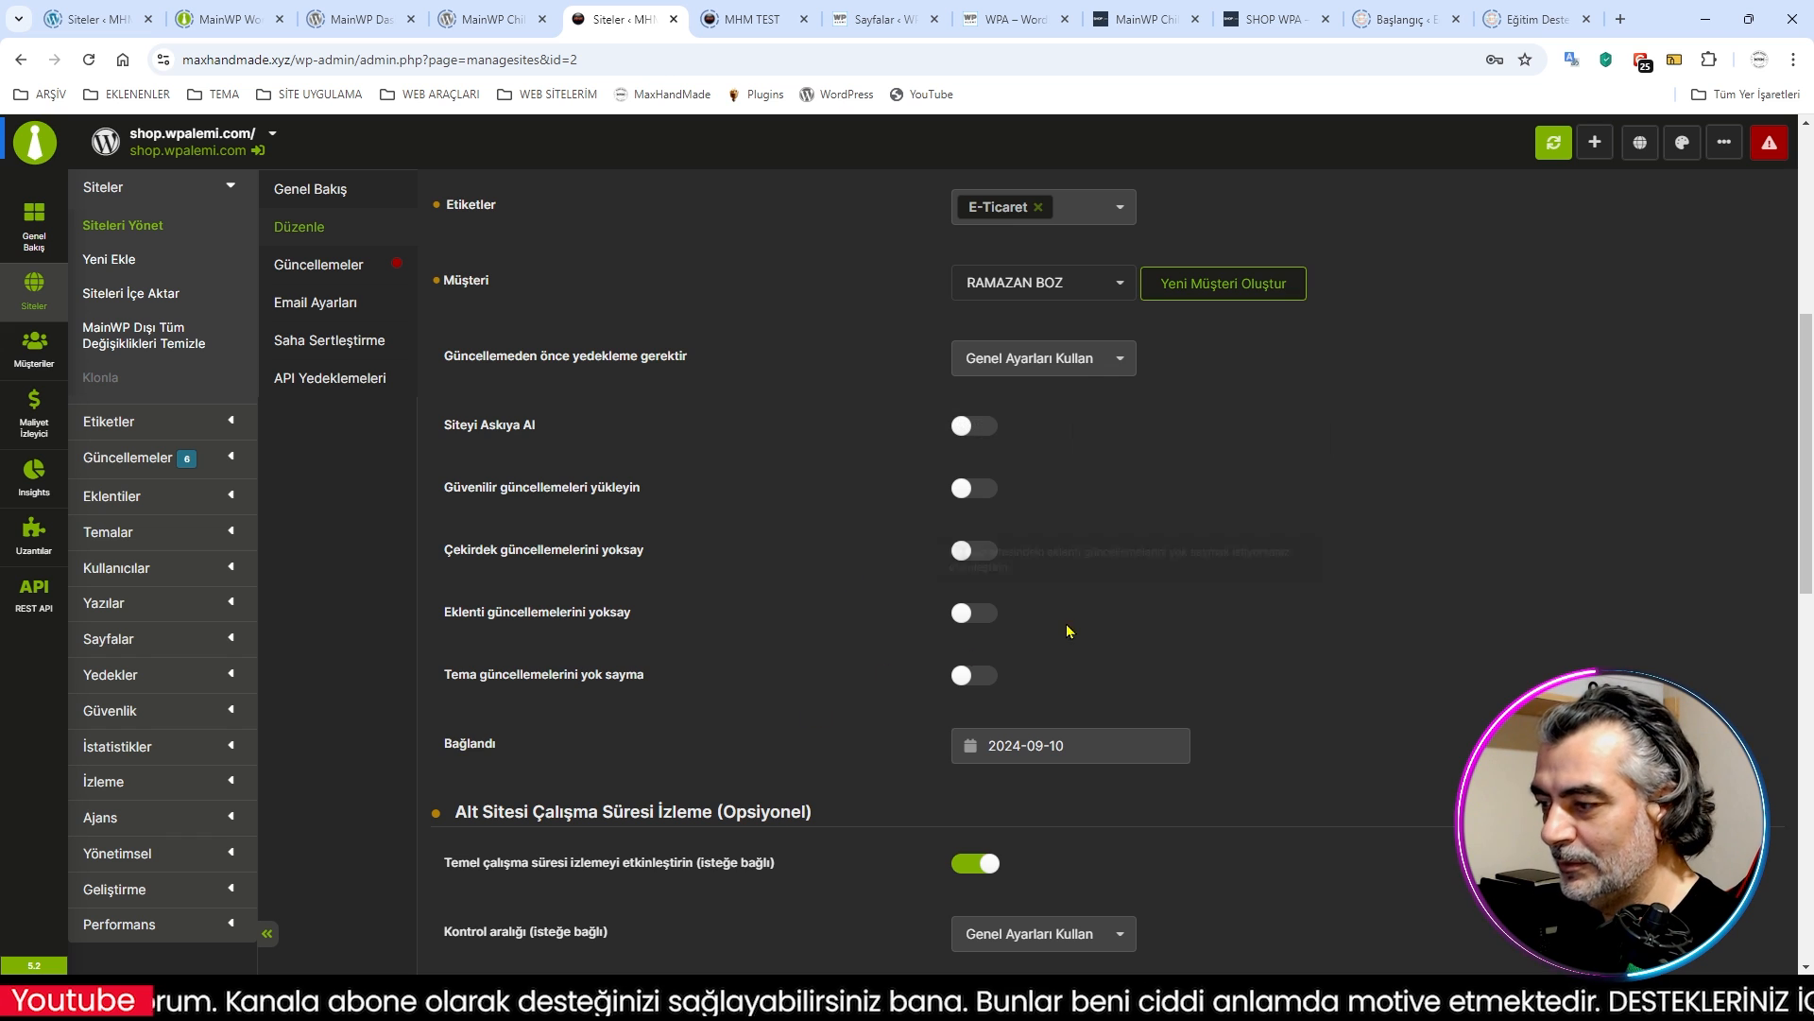
{"action": "scroll", "coordinate": [1068, 628], "scroll_direction": "down", "scroll_amount": 2}
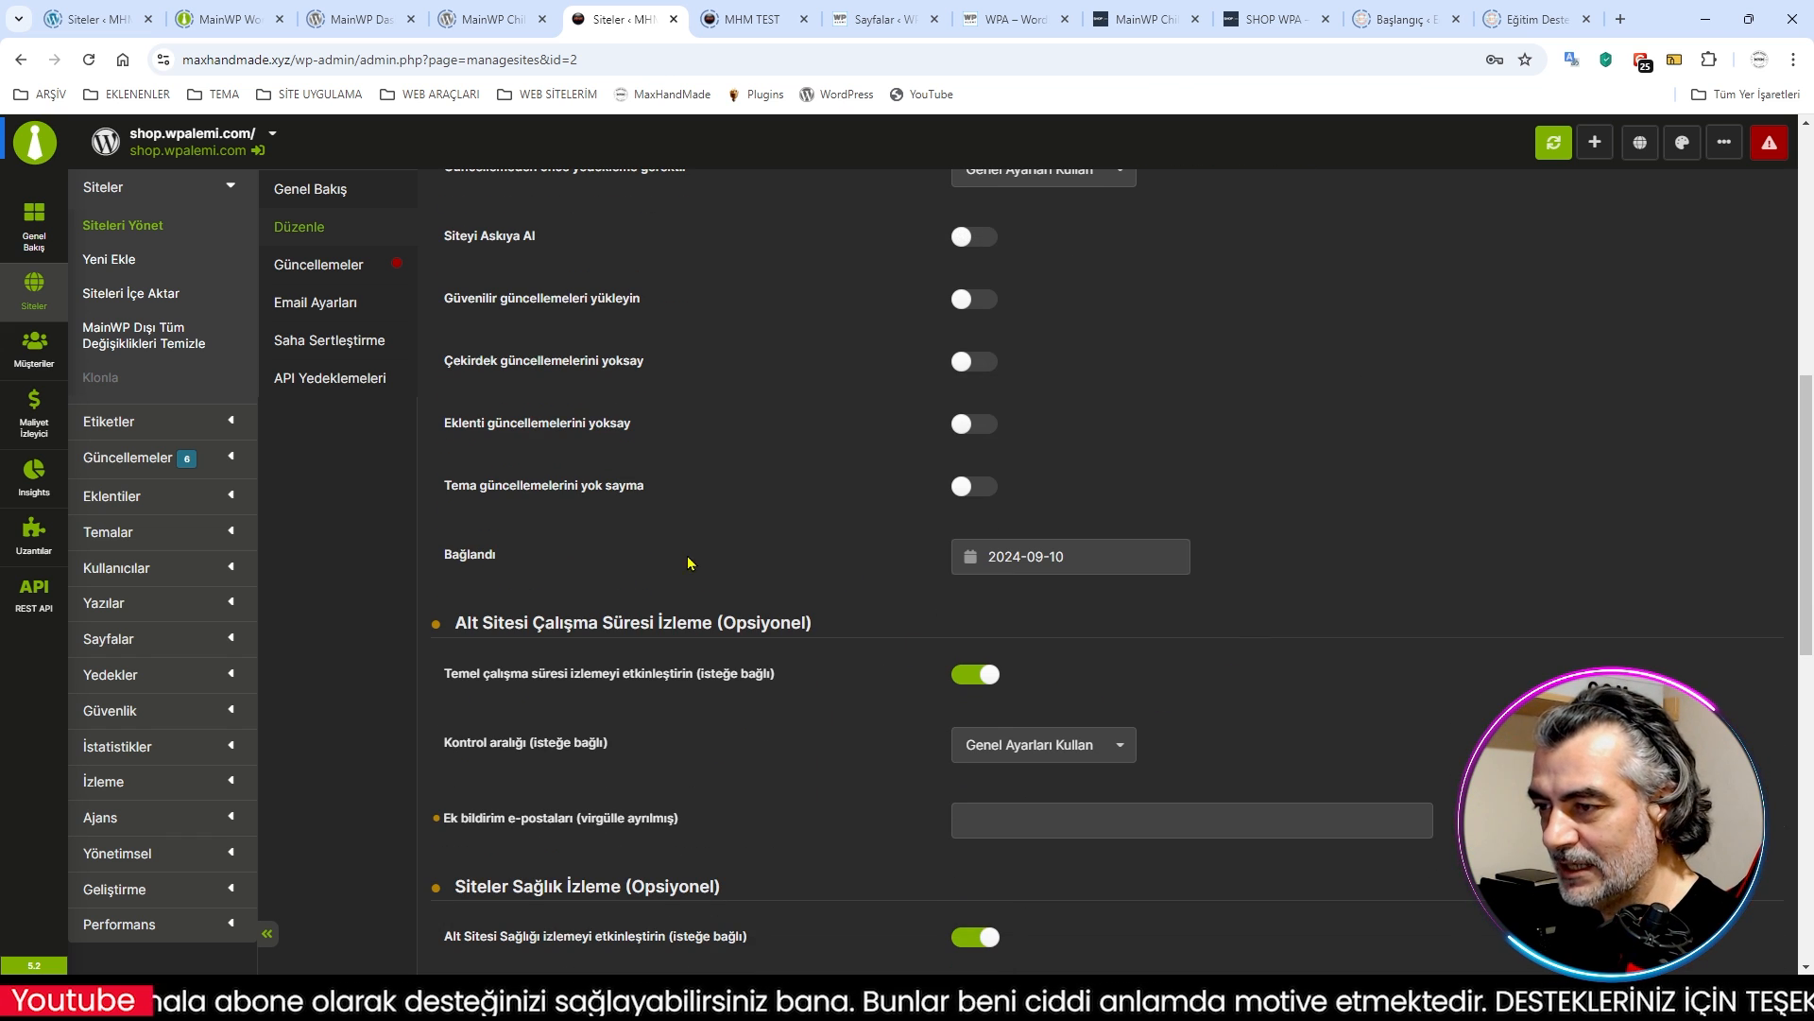
{"action": "scroll", "coordinate": [705, 562], "scroll_direction": "down", "scroll_amount": 2}
{"action": "scroll", "coordinate": [753, 568], "scroll_direction": "down", "scroll_amount": 8}
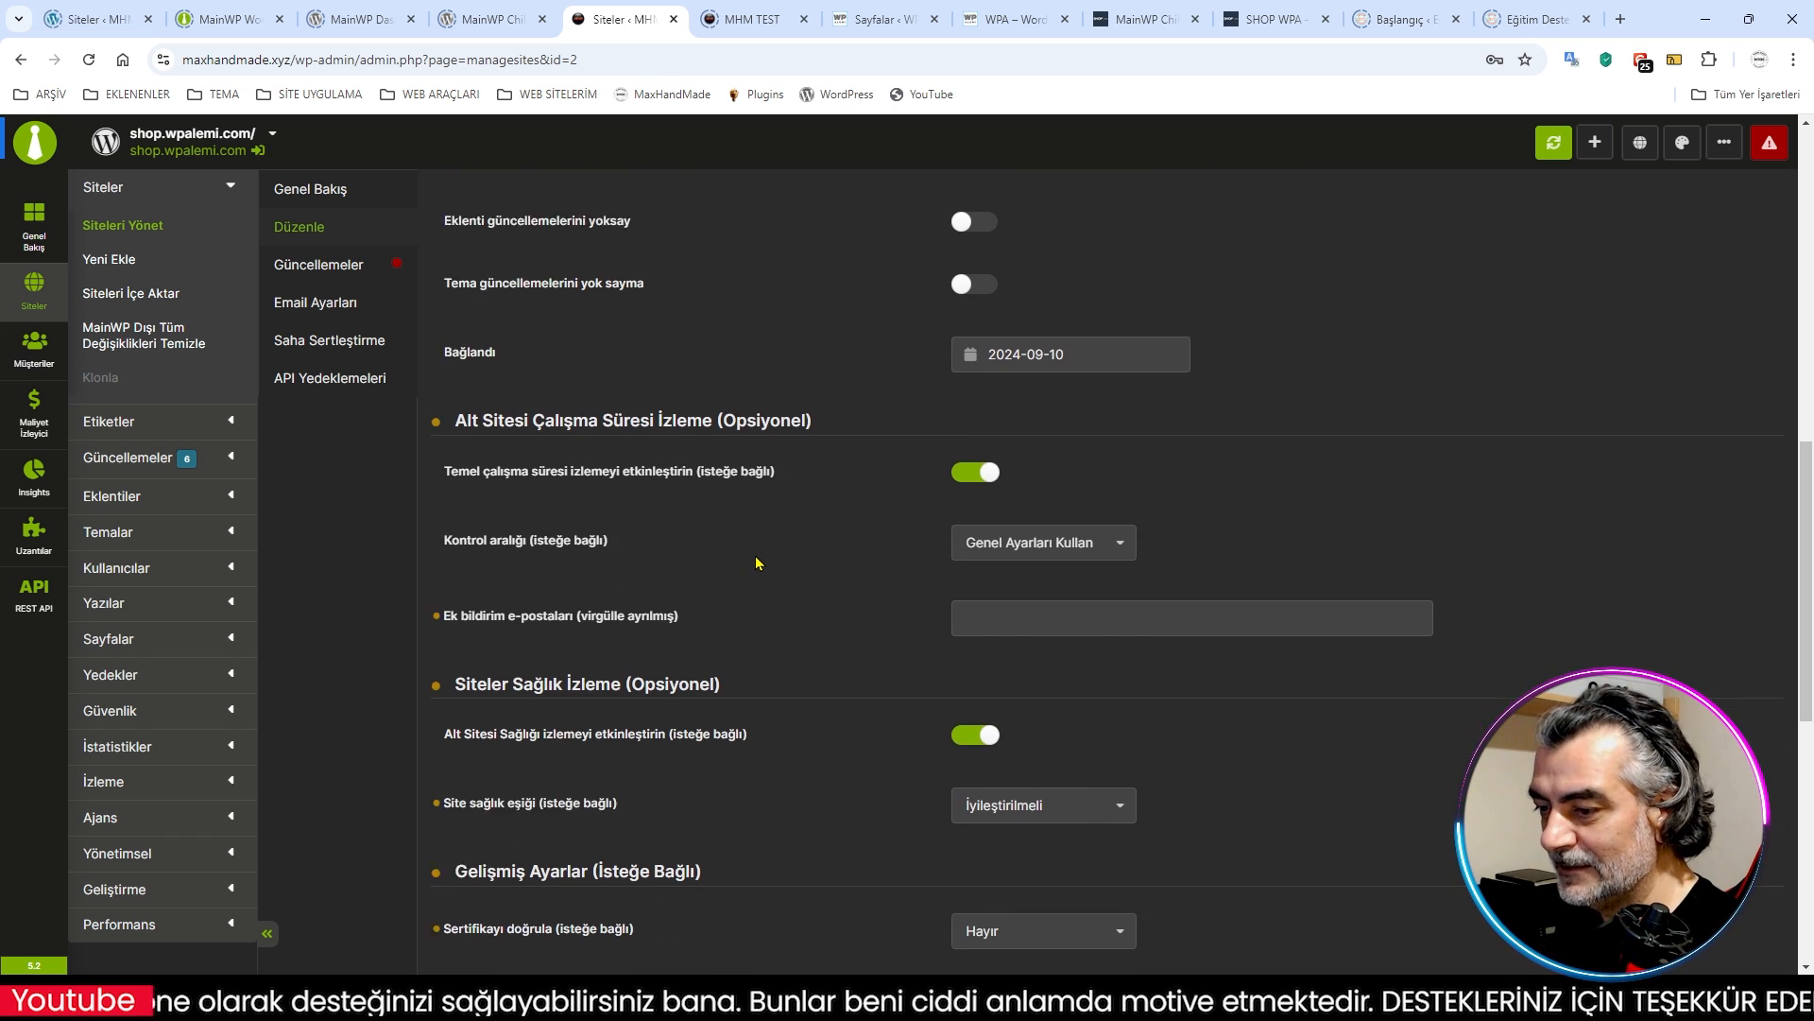
{"action": "scroll", "coordinate": [756, 564], "scroll_direction": "up", "scroll_amount": 20}
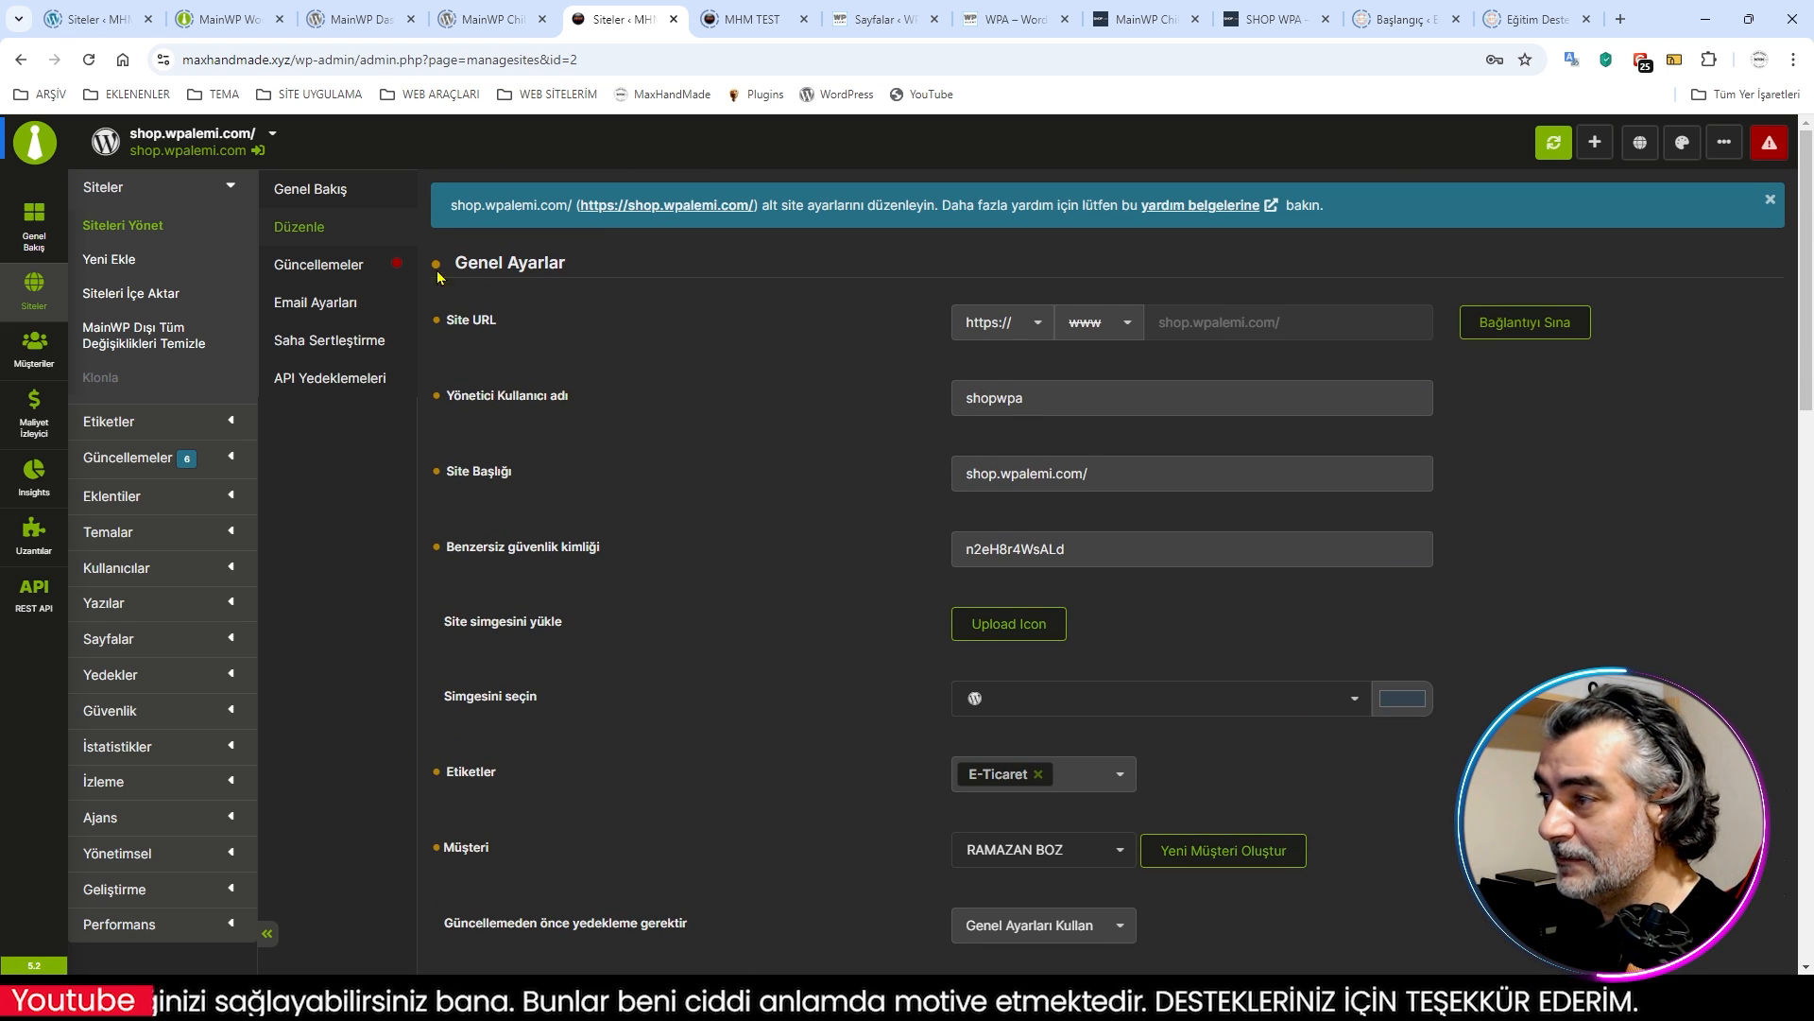
{"action": "left_click", "coordinate": [327, 268]}
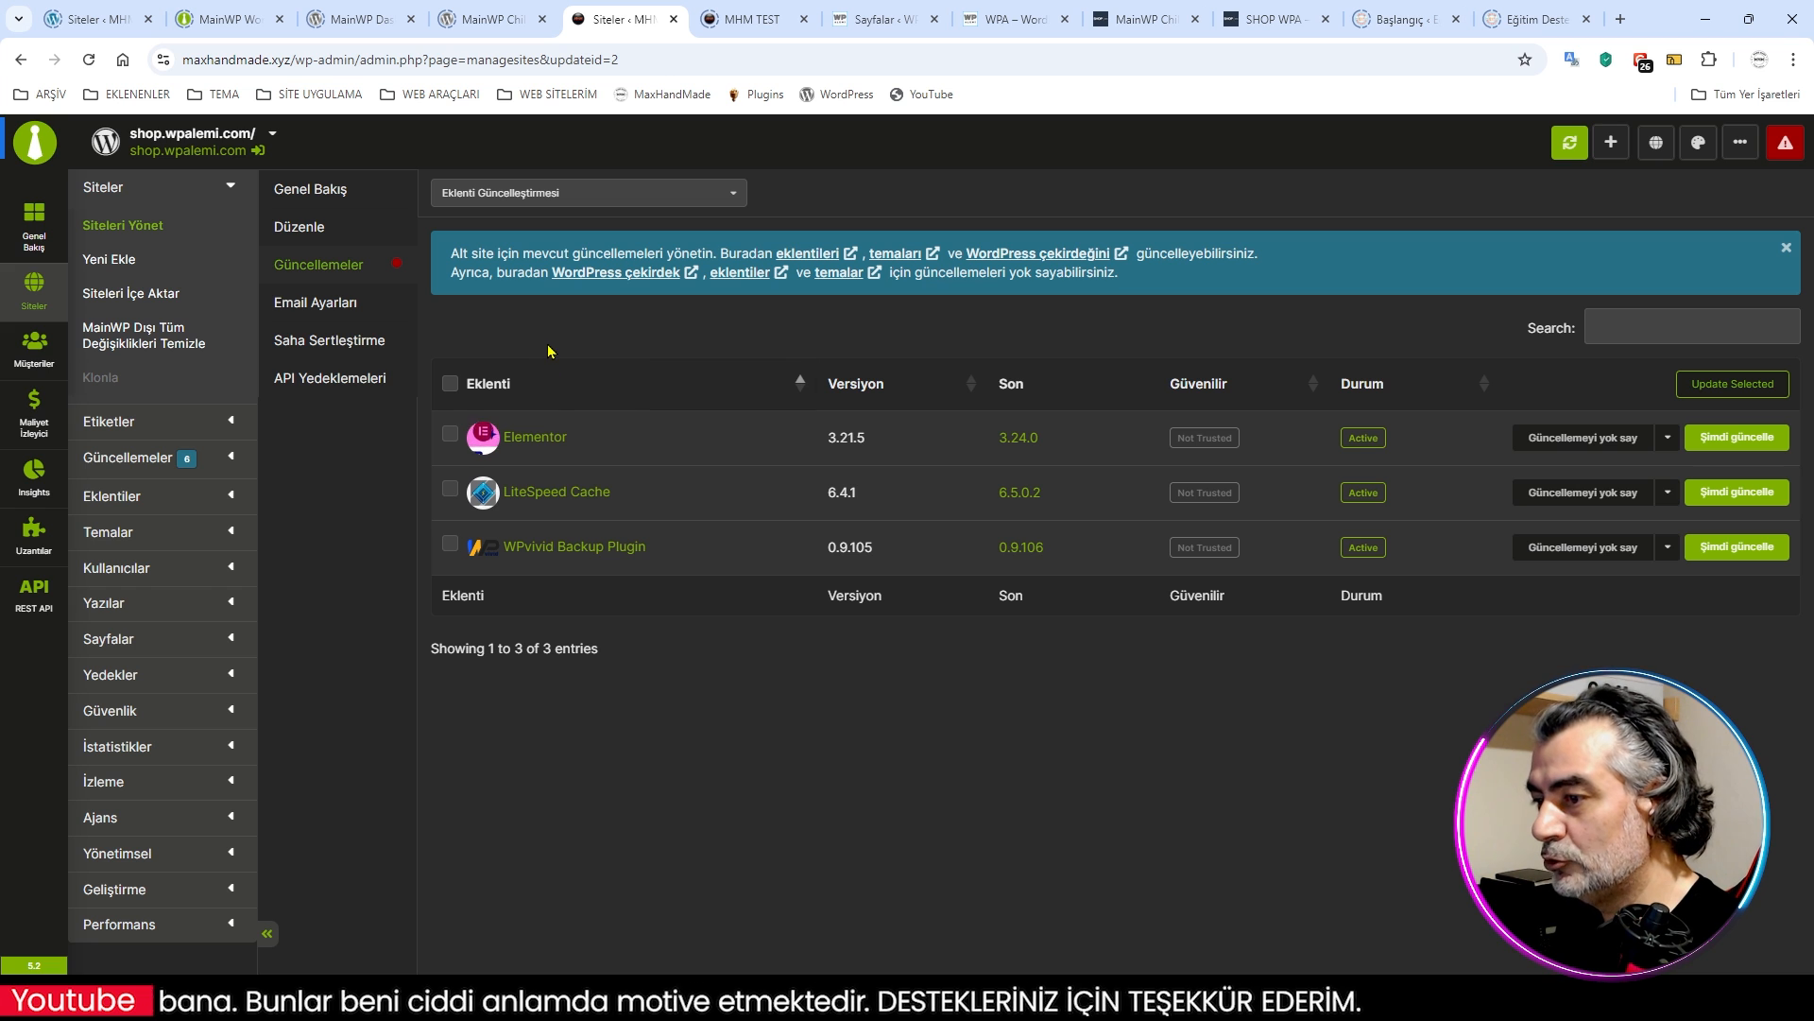
- Look over shop.wpalemi.com's email notification settings, then open its Site Hardening page
{"action": "left_click", "coordinate": [315, 302]}
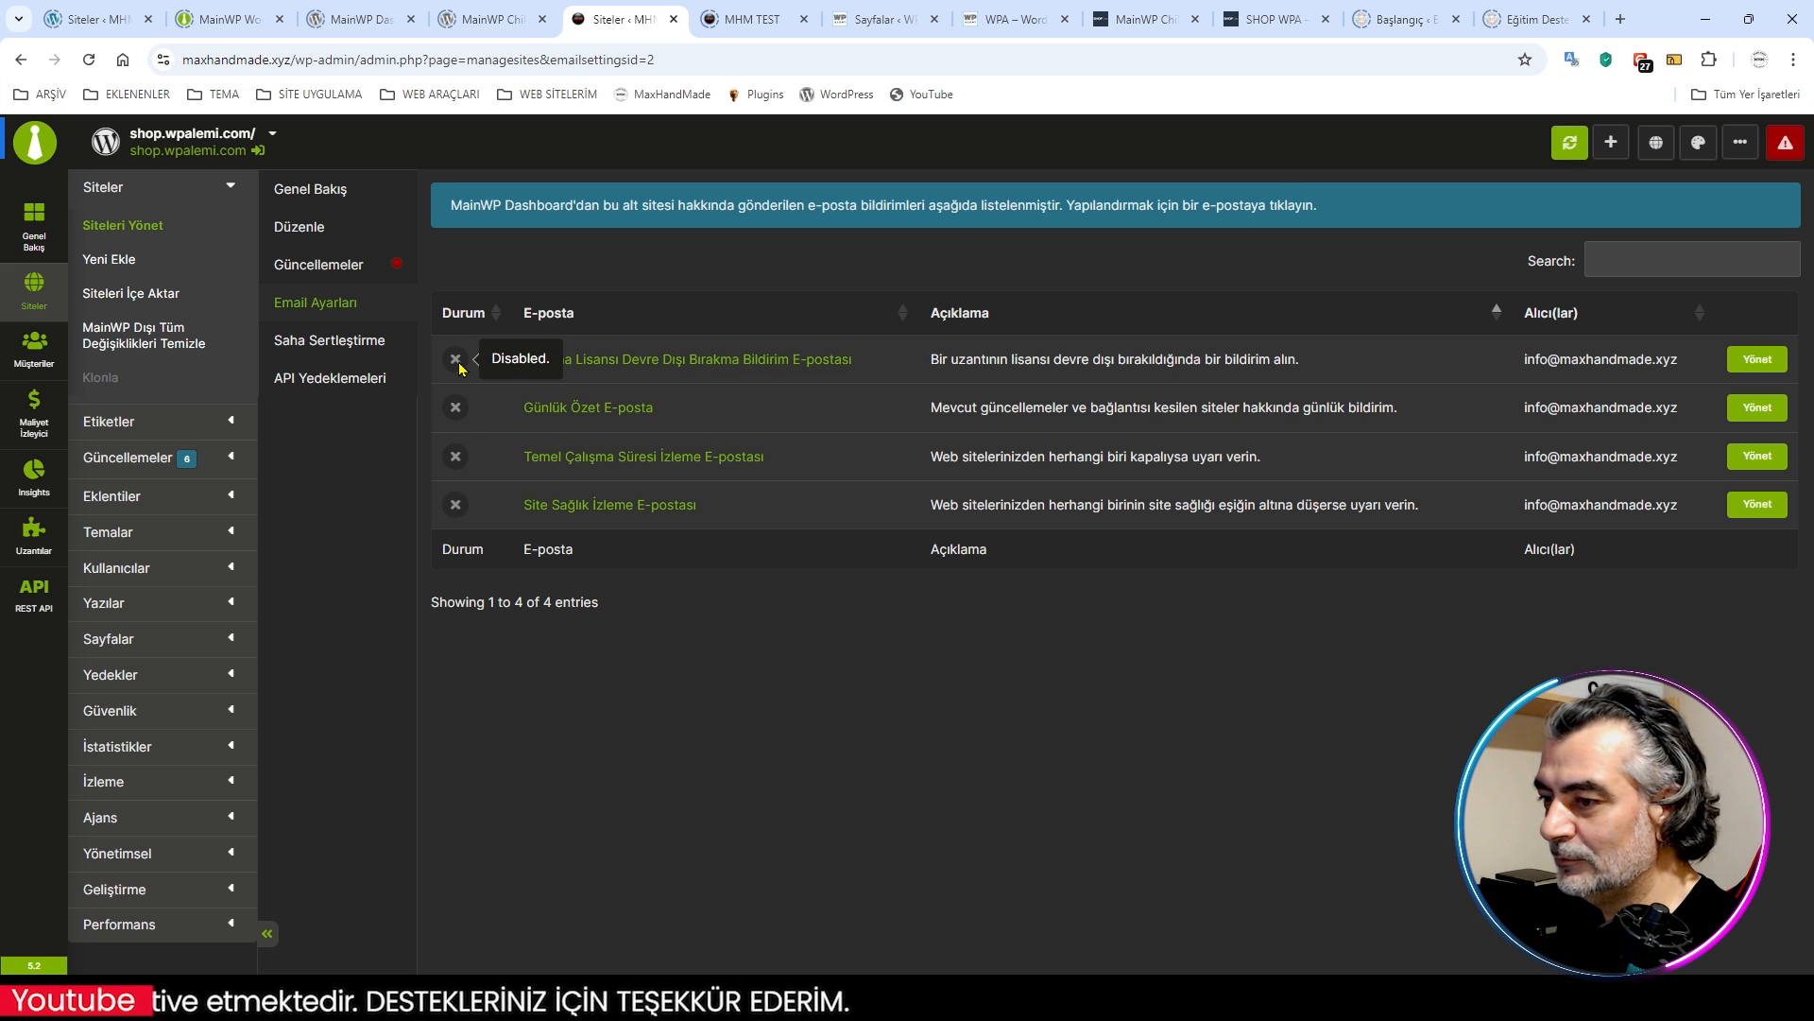
{"action": "left_click", "coordinate": [1757, 359]}
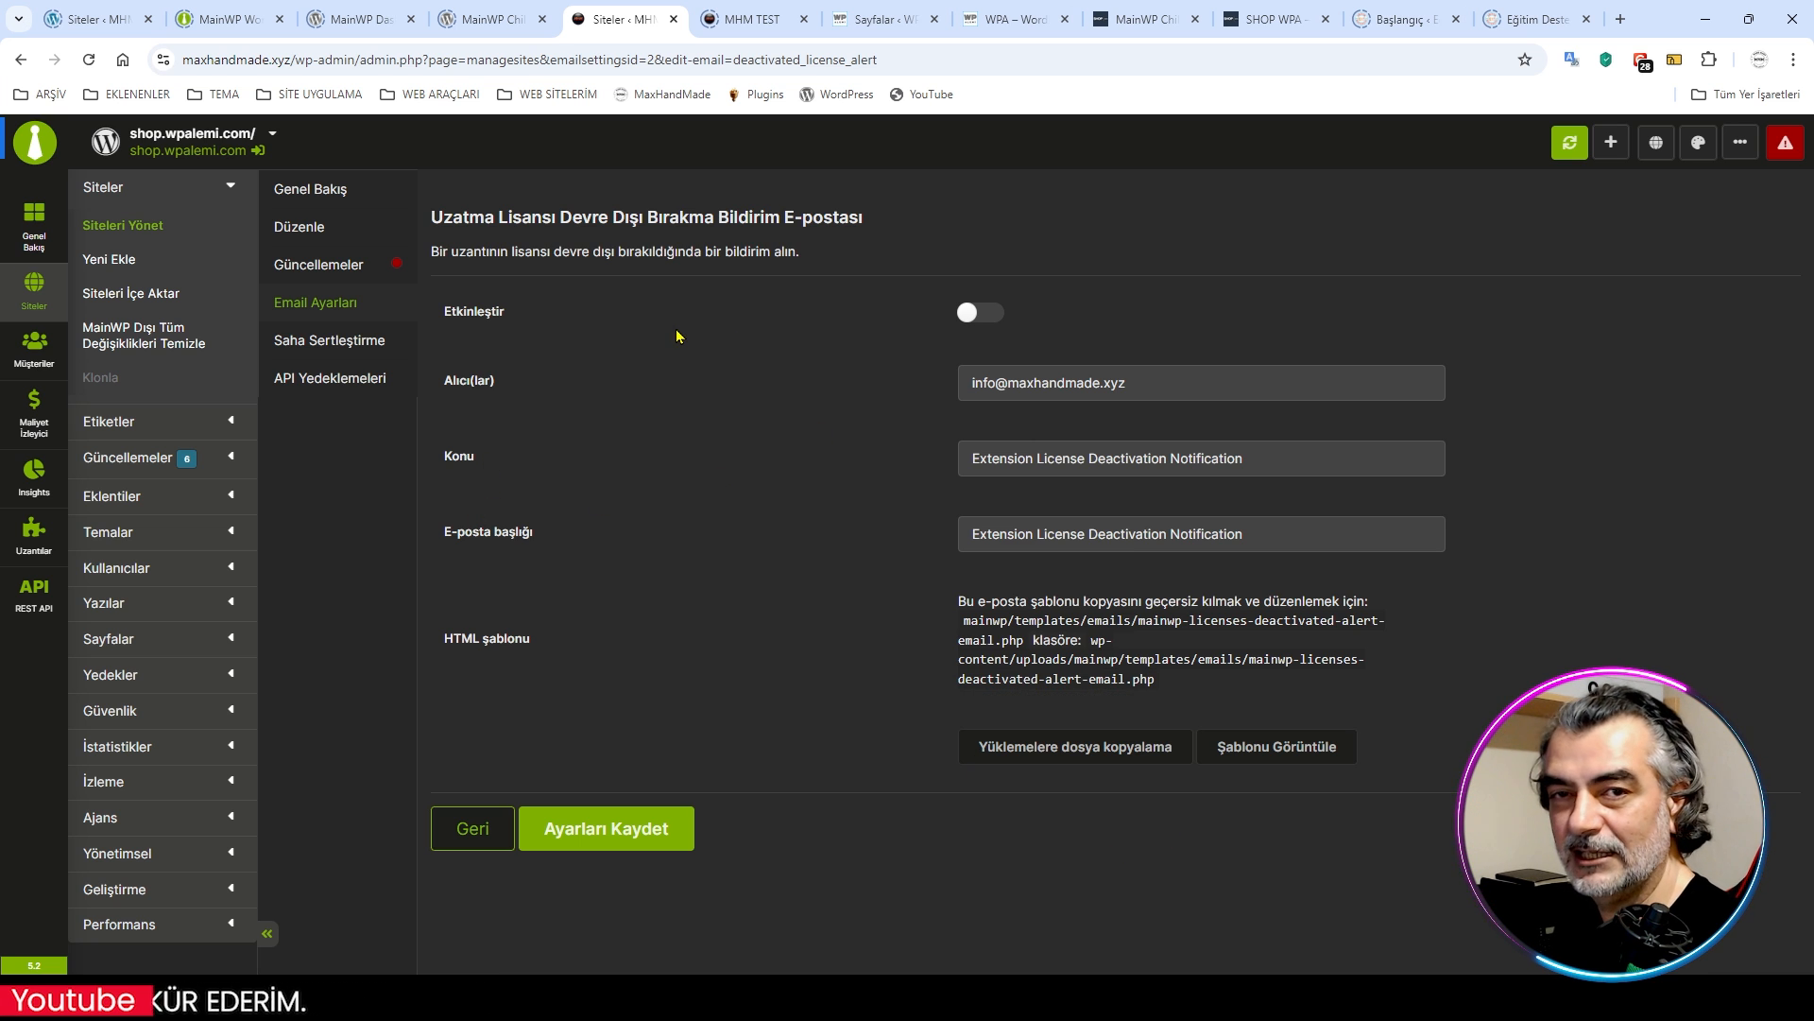
{"action": "left_click", "coordinate": [329, 340]}
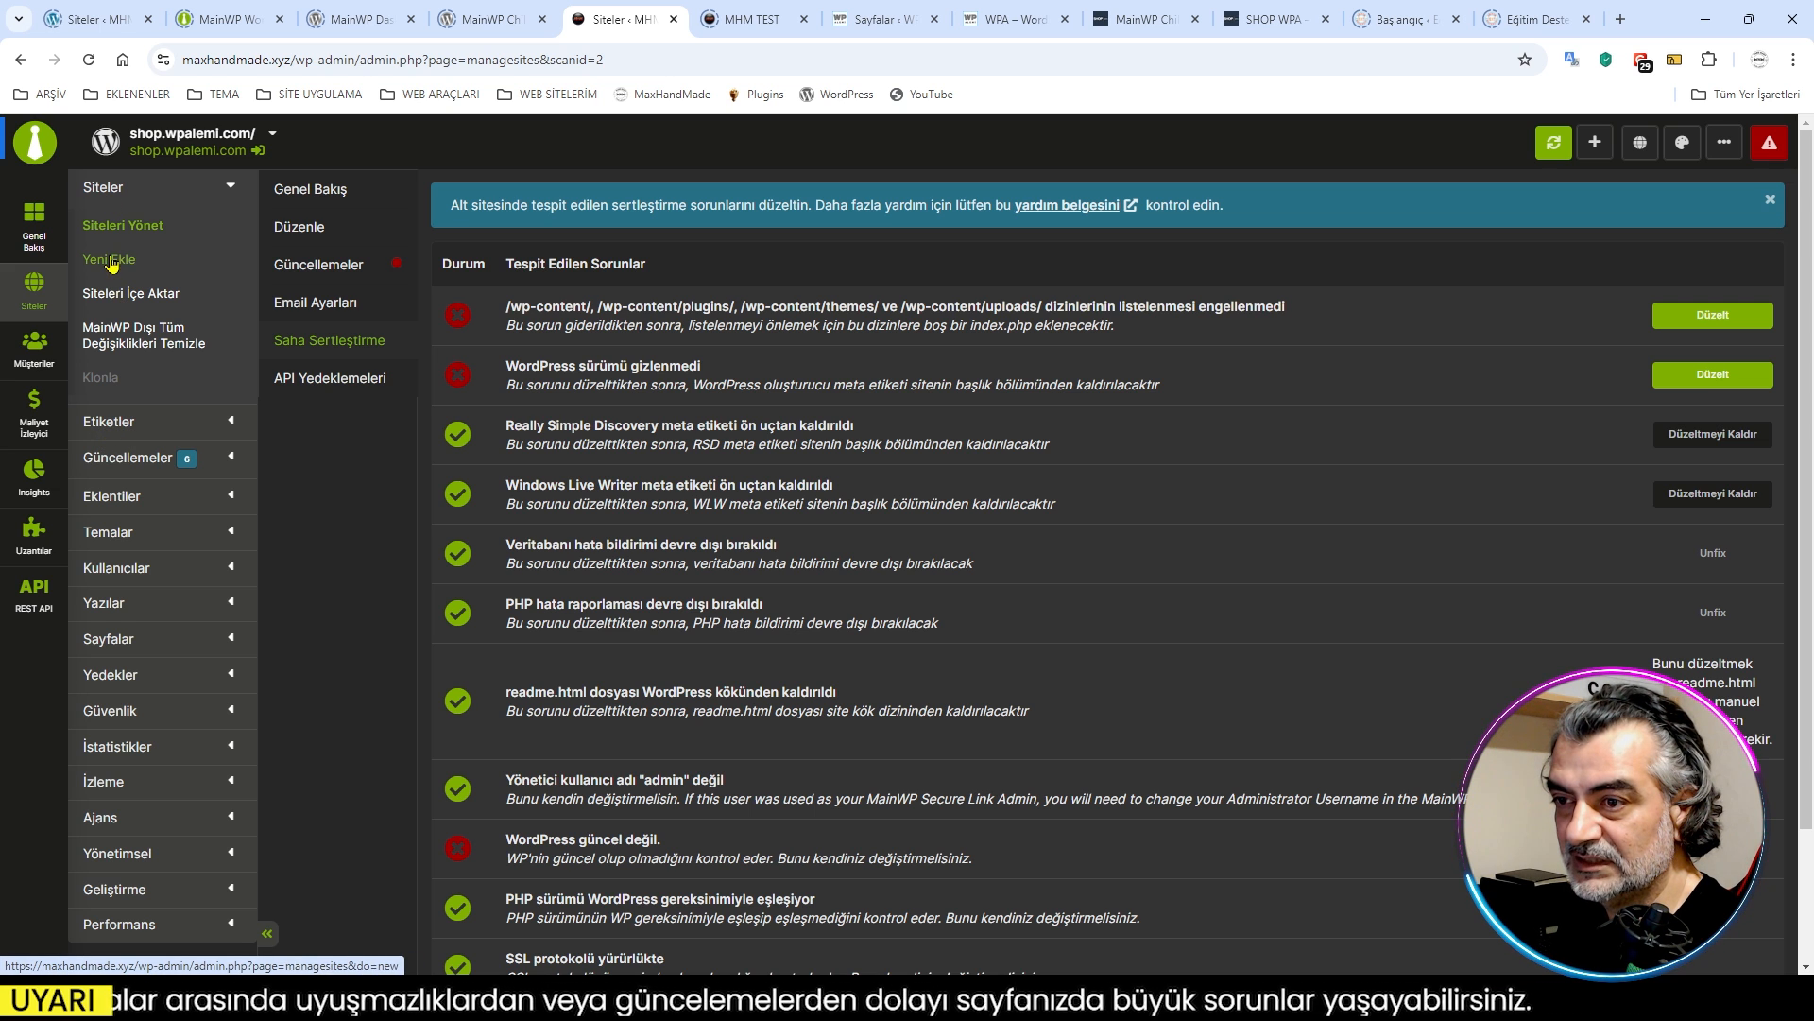
- Visit the site import and non-MainWP changes pages, then return to tag management
{"action": "left_click", "coordinate": [115, 302]}
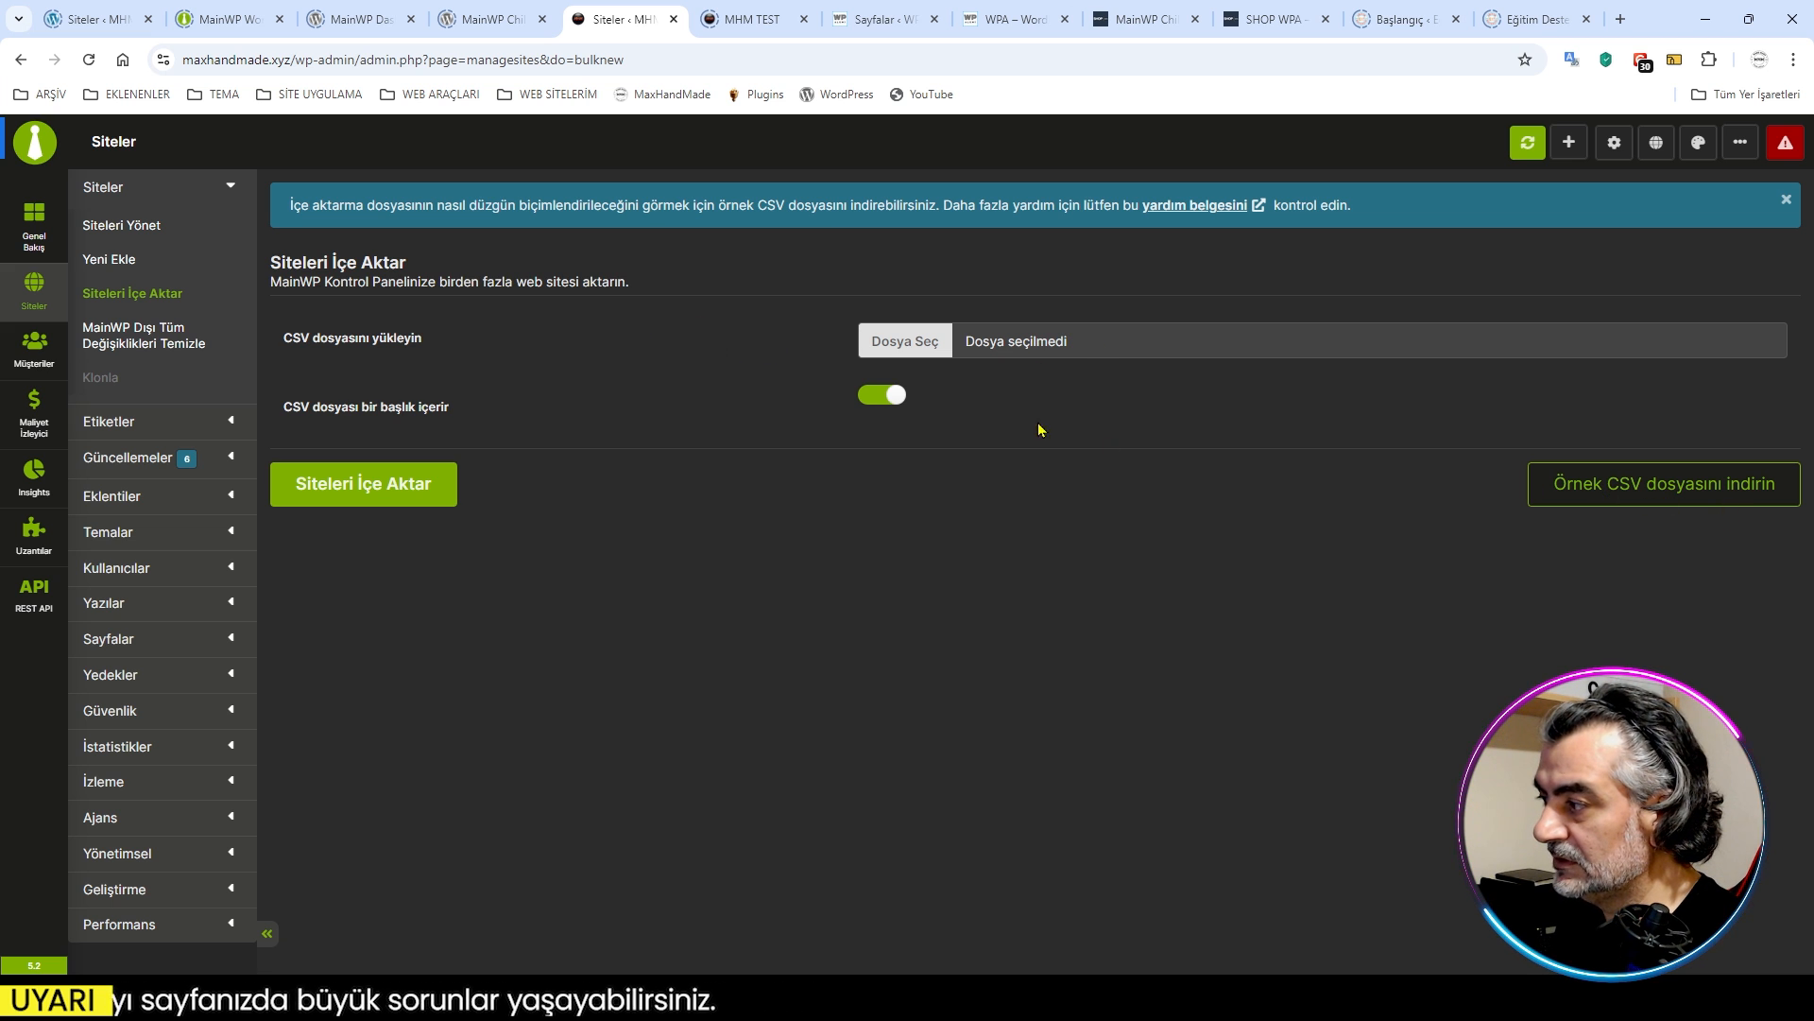
{"action": "left_click", "coordinate": [137, 335]}
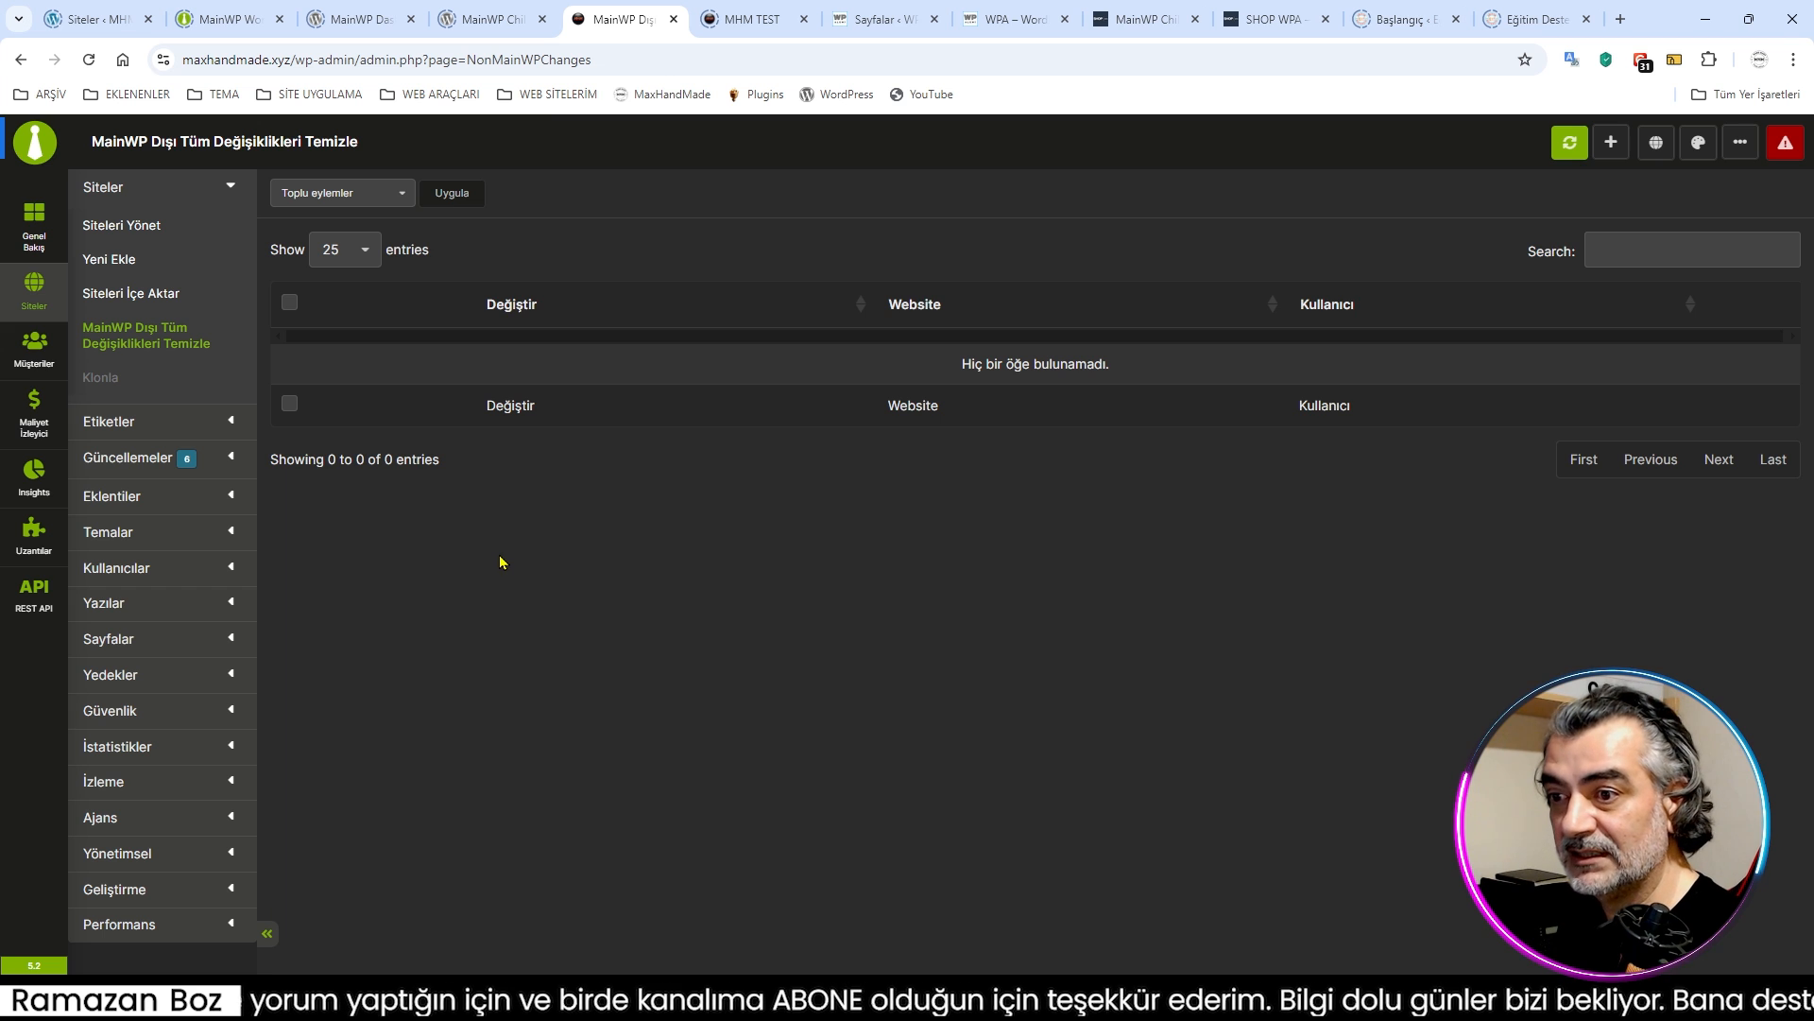
{"action": "left_click", "coordinate": [111, 423]}
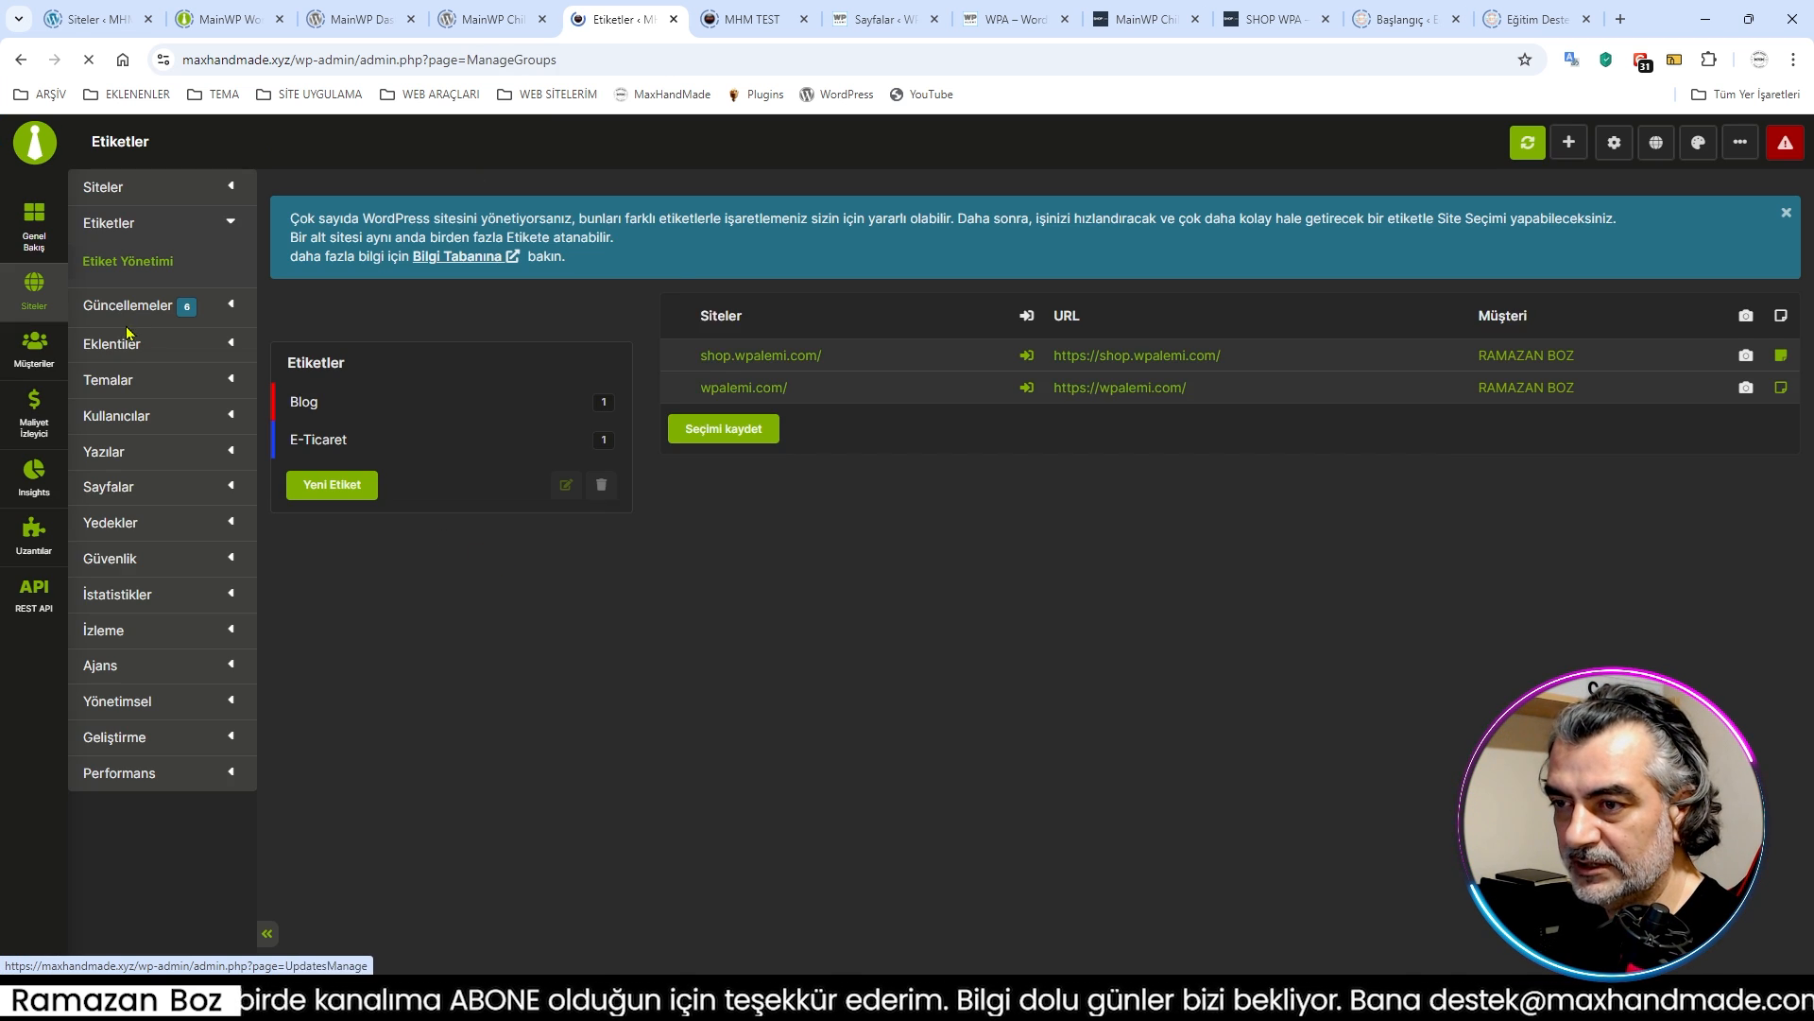
- List the active plugins on both shop.wpalemi.com and wpalemi.com in Manage Plugins
{"action": "left_click", "coordinate": [114, 310]}
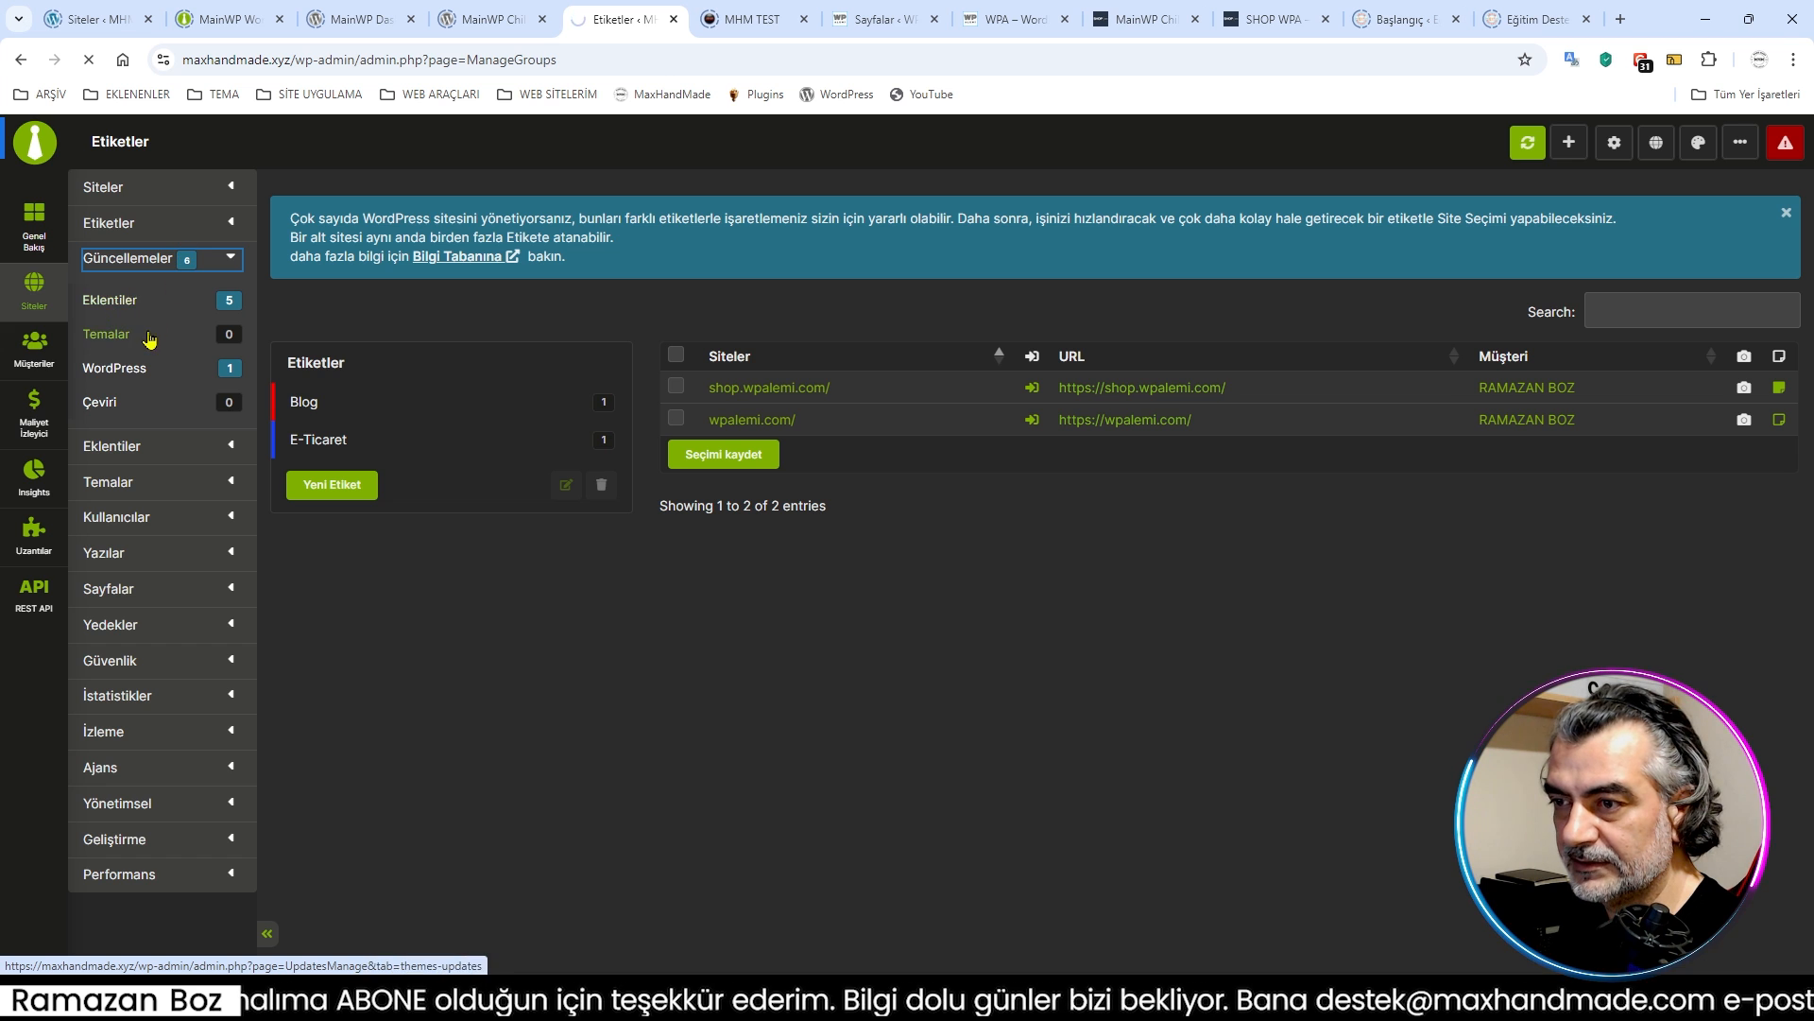
{"action": "left_click", "coordinate": [108, 447]}
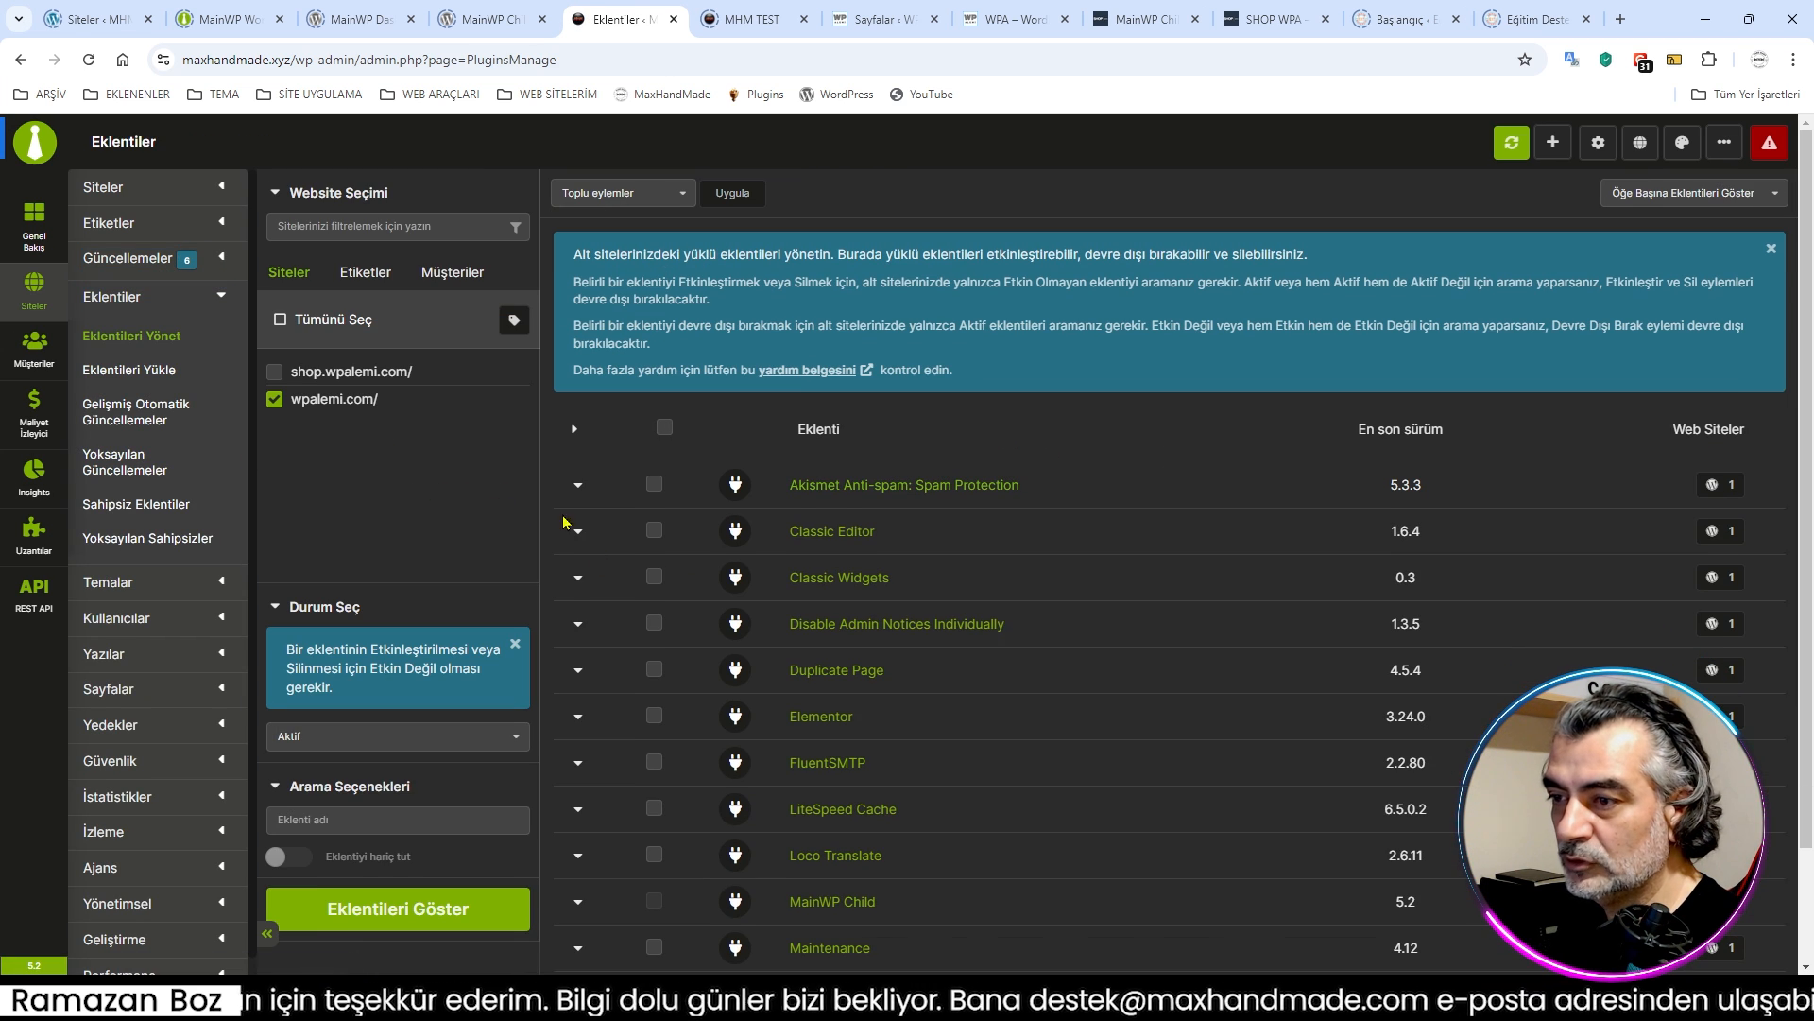
{"action": "left_click", "coordinate": [274, 371]}
{"action": "scroll", "coordinate": [983, 610], "scroll_direction": "down", "scroll_amount": 1}
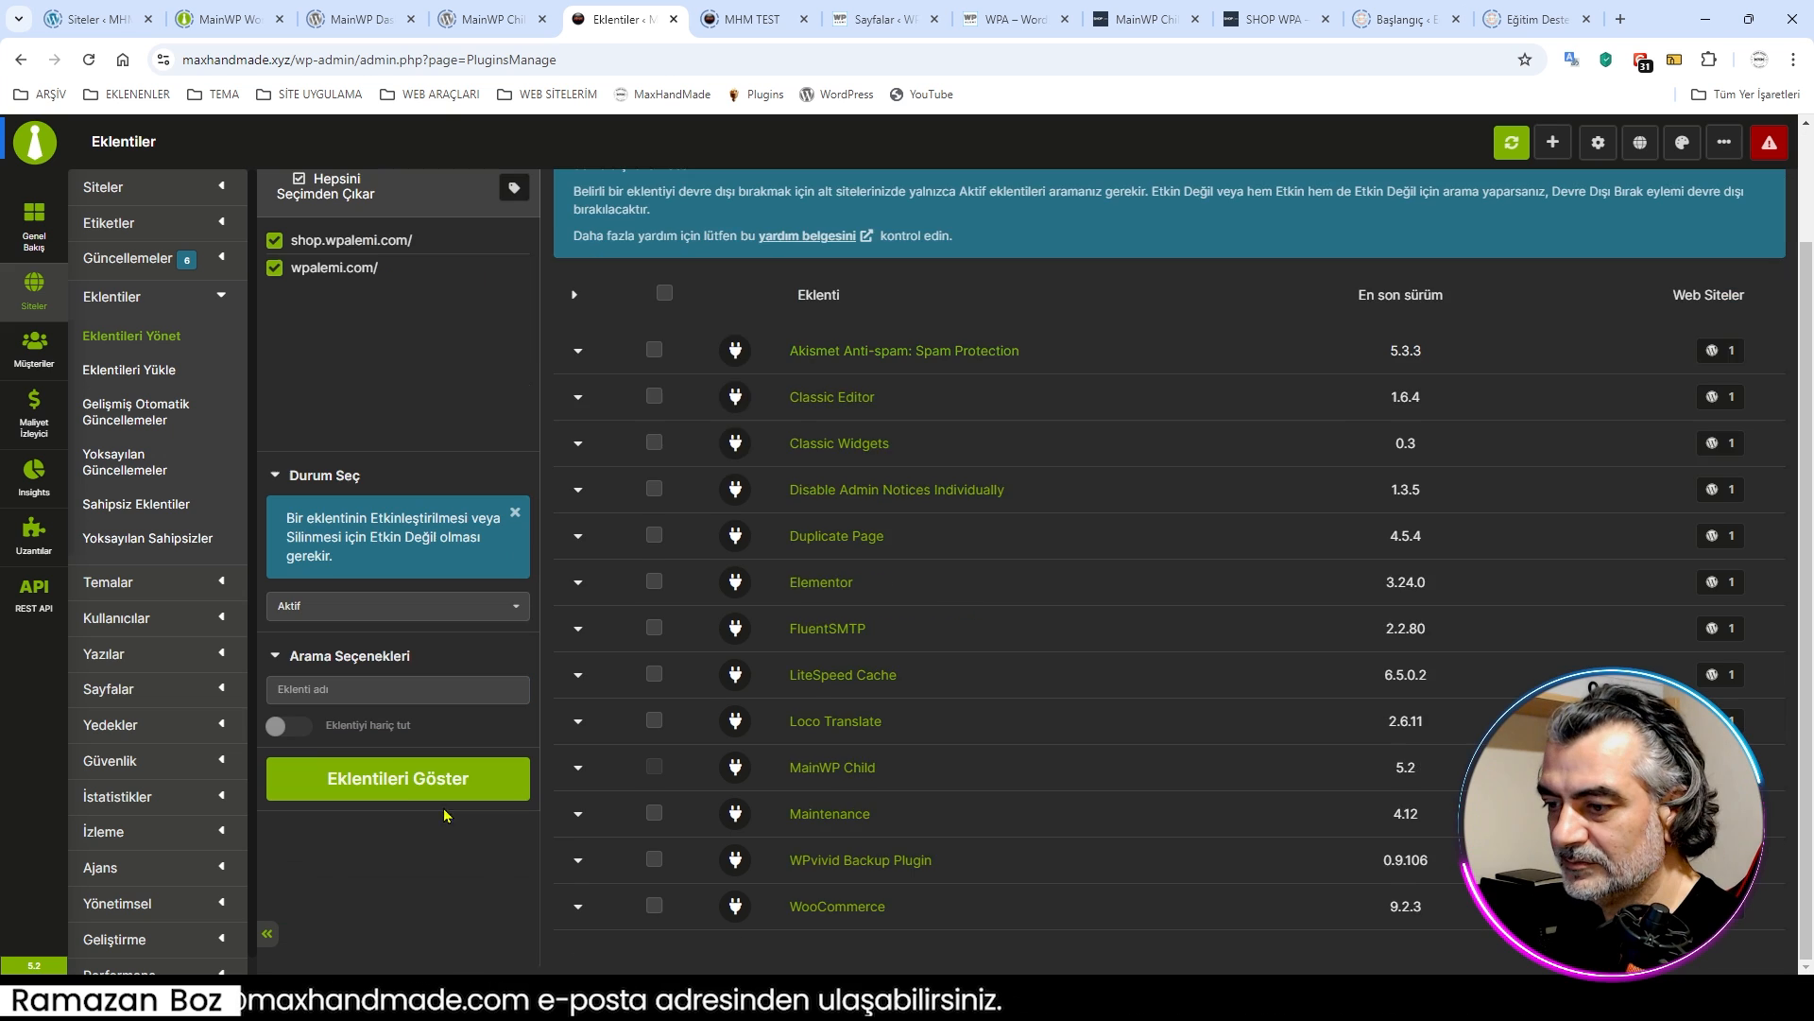
{"action": "left_click", "coordinate": [400, 789]}
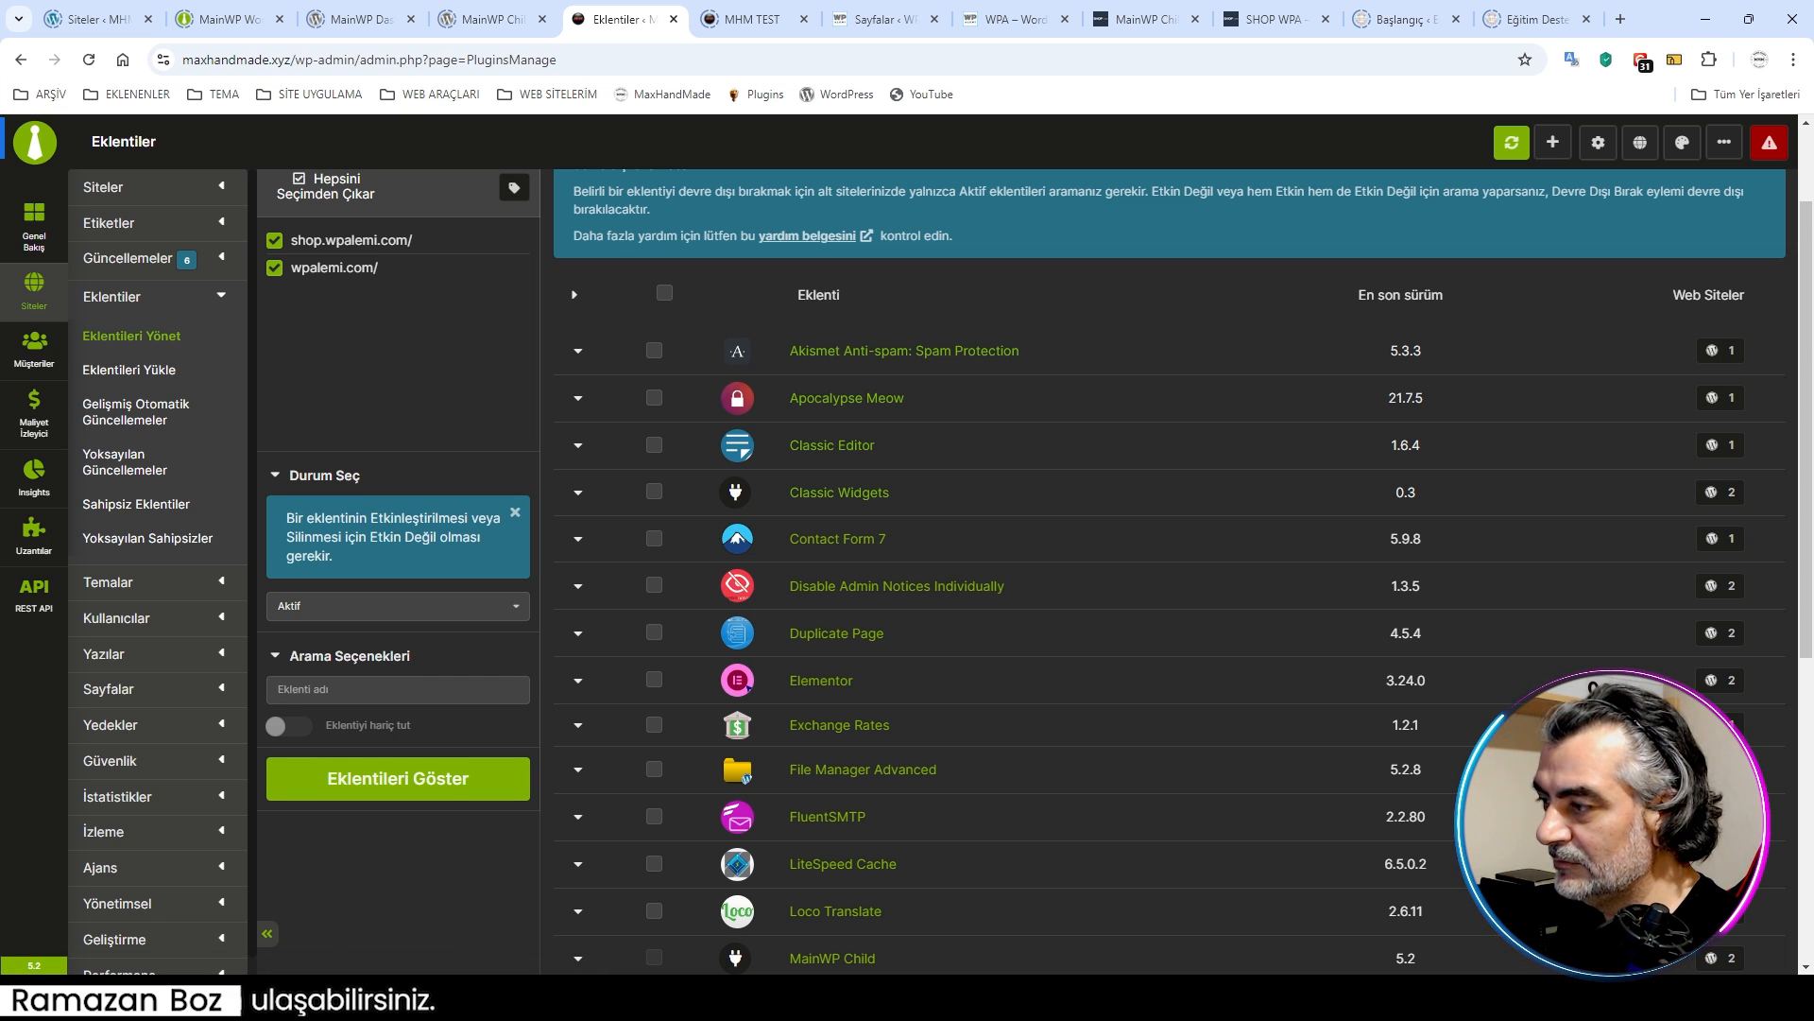
{"action": "scroll", "coordinate": [1040, 567], "scroll_direction": "down", "scroll_amount": 3}
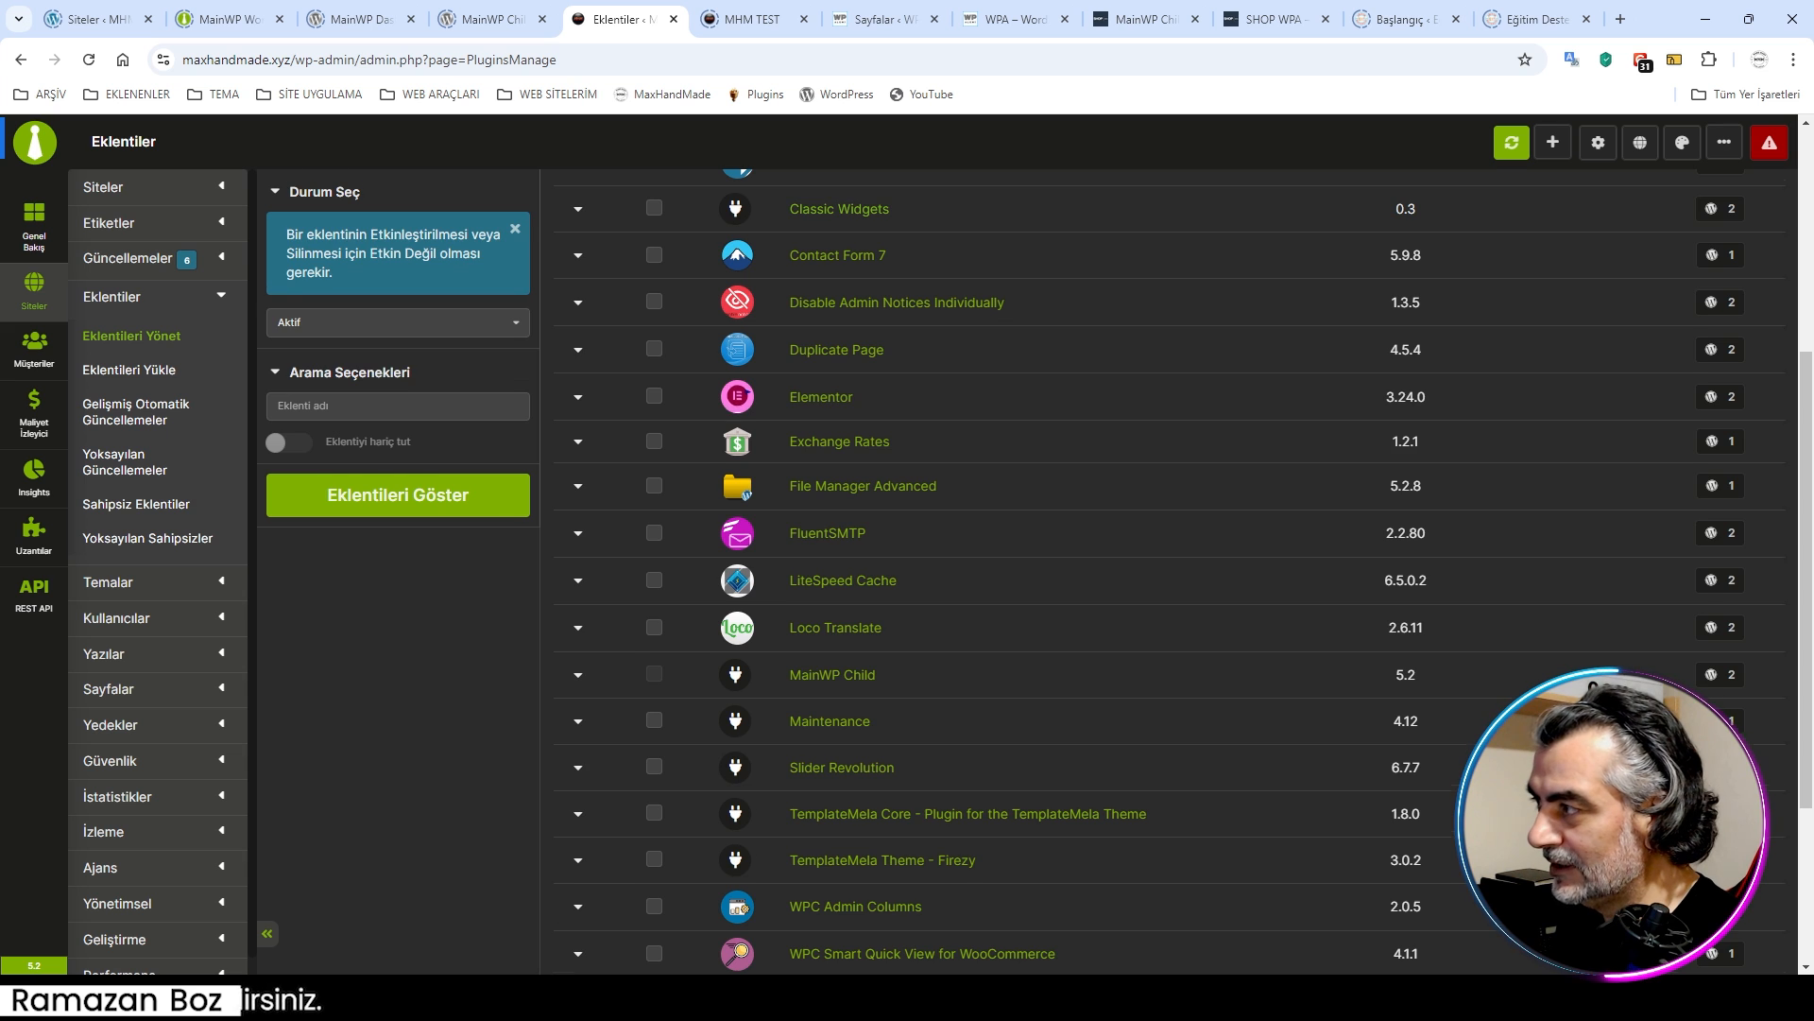
{"action": "scroll", "coordinate": [1039, 567], "scroll_direction": "down", "scroll_amount": 3}
{"action": "scroll", "coordinate": [913, 649], "scroll_direction": "up", "scroll_amount": 8}
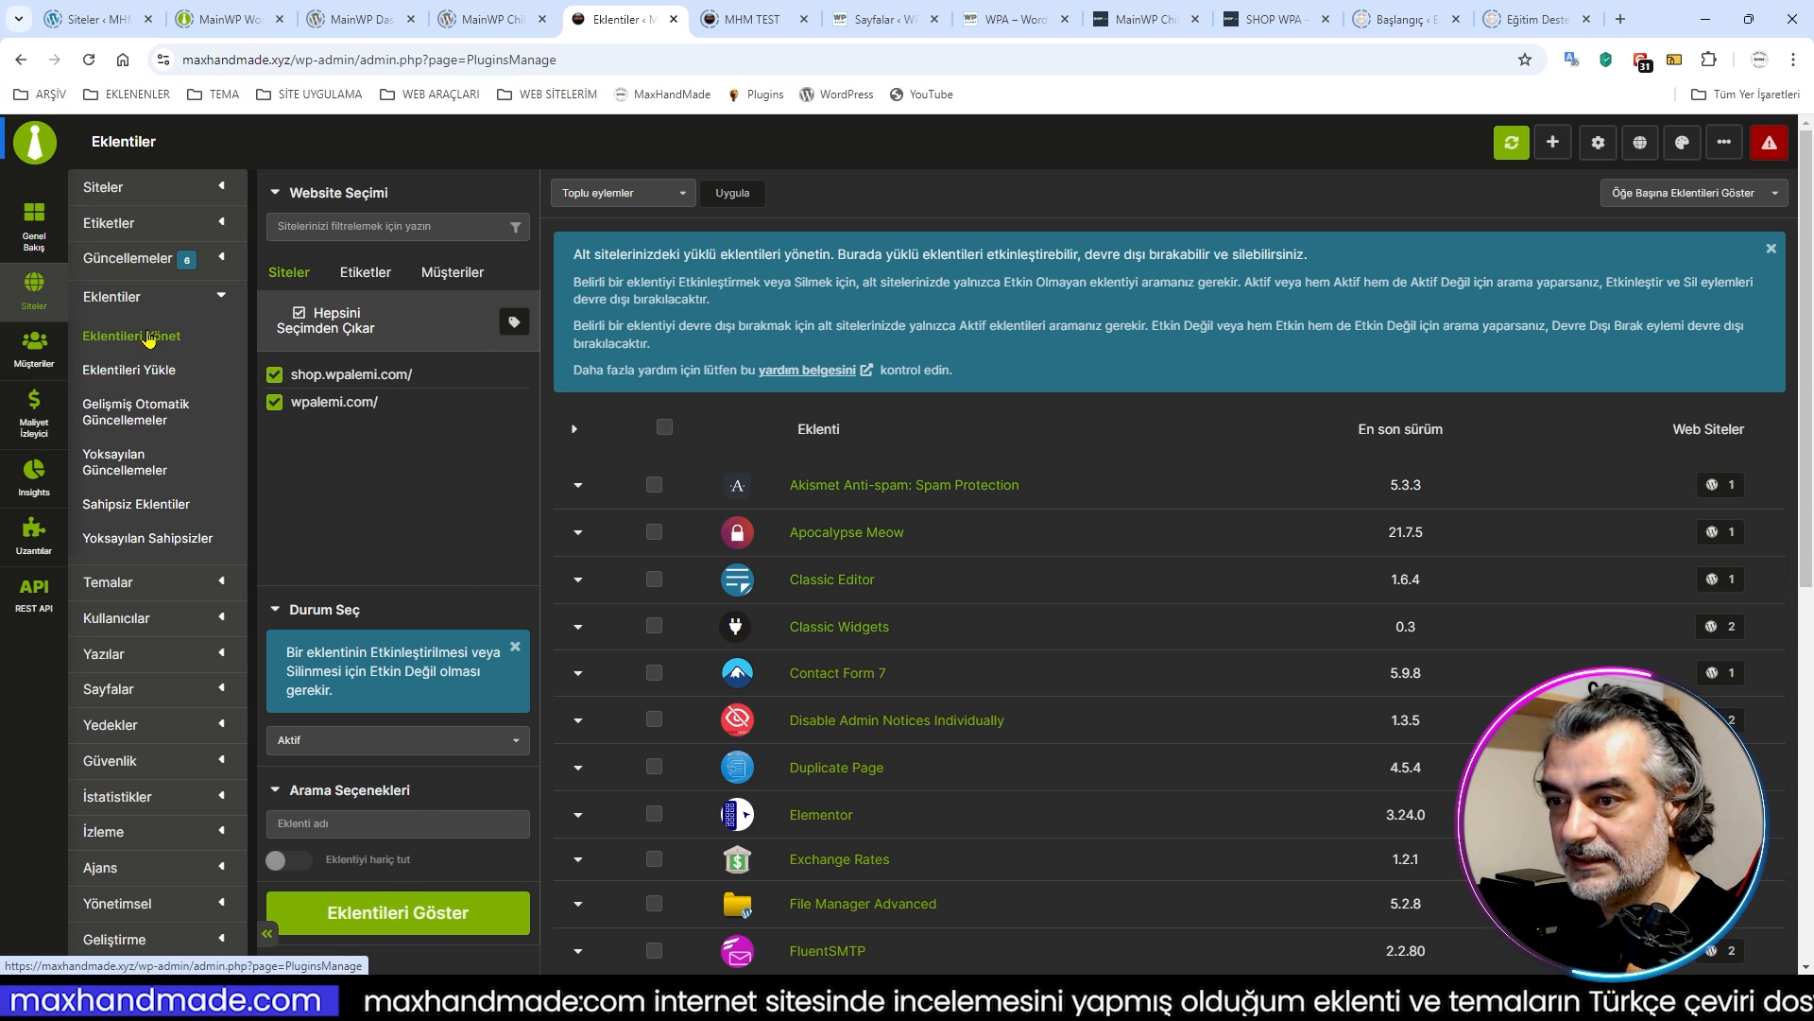
- Install Health Check & Troubleshooting on wpalemi.com, then switch to its WordPress admin tab
{"action": "left_click", "coordinate": [141, 378]}
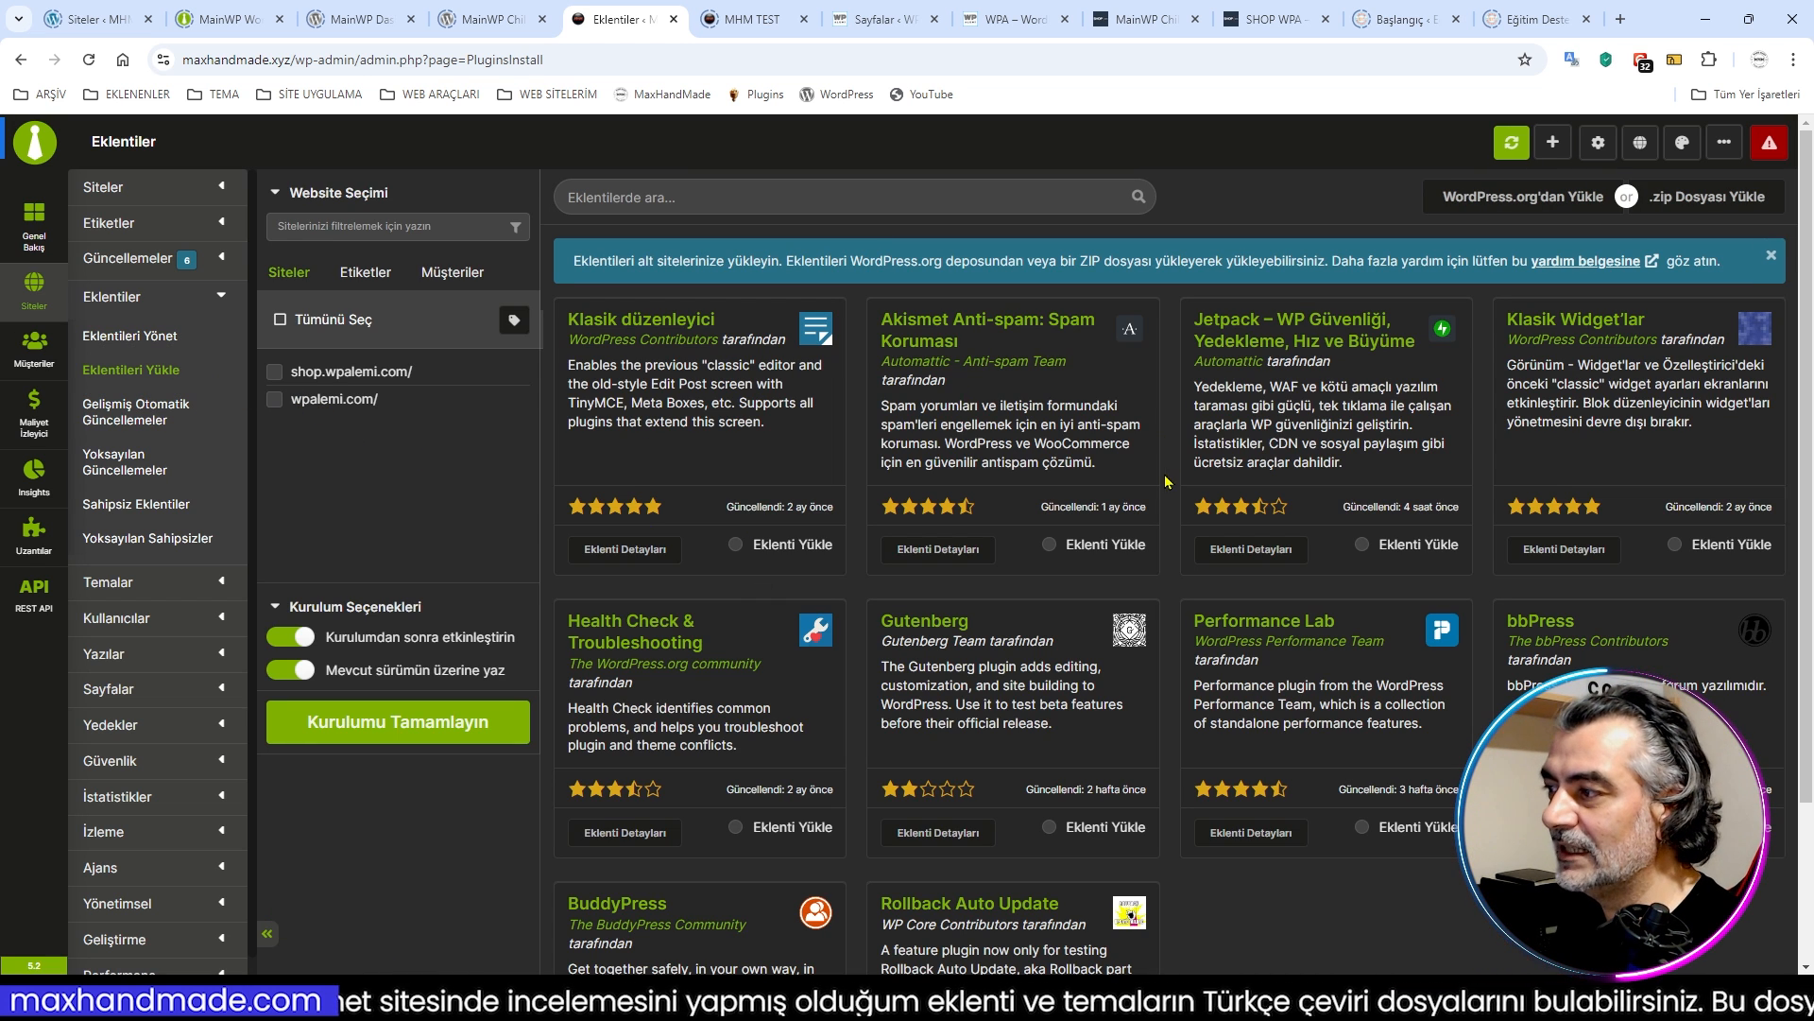
{"action": "scroll", "coordinate": [1070, 493], "scroll_direction": "down", "scroll_amount": 1}
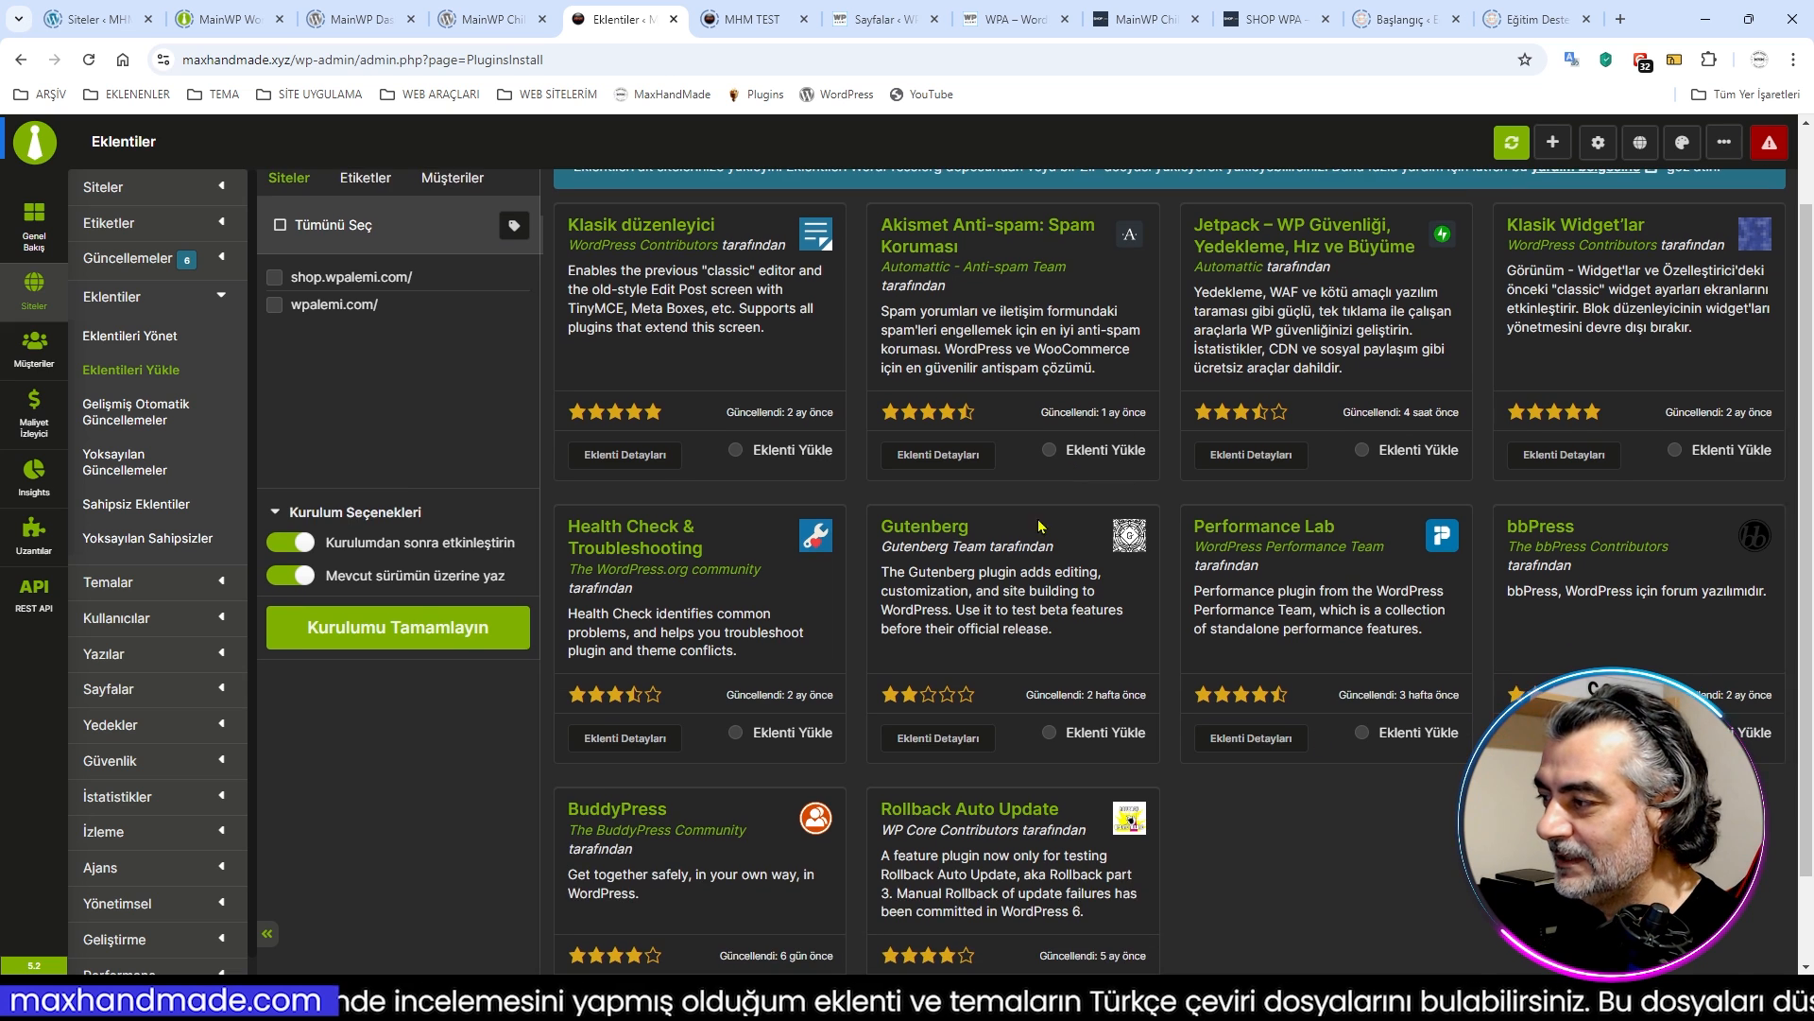
{"action": "scroll", "coordinate": [1119, 462], "scroll_direction": "up", "scroll_amount": 1}
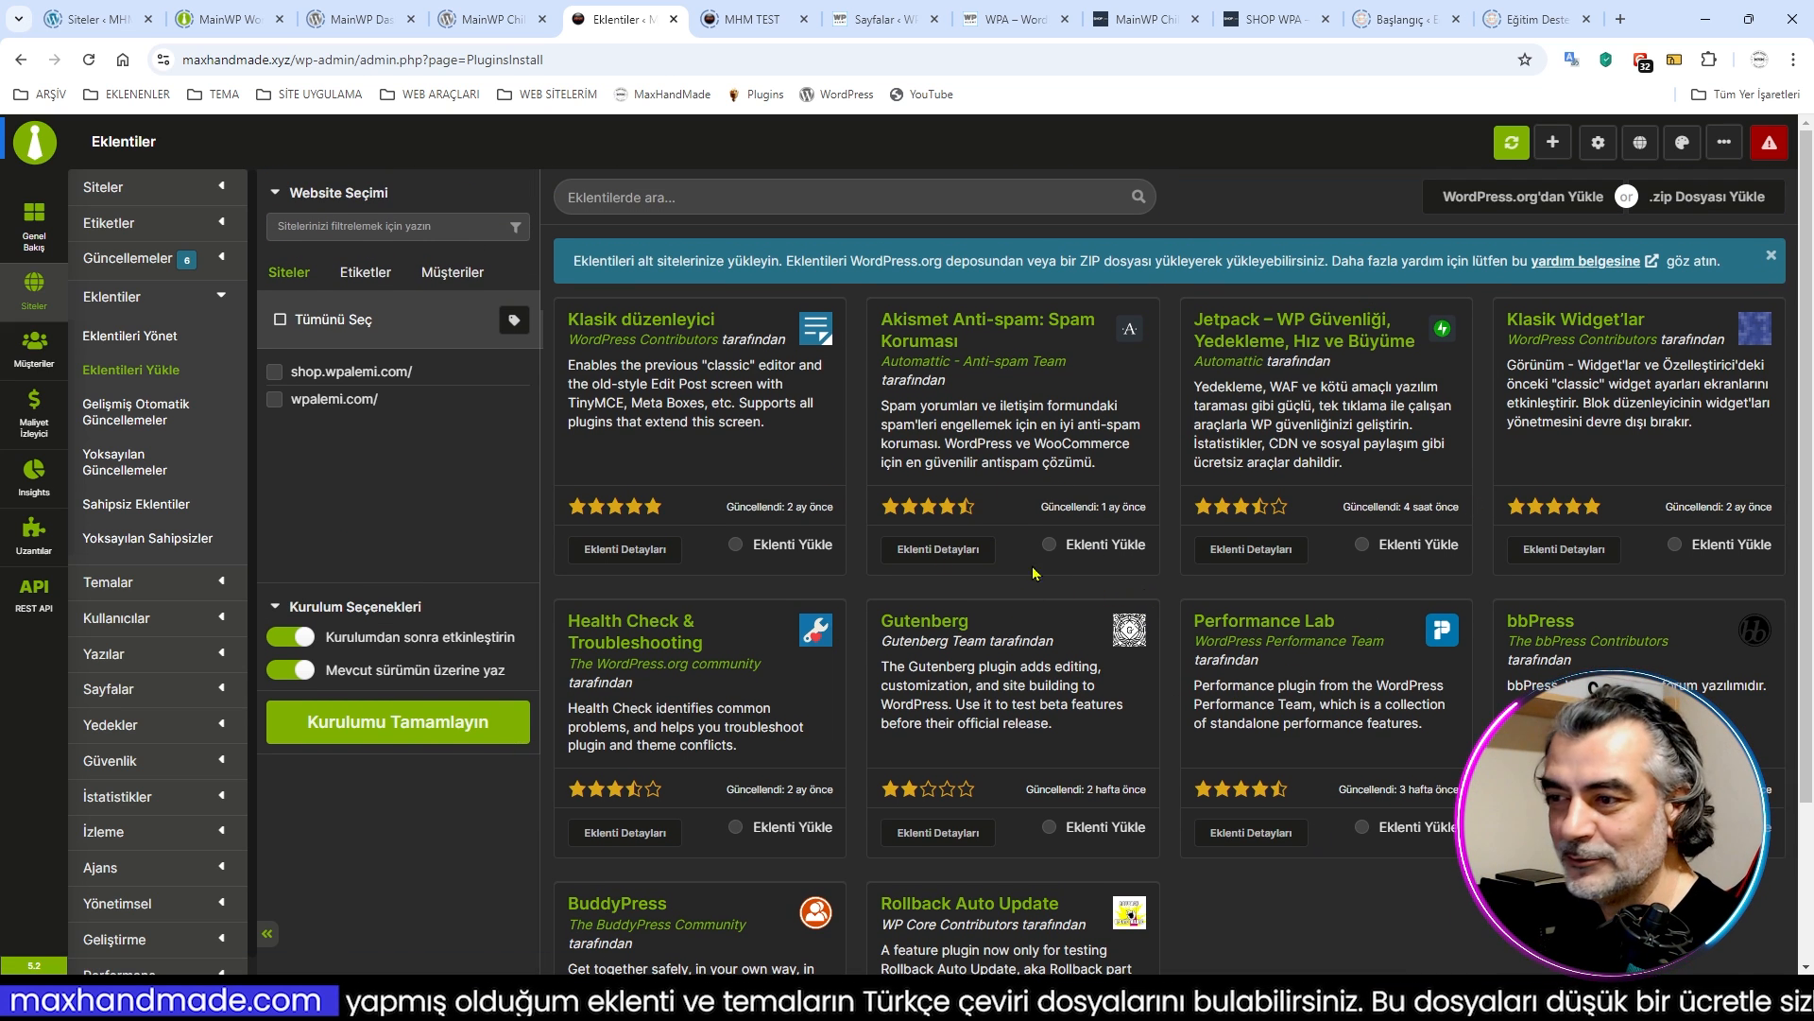
{"action": "left_click", "coordinate": [274, 401]}
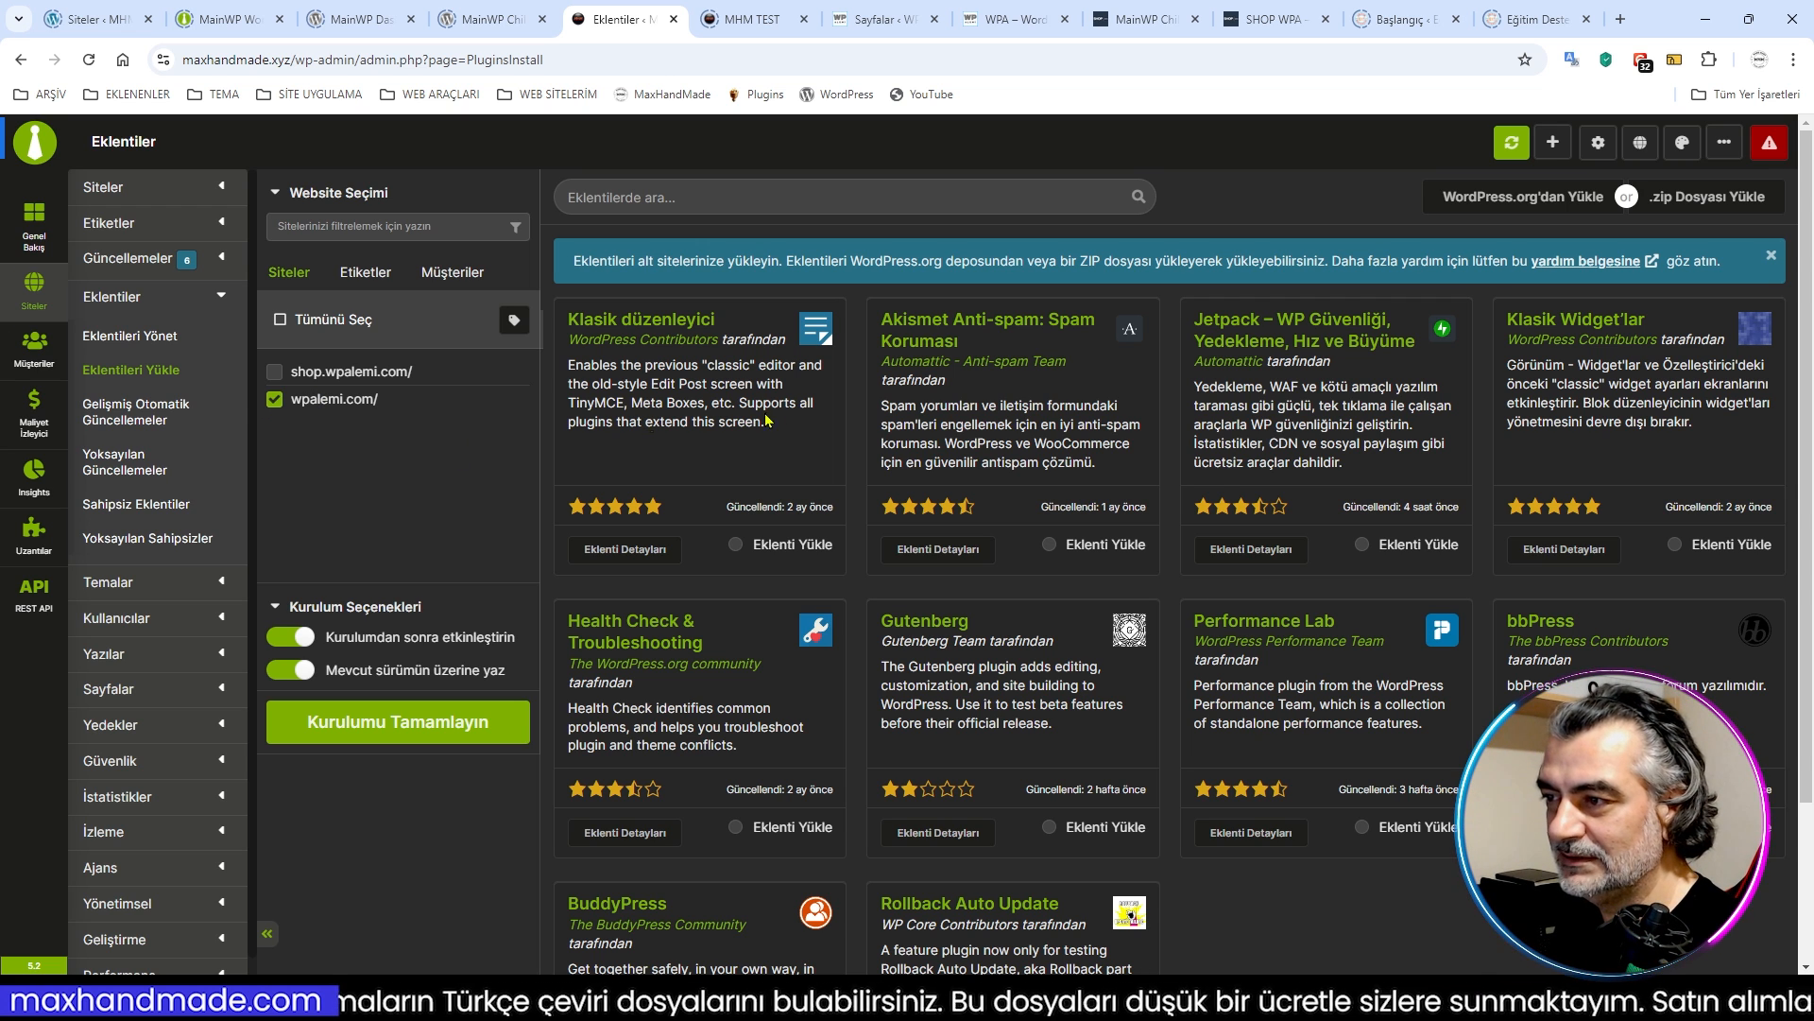
{"action": "scroll", "coordinate": [1080, 649], "scroll_direction": "down", "scroll_amount": 2}
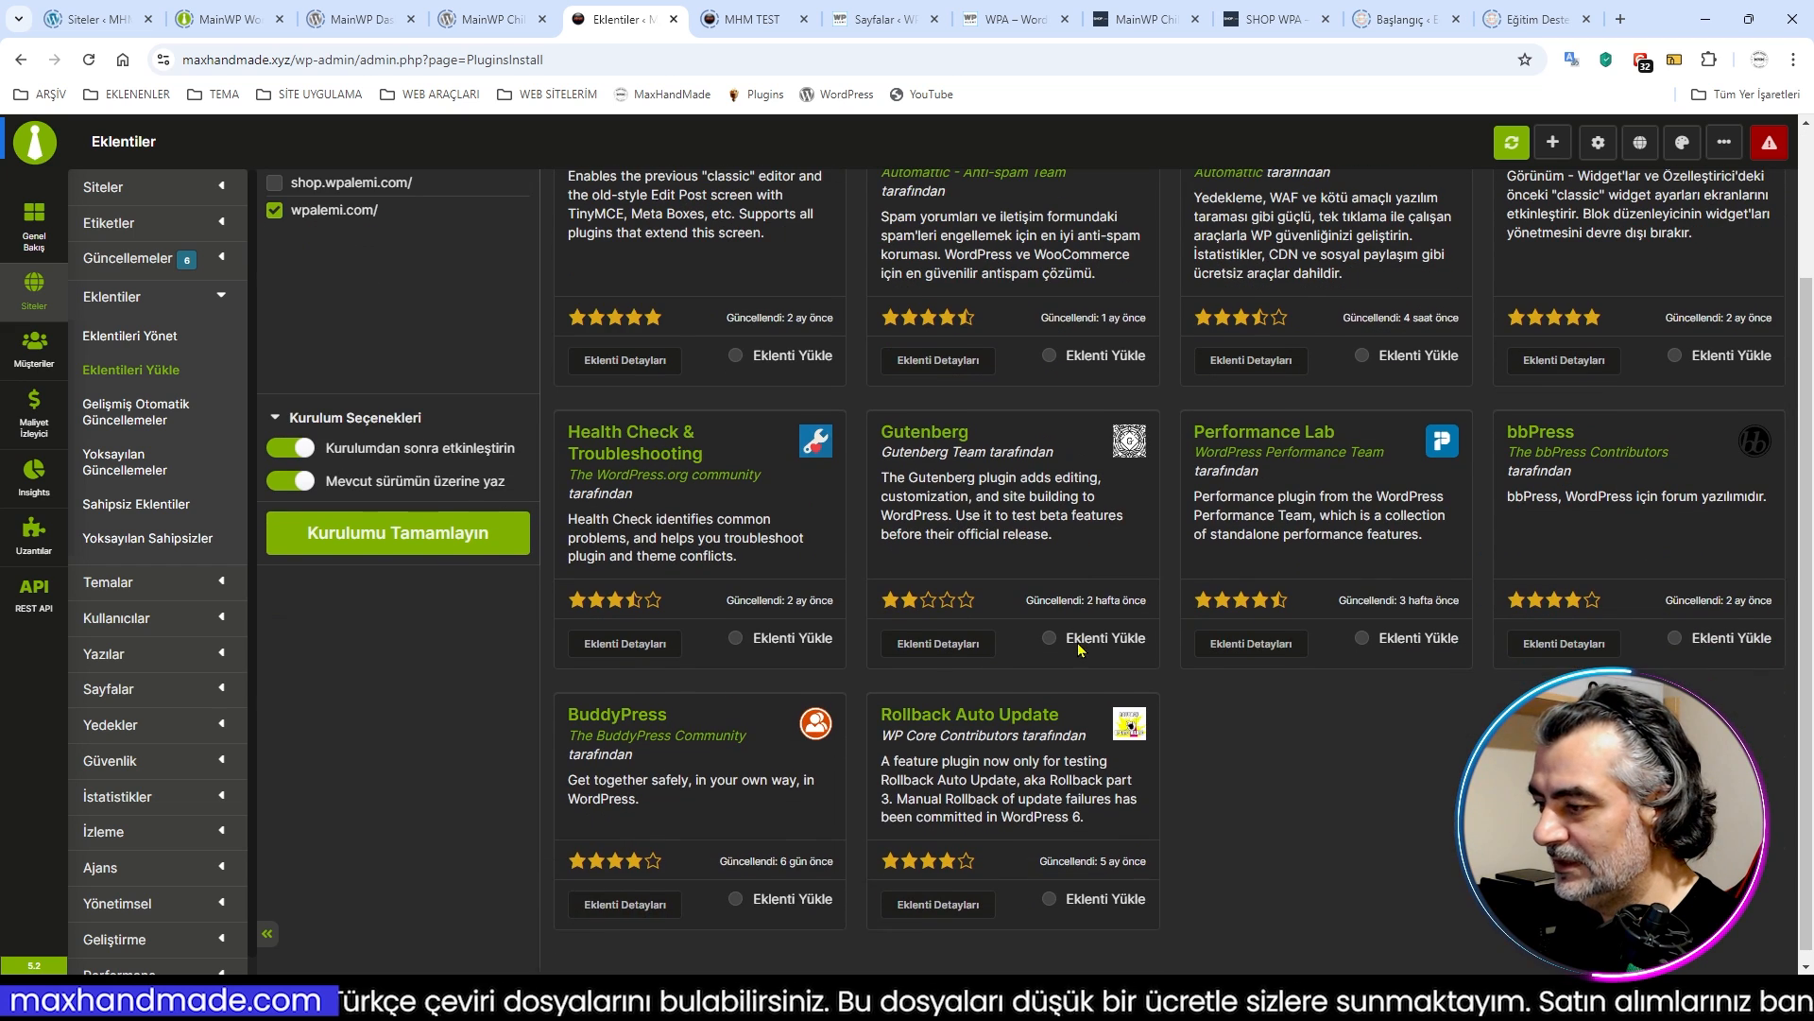
{"action": "scroll", "coordinate": [643, 444], "scroll_direction": "up", "scroll_amount": 2}
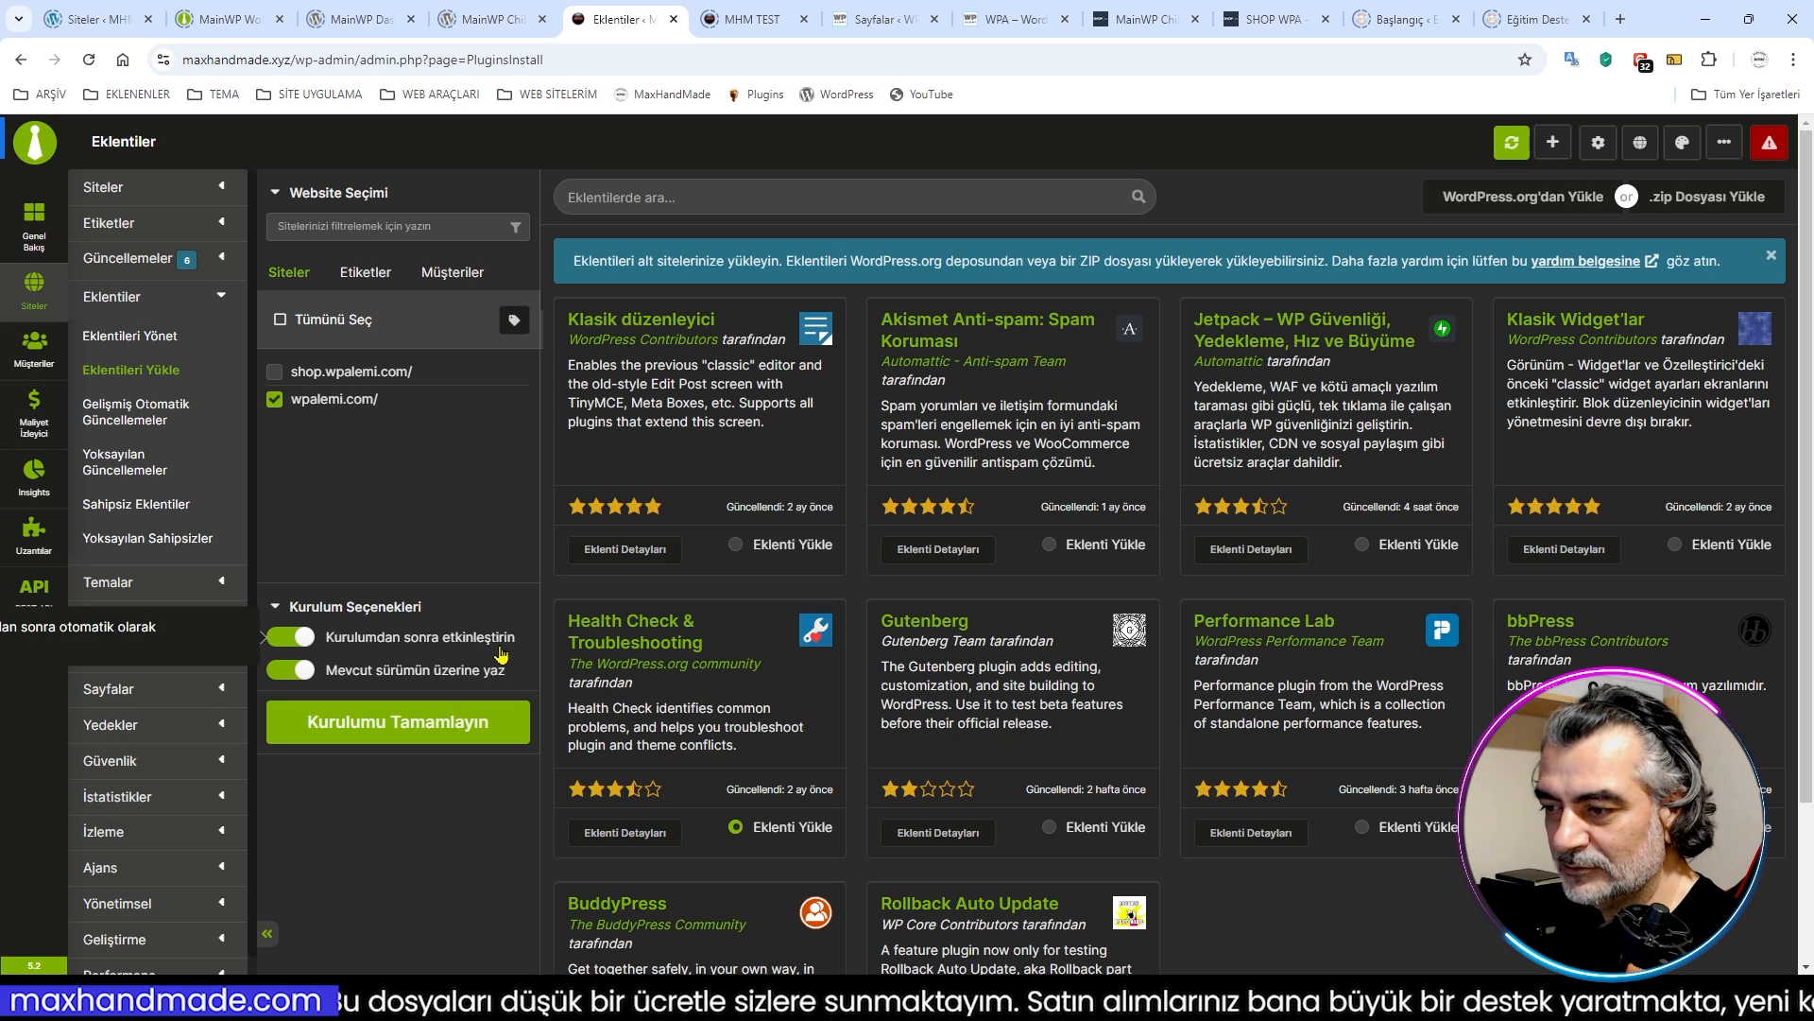
{"action": "left_click", "coordinate": [398, 723]}
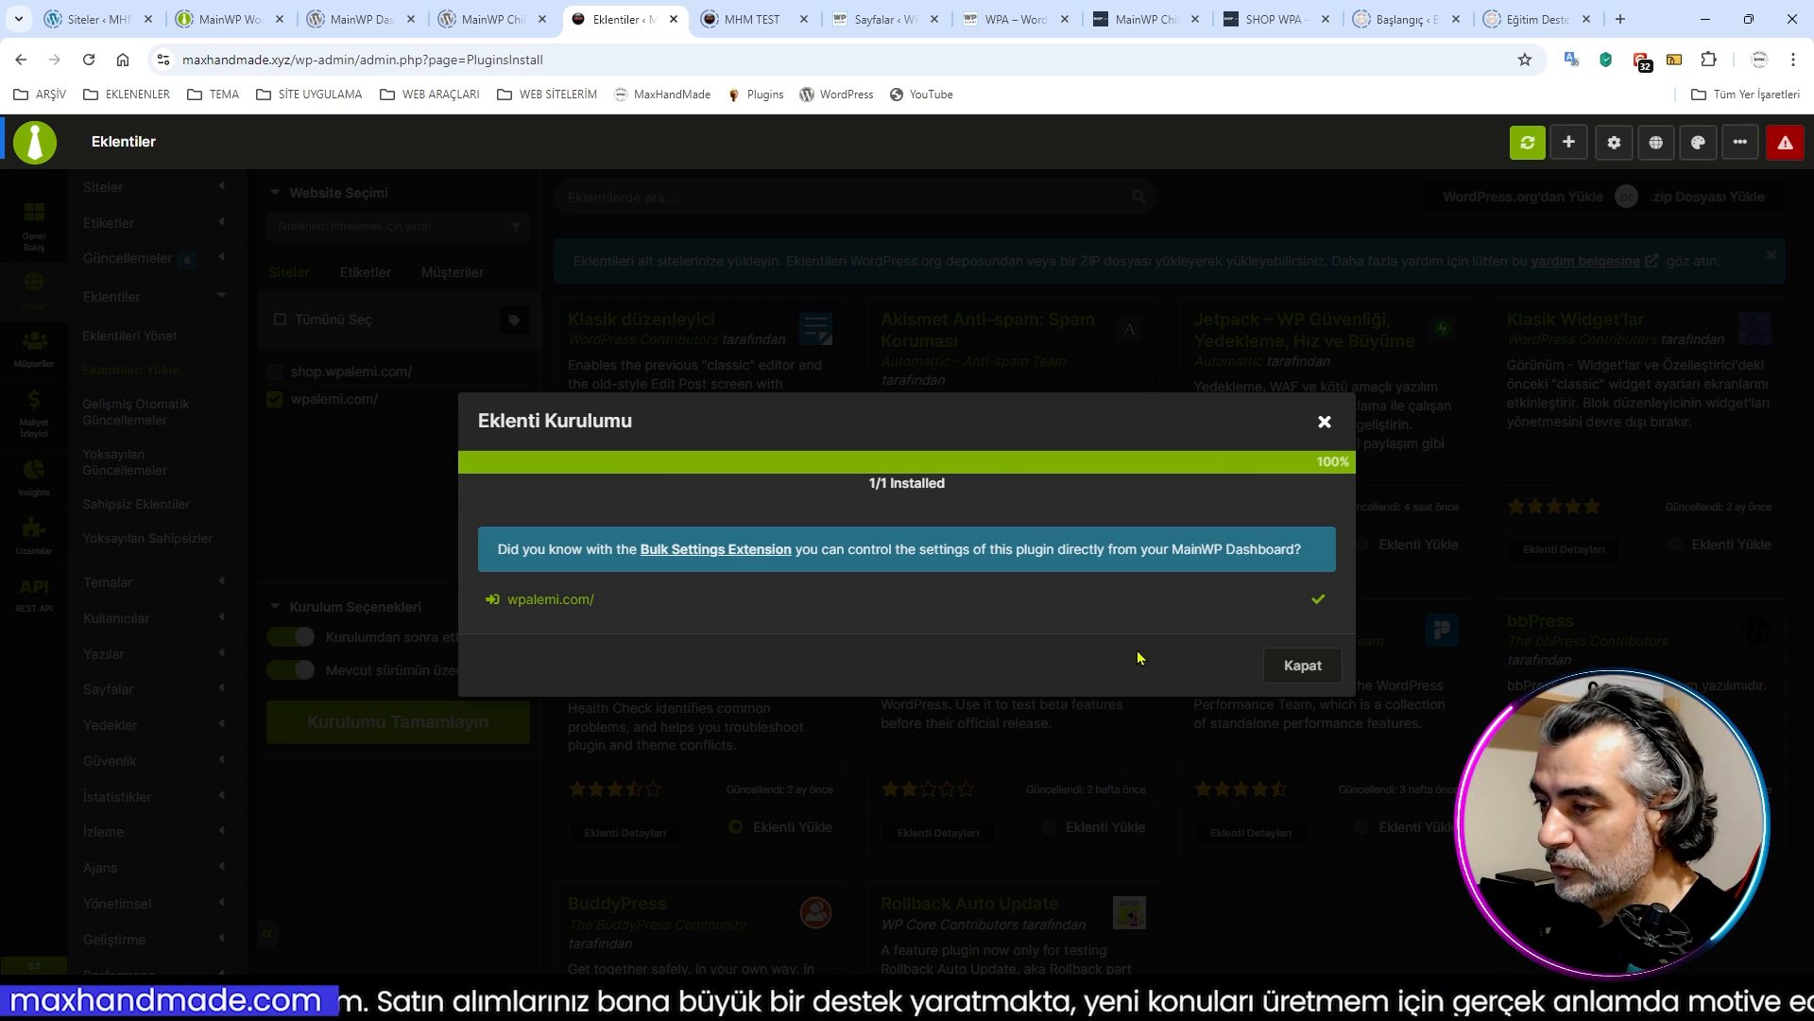
{"action": "left_click", "coordinate": [1303, 666]}
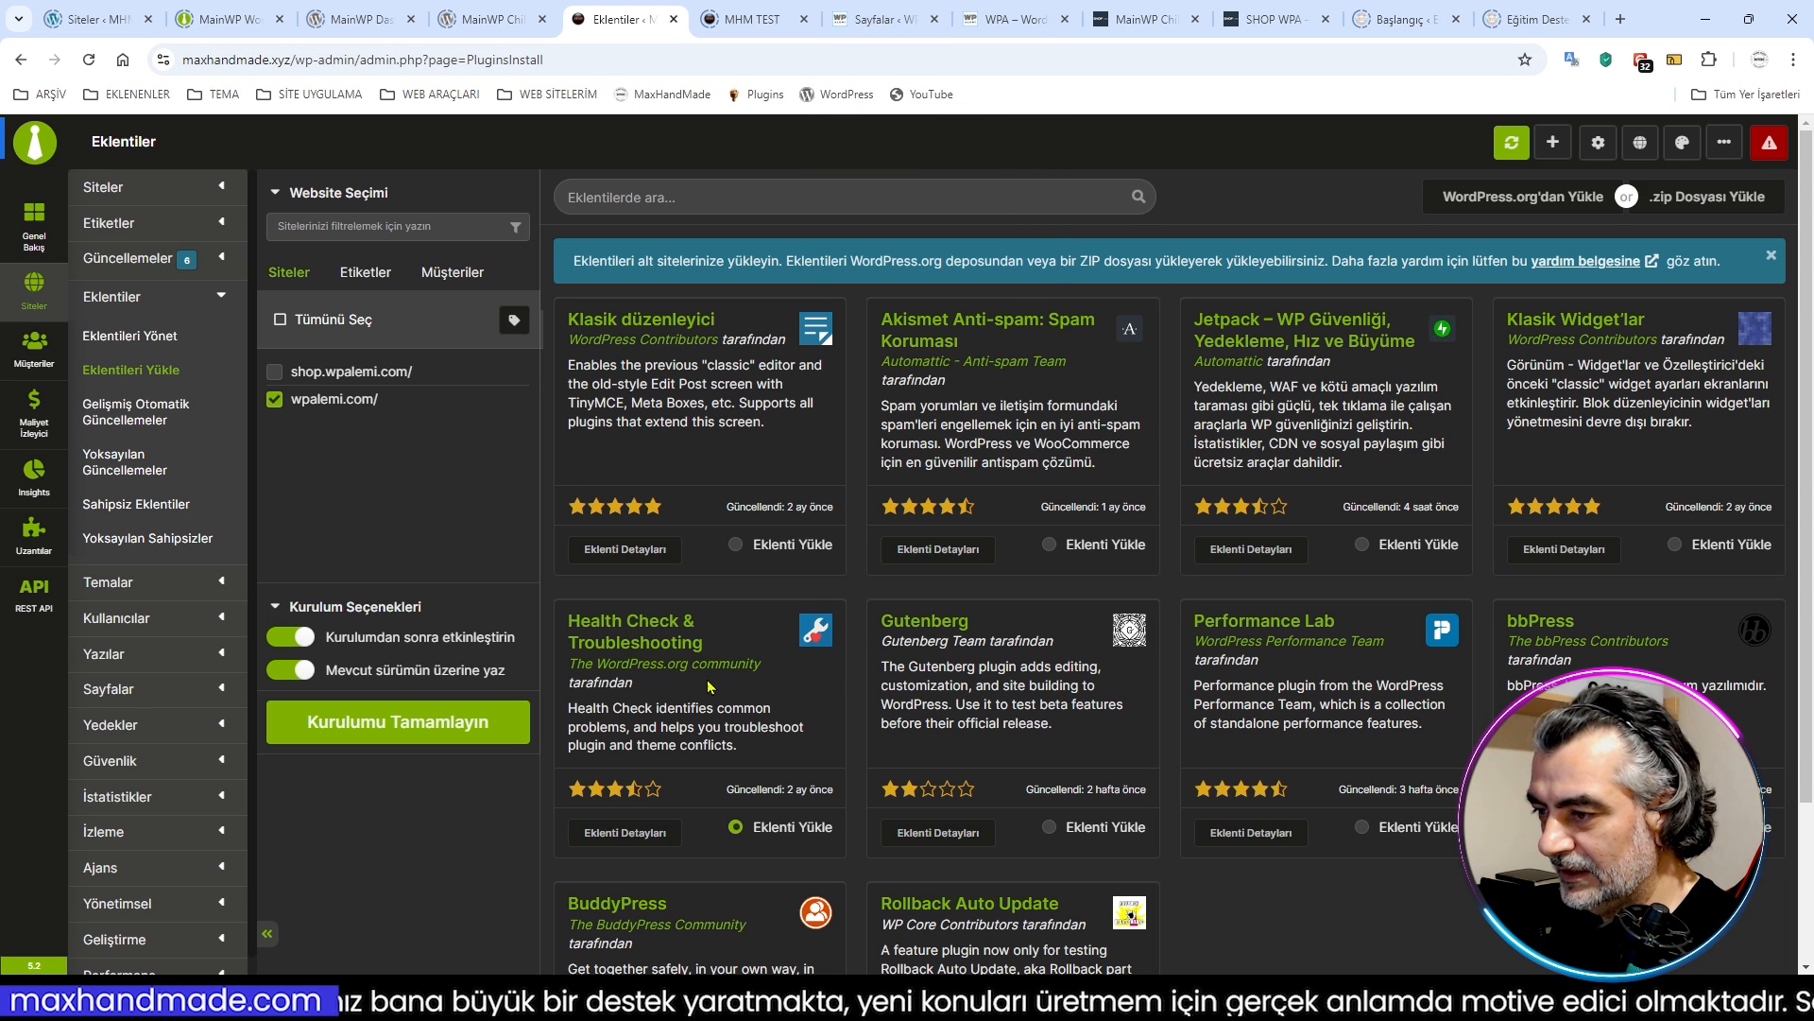
{"action": "left_click", "coordinate": [877, 18]}
- Confirm Health Check & Troubleshooting 1.7.1 is active in wpalemi.com's installed plugins, then return to MainWP
{"action": "mouse_move", "coordinate": [71, 673]}
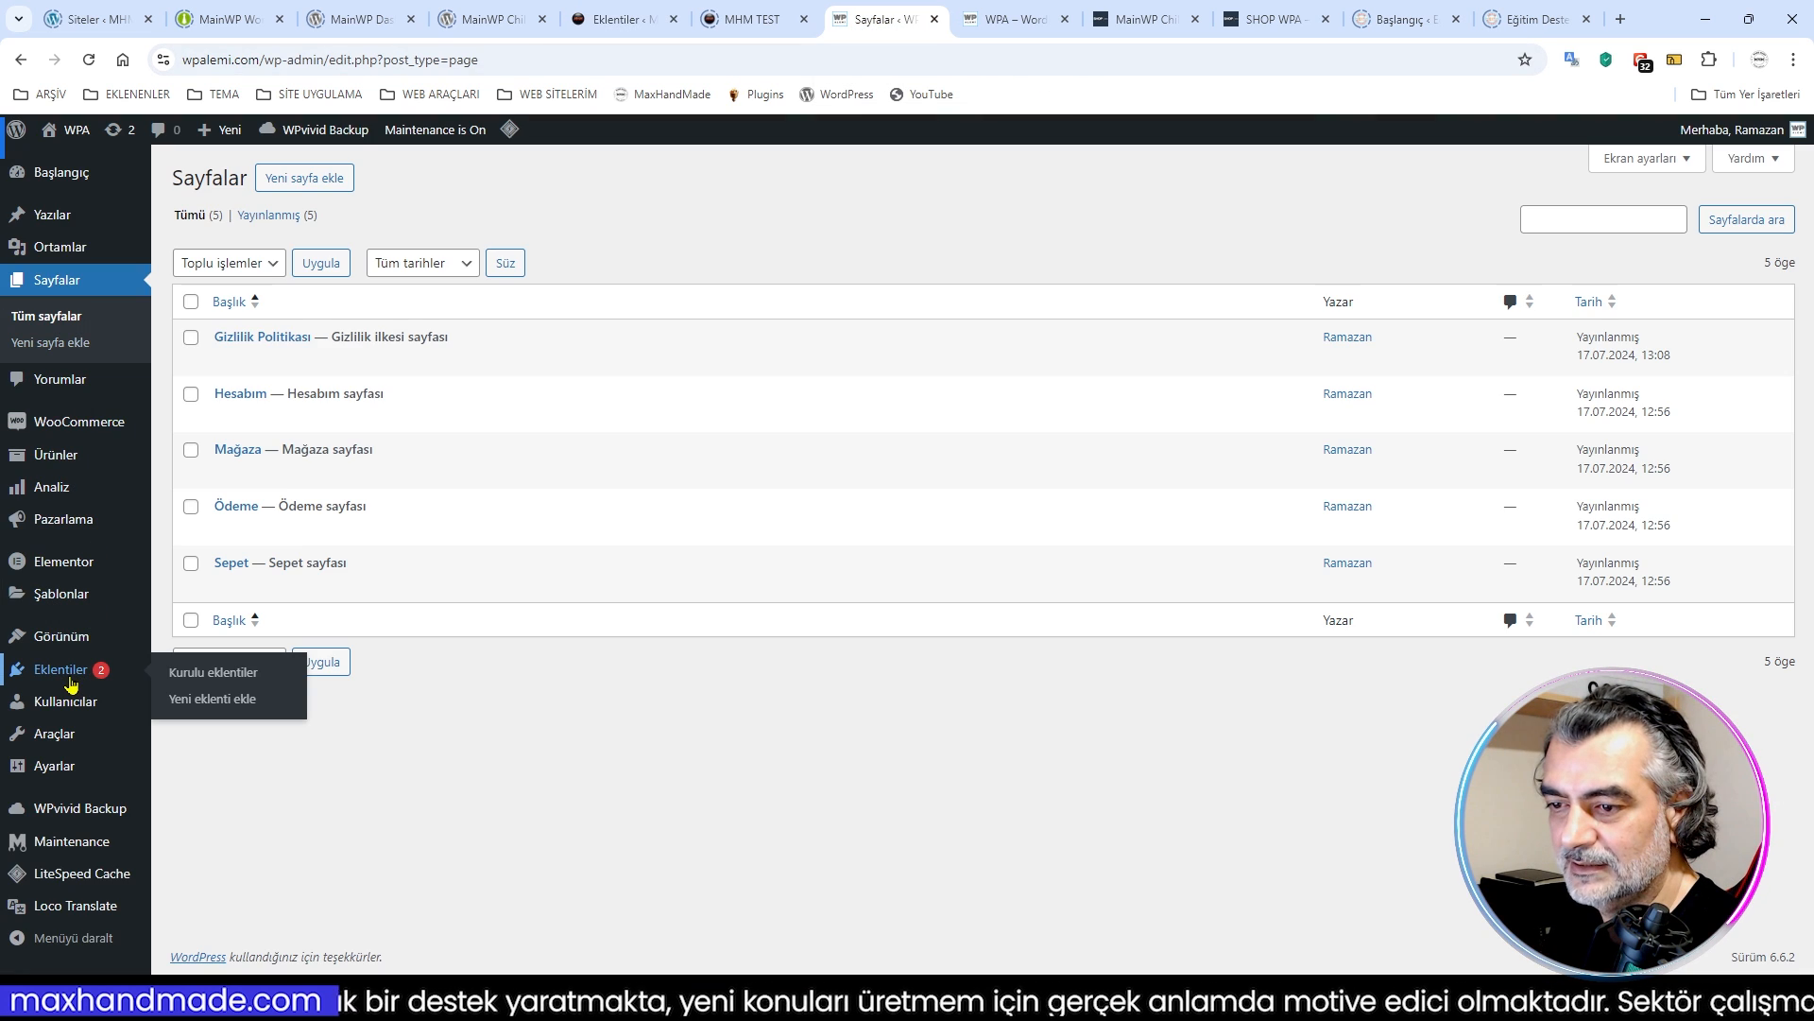
{"action": "left_click", "coordinate": [204, 672]}
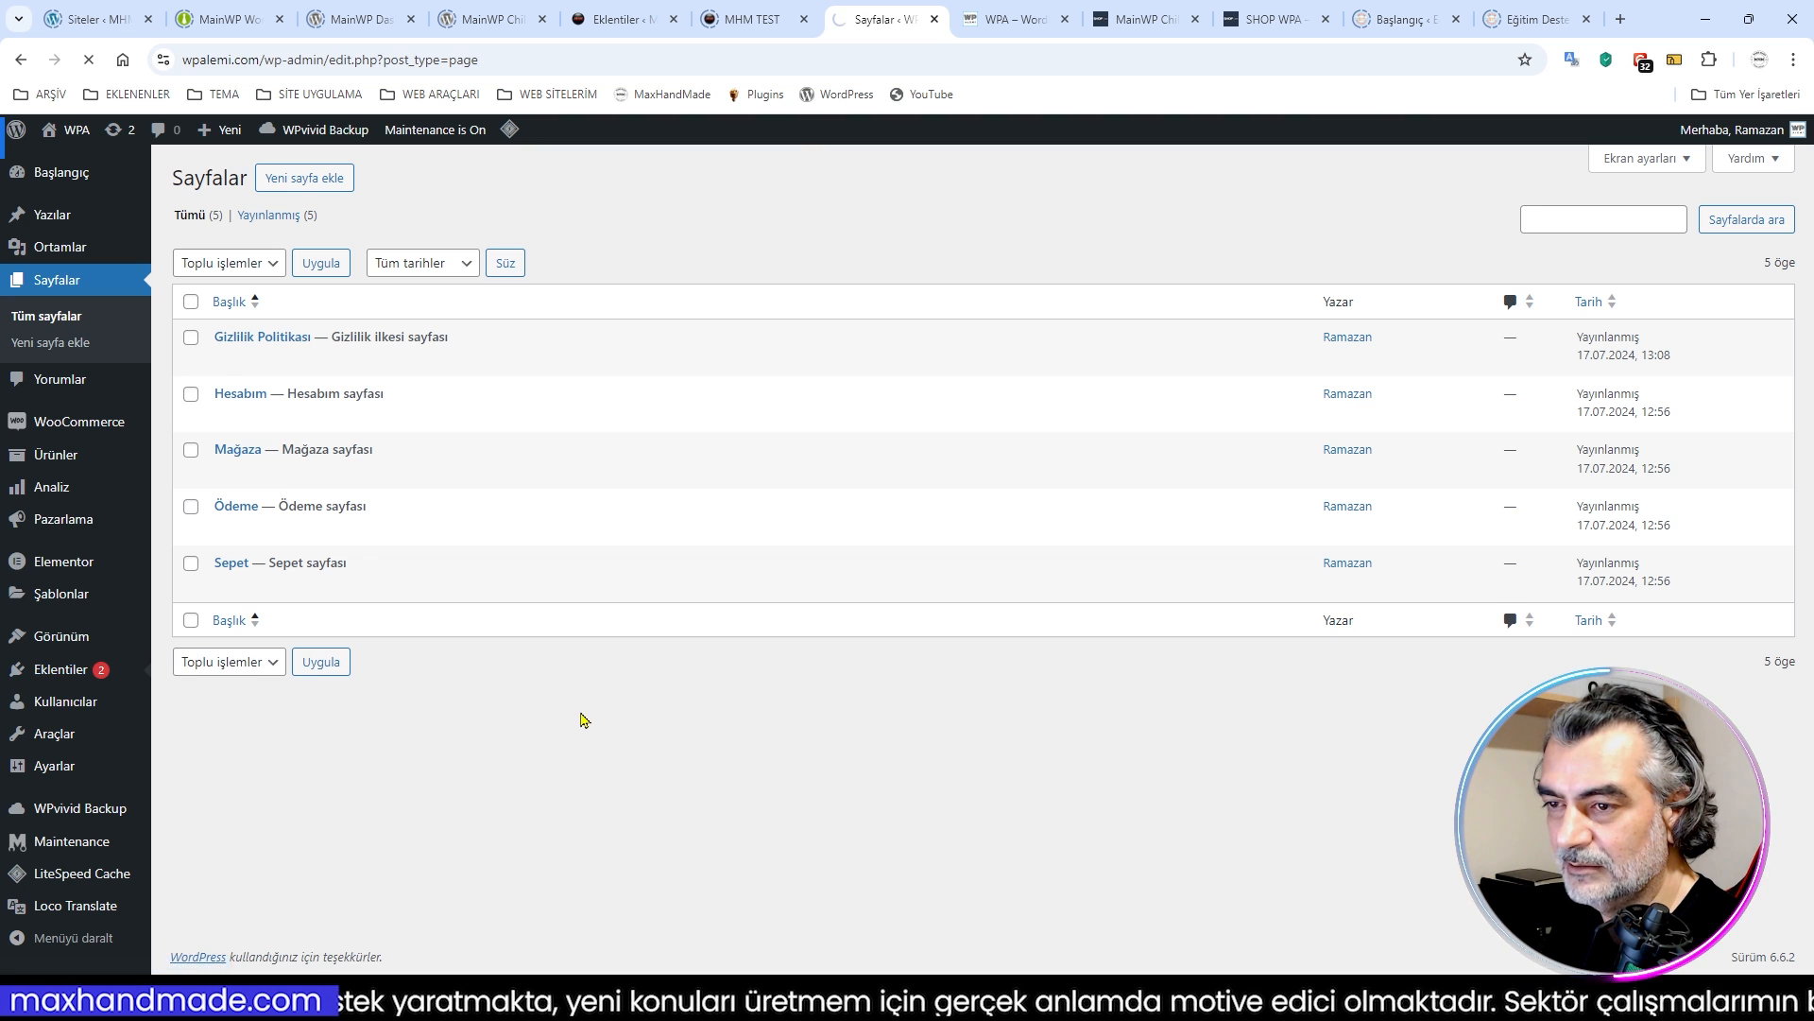
{"action": "scroll", "coordinate": [269, 824], "scroll_direction": "down", "scroll_amount": 2}
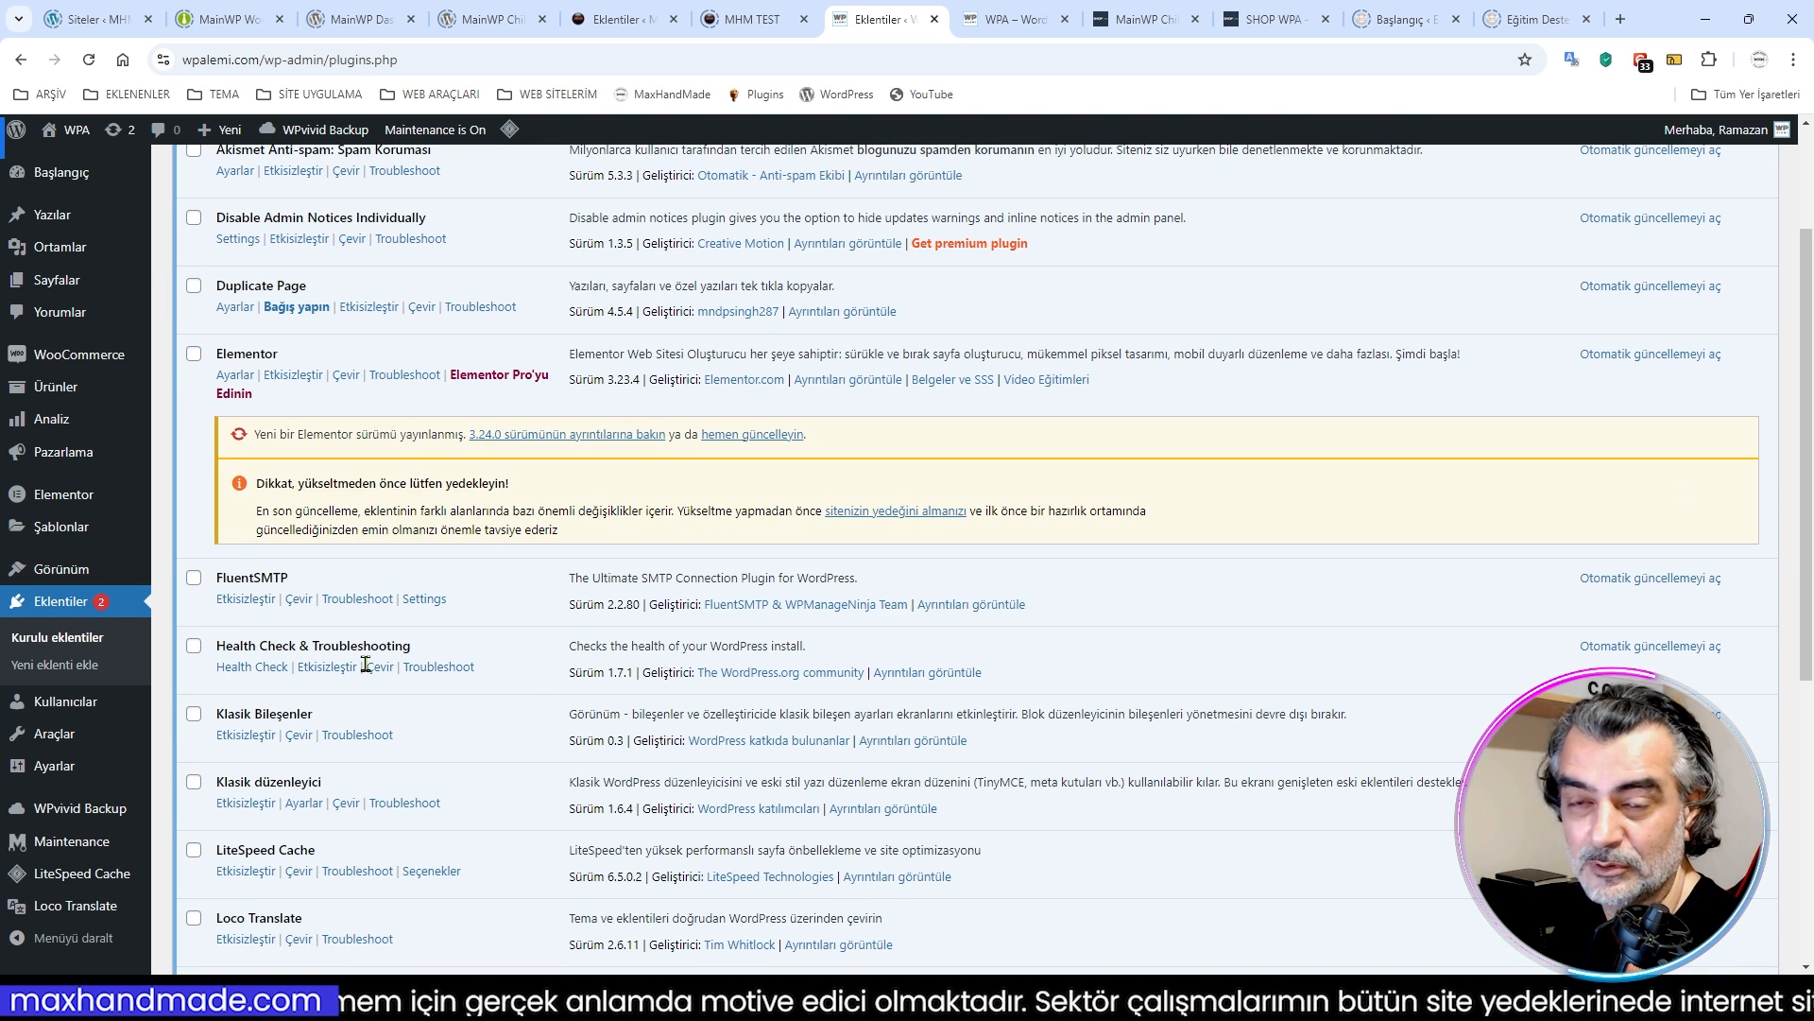
{"action": "scroll", "coordinate": [413, 680], "scroll_direction": "up", "scroll_amount": 5}
{"action": "key", "text": "ctrl+Page_Up"}
{"action": "key", "text": "ctrl+Page_Up"}
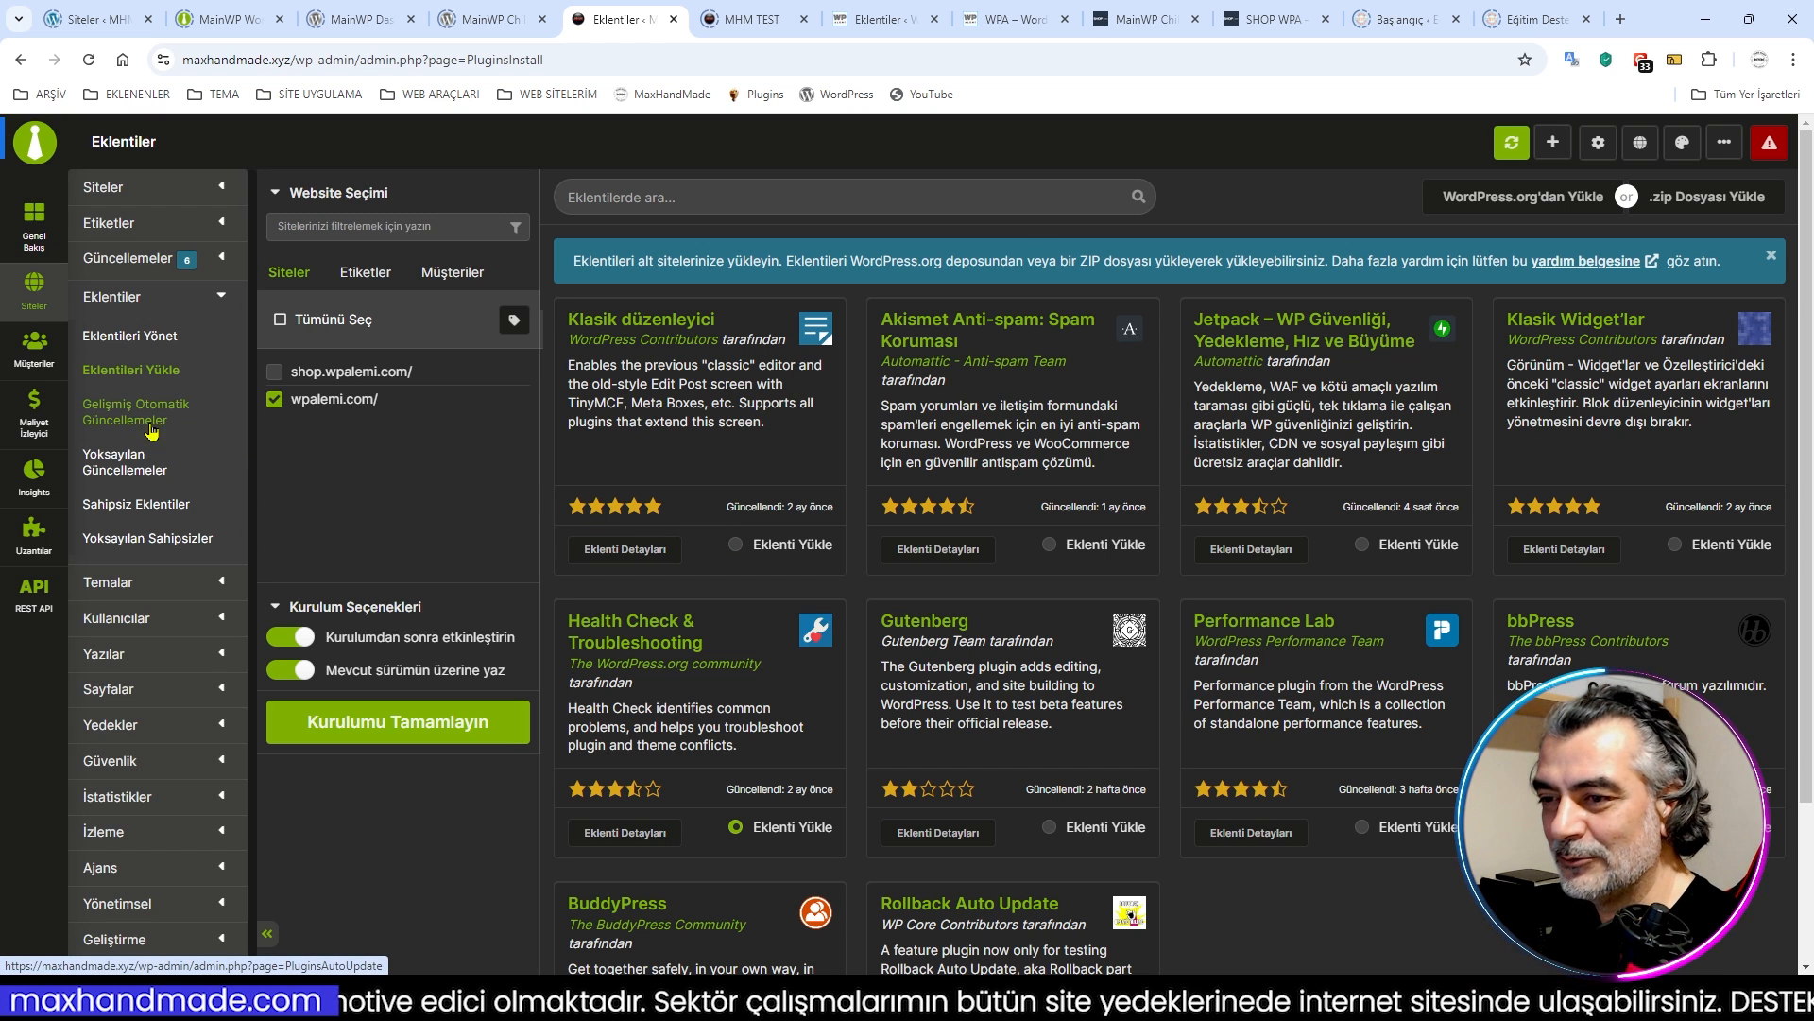
- Browse the Themes, Users (checking the roles filter) and Admin Passwords pages, ending on Posts management
{"action": "left_click", "coordinate": [137, 587]}
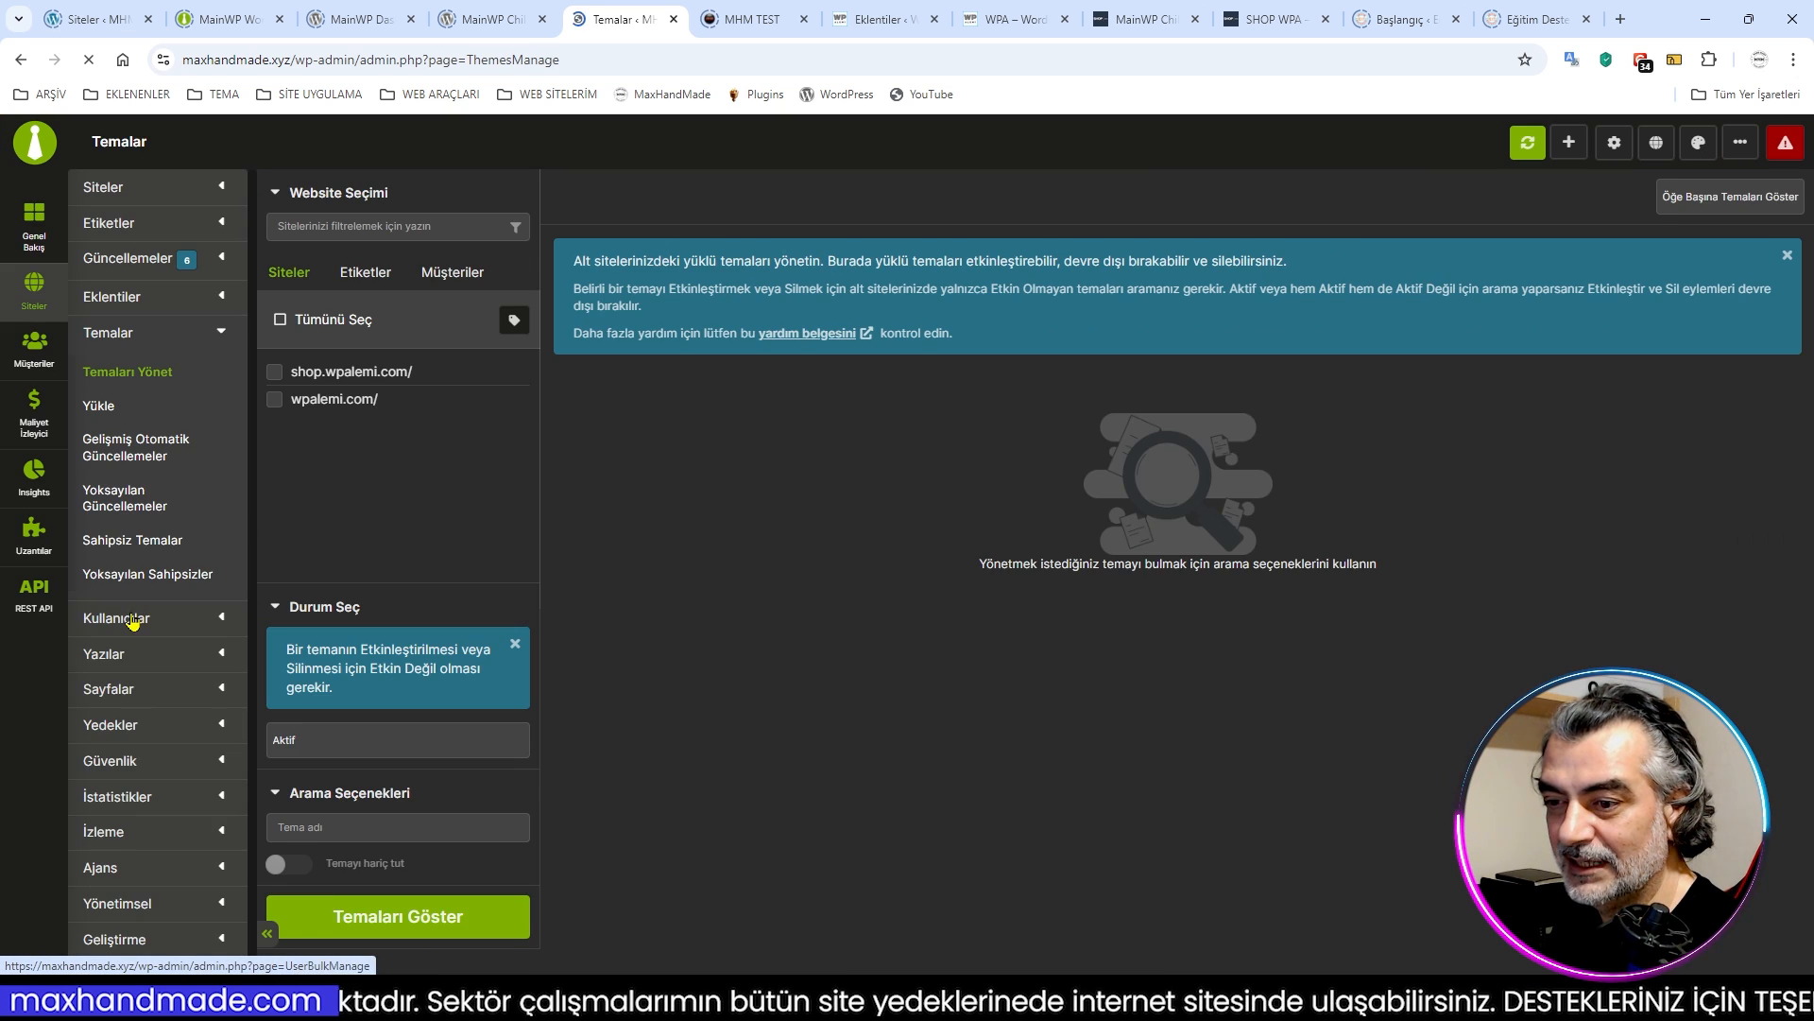
{"action": "left_click", "coordinate": [128, 620]}
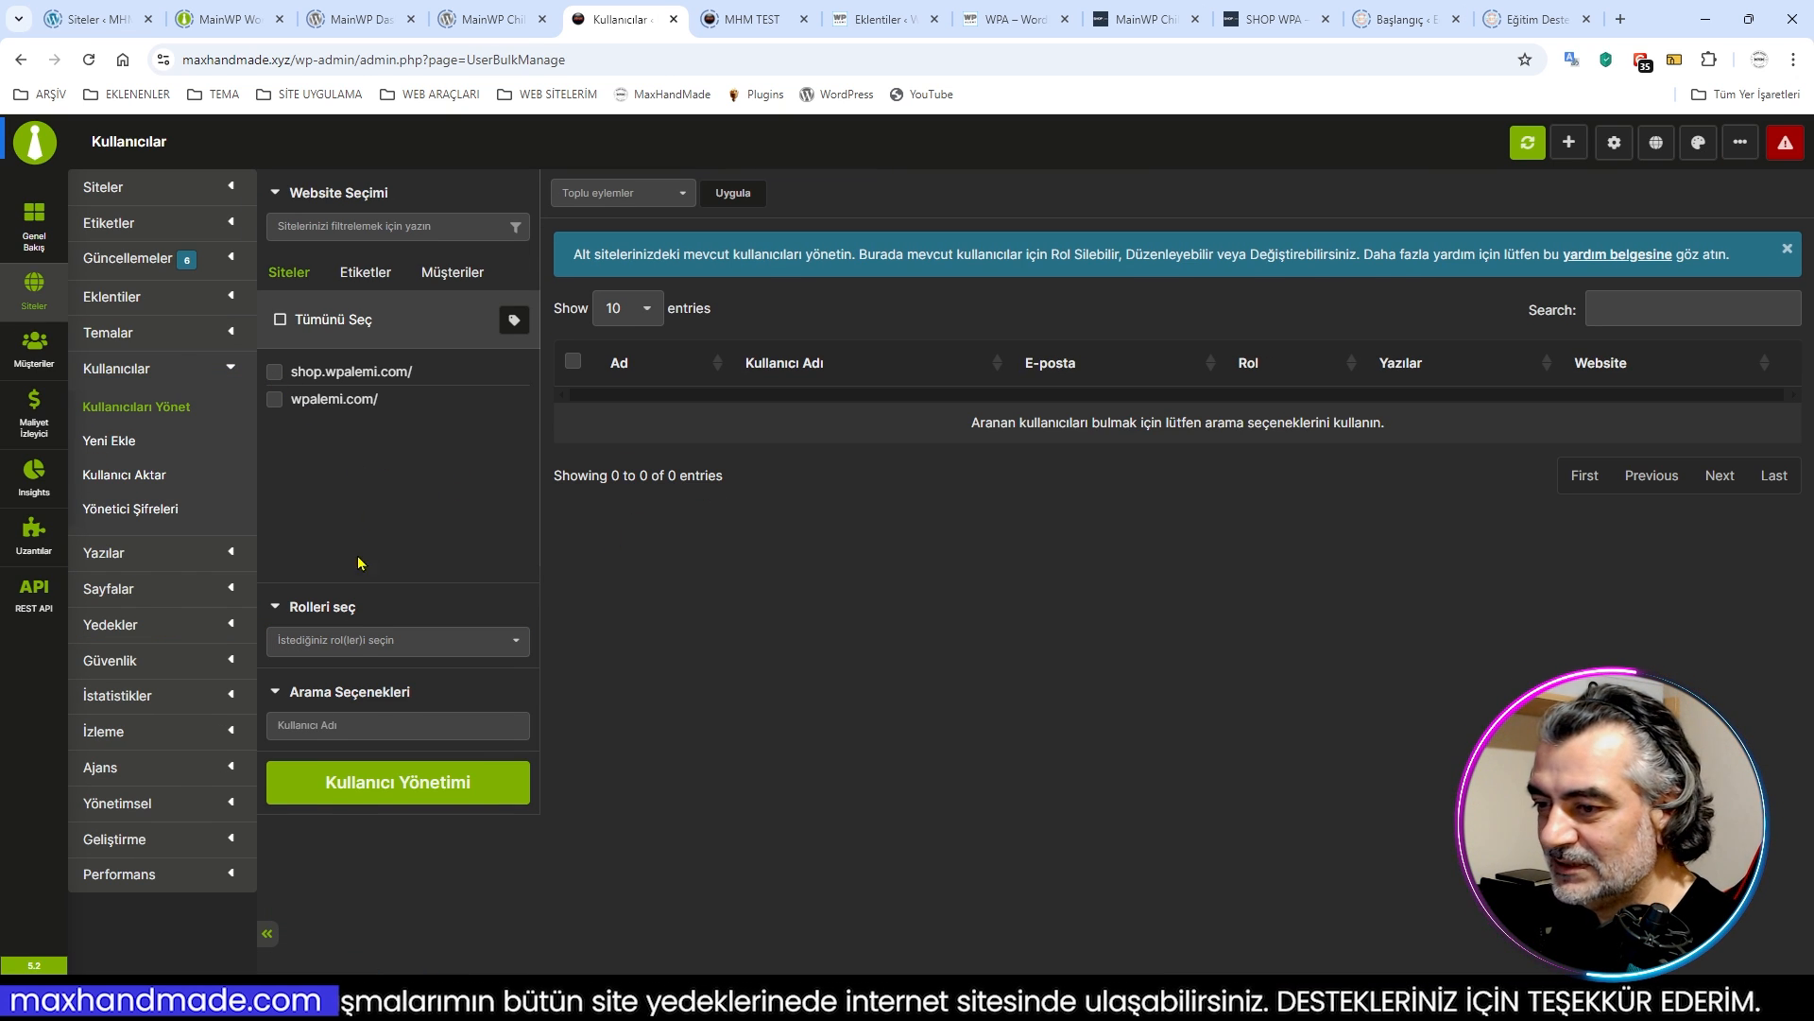
{"action": "left_click", "coordinate": [367, 646]}
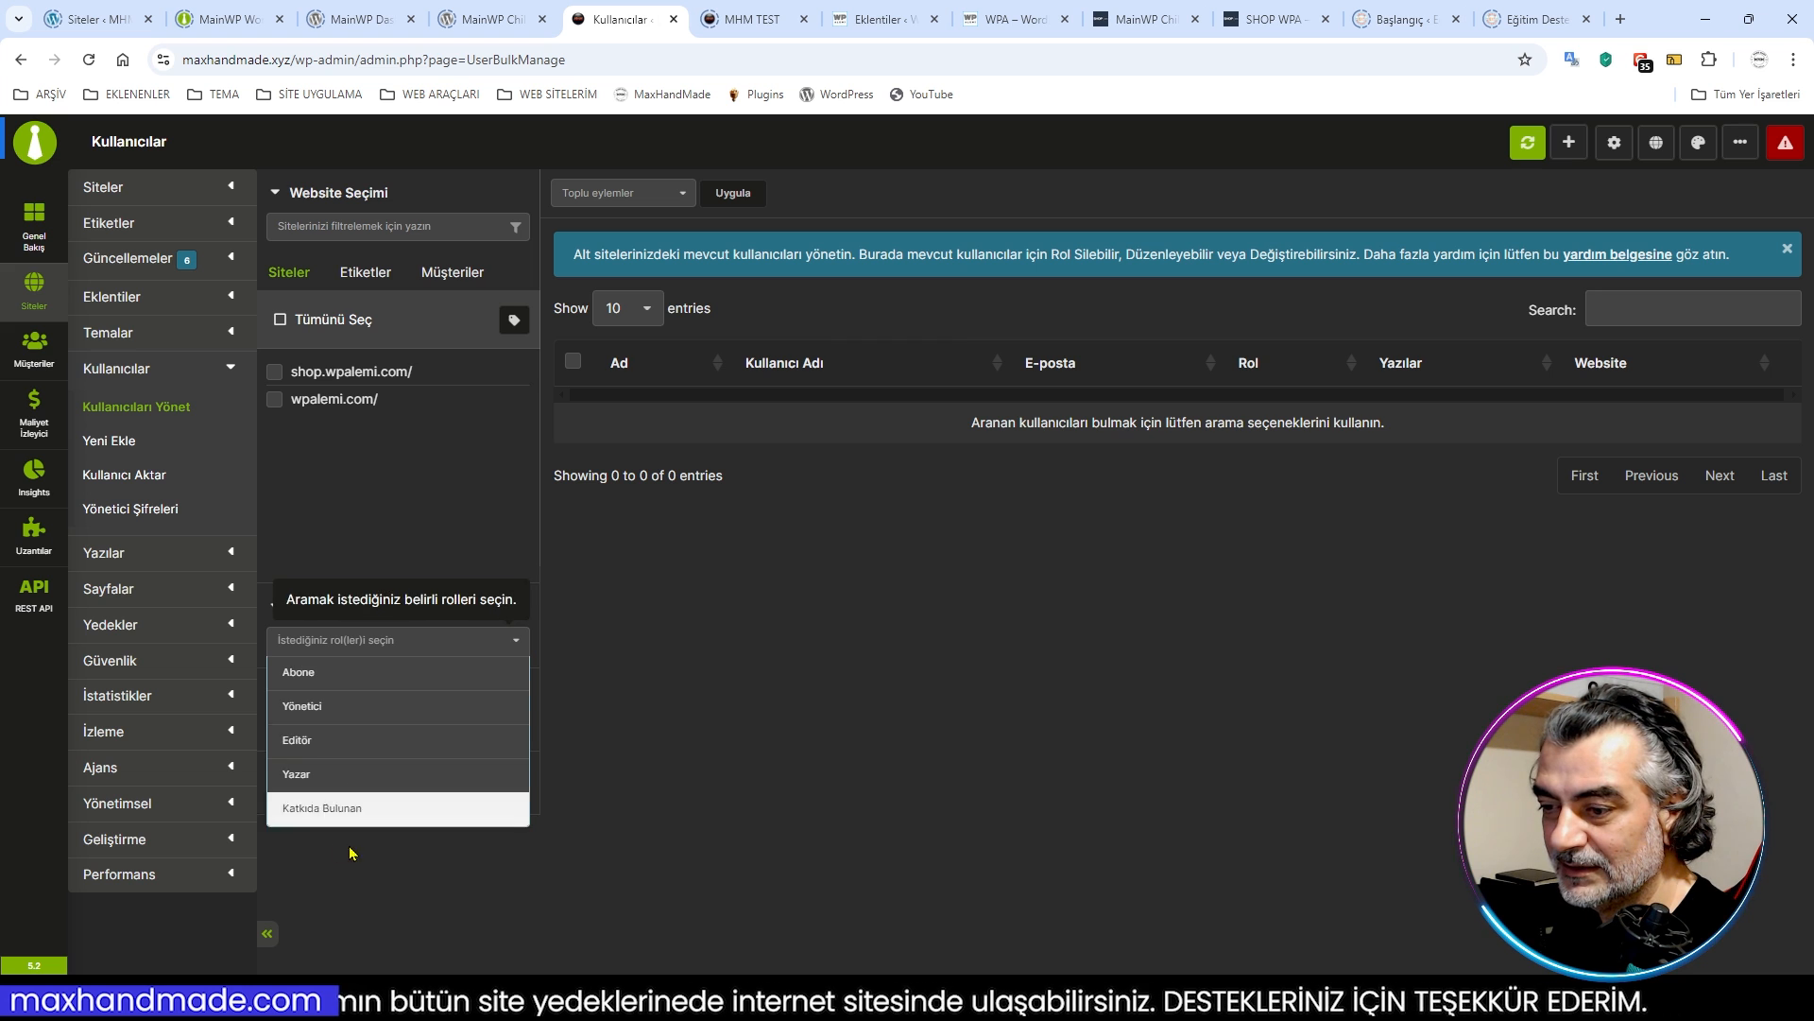
{"action": "left_click", "coordinate": [388, 529]}
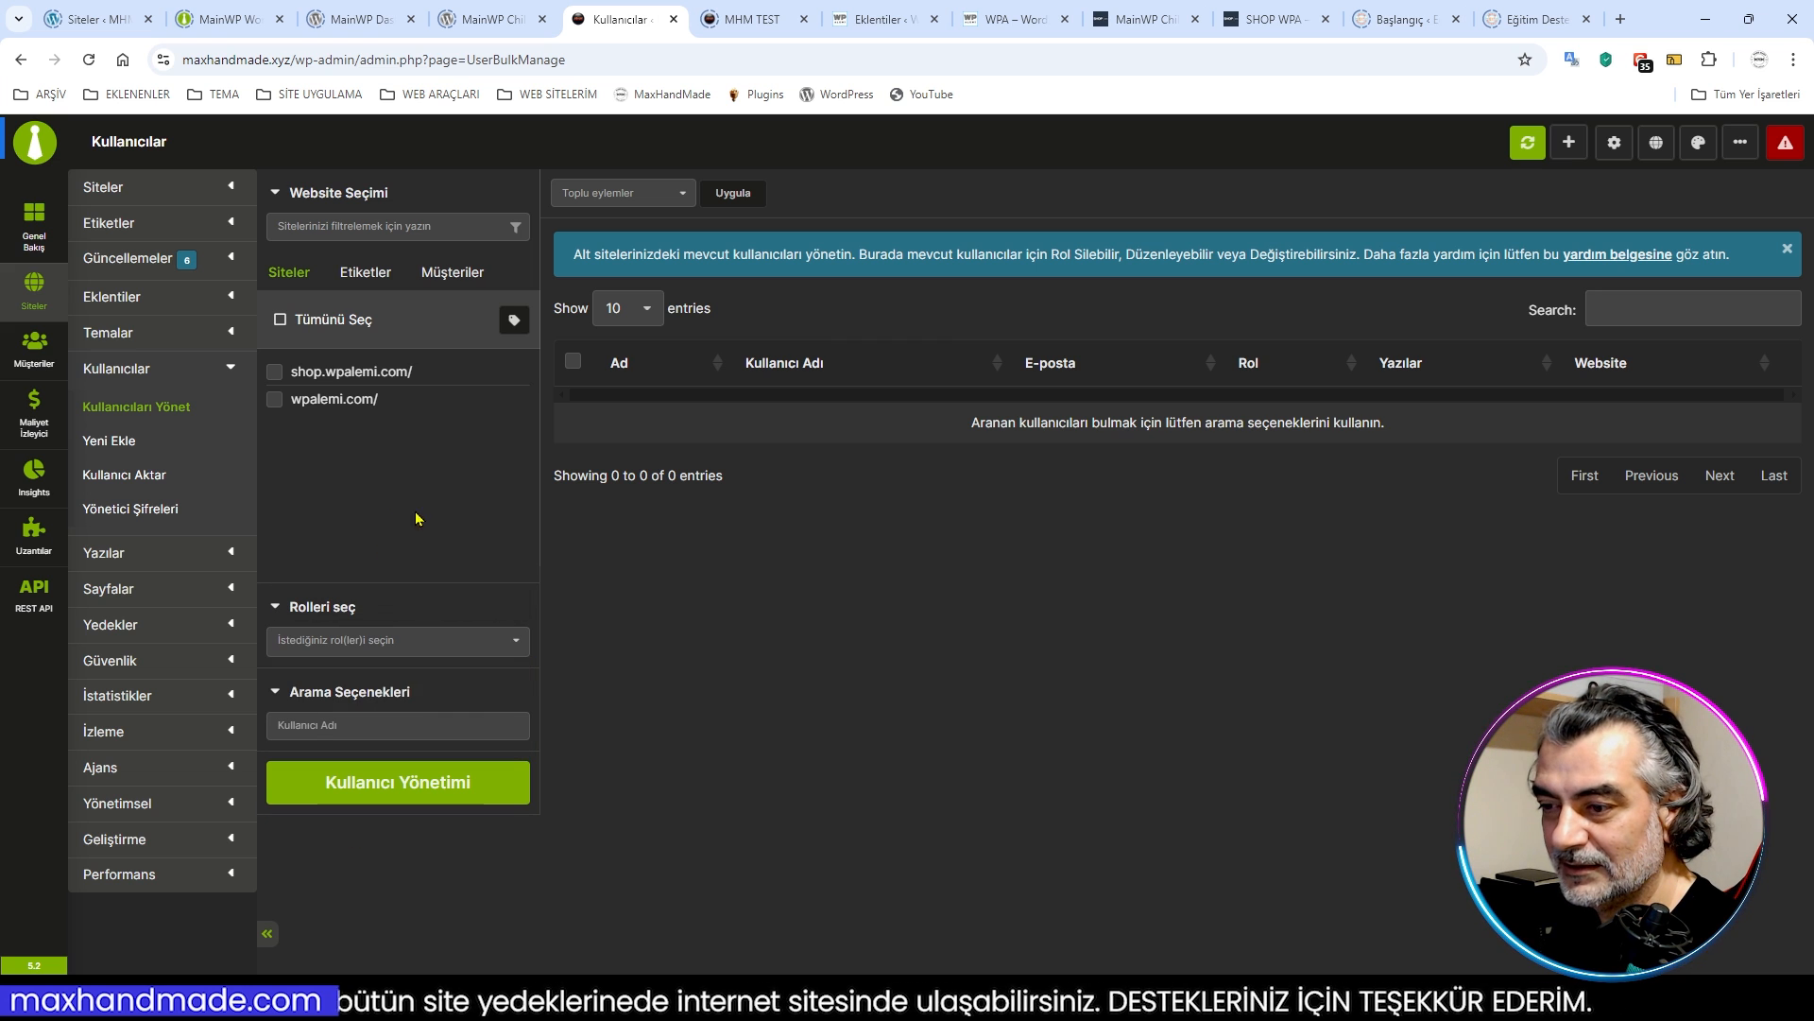
{"action": "left_click", "coordinate": [121, 515]}
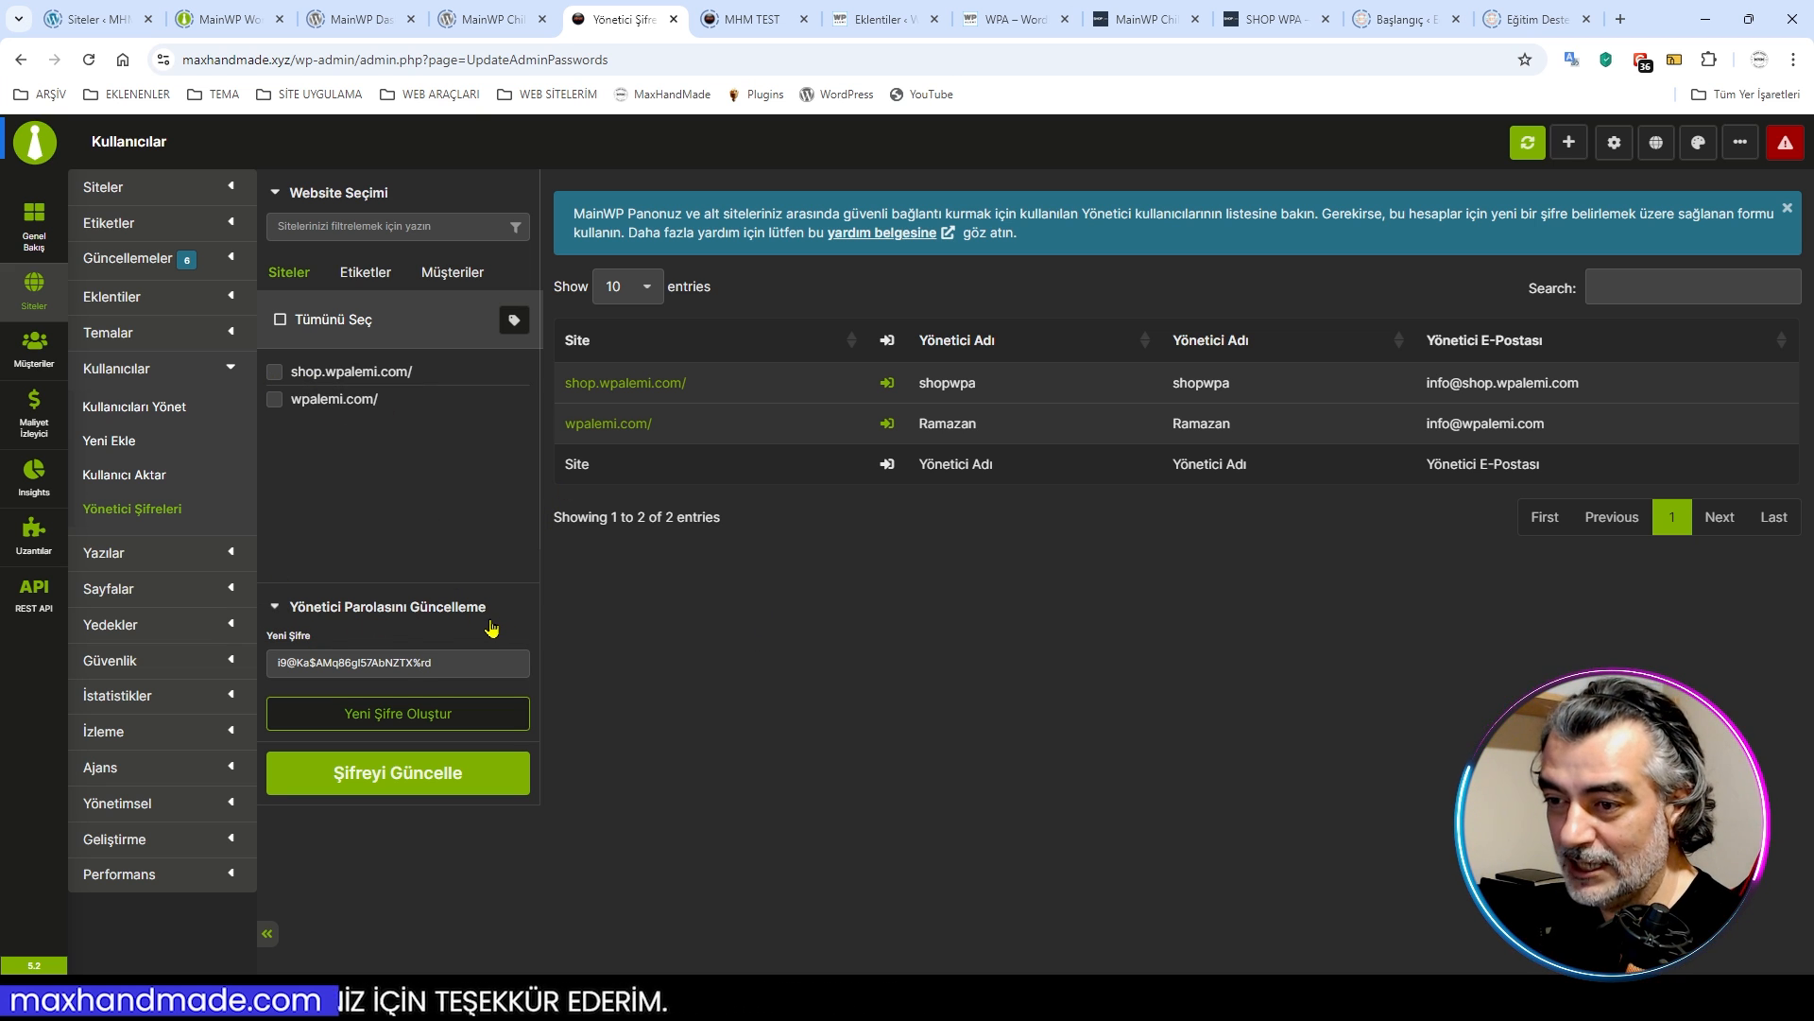
{"action": "left_click", "coordinate": [155, 556]}
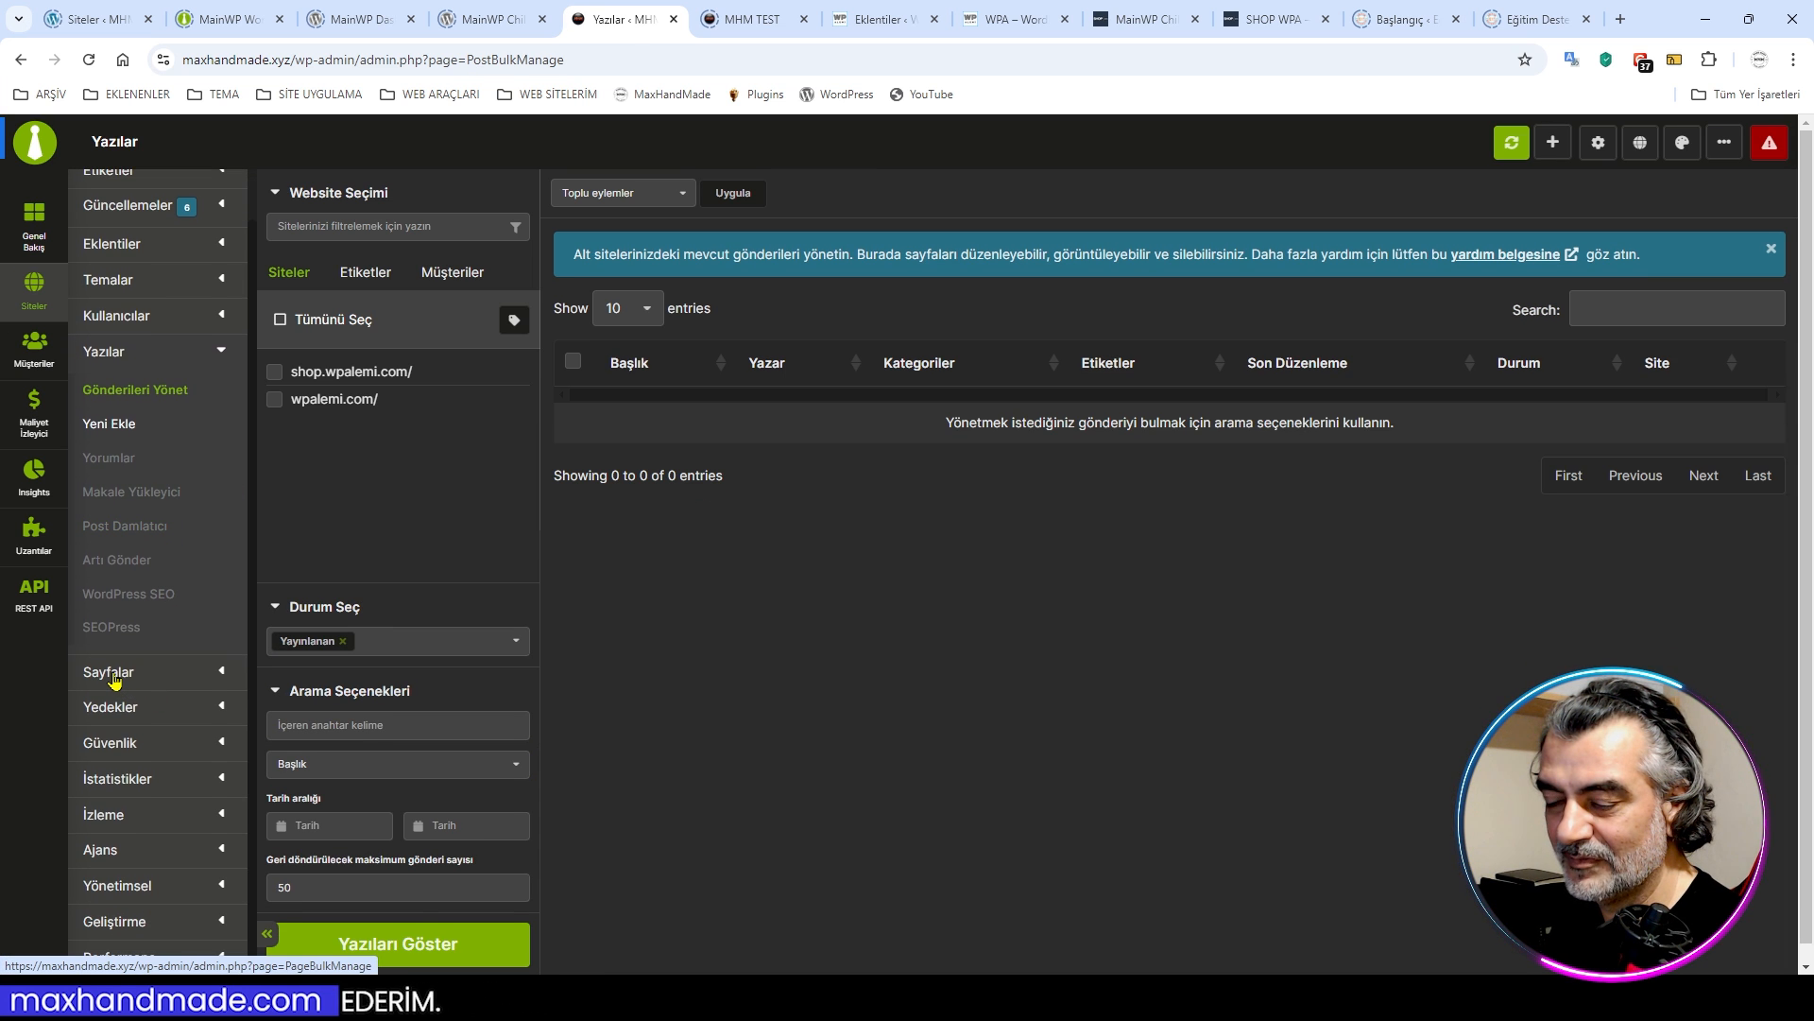
- Visit the Pages, backup and security extension pages, dismissing the Pro upsell, then open Manage Sites
{"action": "left_click", "coordinate": [115, 676]}
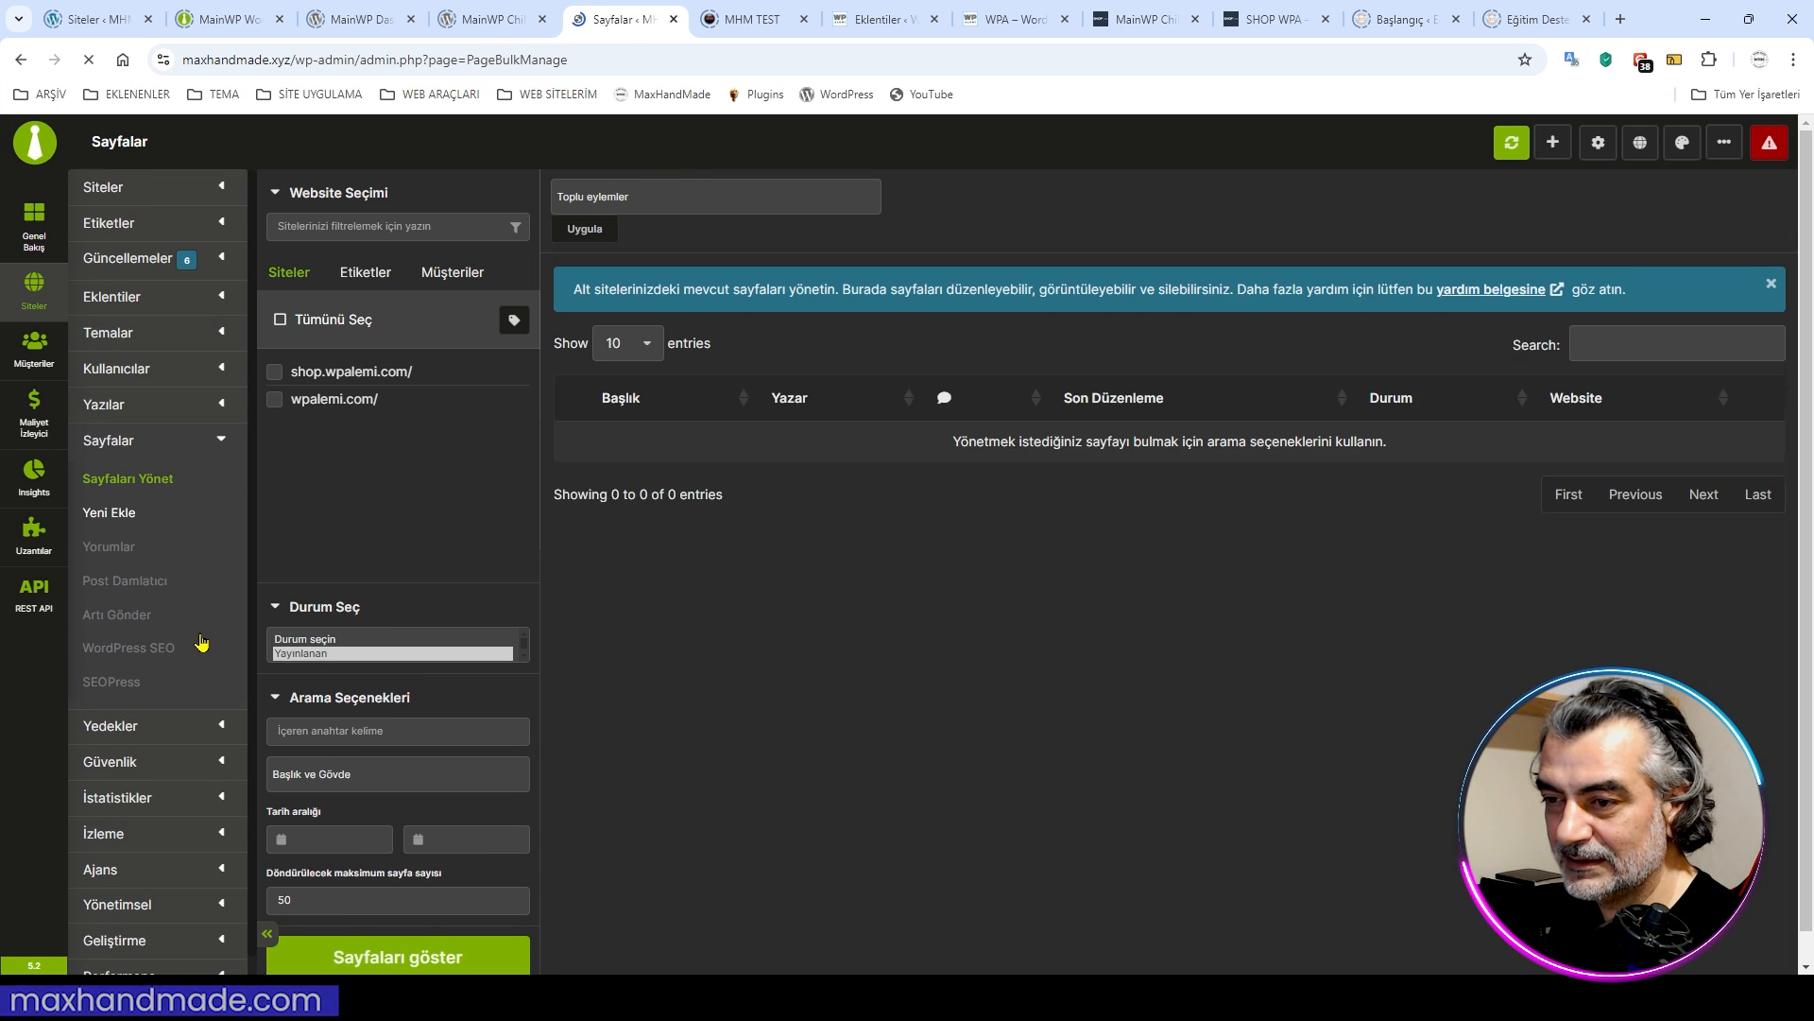
{"action": "left_click", "coordinate": [179, 725]}
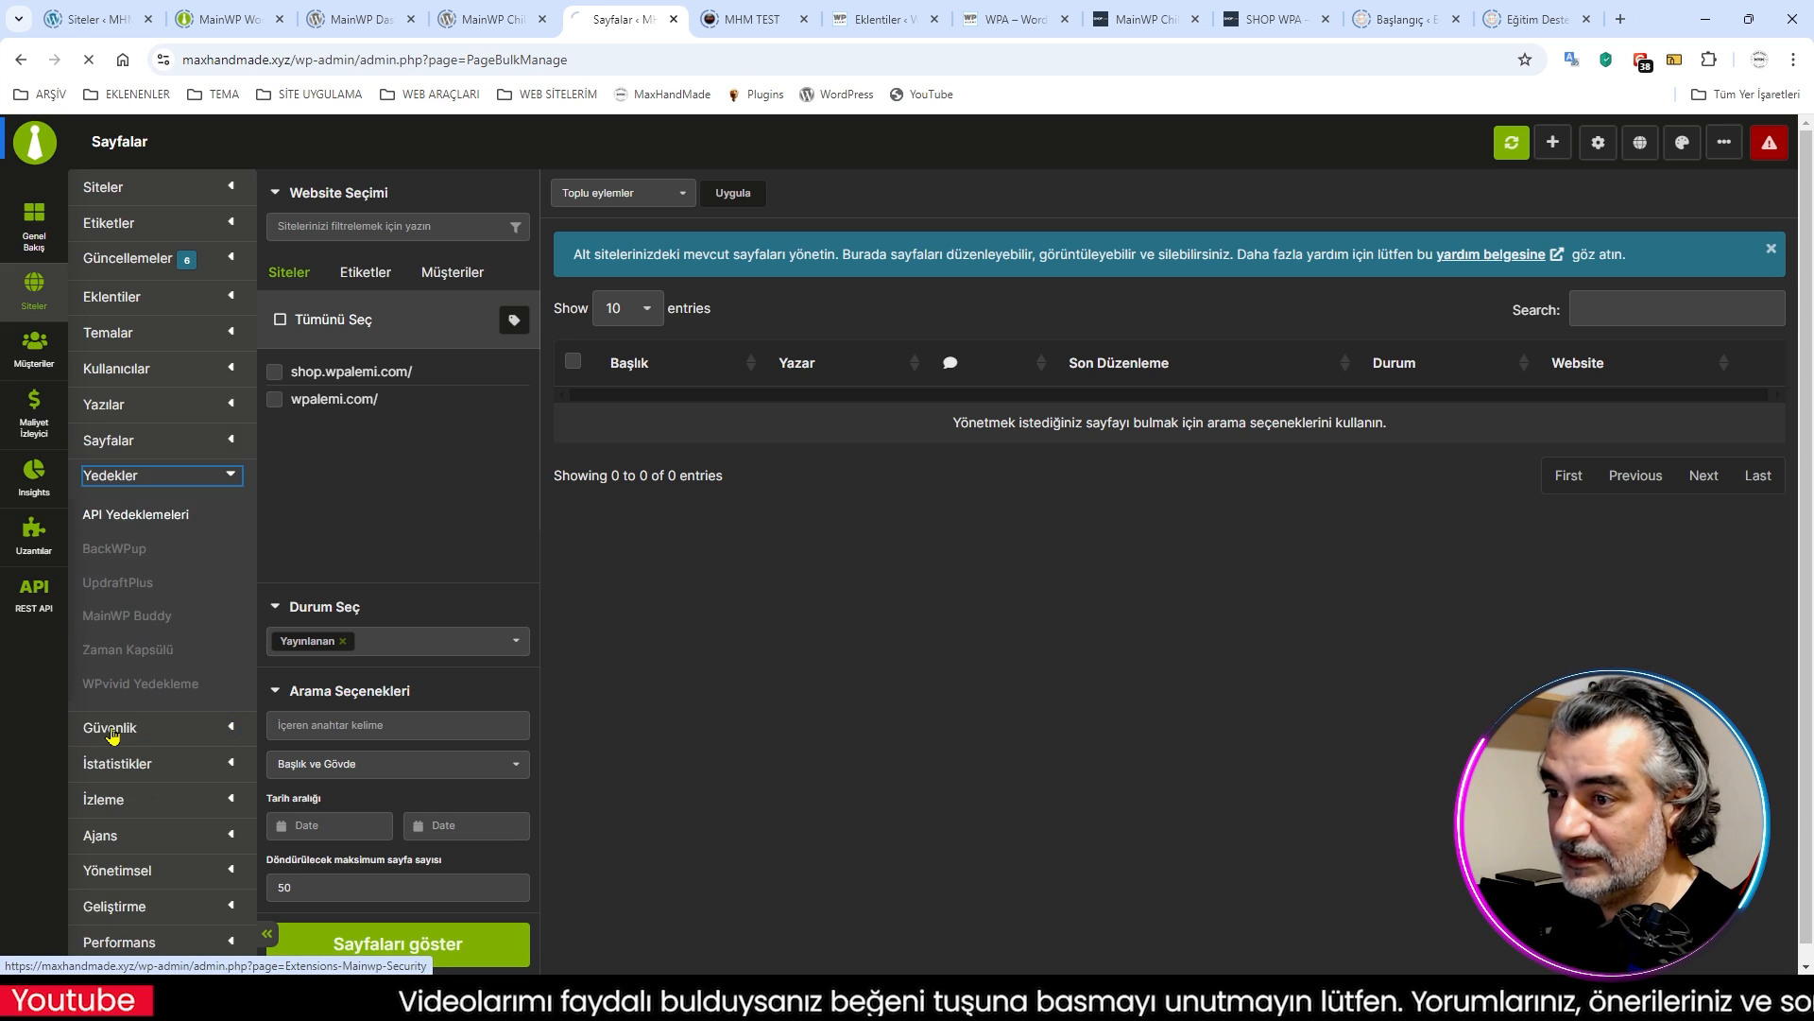
{"action": "left_click", "coordinate": [203, 673]}
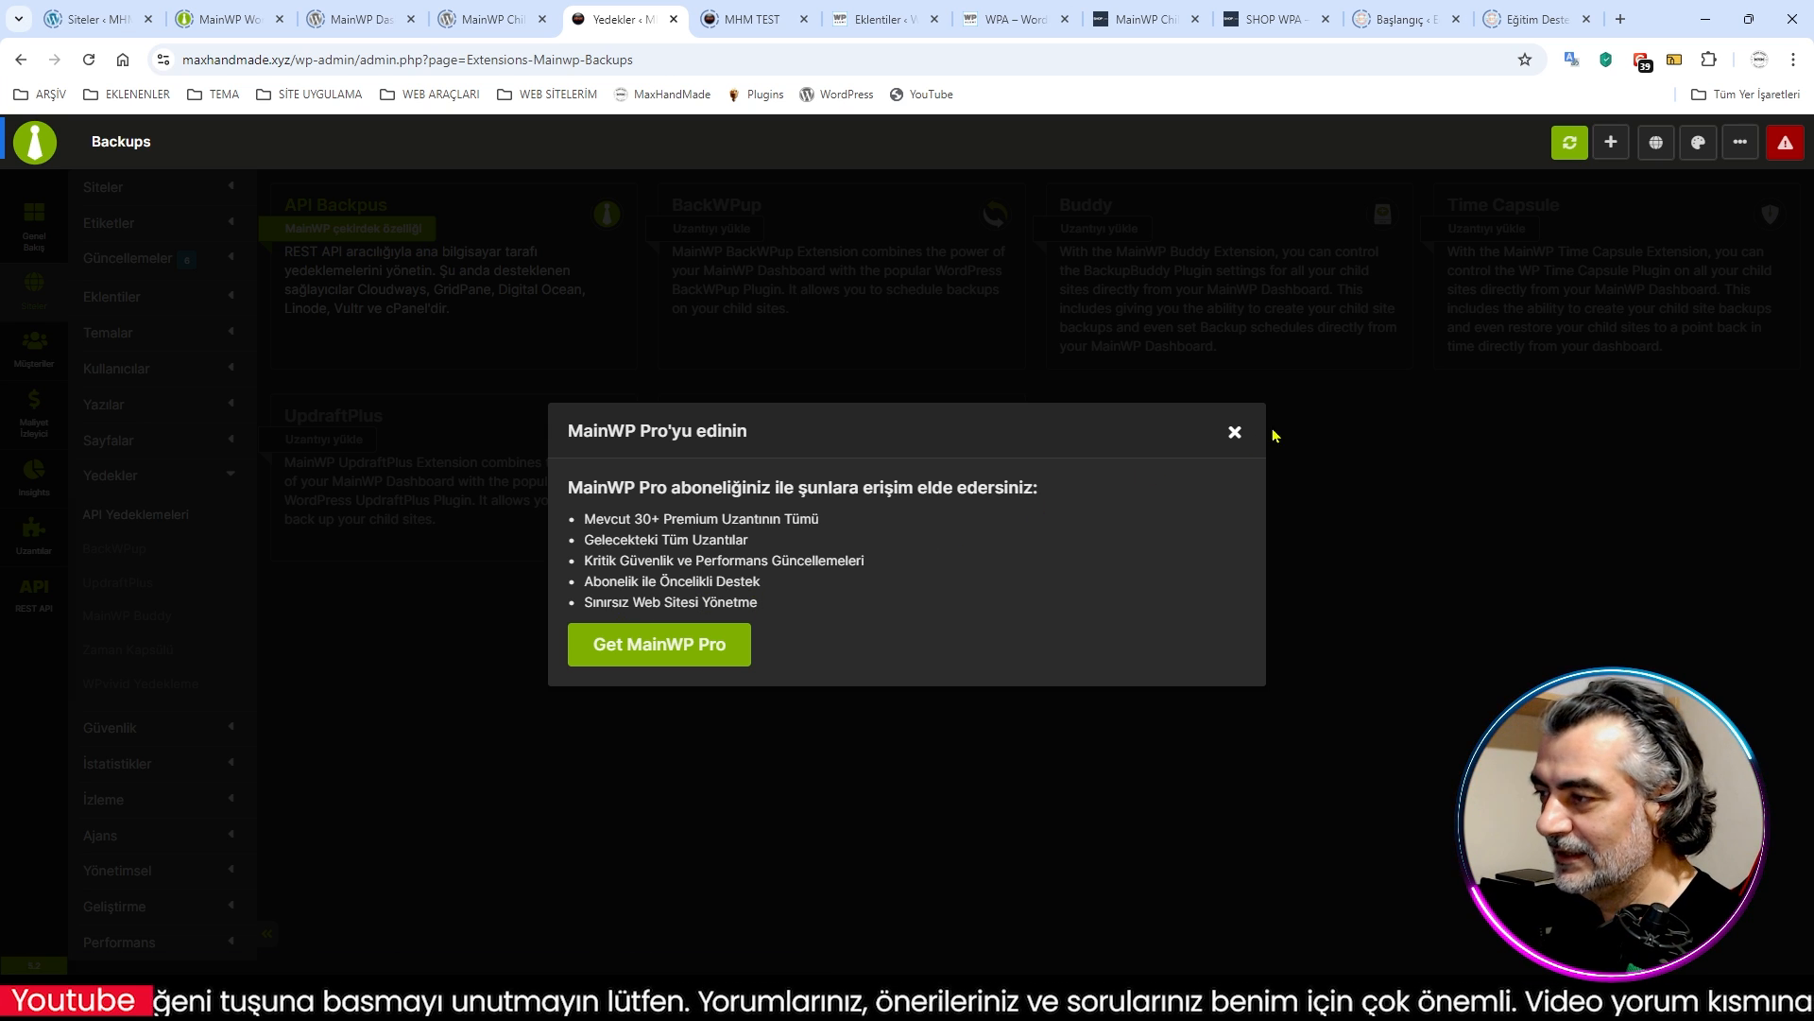
{"action": "left_click", "coordinate": [1234, 433]}
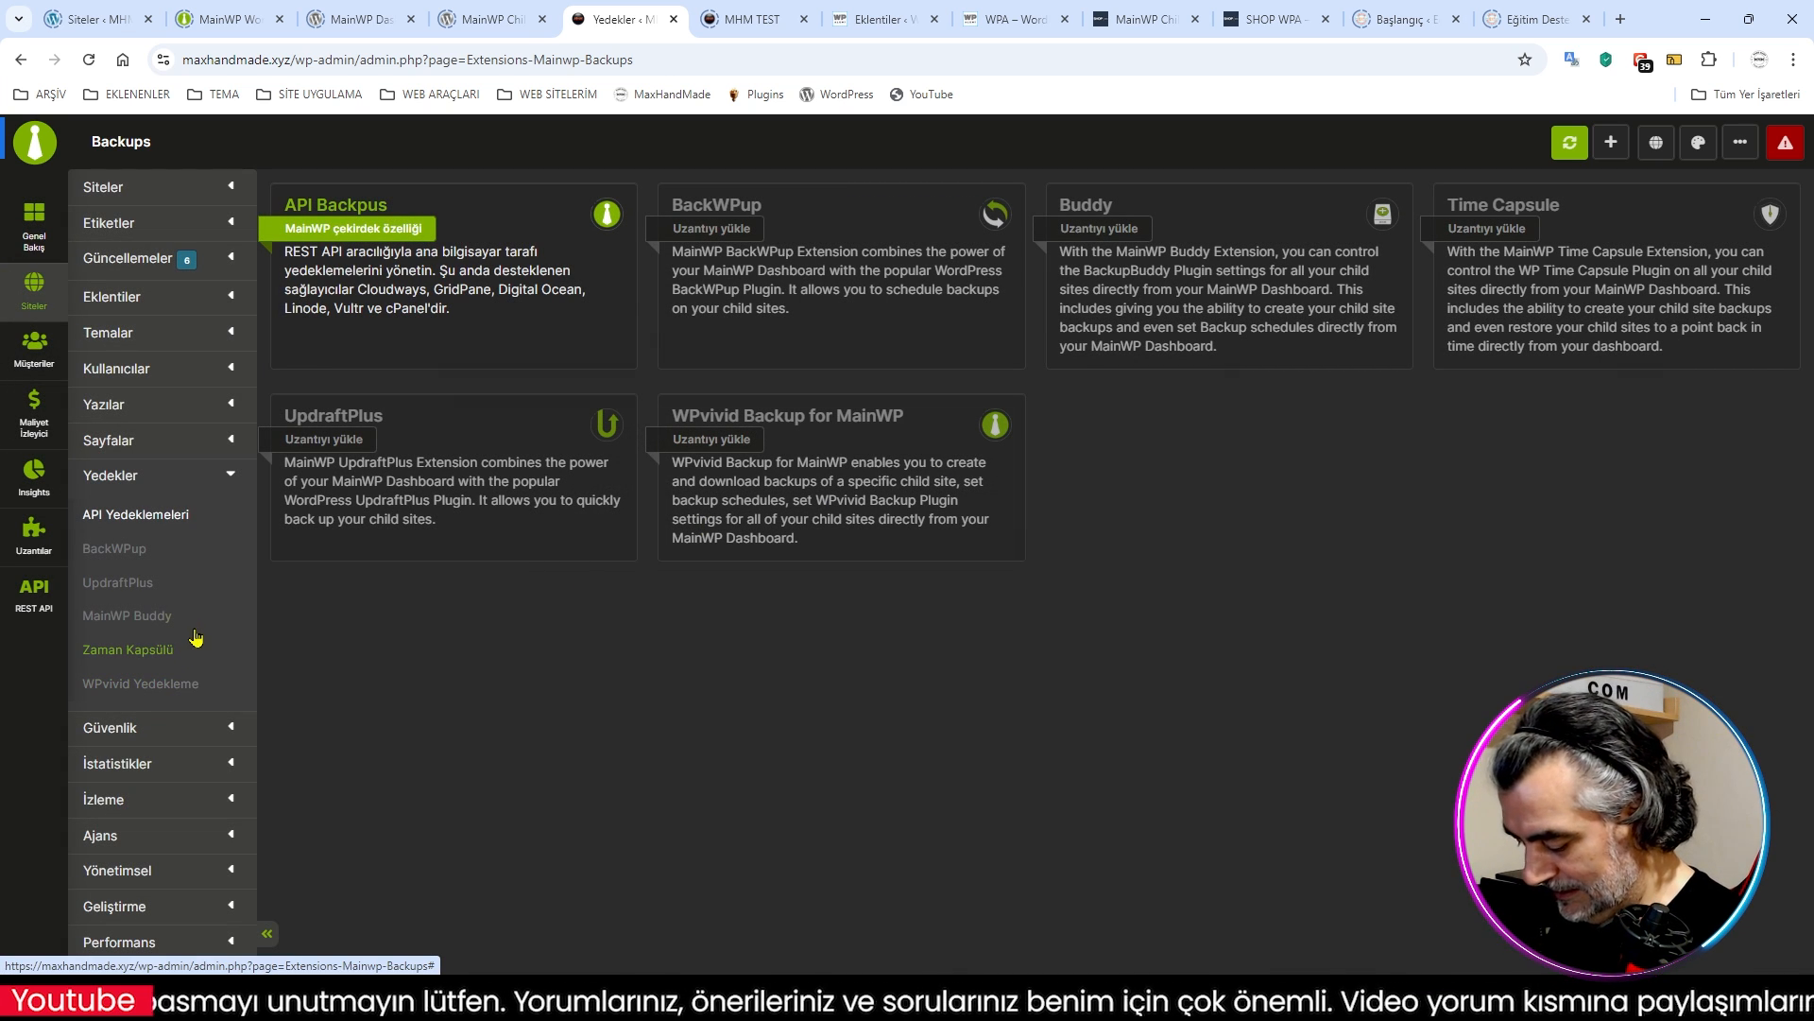
{"action": "left_click", "coordinate": [154, 729]}
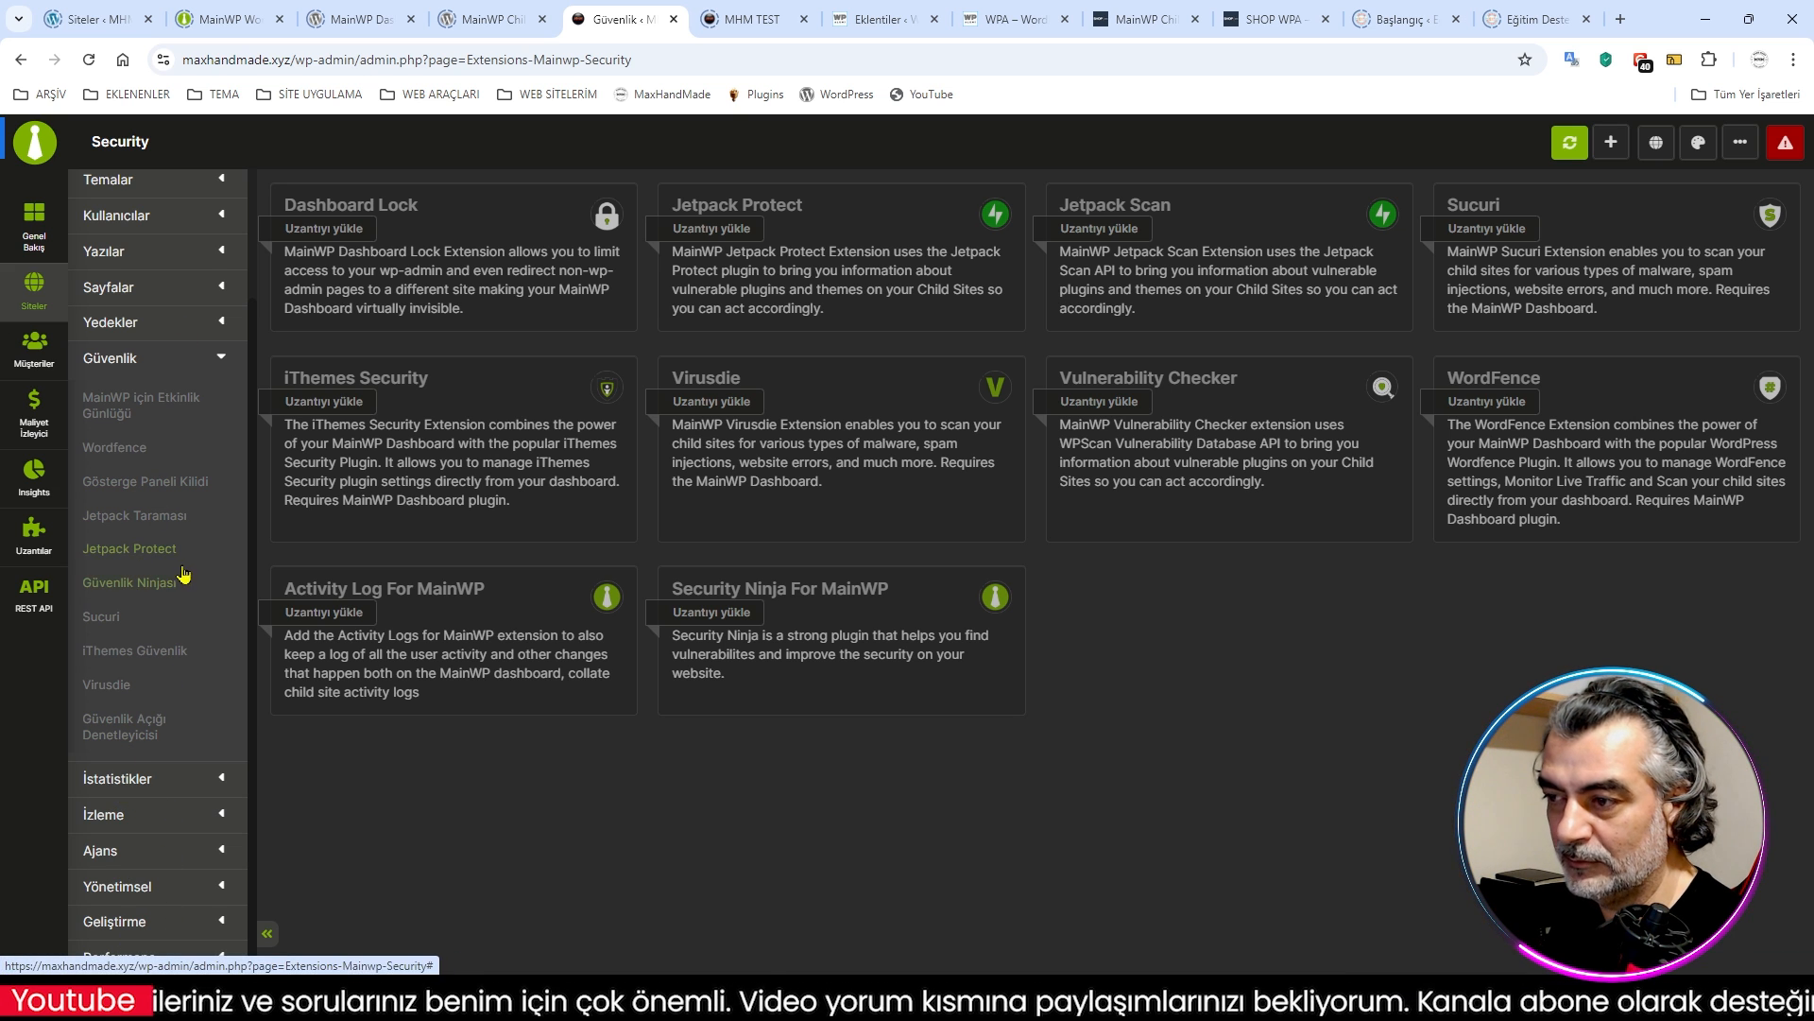
{"action": "scroll", "coordinate": [183, 576], "scroll_direction": "up", "scroll_amount": 2}
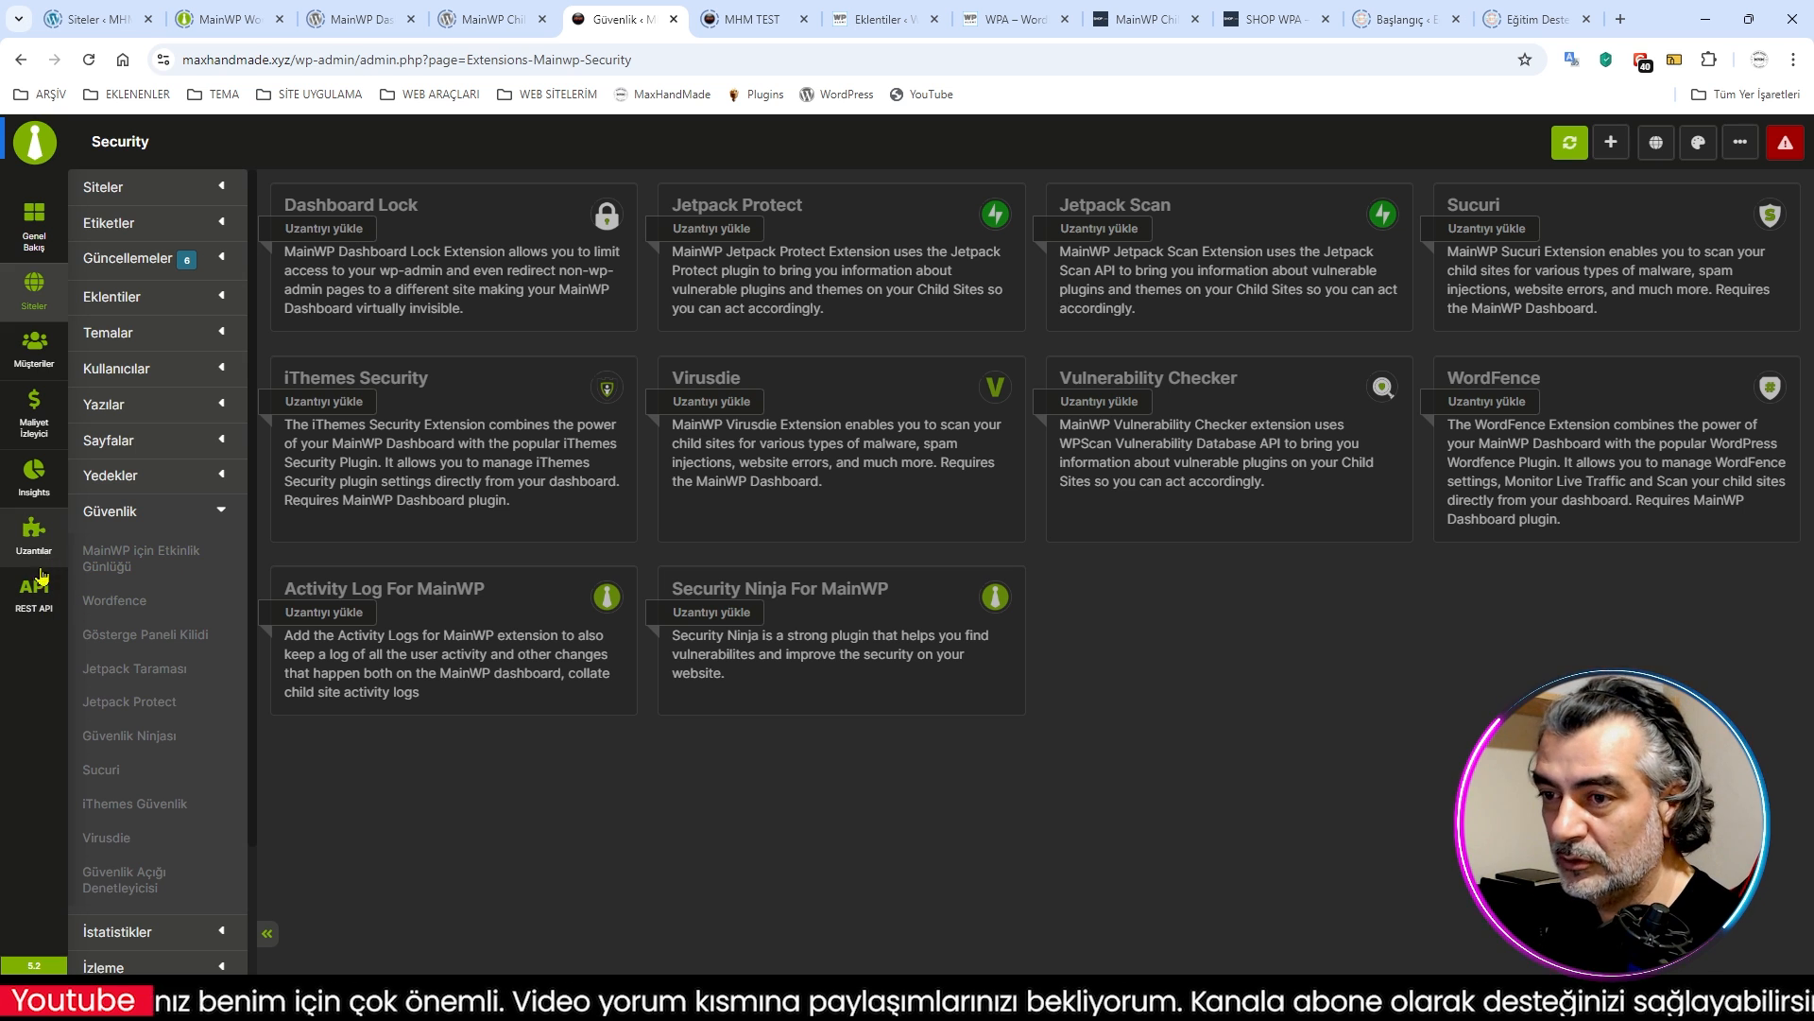
{"action": "left_click", "coordinate": [38, 286]}
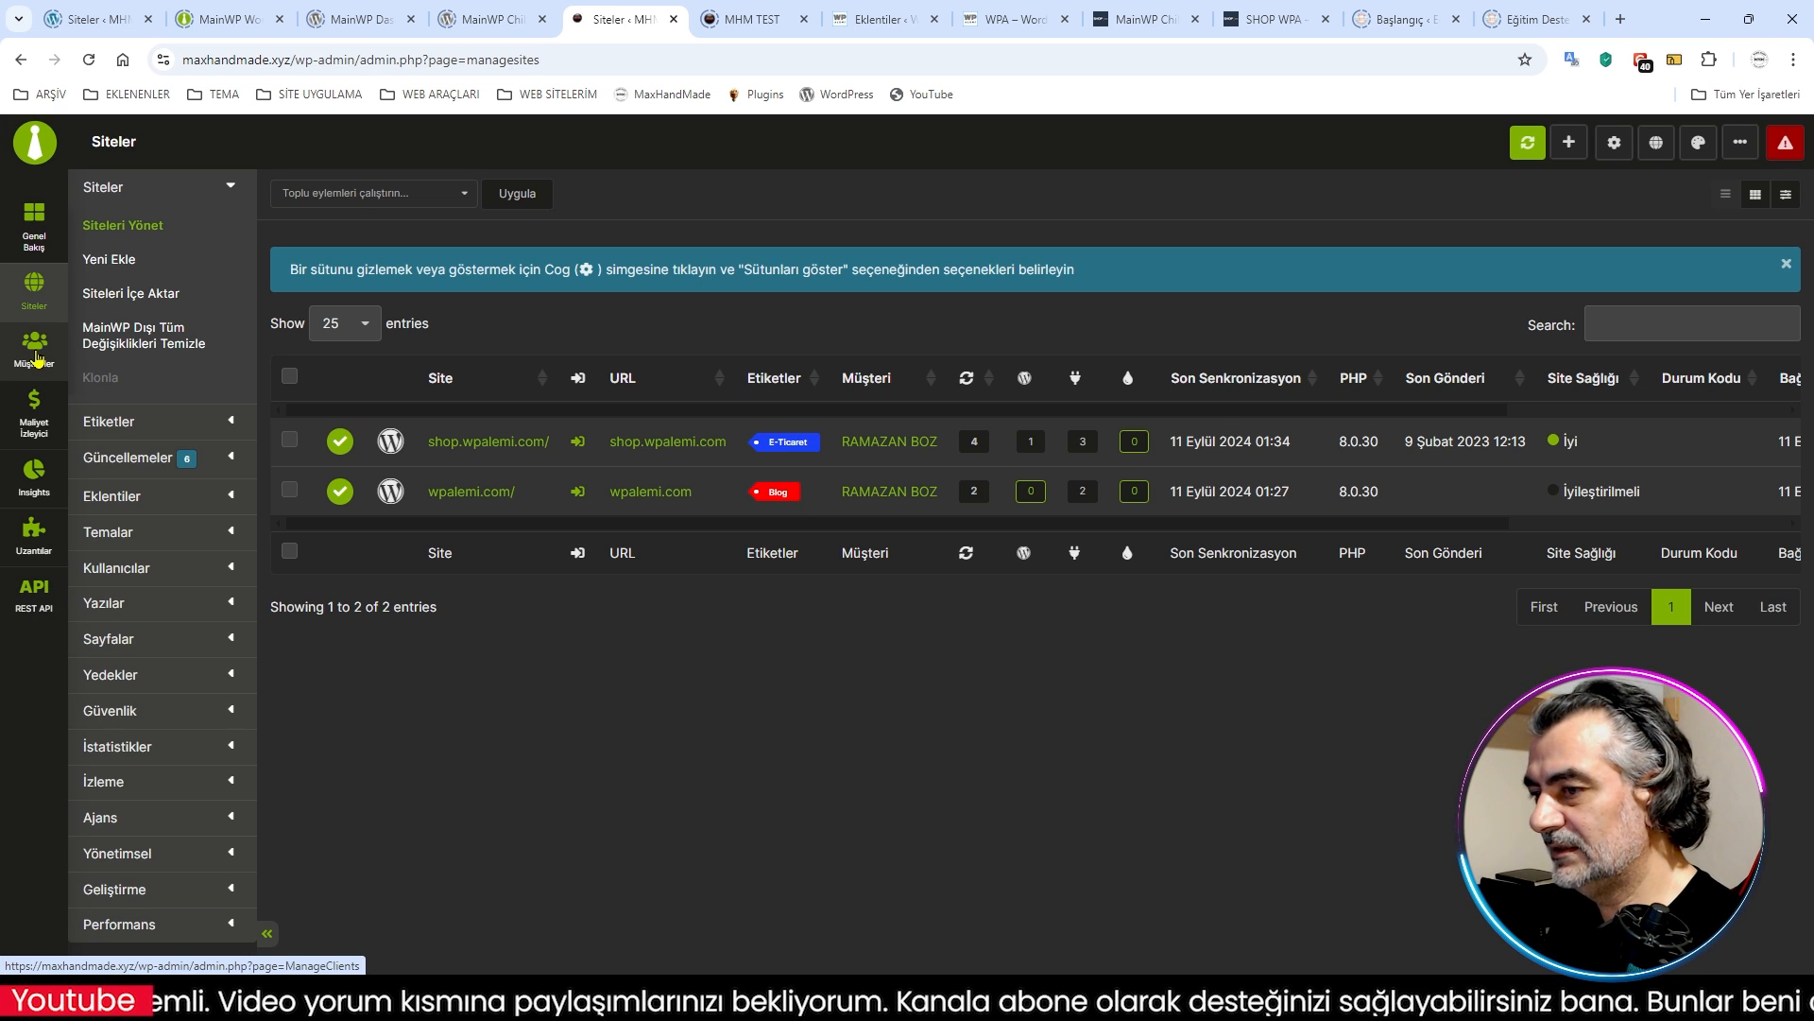
- Go via Clients to the Cost Tracker and start a new cost assigned to shop.wpalemi.com
{"action": "left_click", "coordinate": [36, 357]}
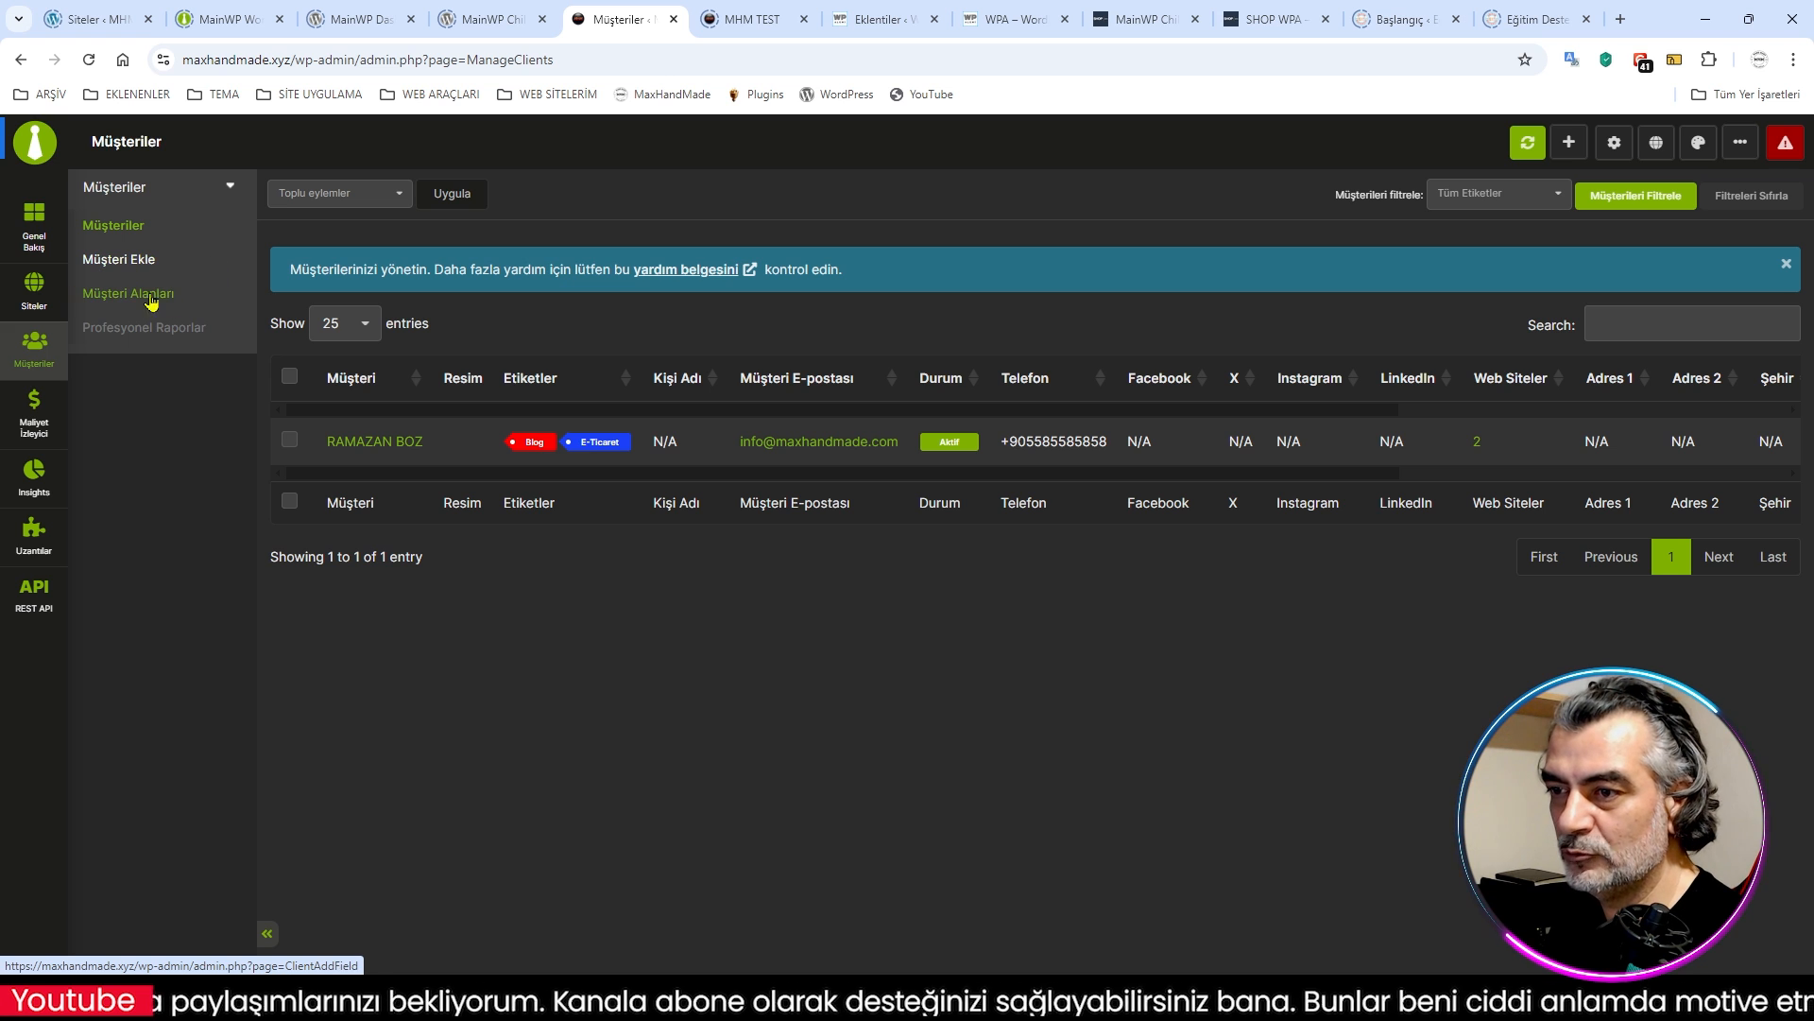
{"action": "left_click", "coordinate": [34, 412]}
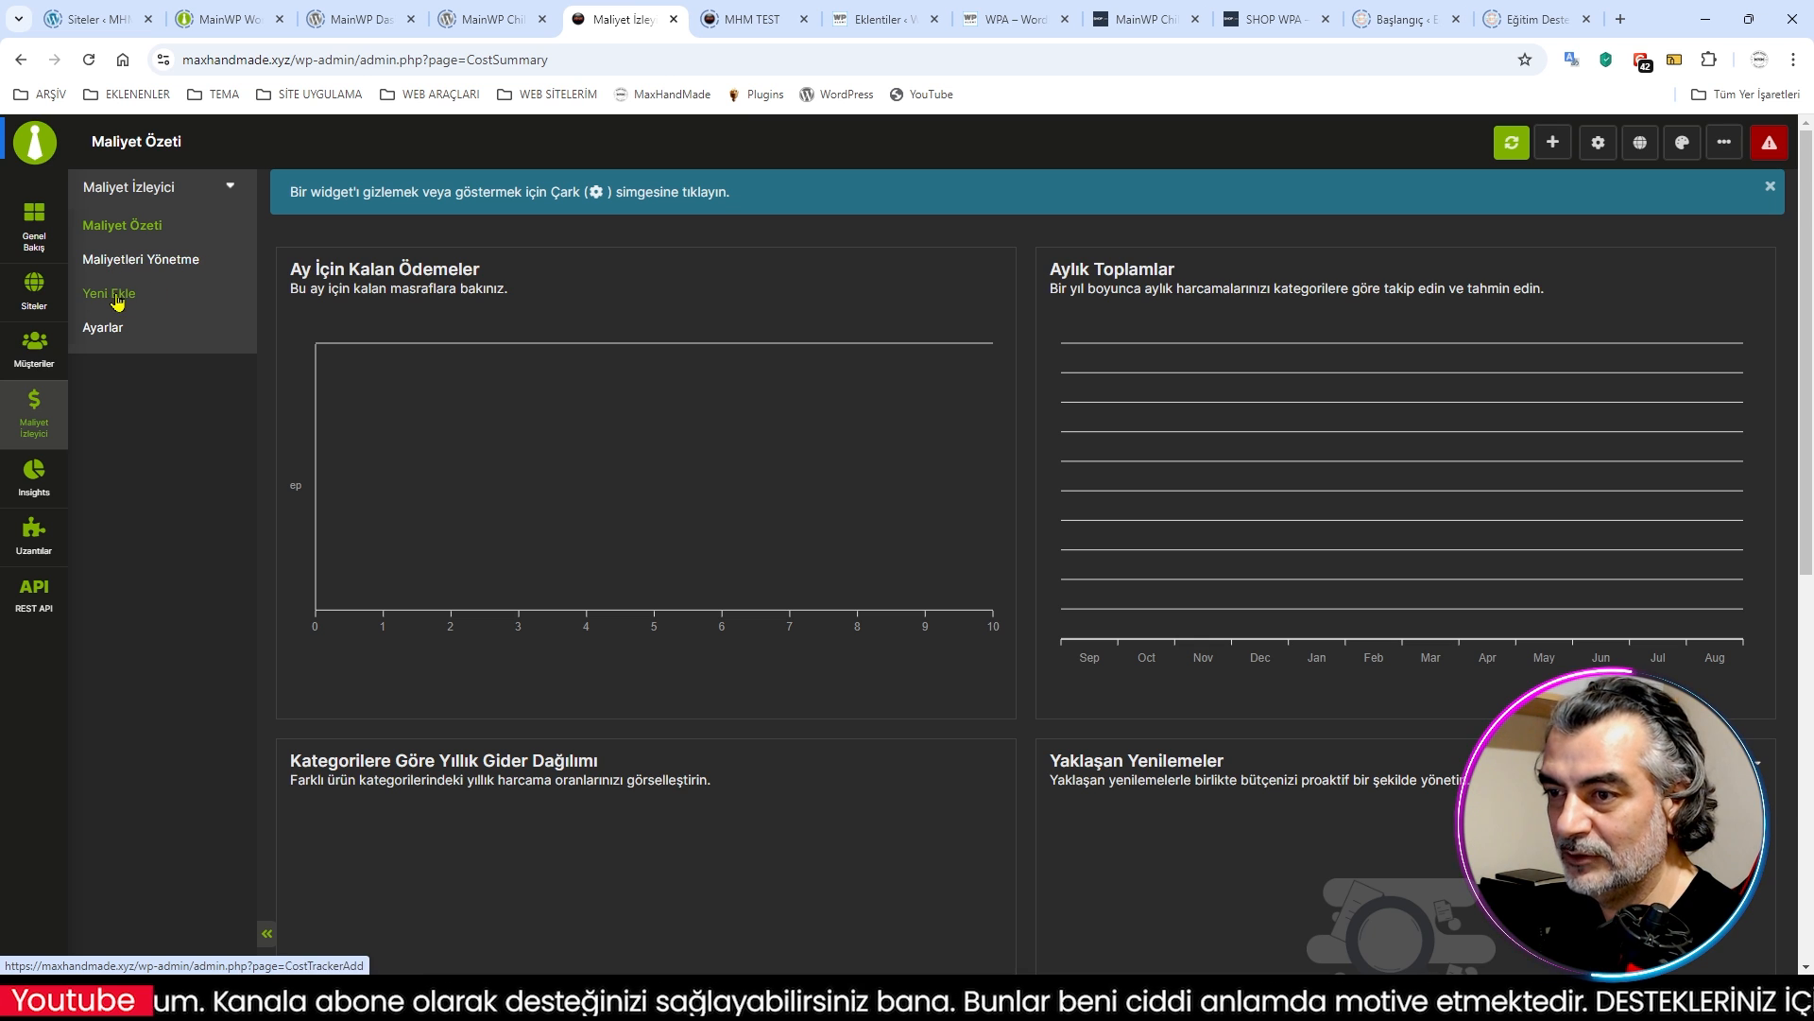
{"action": "left_click", "coordinate": [104, 327]}
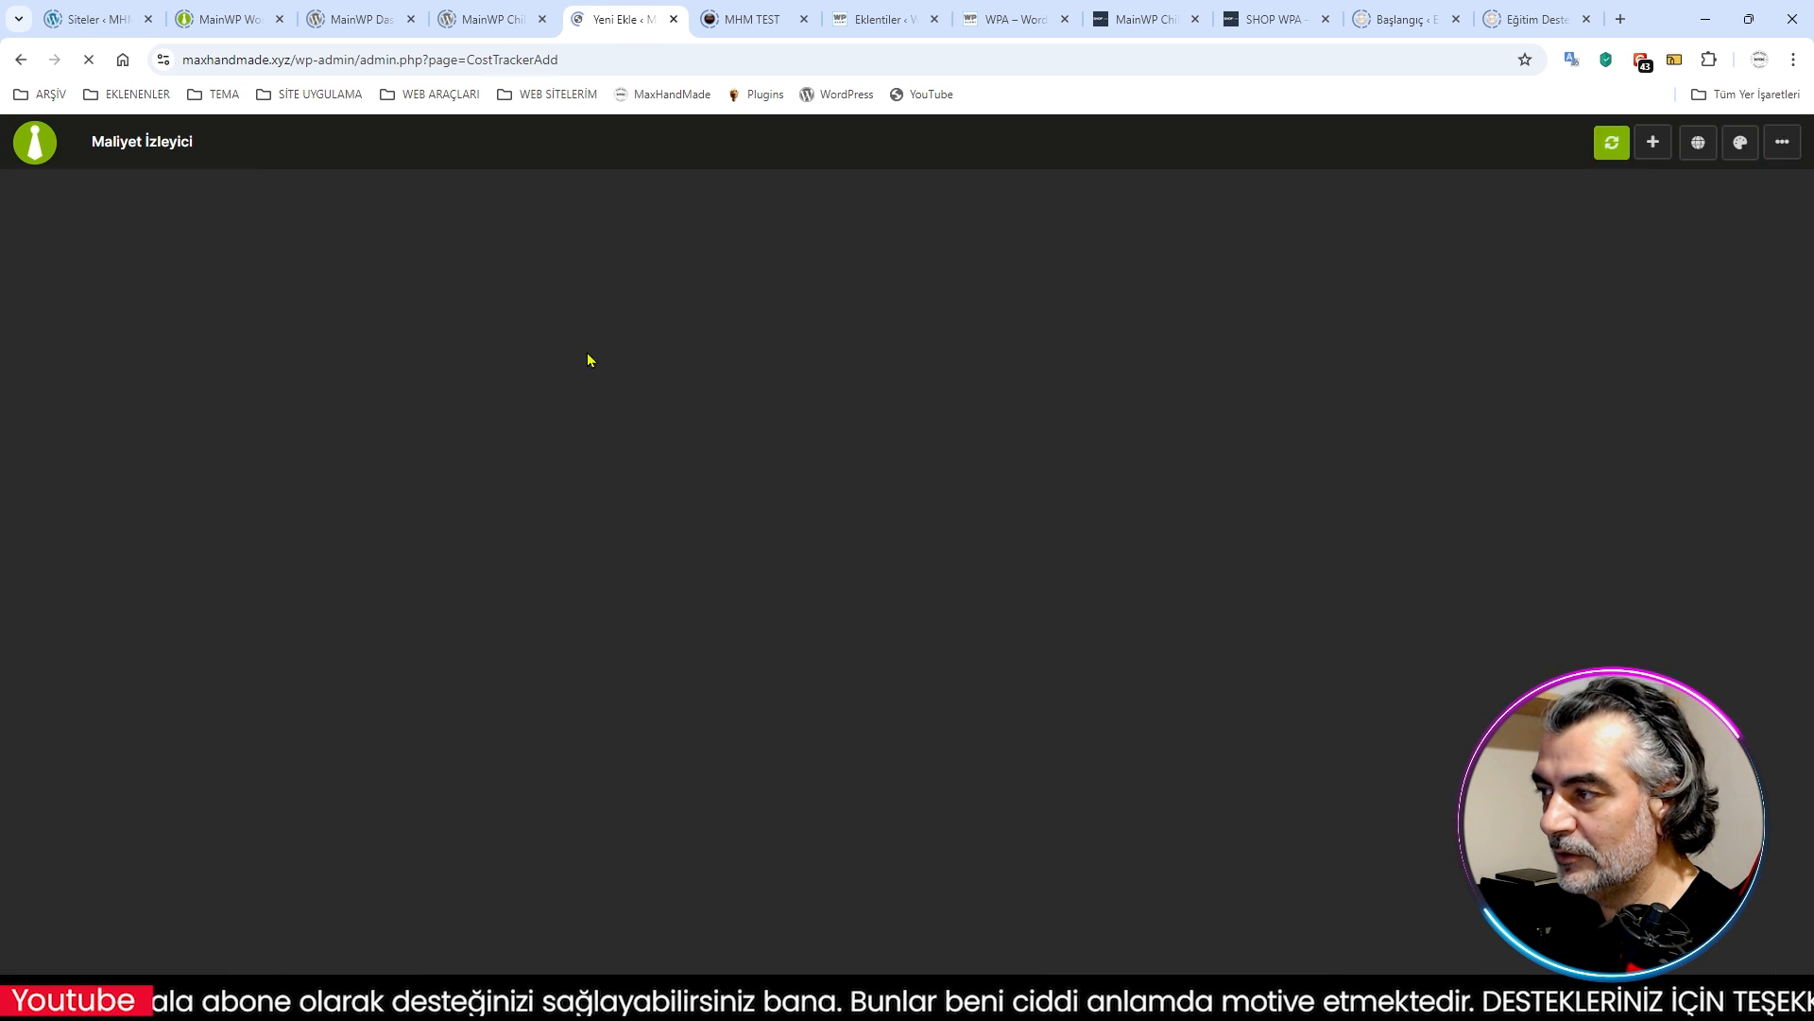
{"action": "left_click", "coordinate": [276, 374]}
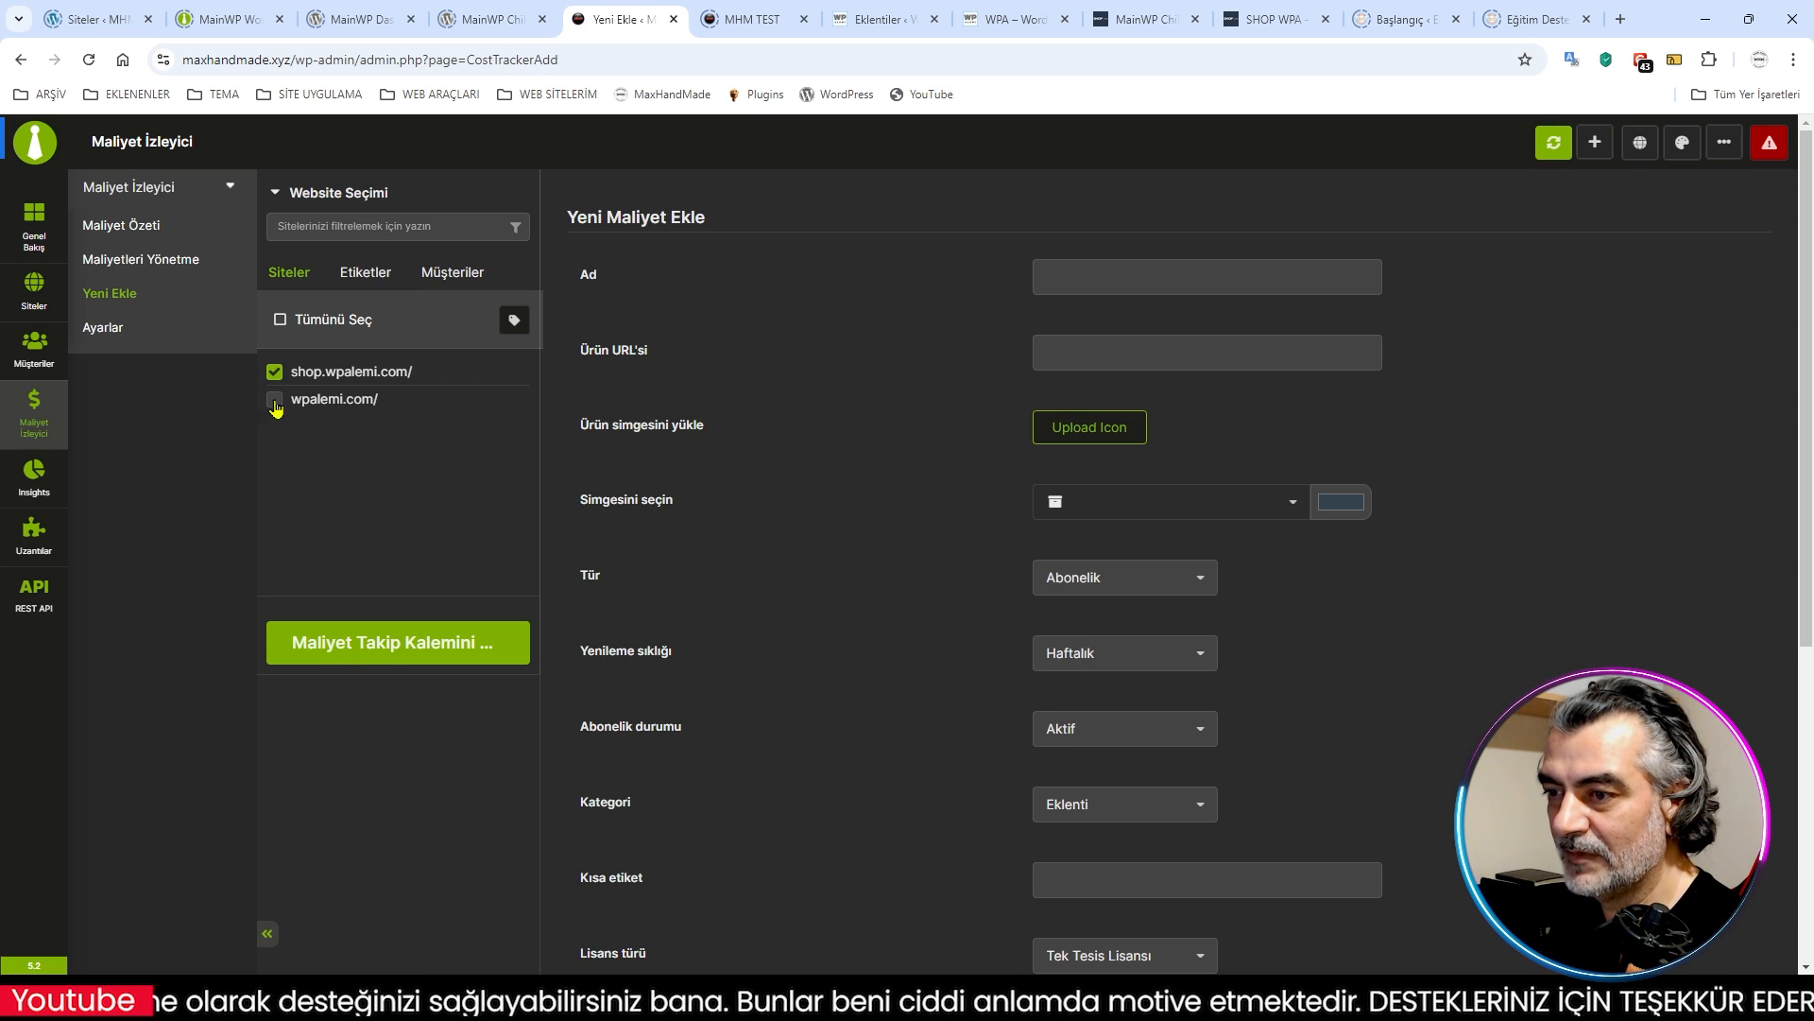
- Also assign wpalemi.com, name the cost 'Alan İsmi Ücreti', and dismiss the icon upload dialog
{"action": "left_click", "coordinate": [275, 401]}
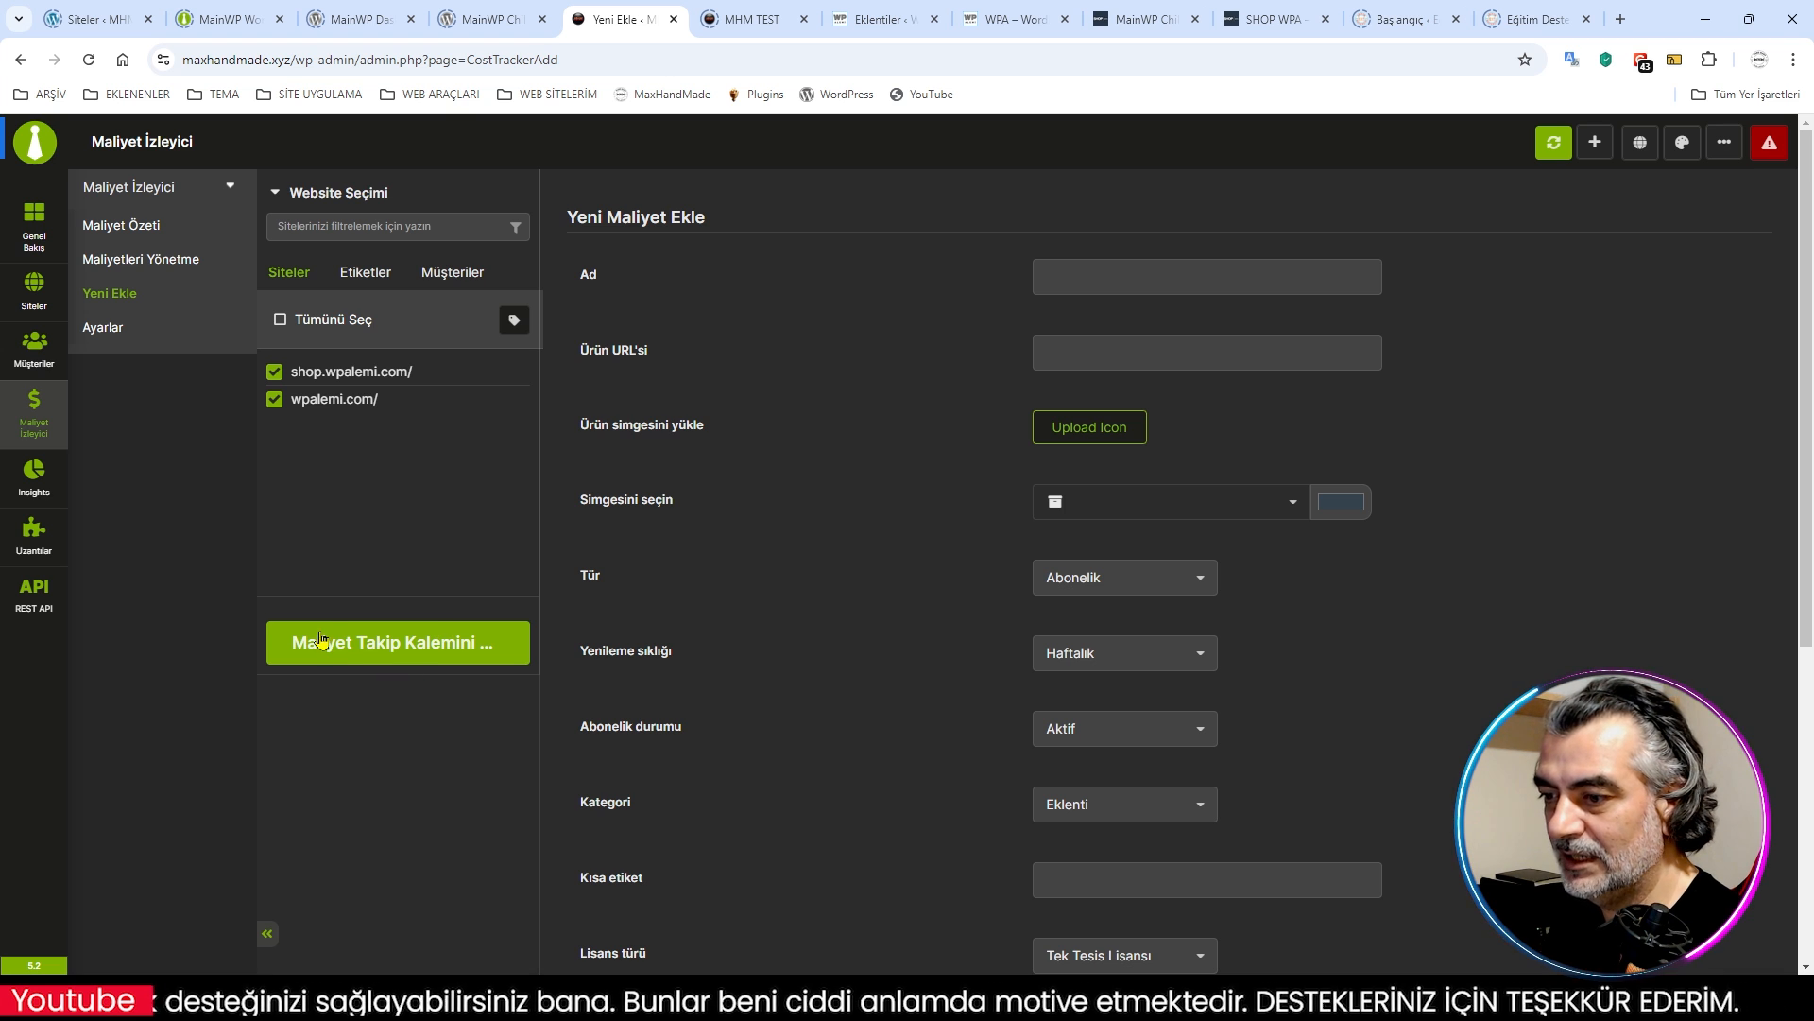
{"action": "left_click", "coordinate": [1096, 280]}
{"action": "type", "text": "Alan İsmi Ücreti"}
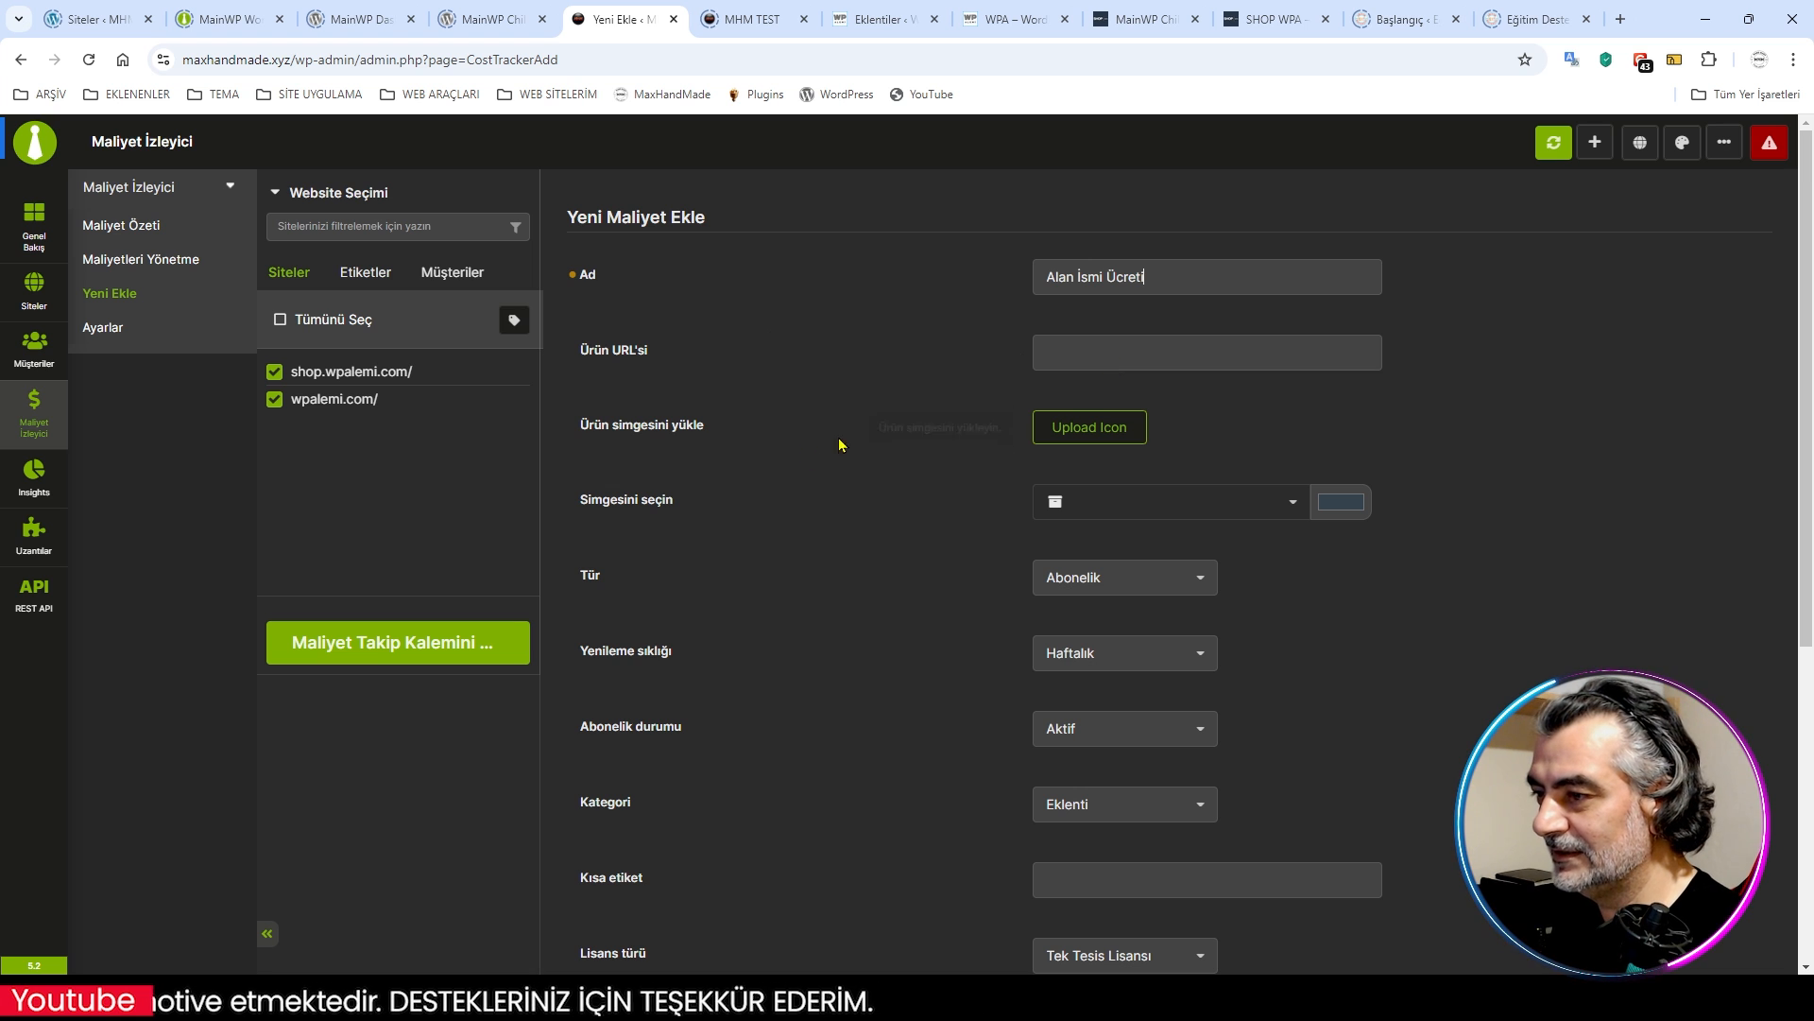
{"action": "left_click", "coordinate": [1115, 436]}
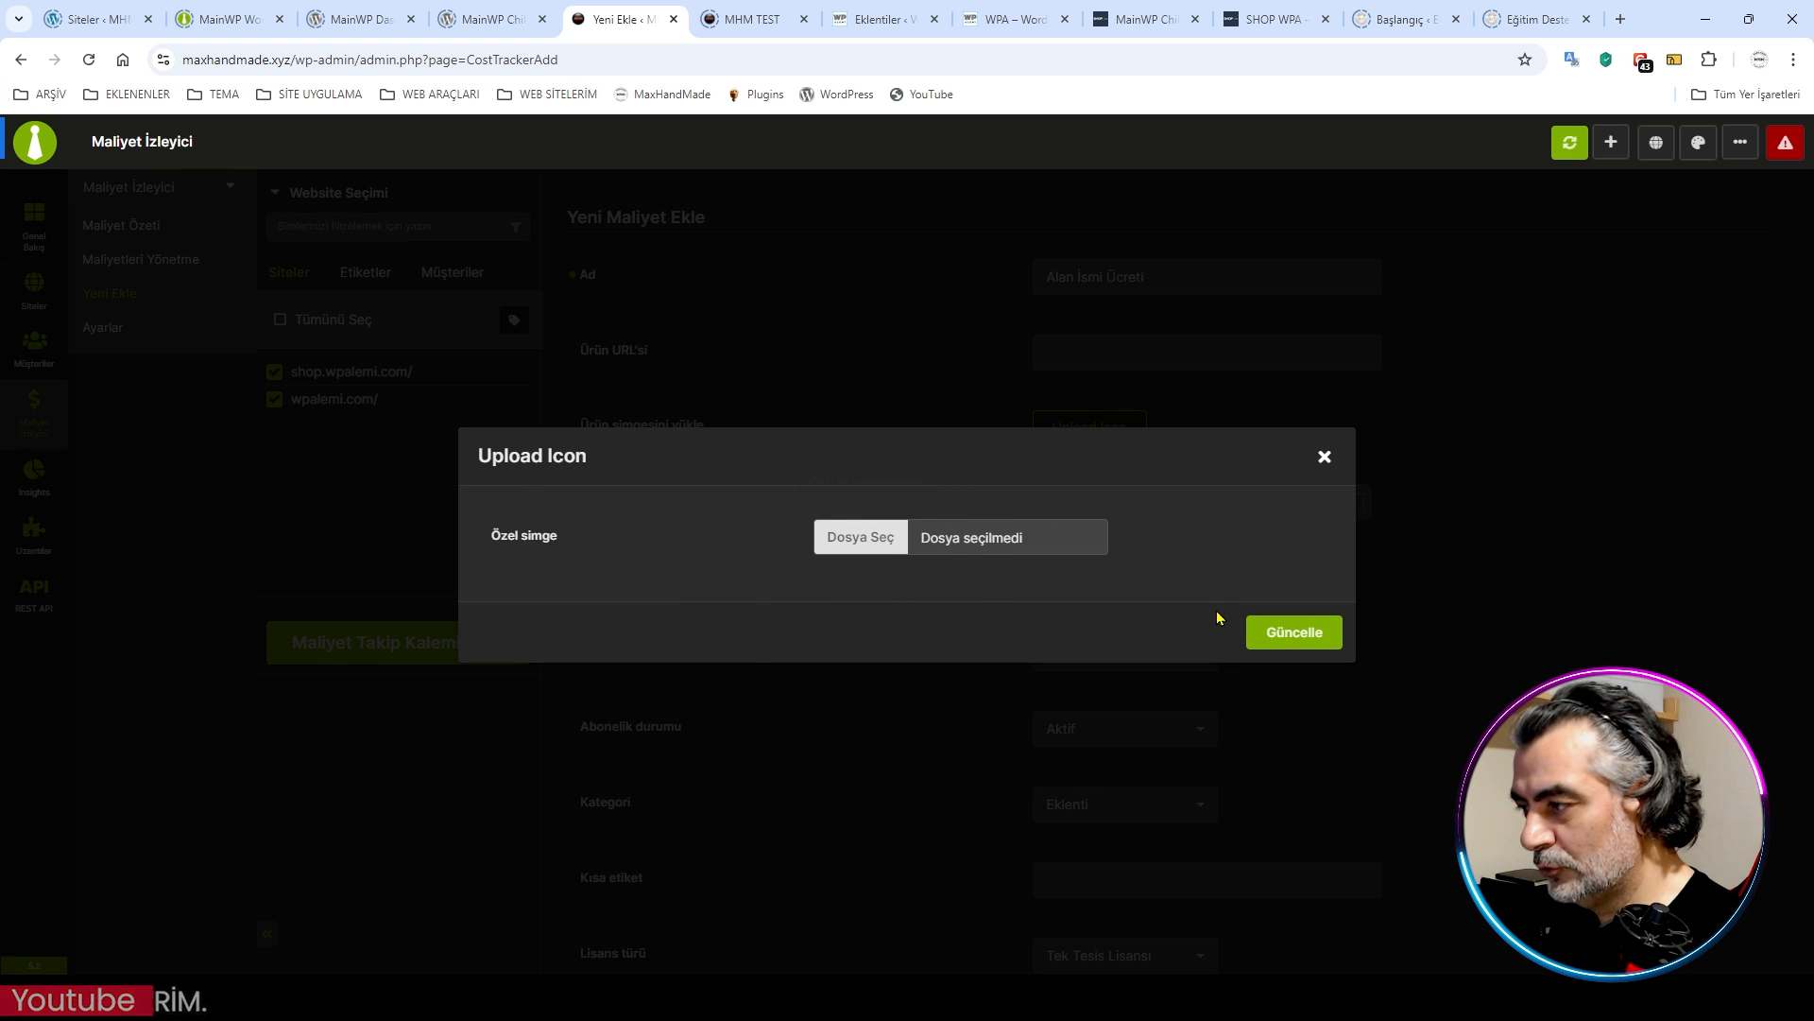
{"action": "left_click", "coordinate": [1324, 458]}
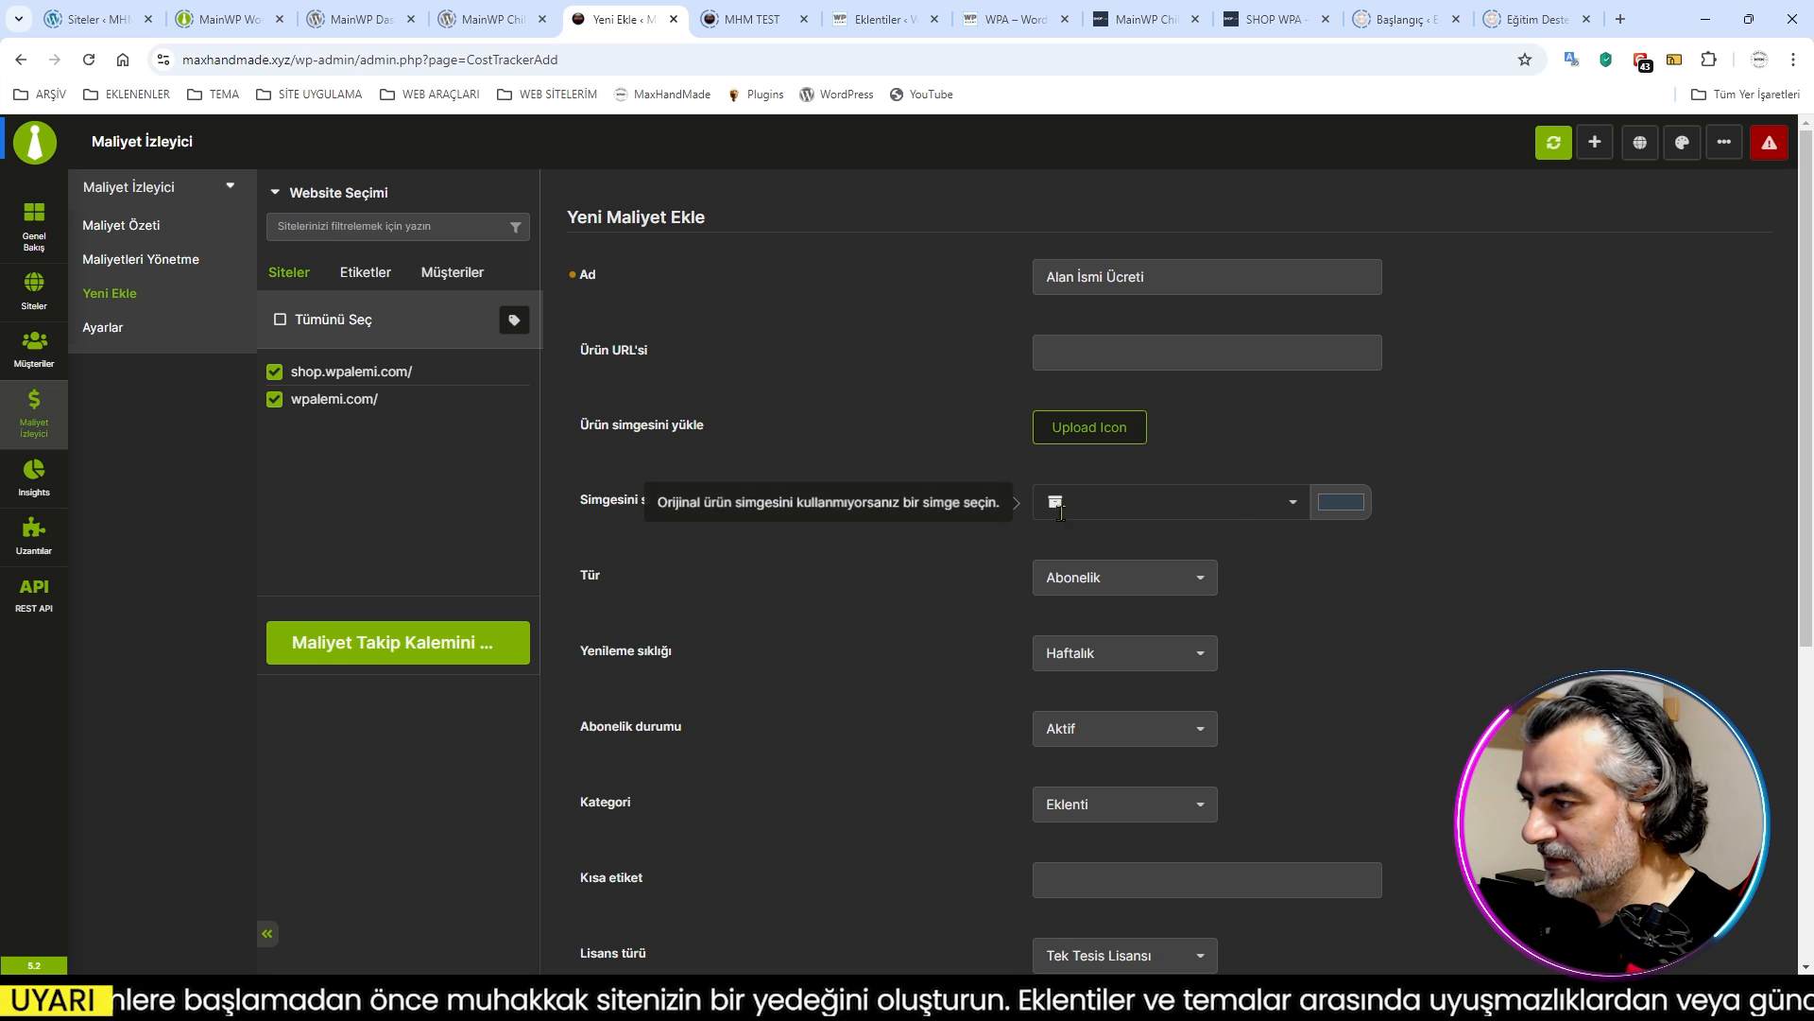
- Give the cost a megaphone icon coloured white
{"action": "left_click", "coordinate": [1252, 514]}
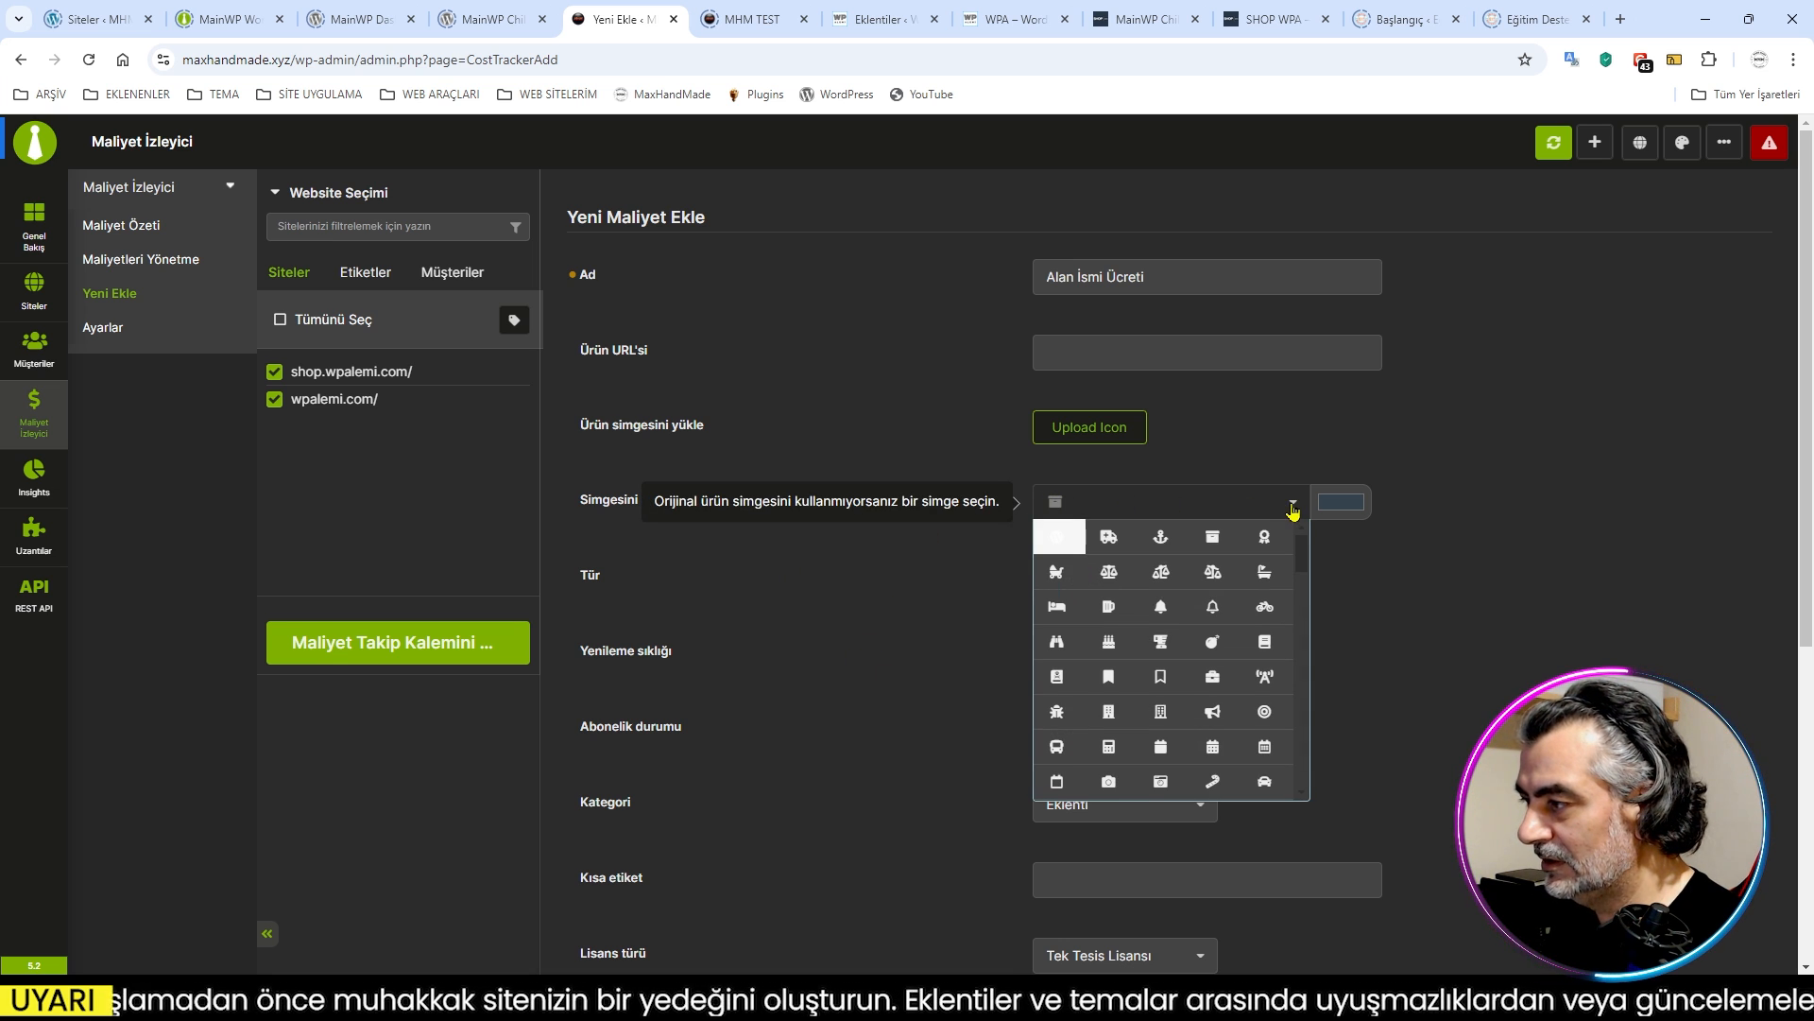
{"action": "left_click", "coordinate": [1213, 710]}
{"action": "left_click", "coordinate": [1353, 509]}
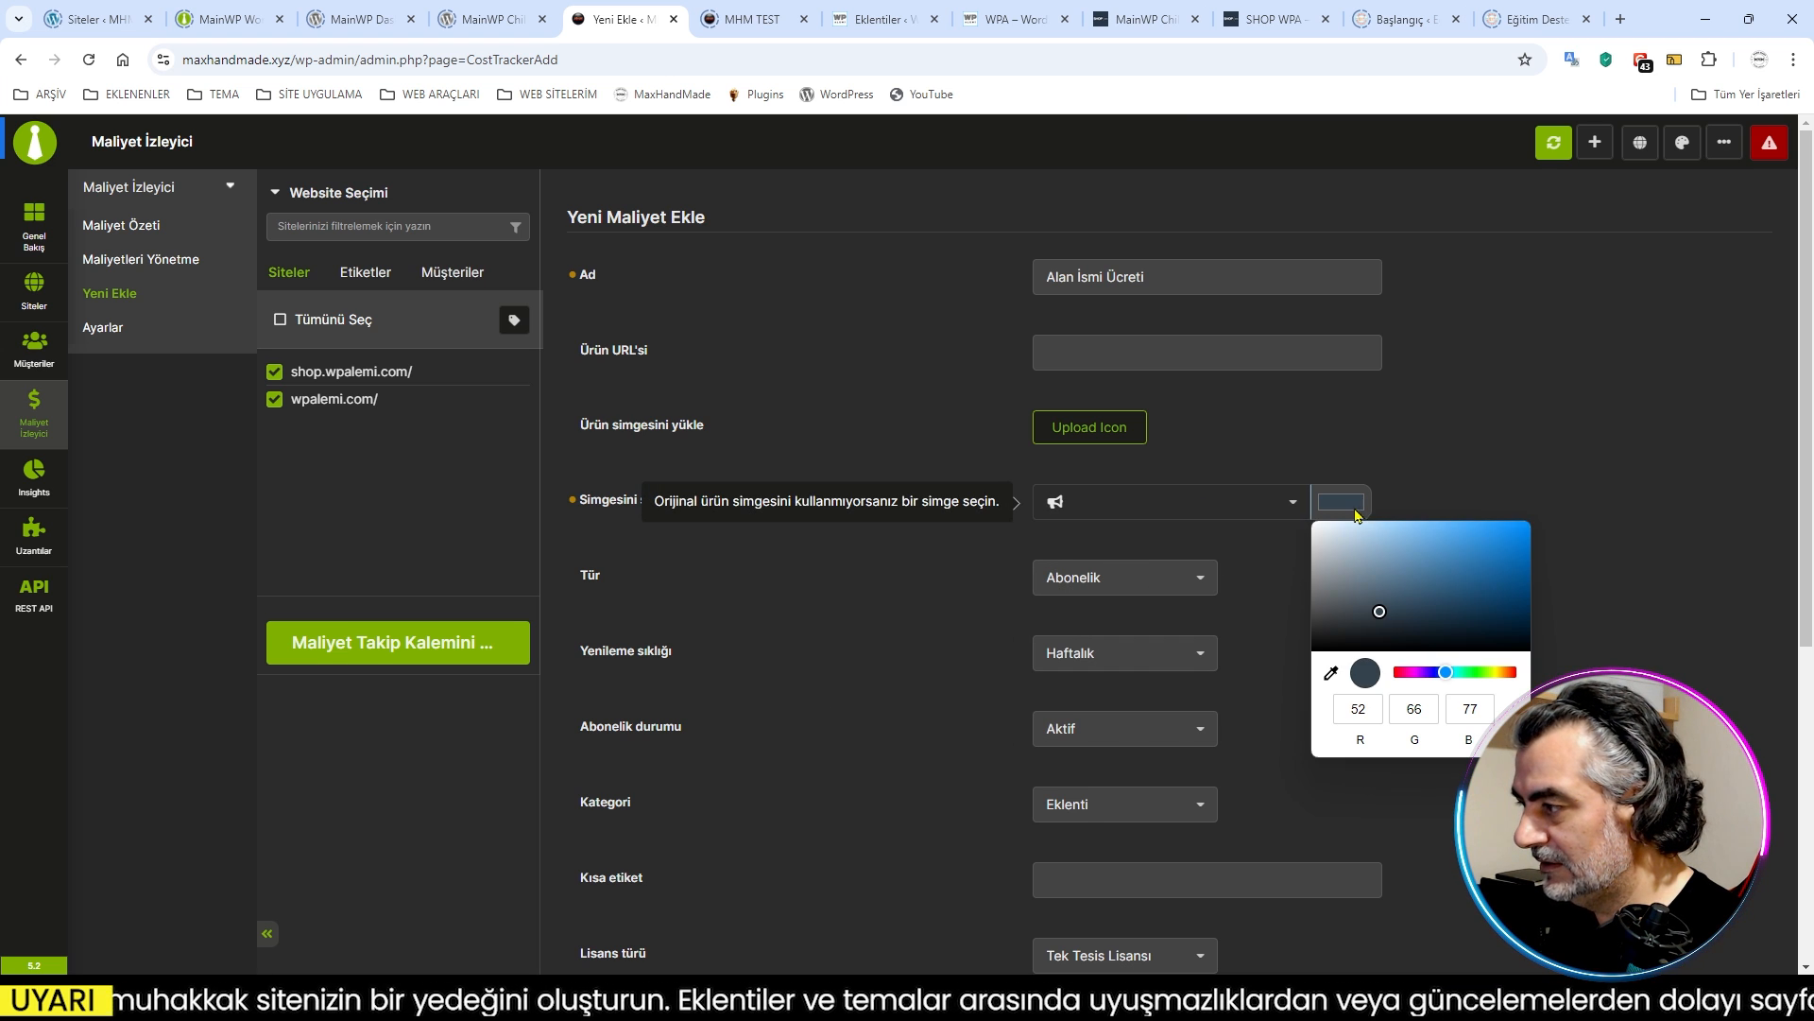
{"action": "left_click_drag", "start_coordinate": [1354, 597], "coordinate": [1235, 448]}
{"action": "left_click", "coordinate": [1361, 430]}
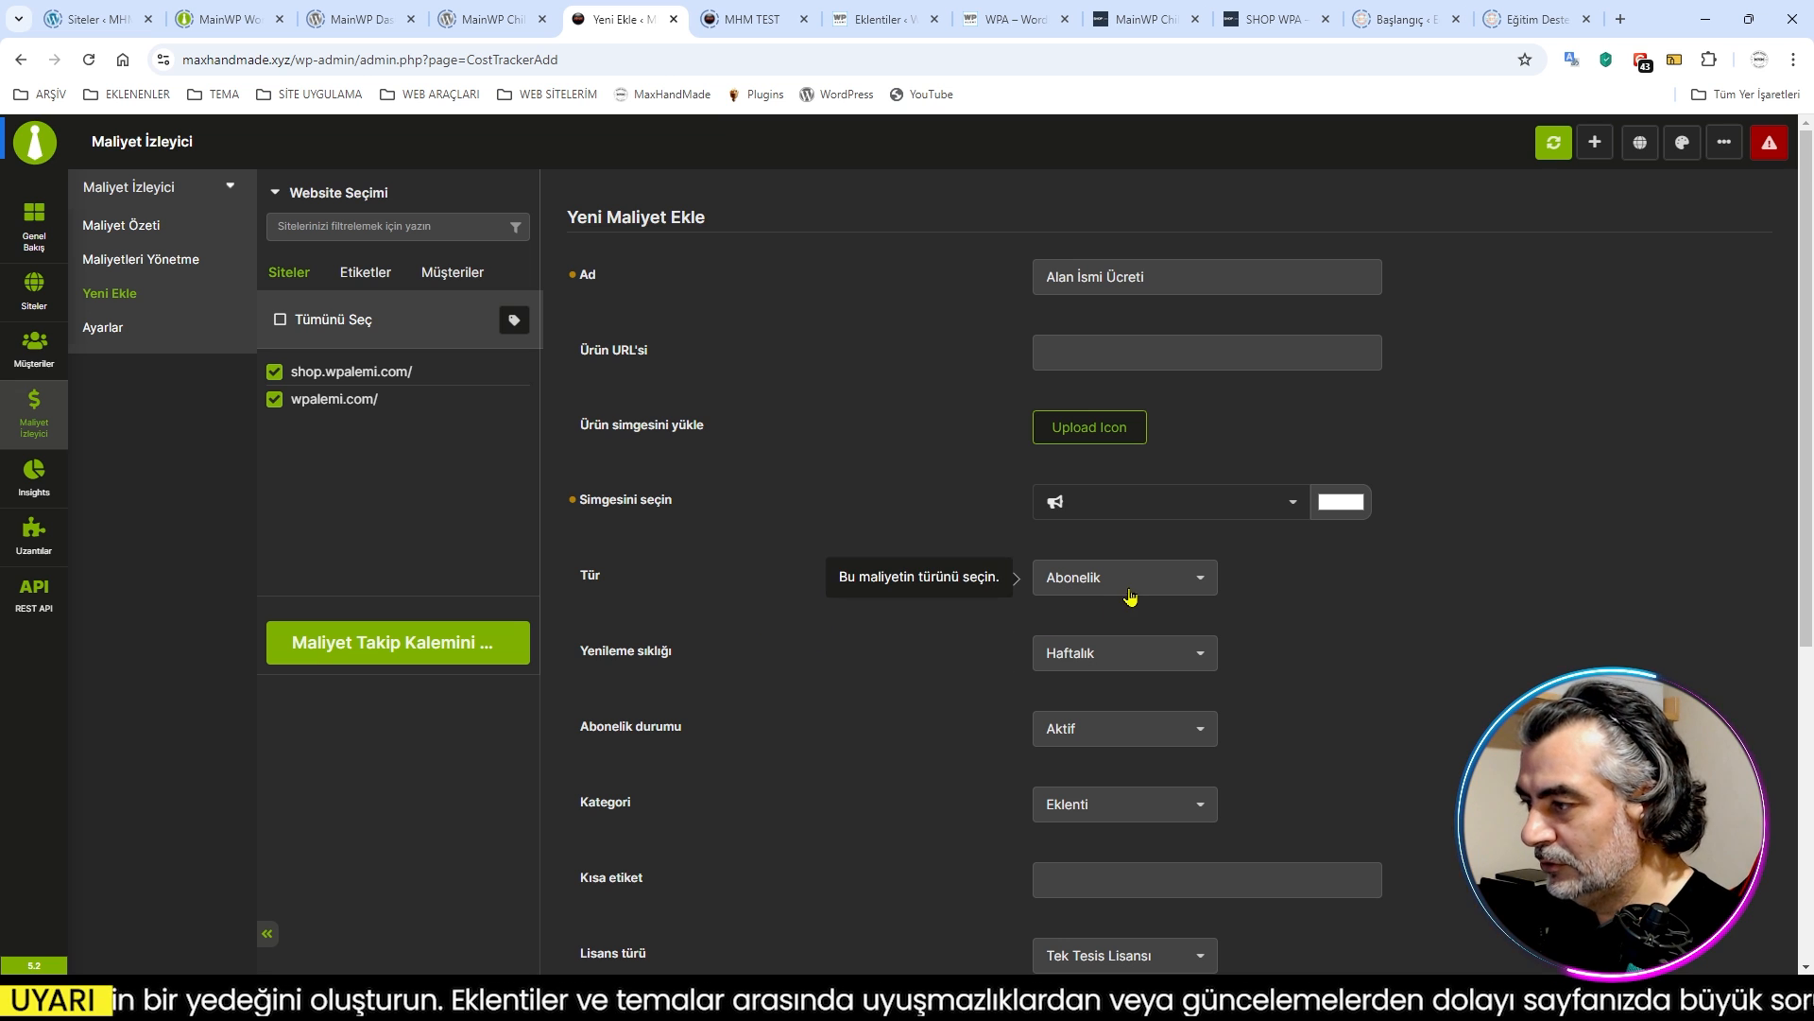
- Keep the type as Abonelik, set renewal to Yıllık and category to Hosting
{"action": "left_click", "coordinate": [1162, 582]}
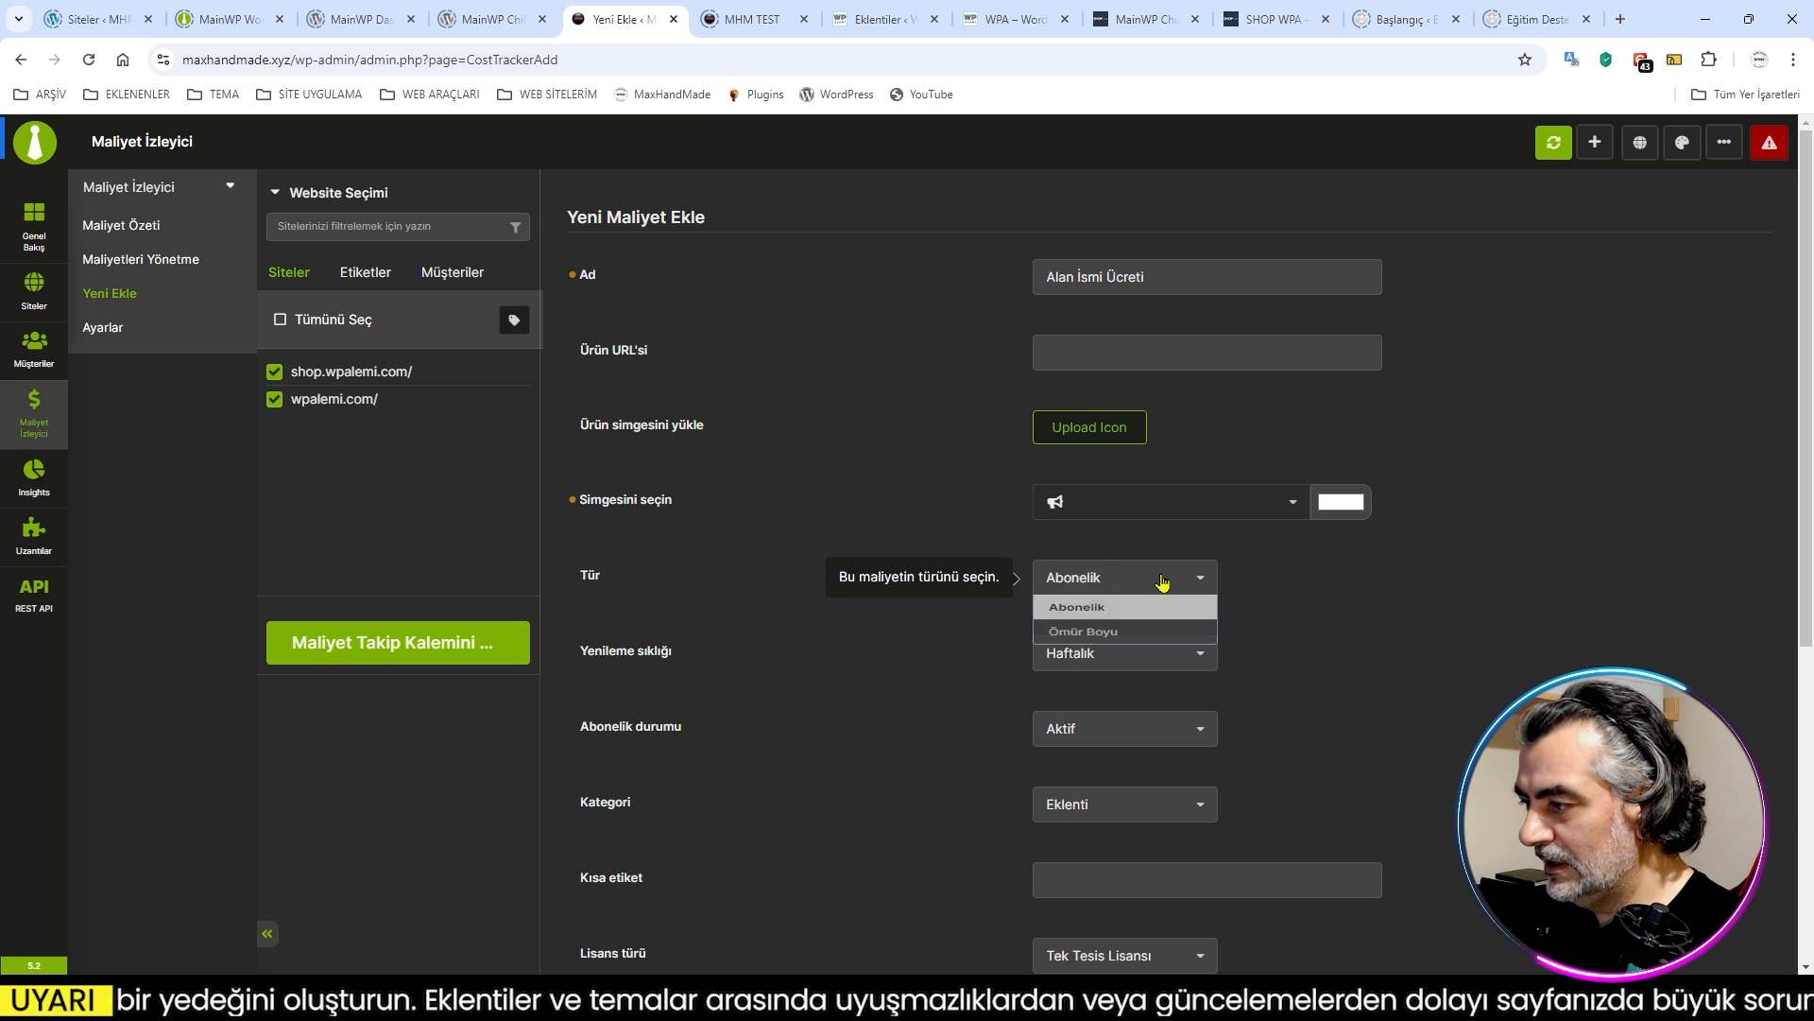
{"action": "left_click", "coordinate": [1087, 610]}
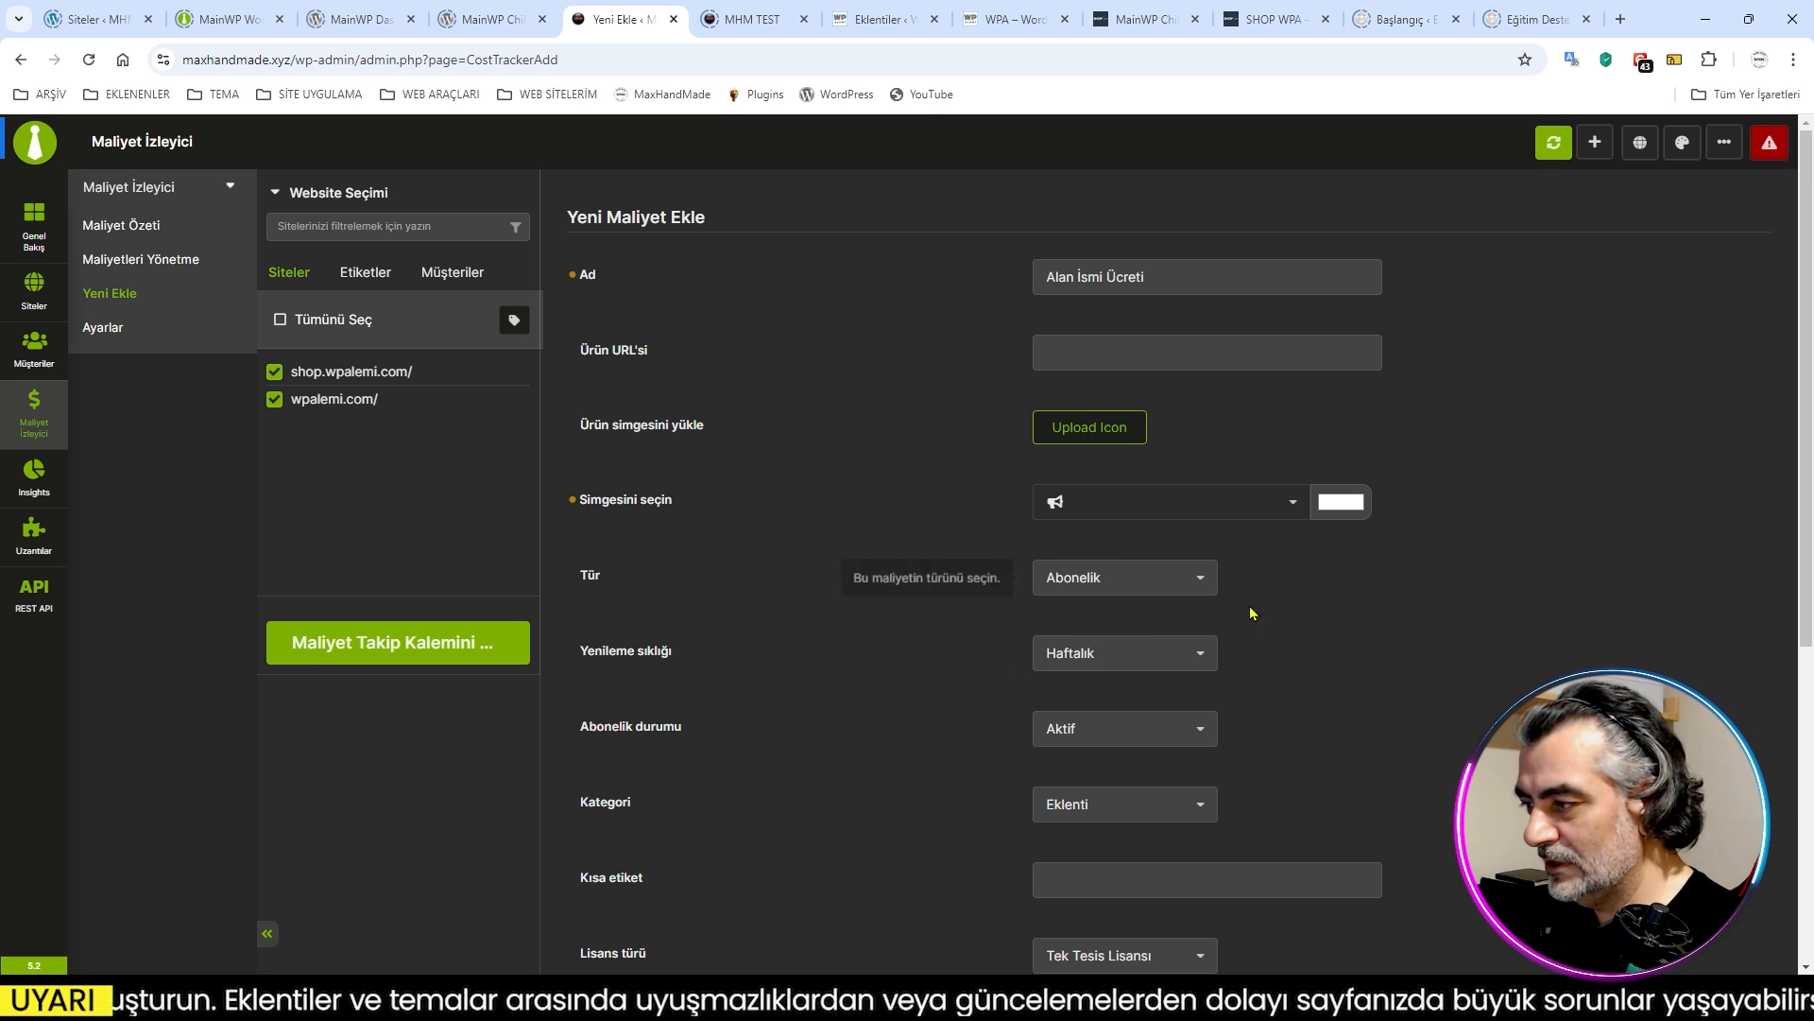
{"action": "left_click", "coordinate": [1160, 667]}
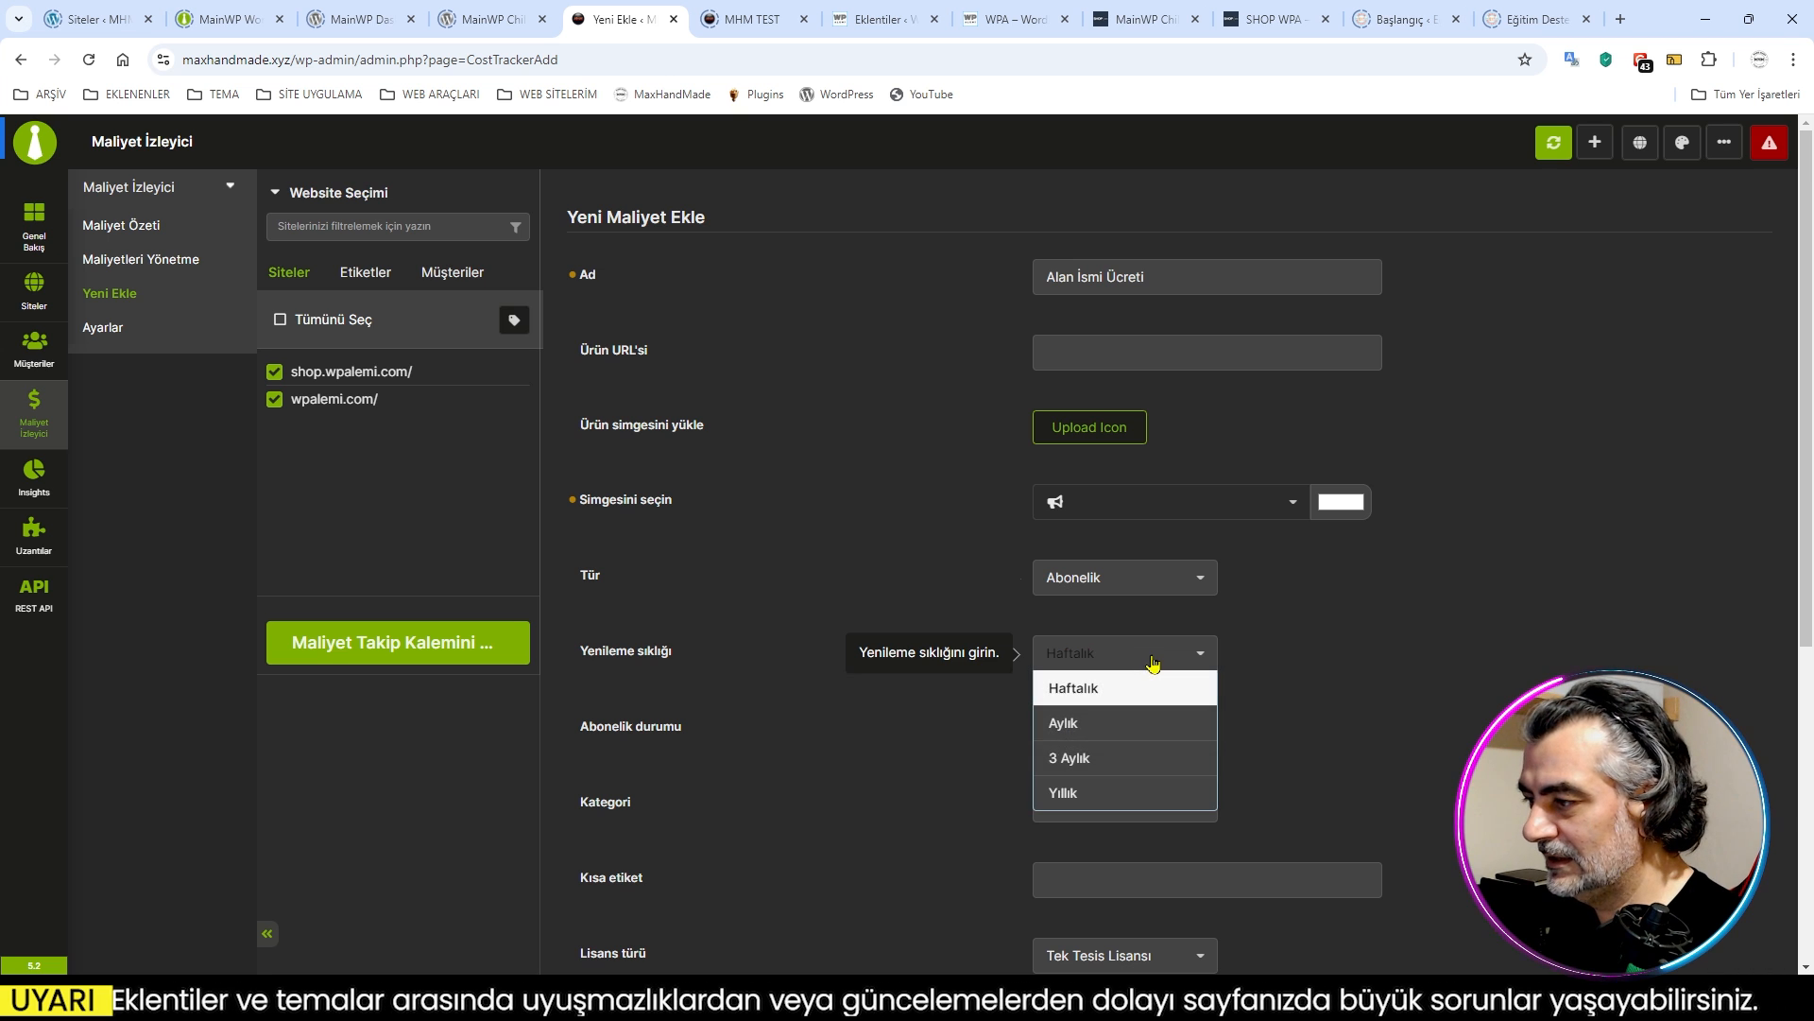
{"action": "left_click", "coordinate": [1078, 793]}
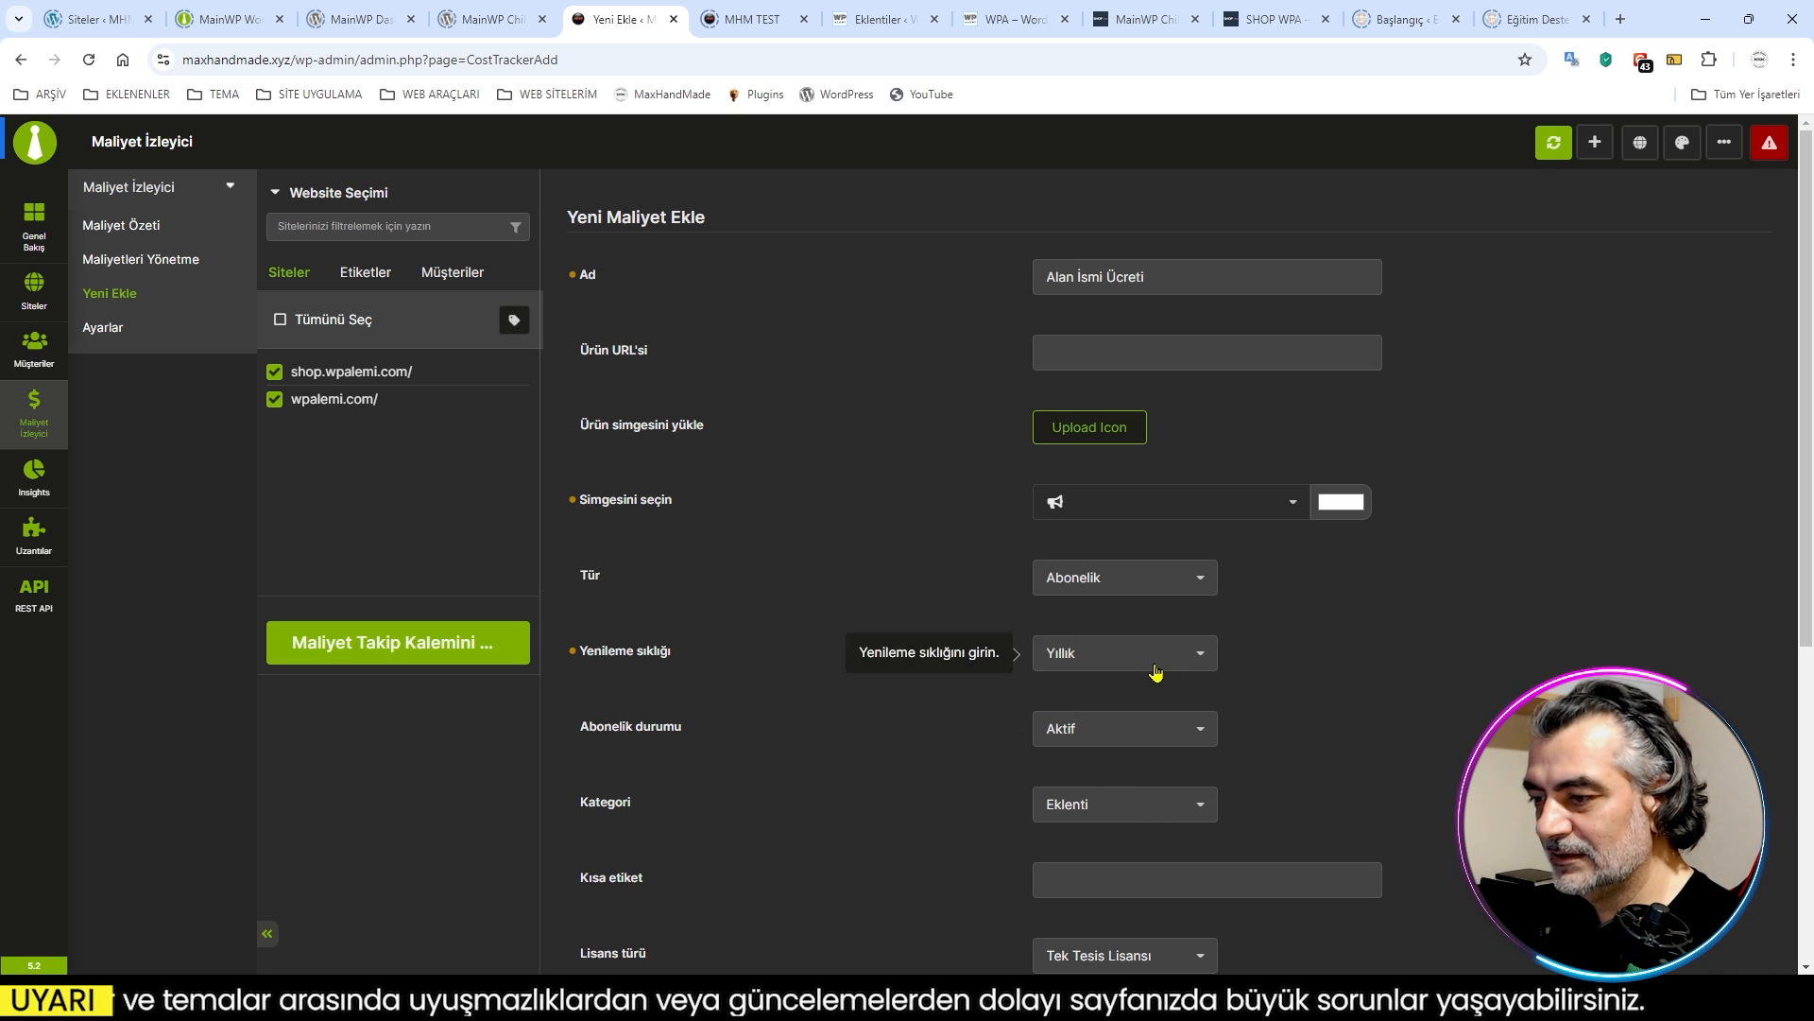
{"action": "scroll", "coordinate": [1304, 766], "scroll_direction": "down", "scroll_amount": 2}
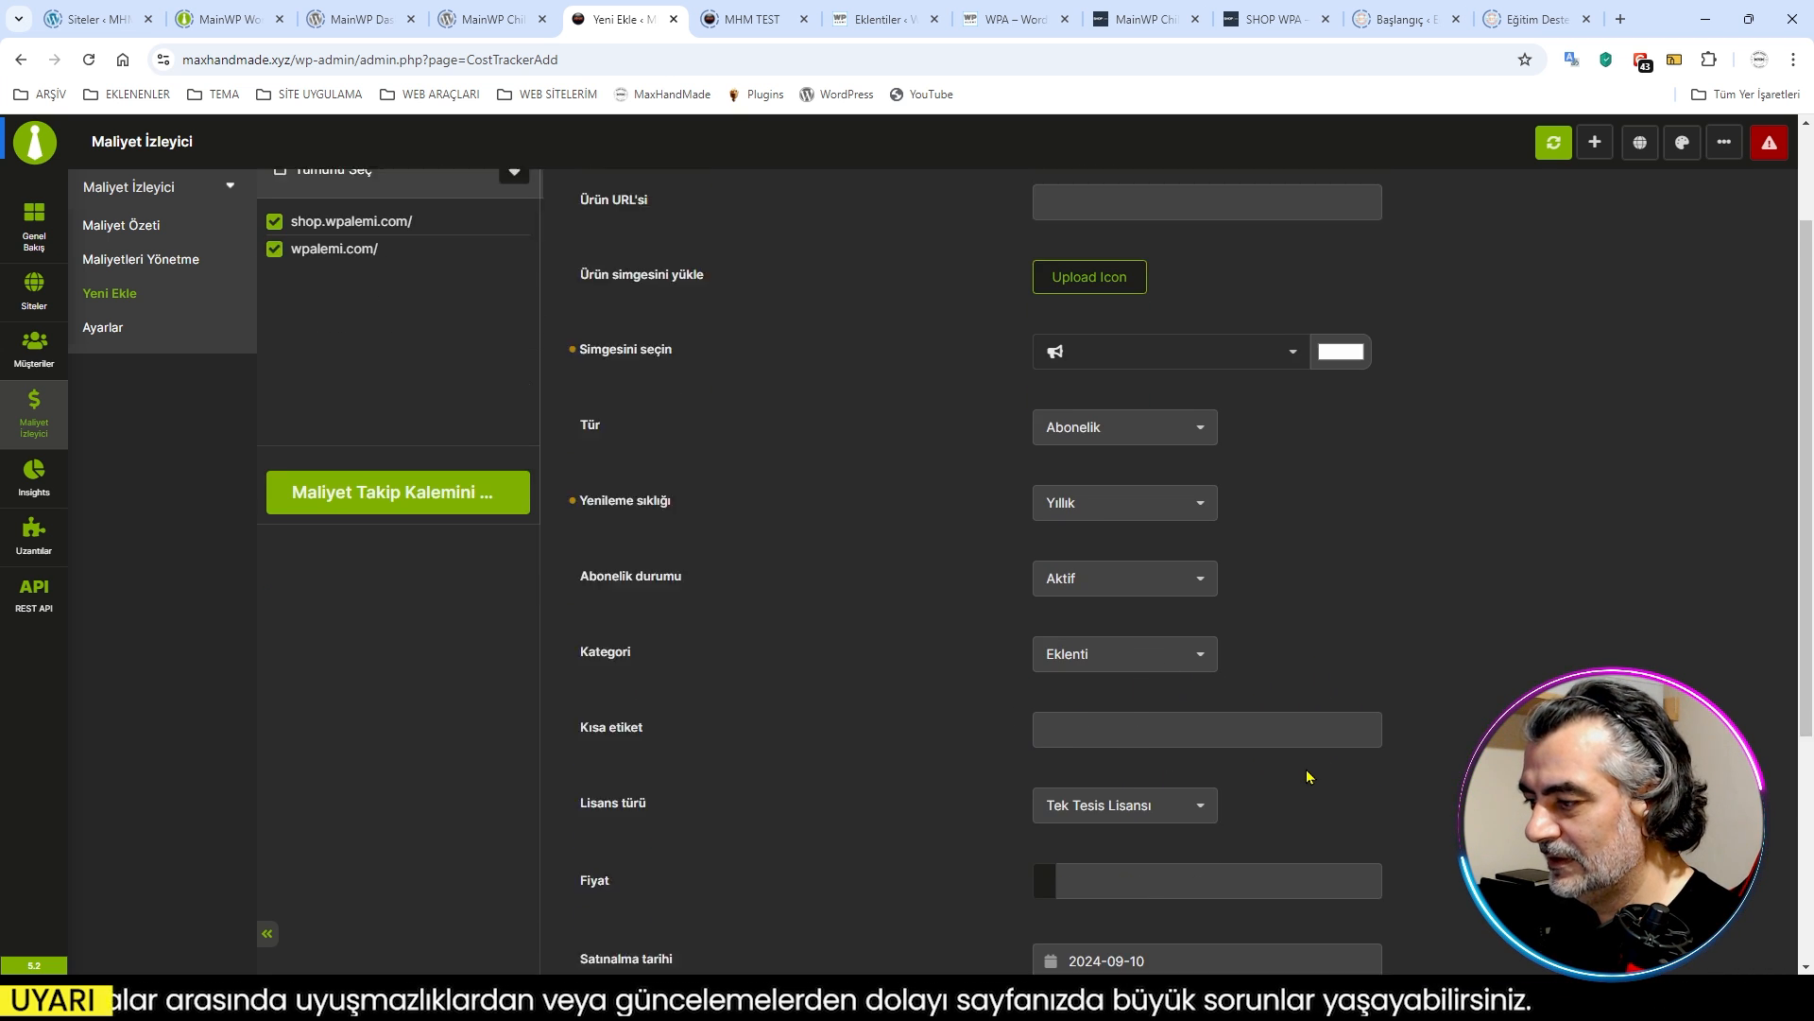
{"action": "left_click", "coordinate": [1177, 623]}
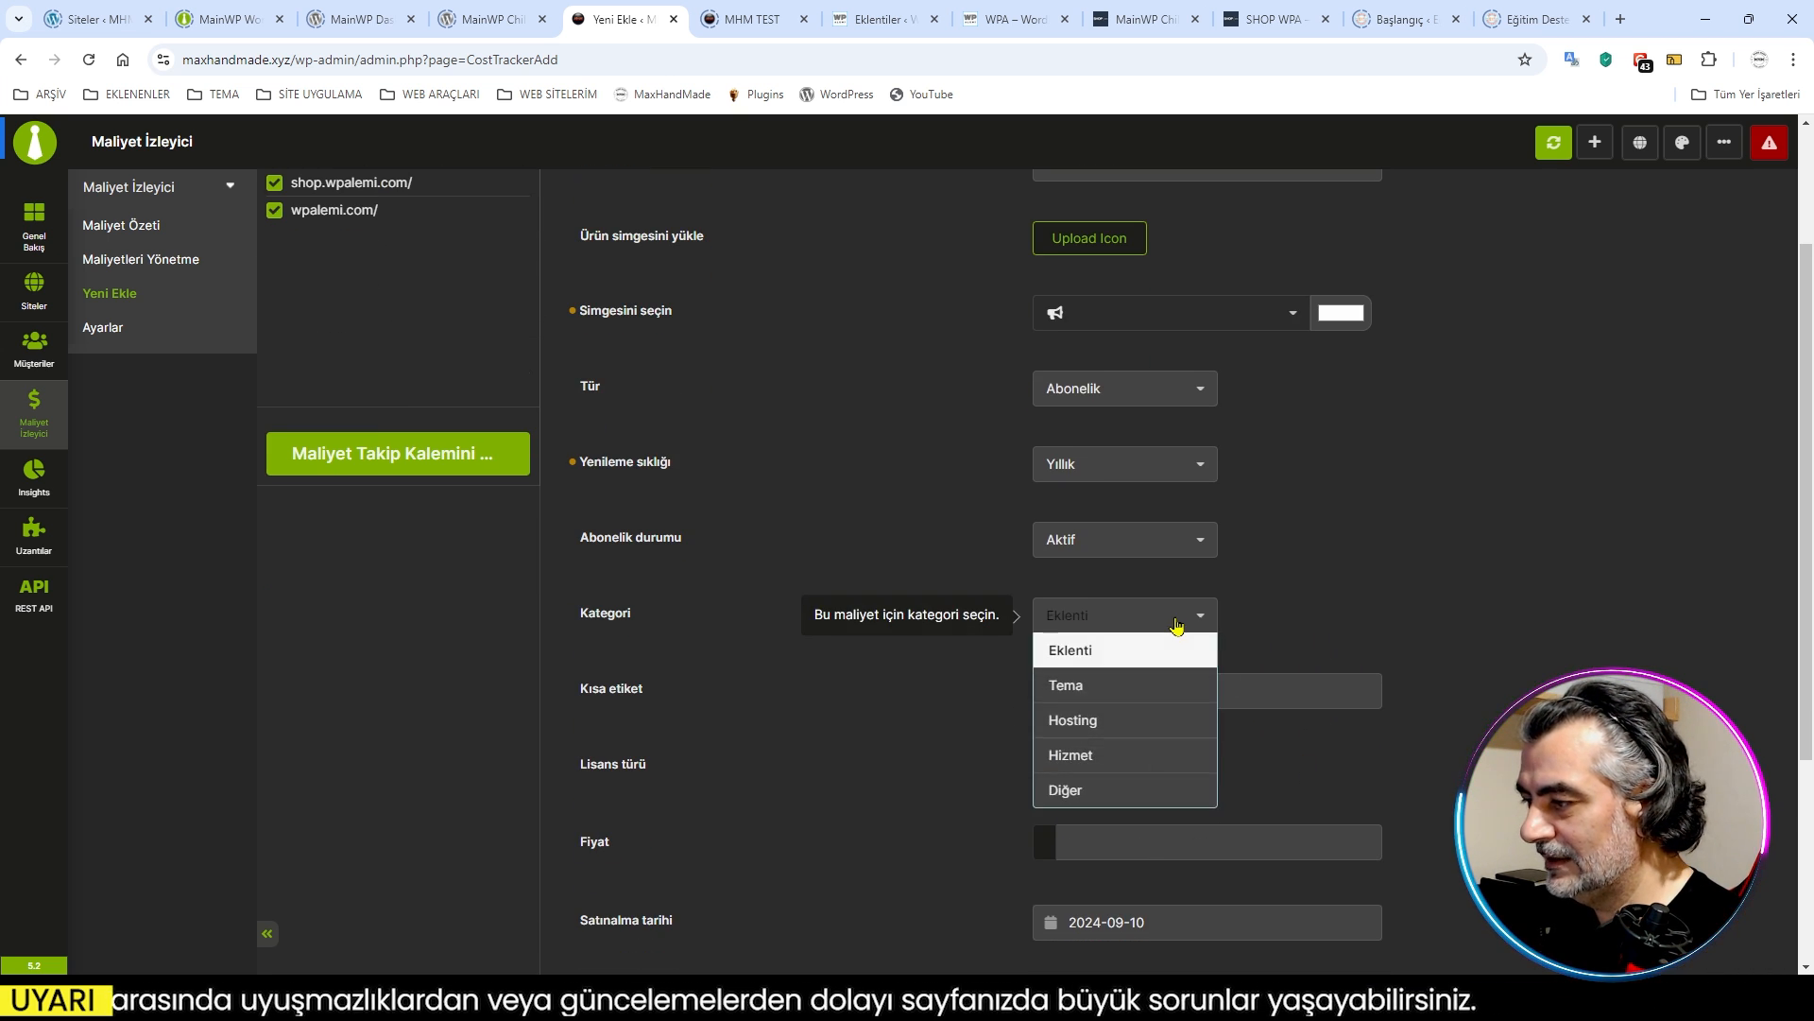
{"action": "left_click", "coordinate": [1108, 723]}
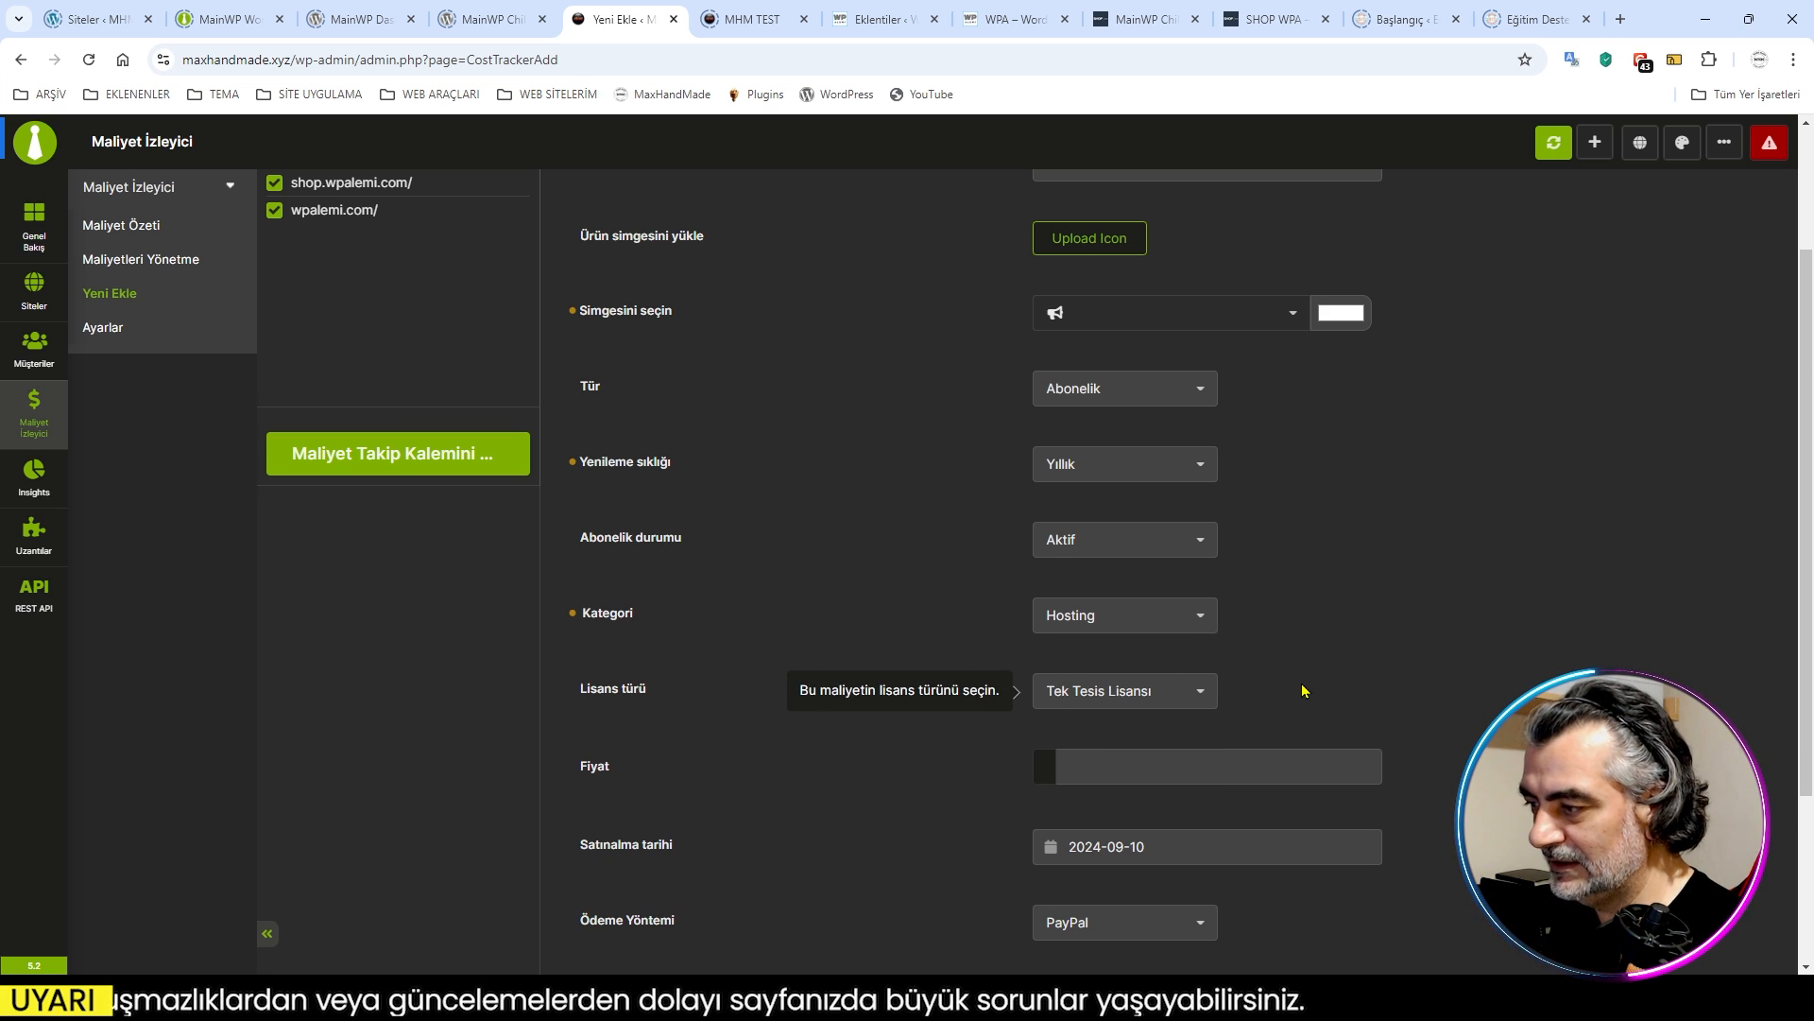
- Keep the Tek Tesis Lisansı licence, set the price to 500 and payment to Kredi Kartı
{"action": "scroll", "coordinate": [1302, 690], "scroll_direction": "down", "scroll_amount": 2}
{"action": "left_click", "coordinate": [1109, 513]}
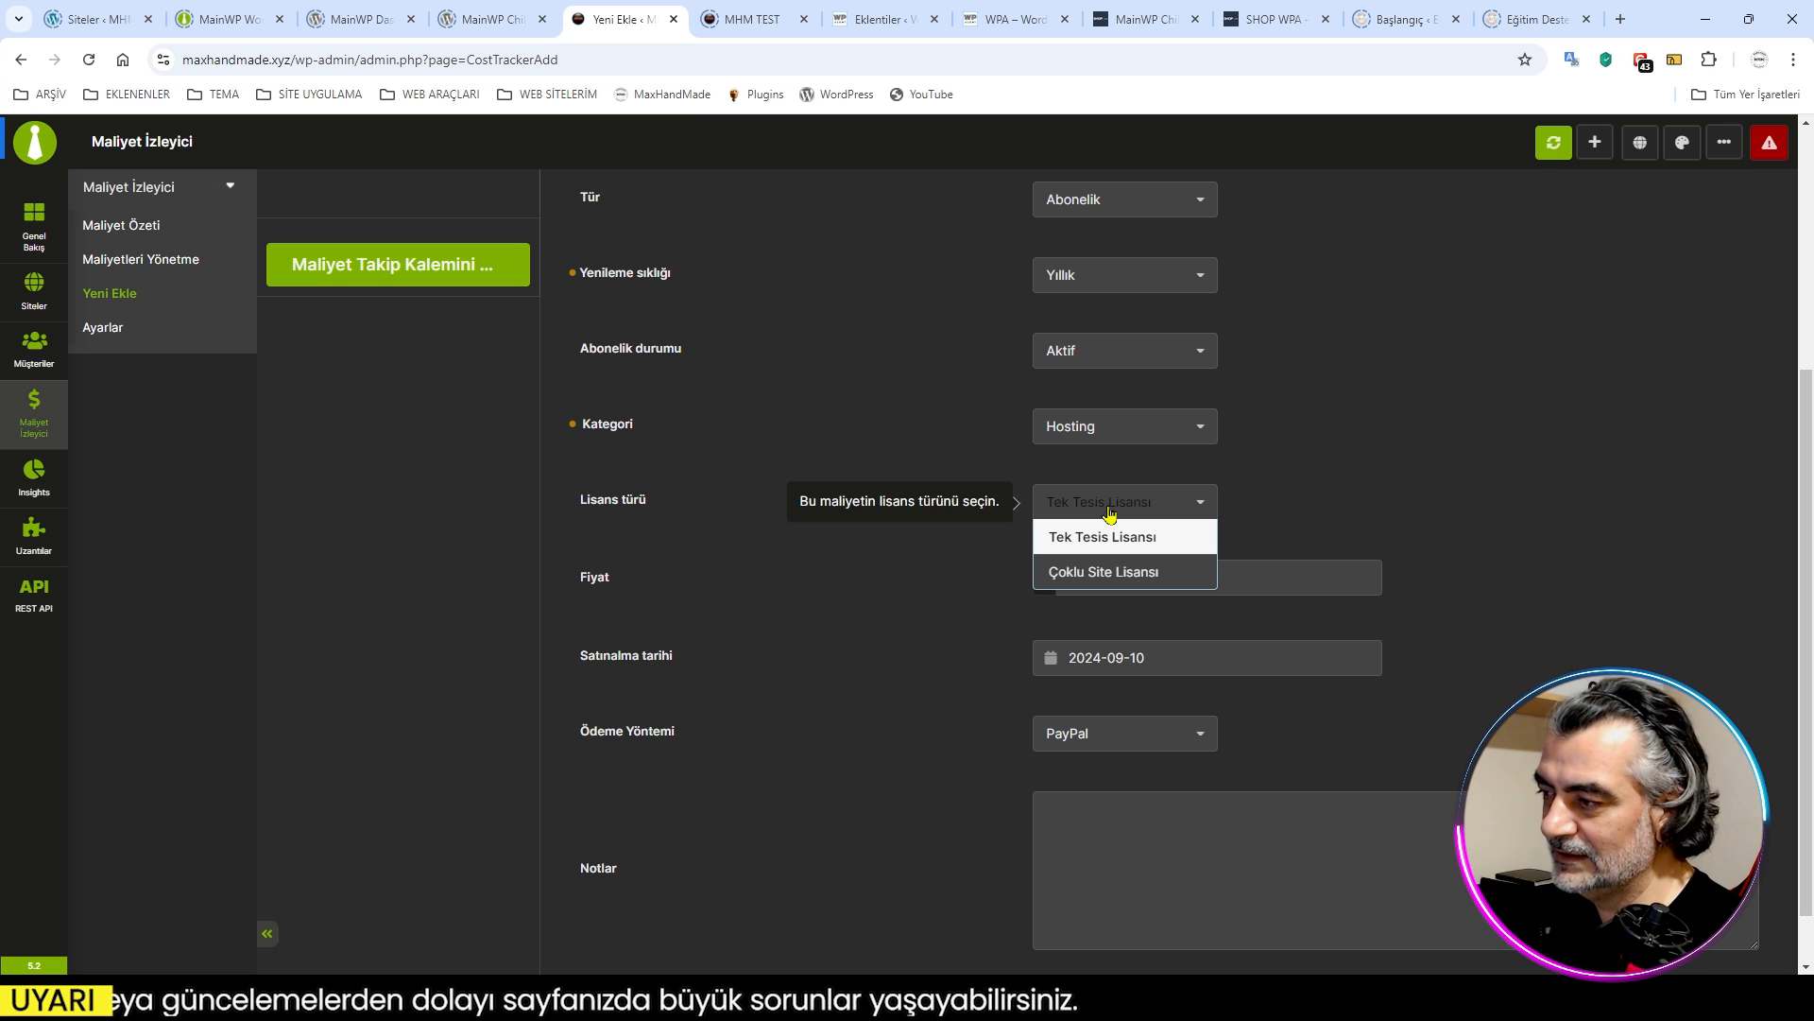
{"action": "left_click", "coordinate": [1304, 512]}
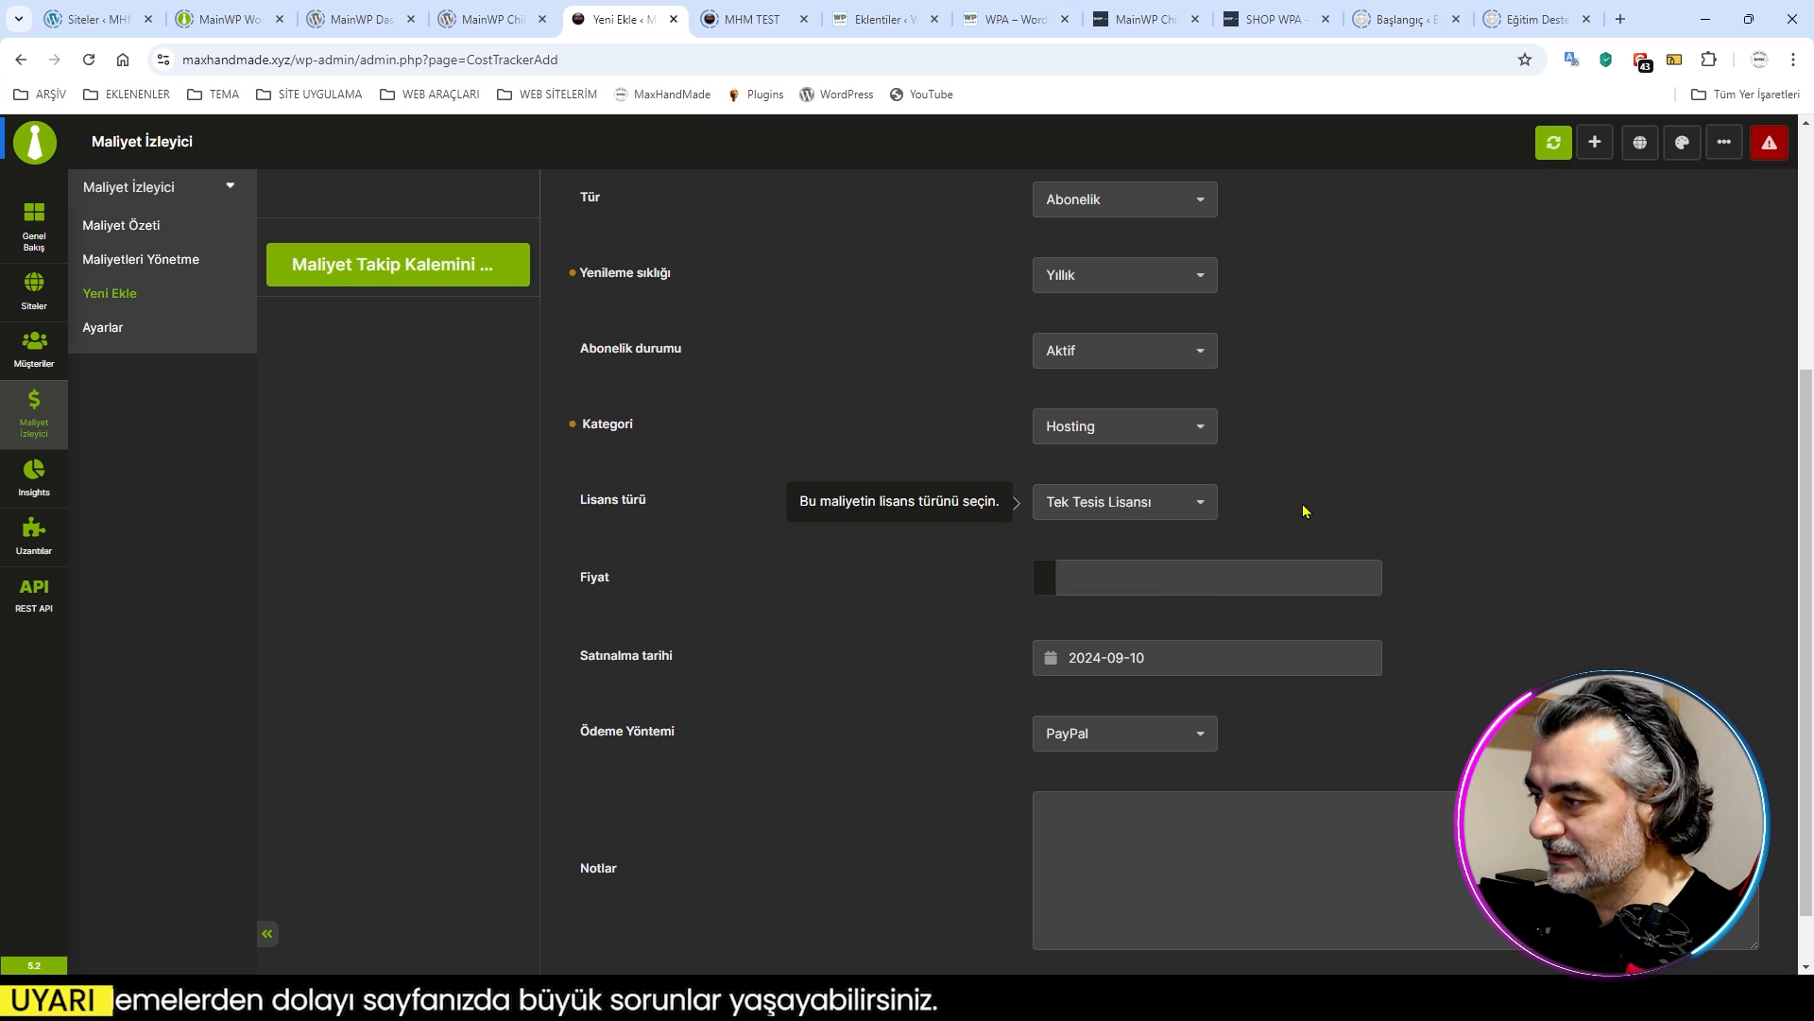
{"action": "left_click", "coordinate": [1140, 580]}
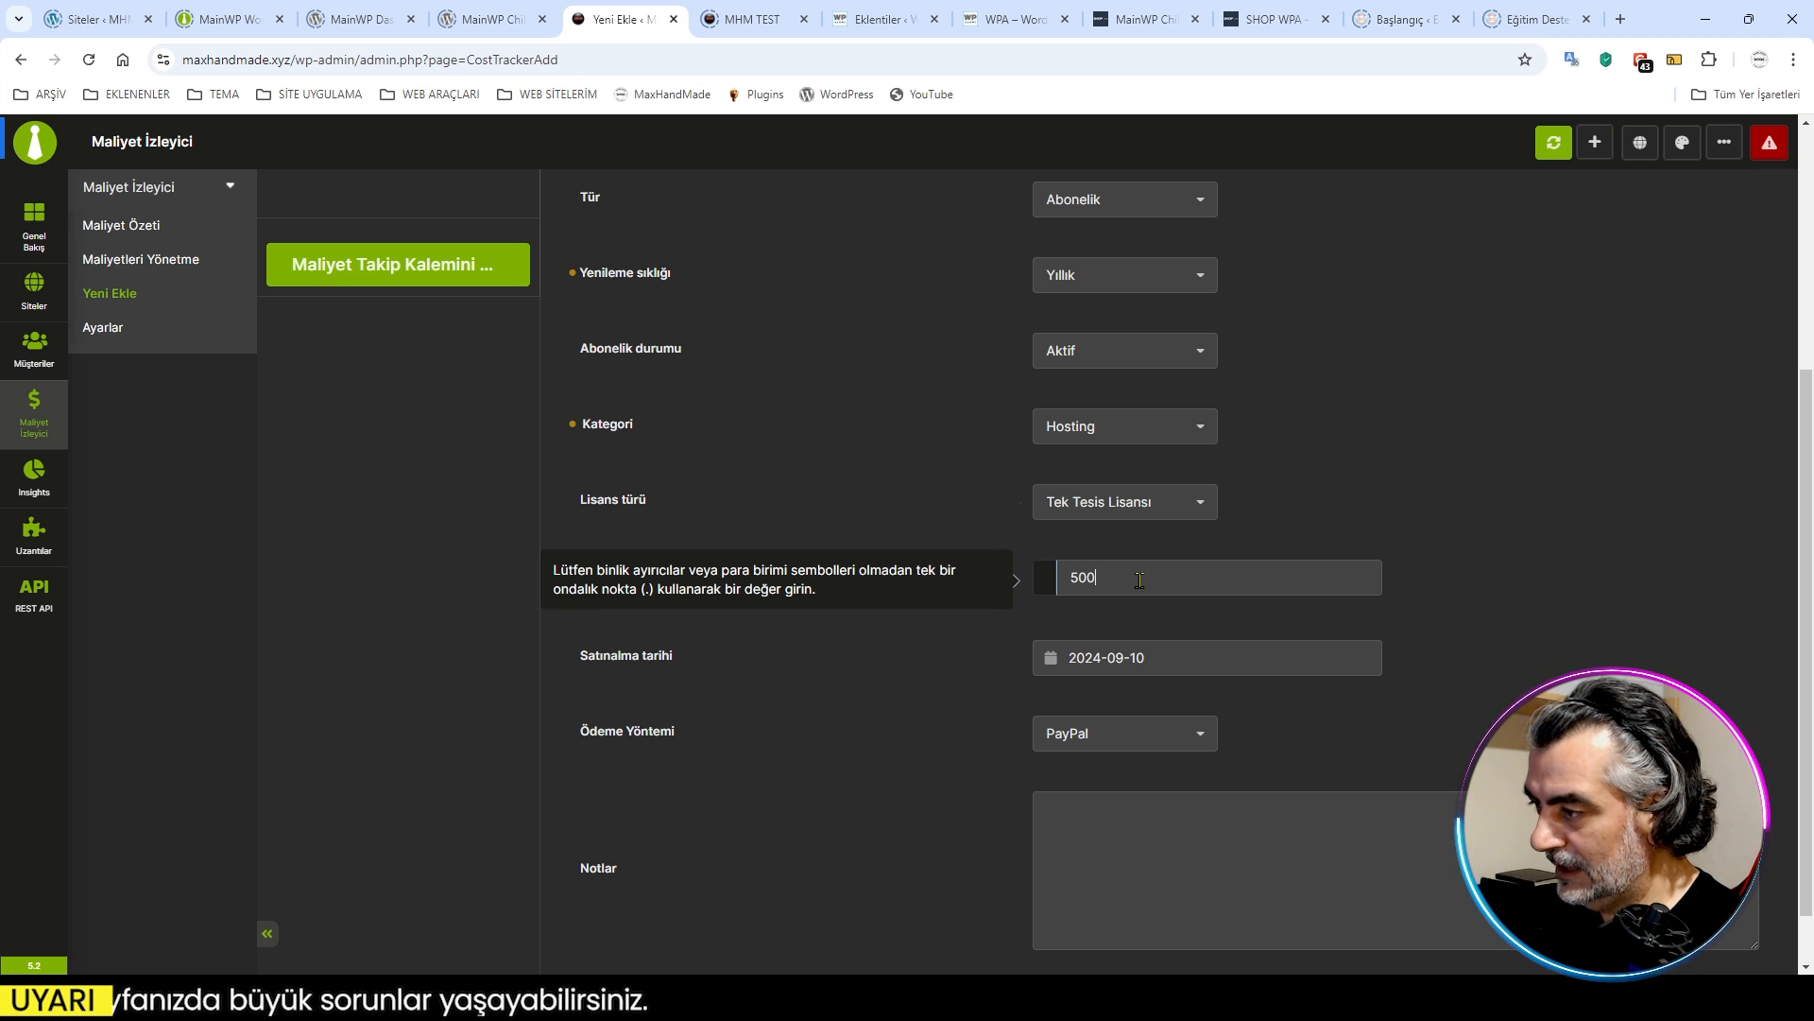
{"action": "left_click", "coordinate": [1117, 741]}
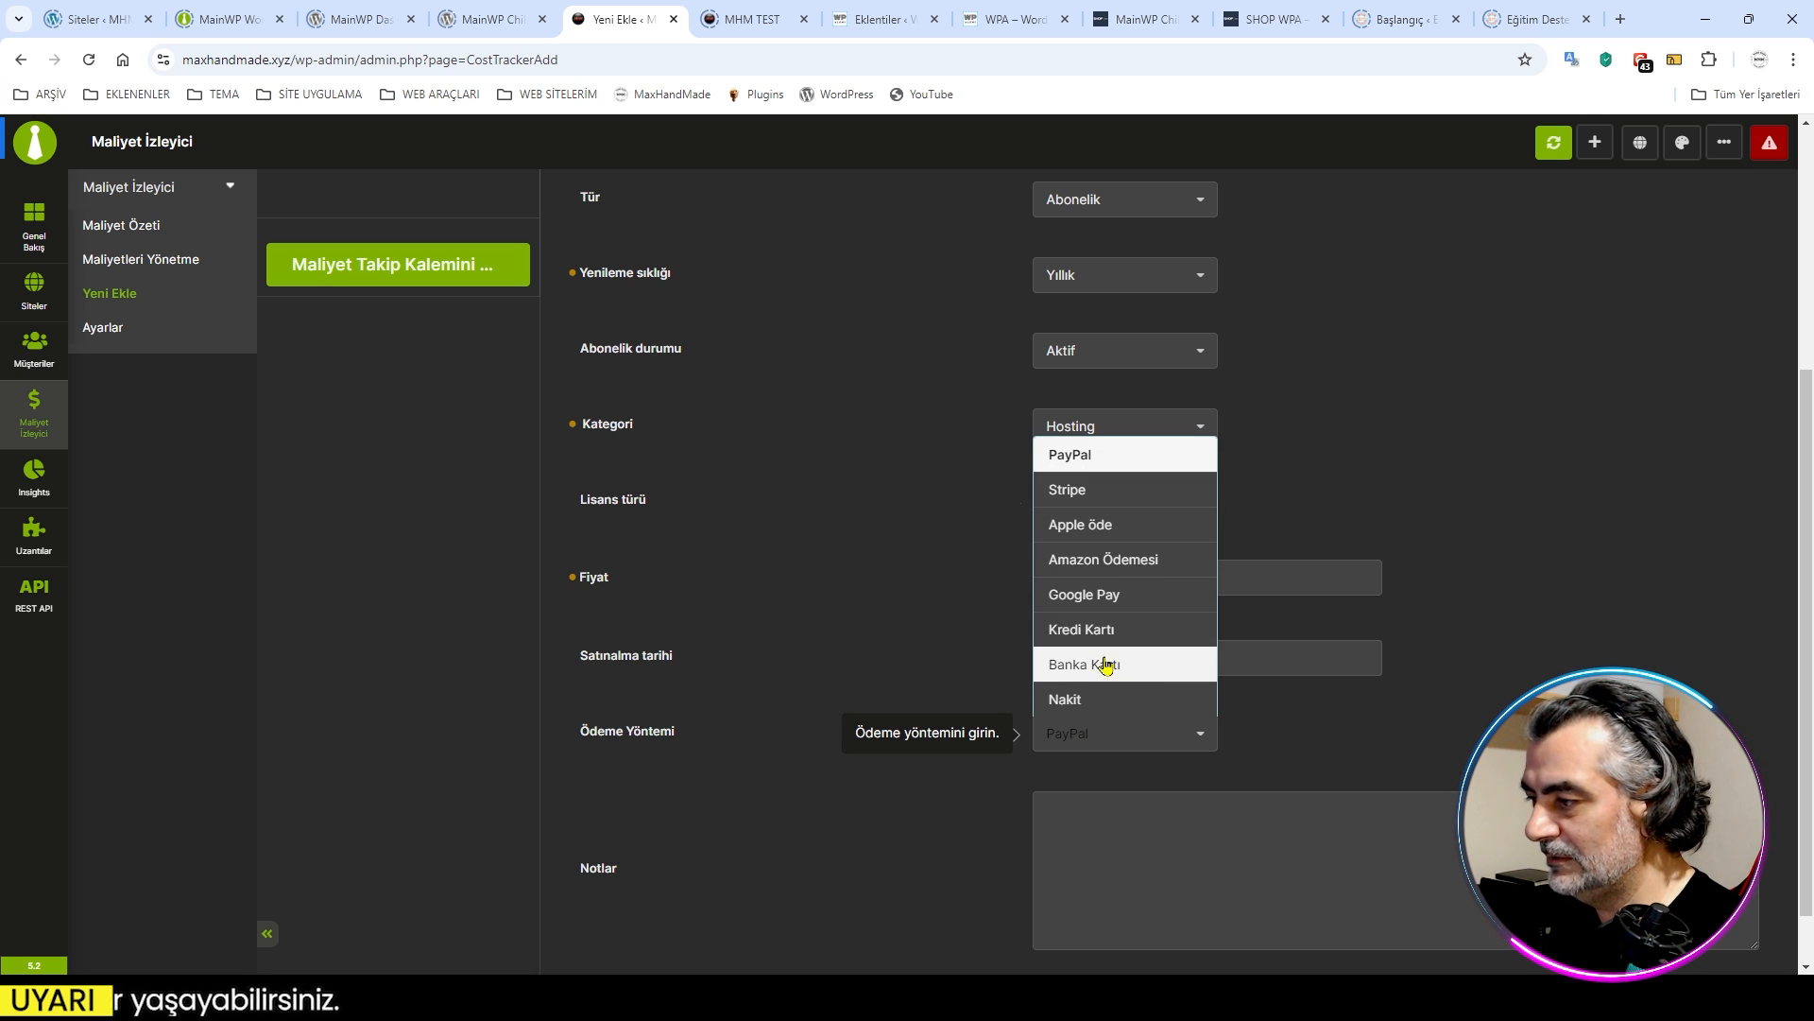
{"action": "left_click", "coordinate": [1087, 629]}
{"action": "scroll", "coordinate": [1377, 741], "scroll_direction": "down", "scroll_amount": 1}
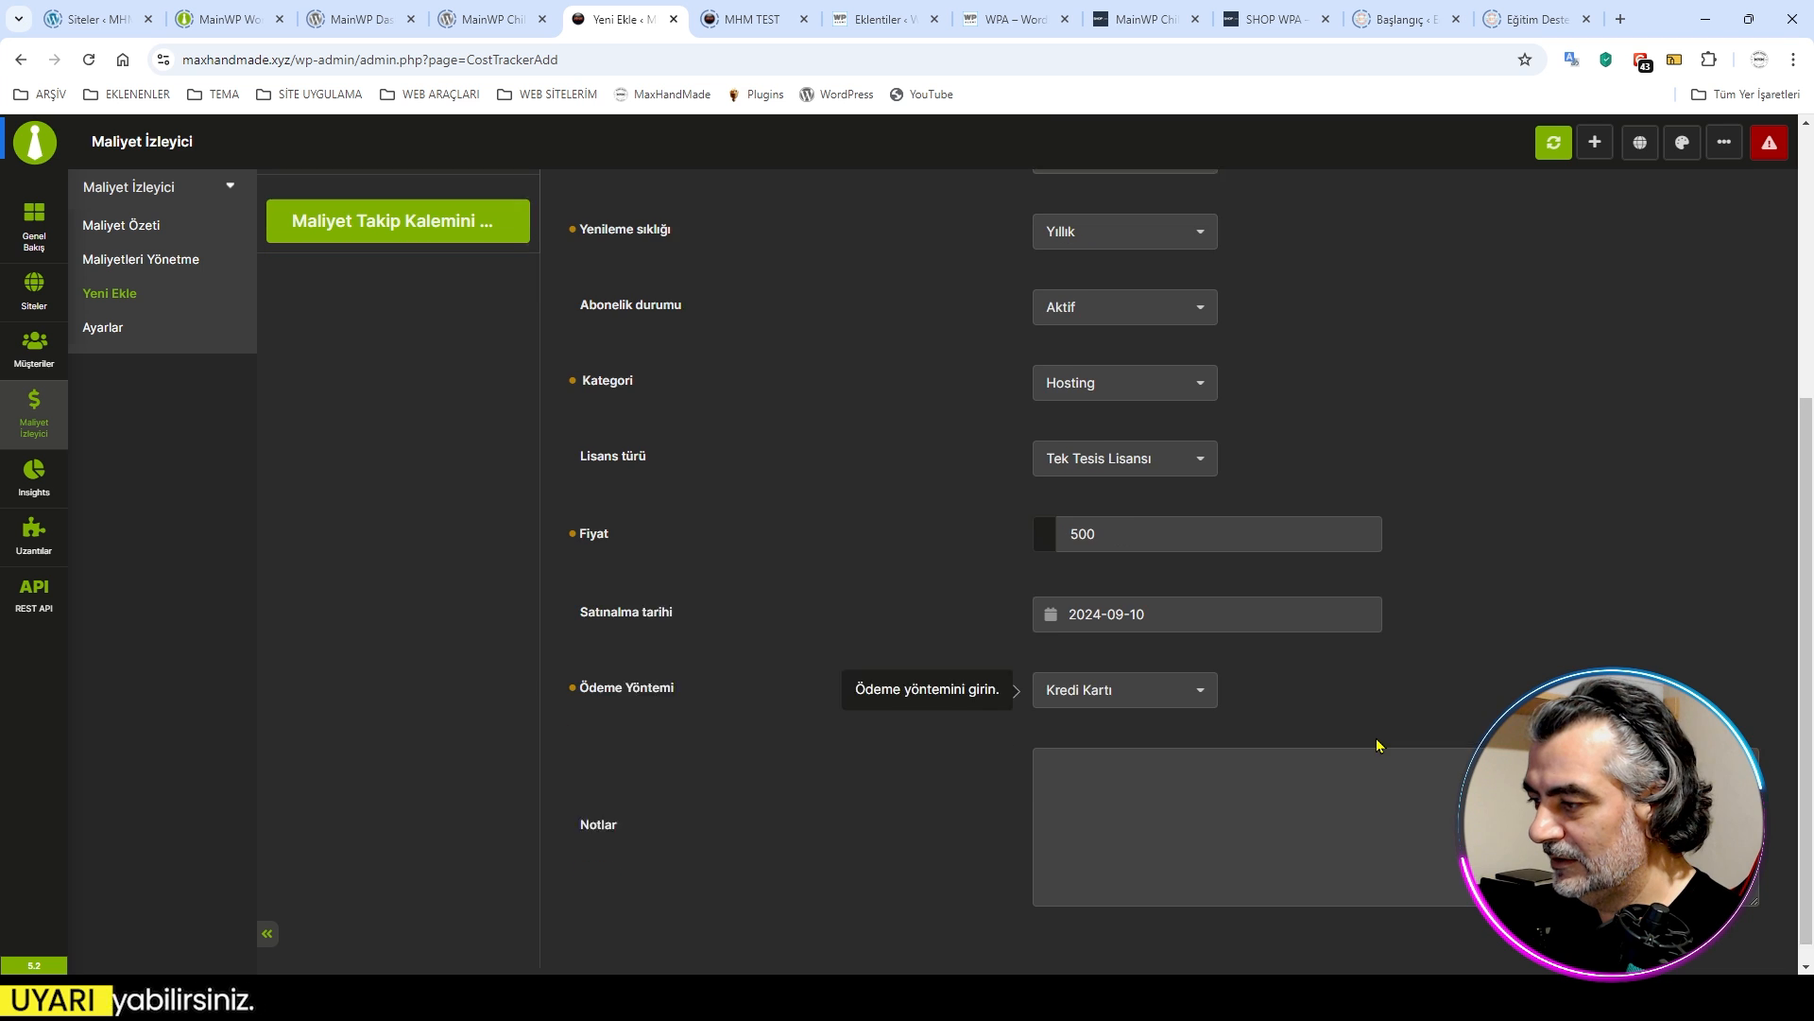
{"action": "left_click", "coordinate": [1087, 752]}
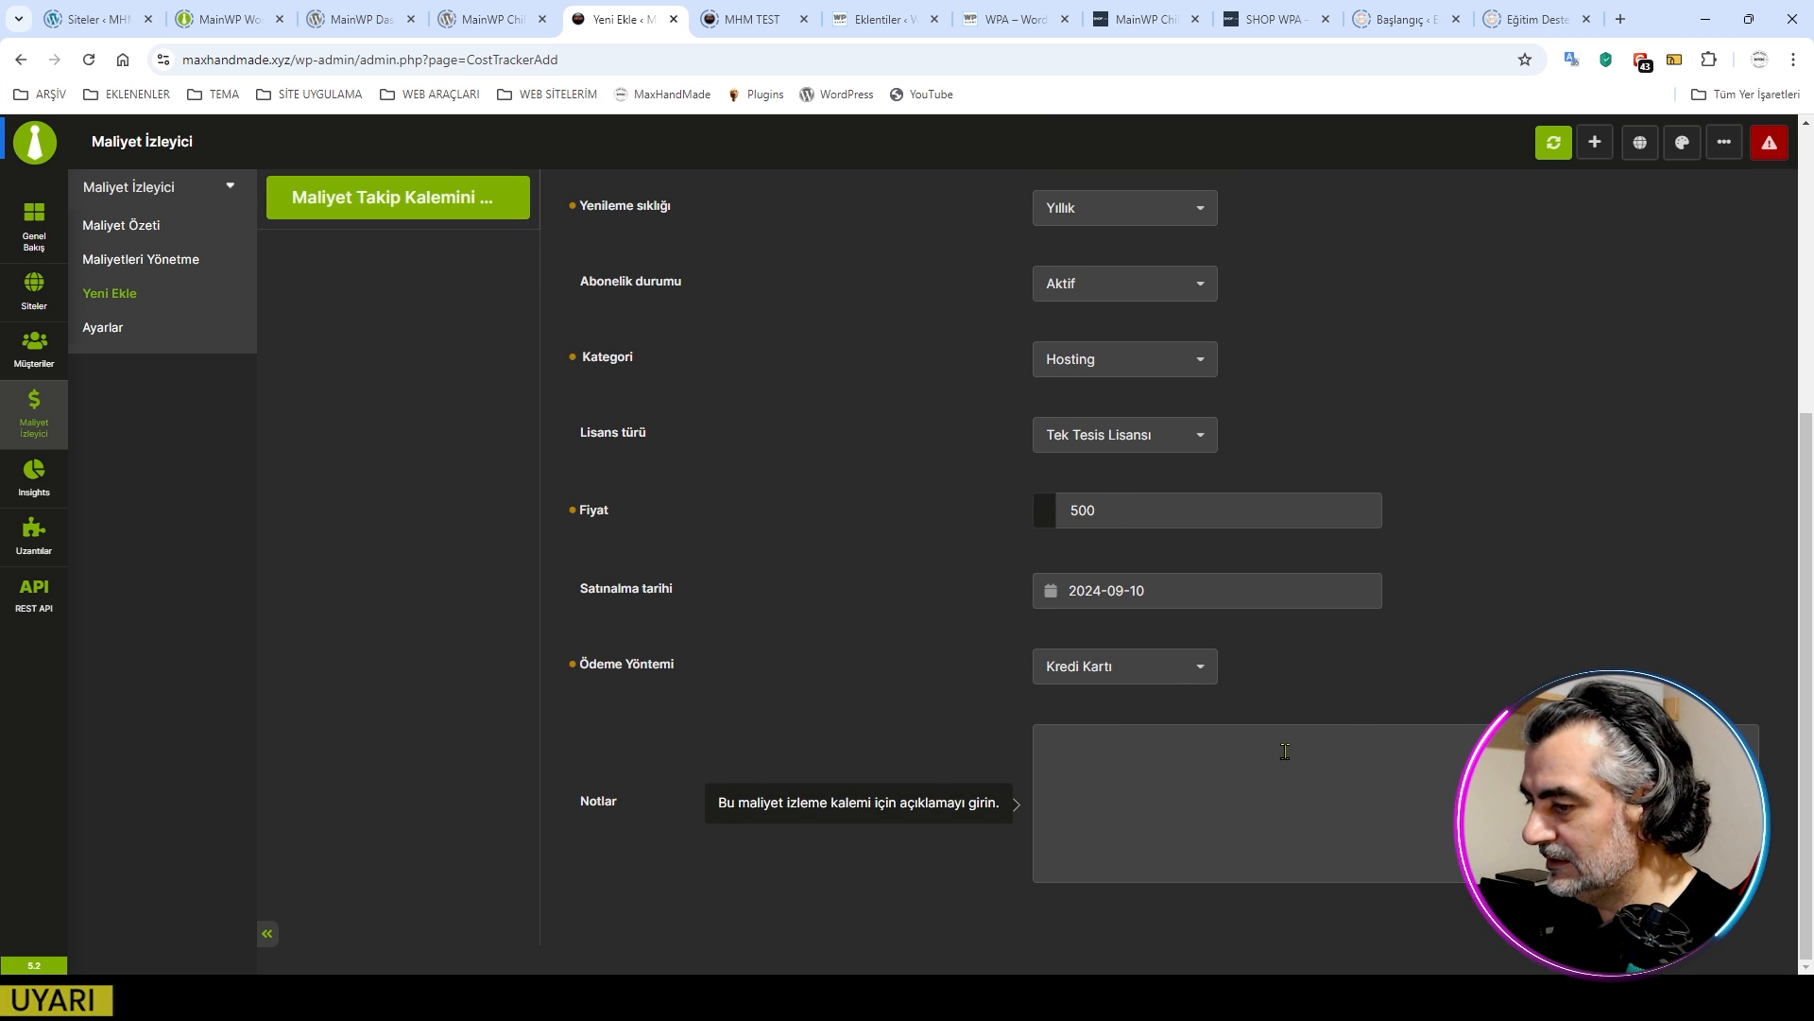
{"action": "scroll", "coordinate": [1283, 752], "scroll_direction": "up", "scroll_amount": 5}
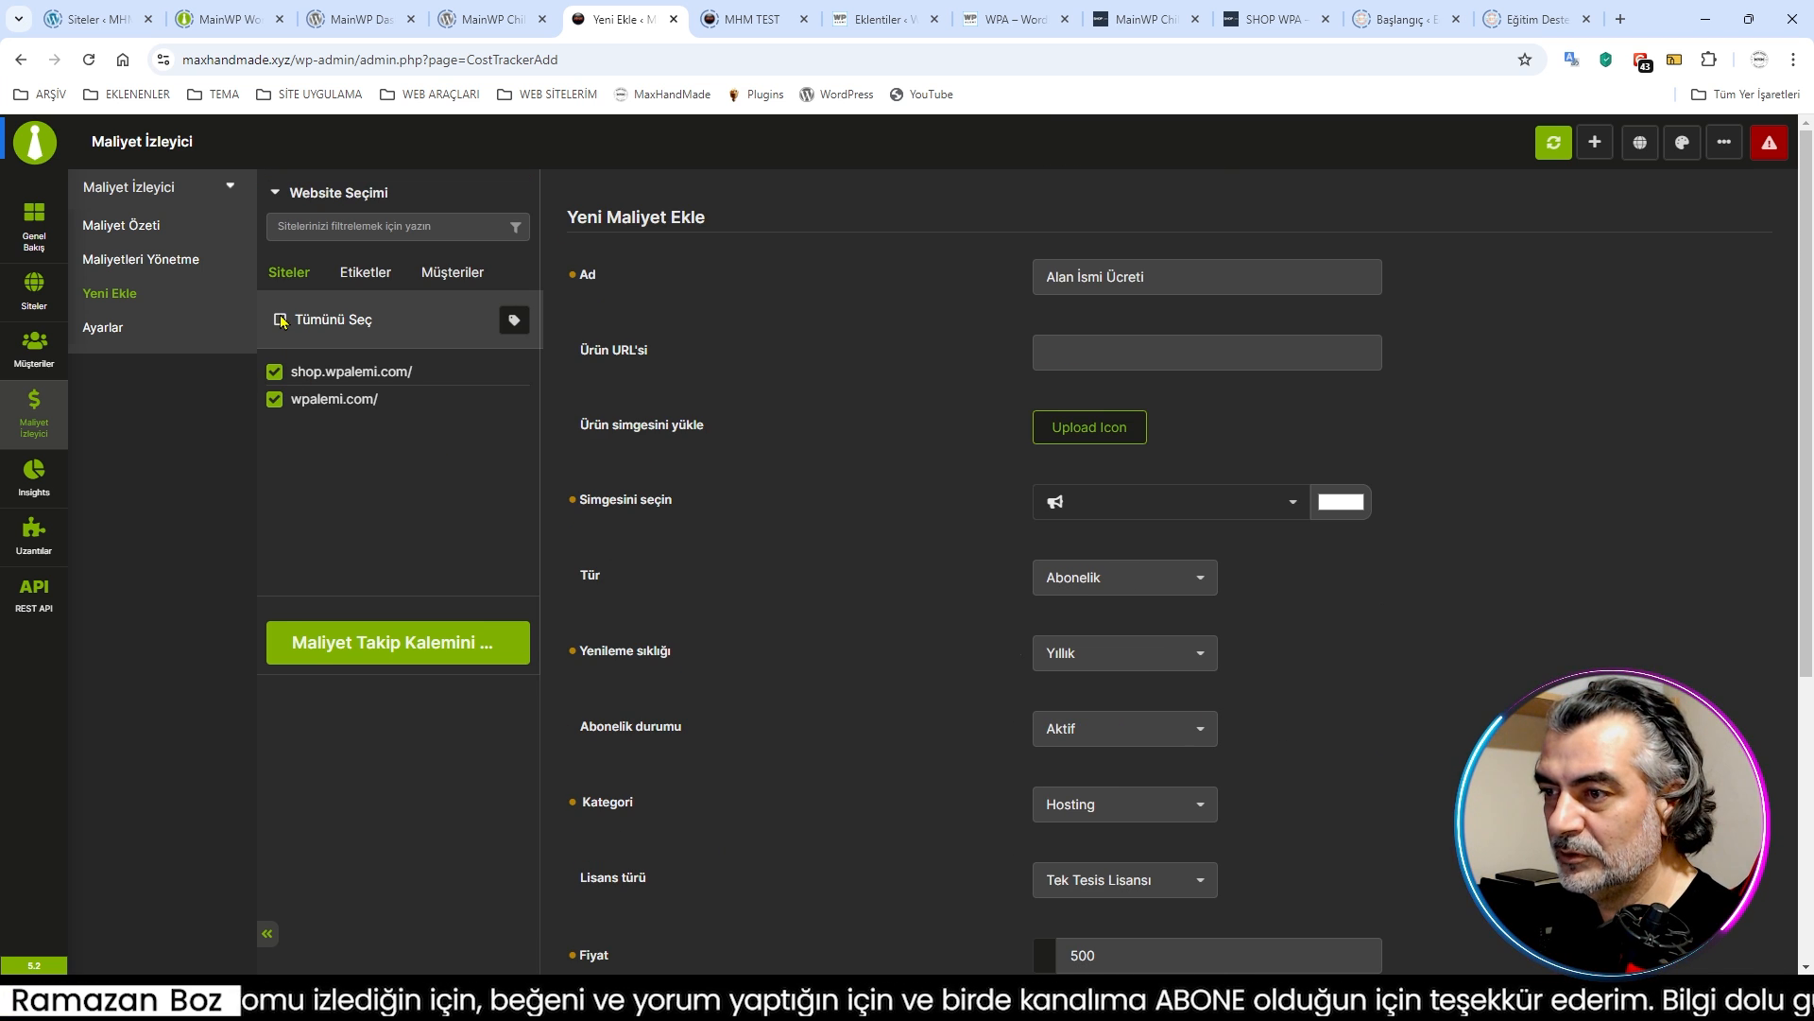
- Save the Alan İsmi Ücreti cost and review the Cost Summary showing Hosting at 500
{"action": "left_click", "coordinate": [397, 643]}
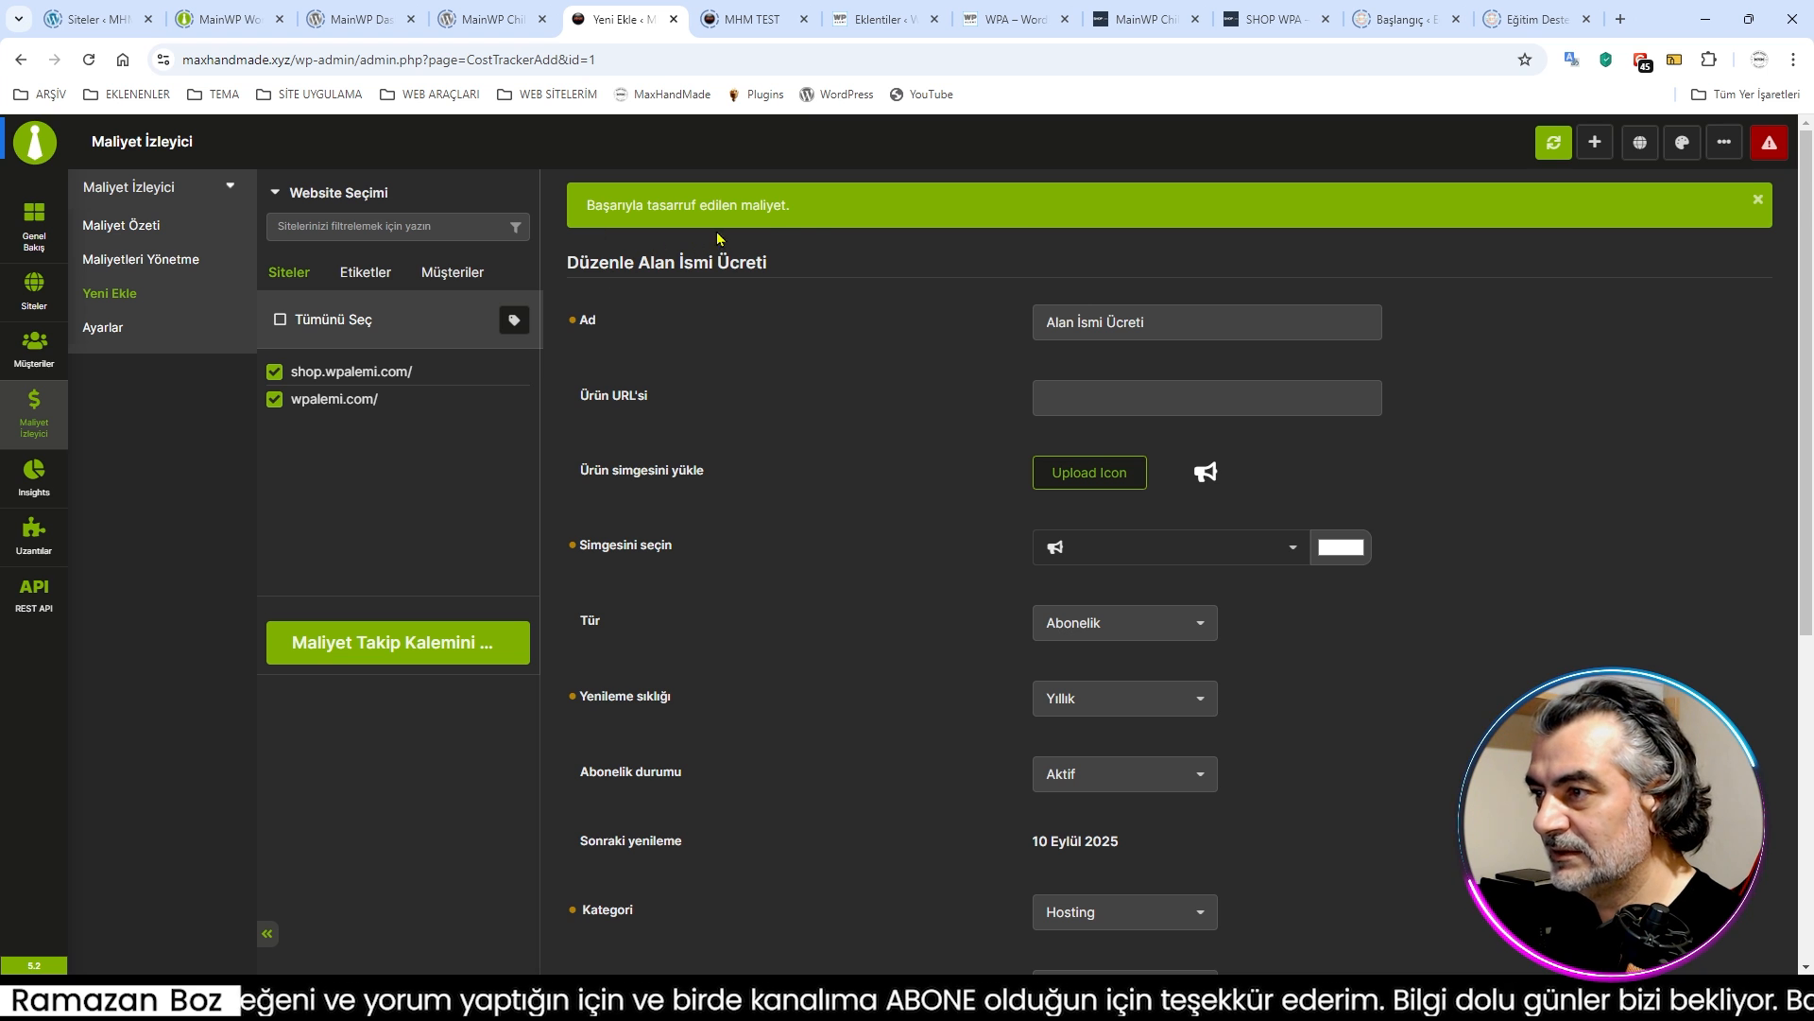
{"action": "left_click", "coordinate": [121, 225]}
{"action": "scroll", "coordinate": [560, 520], "scroll_direction": "down", "scroll_amount": 3}
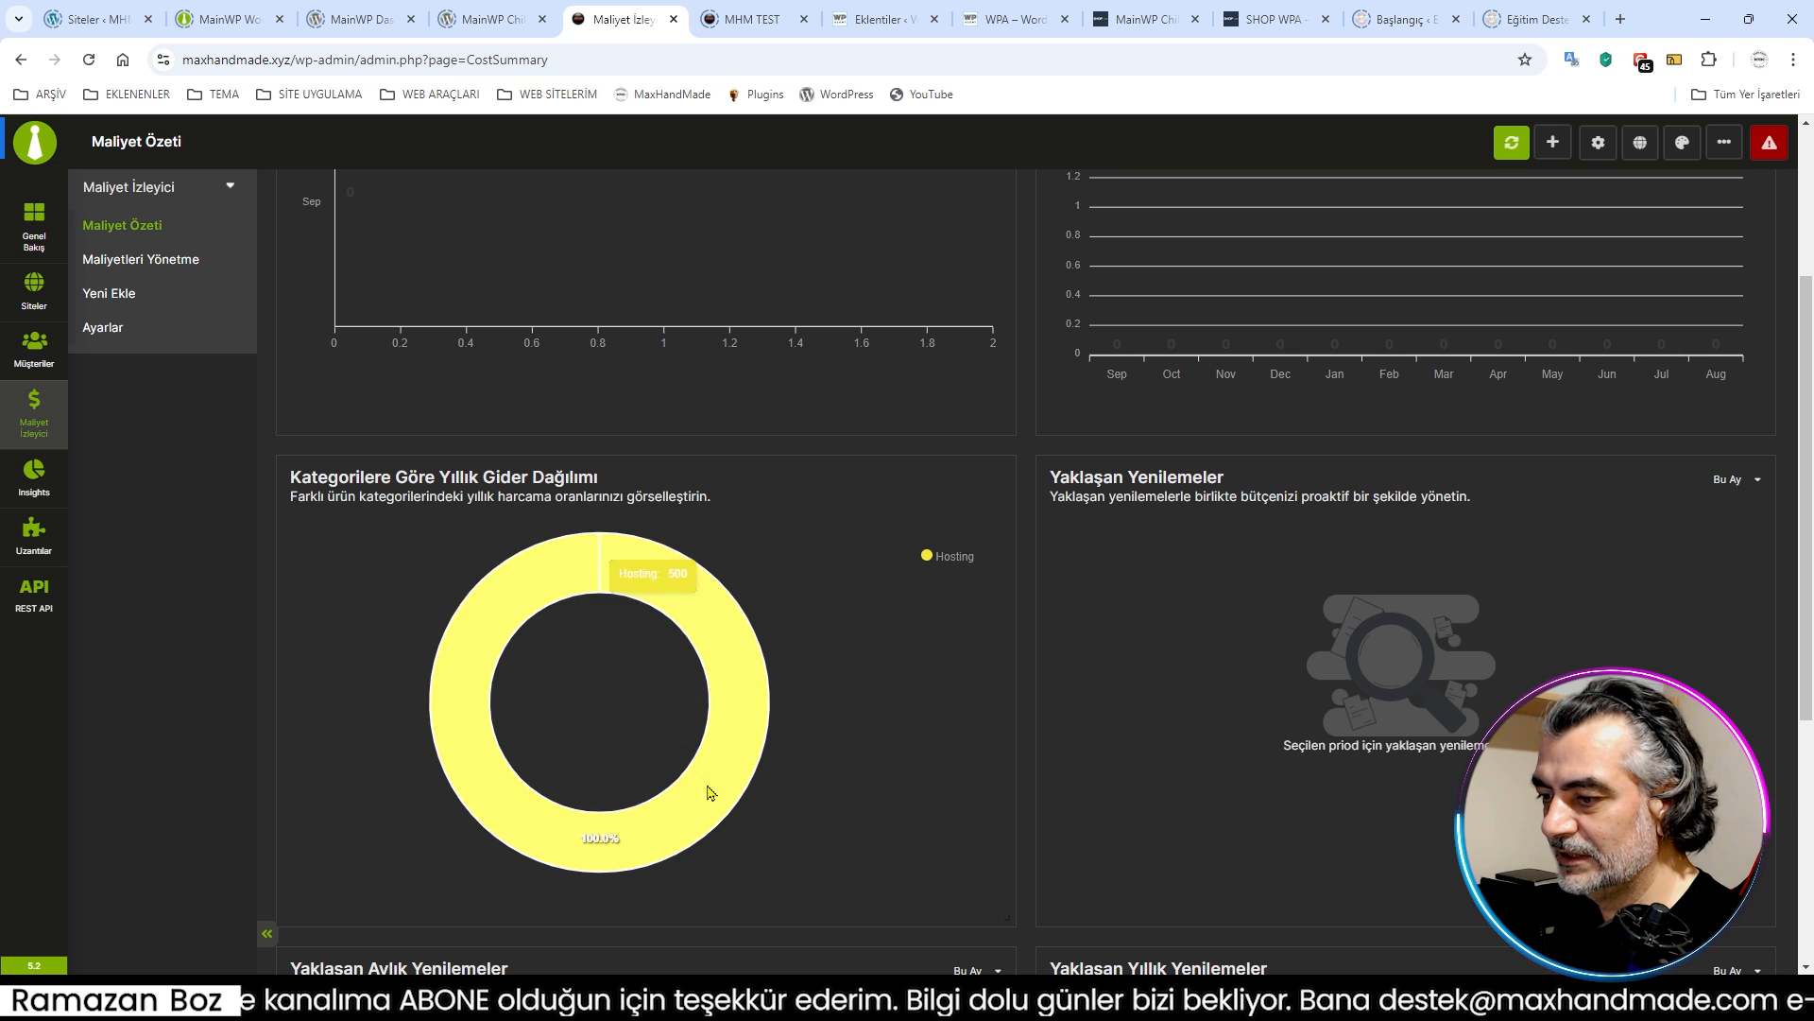
{"action": "scroll", "coordinate": [782, 567], "scroll_direction": "down", "scroll_amount": 5}
{"action": "scroll", "coordinate": [786, 555], "scroll_direction": "up", "scroll_amount": 8}
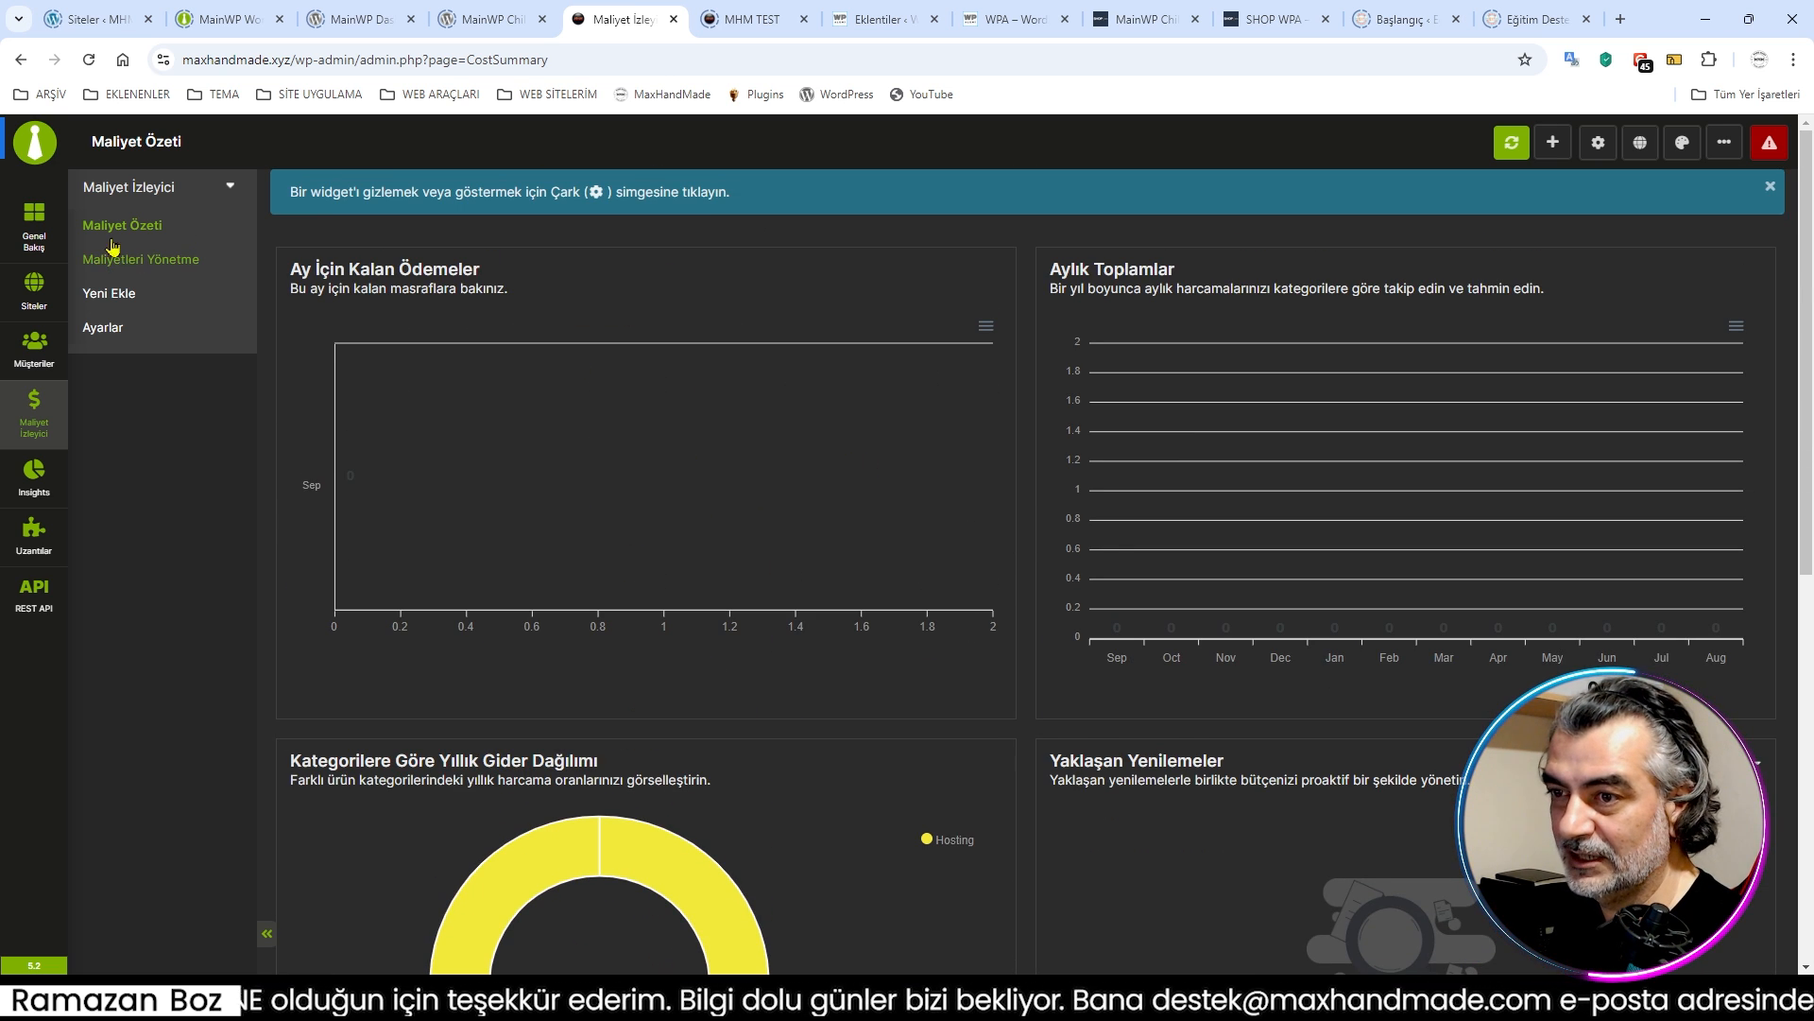
- Look over the Overview, Sites list and Insights metrics (2 added, 3 synced, 5 total), then return to Cost Summary
{"action": "left_click", "coordinate": [37, 237]}
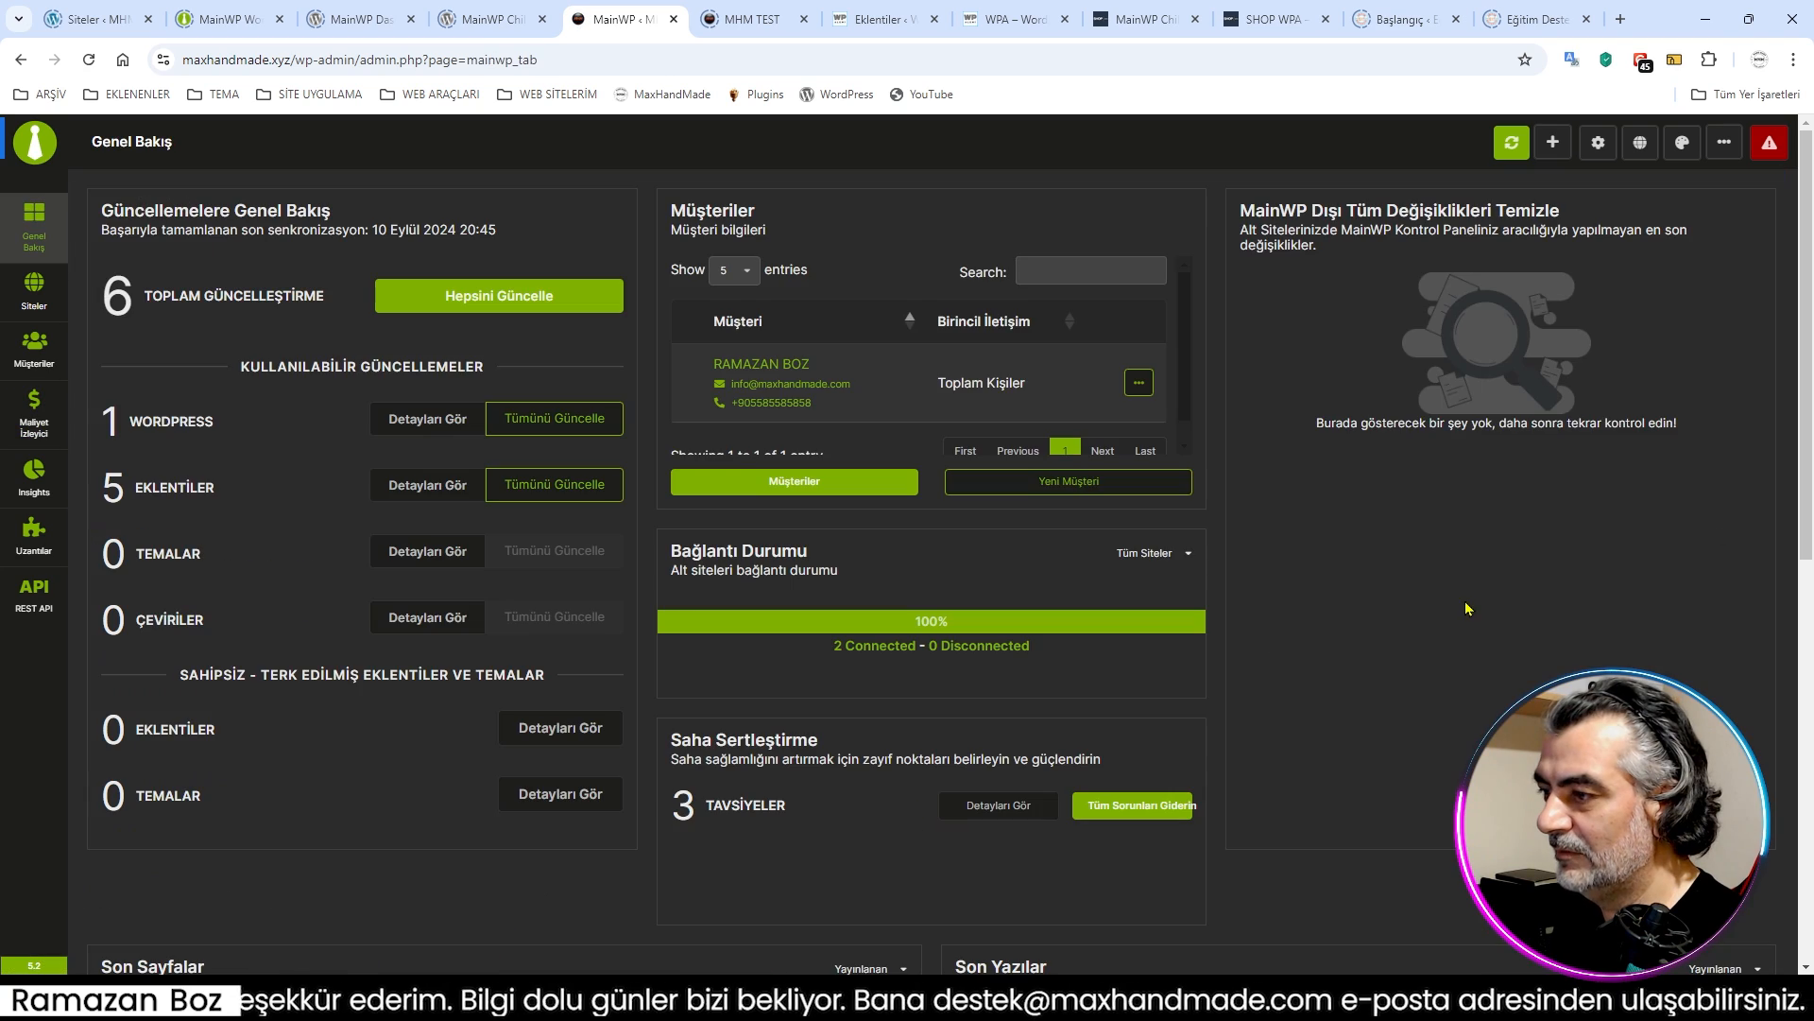
{"action": "scroll", "coordinate": [1290, 544], "scroll_direction": "down", "scroll_amount": 8}
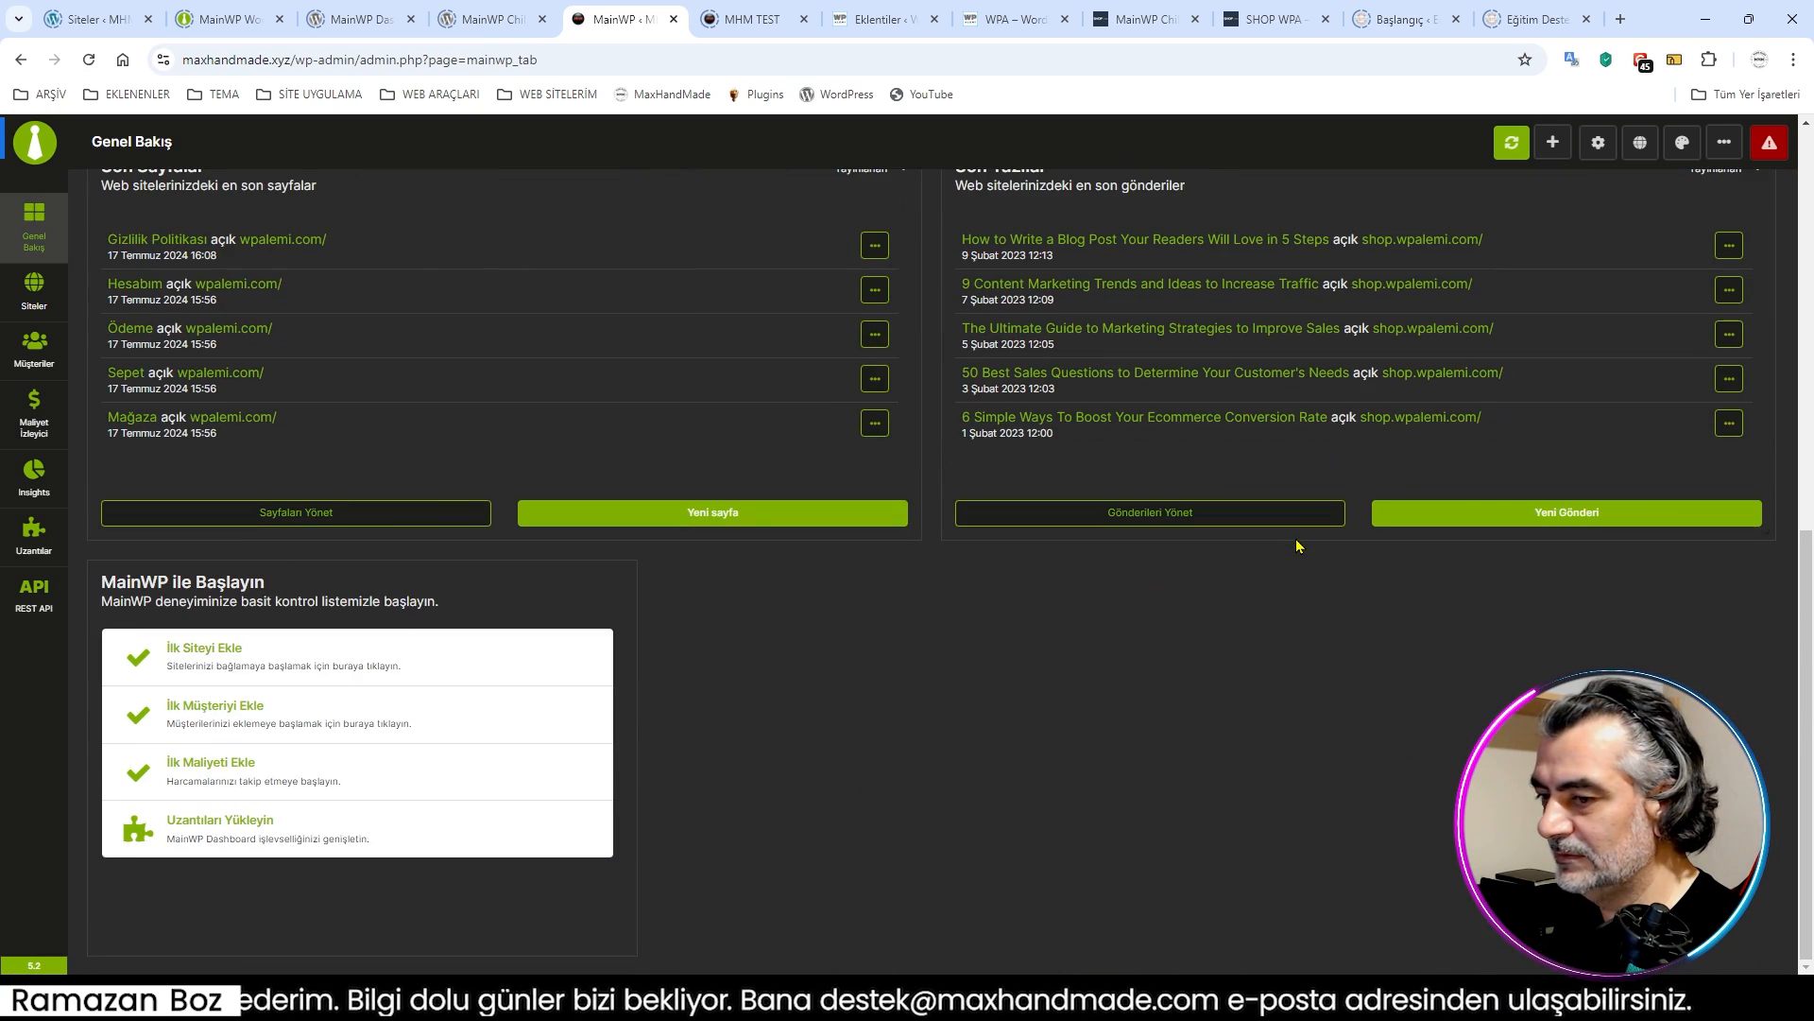
{"action": "scroll", "coordinate": [1297, 544], "scroll_direction": "up", "scroll_amount": 6}
{"action": "scroll", "coordinate": [1298, 547], "scroll_direction": "up", "scroll_amount": 3}
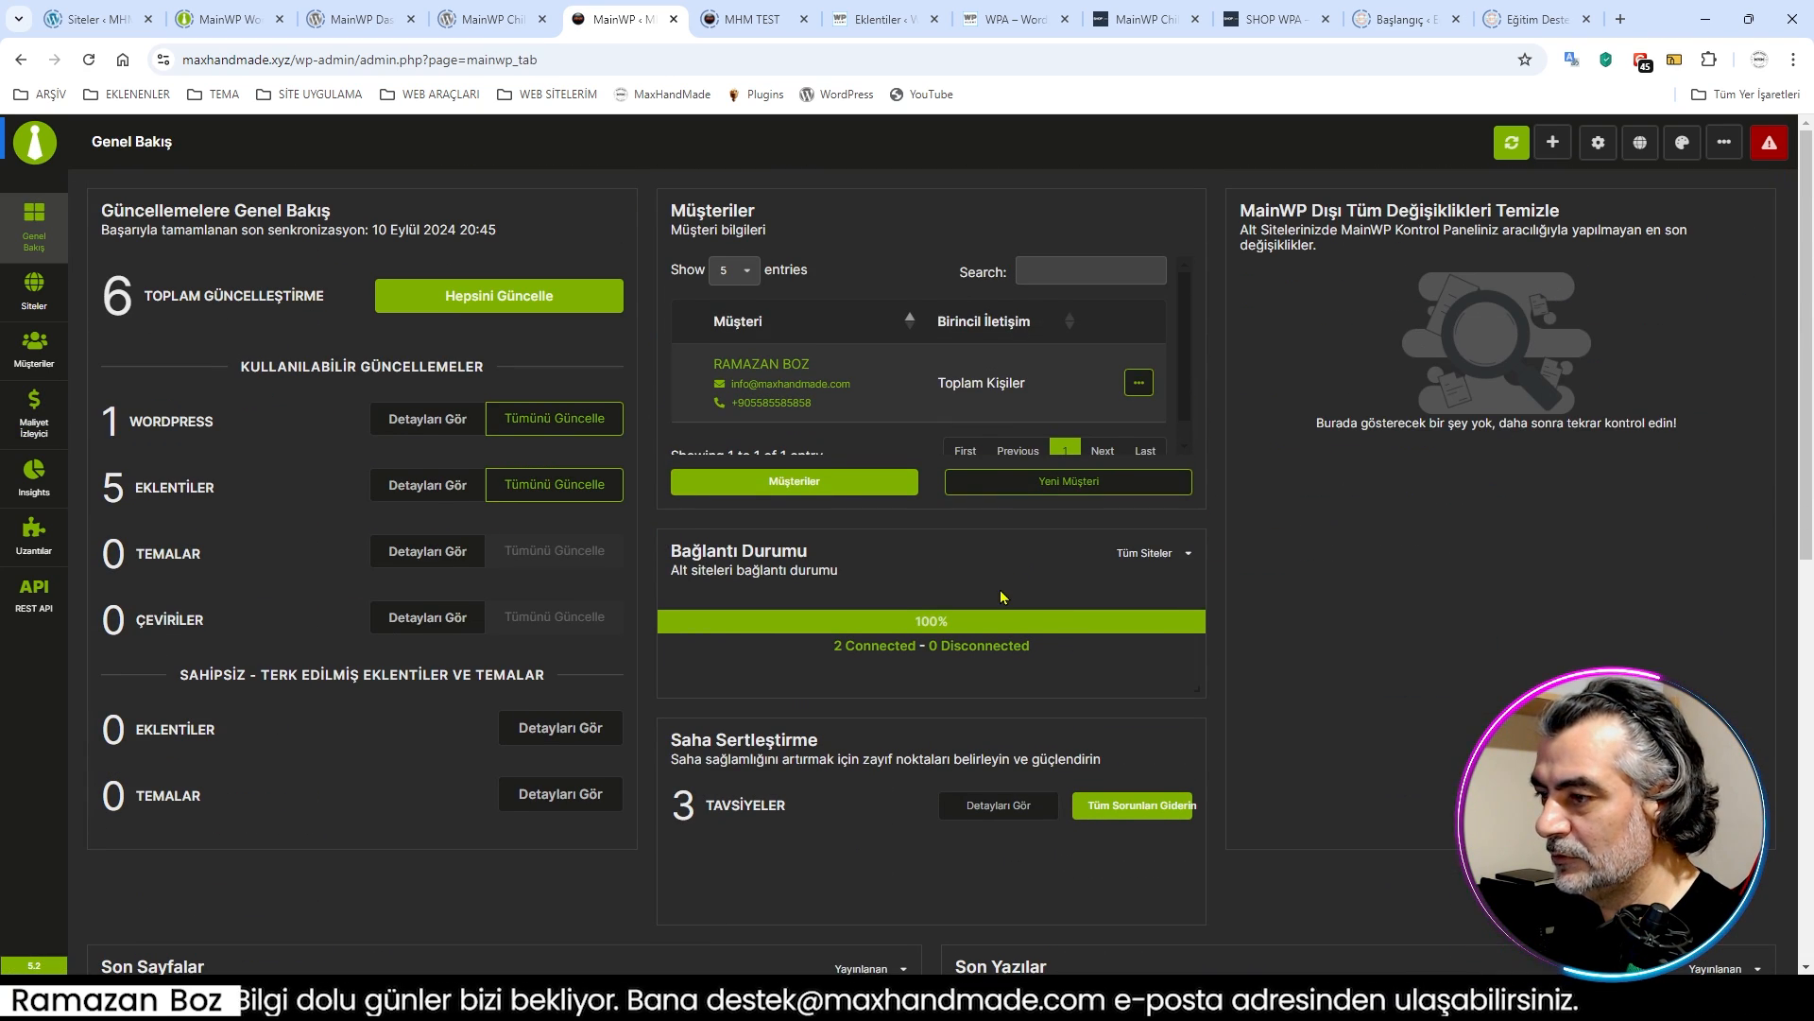
{"action": "left_click", "coordinate": [34, 288]}
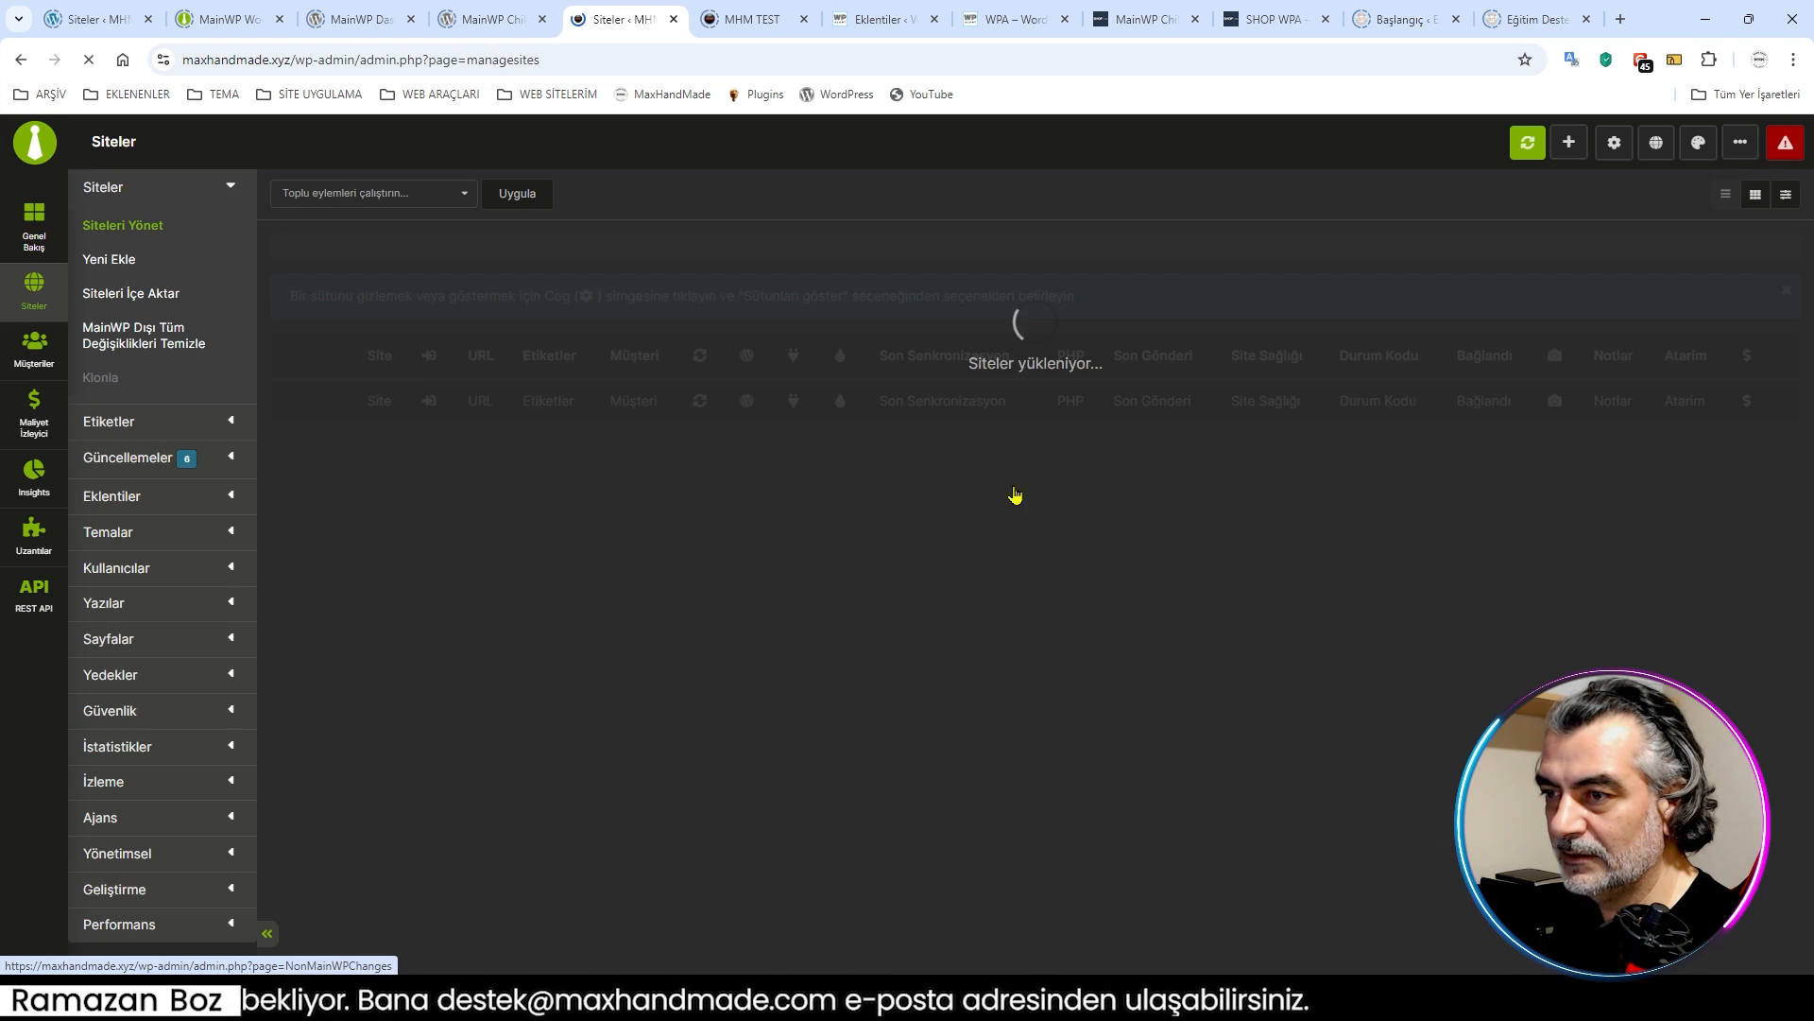
{"action": "left_click", "coordinate": [31, 488]}
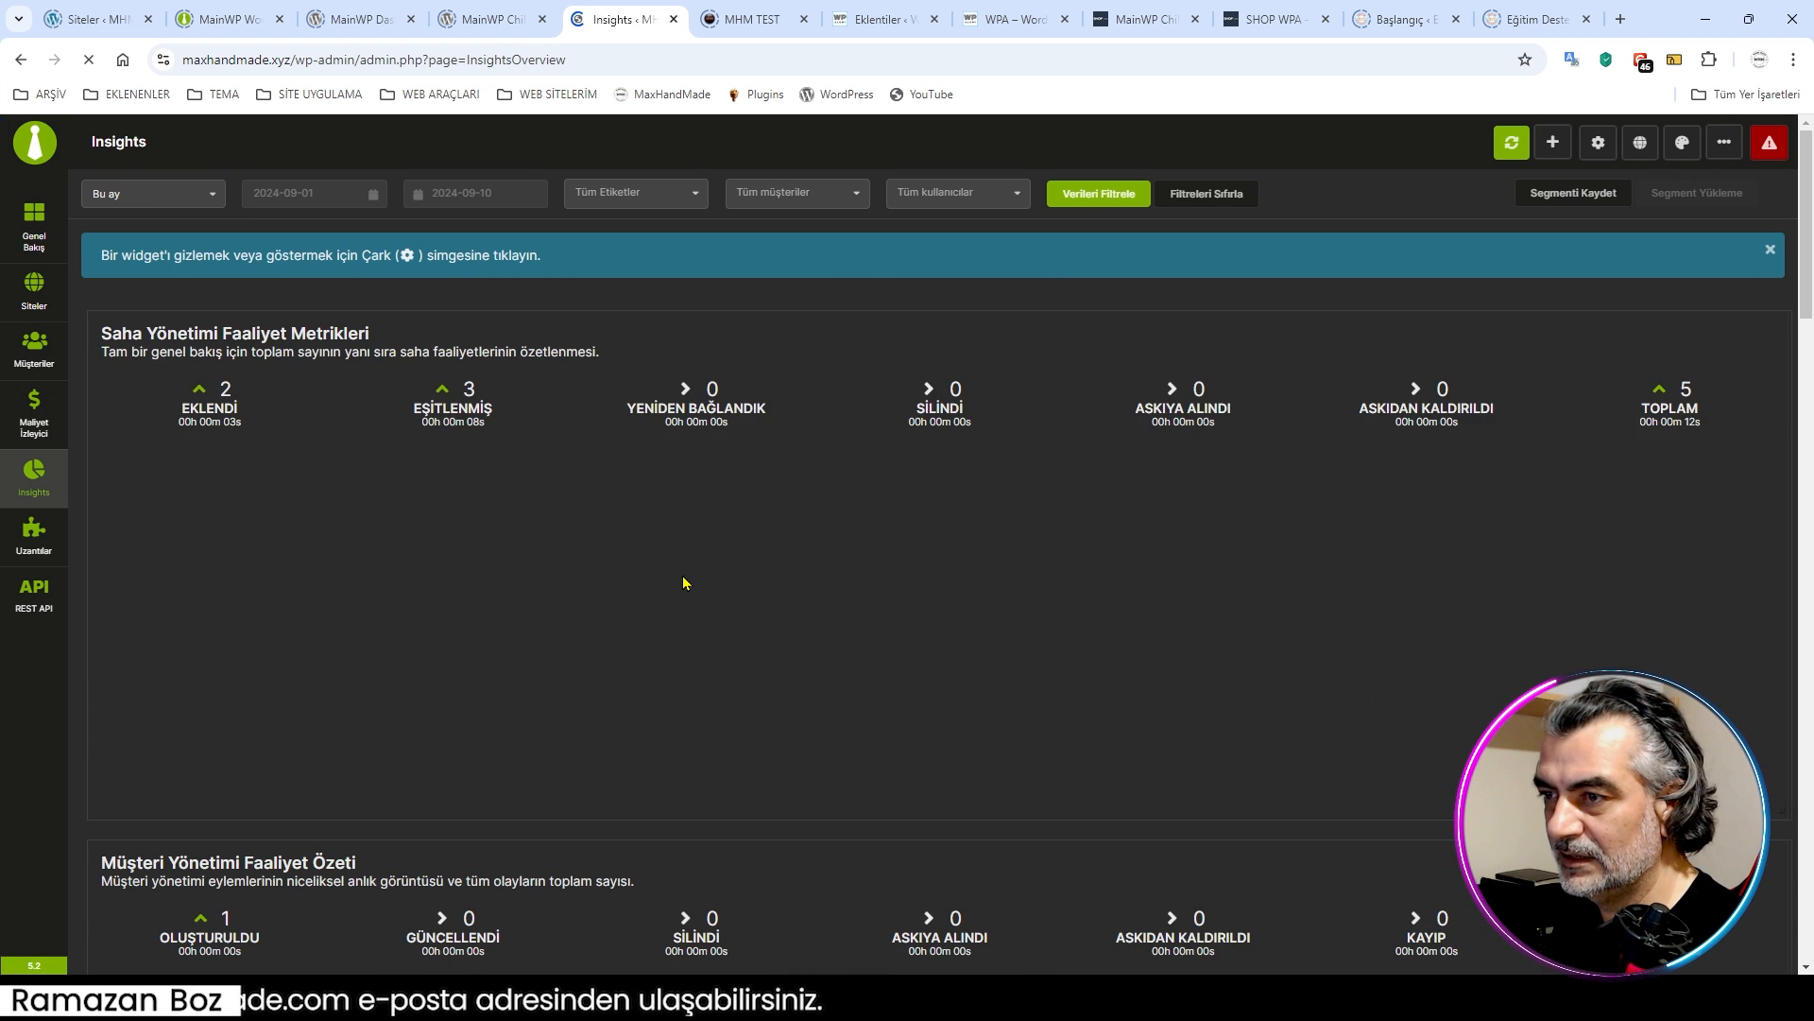
{"action": "left_click", "coordinate": [35, 413]}
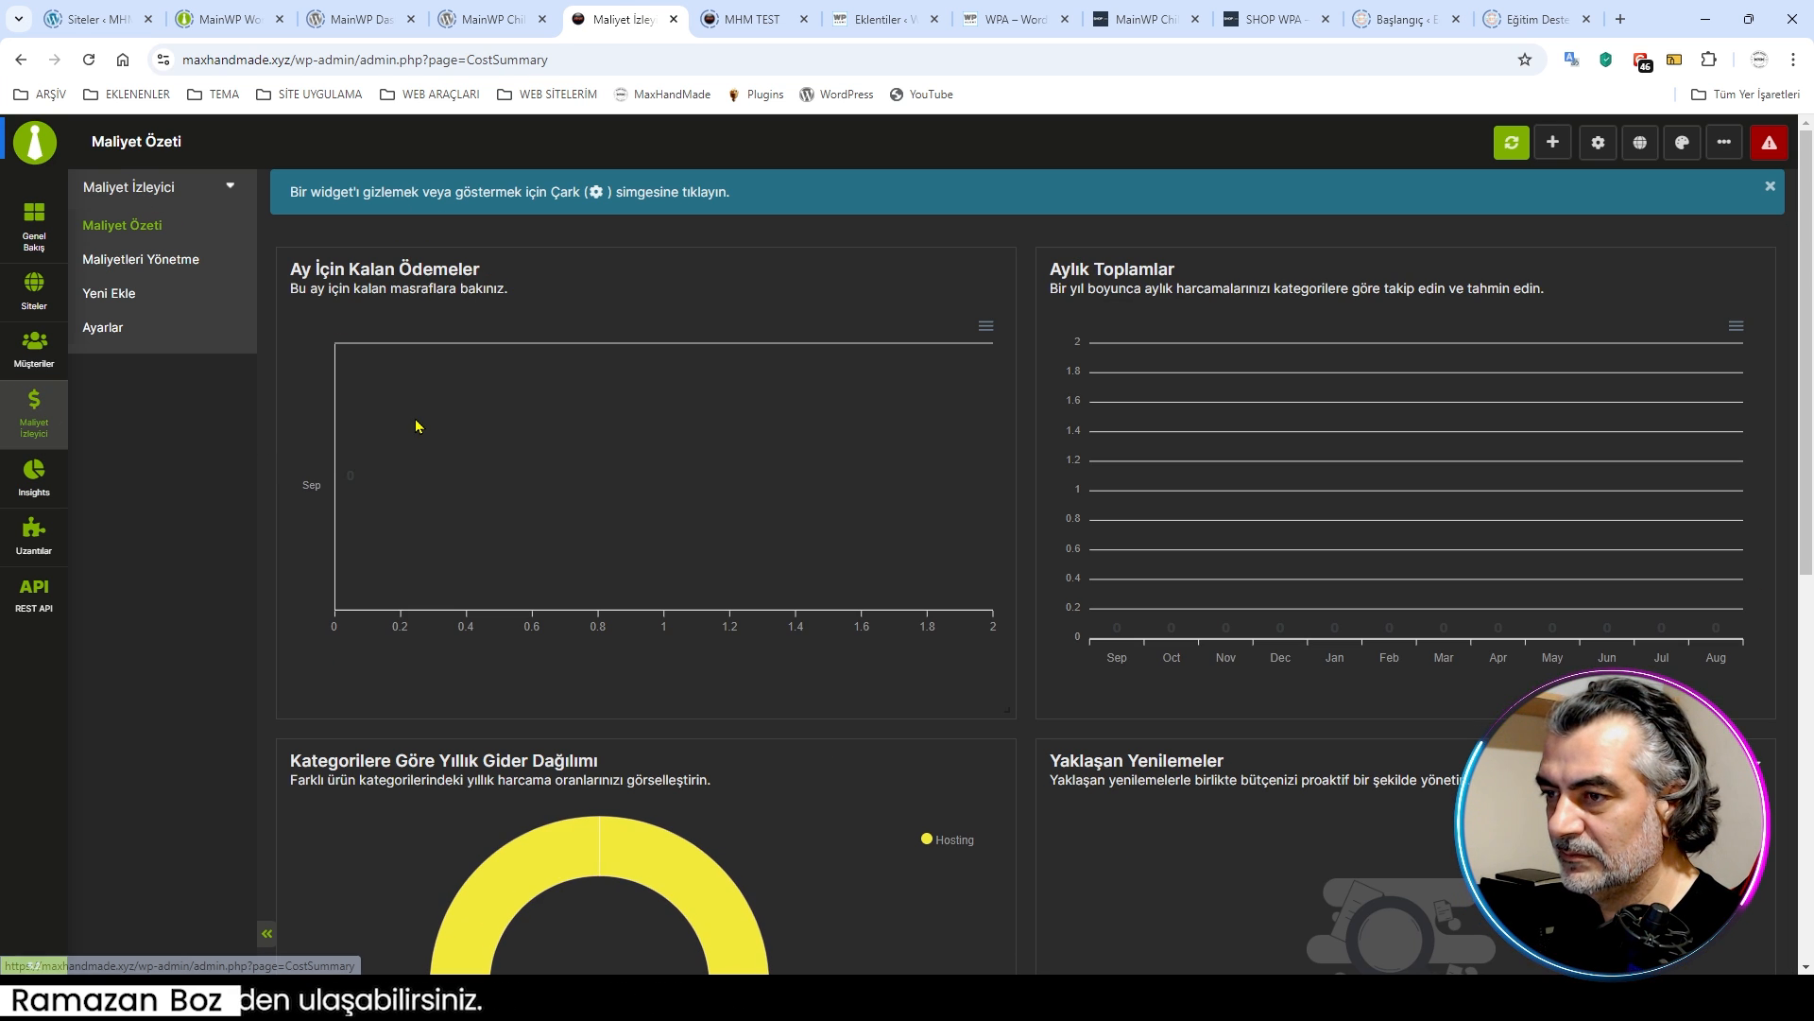
{"action": "scroll", "coordinate": [1249, 518], "scroll_direction": "down", "scroll_amount": 7}
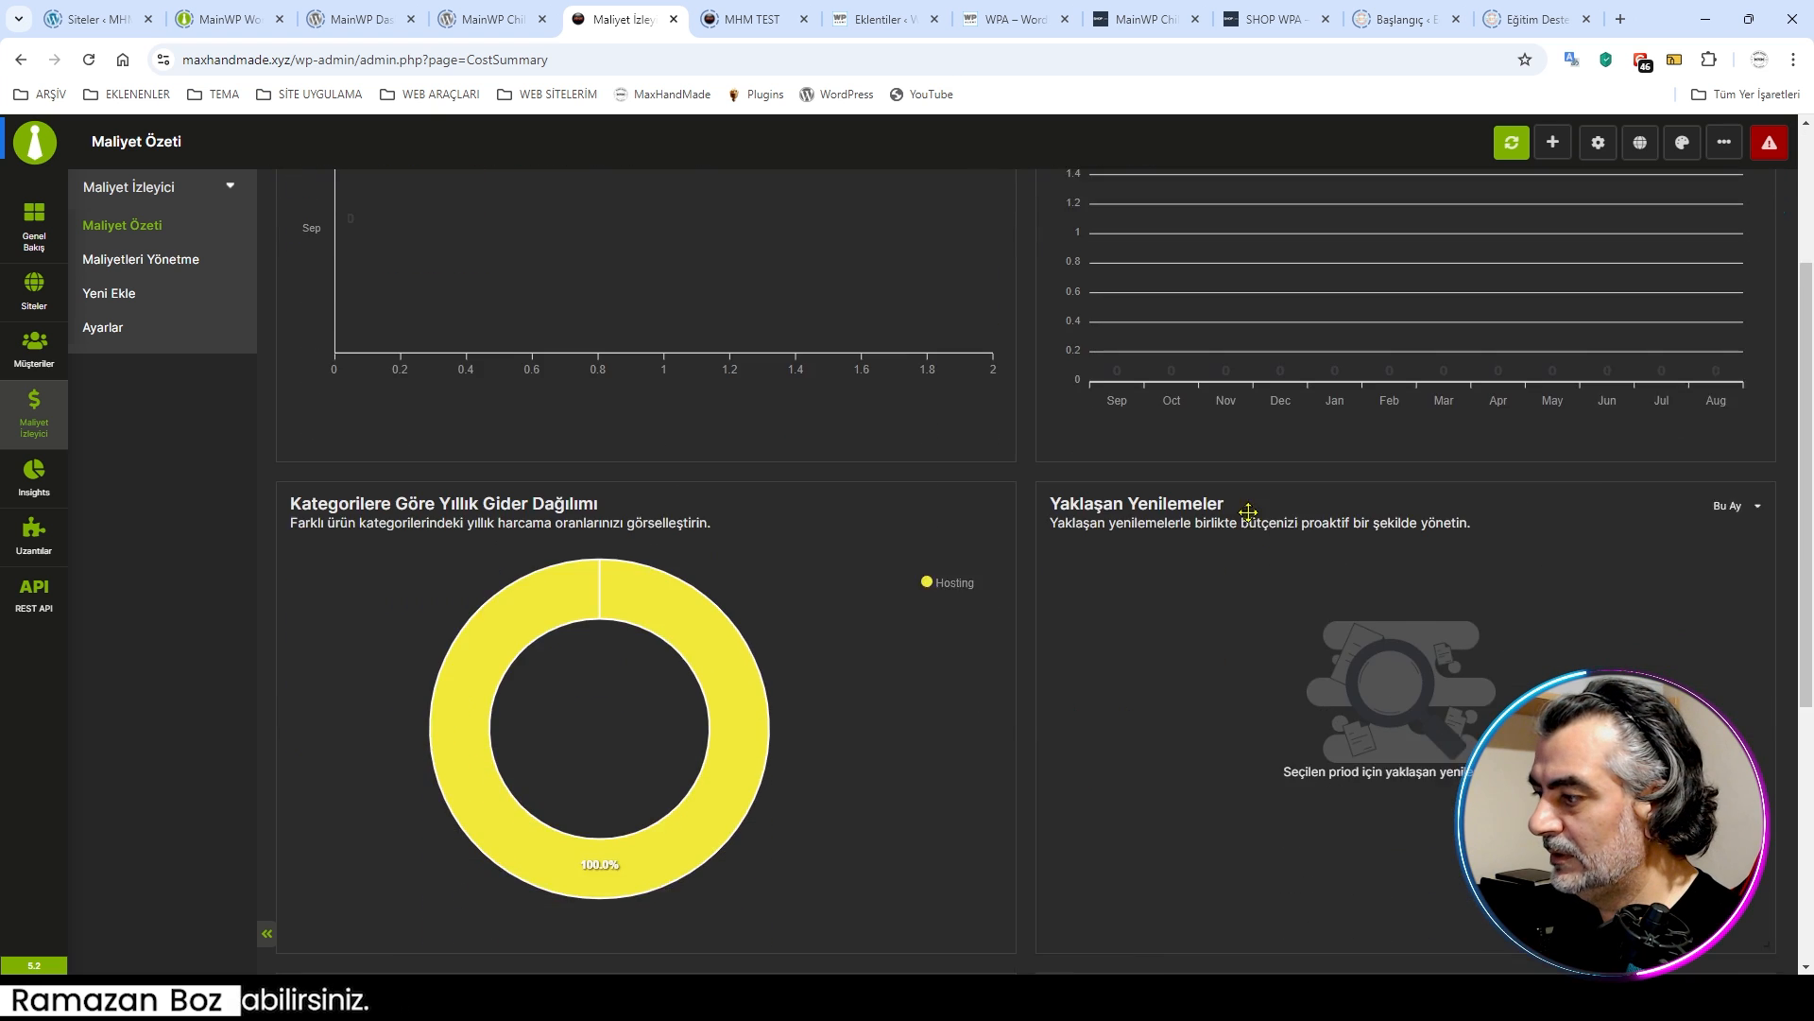
{"action": "scroll", "coordinate": [1249, 520], "scroll_direction": "up", "scroll_amount": 1}
{"action": "scroll", "coordinate": [1249, 521], "scroll_direction": "up", "scroll_amount": 7}
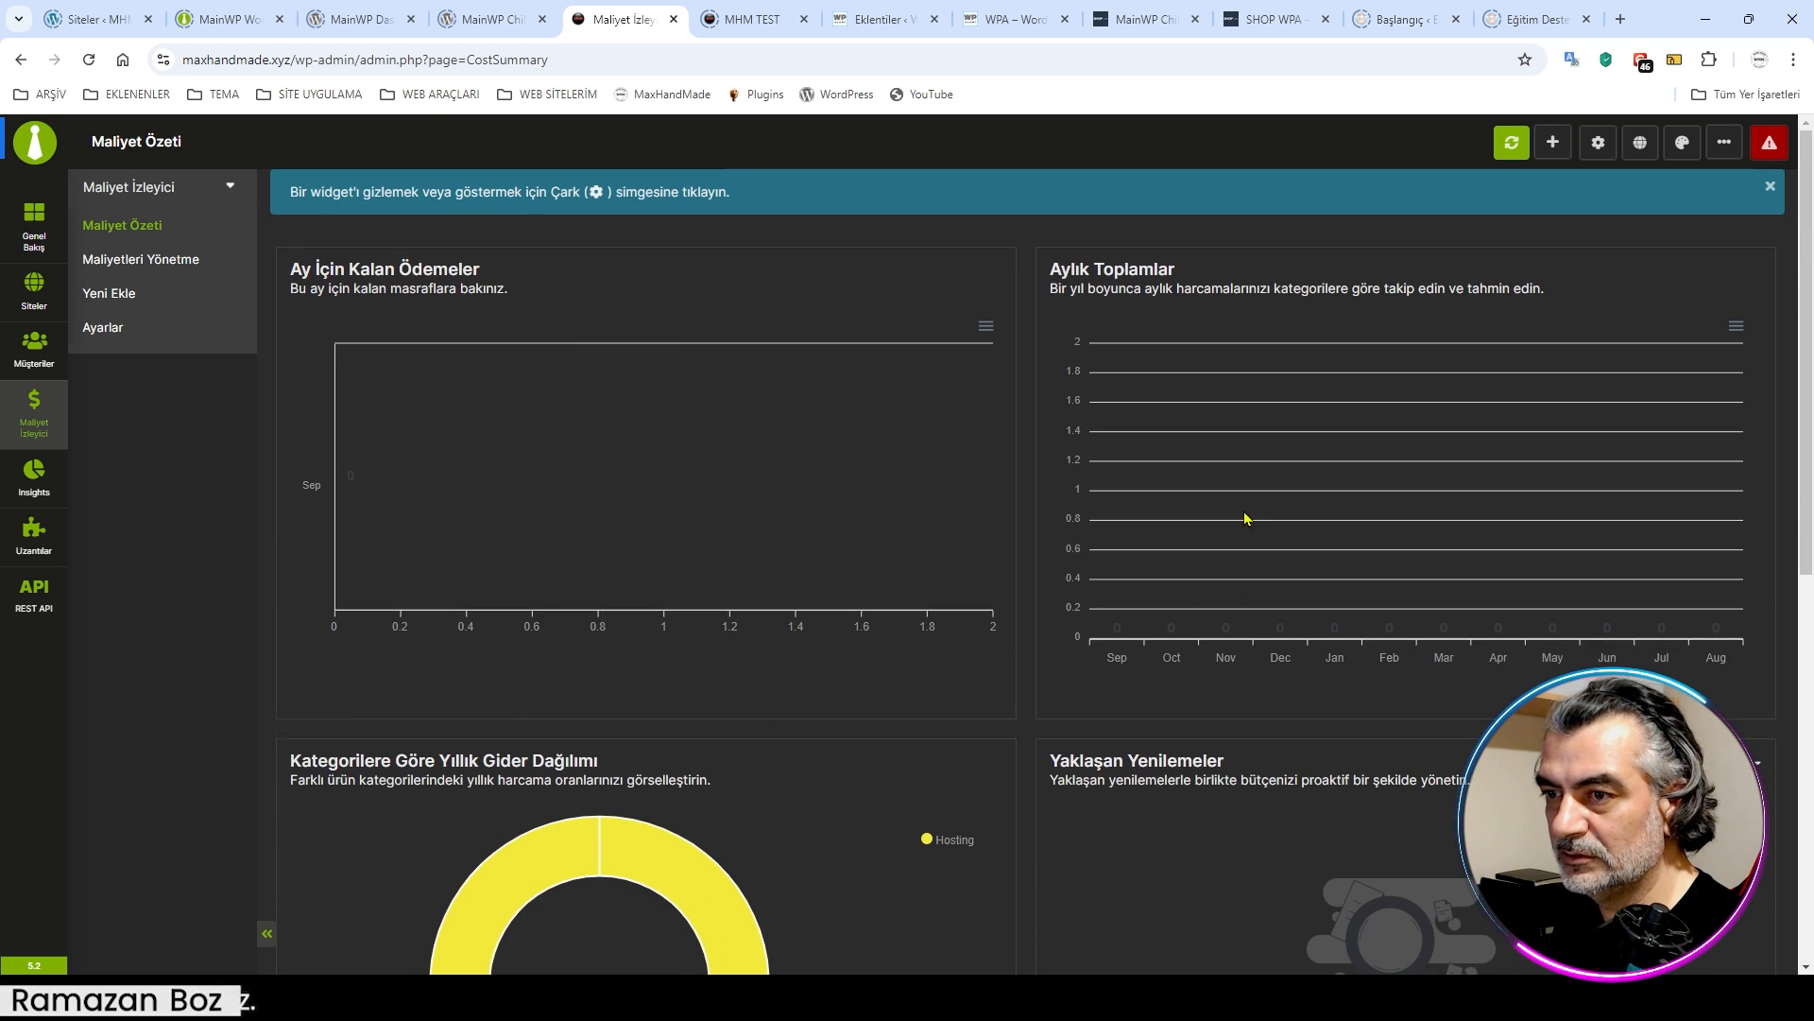
{"action": "left_click", "coordinate": [172, 260]}
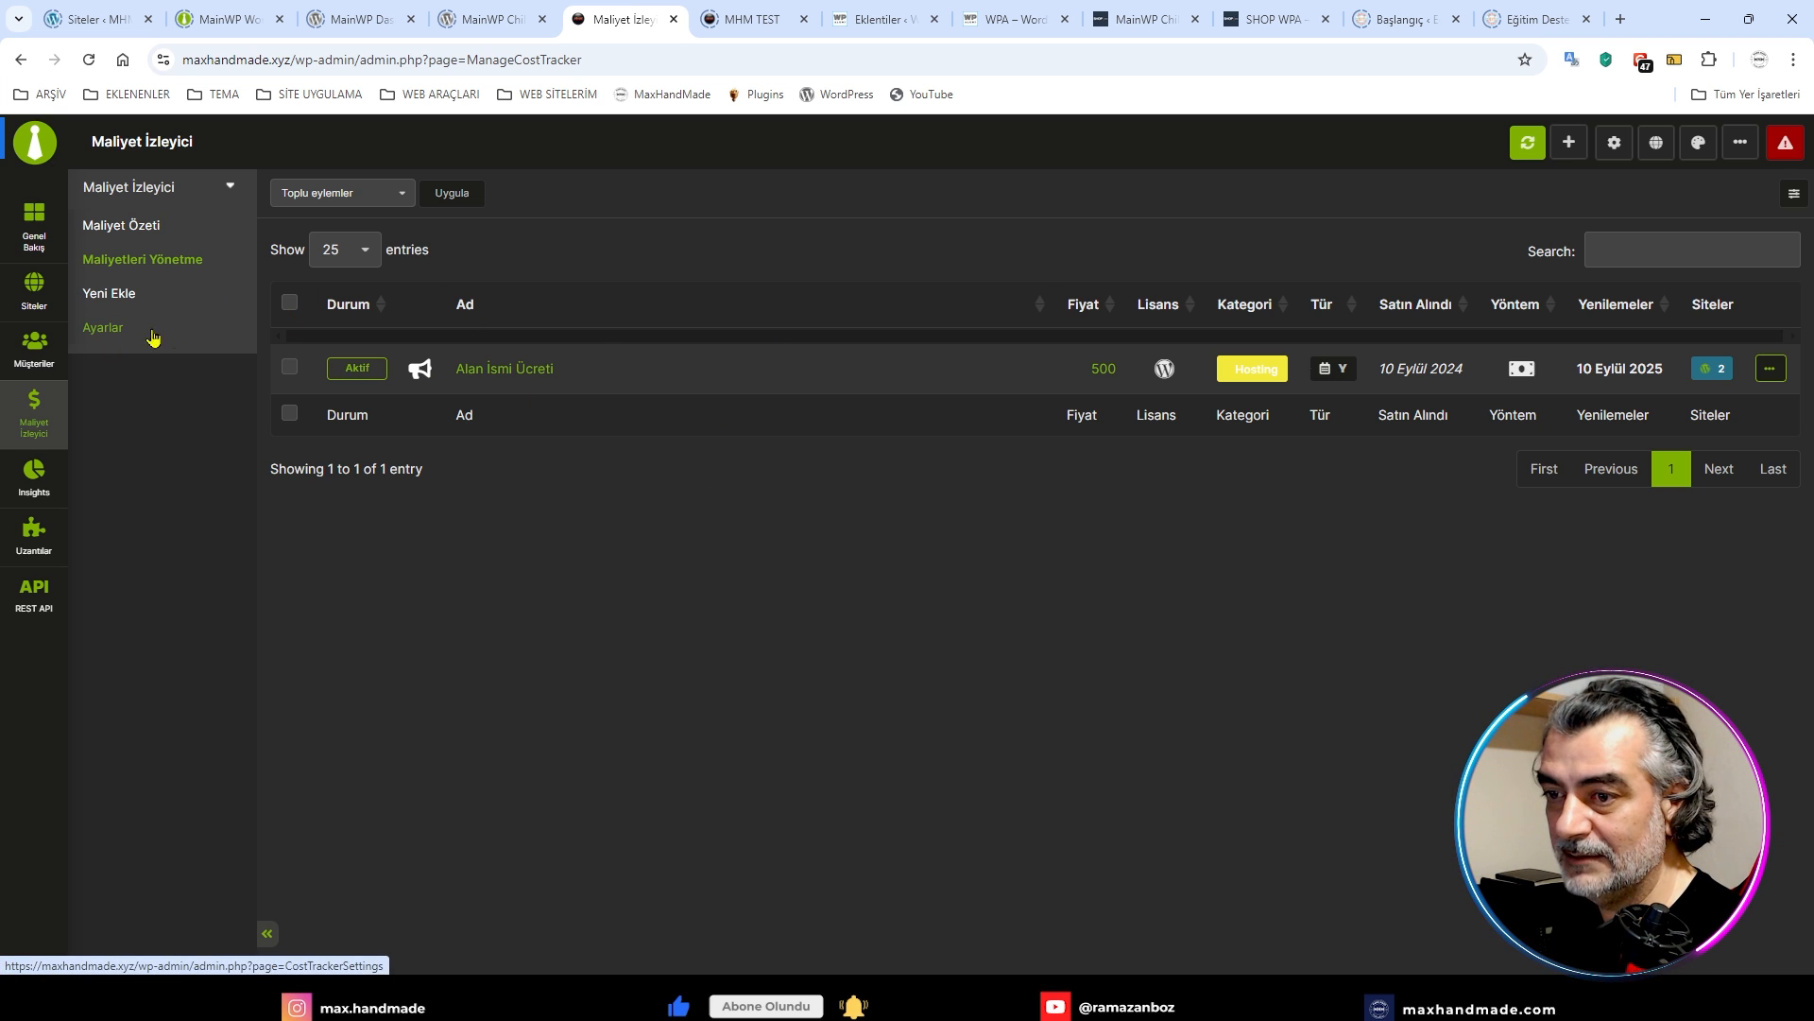
{"action": "left_click", "coordinate": [34, 477]}
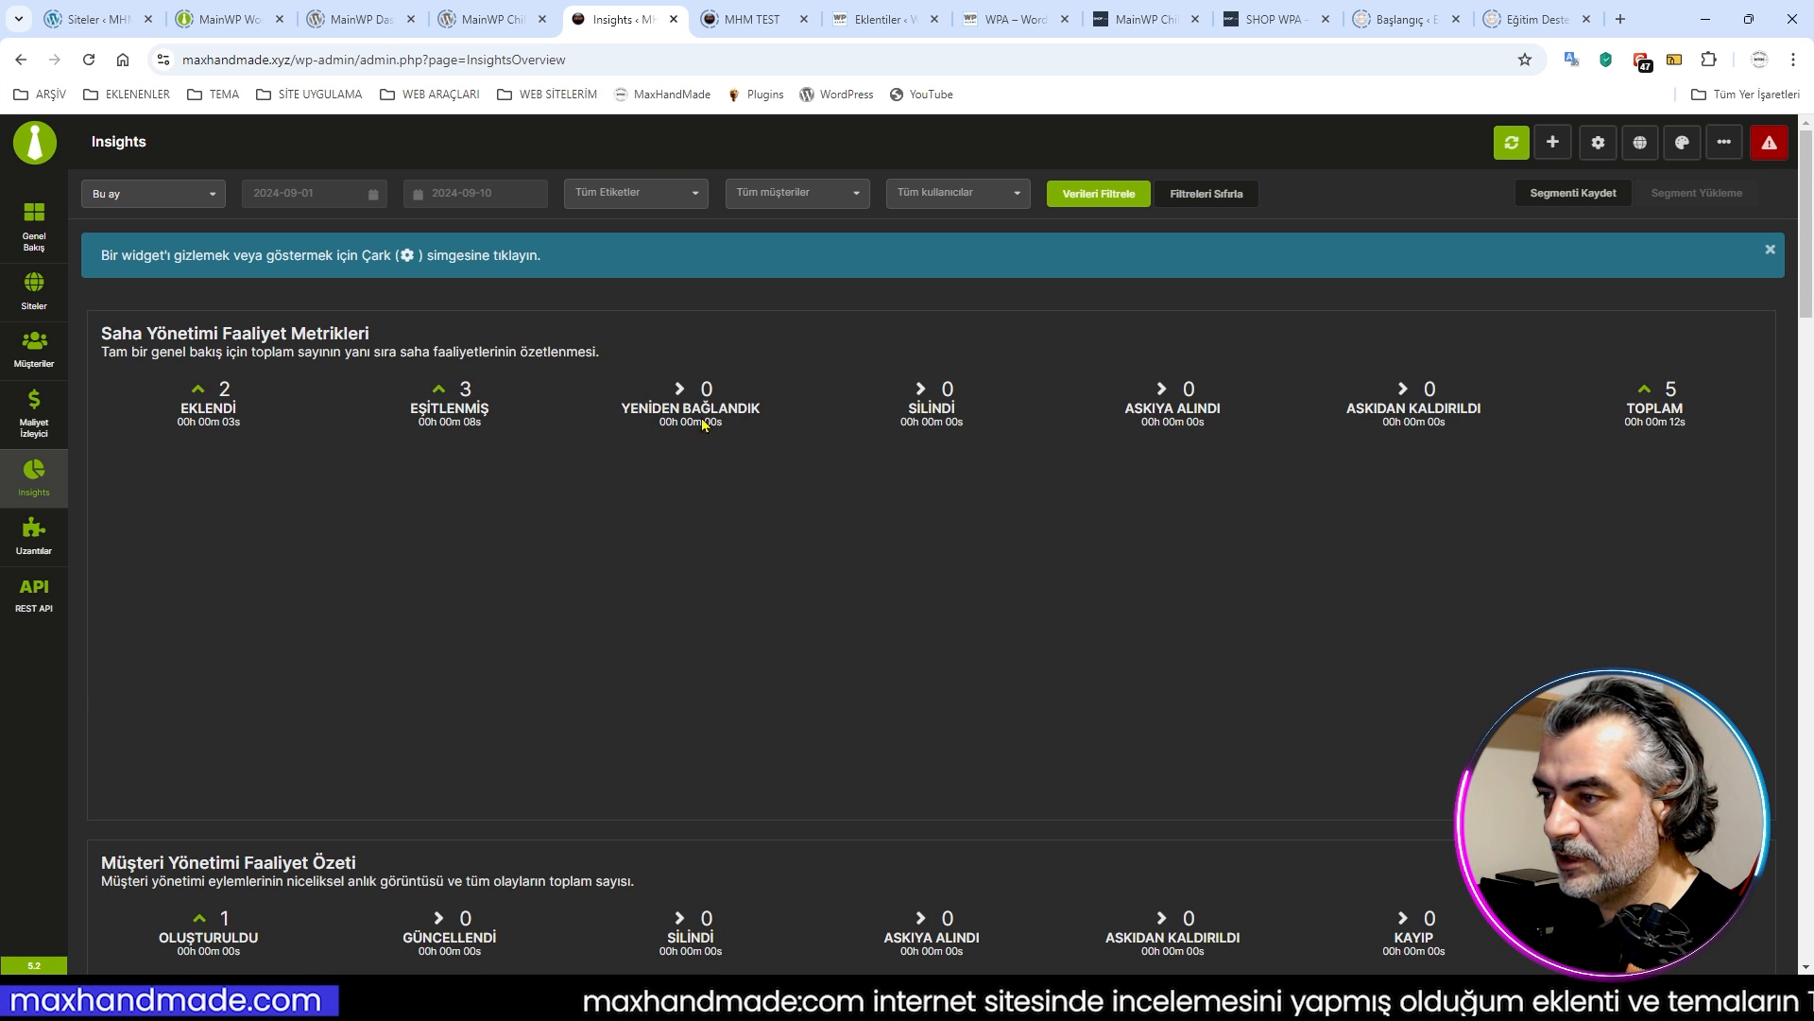
- Scroll through the Insights charts and activity log, then open REST API key management
{"action": "scroll", "coordinate": [966, 436], "scroll_direction": "down", "scroll_amount": 5}
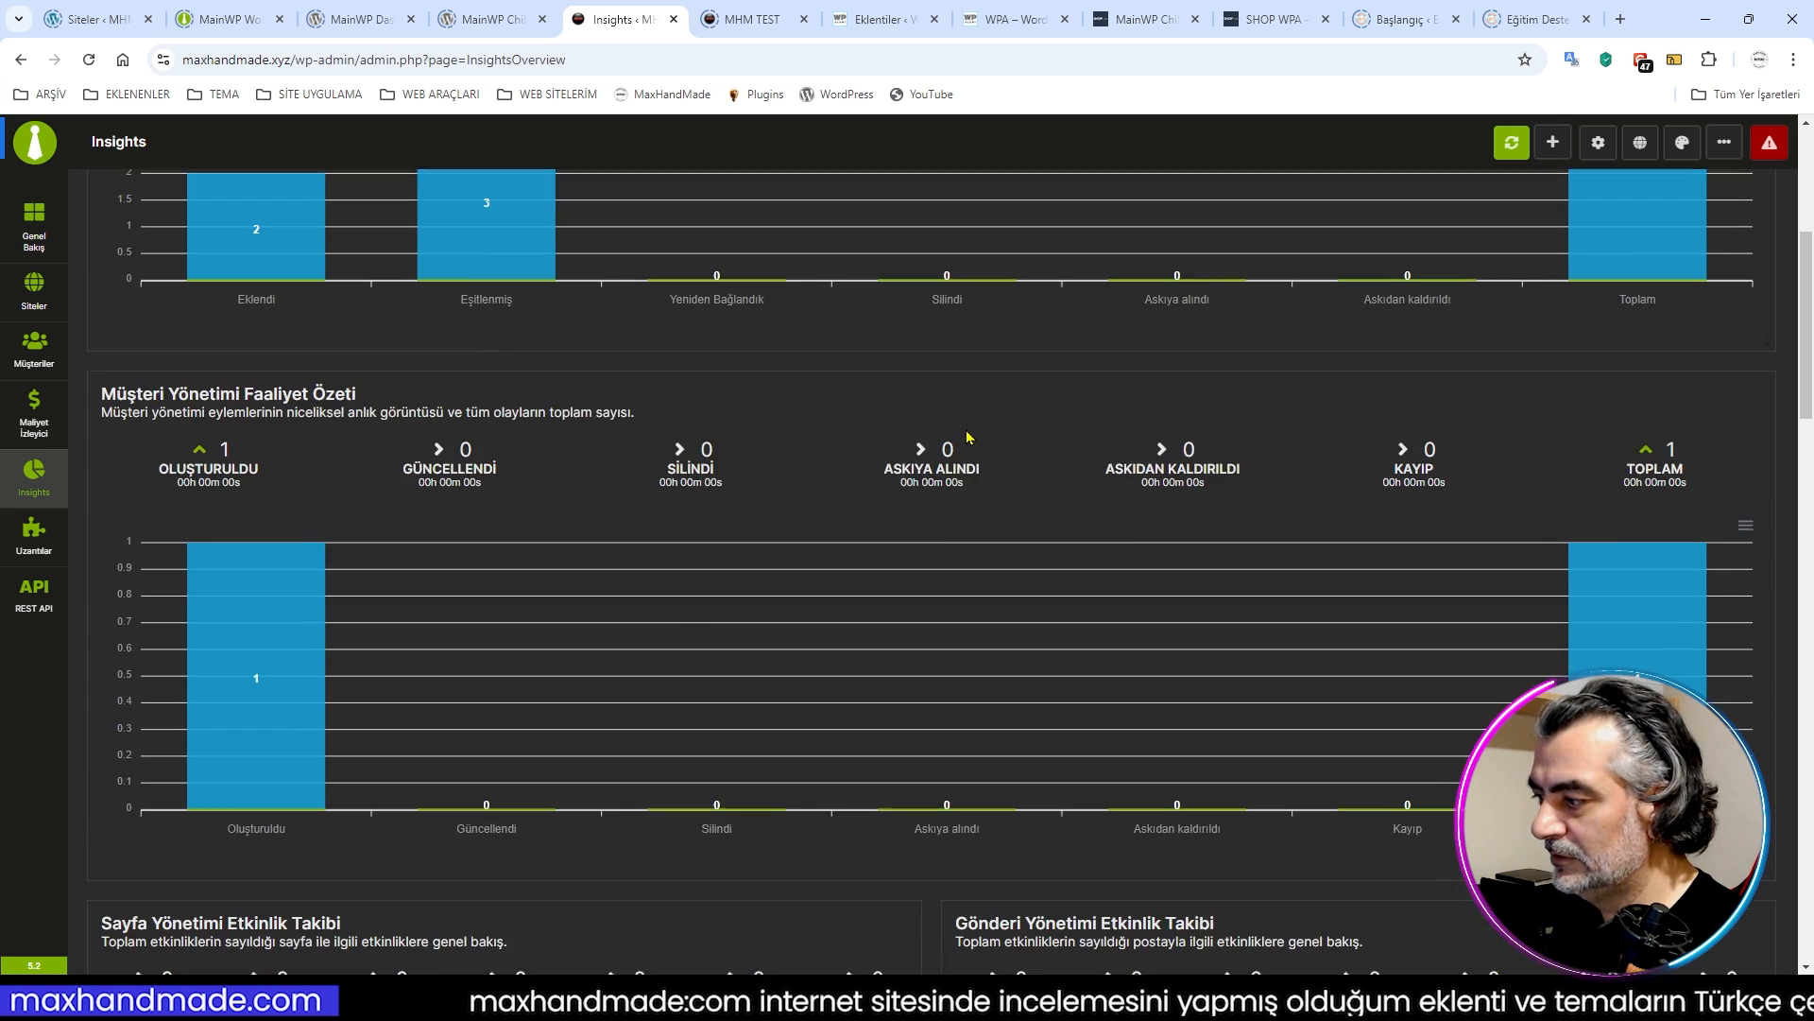
{"action": "scroll", "coordinate": [967, 437], "scroll_direction": "down", "scroll_amount": 12}
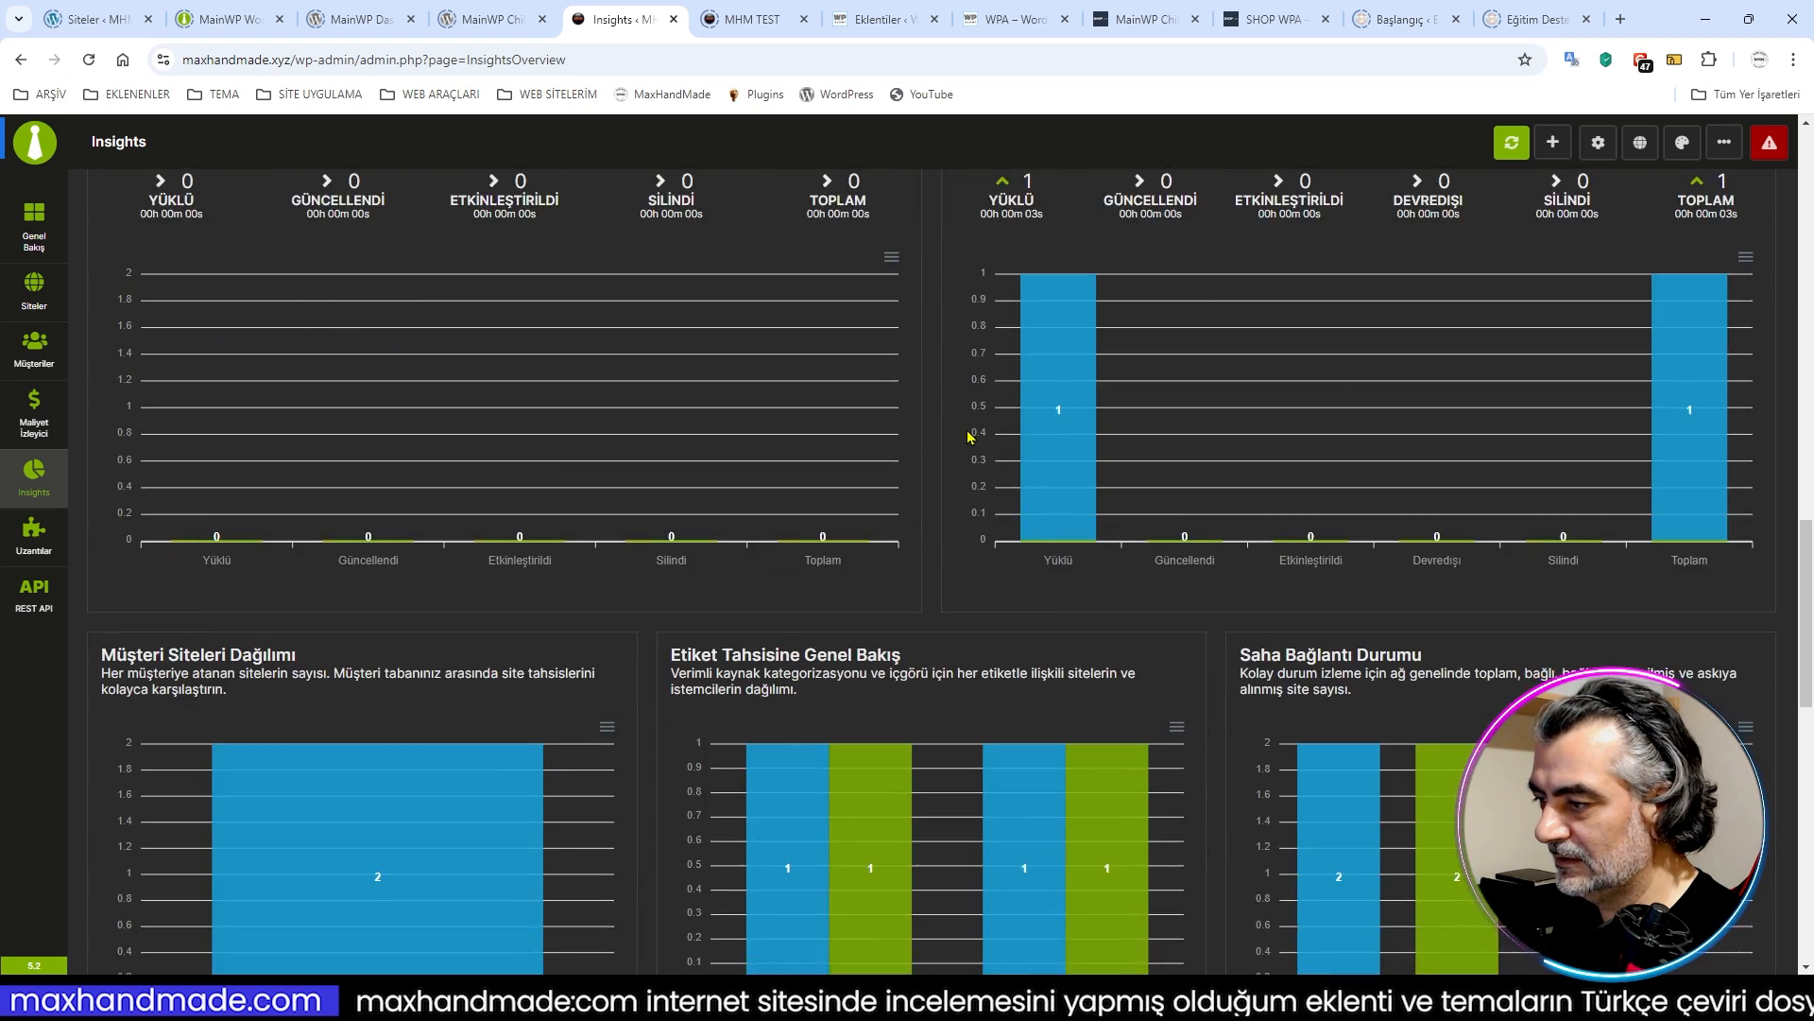
{"action": "scroll", "coordinate": [967, 437], "scroll_direction": "down", "scroll_amount": 10}
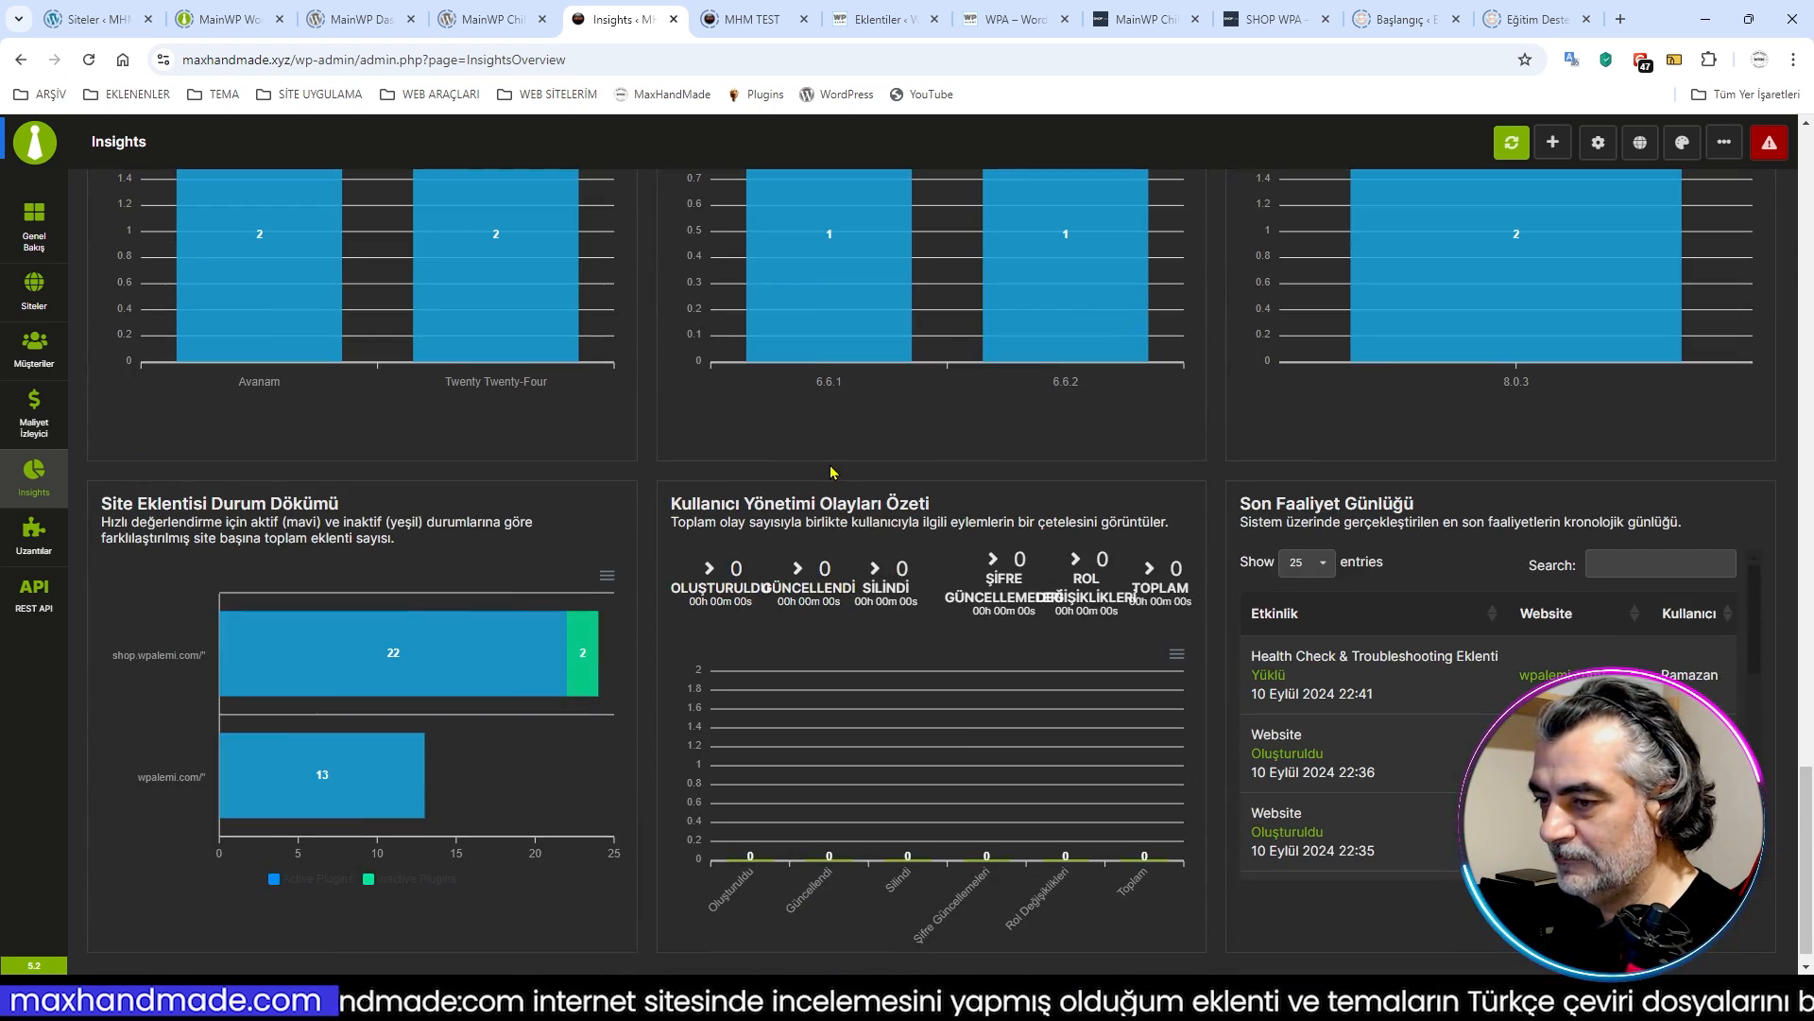
{"action": "scroll", "coordinate": [966, 492], "scroll_direction": "down", "scroll_amount": 1}
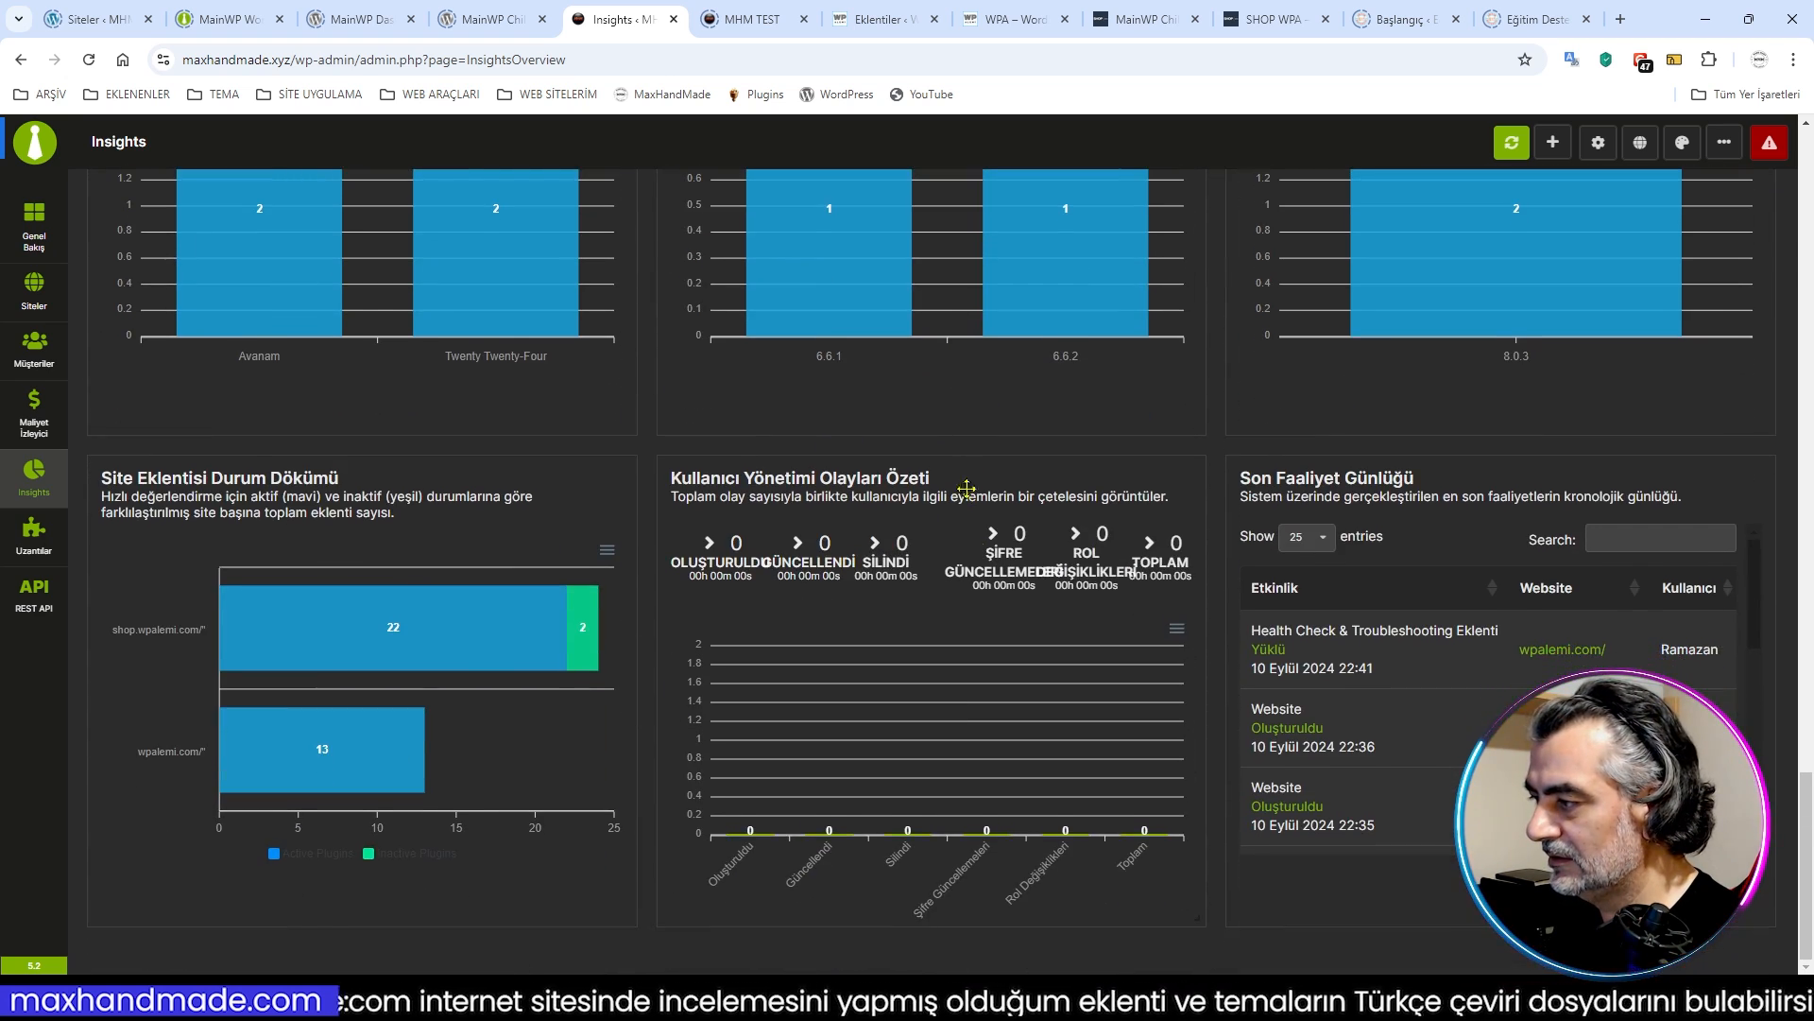
{"action": "scroll", "coordinate": [1367, 693], "scroll_direction": "down", "scroll_amount": 5}
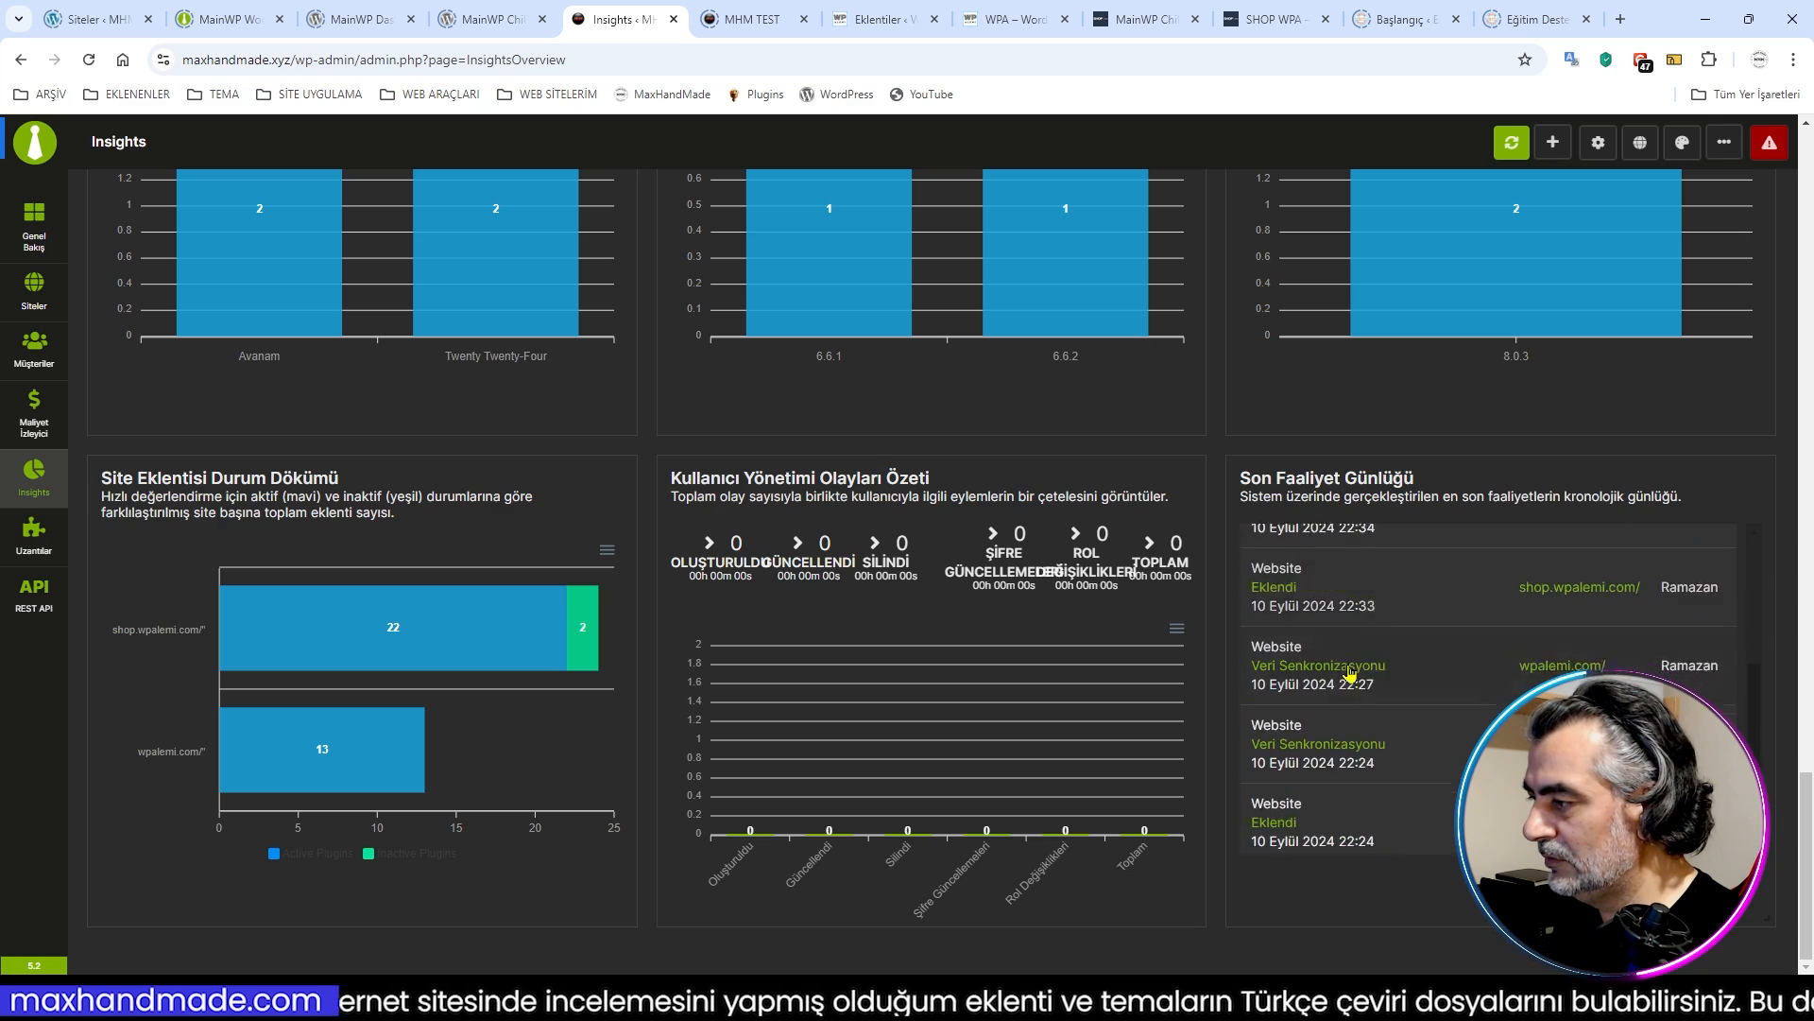
{"action": "scroll", "coordinate": [691, 635], "scroll_direction": "up", "scroll_amount": 6}
{"action": "scroll", "coordinate": [691, 635], "scroll_direction": "up", "scroll_amount": 15}
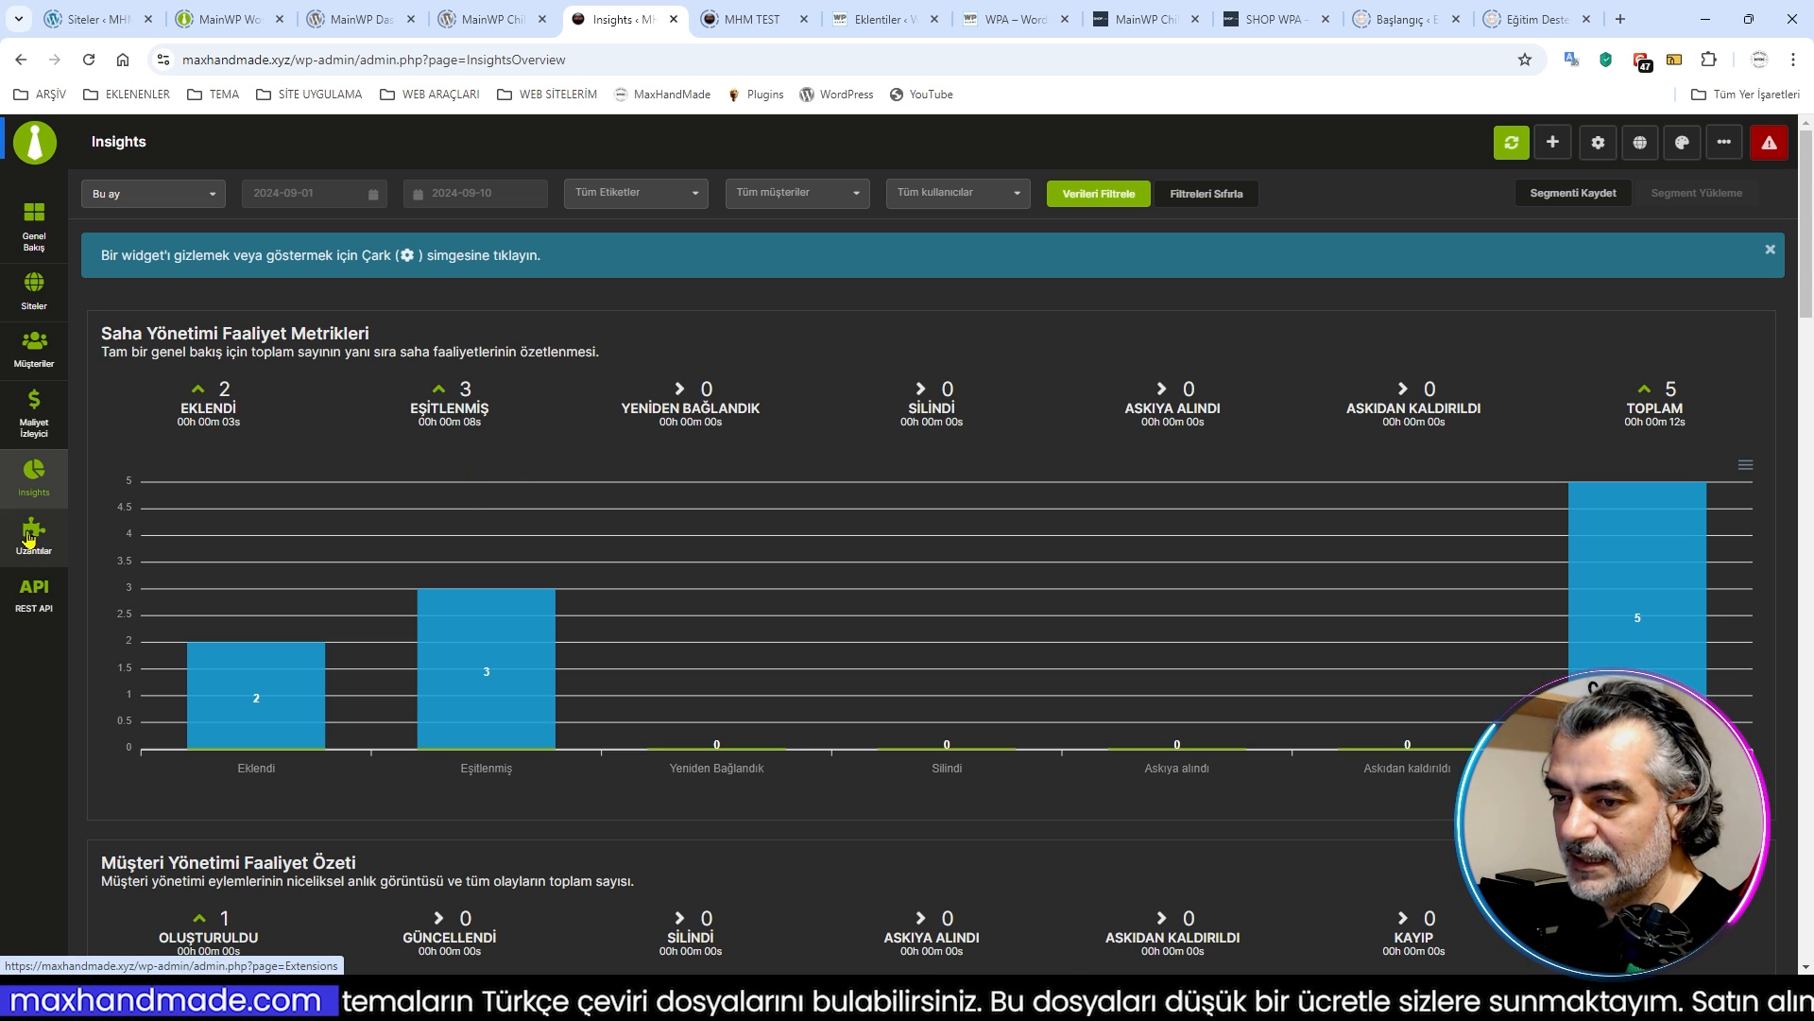
{"action": "left_click", "coordinate": [38, 594]}
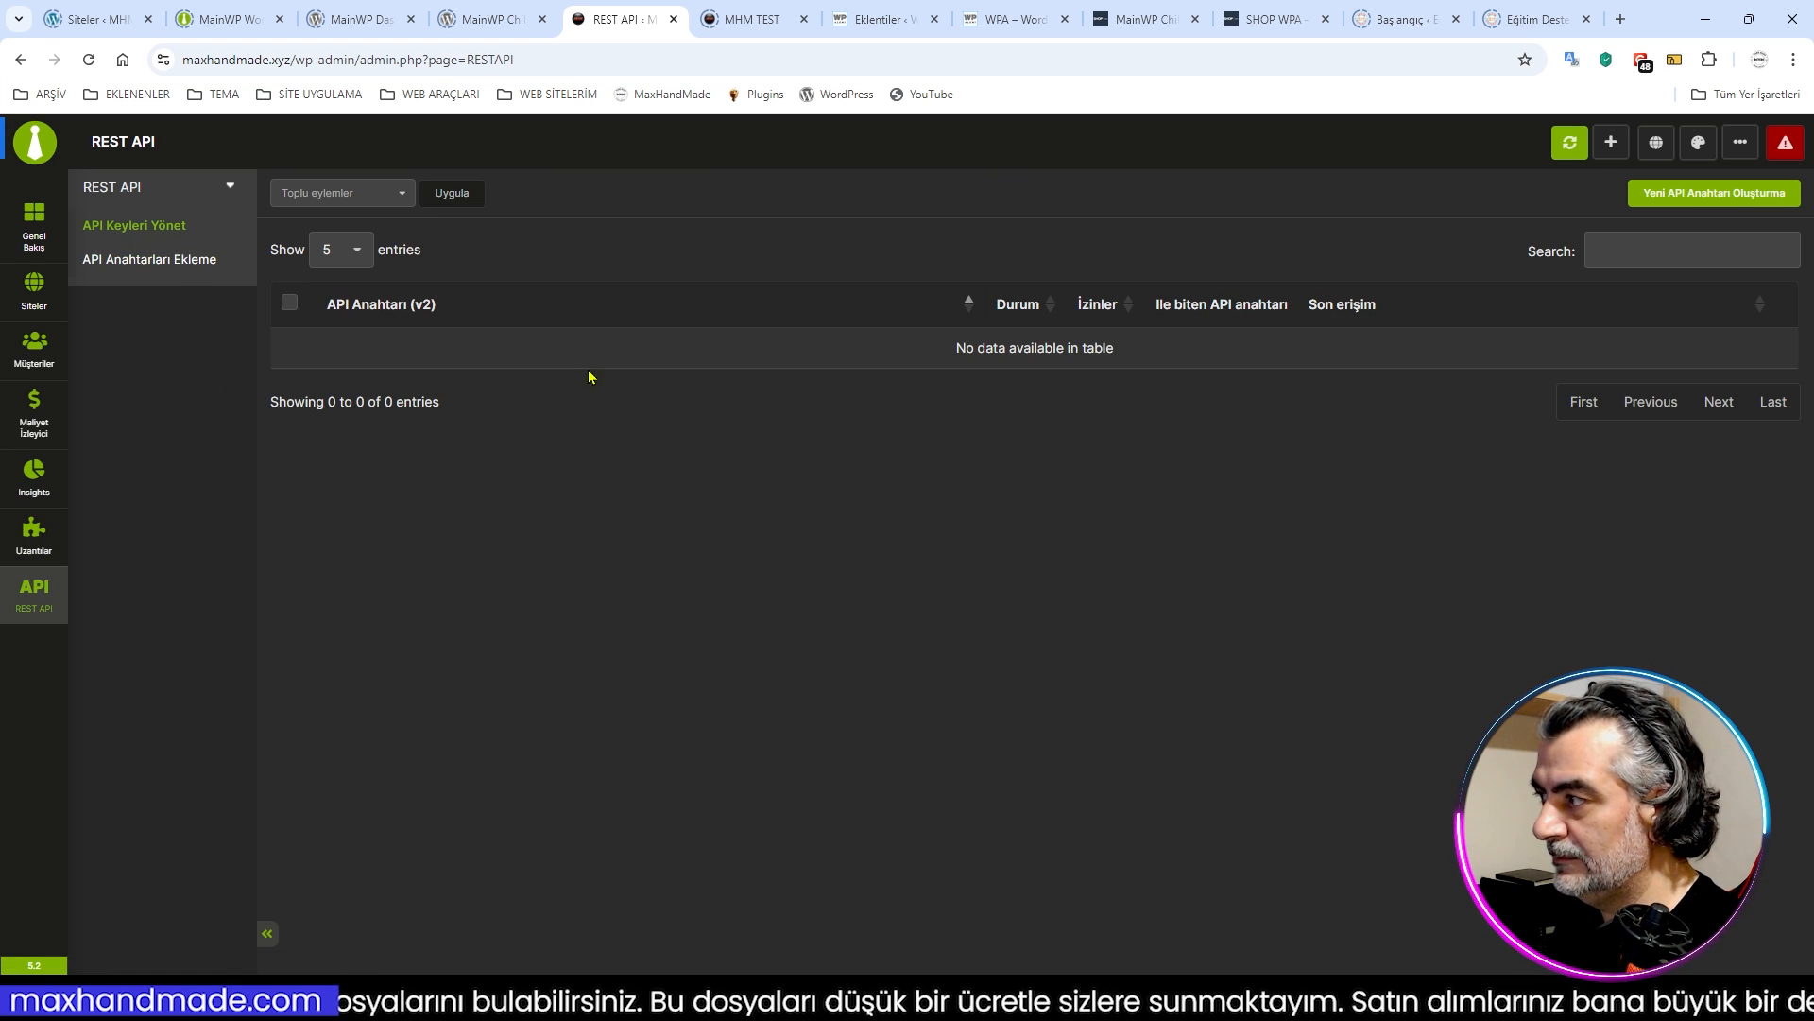
- Look at the add-API-key form and the API key list, then go to the Extensions page
{"action": "left_click", "coordinate": [138, 263]}
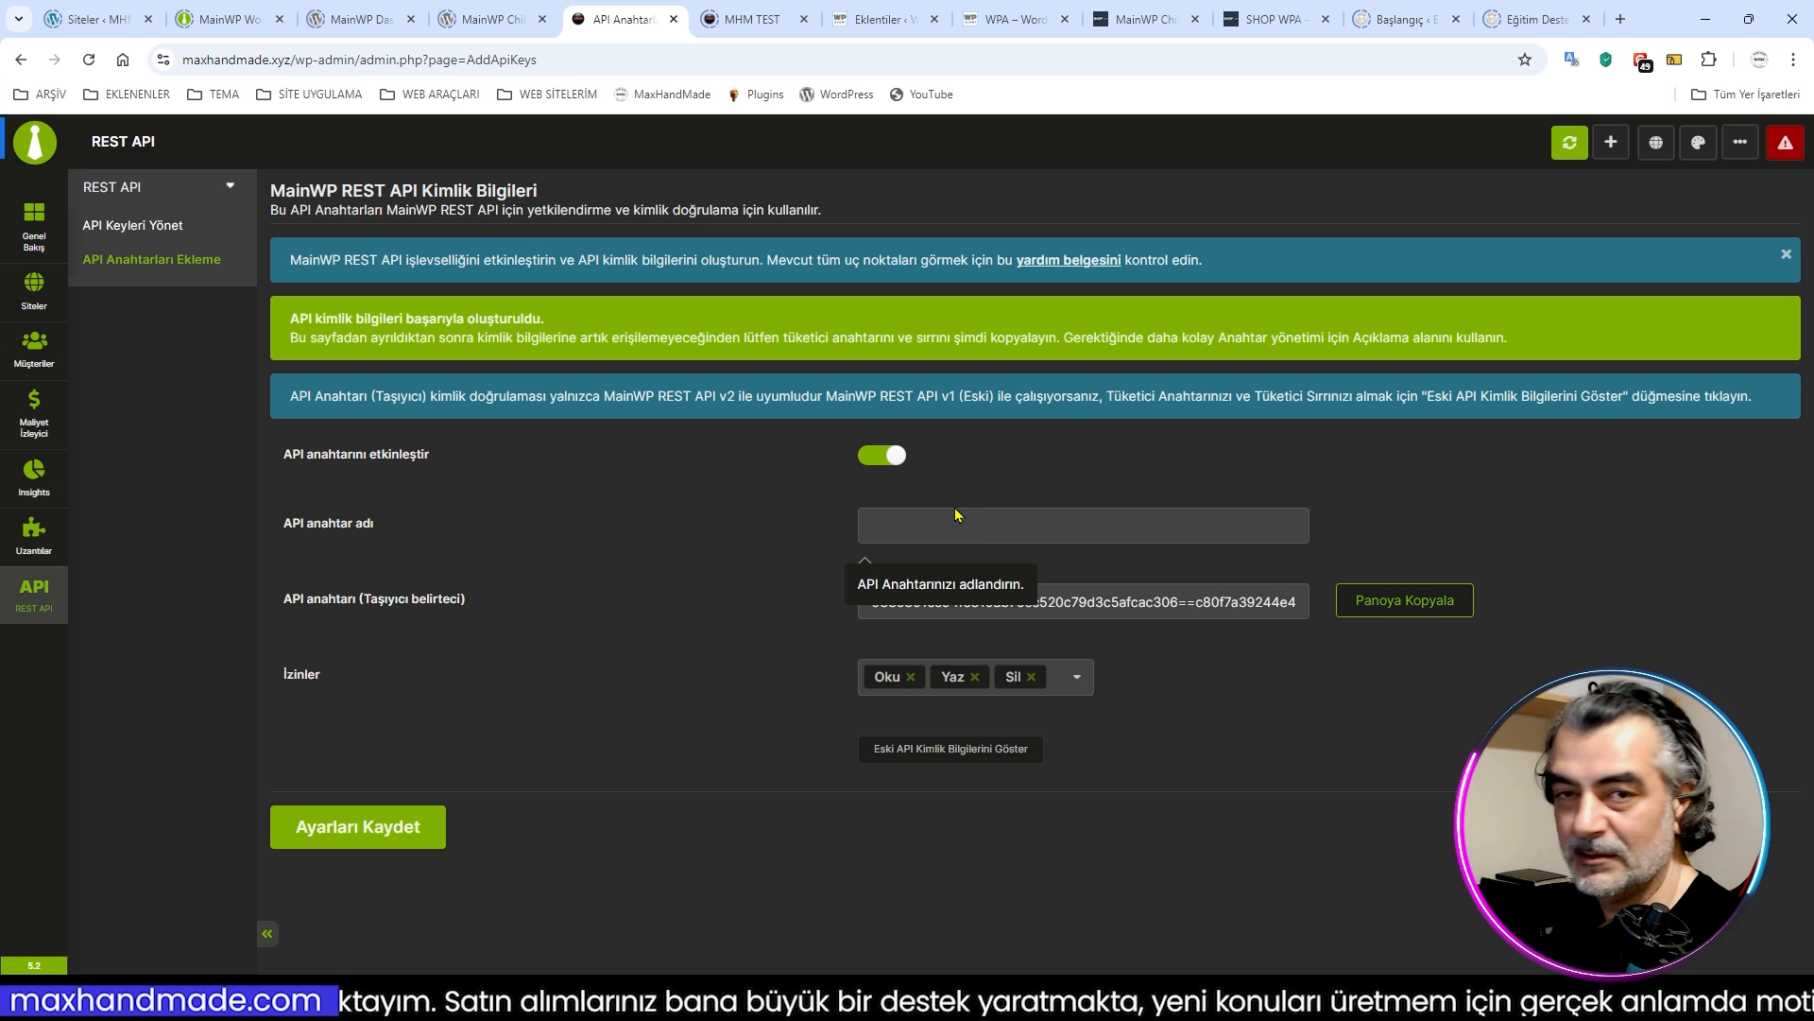
{"action": "left_click", "coordinate": [132, 225]}
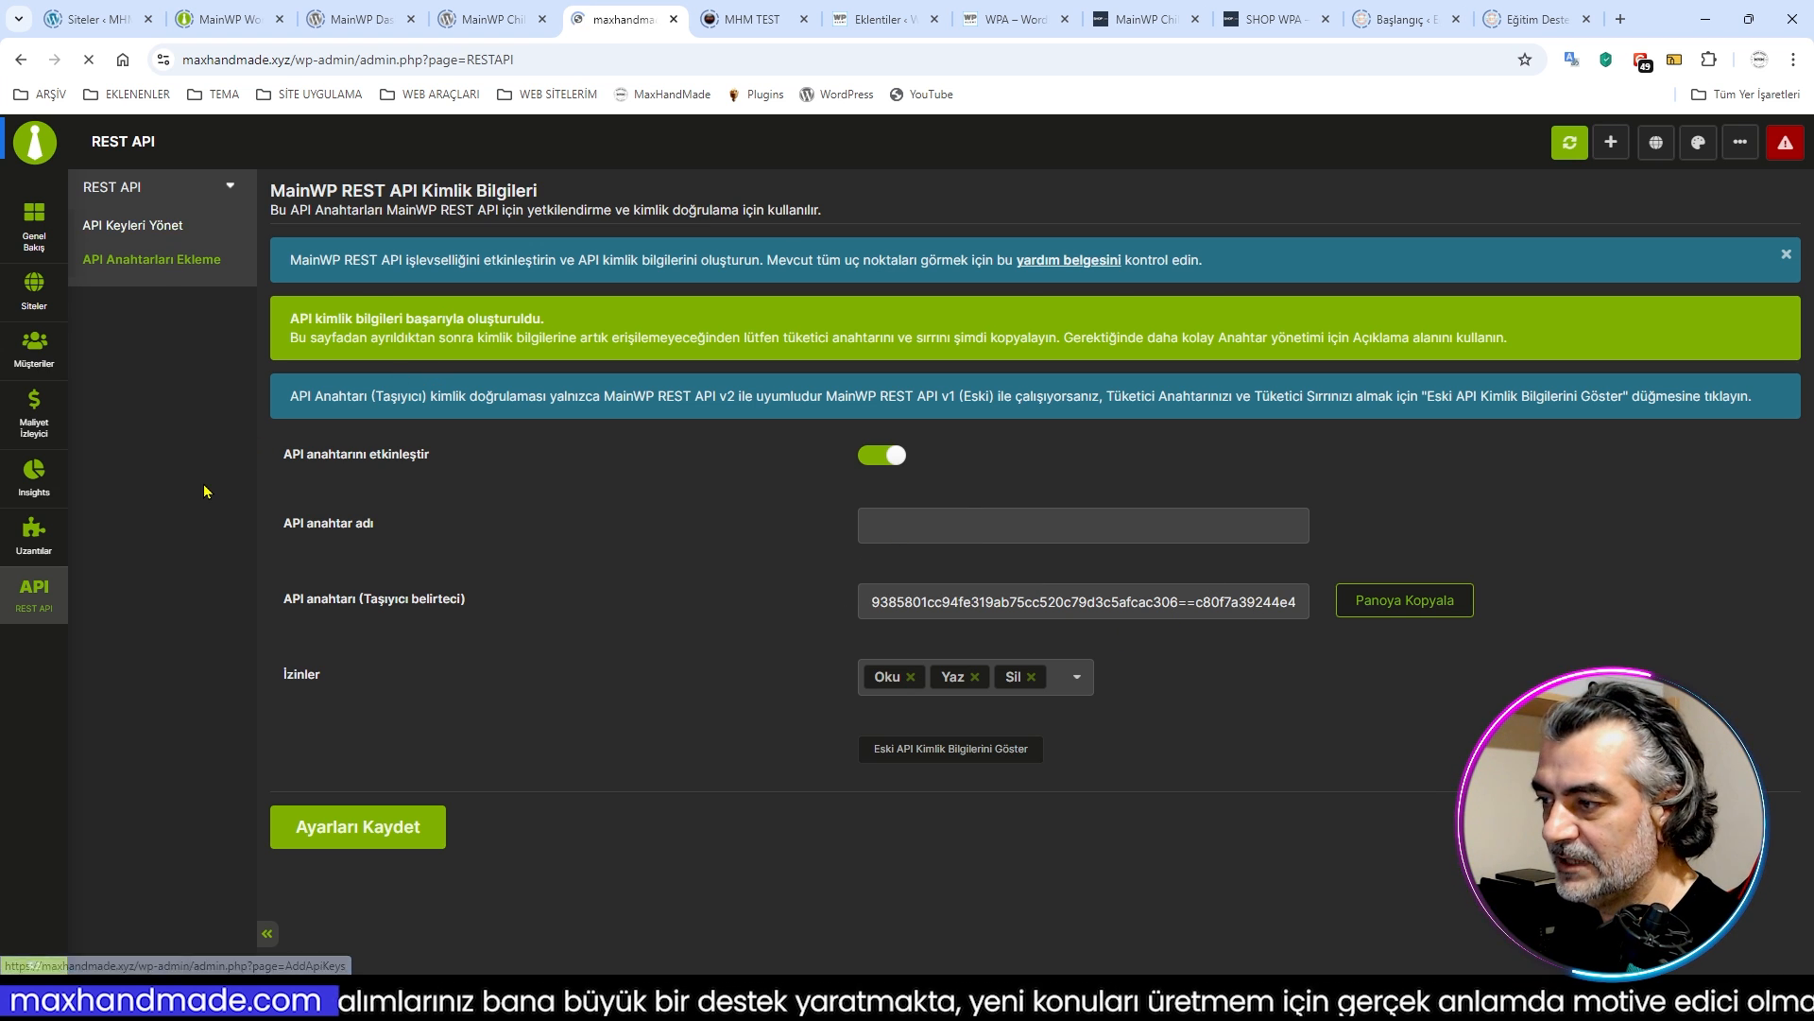
{"action": "left_click", "coordinate": [42, 534]}
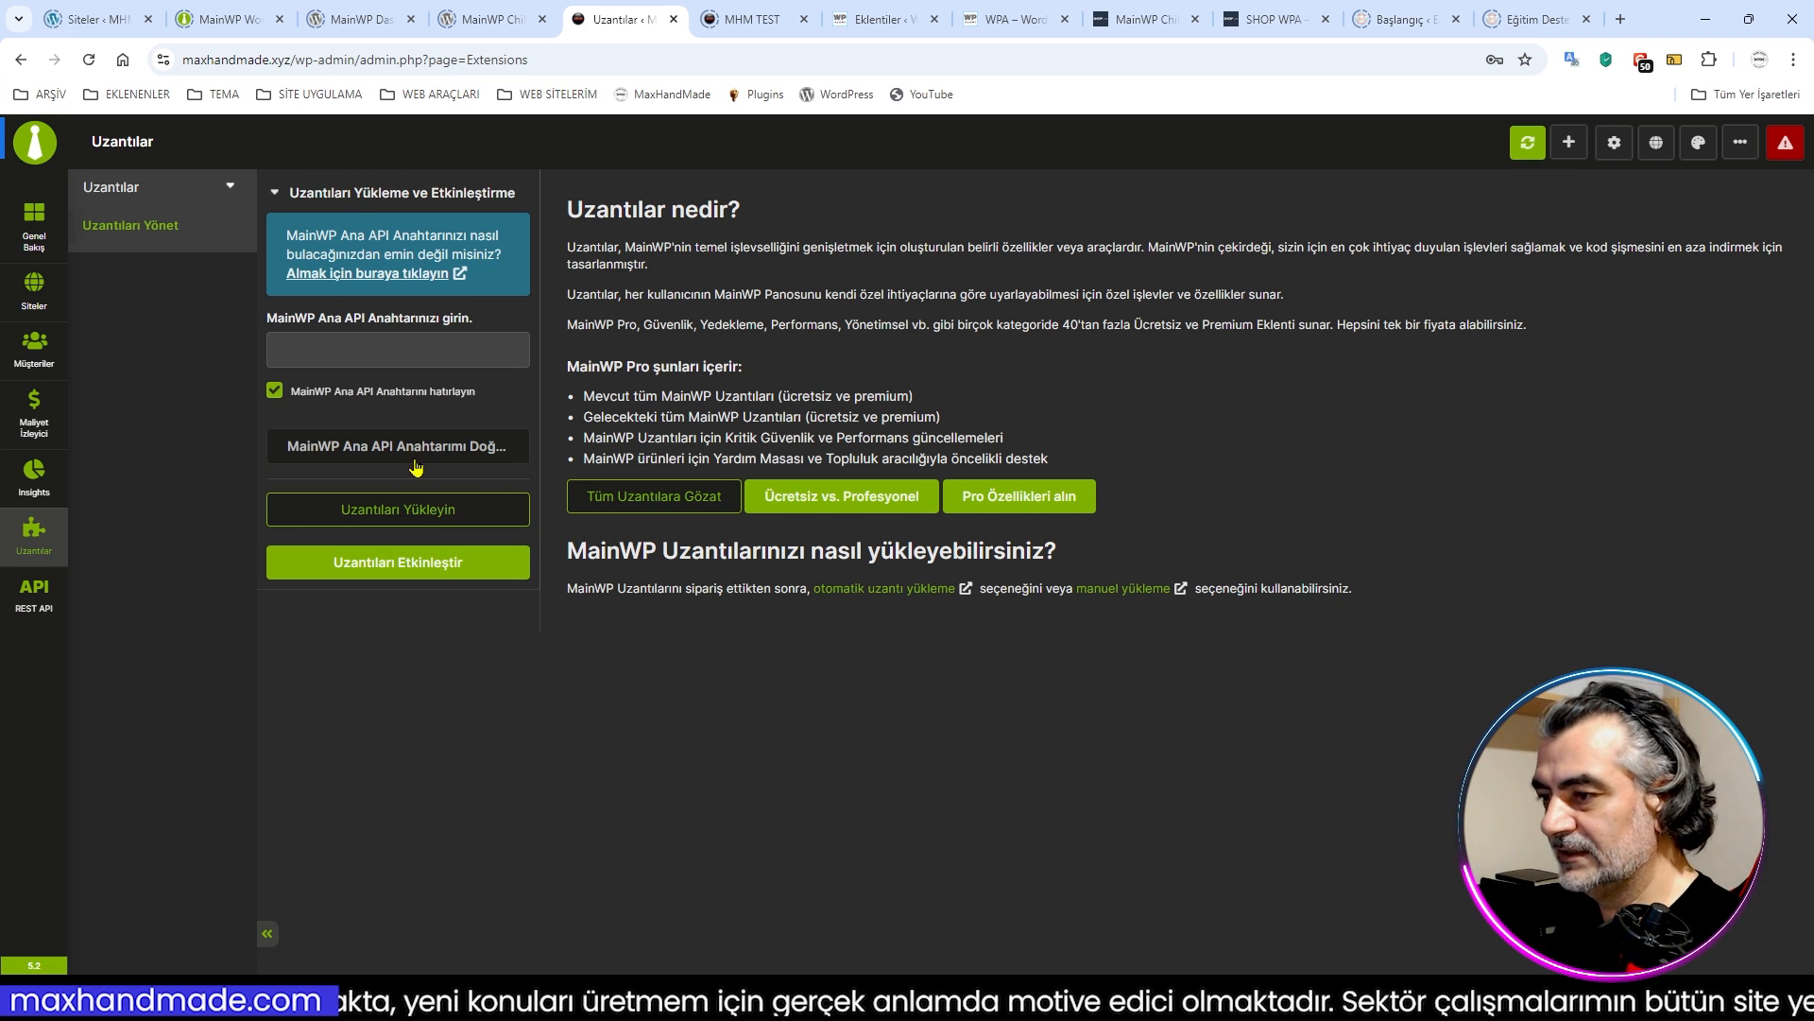
- Show the managed sites list with shop.wpalemi.com and wpalemi.com
{"action": "left_click", "coordinate": [34, 288]}
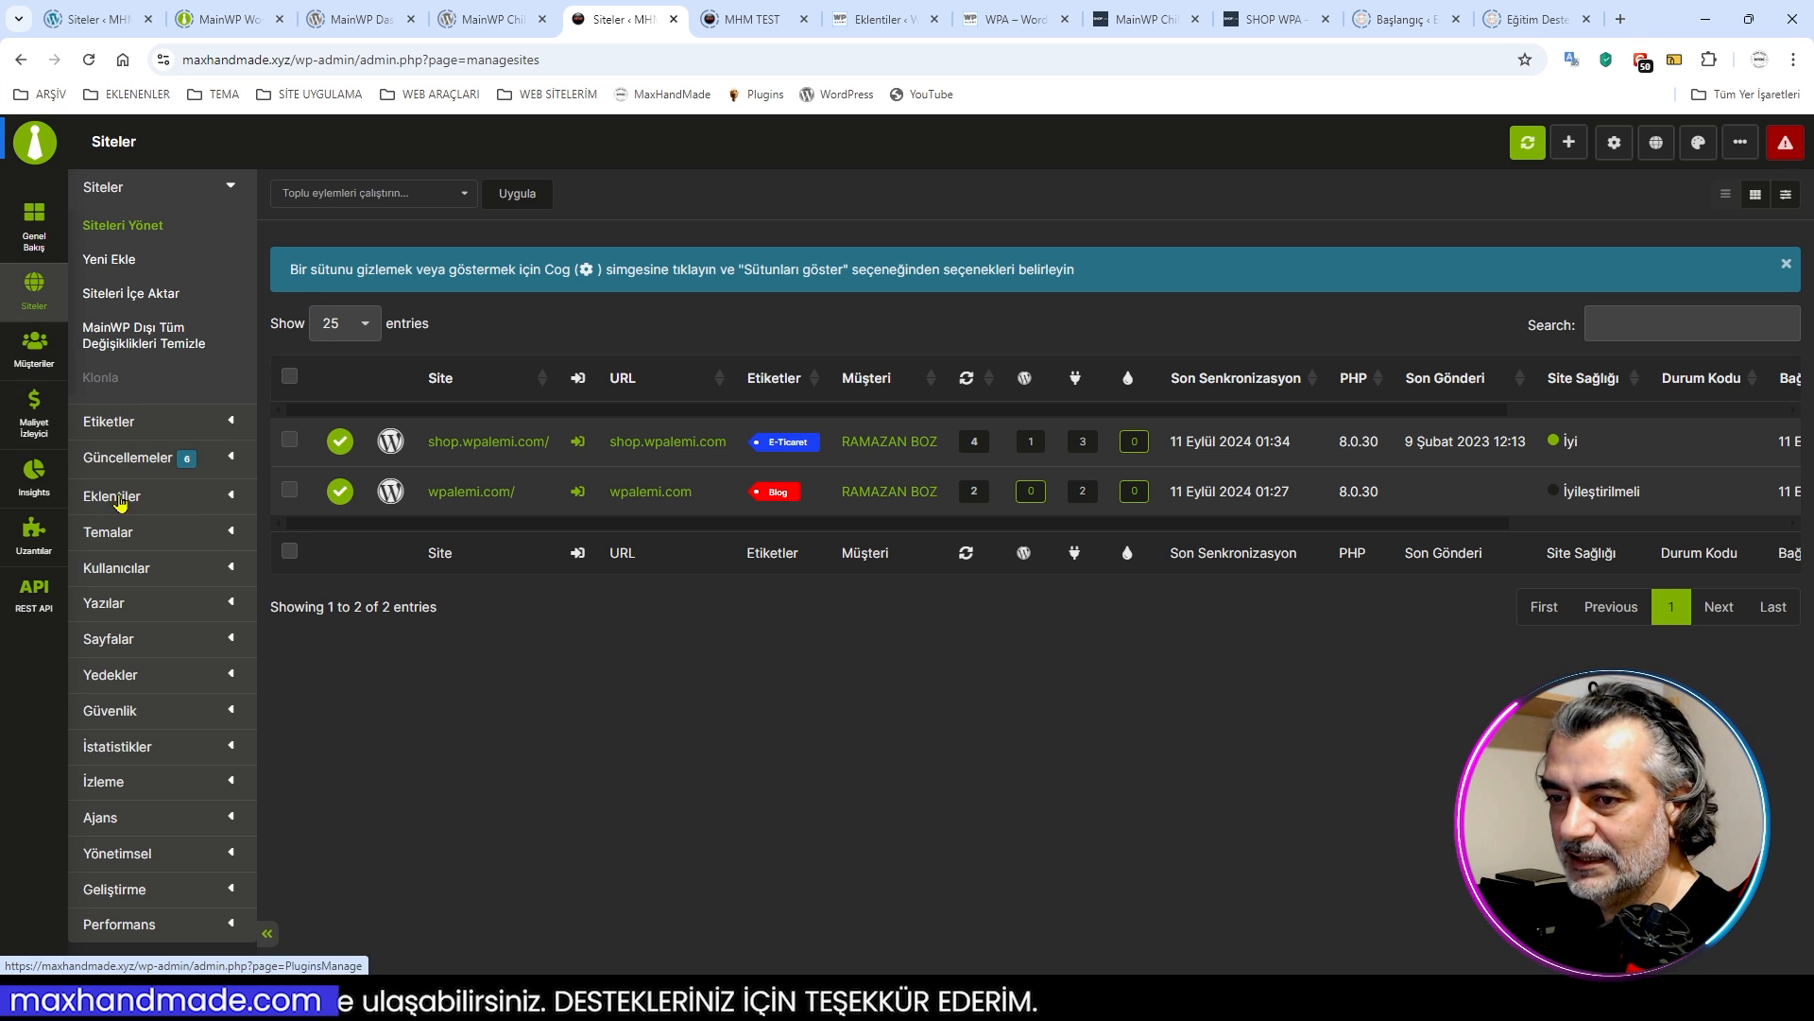
{"action": "left_click", "coordinate": [34, 227]}
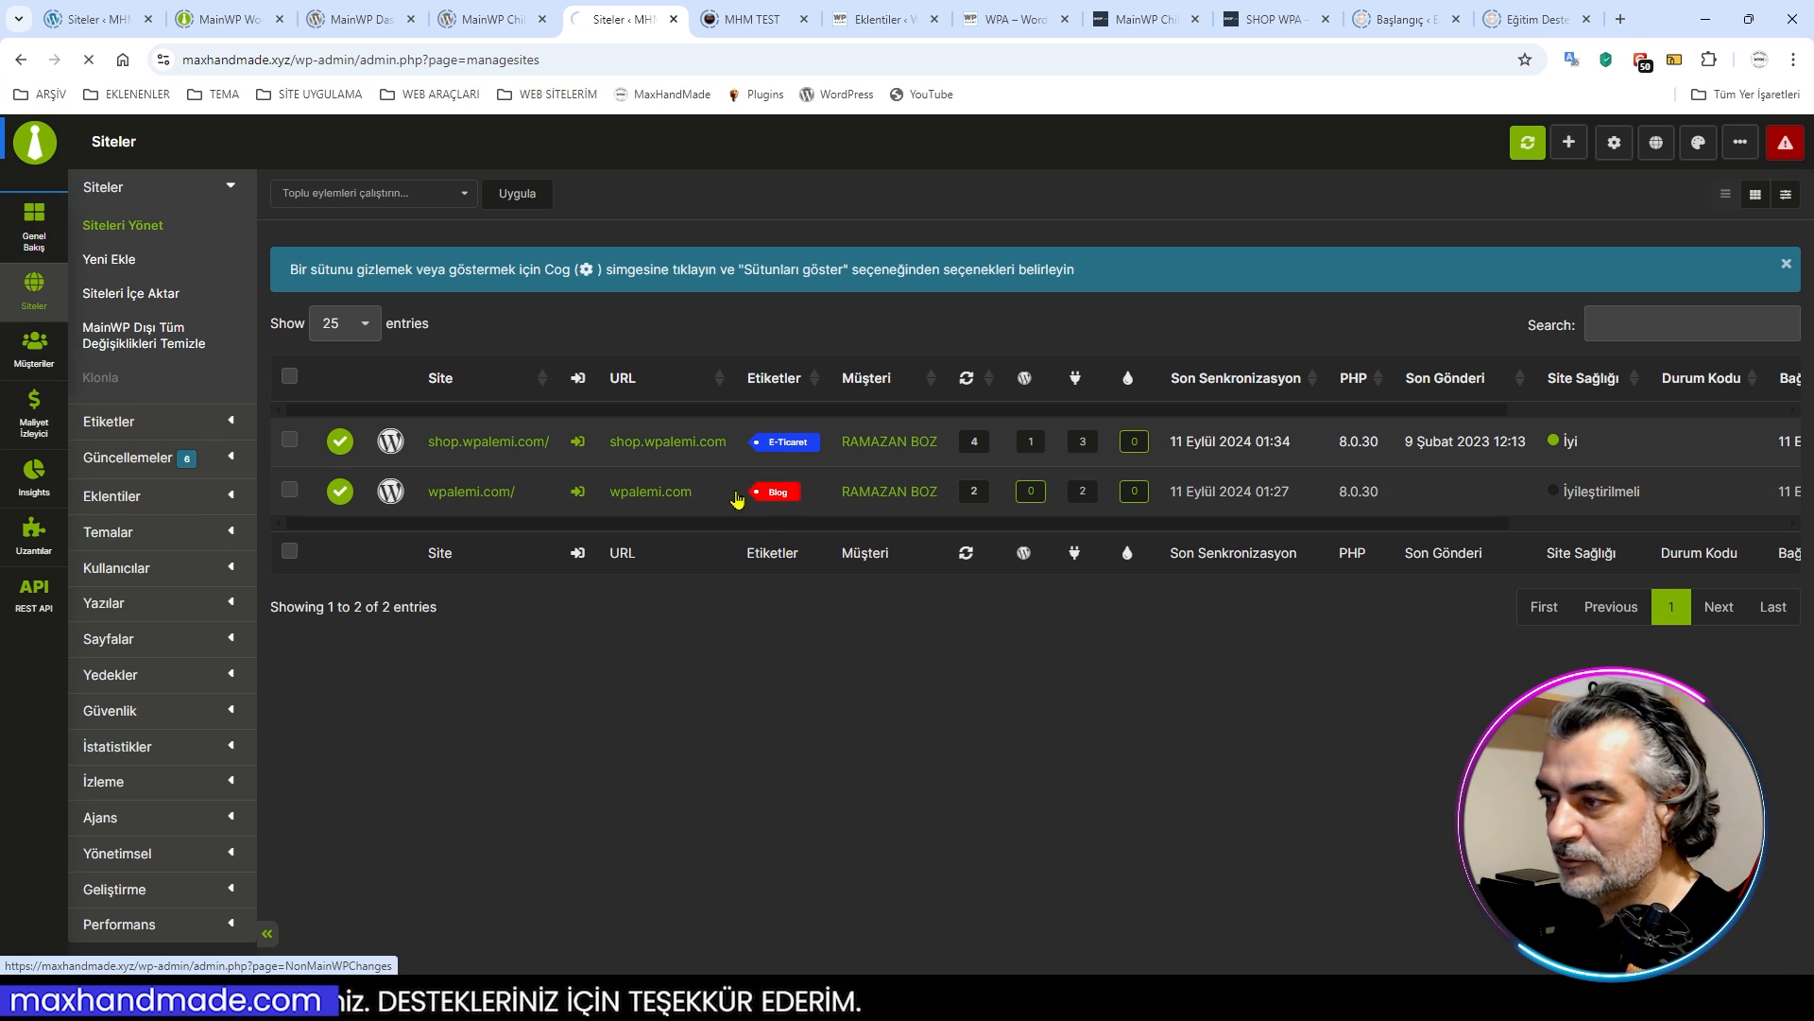
{"action": "scroll", "coordinate": [502, 538], "scroll_direction": "down", "scroll_amount": 3}
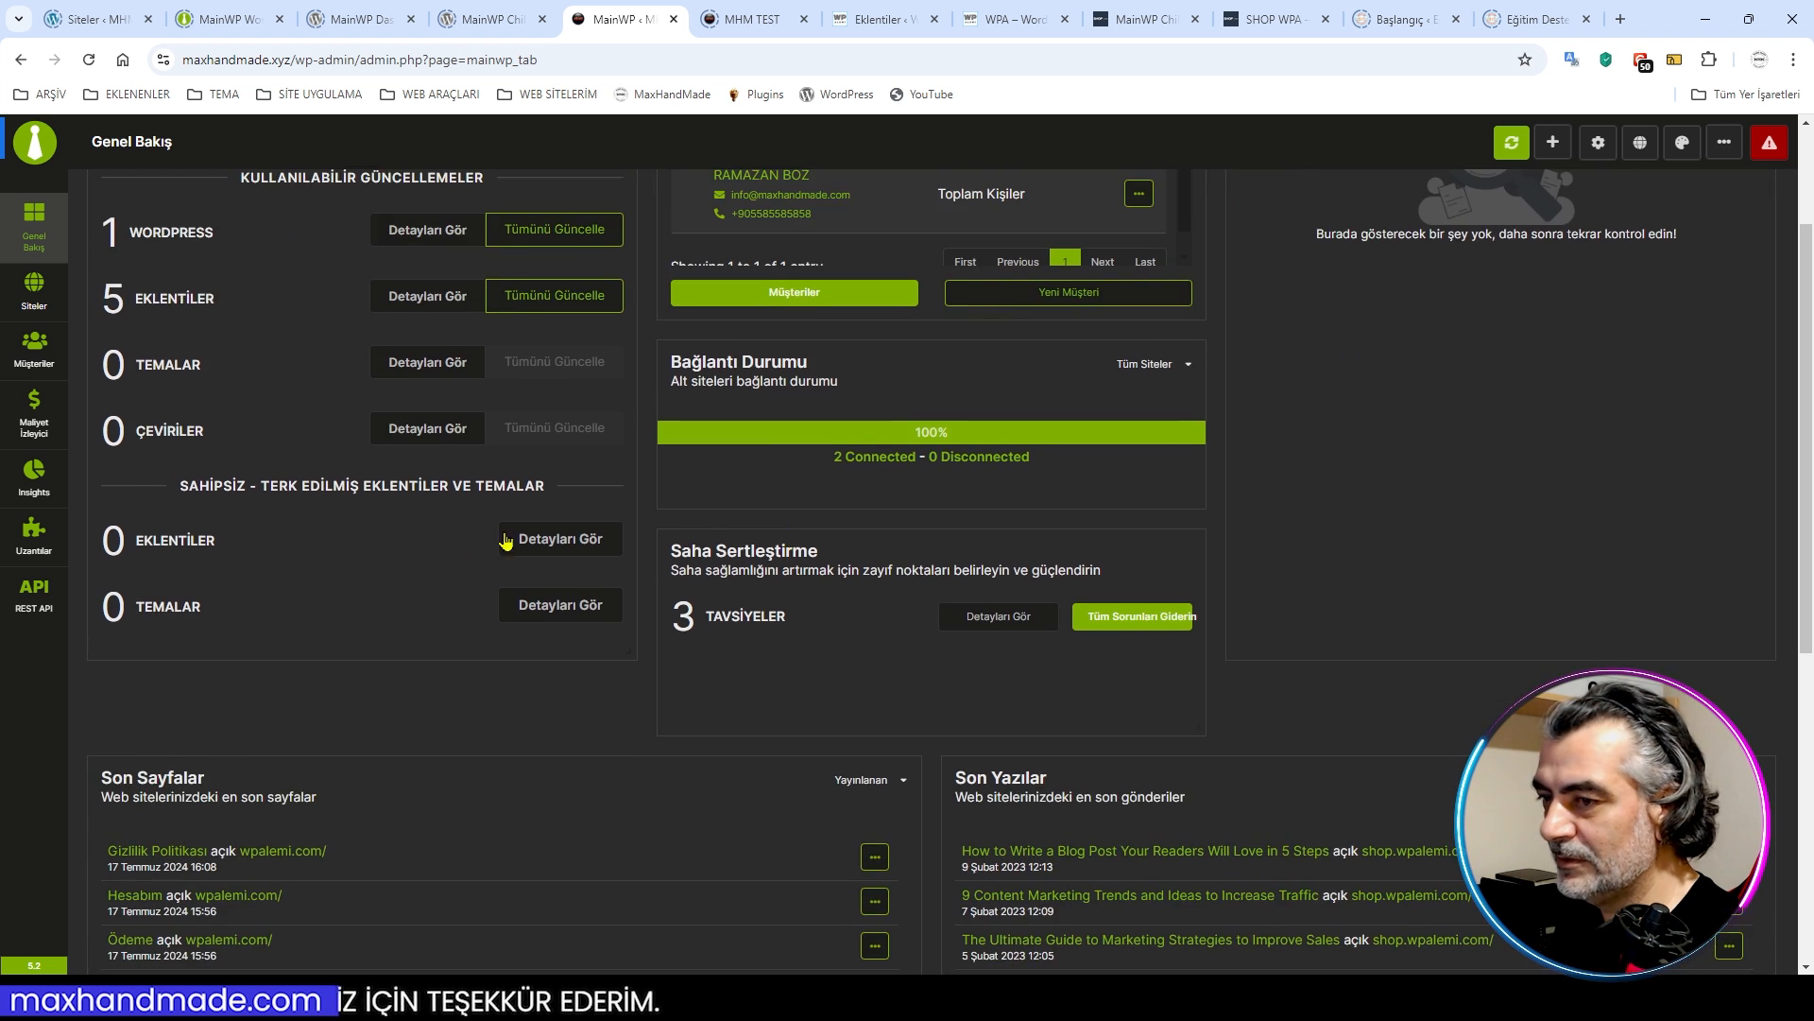
{"action": "scroll", "coordinate": [340, 414], "scroll_direction": "up", "scroll_amount": 3}
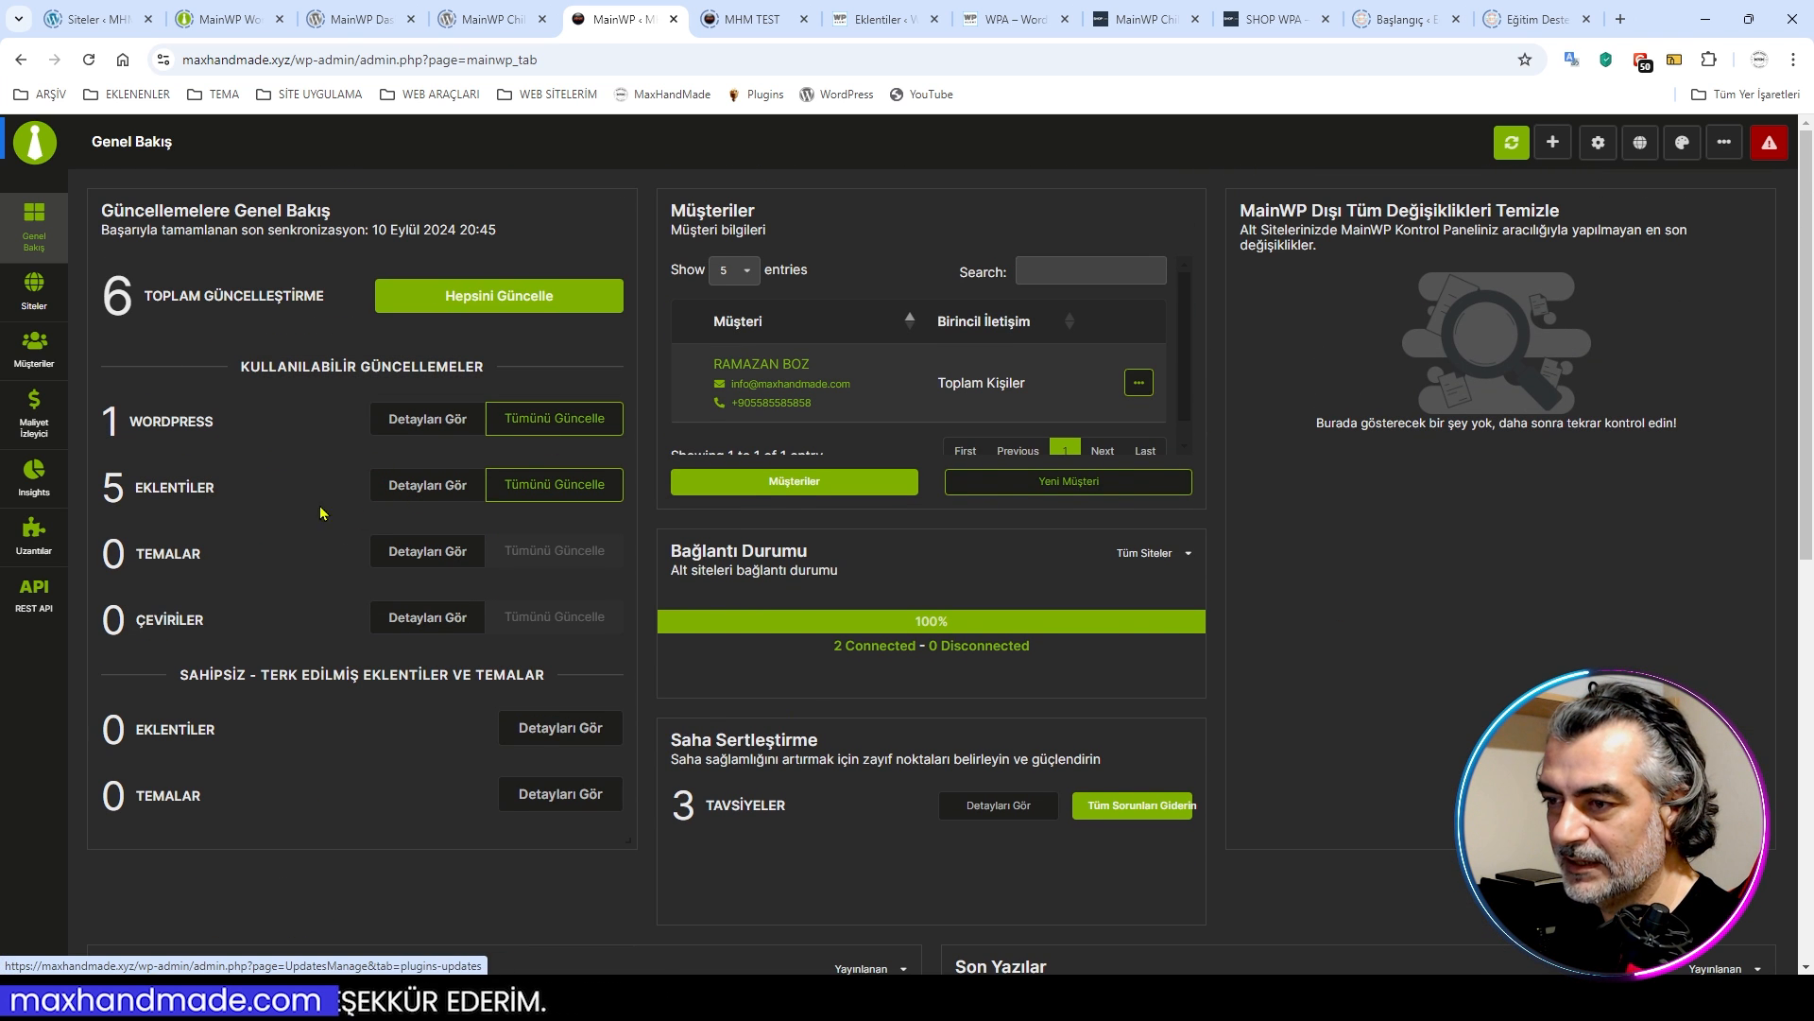
{"action": "left_click", "coordinate": [419, 492]}
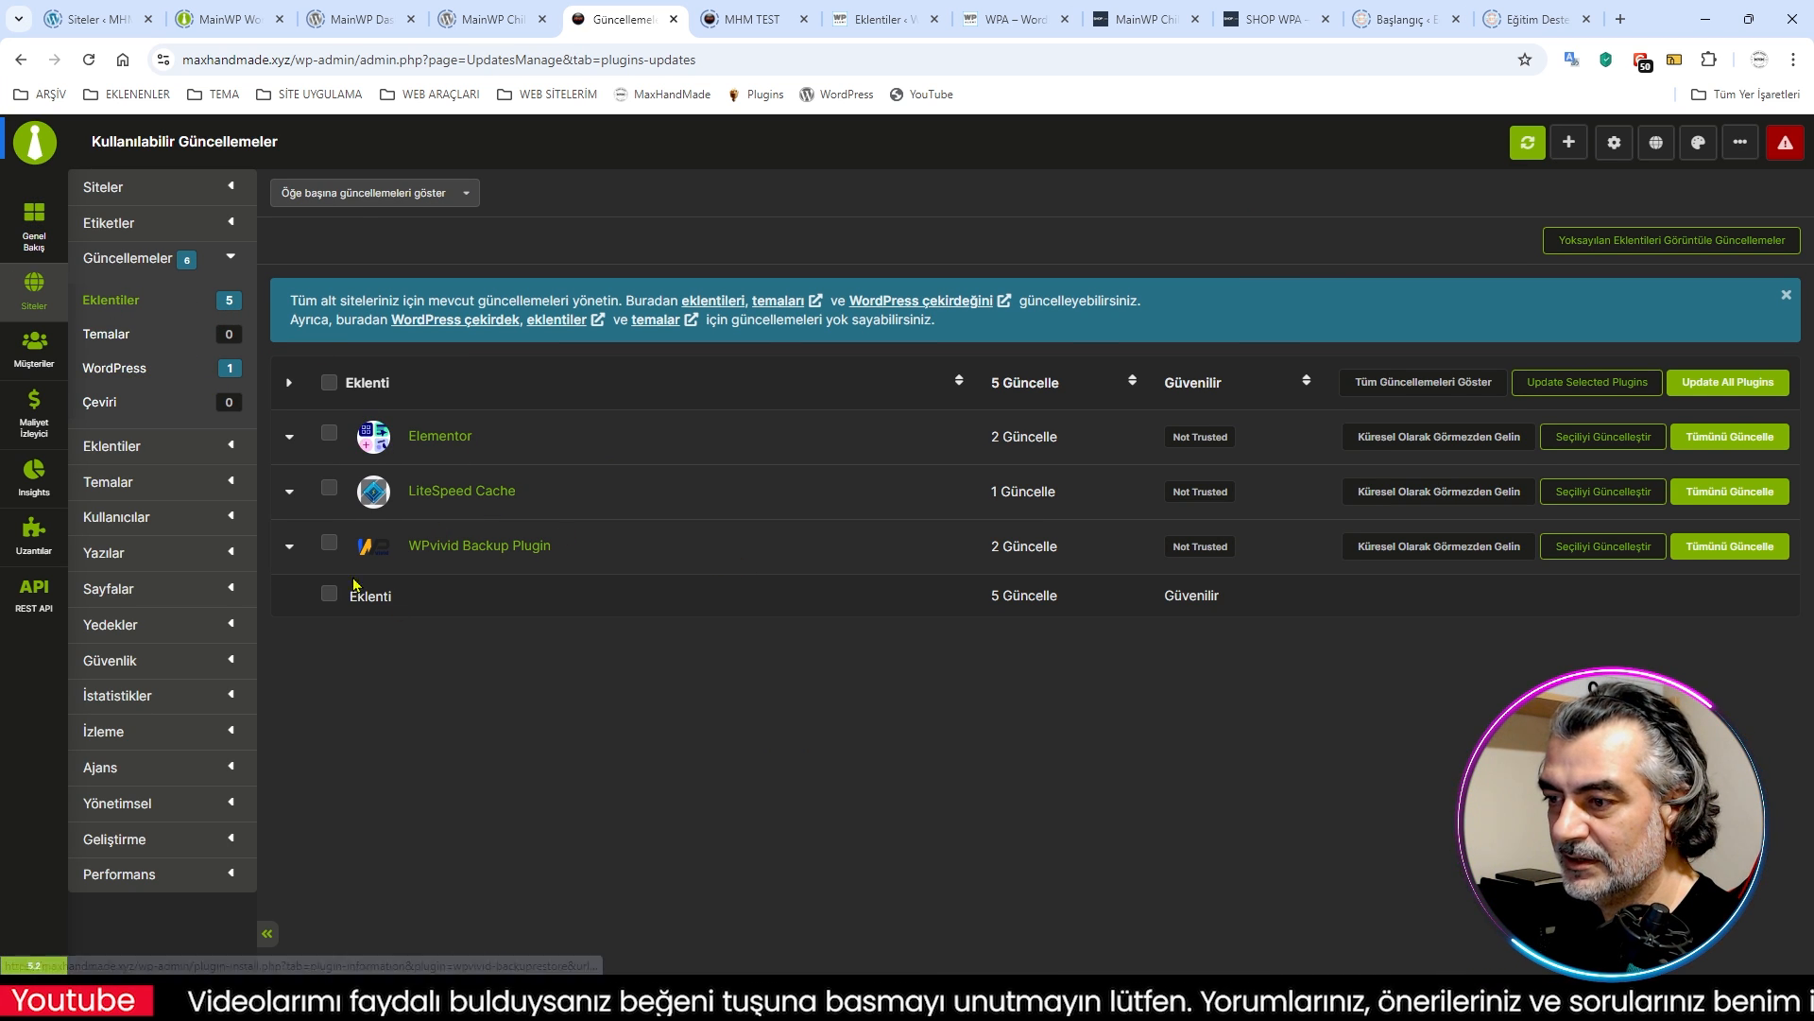
{"action": "left_click", "coordinate": [38, 300]}
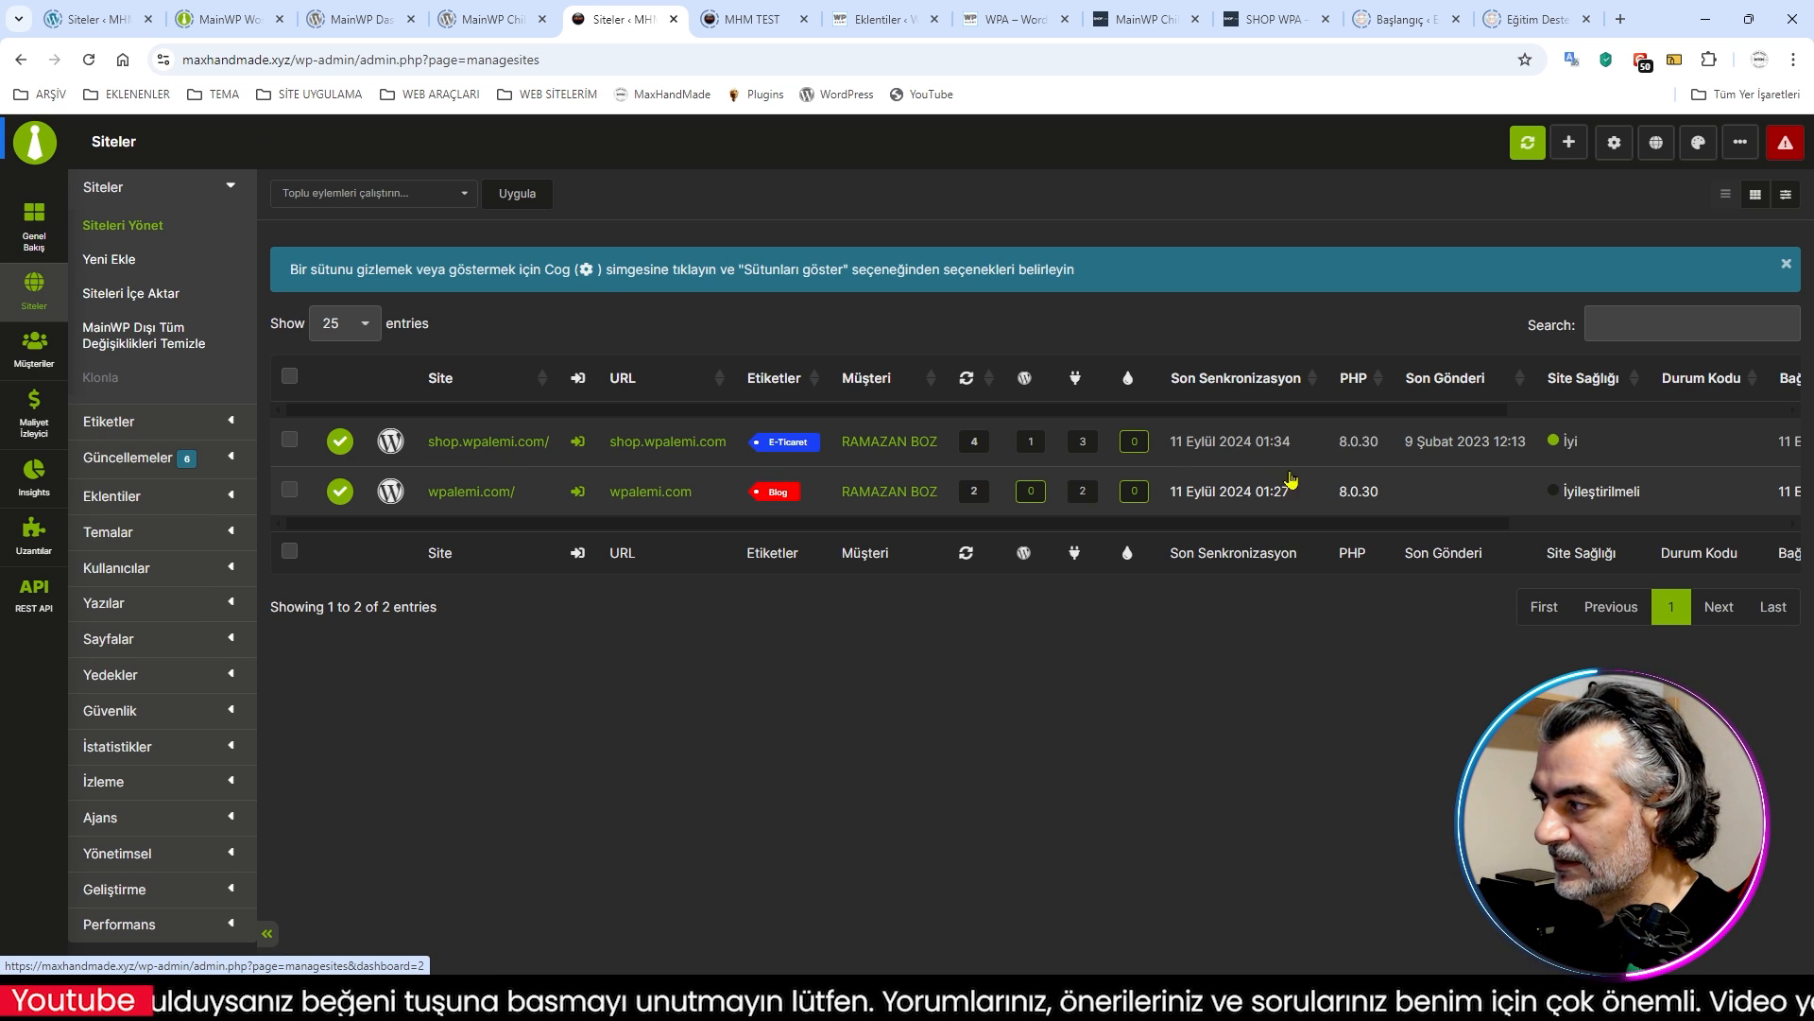
- Open the wpalemi.com site dashboard and review its pending updates
{"action": "left_click", "coordinate": [469, 492]}
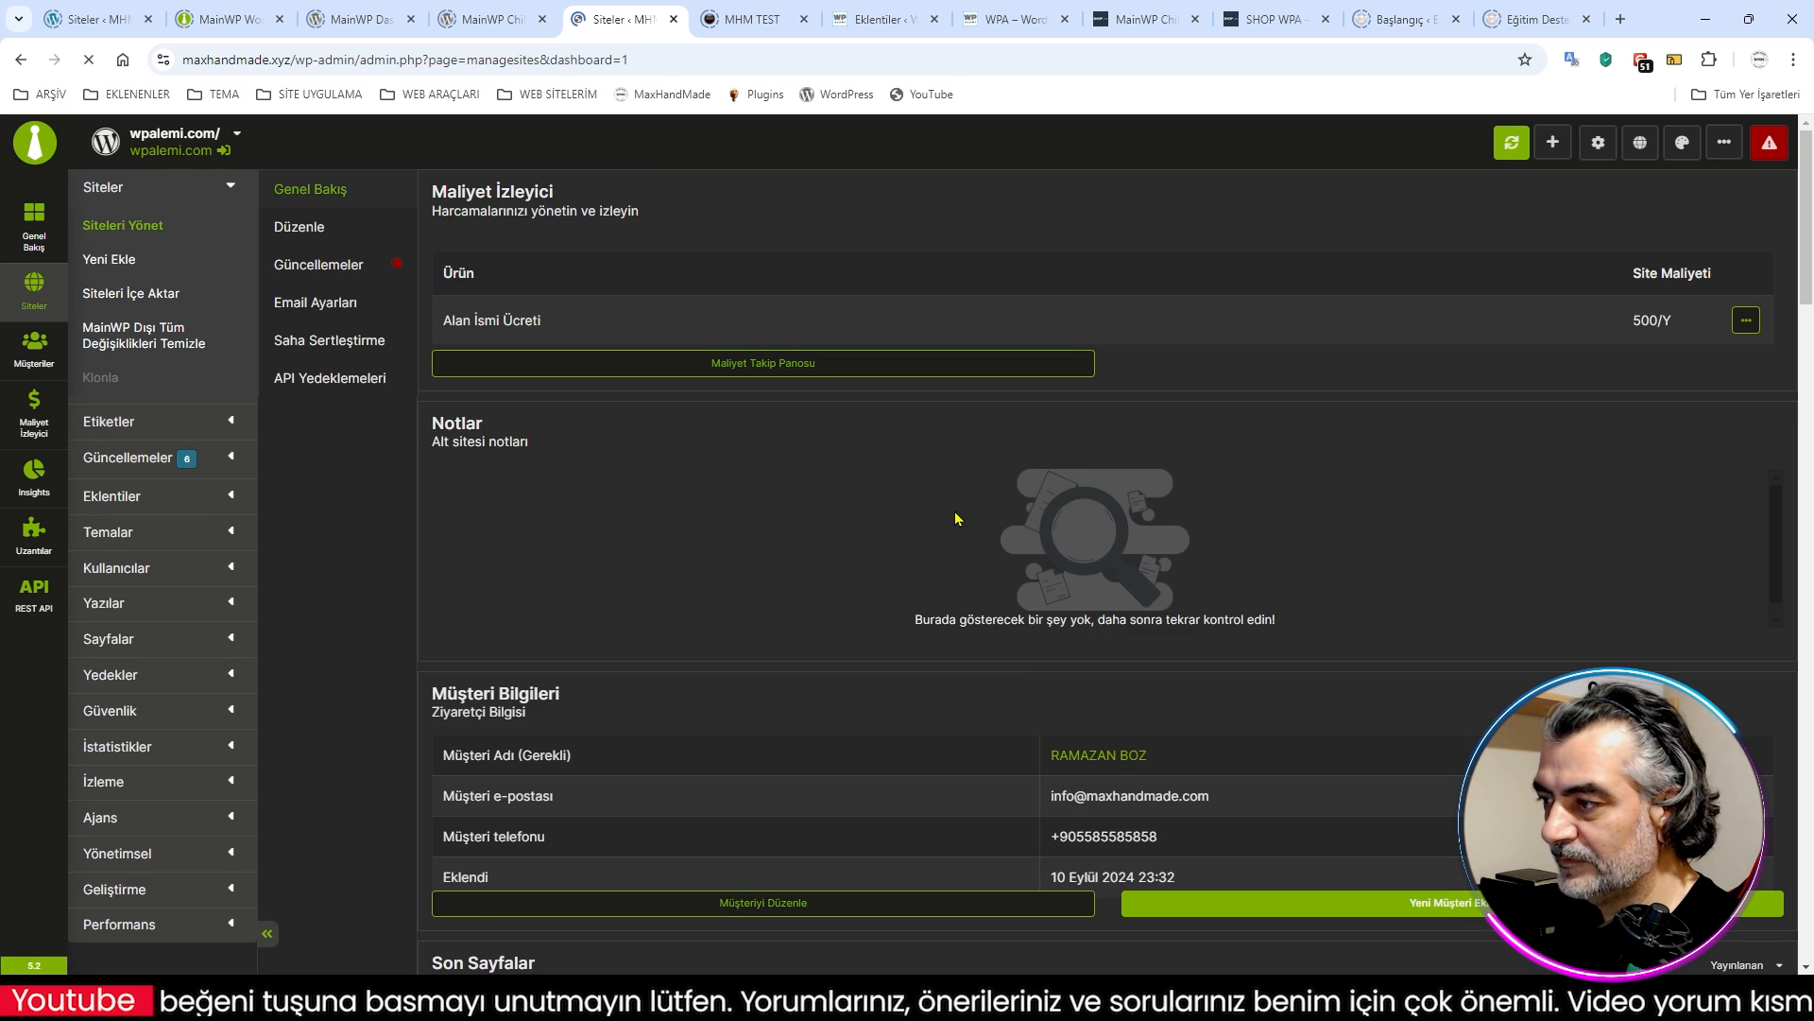
{"action": "left_click", "coordinate": [322, 269]}
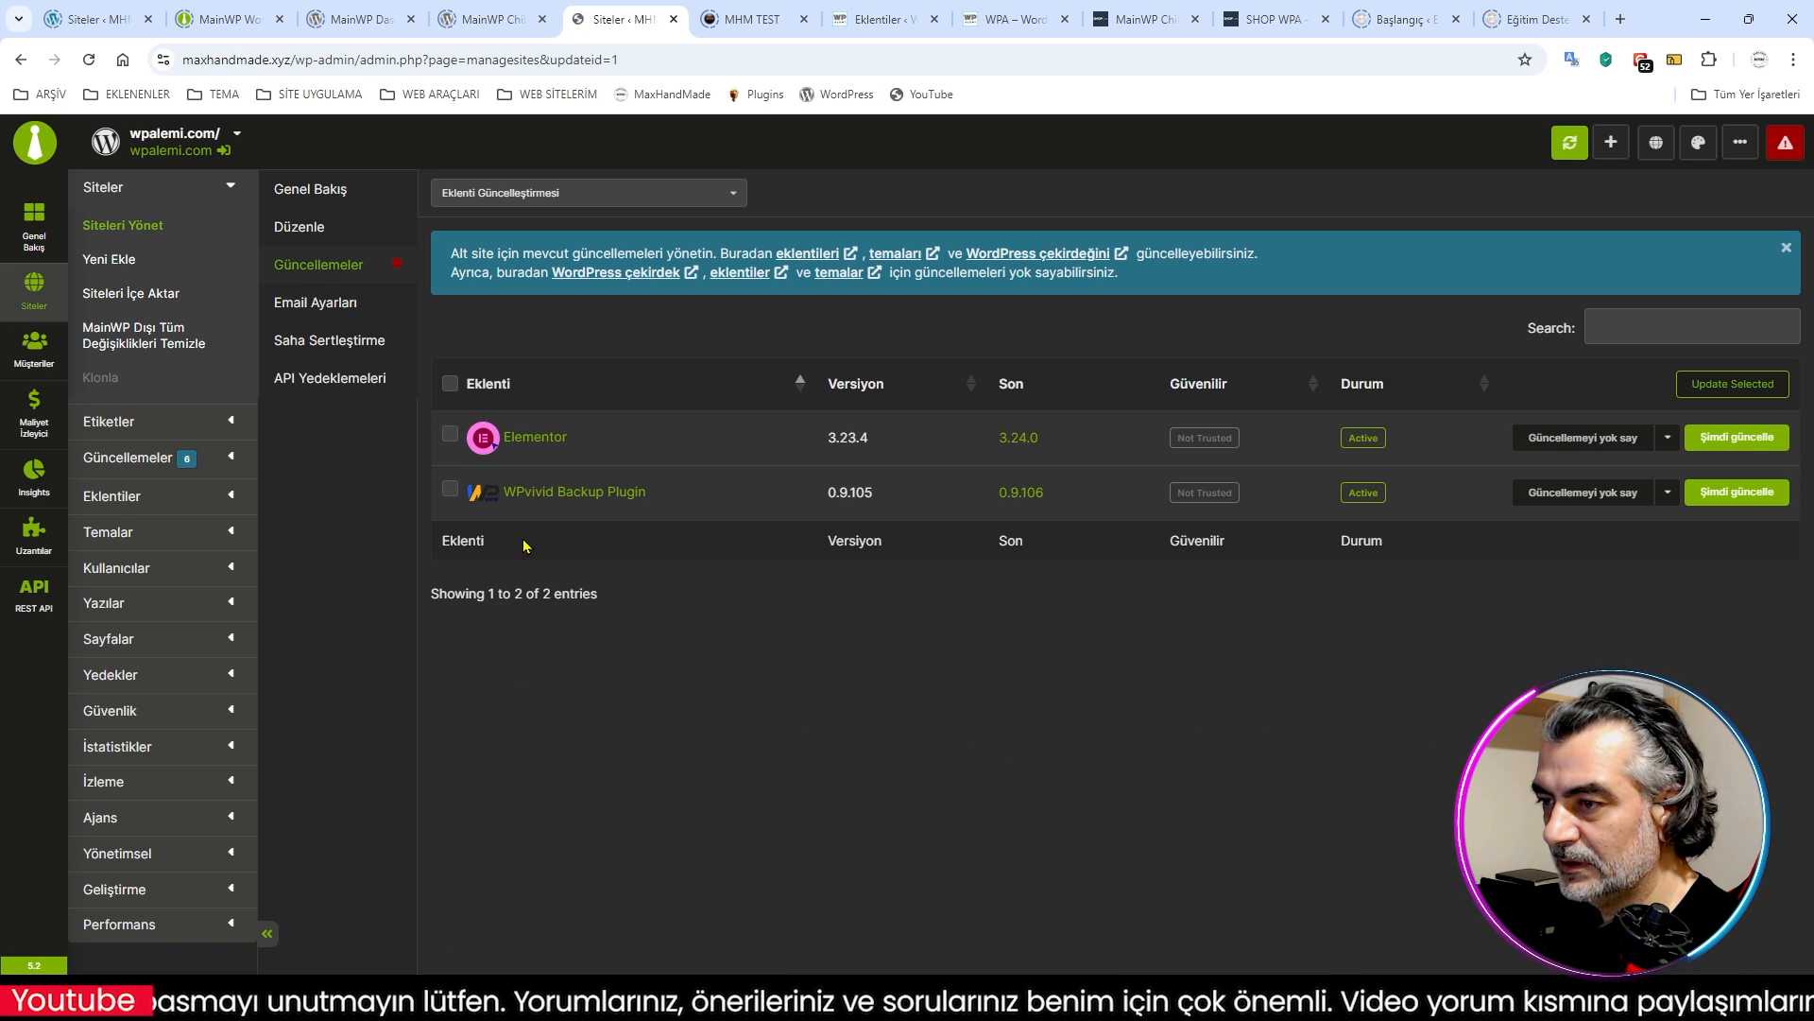
{"action": "left_click", "coordinate": [308, 194]}
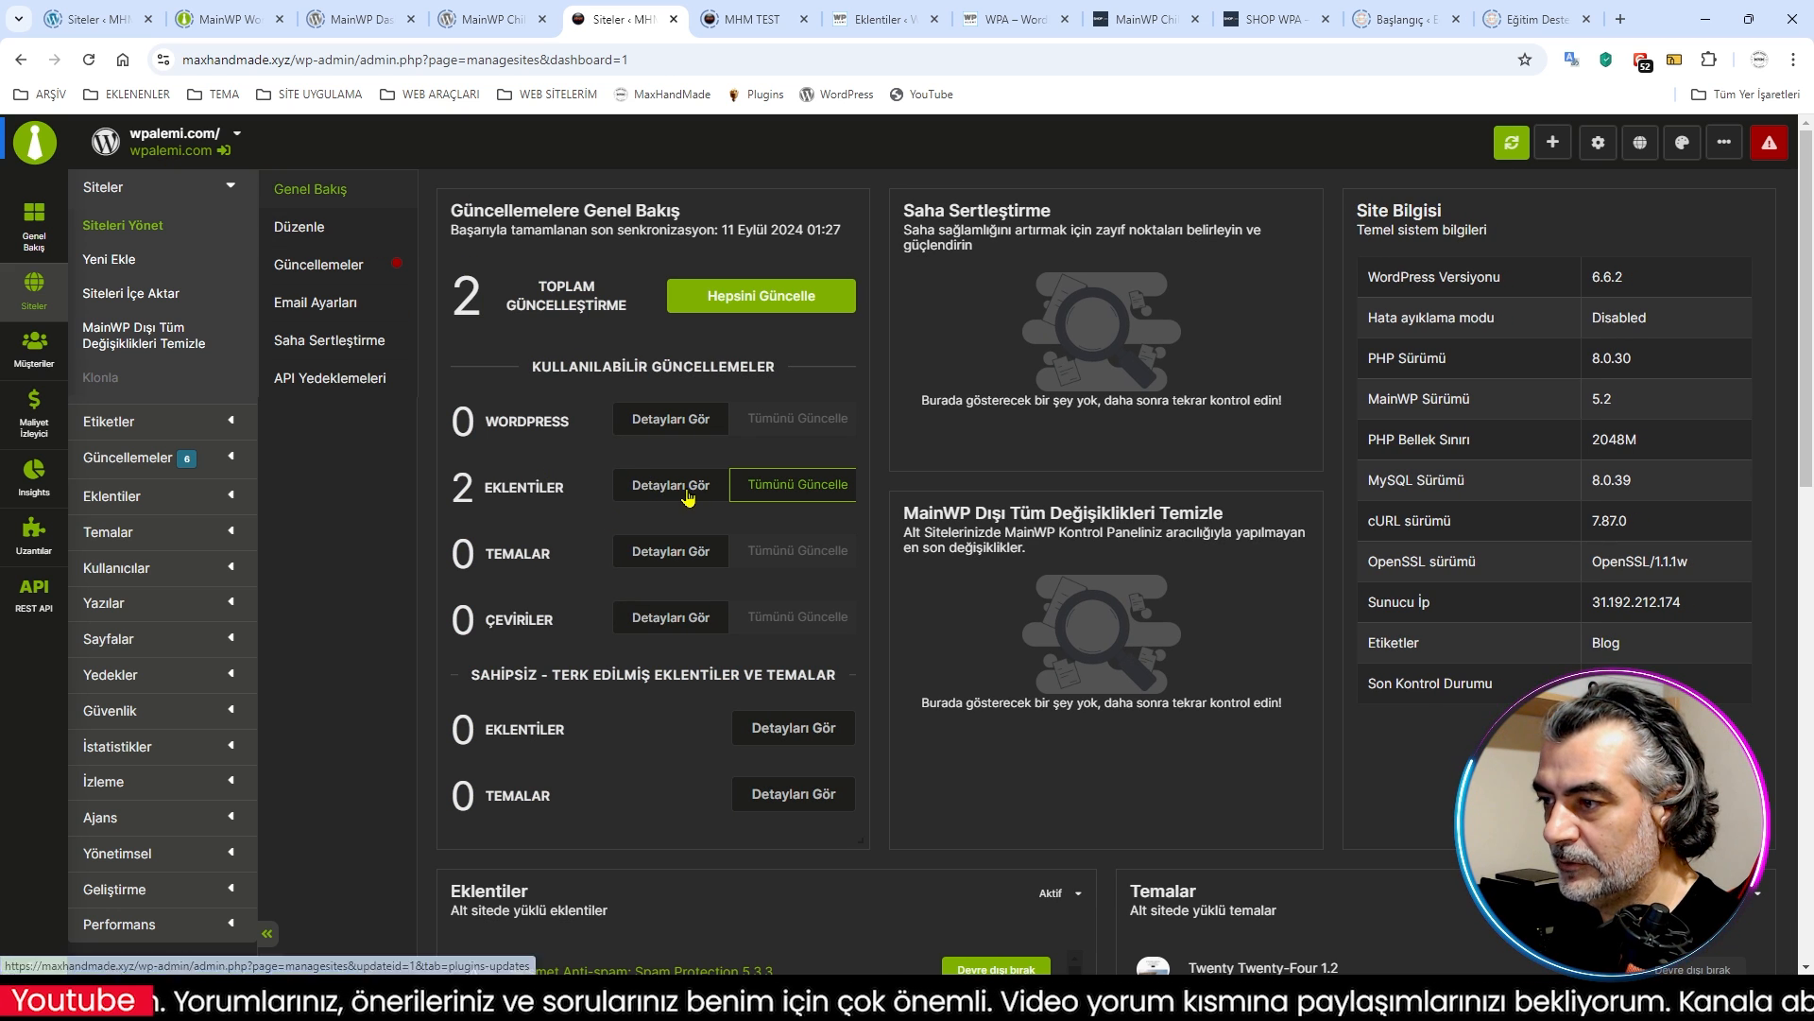
- Update all pending plugins on wpalemi.com, then return to the main overview
{"action": "left_click", "coordinate": [799, 487]}
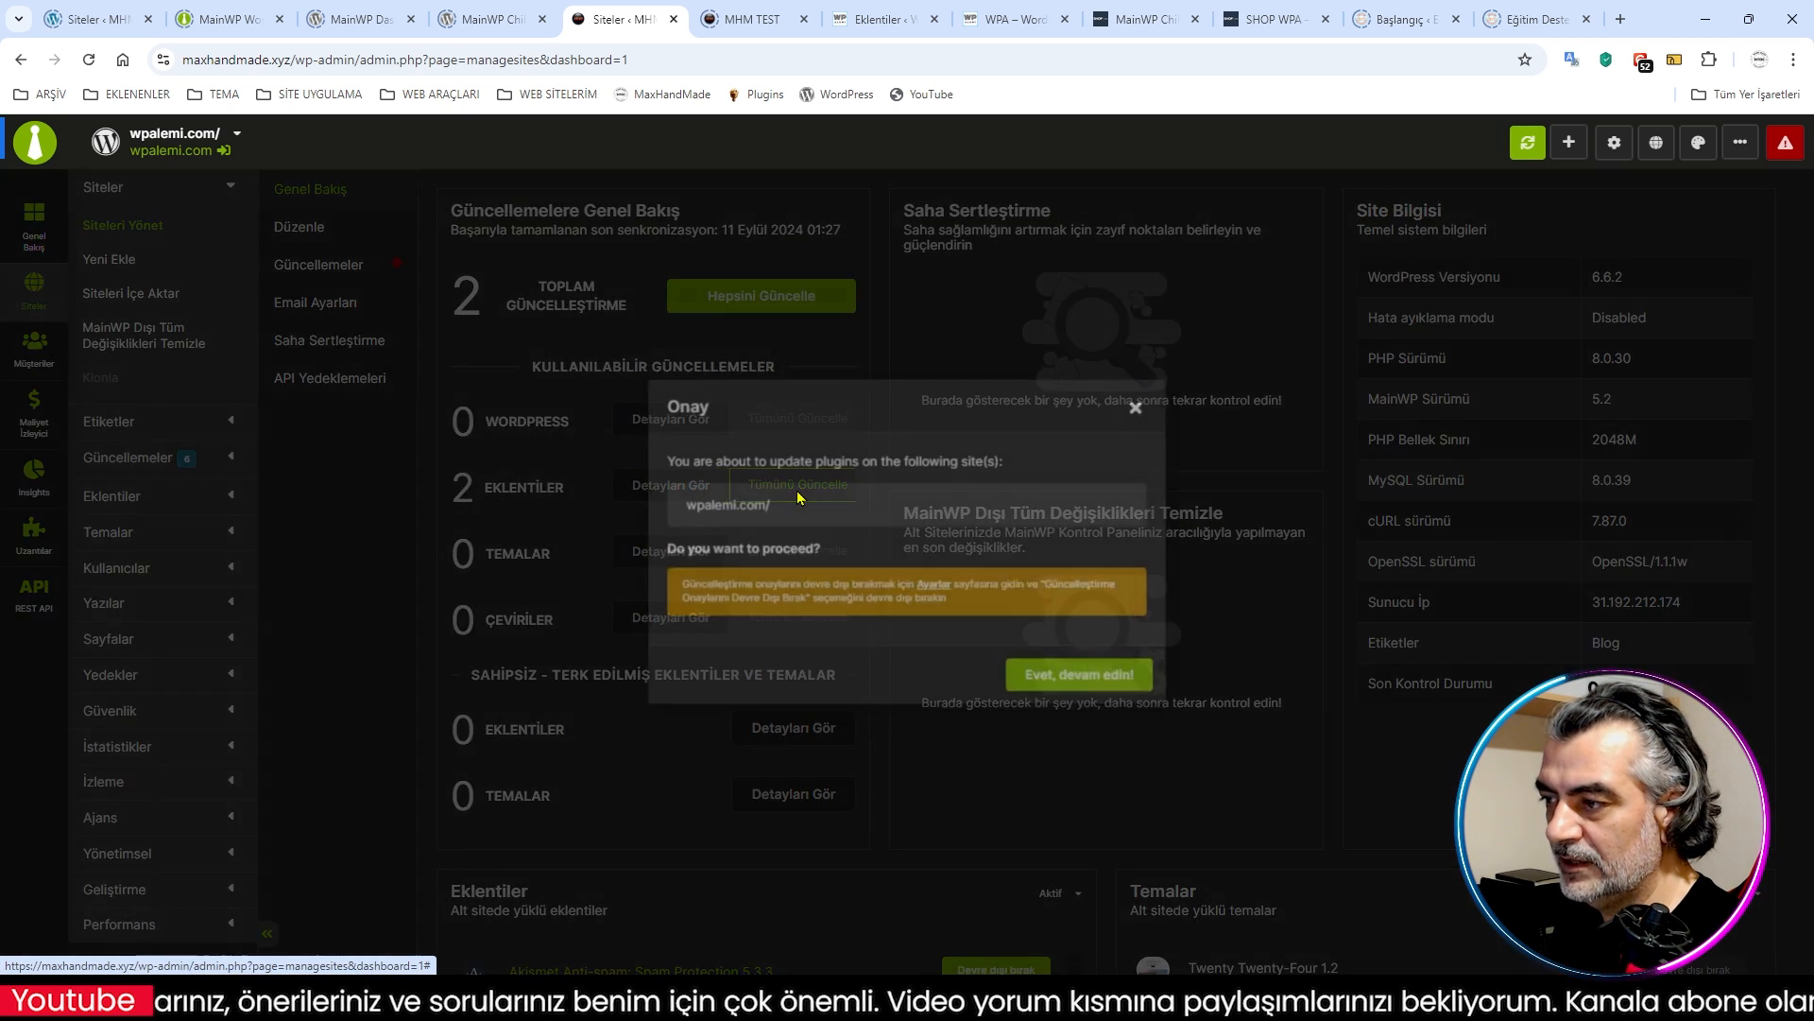
{"action": "left_click", "coordinate": [1028, 682]}
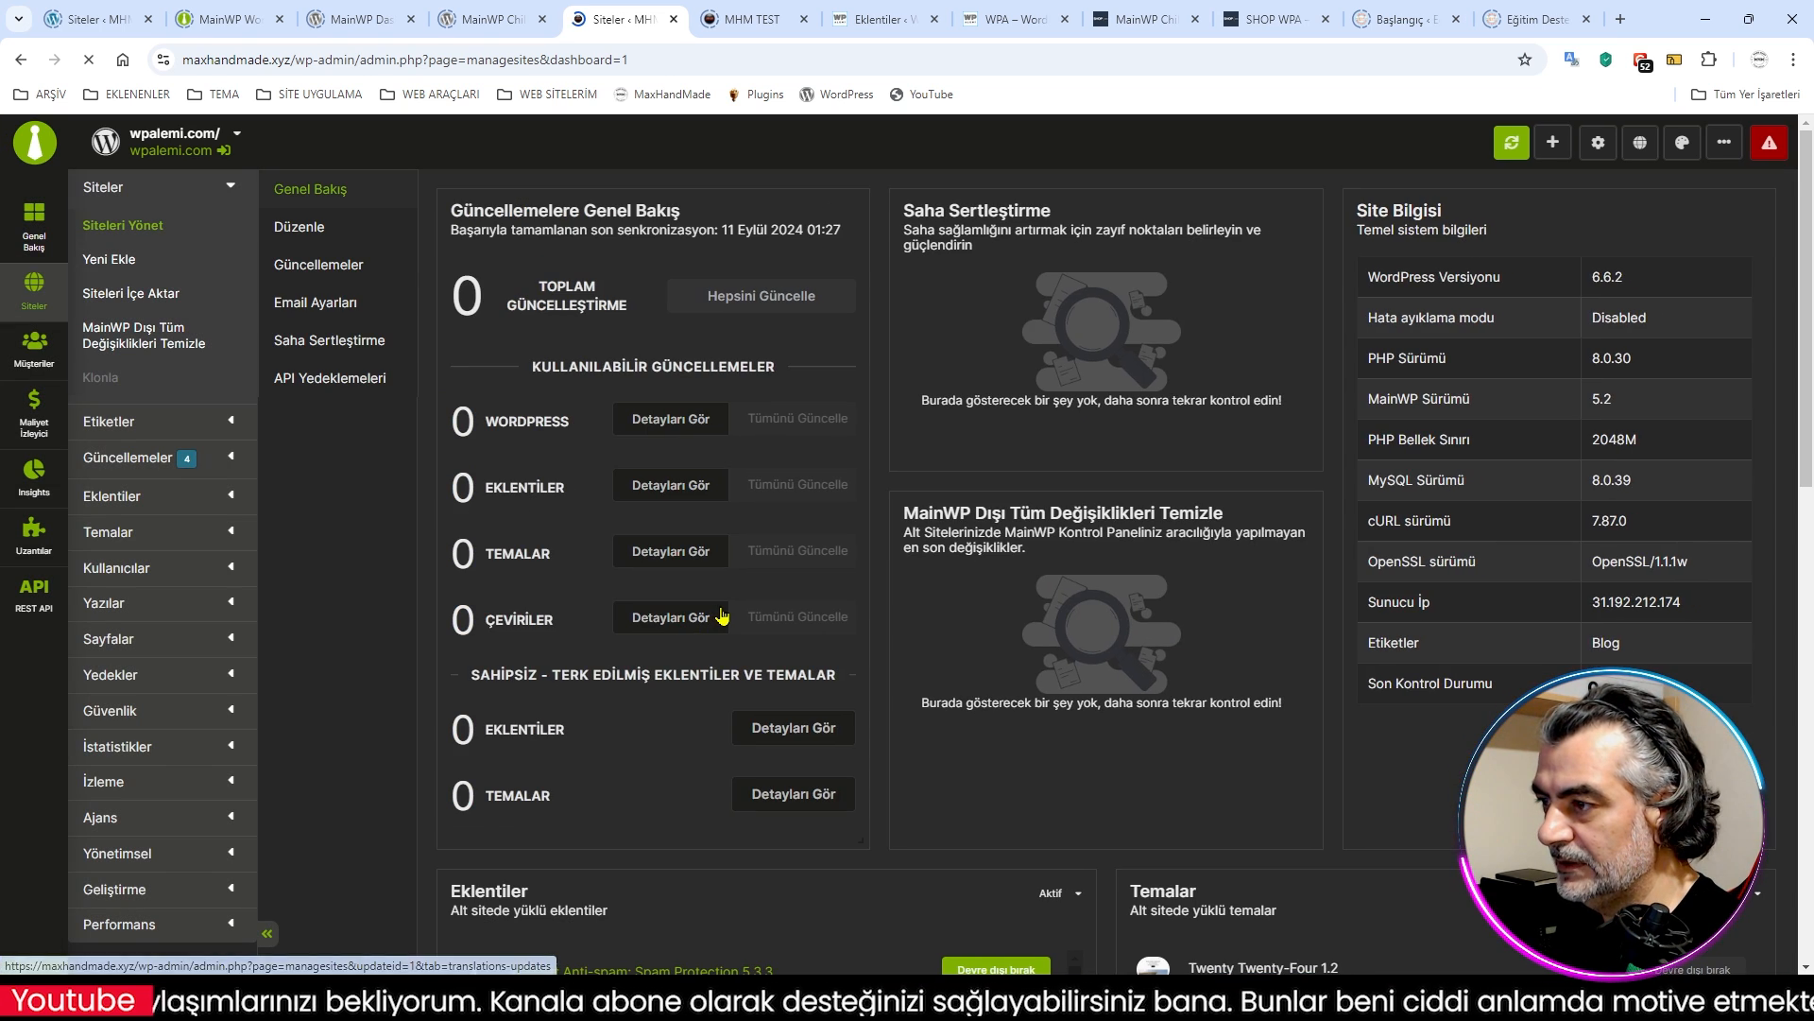
{"action": "left_click", "coordinate": [52, 230]}
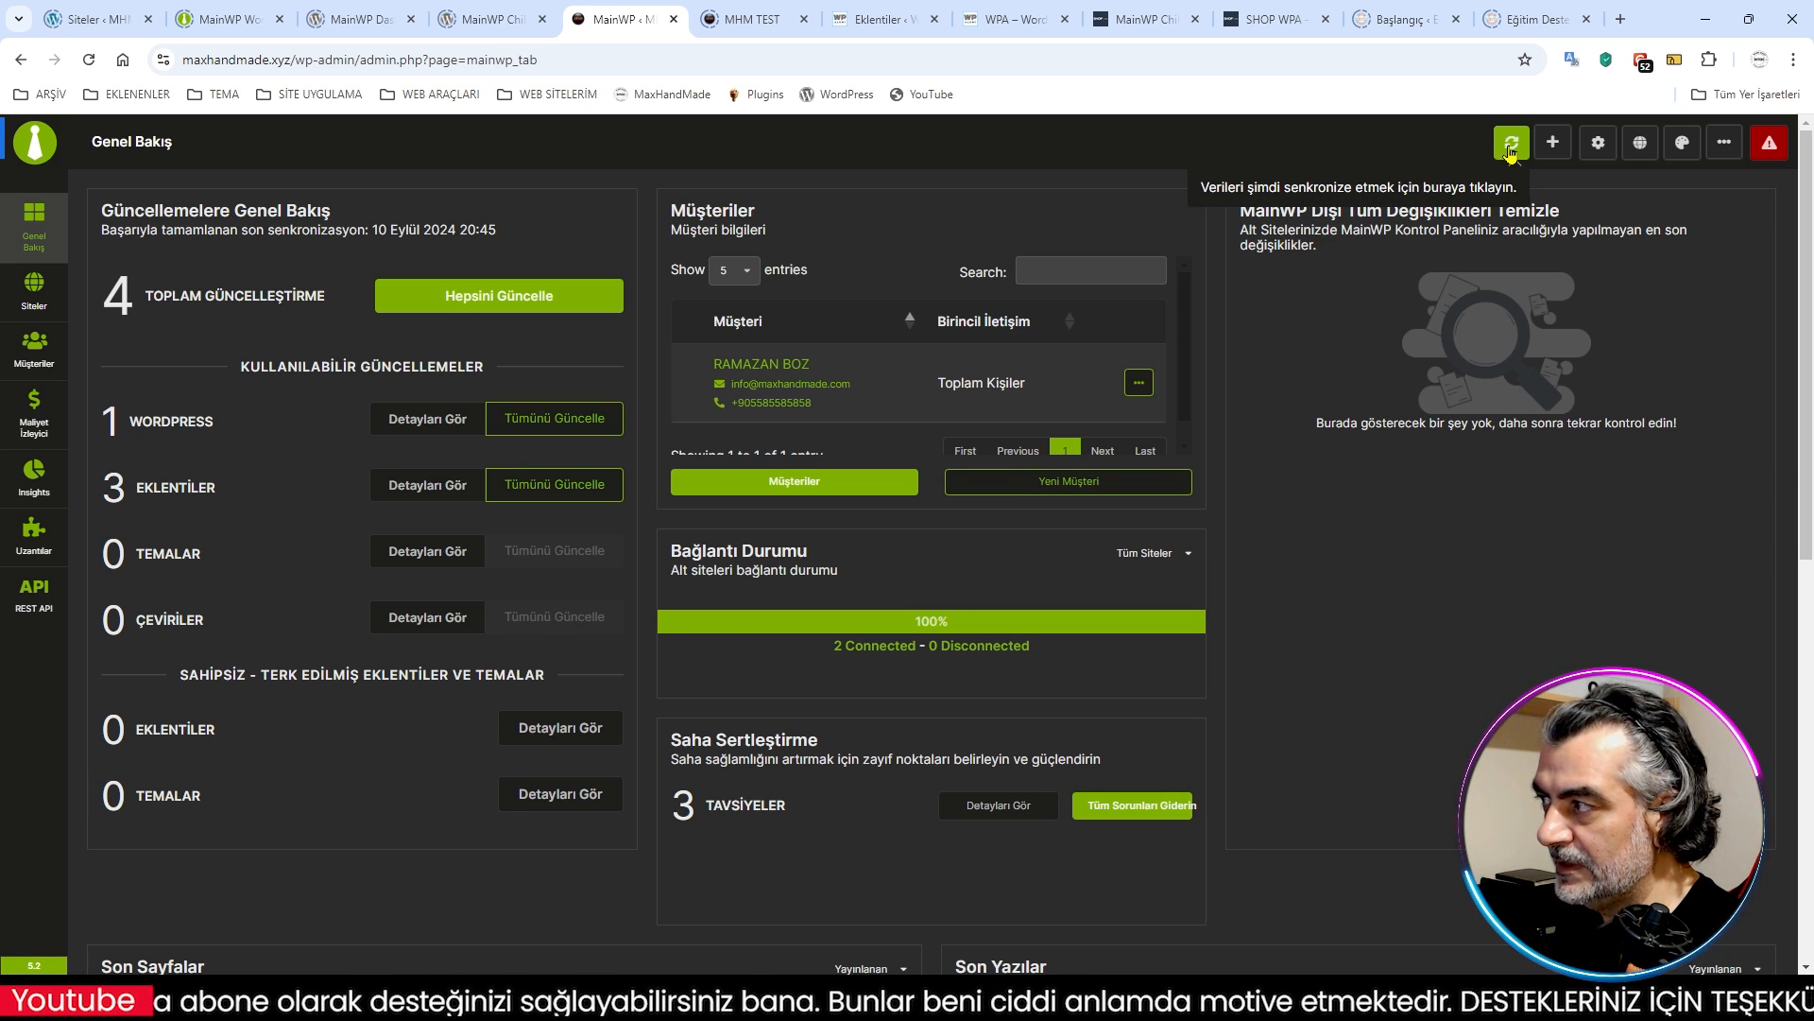
- Sync all child sites, then bring up the Extensions page's list of installable extensions
{"action": "left_click", "coordinate": [1511, 147]}
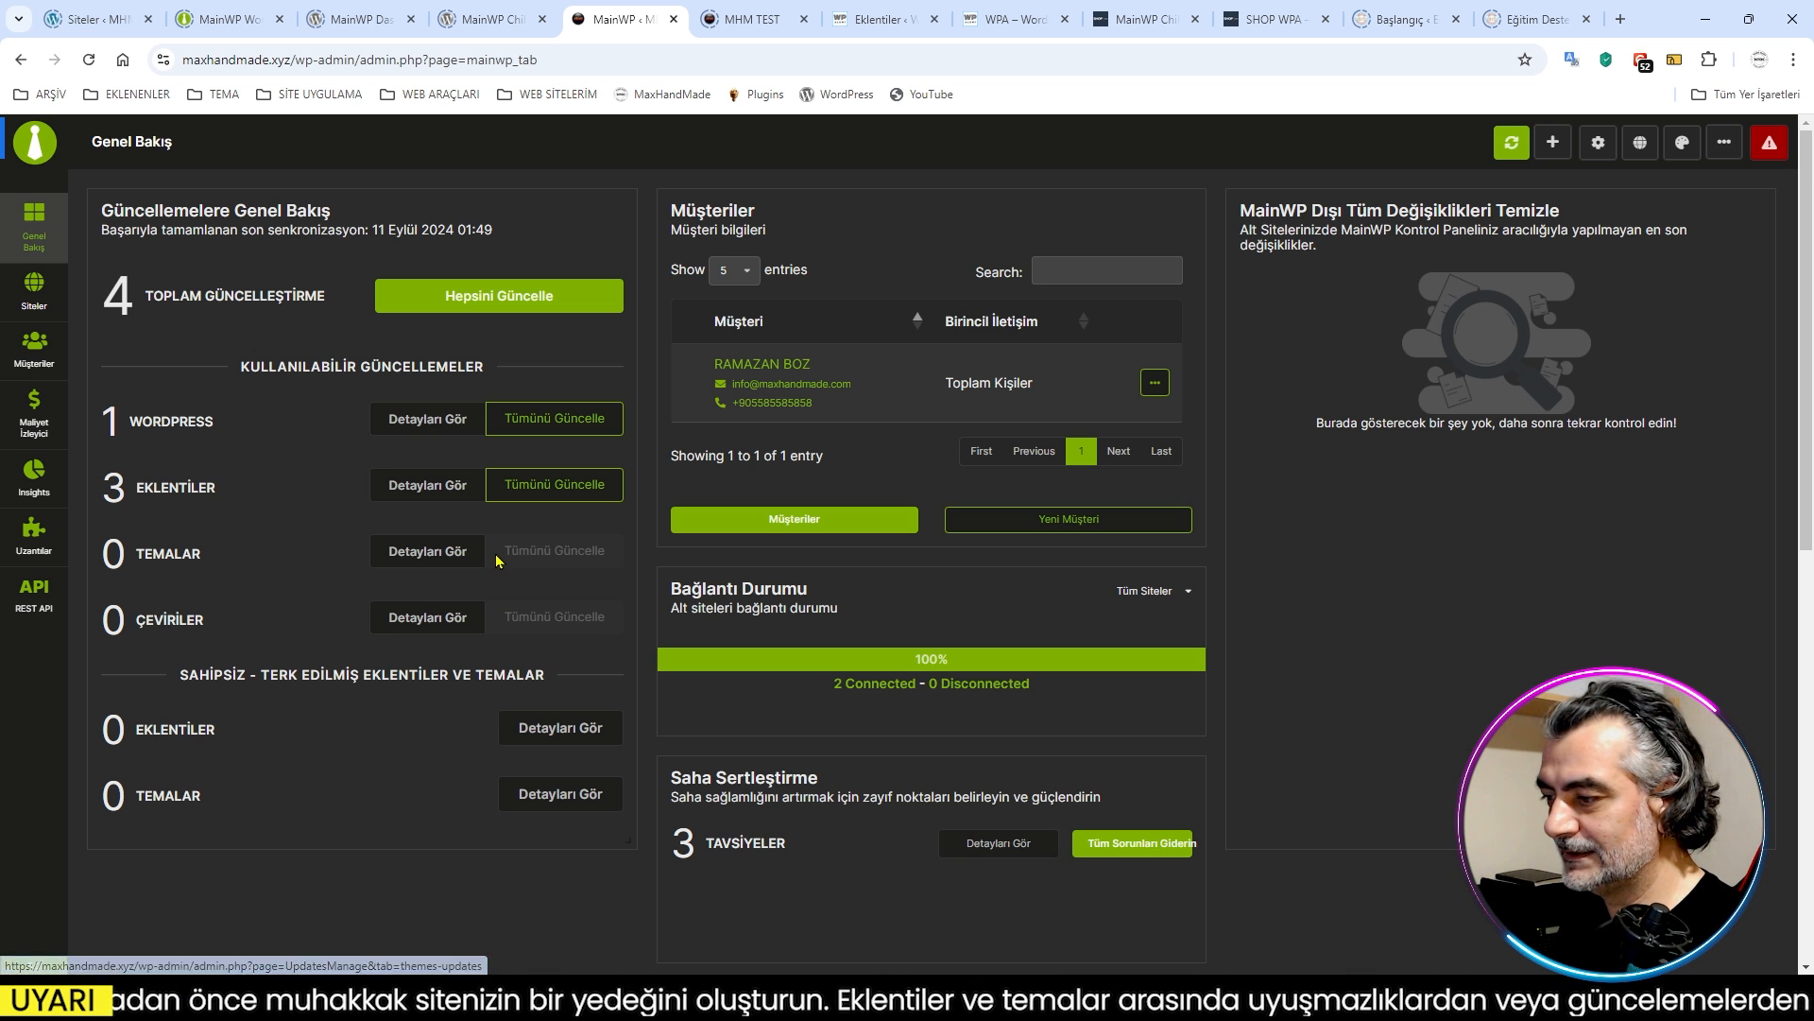
{"action": "scroll", "coordinate": [633, 575], "scroll_direction": "down", "scroll_amount": 1}
{"action": "scroll", "coordinate": [633, 574], "scroll_direction": "down", "scroll_amount": 2}
{"action": "scroll", "coordinate": [578, 586], "scroll_direction": "up", "scroll_amount": 3}
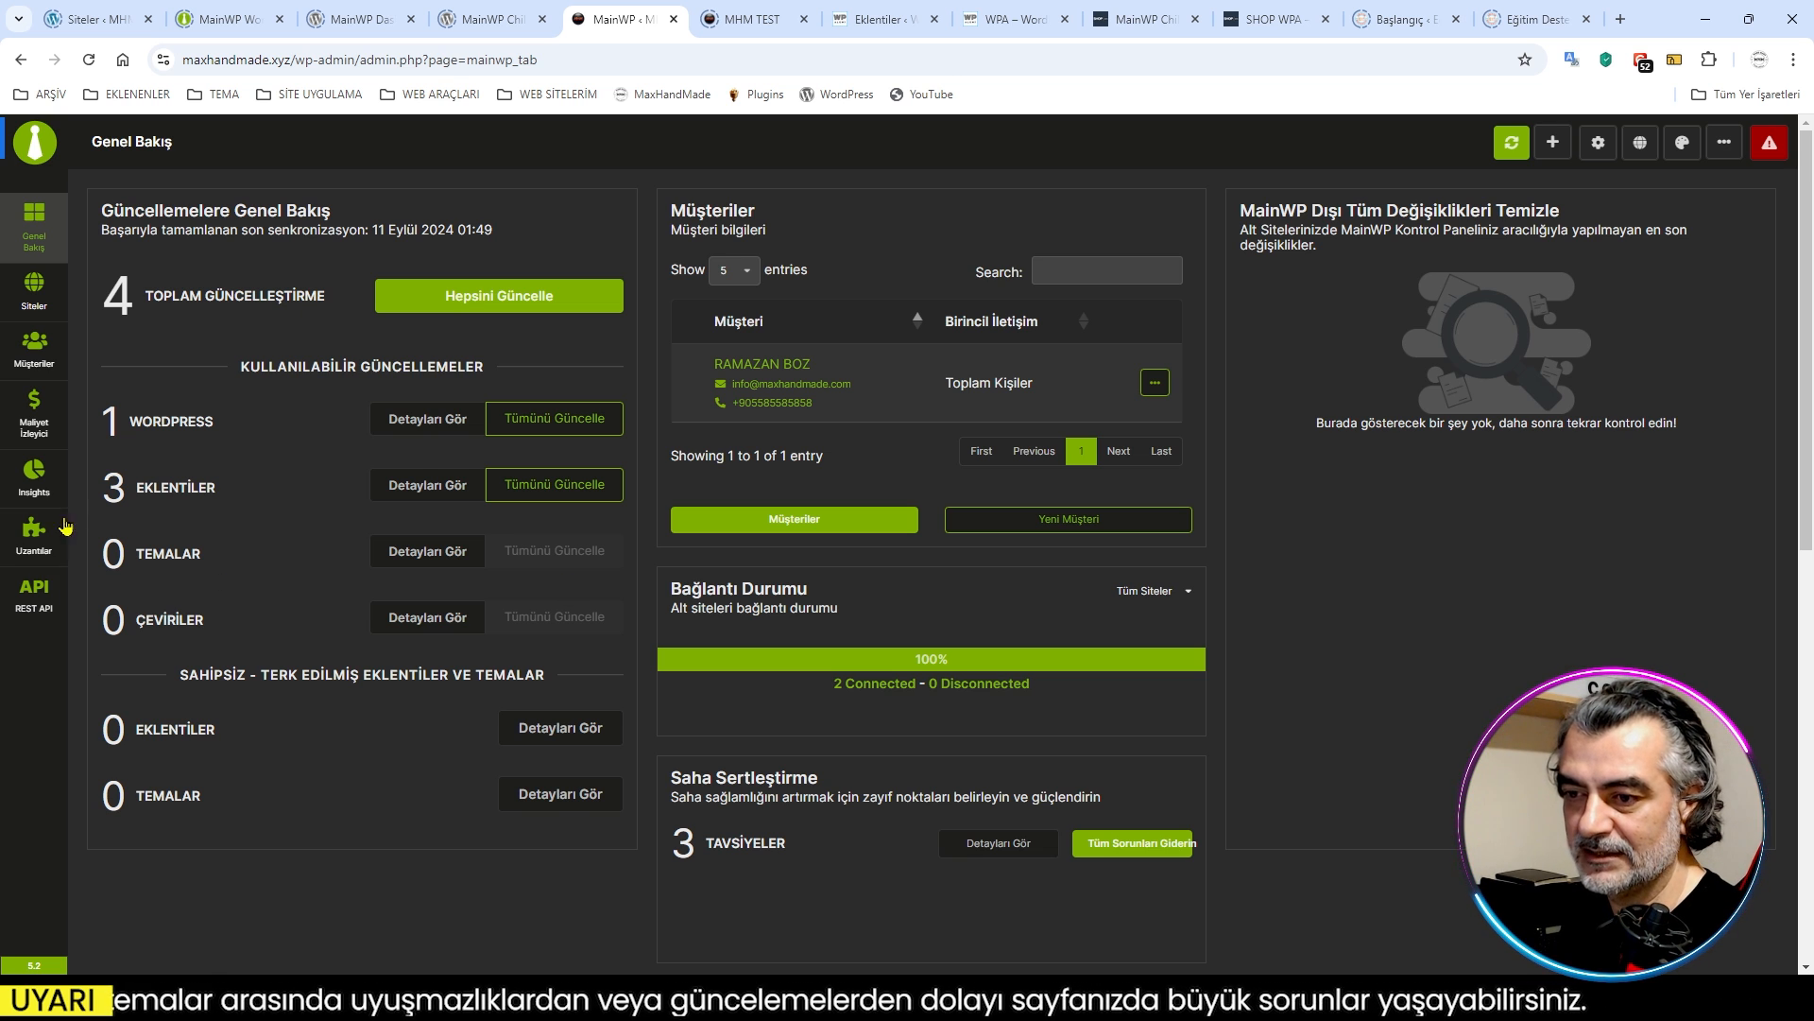
{"action": "left_click", "coordinate": [44, 542]}
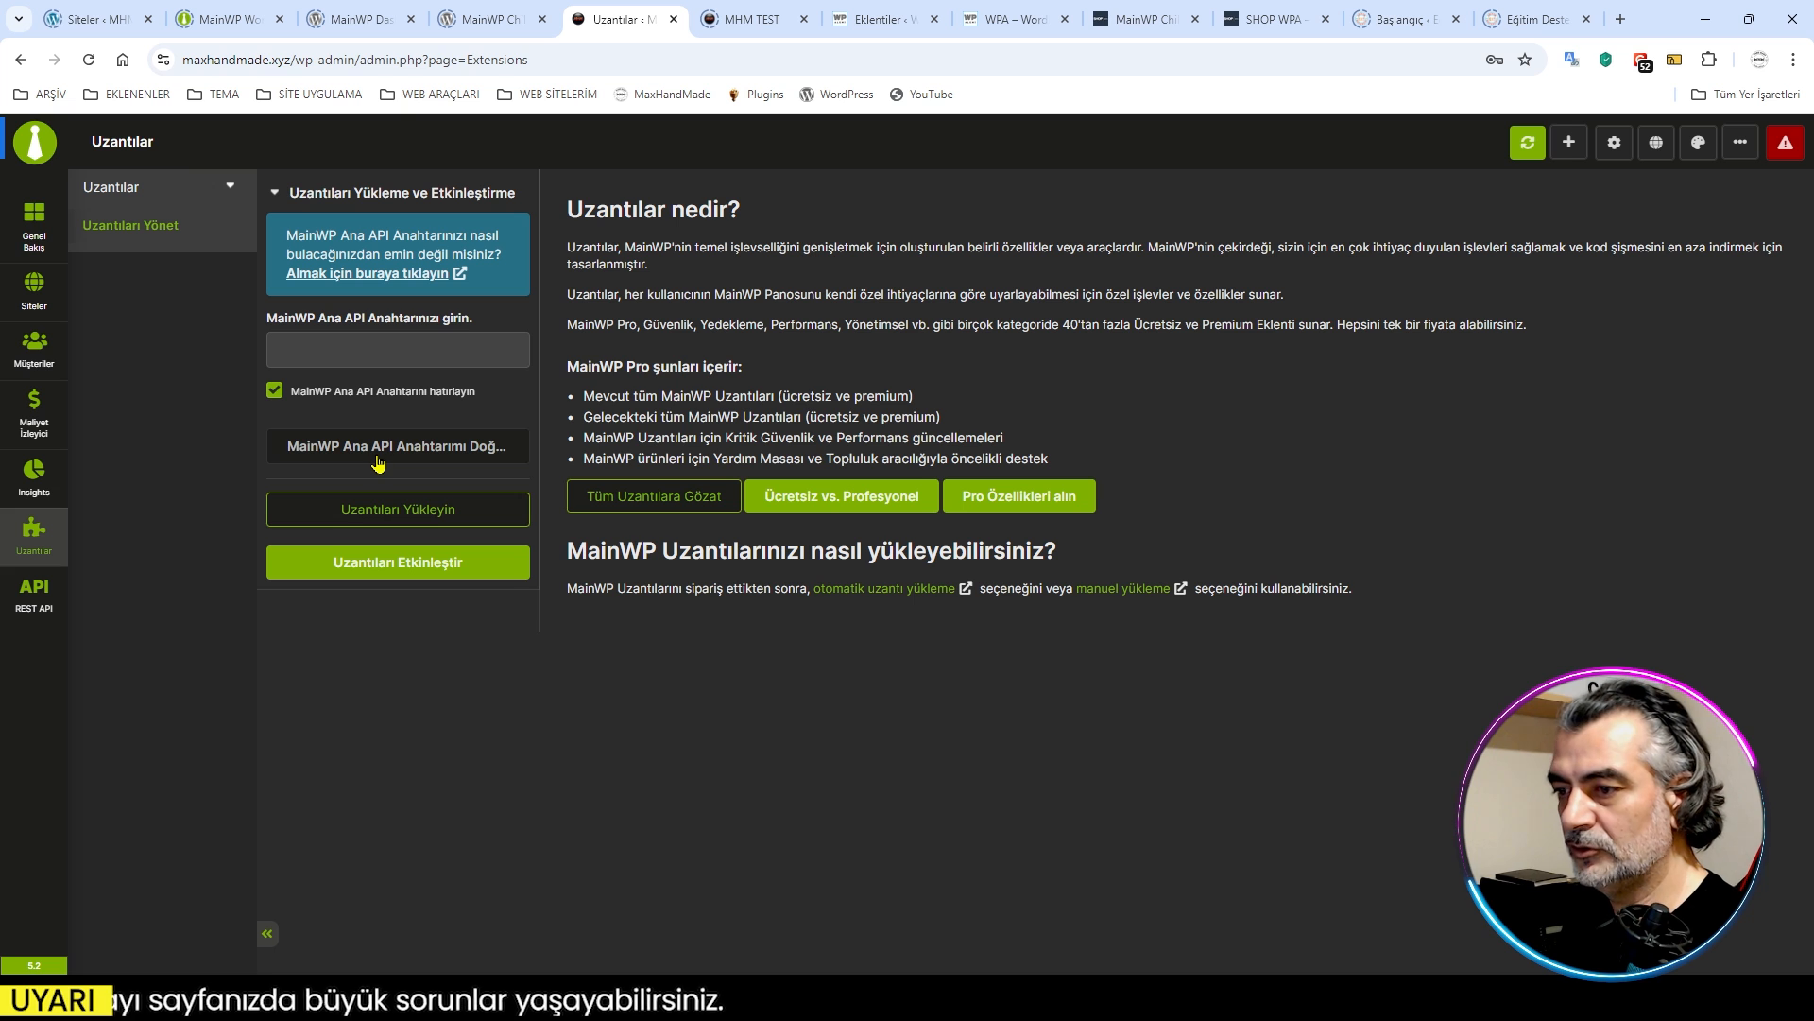
{"action": "left_click", "coordinate": [414, 511]}
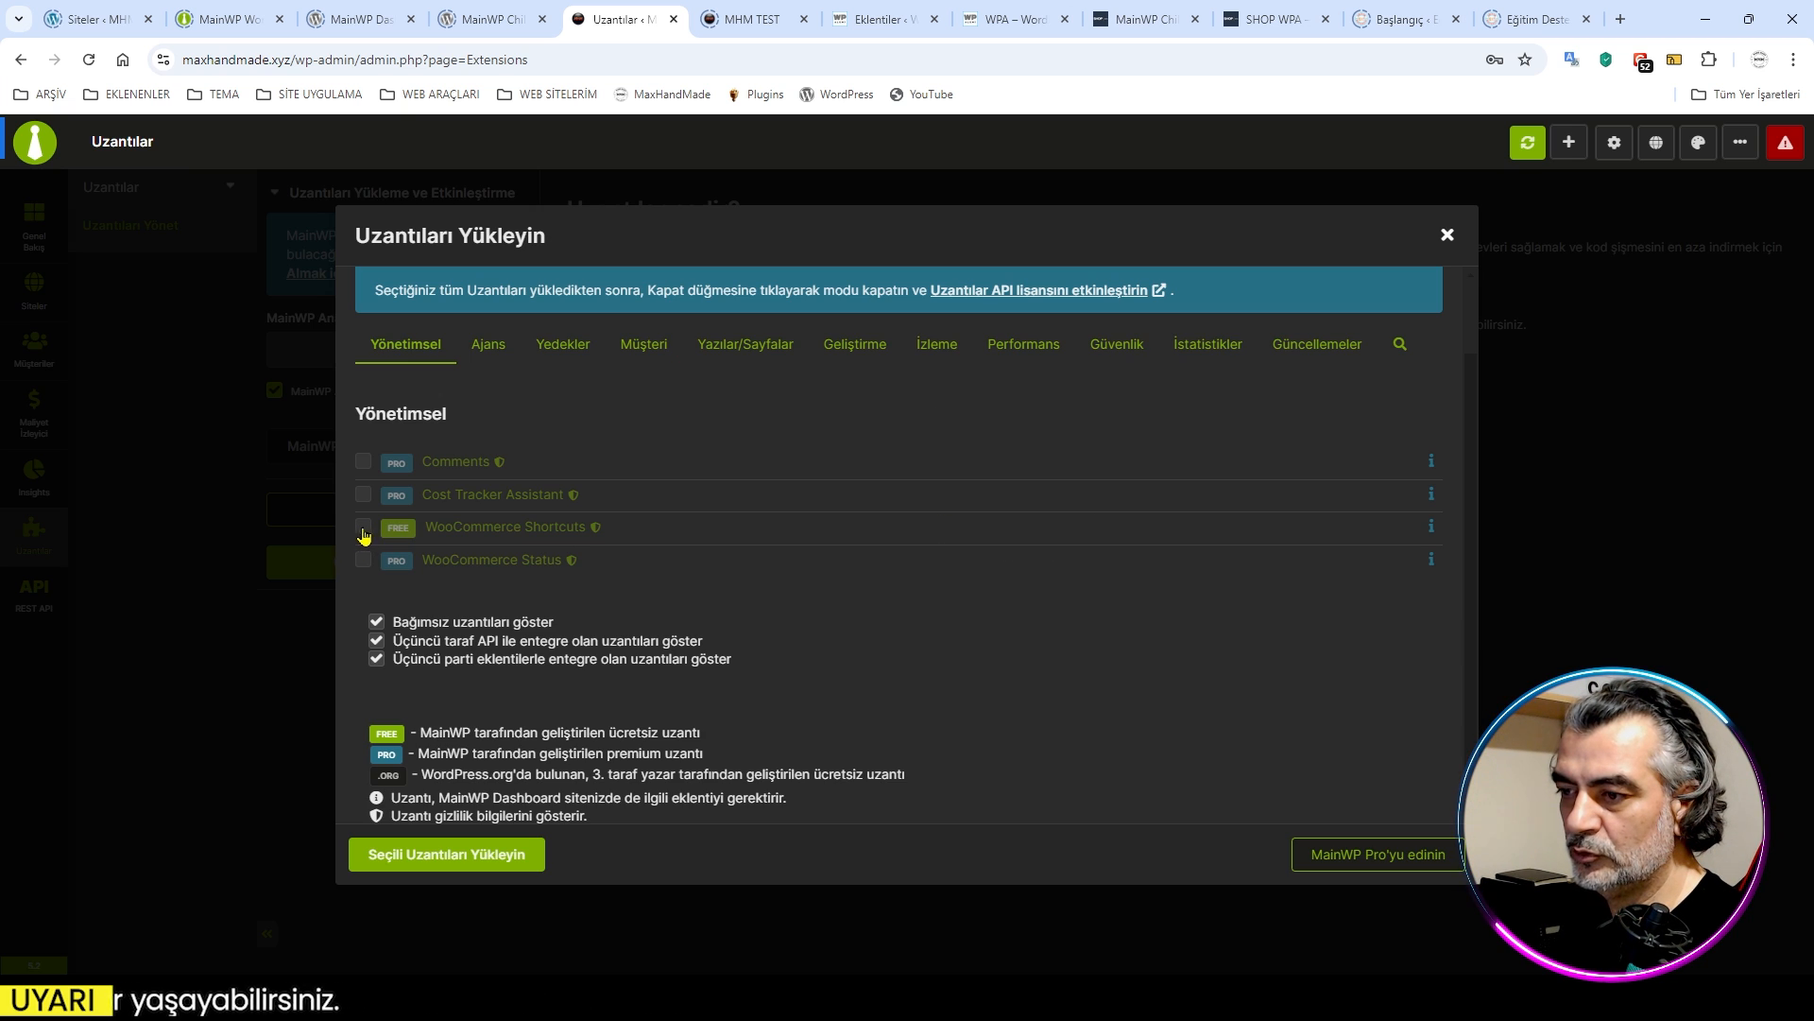
- Browse the installer's categories, tick WPvivid Backup for MainWP, then close it without installing
{"action": "scroll", "coordinate": [567, 573], "scroll_direction": "down", "scroll_amount": 1}
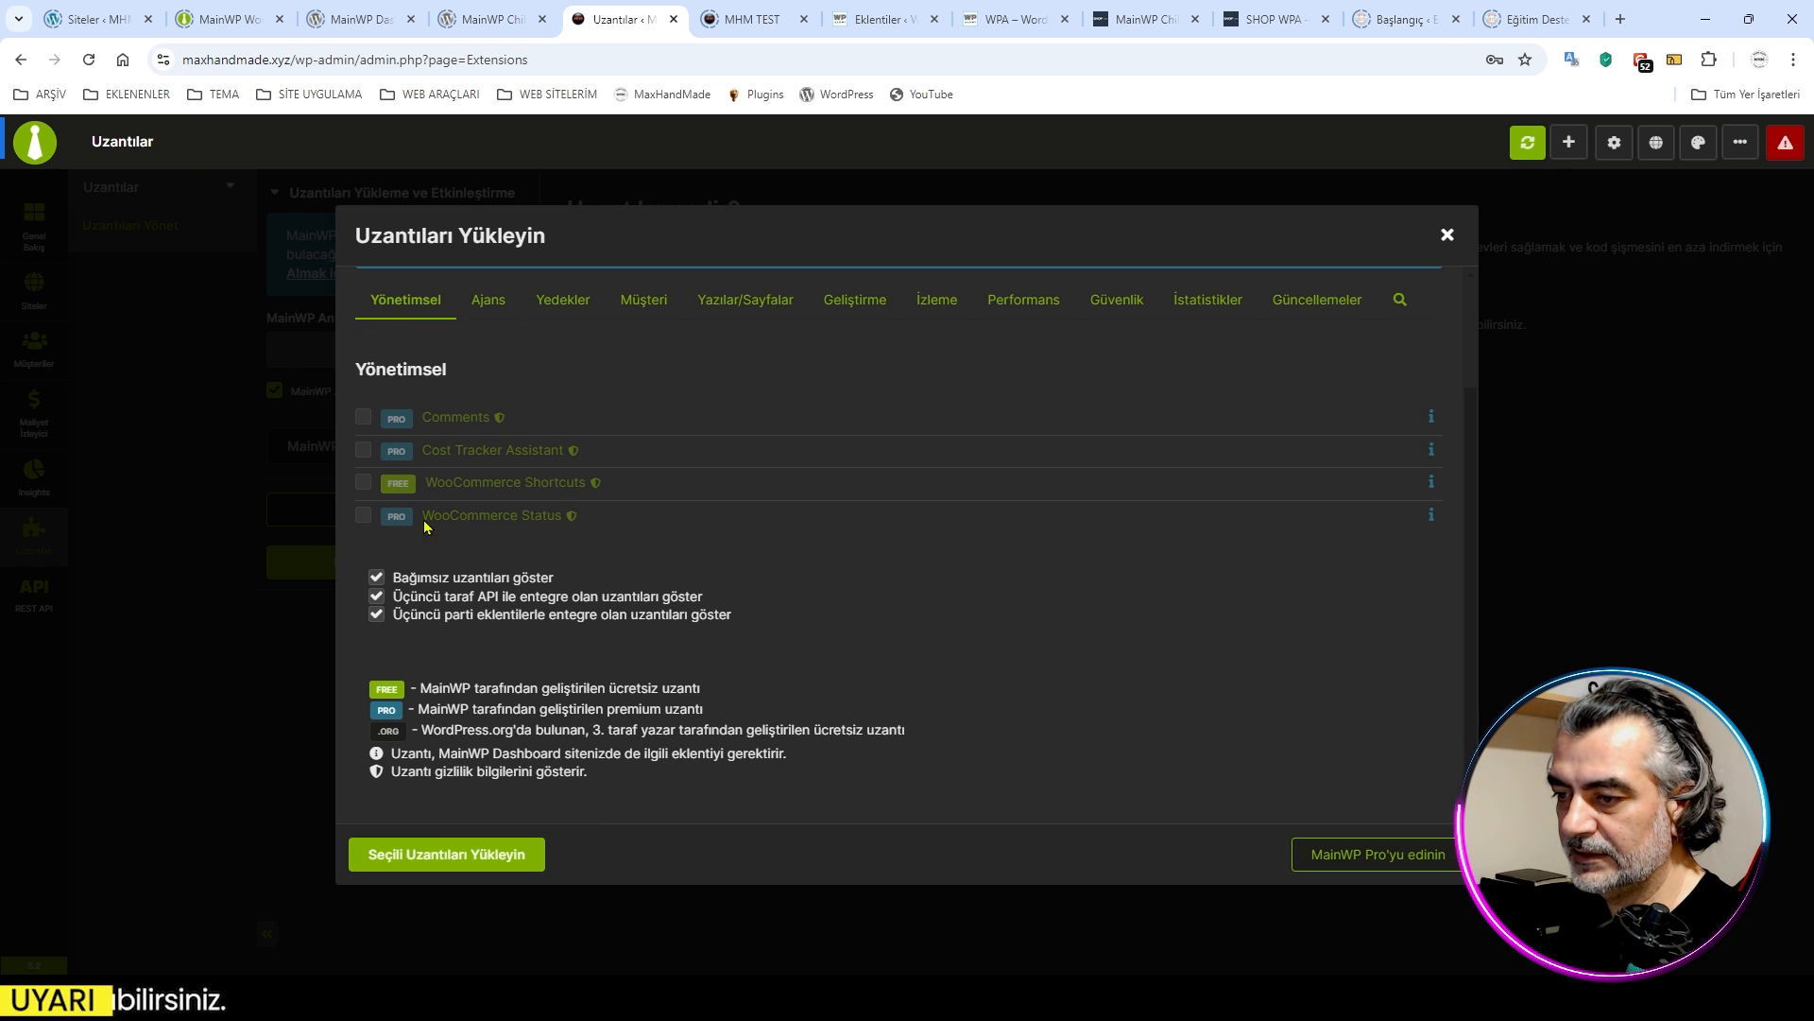
{"action": "left_click", "coordinate": [496, 302]}
{"action": "left_click", "coordinate": [570, 364]}
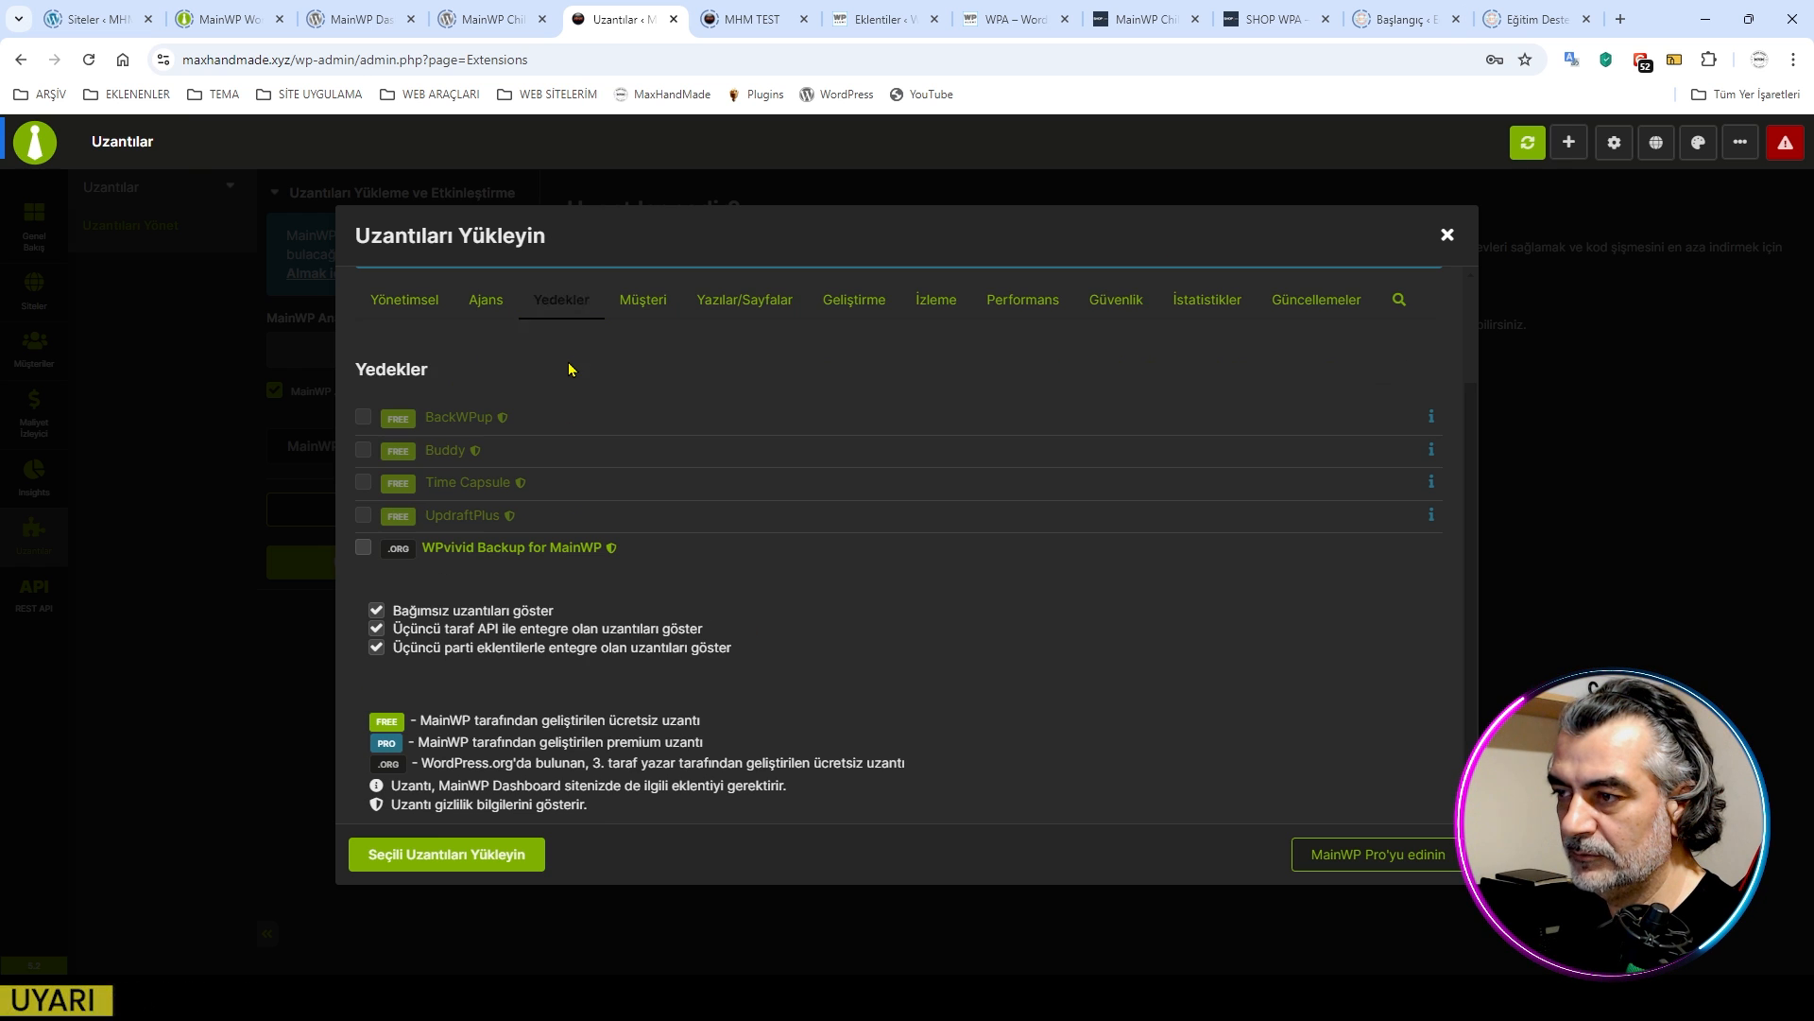
{"action": "left_click", "coordinate": [364, 548]}
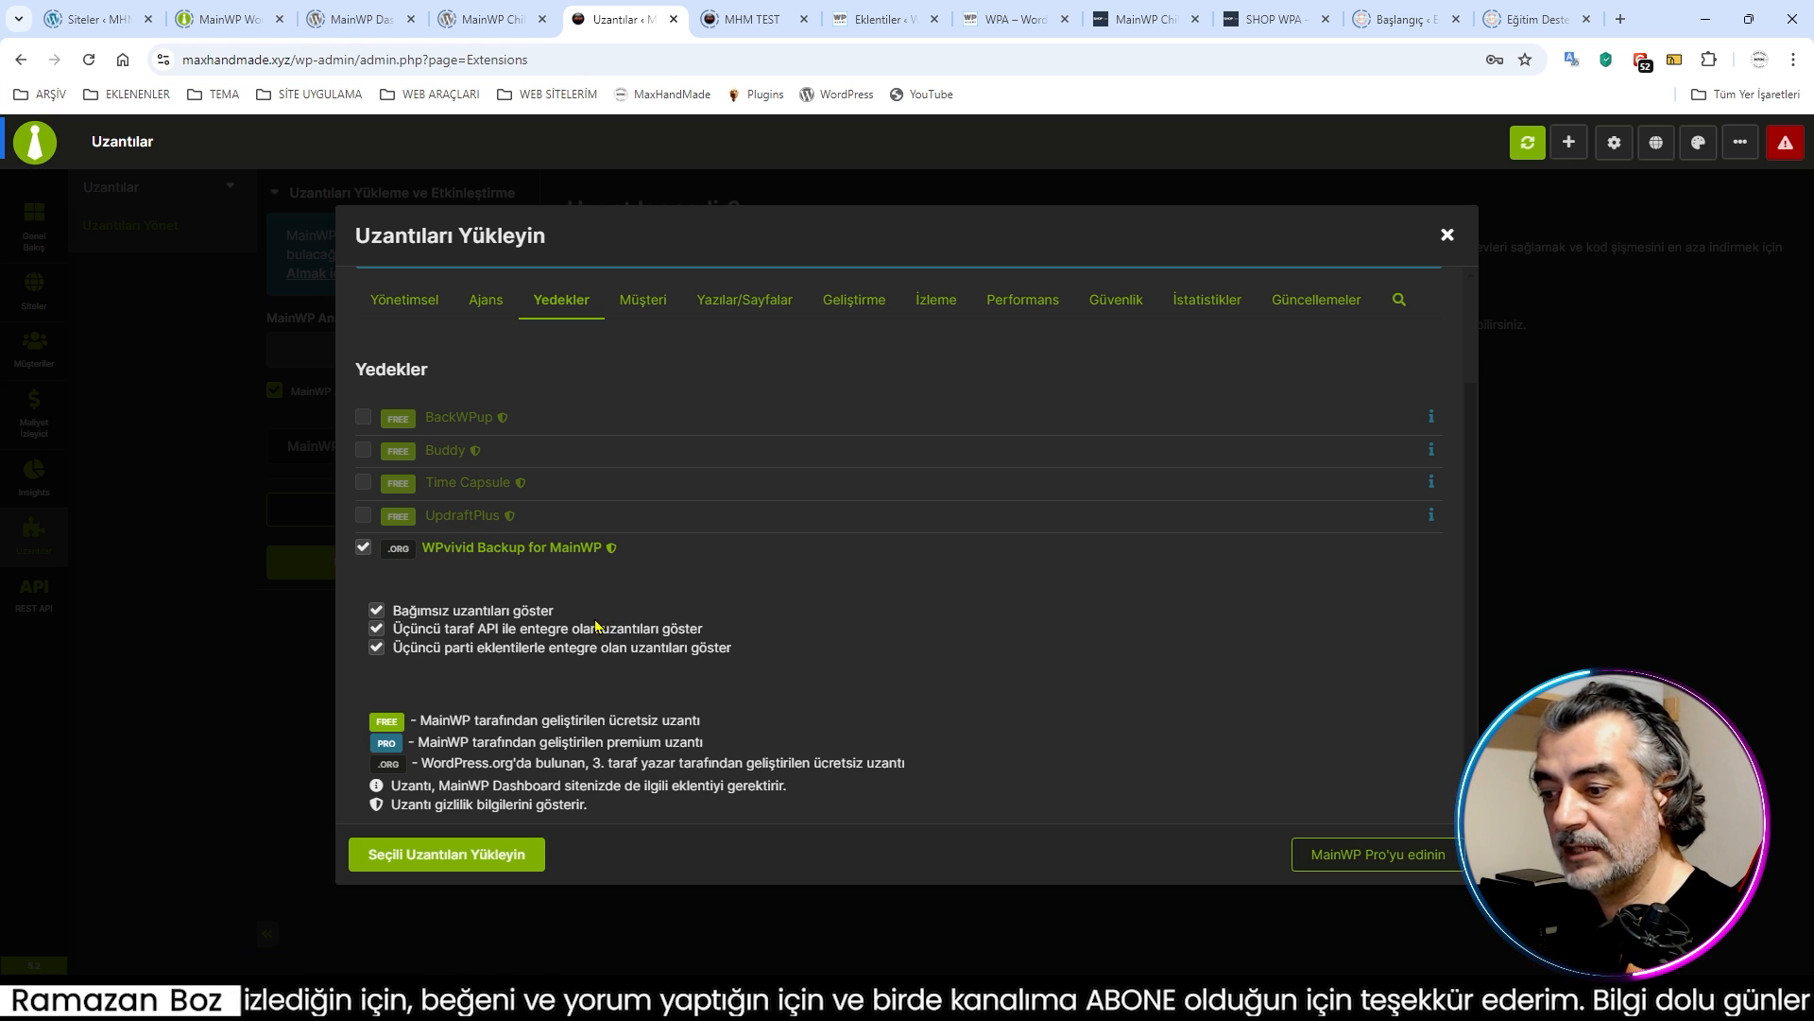
{"action": "left_click", "coordinate": [652, 303]}
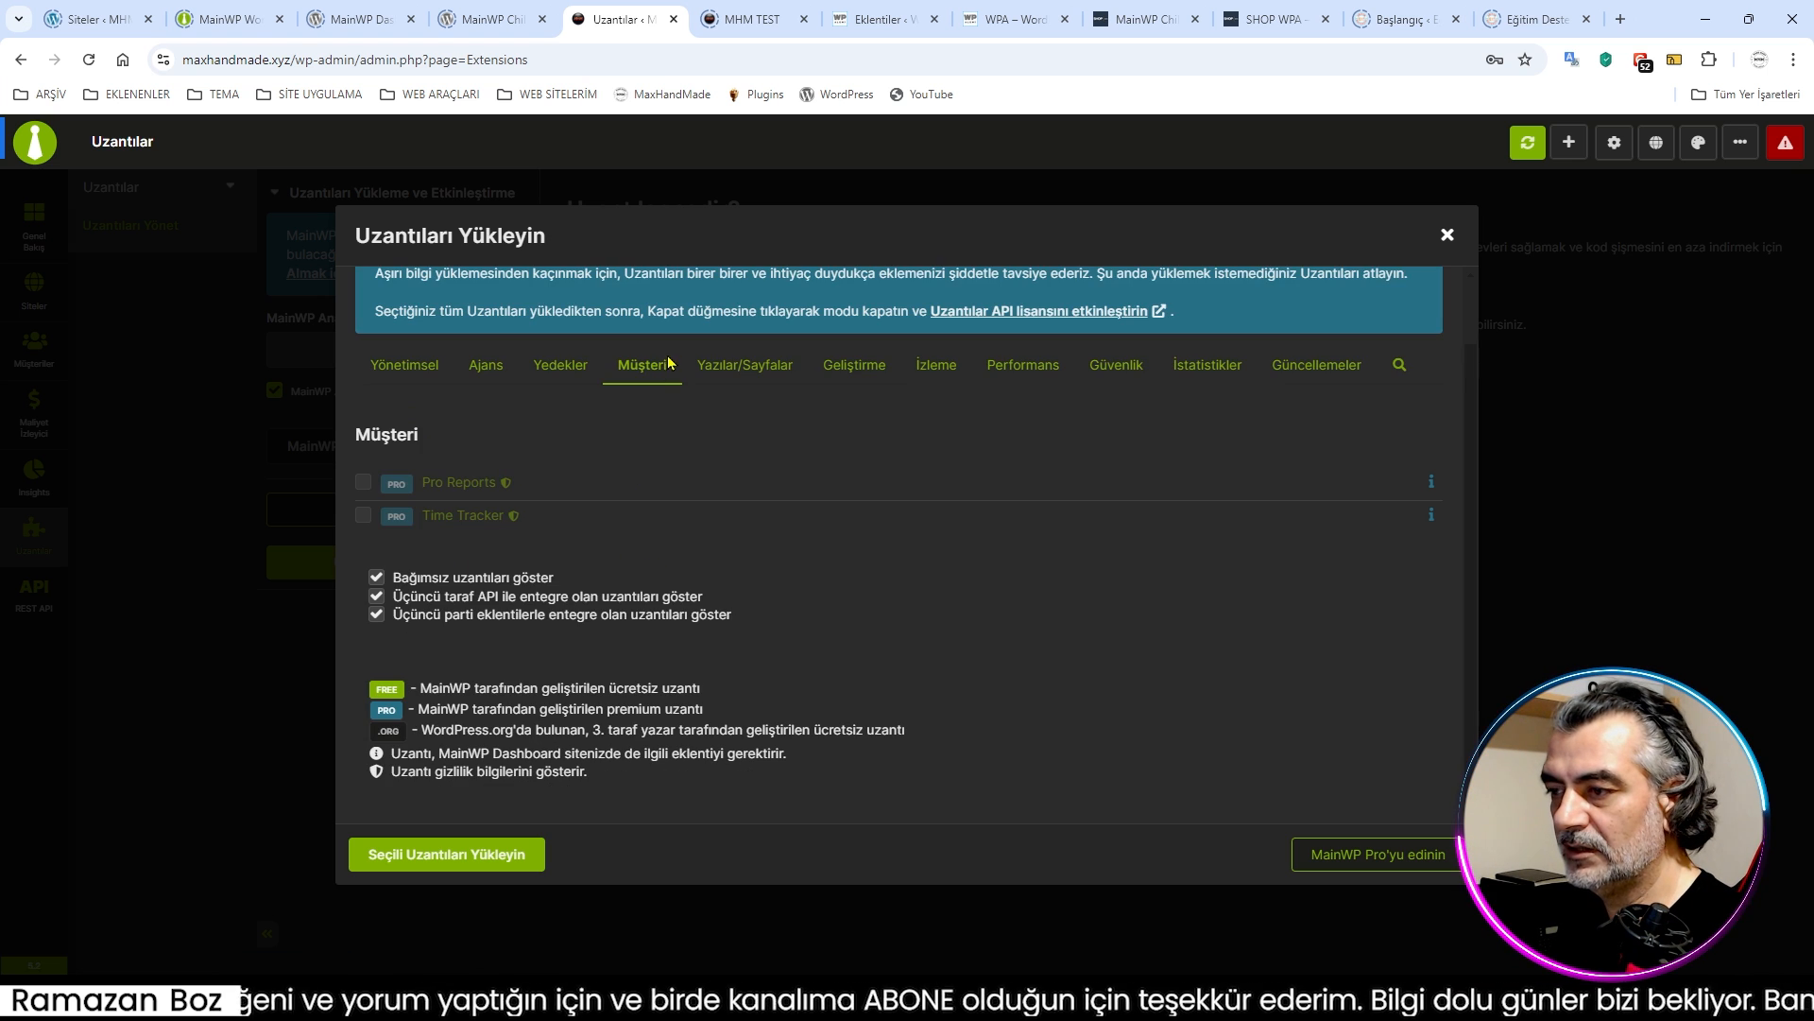
{"action": "left_click", "coordinate": [716, 371]}
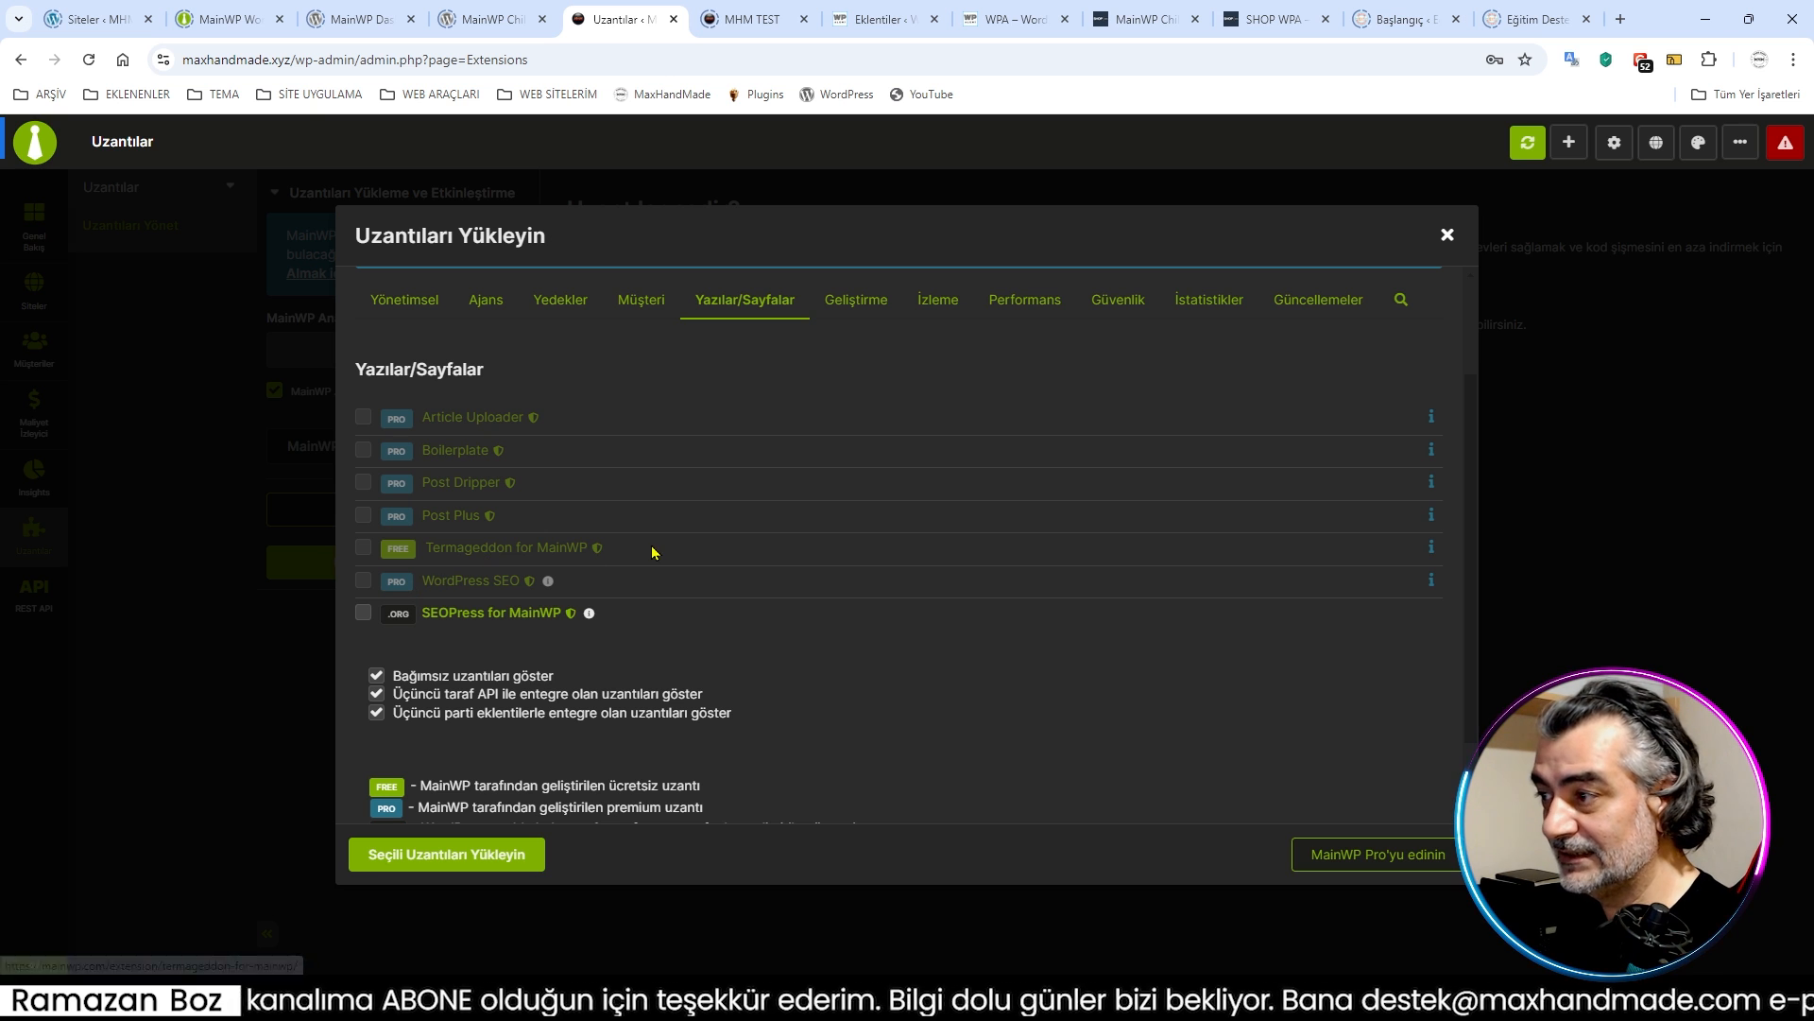
{"action": "left_click", "coordinate": [1447, 235]}
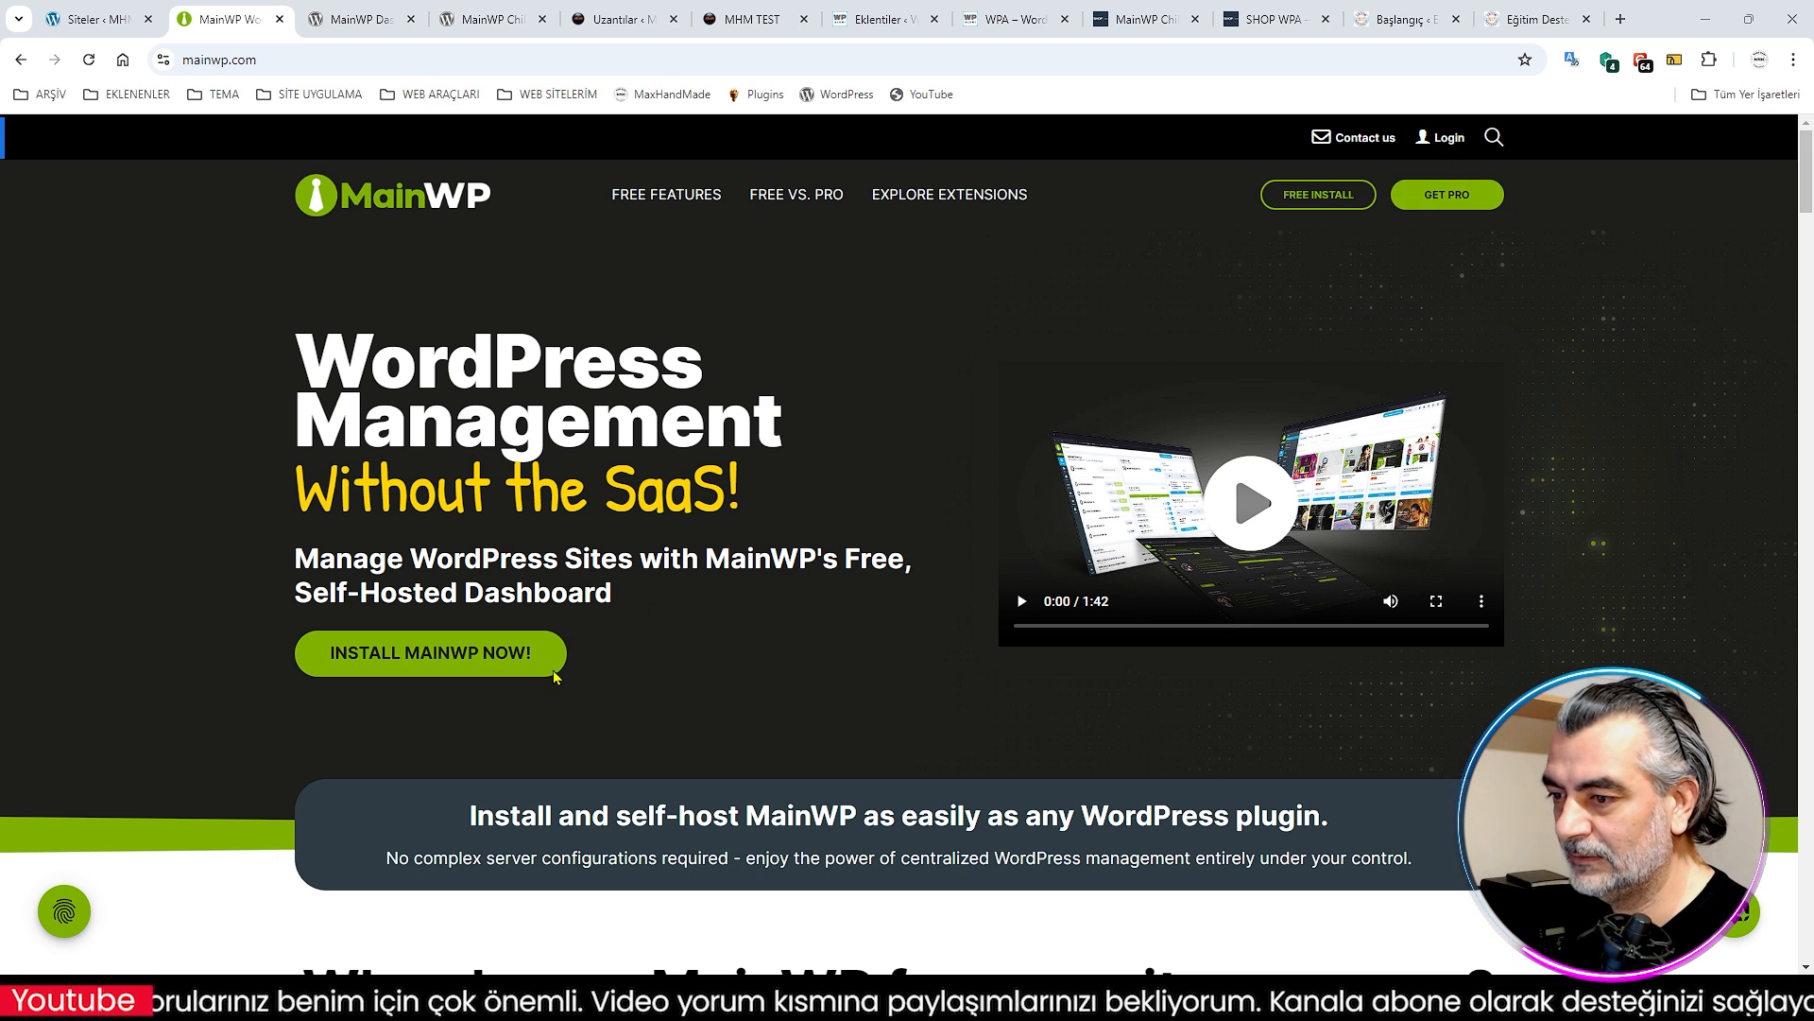
- Go to the MainWP pricing page and choose the free Essentials plan at $0.00
{"action": "left_click", "coordinate": [444, 662]}
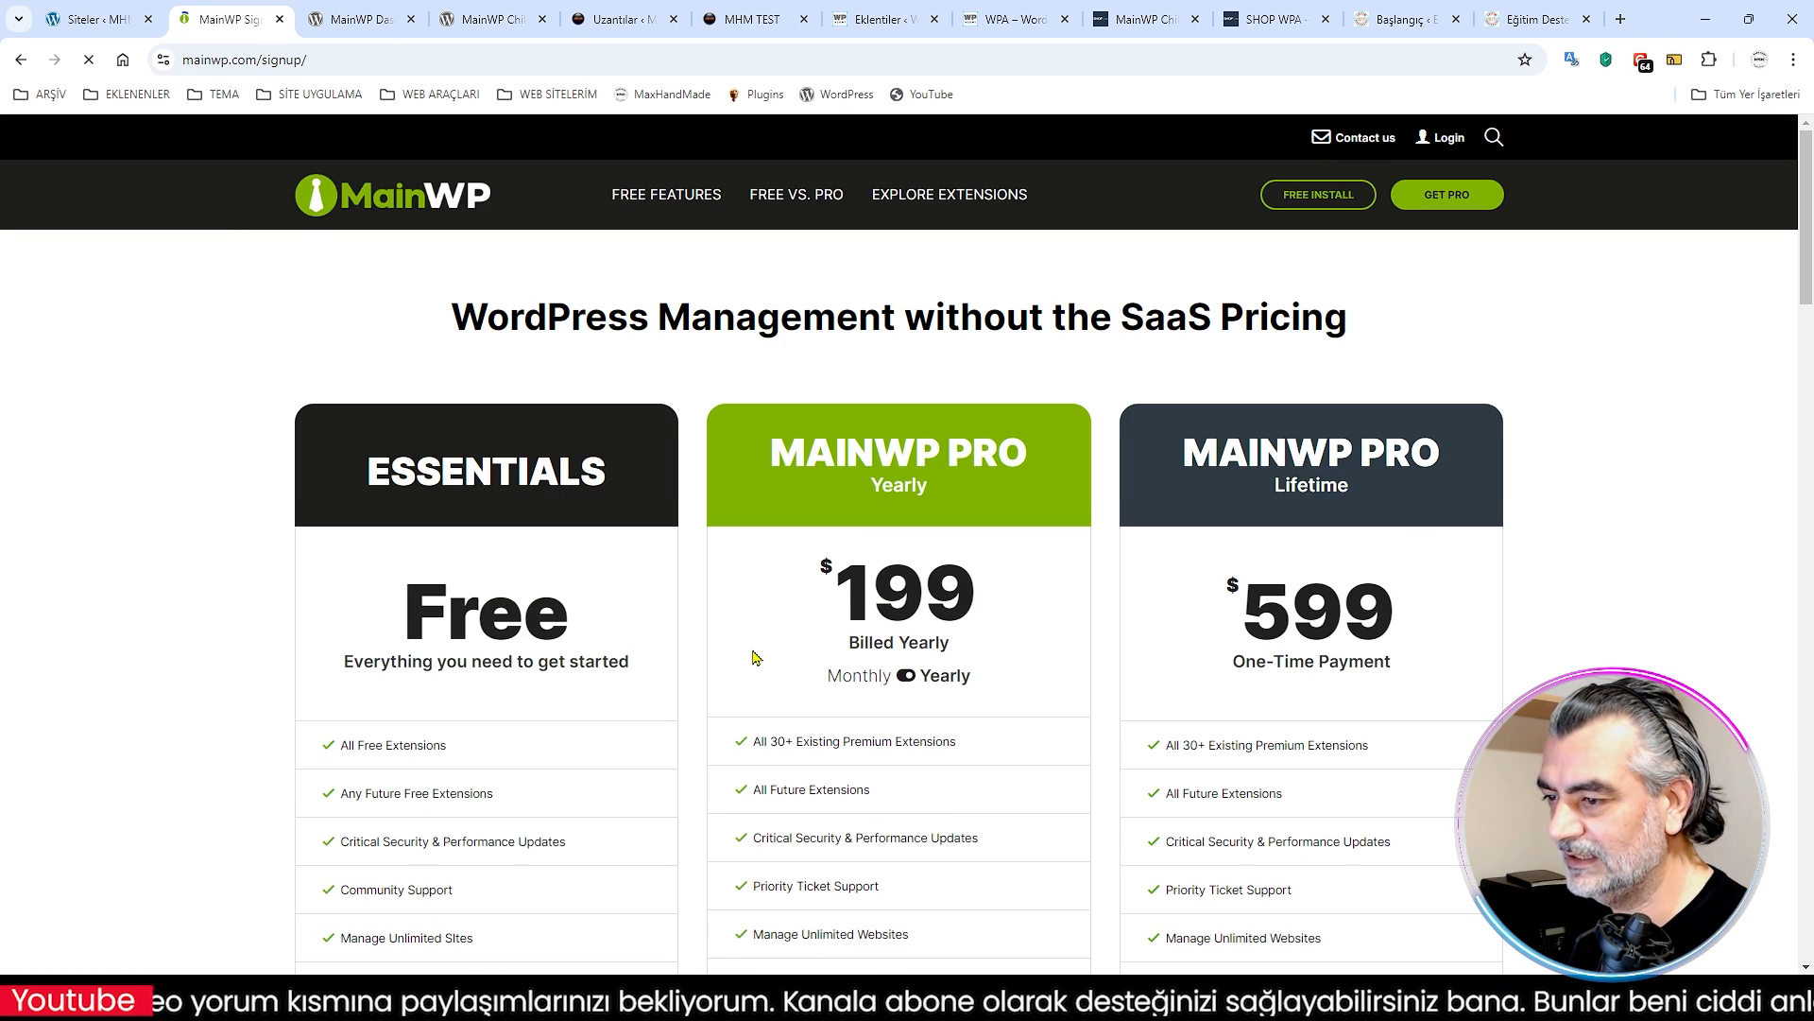
{"action": "scroll", "coordinate": [749, 655], "scroll_direction": "down", "scroll_amount": 3}
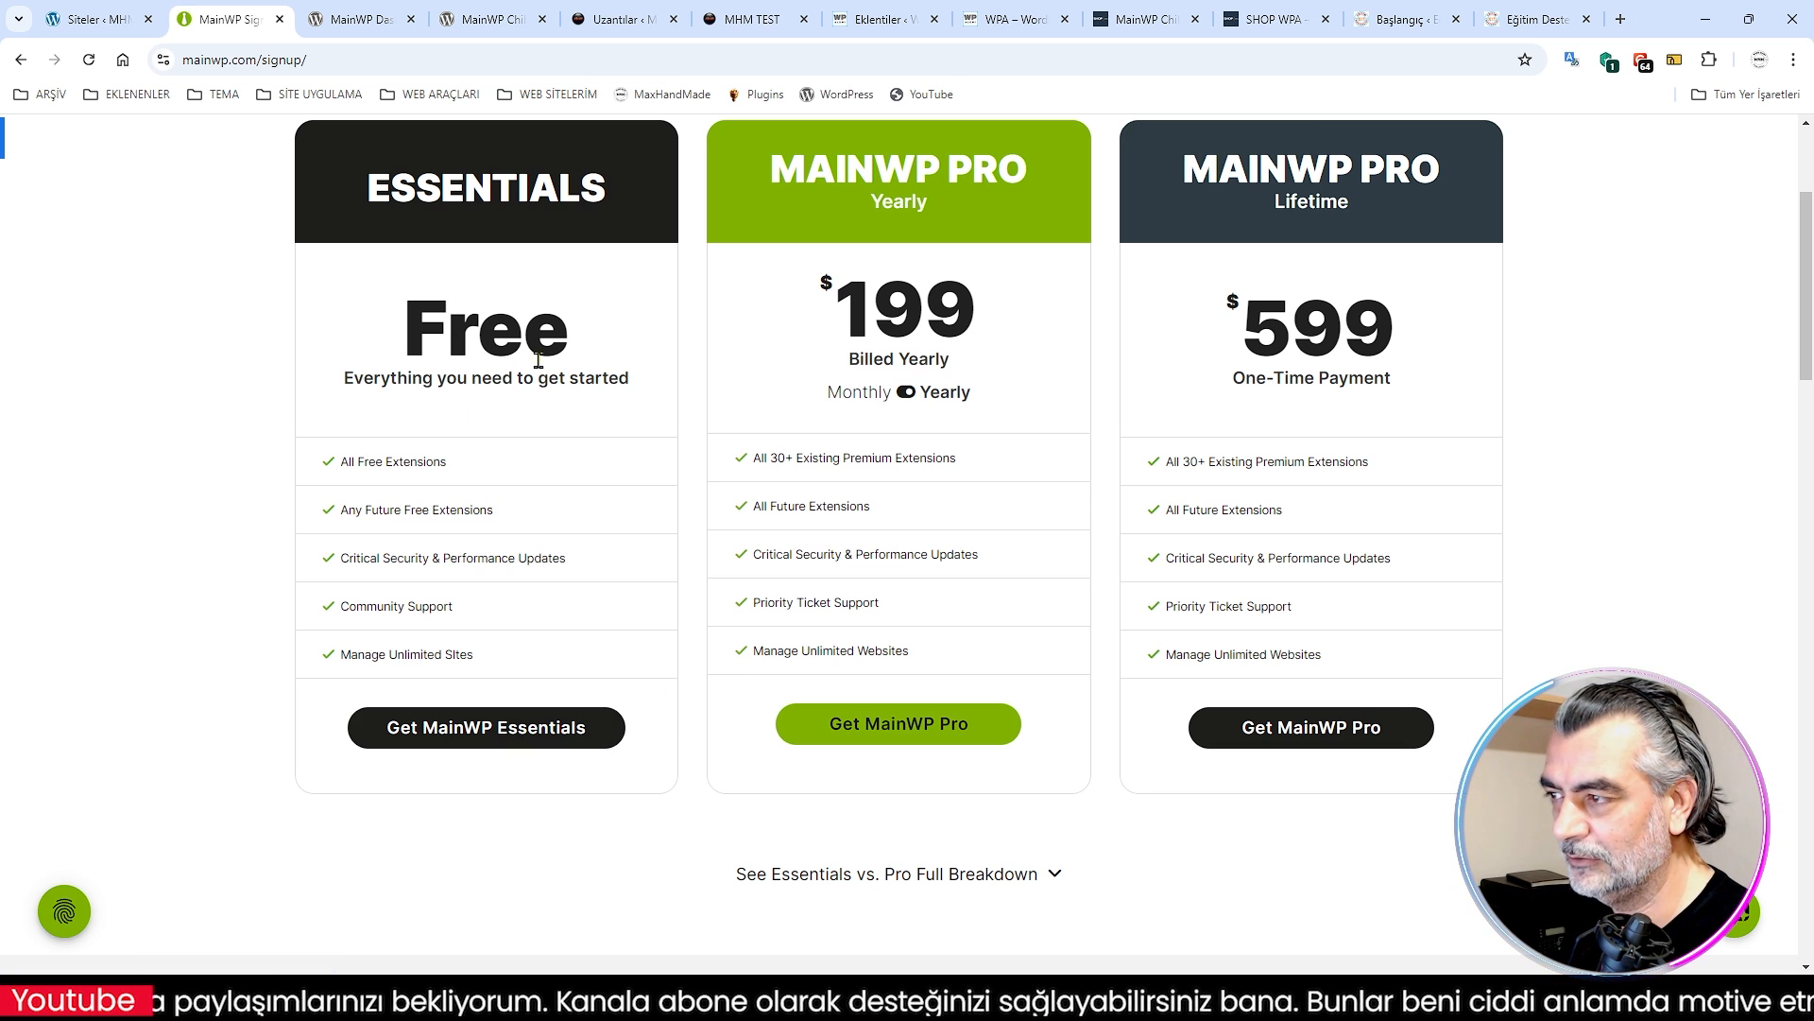
{"action": "left_click", "coordinate": [365, 743]}
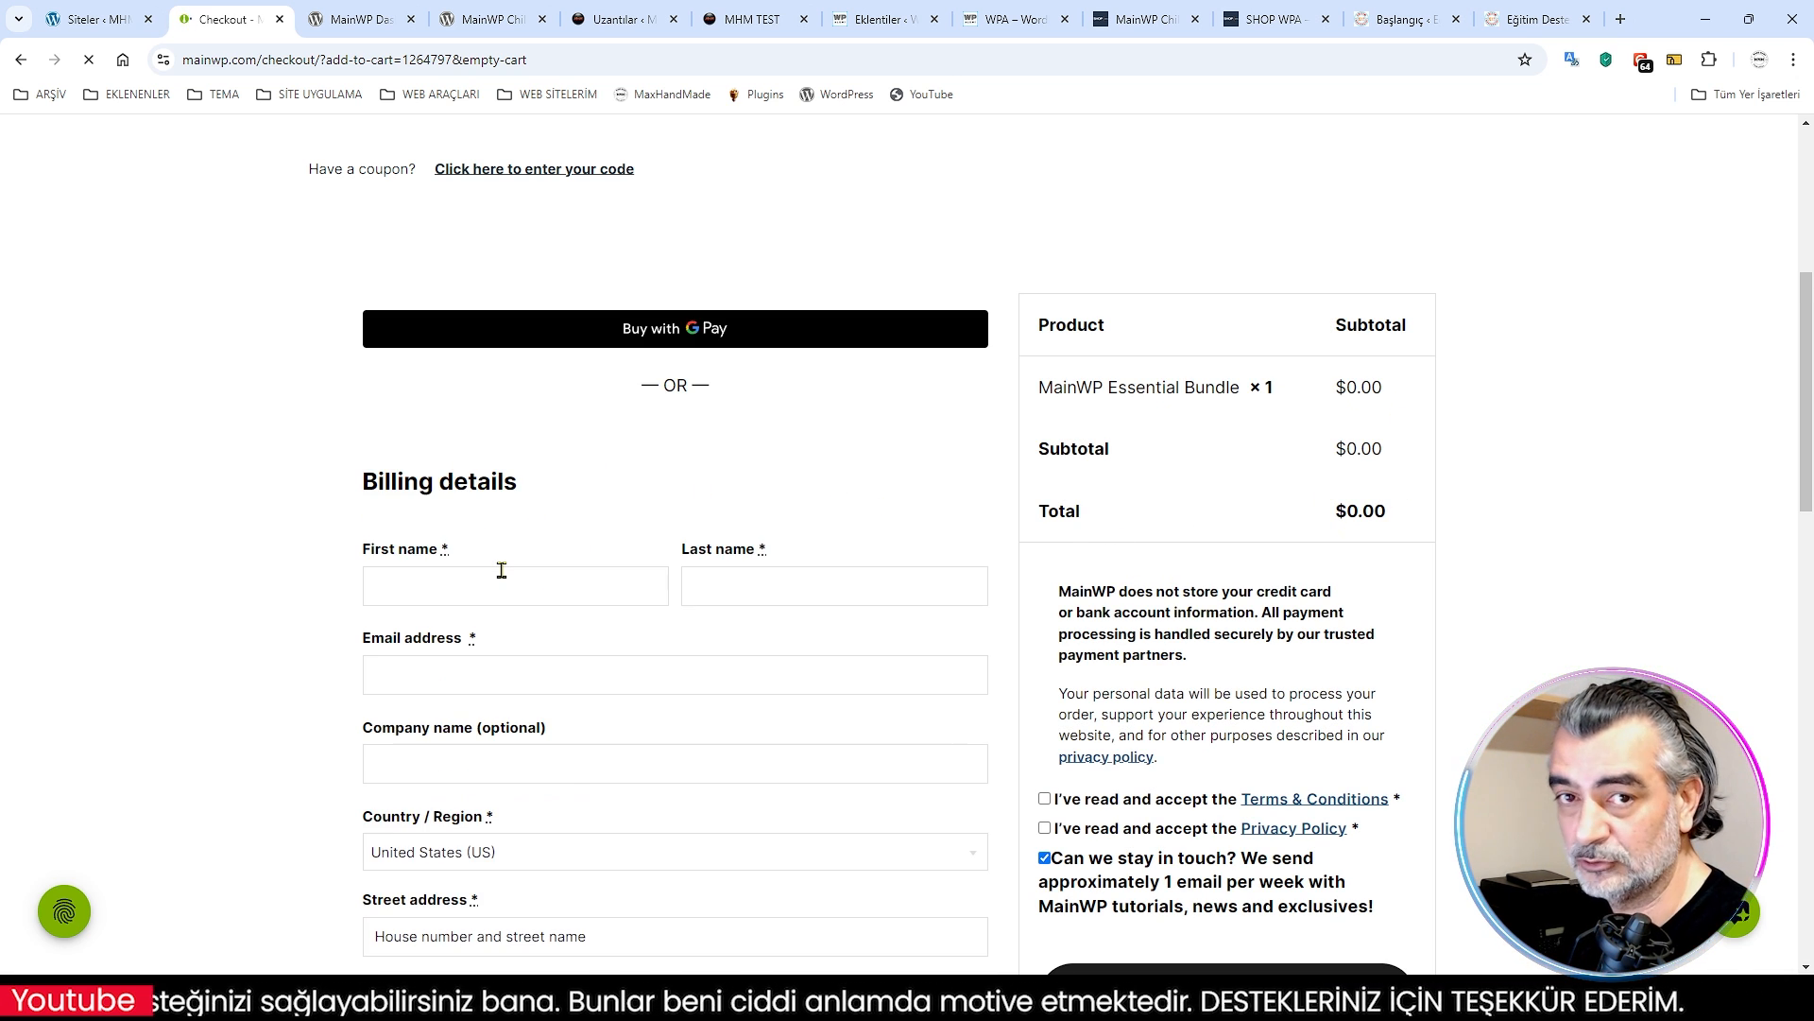
{"action": "scroll", "coordinate": [538, 672], "scroll_direction": "down", "scroll_amount": 5}
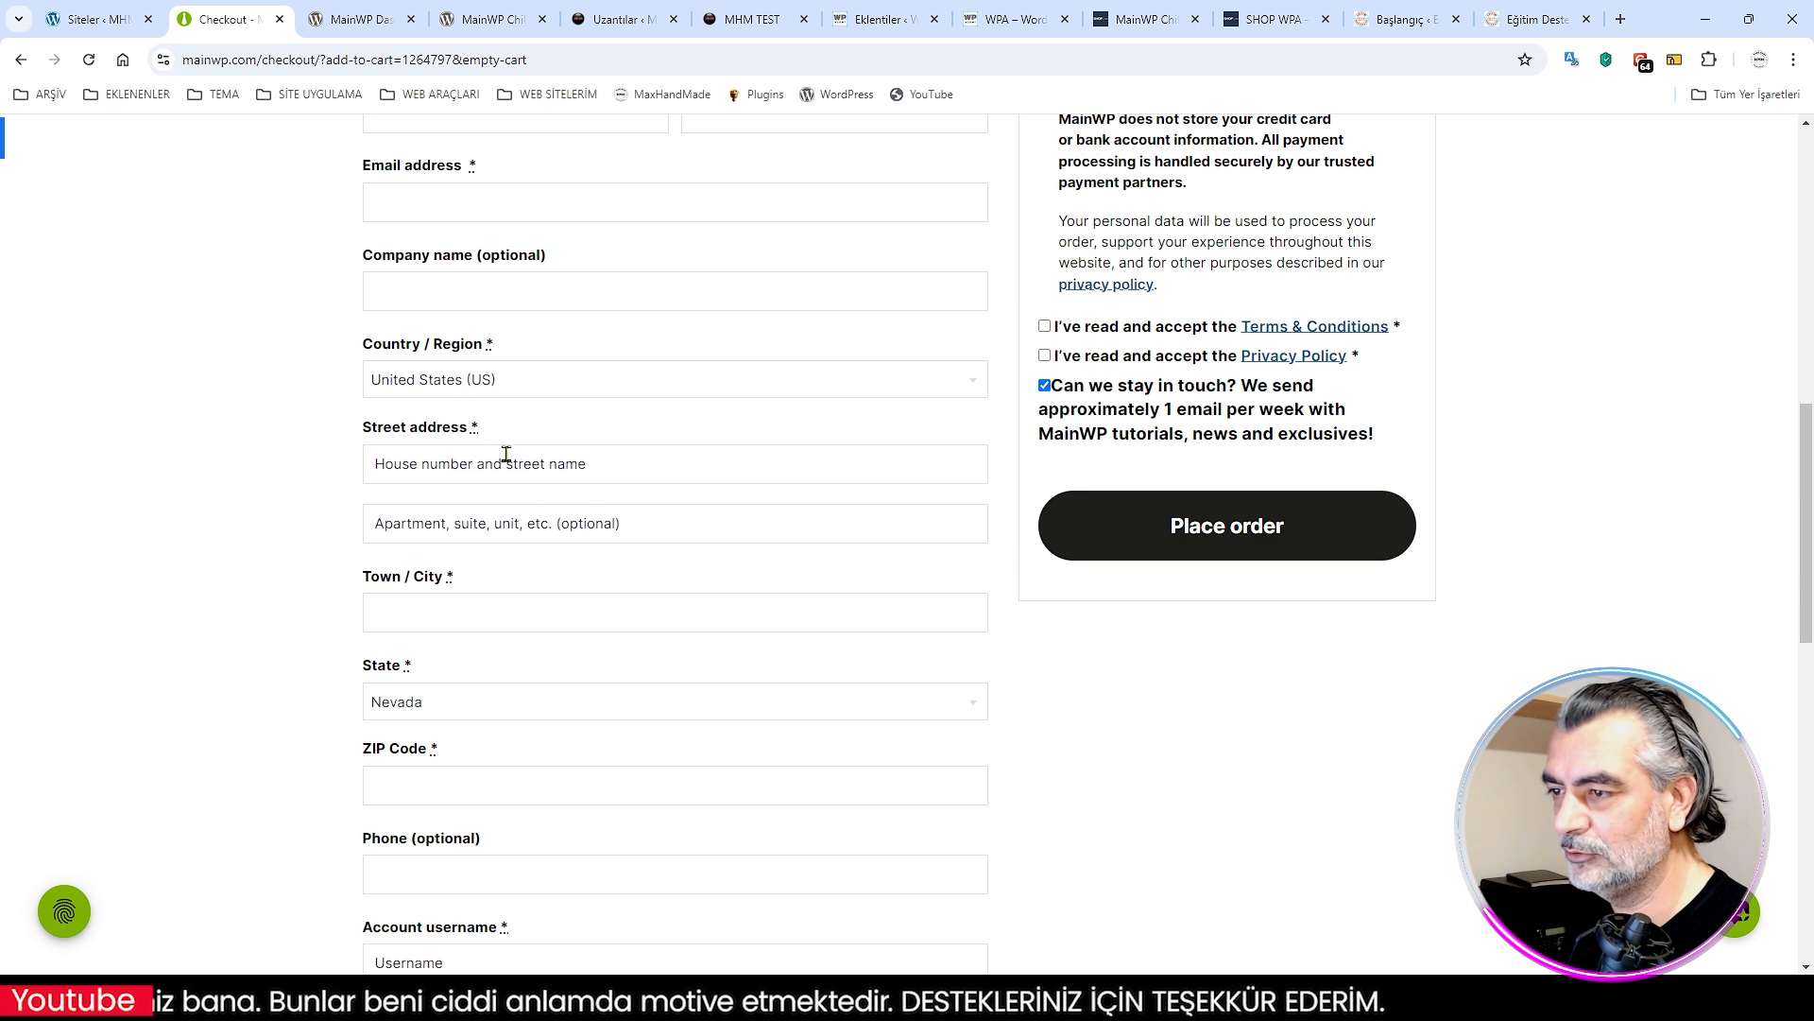
{"action": "scroll", "coordinate": [514, 696], "scroll_direction": "down", "scroll_amount": 3}
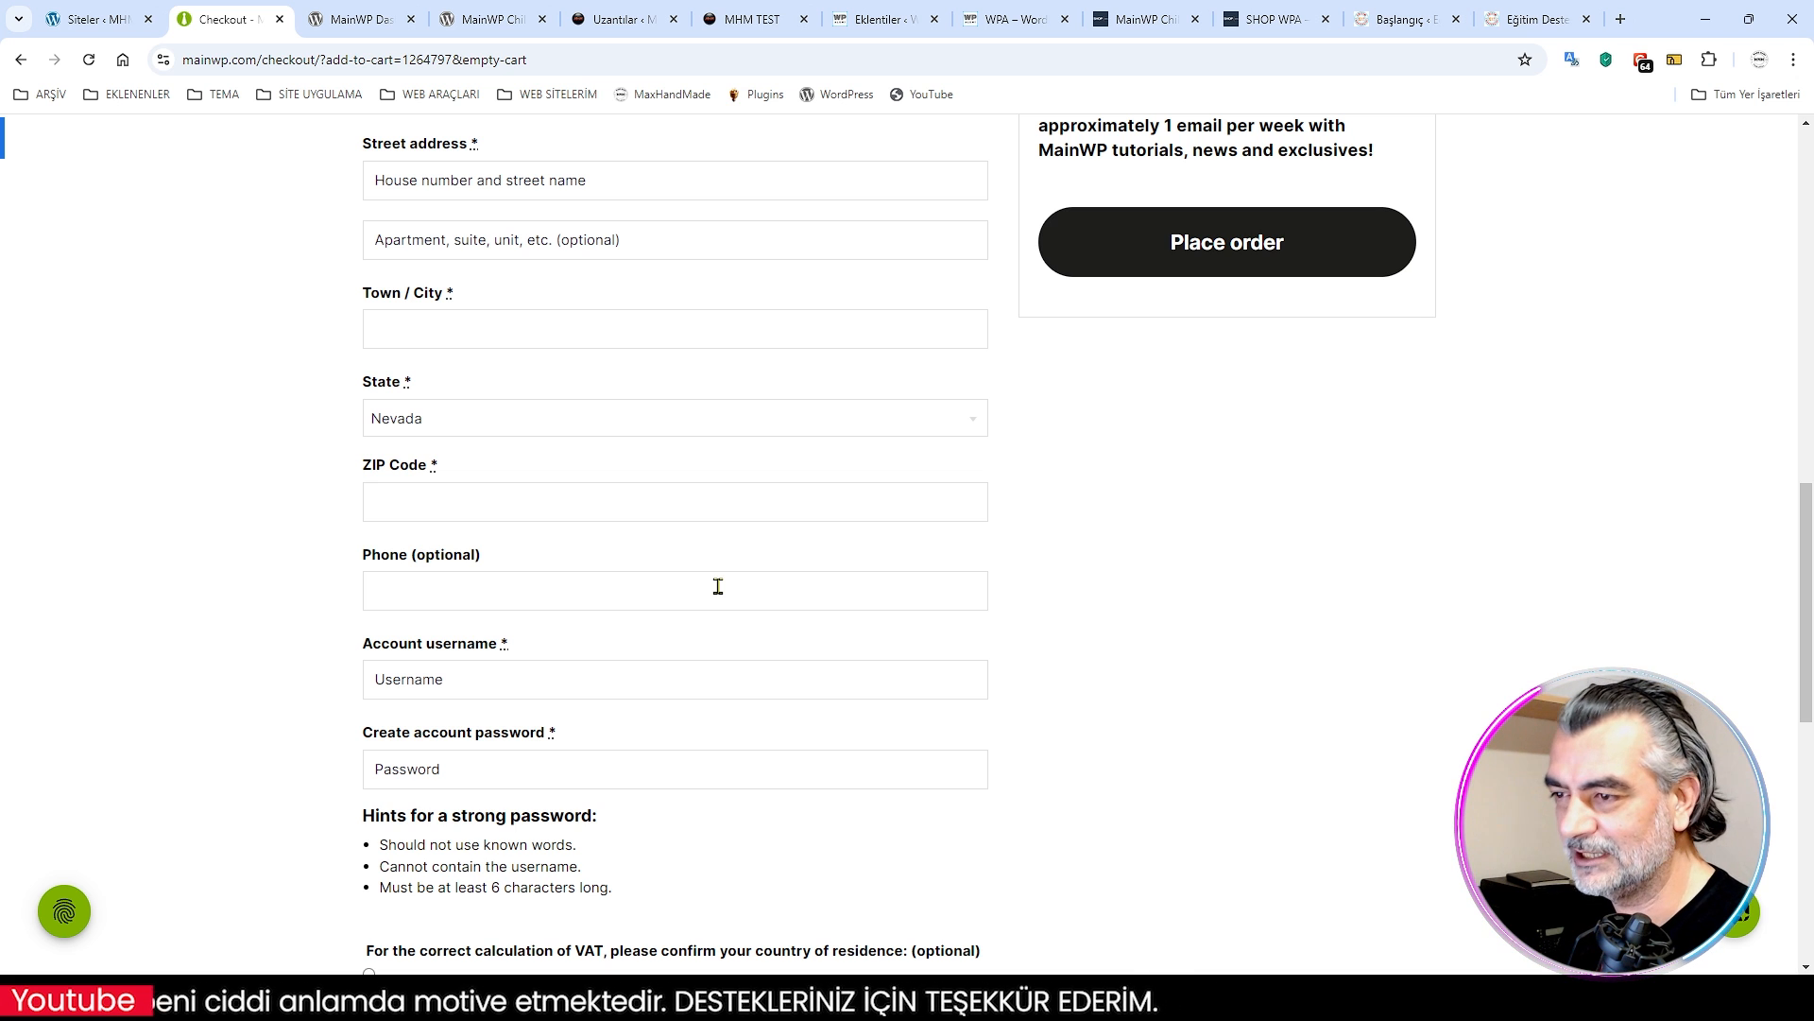
{"action": "scroll", "coordinate": [681, 605], "scroll_direction": "down", "scroll_amount": 2}
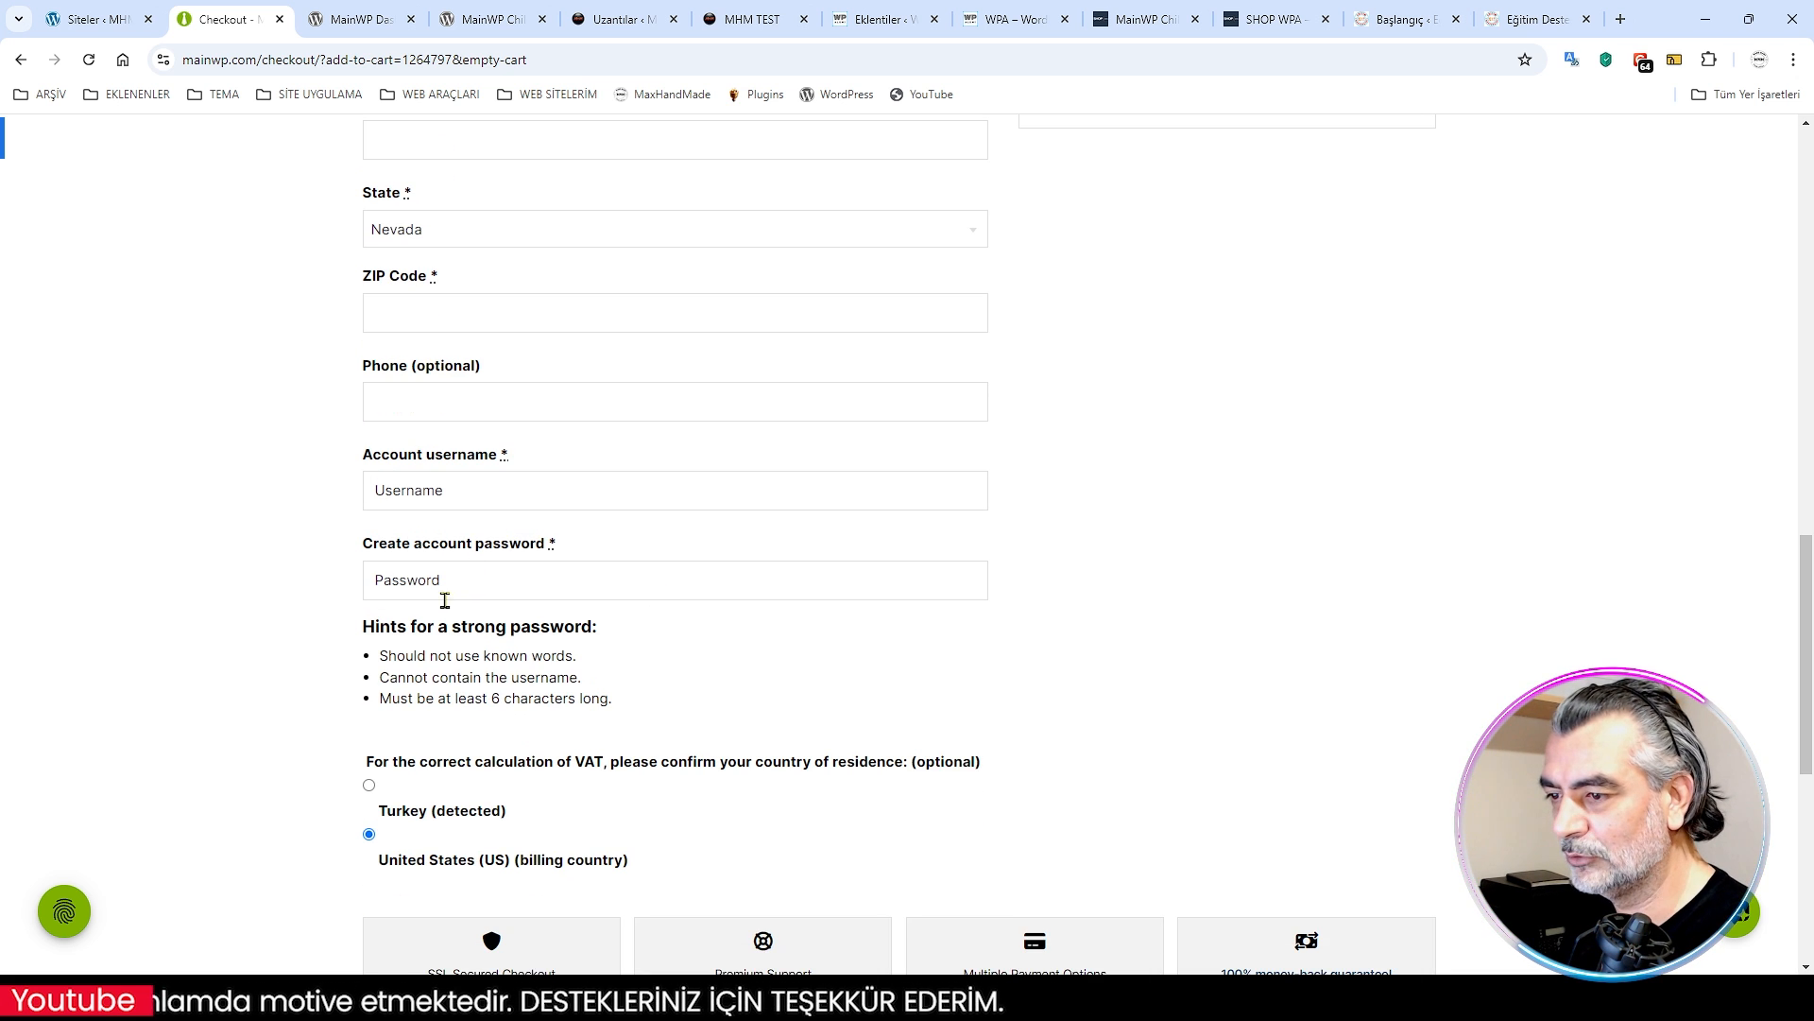
{"action": "scroll", "coordinate": [493, 673], "scroll_direction": "down", "scroll_amount": 3}
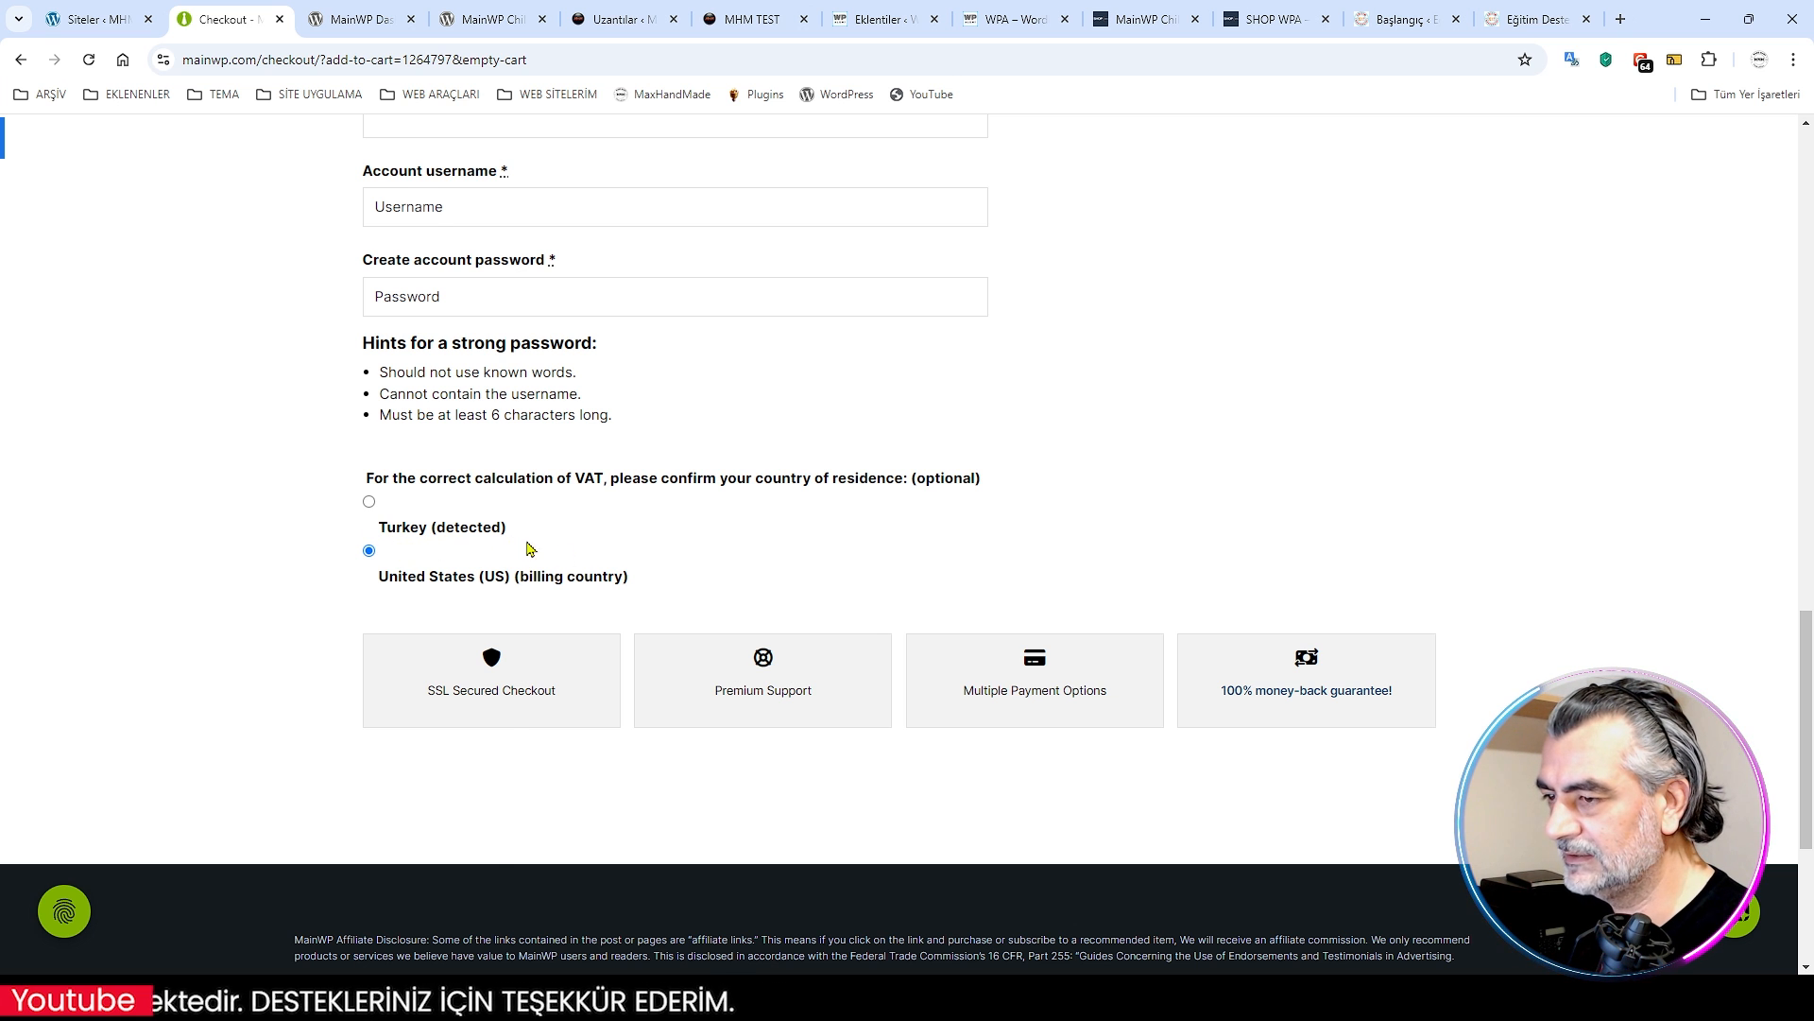
{"action": "scroll", "coordinate": [586, 576], "scroll_direction": "up", "scroll_amount": 4}
{"action": "scroll", "coordinate": [850, 599], "scroll_direction": "up", "scroll_amount": 7}
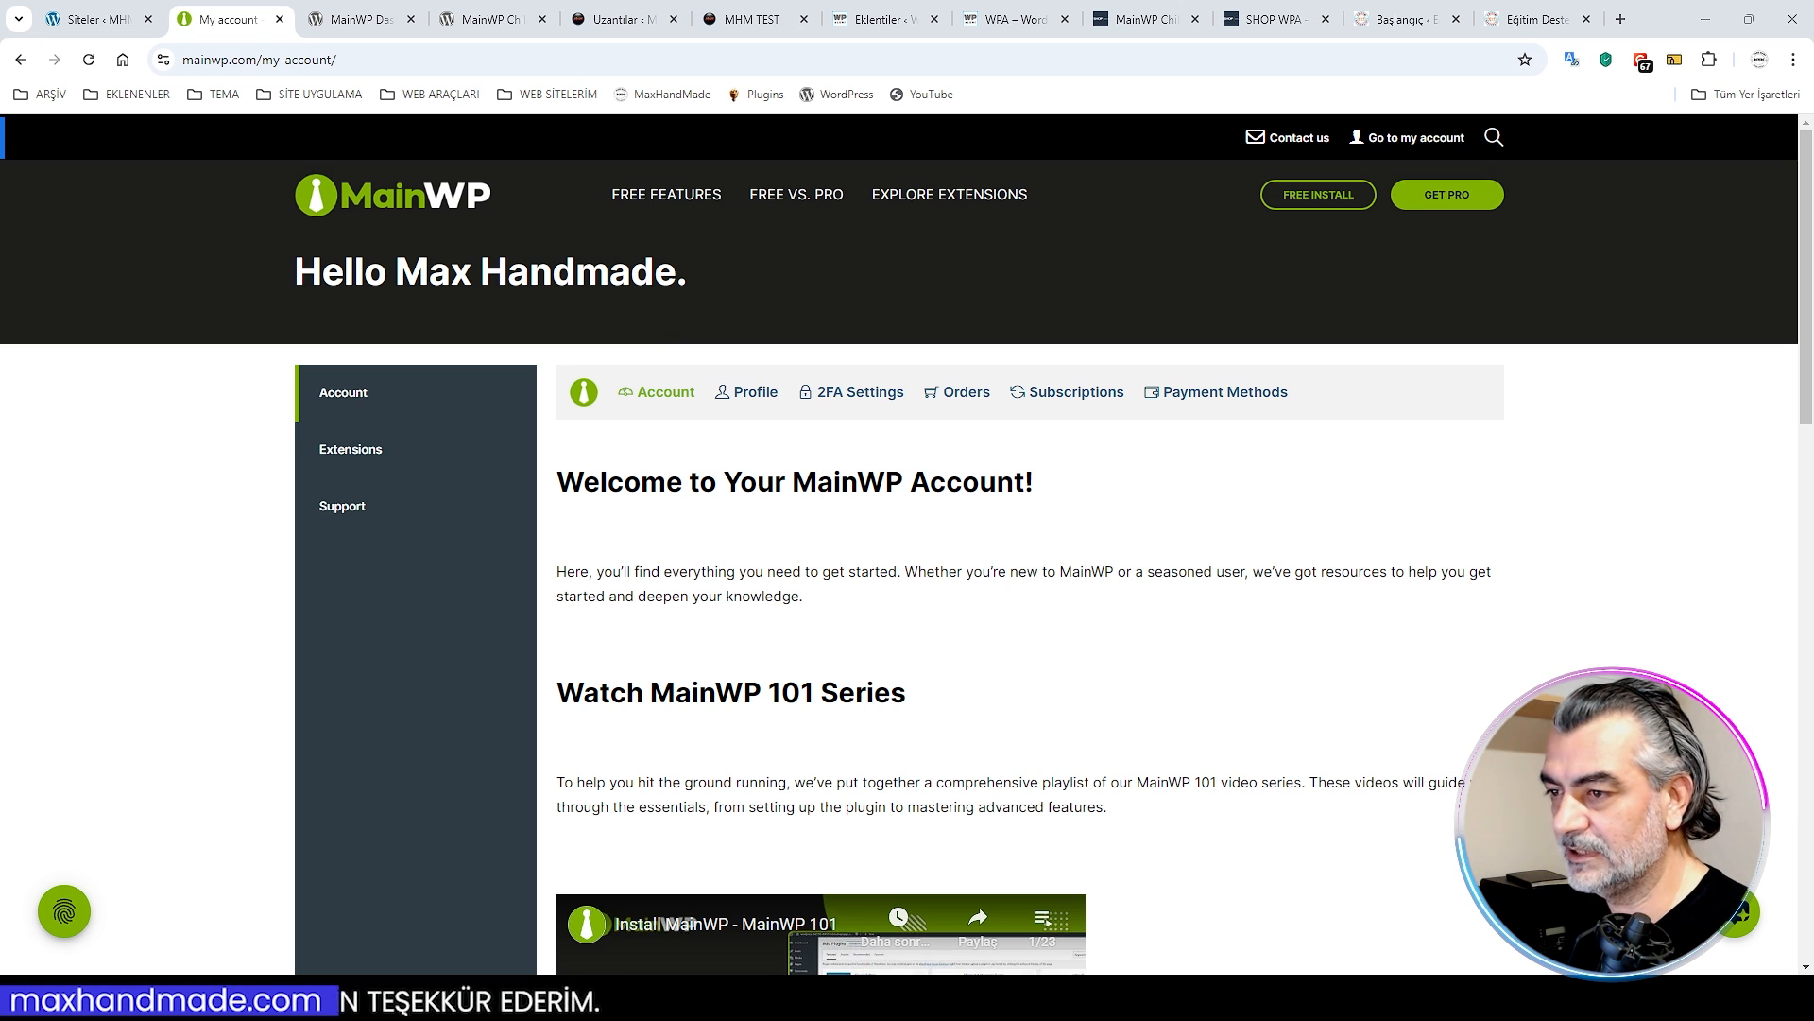
- View the account's Extensions page with the Main API key, then return to the dashboard tab
{"action": "left_click", "coordinate": [351, 461]}
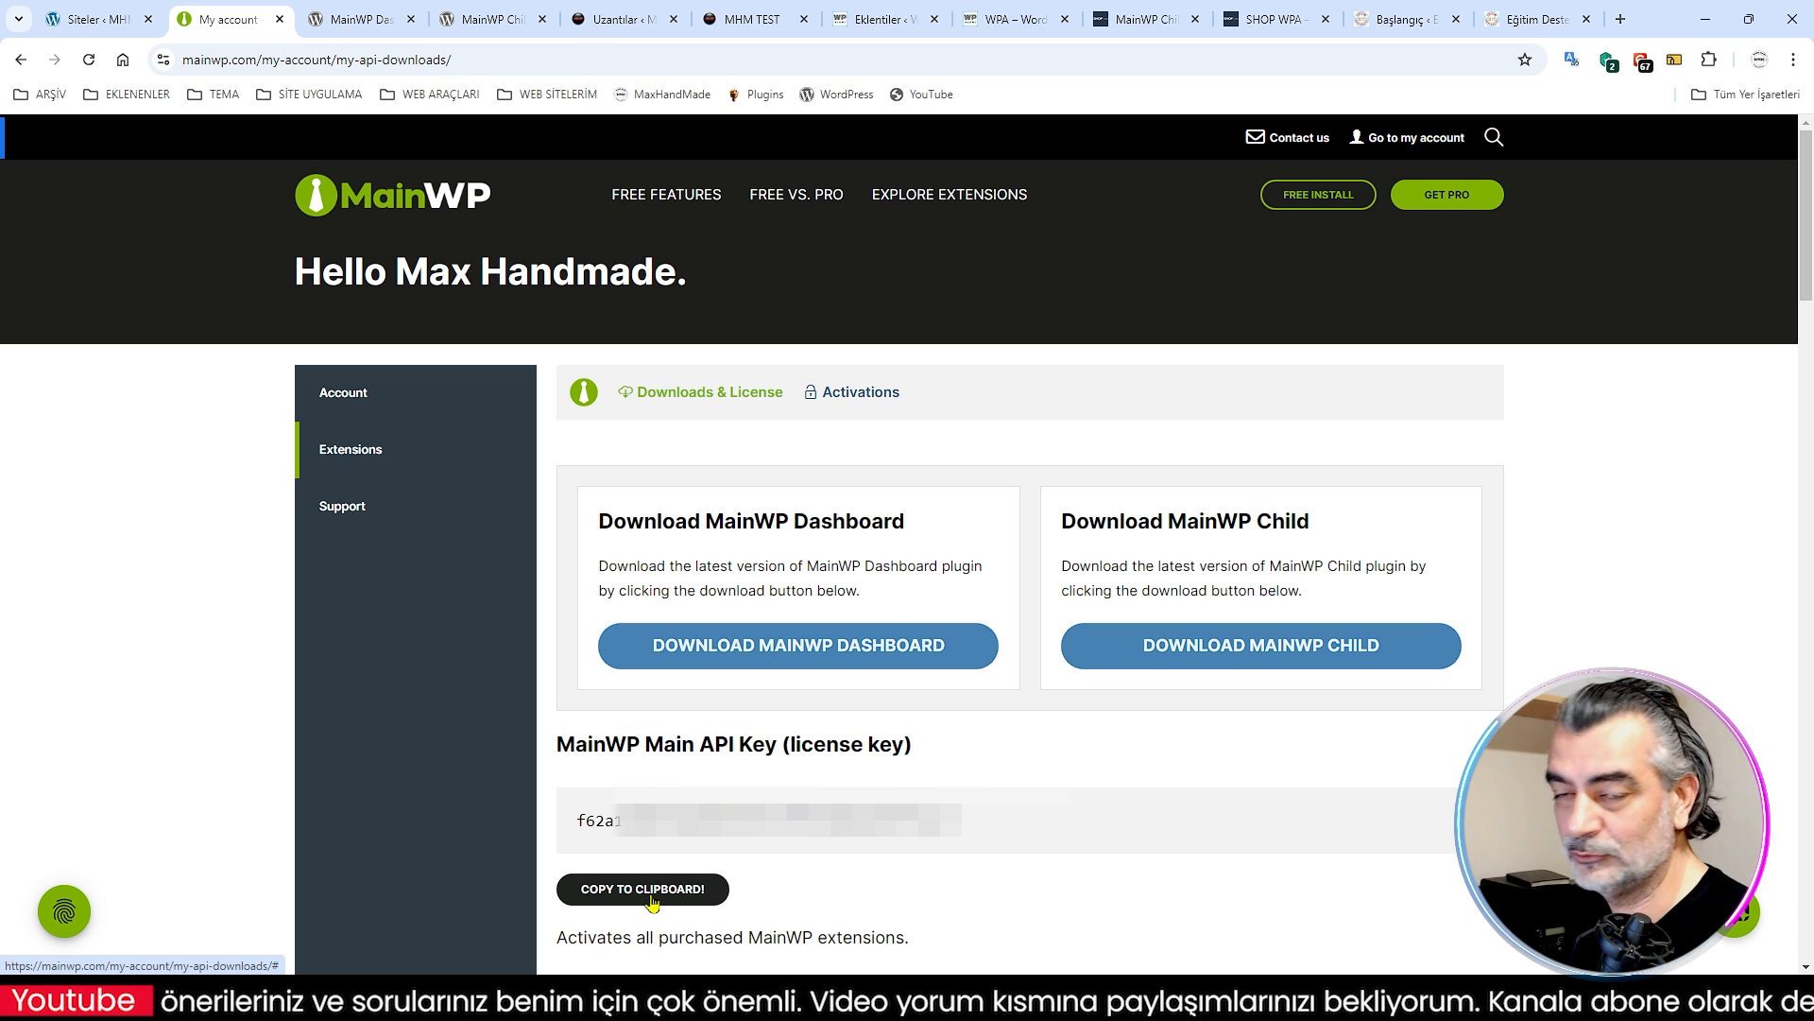
{"action": "key", "text": "ctrl+5"}
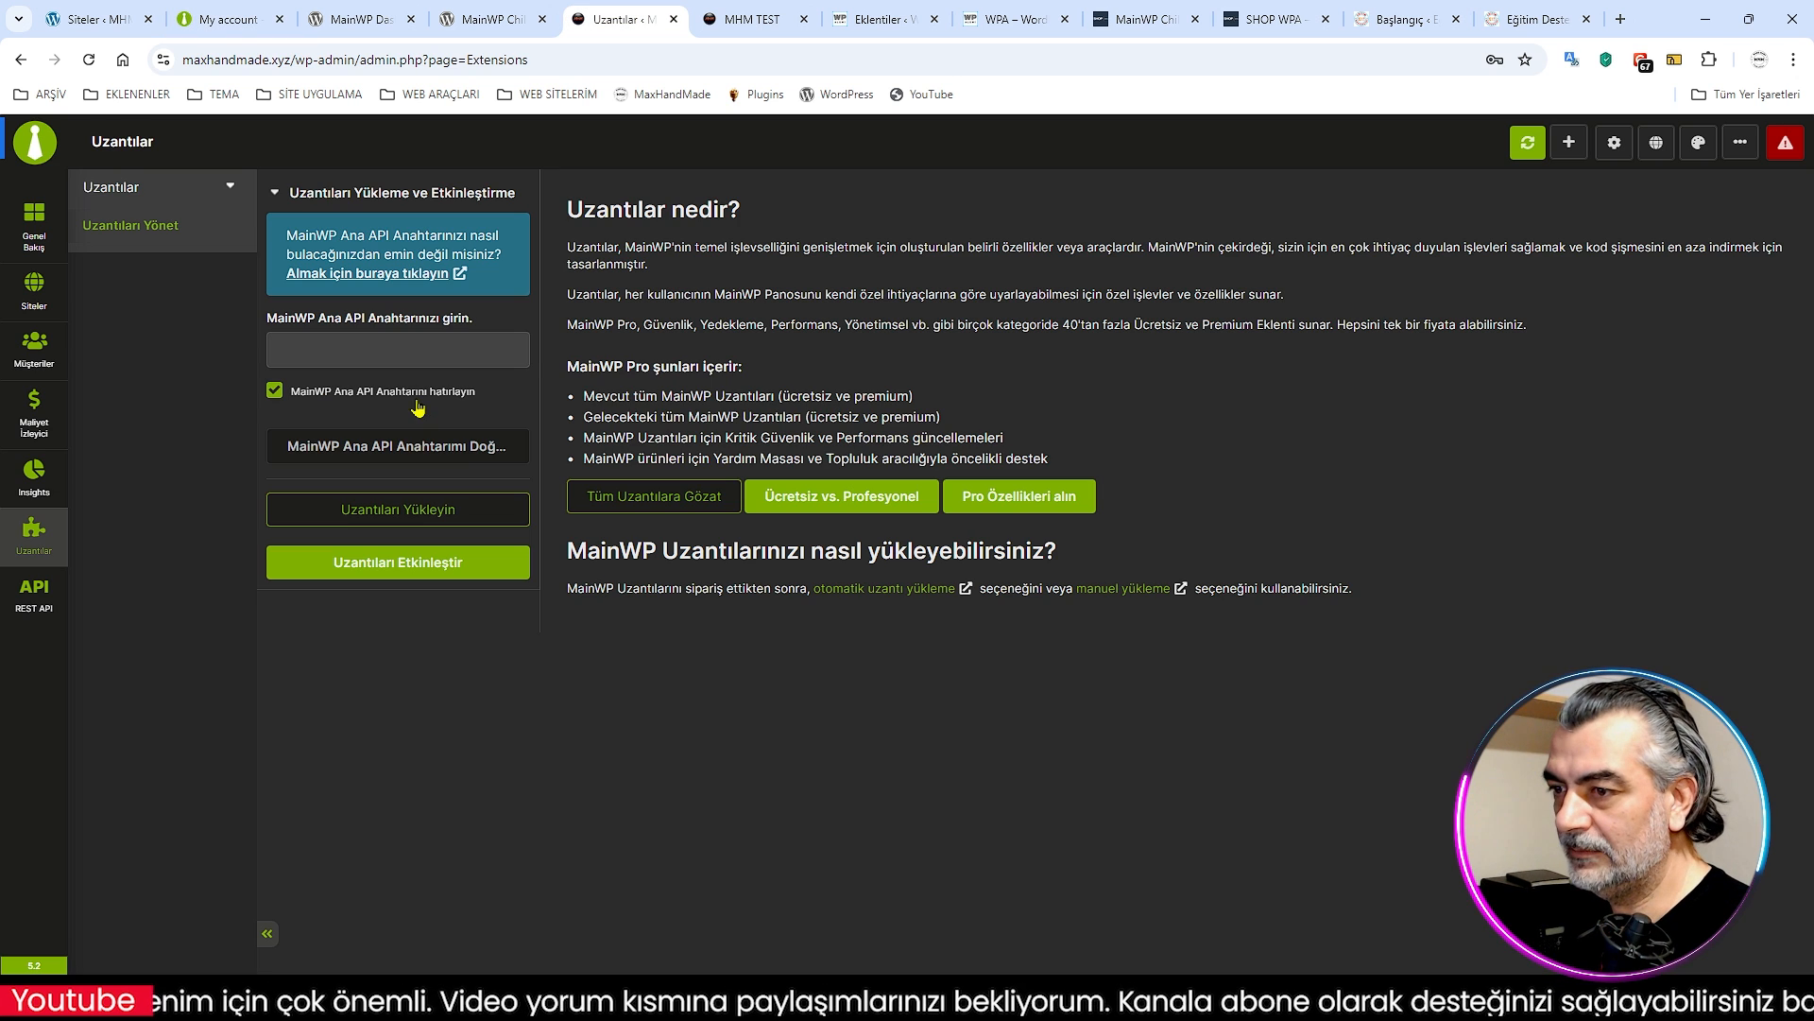
- Paste the copied Main API key into its field and bring up the installable extensions list
{"action": "left_click", "coordinate": [311, 352]}
{"action": "key", "text": "ctrl+v"}
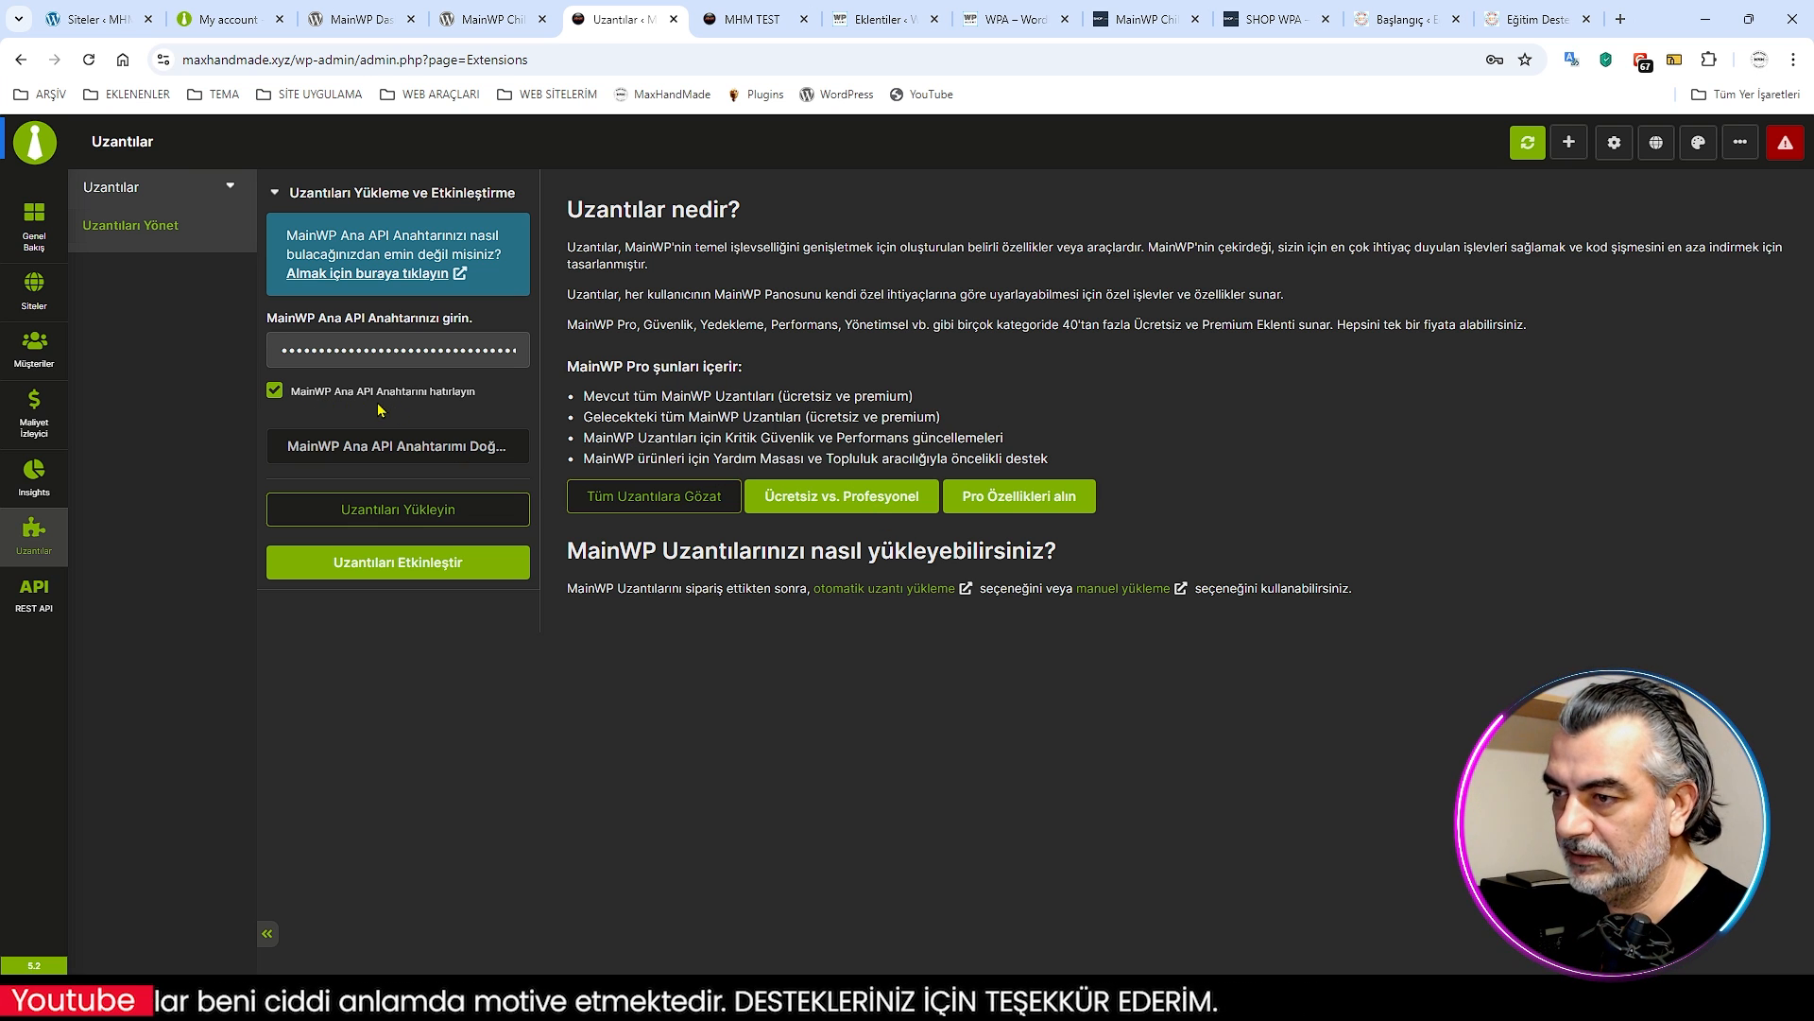
{"action": "left_click", "coordinate": [428, 520]}
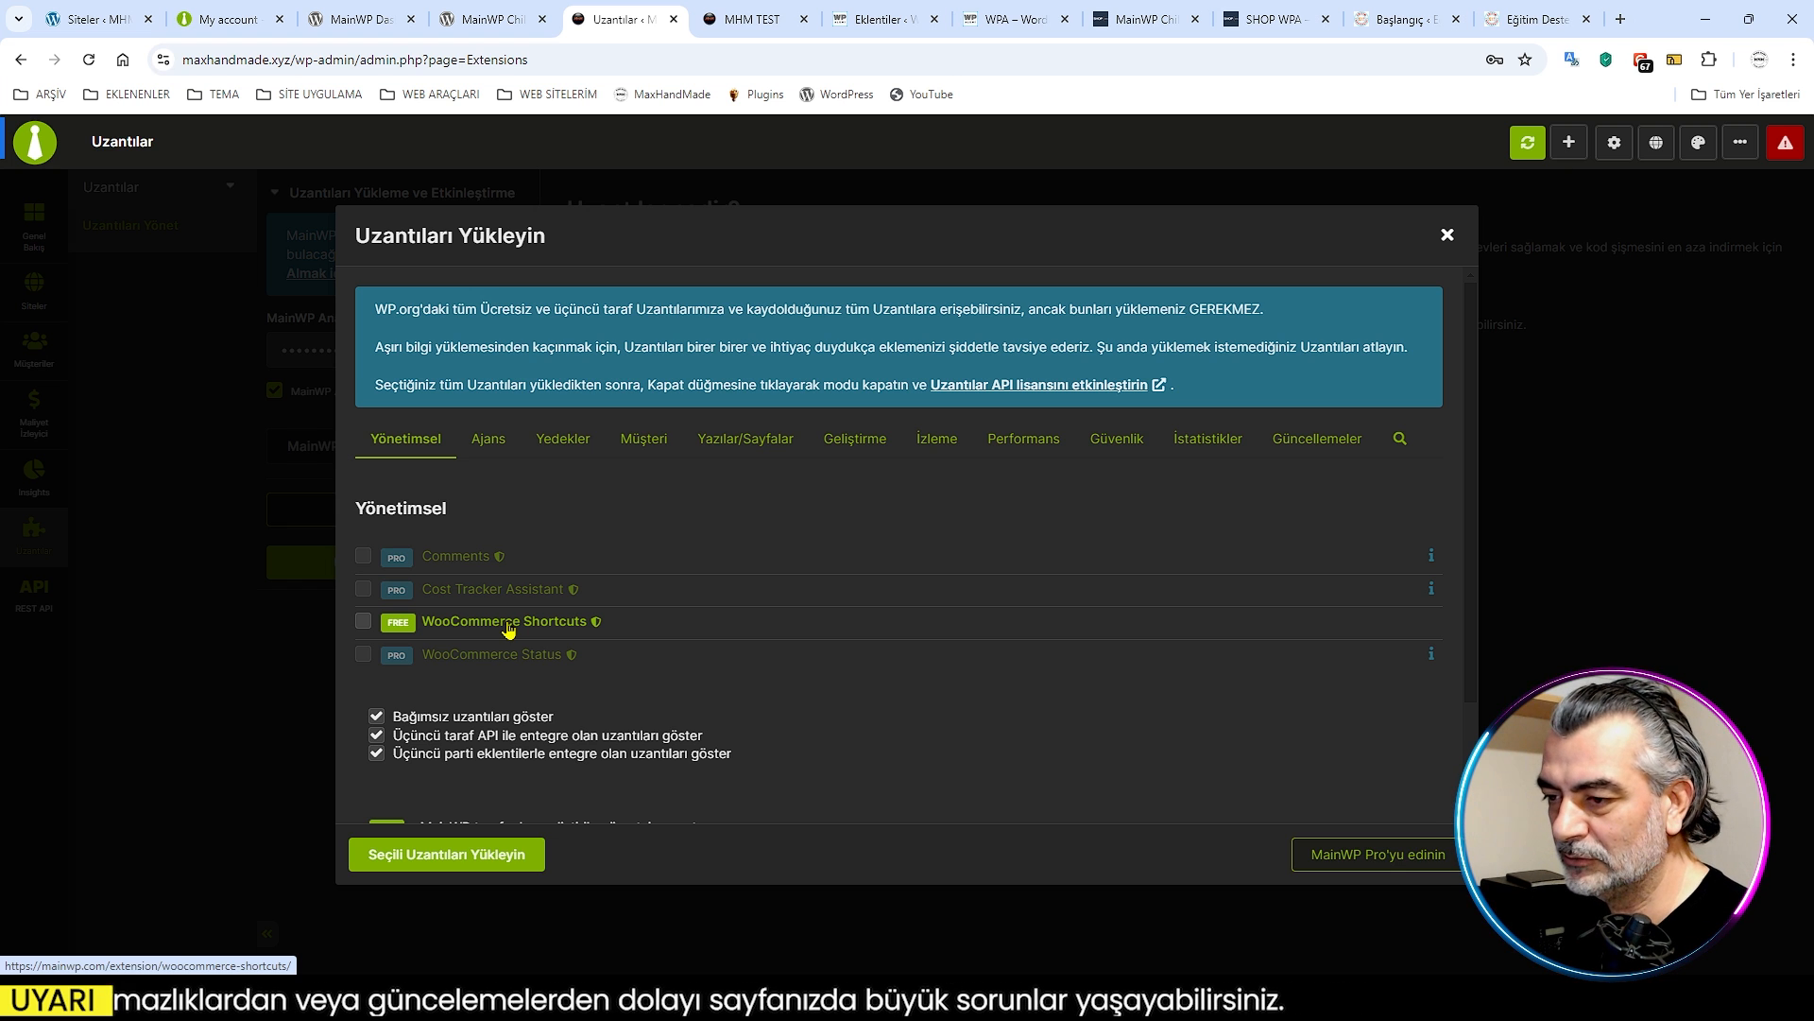
- Browse the extension categories, then install the checked WPvivid Backup for MainWP from Backups
{"action": "left_click", "coordinate": [491, 446]}
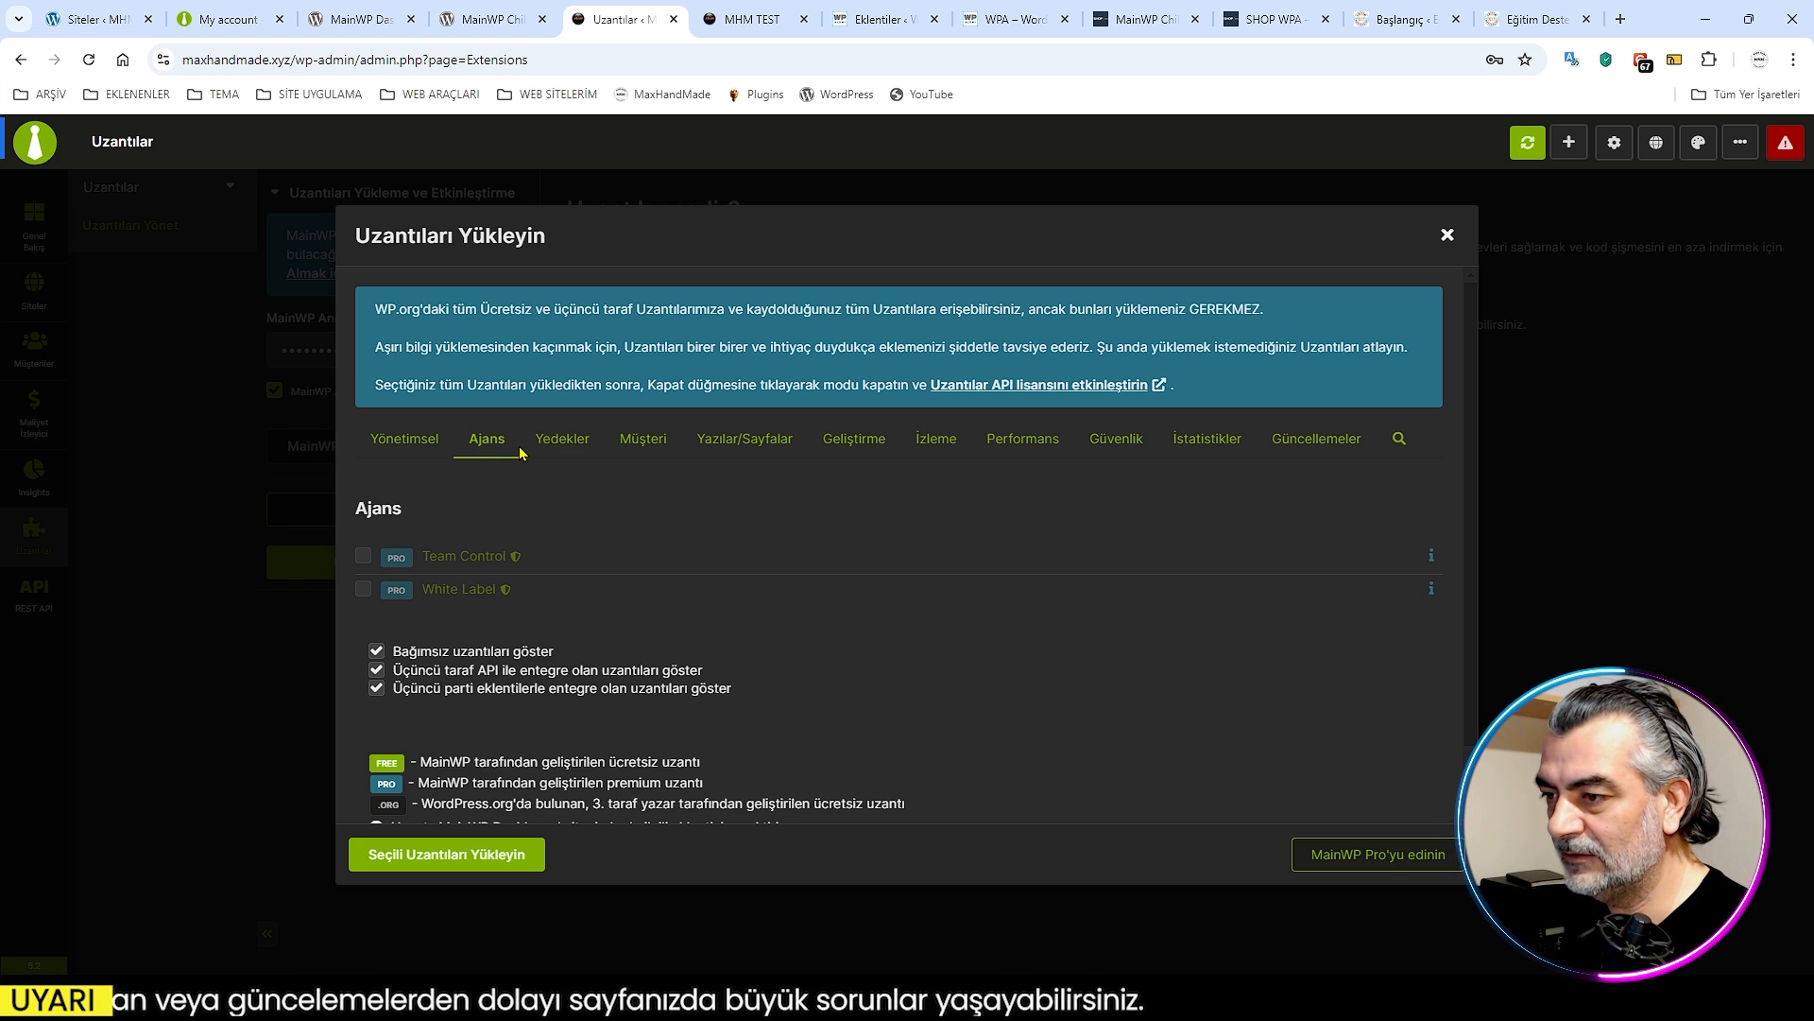
{"action": "left_click", "coordinate": [572, 453]}
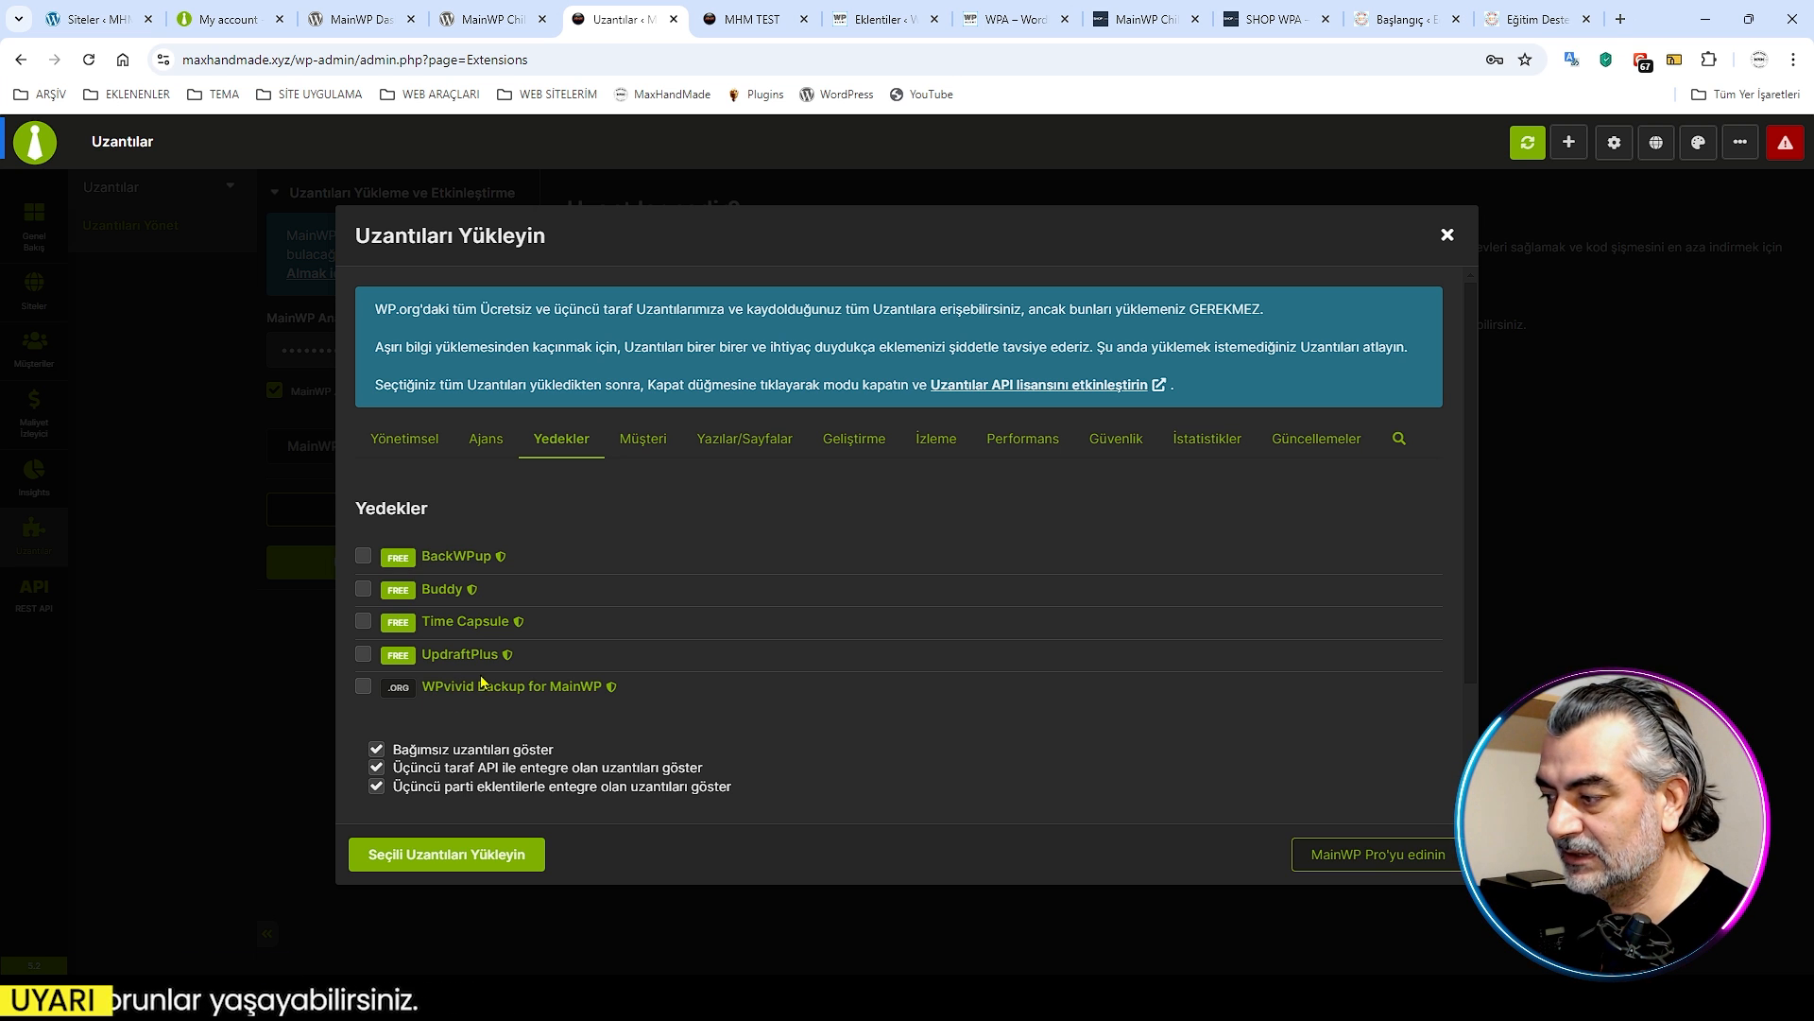
{"action": "left_click", "coordinate": [644, 439]}
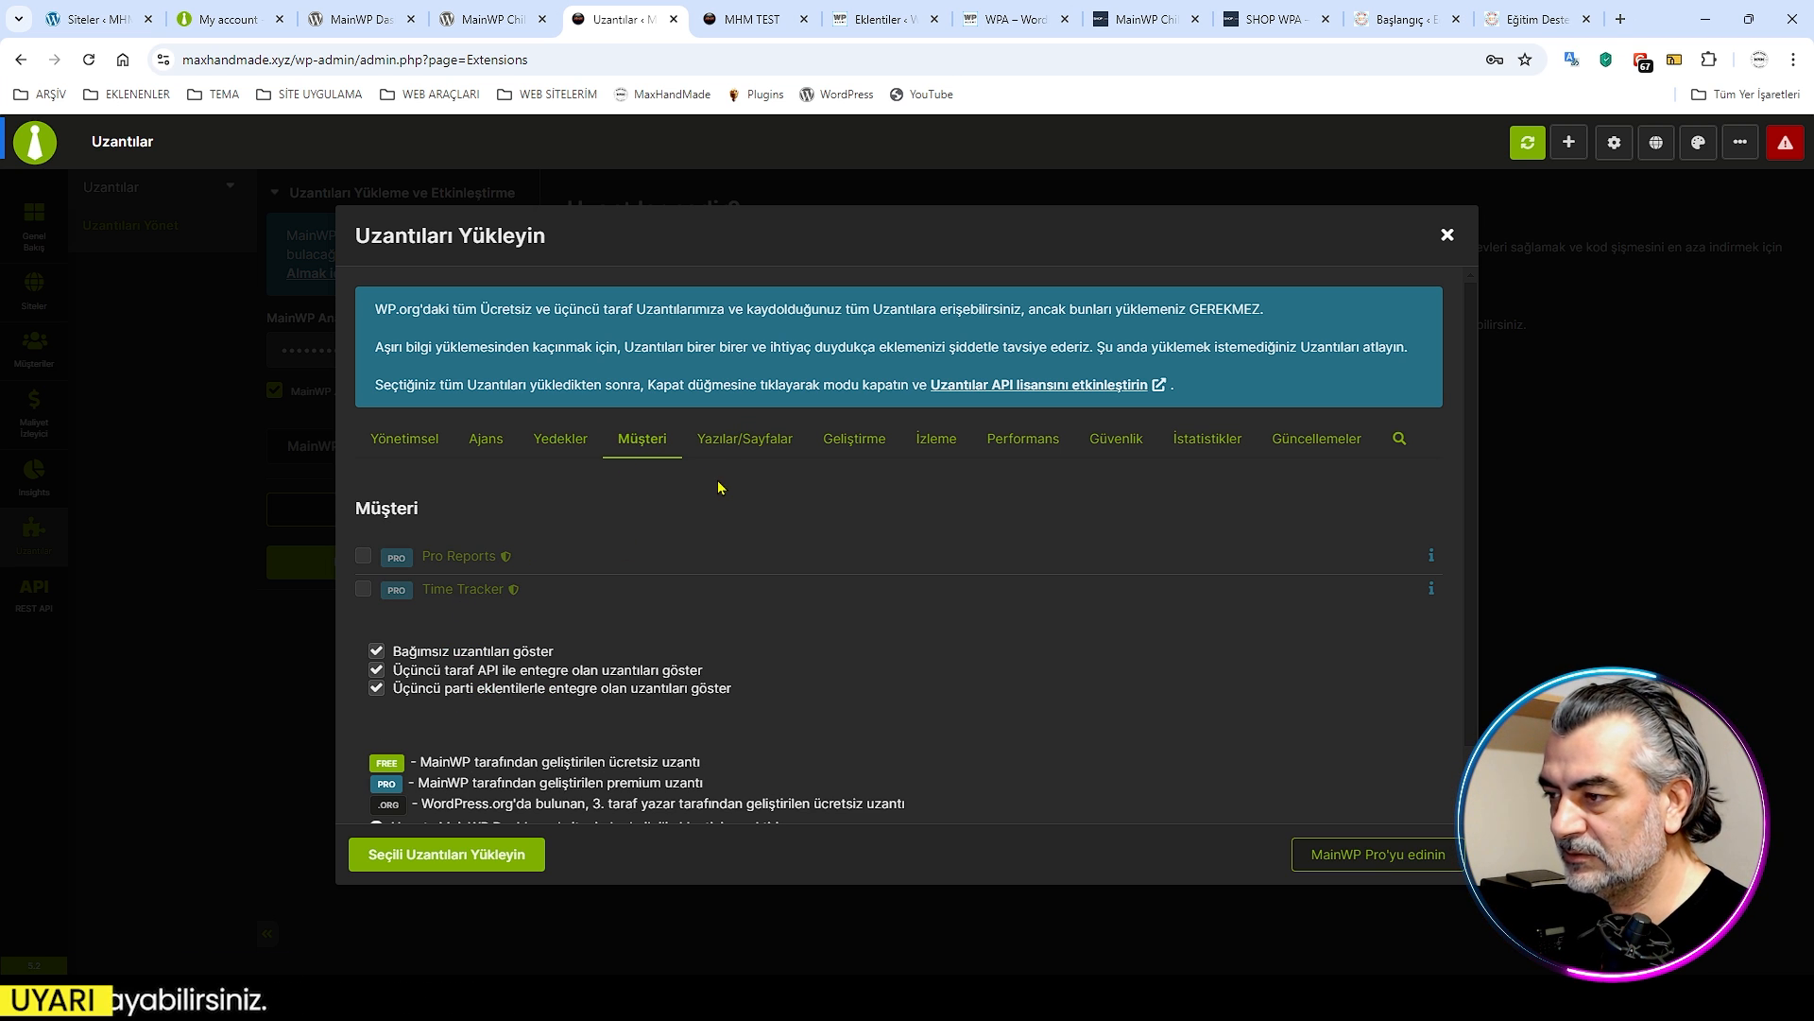
{"action": "left_click", "coordinate": [724, 442]}
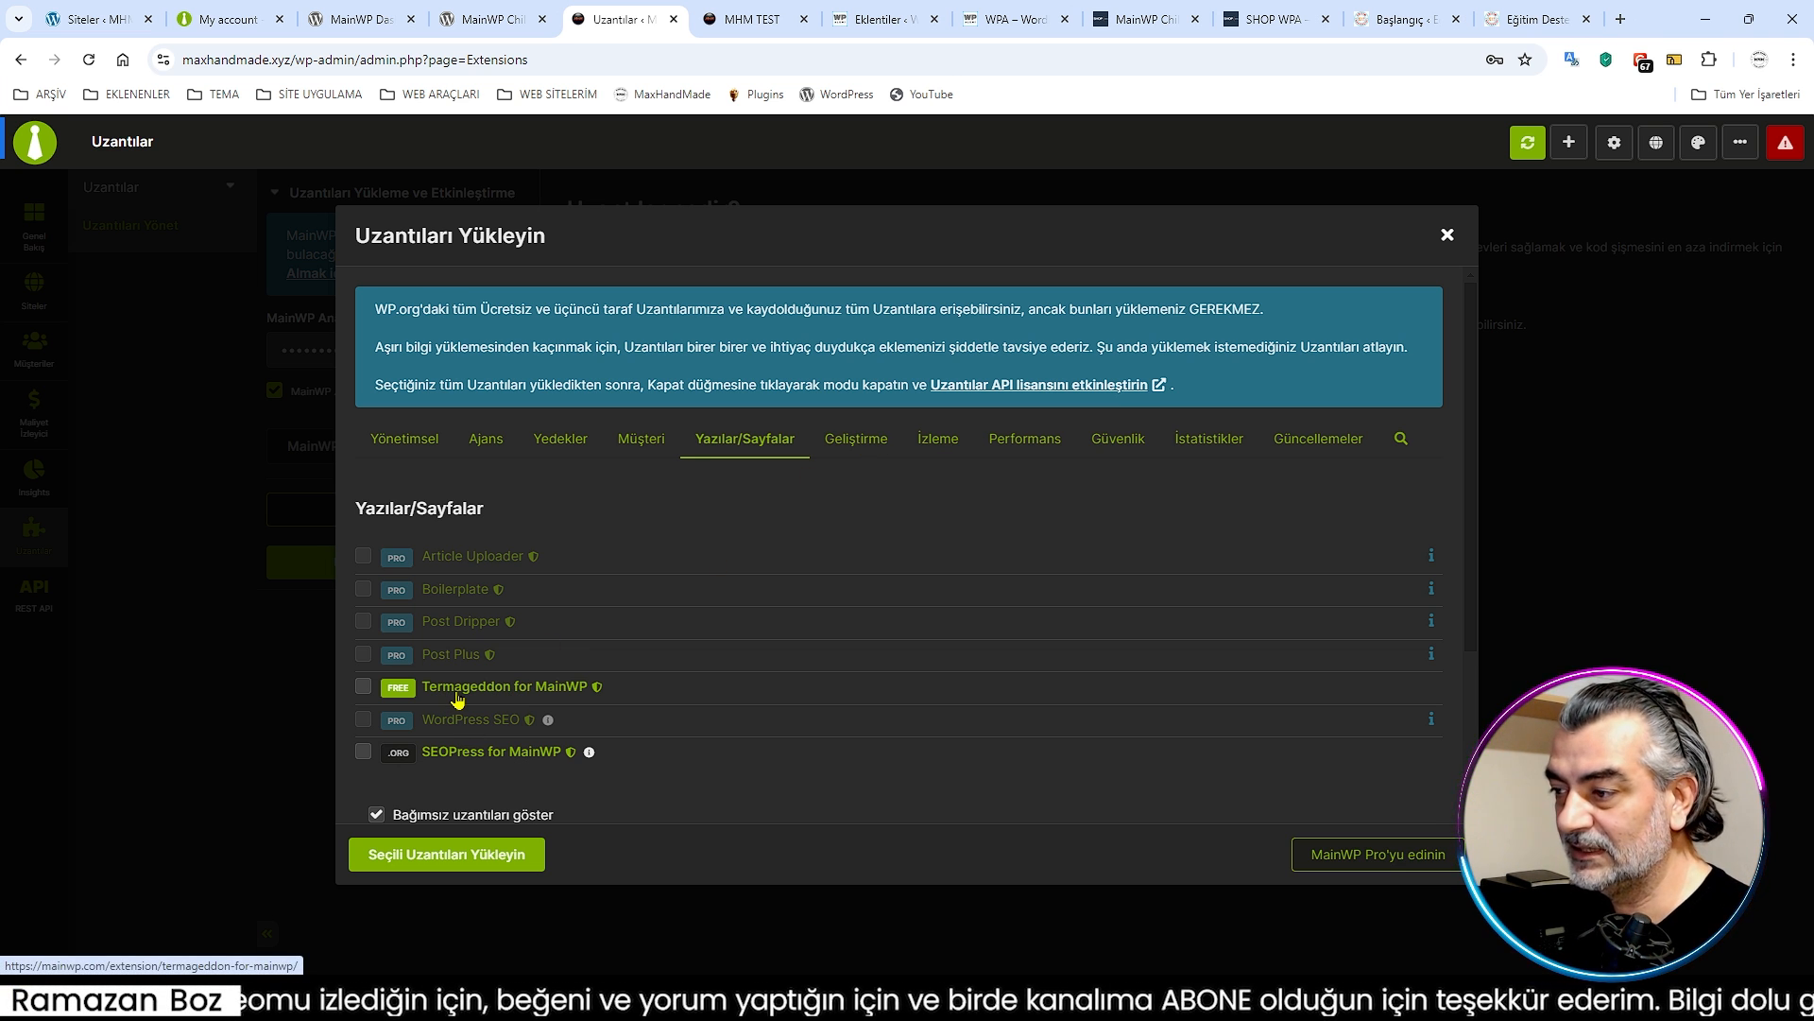
{"action": "left_click", "coordinate": [857, 446]}
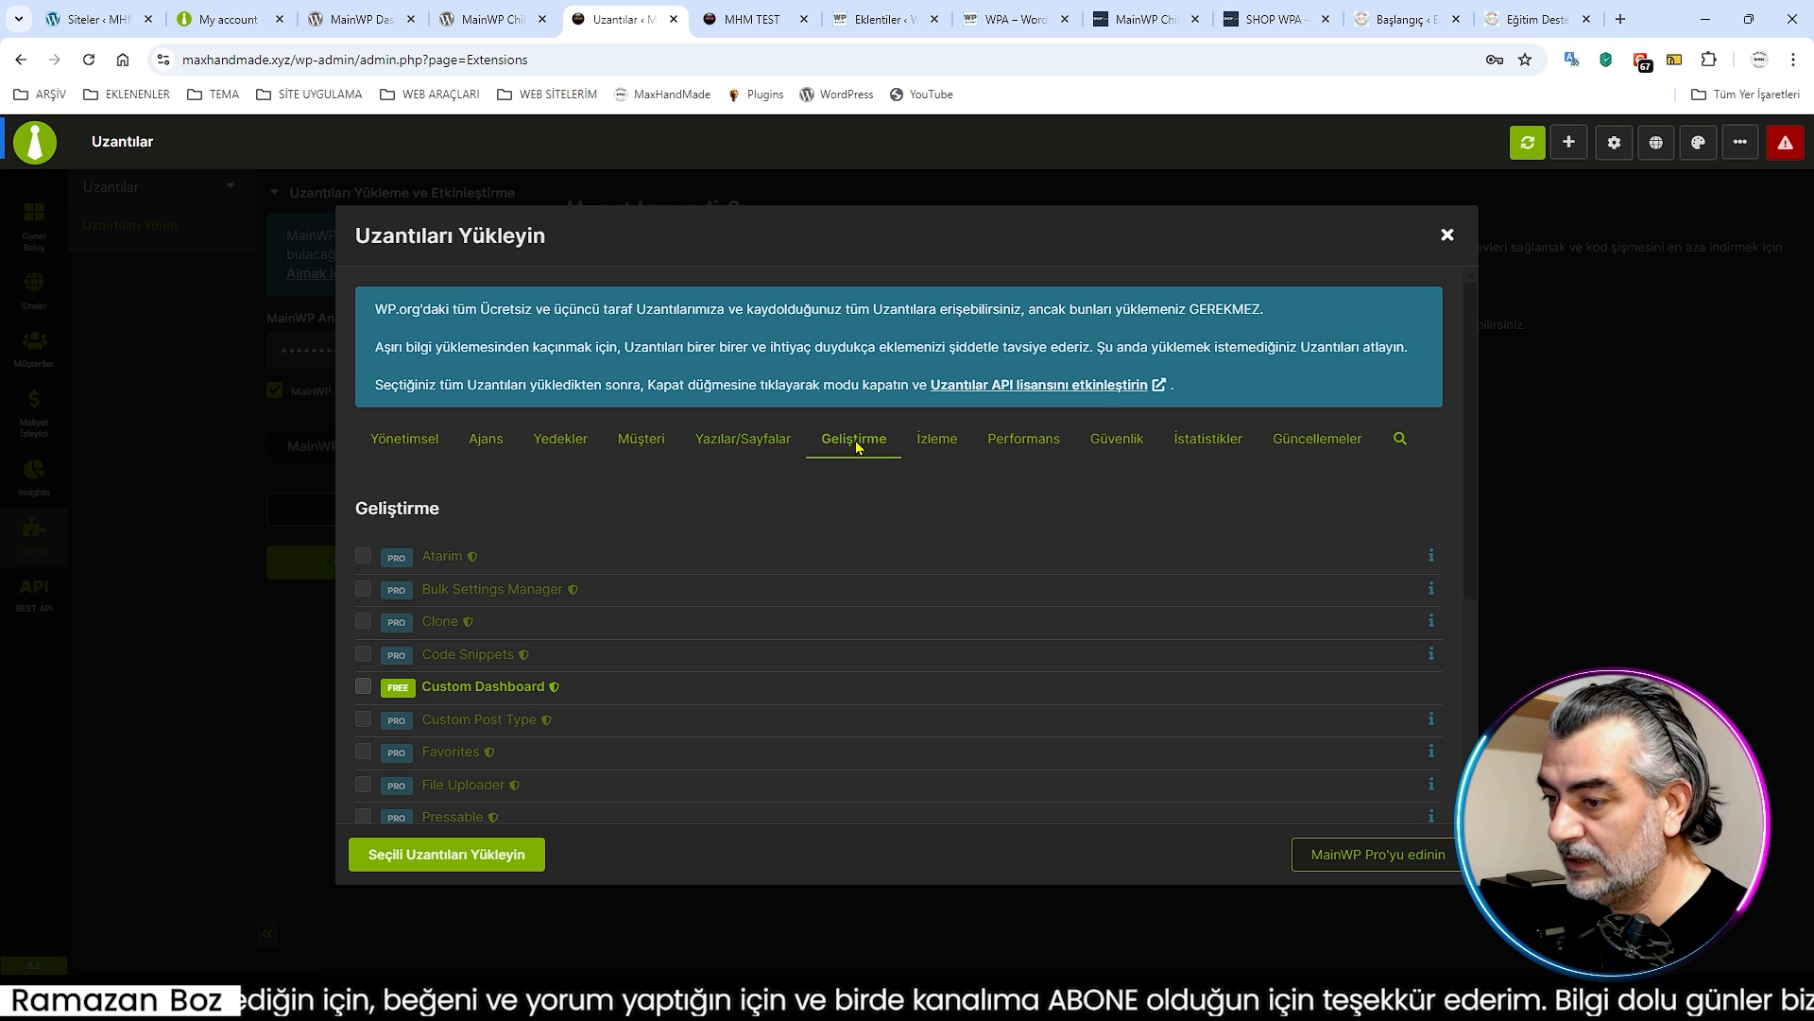
{"action": "scroll", "coordinate": [796, 624], "scroll_direction": "down", "scroll_amount": 4}
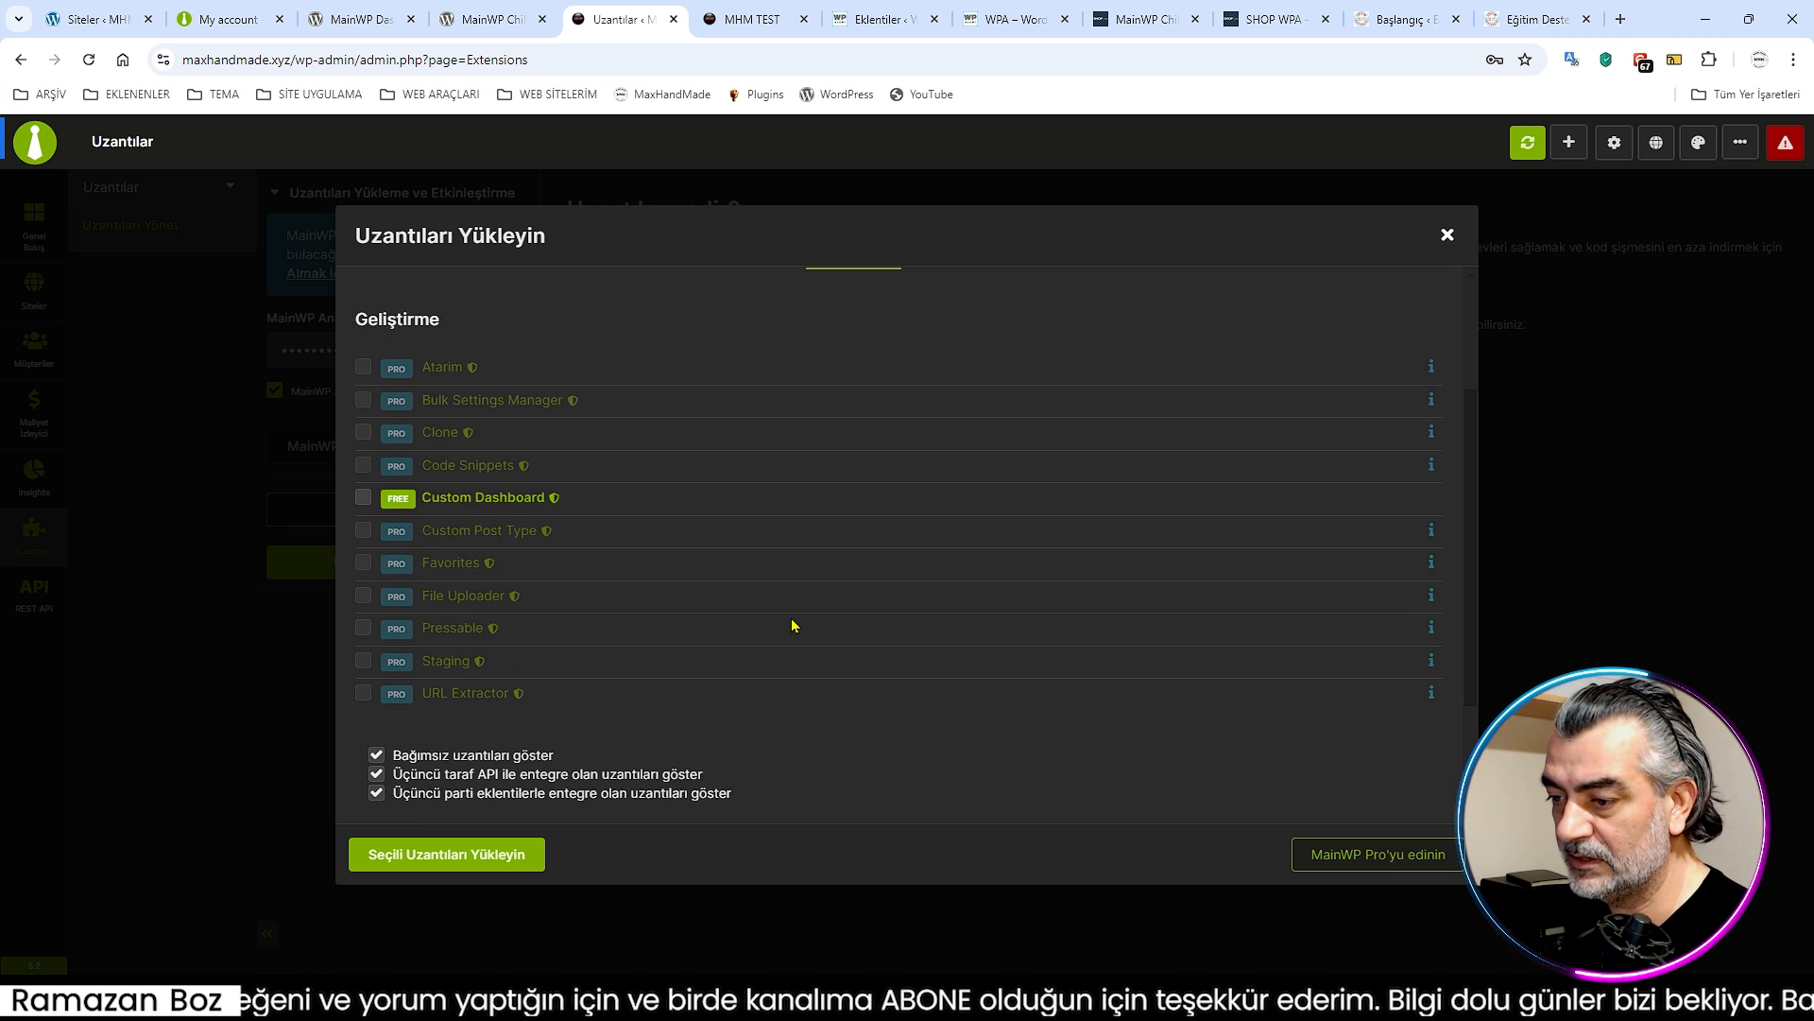
{"action": "scroll", "coordinate": [797, 624], "scroll_direction": "up", "scroll_amount": 4}
{"action": "scroll", "coordinate": [797, 624], "scroll_direction": "down", "scroll_amount": 4}
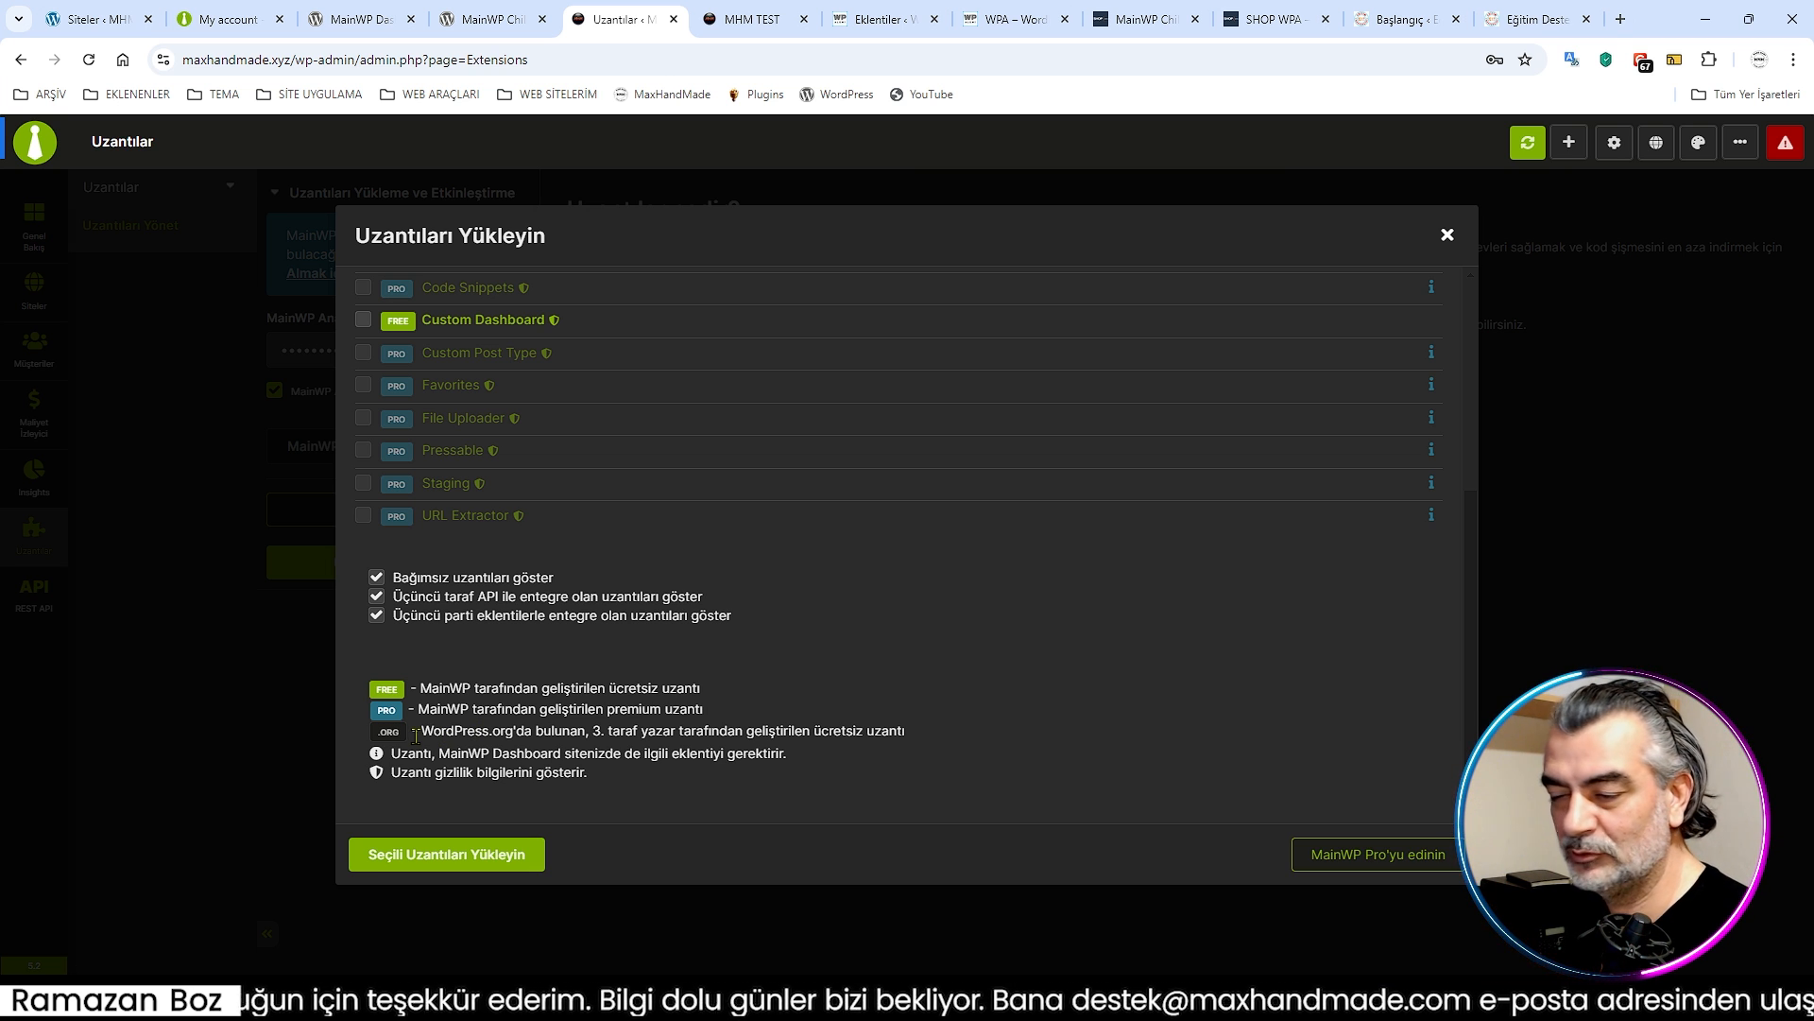
{"action": "scroll", "coordinate": [644, 753], "scroll_direction": "up", "scroll_amount": 5}
{"action": "left_click", "coordinate": [558, 440]}
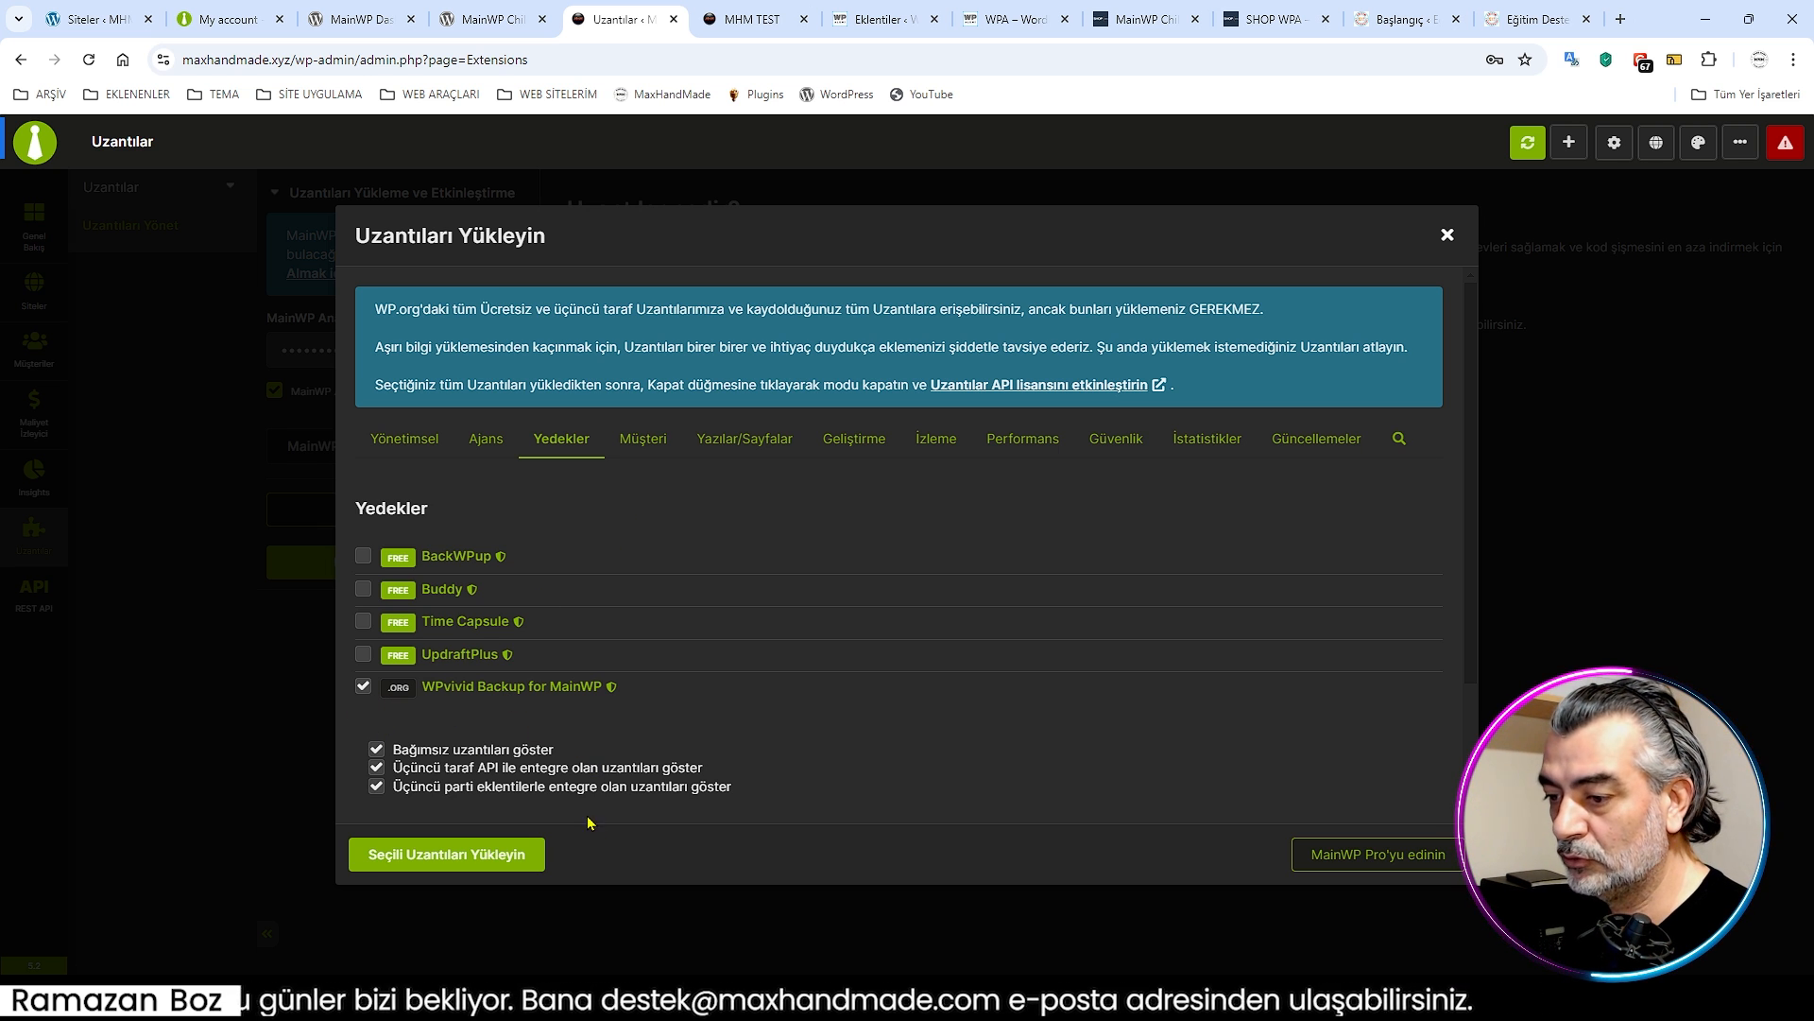
{"action": "left_click", "coordinate": [477, 859]}
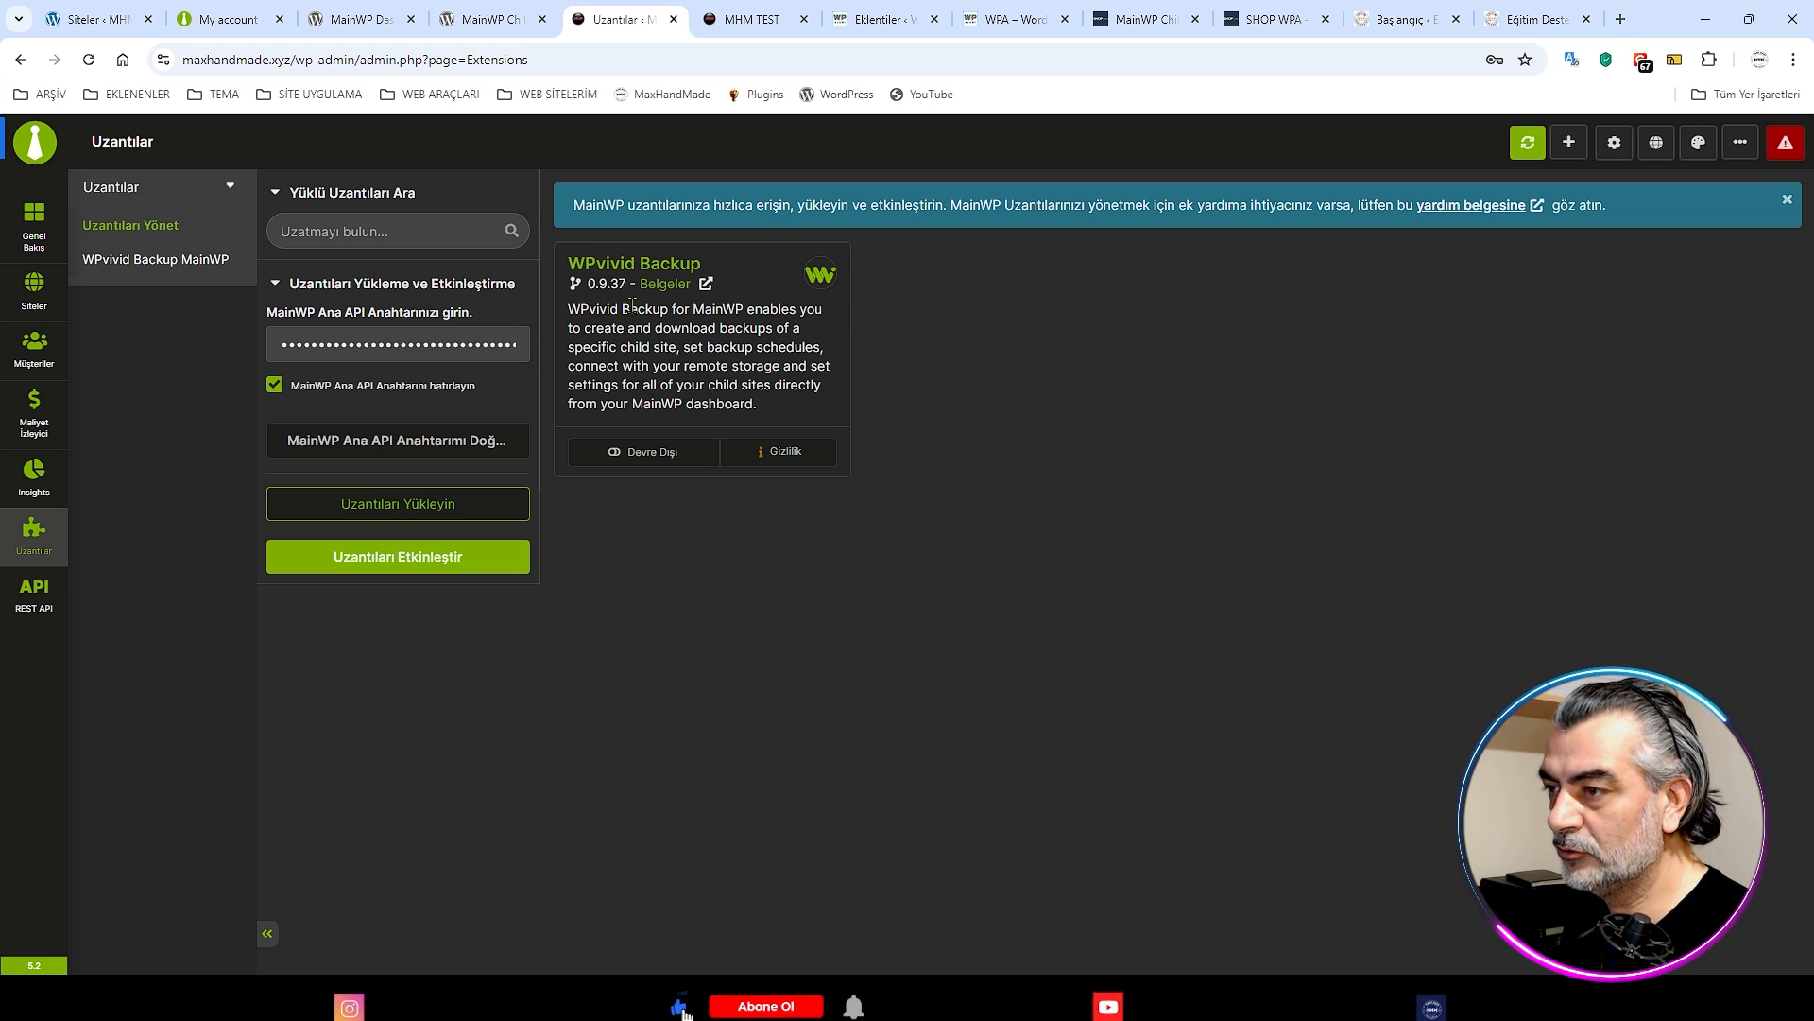
- Go to the Sites page listing shop.wpalemi.com and wpalemi.com
{"action": "left_click", "coordinate": [34, 301]}
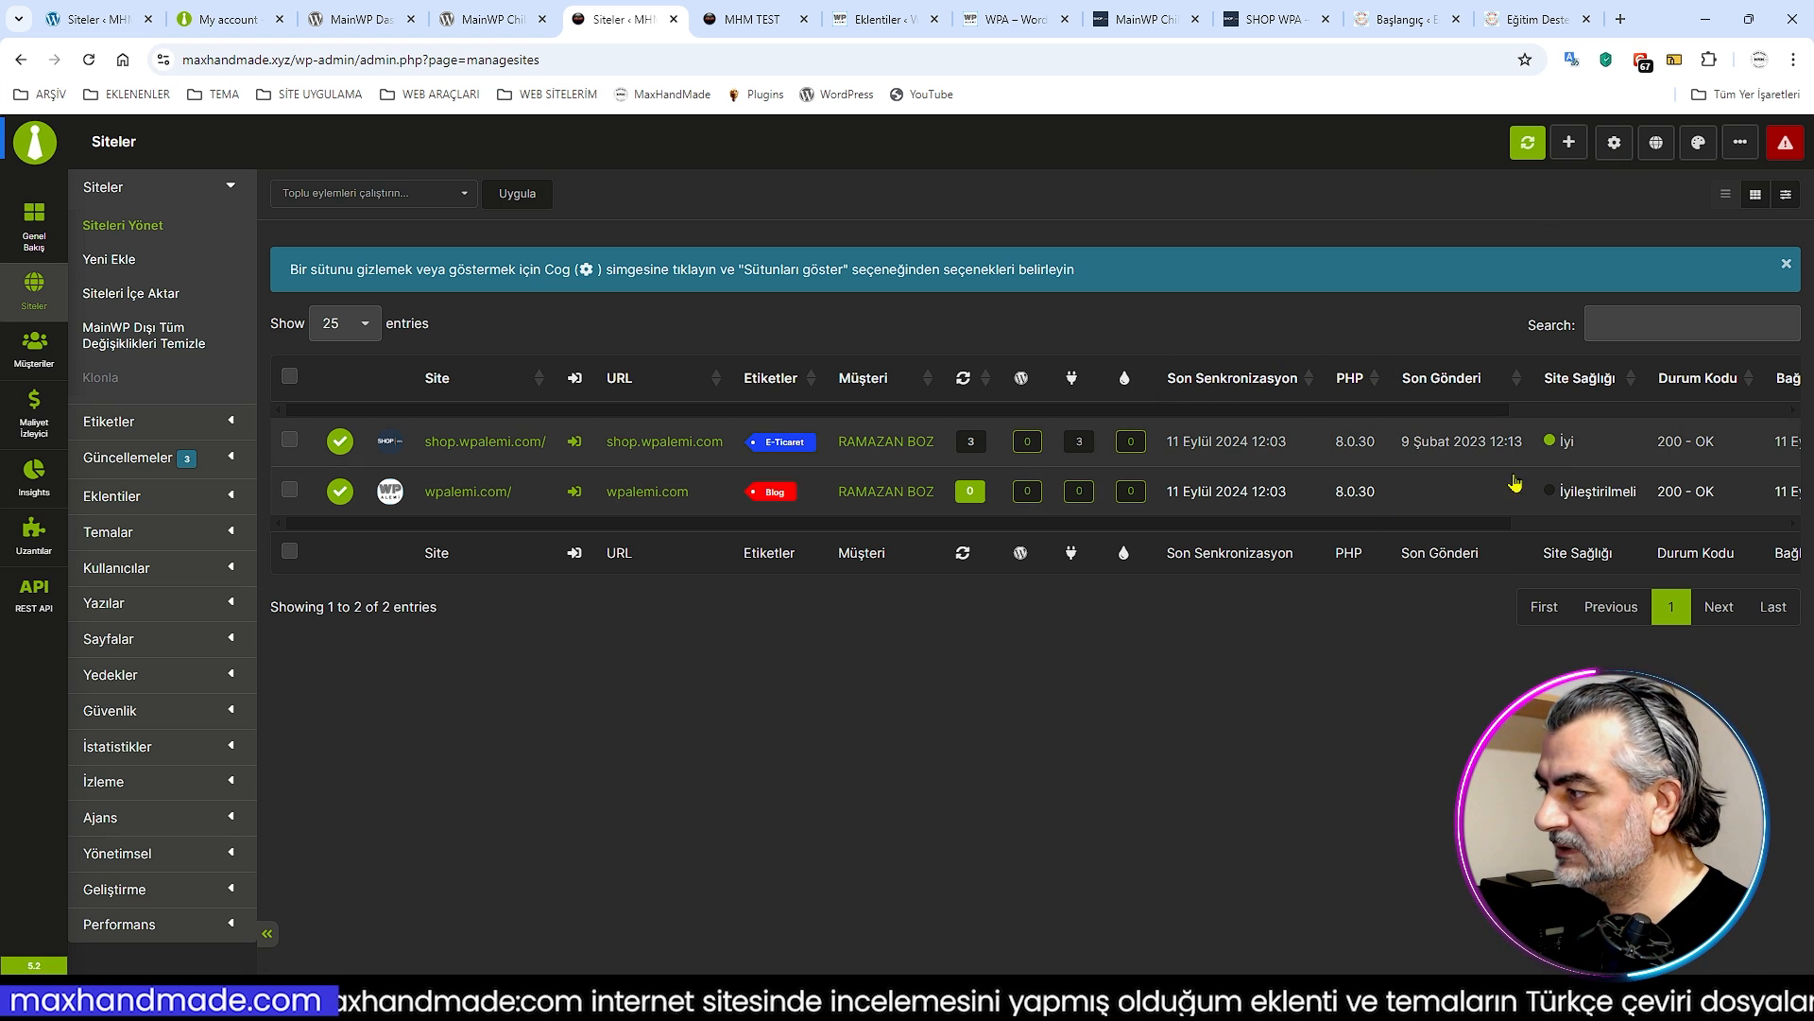
- Save WPvivid Backup for MainWP as the primary backup system, then view the Sites list
{"action": "left_click", "coordinate": [1615, 144]}
{"action": "scroll", "coordinate": [1346, 497], "scroll_direction": "down", "scroll_amount": 3}
{"action": "scroll", "coordinate": [1345, 496], "scroll_direction": "down", "scroll_amount": 15}
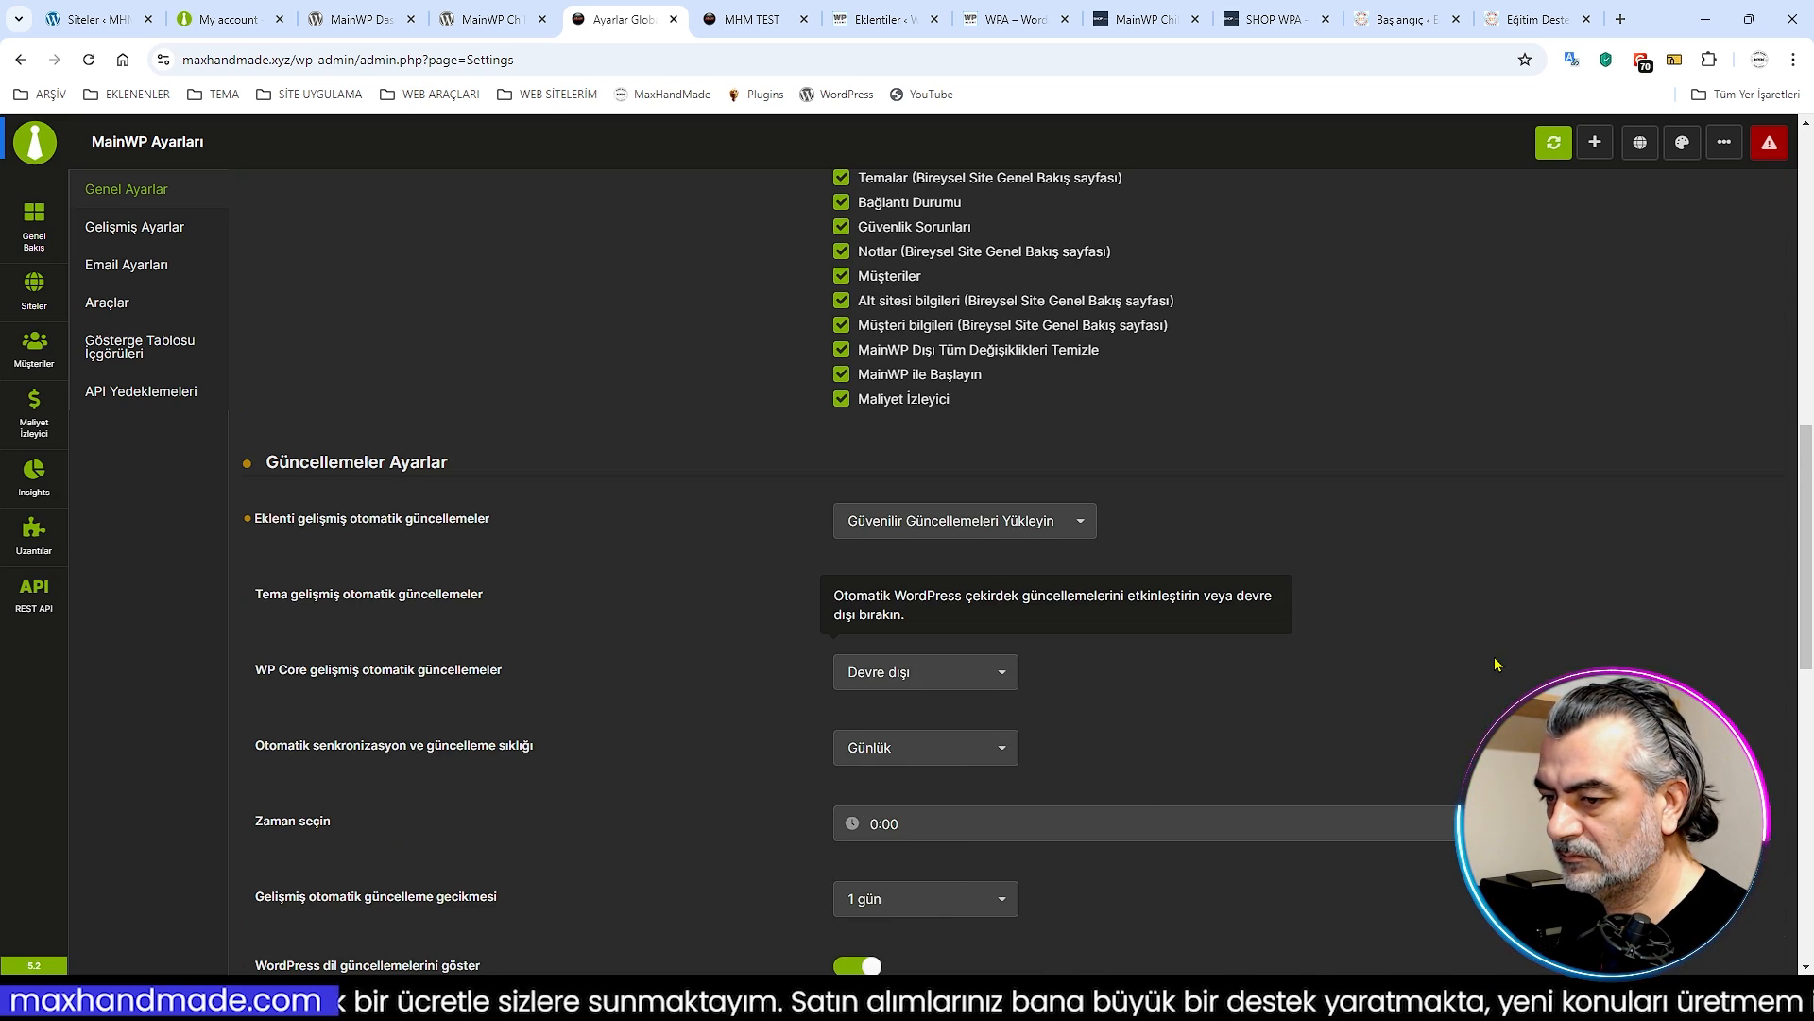
{"action": "scroll", "coordinate": [1496, 665], "scroll_direction": "down", "scroll_amount": 3}
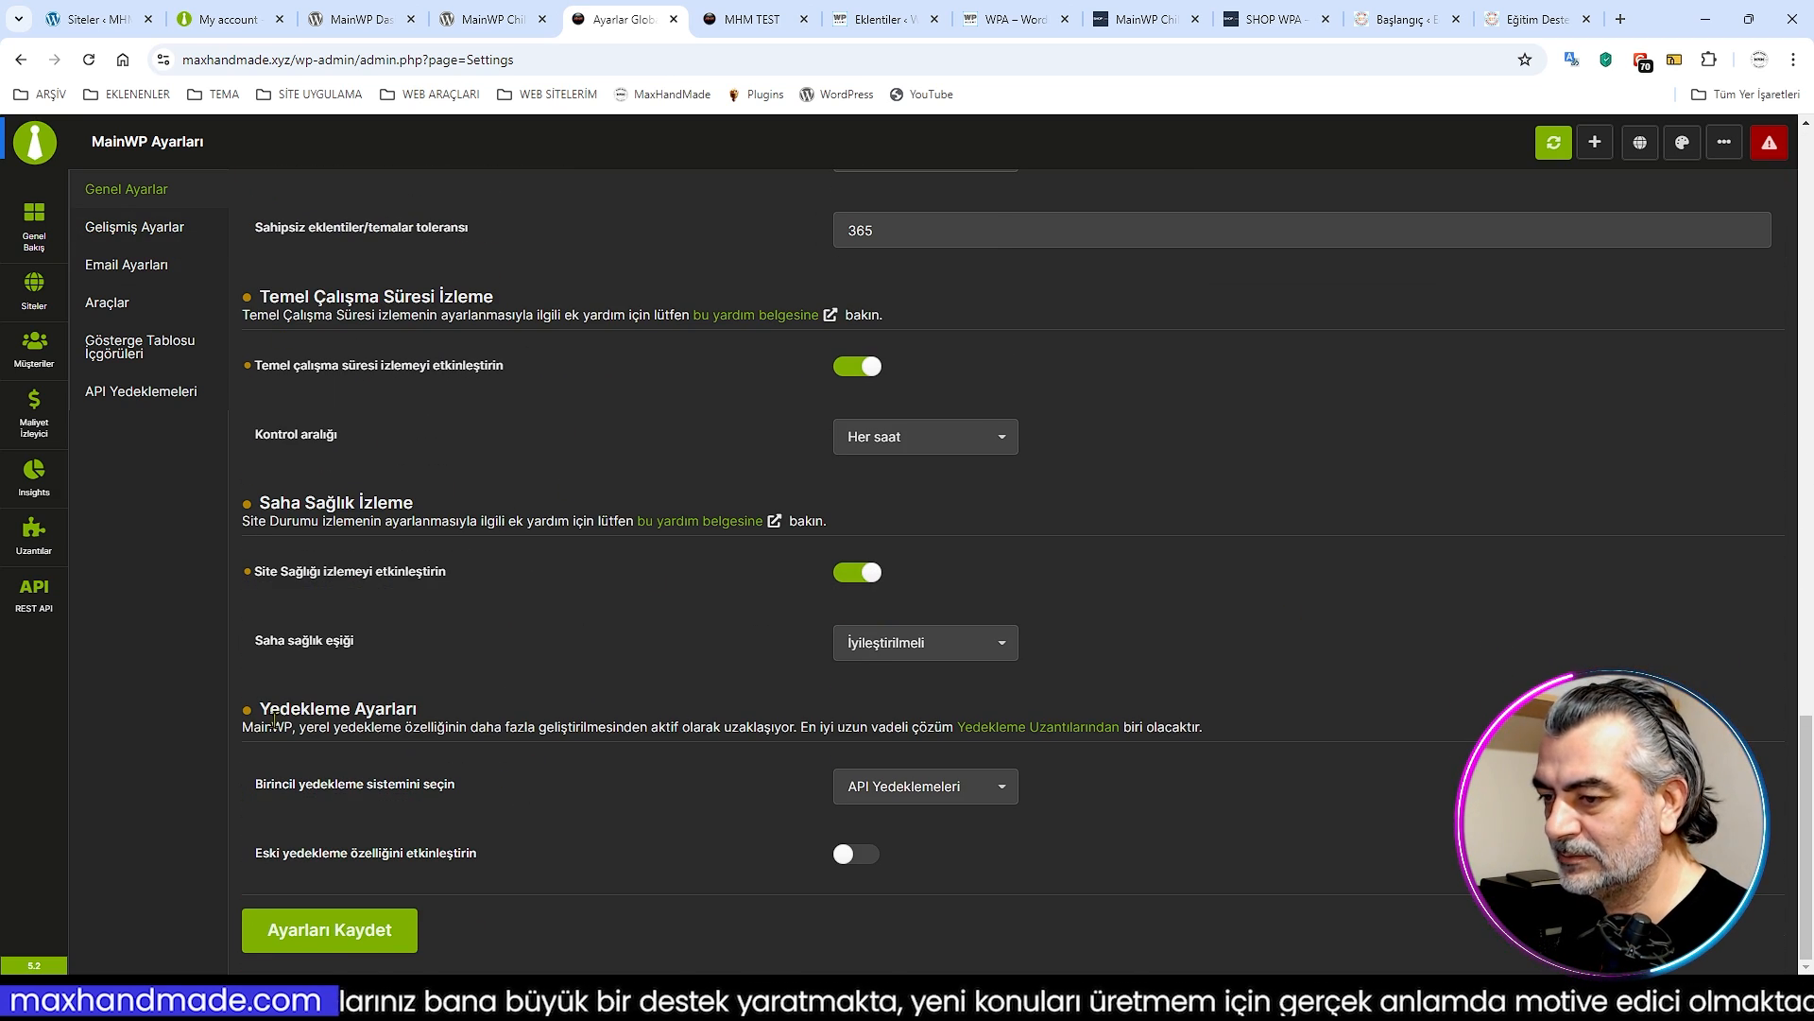
{"action": "left_click", "coordinate": [944, 792]}
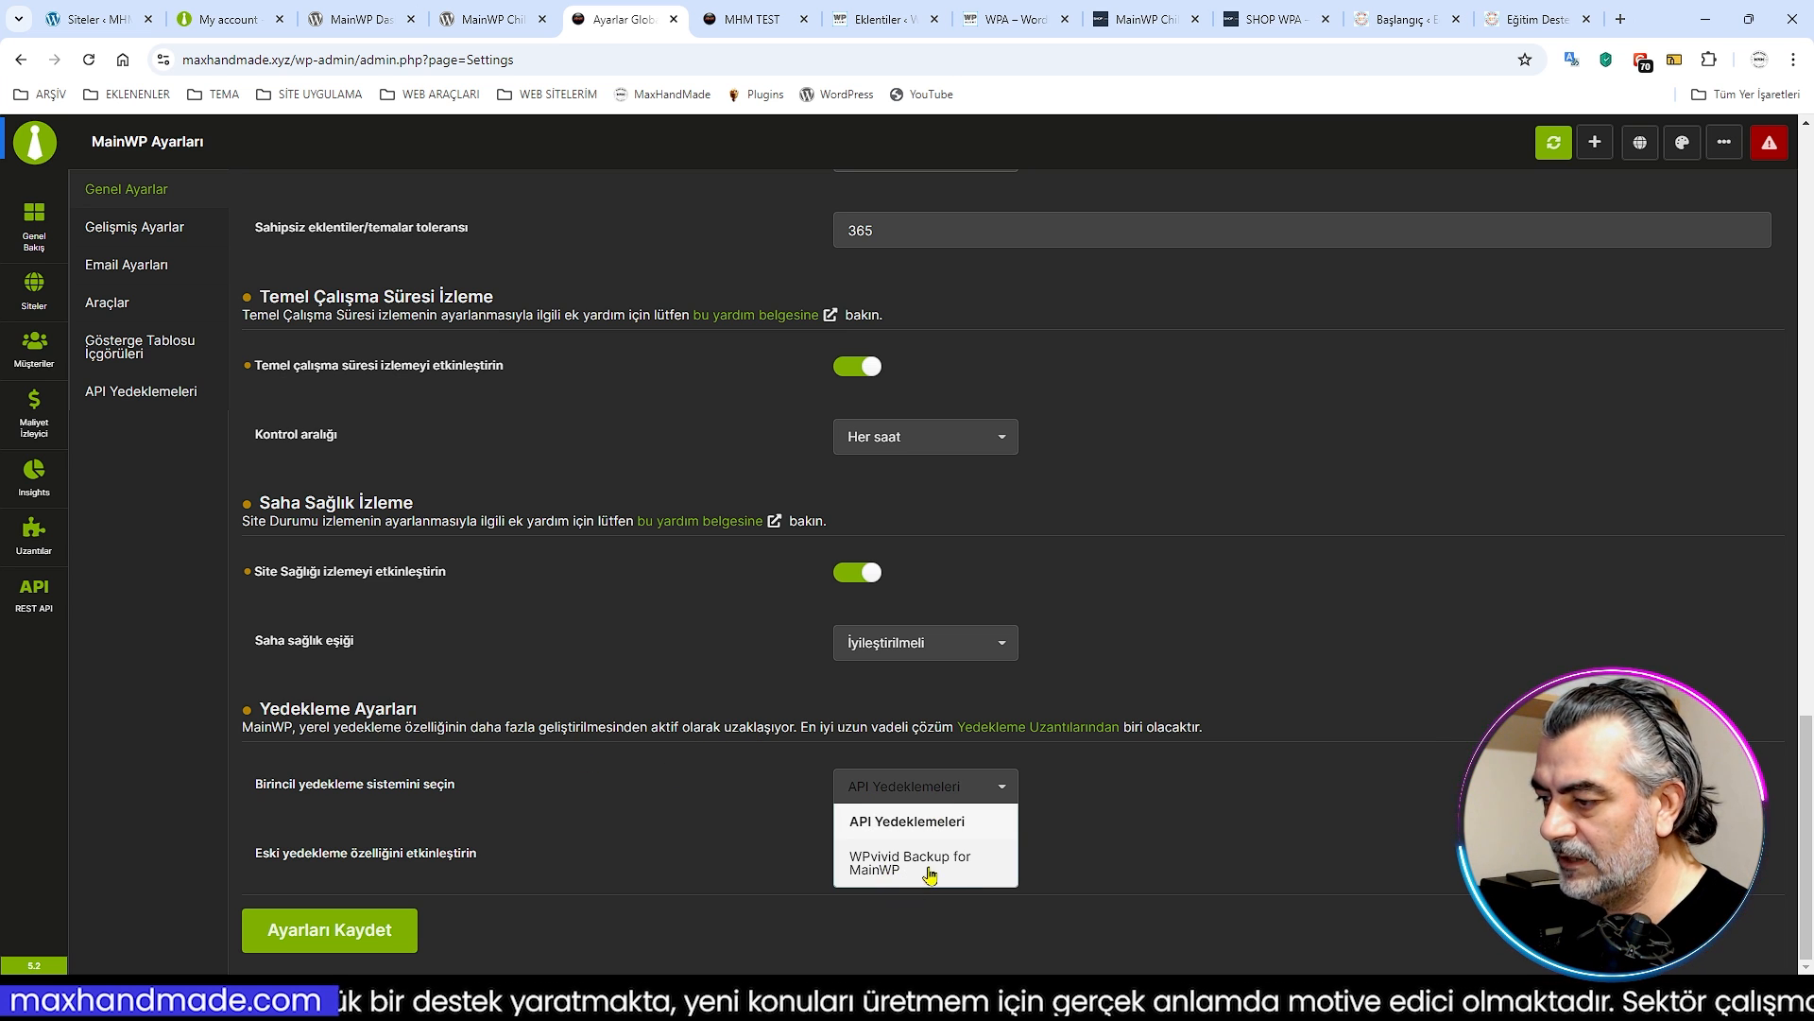
{"action": "left_click", "coordinate": [877, 867]}
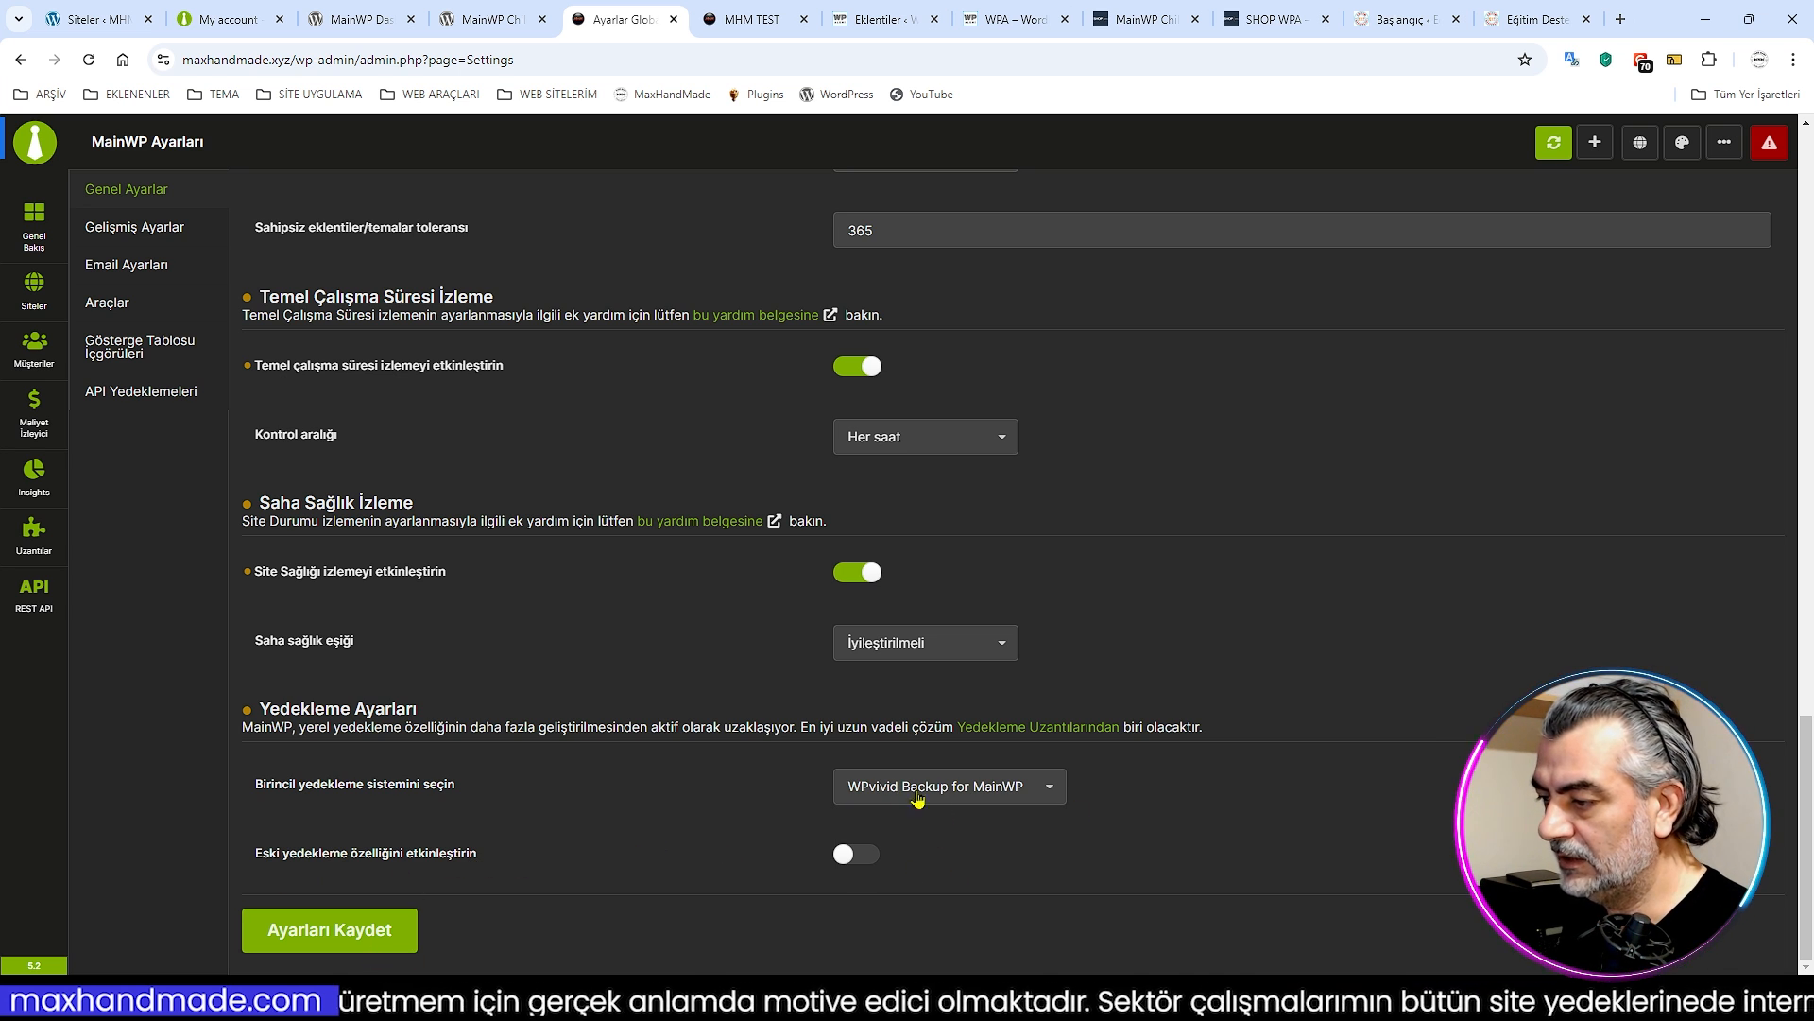
{"action": "left_click", "coordinate": [320, 938]}
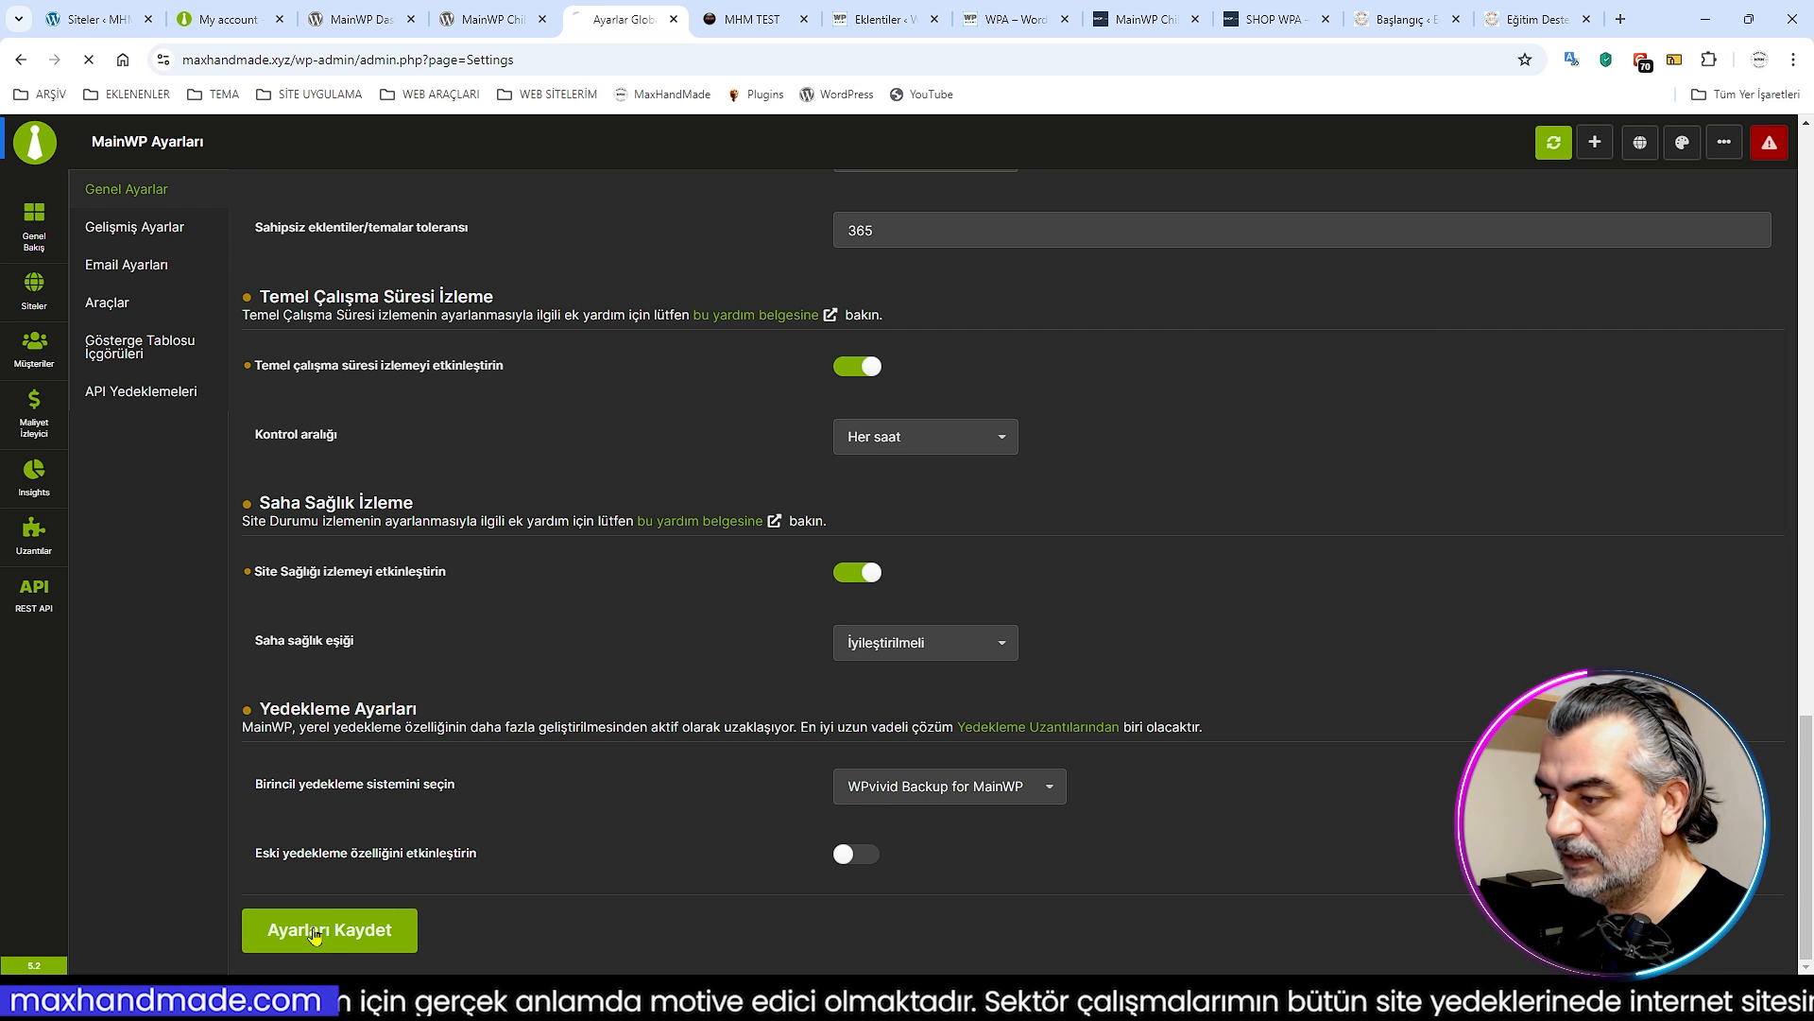
{"action": "left_click", "coordinate": [34, 288]}
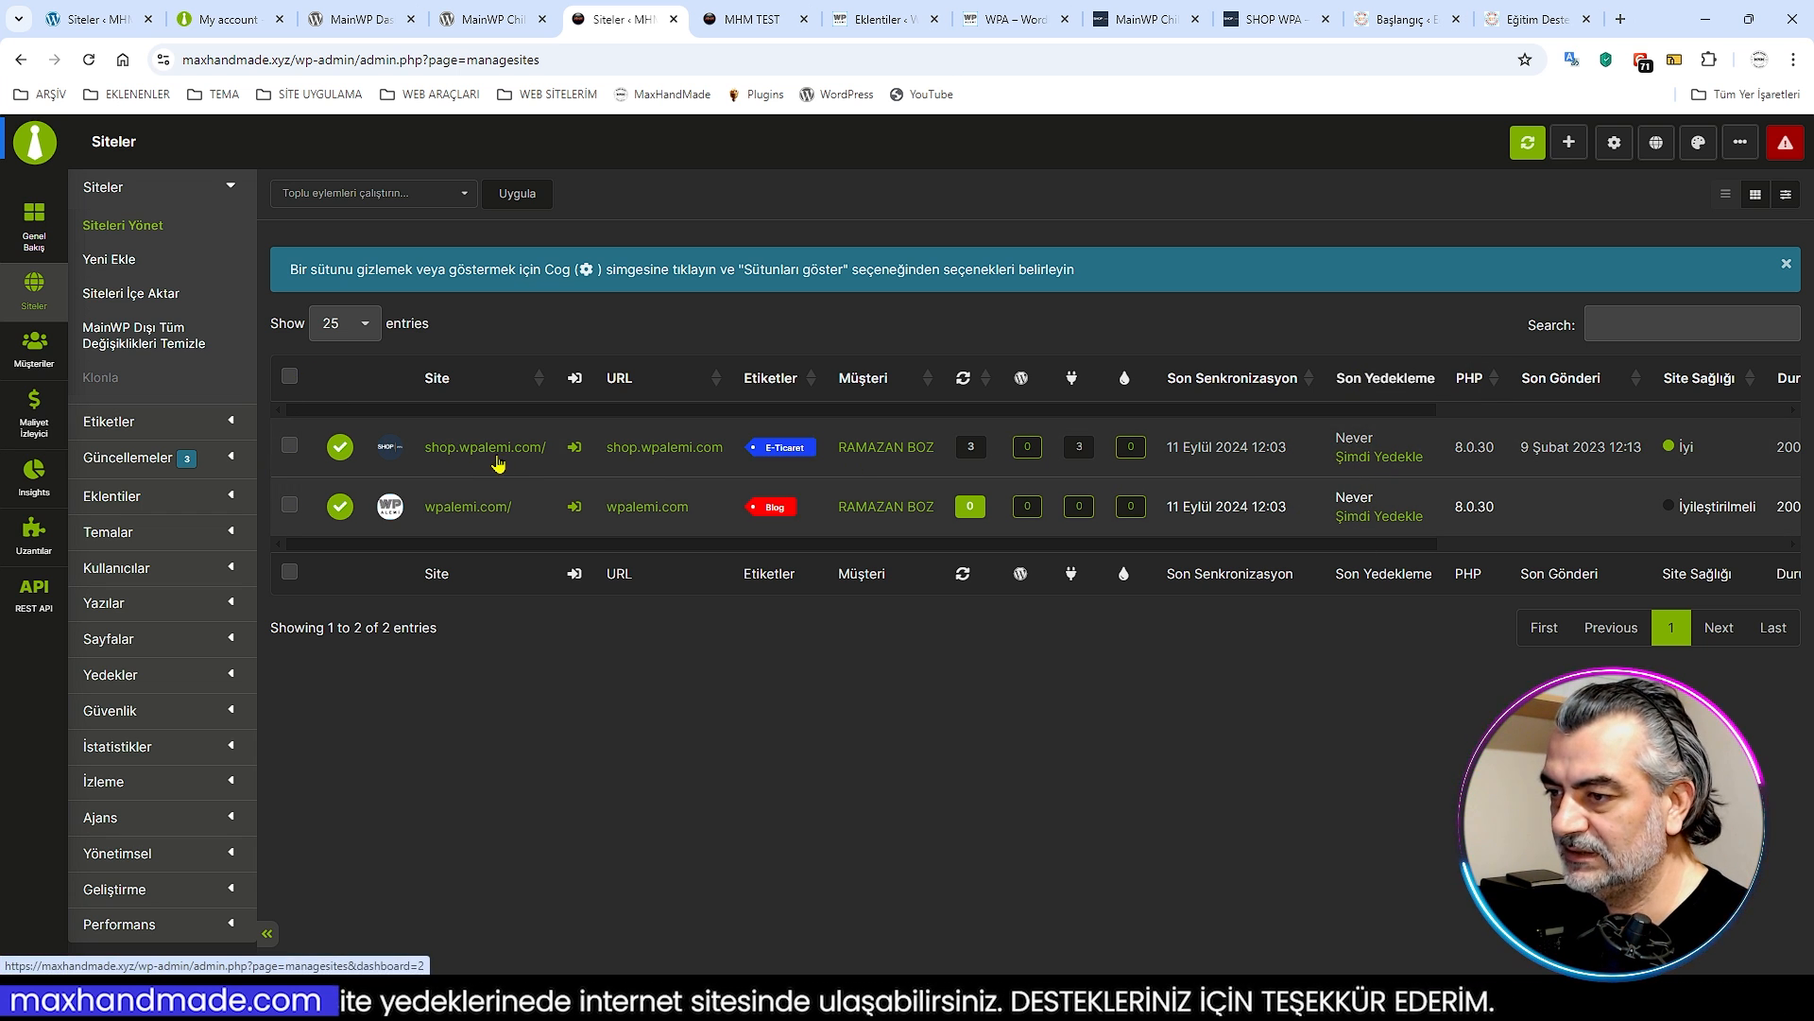
- Open wpalemi.com's WPvivid Backups page and save Varsayılan as the dashboard theme
{"action": "left_click", "coordinate": [1375, 516]}
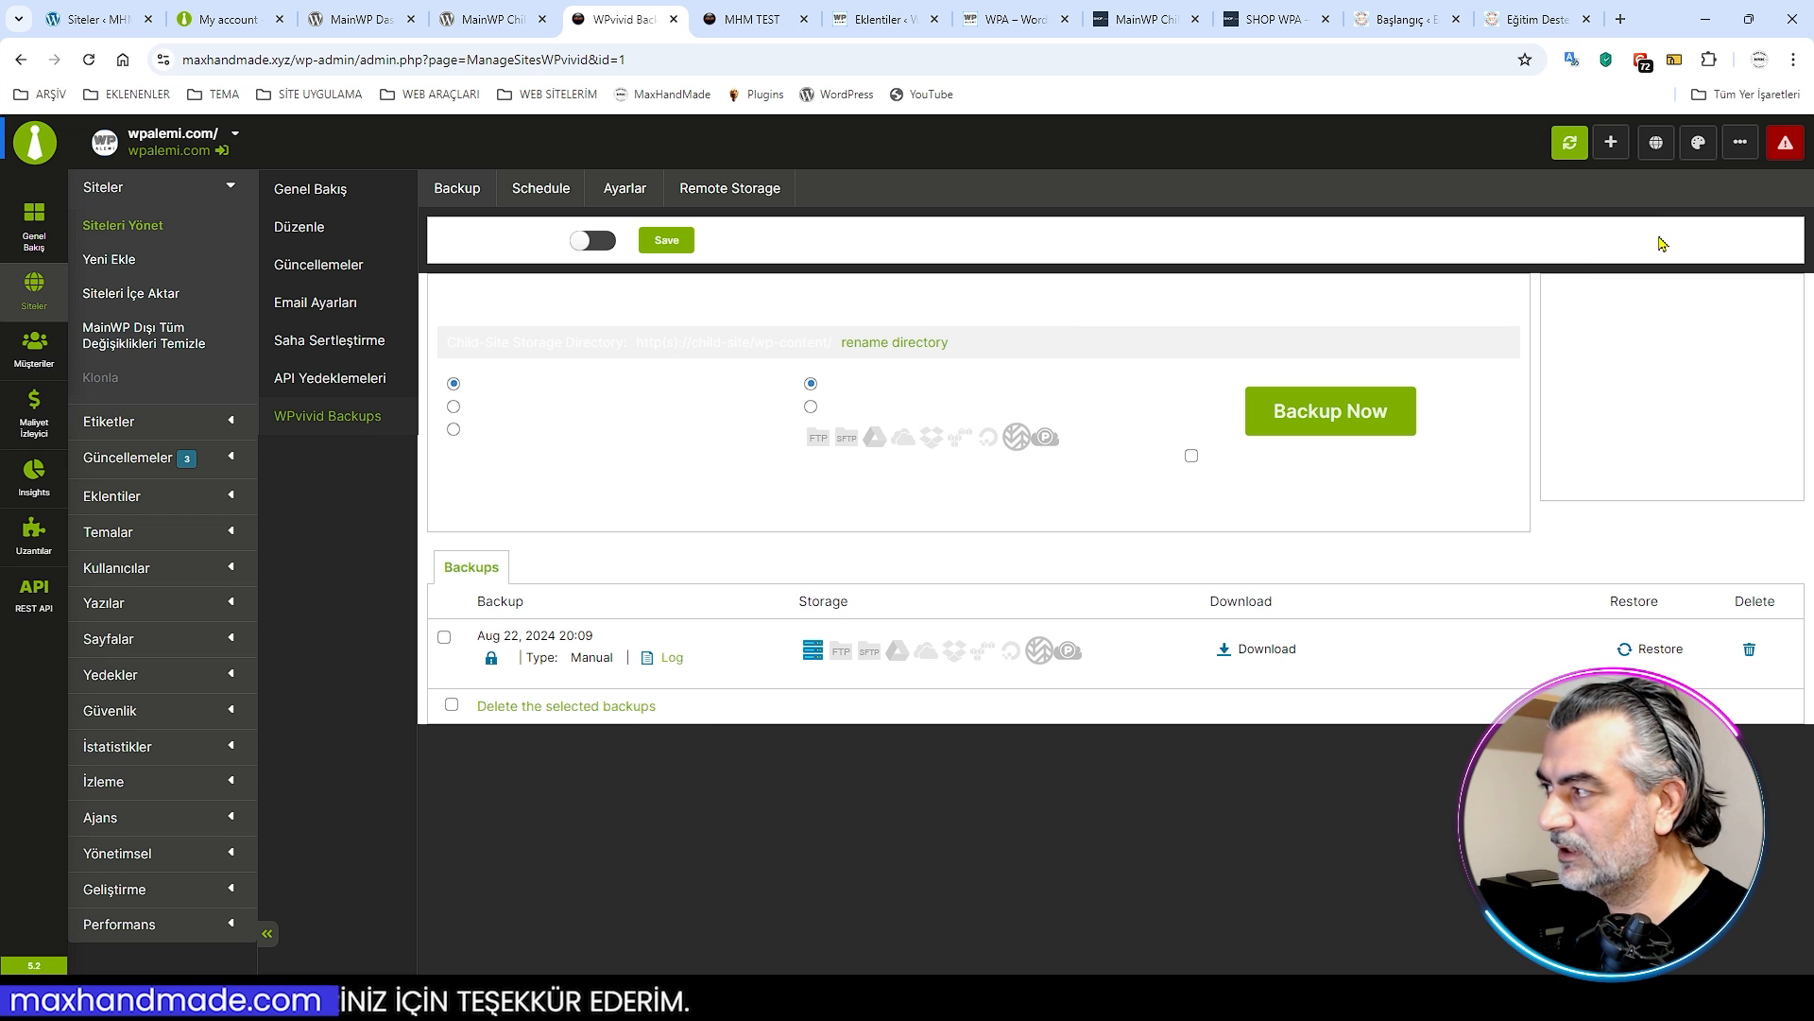
{"action": "left_click", "coordinate": [1698, 142]}
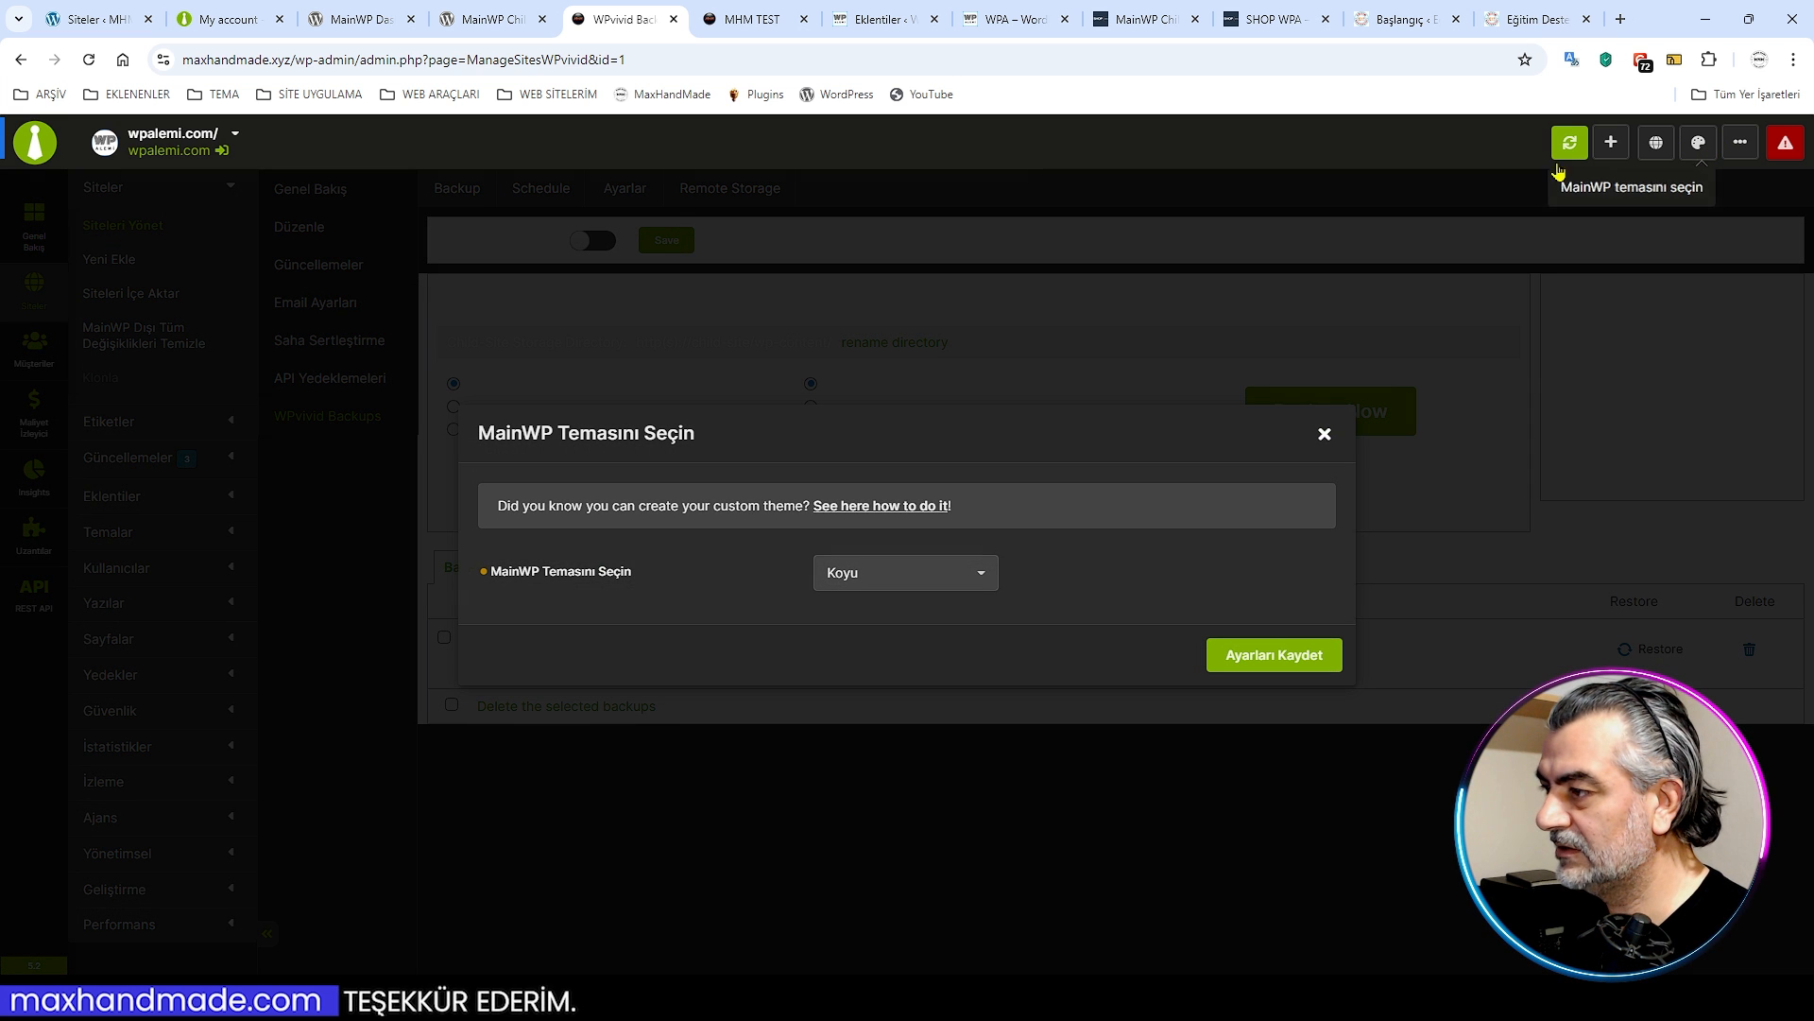
{"action": "left_click", "coordinate": [982, 567]}
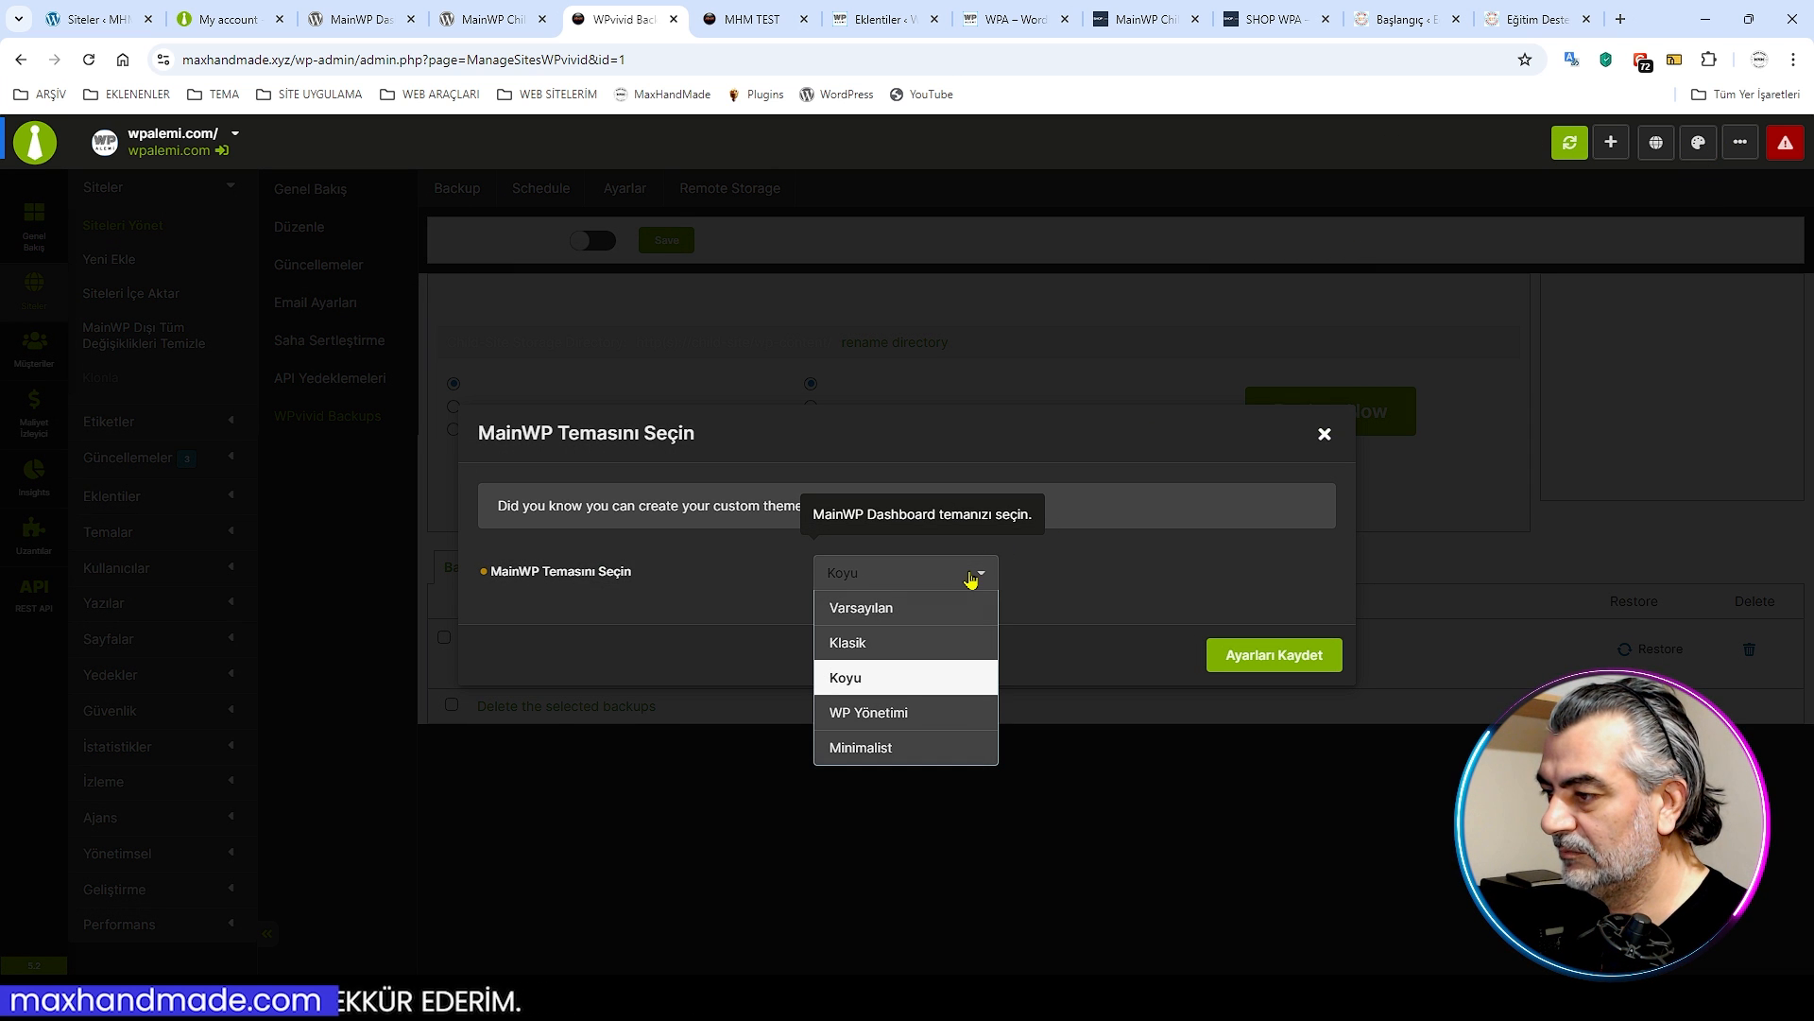
{"action": "left_click", "coordinate": [921, 616]}
{"action": "left_click", "coordinate": [1287, 657]}
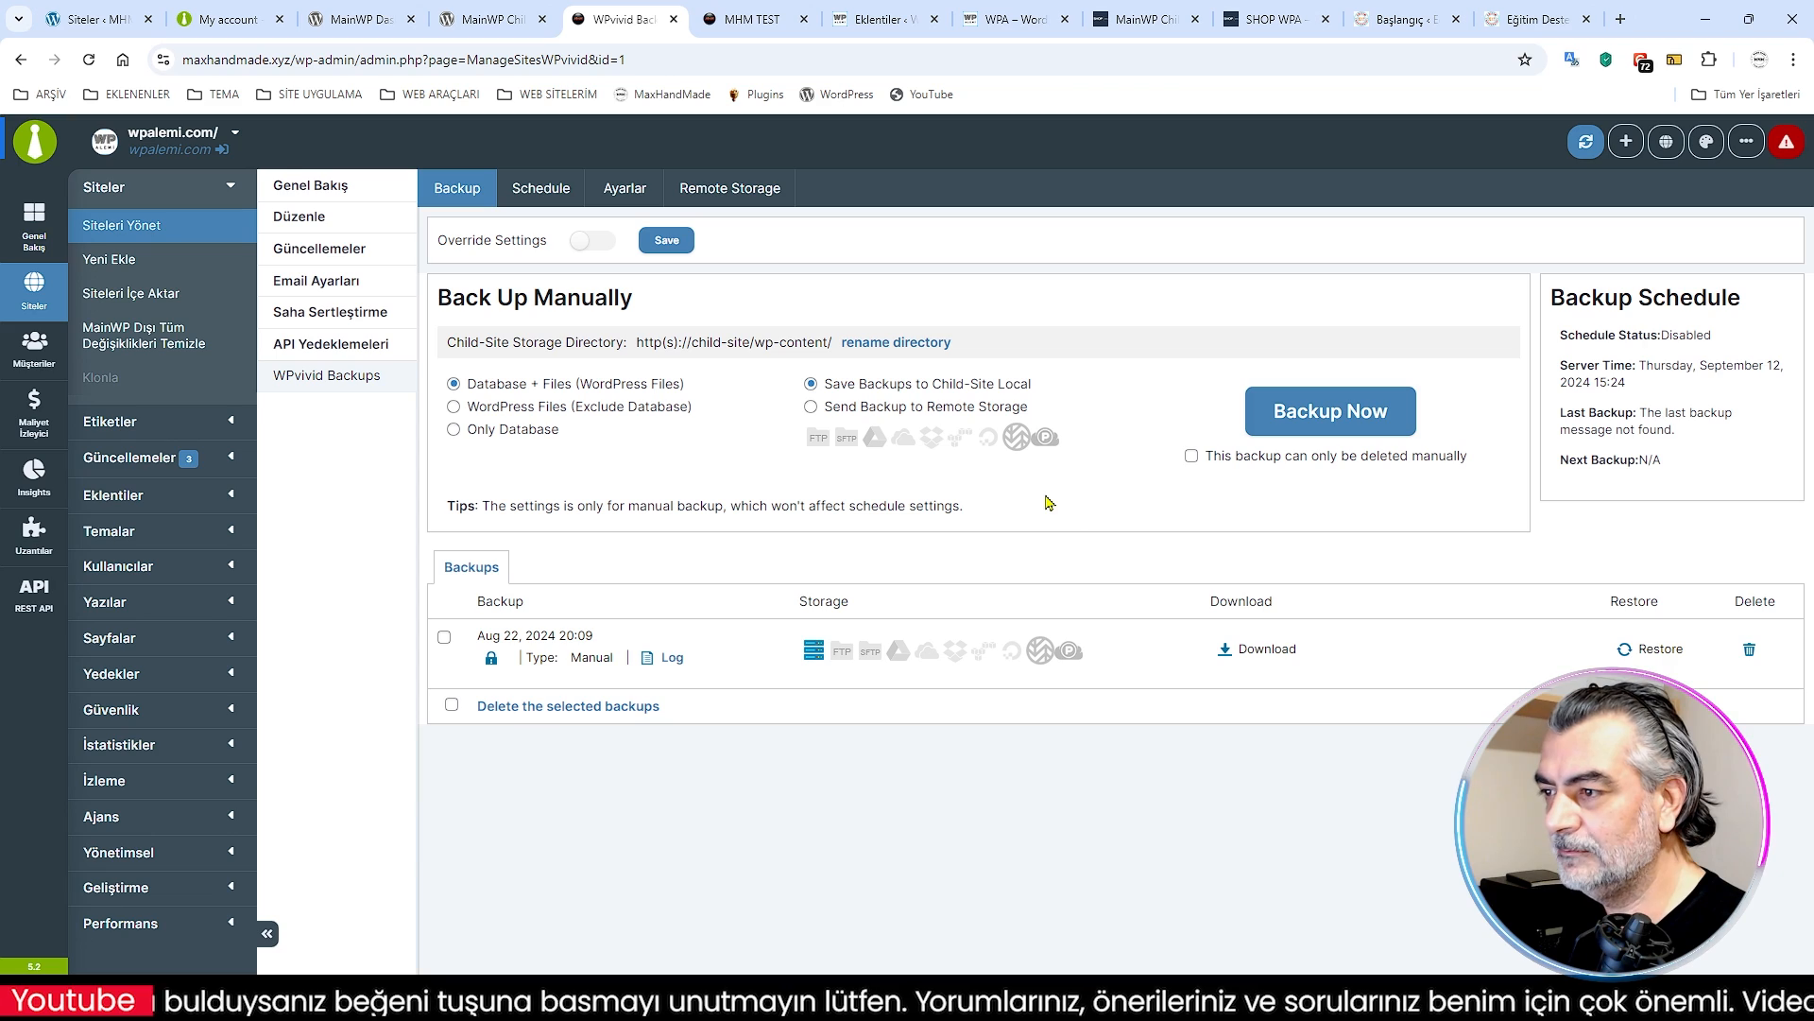
{"action": "left_click", "coordinate": [874, 19]}
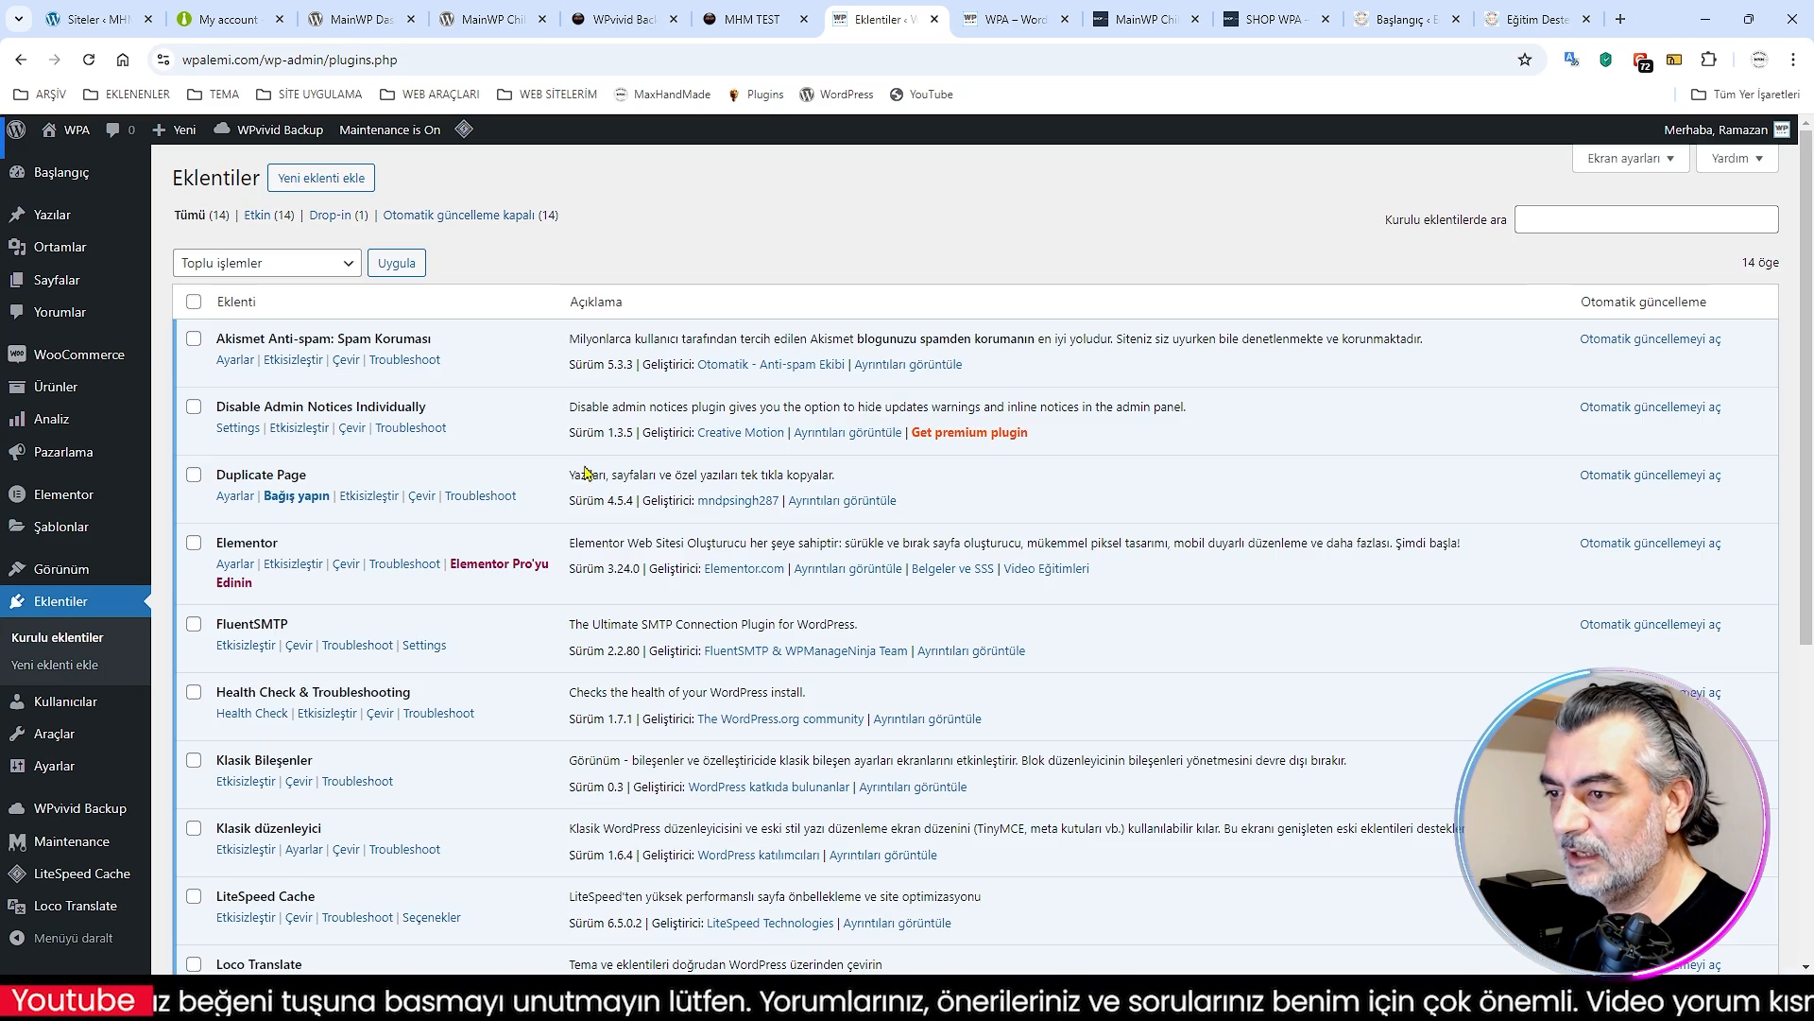
{"action": "scroll", "coordinate": [534, 588], "scroll_direction": "down", "scroll_amount": 10}
{"action": "scroll", "coordinate": [534, 588], "scroll_direction": "down", "scroll_amount": 2}
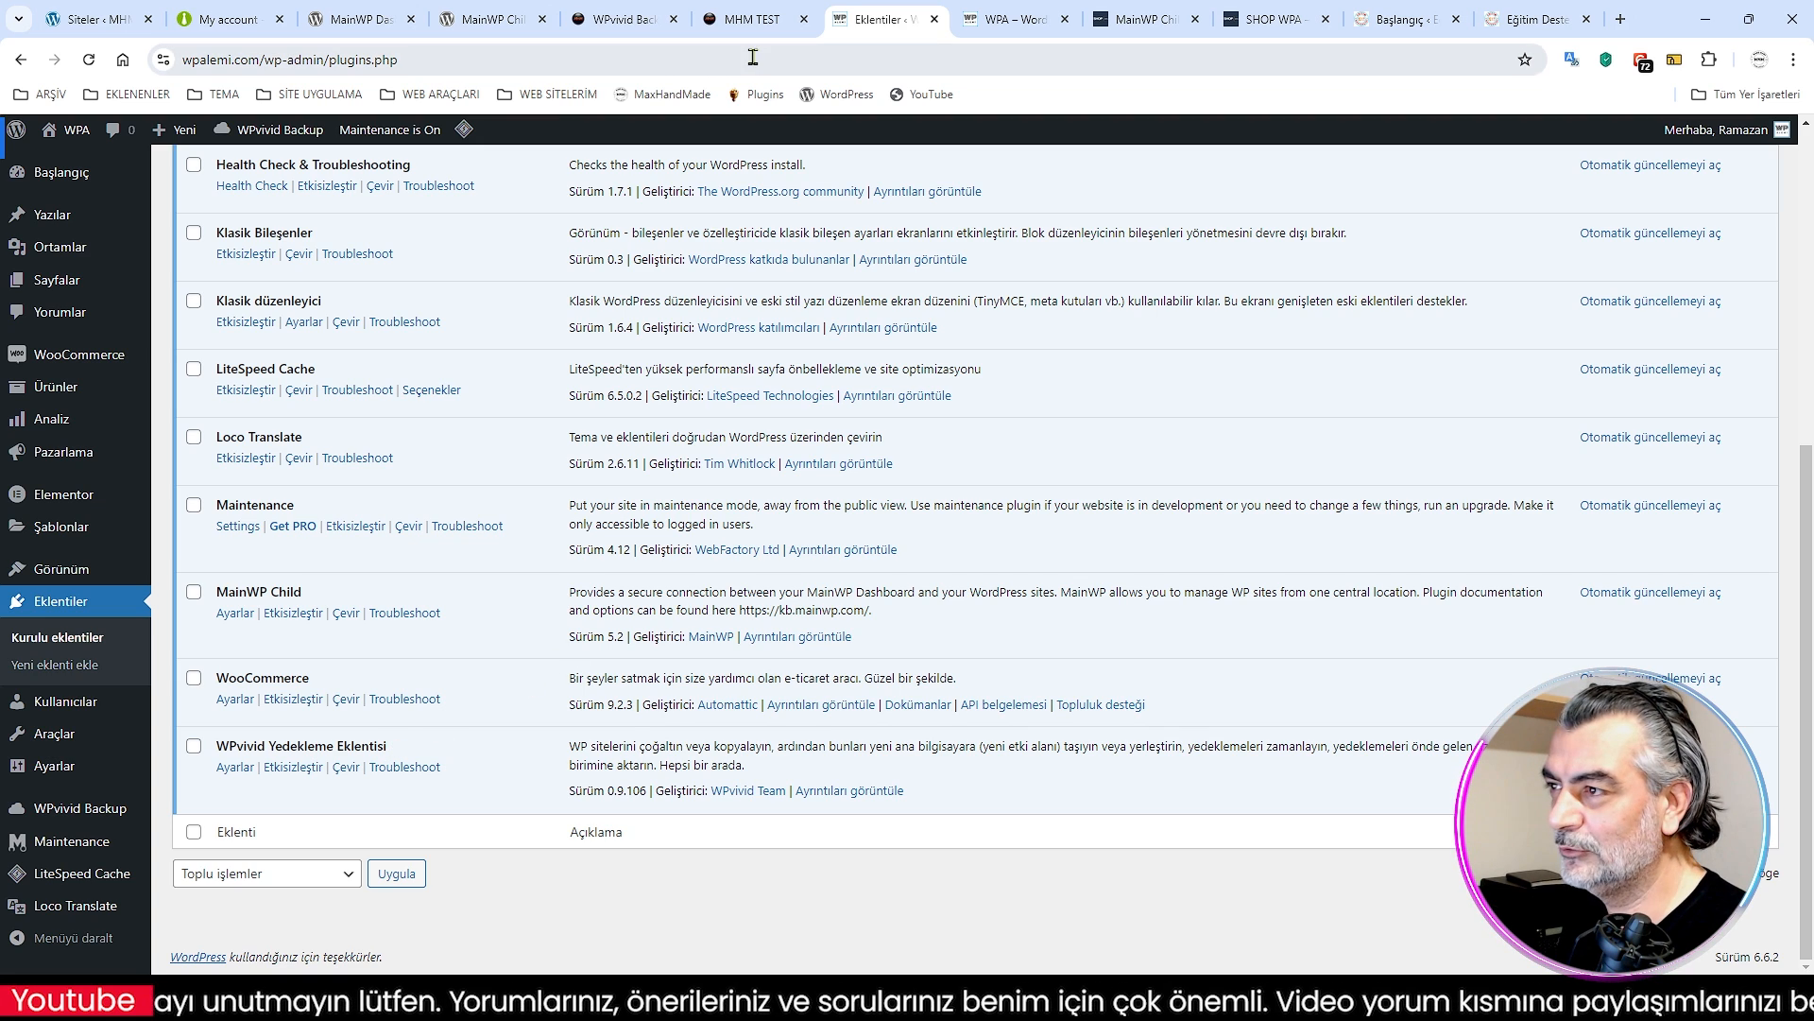
{"action": "left_click", "coordinate": [623, 27]}
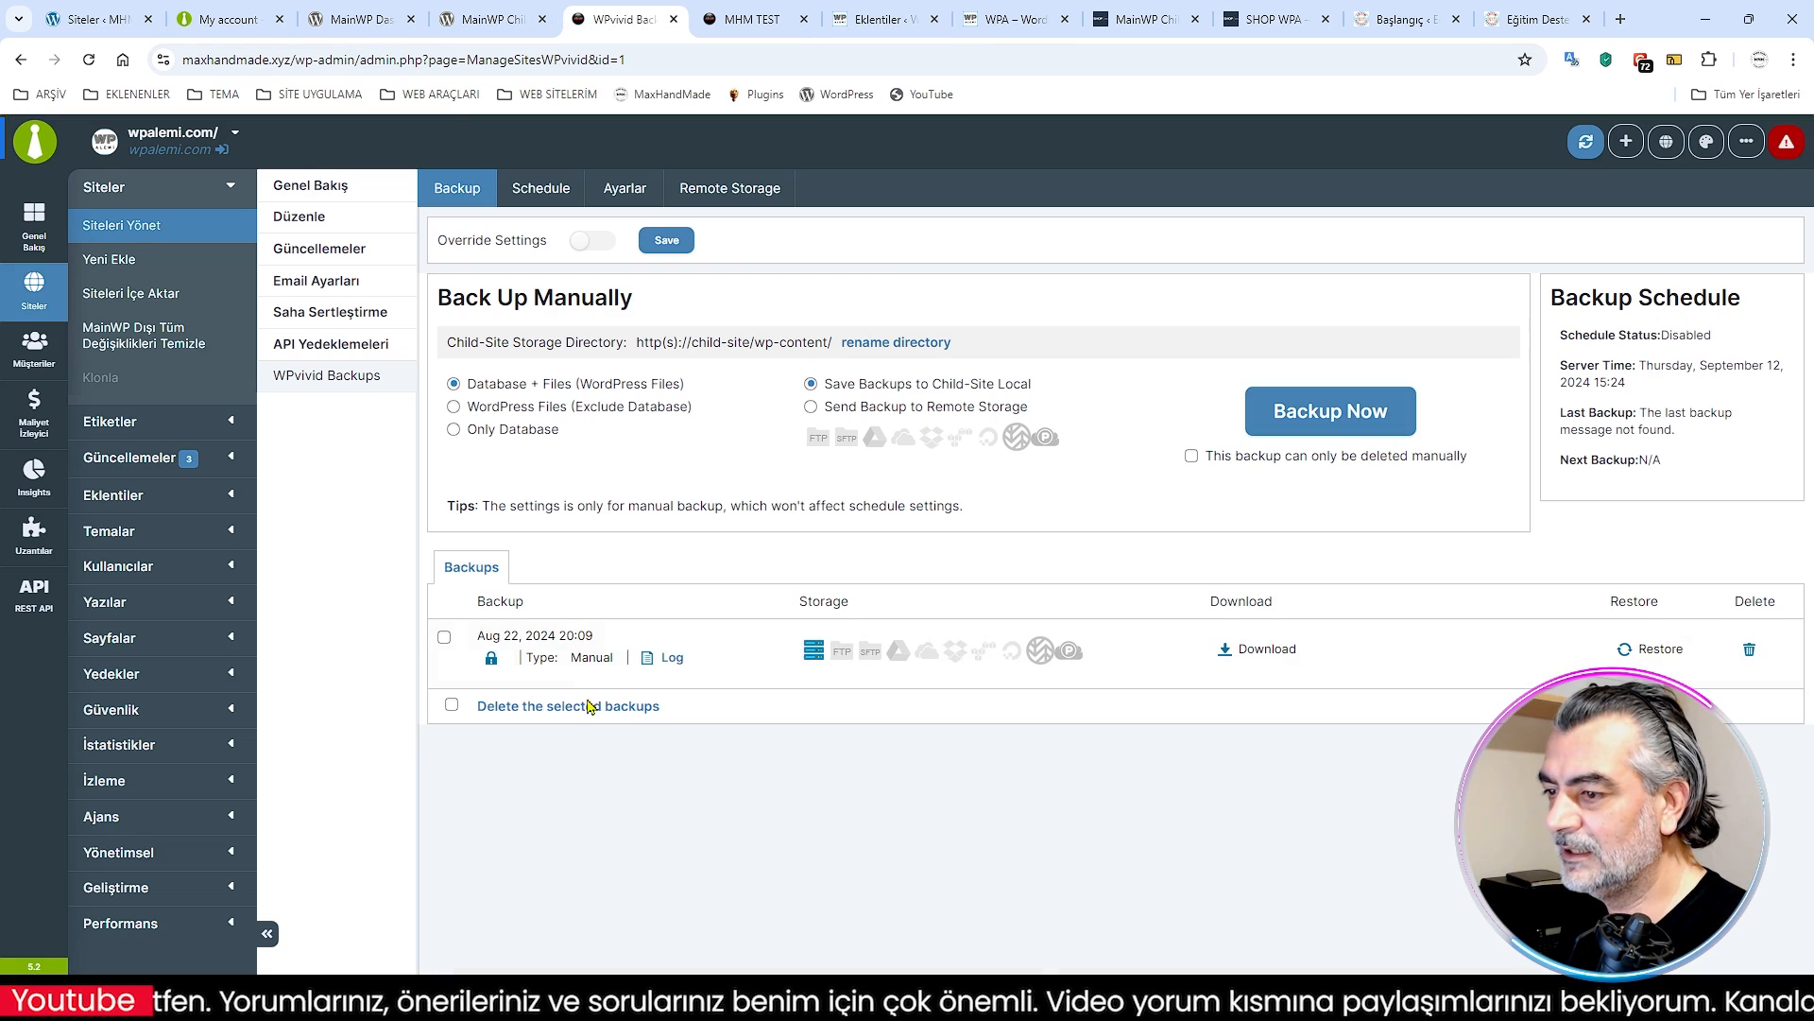
{"action": "left_click", "coordinate": [879, 19]}
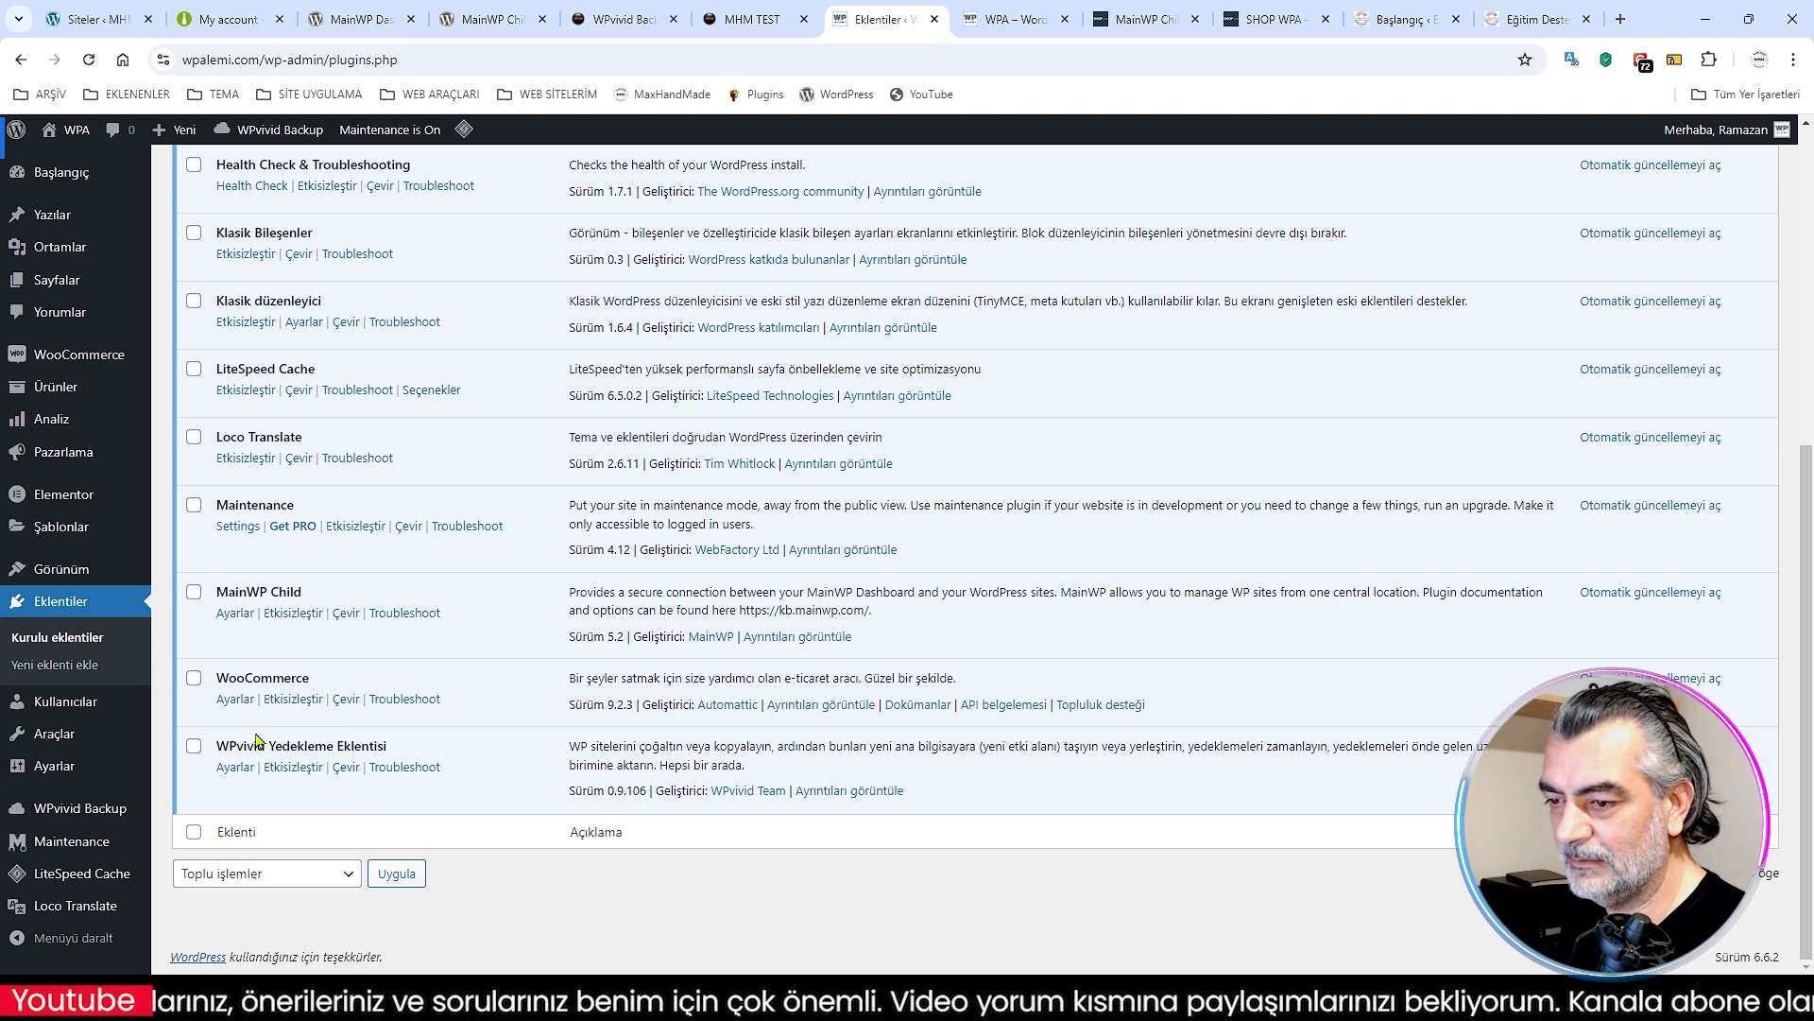
{"action": "left_click", "coordinate": [230, 823]}
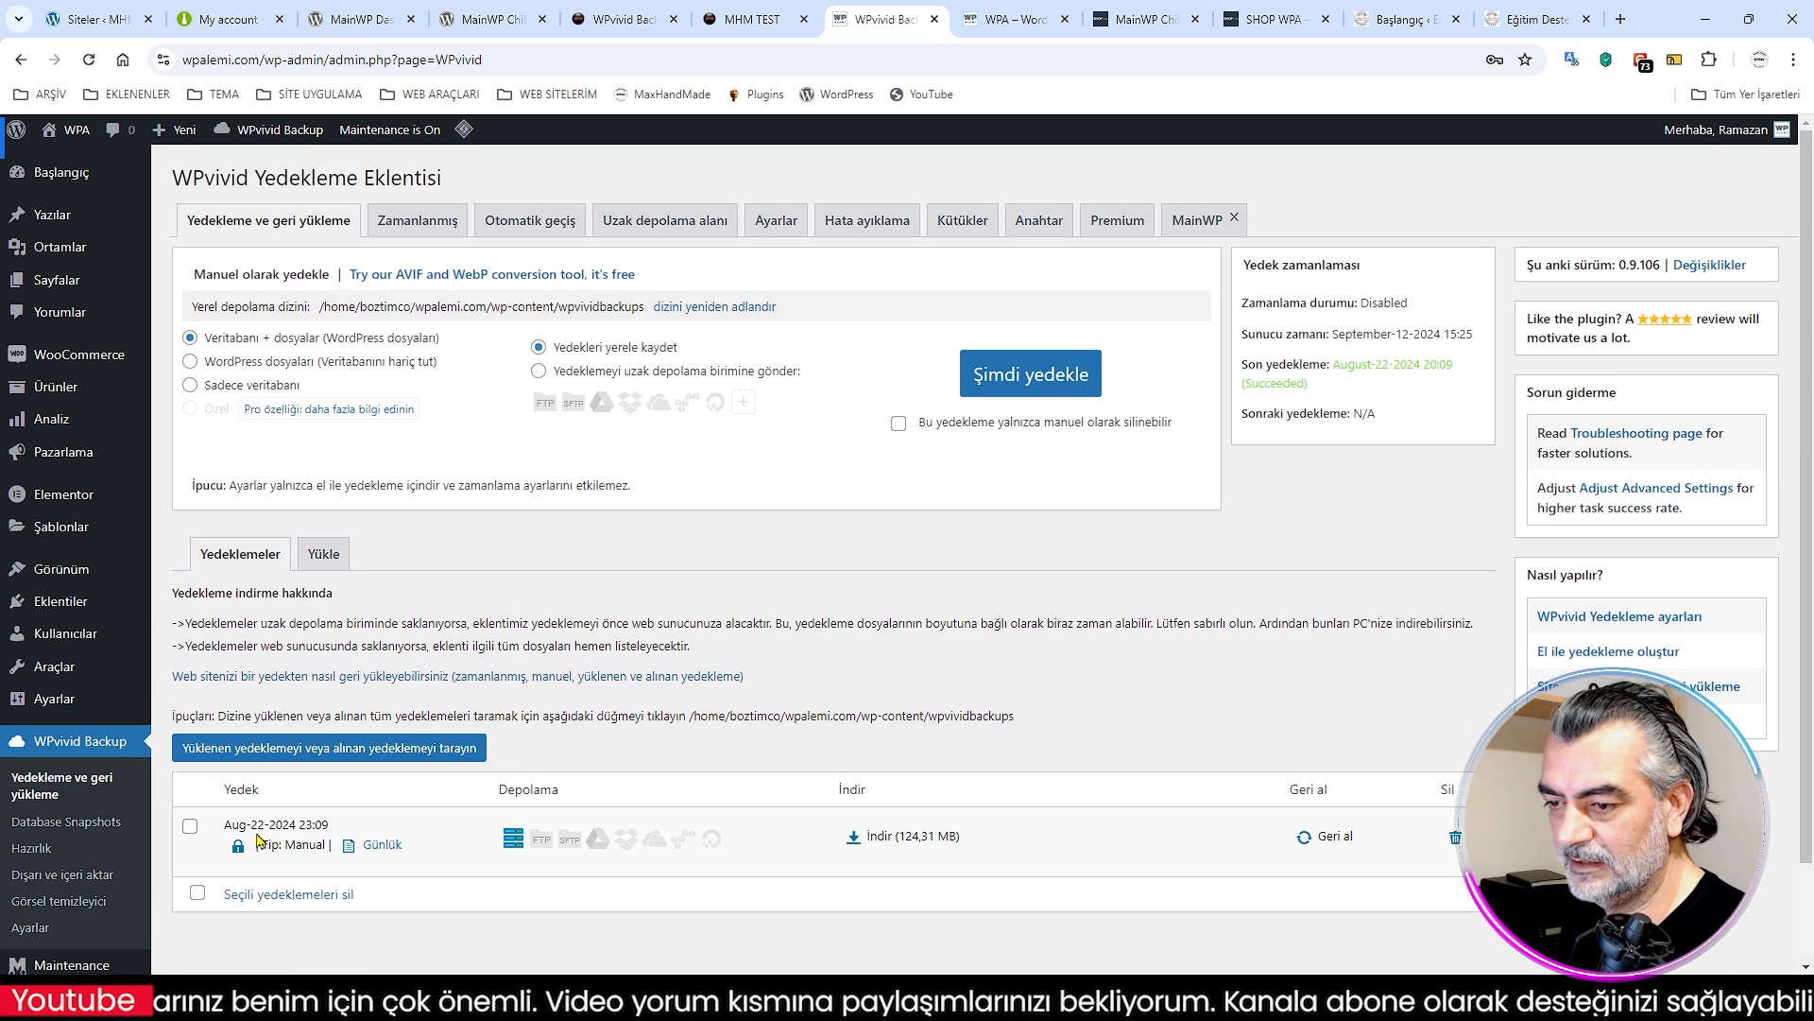
{"action": "left_click", "coordinate": [623, 19]}
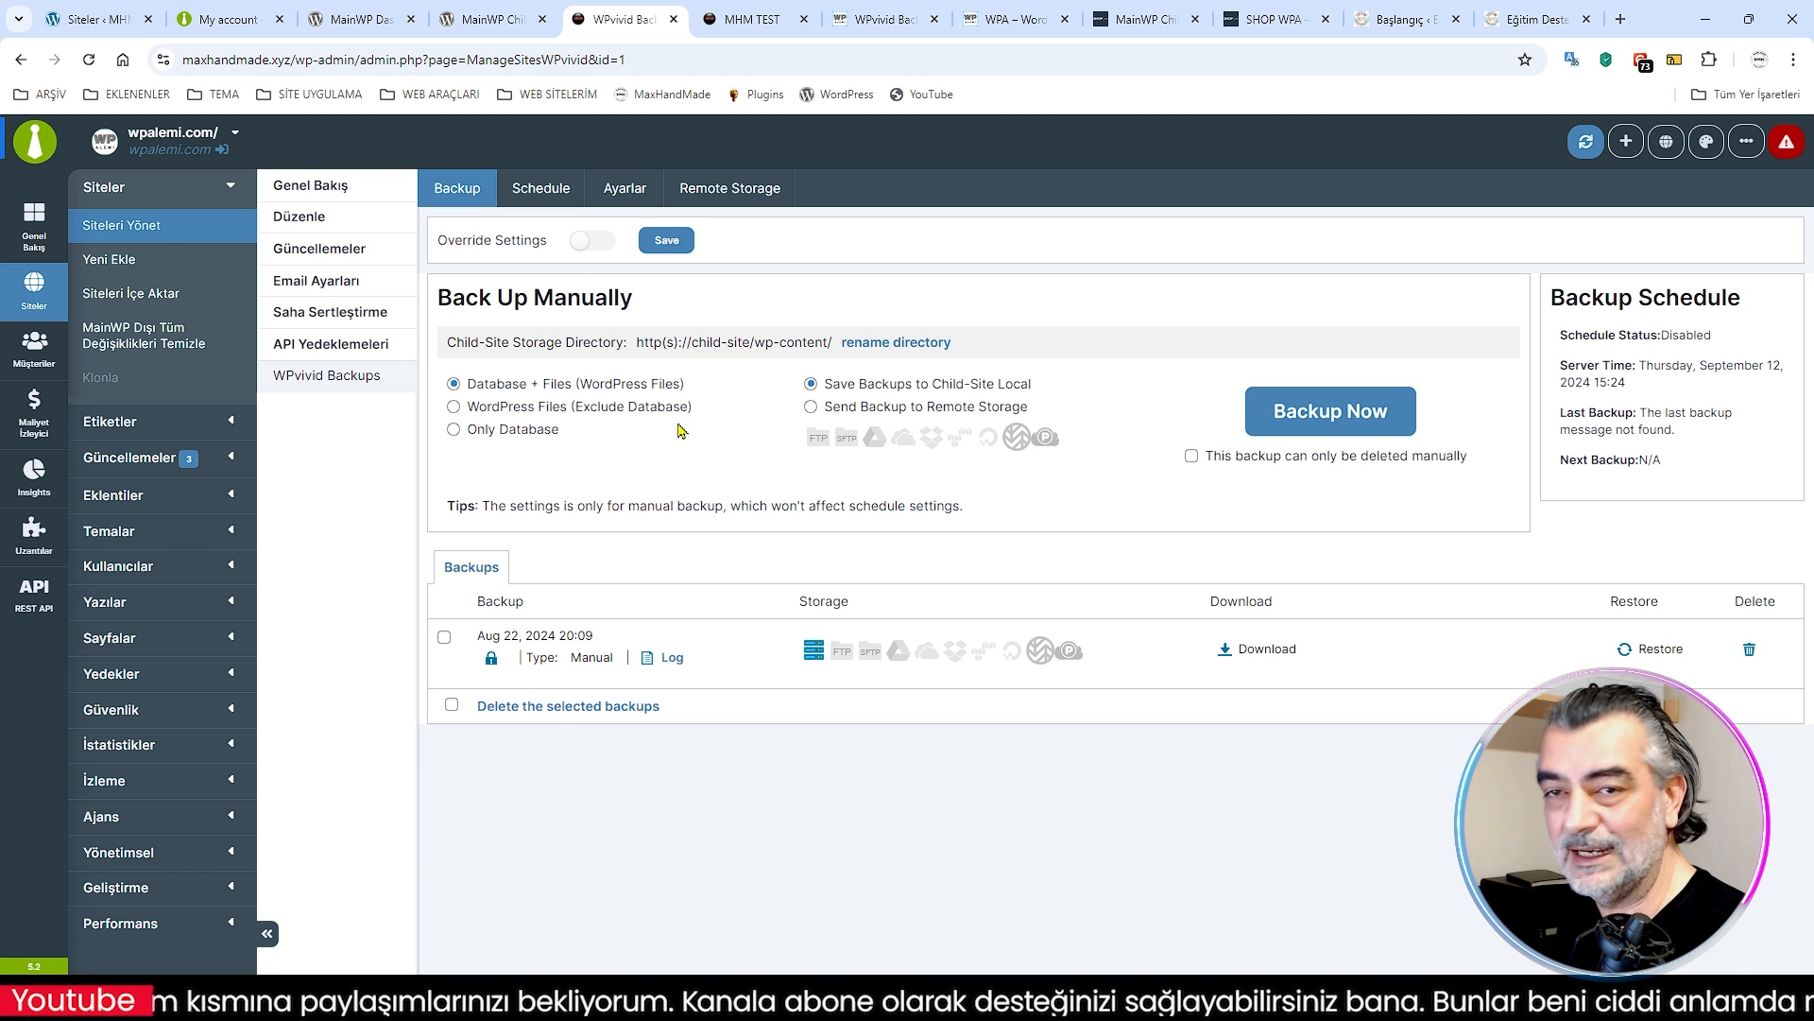
- Run a manual backup of wpalemi.com and reopen its WPvivid Backups page to confirm it
{"action": "left_click", "coordinate": [1358, 433]}
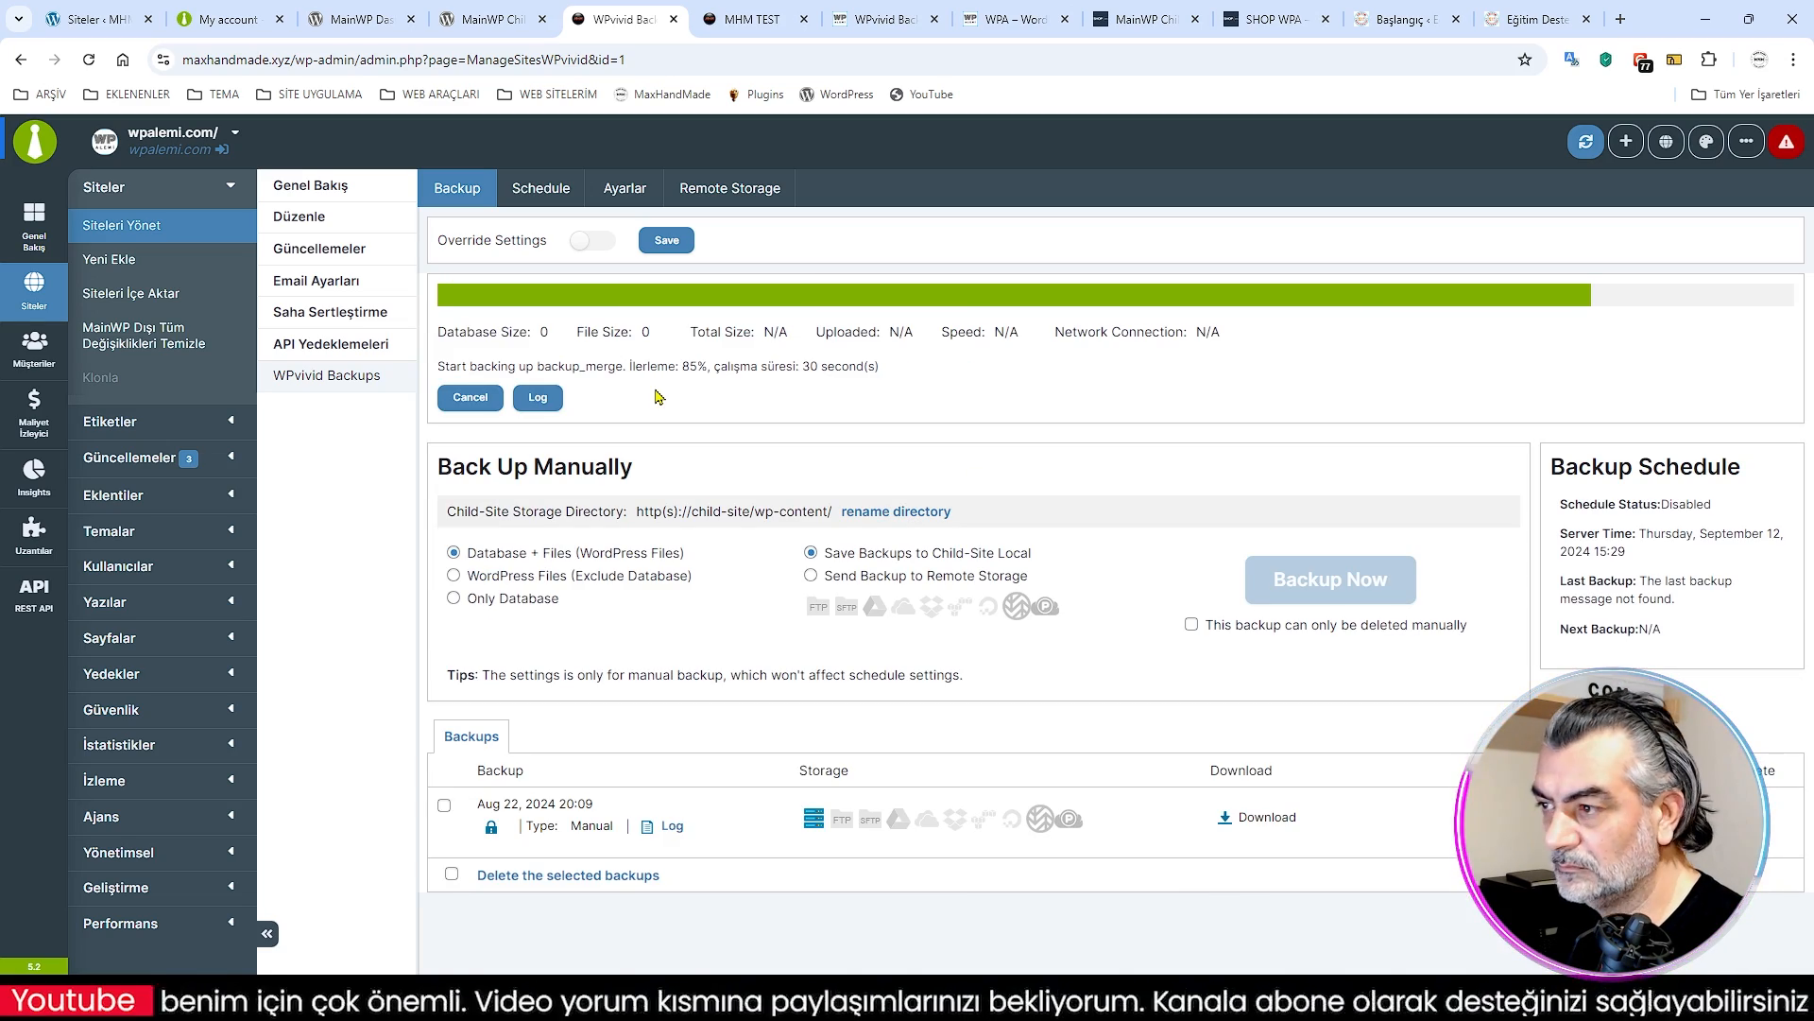
{"action": "left_click", "coordinate": [310, 185]}
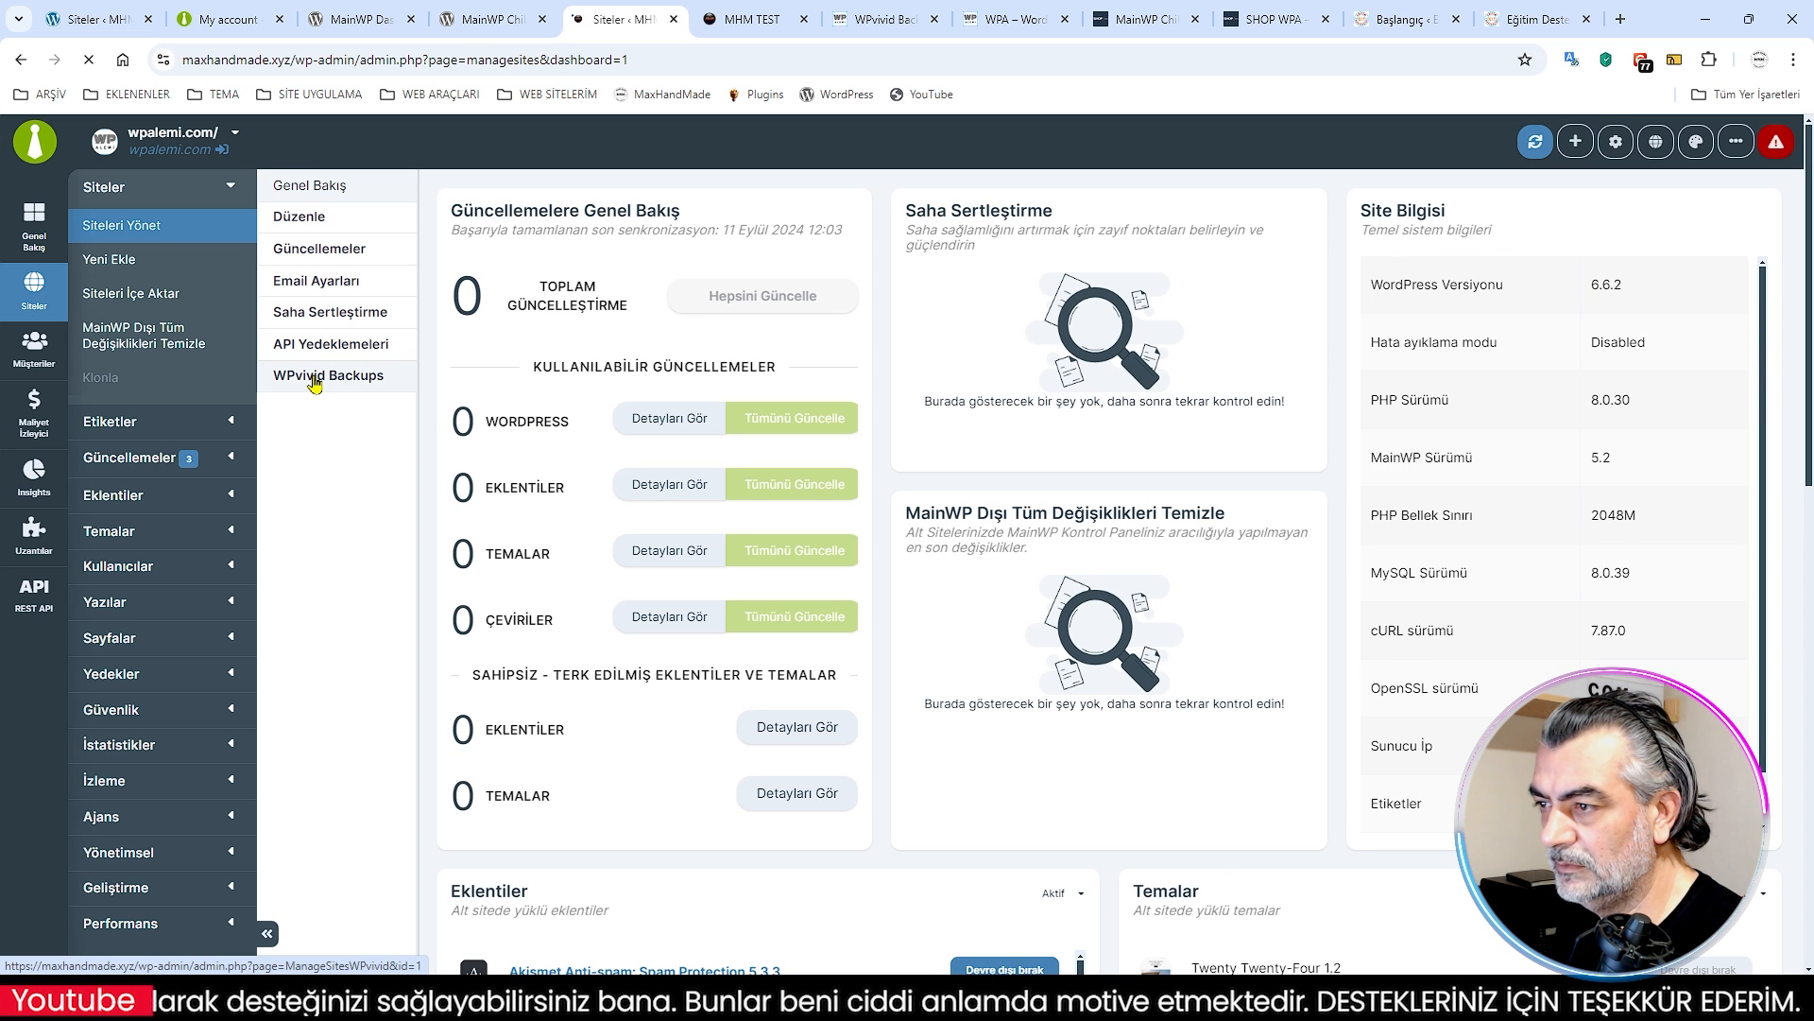
{"action": "left_click", "coordinate": [303, 377]}
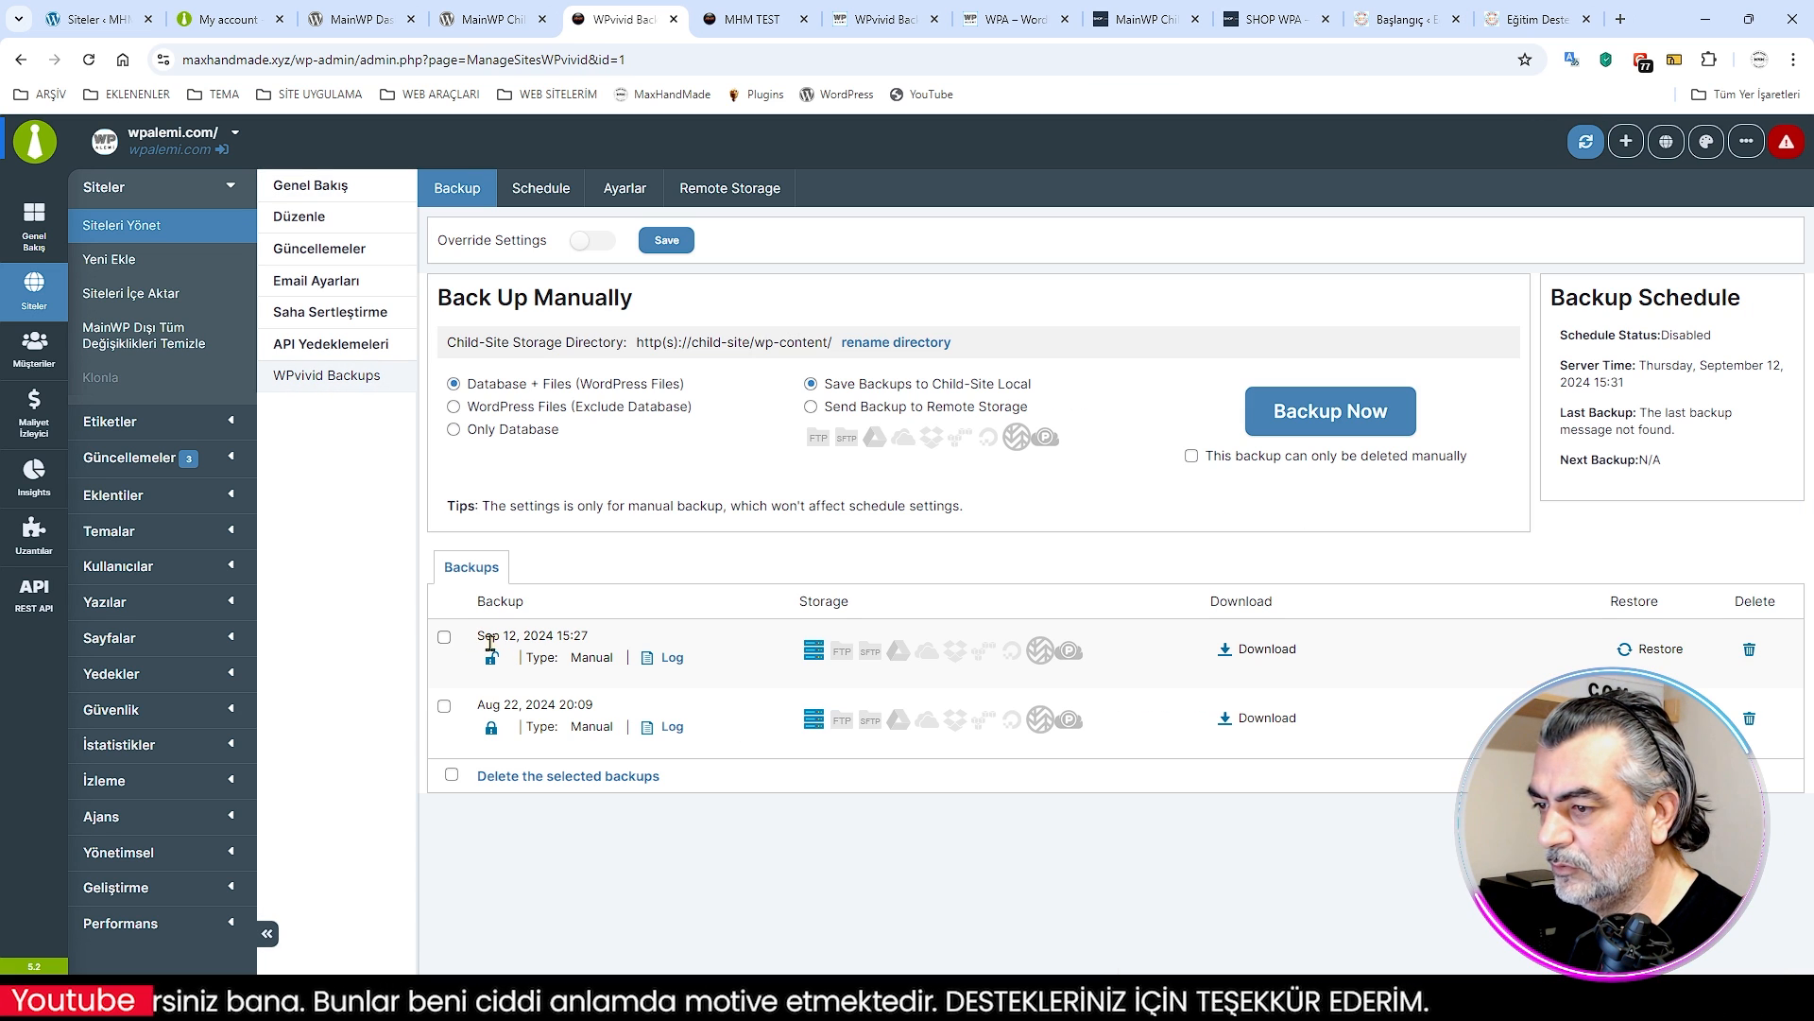
- Check the new backup on the child site's WPvivid tab and the MHM TEST site, then return
{"action": "left_click", "coordinate": [868, 21]}
{"action": "scroll", "coordinate": [627, 558], "scroll_direction": "down", "scroll_amount": 3}
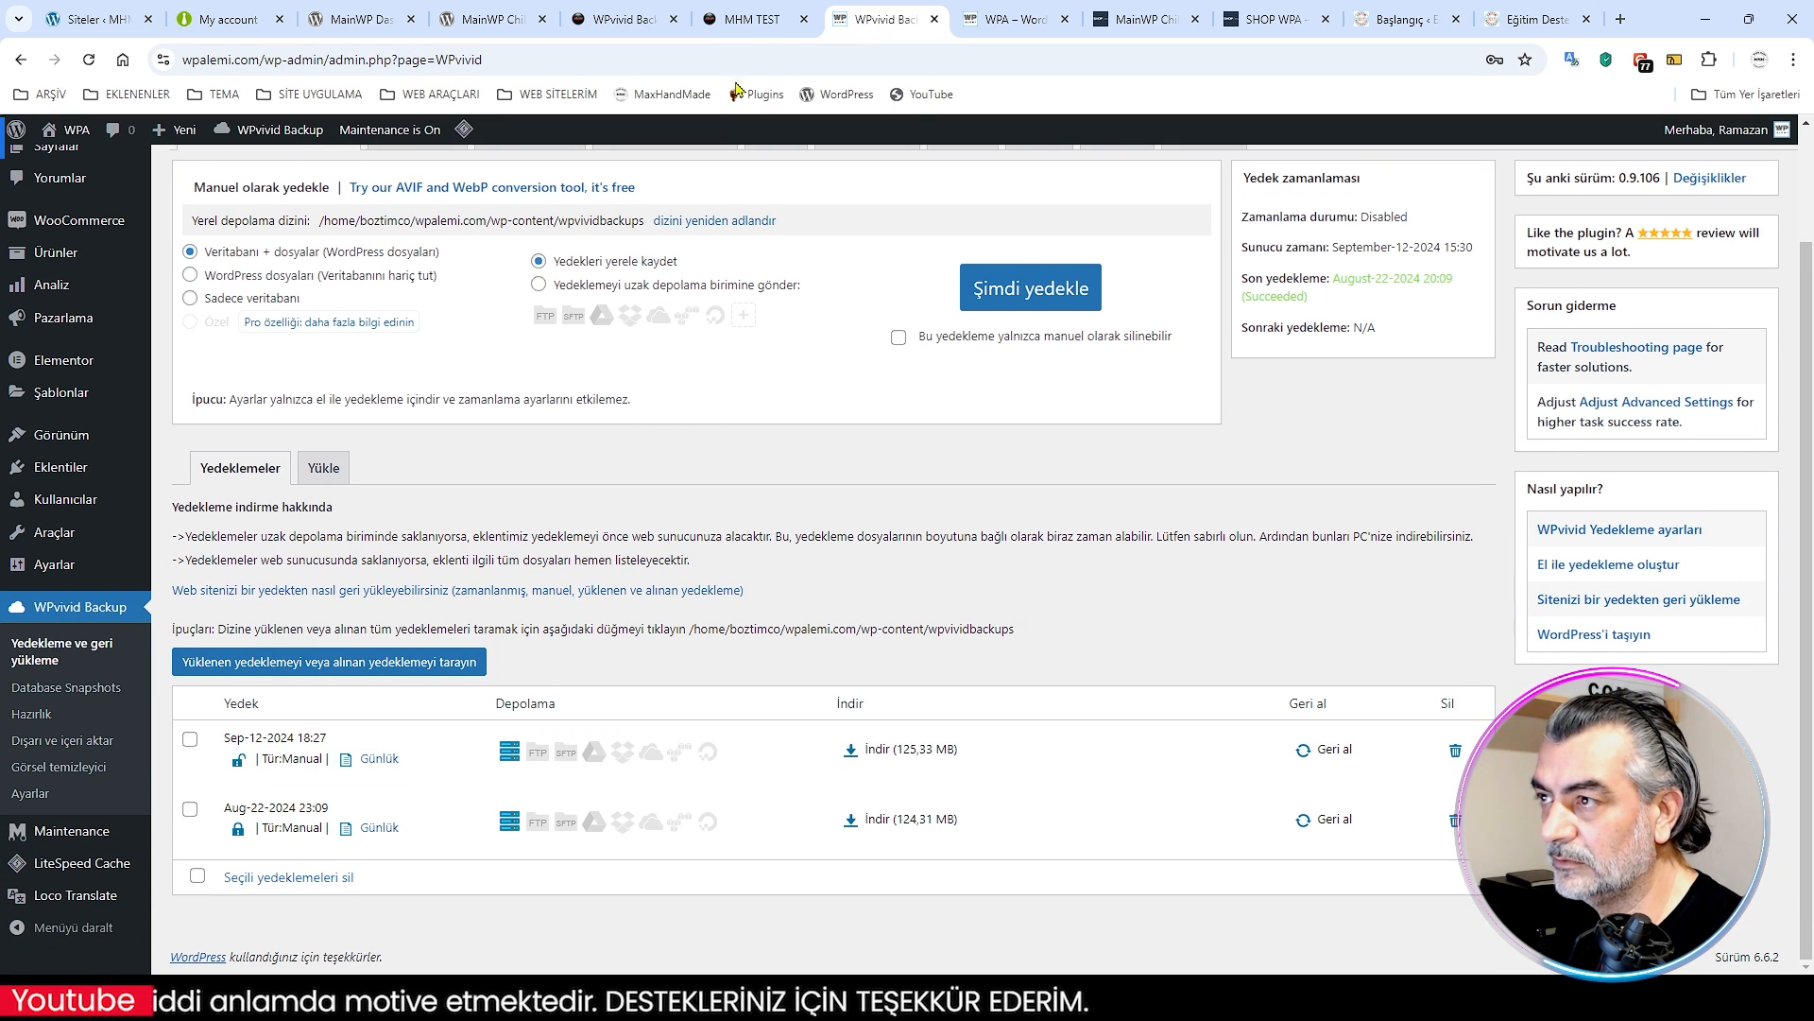
{"action": "left_click", "coordinate": [753, 21]}
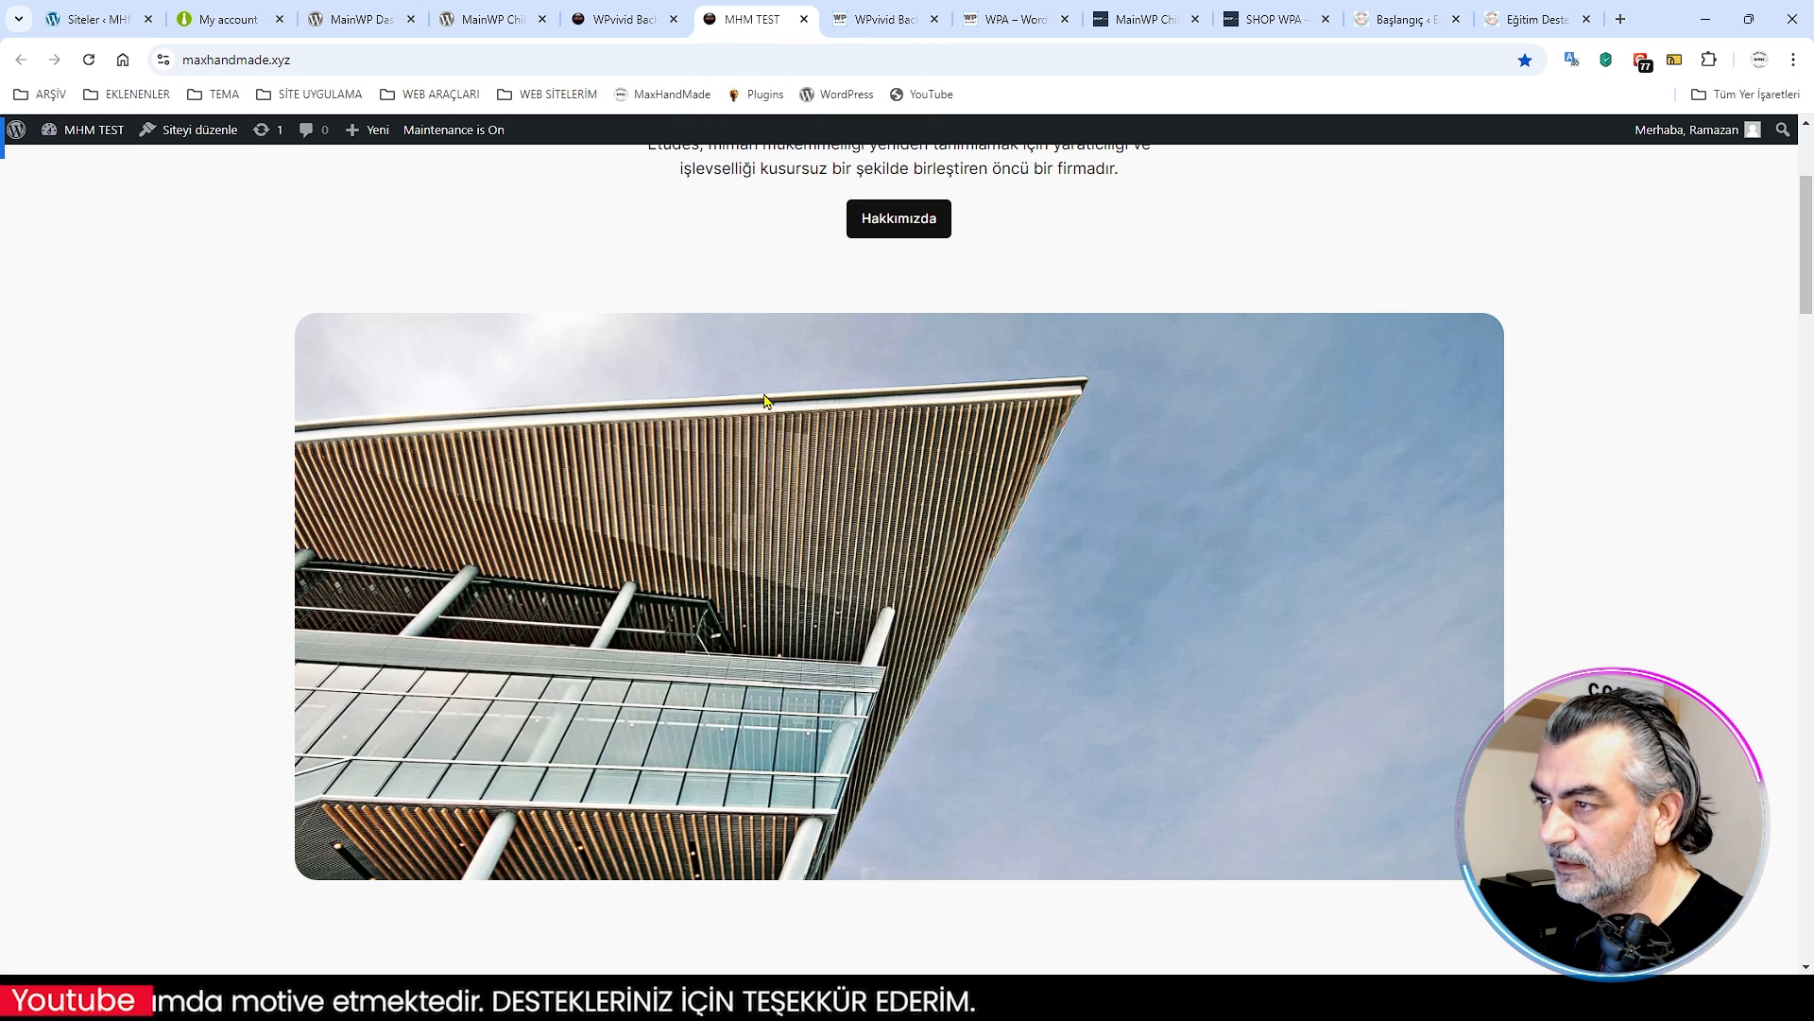
{"action": "left_click", "coordinate": [627, 17]}
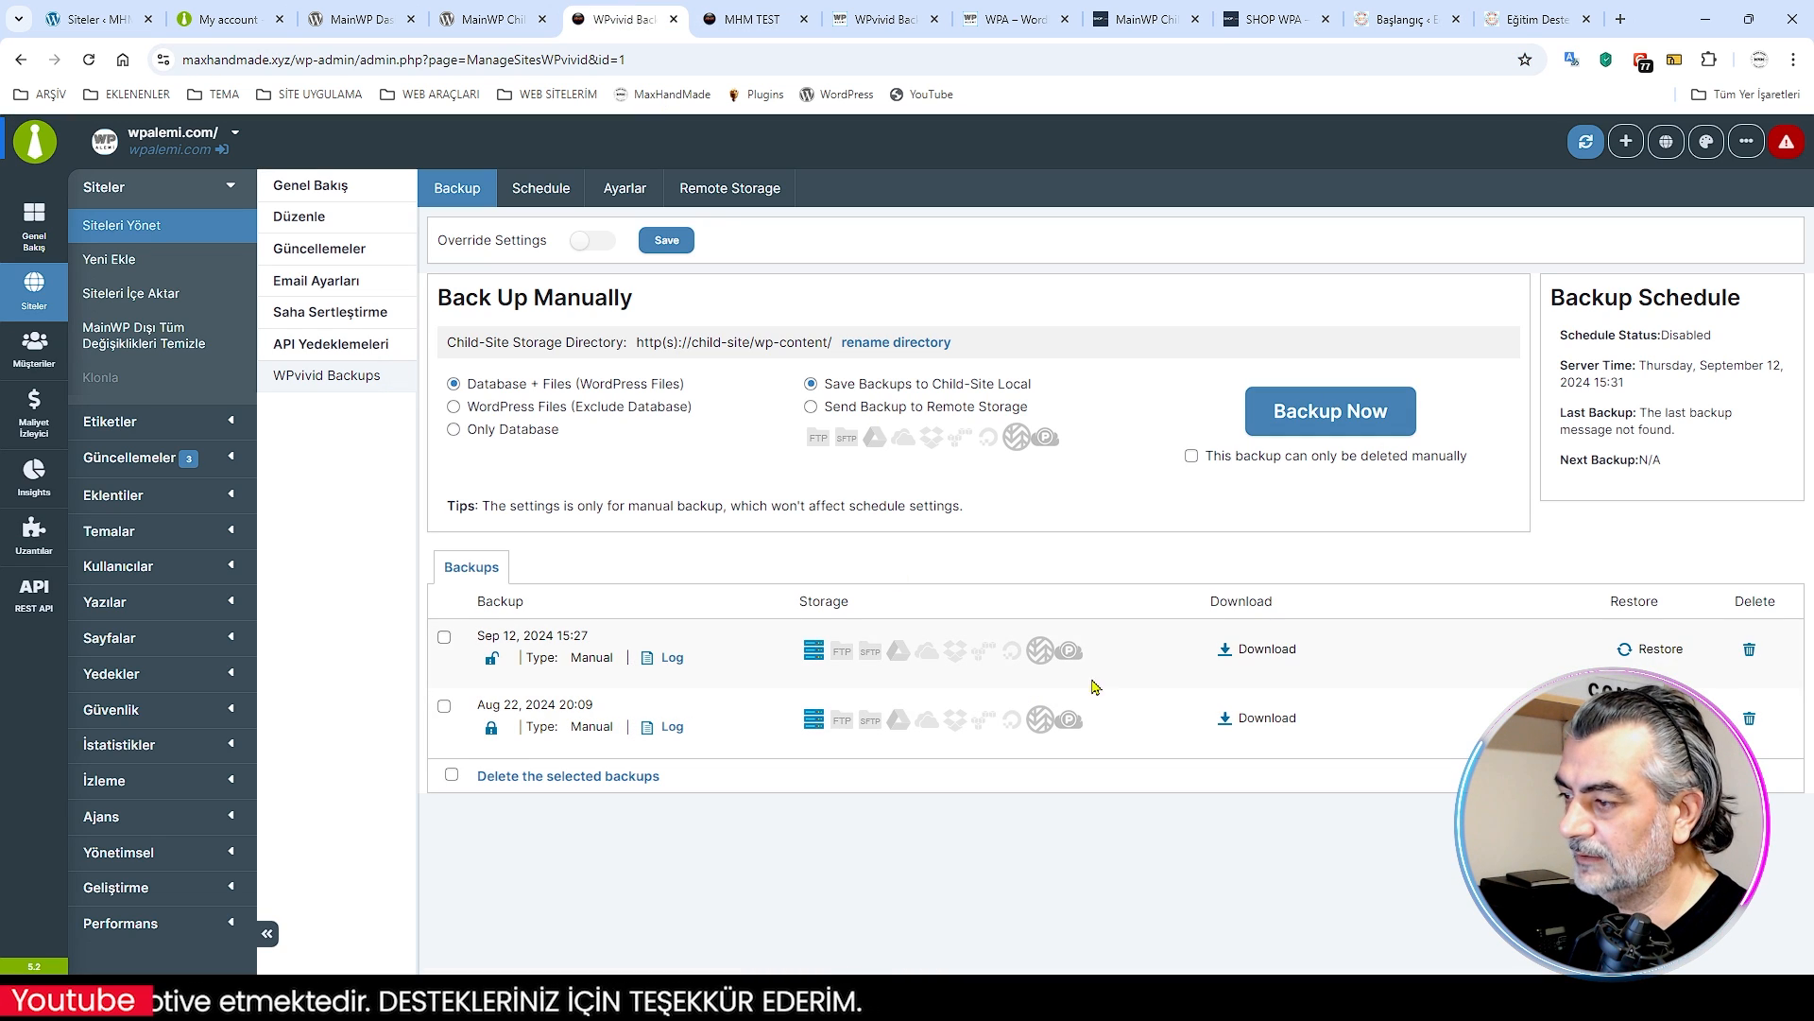